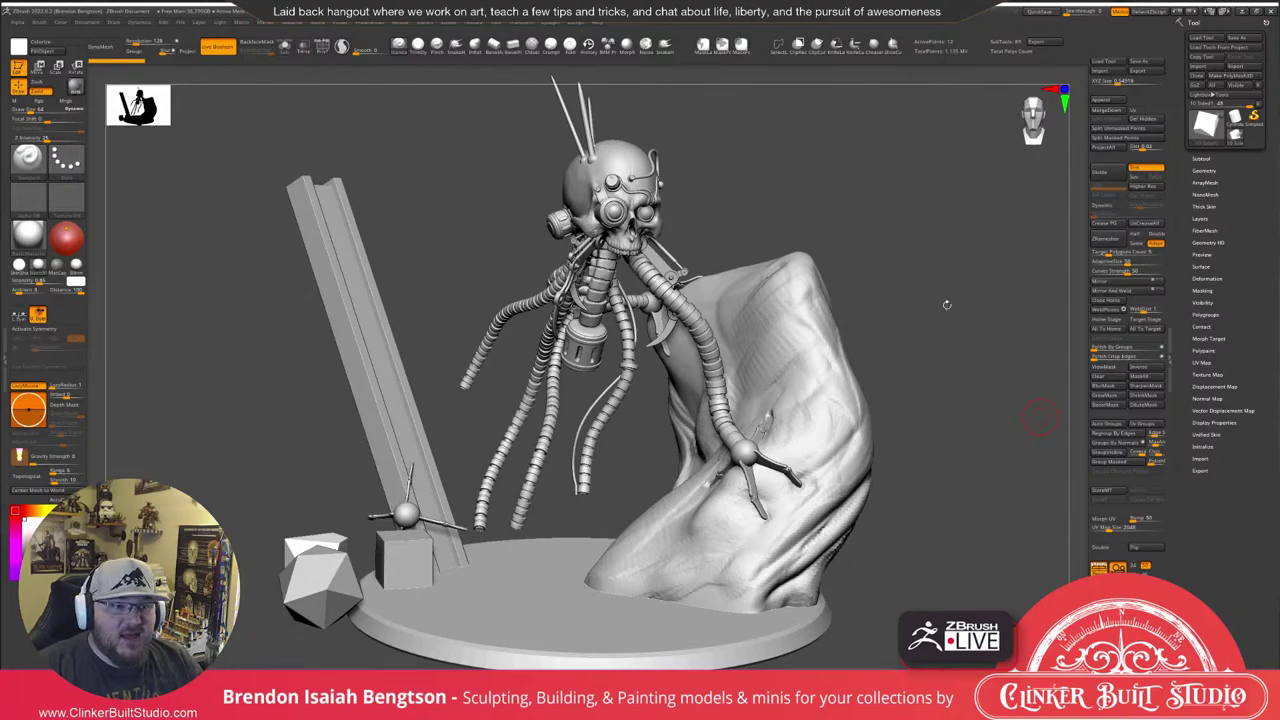
Examine the mechanical skull creature, its tentacles, the rock and the base from several angles.
mouse_move(946, 304)
left_mouse_down()
mouse_move(983, 284)
mouse_move(950, 282)
left_mouse_up()
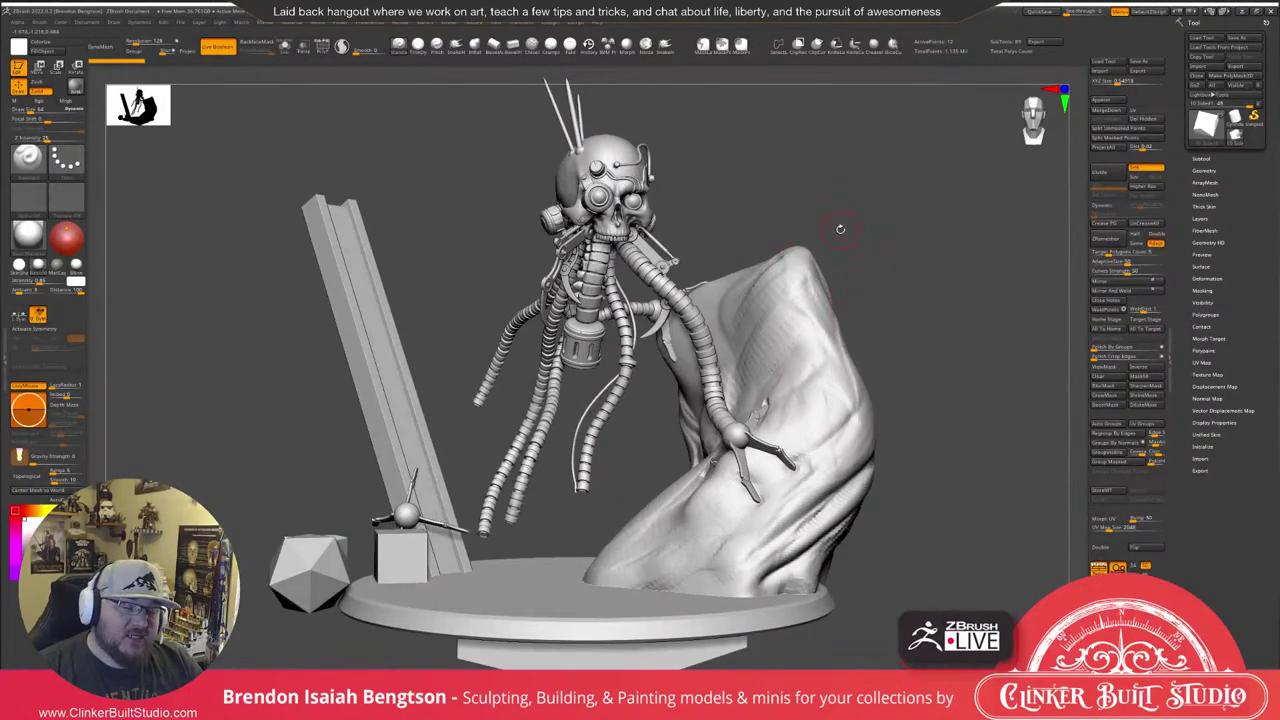
left_click_drag(617, 286, 675, 366, "alt")
mouse_move(675, 366)
right_mouse_down()
mouse_move(650, 360)
mouse_move(682, 366)
mouse_move(660, 357)
right_mouse_up()
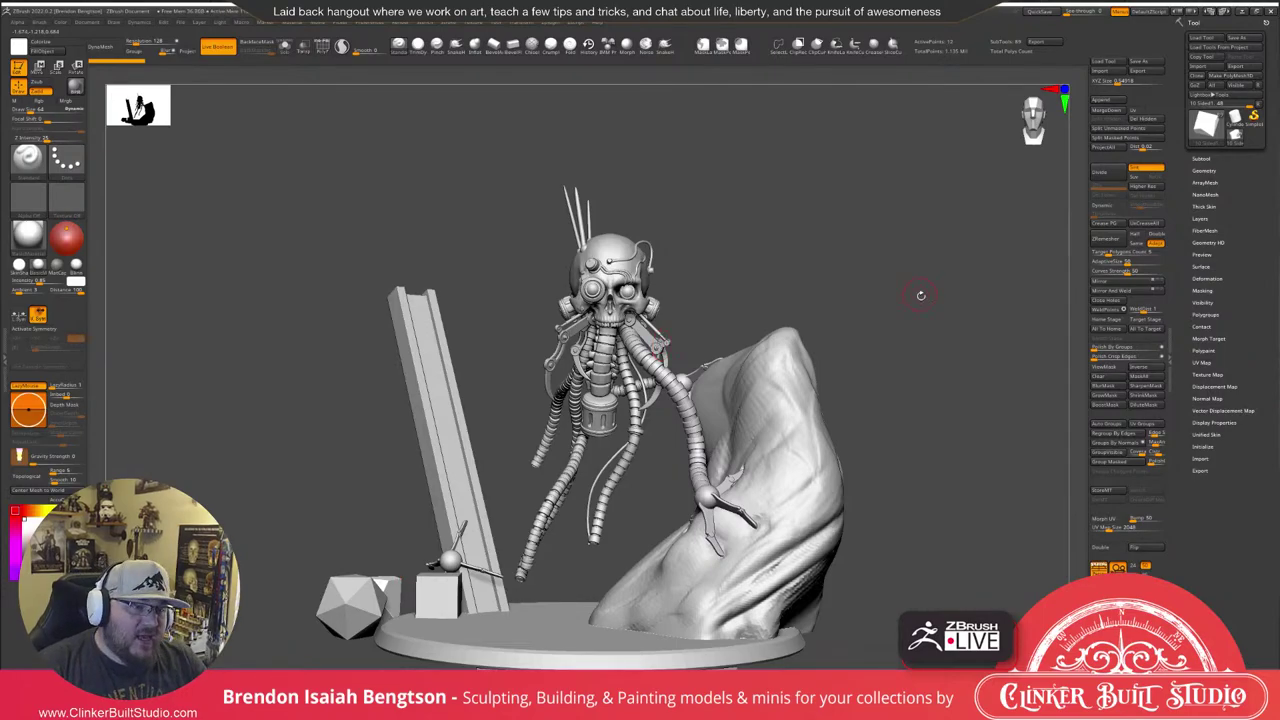
left_click_drag(920, 291, 925, 342)
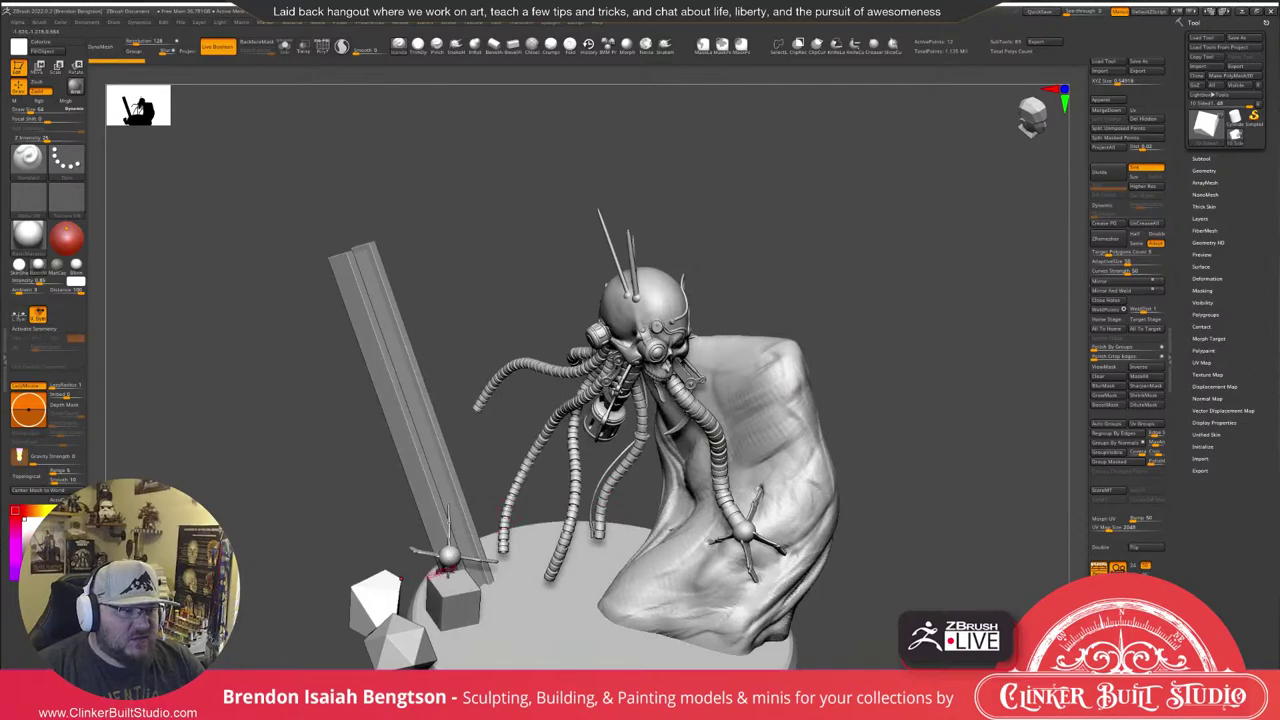
right_click_drag(530, 545, 575, 382, "alt")
mouse_move(559, 460)
left_mouse_down()
mouse_move(549, 486)
mouse_move(615, 468)
mouse_move(563, 470)
mouse_move(476, 523)
left_mouse_up()
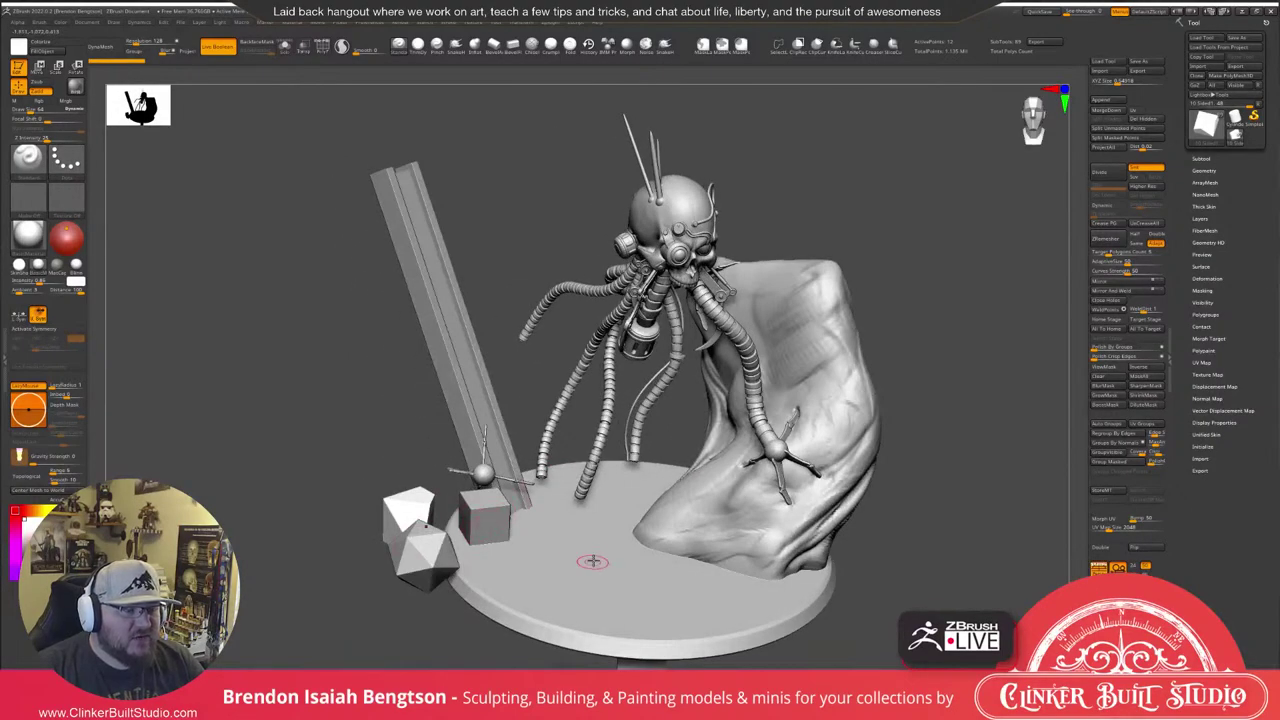
left_click_drag(577, 485, 559, 447)
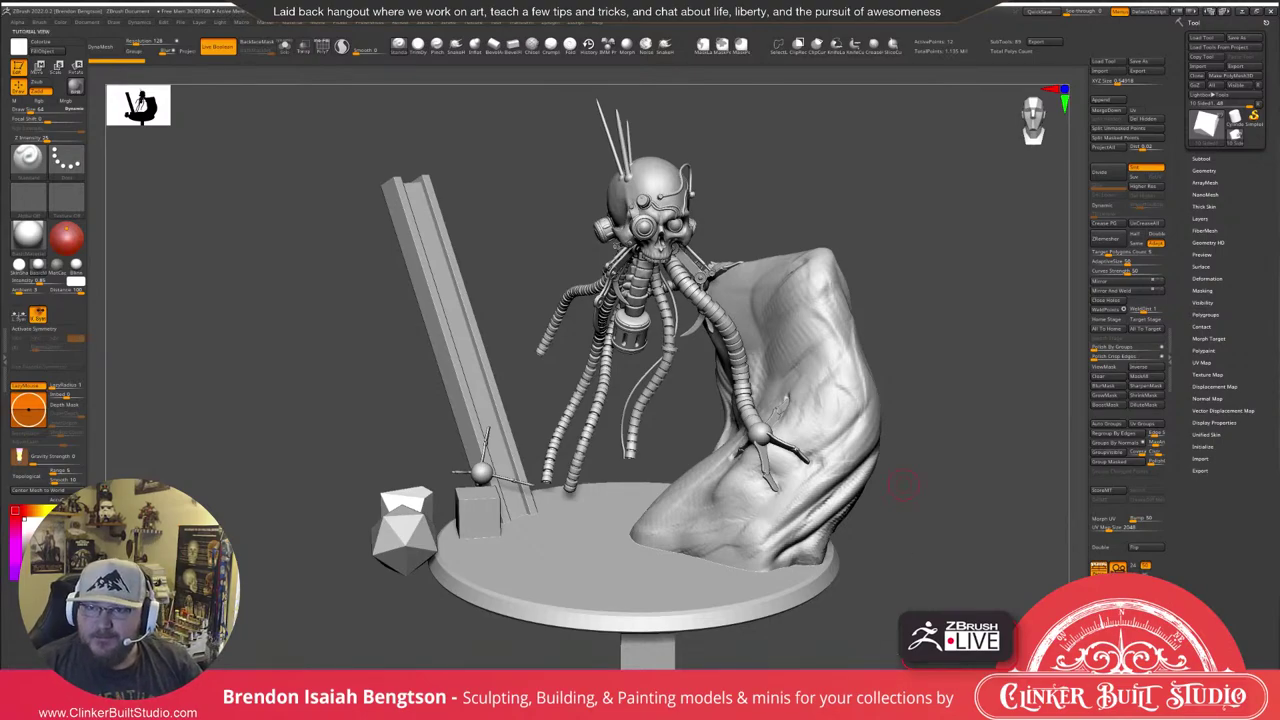
mouse_move(747, 524)
right_mouse_down()
mouse_move(610, 545)
mouse_move(515, 425)
mouse_move(697, 574)
right_mouse_up()
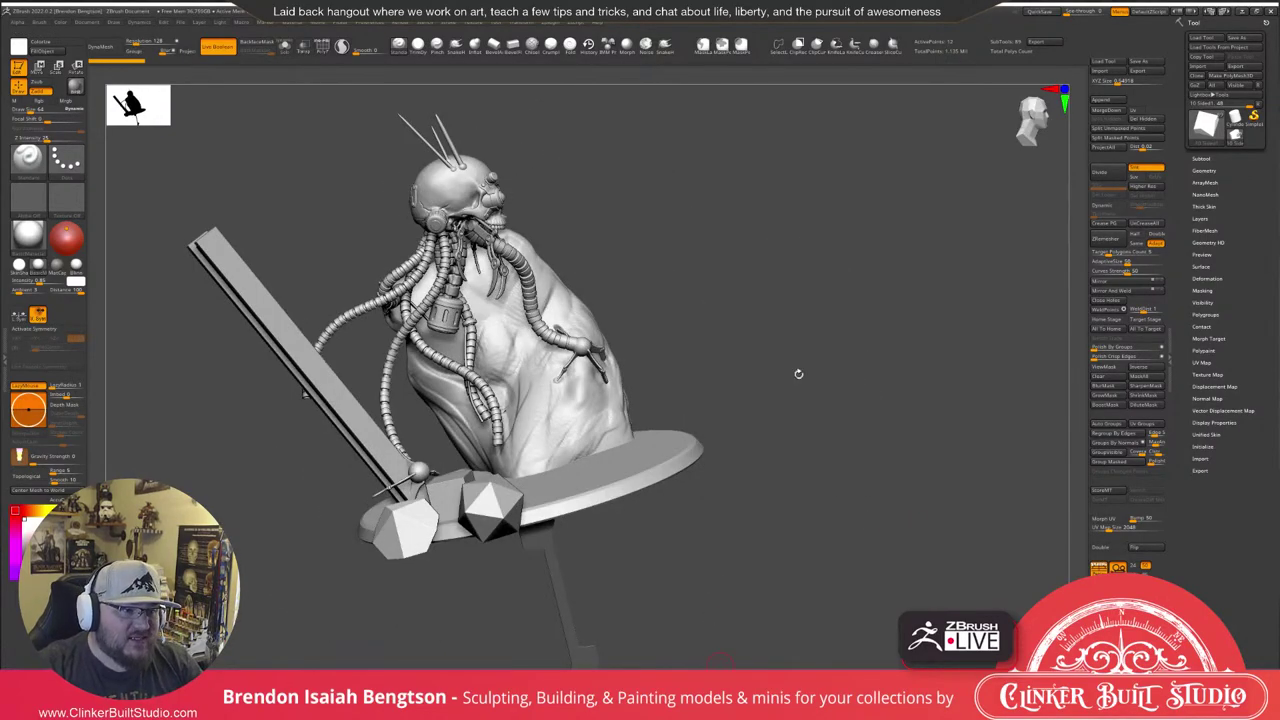
mouse_move(797, 360)
right_mouse_down()
mouse_move(770, 395)
mouse_move(842, 476)
mouse_move(813, 448)
mouse_move(889, 343)
mouse_move(815, 410)
right_mouse_up()
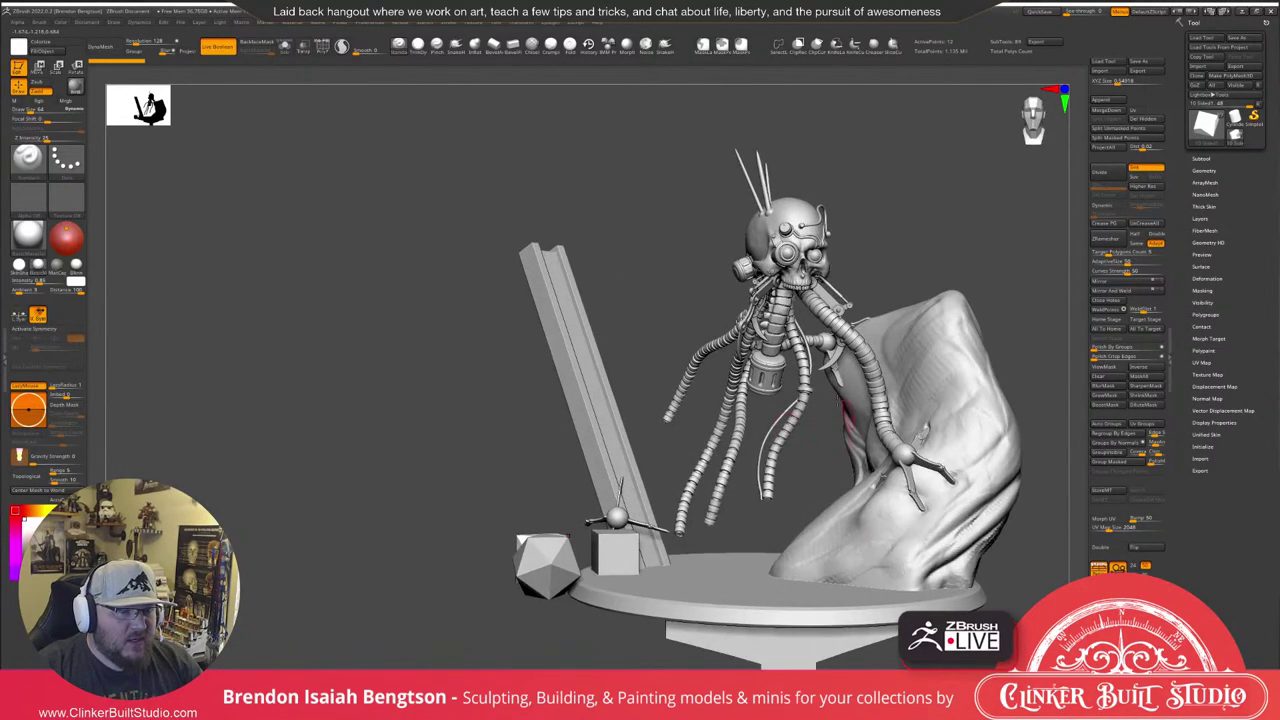
right_click_drag(840, 318, 675, 297)
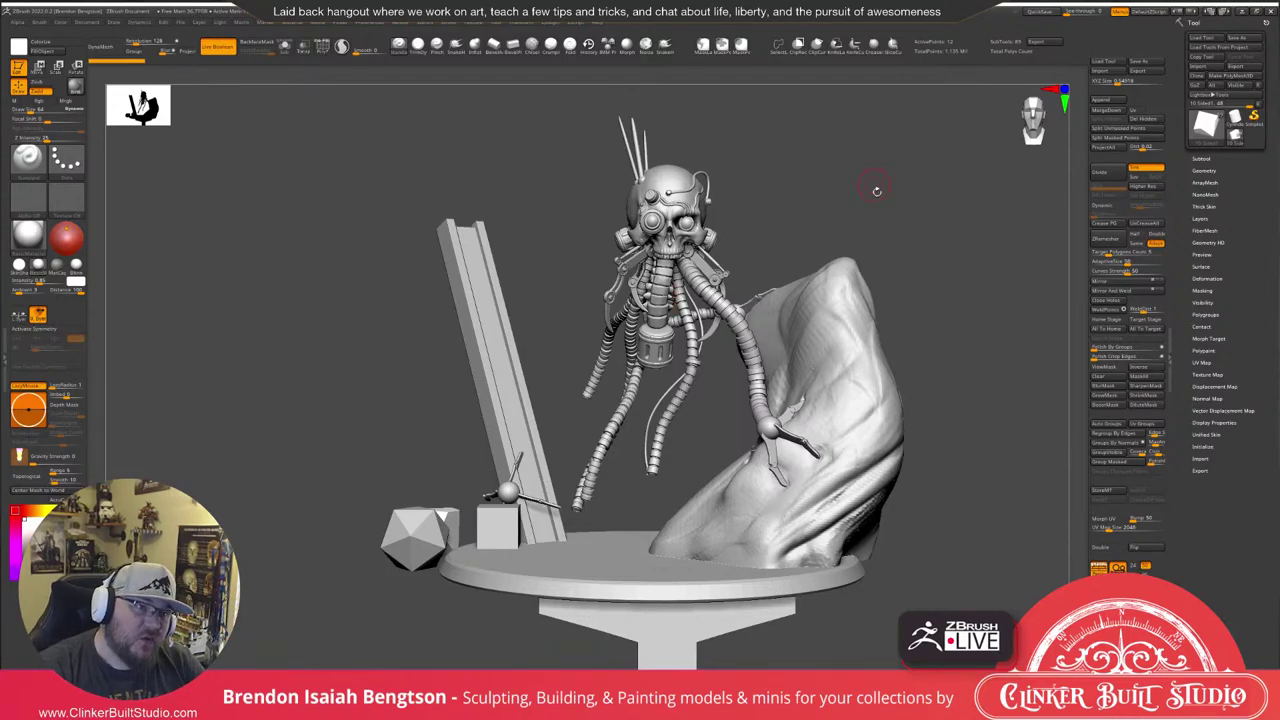
left_click_drag(877, 191, 920, 222)
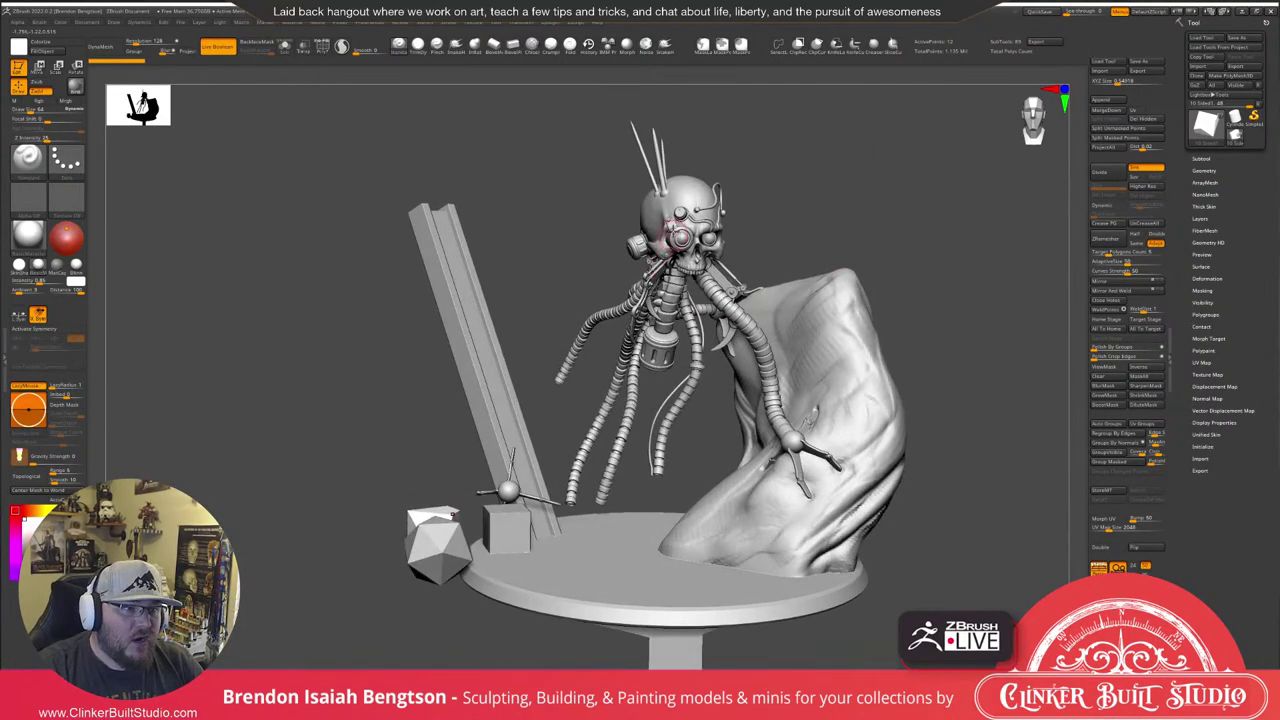
Make the creature's skull the active subtool.
left_click(677, 200, "alt")
mouse_move(677, 202)
right_mouse_down()
mouse_move(700, 247)
mouse_move(585, 243)
mouse_move(812, 246)
mouse_move(694, 252)
right_mouse_up()
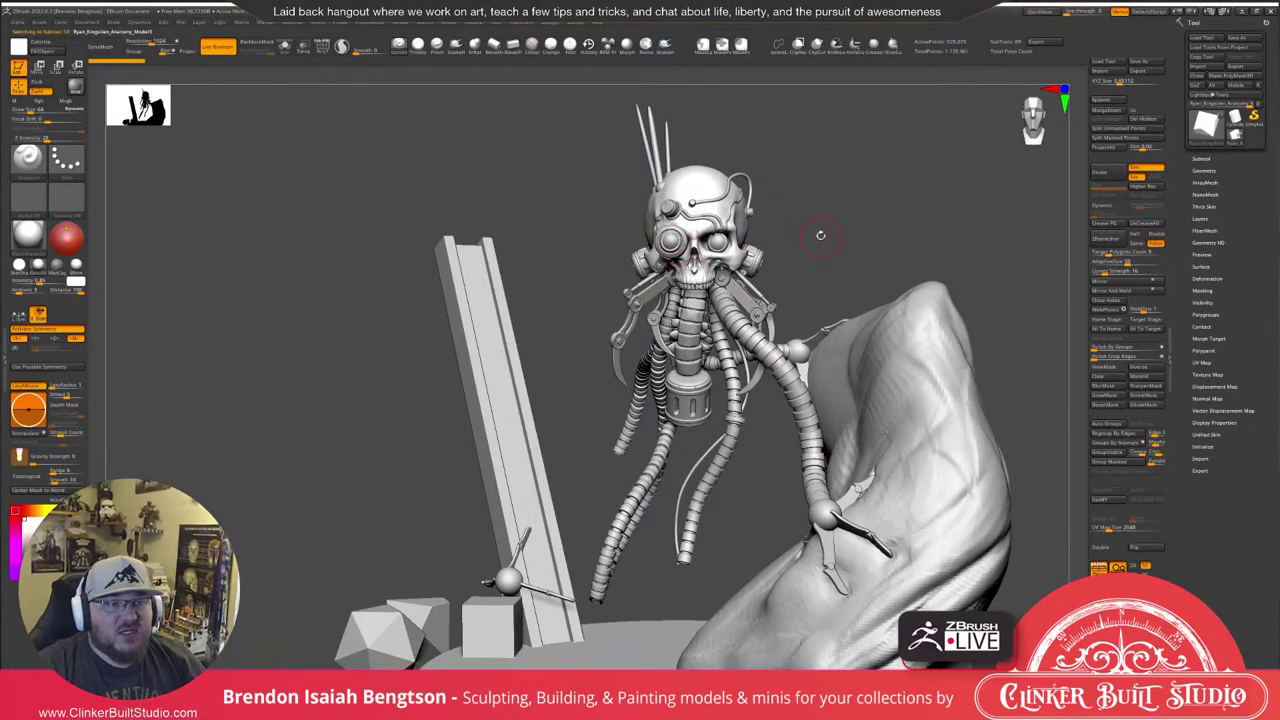
mouse_move(822, 234)
left_mouse_down()
mouse_move(816, 243)
mouse_move(821, 227)
left_mouse_up()
mouse_move(693, 281)
right_mouse_down()
mouse_move(741, 283)
mouse_move(676, 272)
right_mouse_up()
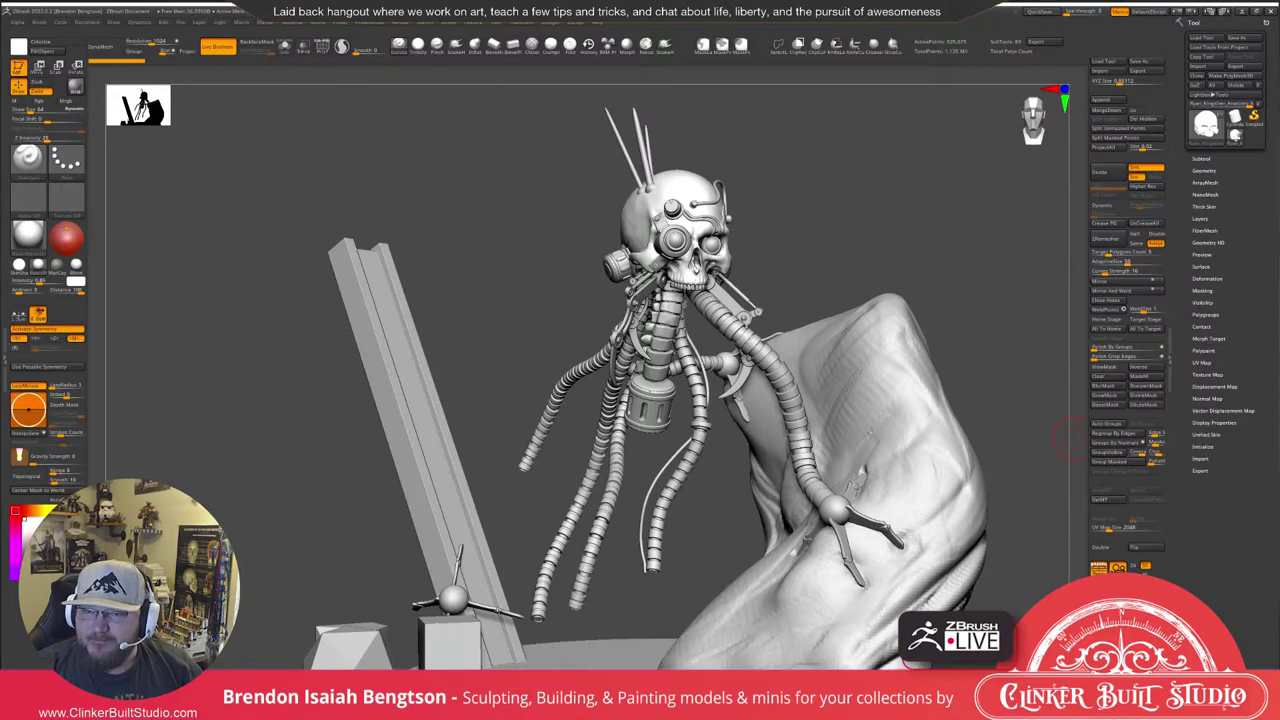
left_click(1243, 12)
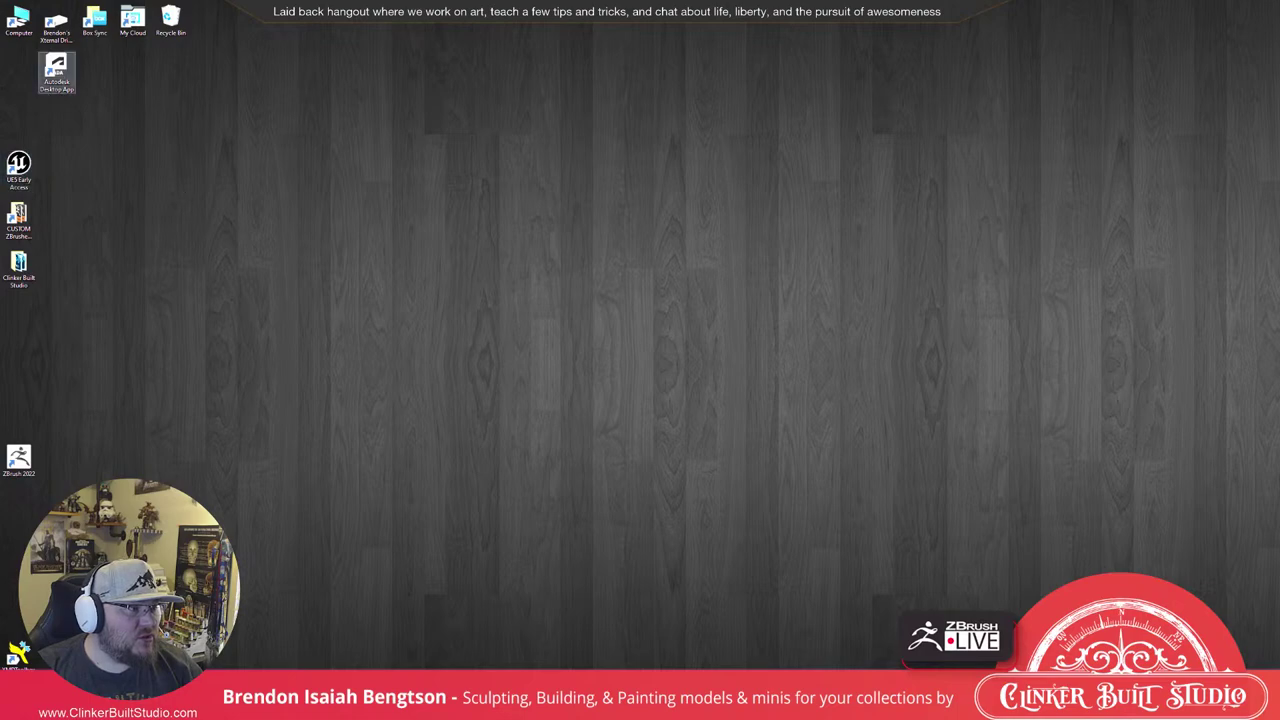
left_click(300, 708)
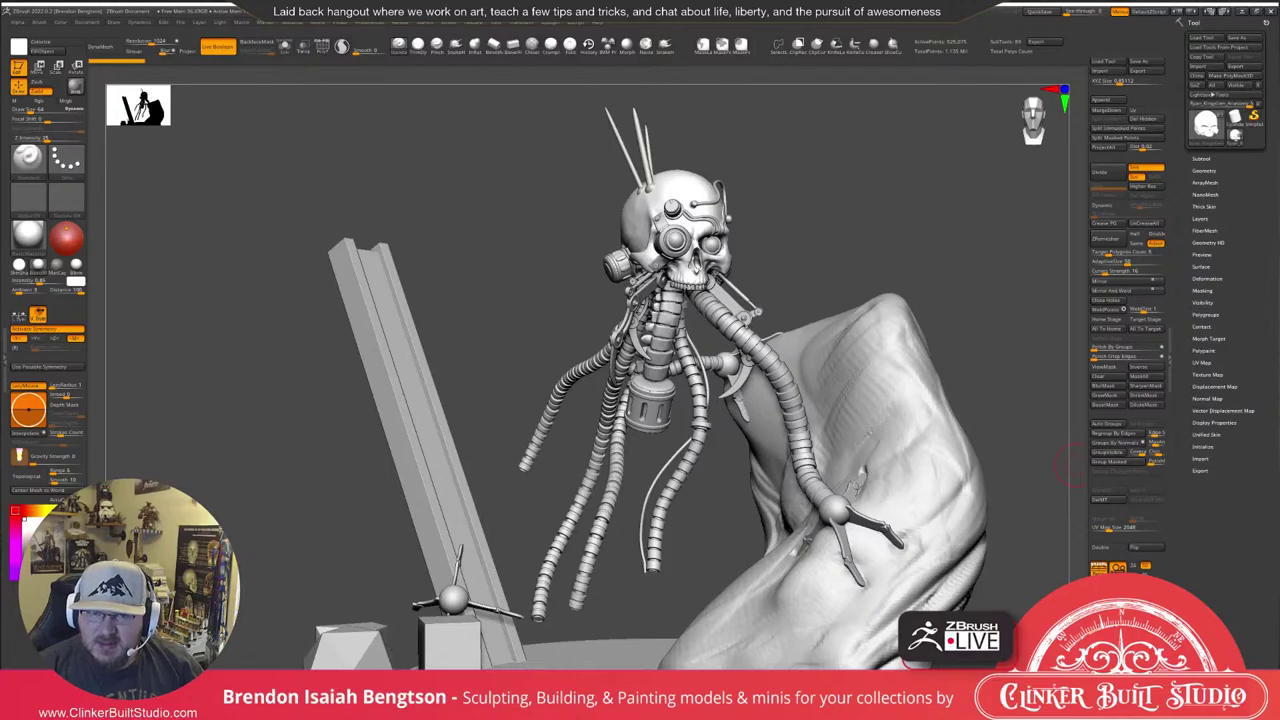
Inspect the skull, its hanging tentacles and the clawed arm from several angles and distances, ending on a close view framed on the skull.
mouse_move(654, 409)
right_mouse_down()
mouse_move(625, 408)
mouse_move(677, 408)
mouse_move(610, 412)
mouse_move(676, 418)
mouse_move(640, 325)
right_mouse_up()
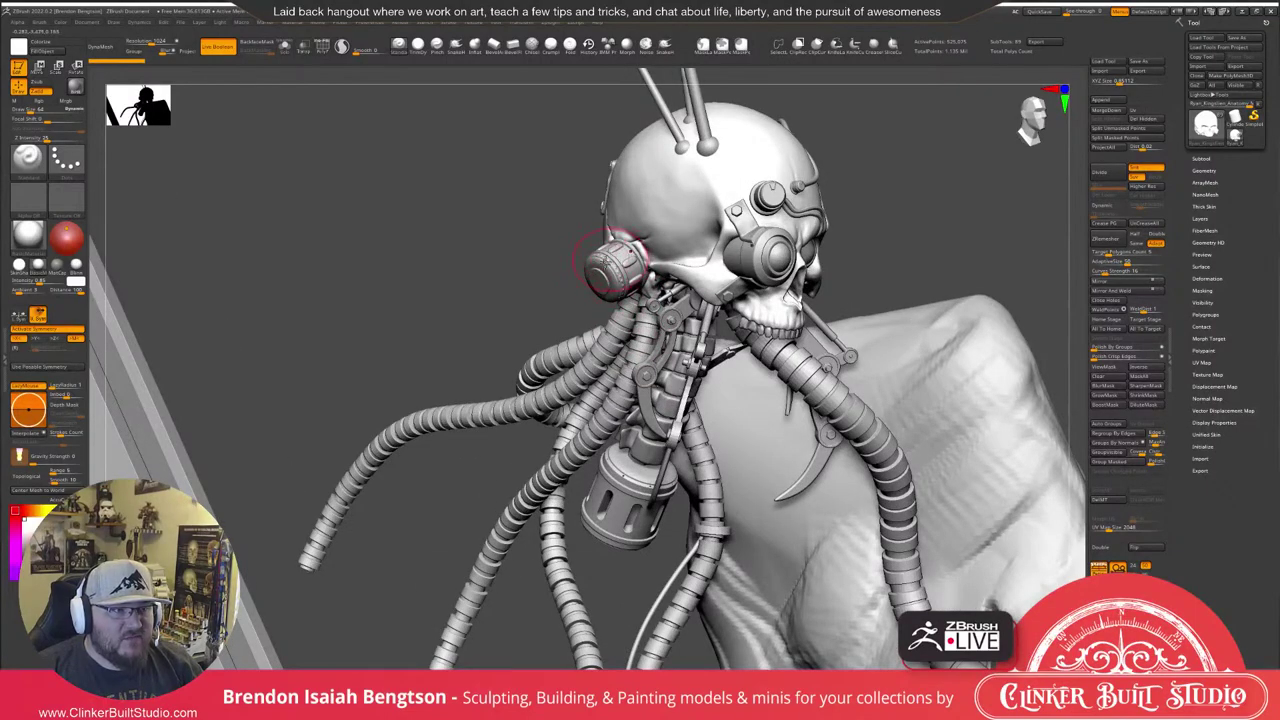
mouse_move(660, 396)
right_mouse_down()
mouse_move(602, 398)
mouse_move(630, 398)
mouse_move(625, 388)
mouse_move(637, 403)
right_mouse_up()
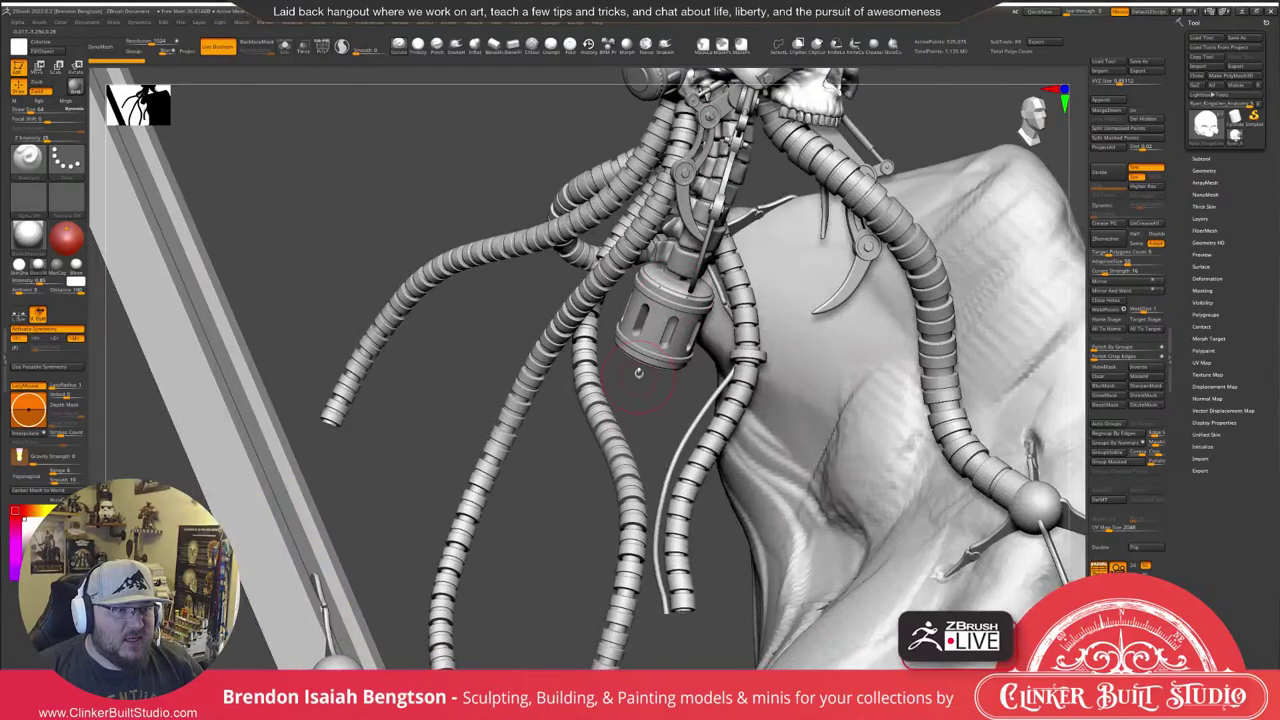
mouse_move(714, 391)
right_mouse_down()
mouse_move(733, 401)
mouse_move(690, 387)
right_mouse_up()
right_click_drag(714, 345, 706, 280, "ctrl")
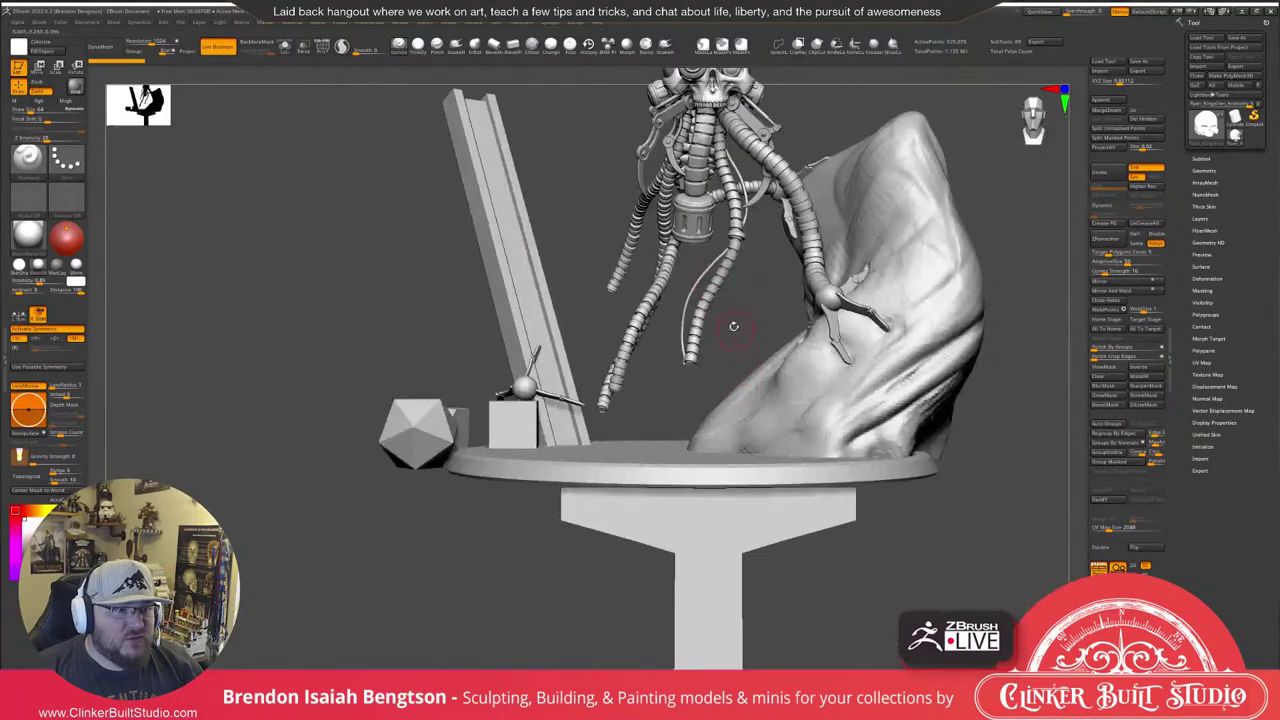
right_click_drag(733, 326, 686, 343)
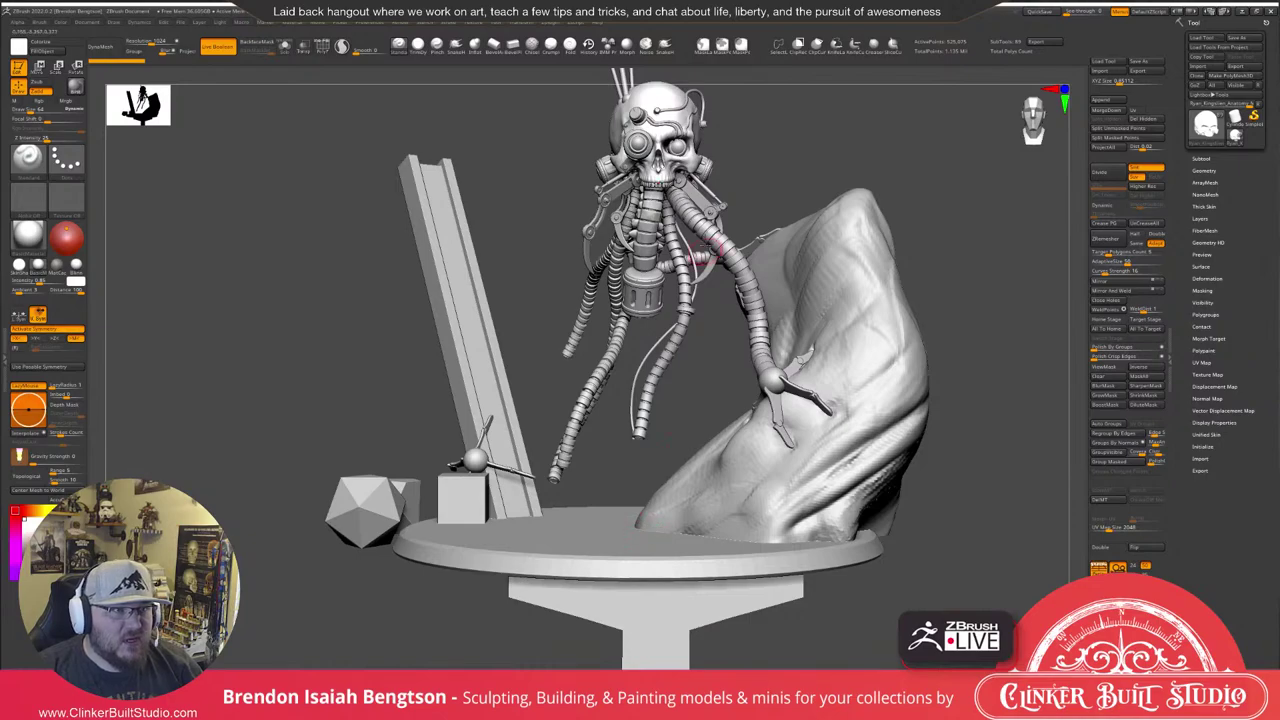
right_click_drag(696, 230, 745, 509, "alt")
right_click_drag(688, 602, 697, 421, "alt")
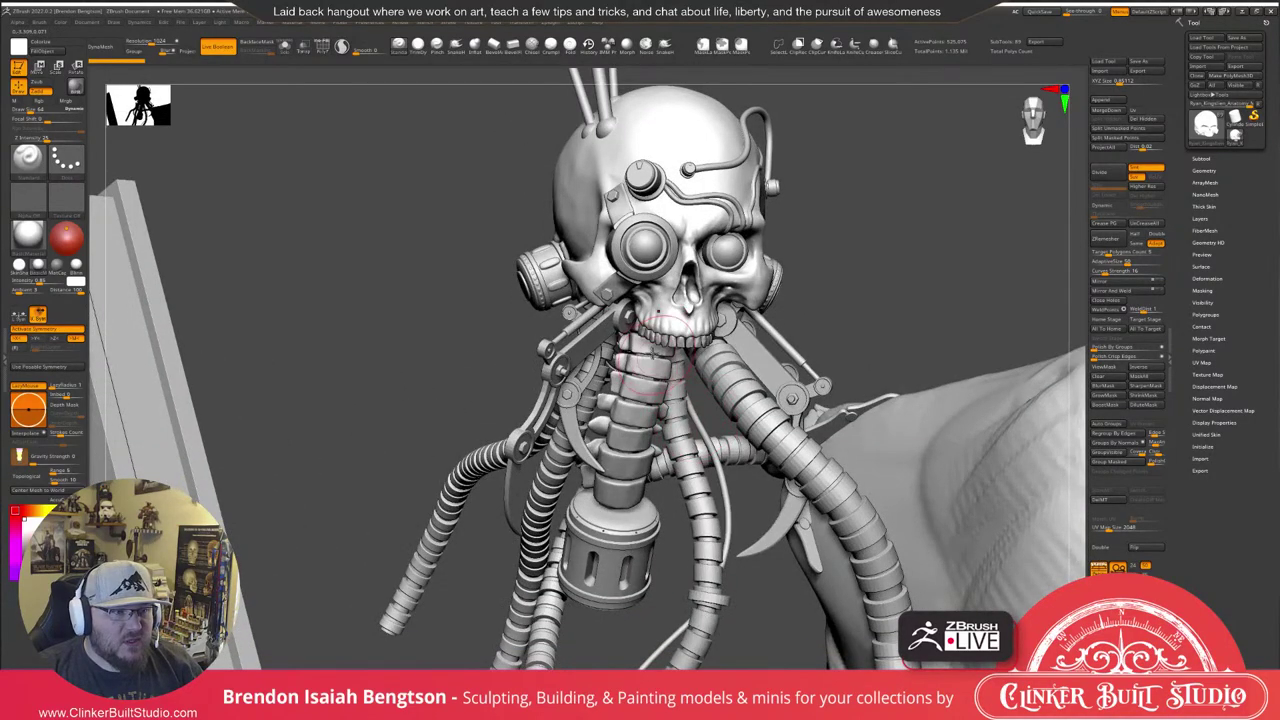
right_click_drag(641, 452, 594, 298)
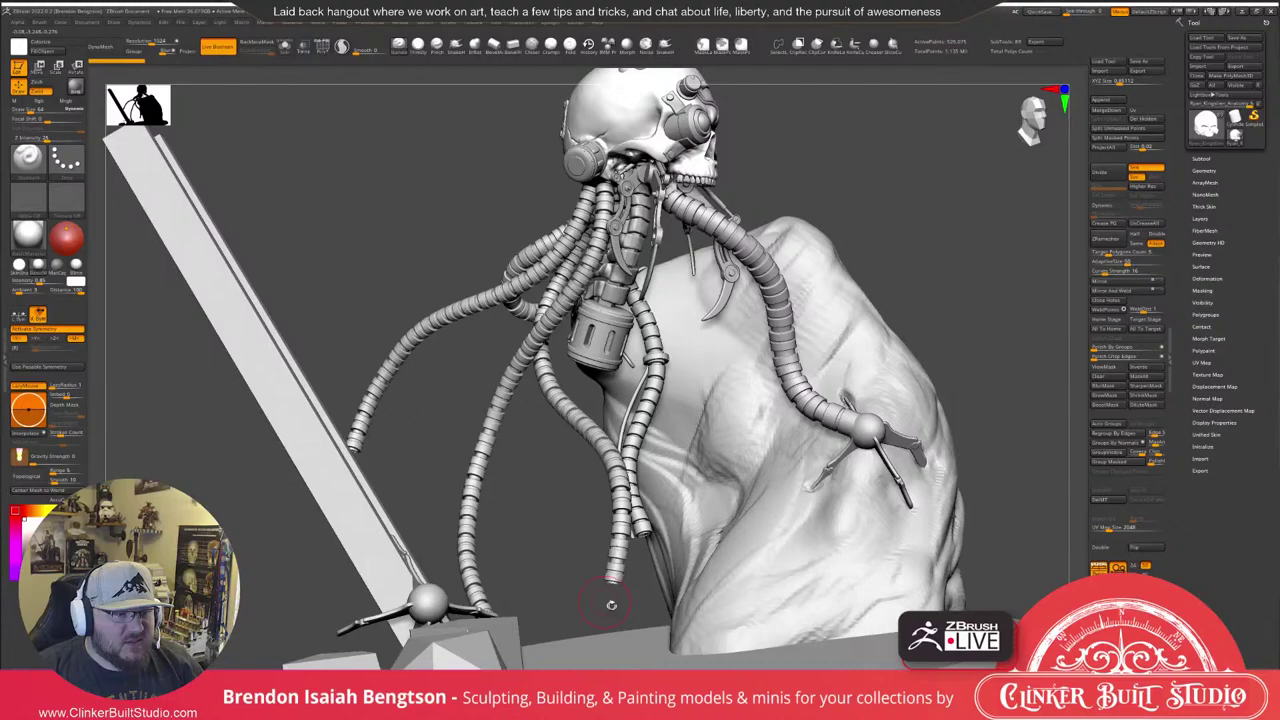
right_click_drag(611, 604, 614, 537)
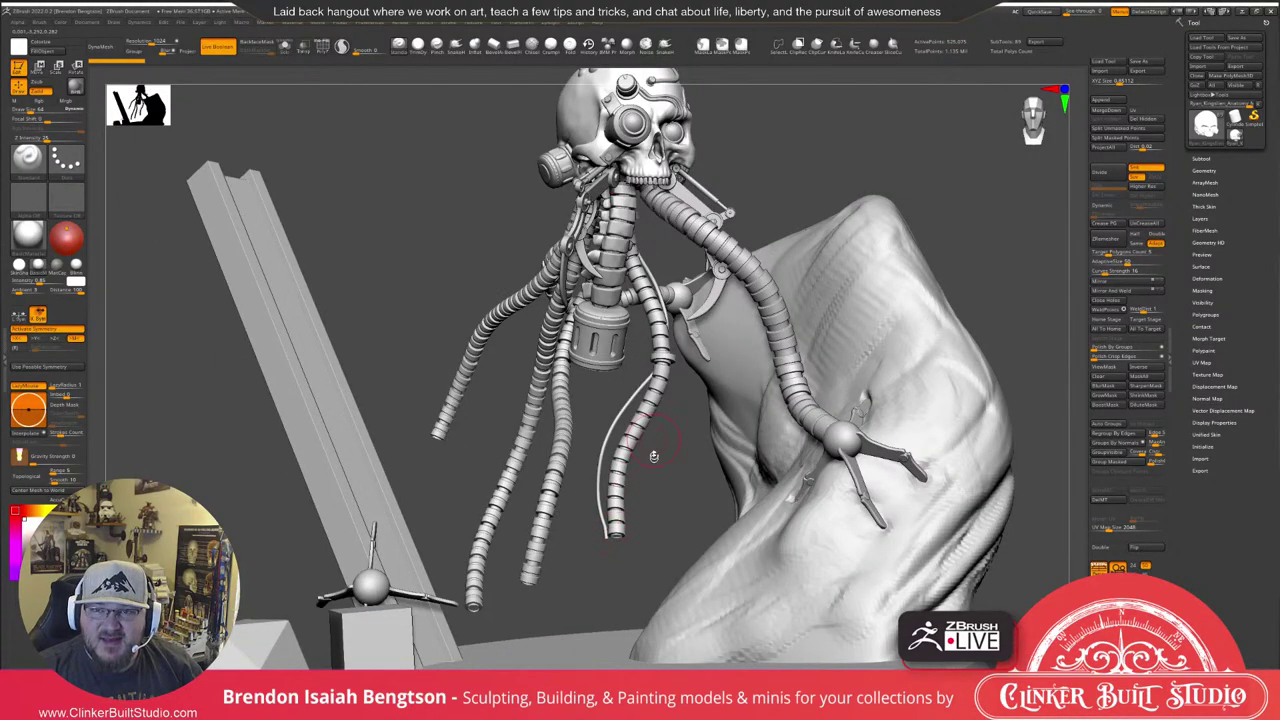
mouse_move(621, 467)
right_mouse_down()
mouse_move(686, 466)
mouse_move(674, 468)
mouse_move(640, 415)
mouse_move(670, 452)
right_mouse_up()
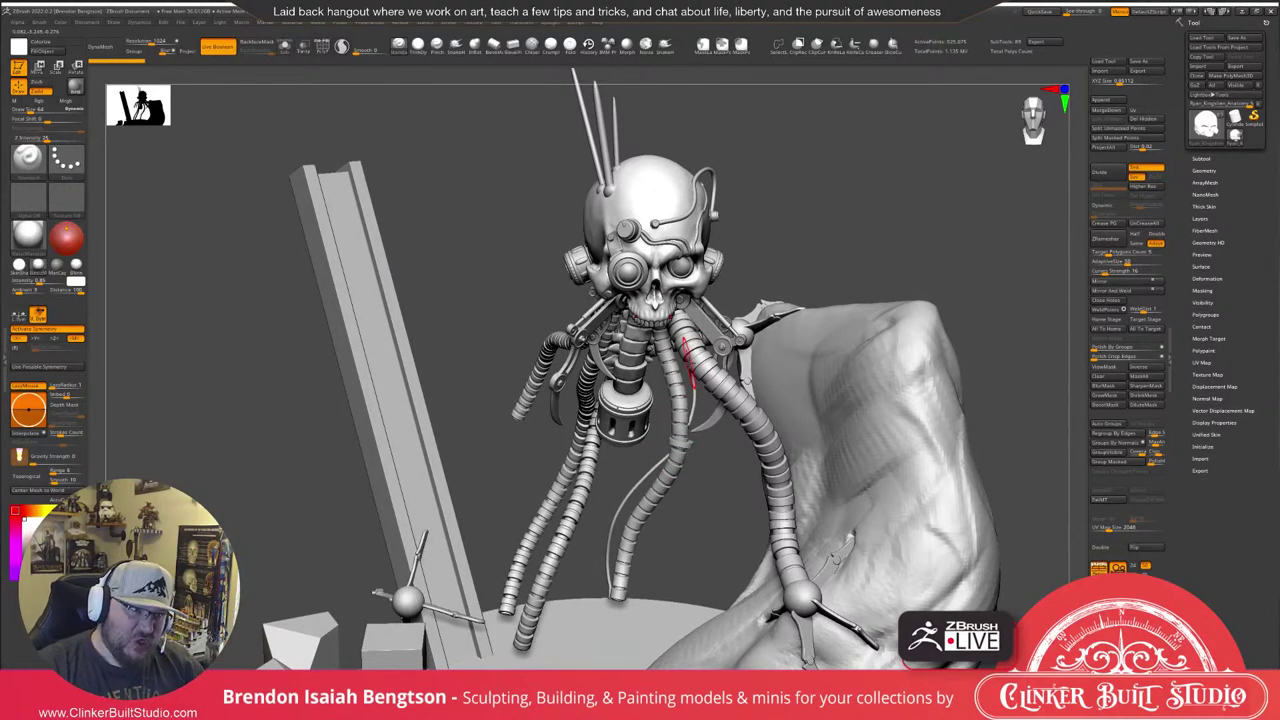
left_click_drag(931, 223, 919, 222)
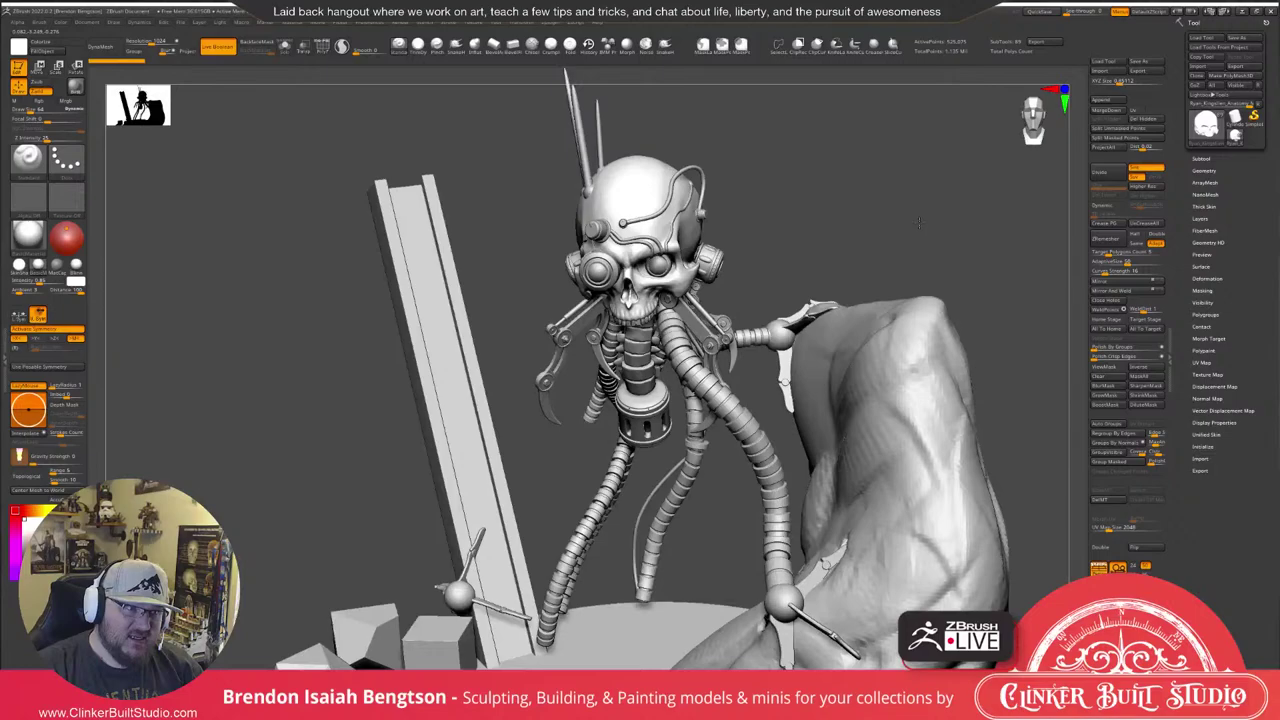
key("f")
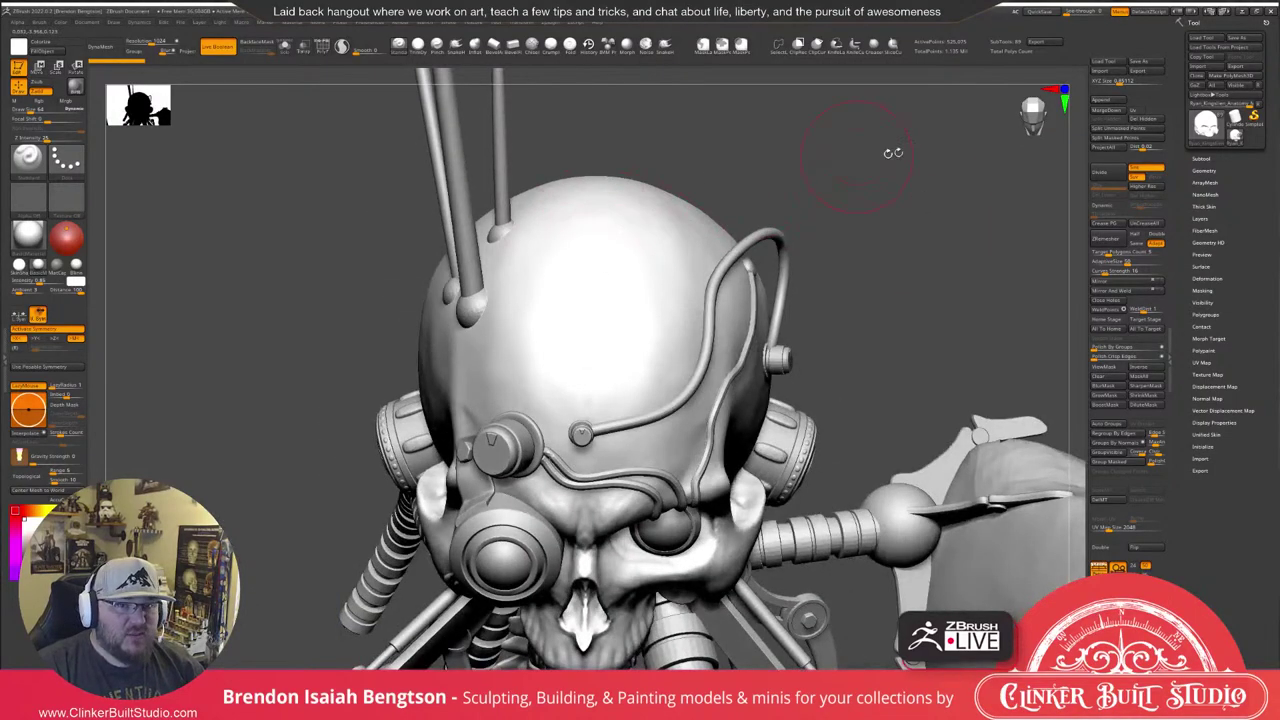
Isolate the thin curved plate subtool with its wireframe shown, and split its polygroups by normals into surface and edge groups.
left_click(1202, 159)
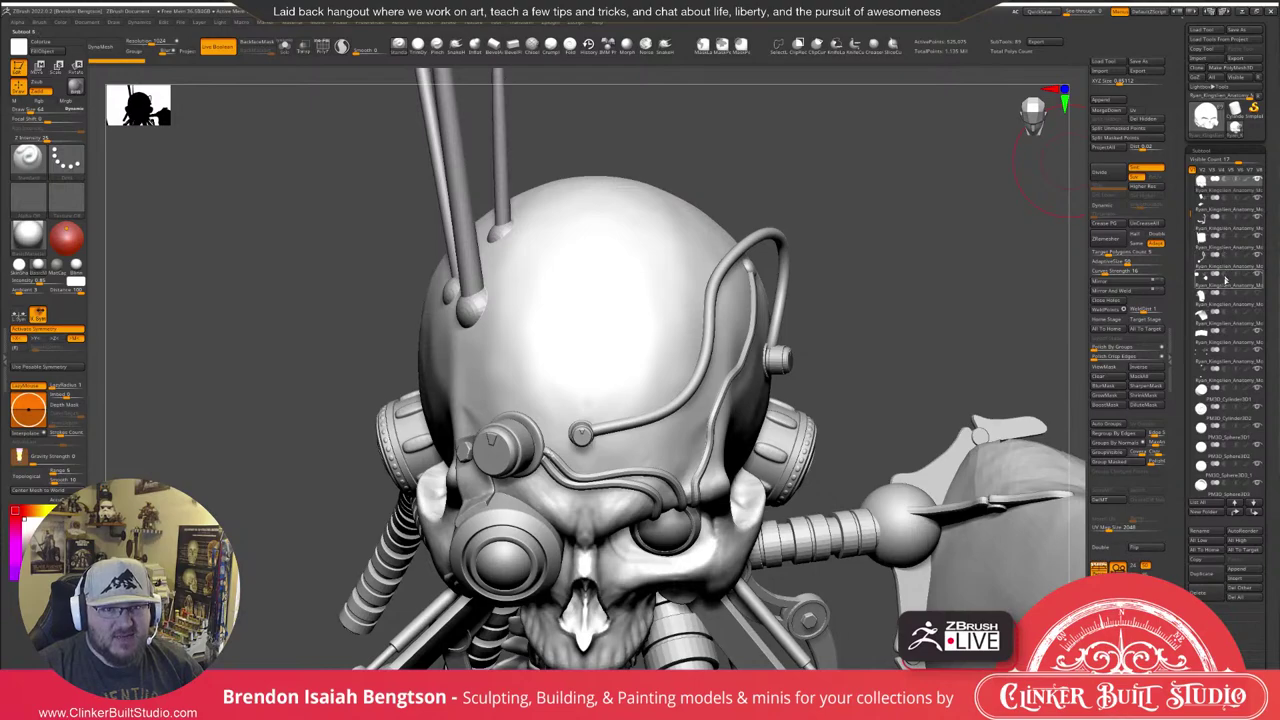
mouse_move(1258, 314)
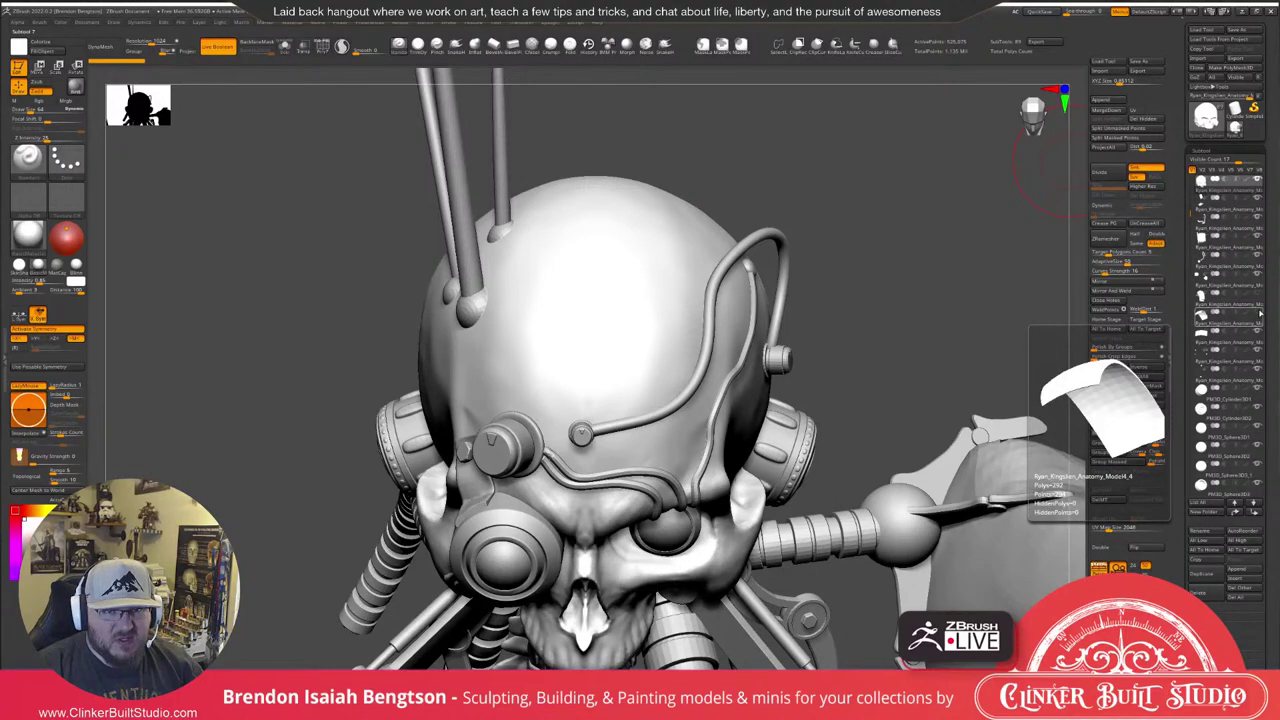
left_click(1260, 314)
mouse_move(985, 145)
left_mouse_down()
mouse_move(940, 185)
mouse_move(917, 181)
mouse_move(903, 228)
mouse_move(899, 208)
left_mouse_up()
key("d")
key("shift+f")
key("alt+s")
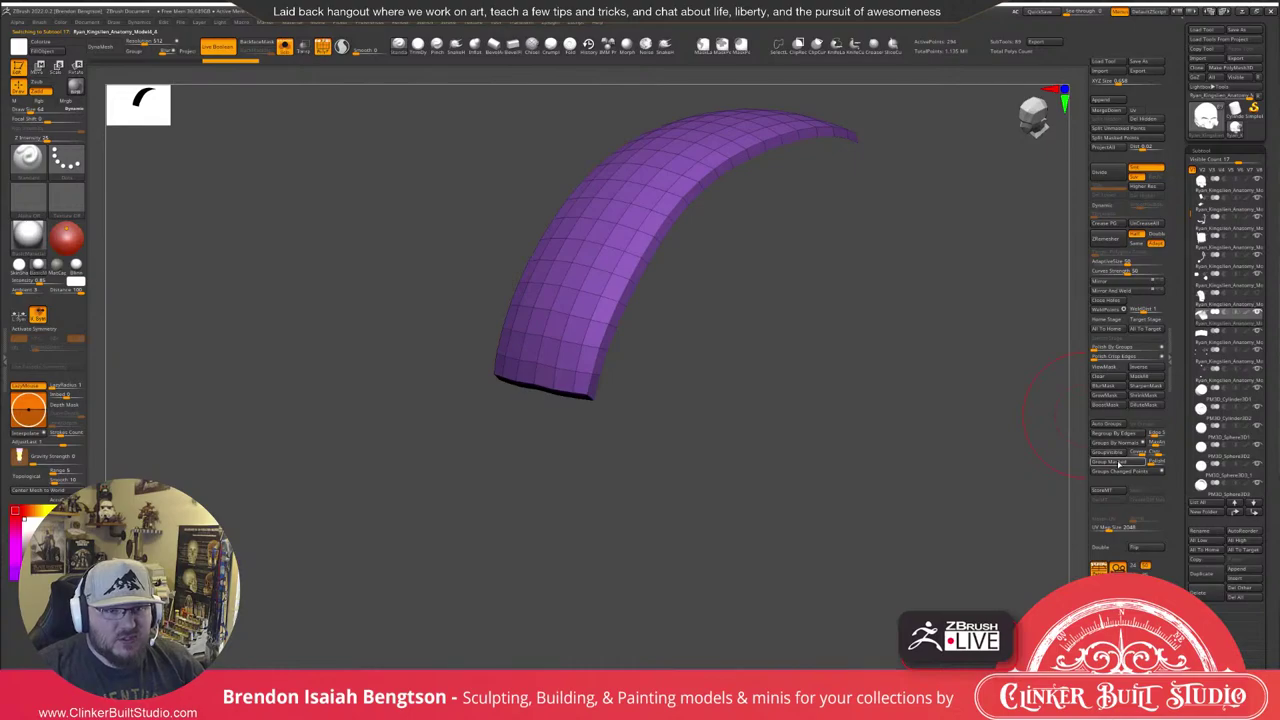
left_click(1113, 451)
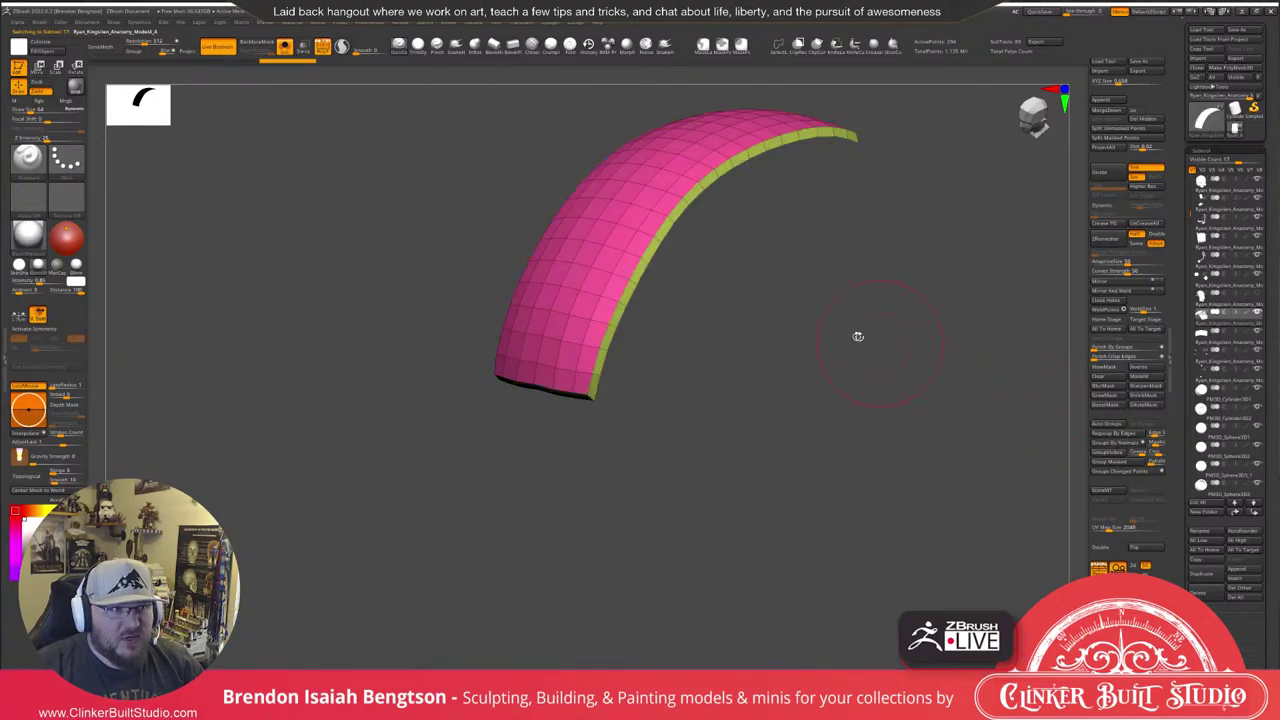
mouse_move(857, 337)
left_mouse_down()
mouse_move(829, 251)
mouse_move(857, 294)
mouse_move(766, 343)
mouse_move(837, 334)
left_mouse_up()
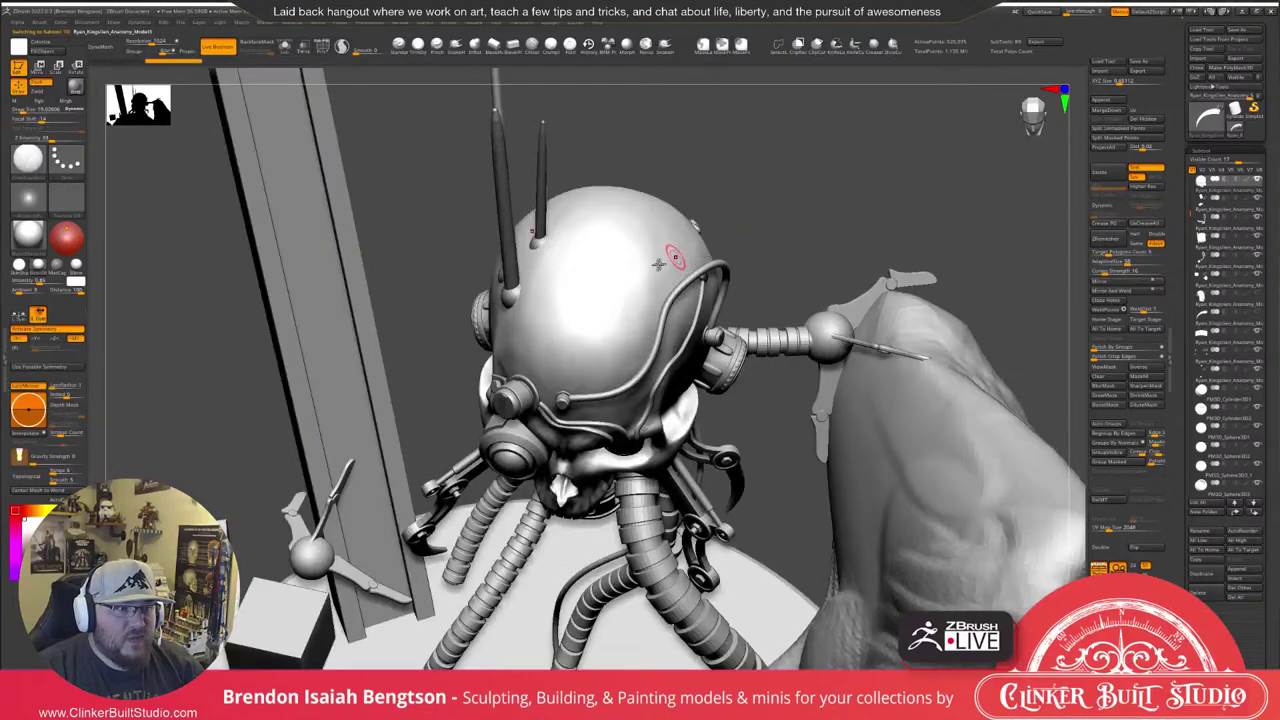
Set the brush draw size to about 7.7 and try sketching jagged suture lines across the top of the skull.
key("space")
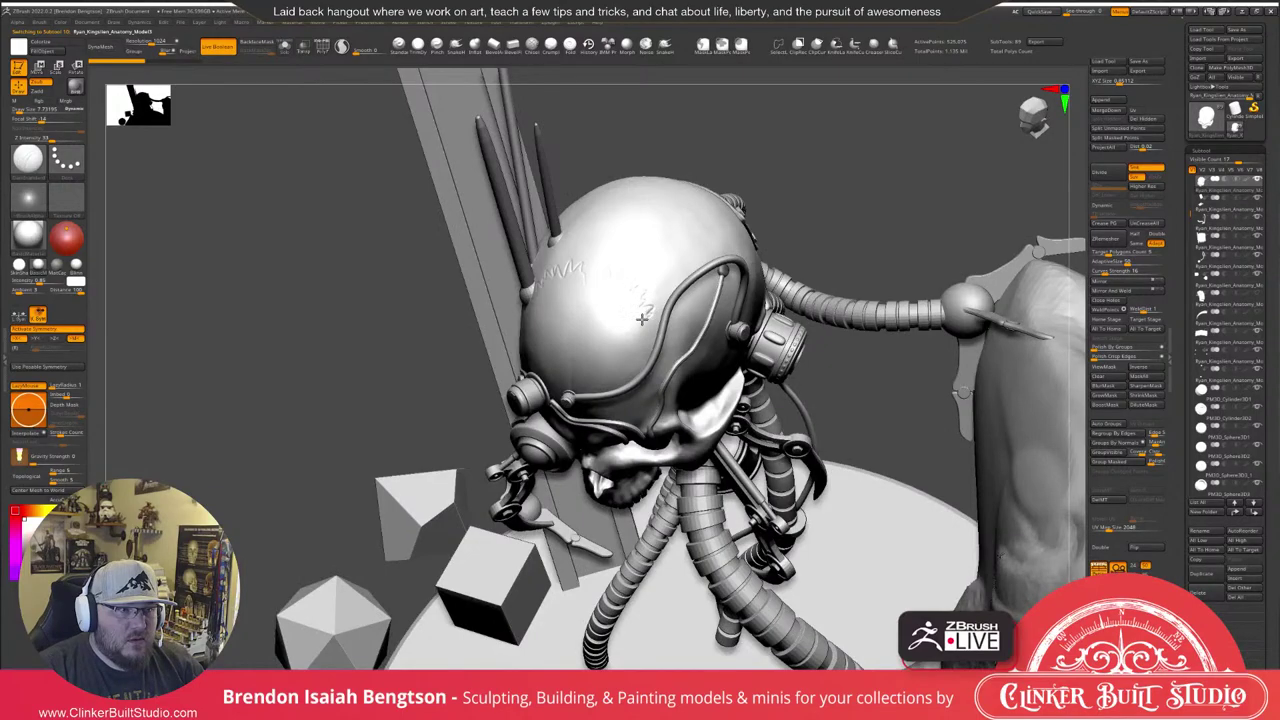
left_click_drag(820, 198, 869, 161)
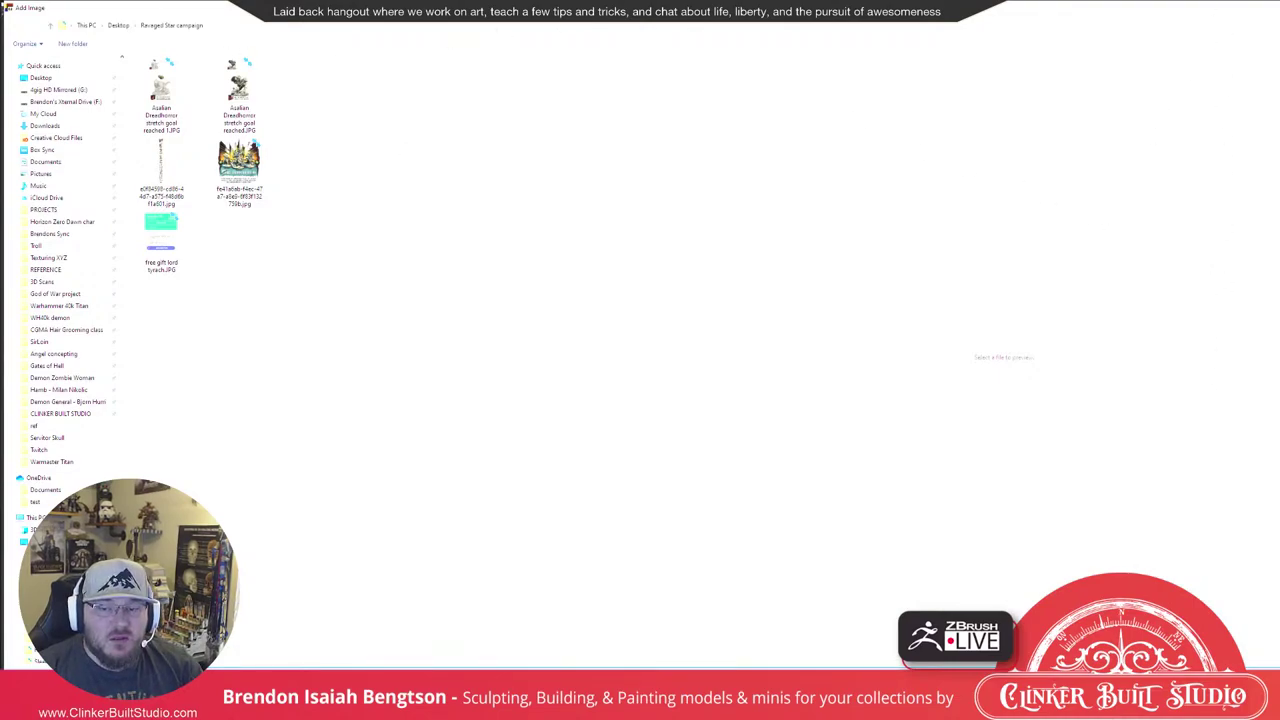
Dismiss the image-adding dialog, switch to Photos to show the human skull reference skull 02.JPG, and move that window off the model.
key("Escape")
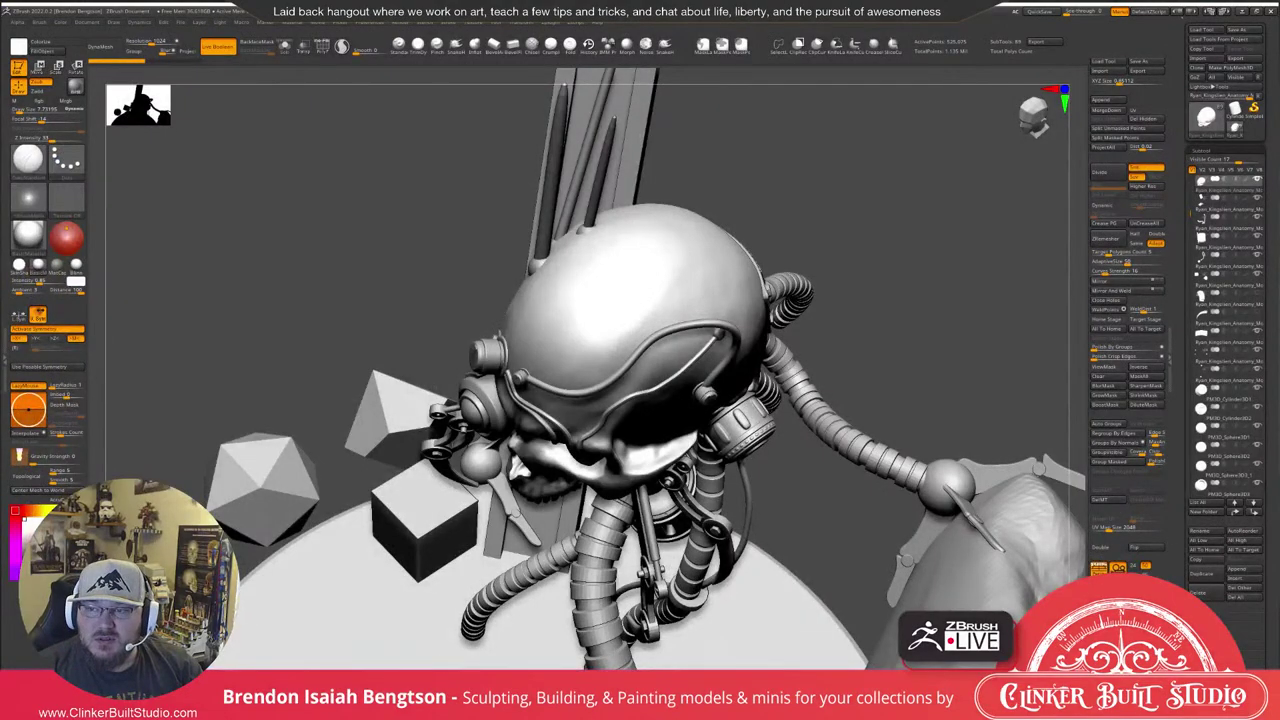
key("alt+Tab")
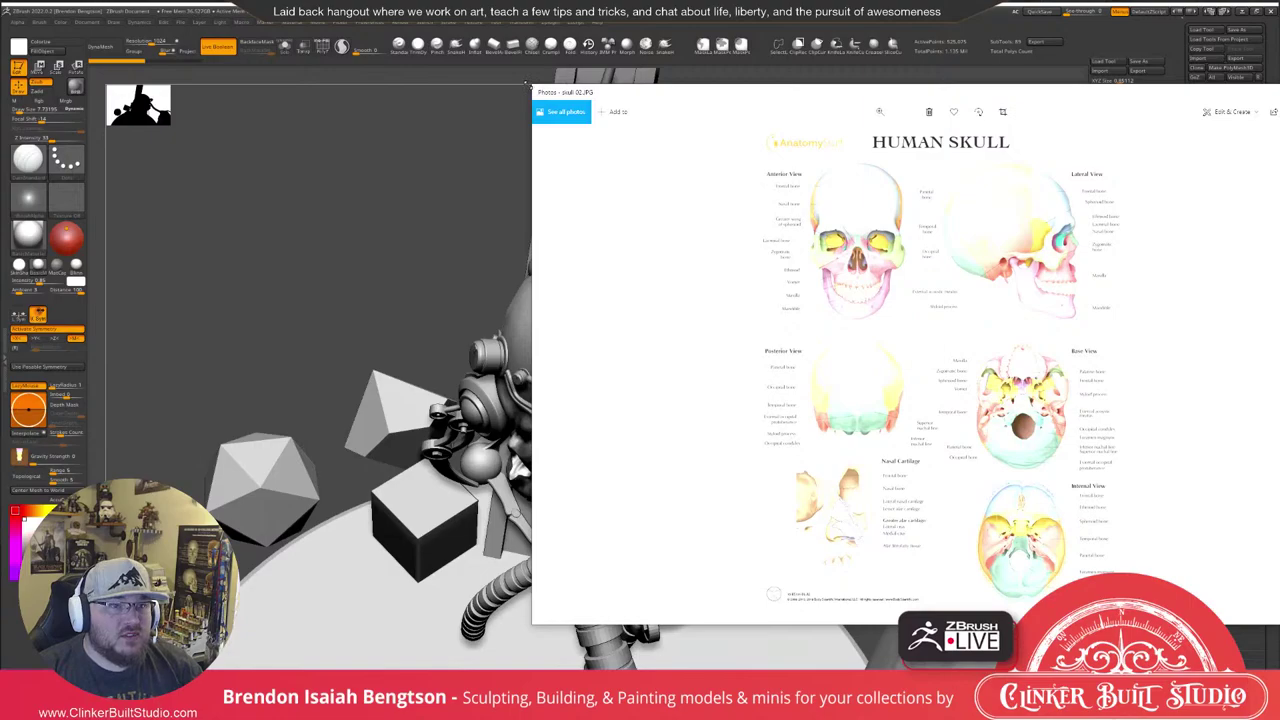
left_click_drag(527, 86, 916, 50)
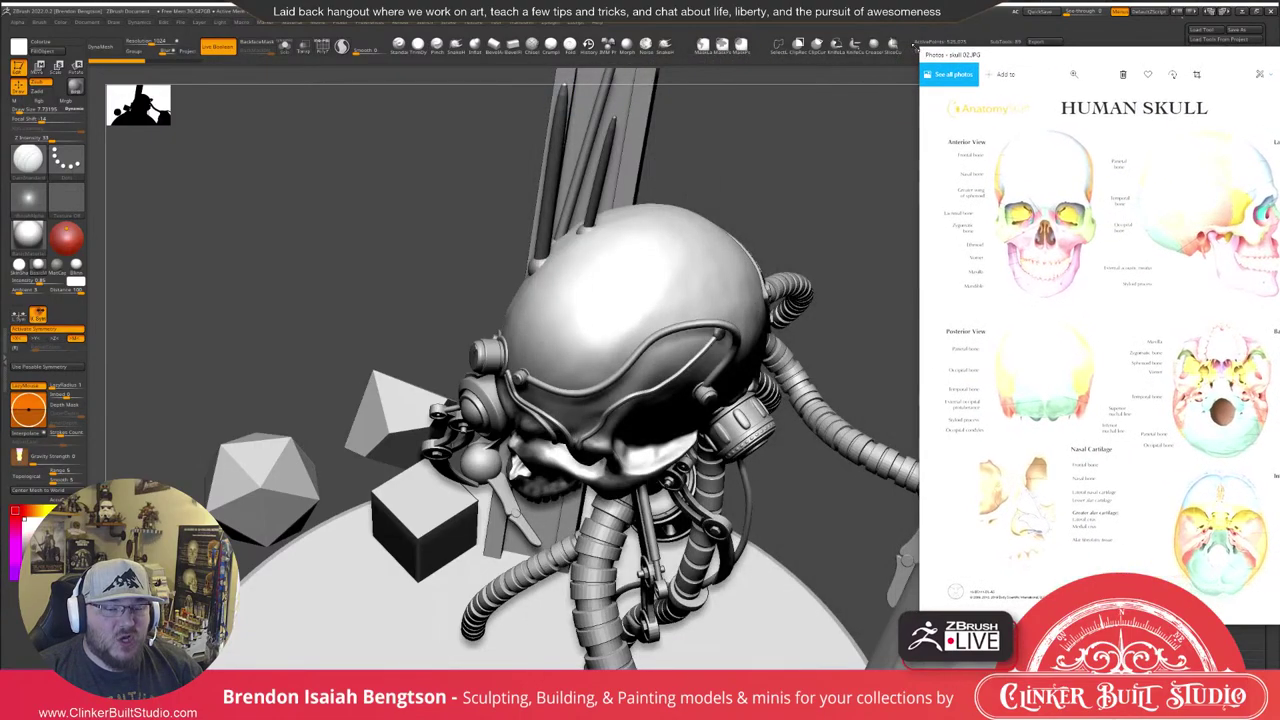
left_click_drag(1167, 56, 1279, 25)
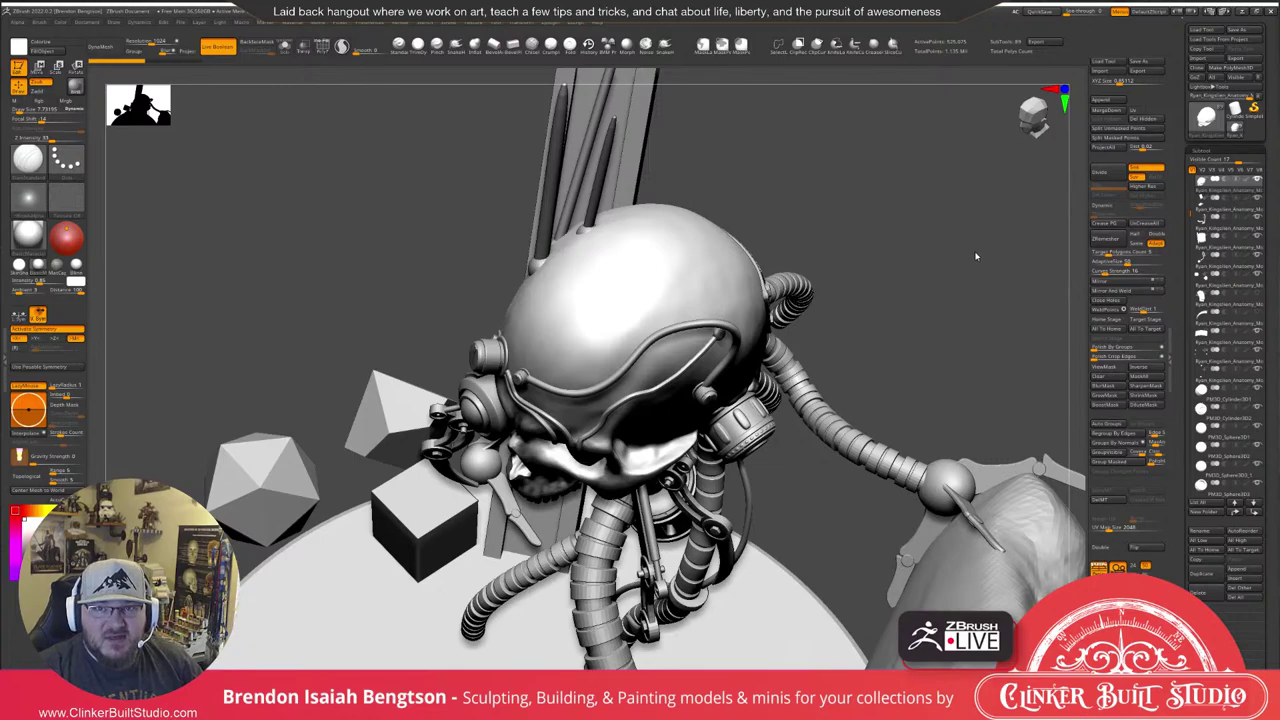
Make one of the antenna spikes on the skull the active subtool.
left_click_drag(931, 230, 868, 202)
key("alt+s")
key("alt+s")
left_click(681, 304, "alt")
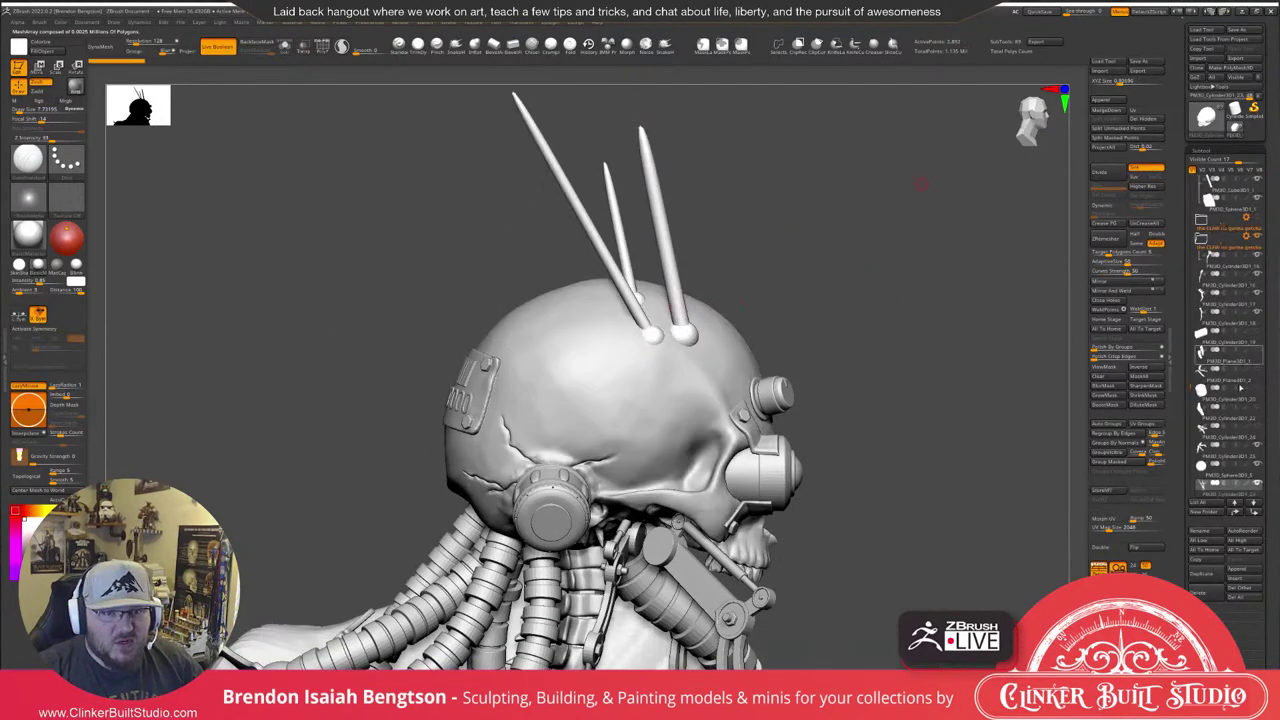
Hide the antenna spikes on top of the head and make the skull the active subtool.
left_click(1257, 483)
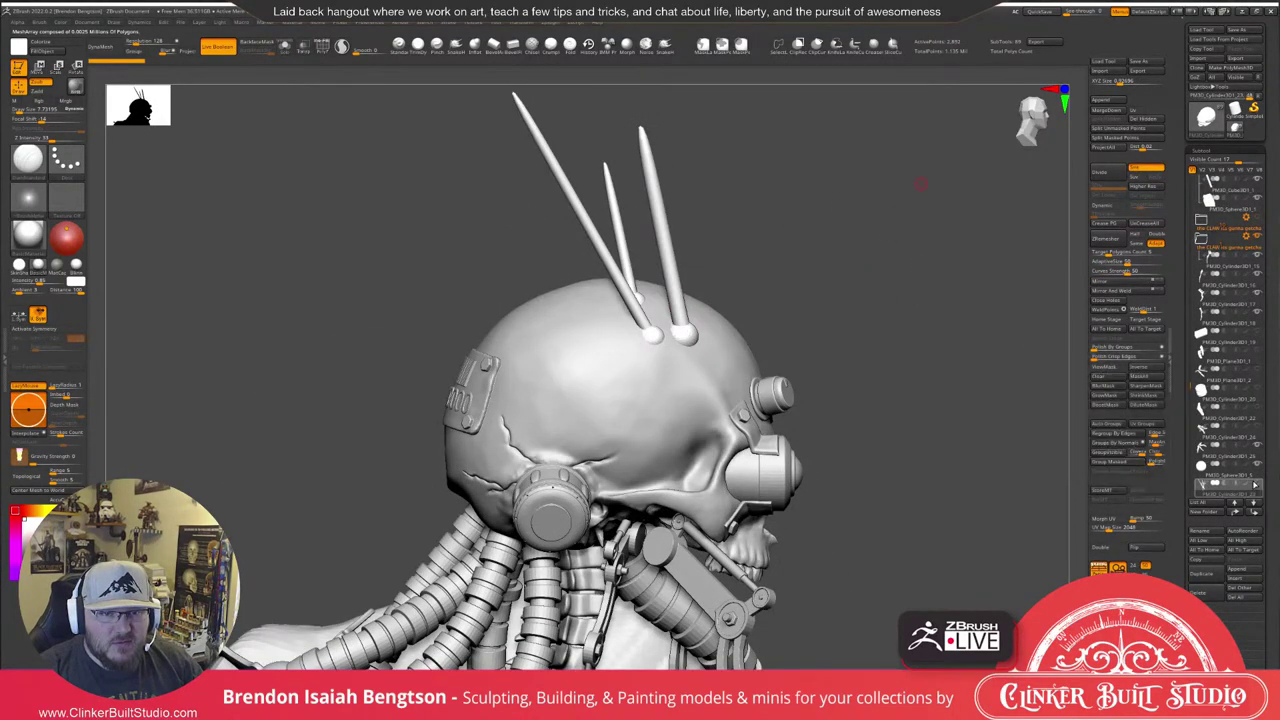
left_click(674, 362, "alt")
left_click_drag(838, 240, 914, 223)
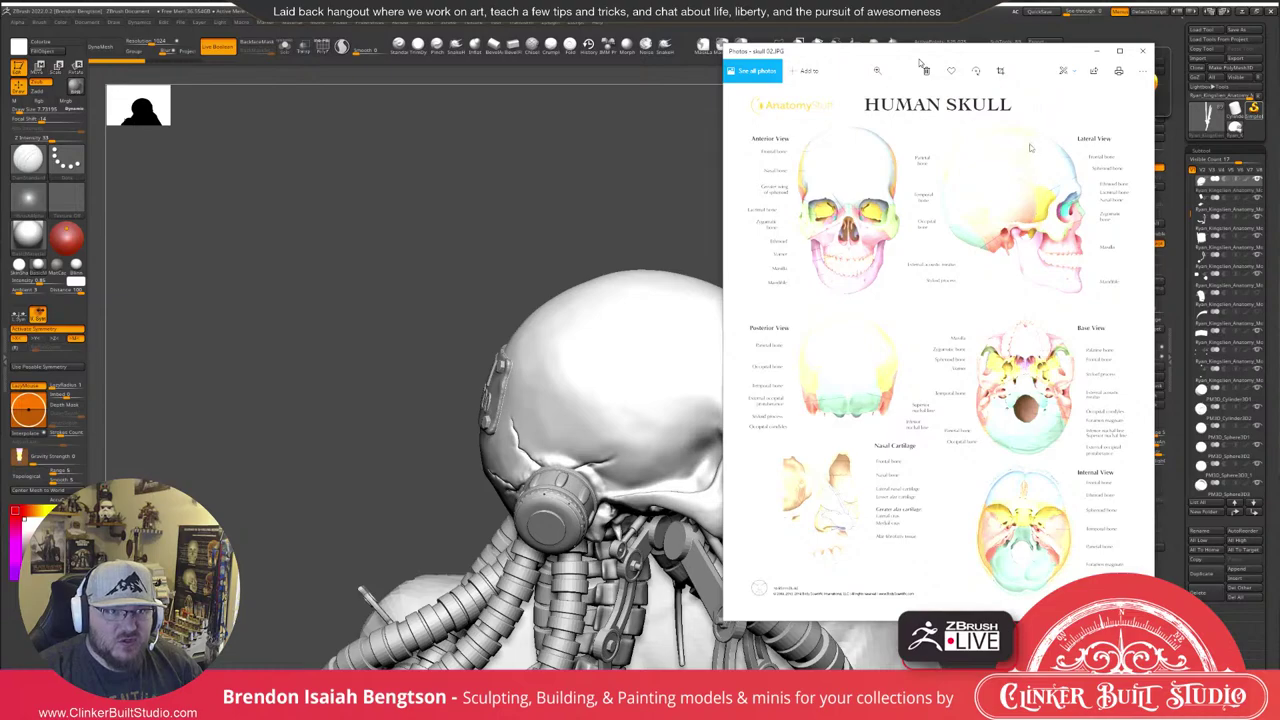
Move the skull 02.JPG reference window off the model and isolate the skull subtool.
left_click_drag(1035, 54, 1279, 25)
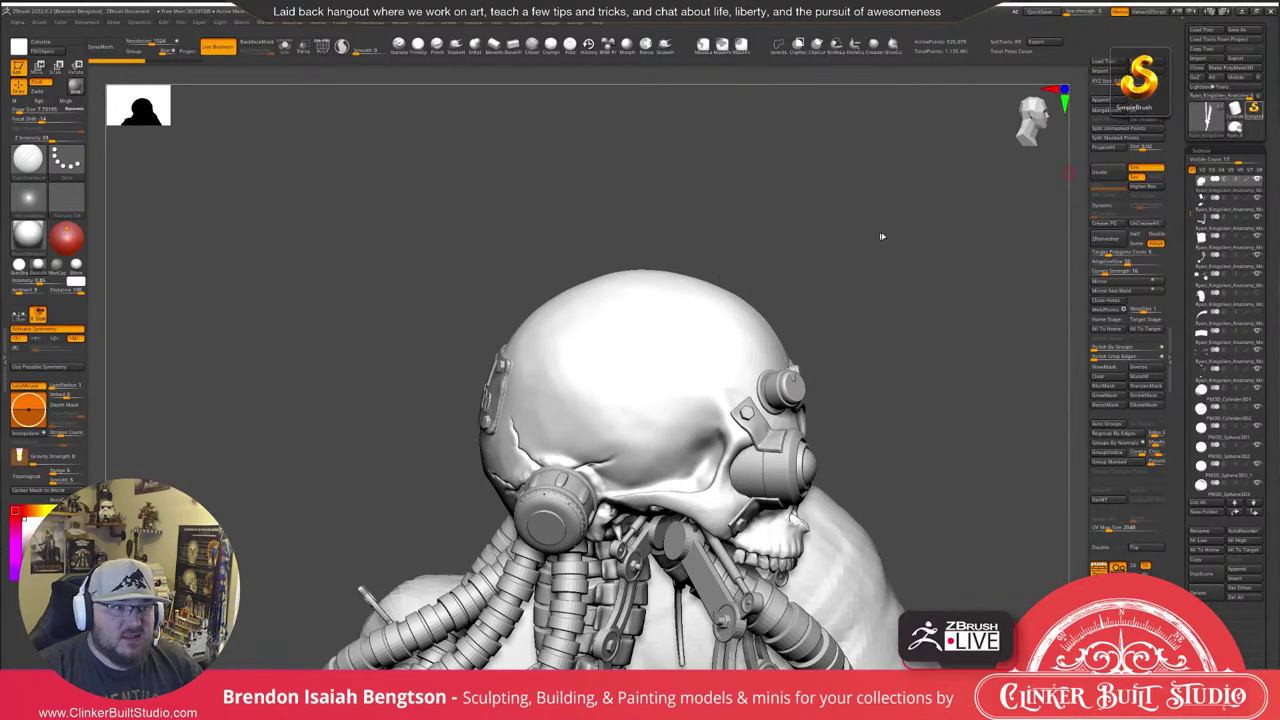
left_click_drag(881, 236, 858, 218)
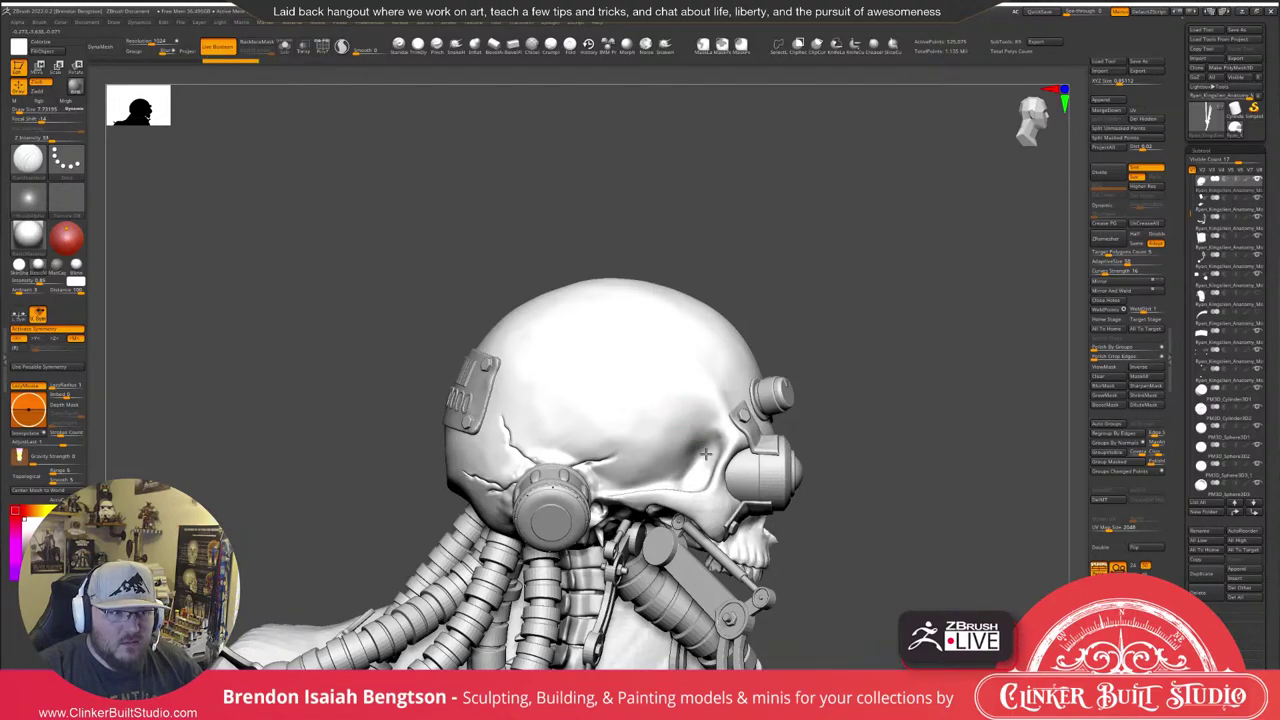
left_click_drag(869, 263, 617, 371)
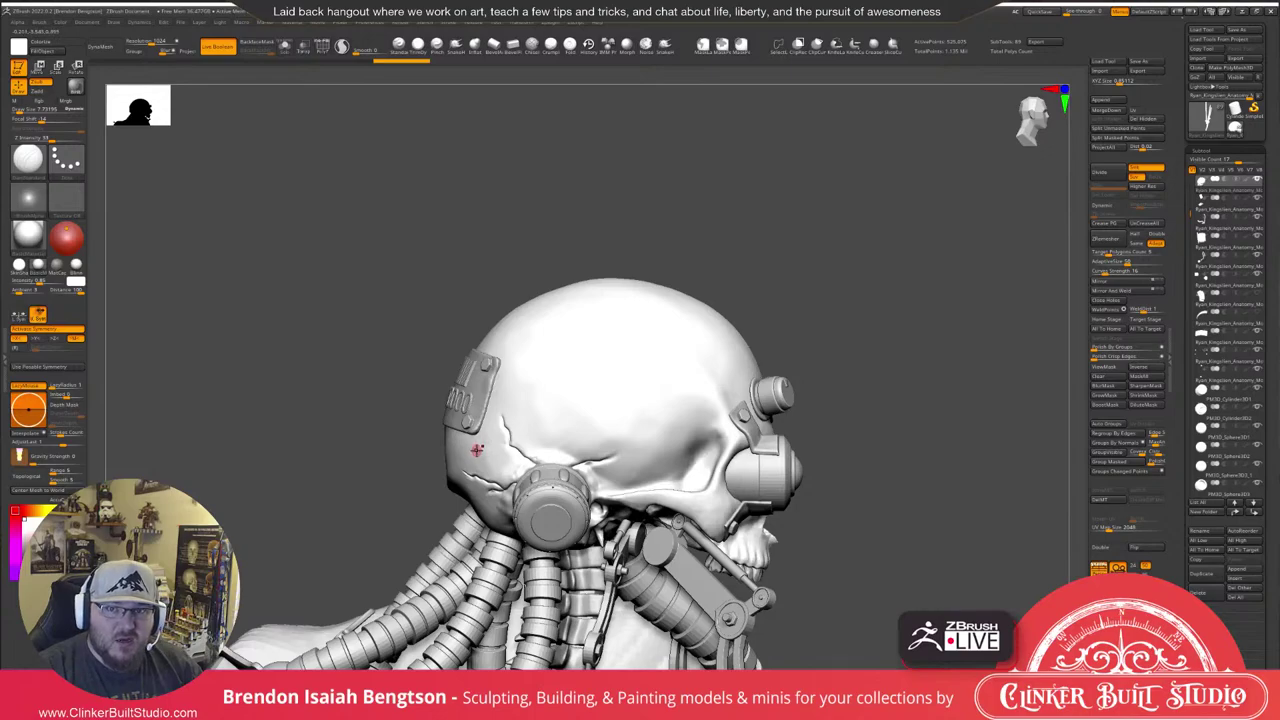
left_click_drag(705, 228, 830, 205)
key("alt+s")
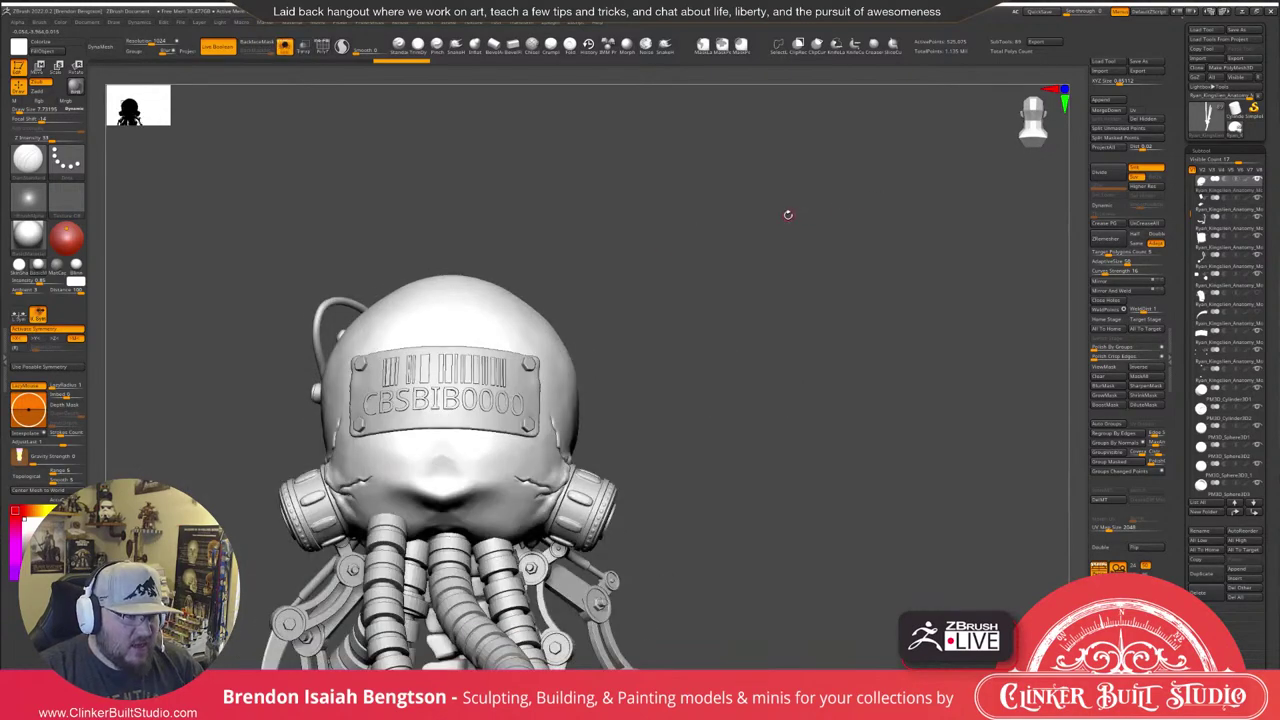
left_click_drag(690, 254, 780, 228, "alt")
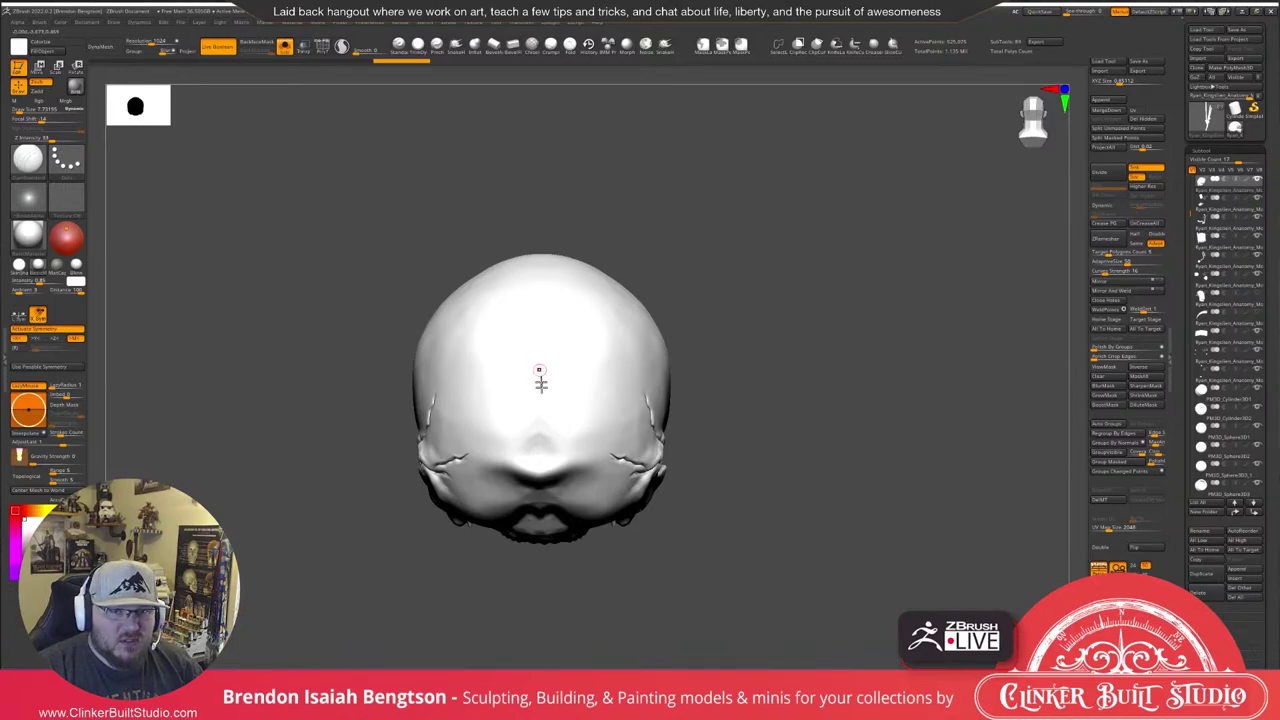
Consult the posterior view in skull 02.JPG and sketch a thin symmetrical suture line across the back of the skull.
left_click_drag(1279, 98, 990, 85)
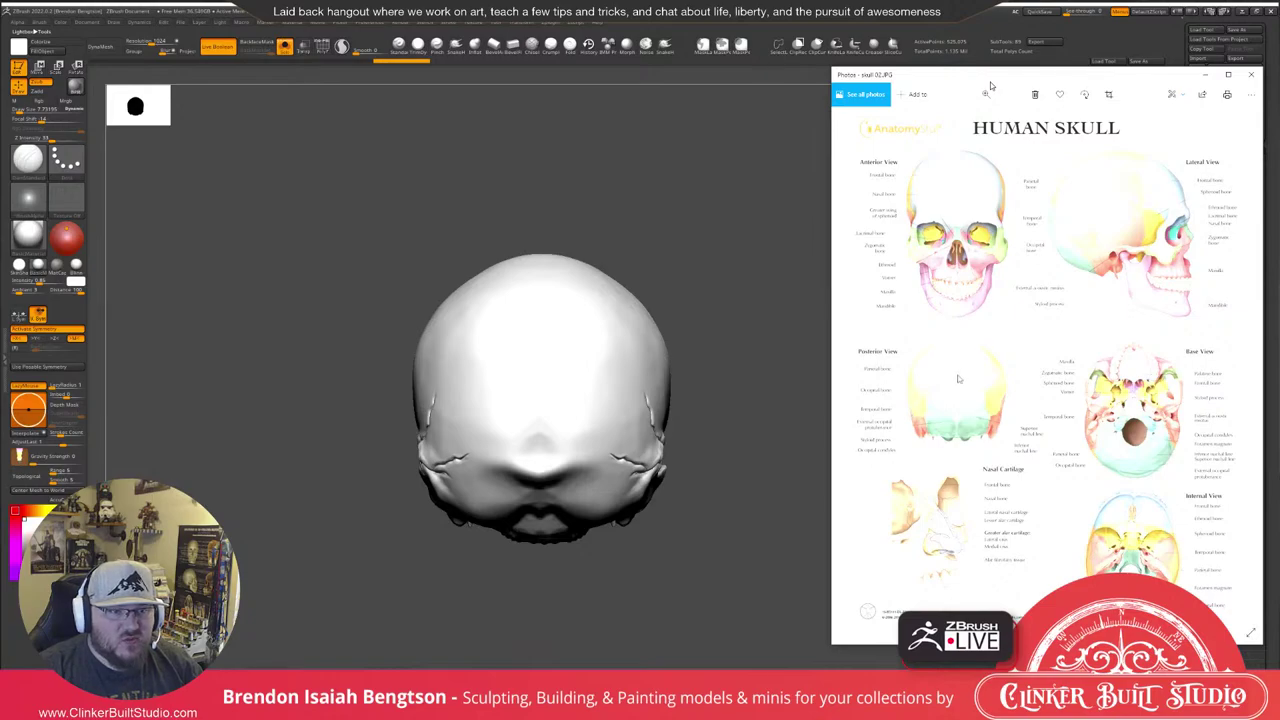
left_click_drag(1066, 74, 1279, 14)
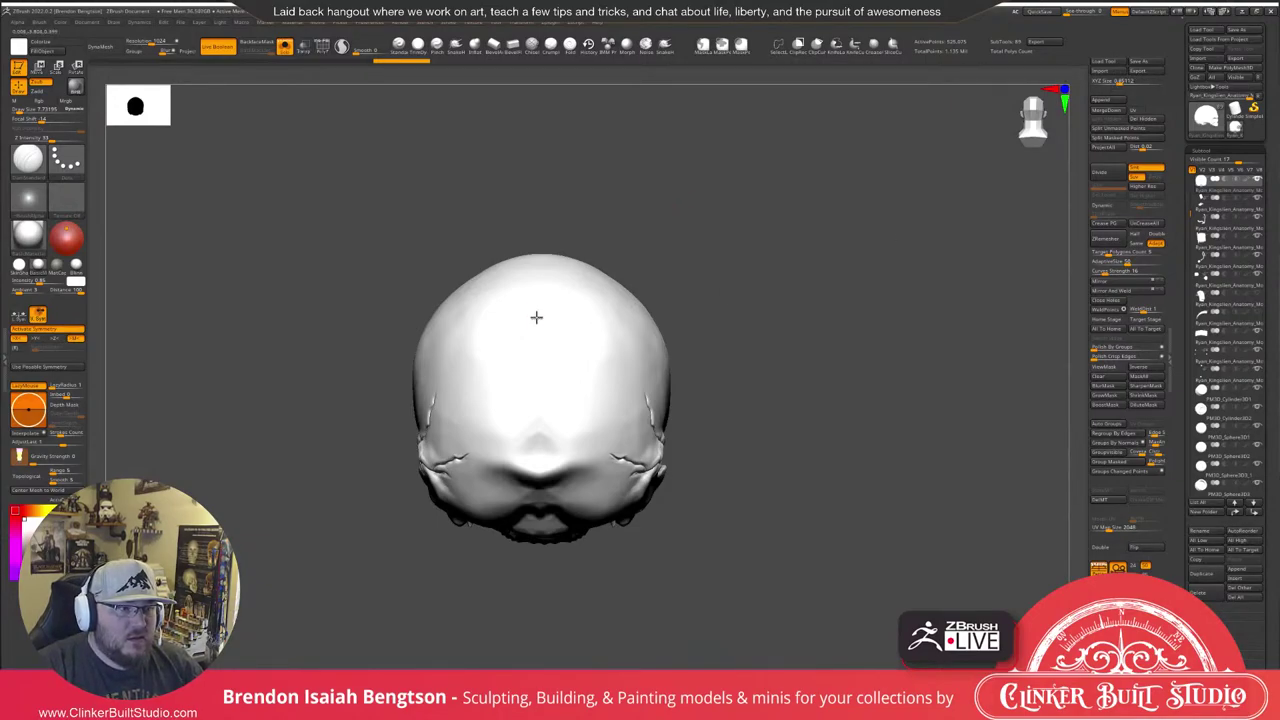
right_click_drag(562, 384, 774, 271)
left_click_drag(773, 270, 565, 336)
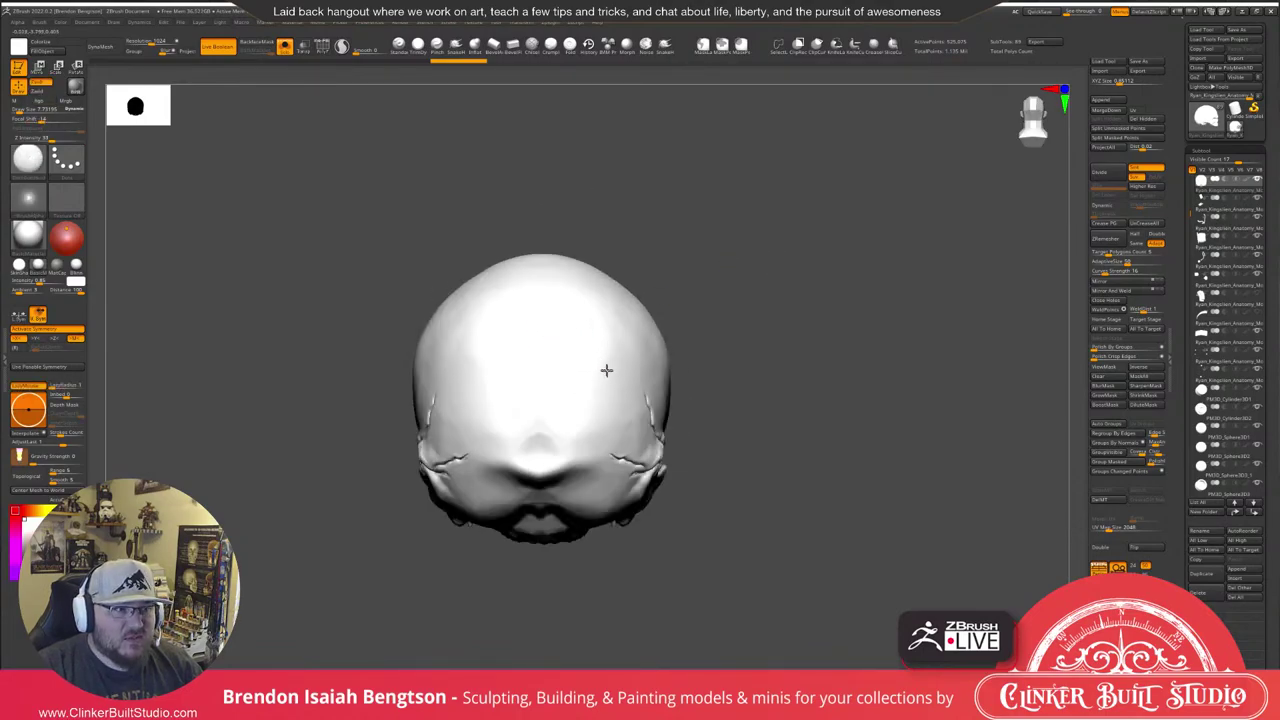
left_click_drag(812, 284, 680, 350)
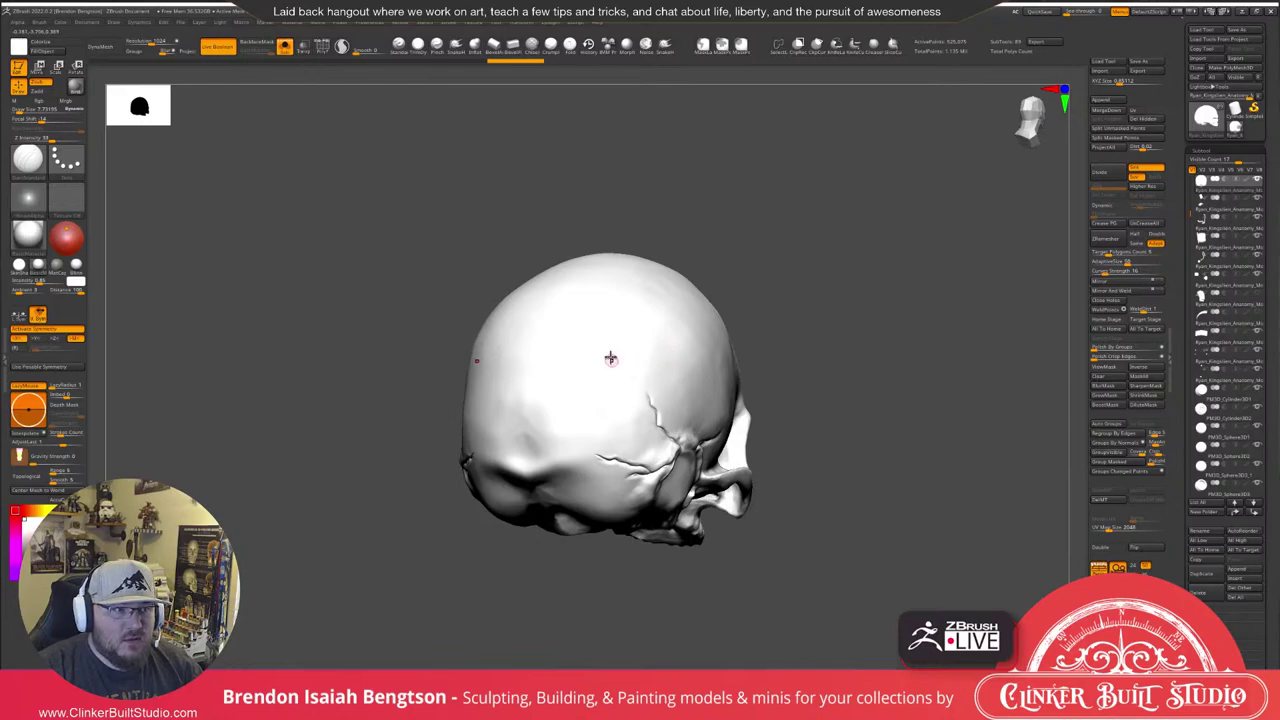
left_click_drag(753, 202, 754, 243)
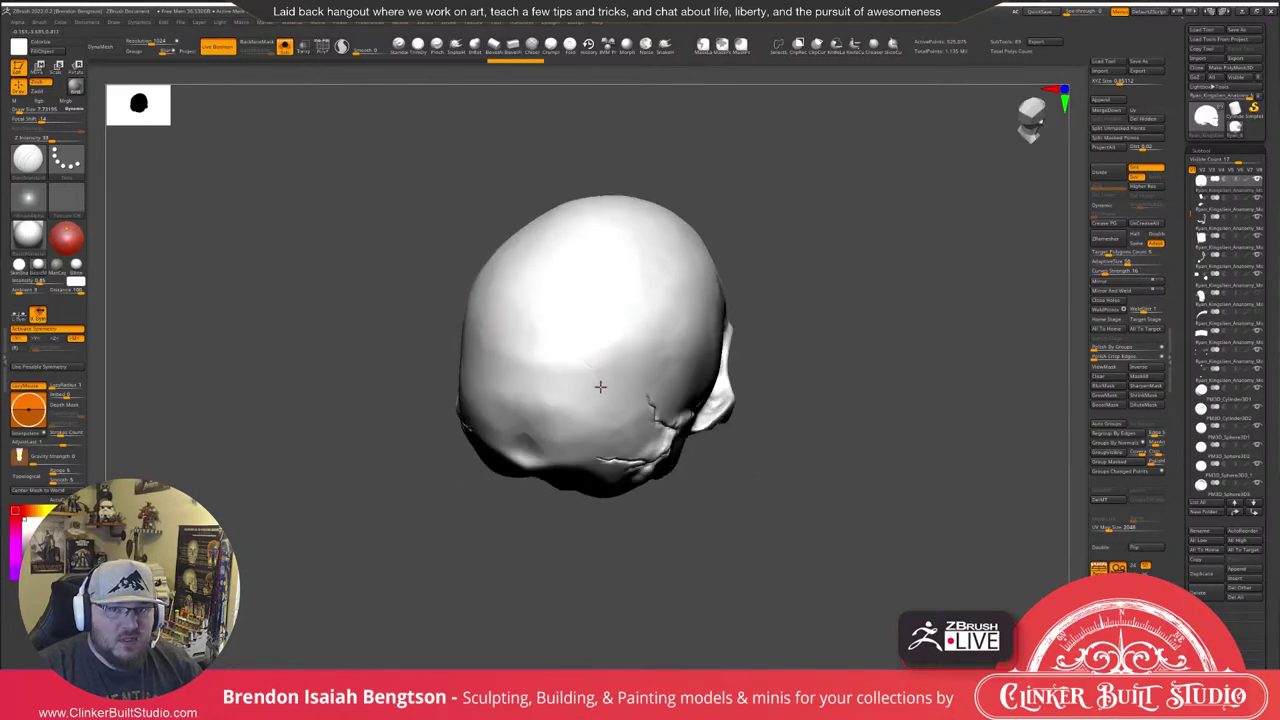
left_click_drag(850, 250, 770, 255)
left_click_drag(960, 280, 908, 200)
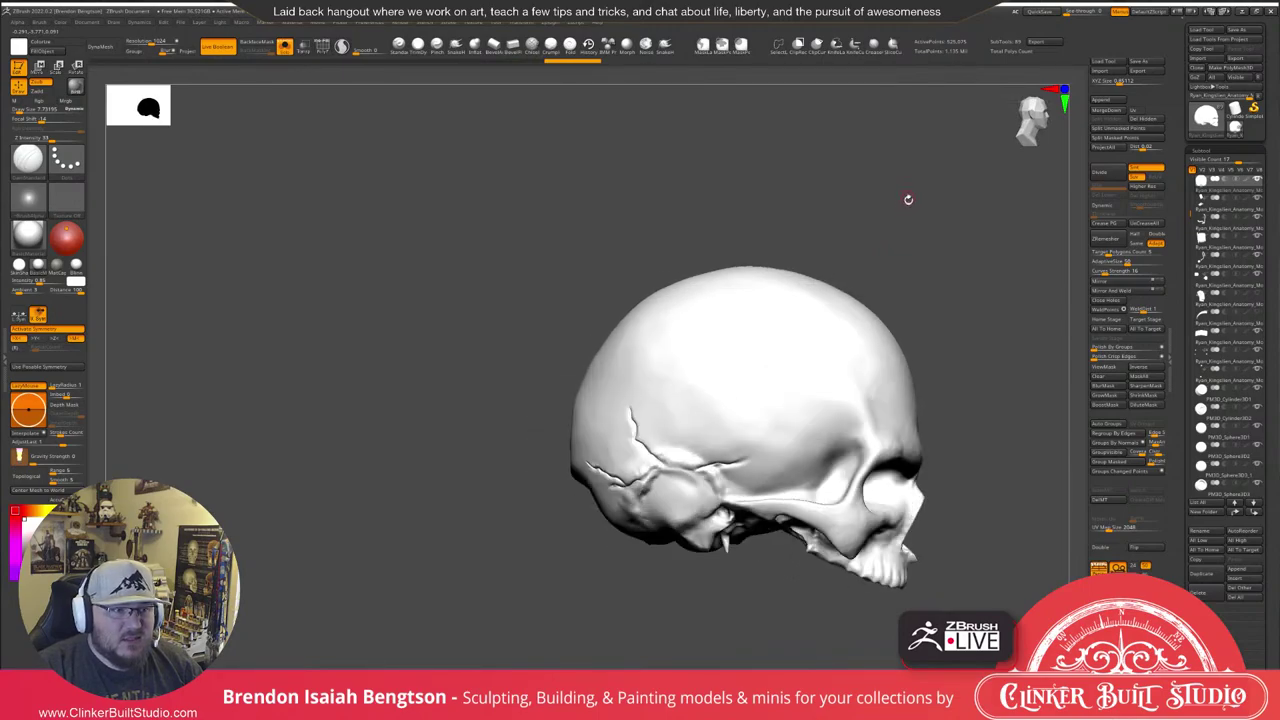
Extend the thin suture line down to the existing crack behind the temple, and add a line across the bone behind the ear.
left_click_drag(705, 252, 733, 249)
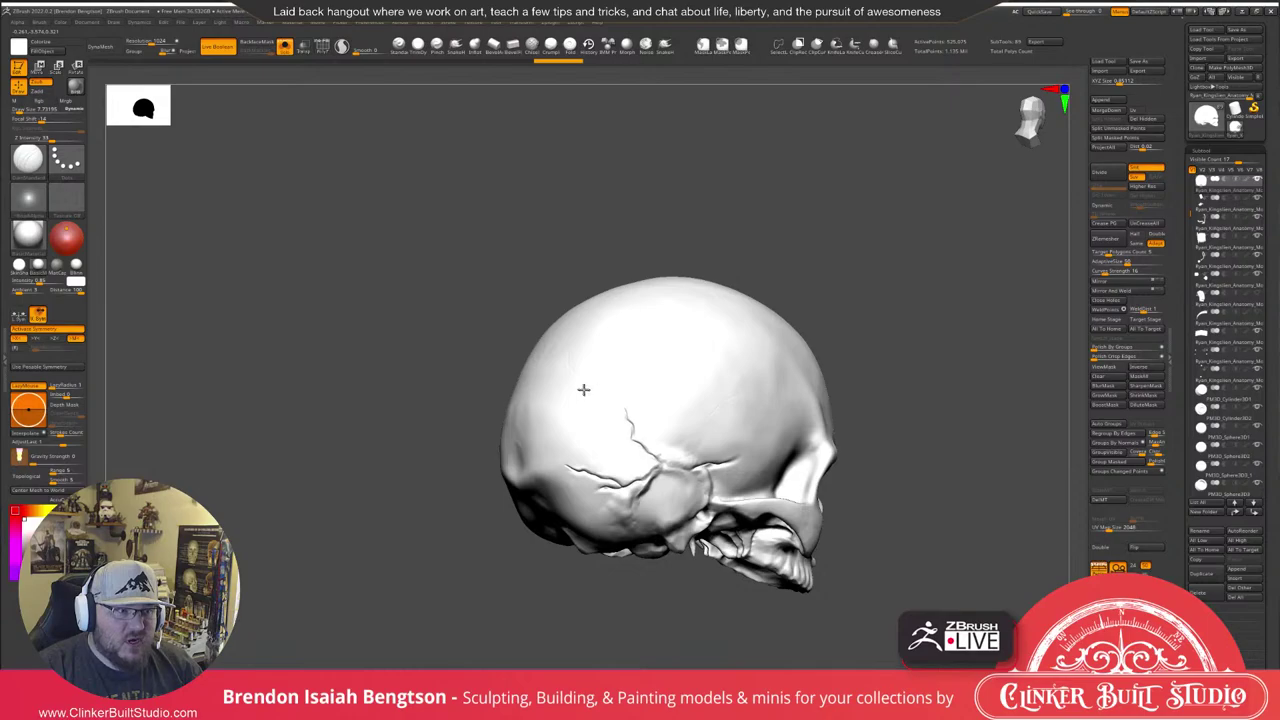
mouse_move(717, 200)
left_mouse_down()
mouse_move(757, 226)
mouse_move(723, 212)
left_mouse_up()
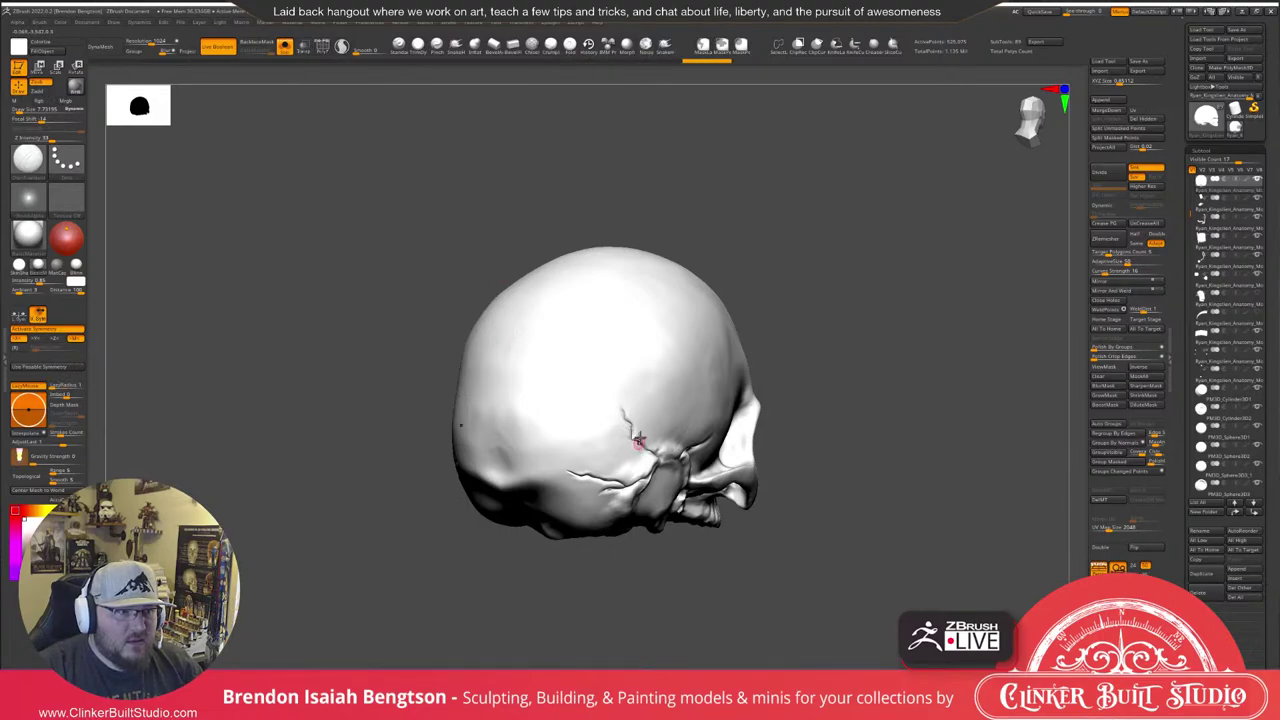
left_click_drag(828, 238, 828, 224)
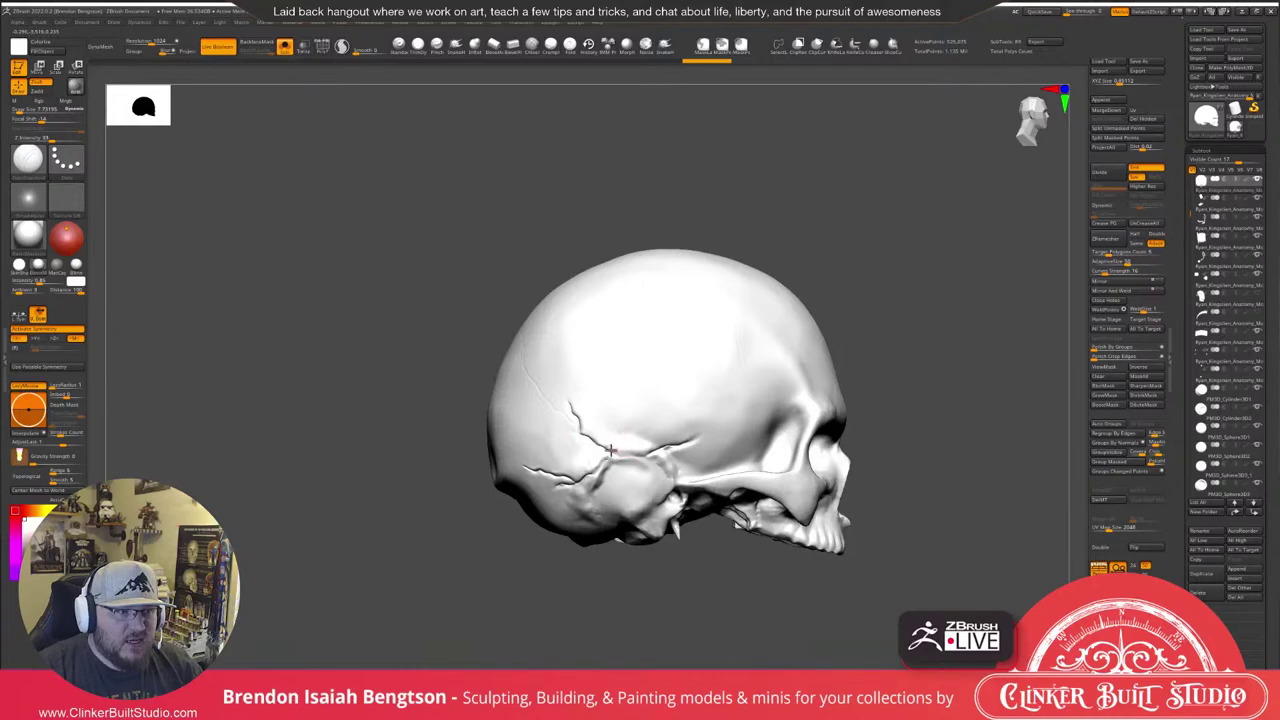
mouse_move(902, 190)
left_mouse_down()
mouse_move(941, 180)
mouse_move(924, 188)
left_mouse_up()
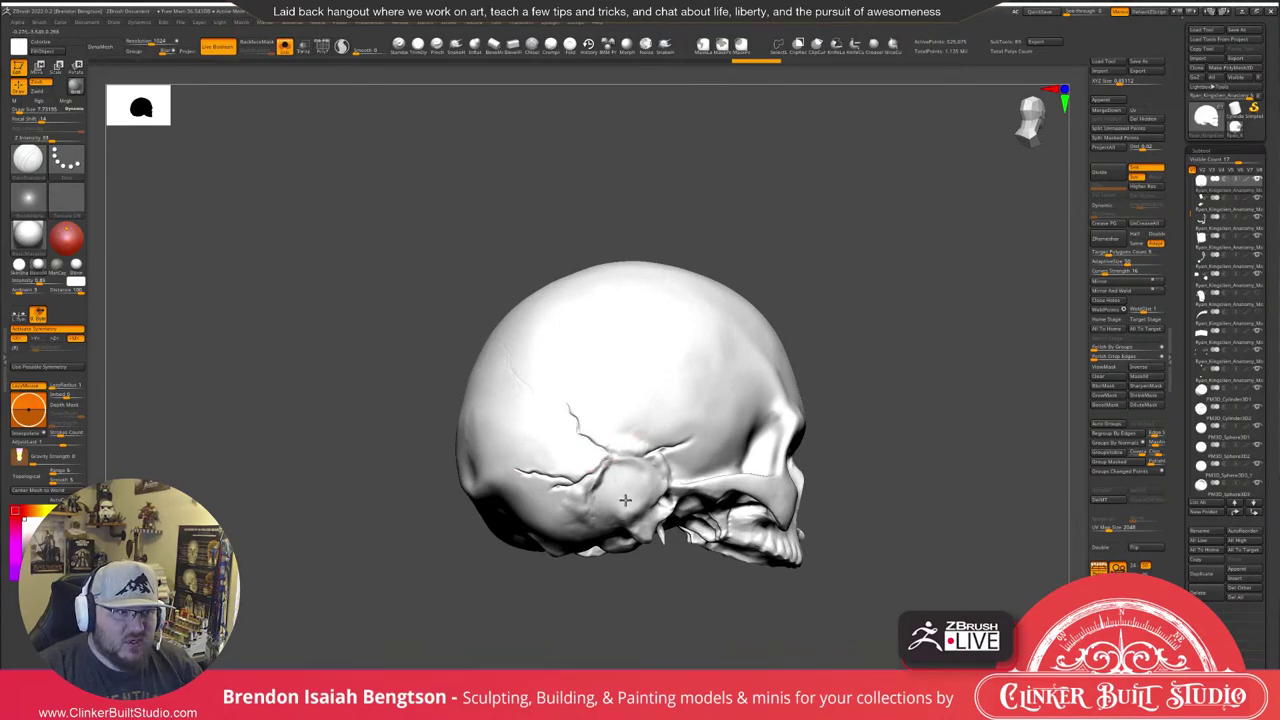
left_click_drag(873, 216, 820, 244)
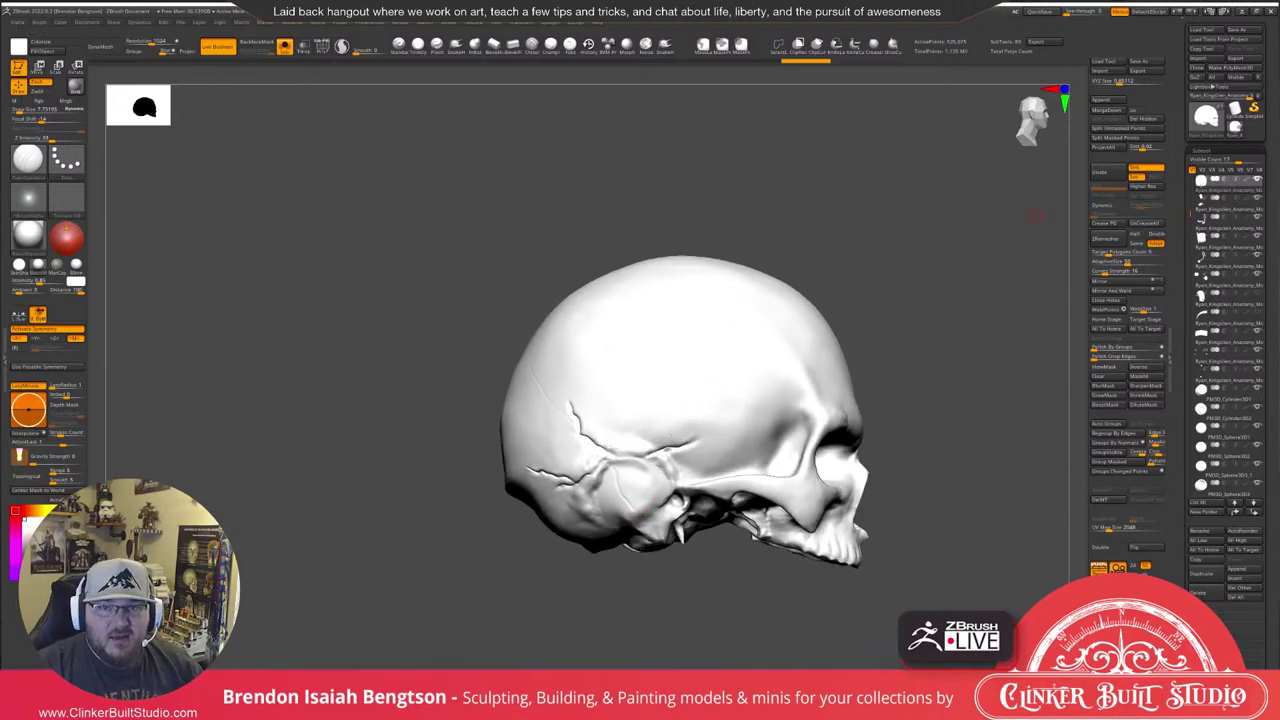
Check the suture layout in skull 02.JPG and sketch a thin suture line over the upper front of the skull.
left_click_drag(1279, 112, 1061, 85)
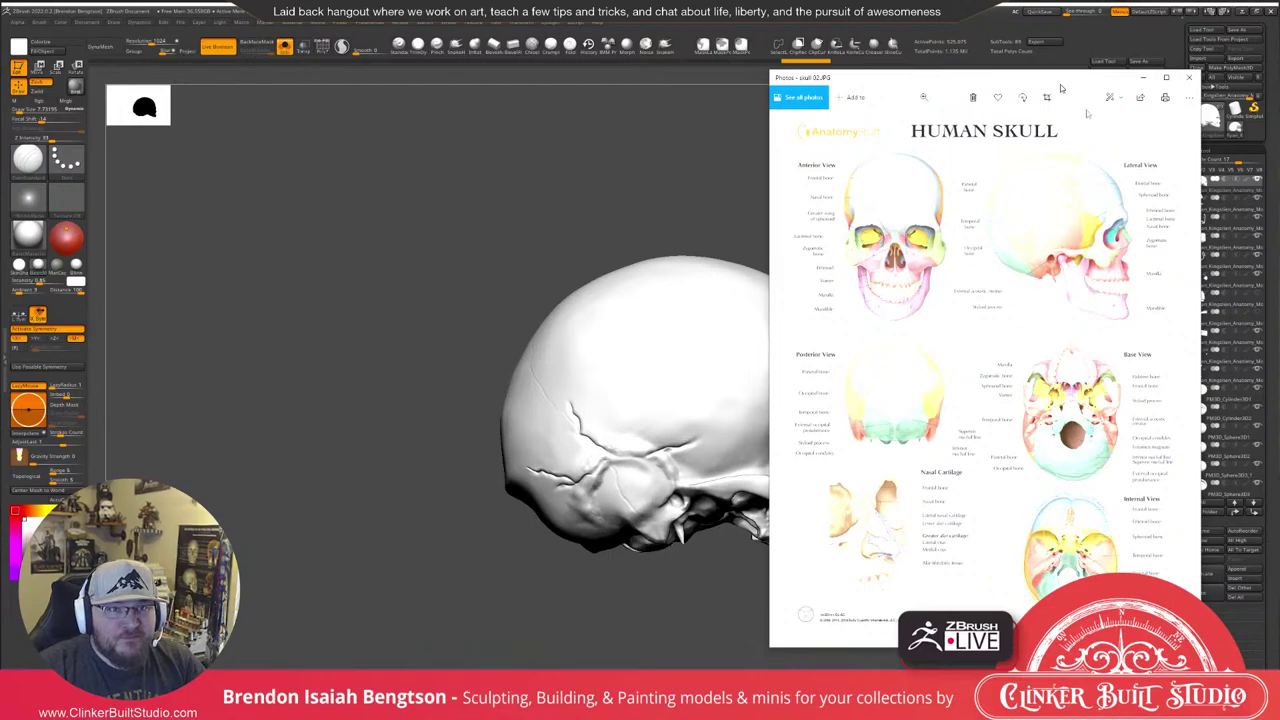
left_click_drag(1086, 77, 1279, 26)
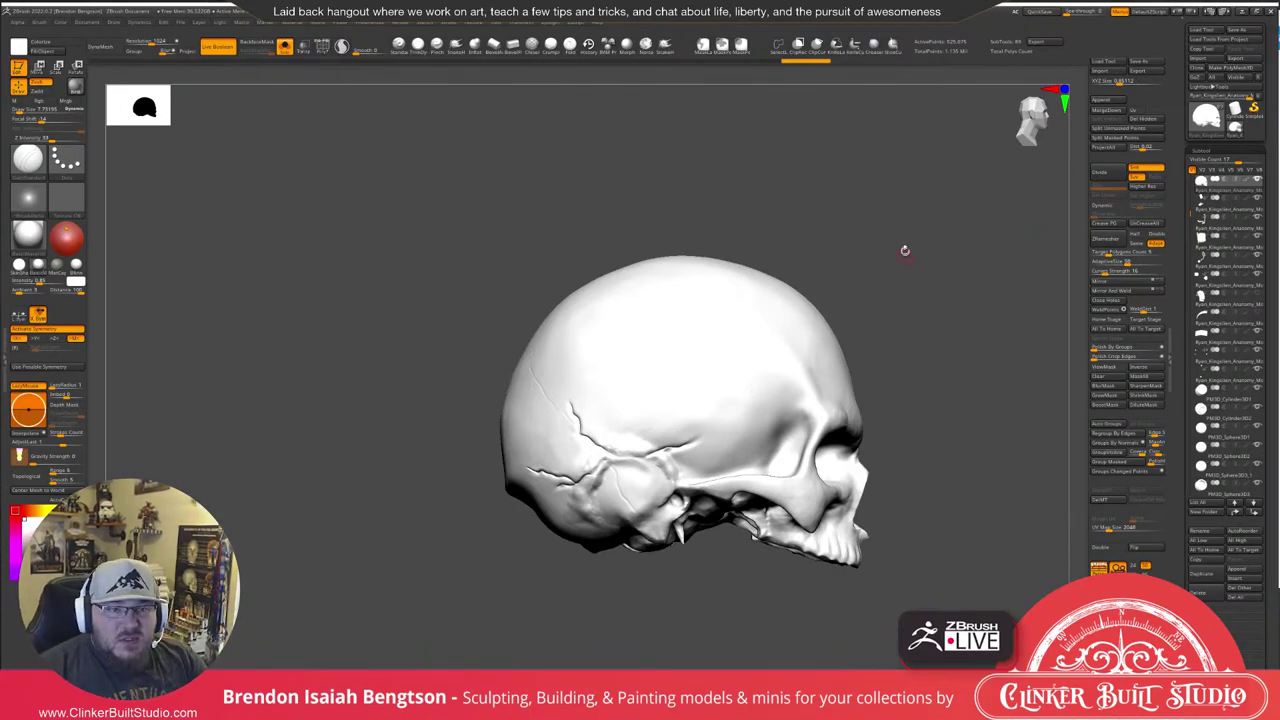
left_click_drag(903, 251, 903, 323)
left_click_drag(936, 220, 742, 214)
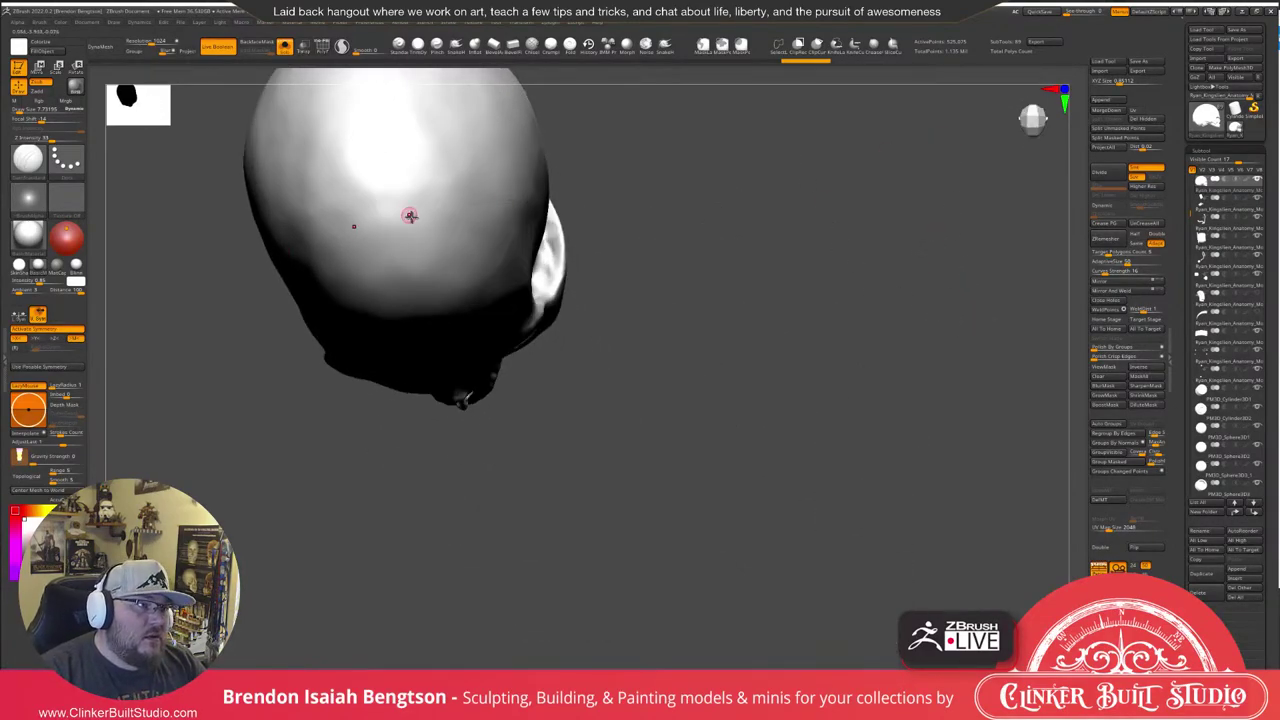
right_click_drag(434, 206, 574, 406, "alt")
right_click_drag(574, 406, 506, 311)
right_click_drag(600, 430, 471, 366)
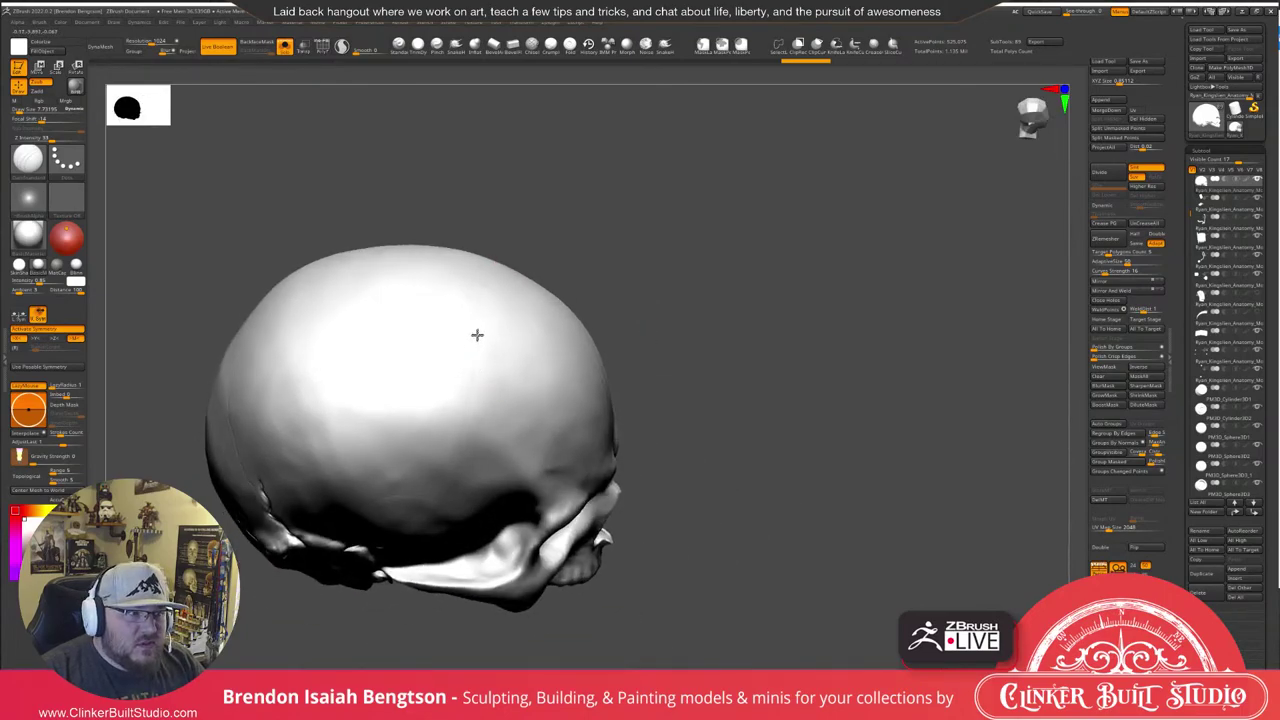
right_click_drag(523, 240, 500, 289)
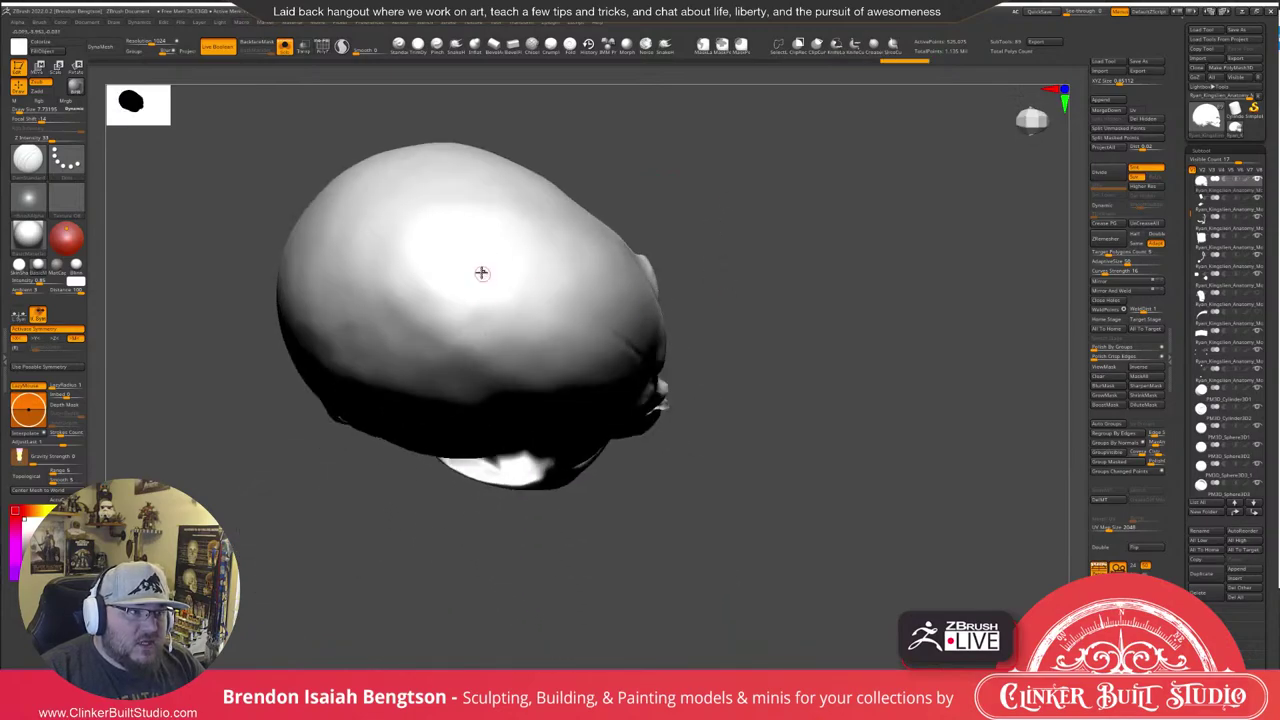
right_click_drag(519, 297, 700, 280)
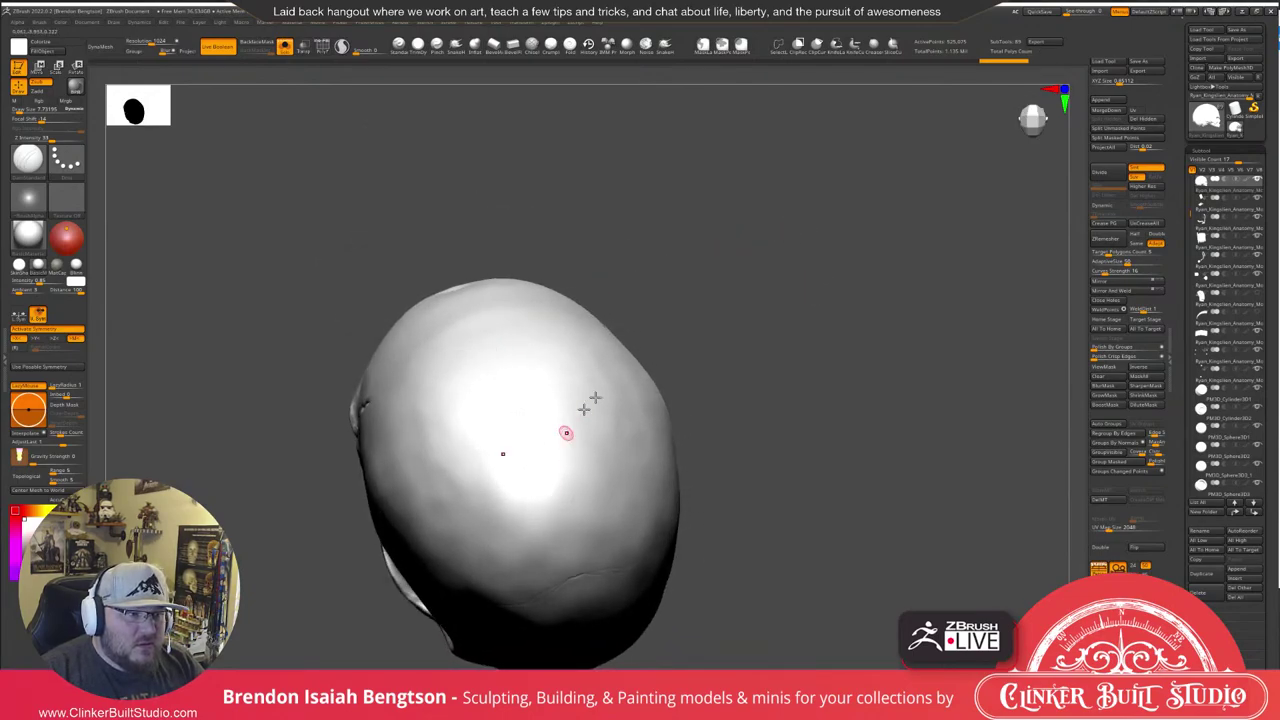
Undo the last suture stroke on the crown of the skull.
right_click_drag(566, 431, 903, 275)
right_click_drag(763, 283, 714, 235)
key("ctrl+z")
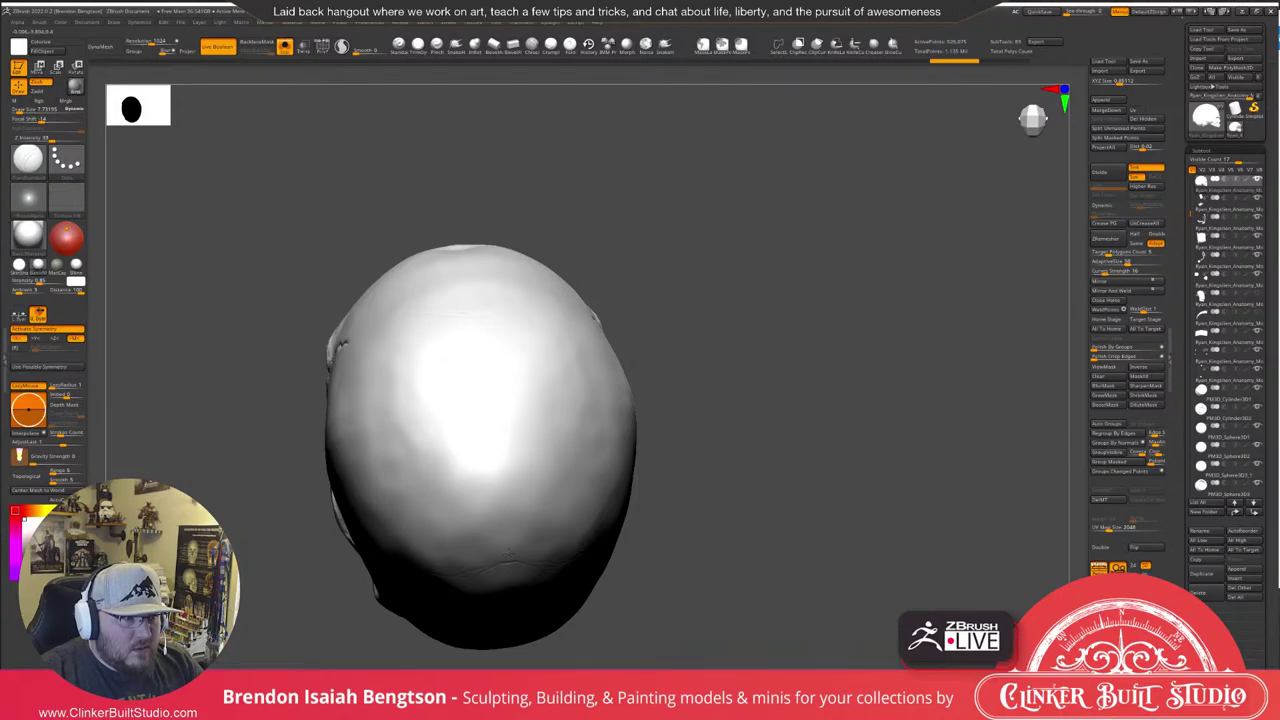
right_click_drag(786, 386, 580, 297)
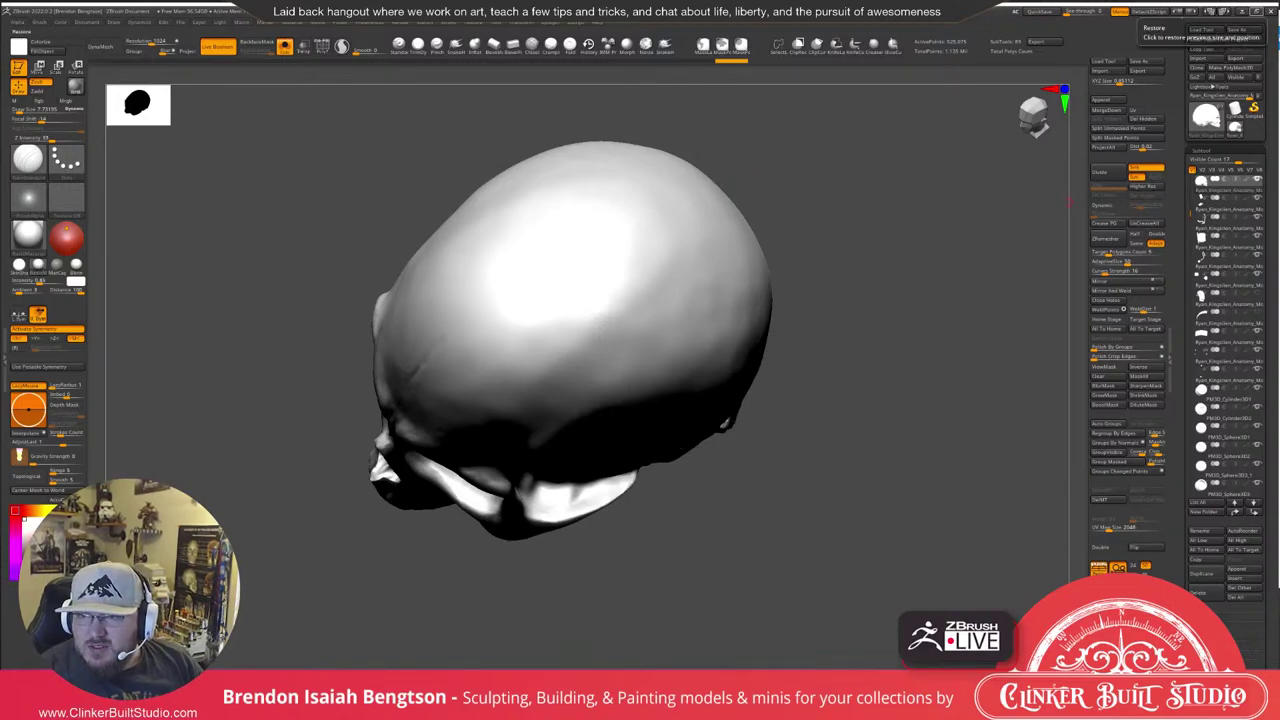
Show the side-view skull photo skull 01.JPG, narrow its window, and move it off the model.
key("alt+Tab")
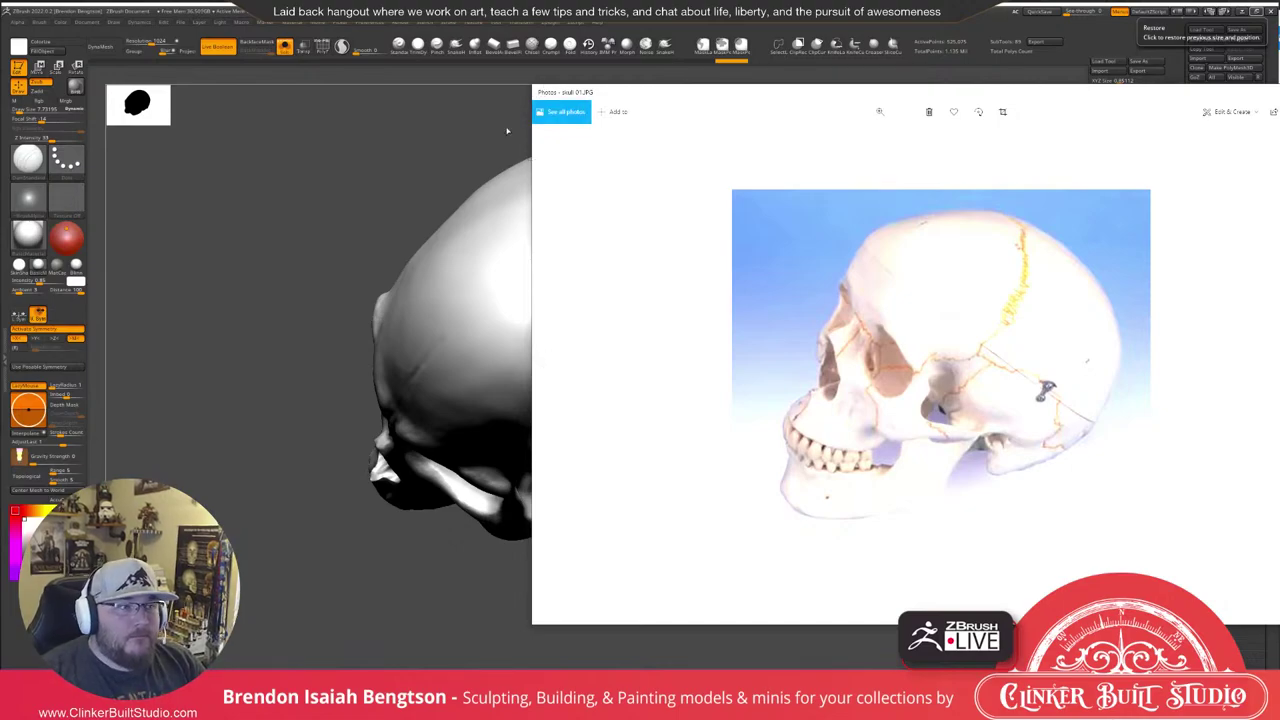
left_click_drag(531, 160, 949, 153)
left_click_drag(1151, 94, 1279, 188)
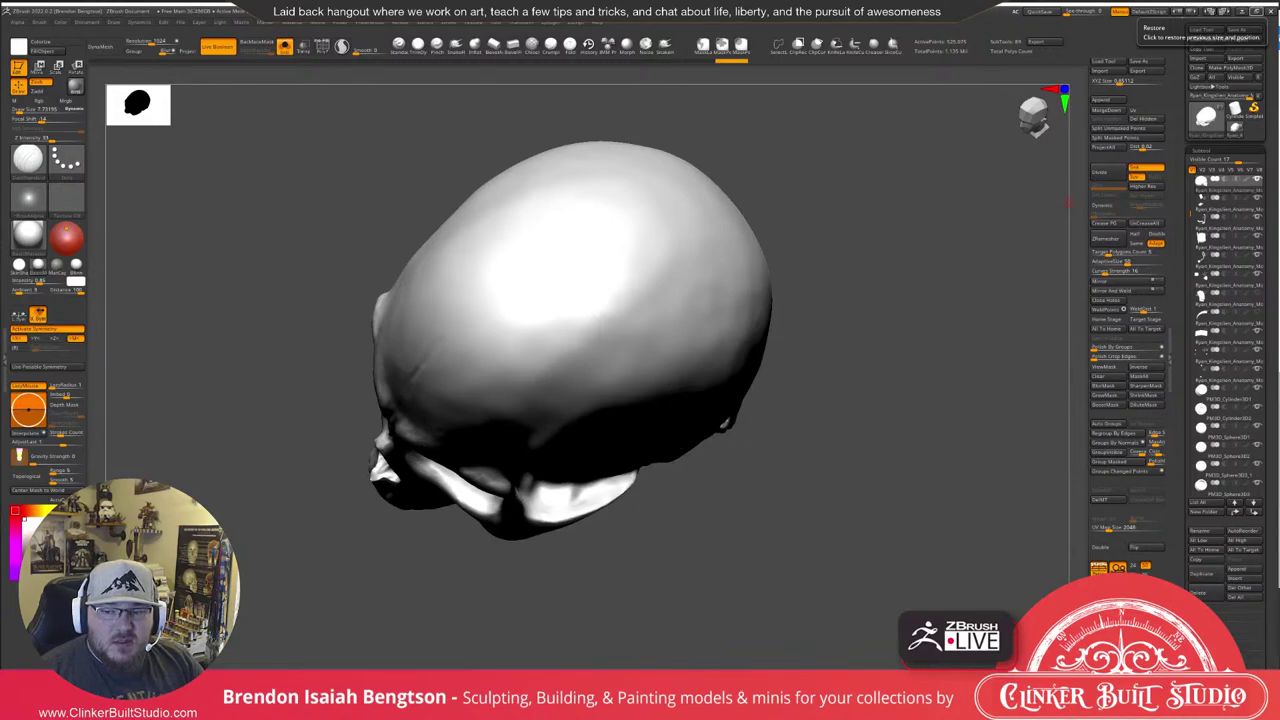
Sketch a faint curved guide line on the skull's side above the cheekbone, and try a short vertical stroke at the temple.
mouse_move(949, 292)
left_mouse_down()
mouse_move(939, 252)
mouse_move(932, 285)
left_mouse_up()
left_click_drag(884, 238, 872, 168)
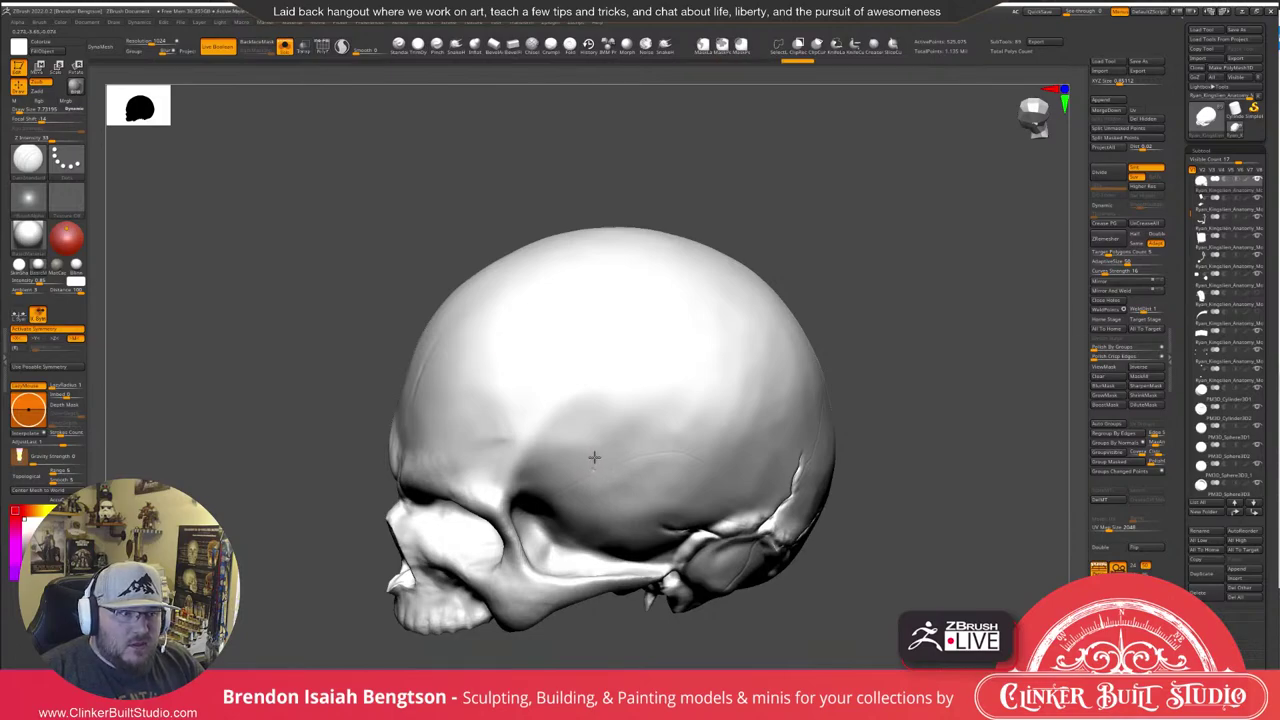
left_click_drag(600, 441, 603, 422)
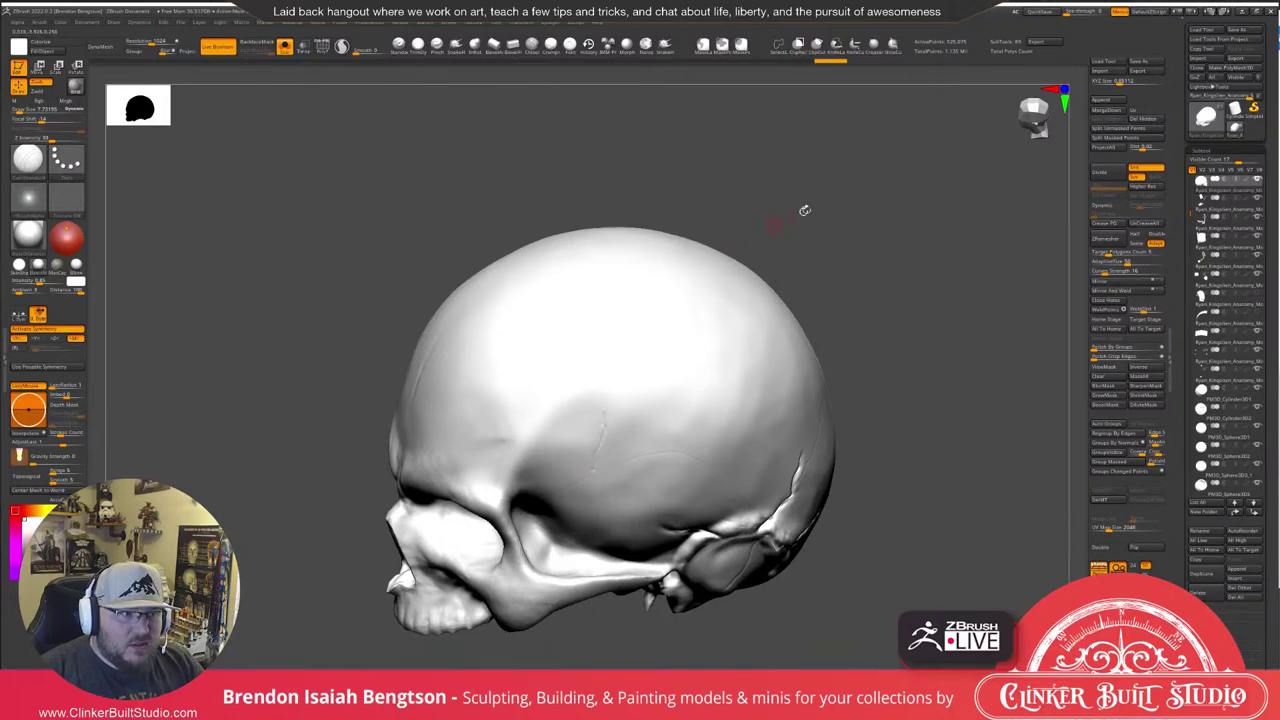
mouse_move(836, 188)
left_mouse_down()
mouse_move(840, 163)
mouse_move(840, 191)
mouse_move(826, 174)
left_mouse_up()
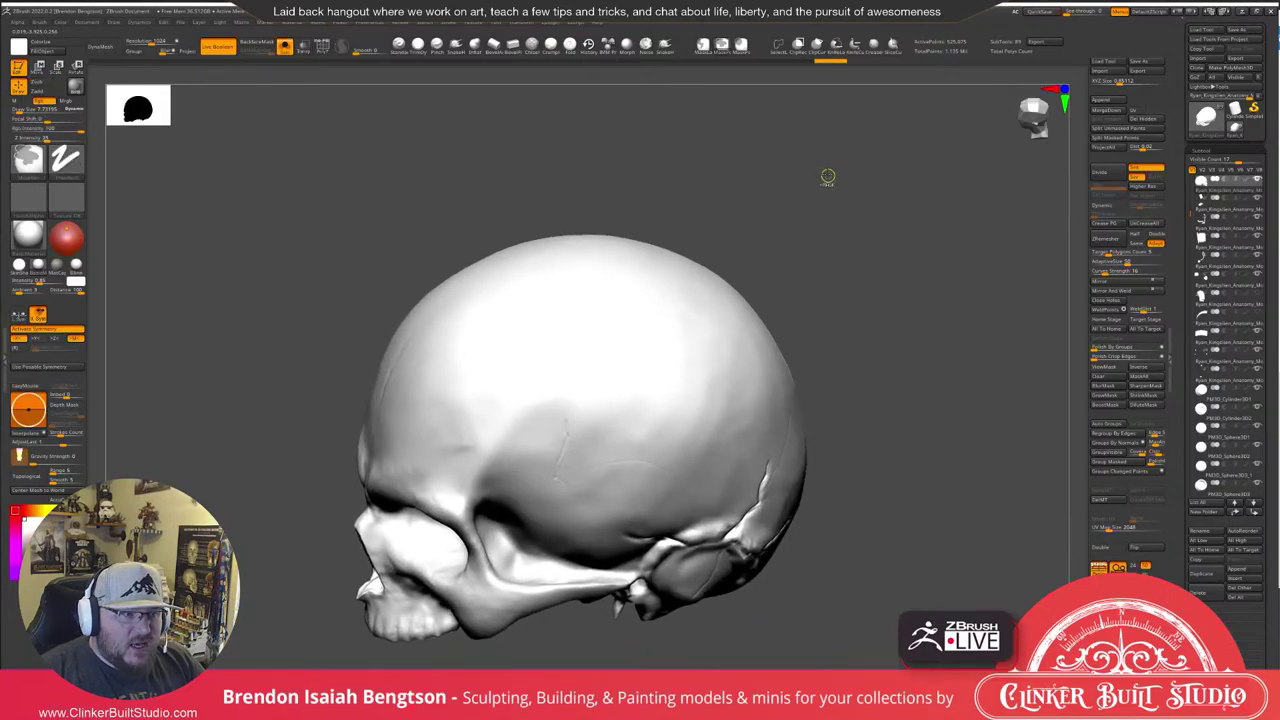
left_click_drag(943, 387, 990, 415)
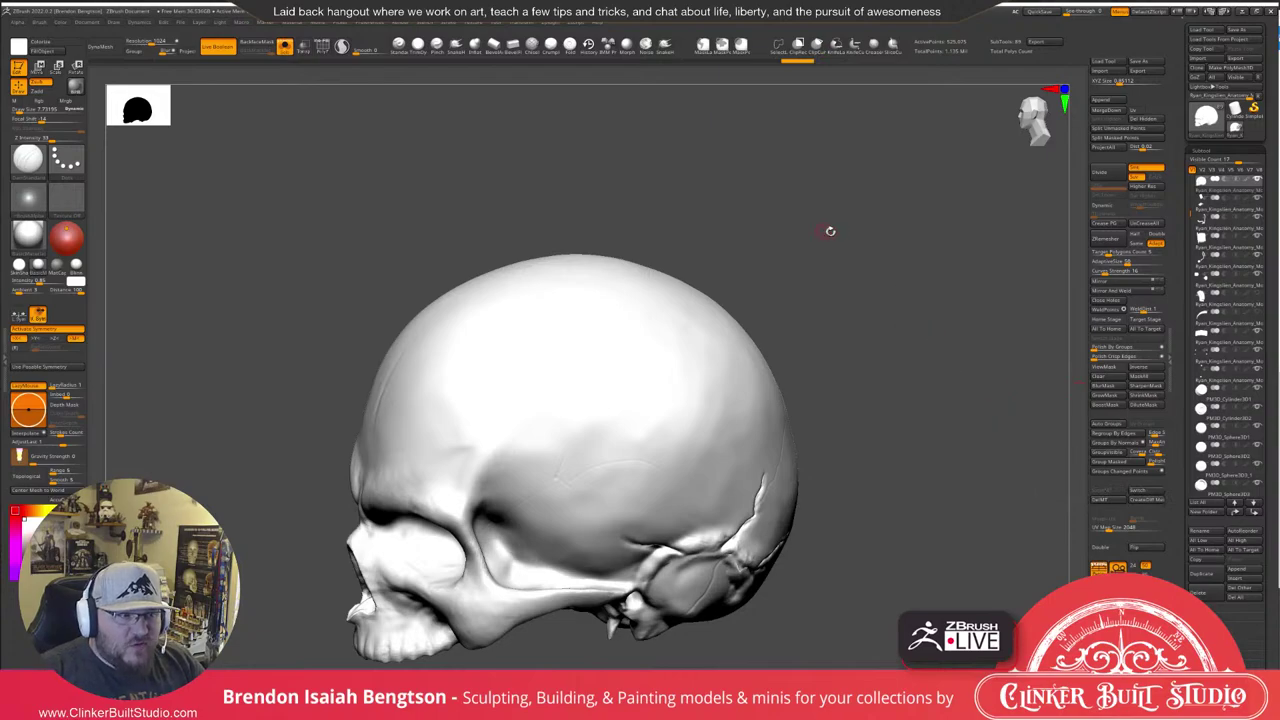
Carve the curved temporal suture along the guide line on the skull's side and extend it down to the crack behind the ear.
left_click_drag(829, 229, 749, 254)
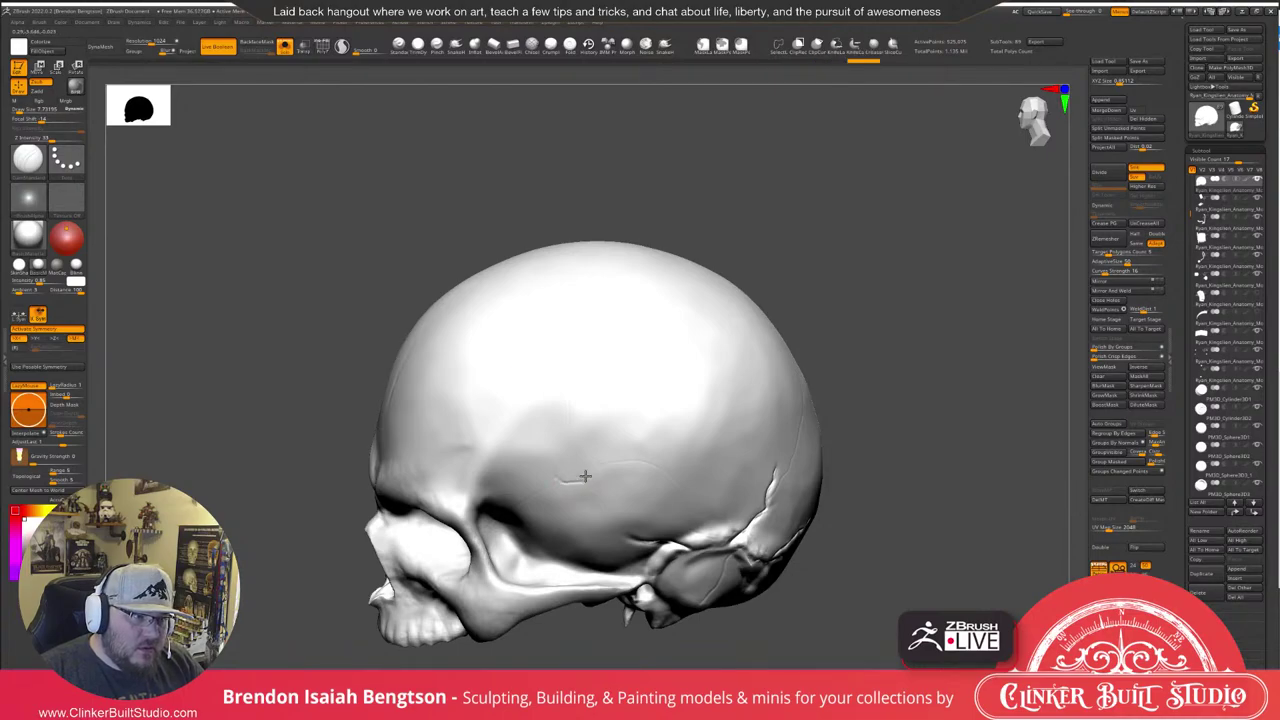
mouse_move(585, 477)
left_mouse_down()
mouse_move(662, 466)
mouse_move(683, 489)
left_mouse_up()
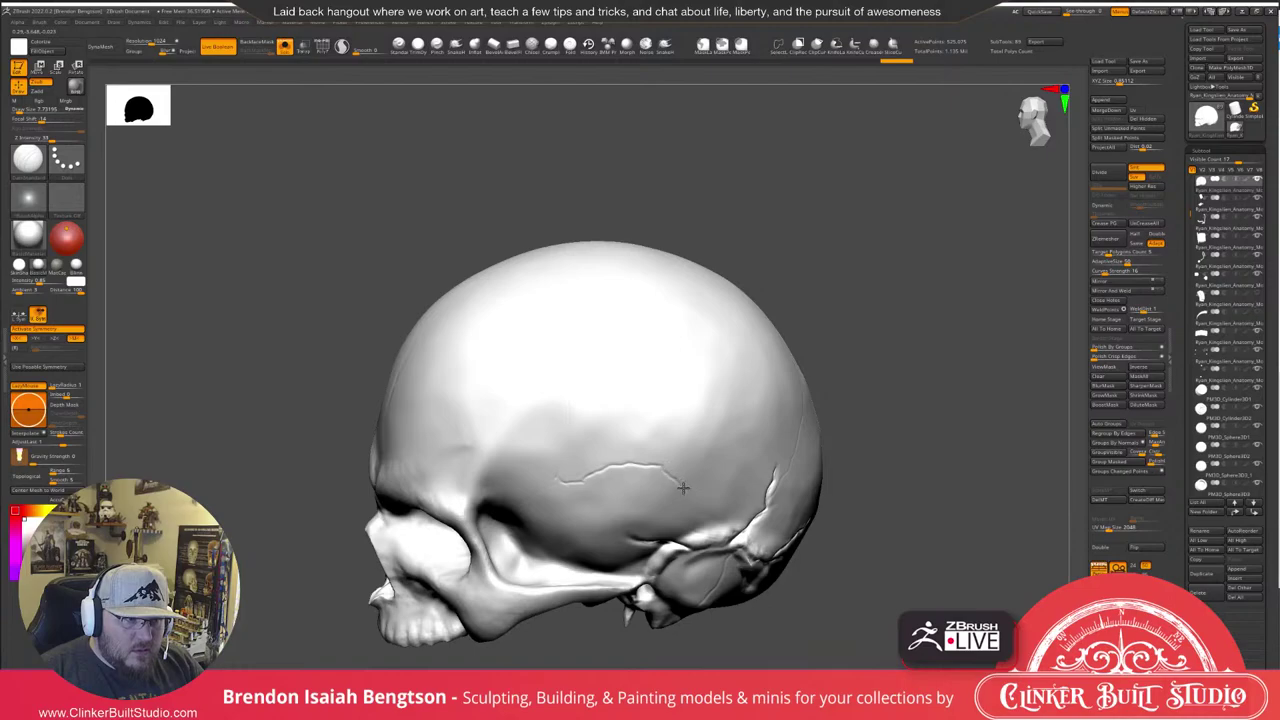
left_click_drag(940, 232, 700, 512)
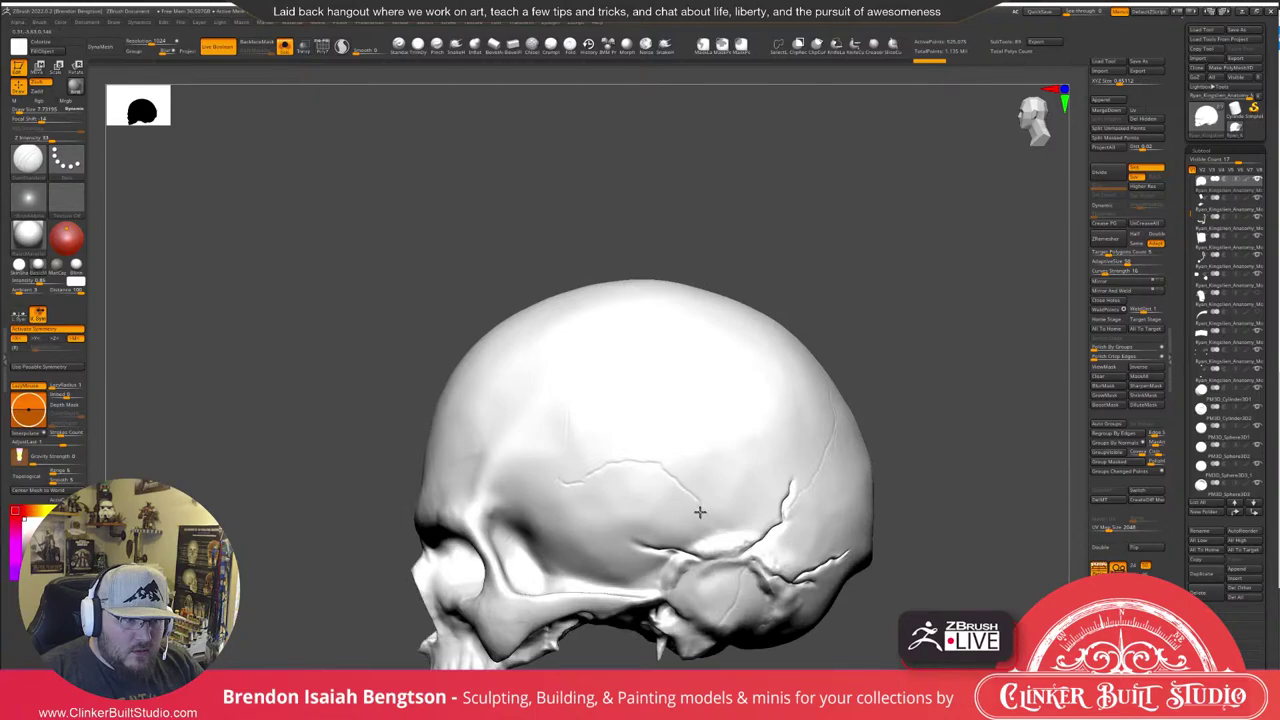
left_click_drag(751, 257, 870, 285)
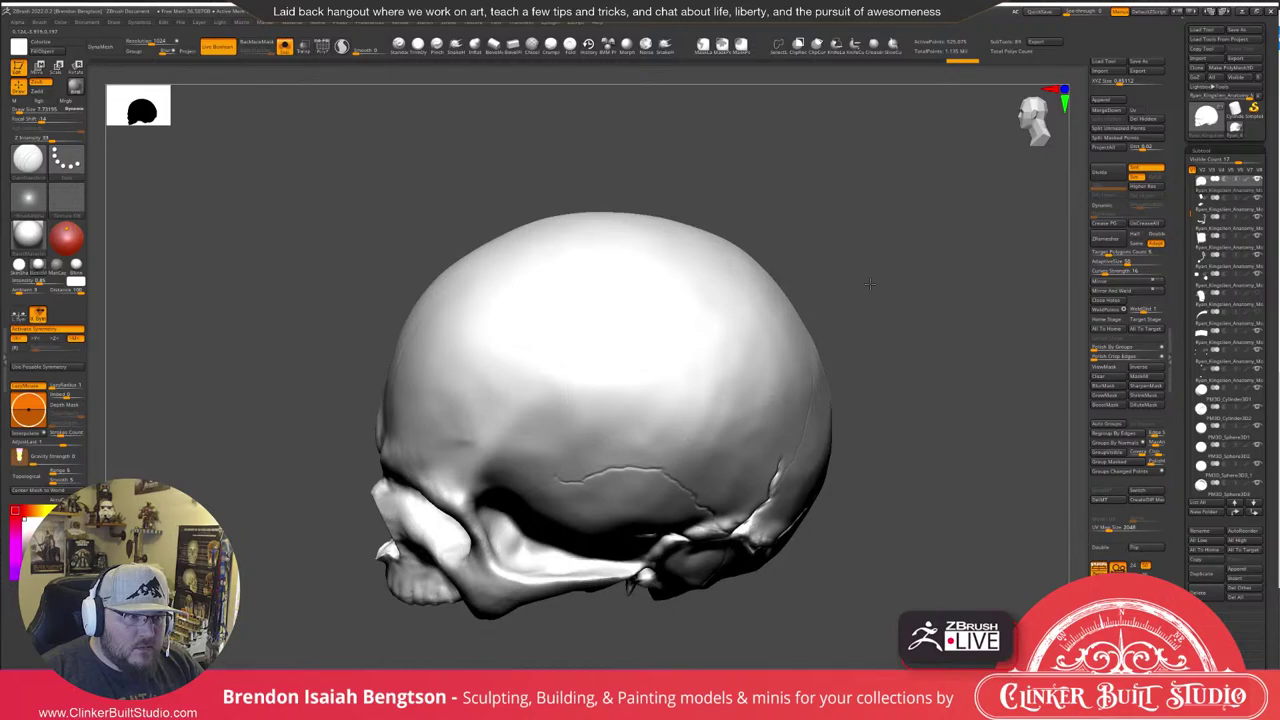
left_click_drag(870, 284, 905, 400)
Sketch a vertical line up from the temporal suture's front end and carve a tight zigzag coronal suture up the skull's side.
left_click_drag(599, 544, 602, 489)
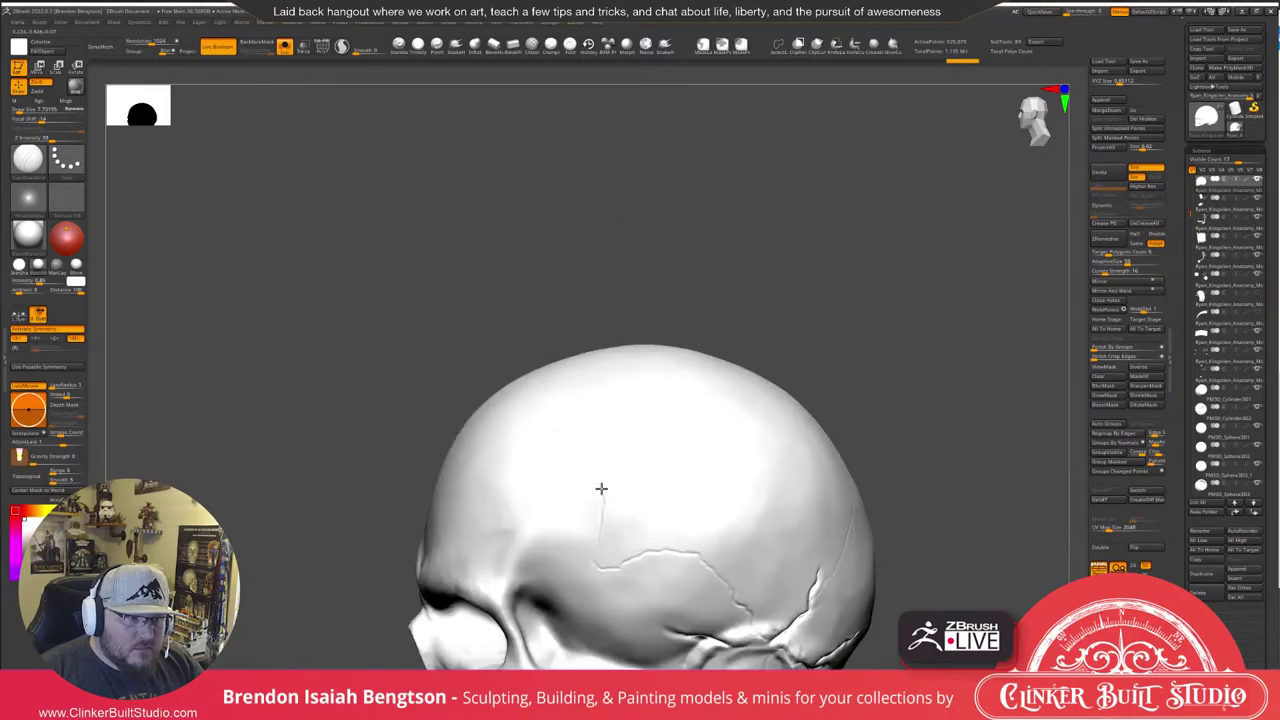
left_click_drag(850, 270, 866, 396)
left_click_drag(604, 290, 605, 311)
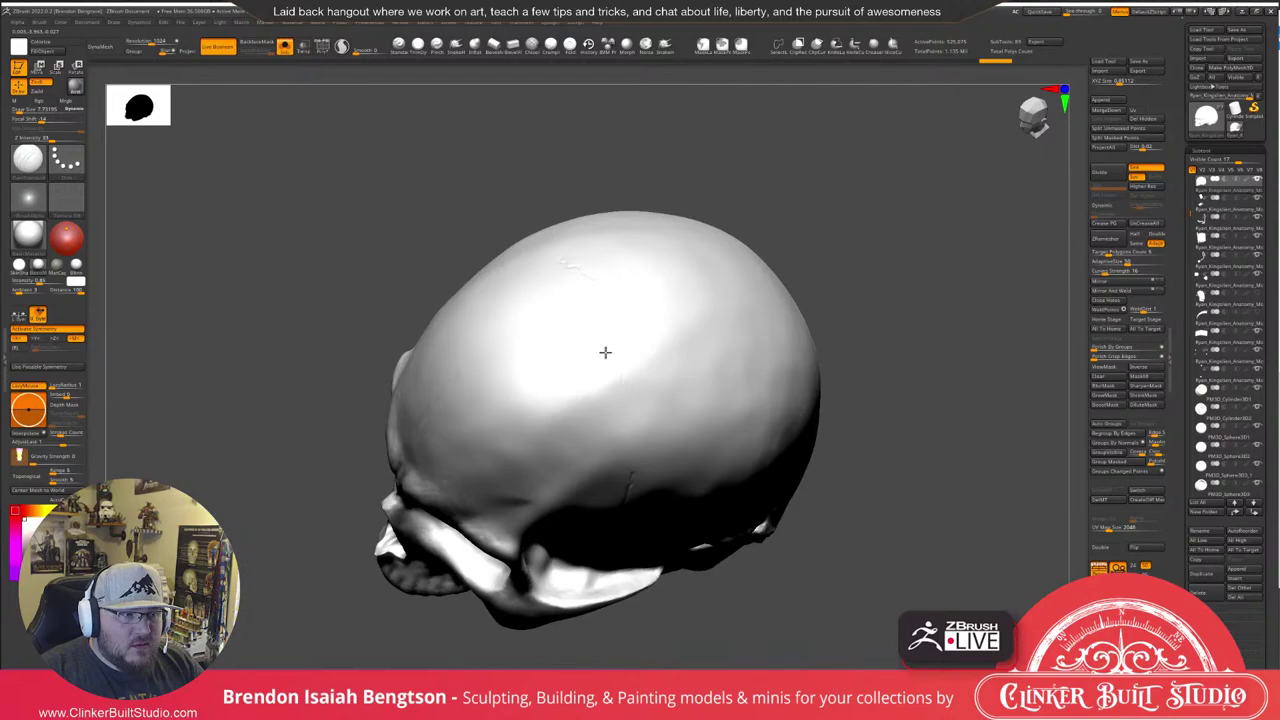
mouse_move(614, 360)
left_mouse_down()
mouse_move(627, 387)
mouse_move(611, 409)
mouse_move(627, 436)
left_mouse_up()
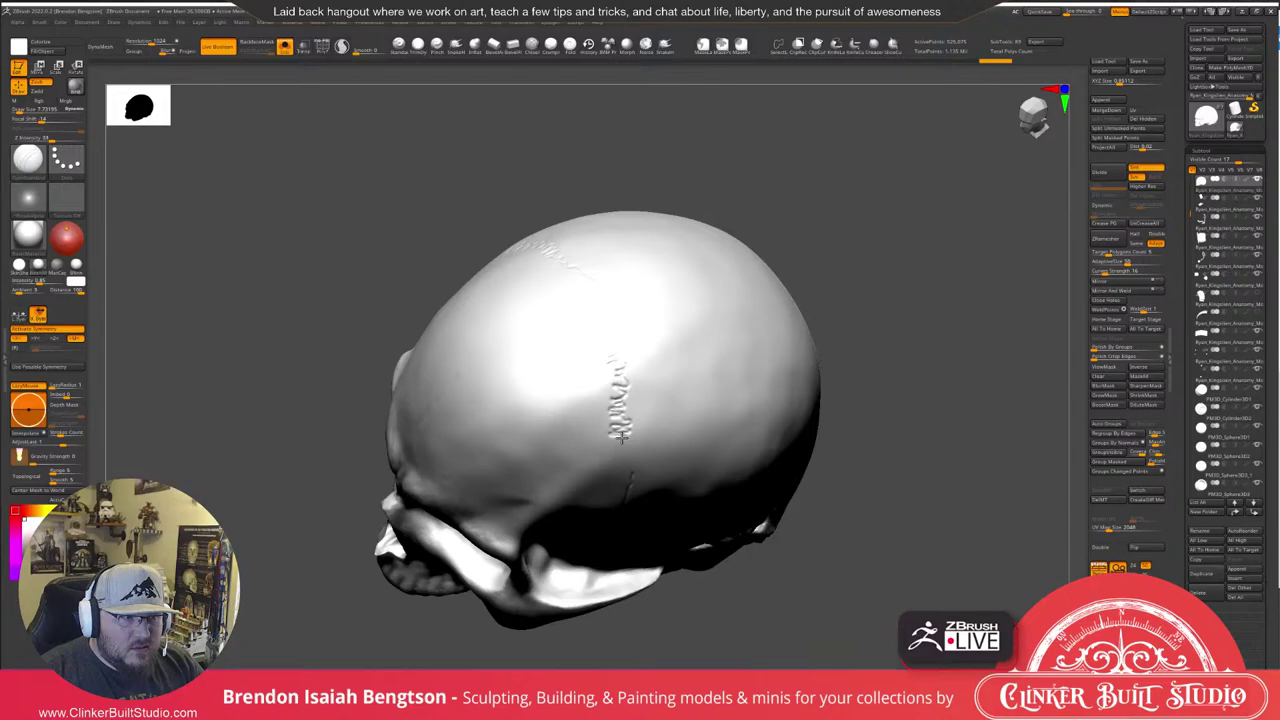
left_click_drag(621, 437, 630, 480)
Link the zigzag coronal sutures from both sides with a smoother line across the top of the skull.
left_click_drag(900, 420, 960, 260)
left_click_drag(960, 260, 962, 308)
right_click_drag(961, 308, 929, 349)
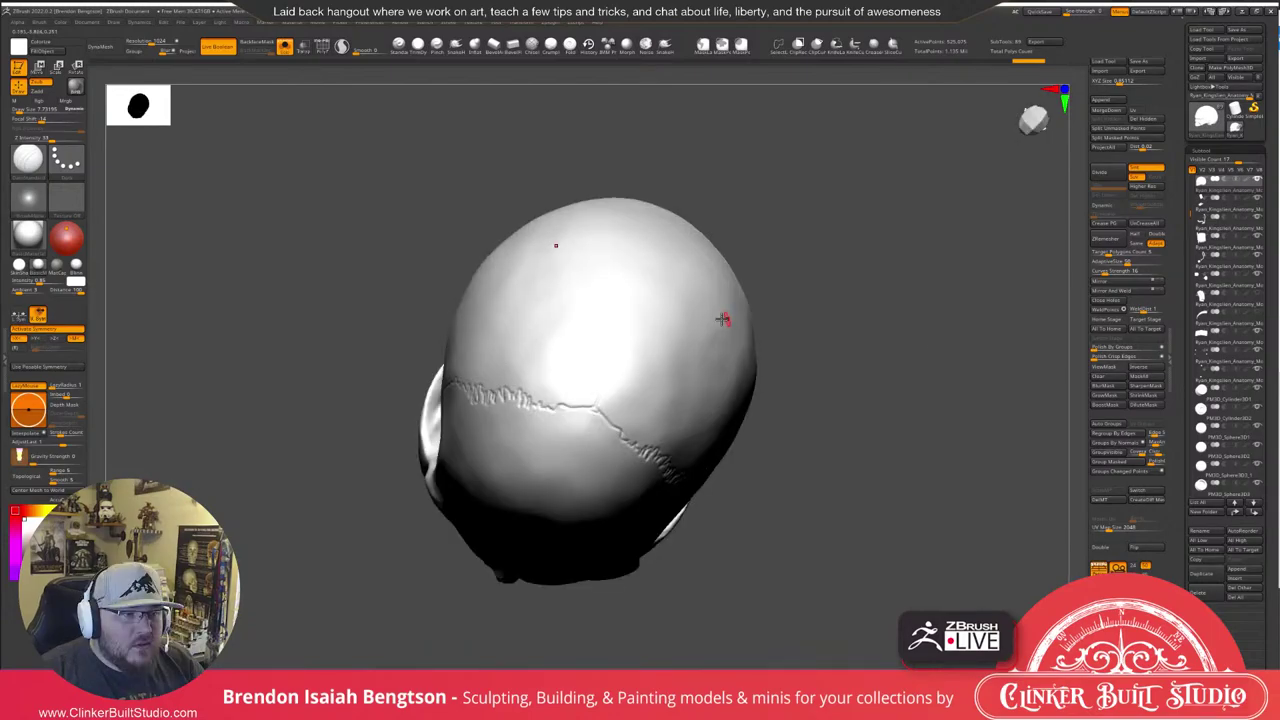
right_click_drag(722, 318, 624, 435)
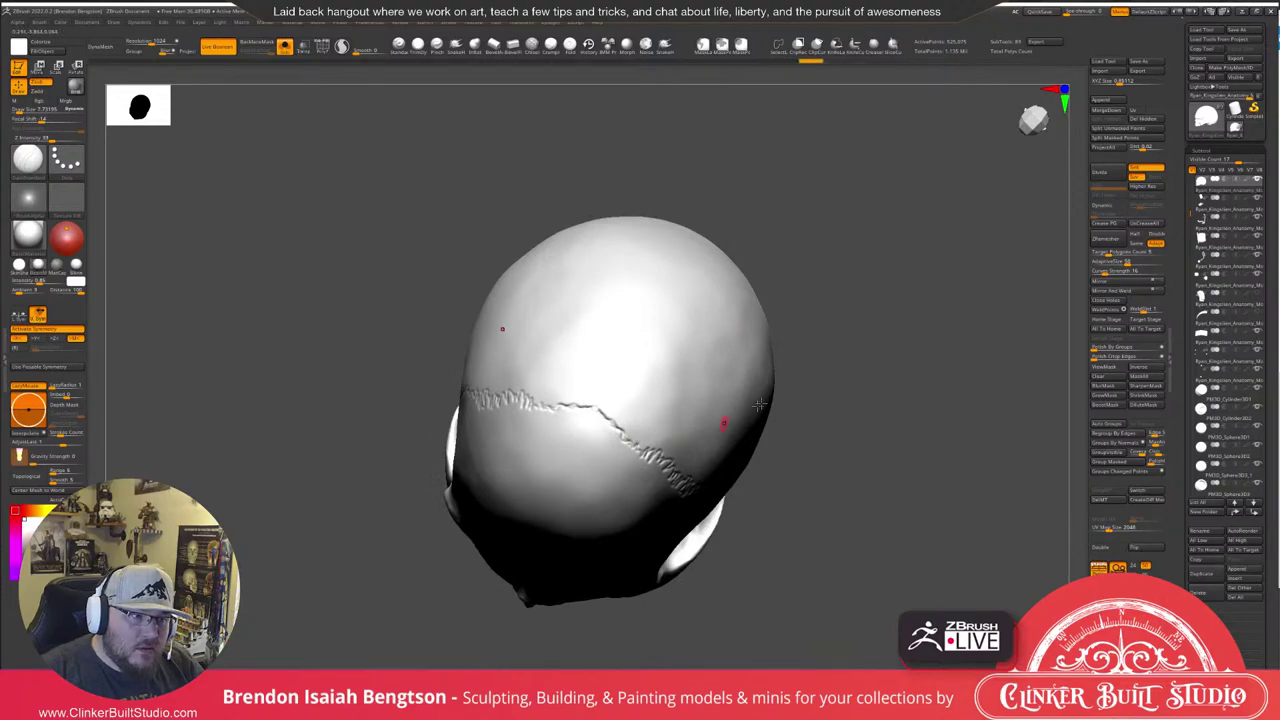
right_click_drag(723, 423, 953, 290)
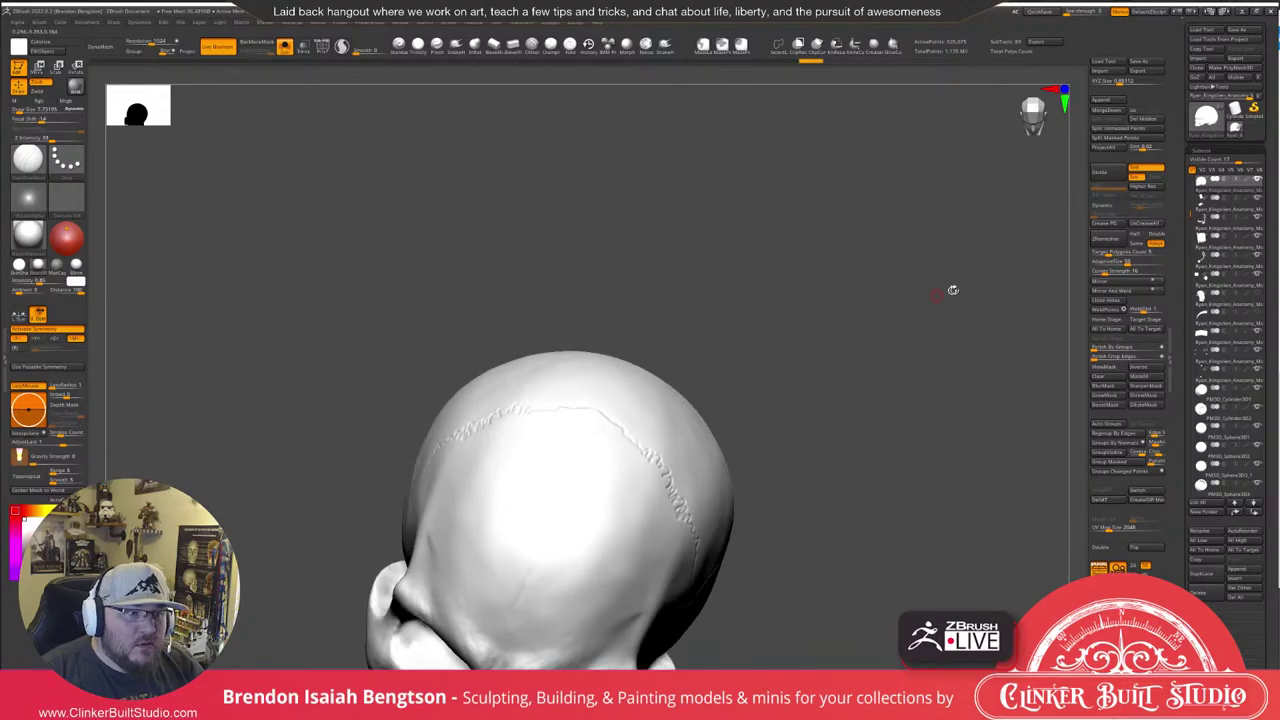
Show the whole creature around the skull and extend the temporal suture forward toward the outer edge of the eye socket.
left_click_drag(953, 290, 1013, 292)
right_click_drag(1013, 291, 586, 257)
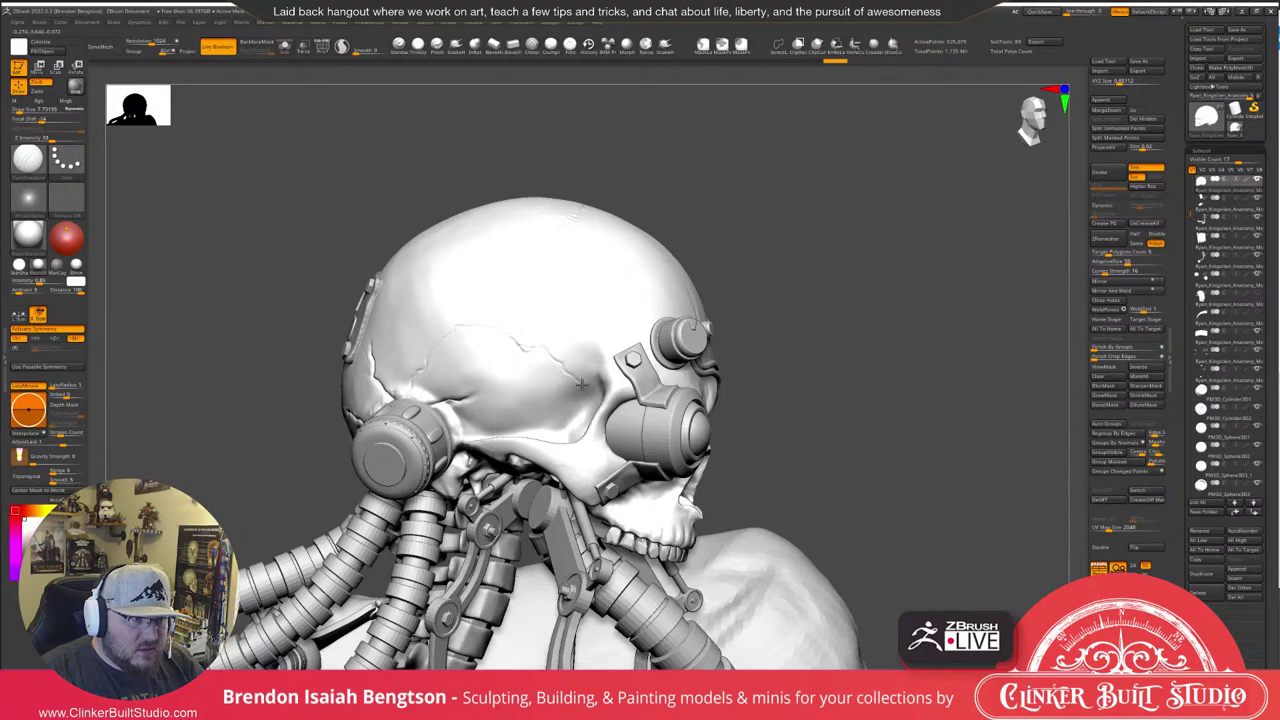
left_click_drag(760, 232, 886, 240)
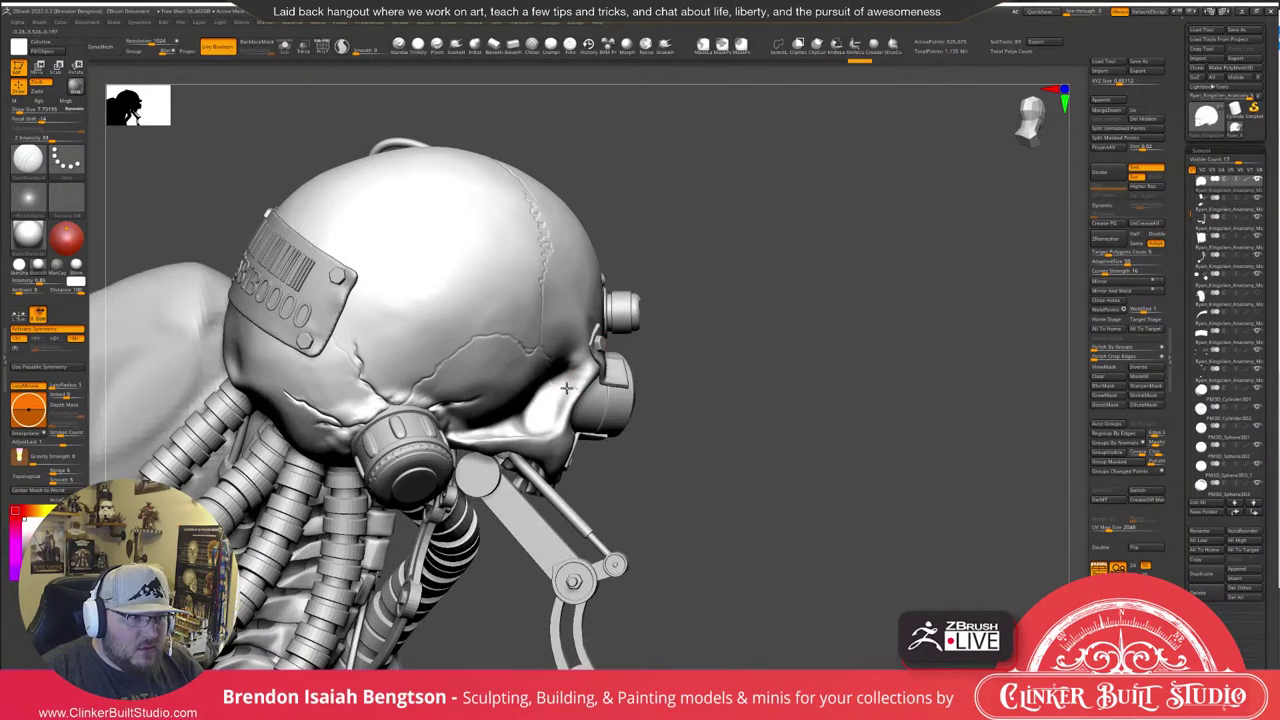
right_click_drag(566, 388, 576, 392)
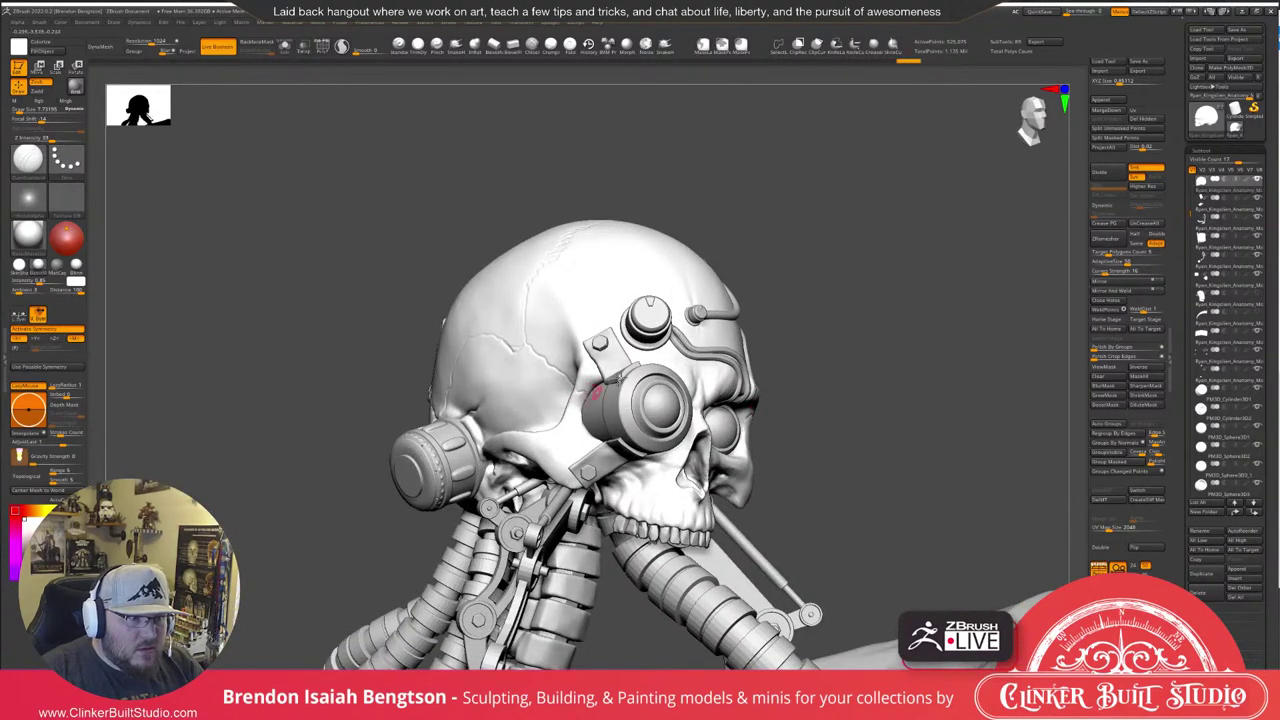
right_click_drag(907, 270, 748, 420)
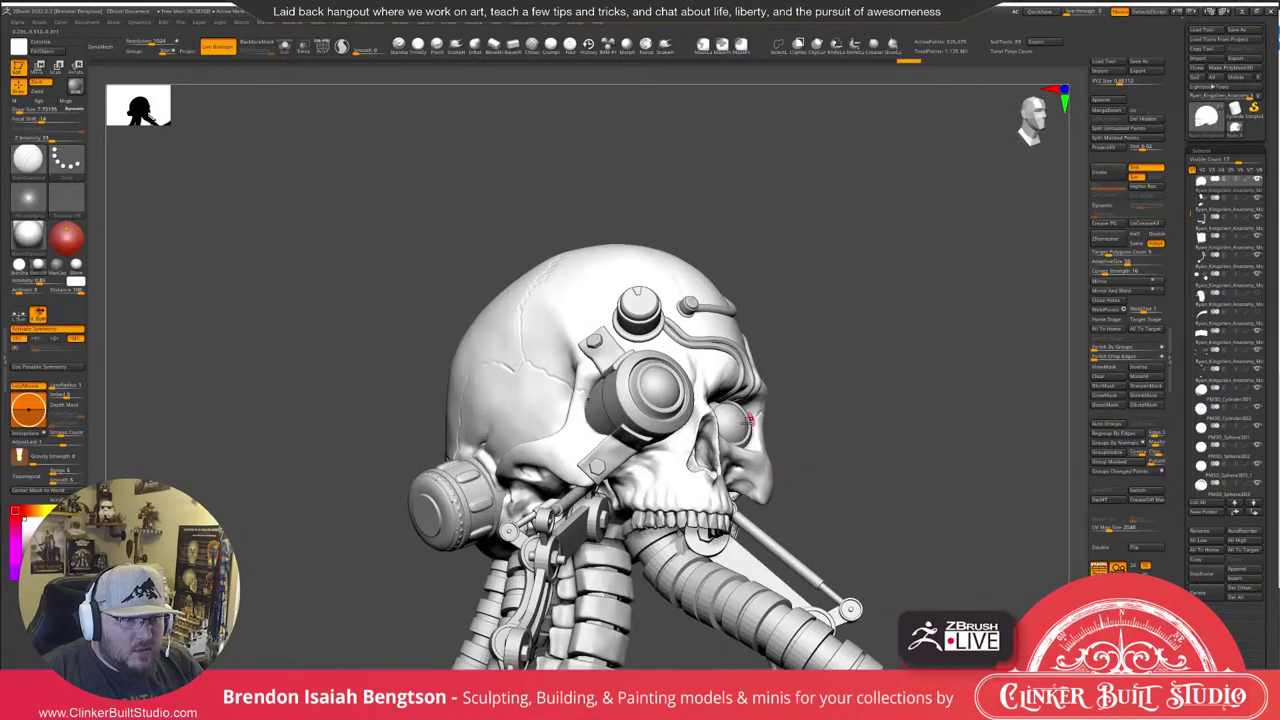
Isolate the skull and work small ClayBuildup strokes onto the upper jaw below the eye sockets at a draw size of about 15.
key("alt+s")
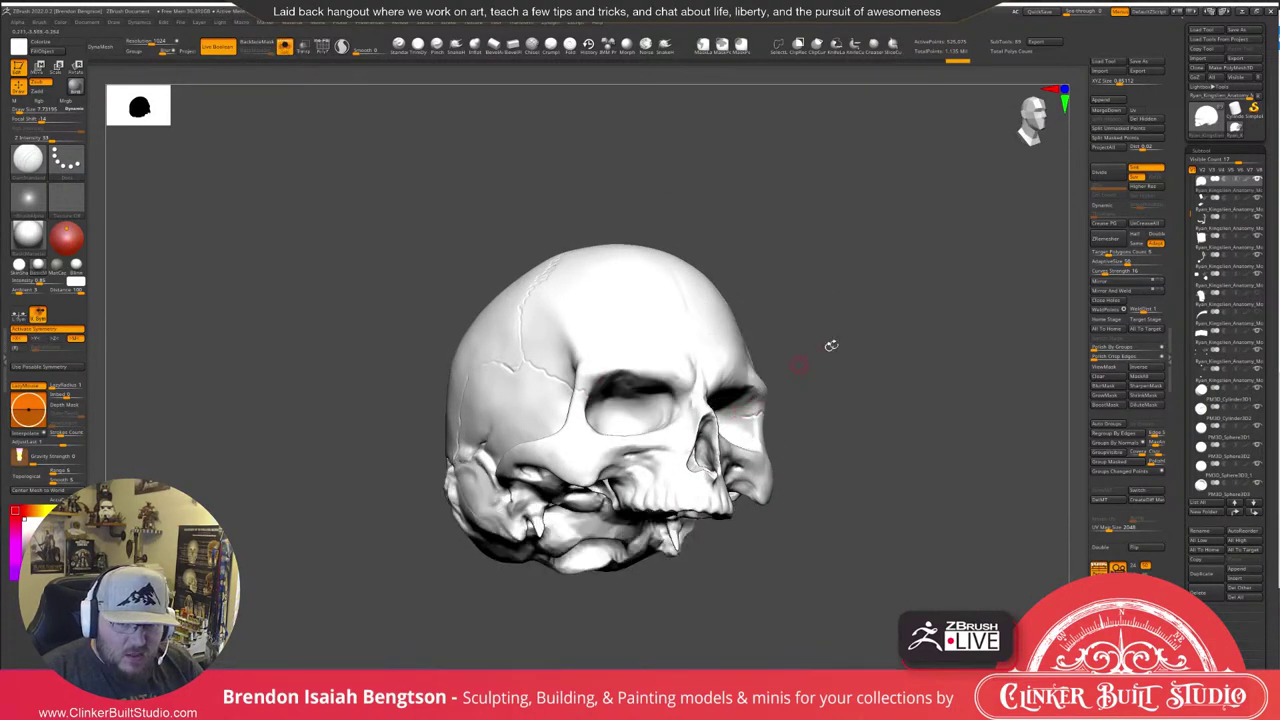
right_click_drag(829, 346, 736, 420)
key("space")
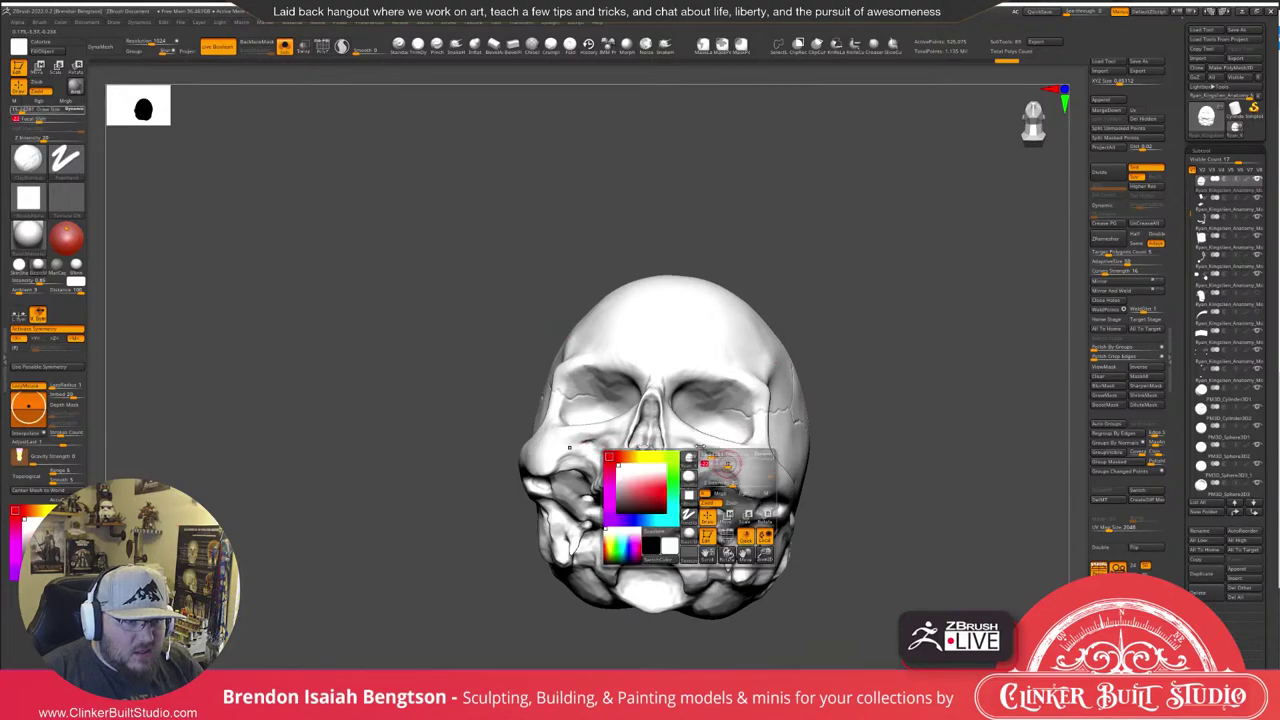
left_click_drag(707, 454, 714, 457)
mouse_move(923, 310)
left_mouse_down()
mouse_move(970, 322)
mouse_move(938, 343)
mouse_move(921, 311)
left_mouse_up()
right_click_drag(922, 311, 875, 302)
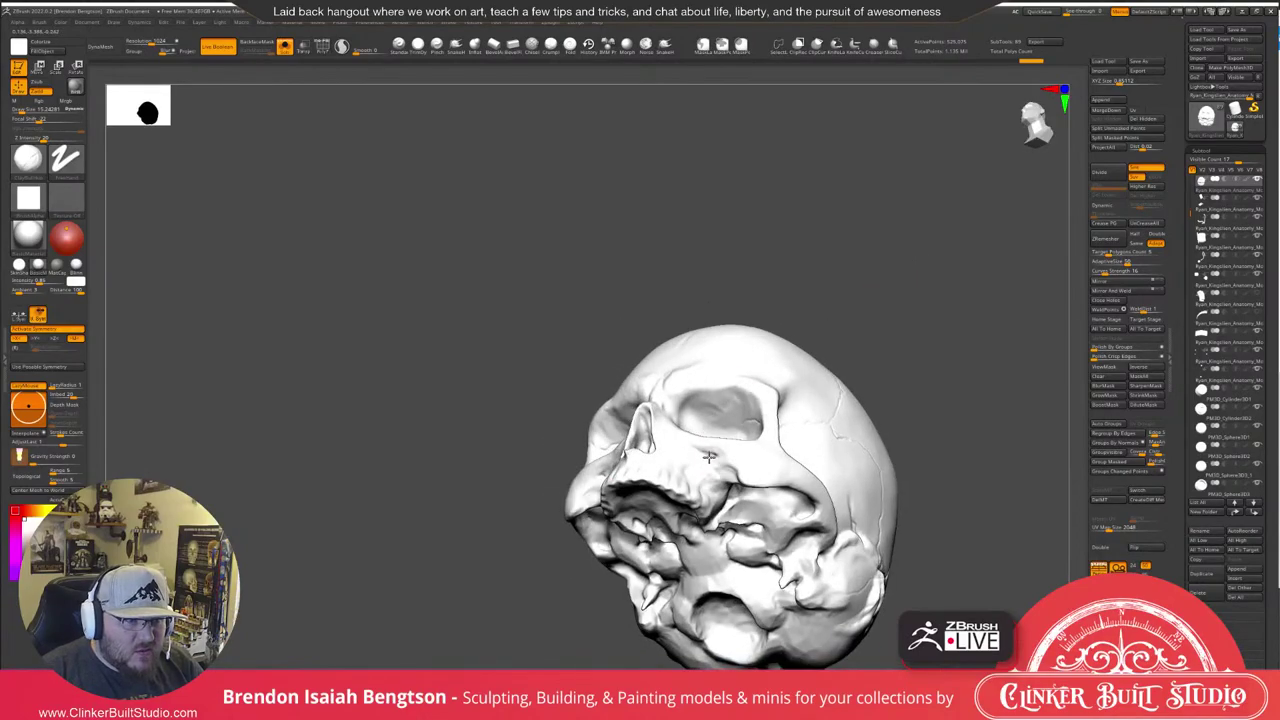
left_click_drag(713, 459, 716, 460)
mouse_move(840, 220)
left_mouse_down()
mouse_move(889, 255)
mouse_move(906, 298)
left_mouse_up()
Pick the Move Topological brush and set its draw size to about 13.5 for adjusting forms on the skull's side.
key("b")
key("m")
key("t")
key("space")
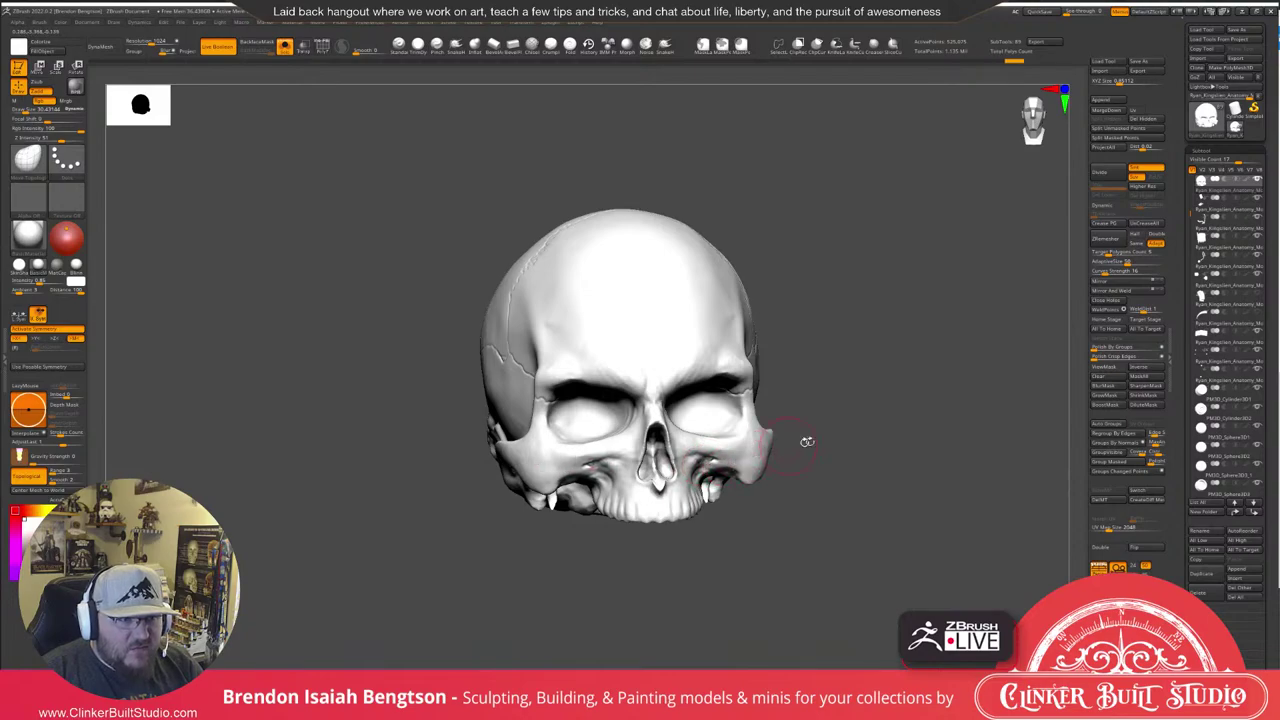
left_click_drag(807, 441, 690, 442)
left_click_drag(600, 568, 652, 570)
left_click_drag(830, 440, 940, 434)
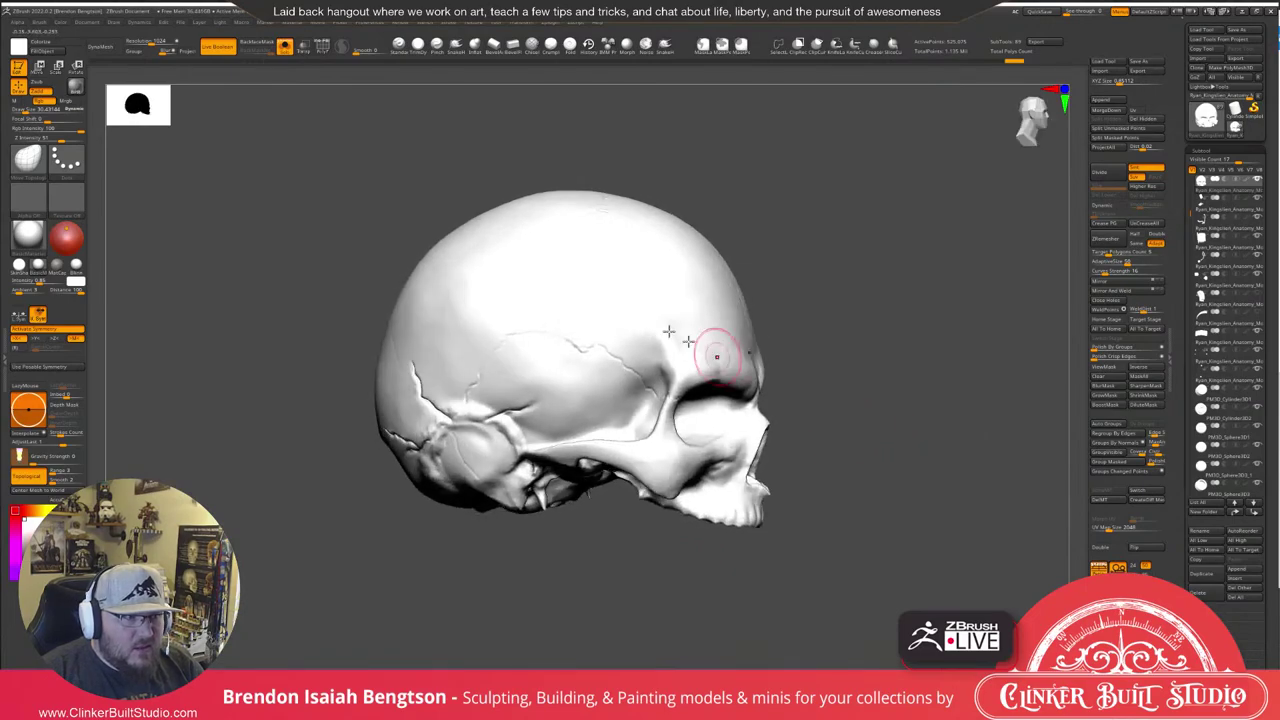
key("space")
left_click_drag(608, 311, 589, 311)
Try different brushes for a symmetrical suture across the upper back of the skull, and undo the strokes.
mouse_move(812, 215)
left_mouse_down()
mouse_move(925, 172)
mouse_move(840, 250)
mouse_move(712, 284)
left_mouse_up()
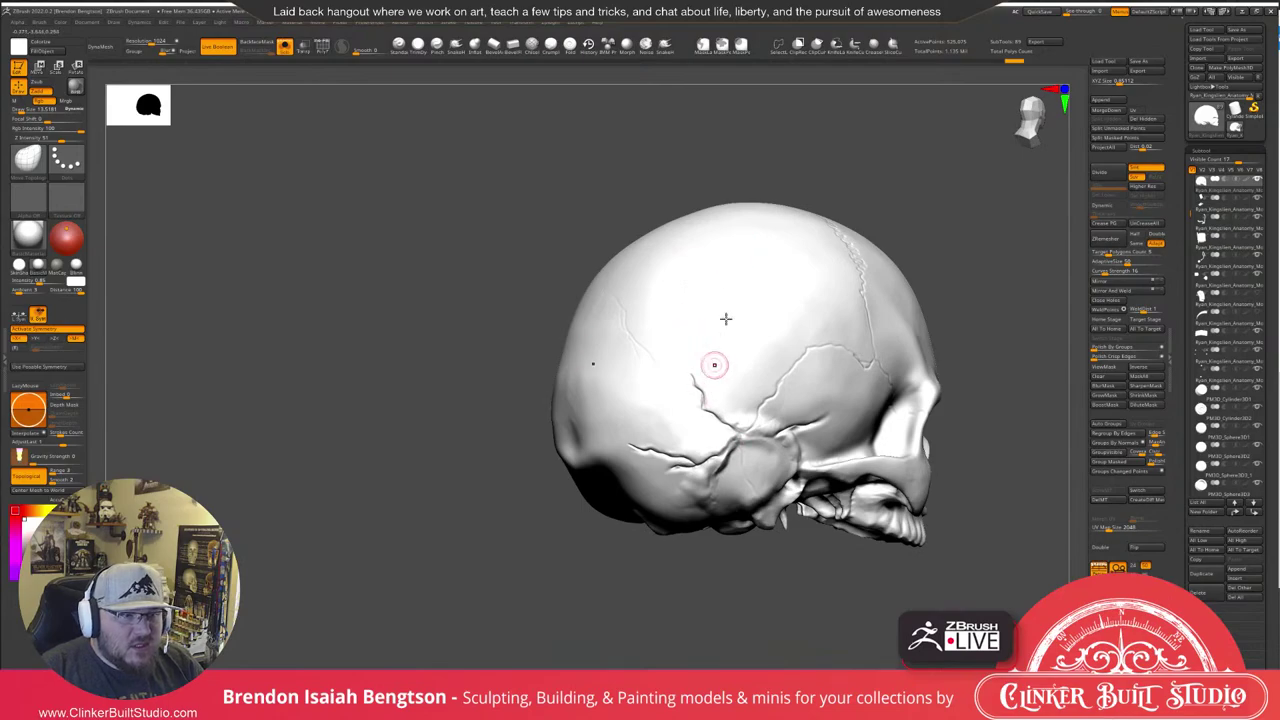
left_click_drag(714, 366, 931, 180)
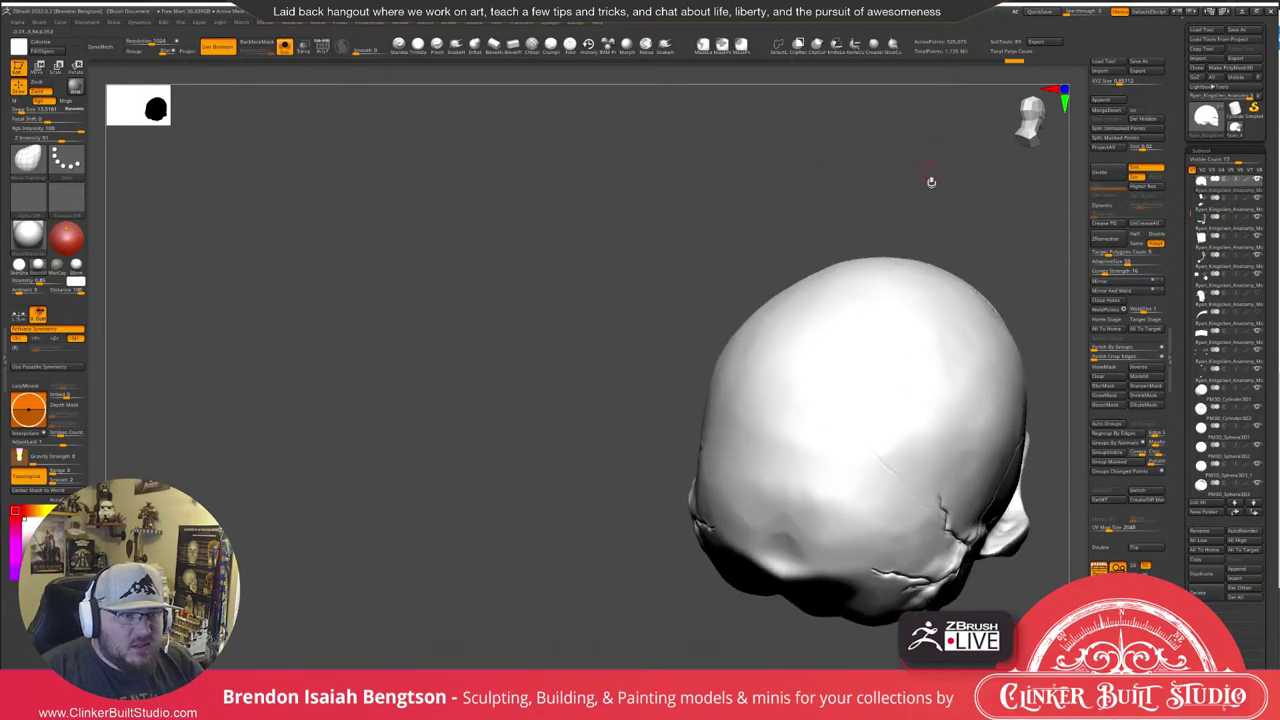
right_click(810, 404)
left_click_drag(973, 186, 879, 228, "alt")
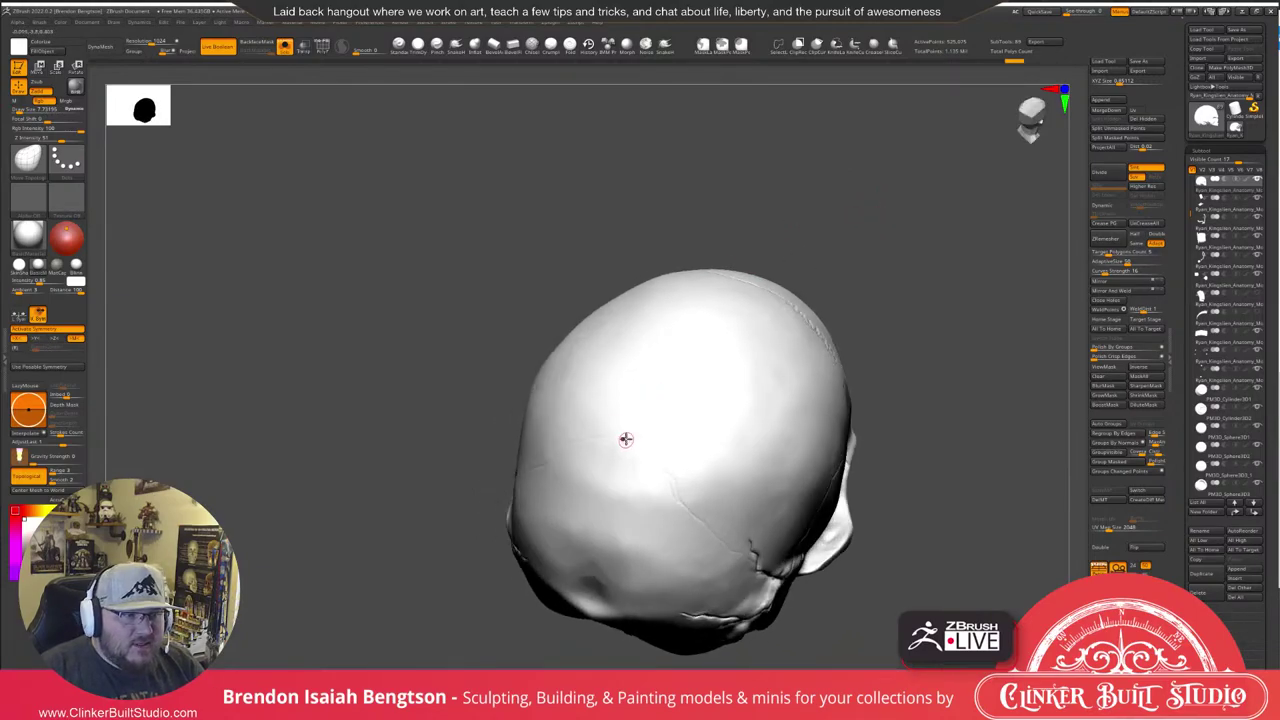
key("1")
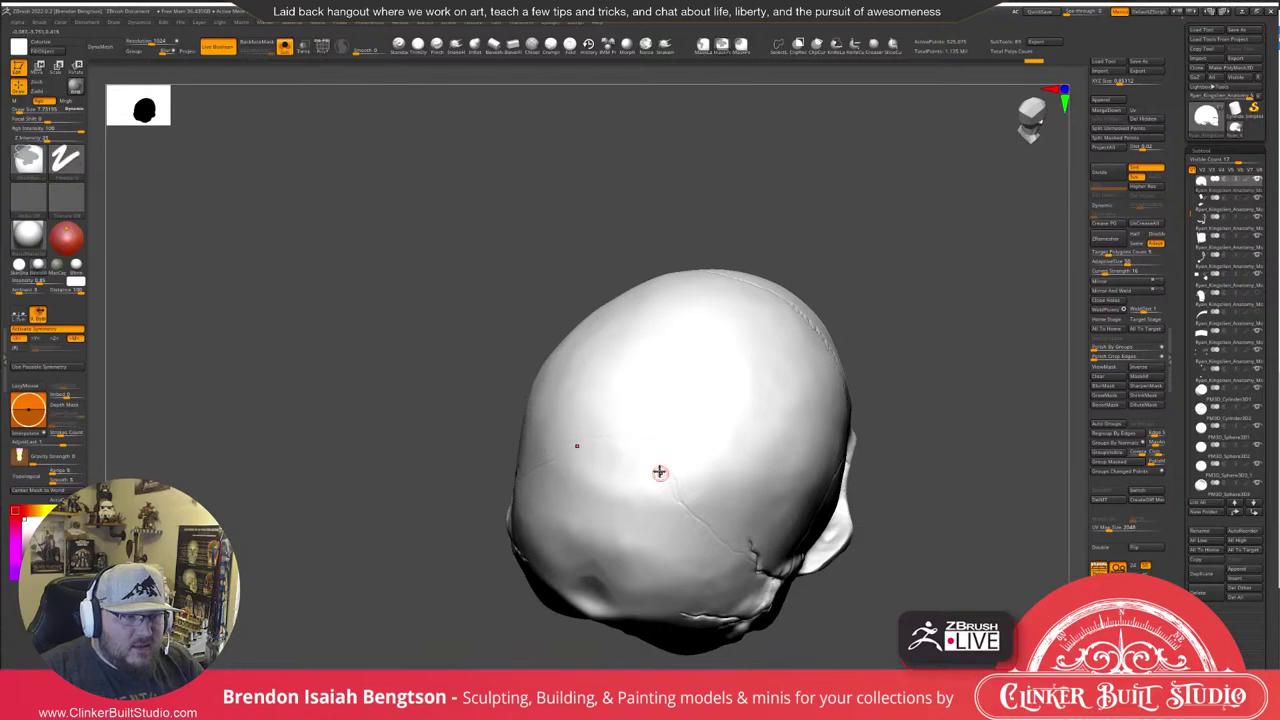
key("2")
key("3")
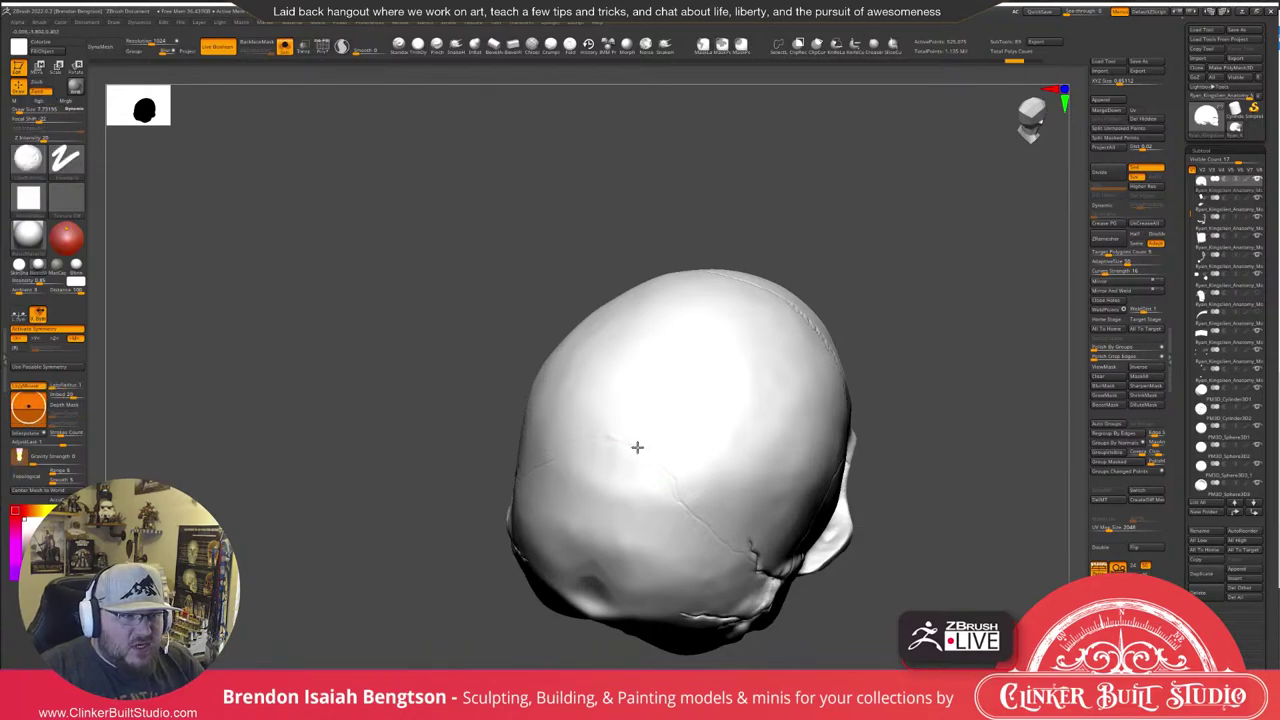
key("ctrl+z")
left_click_drag(637, 447, 635, 446)
key("4")
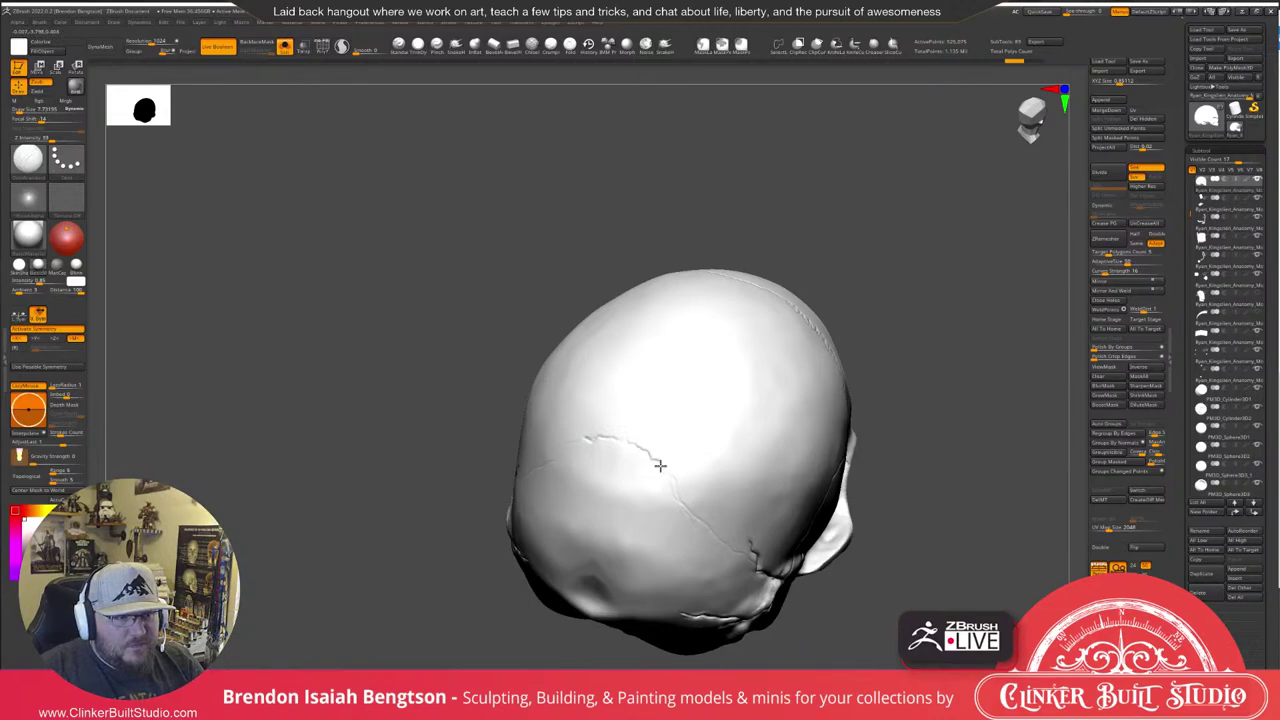
key("ctrl+z")
key("3")
Turn off symmetry and carve an irregular suture down the right rear of the skull to the crack behind the ear.
mouse_move(875, 298)
left_mouse_down()
mouse_move(914, 246)
mouse_move(857, 289)
left_mouse_up()
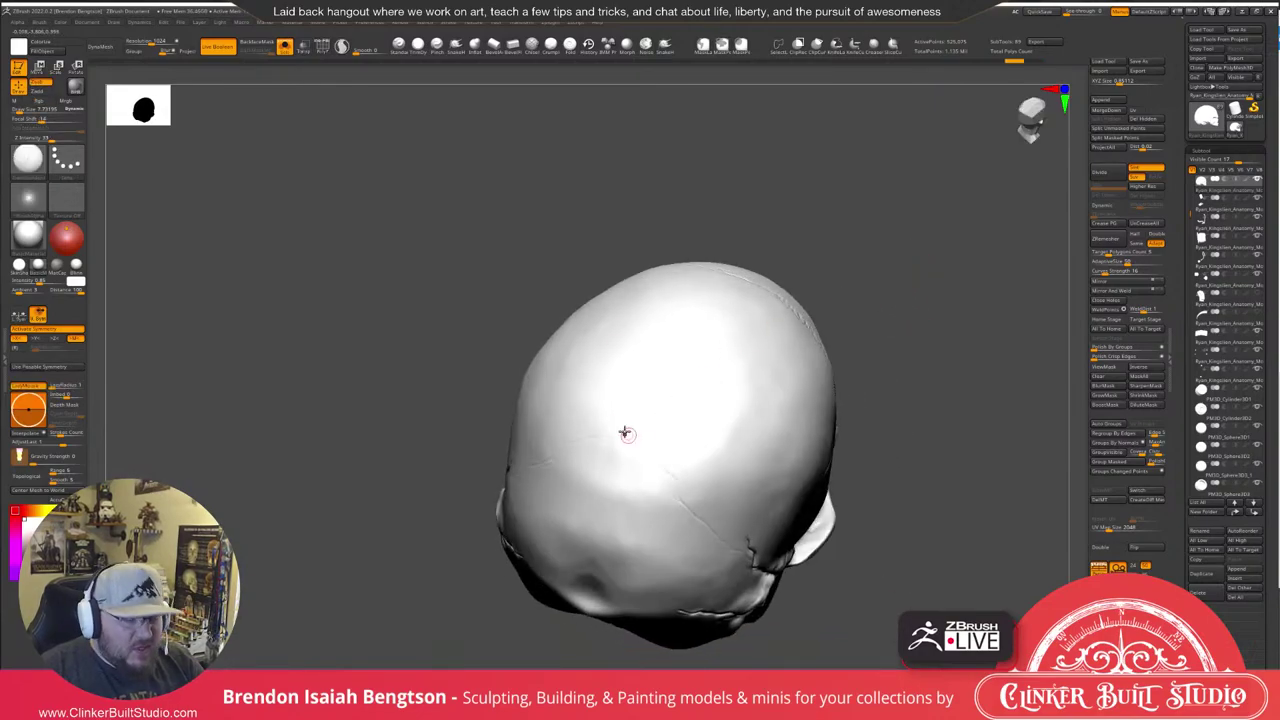
key("x")
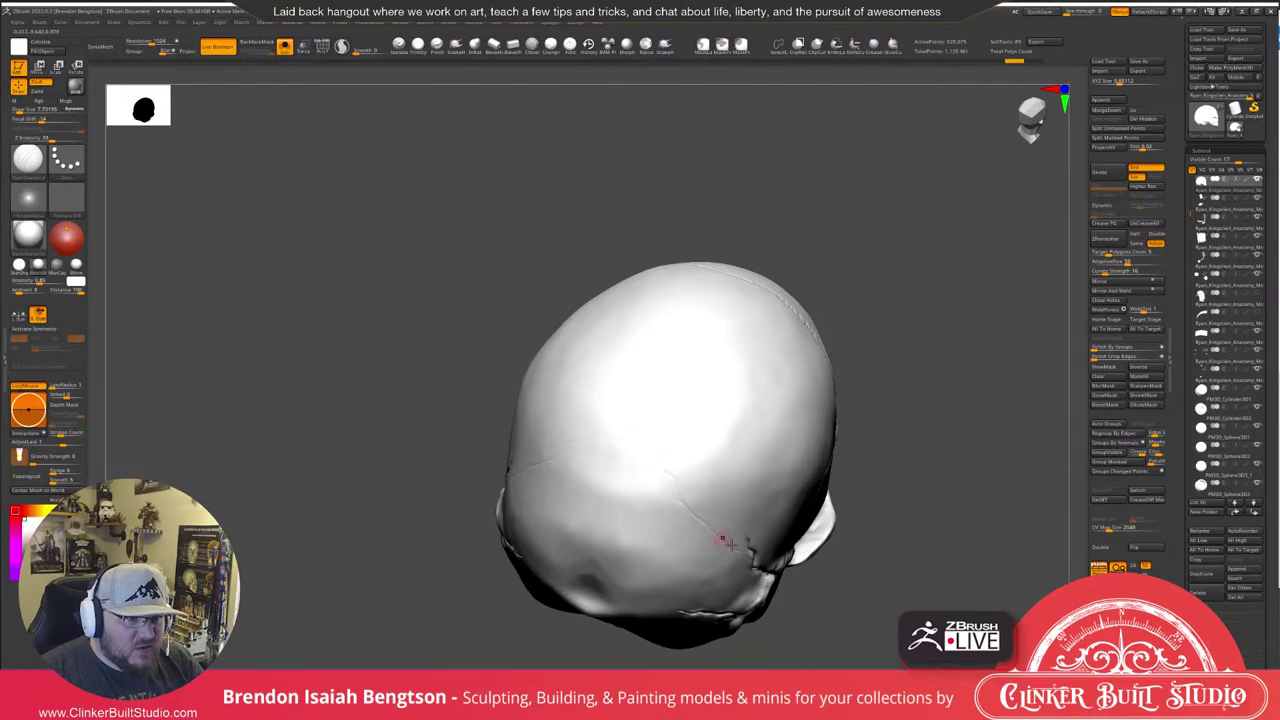
left_click_drag(891, 440, 938, 278)
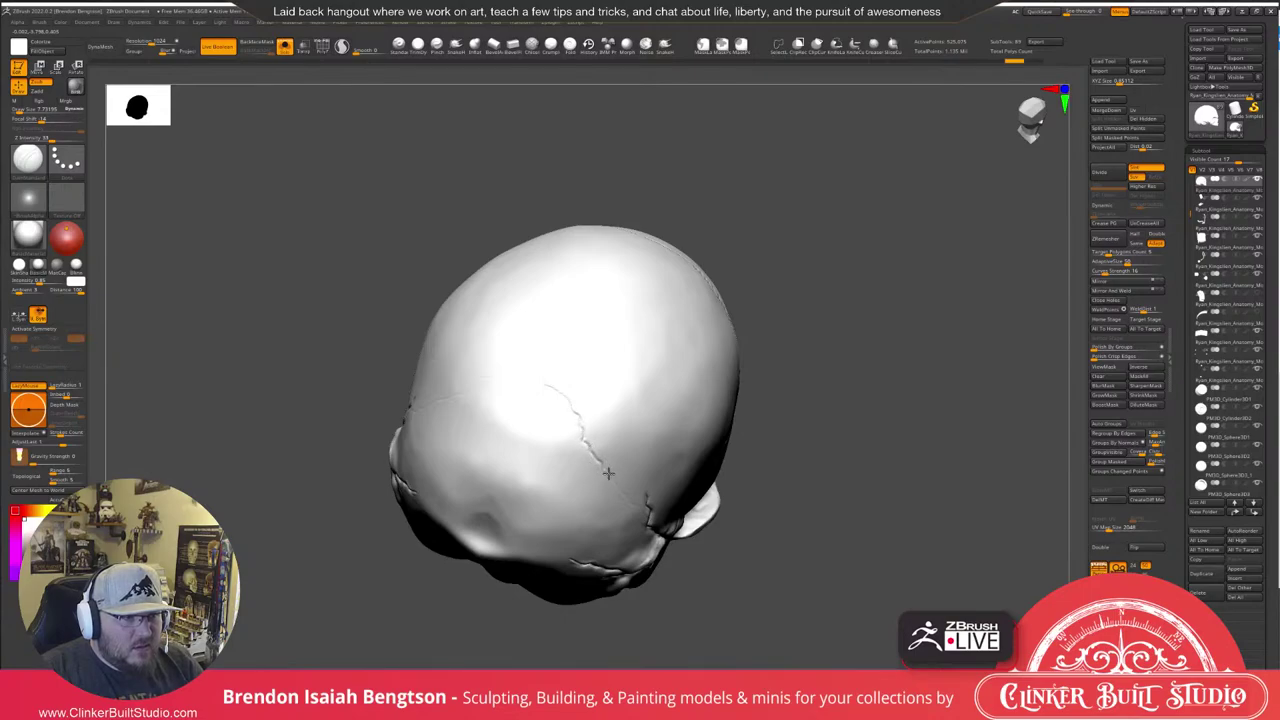
left_click_drag(857, 477, 771, 371)
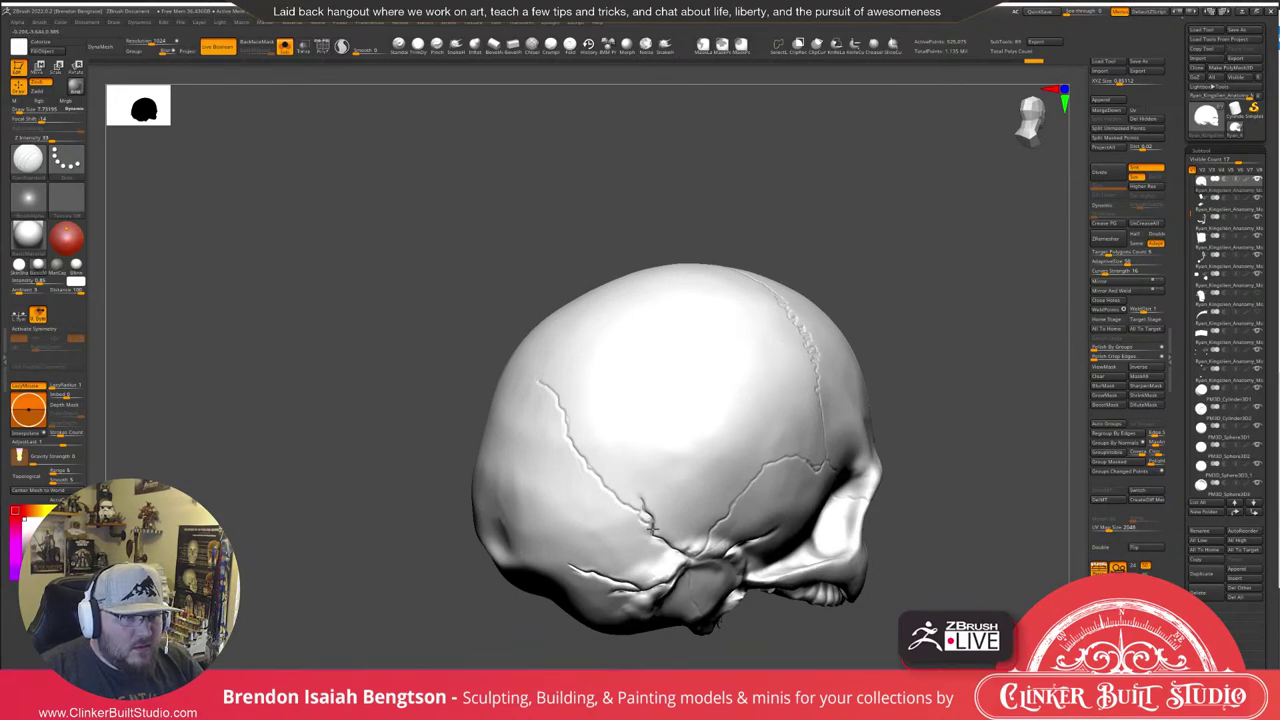
Carry the rear suture over the midline with a small peak and down the left back of the skull to the ear.
left_click_drag(831, 240, 855, 322)
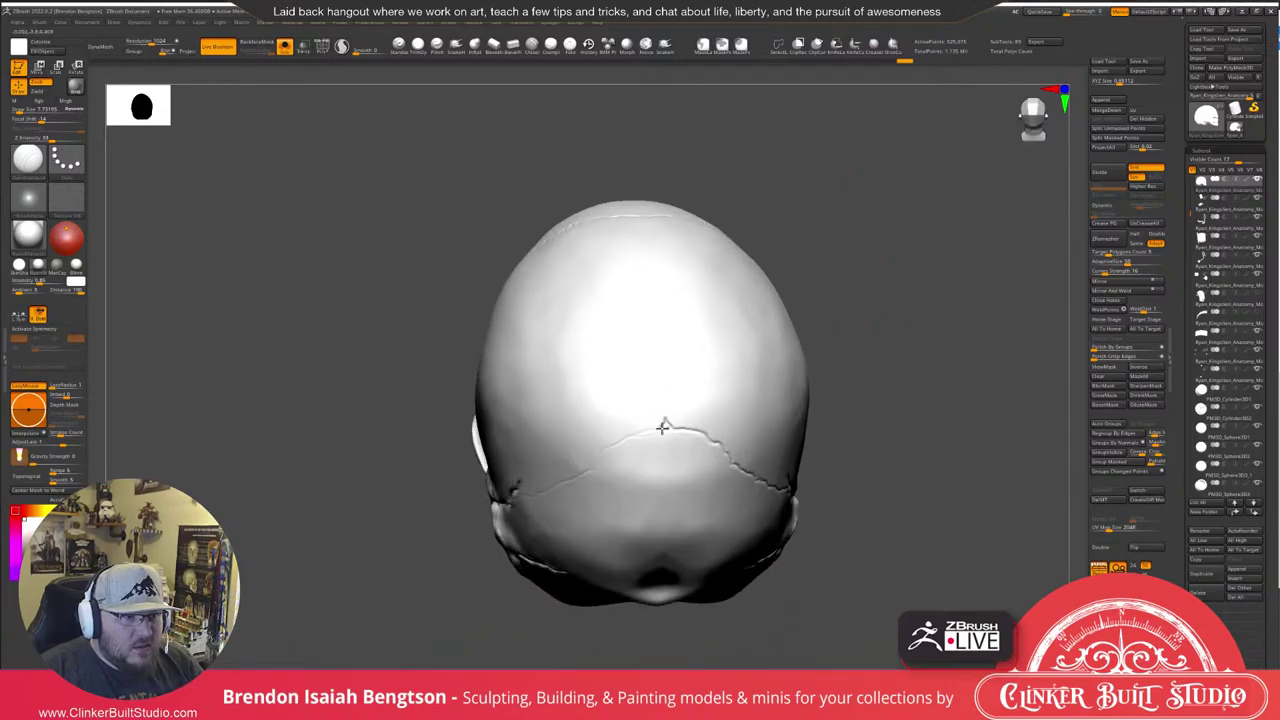
left_click_drag(850, 300, 745, 372)
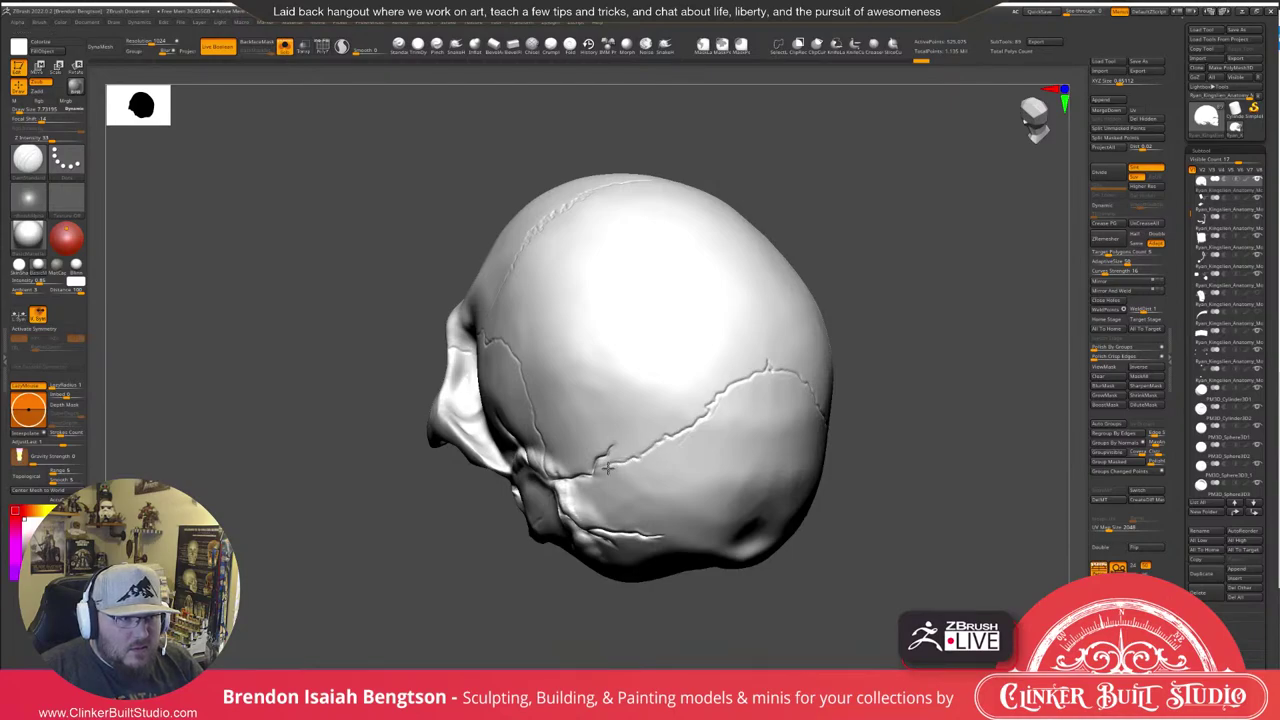
right_click_drag(1035, 335, 962, 205)
right_click_drag(950, 277, 828, 280, "alt")
right_click_drag(828, 280, 971, 303)
right_click_drag(897, 254, 1031, 188)
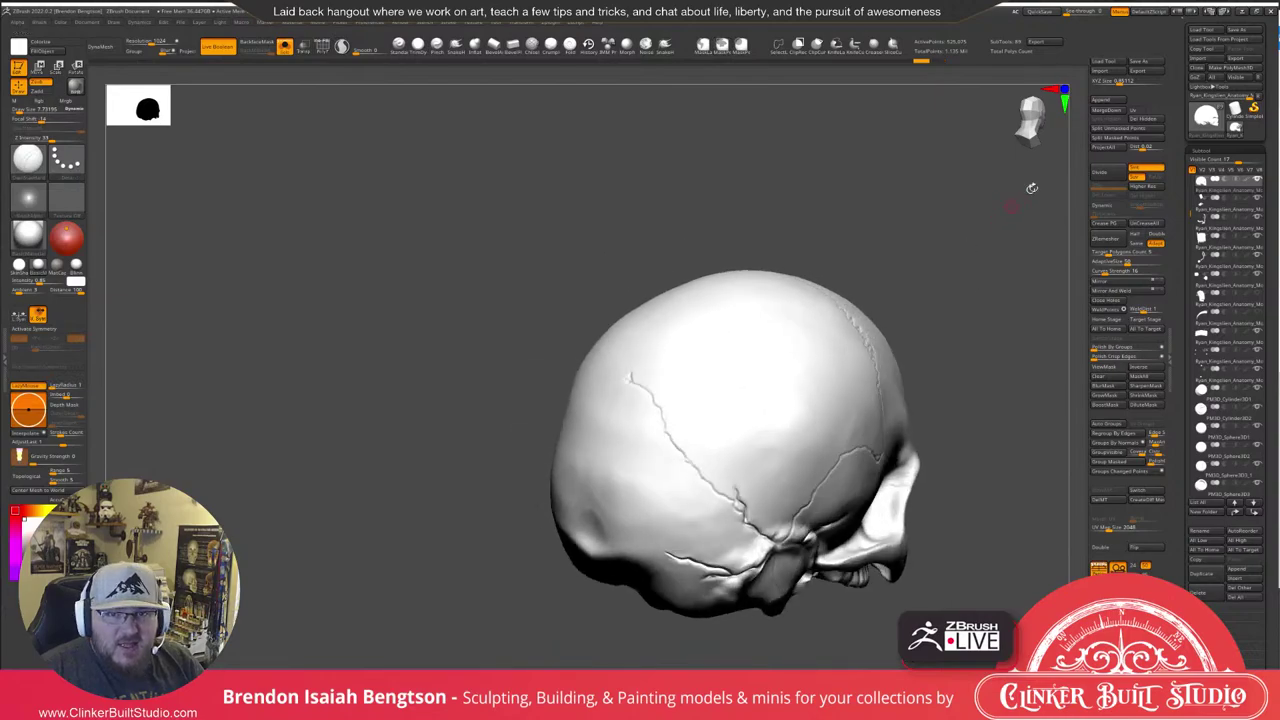
Compare the suture layout with skull plates.png and skull 02.JPG, and clear the reference windows off the model.
left_click_drag(1279, 30, 939, 79)
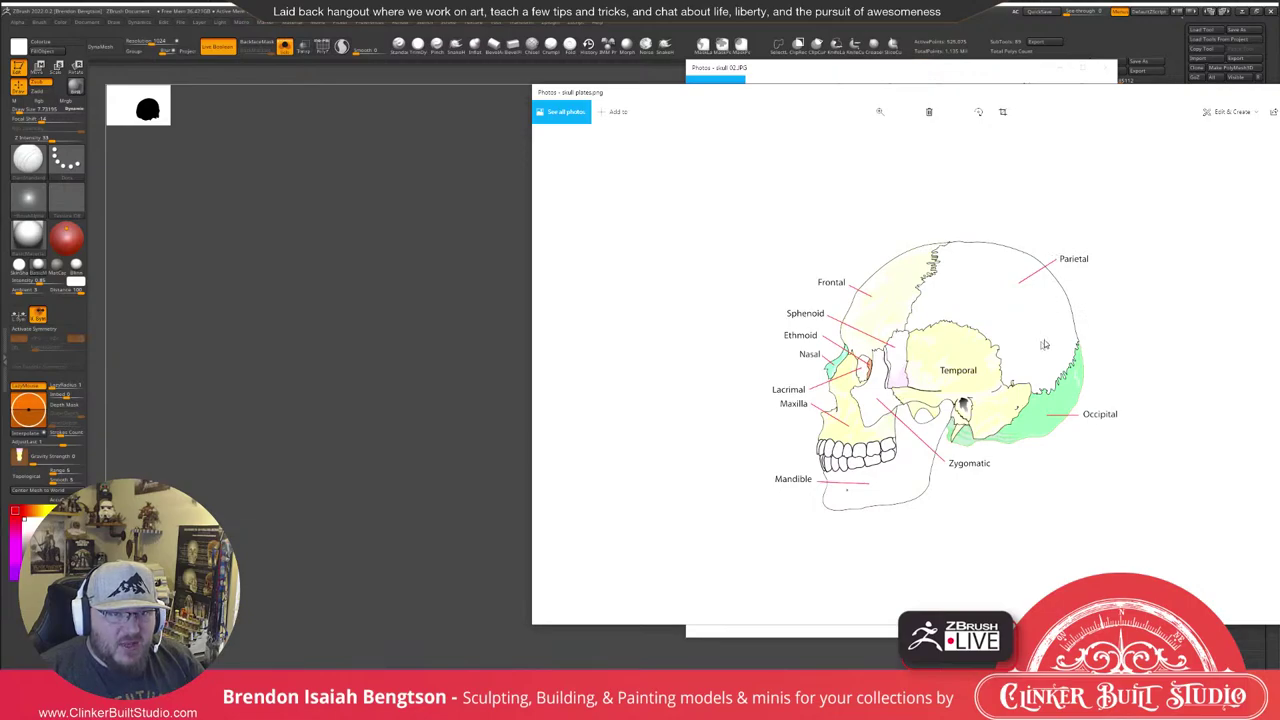
left_click_drag(958, 98, 1279, 162)
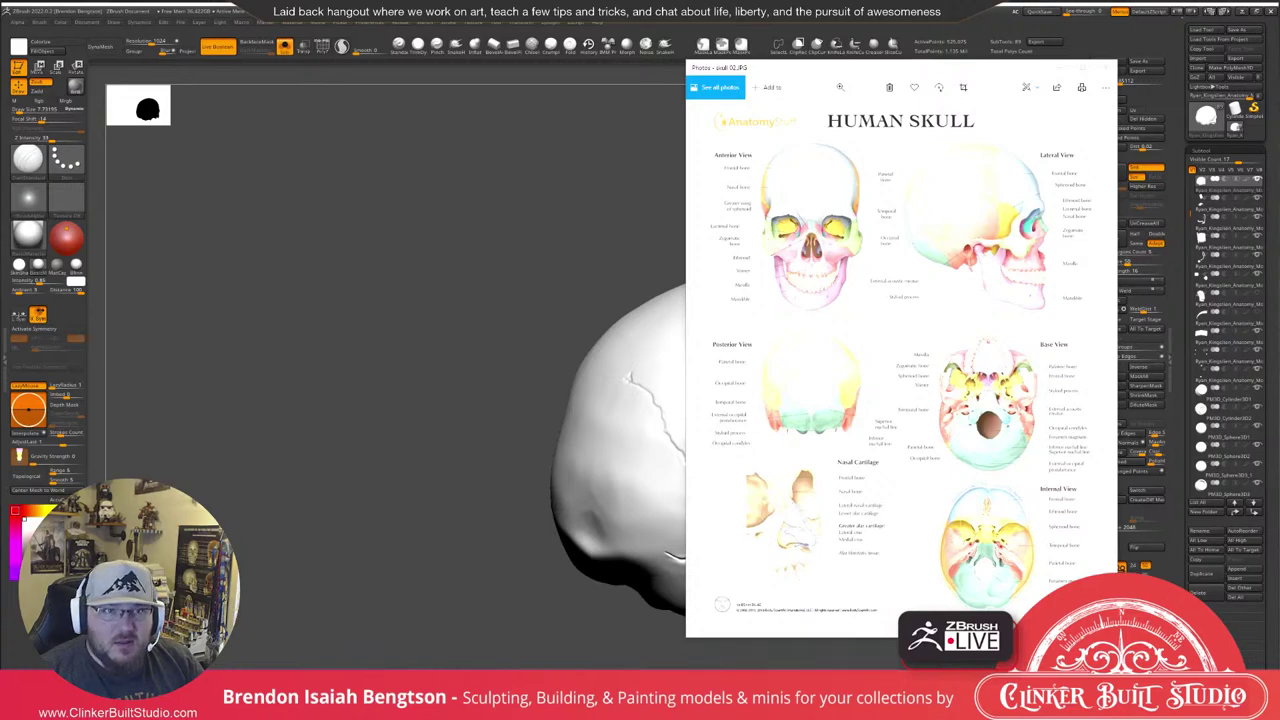
key("alt+F4")
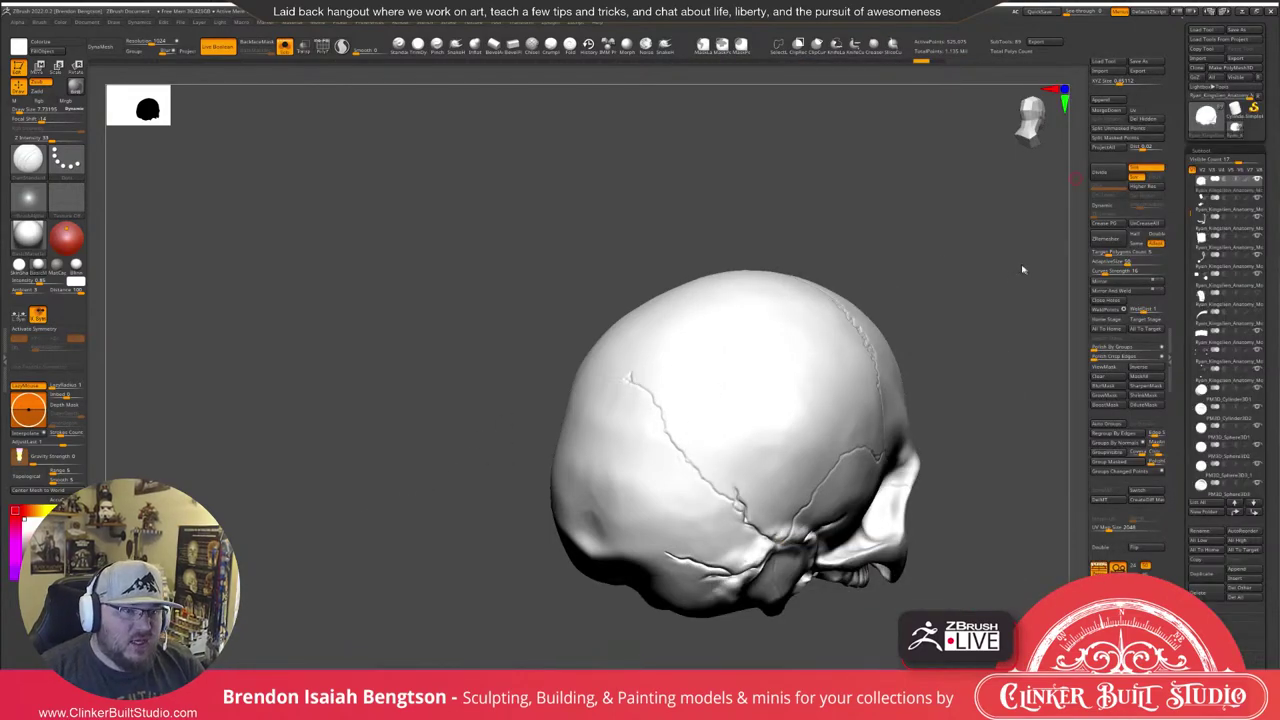
Erase the existing rear suture from the back of the skull with the Morph brush.
left_click_drag(1000, 262, 993, 254)
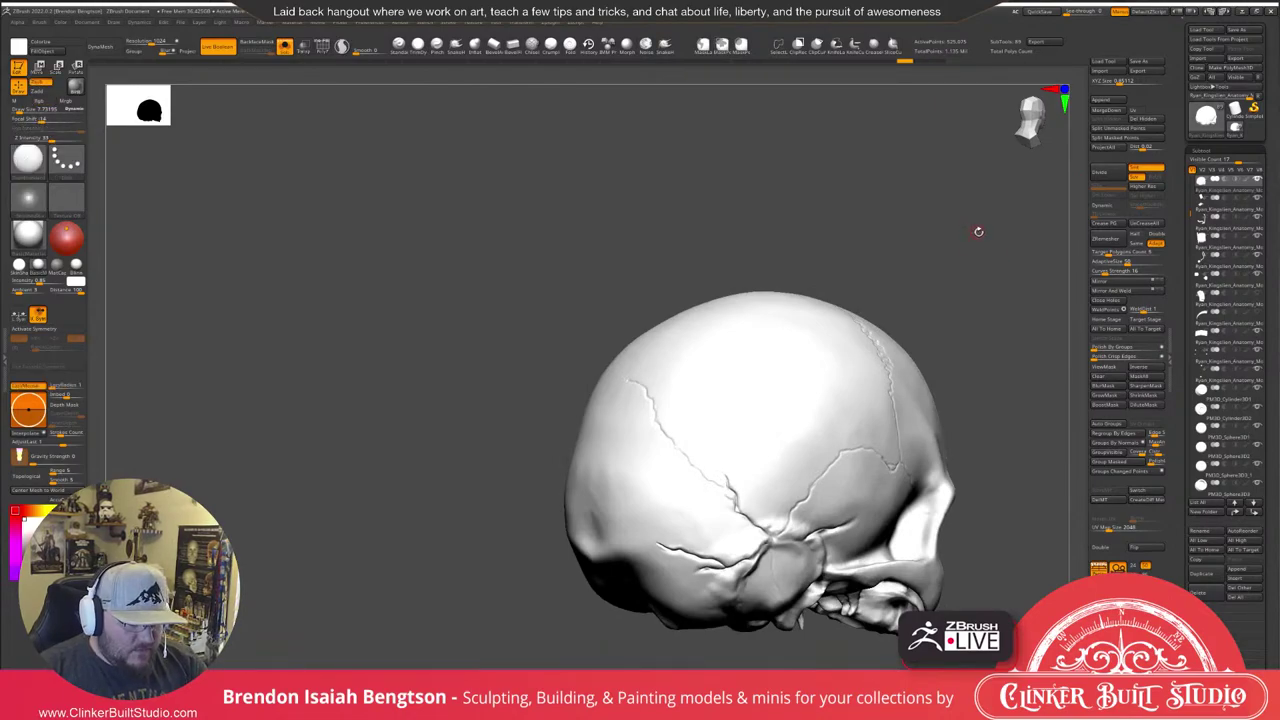
key("b")
key("m")
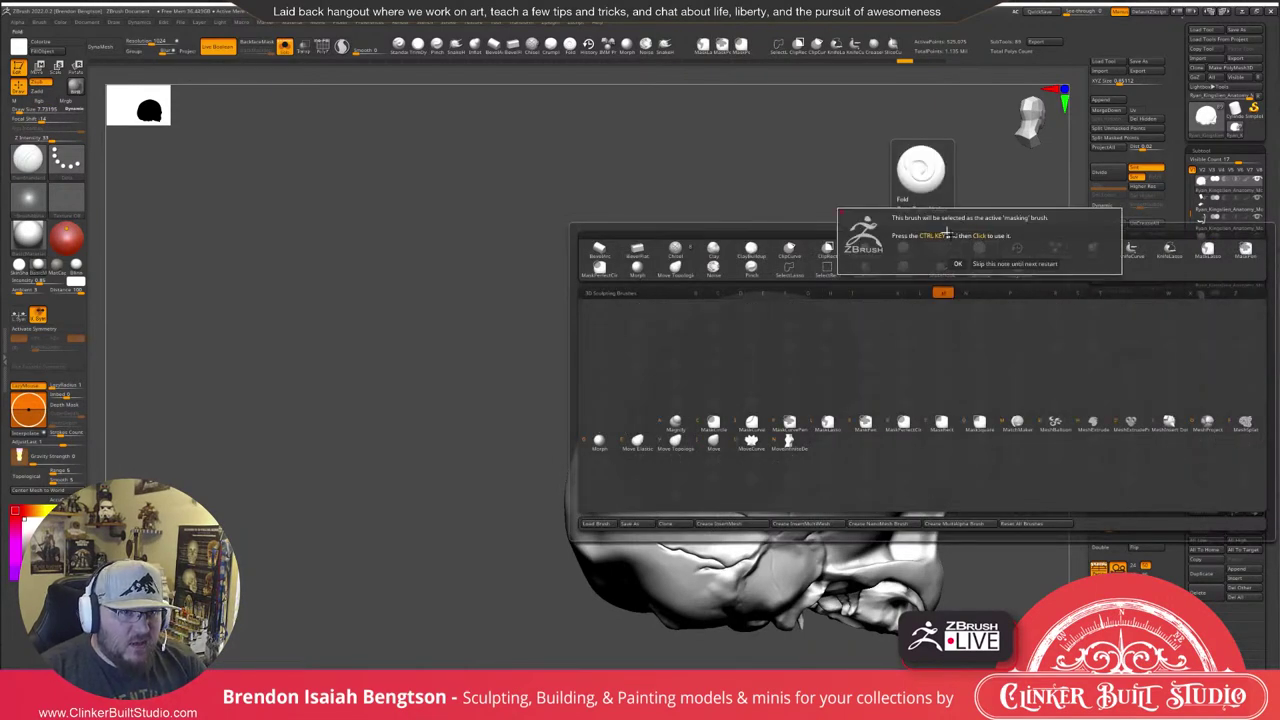
left_click(958, 264)
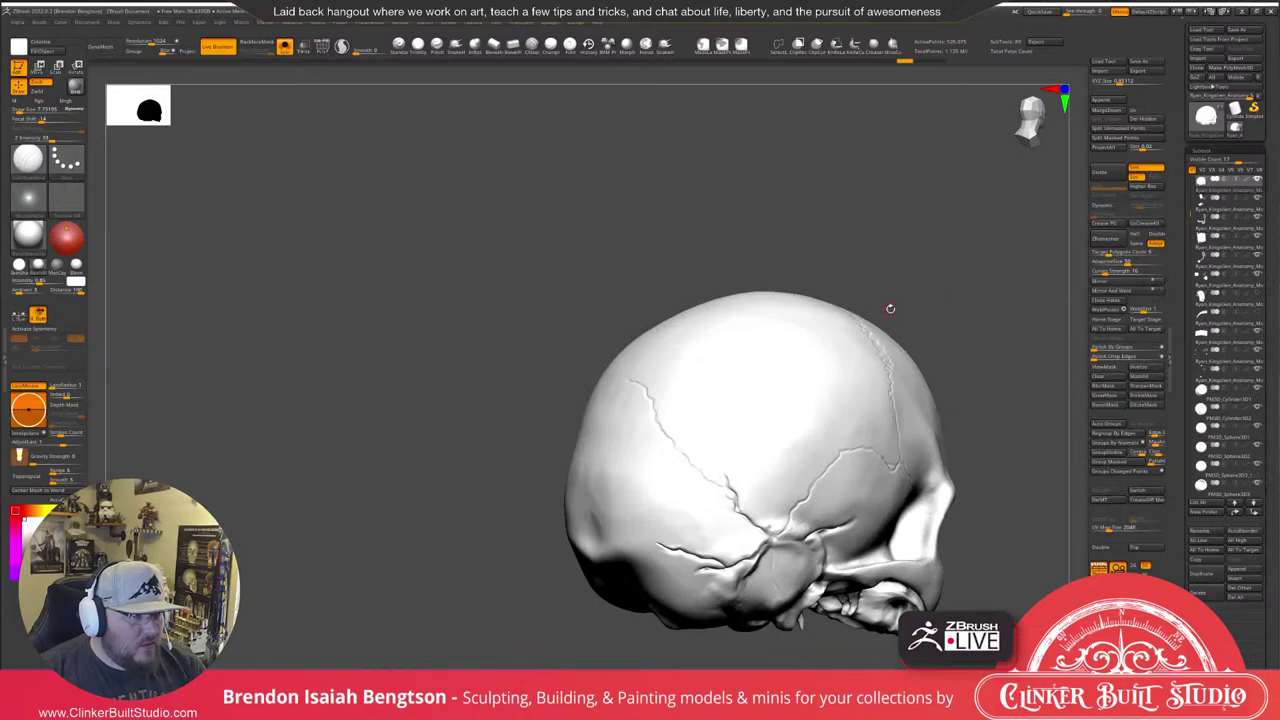
key("b")
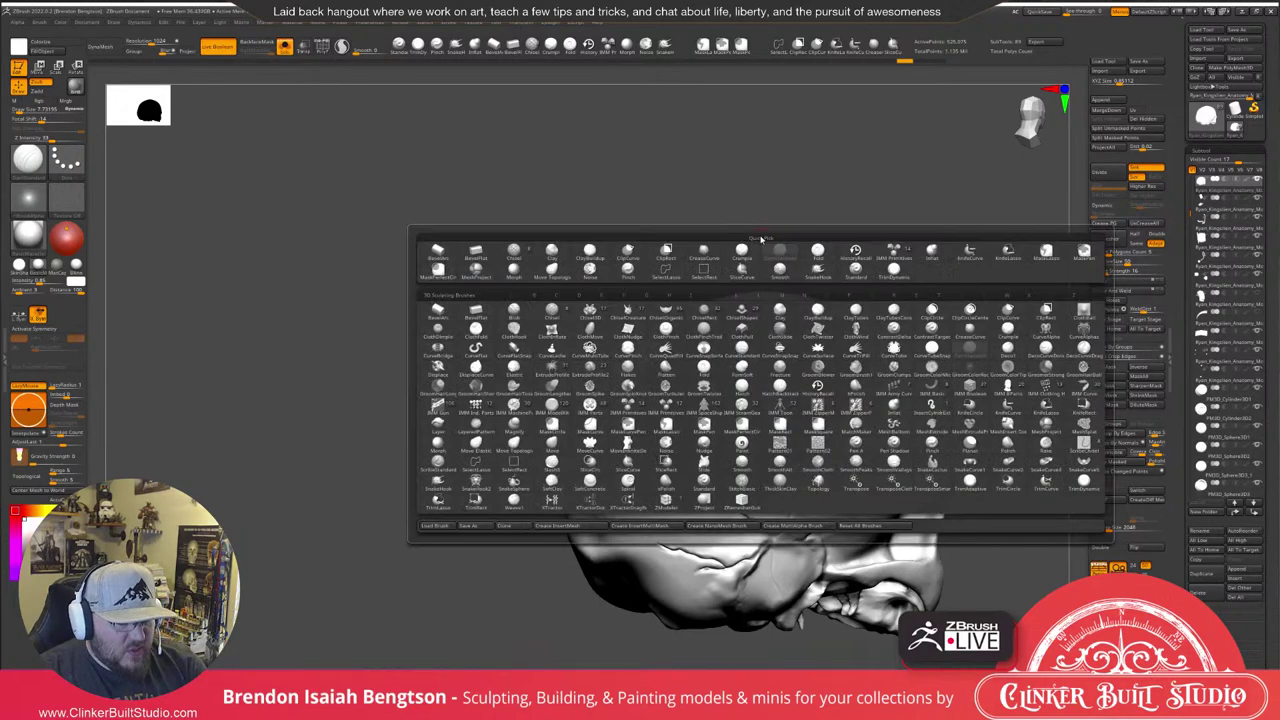
key("m")
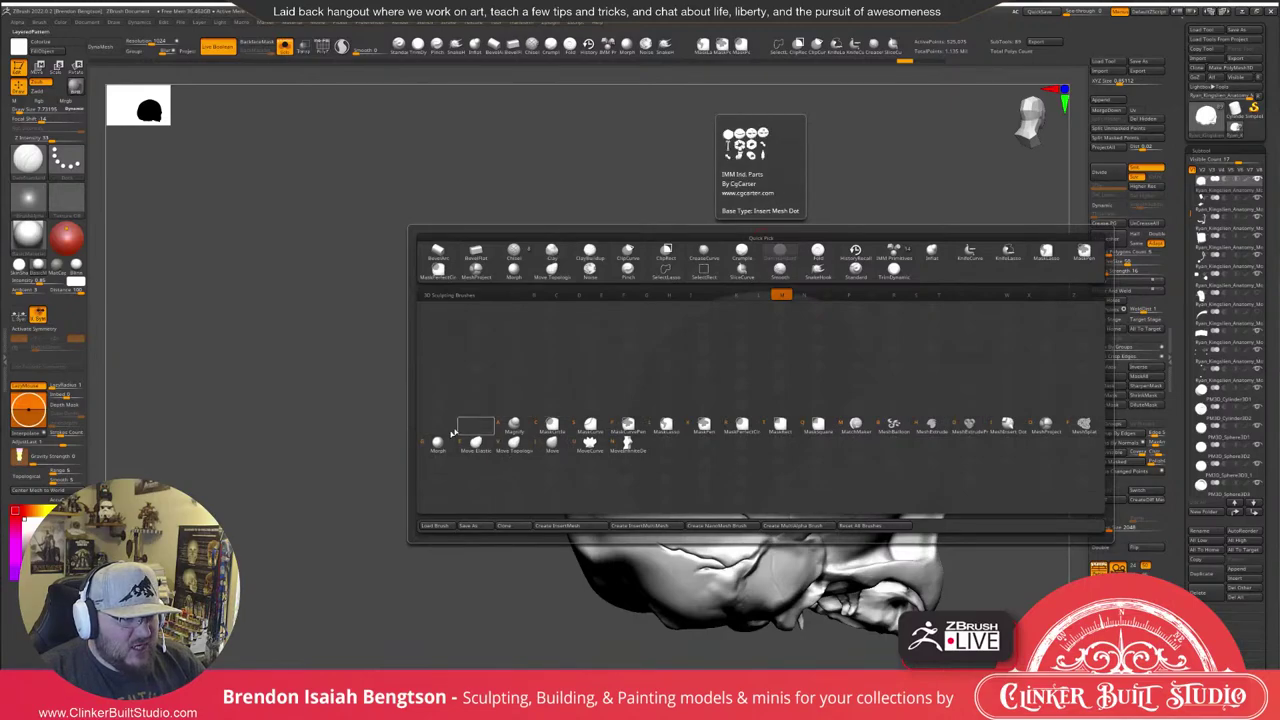
left_click(437, 441)
key("space")
mouse_move(617, 417)
left_mouse_down()
mouse_move(649, 406)
mouse_move(675, 433)
left_mouse_up()
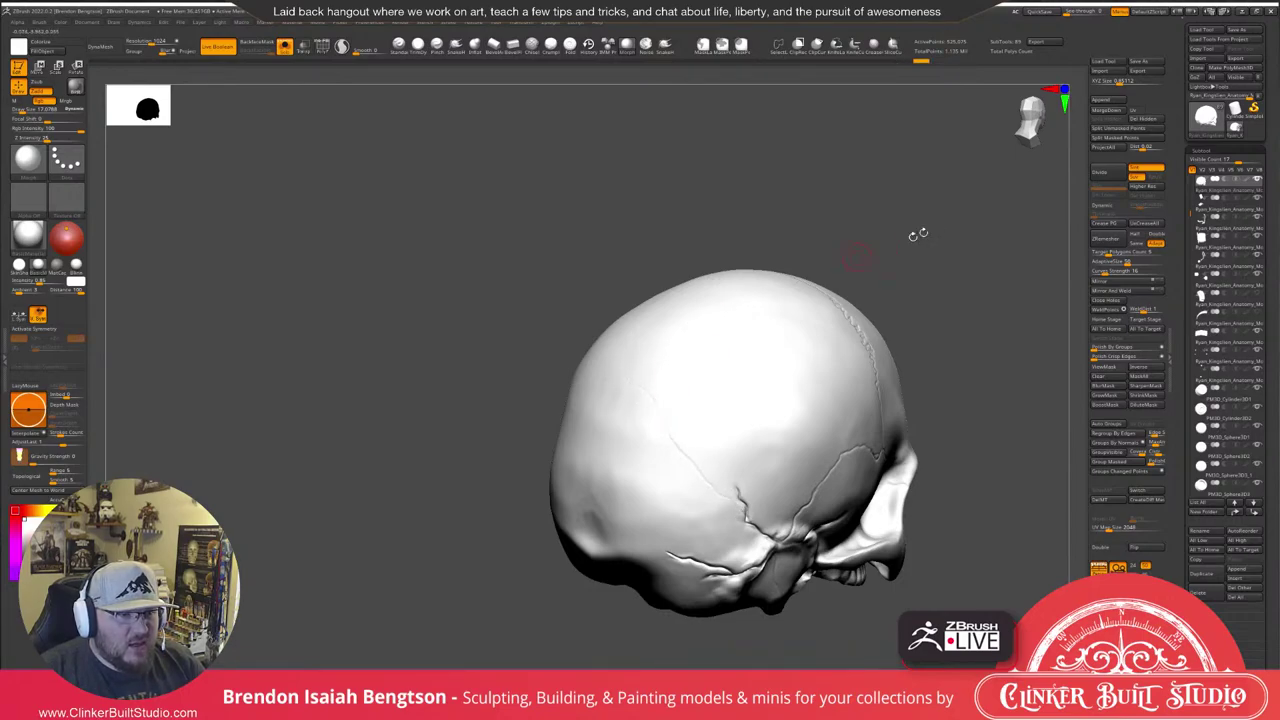
Return to the carving brush and draw a new thin suture line down the right back of the skull to the crack behind the ear.
left_click_drag(914, 234, 900, 171)
key("space")
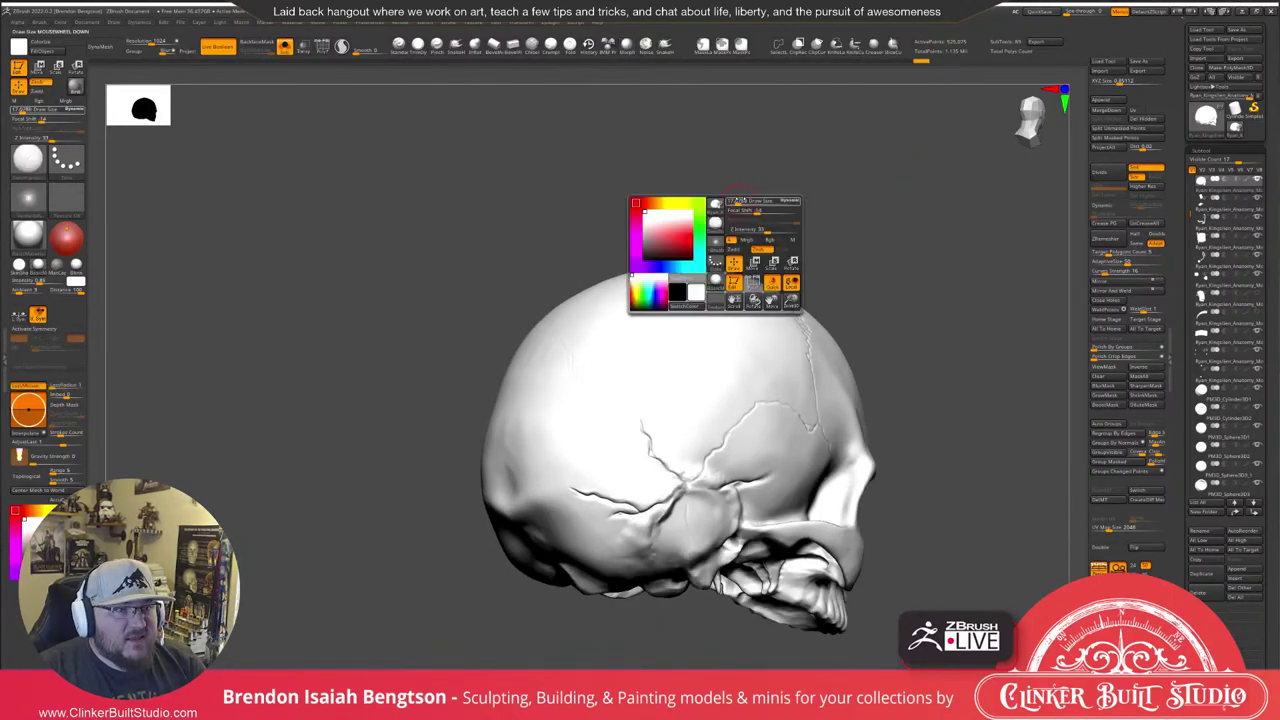
left_click_drag(757, 166, 889, 180)
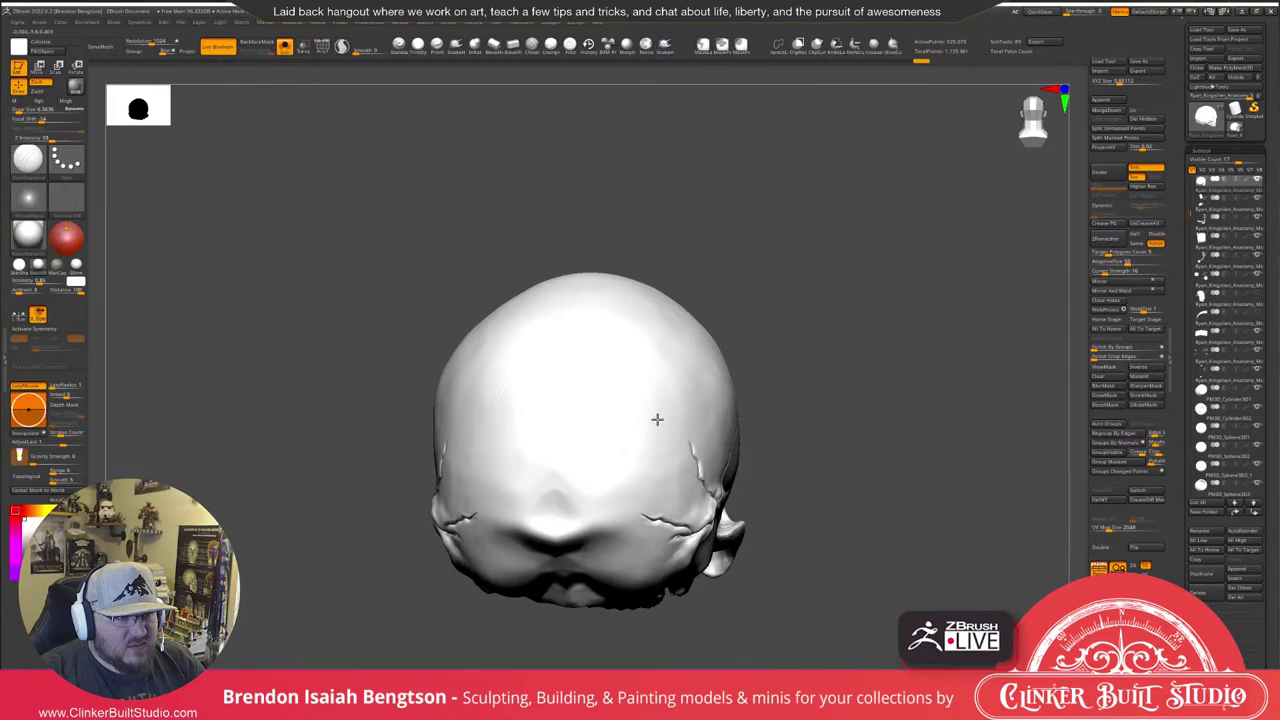
left_click_drag(657, 419, 788, 243)
key("space")
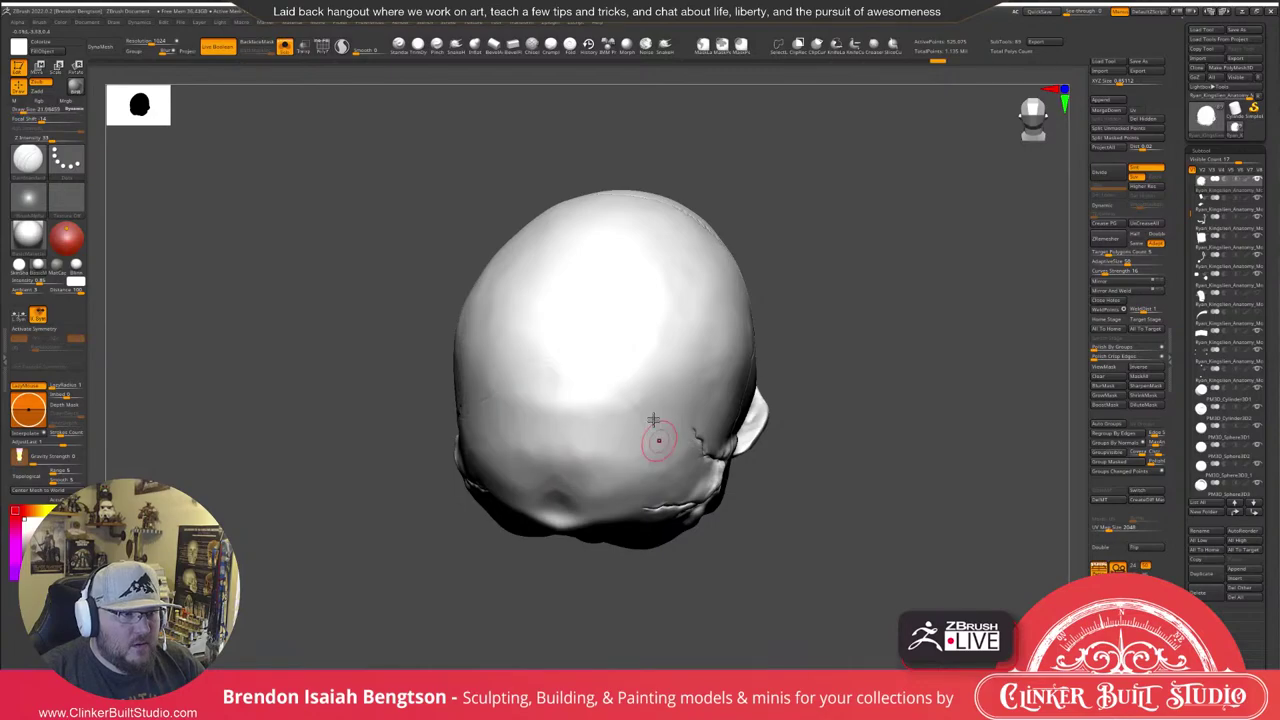
left_click_drag(653, 420, 814, 234)
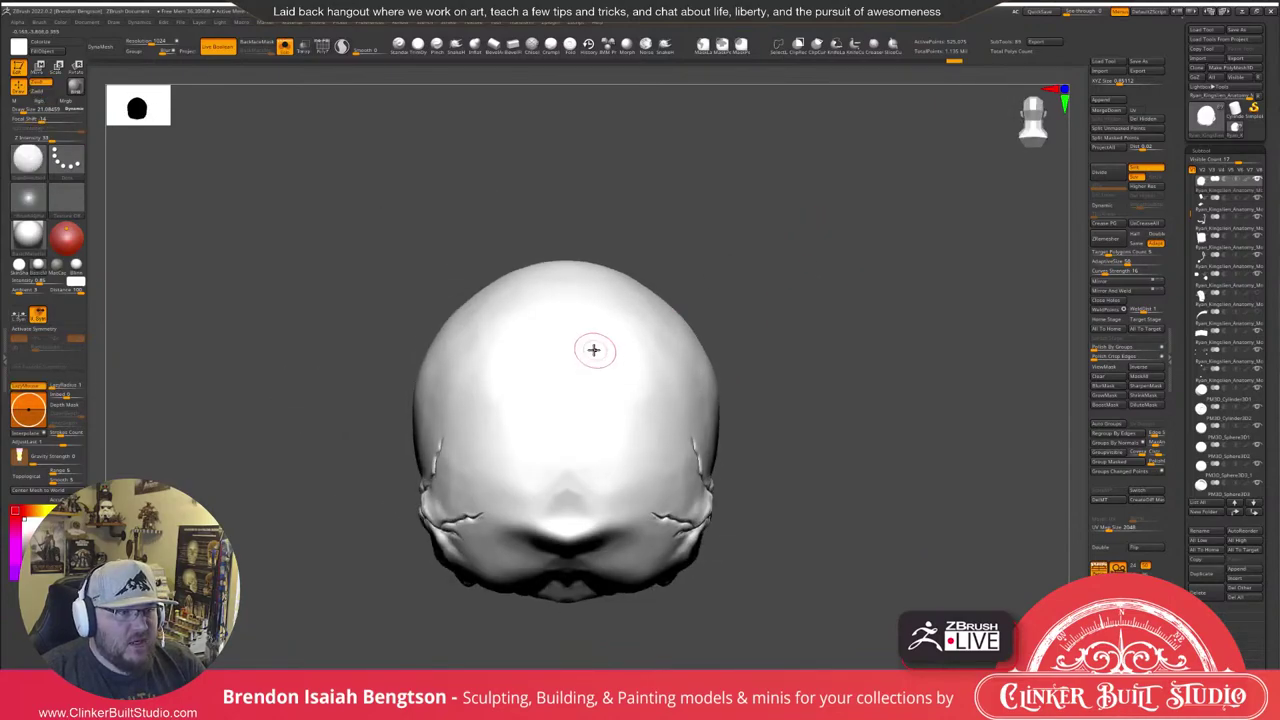
left_click_drag(1055, 330, 792, 348)
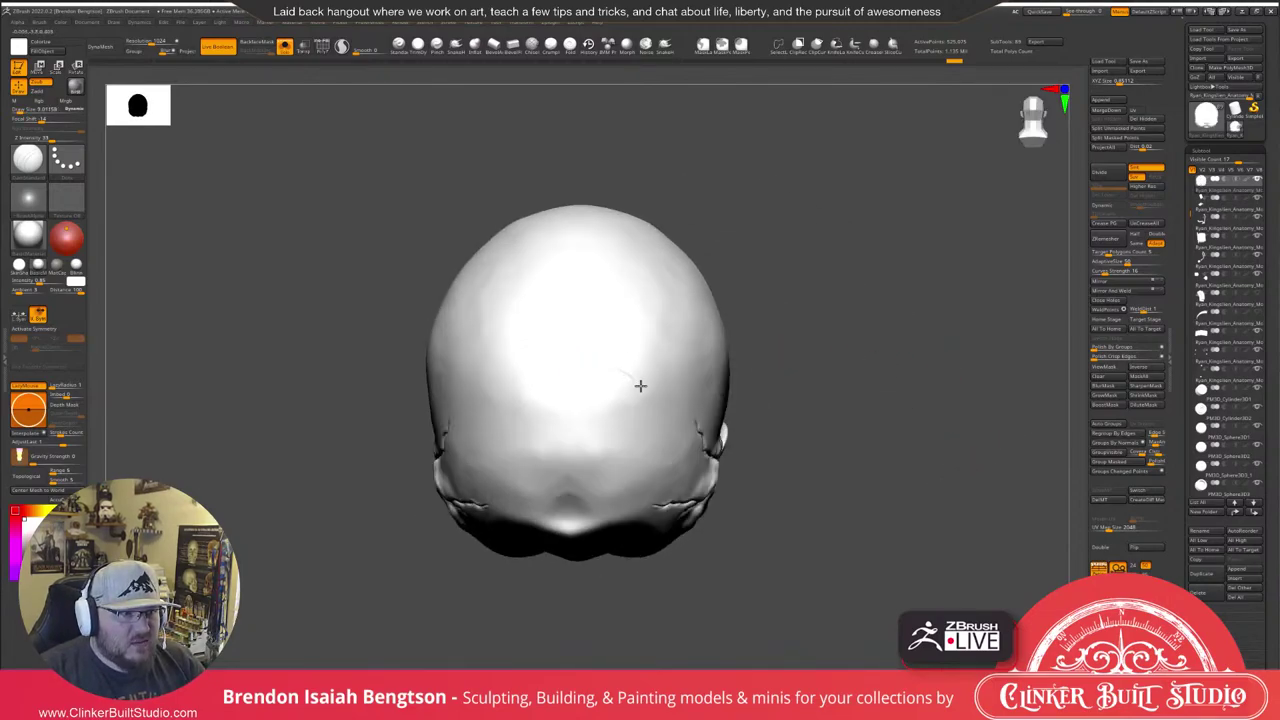
mouse_move(640, 385)
left_mouse_down()
mouse_move(677, 428)
mouse_move(690, 471)
left_mouse_up()
left_click_drag(863, 497, 958, 315)
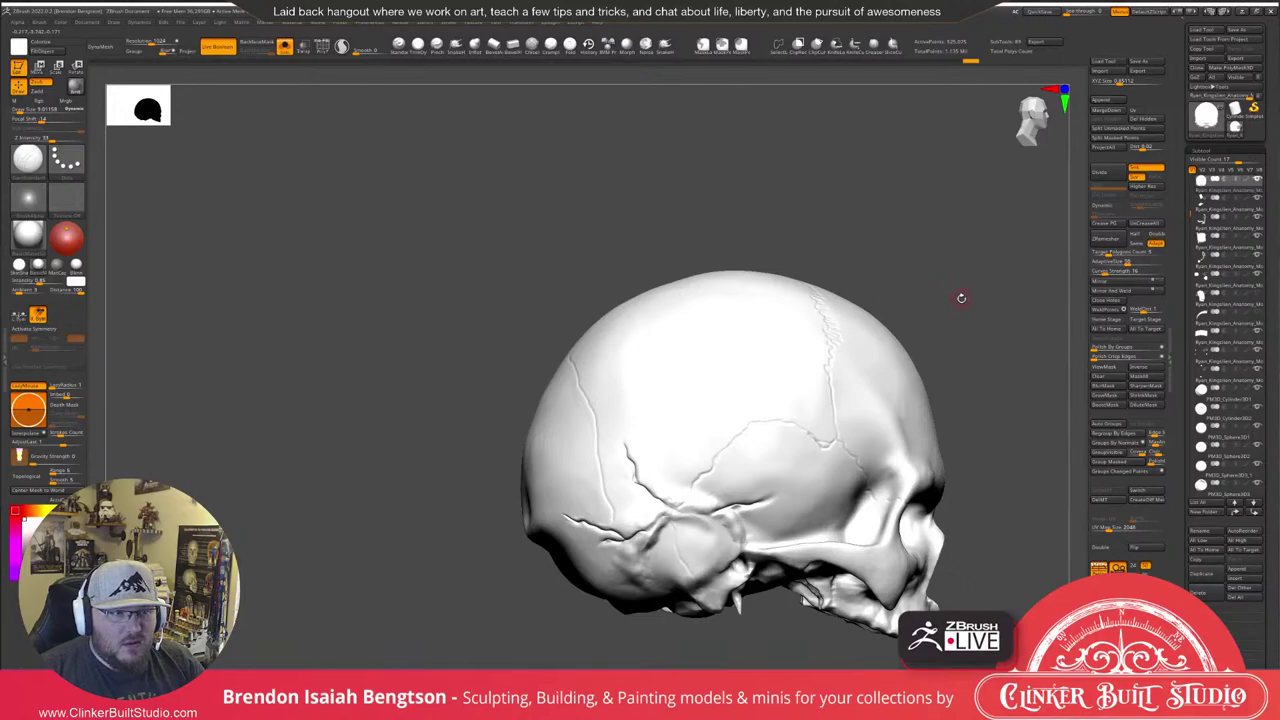
View skull 02.JPG, and lower the HDR/SDR brightness balance to near minimum in the Windows HD Color settings.
left_click_drag(1279, 112, 1071, 70)
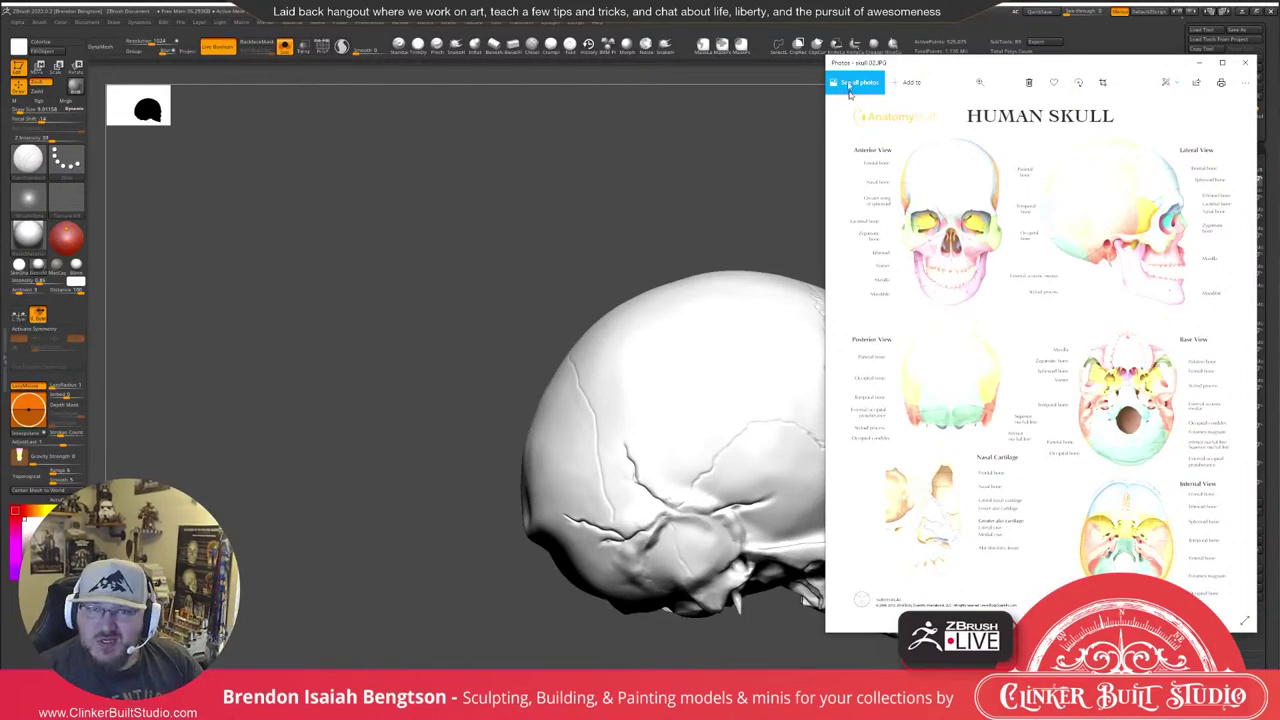
left_click_drag(962, 70, 1279, 70)
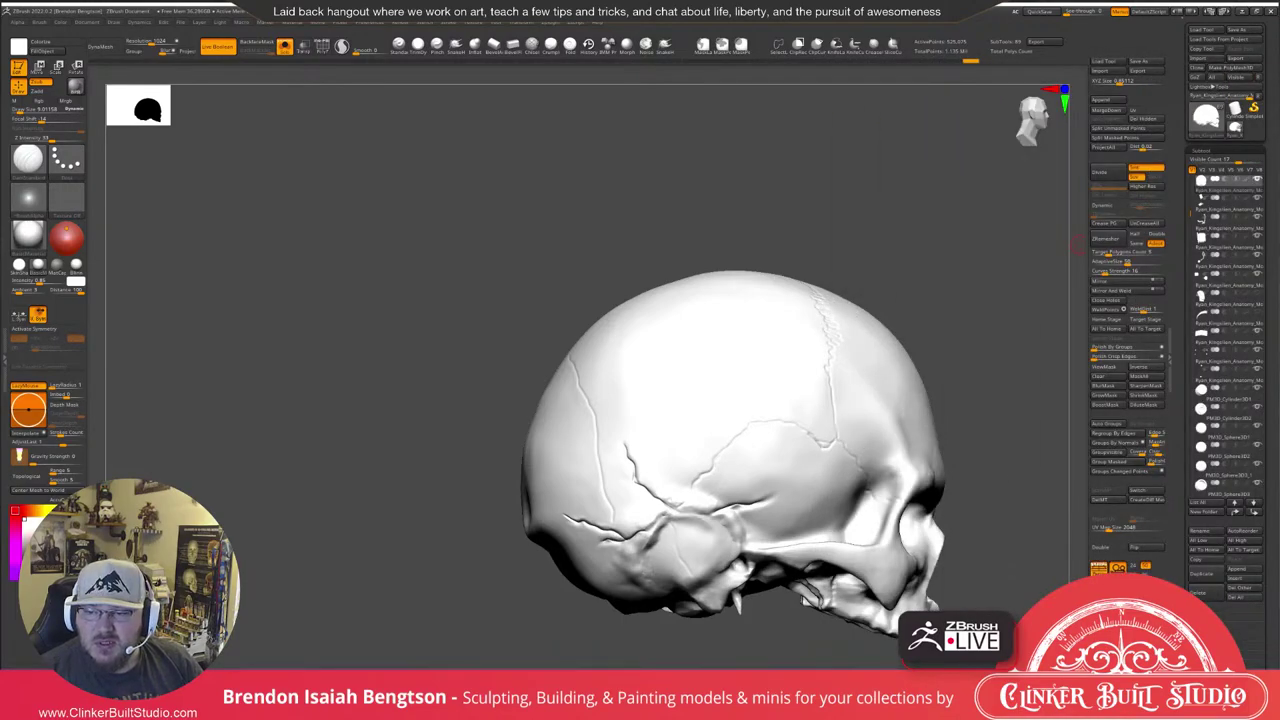
key("alt+Tab")
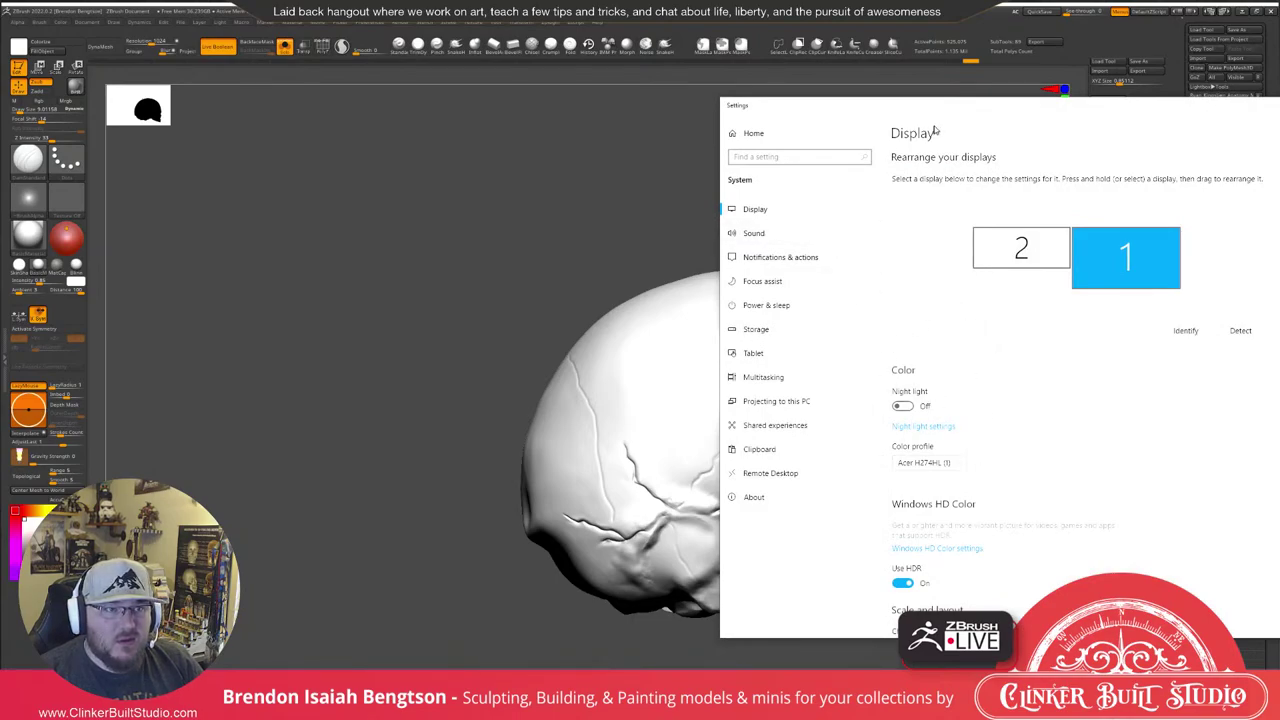
left_click_drag(952, 112, 1073, 94)
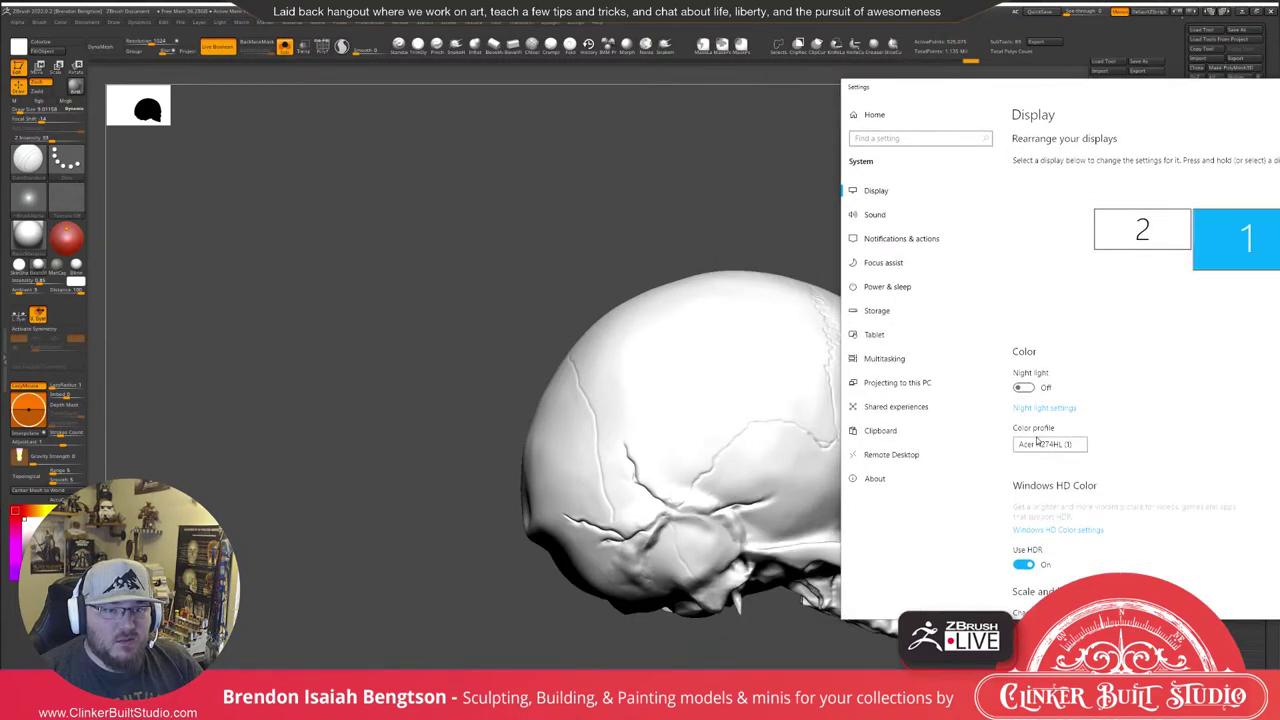
left_click(1160, 215)
scroll(1100, 420, "down", 3)
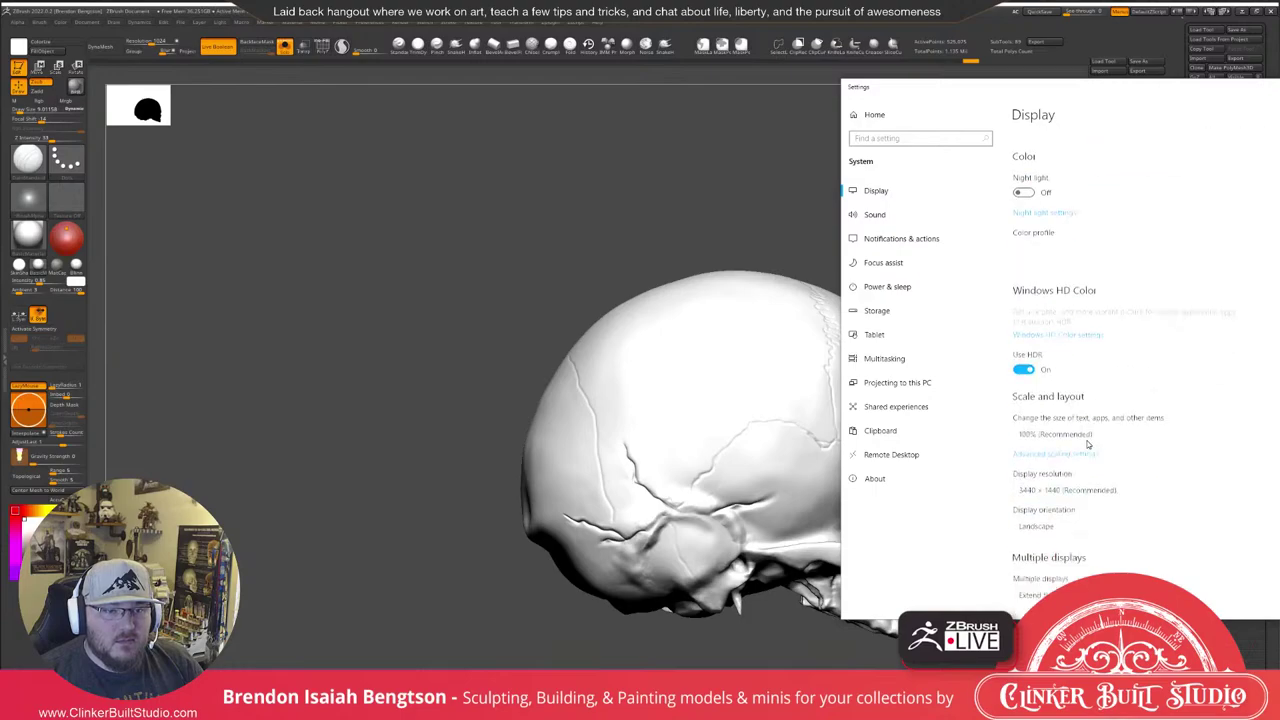
scroll(1083, 429, "up", 3)
left_click(1083, 531)
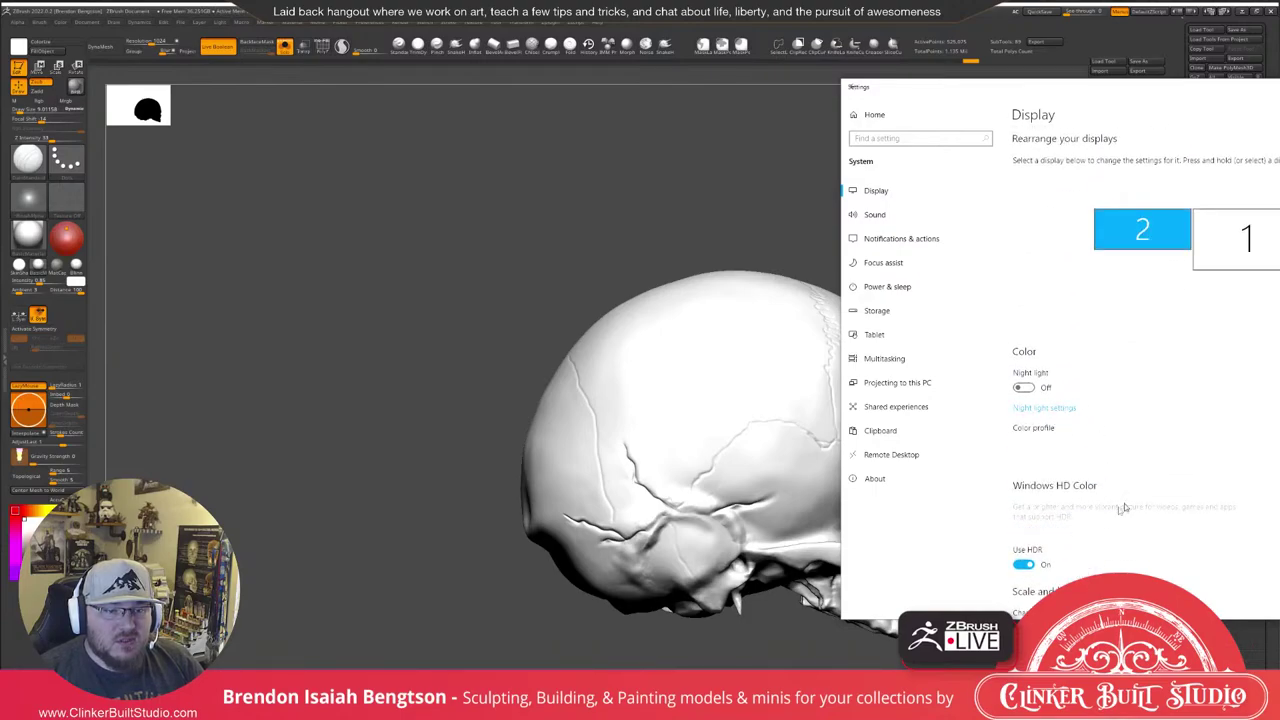
scroll(900, 430, "down", 3)
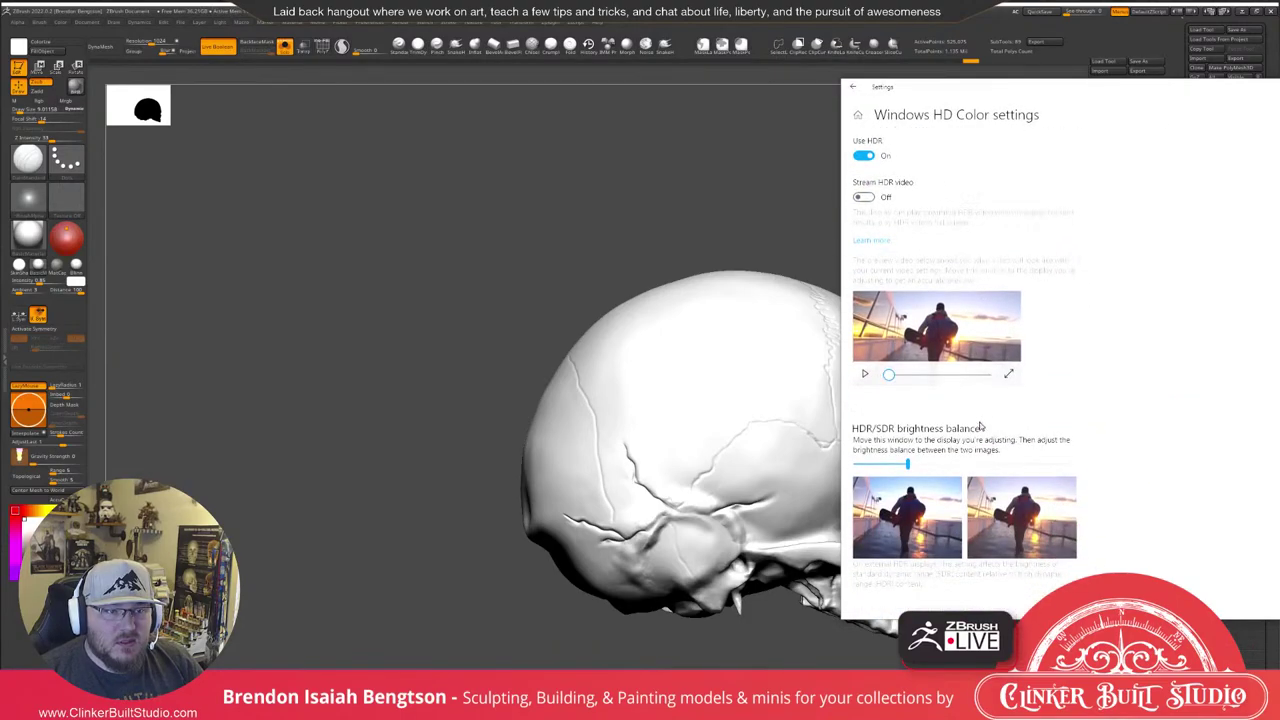
left_click_drag(903, 467, 860, 463)
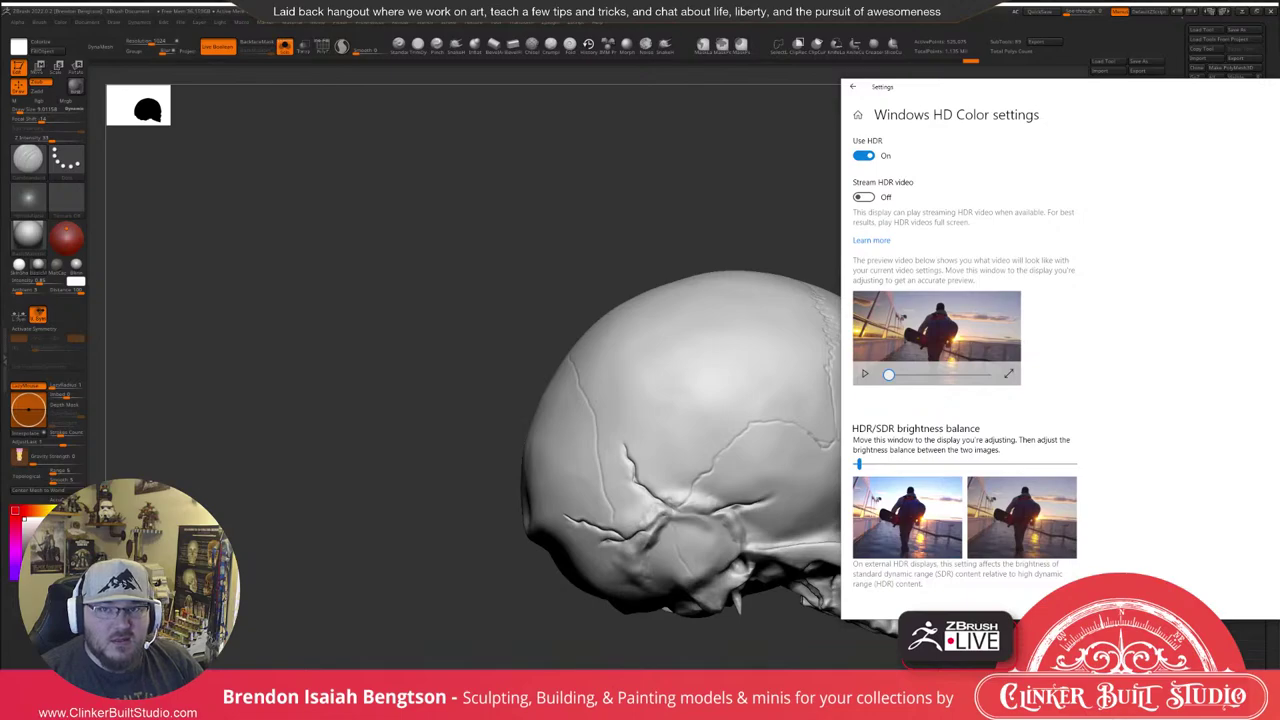
left_click(1270, 87)
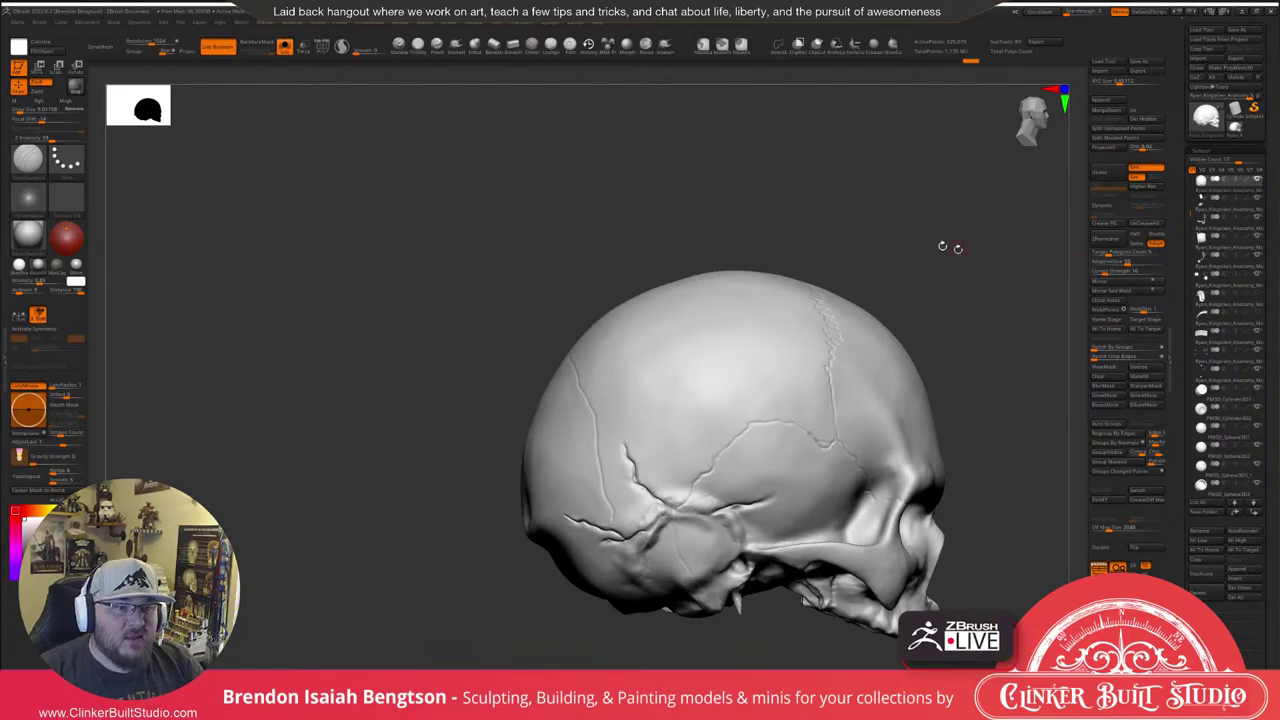
Continue the rear suture line from the midline down the left back of the skull to the crack behind the ear.
left_click_drag(926, 243, 930, 176)
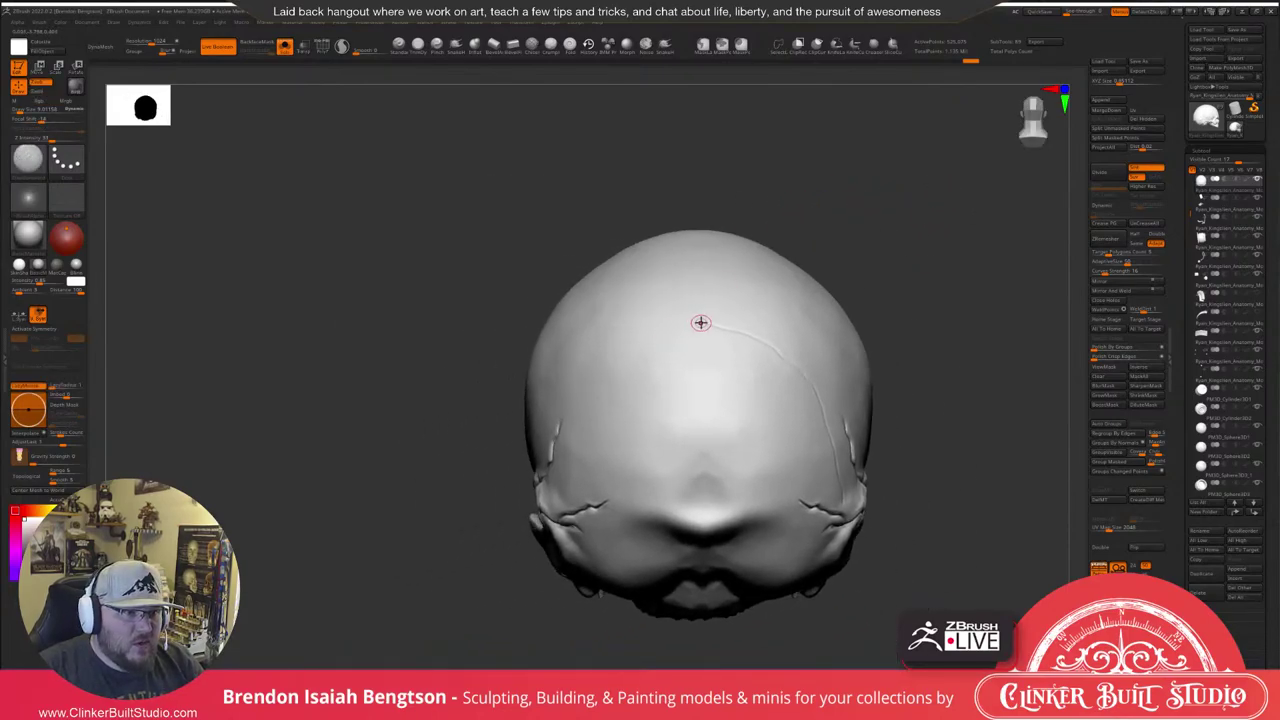
left_click_drag(700, 320, 604, 373)
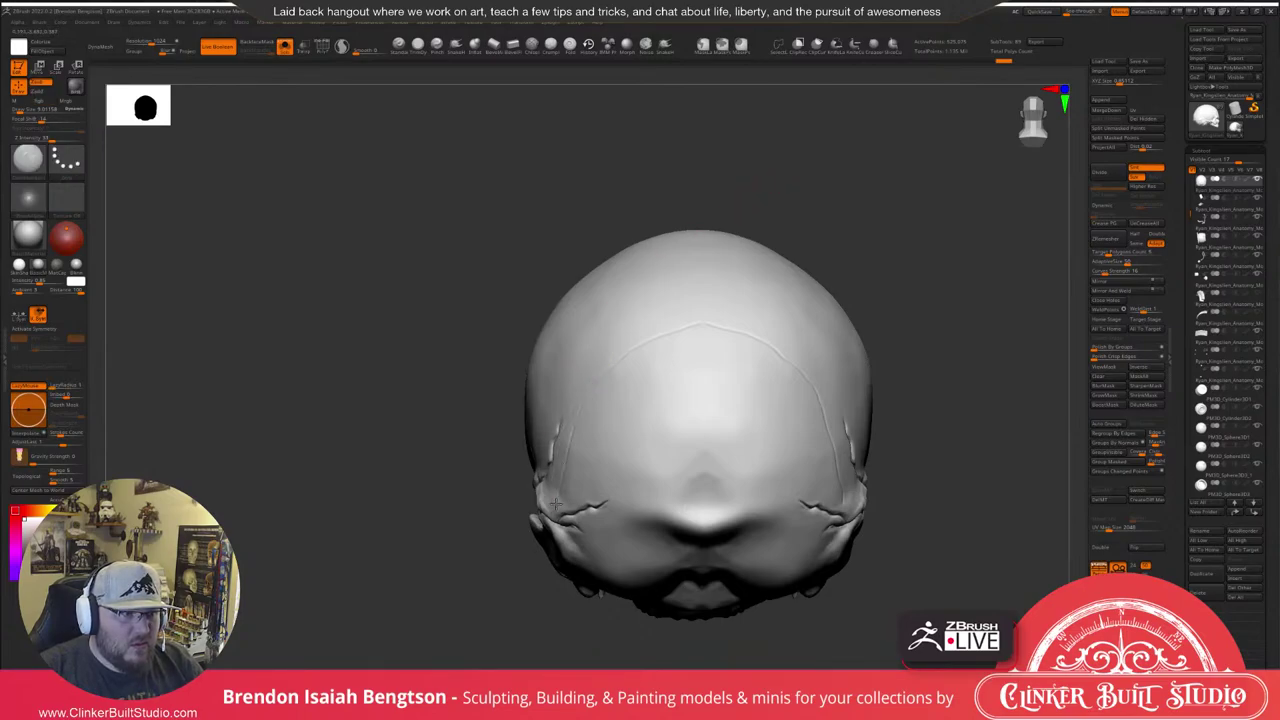
mouse_move(893, 188)
left_mouse_down()
mouse_move(948, 189)
mouse_move(832, 247)
mouse_move(790, 251)
mouse_move(815, 228)
mouse_move(894, 237)
mouse_move(960, 207)
mouse_move(871, 217)
left_mouse_up()
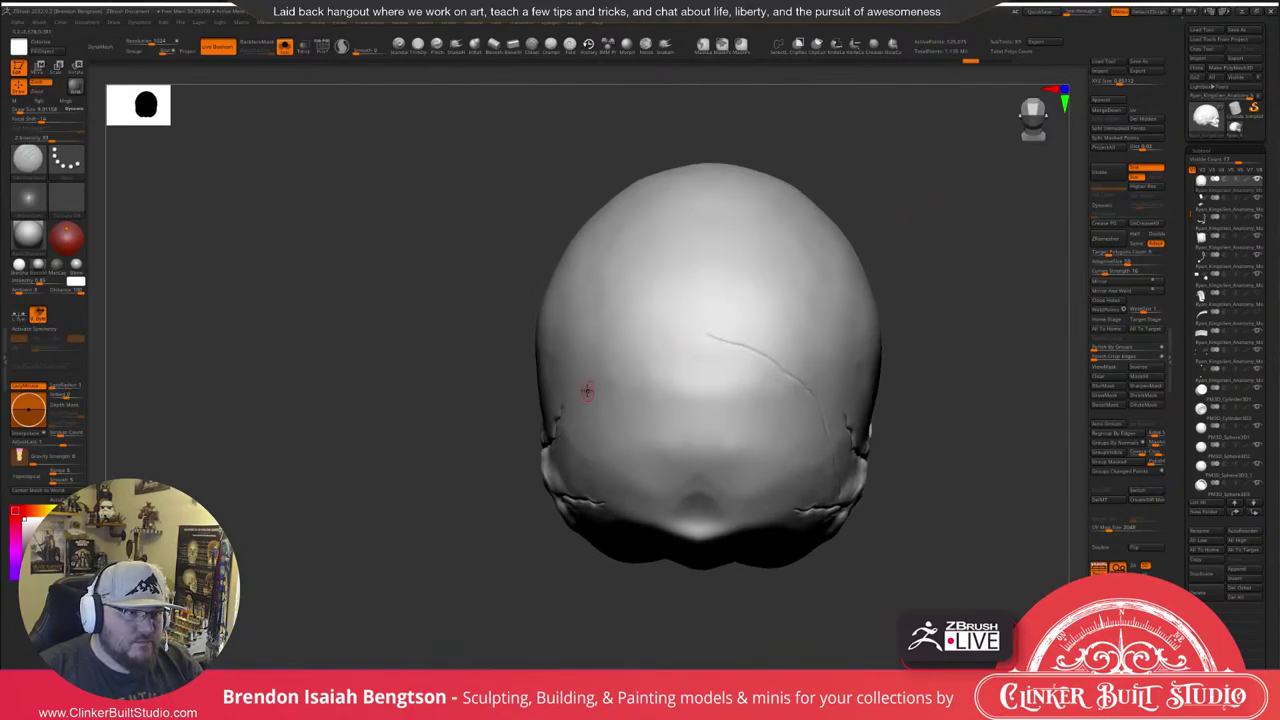
Turn on symmetry and deepen the rear suture from the midline down both sides of the skull.
key("x")
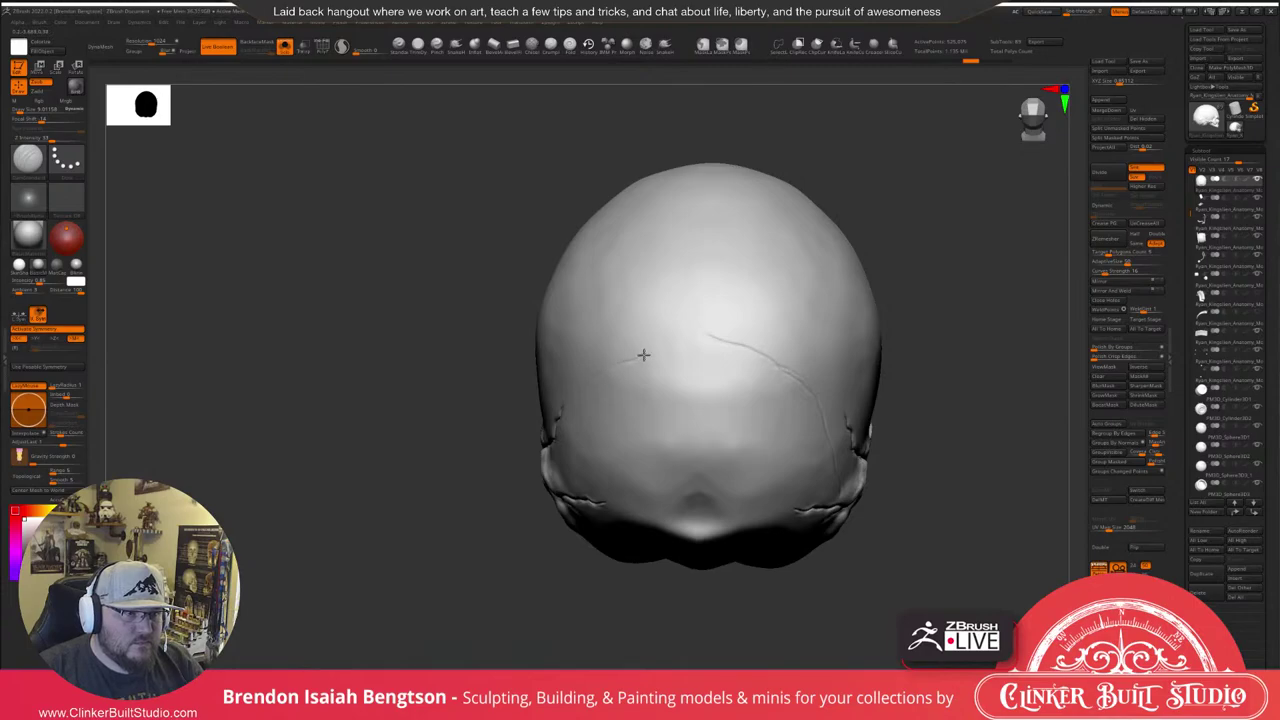
mouse_move(678, 338)
left_mouse_down()
mouse_move(764, 354)
mouse_move(814, 391)
left_mouse_up()
key("ctrl+z")
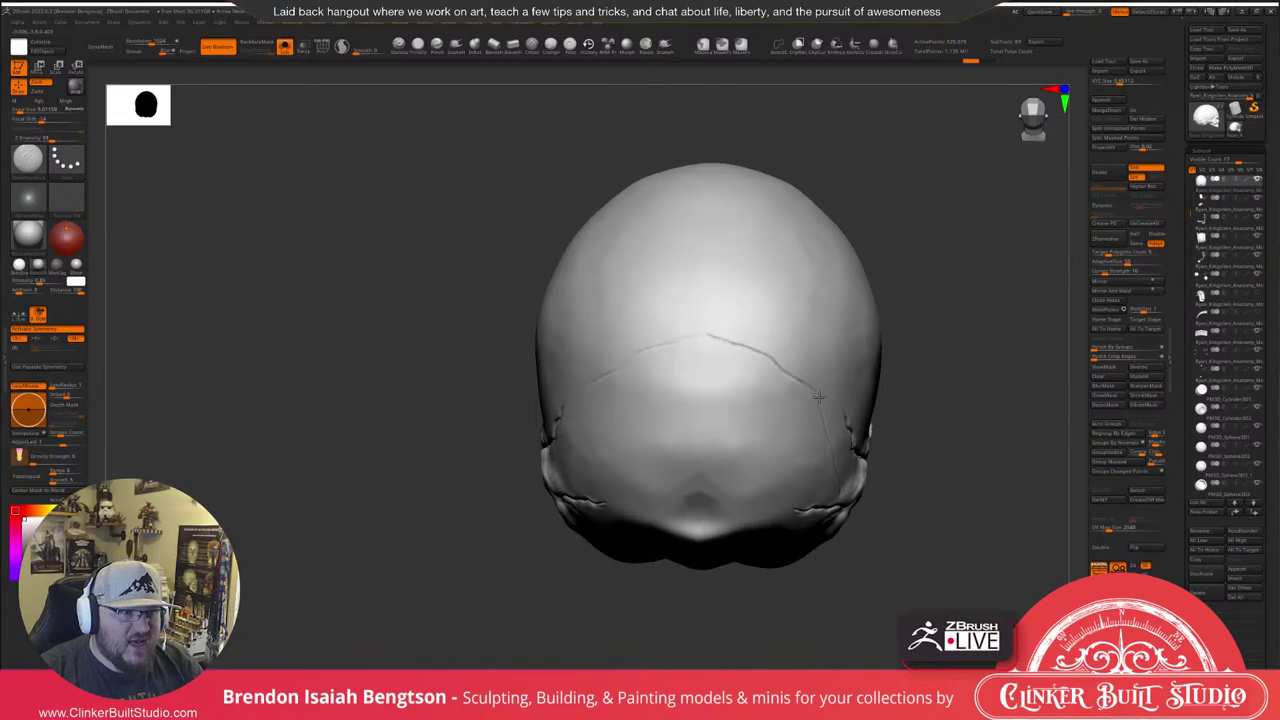
left_click_drag(1023, 337, 1024, 275)
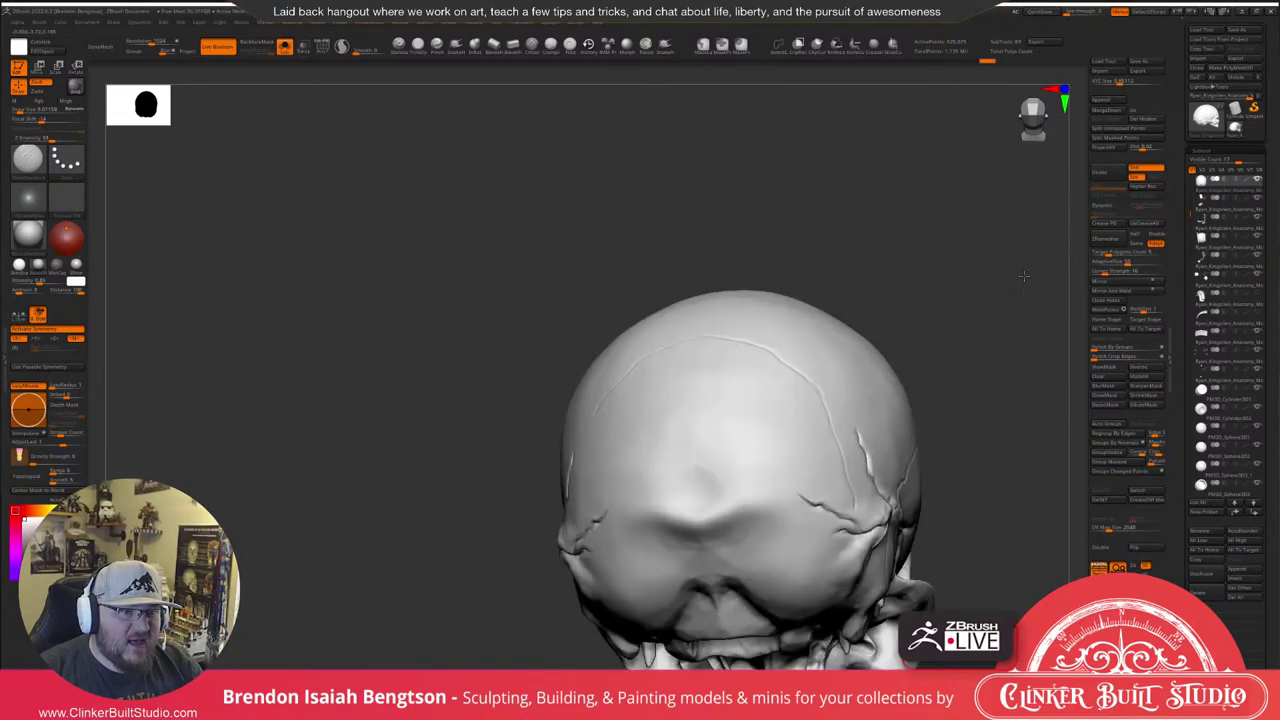
left_click_drag(1024, 276, 860, 380)
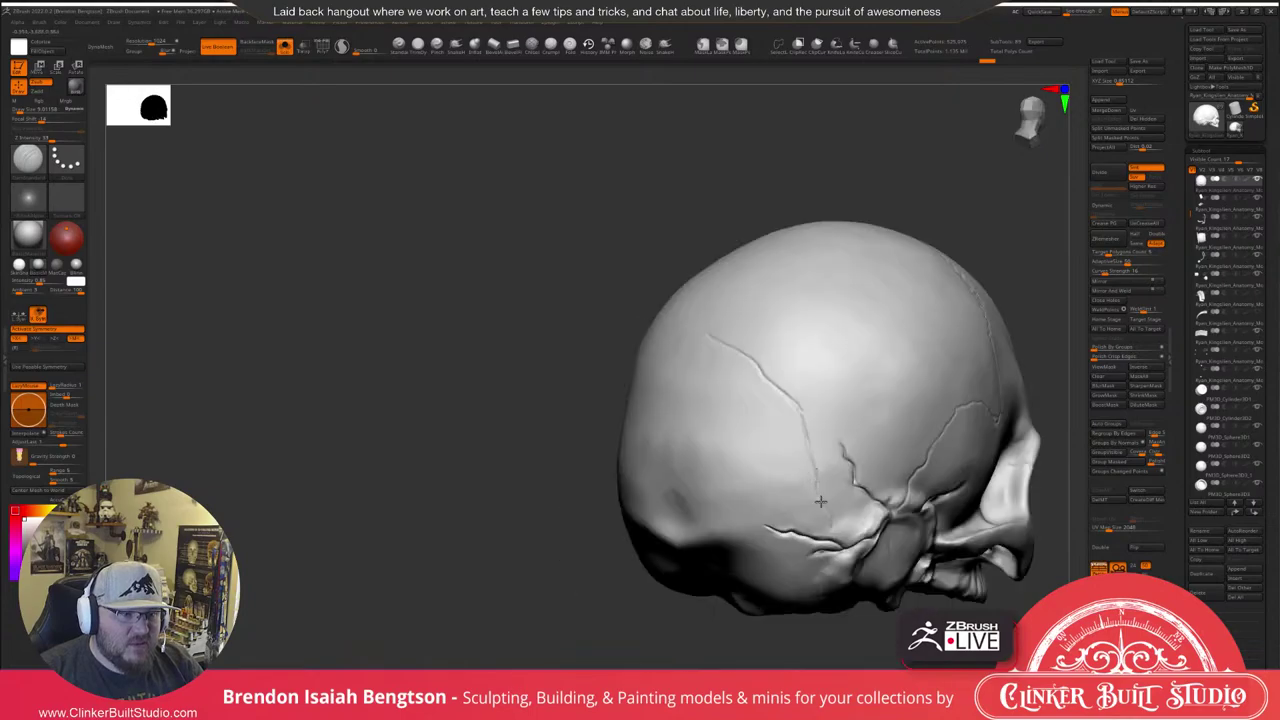
left_click_drag(430, 480, 579, 522)
mouse_move(579, 522)
right_mouse_down()
mouse_move(897, 229)
mouse_move(885, 262)
mouse_move(862, 261)
right_mouse_up()
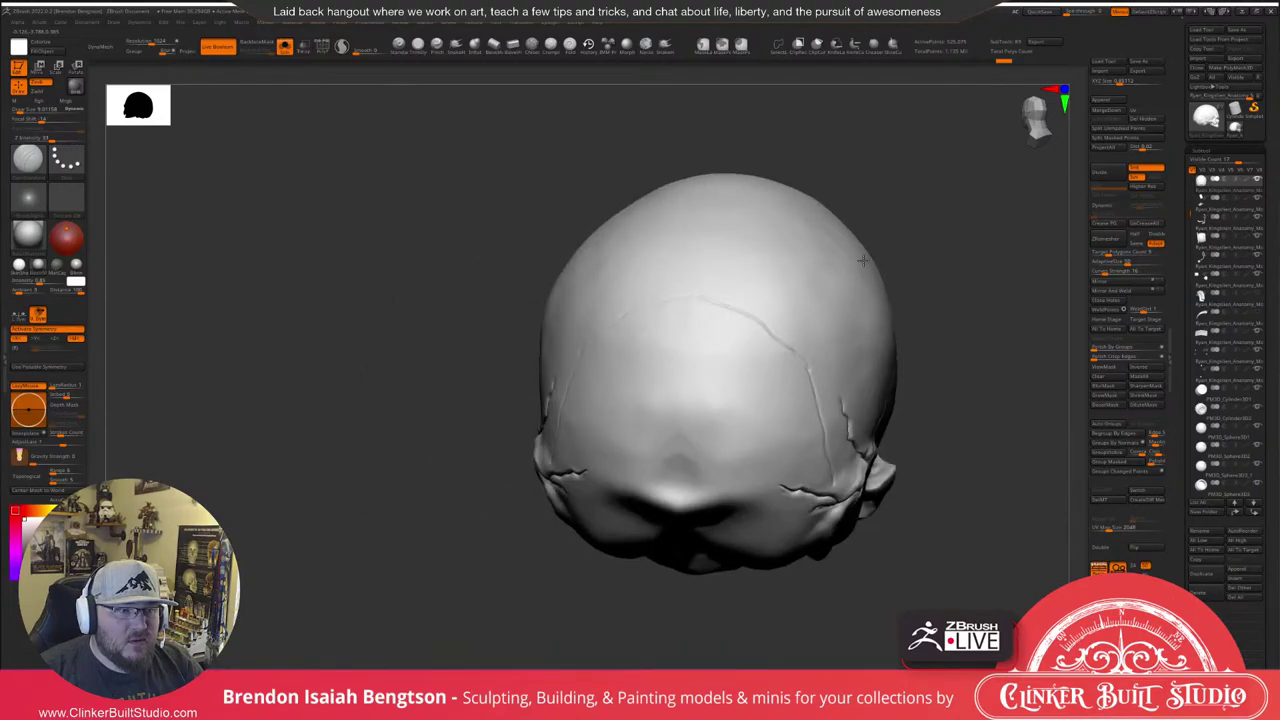
Show the full model to compare the rear suture with the barcode plate, and isolate the skull again.
key("alt+s")
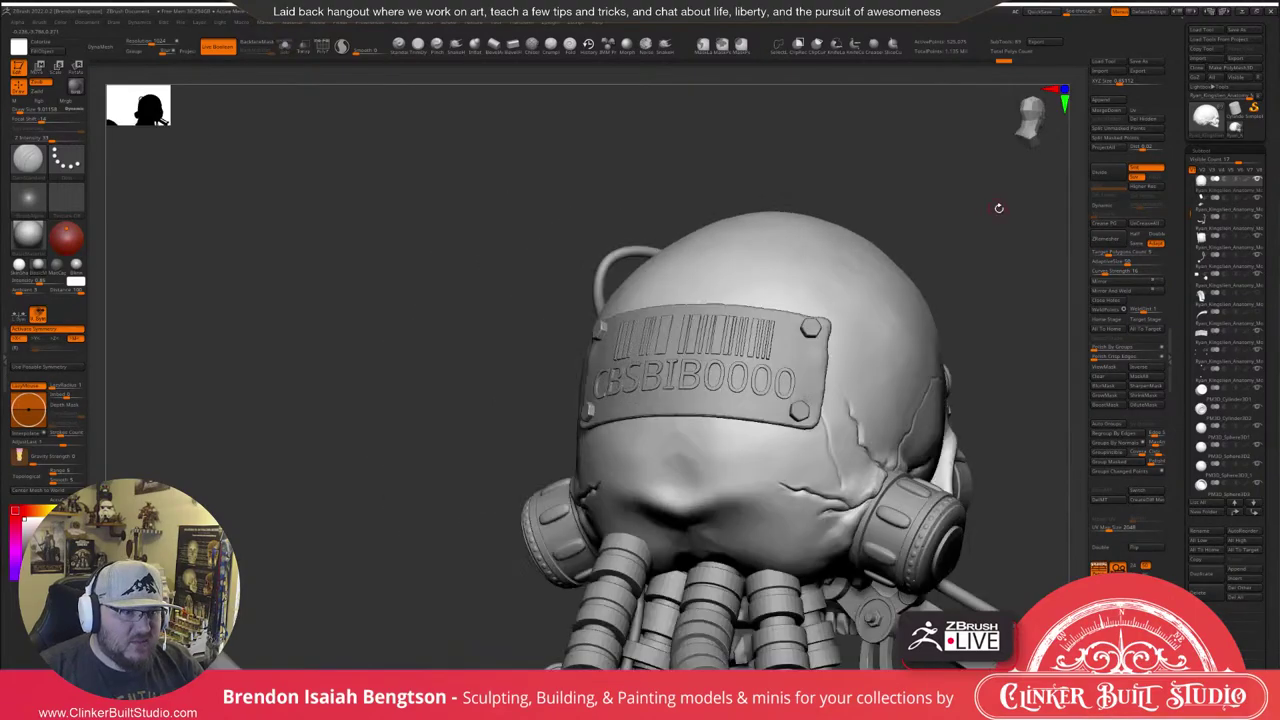
mouse_move(1000, 206)
left_mouse_down("shift")
mouse_move(985, 230)
mouse_move(1005, 225)
left_mouse_up("shift")
right_click_drag(1005, 224, 906, 232)
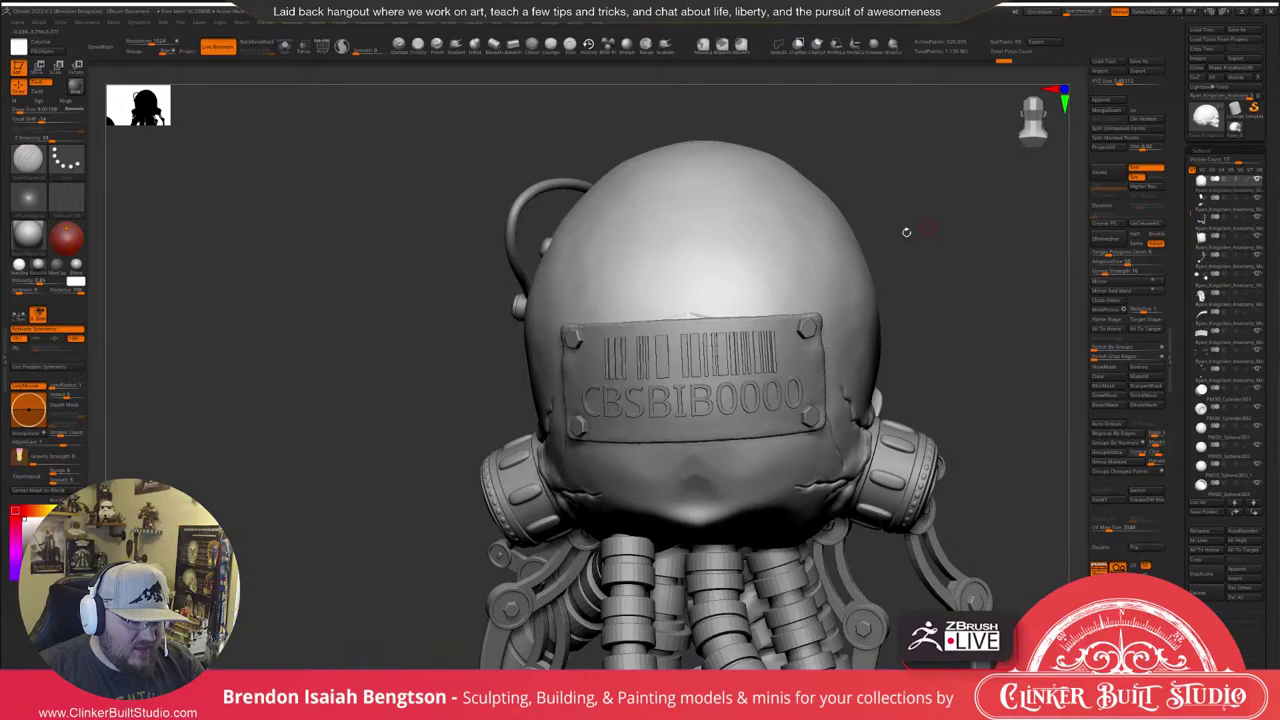
right_click_drag(906, 232, 904, 264)
key("alt+s")
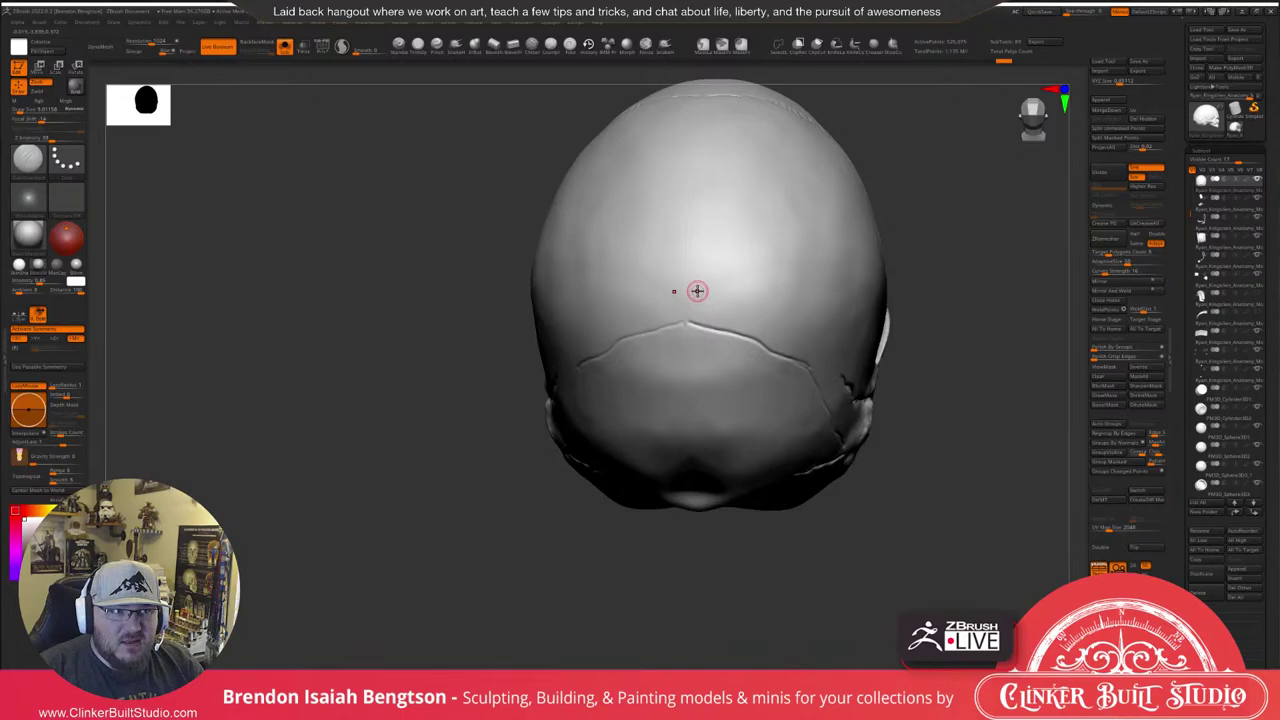
Turn off symmetry and carve an irregular, jagged edge along the right half of the rear suture.
right_click_drag(963, 223, 1037, 206)
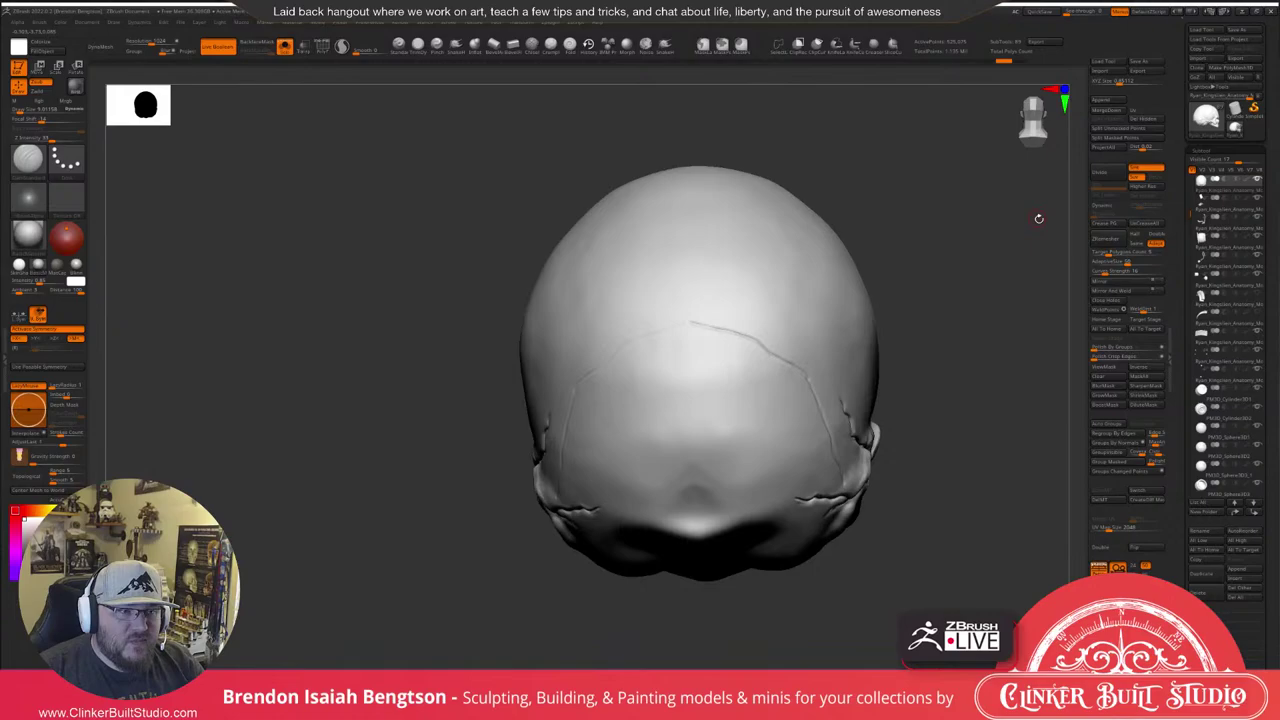
right_click_drag(1039, 218, 748, 354)
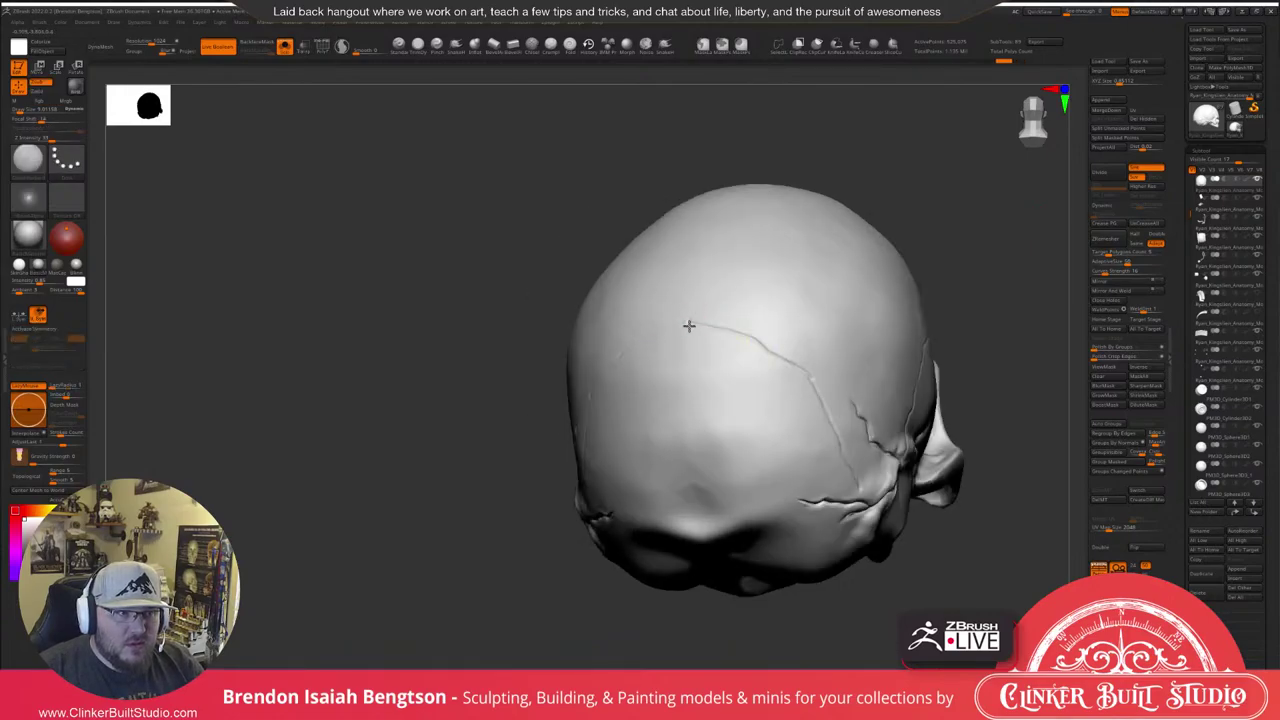
mouse_move(709, 328)
left_mouse_down()
mouse_move(784, 355)
mouse_move(818, 398)
left_mouse_up()
right_click_drag(1034, 216, 1027, 207)
left_click_drag(1028, 208, 1022, 215)
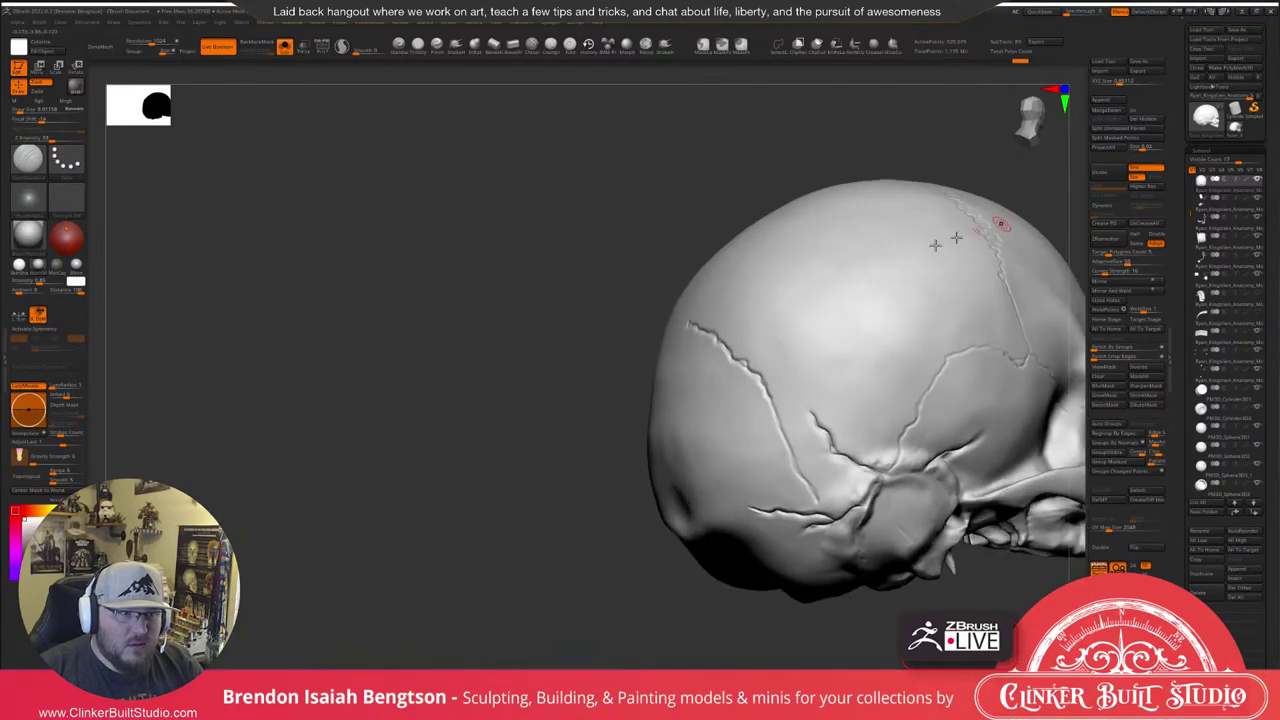
Carve irregular, jagged edges along the lower right and left halves of the rear suture, and show the full model again.
left_click_drag(566, 508, 612, 503)
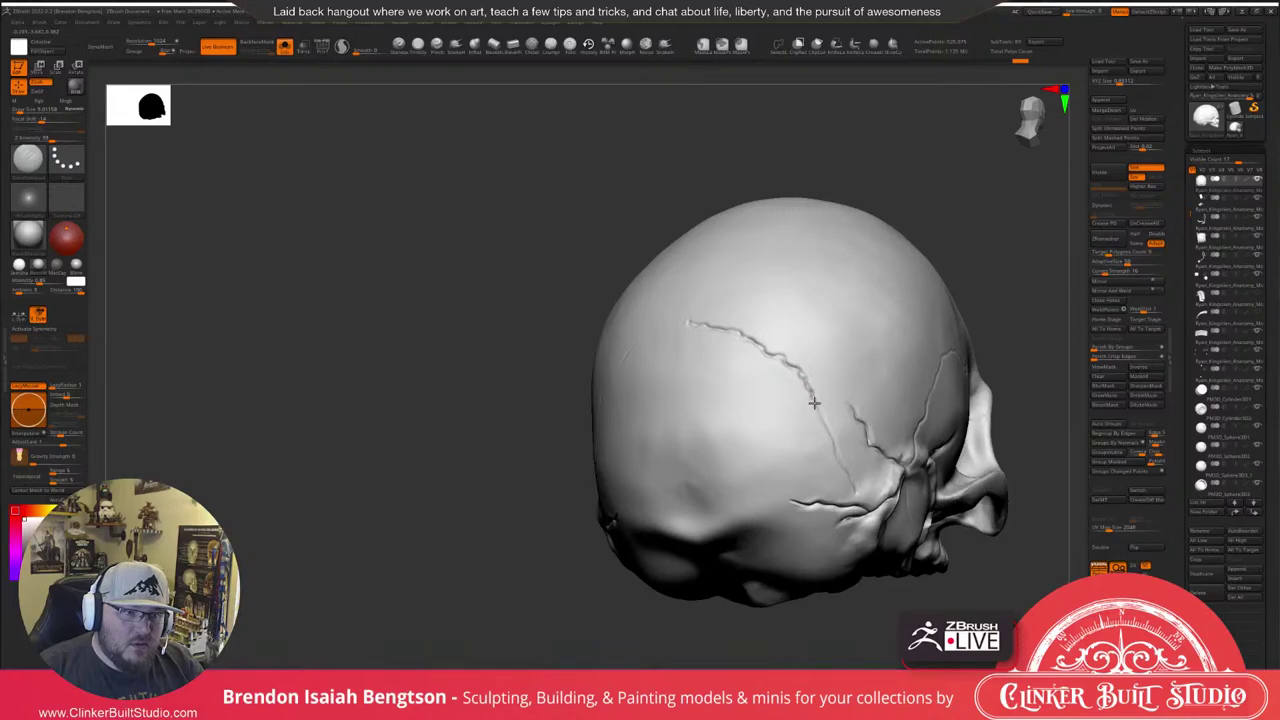
left_click_drag(814, 402, 856, 493)
mouse_move(954, 203)
left_mouse_down()
mouse_move(943, 183)
mouse_move(971, 177)
mouse_move(963, 211)
left_mouse_up()
right_click_drag(963, 210, 700, 337)
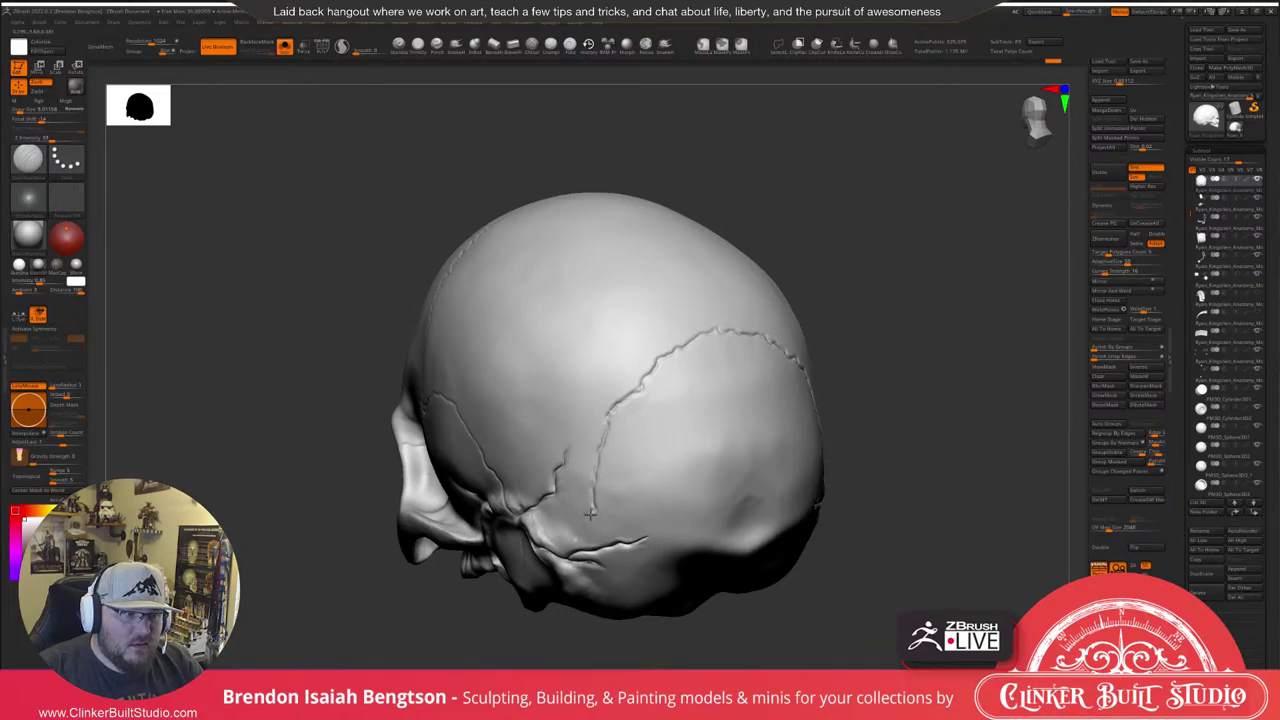
left_click_drag(971, 371, 984, 208, "shift")
left_click_drag(978, 318, 946, 391)
key("alt+s")
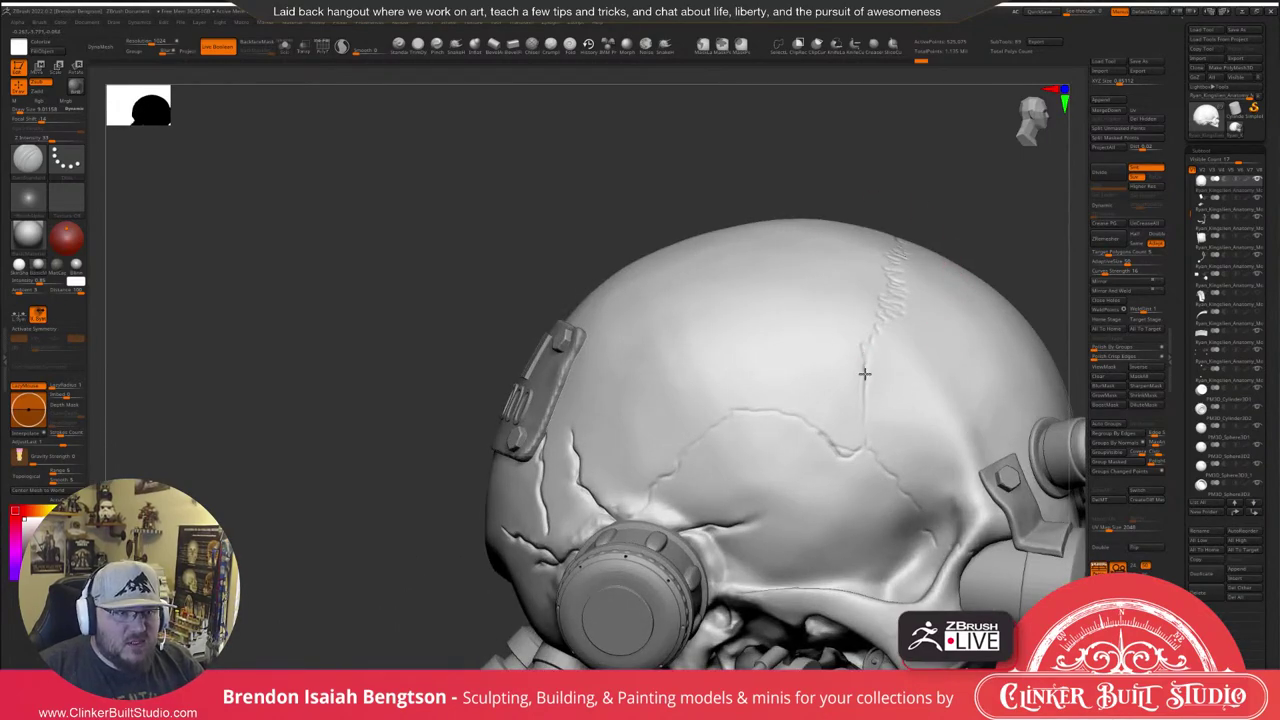
left_click_drag(864, 390, 866, 446)
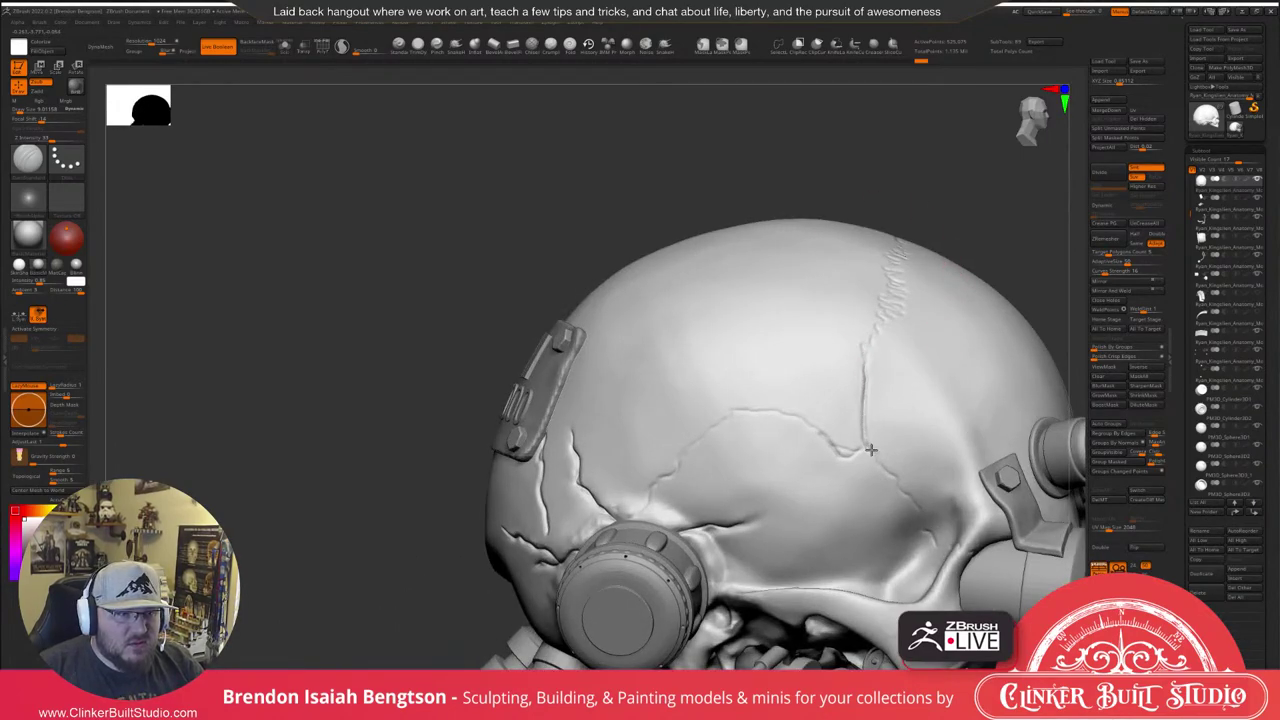
key("ctrl+z")
left_click_drag(865, 367, 864, 390)
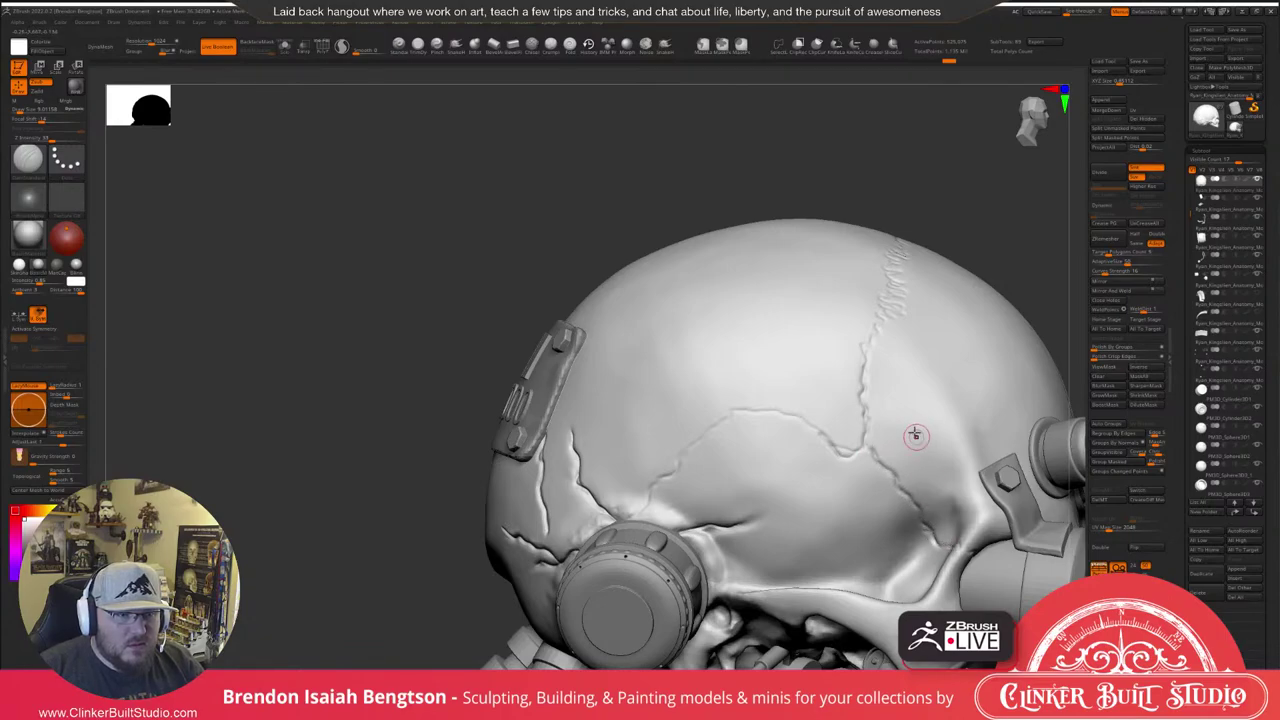
left_click_drag(1003, 197, 894, 363)
left_click_drag(514, 389, 200, 371)
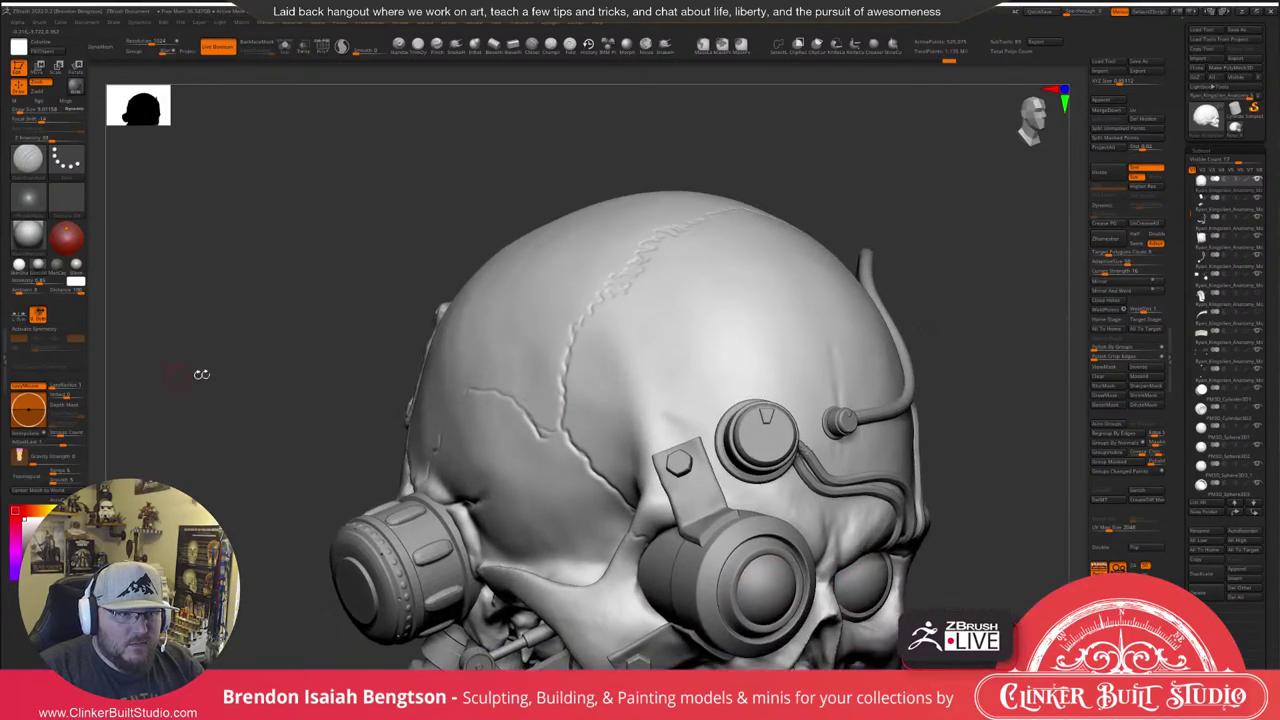
key("ctrl+z")
key("ctrl+z")
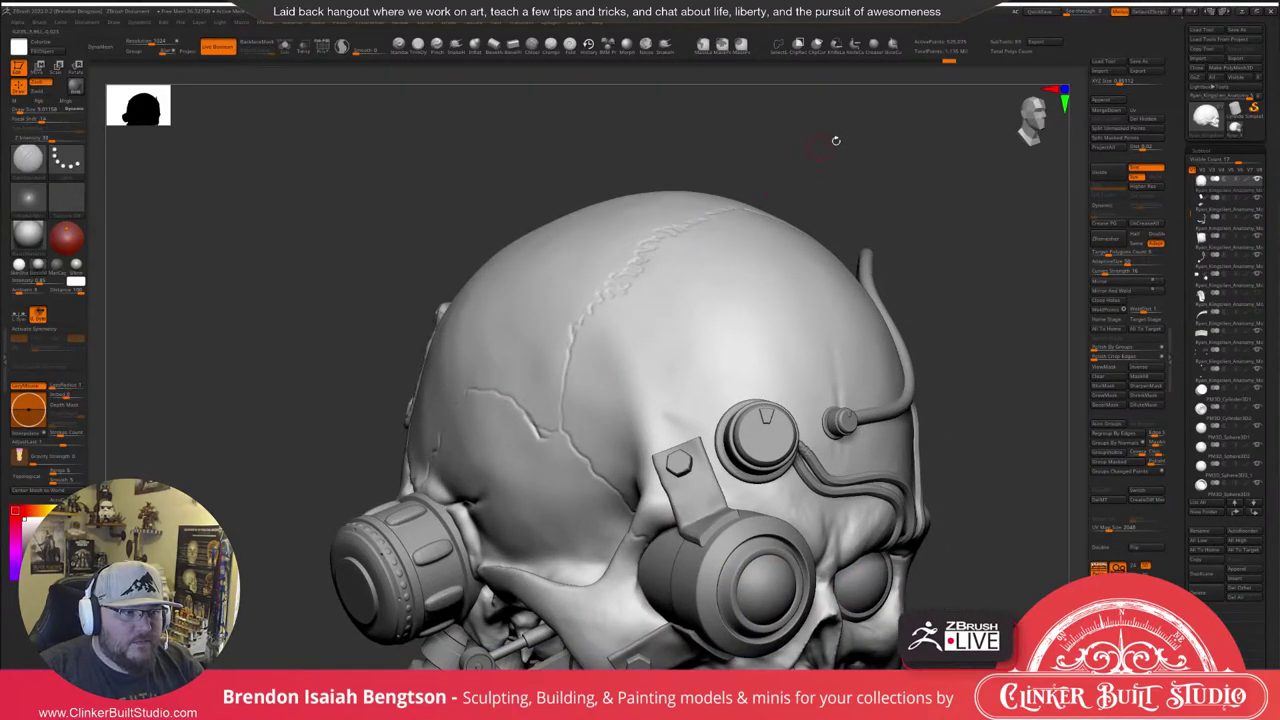
Turn on symmetry and carve jagged irregularities down the side suture, past the branch junction and along the branch toward the eye socket.
left_click_drag(834, 140, 905, 150)
mouse_move(569, 330)
left_mouse_down()
mouse_move(560, 428)
mouse_move(596, 474)
left_mouse_up()
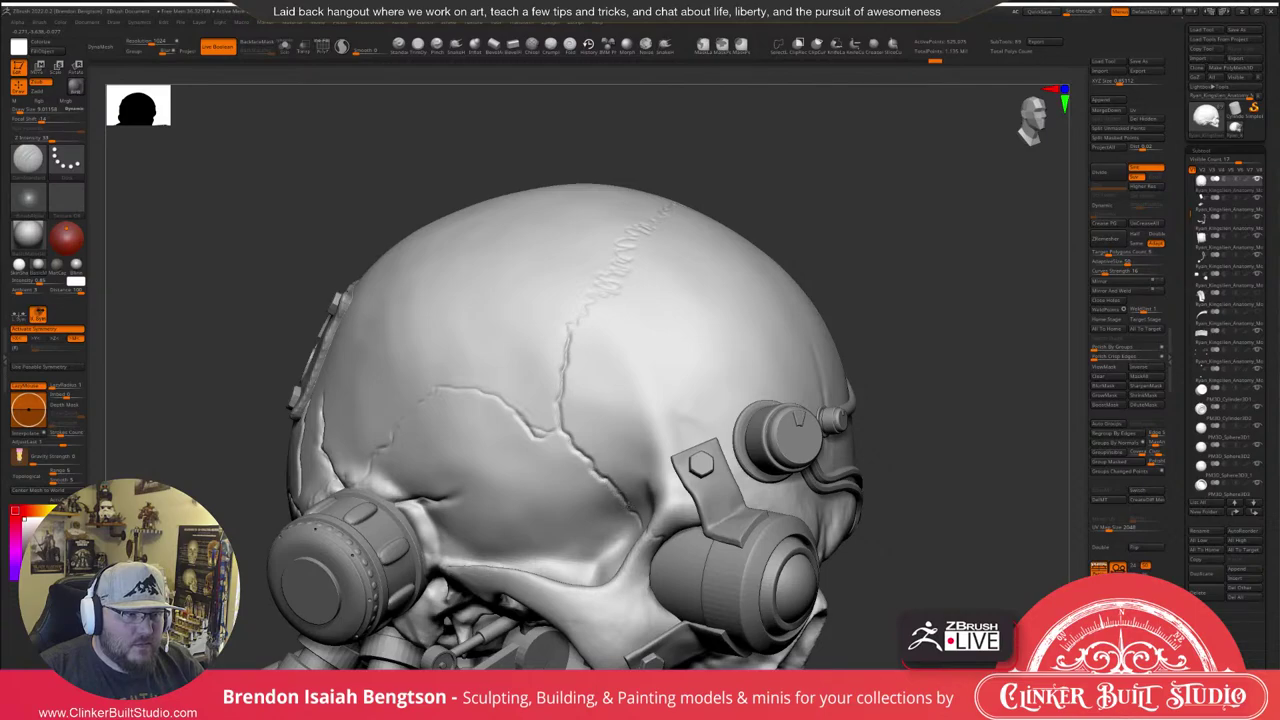
left_click_drag(641, 518, 651, 525)
Smooth the suture junction at the temple and recarve its connecting crack with the Dam Standard brush.
left_click_drag(814, 243, 937, 240)
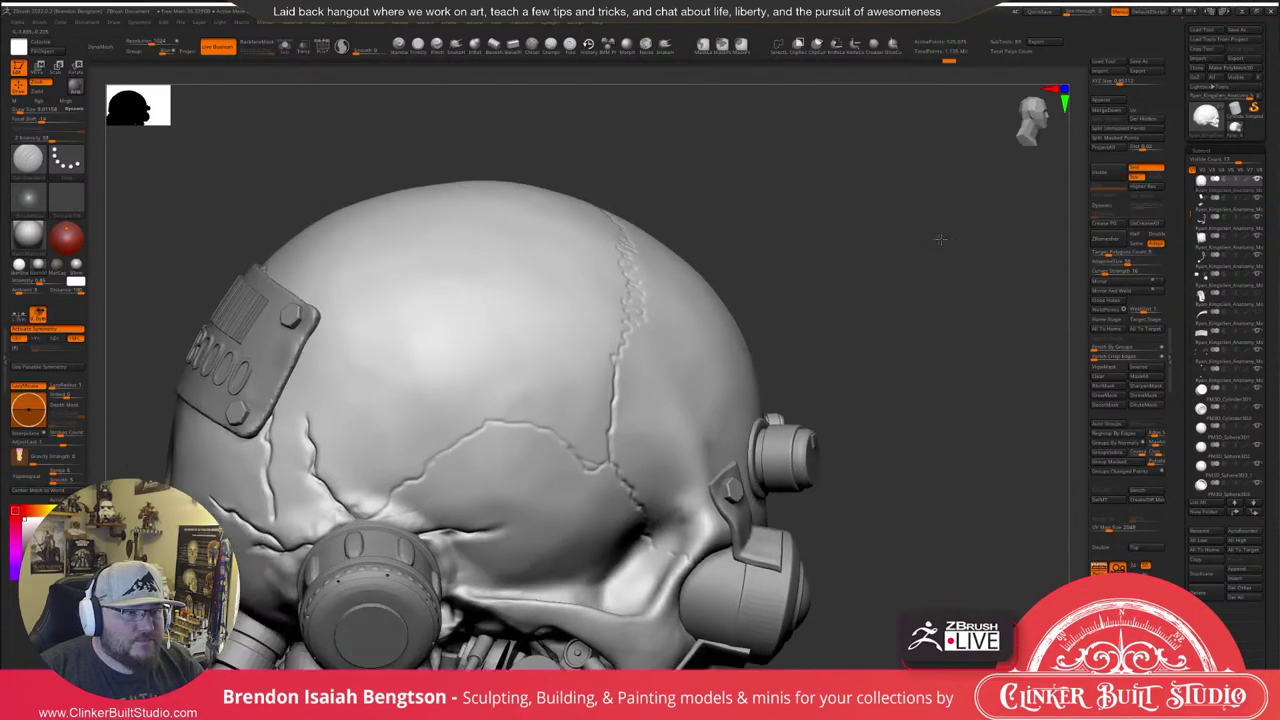
left_click_drag(681, 206, 814, 238, "alt")
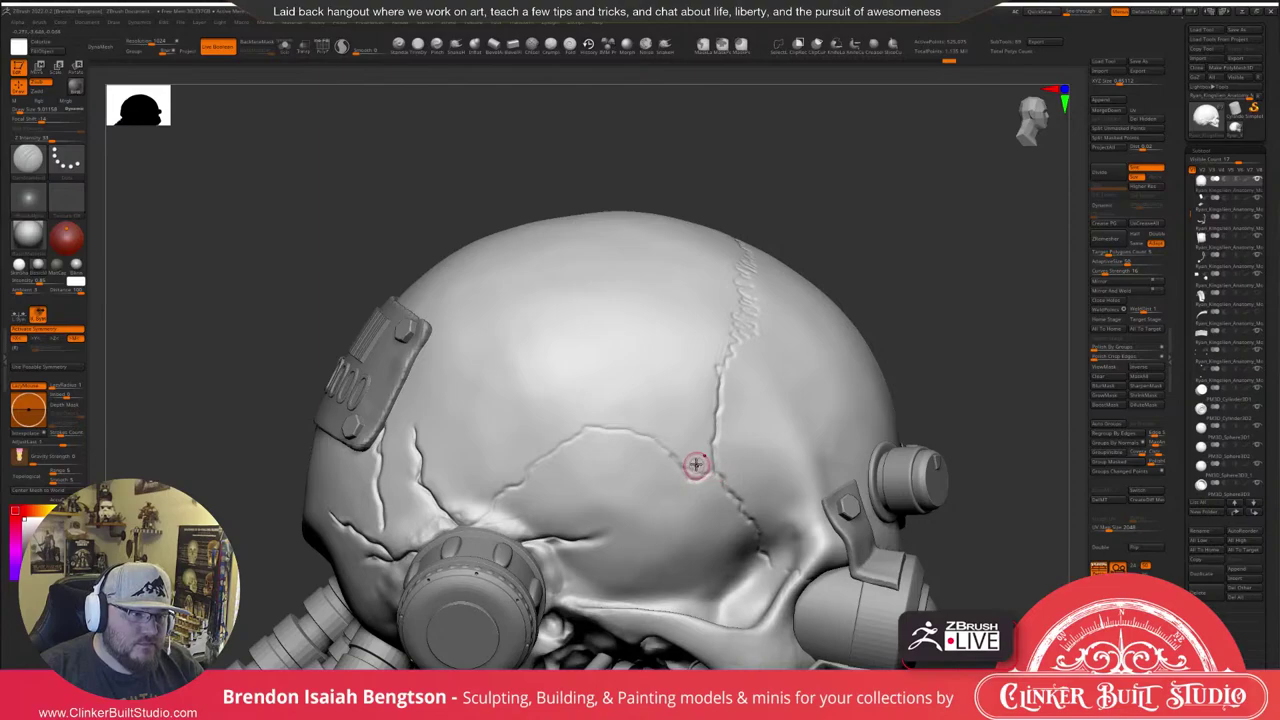
left_click_drag(694, 463, 696, 465, "shift")
key("b")
key("d")
key("s")
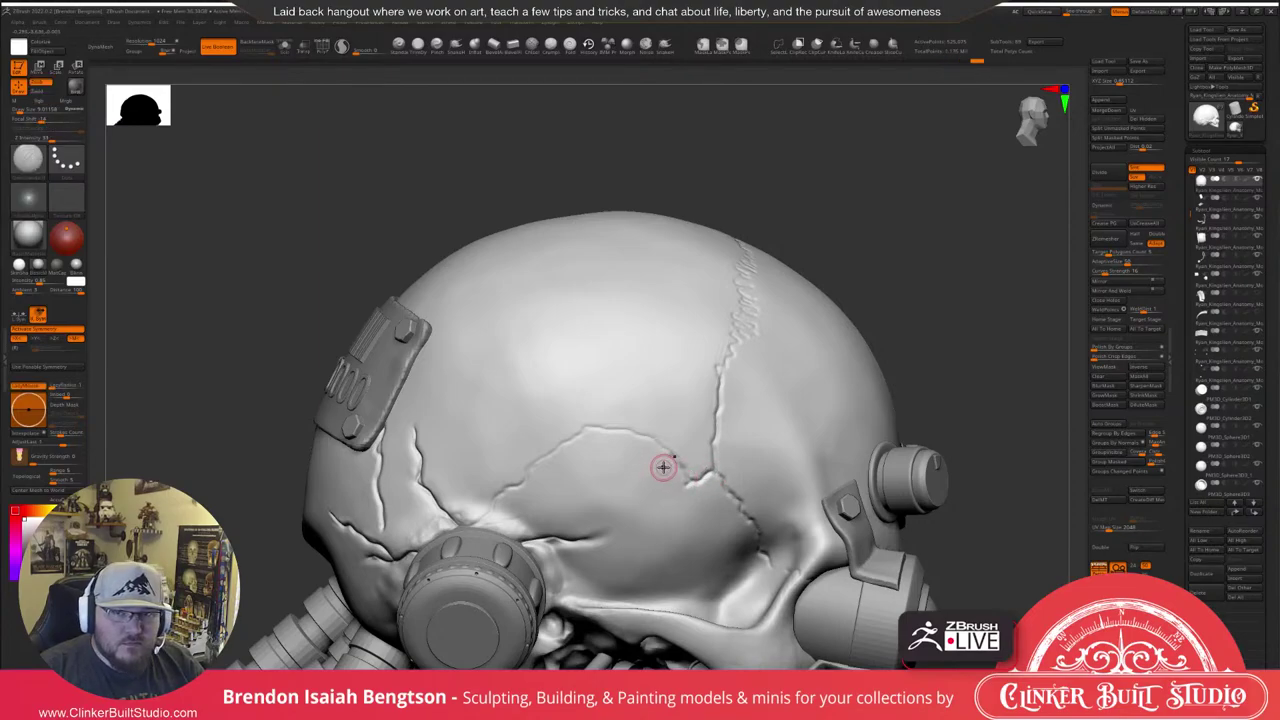
Carve a thin crack from the suture junction down through the temple hollow, and a short crack across the cheekbone arch.
left_click_drag(882, 178, 840, 99, "alt")
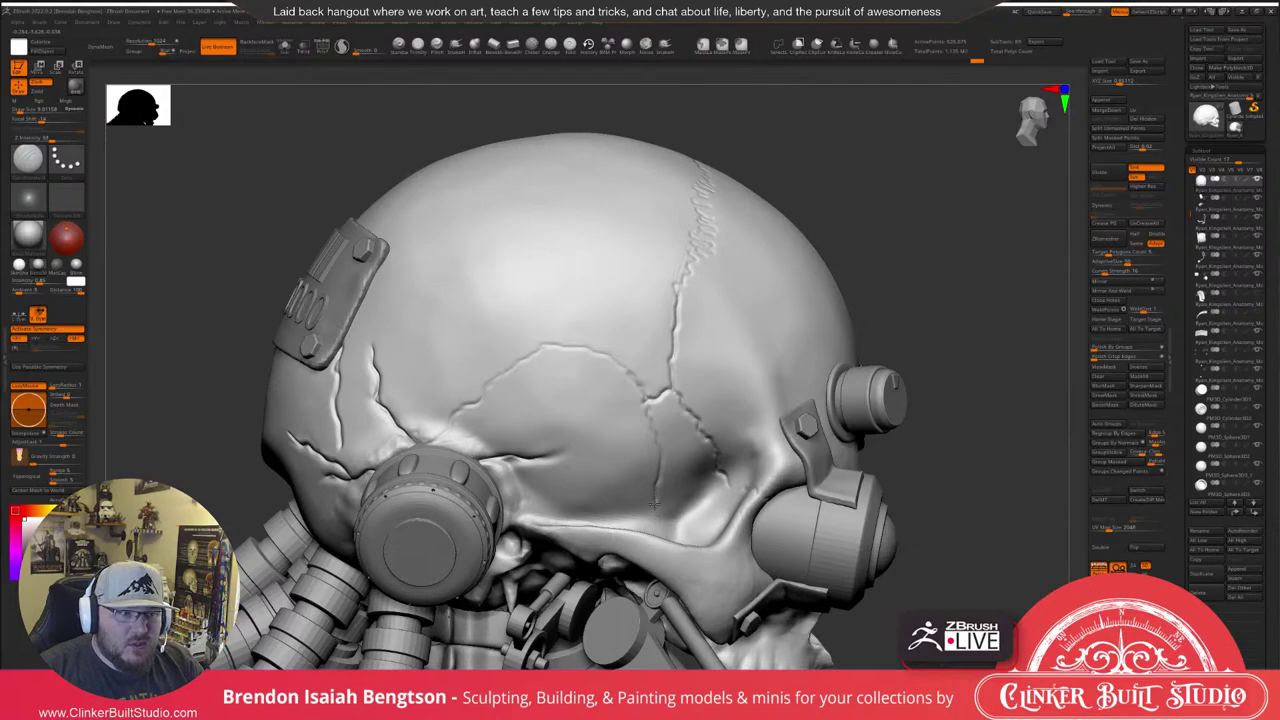
right_click_drag(814, 323, 950, 232)
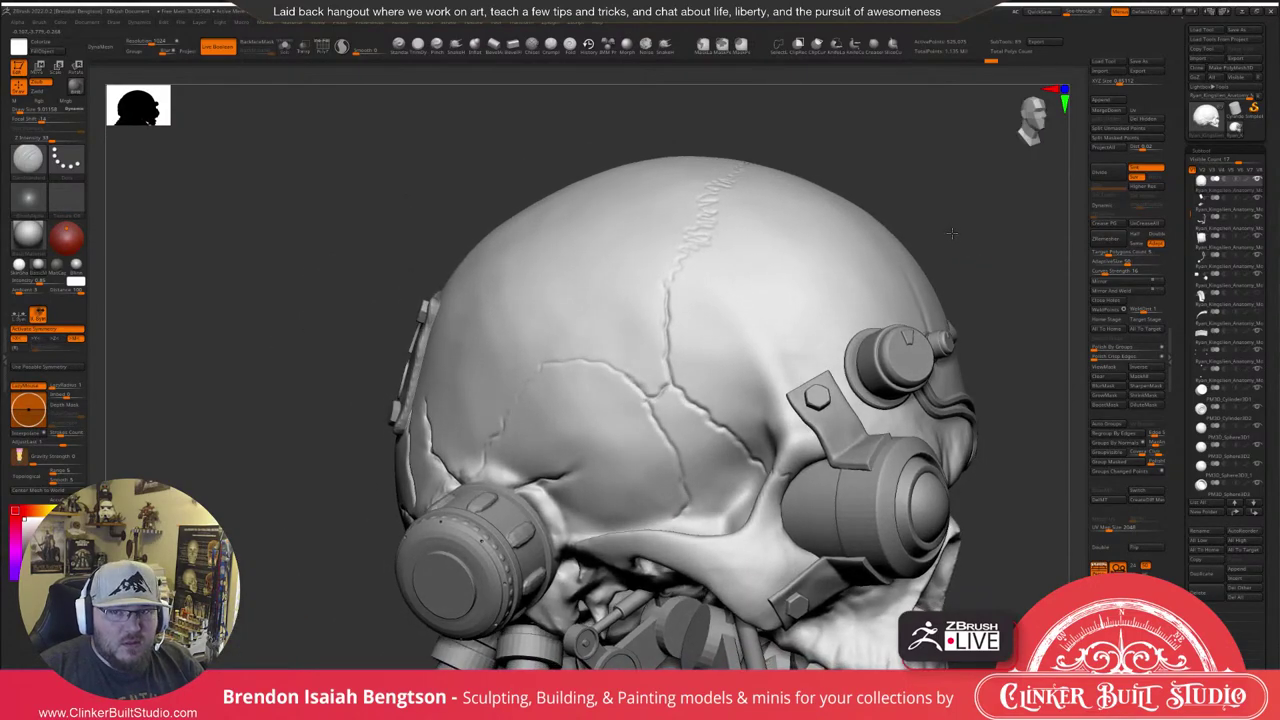
left_click_drag(950, 232, 996, 232)
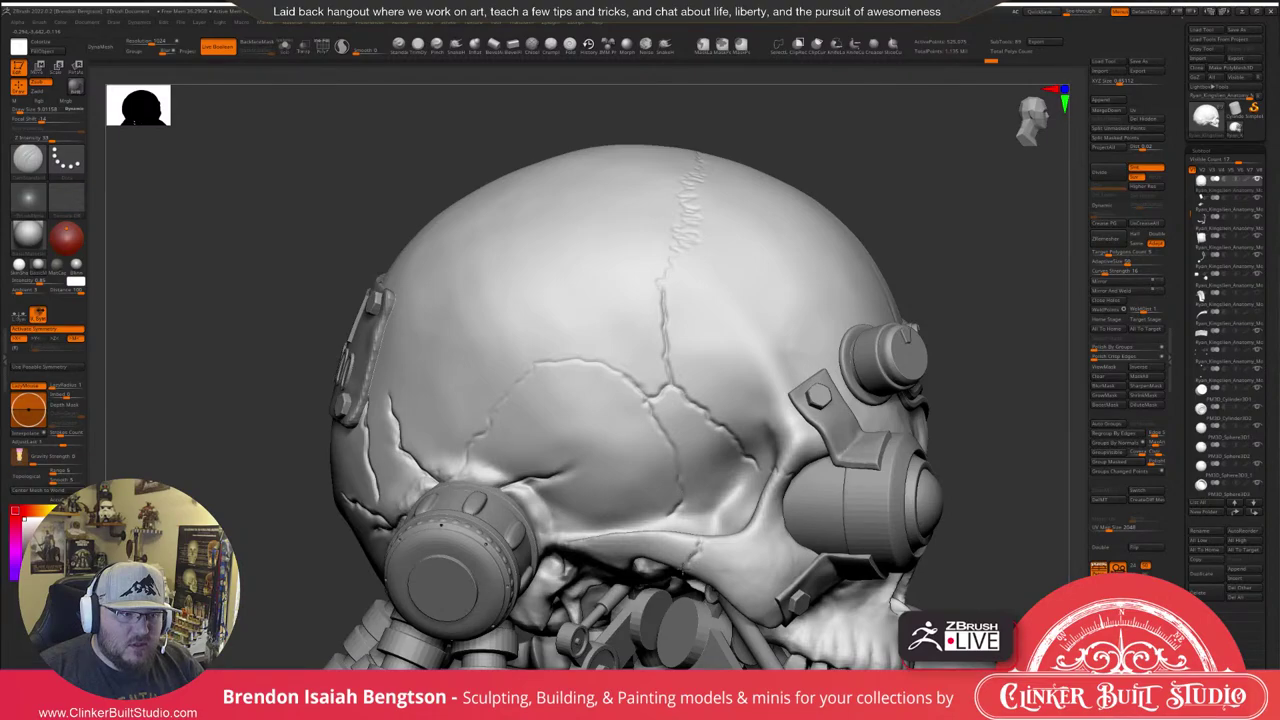
right_click_drag(684, 569, 720, 323)
Examine the finished sutures on the isolated skull and in context on the full creature.
key("alt+s")
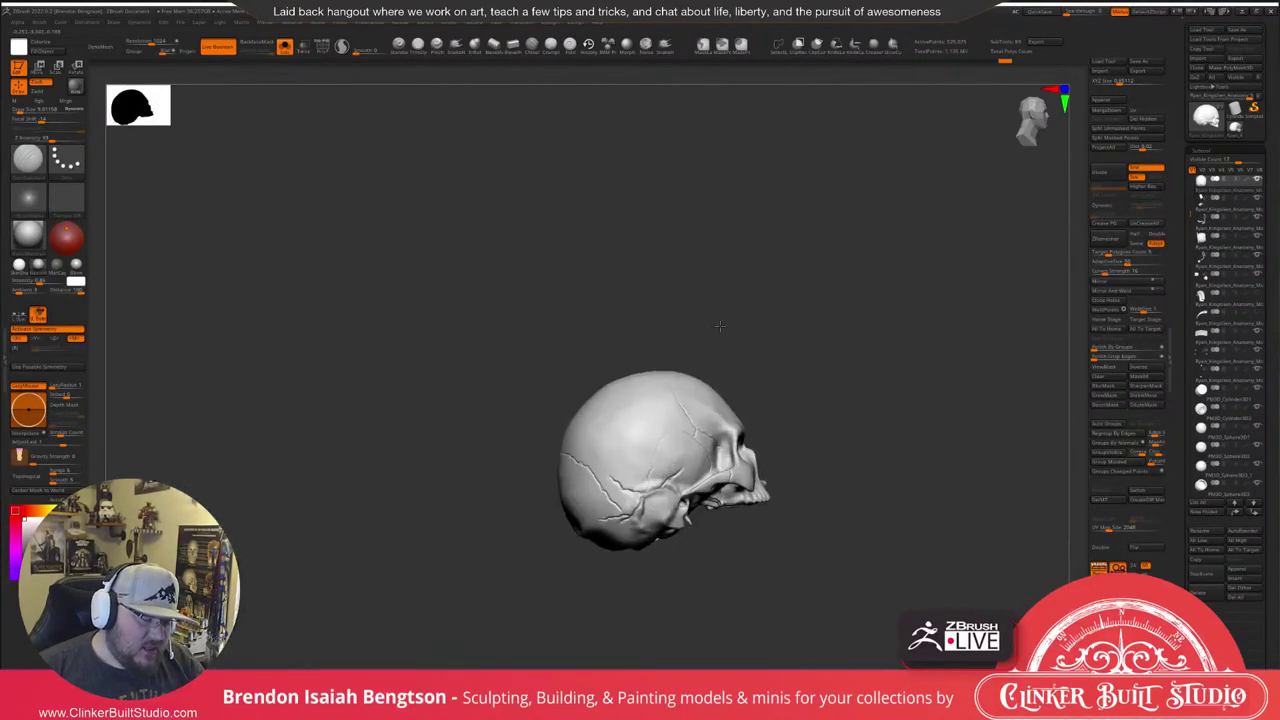
key("alt+s")
mouse_move(904, 314)
right_mouse_down()
mouse_move(923, 320)
mouse_move(932, 348)
mouse_move(900, 362)
mouse_move(946, 323)
mouse_move(934, 226)
mouse_move(973, 271)
mouse_move(972, 291)
mouse_move(910, 236)
mouse_move(960, 240)
mouse_move(945, 277)
mouse_move(988, 259)
mouse_move(939, 333)
mouse_move(902, 328)
mouse_move(914, 383)
mouse_move(785, 365)
right_mouse_up()
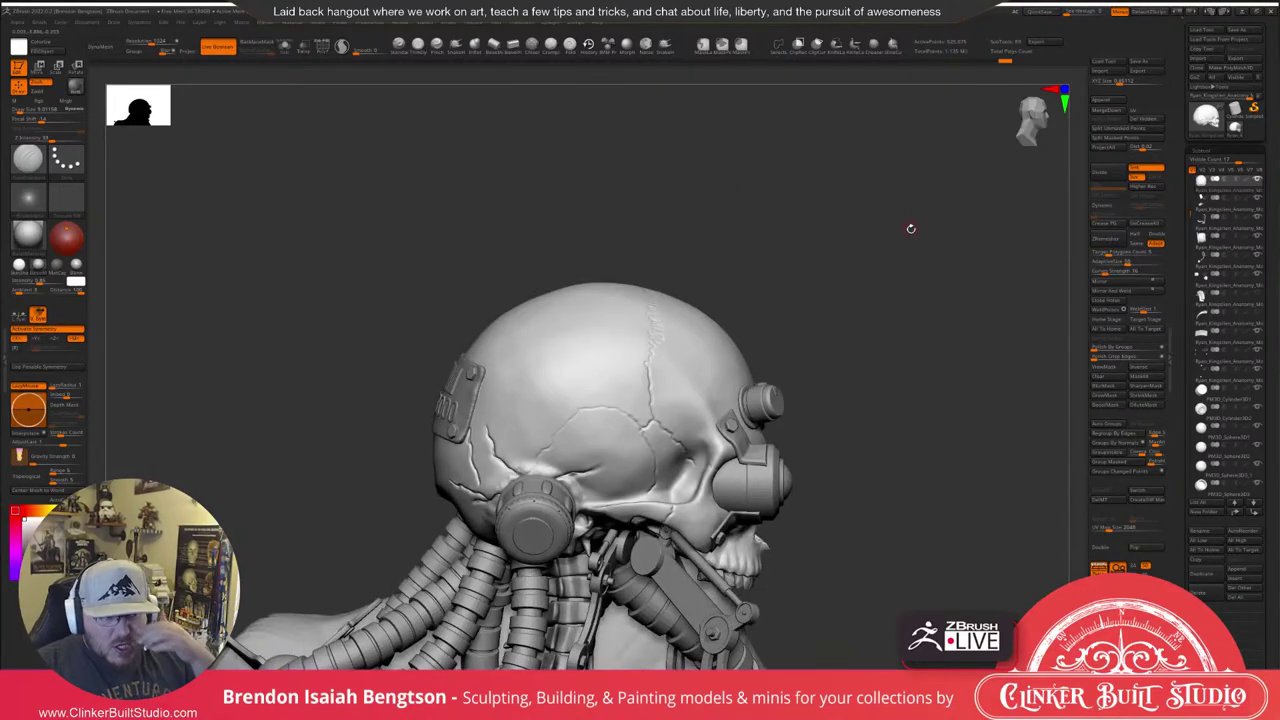
mouse_move(865, 257)
right_mouse_down()
mouse_move(915, 285)
mouse_move(935, 317)
mouse_move(949, 186)
mouse_move(1000, 226)
mouse_move(989, 264)
mouse_move(1018, 166)
right_mouse_up()
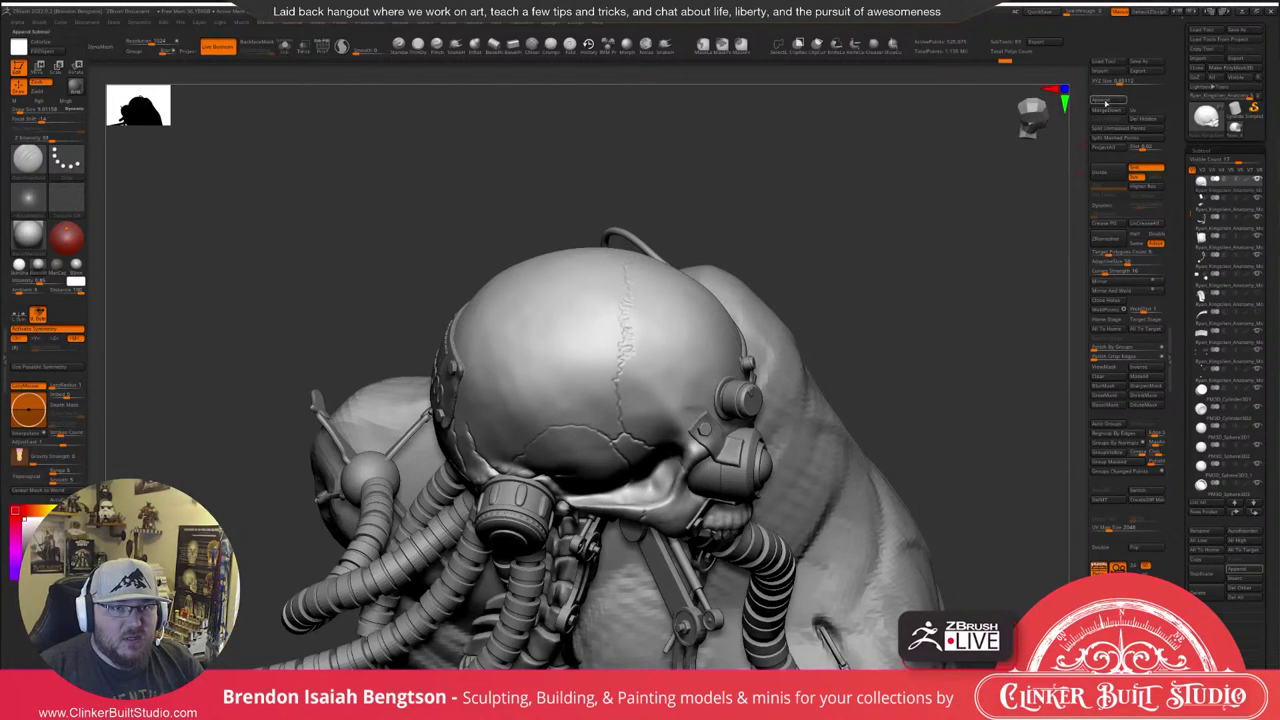
Append a cylinder to the model and make it the active subtool.
left_click(1105, 102)
left_click(903, 163)
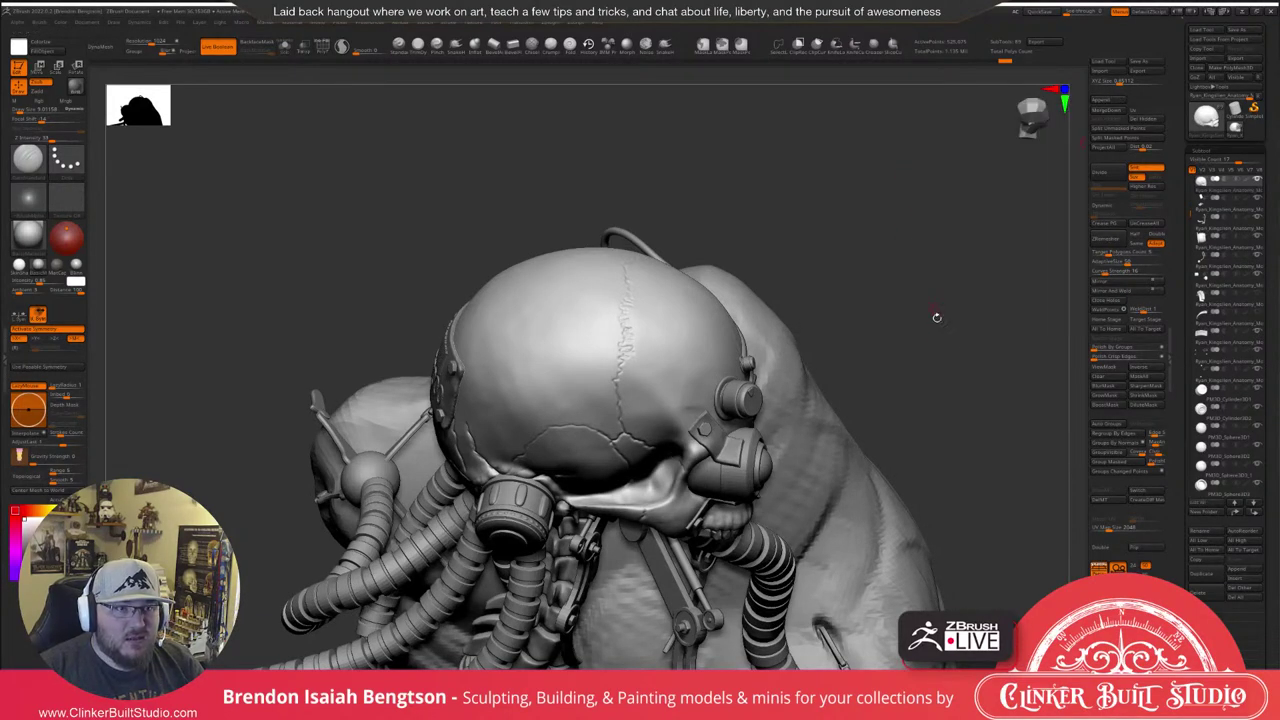
left_click_drag(937, 318, 803, 345, "alt")
left_click(738, 650, "alt")
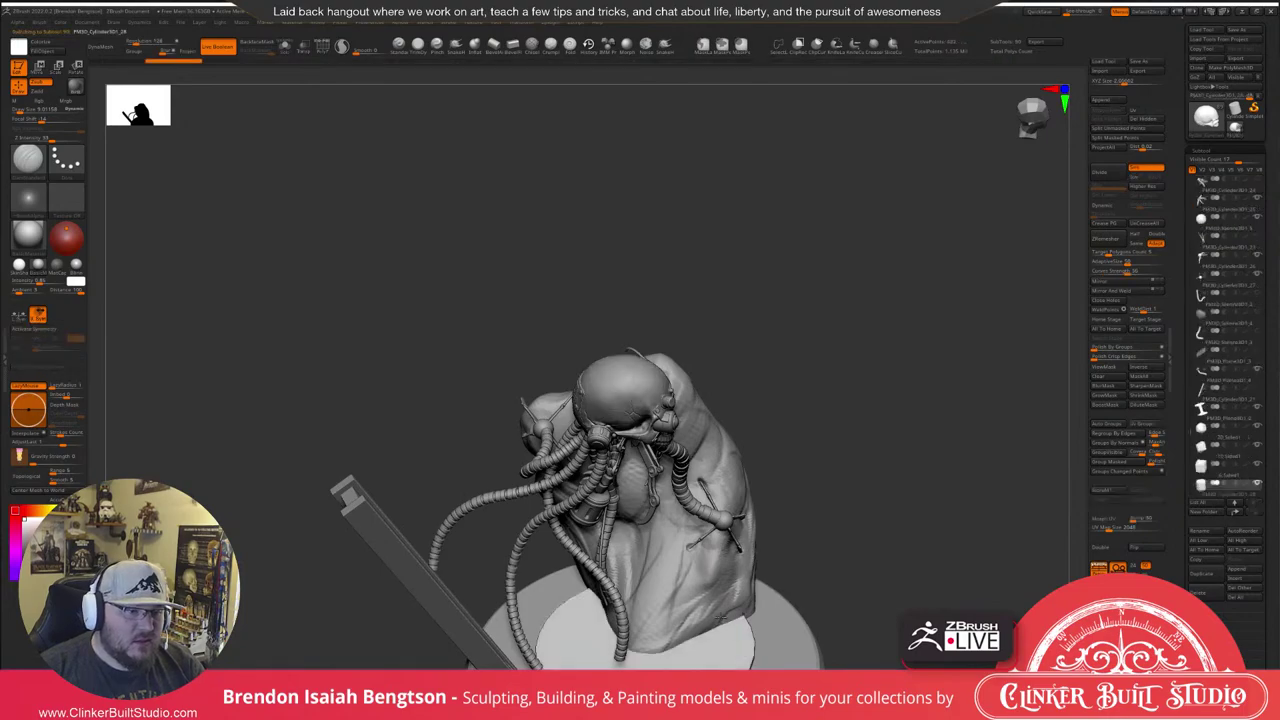
Raise the cylinder from the base to the creature's head and scale it down to fit there.
left_click_drag(845, 393, 847, 401, "alt")
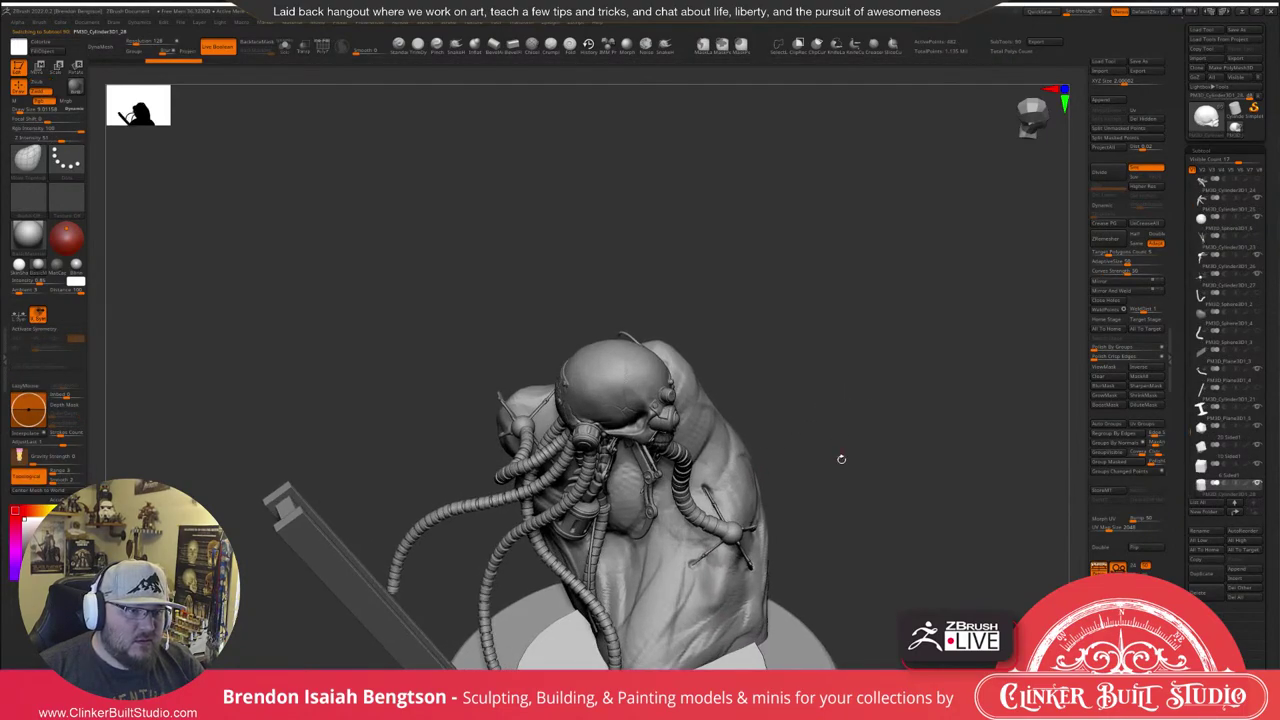
left_click_drag(840, 457, 836, 310, "alt")
key("w")
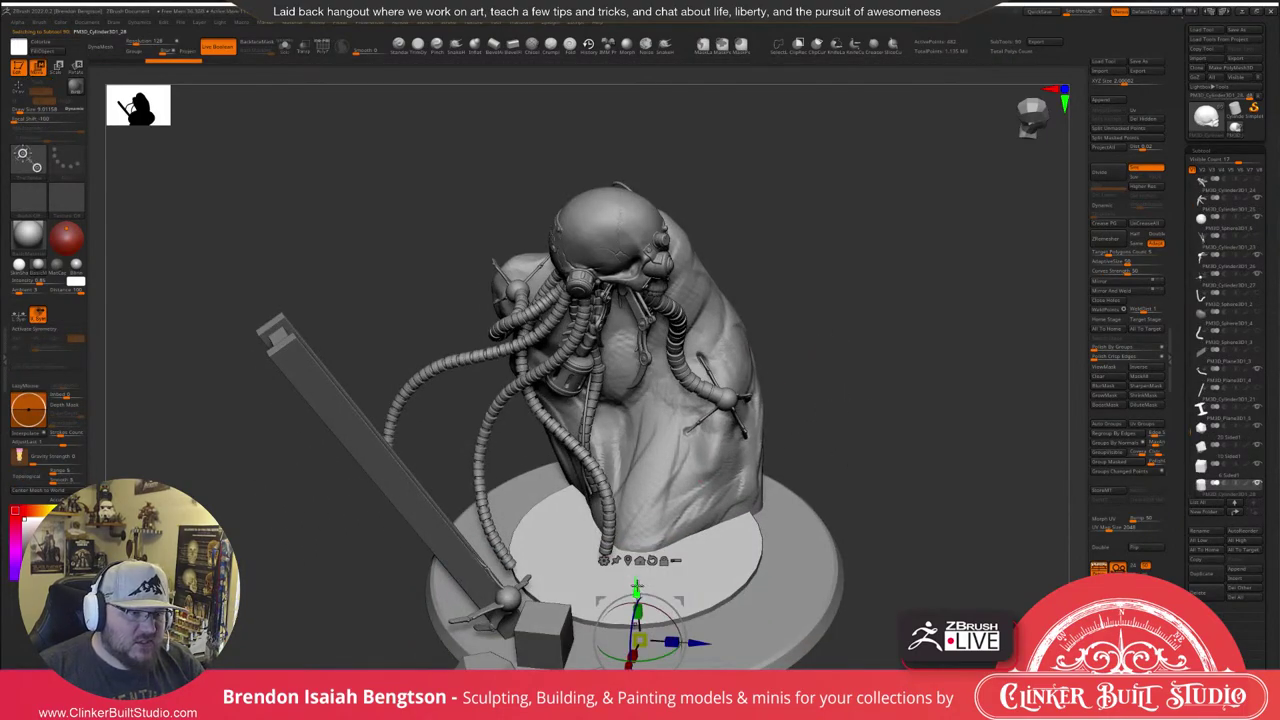
left_click_drag(636, 588, 598, 241)
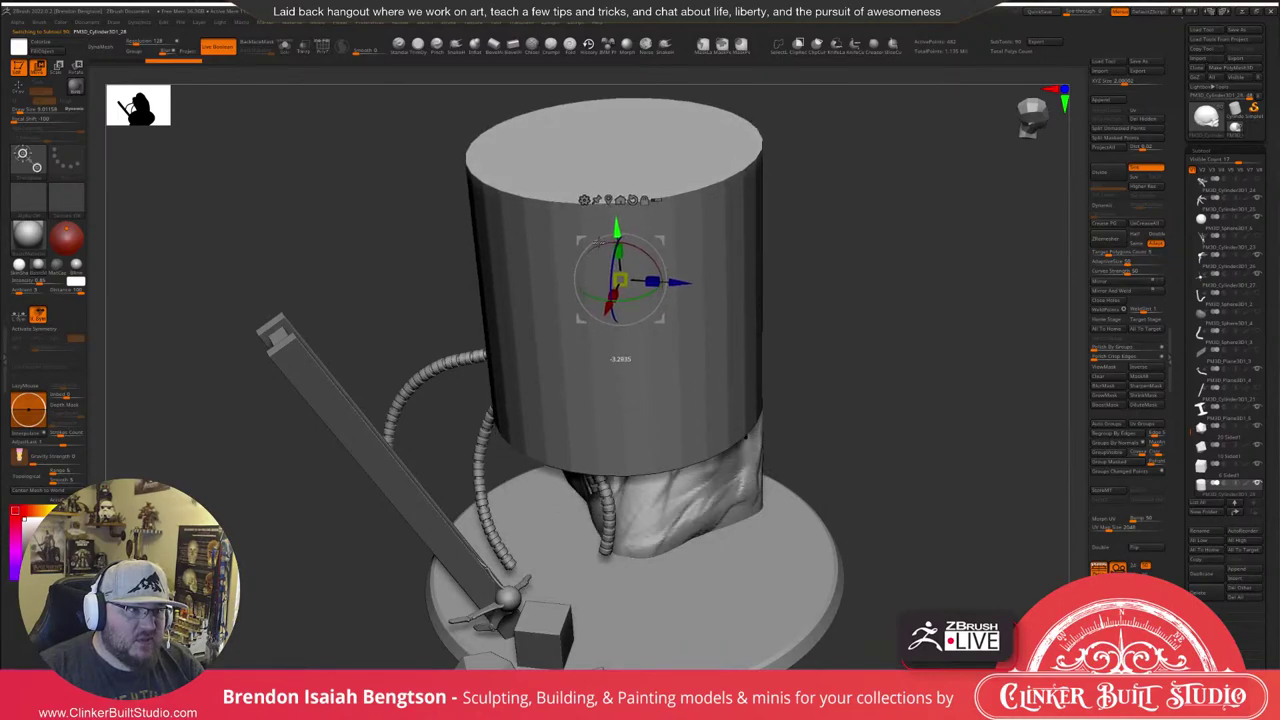
key("ctrl+z")
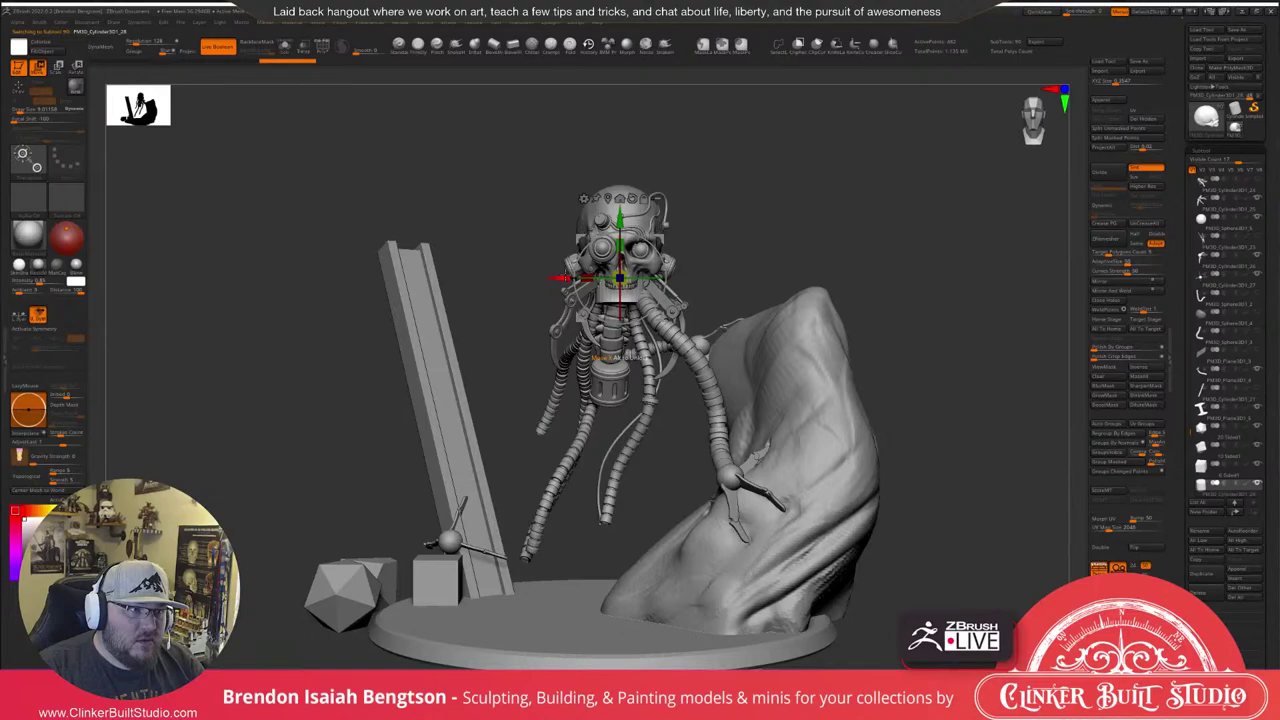
Position the small cylinder against the right temple, between the ear canister and the goggle bracket.
right_click_drag(566, 278, 880, 349)
right_click_drag(880, 349, 868, 420, "ctrl")
left_click_drag(620, 237, 631, 171)
right_click_drag(940, 187, 668, 550)
Enlarge the Move Topological brush to about 61.6 and pull the cylinder into an elongated, curved piece along the temple.
key("q")
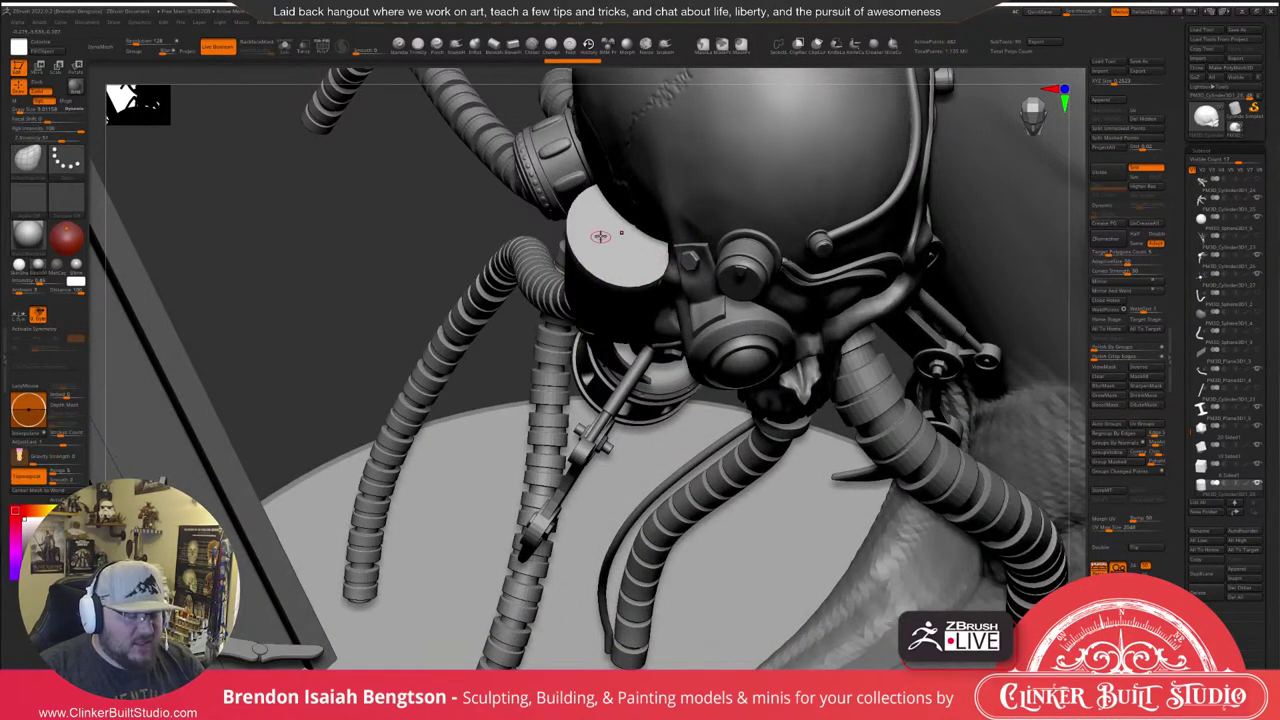
key("space")
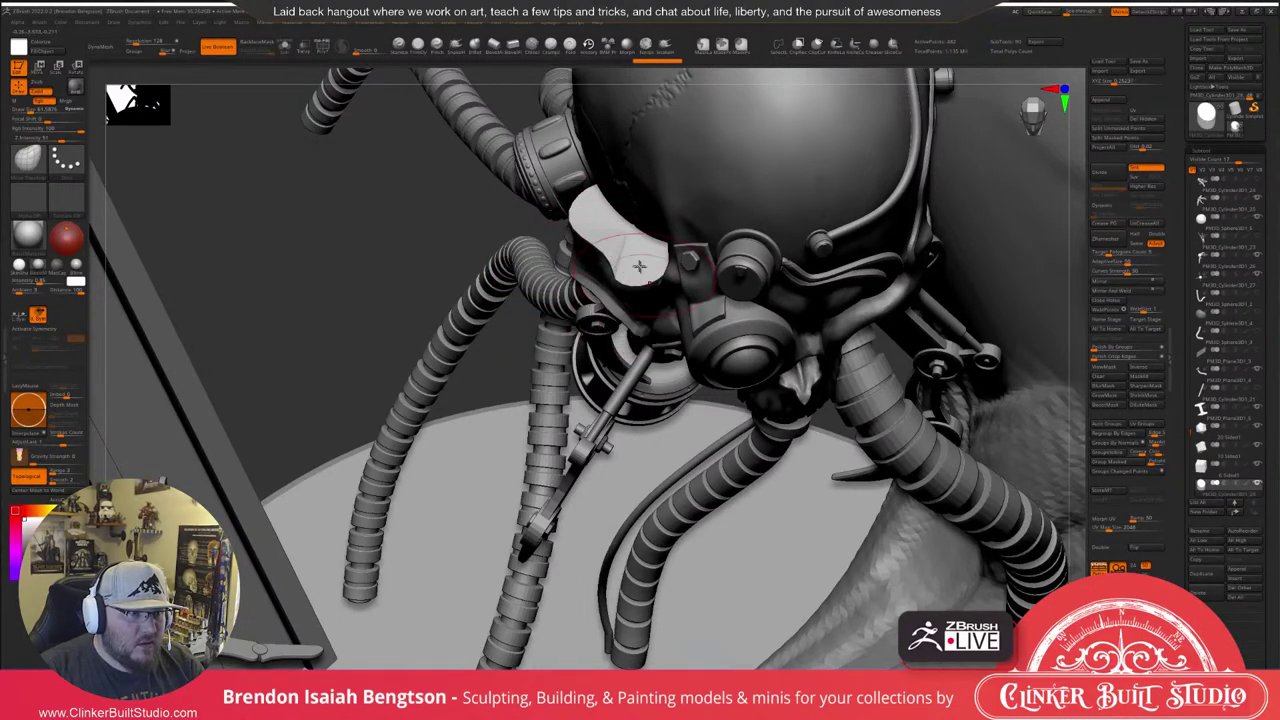
right_click_drag(639, 266, 565, 177)
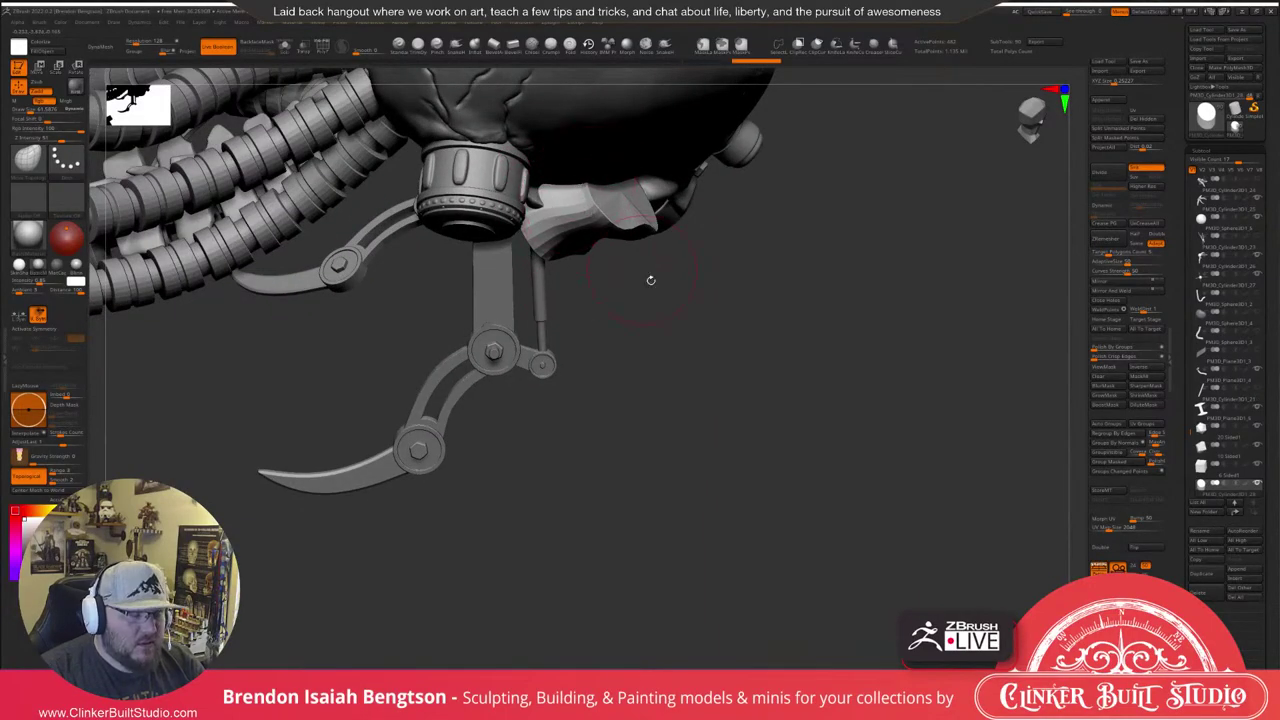
mouse_move(659, 261)
right_mouse_down()
mouse_move(751, 337)
mouse_move(717, 323)
right_mouse_up()
left_click_drag(588, 261, 594, 277)
mouse_move(630, 263)
left_mouse_down()
mouse_move(629, 283)
mouse_move(567, 283)
left_mouse_up()
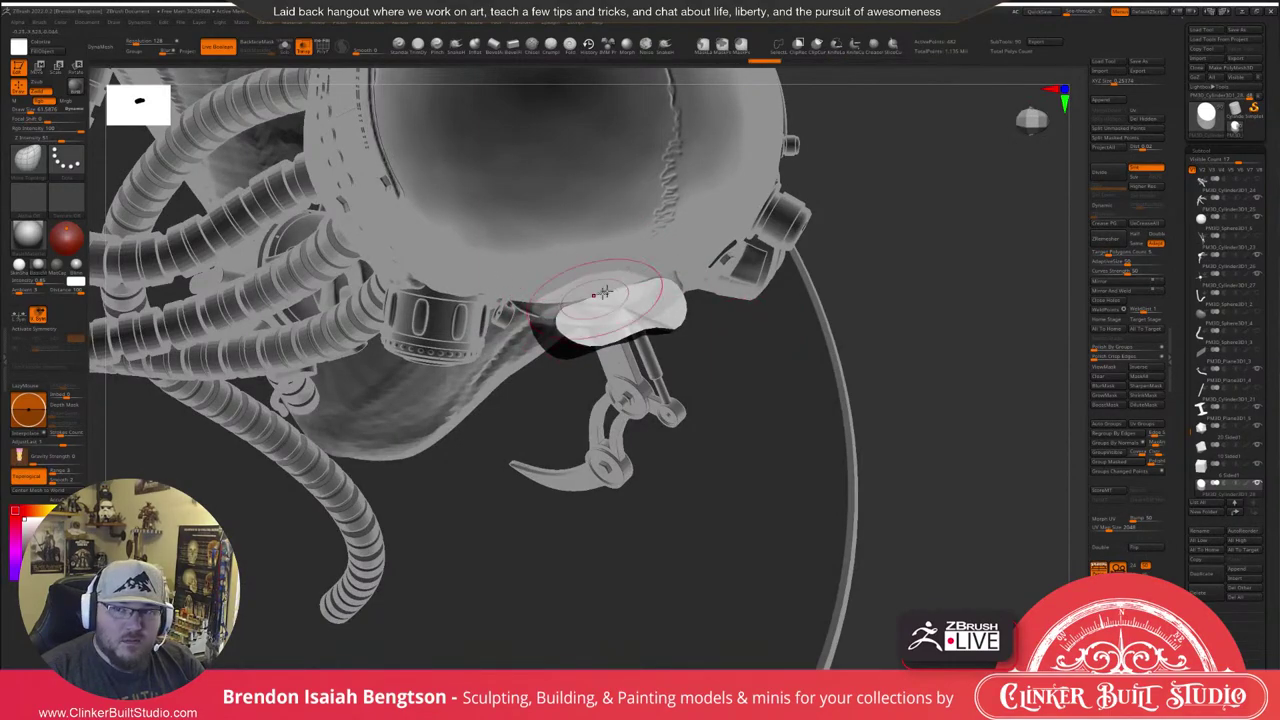
Push the piece's top outline inward so it narrows and follows the curve of the skull's temple.
right_click_drag(647, 278, 631, 362)
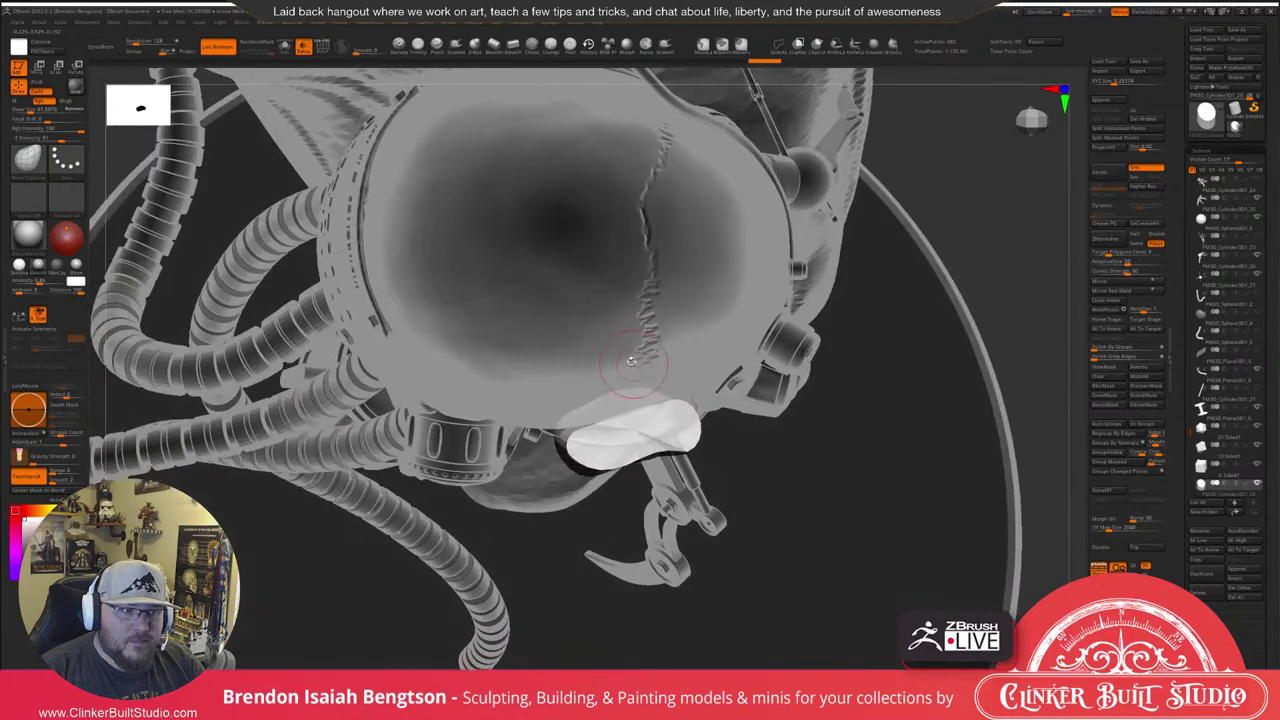
left_click_drag(598, 453, 592, 444)
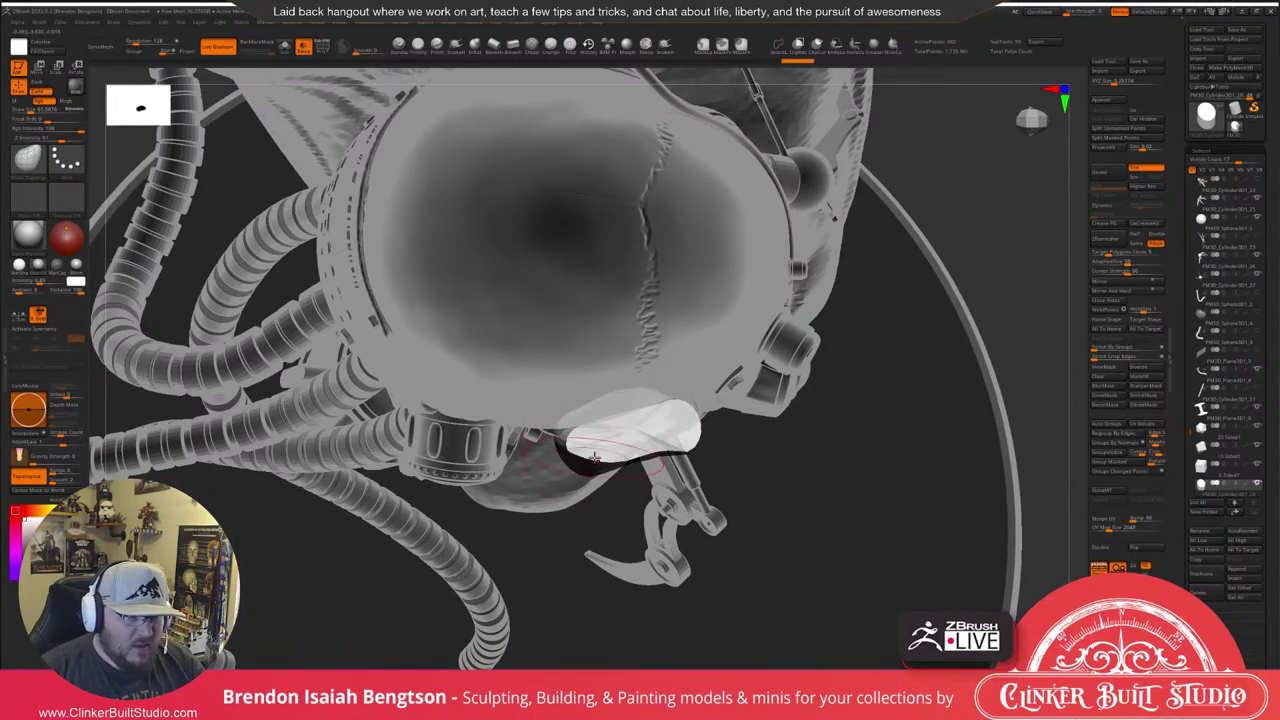
mouse_move(603, 451)
left_mouse_down()
mouse_move(599, 434)
mouse_move(673, 424)
left_mouse_up()
right_click_drag(685, 415, 684, 442)
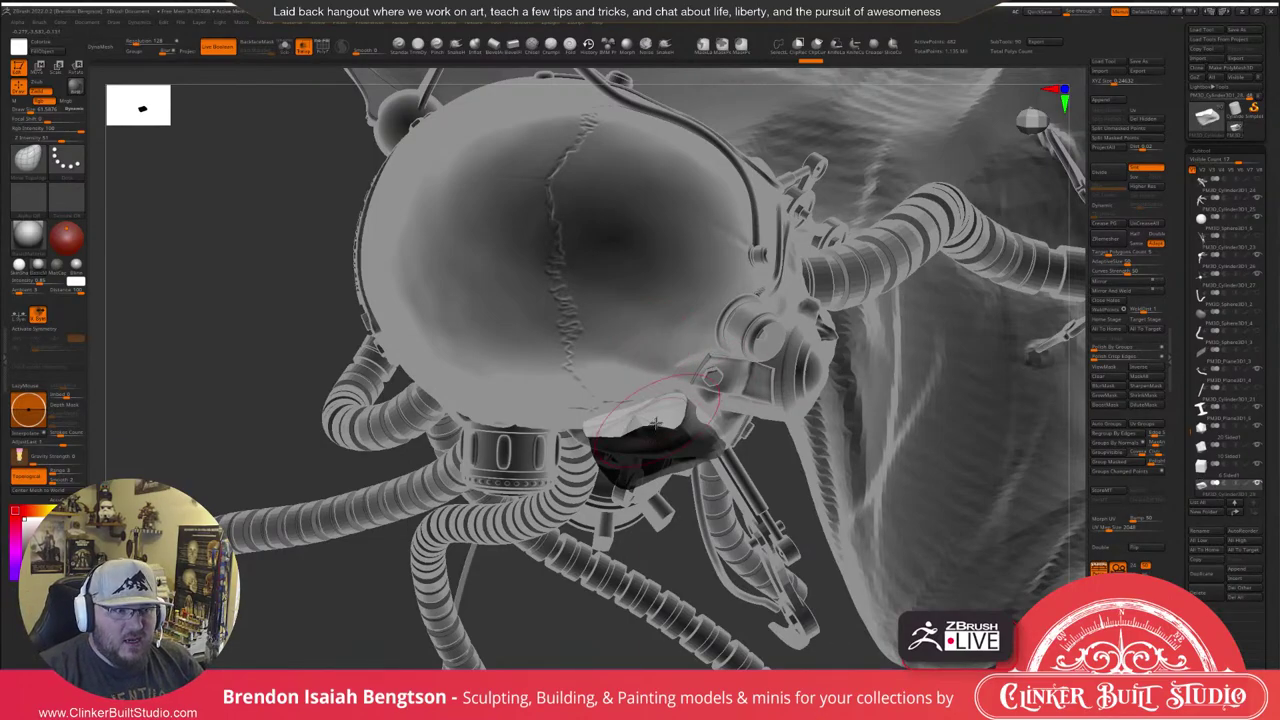
Fit the piece into the temple hollow behind the cheekbone and lower its upper edge to just above the arch.
mouse_move(656, 424)
right_mouse_down()
mouse_move(700, 345)
mouse_move(657, 451)
mouse_move(634, 395)
mouse_move(614, 463)
mouse_move(589, 461)
mouse_move(663, 537)
right_mouse_up()
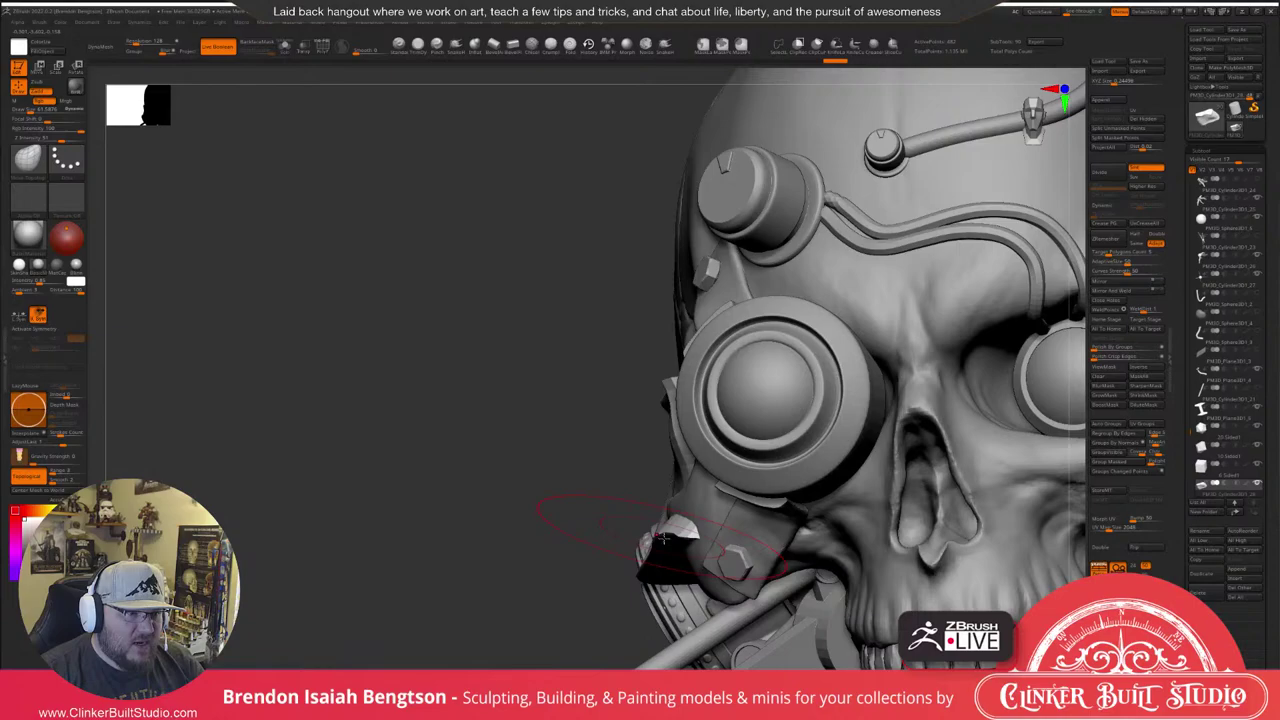
right_click_drag(663, 537, 537, 535)
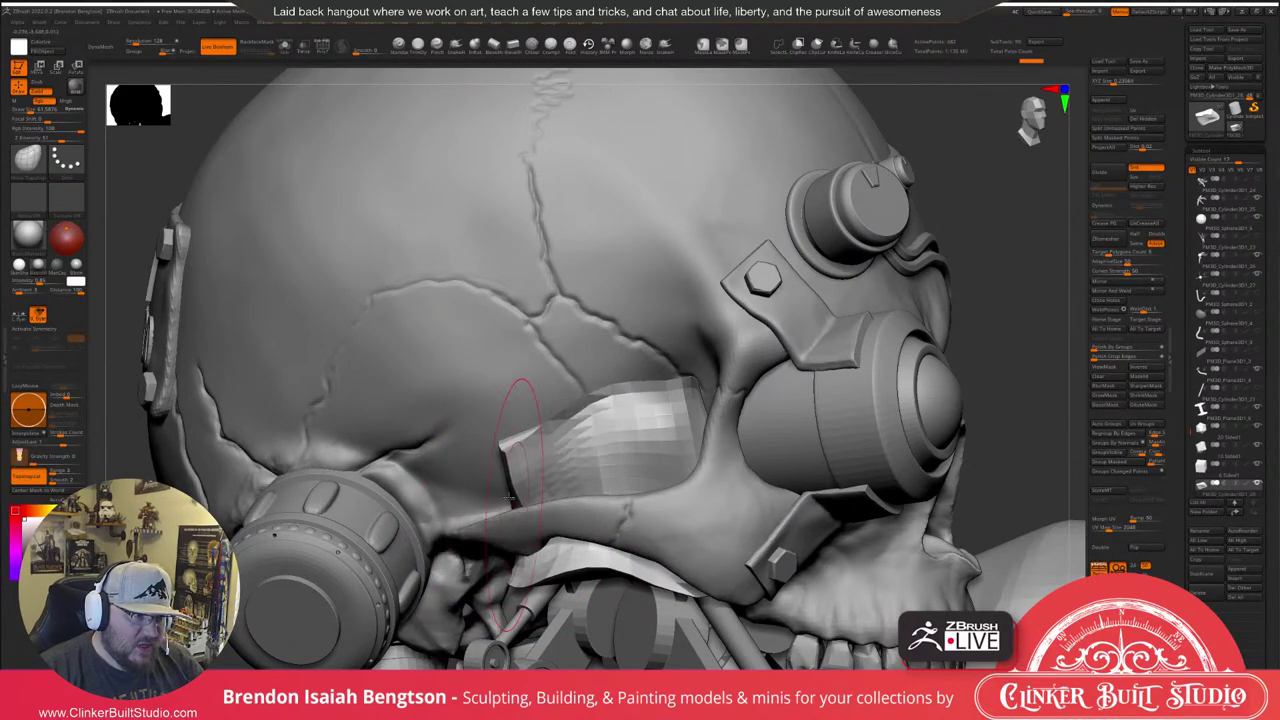
mouse_move(655, 392)
left_mouse_down()
mouse_move(663, 420)
mouse_move(613, 447)
left_mouse_up()
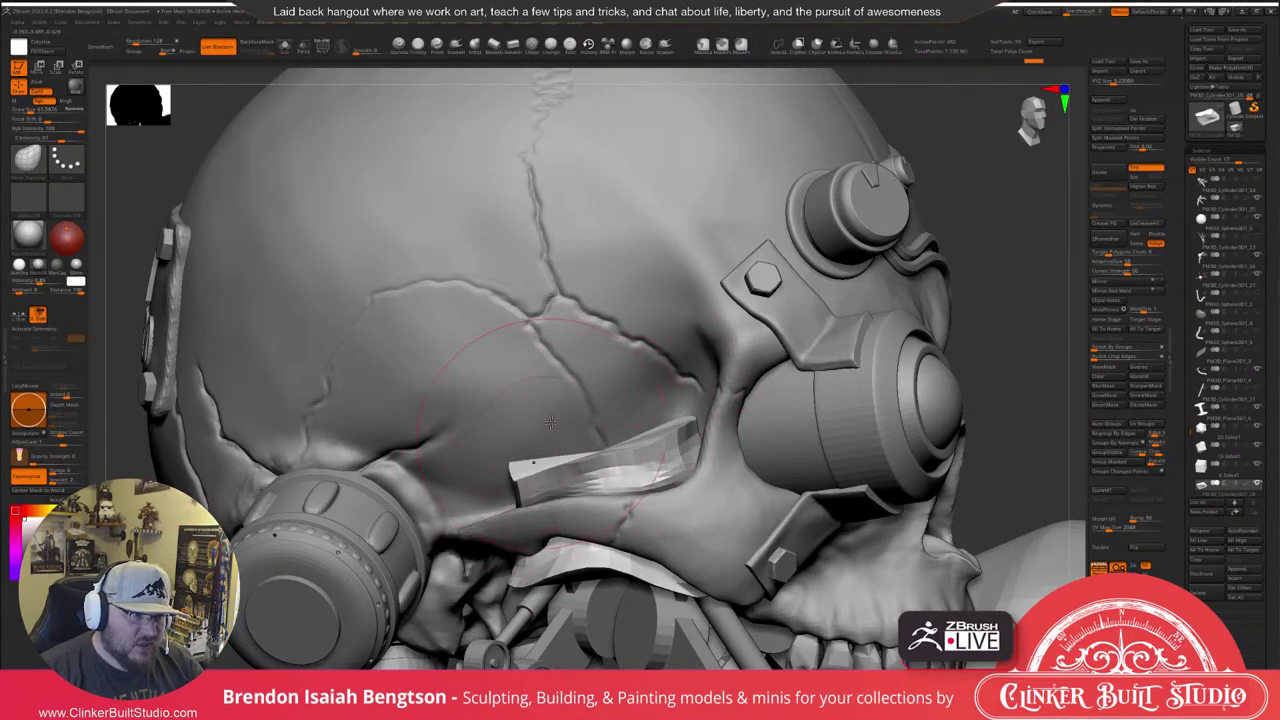
Isolate the temple piece, smooth its upper surface, and show the full model again.
right_click_drag(605, 392, 600, 420)
key("alt+s")
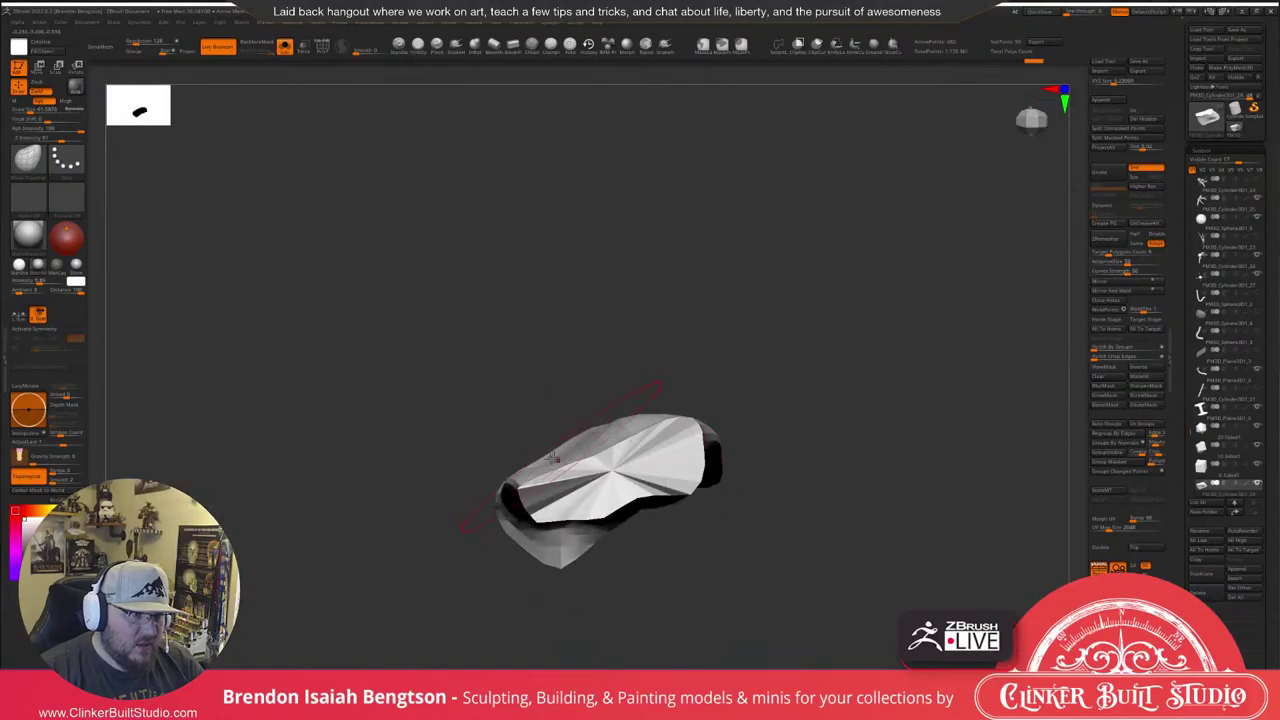
mouse_move(580, 458)
left_mouse_down("shift")
mouse_move(608, 458)
mouse_move(618, 442)
left_mouse_up("shift")
key("alt+s")
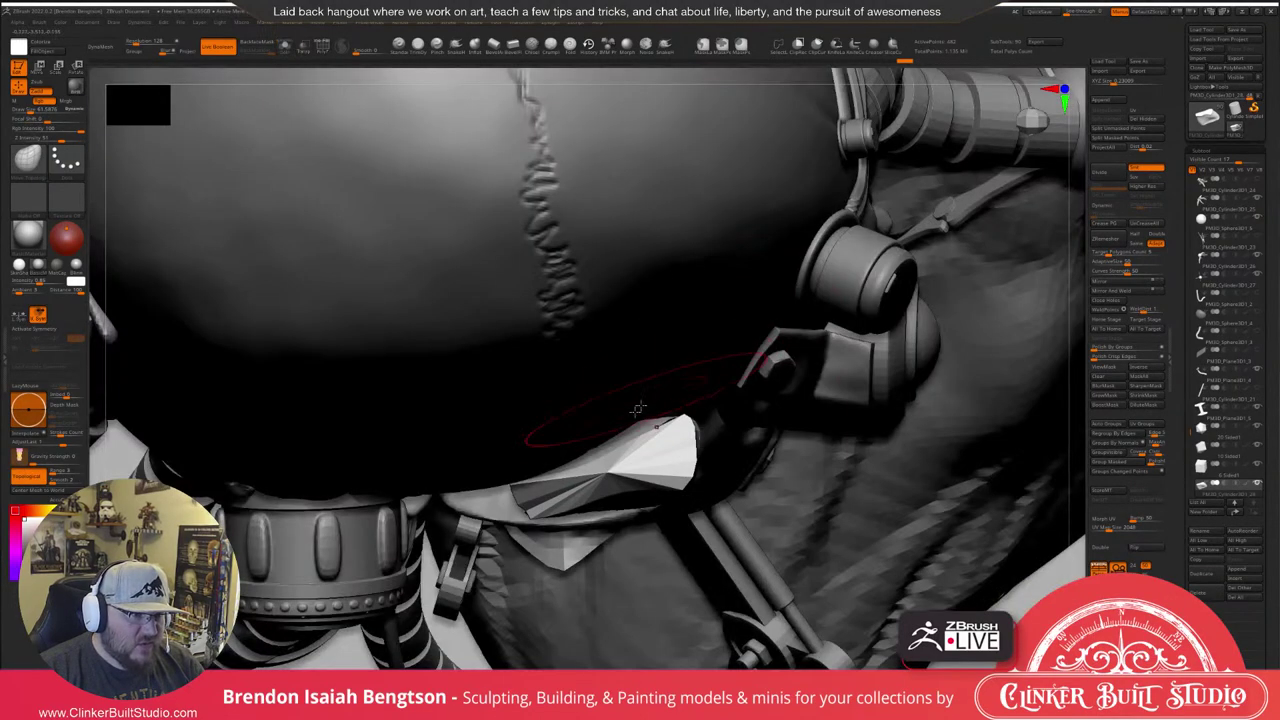
Enlarge the Move Topological brush, pull the temple piece's upper edge into place, and smooth the piece into a rounded oval.
right_click_drag(641, 447, 645, 405)
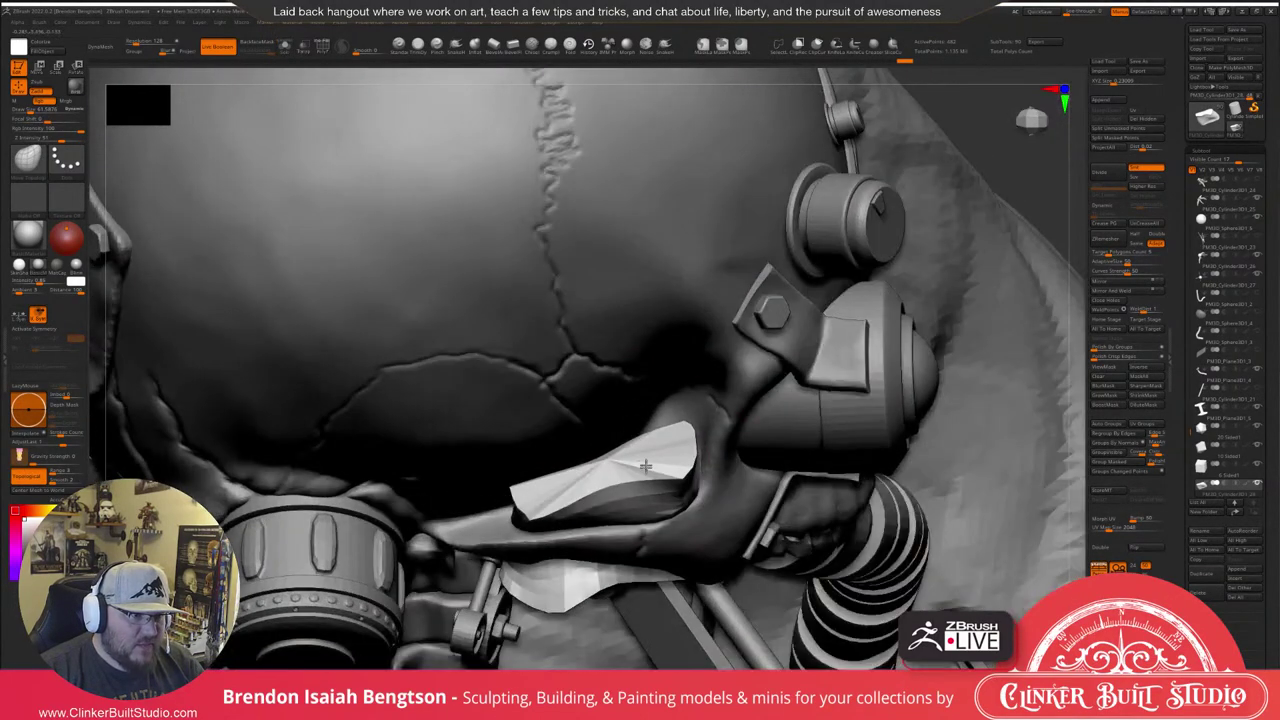
mouse_move(650, 513)
right_mouse_down()
mouse_move(634, 474)
mouse_move(638, 486)
right_mouse_up()
key("space")
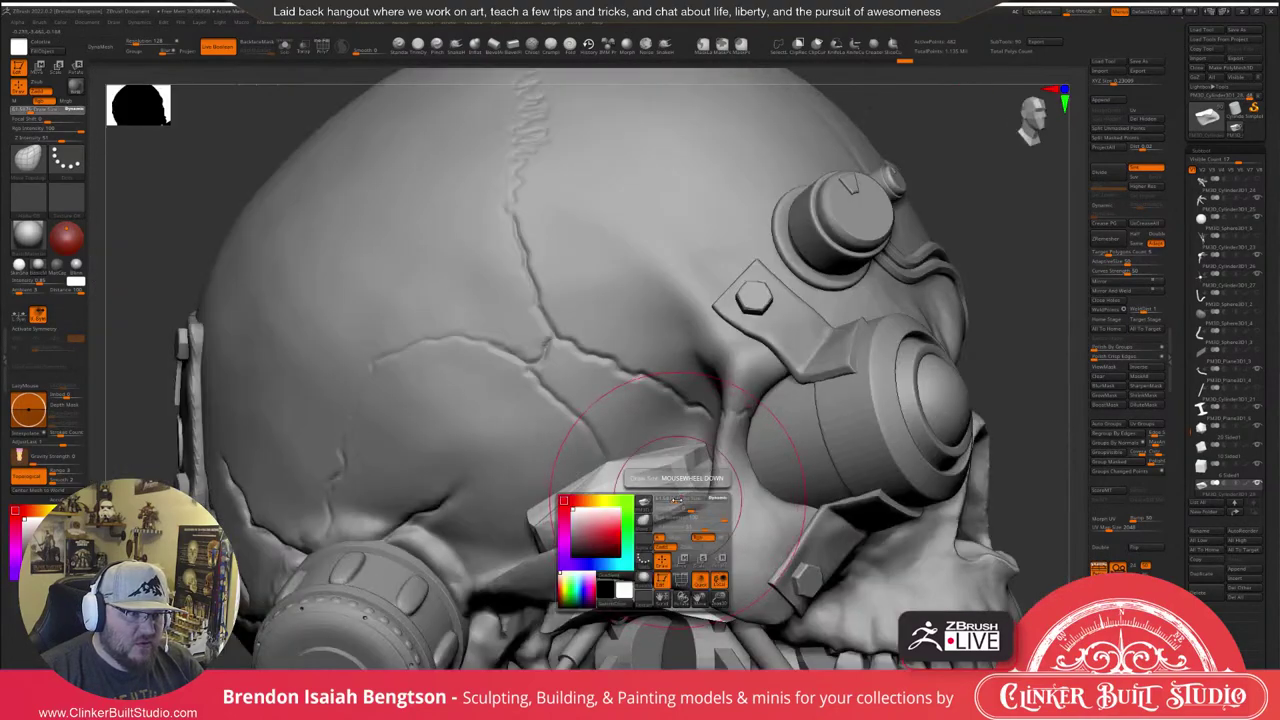
left_click_drag(672, 498, 679, 499)
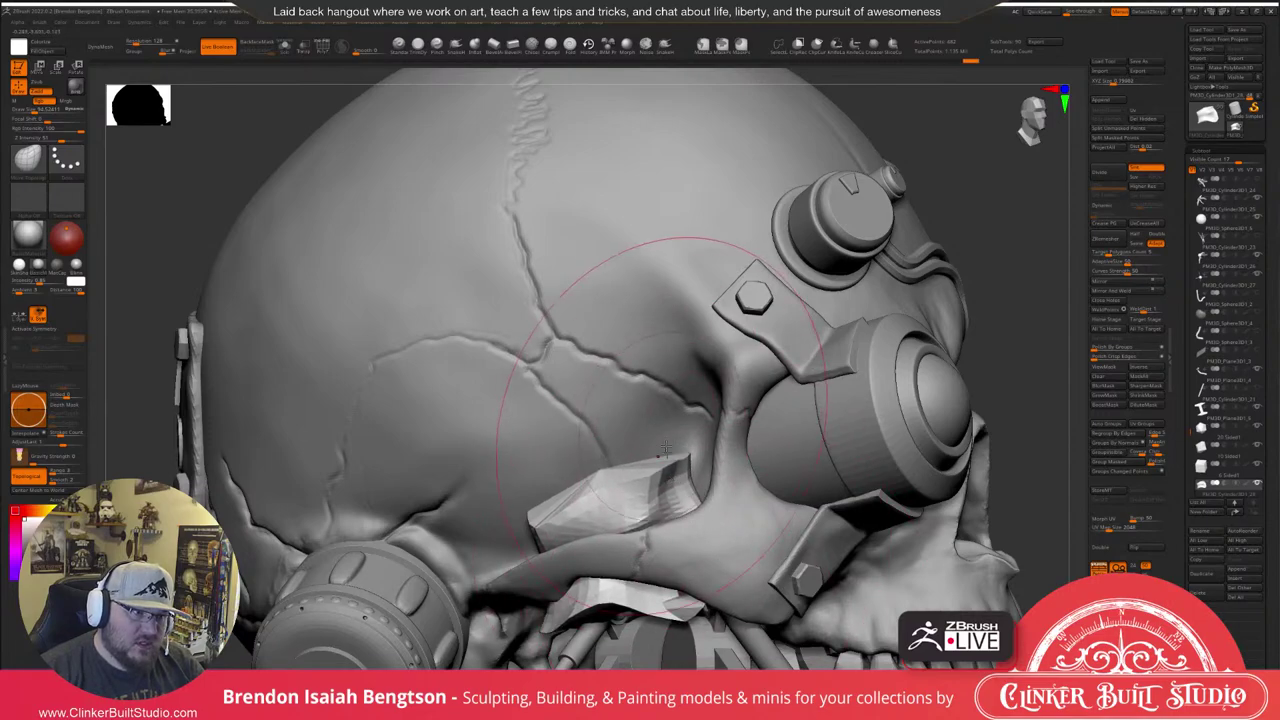
right_click_drag(706, 296, 669, 548)
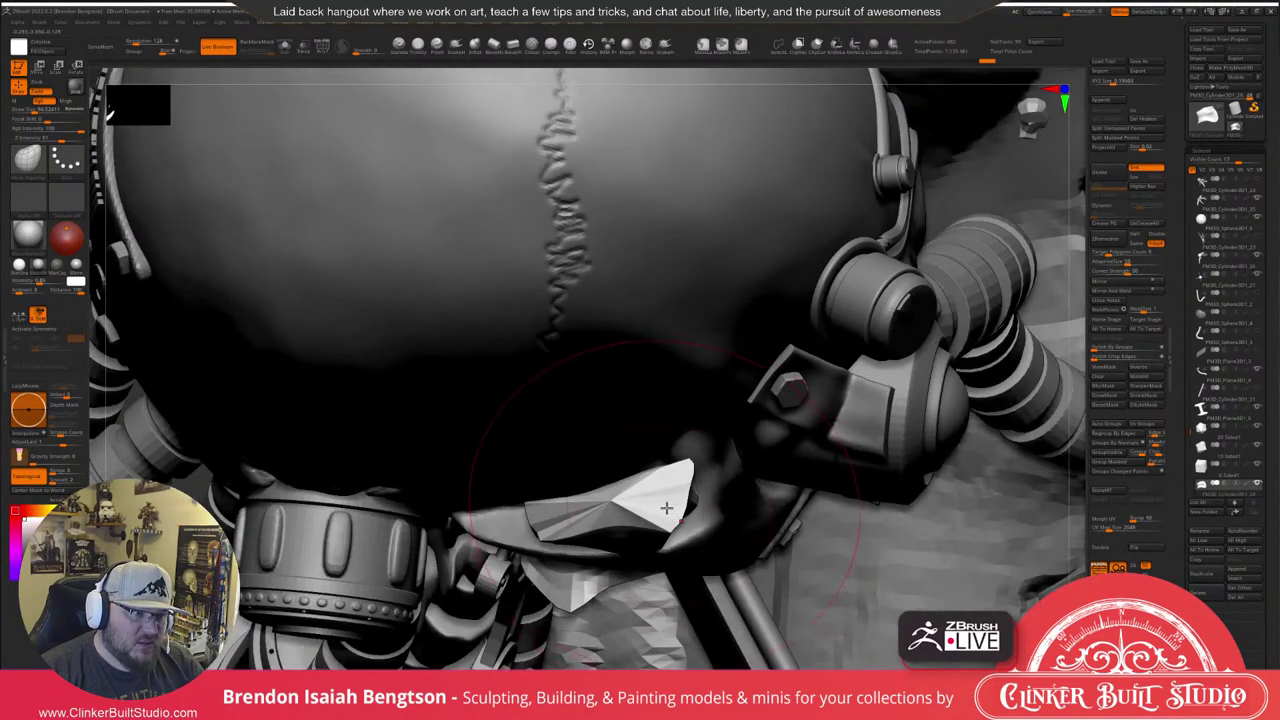
mouse_move(666, 506)
left_mouse_down("shift")
mouse_move(622, 534)
mouse_move(668, 561)
left_mouse_up("shift")
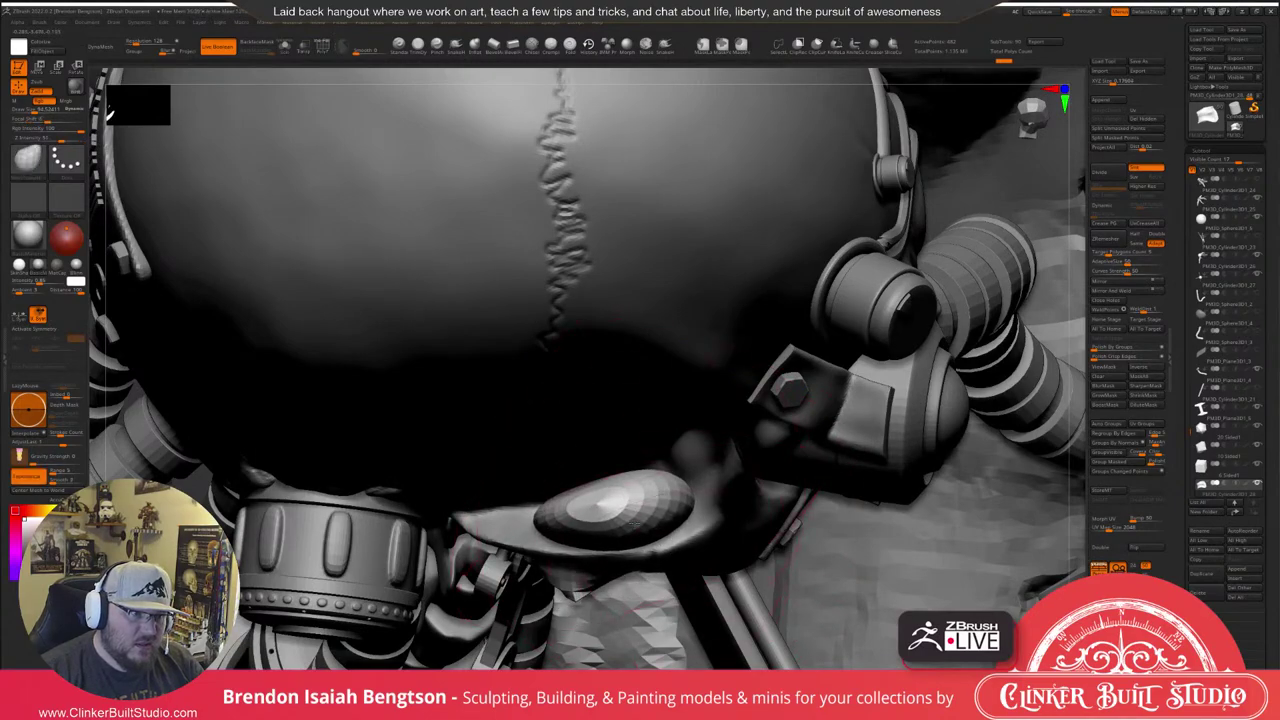
Isolate the temple piece to round off its lower surface, and set the brush size to about 51.
right_click_drag(668, 561, 735, 425)
key("alt+shift+s")
left_click_drag(631, 557, 630, 628, "shift")
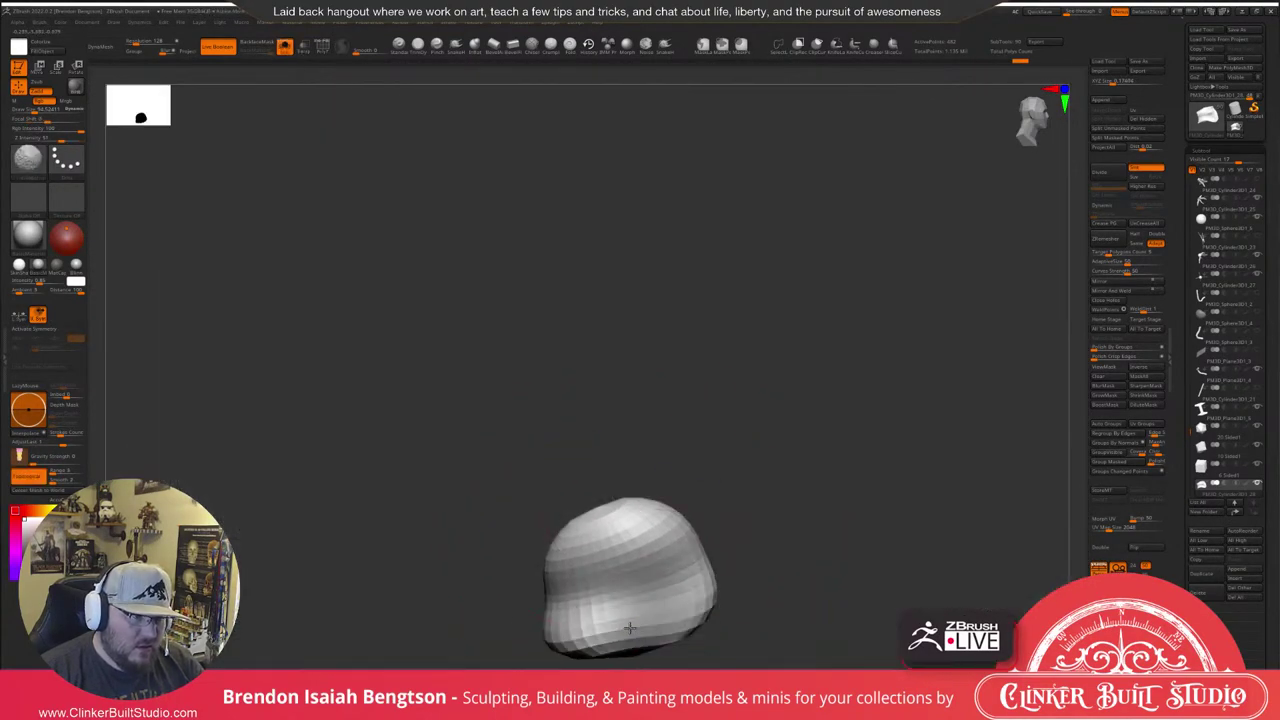
right_click_drag(747, 437, 700, 342, "alt")
key("space")
mouse_move(577, 526)
left_mouse_down()
mouse_move(588, 527)
mouse_move(570, 565)
left_mouse_up()
right_click_drag(724, 452, 659, 414)
left_click(658, 413, "ctrl+shift")
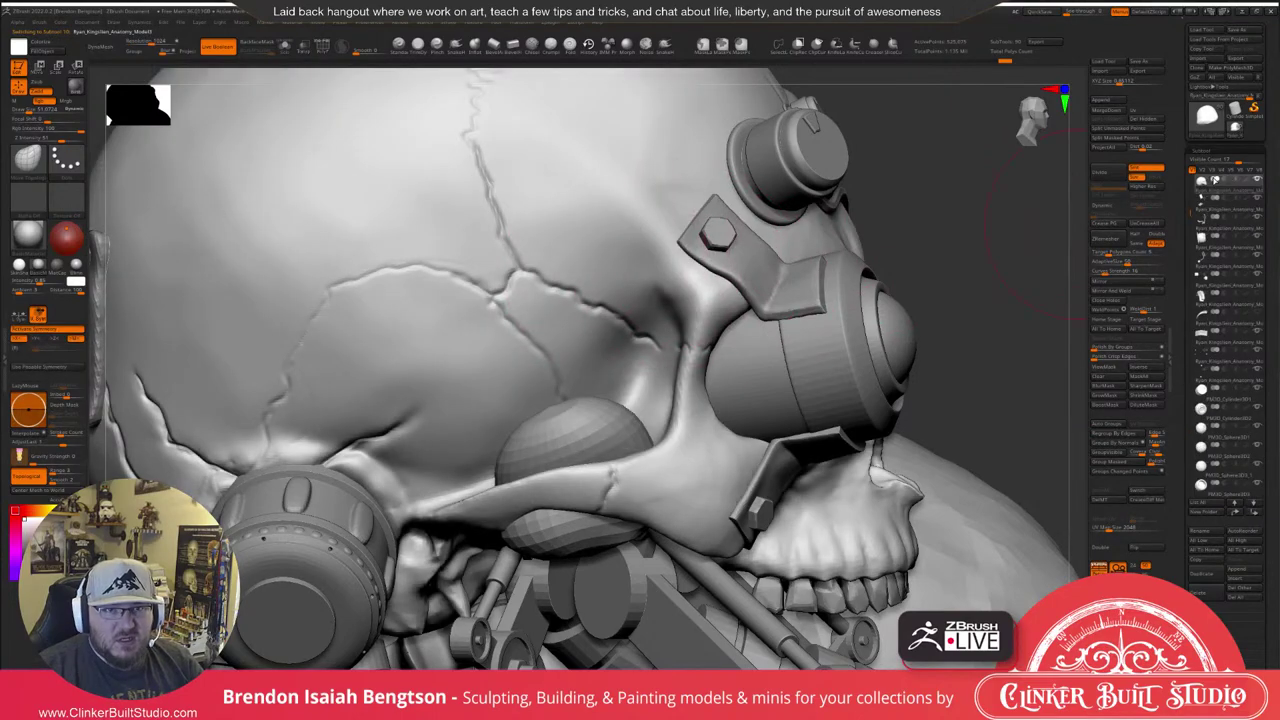
Locate the skull in the subtool list, select the temple piece, and move it to the top of the list.
mouse_move(1212, 183)
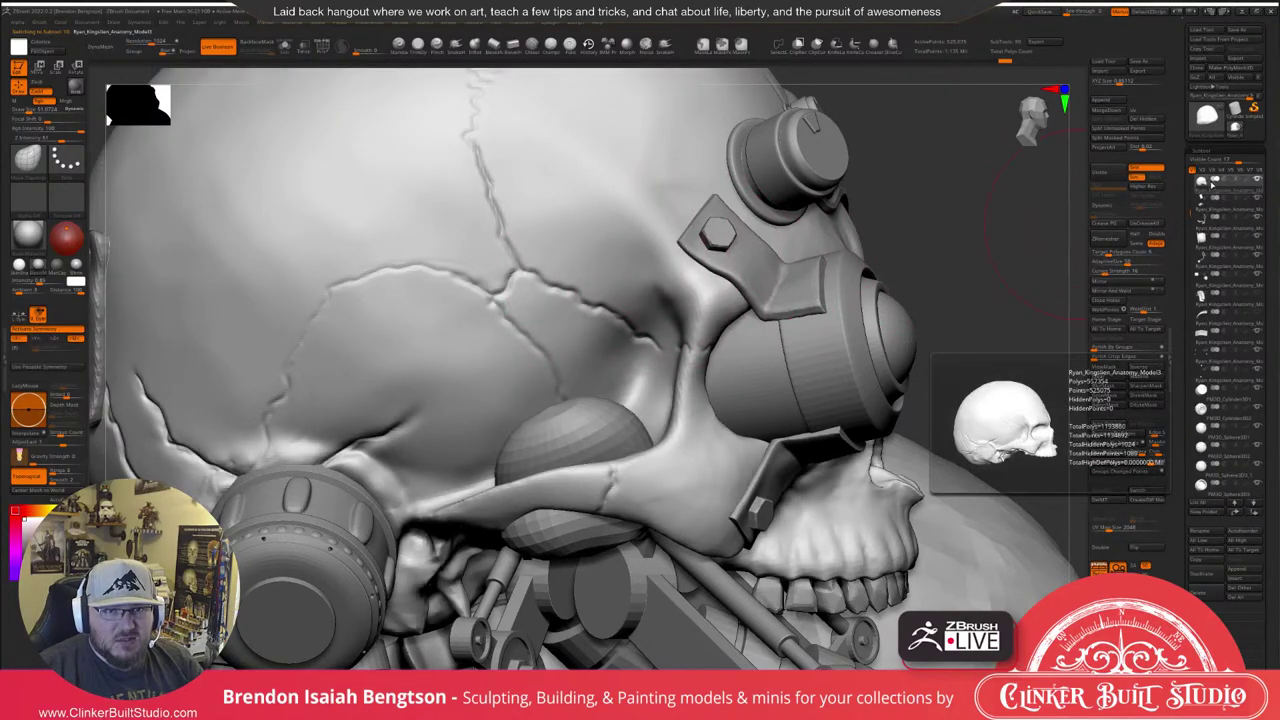
left_click_drag(1190, 209, 1173, 458)
left_click(1220, 352)
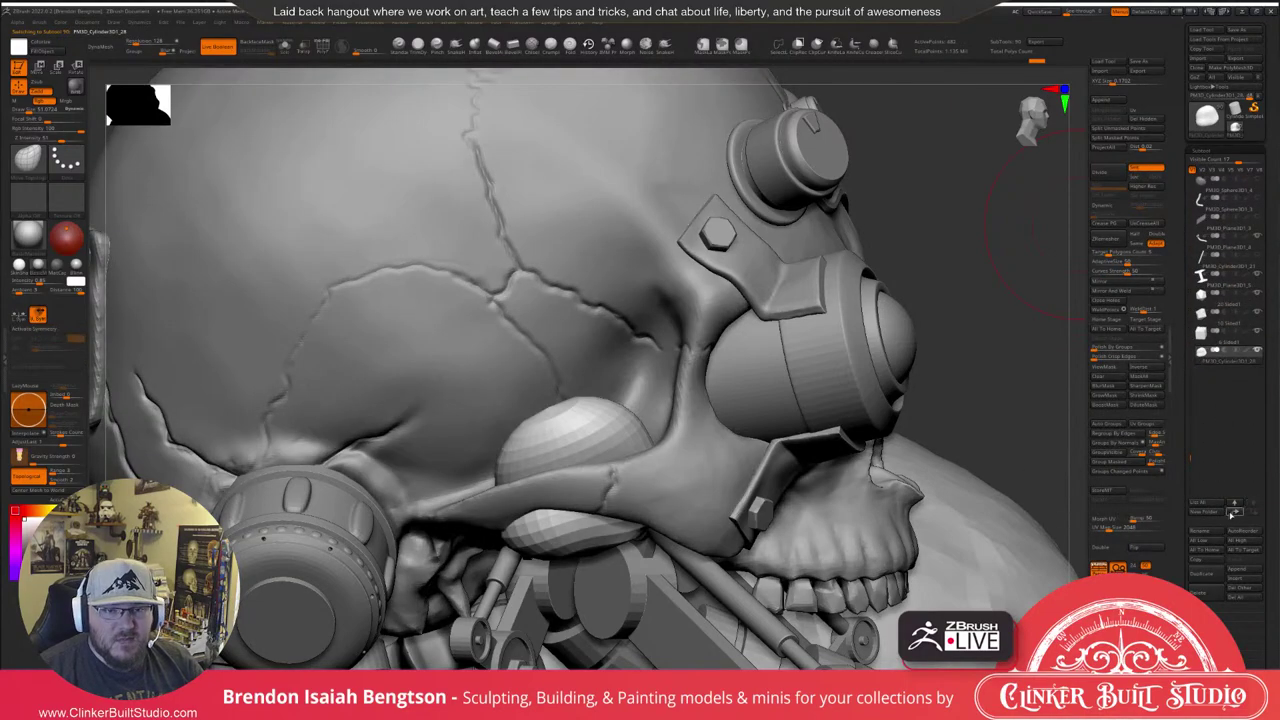
left_click(1236, 512, "shift")
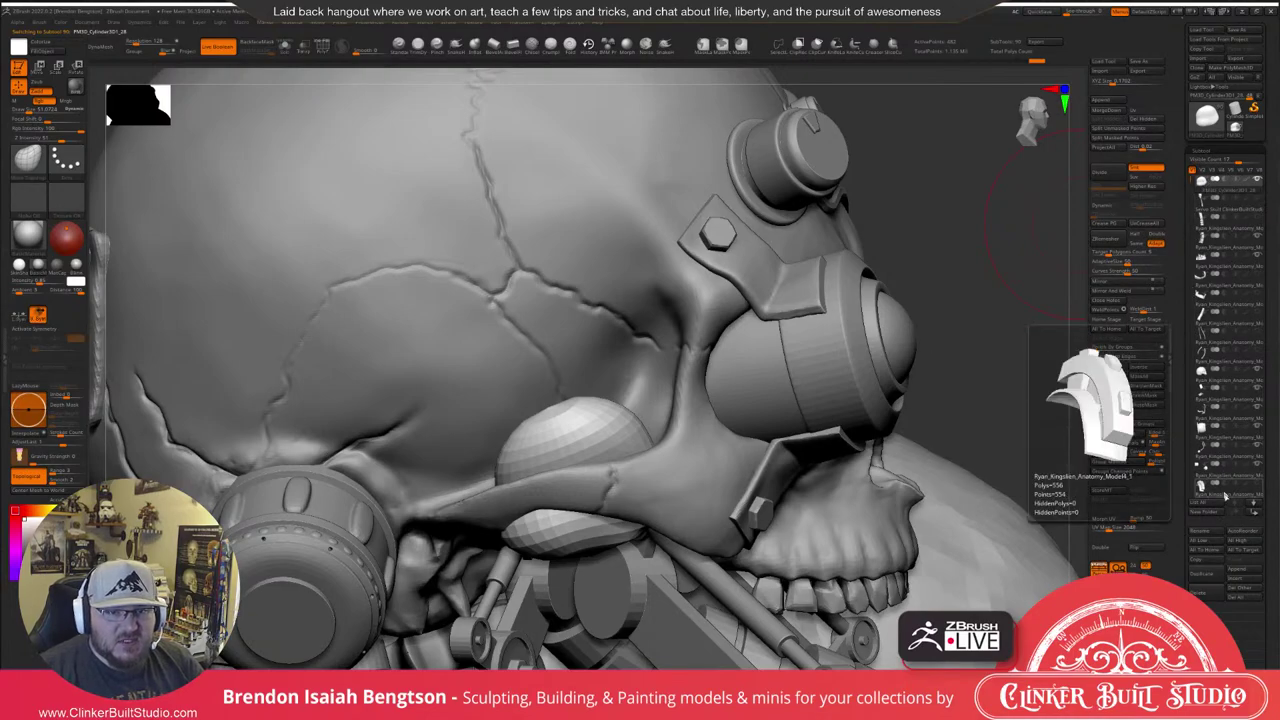
Move the temple piece directly below the skull in the subtool list and set it to boolean subtraction.
left_click(1255, 513)
left_click(1255, 513)
left_click(1255, 513)
double_click(1255, 513)
left_click(1255, 513)
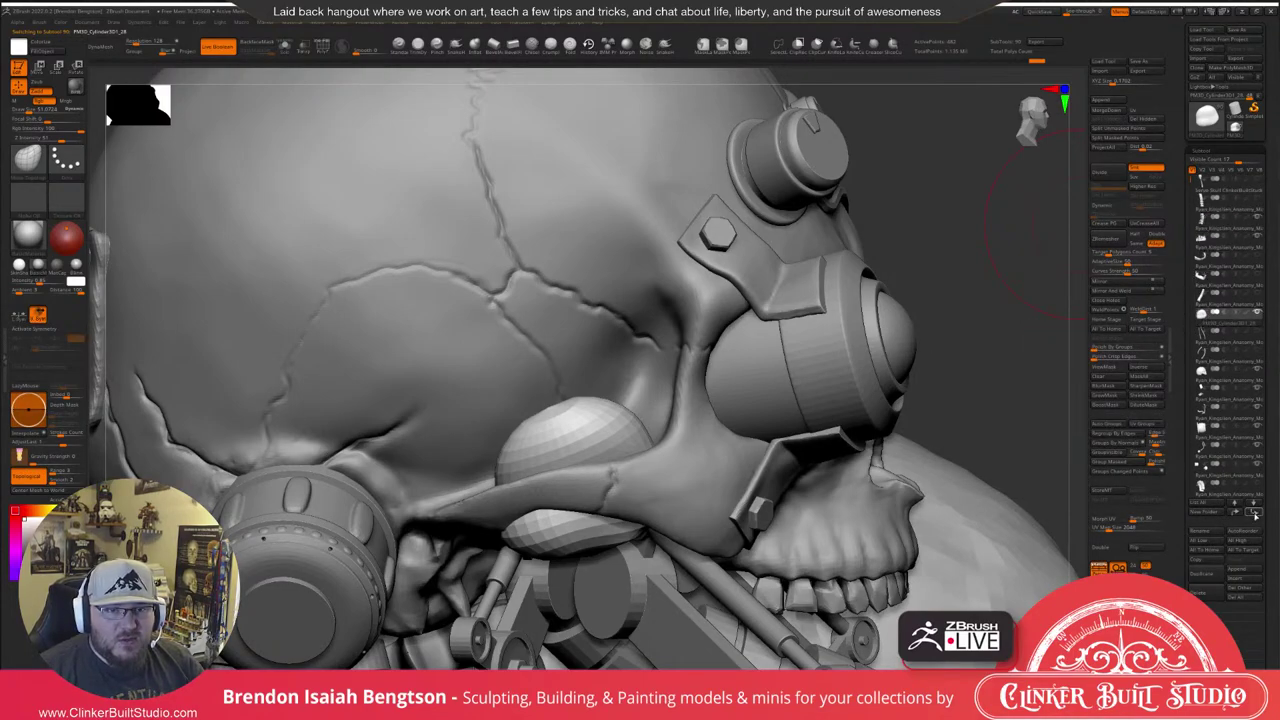
left_click(1255, 513)
left_click(1255, 513)
left_click(1255, 513)
left_click(1255, 513)
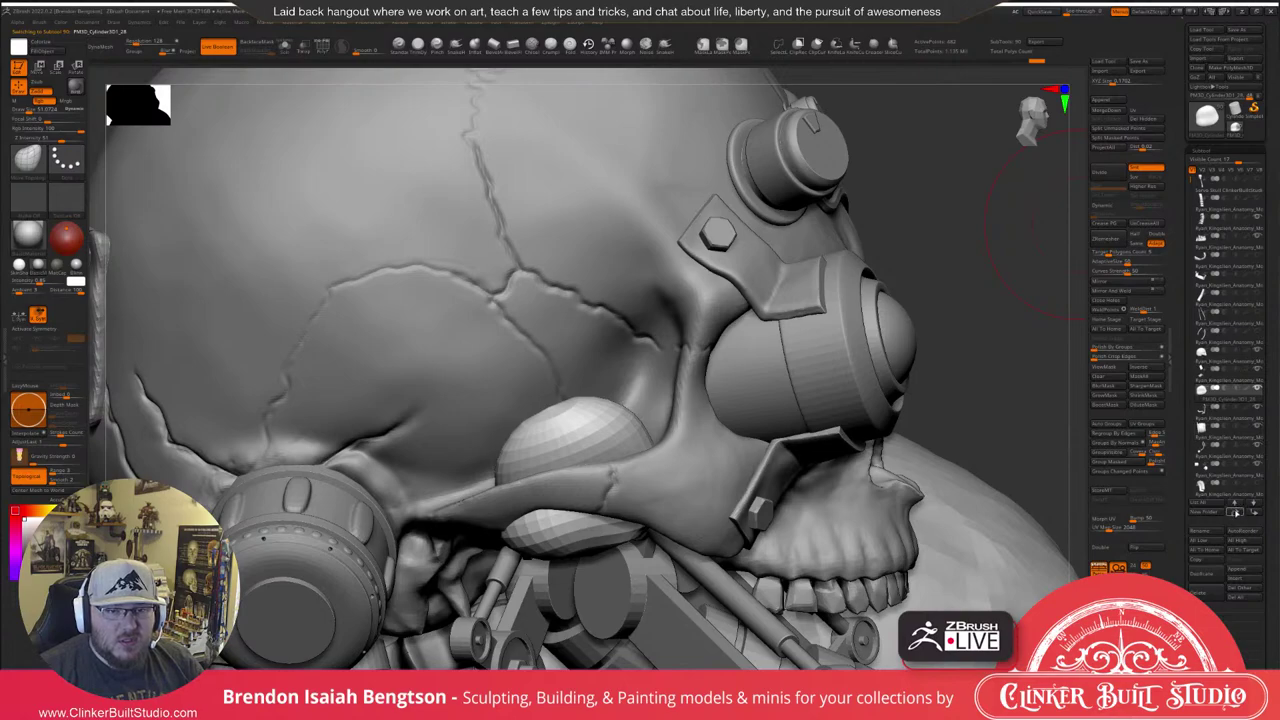
left_click(1236, 513)
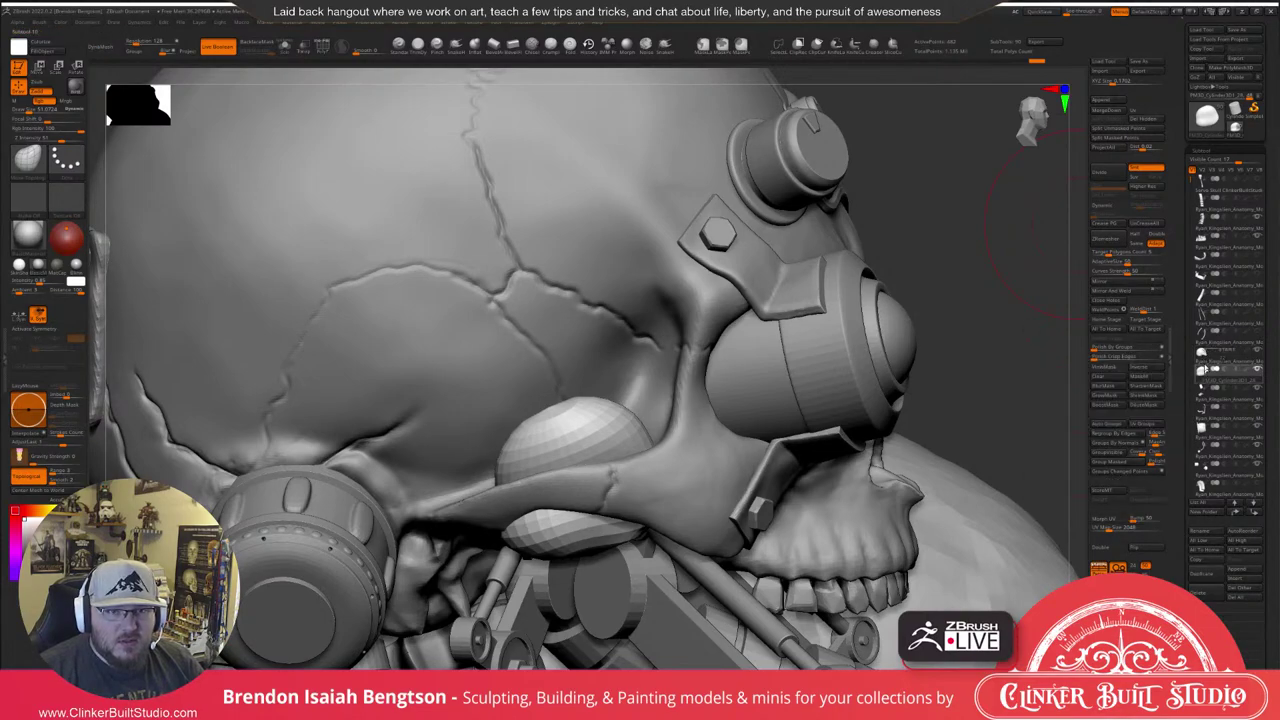
left_click(1225, 371)
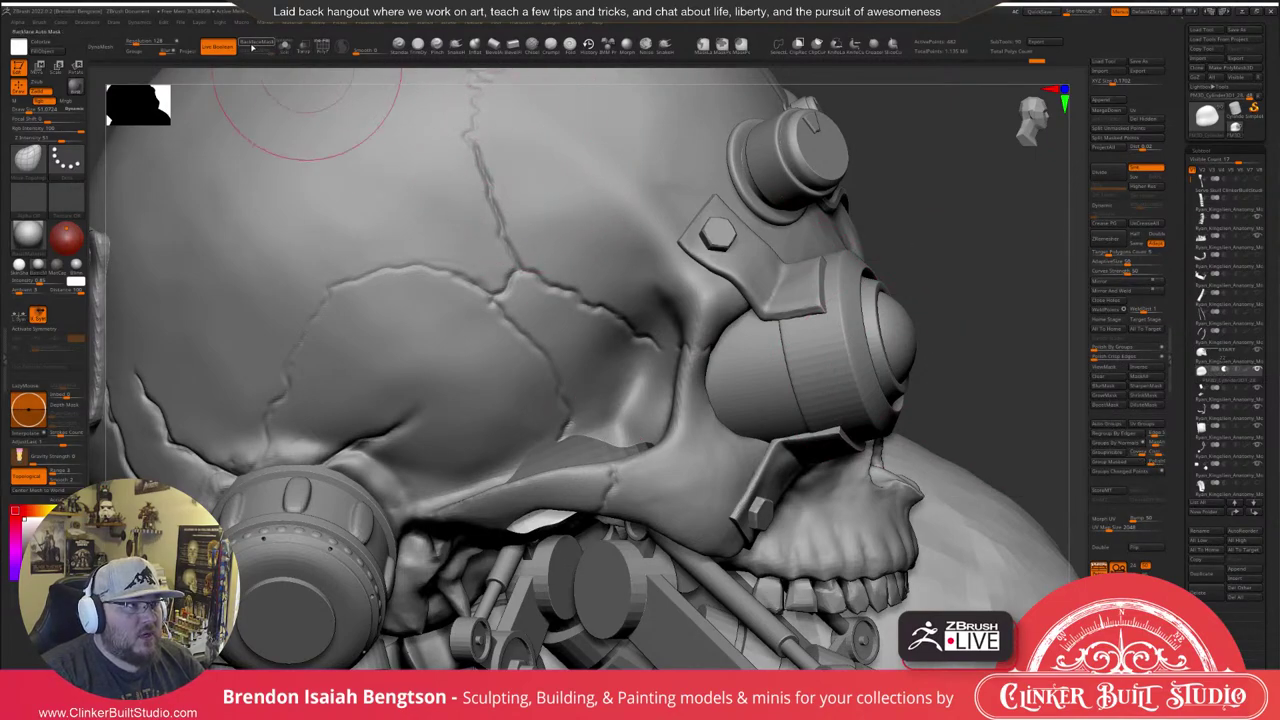
Examine the subtracted temple piece from several angles, using transparency to check how deep it sits in the skull.
right_click_drag(658, 456, 600, 533)
mouse_move(600, 535)
left_mouse_down()
mouse_move(572, 488)
mouse_move(572, 452)
left_mouse_up()
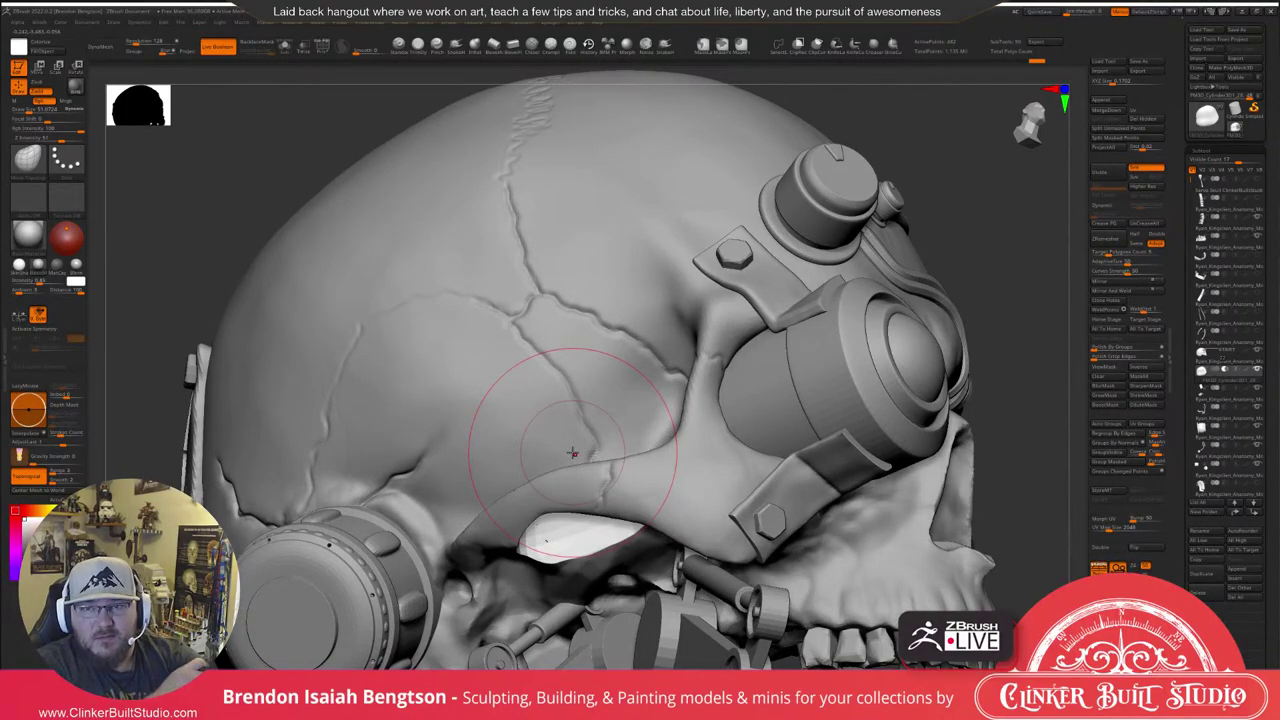
mouse_move(572, 453)
left_mouse_down()
mouse_move(584, 374)
mouse_move(621, 499)
mouse_move(587, 405)
mouse_move(584, 430)
left_mouse_up()
key("shift+t")
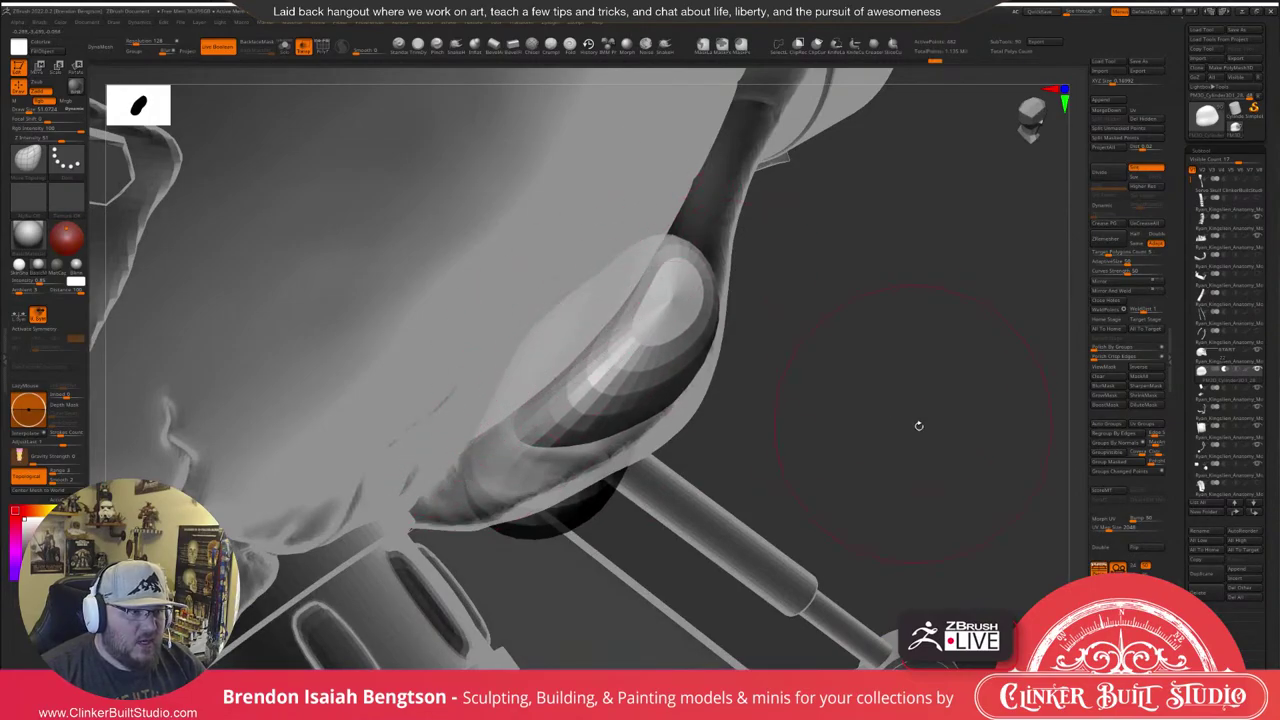
left_click_drag(919, 425, 782, 361, "alt")
left_click_drag(766, 539, 581, 274, "alt")
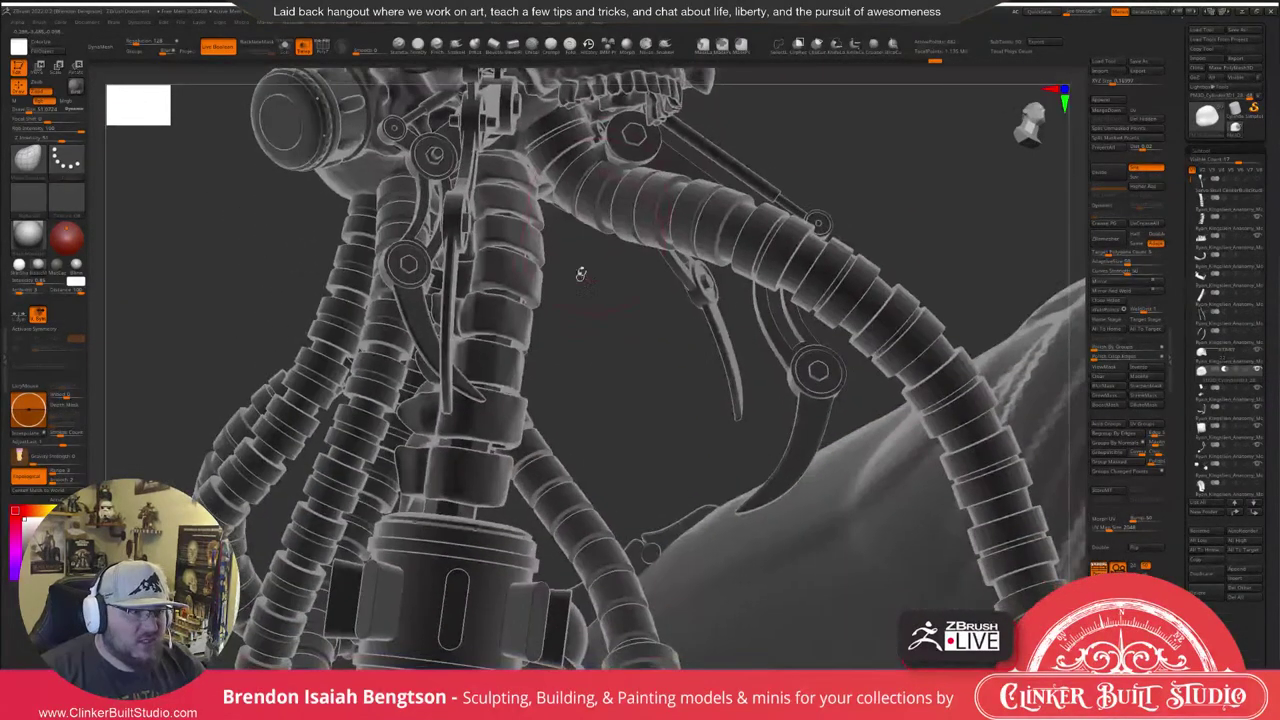
right_click_drag(521, 505, 485, 554)
key("shift")
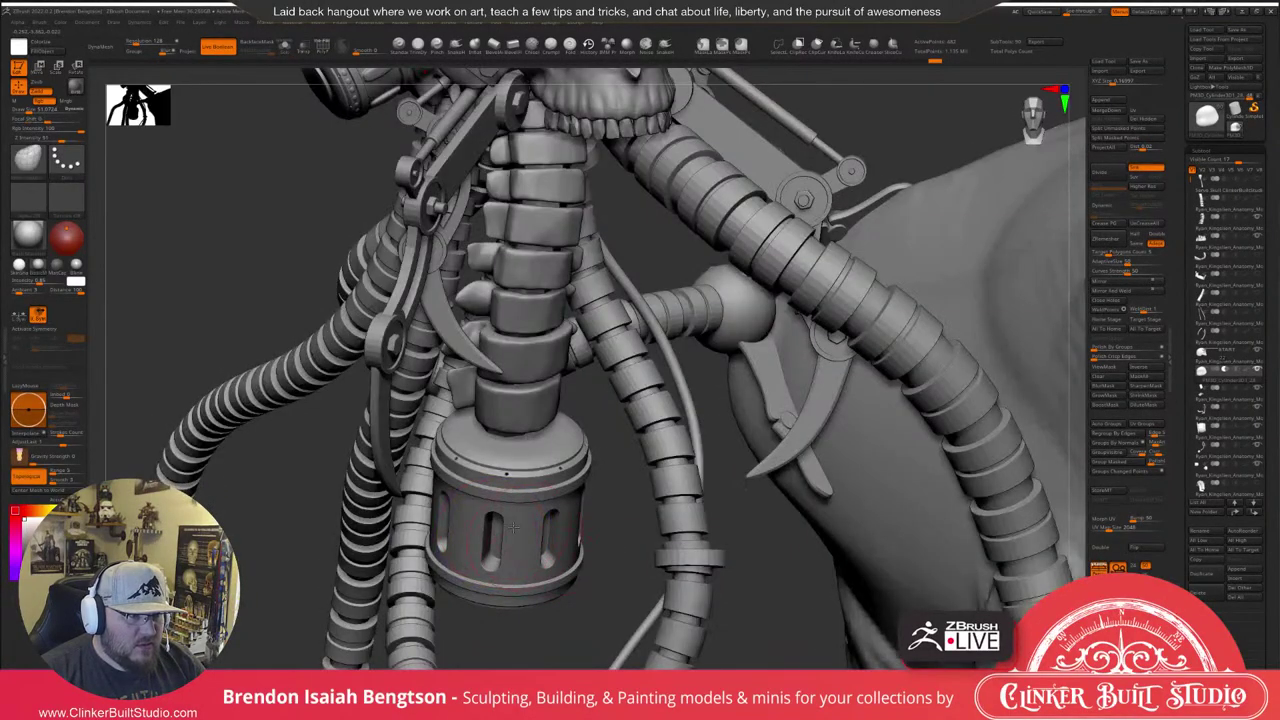
mouse_move(487, 537)
right_mouse_down()
mouse_move(518, 545)
mouse_move(519, 519)
mouse_move(558, 506)
right_mouse_up()
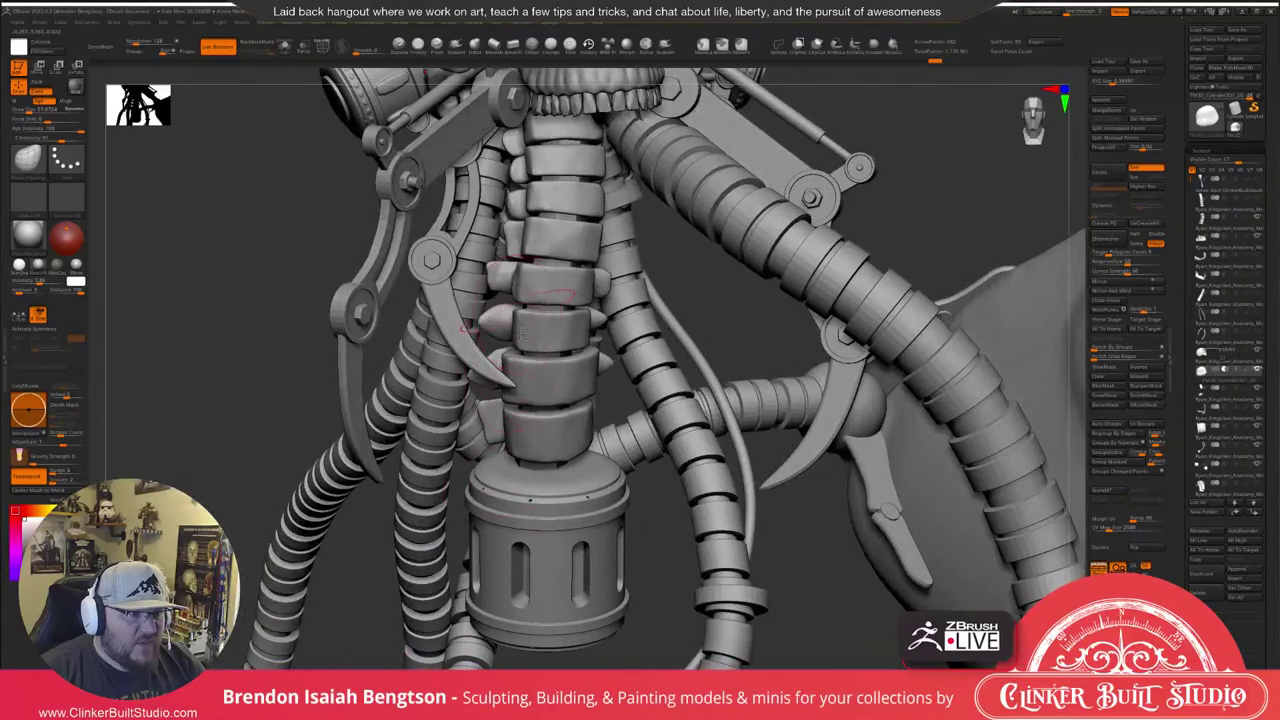
right_click_drag(557, 280, 557, 490, "alt")
right_click_drag(557, 398, 602, 396)
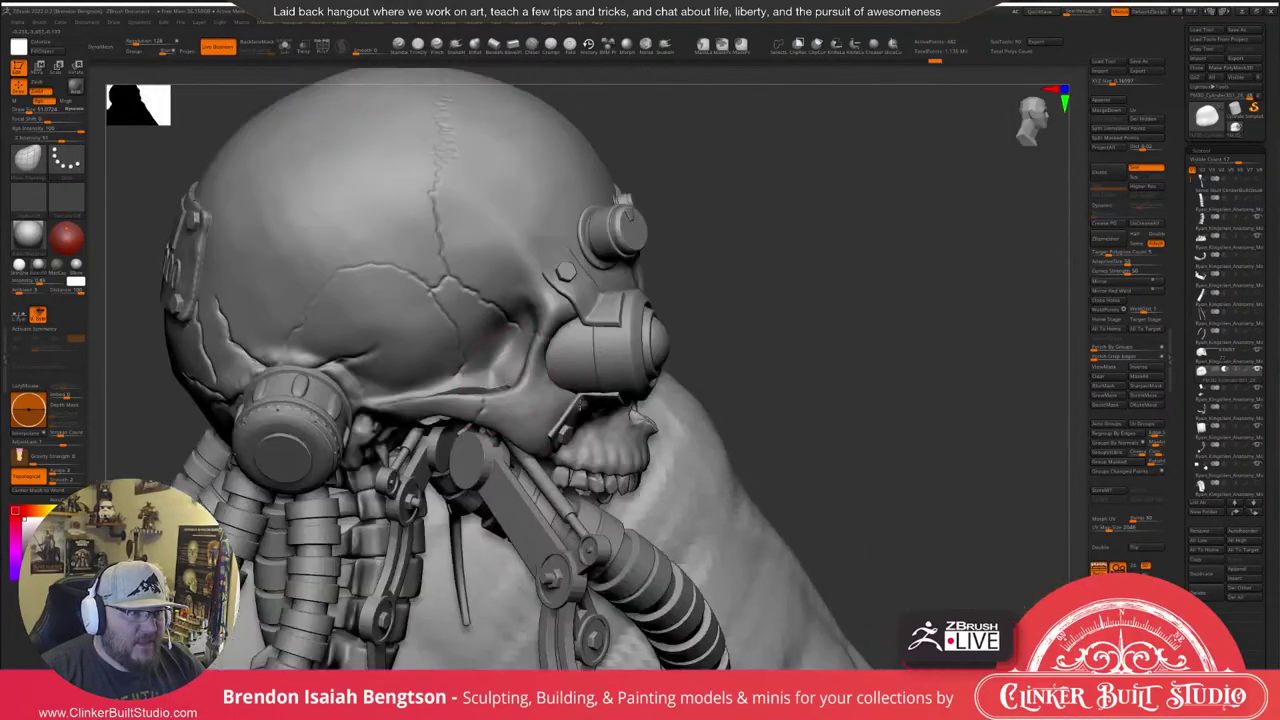
right_click_drag(450, 366, 558, 438, "alt")
Reshape the subtracting piece with the Move Topological brush into a slimmer opening between the temple and the cheekbone arch.
left_click_drag(598, 463, 532, 391)
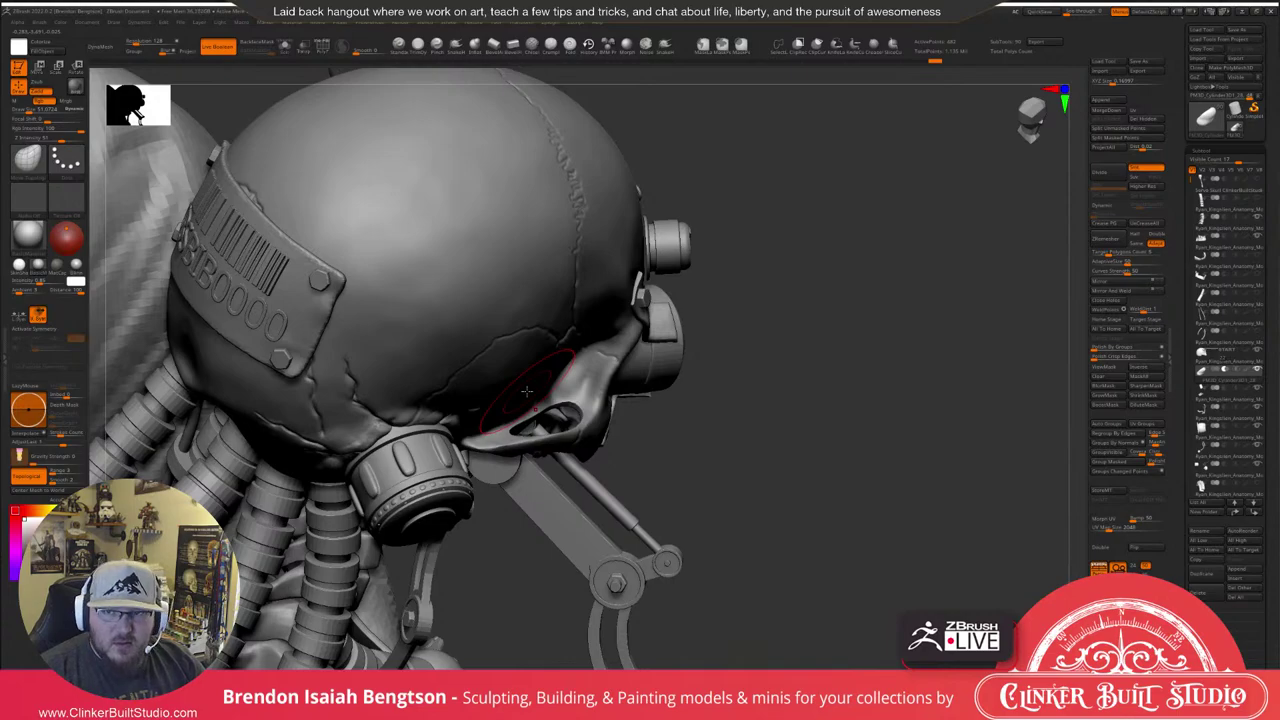
left_click_drag(724, 444, 562, 376)
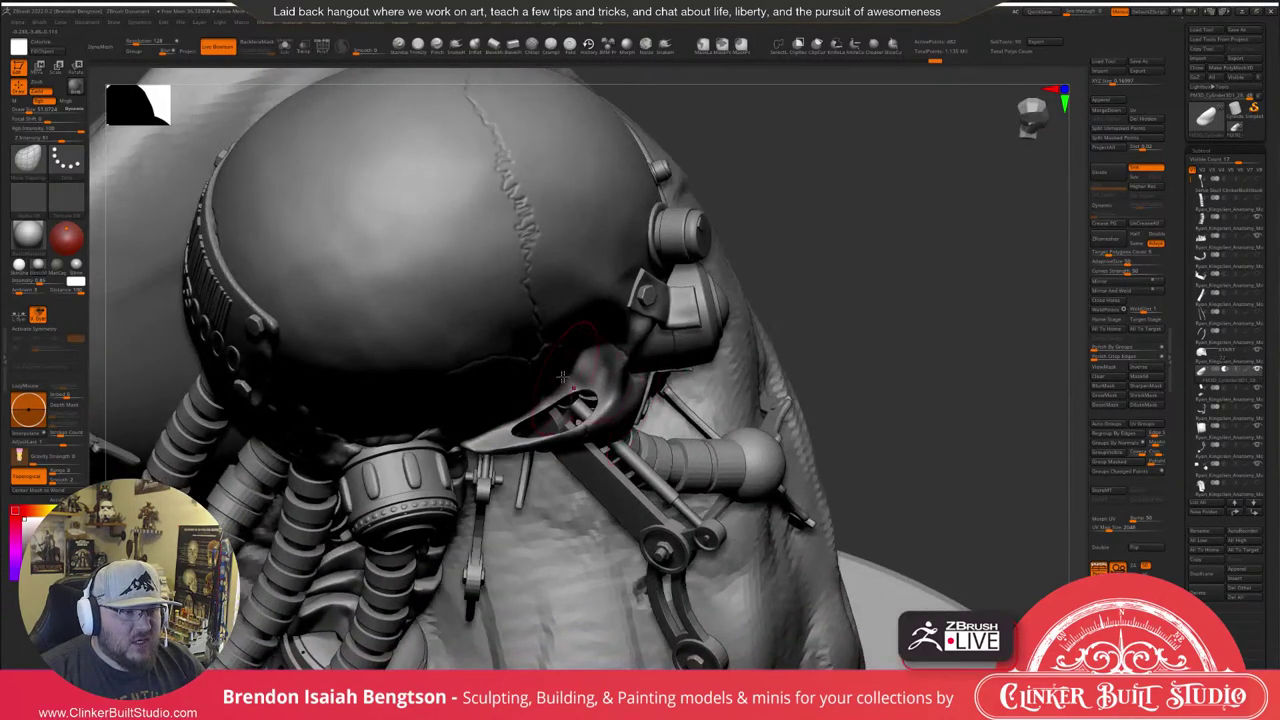
right_click_drag(564, 412, 553, 341, "alt")
left_click_drag(553, 340, 583, 384)
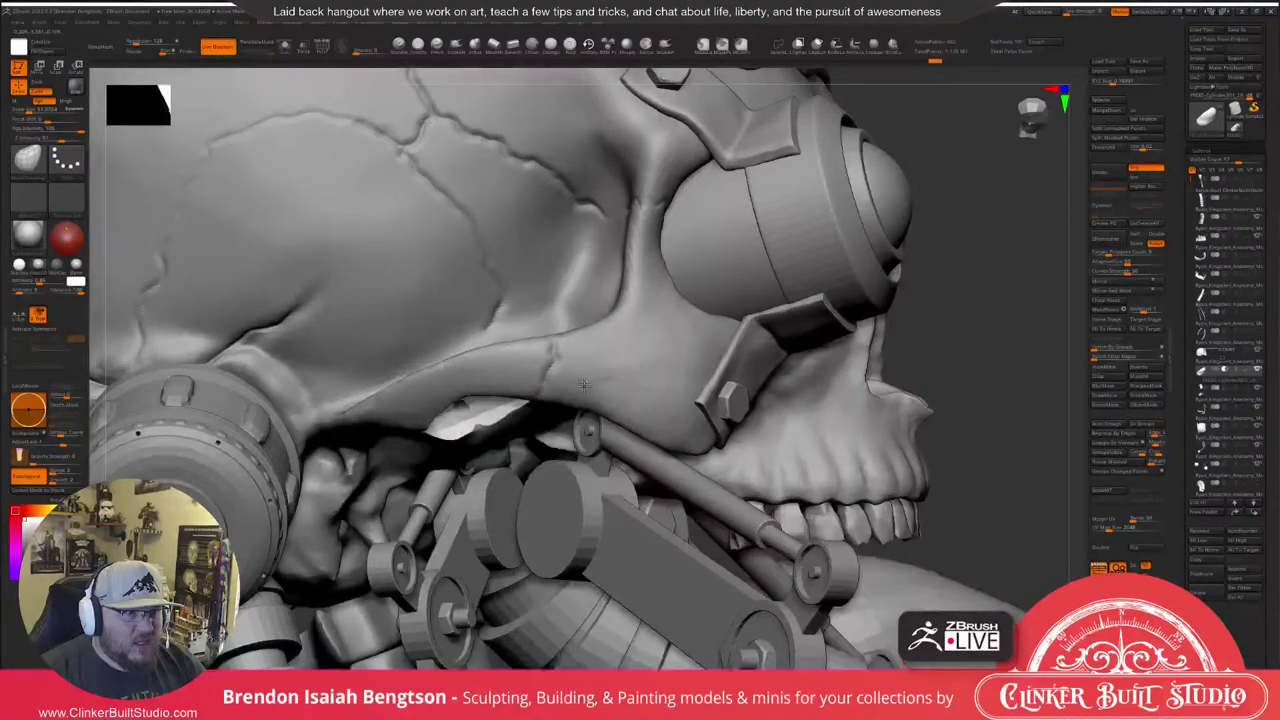
left_click_drag(583, 384, 505, 389)
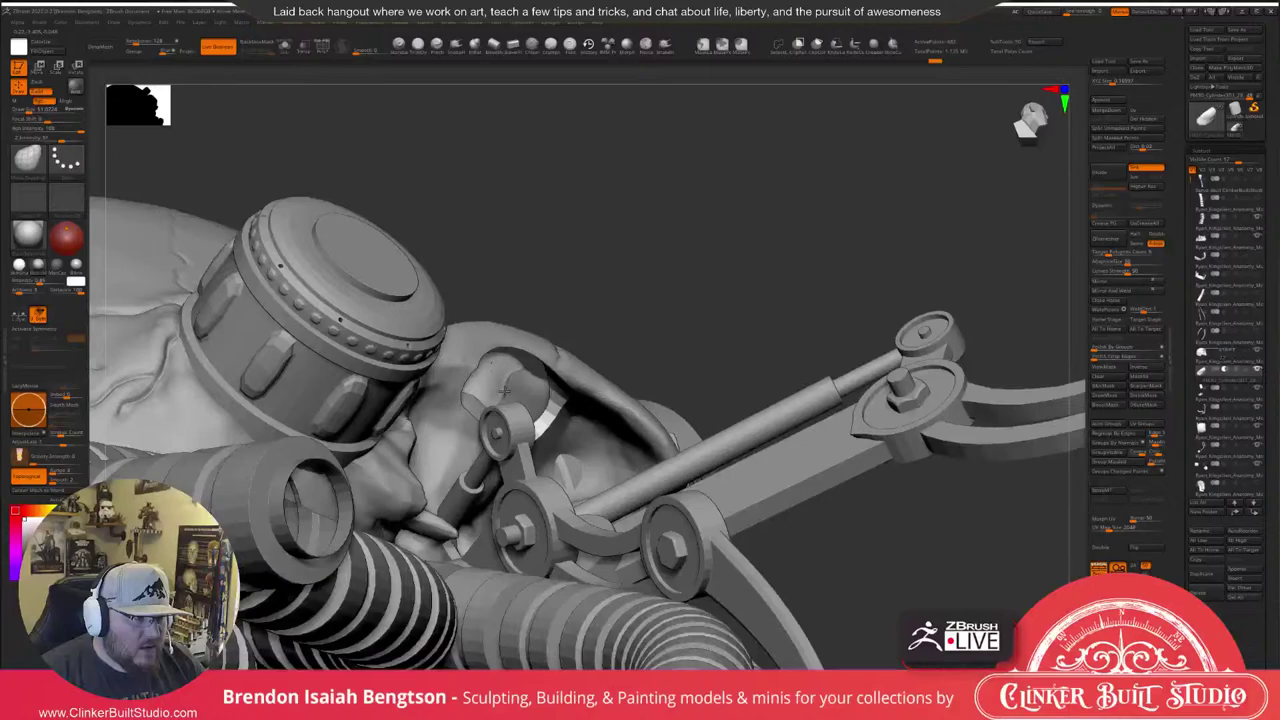
left_click_drag(497, 362, 480, 378)
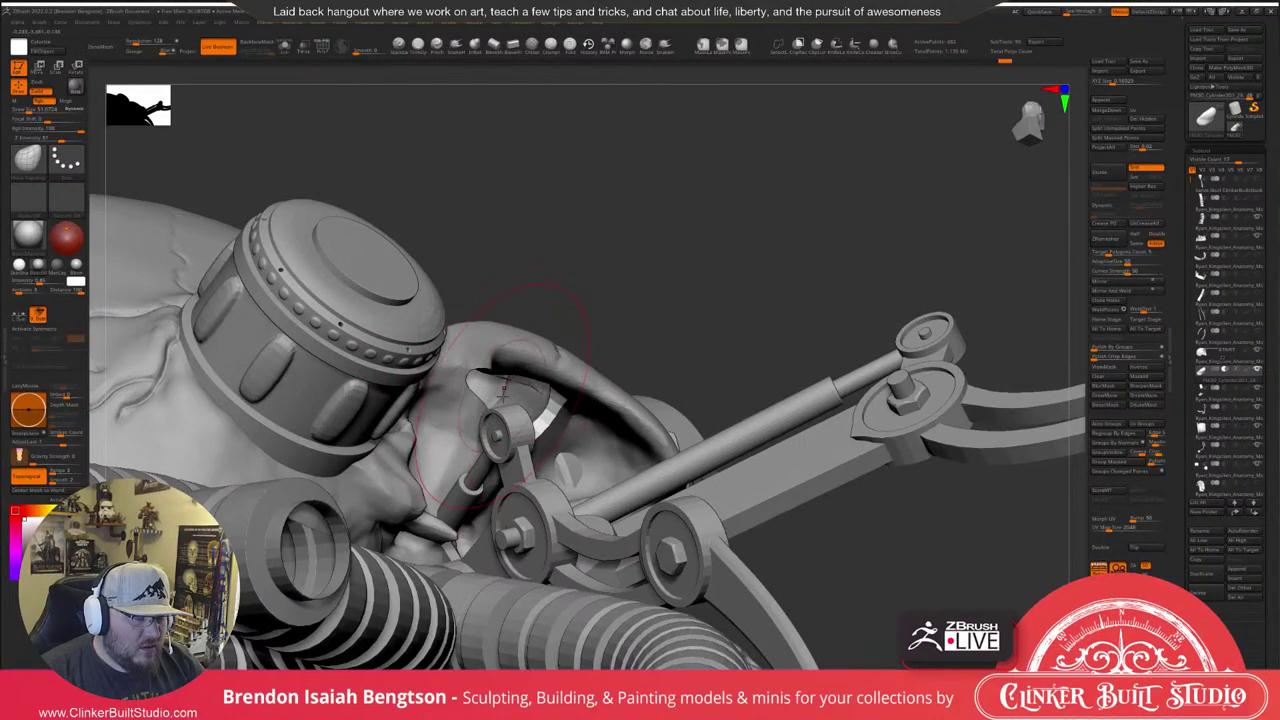
Check the subtracting piece with its wireframe displayed and mirror it to the skull's opposite temple.
key("shift+f")
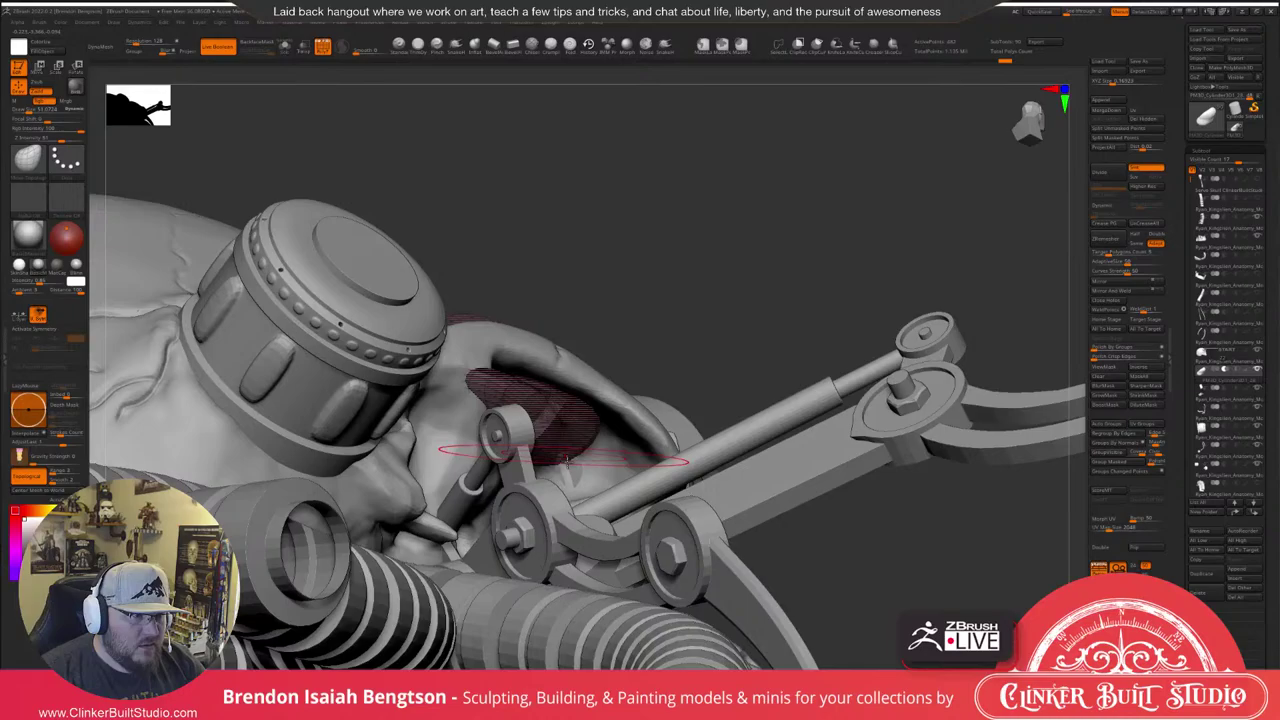
right_click_drag(567, 461, 505, 505)
right_click_drag(560, 255, 412, 290)
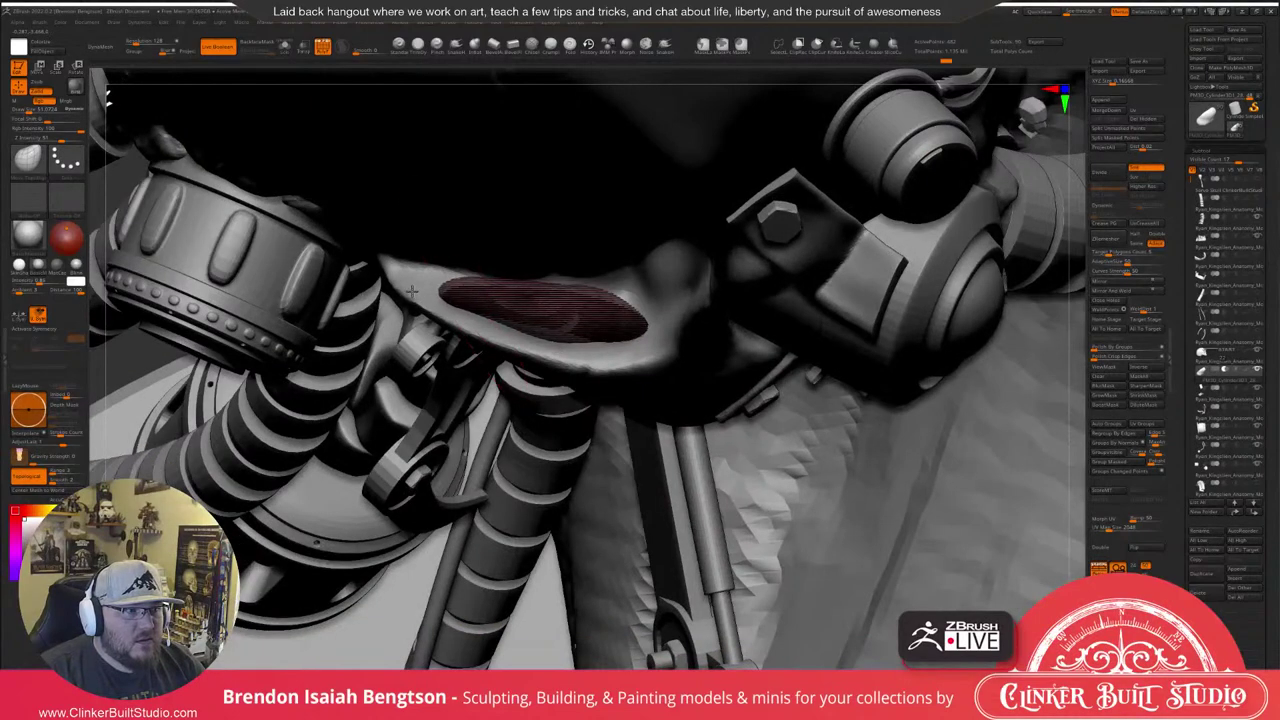
mouse_move(557, 305)
right_mouse_down()
mouse_move(622, 336)
mouse_move(618, 268)
mouse_move(565, 330)
mouse_move(617, 358)
mouse_move(938, 196)
mouse_move(980, 194)
mouse_move(915, 313)
mouse_move(1080, 72)
right_mouse_up()
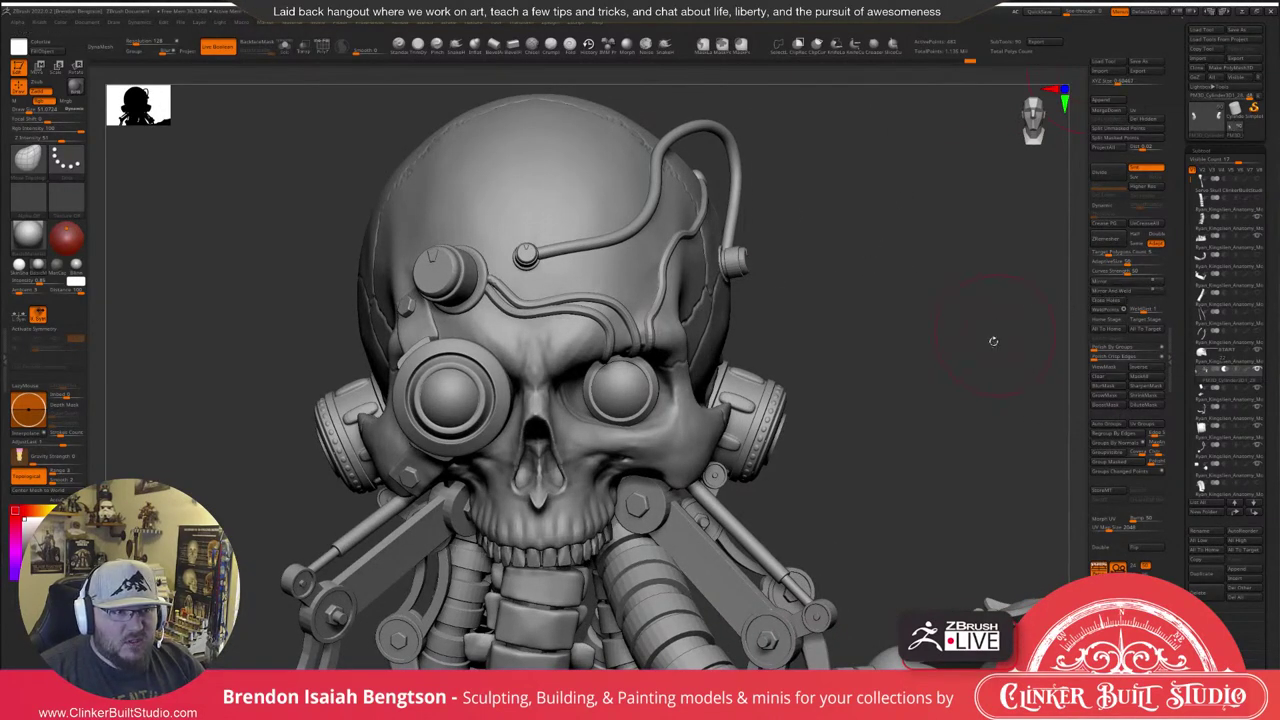
mouse_move(991, 340)
right_mouse_down()
mouse_move(997, 413)
mouse_move(991, 395)
right_mouse_up()
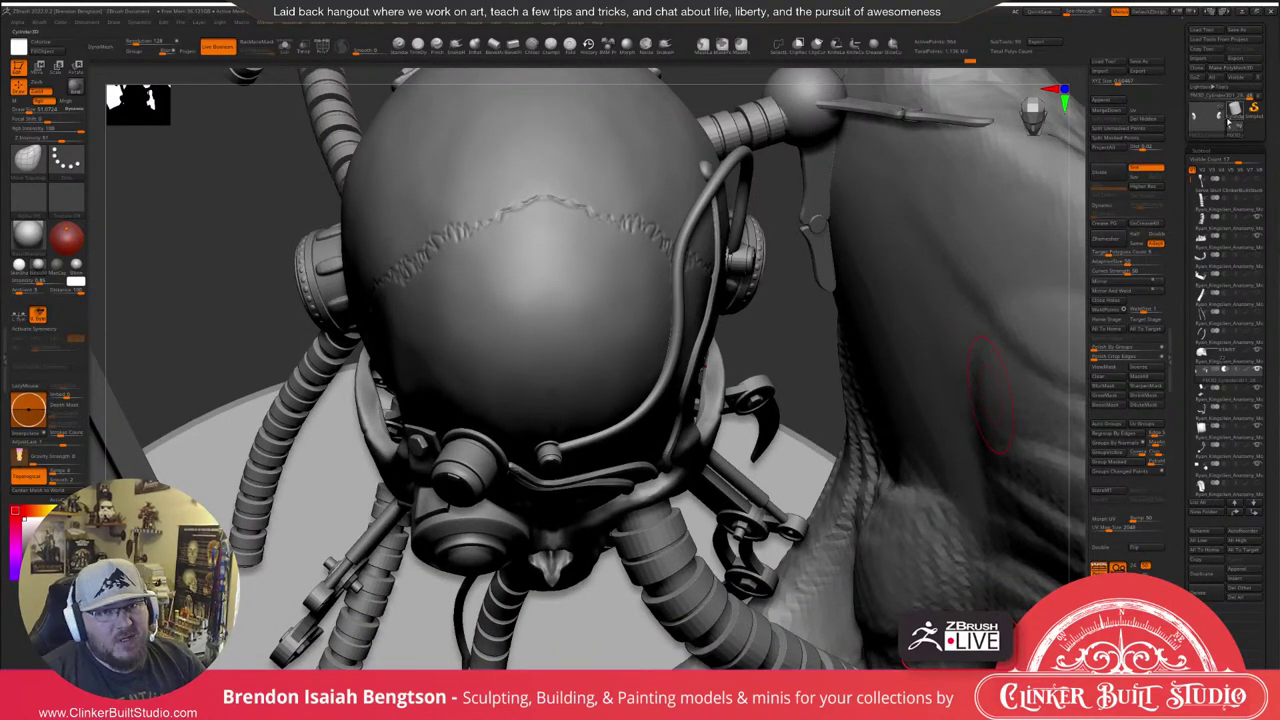
Create a new Cylinder3D tool, convert it to a PolyMesh3D, and append the mirrored temple pieces to it.
left_click(1218, 128)
left_click(1010, 112)
right_click_drag(860, 372, 890, 222, "ctrl")
key("f")
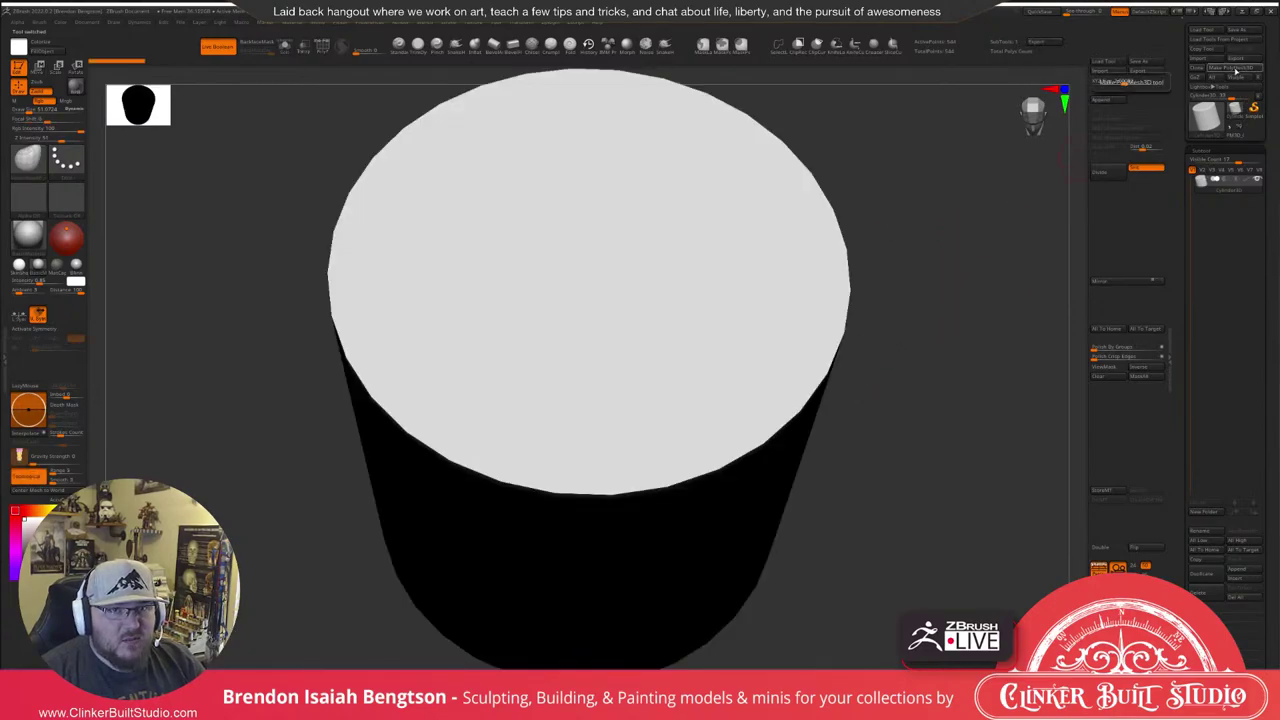
left_click(1236, 70)
right_click_drag(934, 304, 922, 258, "ctrl")
right_click_drag(922, 258, 931, 329, "alt")
left_click(1104, 101)
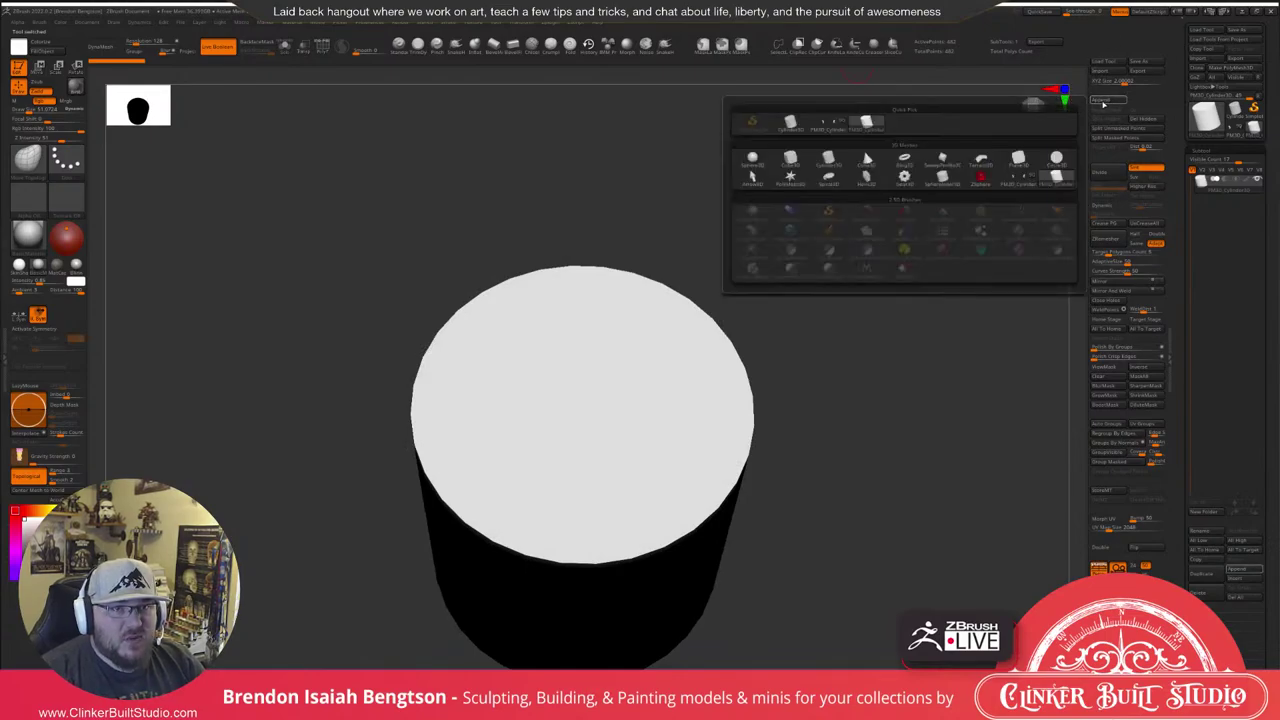
left_click(823, 127)
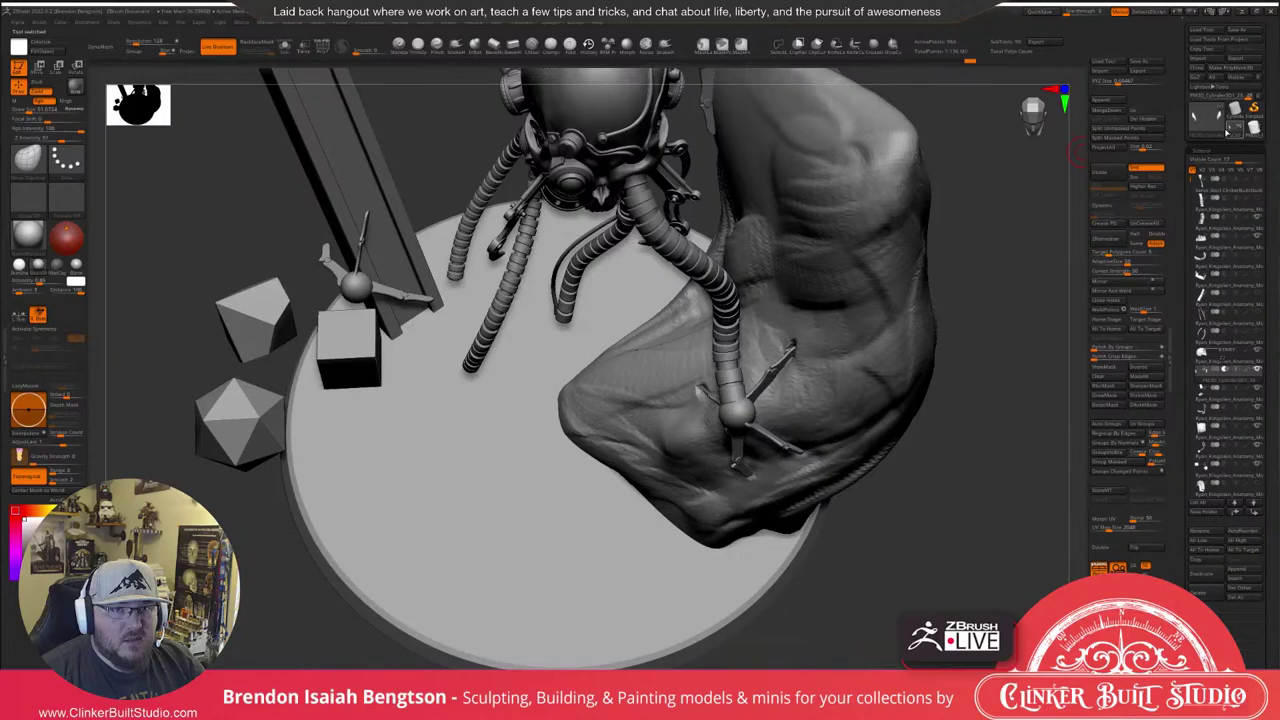
Switch to the separate cutter tool, append the creature's skull to it, and delete the placeholder cylinder.
mouse_move(1225, 138)
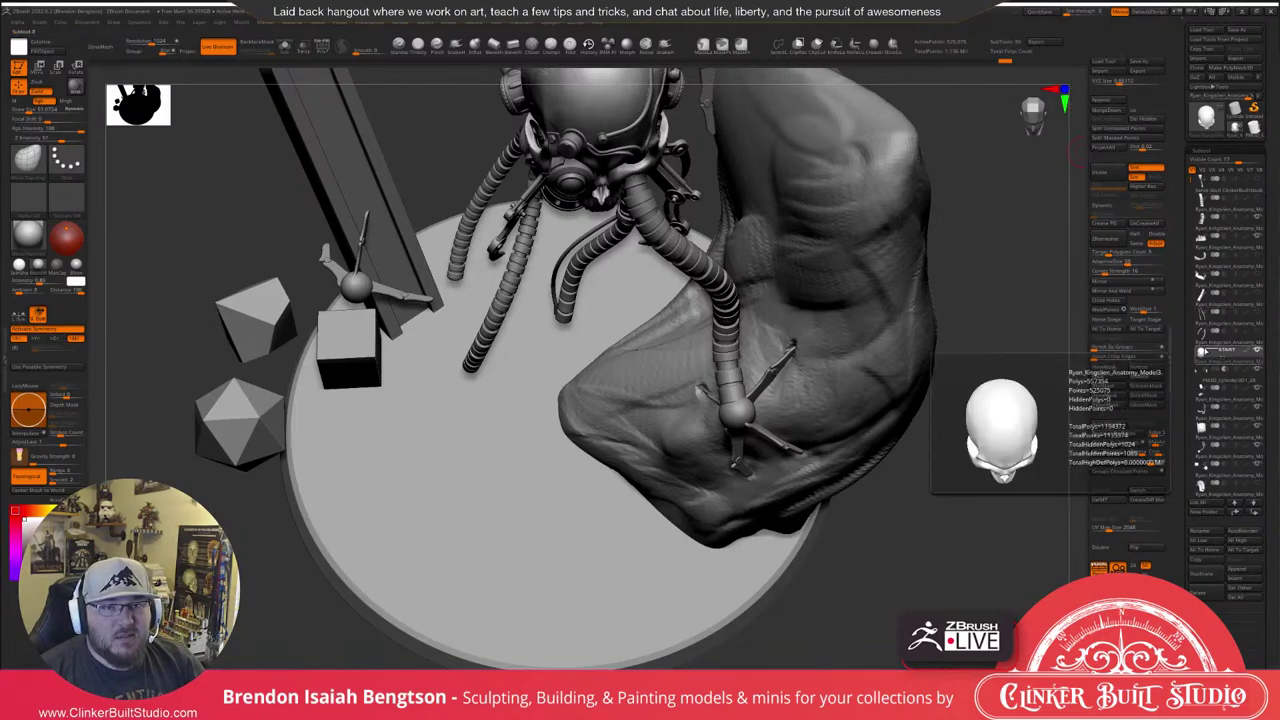
left_click(1257, 129)
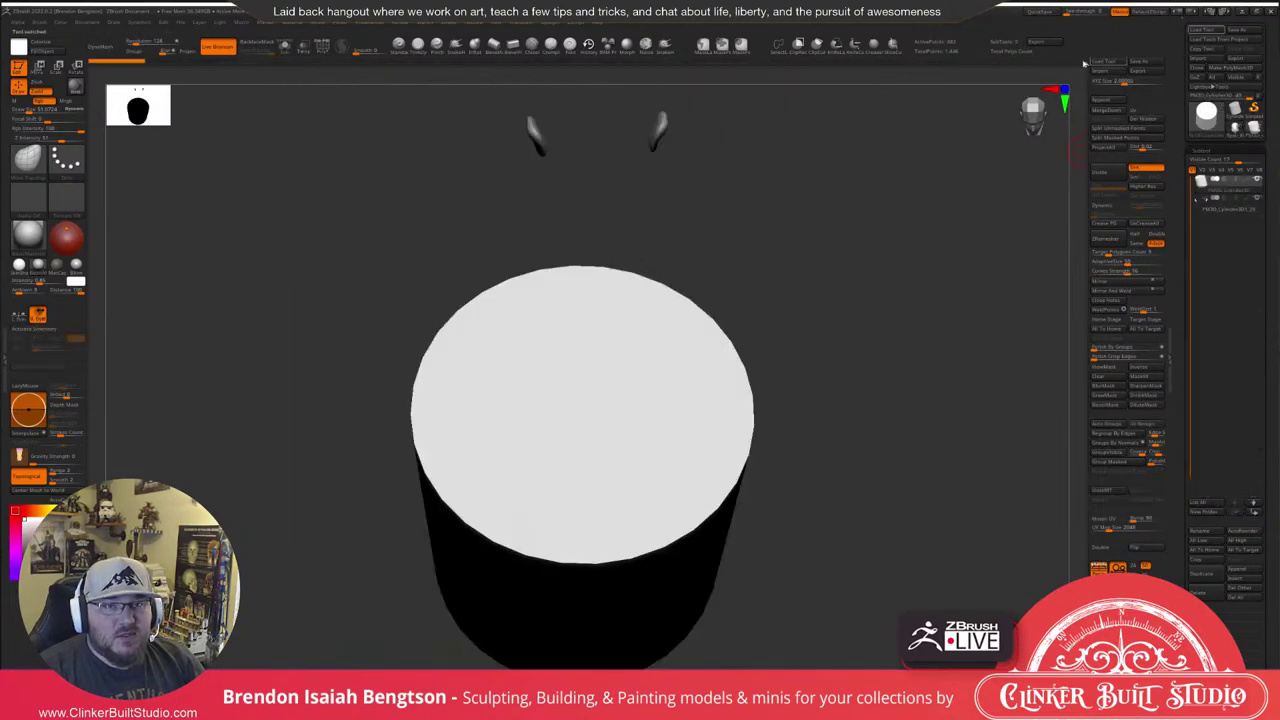
left_click(1106, 101)
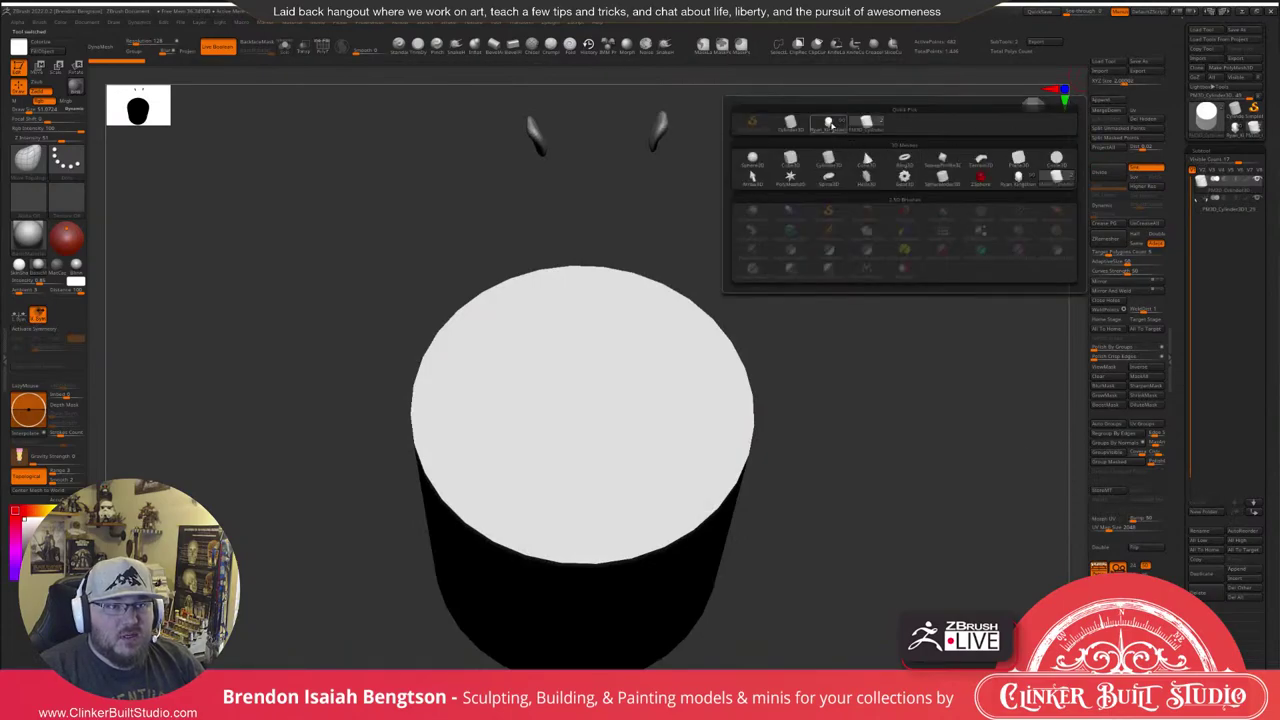
left_click(830, 124)
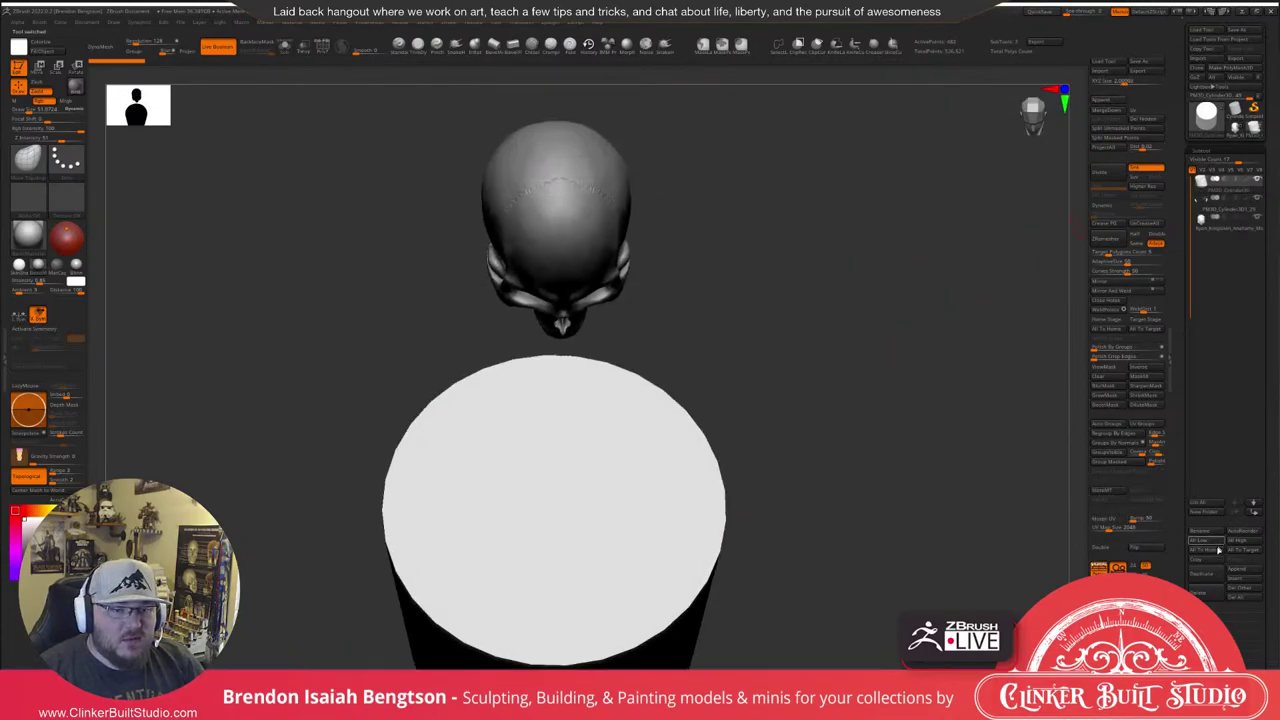
left_click(1200, 593)
left_click(1236, 616)
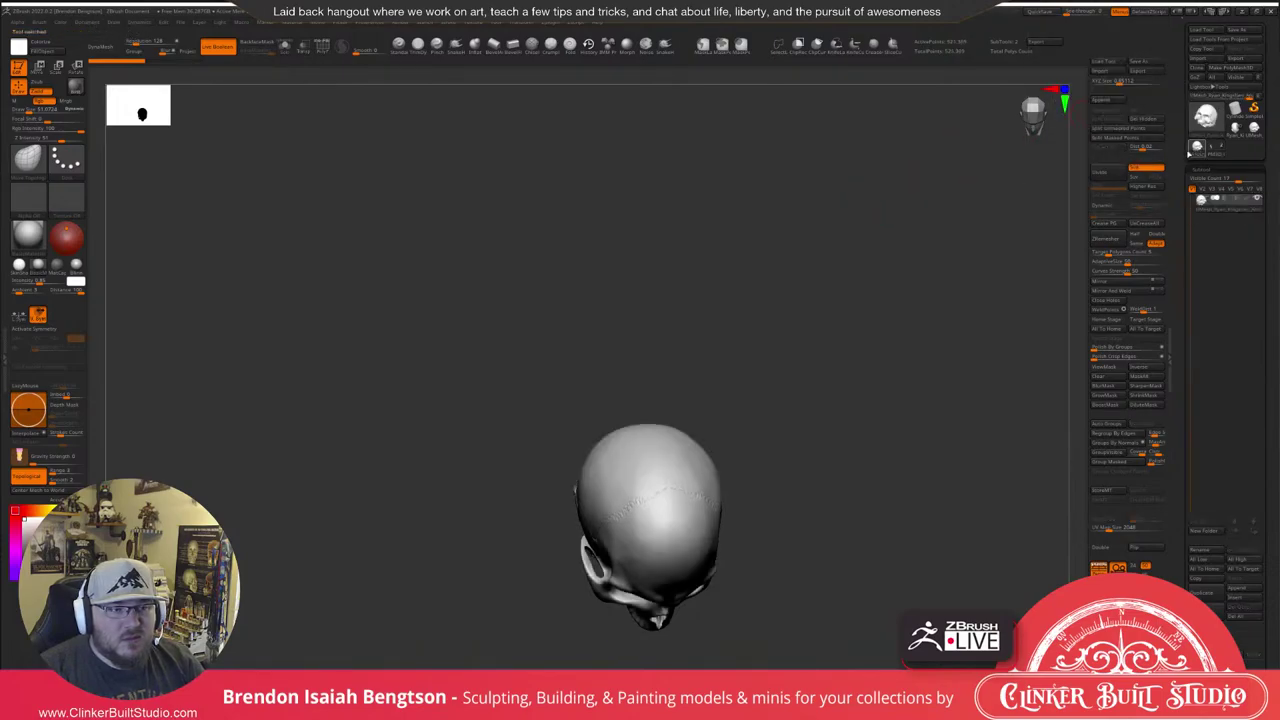
Return to the full creature tool and append the boolean-cut UMesh skull as a new subtool.
left_click_drag(852, 431, 849, 351)
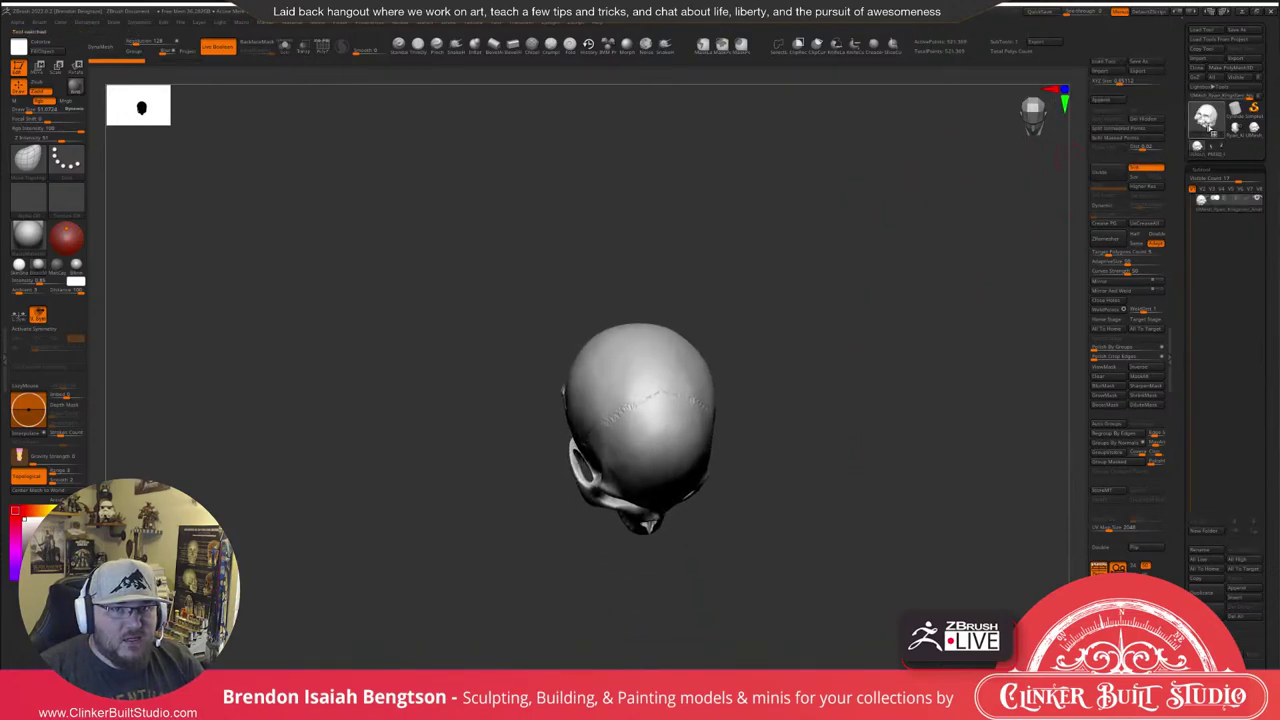
left_click(1236, 128)
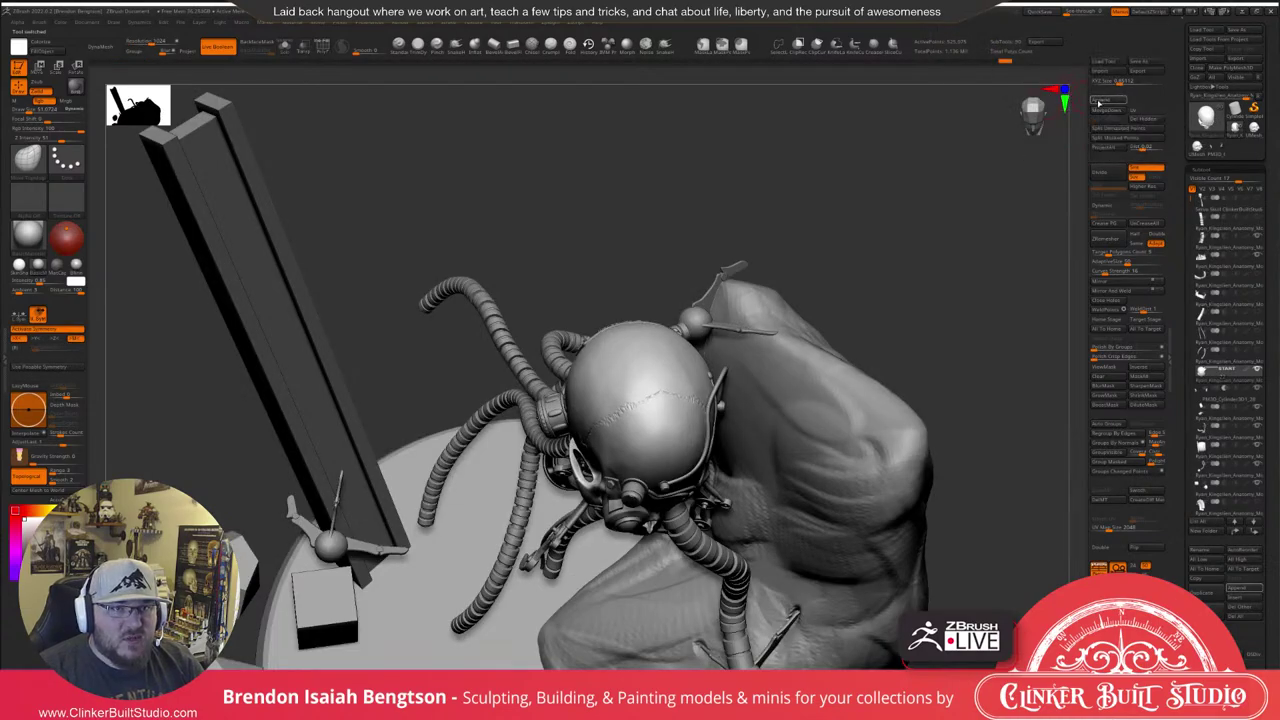
left_click(1098, 101)
mouse_move(942, 125)
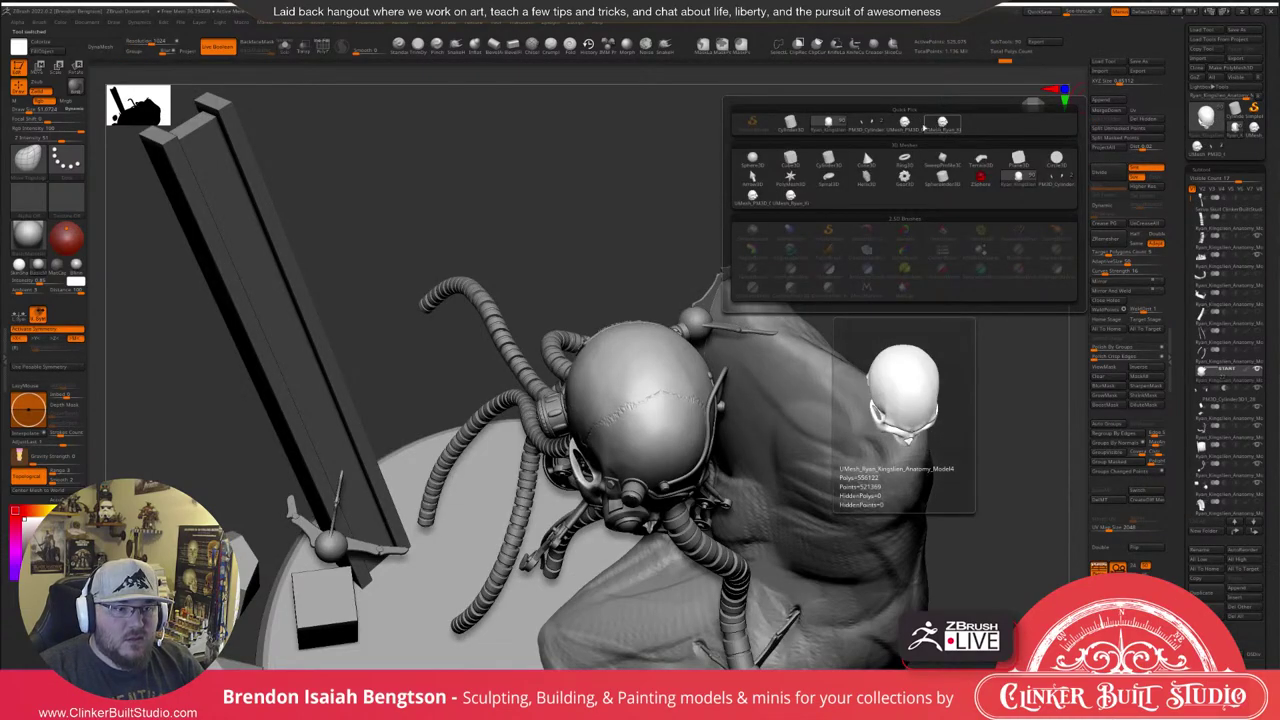
left_click(936, 127)
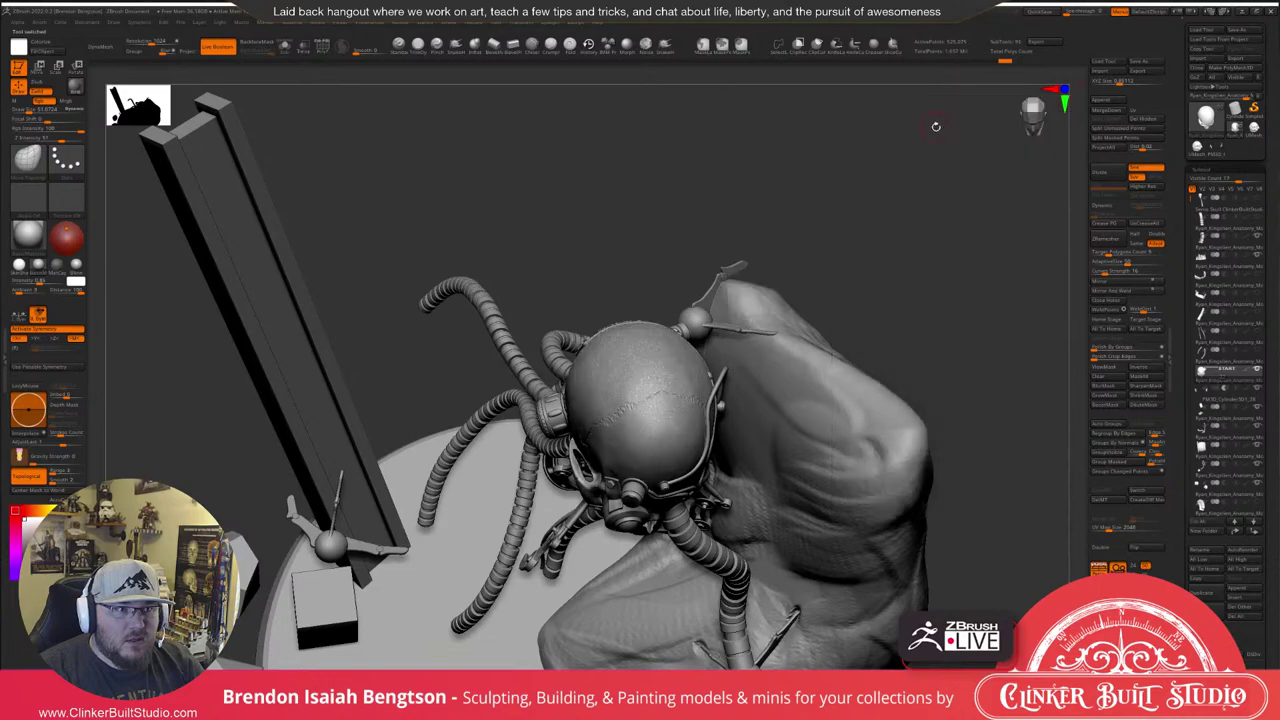
Select the appended UMesh skull at the end of the subtool list and isolate it from the other parts.
left_click_drag(942, 217, 1018, 243)
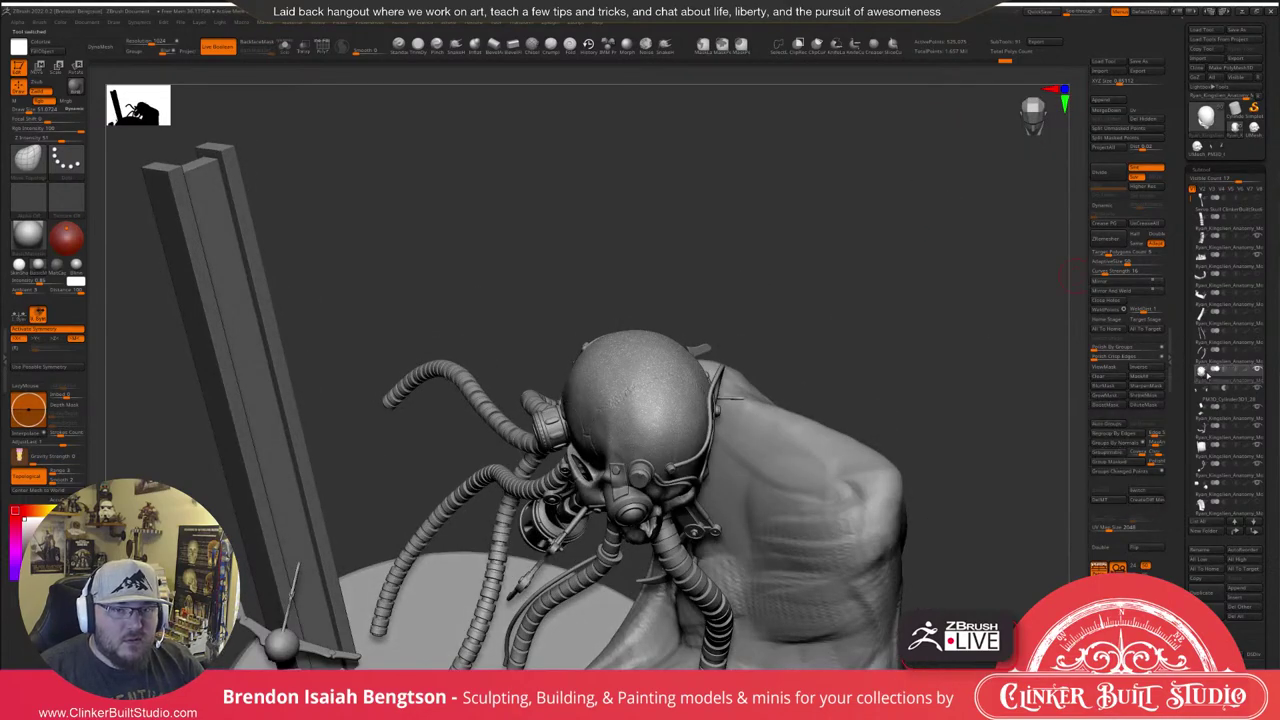
mouse_move(1238, 362)
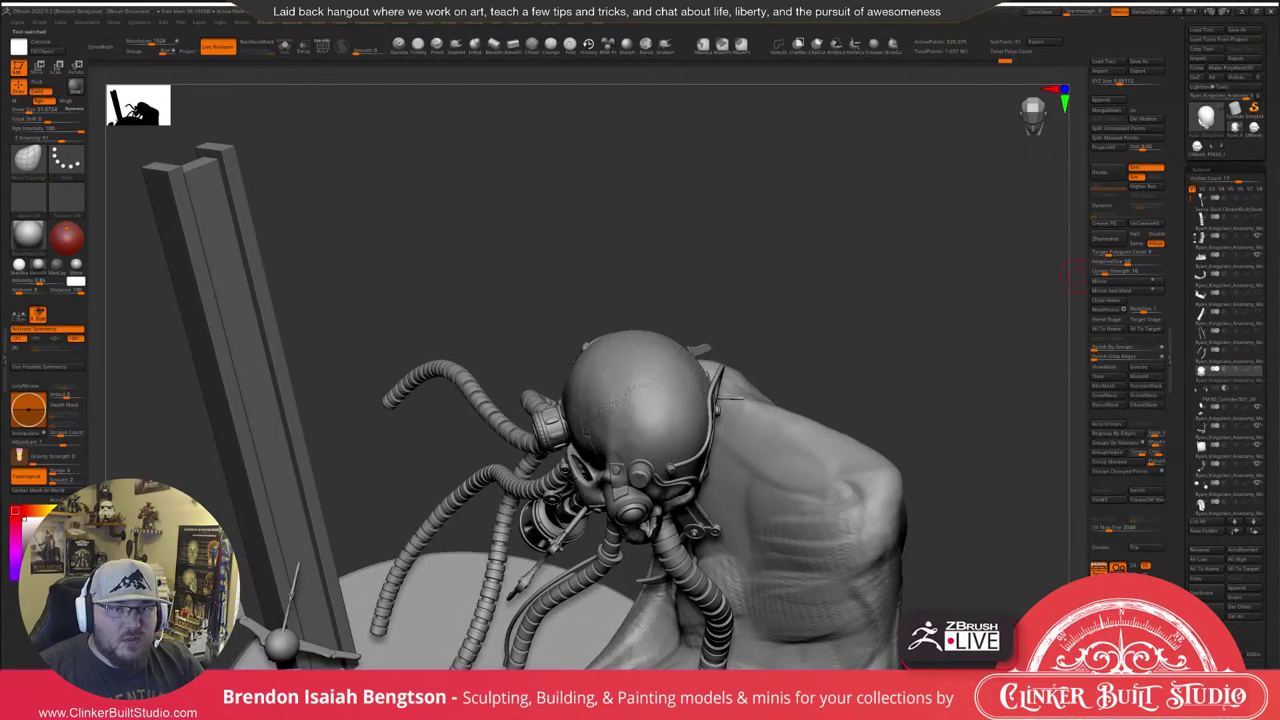
left_click_drag(1189, 196, 1186, 433)
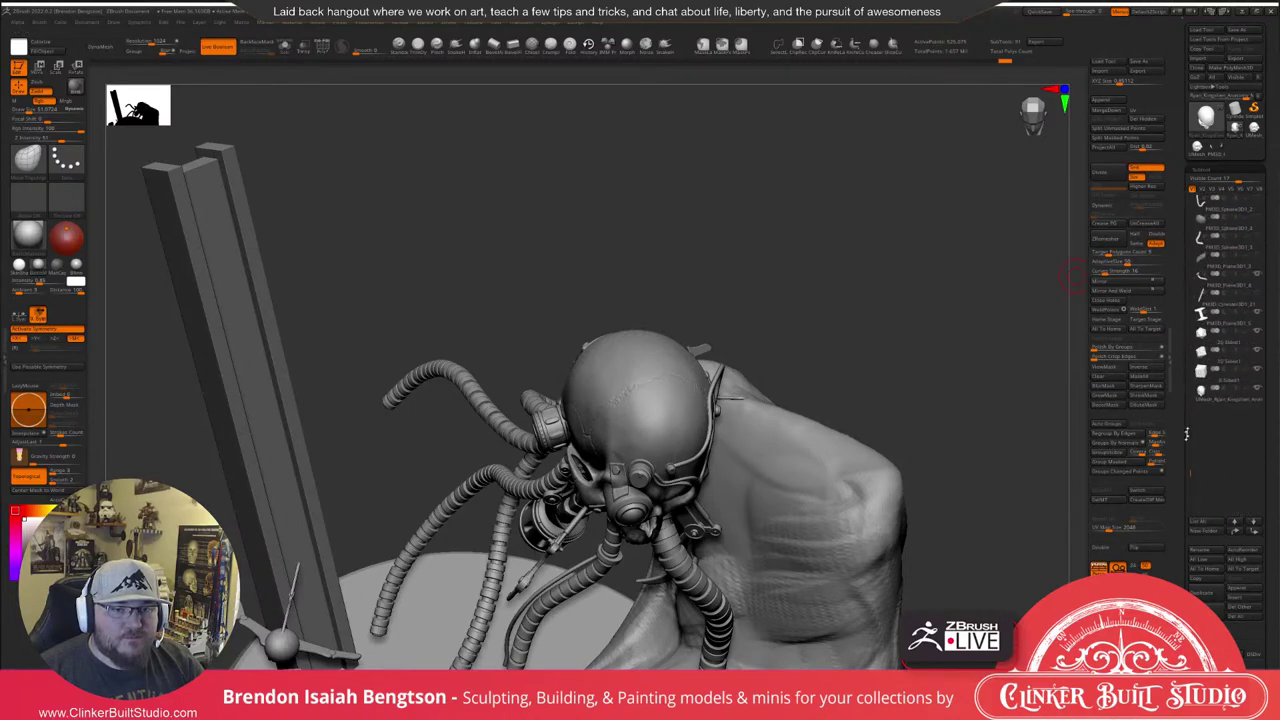
left_click(1201, 397)
right_click_drag(940, 366, 979, 484, "ctrl")
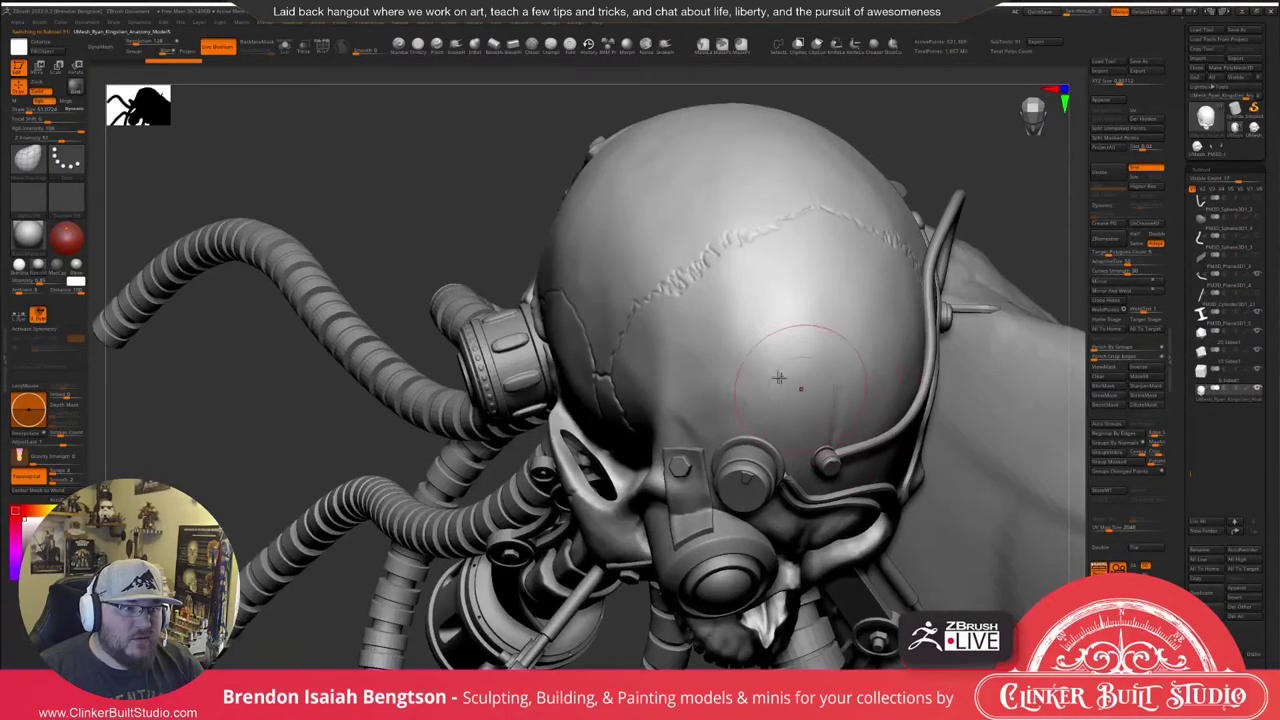
right_click_drag(780, 377, 676, 408)
key("alt+s")
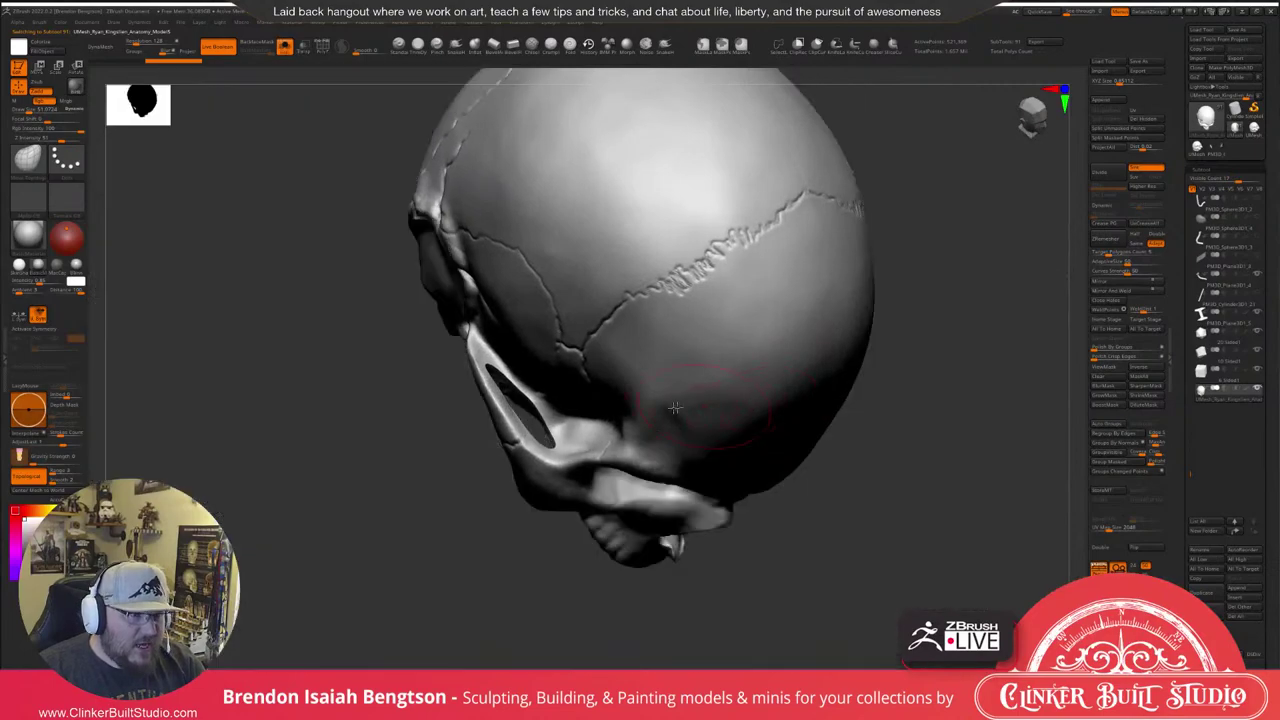
Display the skull's wireframe, reduce the brush size, and merge the whole skull into a single polygroup.
key("shift+f")
right_click_drag(554, 400, 584, 397, "ctrl")
left_click_drag(585, 397, 613, 372)
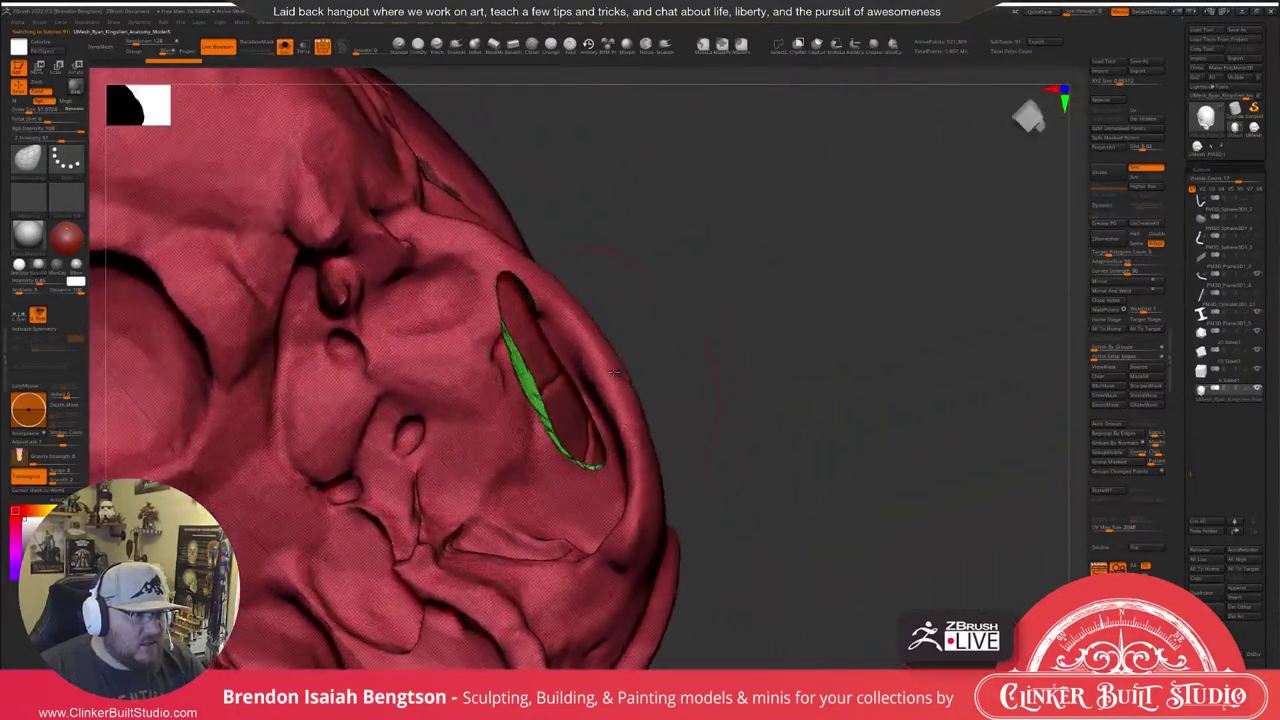
left_click_drag(718, 300, 640, 335)
key("space")
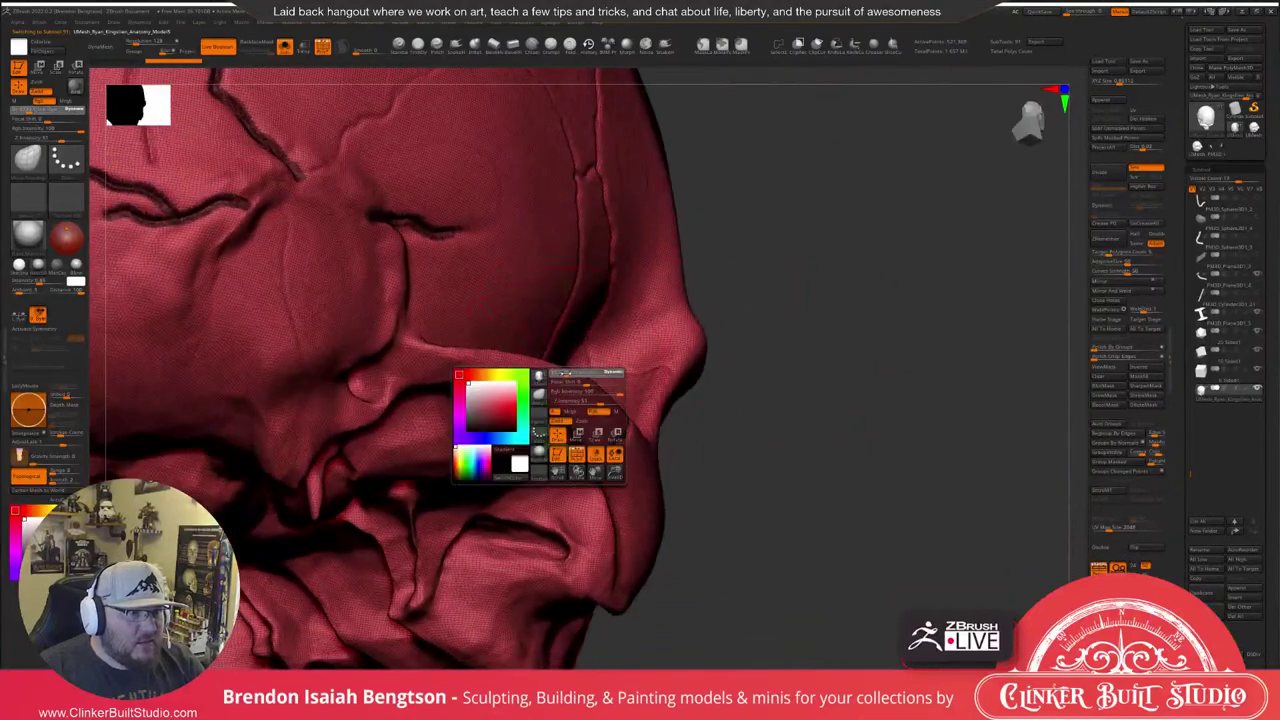
right_click_drag(593, 353, 889, 235)
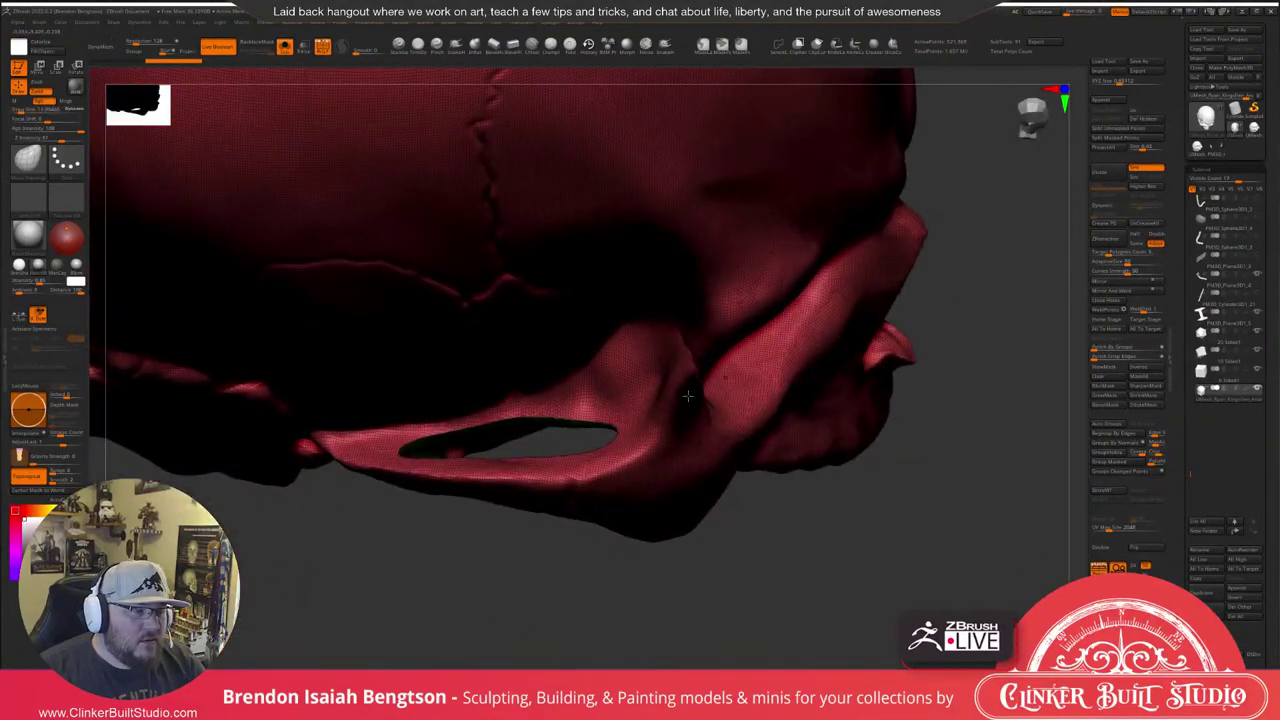
right_click_drag(688, 395, 690, 440, "ctrl")
right_click_drag(592, 426, 697, 406, "alt")
key("ctrl+w")
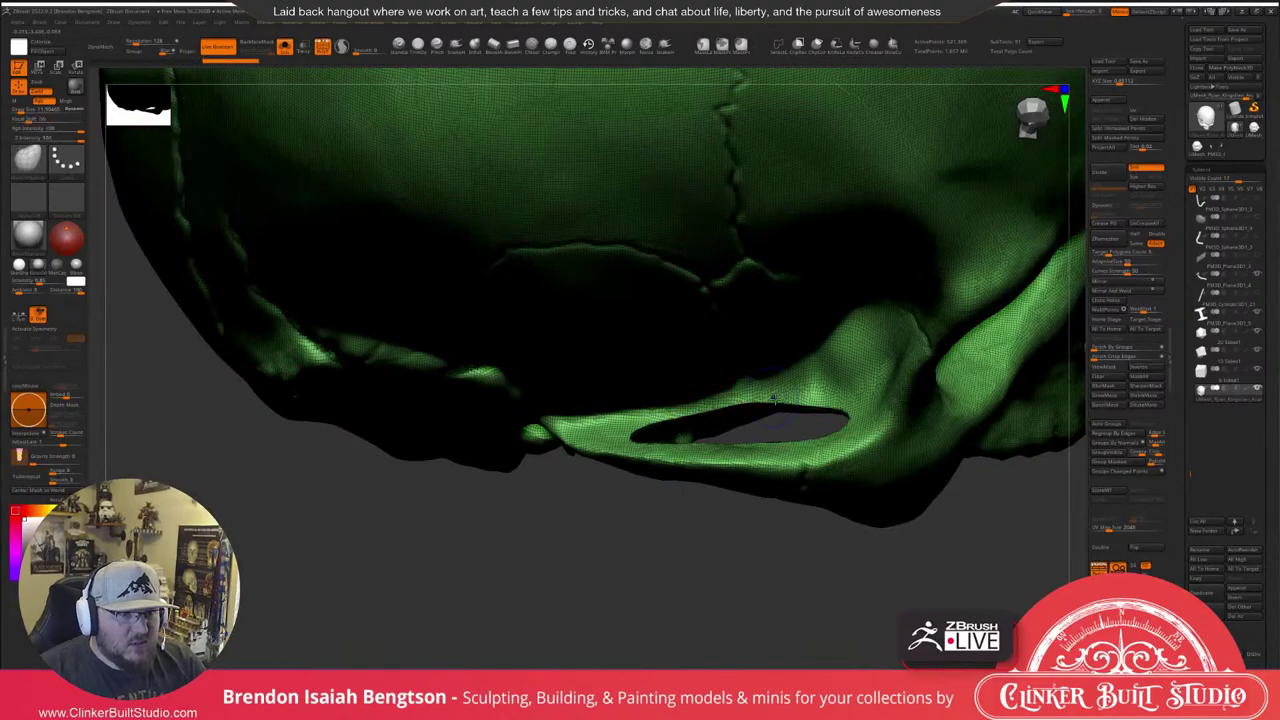
Activate symmetry and smooth the rims of the cut openings behind the cheekbones.
left_click_drag(765, 397, 830, 410, "shift")
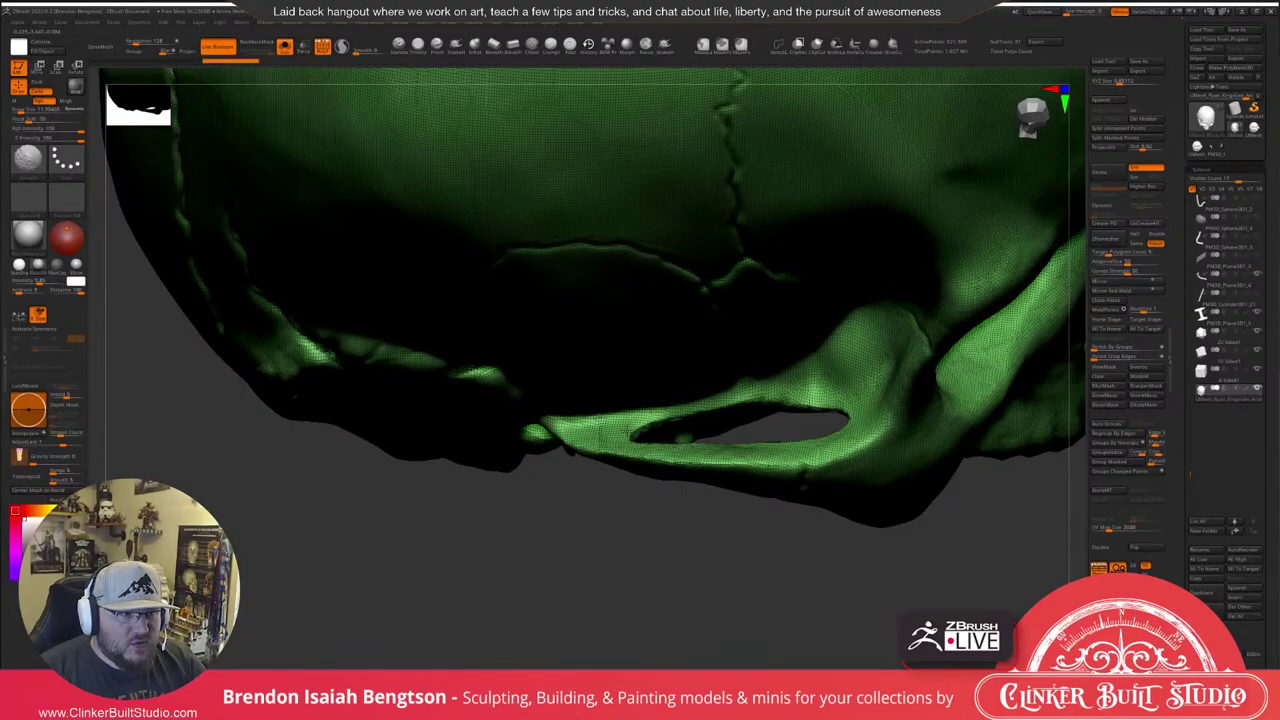
right_click_drag(755, 430, 735, 345)
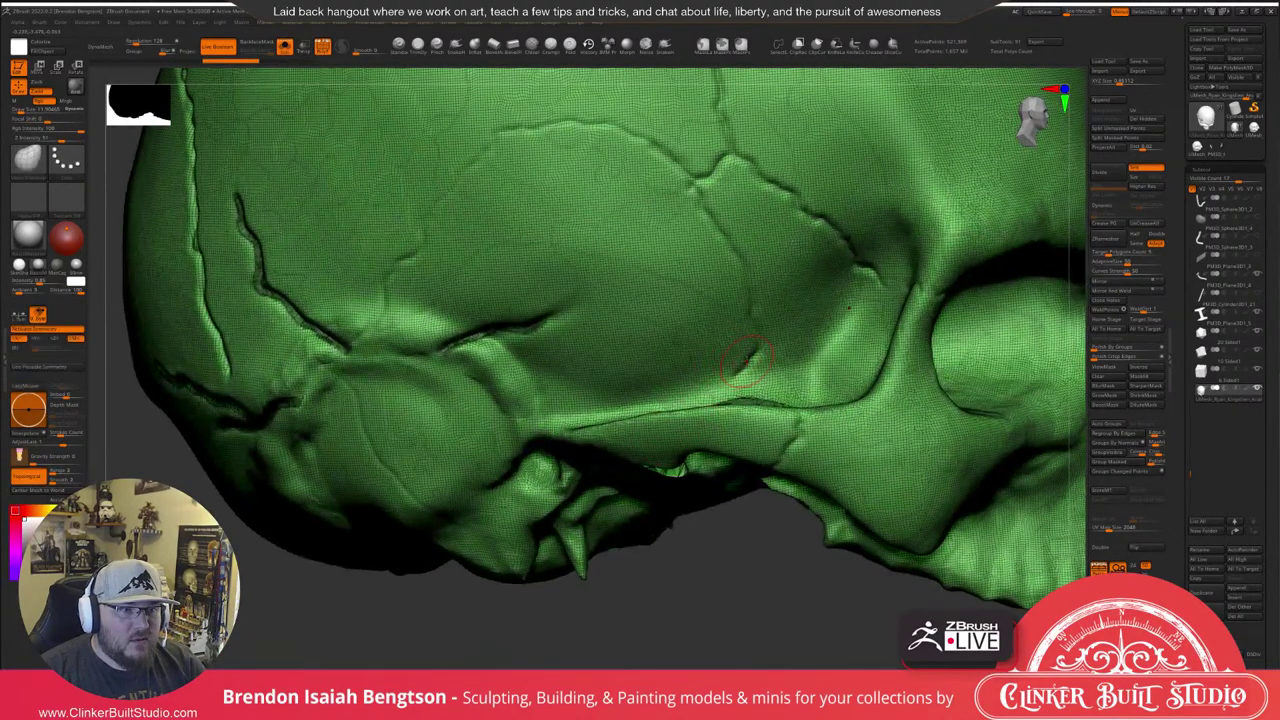
left_click_drag(757, 567, 633, 491)
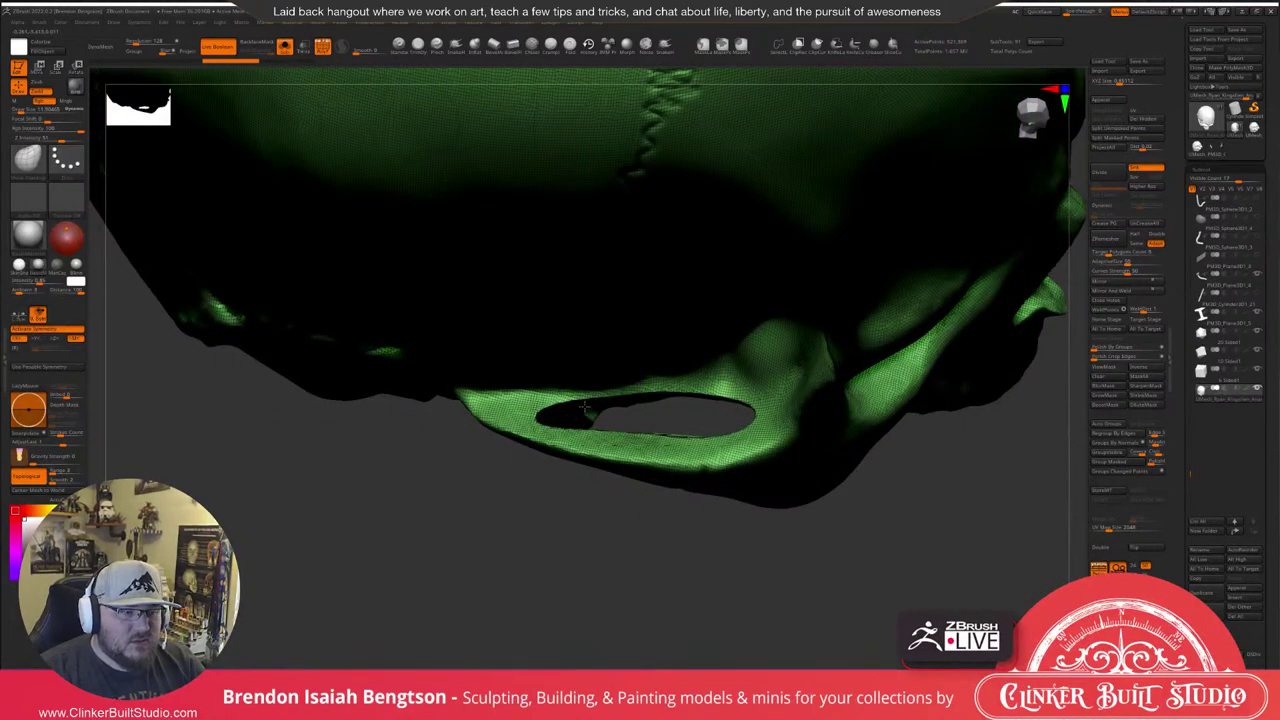
left_click_drag(585, 405, 690, 443)
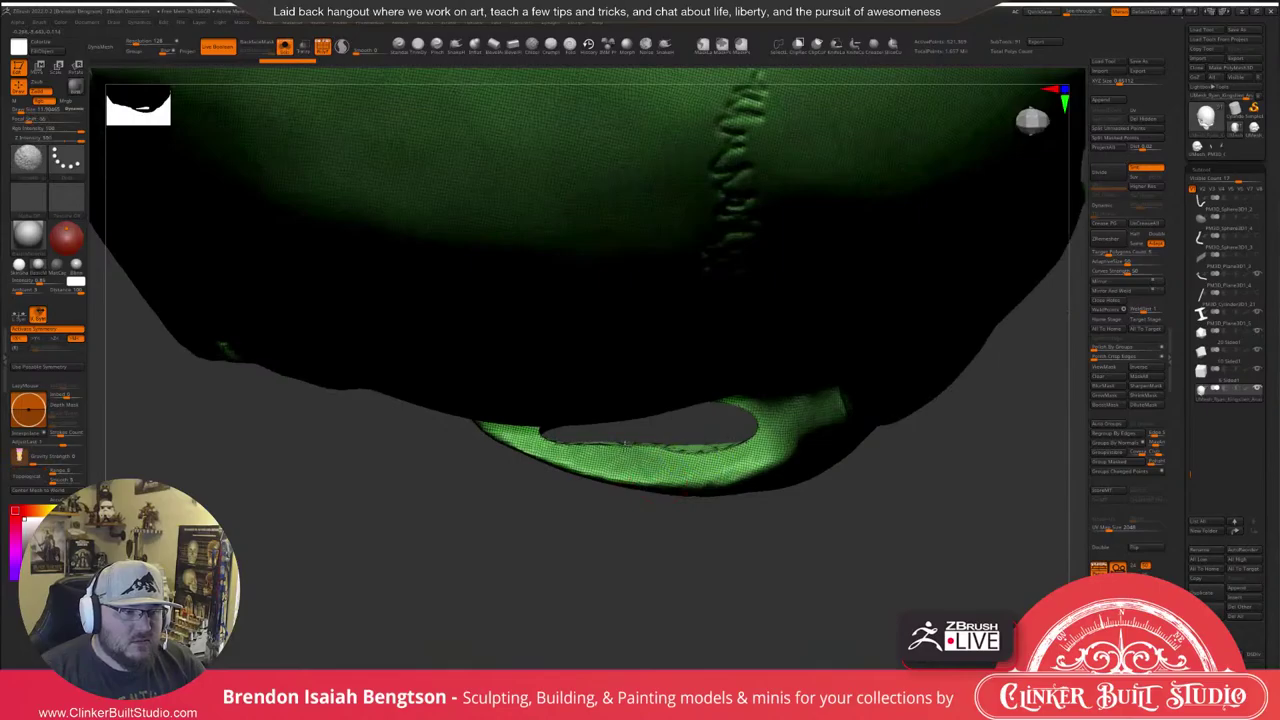
mouse_move(684, 532)
left_mouse_down()
mouse_move(600, 541)
mouse_move(590, 510)
mouse_move(612, 408)
mouse_move(636, 368)
left_mouse_up()
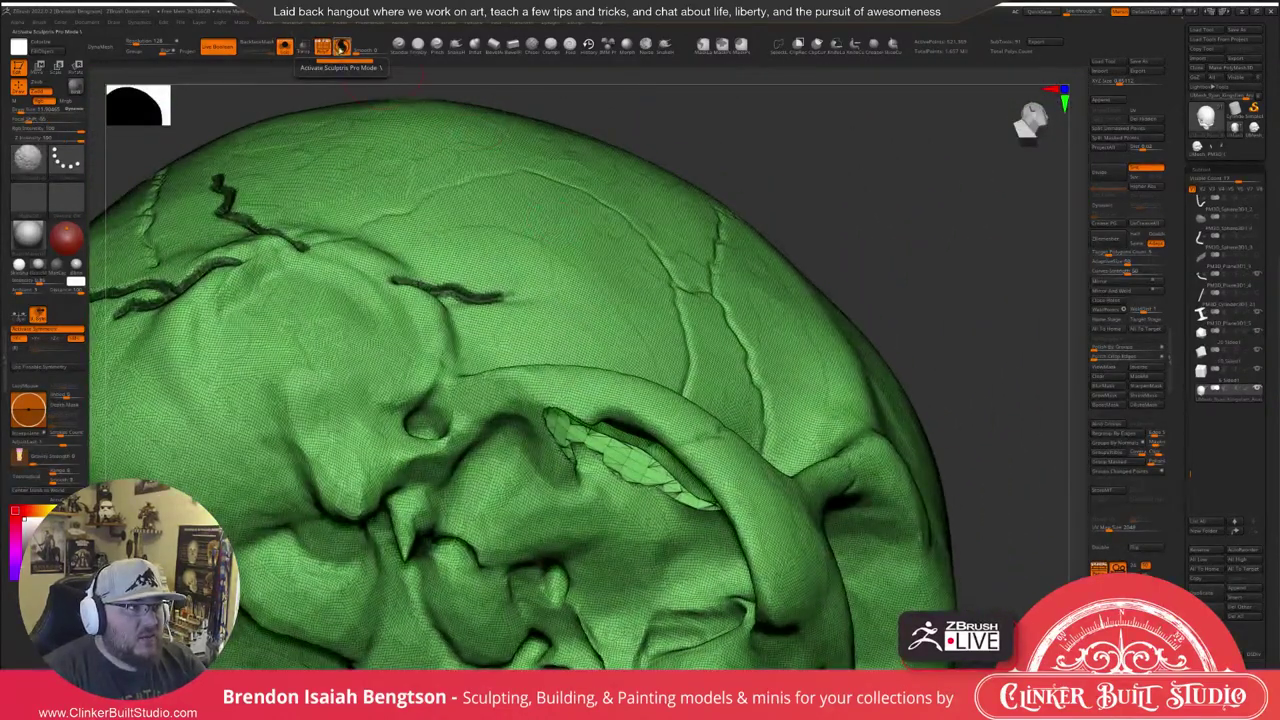
Activate Sculptris Pro mode and smooth the coarse, jagged inner walls of the cheekbone openings.
right_click_drag(582, 317, 627, 467)
mouse_move(621, 466)
left_mouse_down()
mouse_move(670, 485)
mouse_move(595, 458)
mouse_move(600, 480)
mouse_move(714, 513)
left_mouse_up()
mouse_move(585, 448)
left_mouse_down()
mouse_move(550, 420)
mouse_move(600, 435)
mouse_move(718, 510)
left_mouse_up()
key("space")
key("ctrl+z")
left_click_drag(630, 484, 562, 430, "shift")
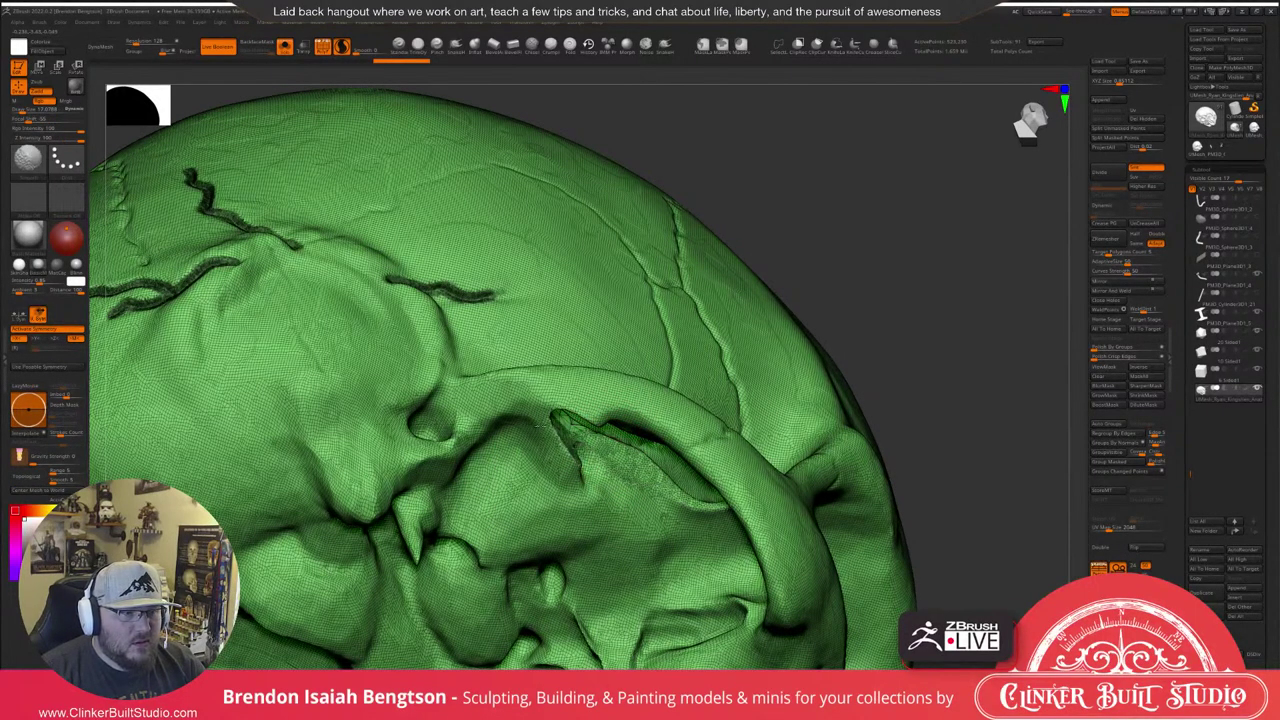
left_click_drag(877, 240, 690, 310)
key("shift")
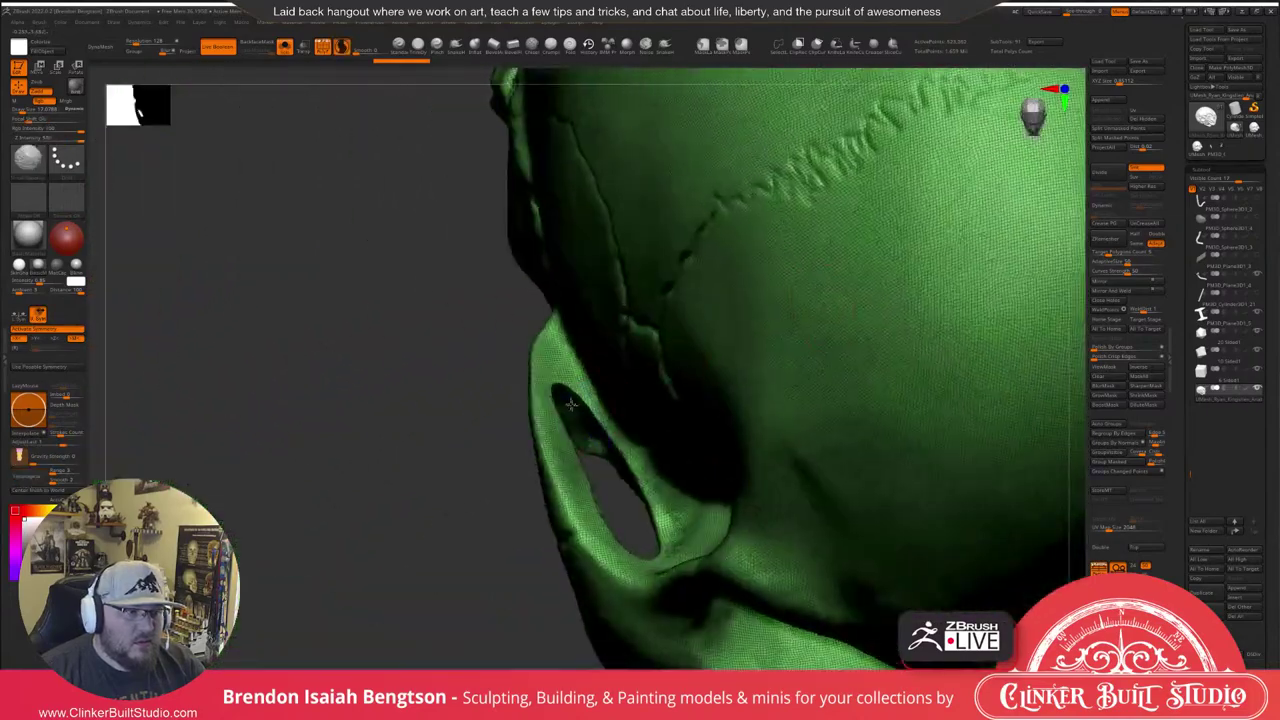
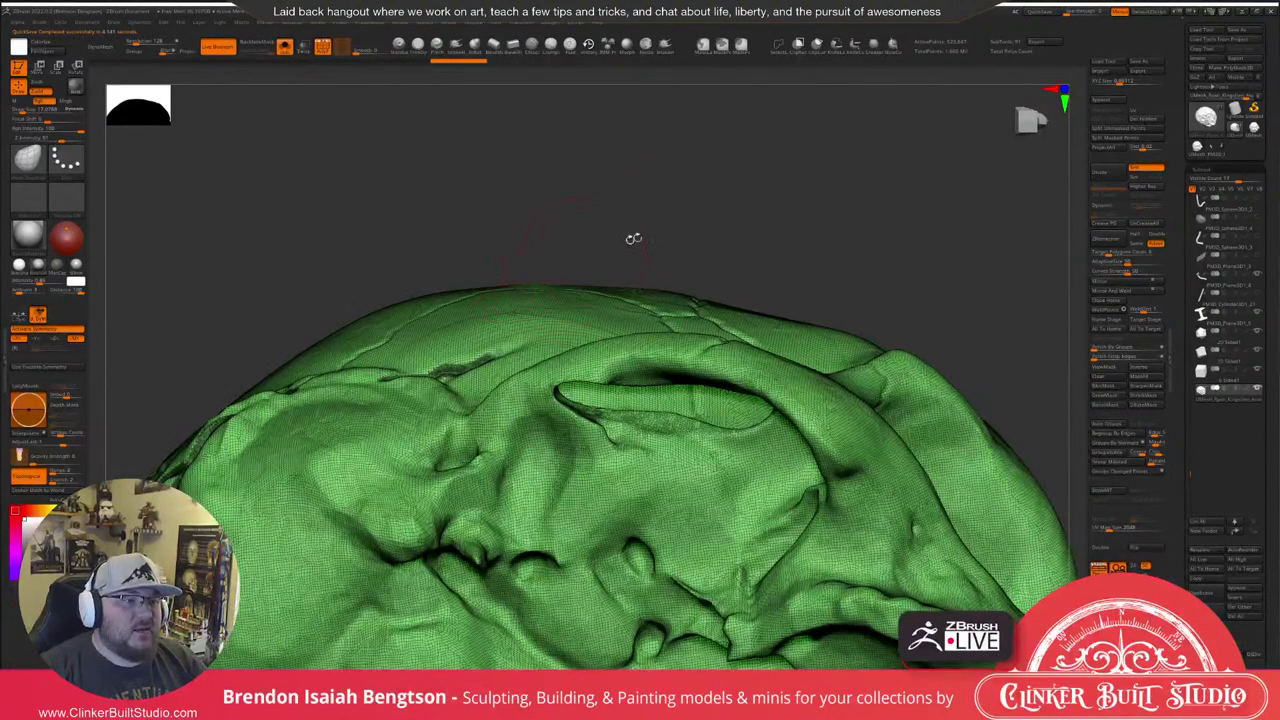
Hide the cranium with lasso selections so that only the cheekbone arches stay visible.
mouse_move(836, 193)
left_mouse_down()
mouse_move(856, 184)
mouse_move(812, 240)
mouse_move(760, 120)
left_mouse_up()
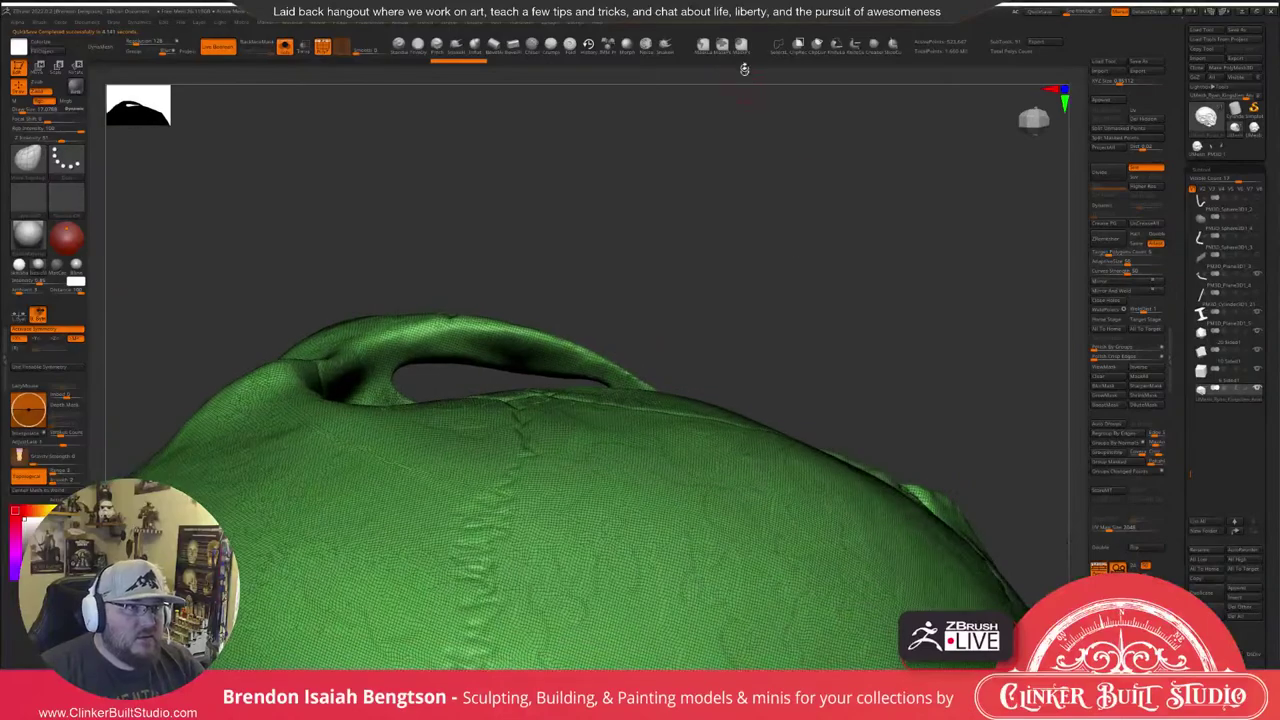
left_click_drag(760, 334, 760, 272, "alt")
left_click_drag(747, 380, 590, 397, "ctrl+alt+shift")
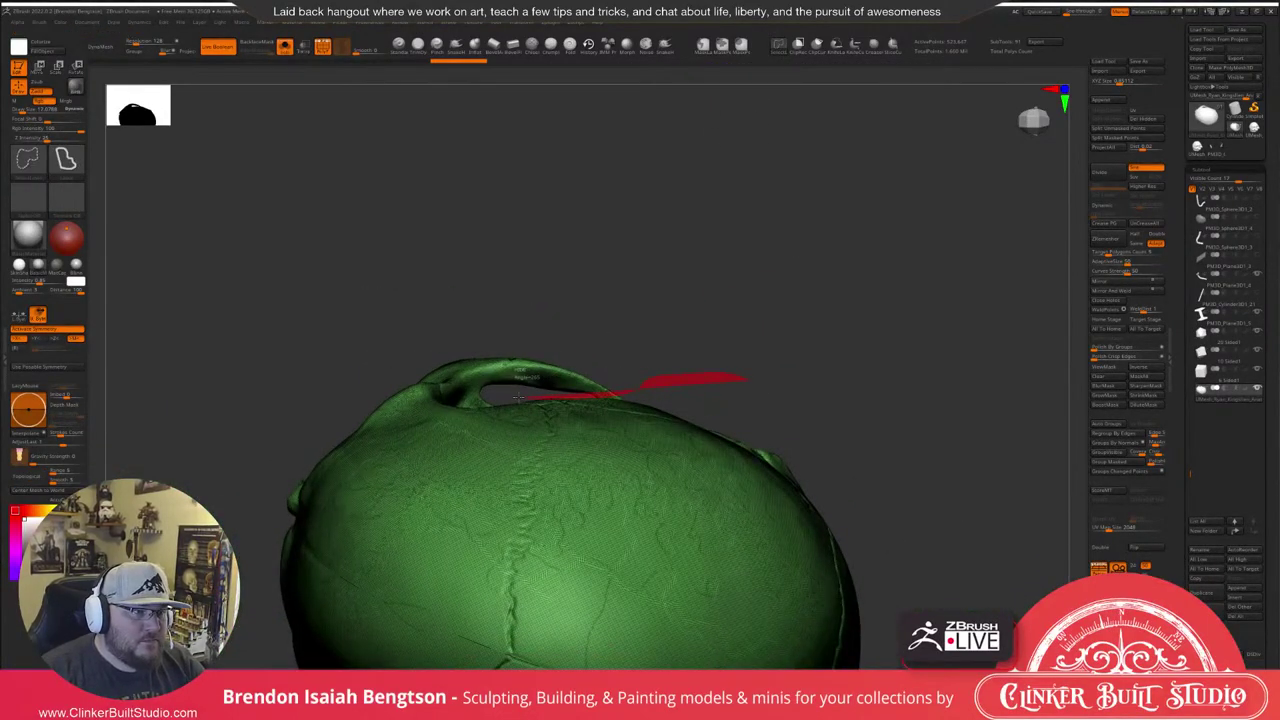
mouse_move(449, 389)
left_mouse_down("ctrl+alt+shift")
mouse_move(735, 590)
mouse_move(930, 580)
left_mouse_up("ctrl+alt+shift")
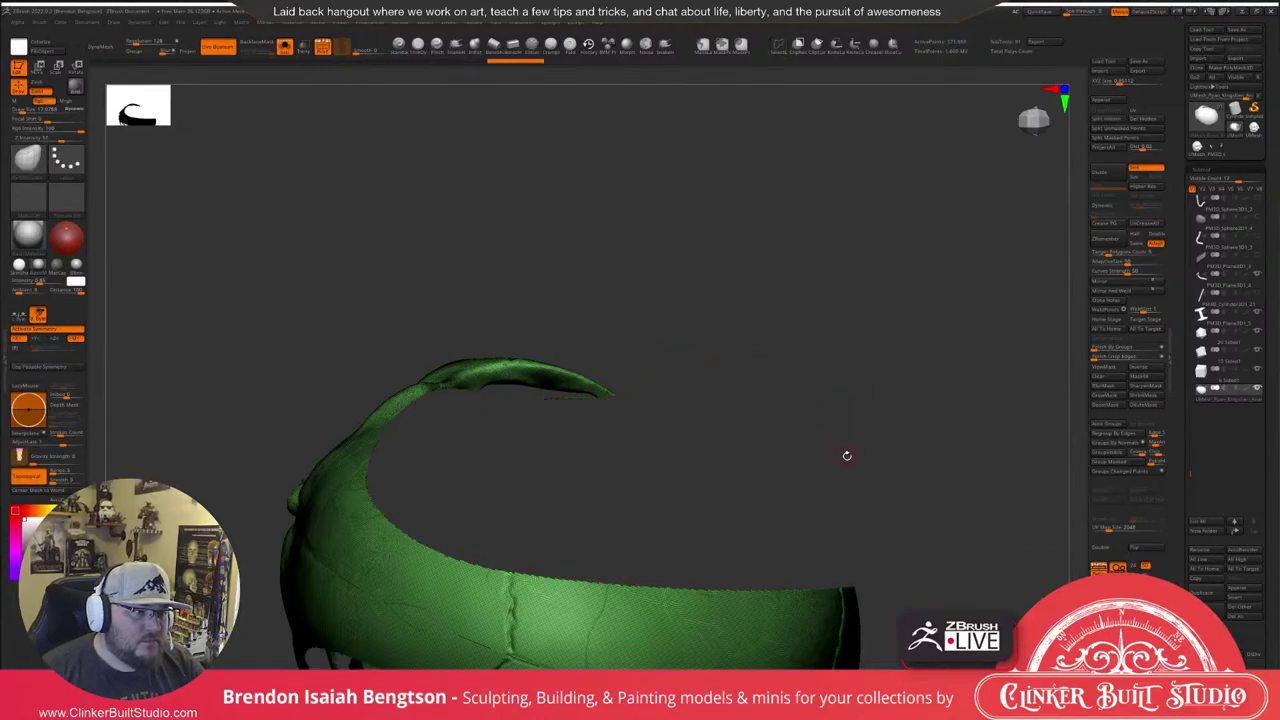
right_click_drag(847, 457, 837, 375, "ctrl")
left_click_drag(838, 384, 762, 390, "ctrl+alt+shift")
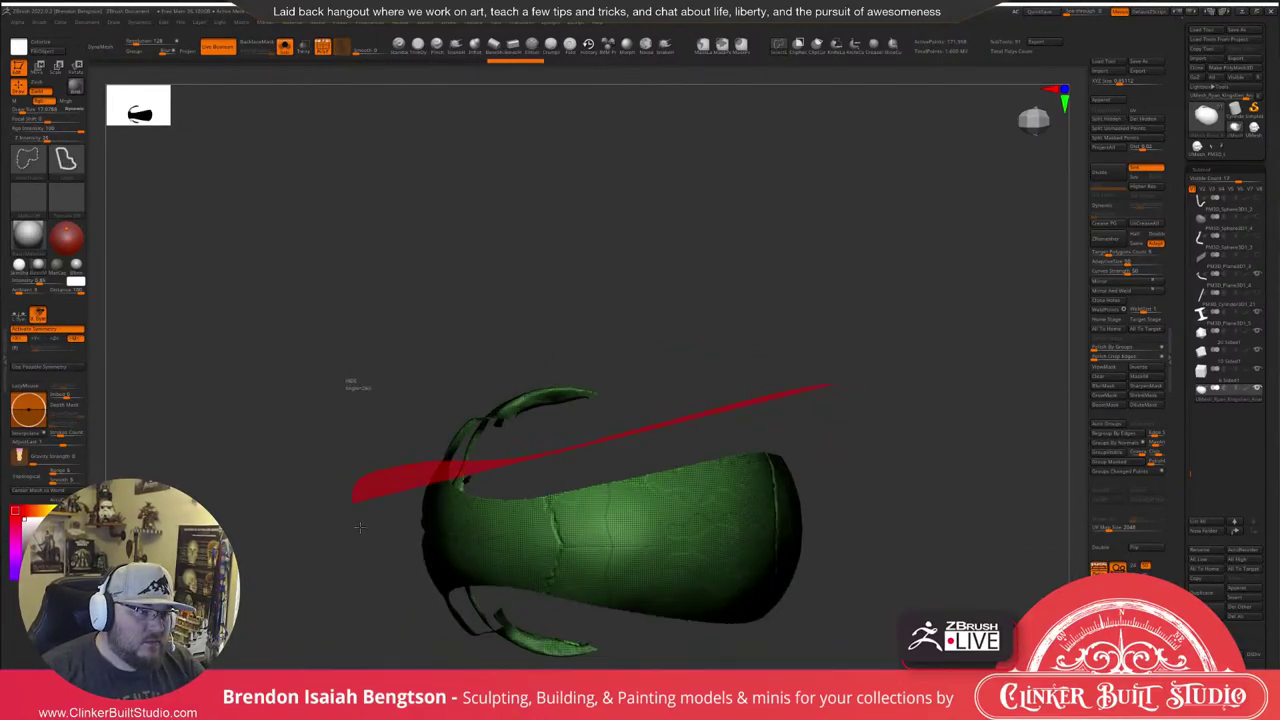
mouse_move(360, 527)
left_mouse_down("ctrl+alt+shift")
mouse_move(543, 606)
mouse_move(757, 657)
mouse_move(875, 520)
left_mouse_up("ctrl+alt+shift")
mouse_move(906, 459)
right_mouse_down("ctrl")
mouse_move(873, 577)
mouse_move(835, 560)
mouse_move(810, 460)
right_mouse_up("ctrl")
Smooth the cut inner surface of the isolated cheekbone arch.
left_click_drag(565, 380, 534, 376, "shift")
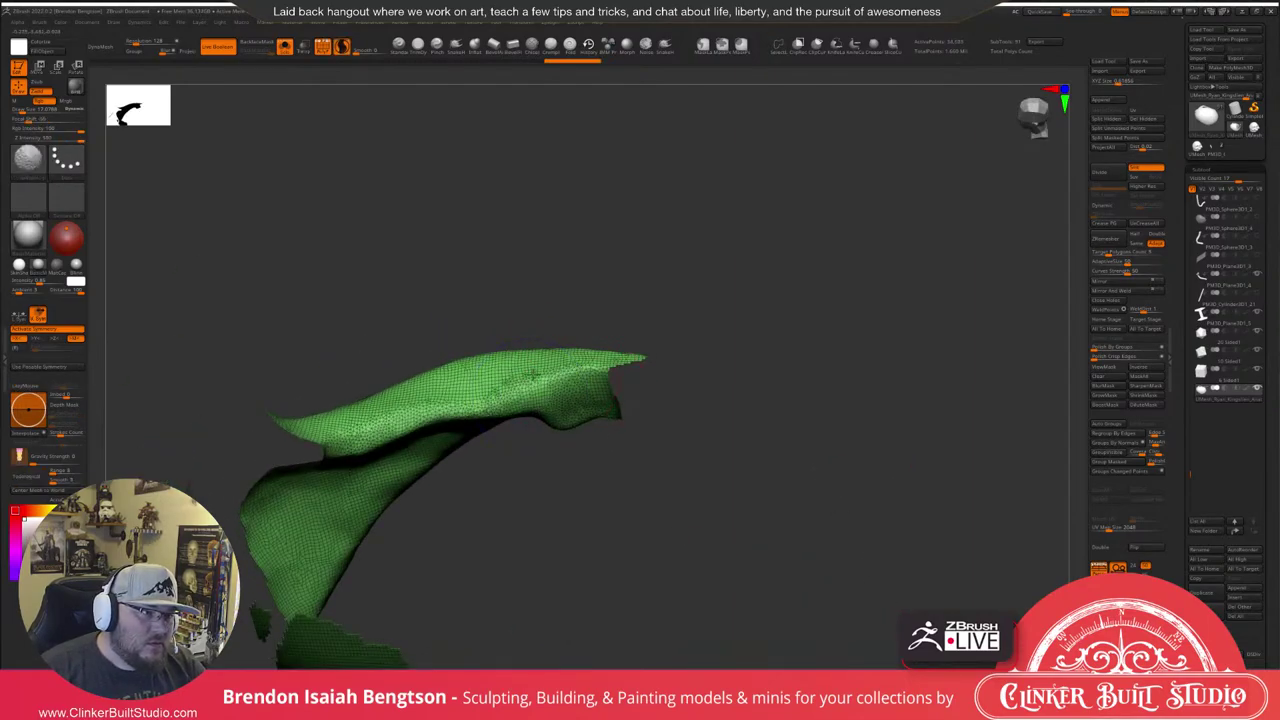
right_click_drag(726, 306, 723, 226)
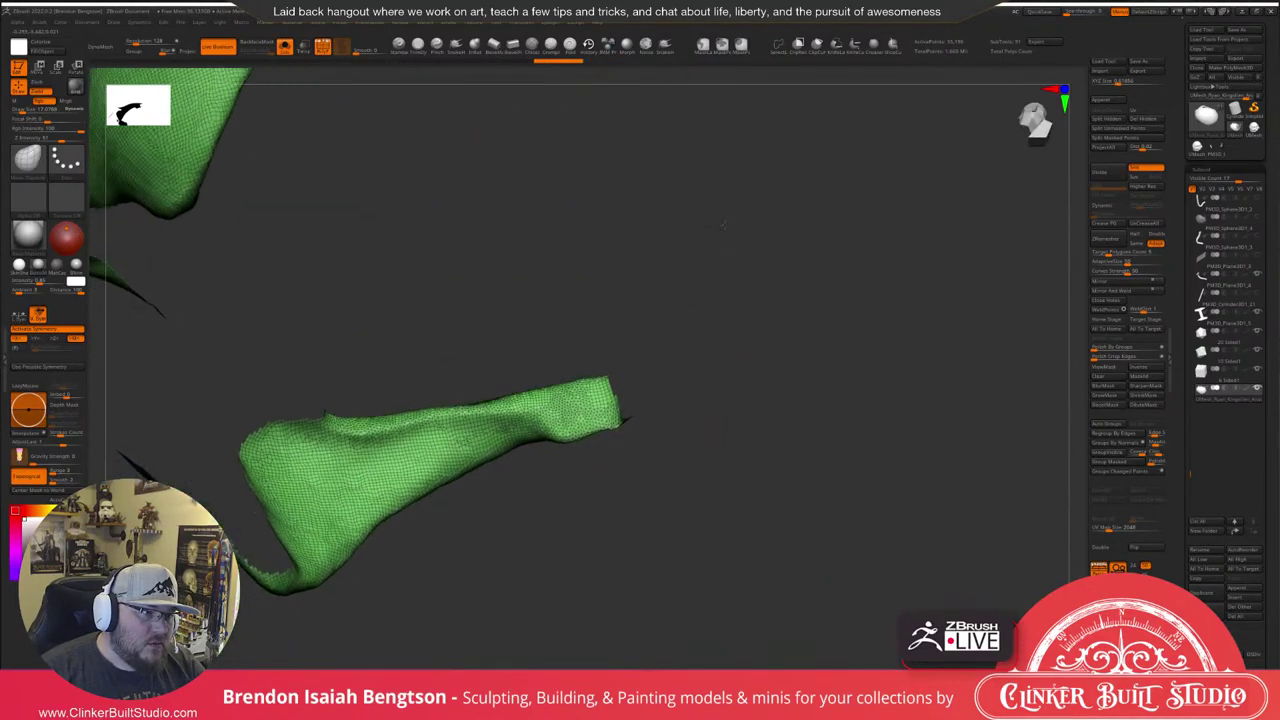
mouse_move(723, 226)
left_mouse_down()
mouse_move(689, 209)
mouse_move(617, 357)
mouse_move(749, 366)
mouse_move(740, 397)
mouse_move(746, 357)
left_mouse_up()
Unhide the full skull to check the cheekbone openings, and isolate the cheekbone arches again.
key("space")
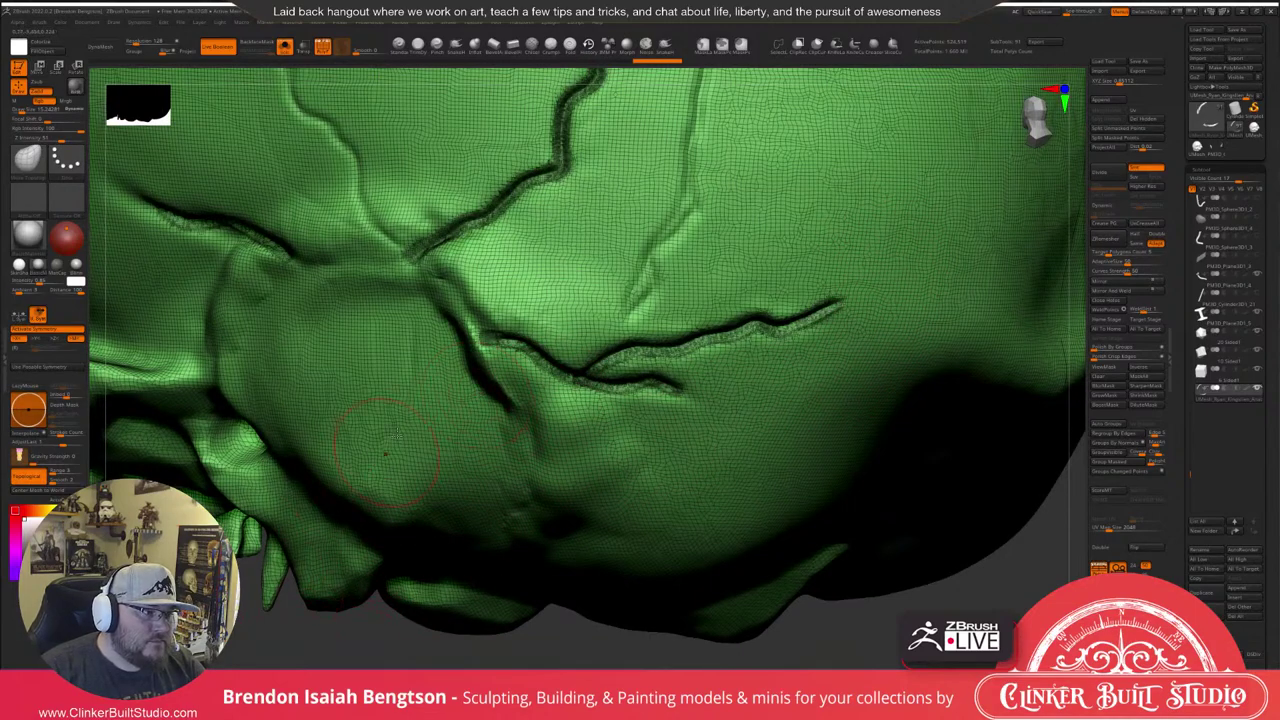
mouse_move(430, 490)
right_mouse_down("ctrl")
mouse_move(425, 440)
mouse_move(364, 422)
mouse_move(555, 398)
mouse_move(504, 382)
right_mouse_up("ctrl")
left_click(504, 380, "ctrl+shift")
left_click(844, 188, "ctrl+shift")
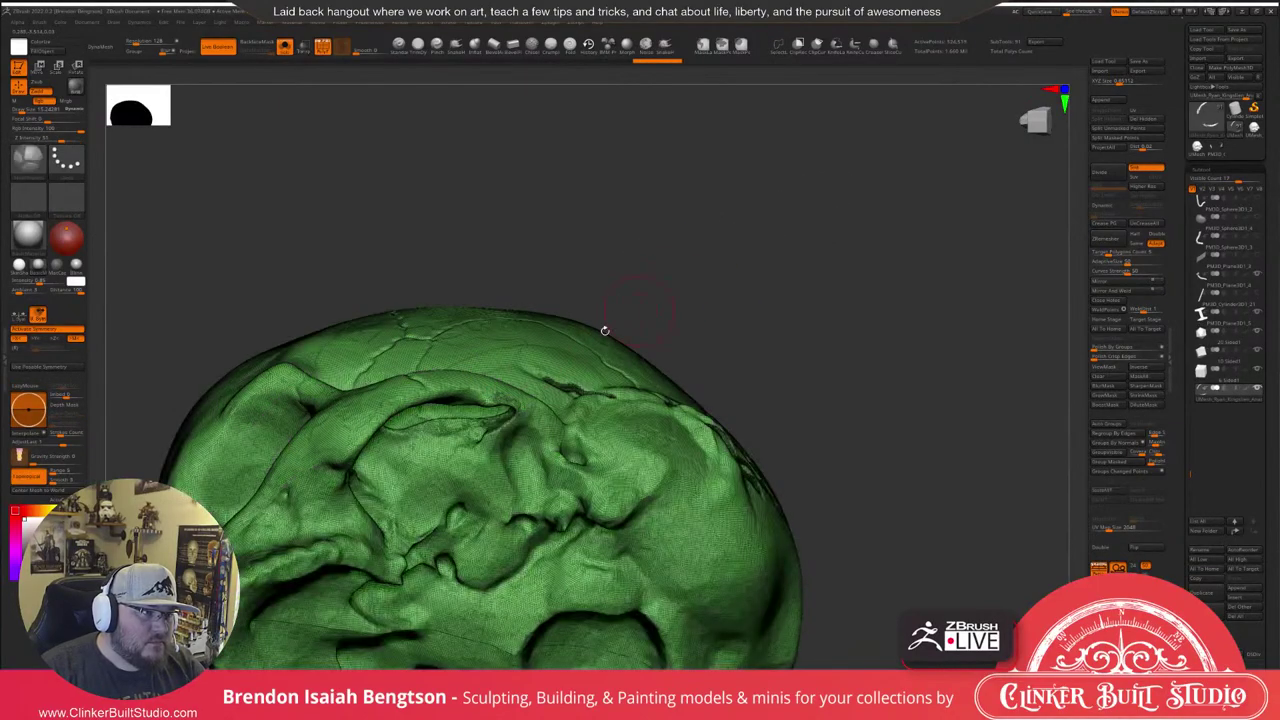
left_click_drag(645, 280, 648, 283, "ctrl+shift")
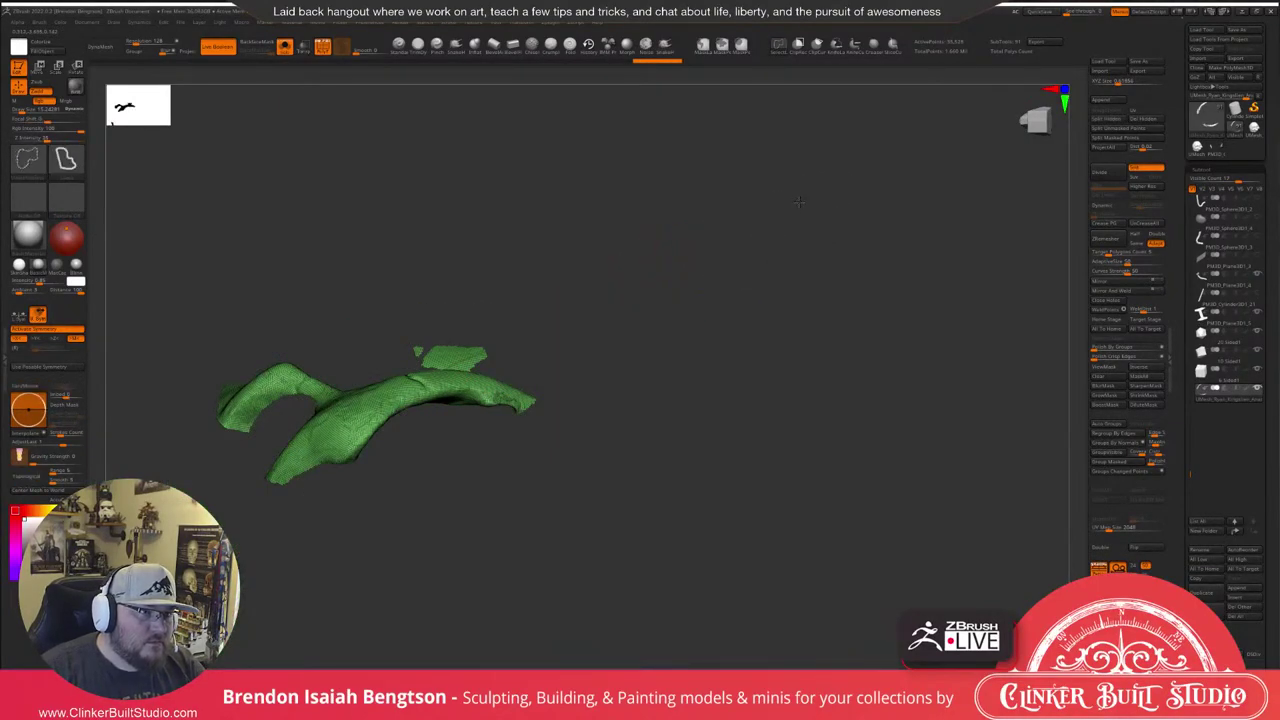
Hide the cheekbone arch with a lasso selection, exposing the skull wall behind it, and turn off the wireframe display.
left_click(798, 245, "ctrl+shift")
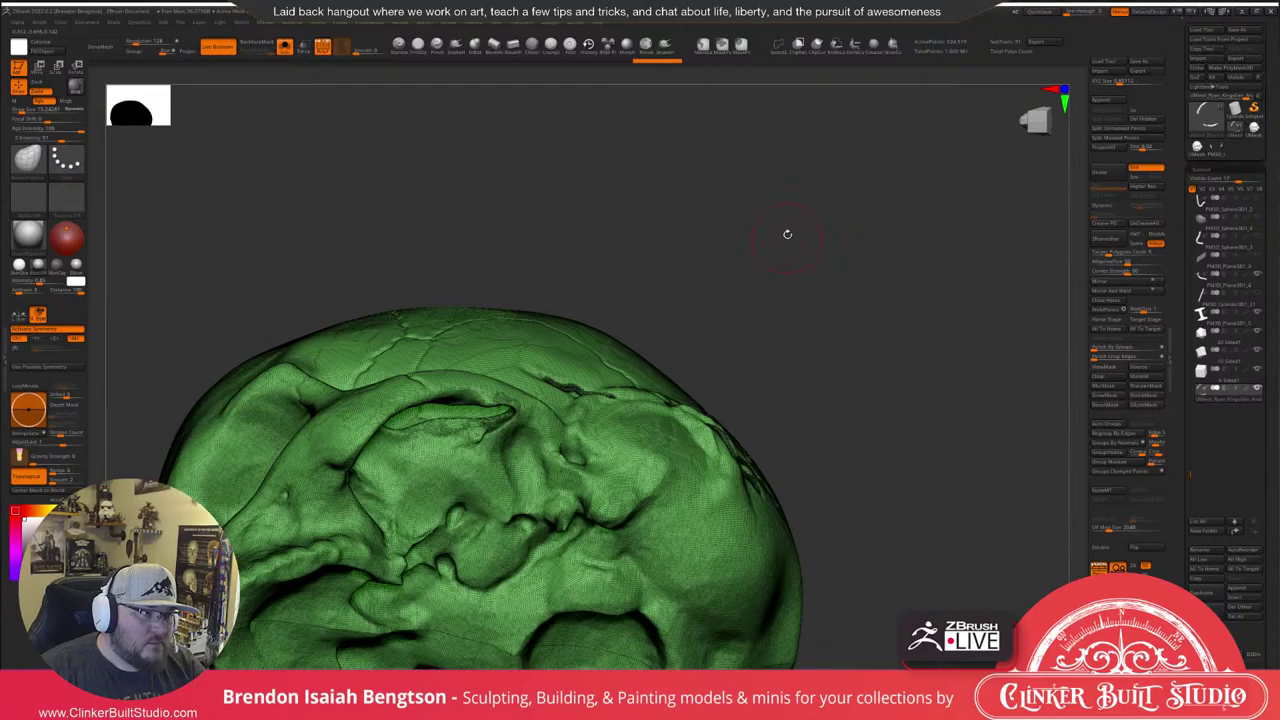
left_click_drag(787, 234, 766, 403)
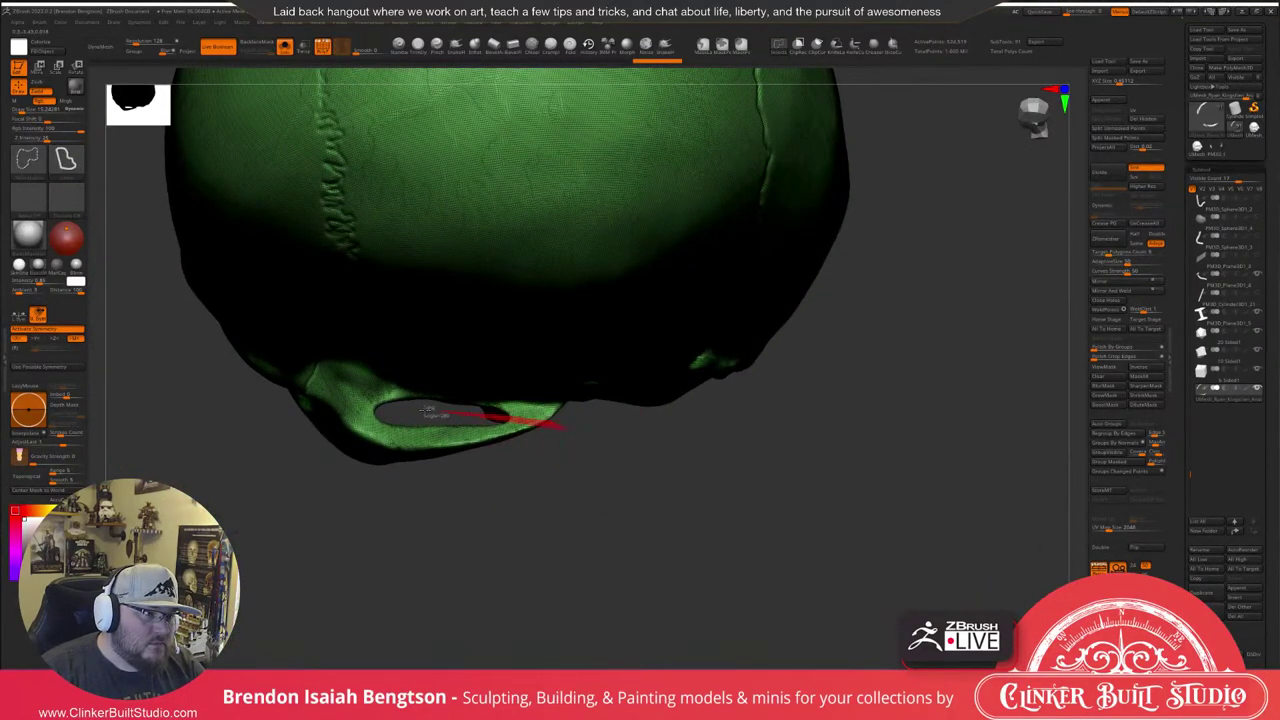
mouse_move(427, 410)
left_mouse_down("ctrl+alt+shift")
mouse_move(290, 443)
mouse_move(415, 565)
left_mouse_up("ctrl+alt+shift")
mouse_move(489, 530)
left_mouse_down()
mouse_move(507, 544)
mouse_move(474, 368)
left_mouse_up()
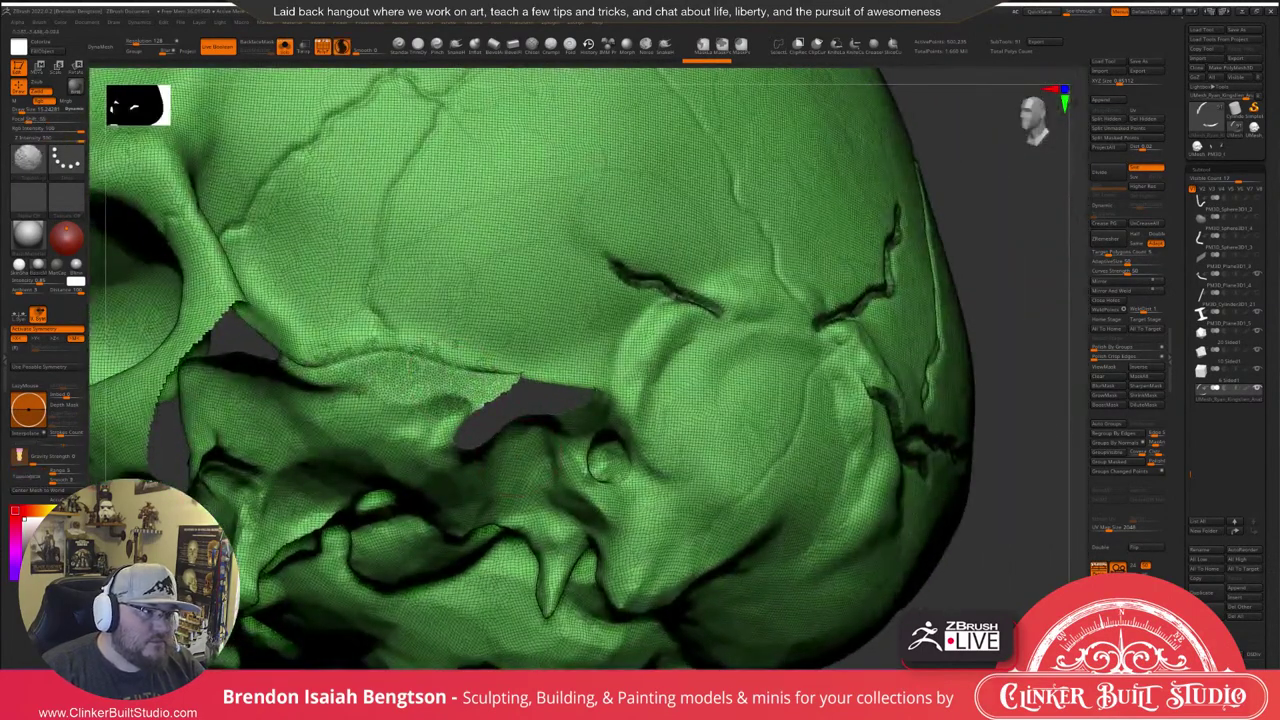
left_click(1019, 252, "ctrl+shift")
mouse_move(1015, 253)
left_mouse_down("alt")
mouse_move(948, 261)
mouse_move(871, 337)
mouse_move(890, 418)
mouse_move(815, 379)
mouse_move(828, 423)
mouse_move(770, 412)
left_mouse_up("alt")
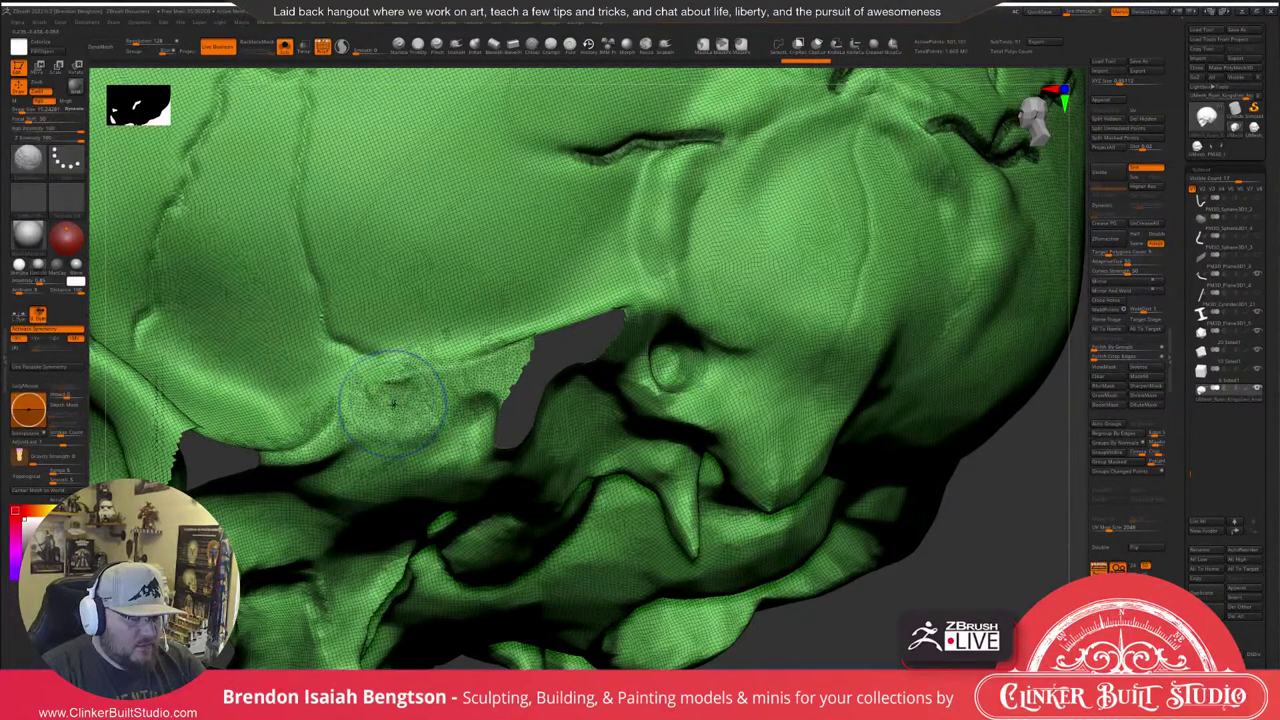
key("shift+f")
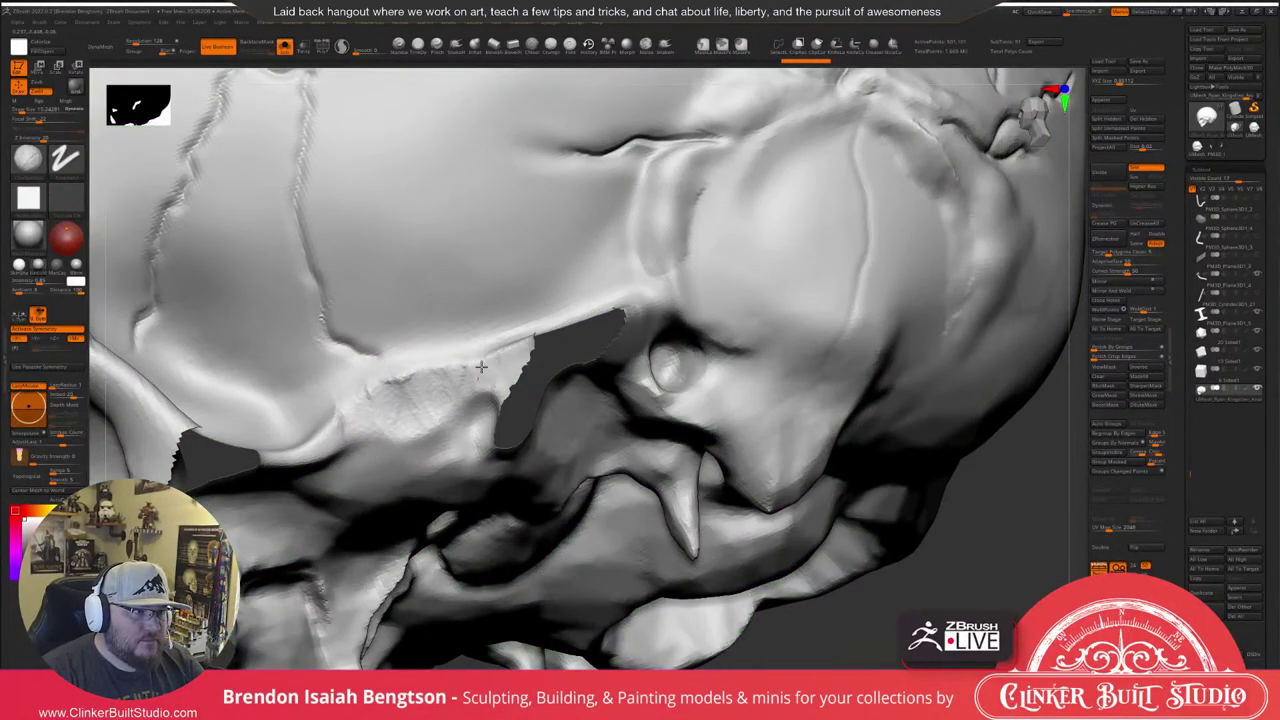
Sculpt strokes over the exposed skull wall behind the hidden cheekbone arch, undoing the last stroke.
left_click_drag(494, 368, 488, 386)
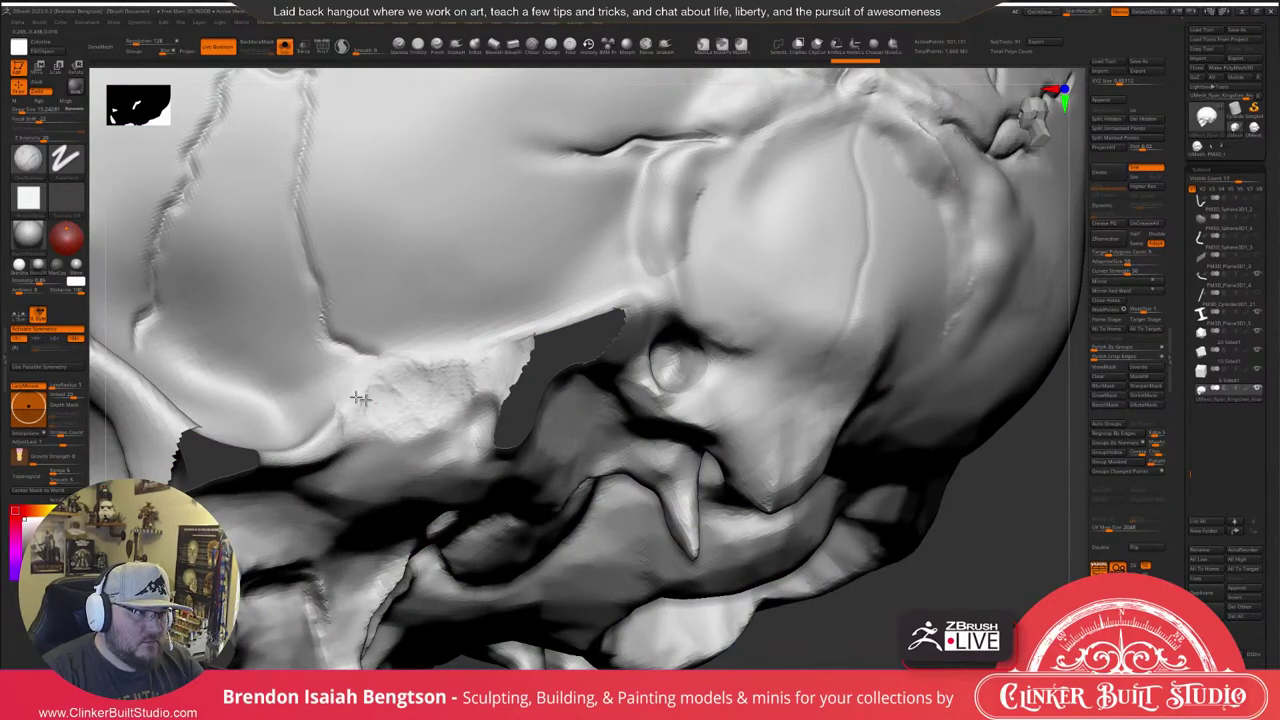
left_click_drag(361, 399, 336, 426)
left_click_drag(358, 414, 314, 456)
right_click_drag(382, 384, 382, 430)
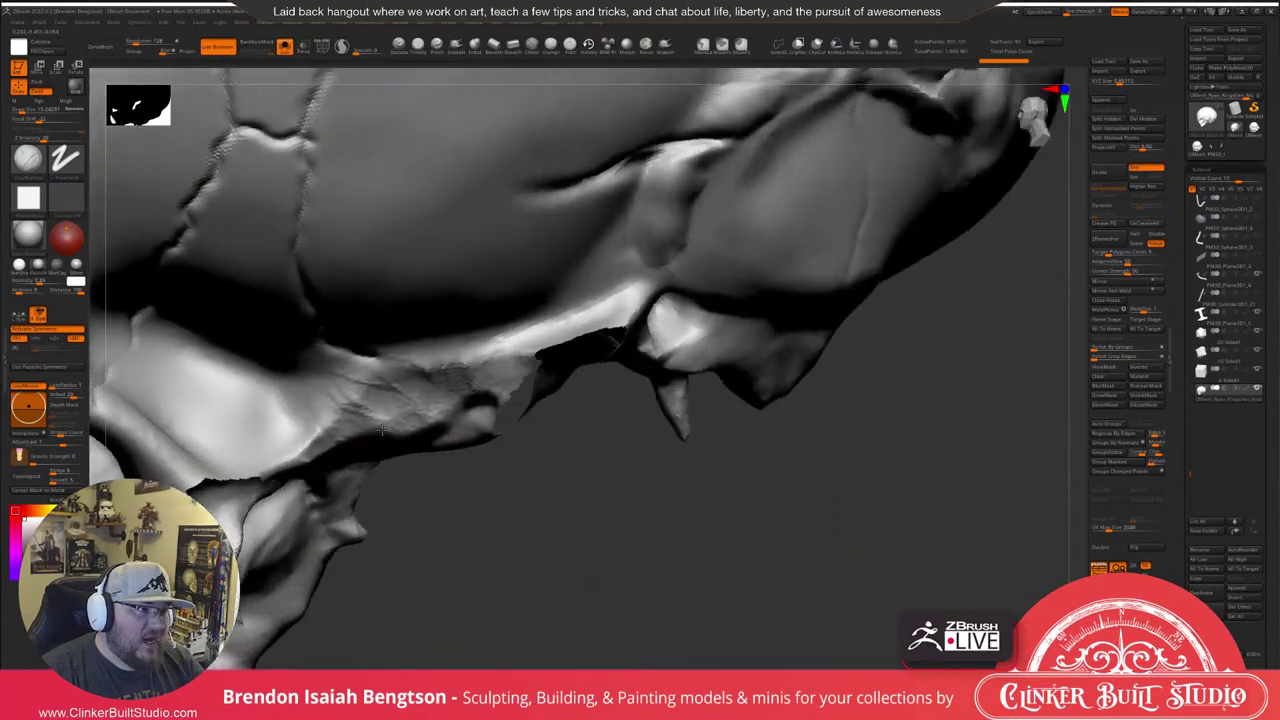
key("ctrl+z")
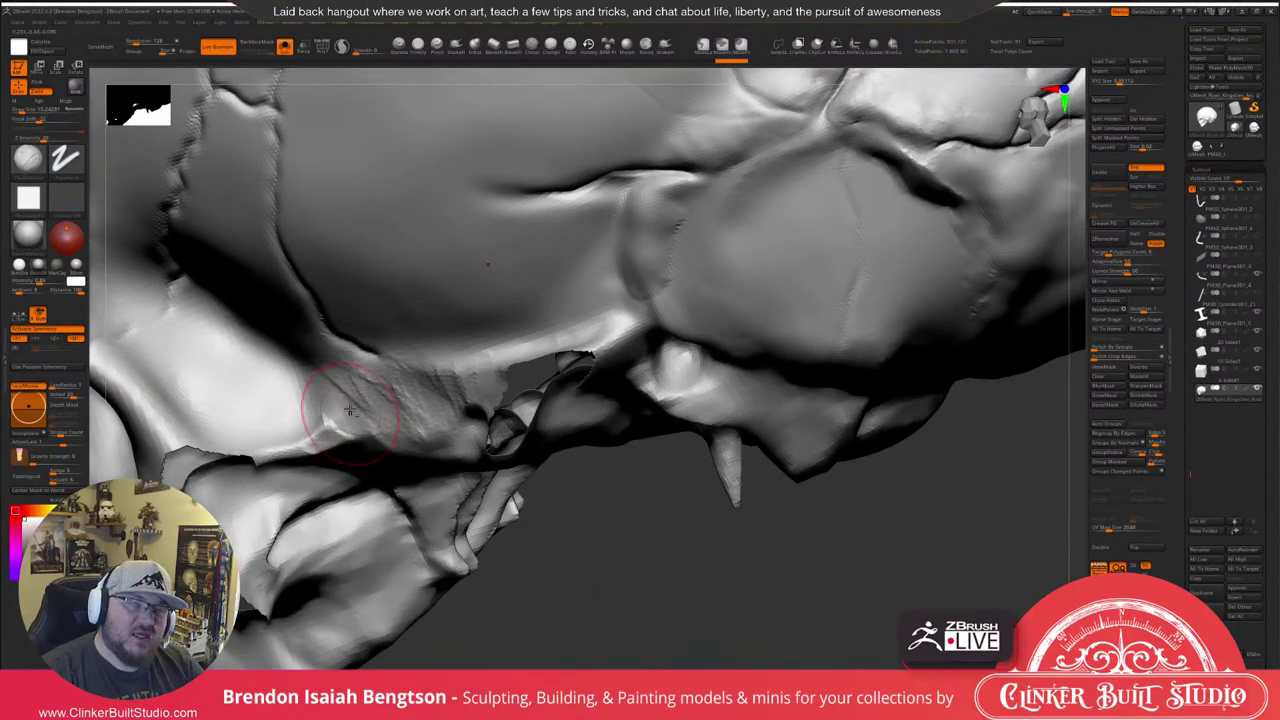
Cover the exposed wall below the temple with vertical, fibre-like sculpting strokes from the eye socket side to the rear opening.
right_click_drag(322, 390, 413, 478)
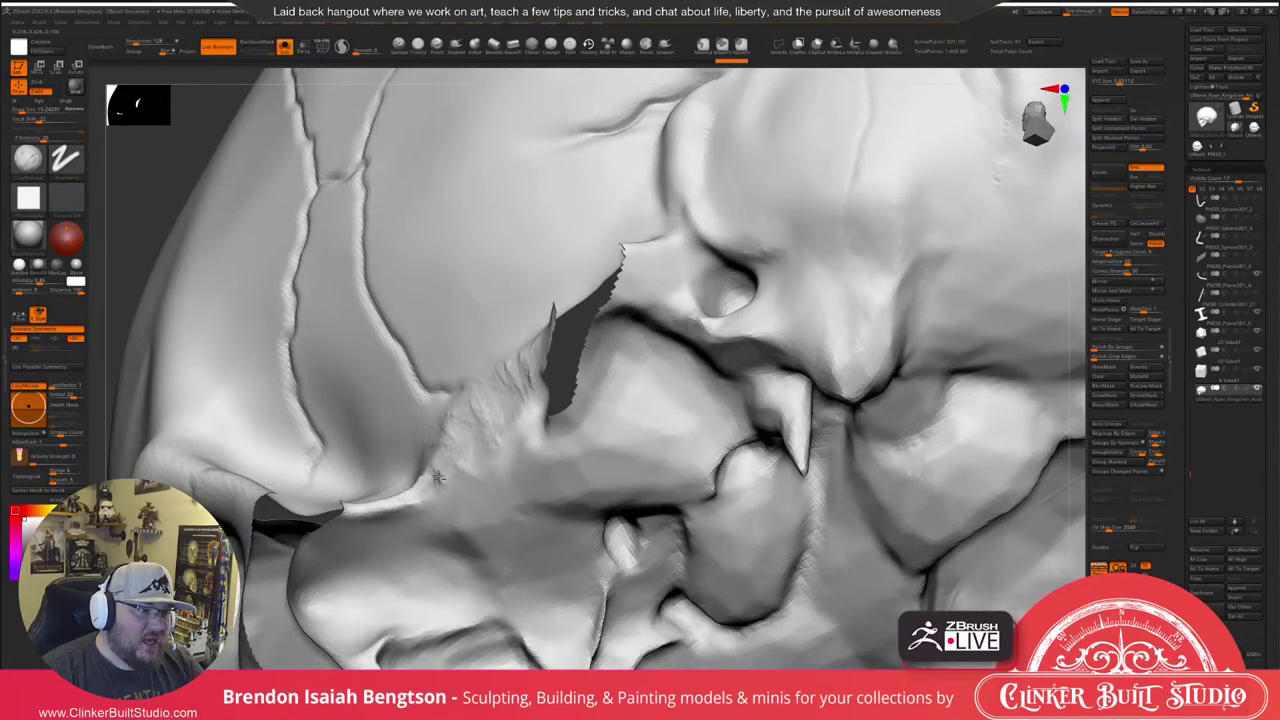
right_click_drag(429, 371, 415, 476)
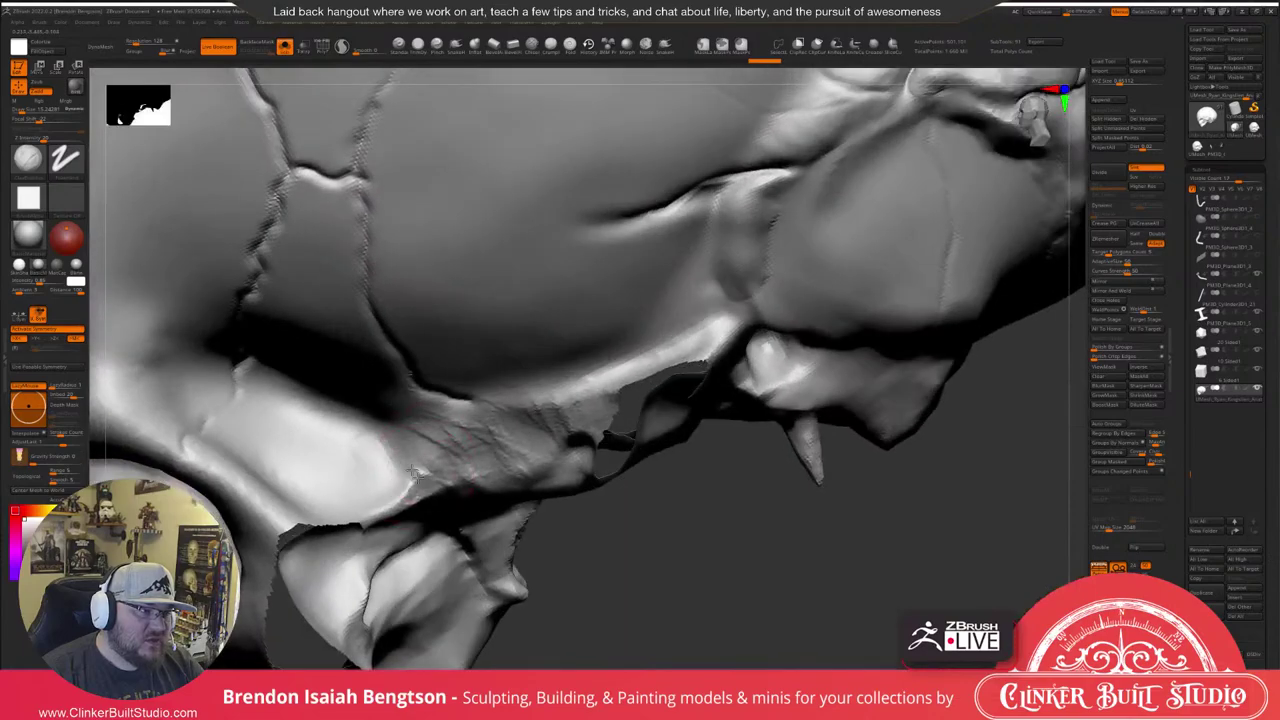
left_click_drag(445, 482, 570, 417)
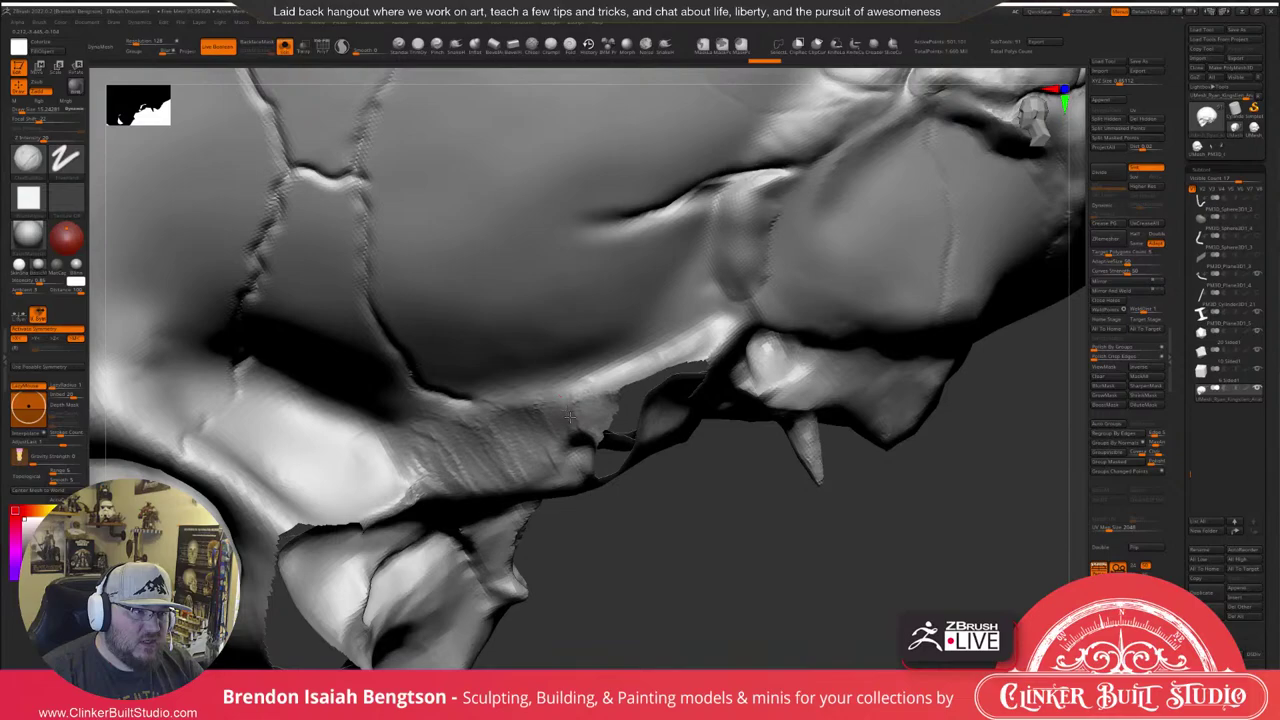
right_click_drag(570, 417, 546, 434)
left_click_drag(546, 434, 563, 451)
right_click_drag(510, 448, 478, 469)
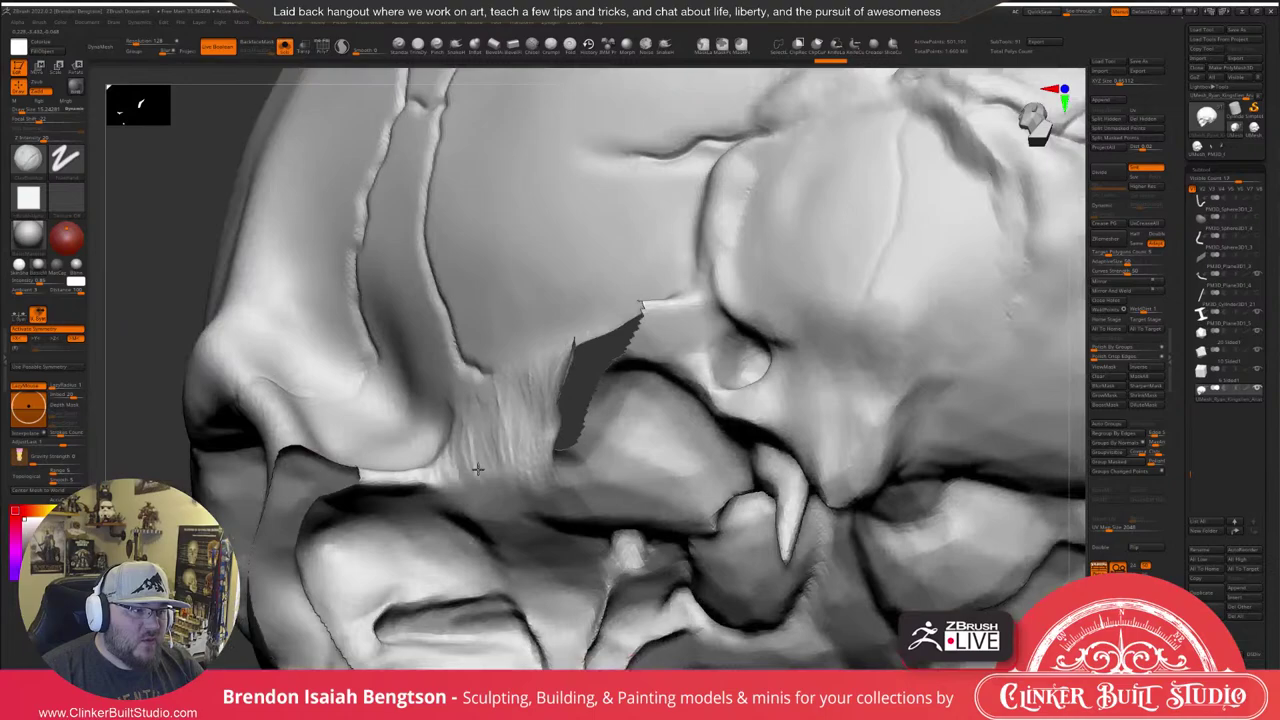
Smooth the bone edge beside the front opening and blend the fibrous strokes into it.
right_click_drag(478, 469, 395, 583)
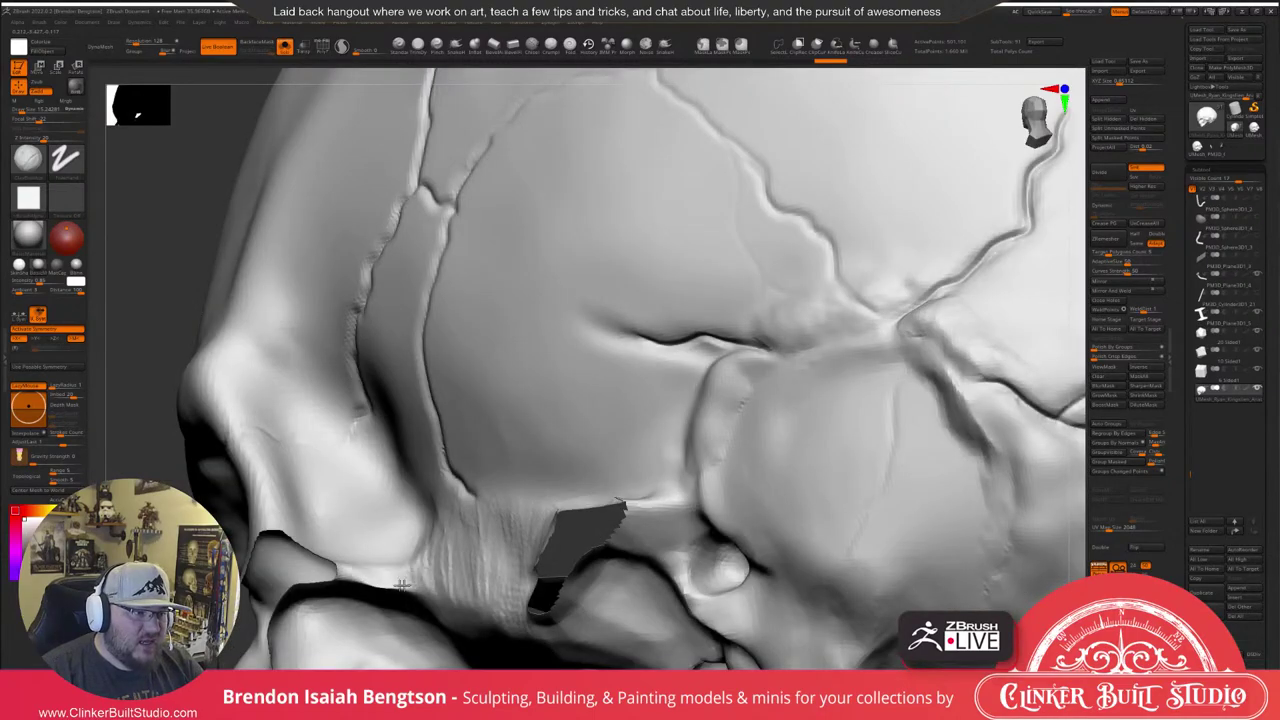
left_click_drag(401, 563, 391, 567, "shift")
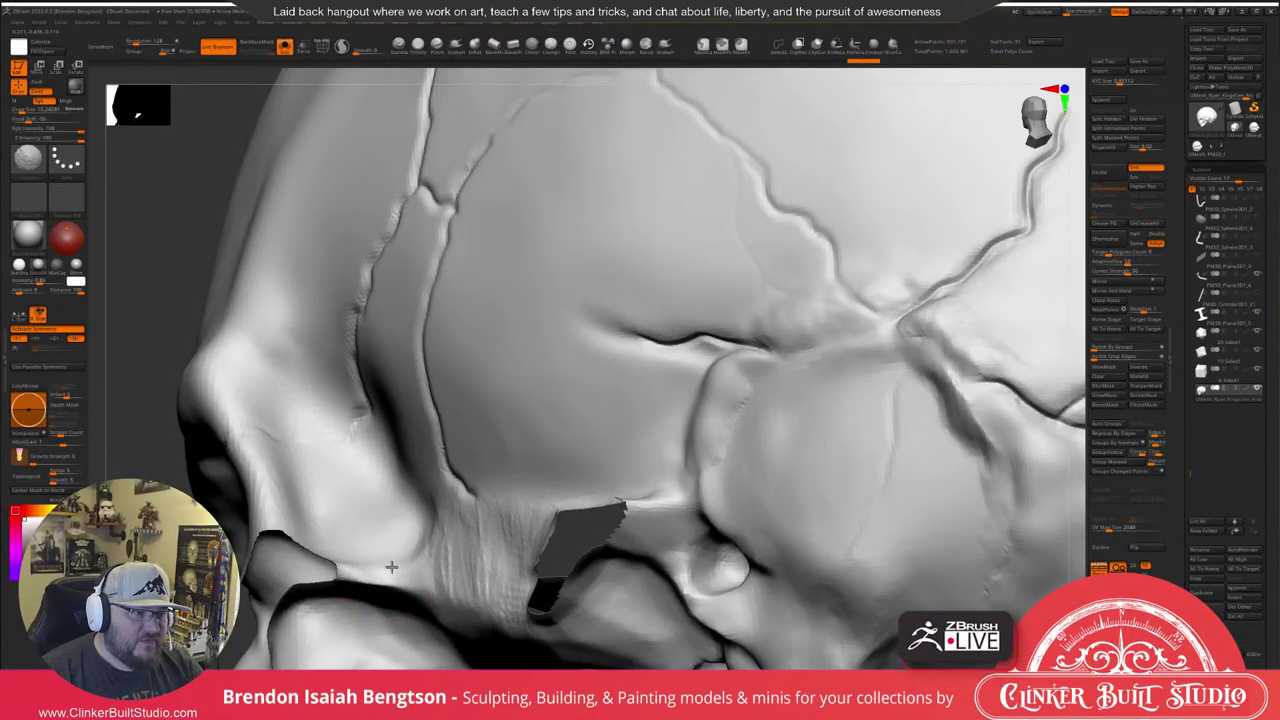
right_click_drag(391, 567, 454, 399)
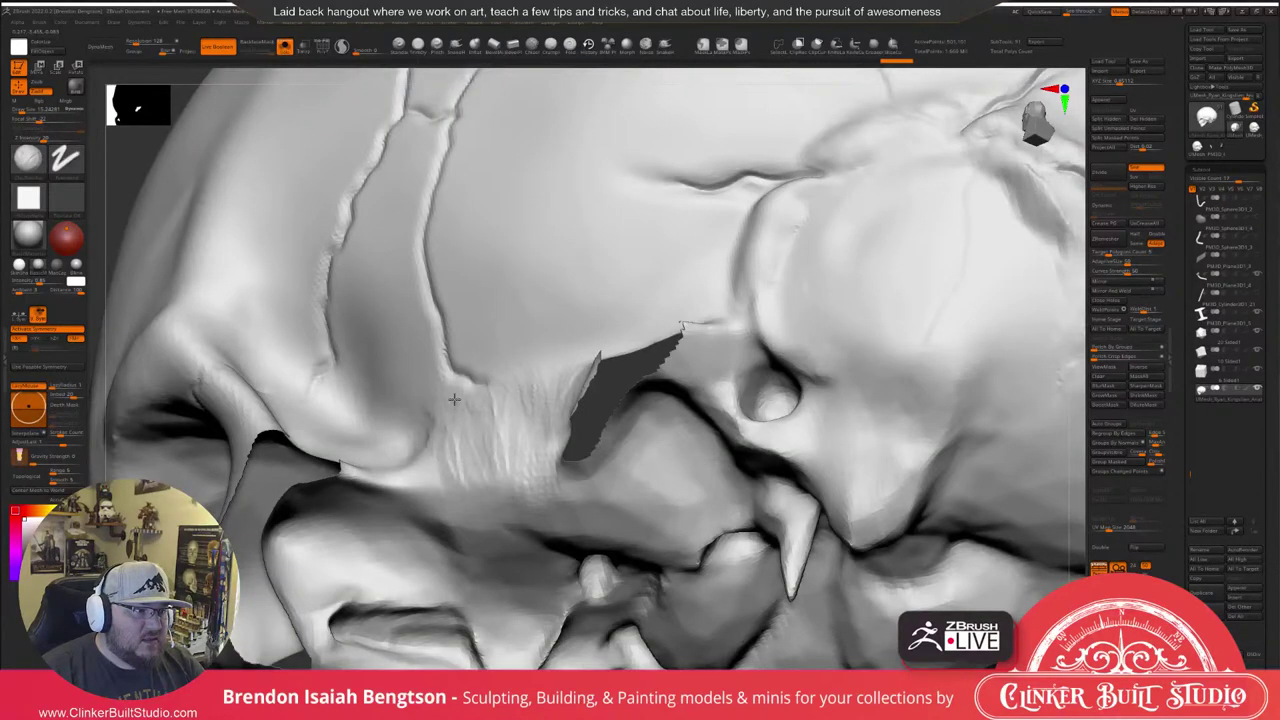
right_click_drag(454, 399, 432, 483)
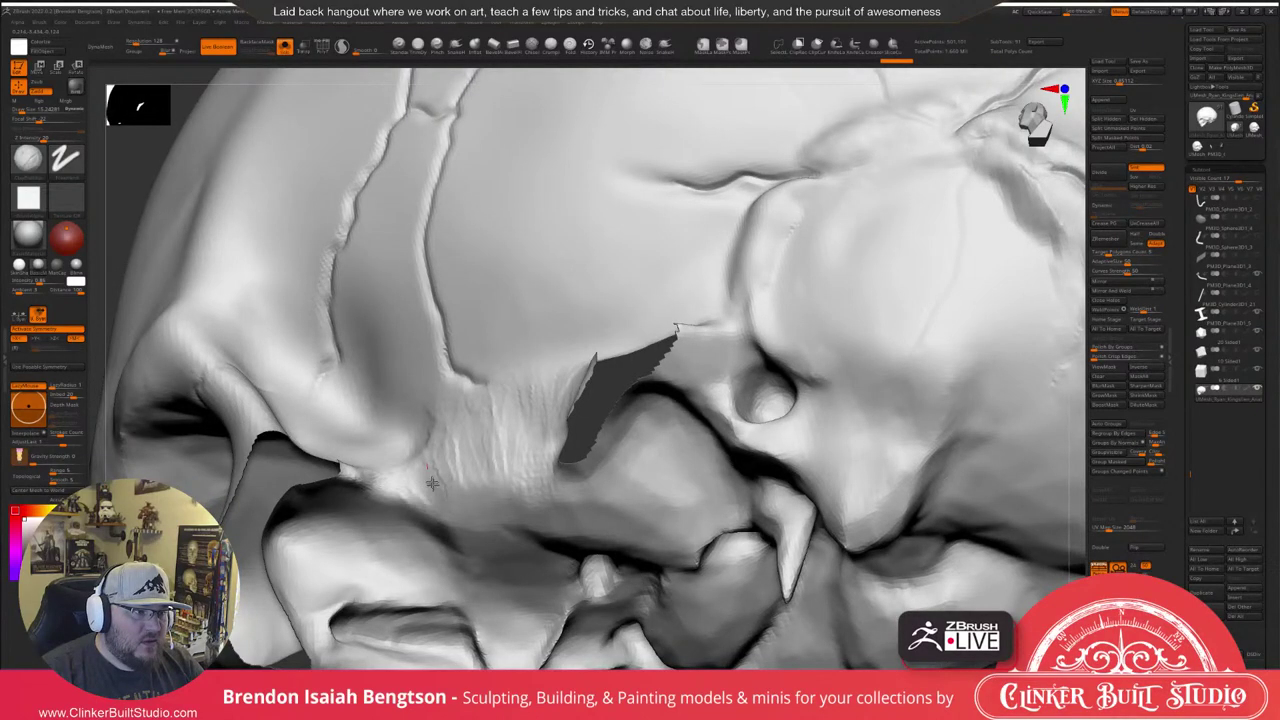
right_click_drag(432, 483, 520, 436)
Adjust the inner surface of the cheekbone arch with the Move Topological brush.
key("b")
key("m")
key("t")
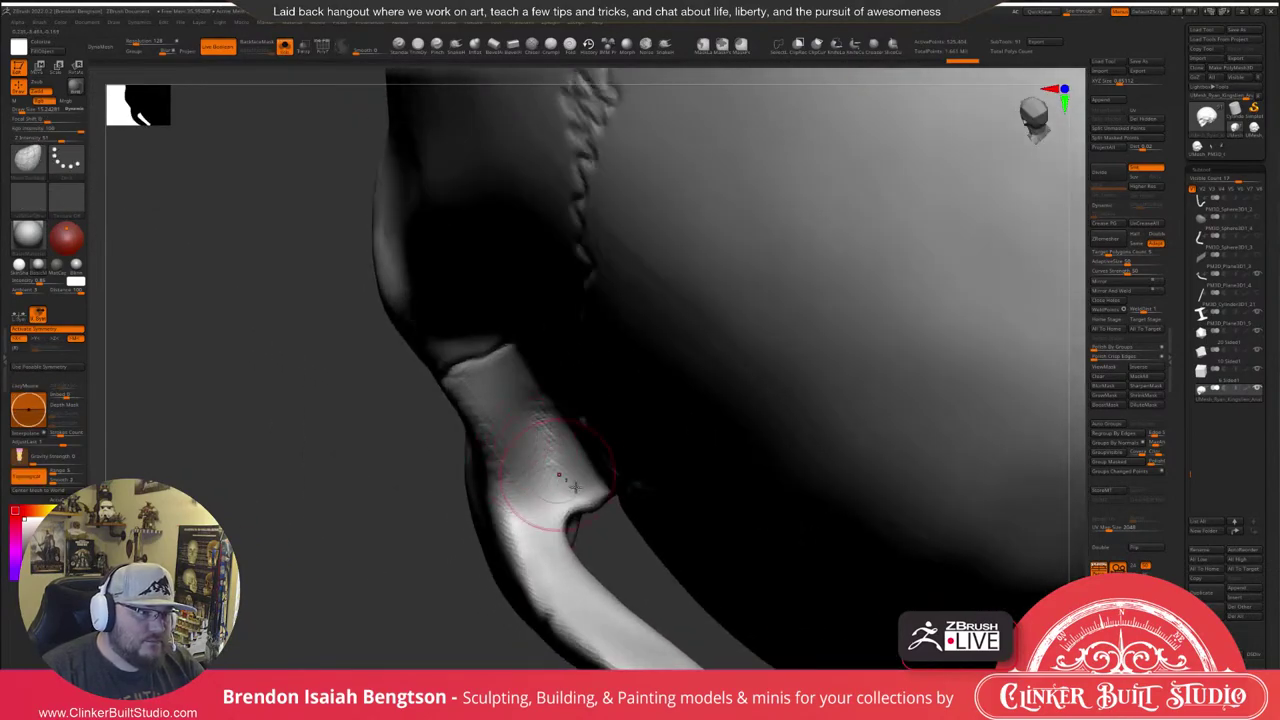
left_click_drag(560, 475, 568, 487)
mouse_move(550, 535)
left_mouse_down()
mouse_move(566, 527)
mouse_move(638, 612)
mouse_move(545, 547)
left_mouse_up()
mouse_move(519, 548)
right_mouse_down("ctrl")
mouse_move(403, 449)
mouse_move(522, 564)
right_mouse_up("ctrl")
right_click_drag(673, 589, 590, 446, "alt")
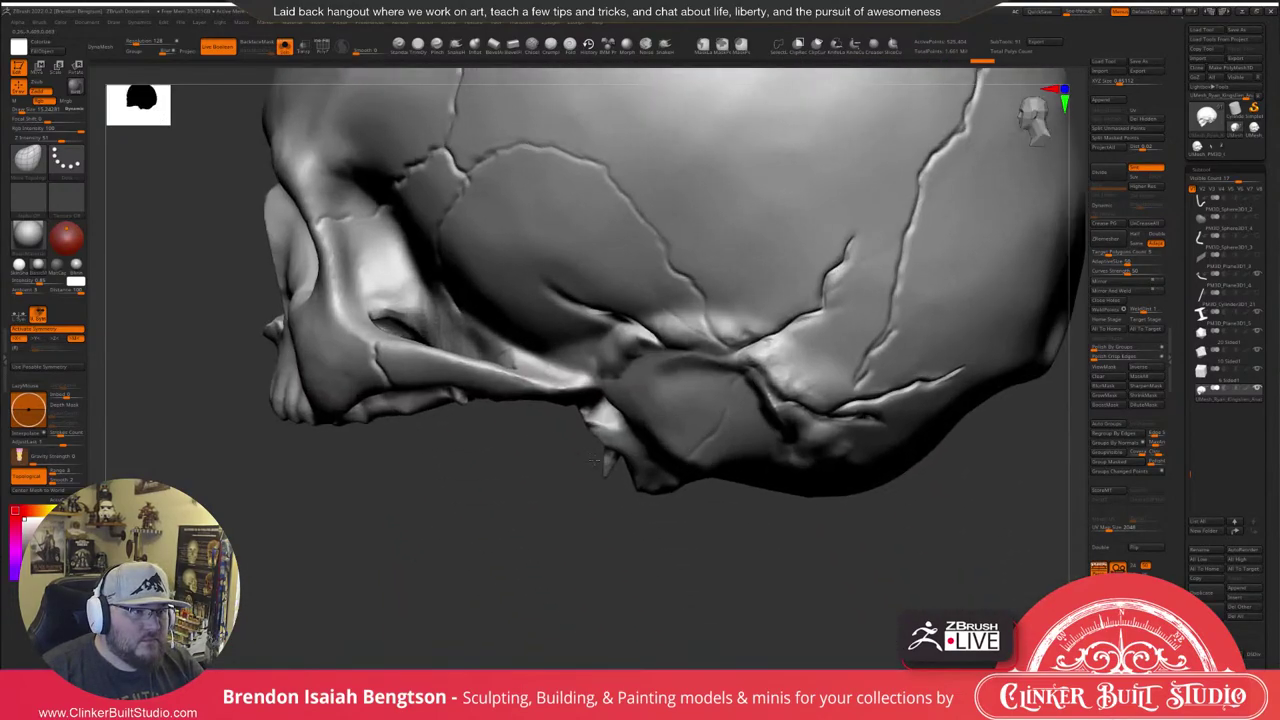
Smooth the wall at the rear end of the cheekbone opening and inspect it from above and below.
right_click_drag(560, 290, 514, 406)
right_click_drag(487, 351, 457, 351)
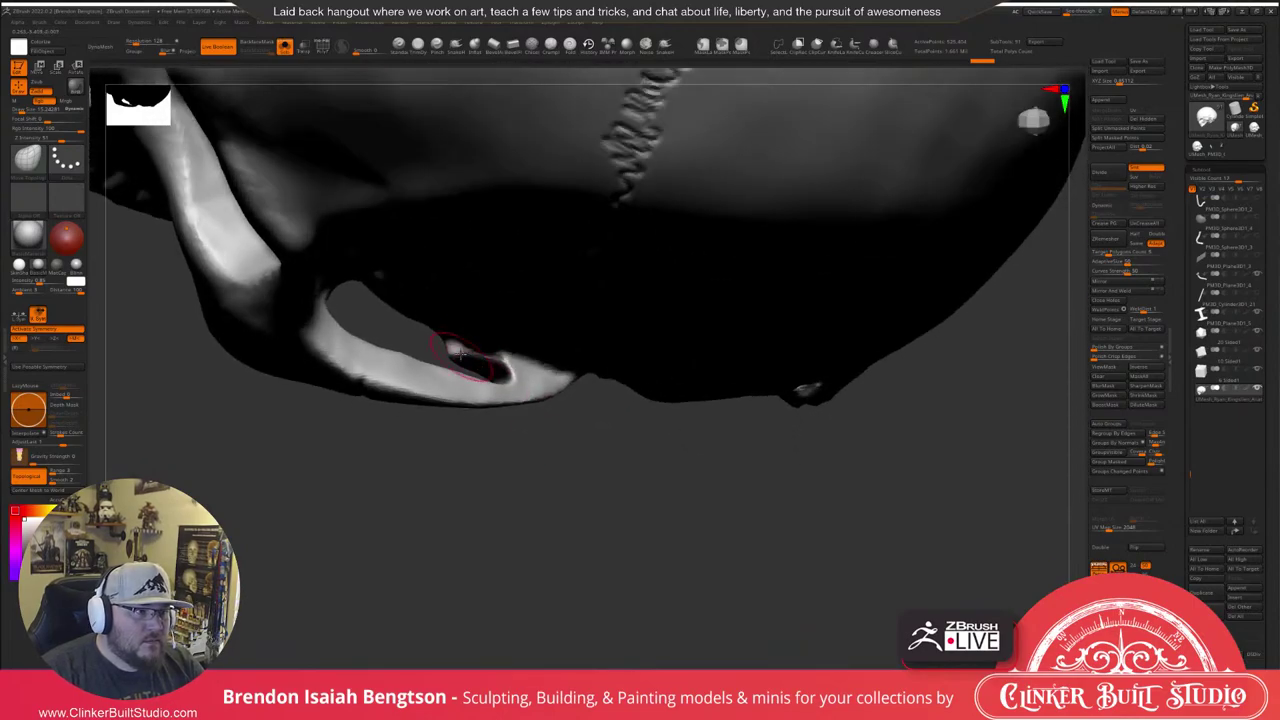
key("shift")
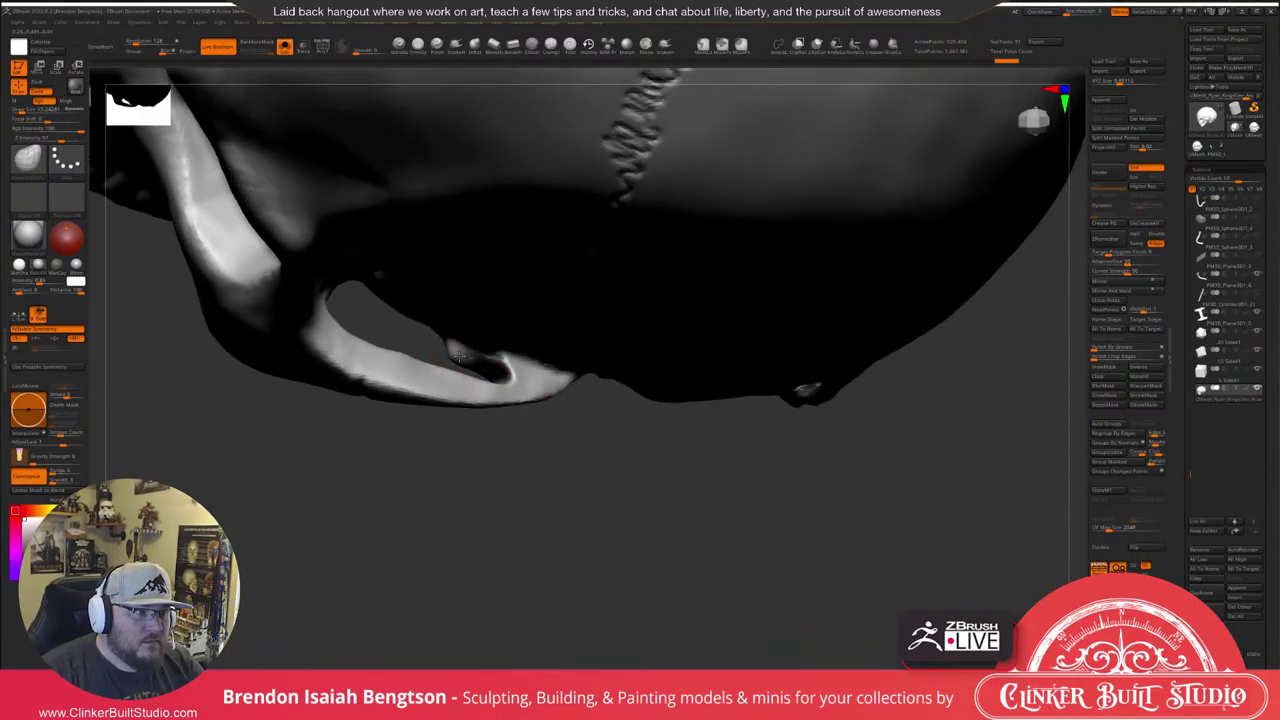
right_click_drag(478, 408, 515, 270)
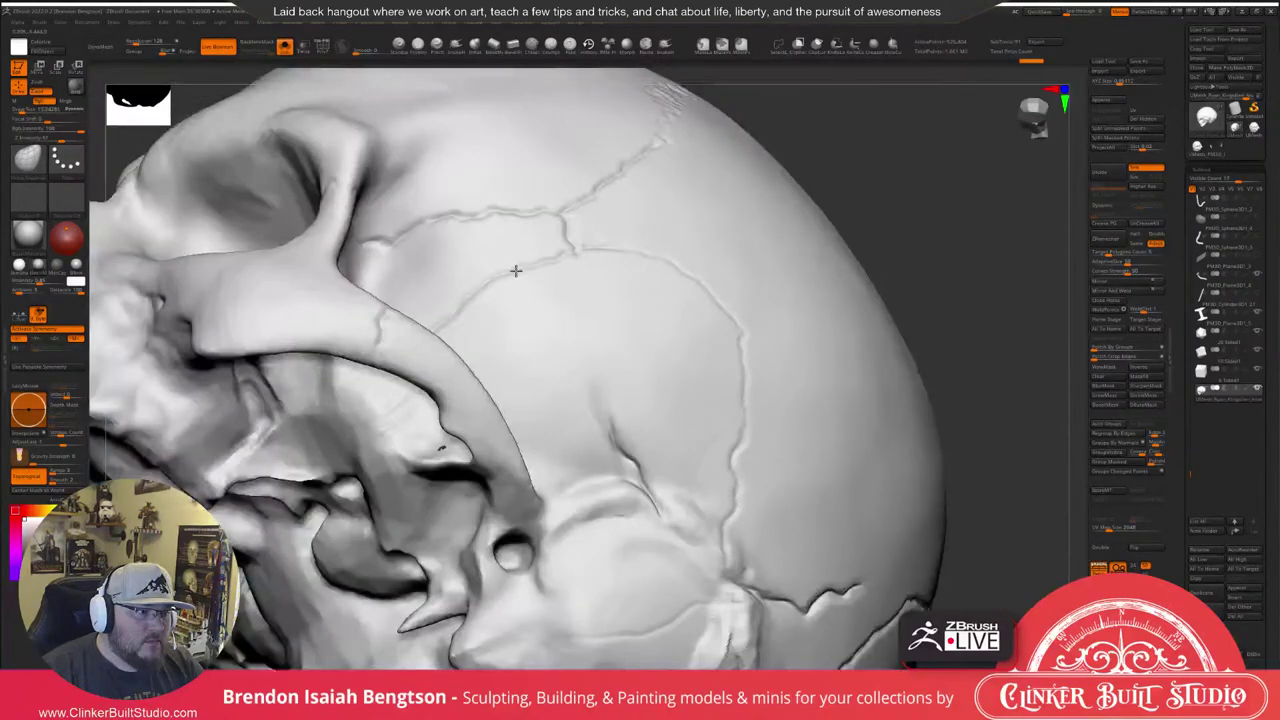
right_click_drag(516, 271, 540, 150)
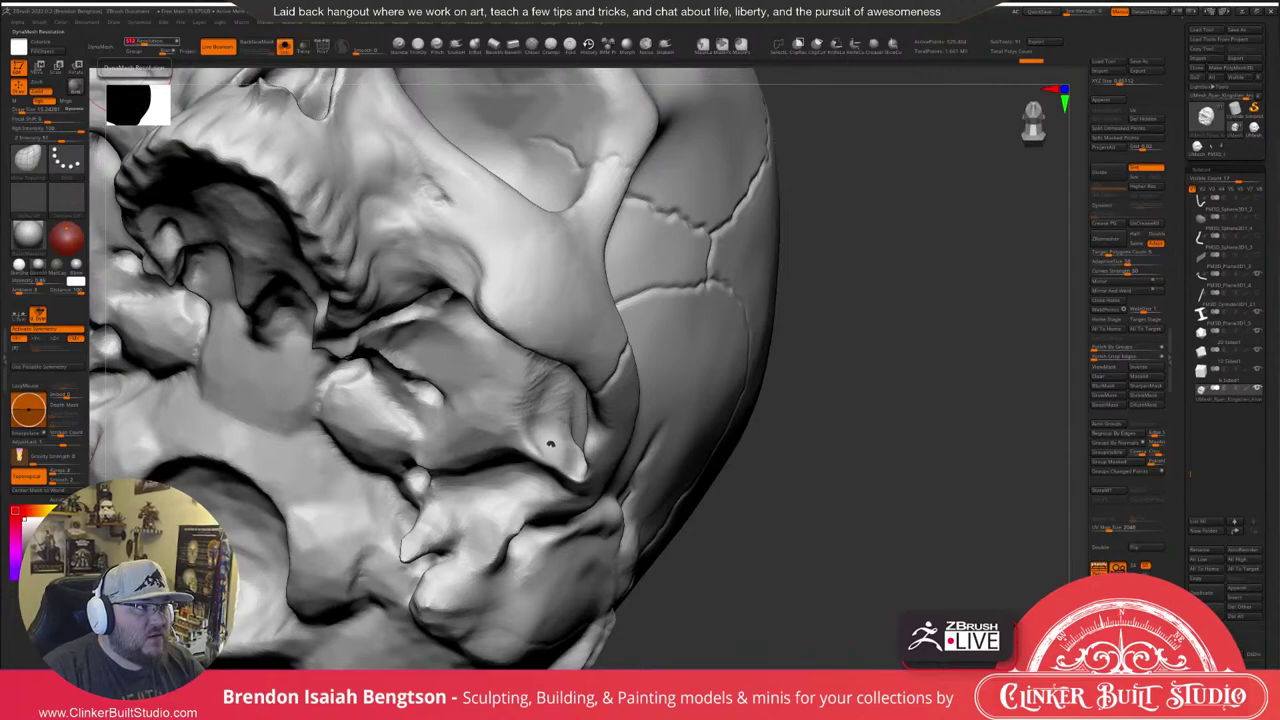
Try to DynaMesh the skull at resolution 512, and undo the remesh.
left_click(100, 47)
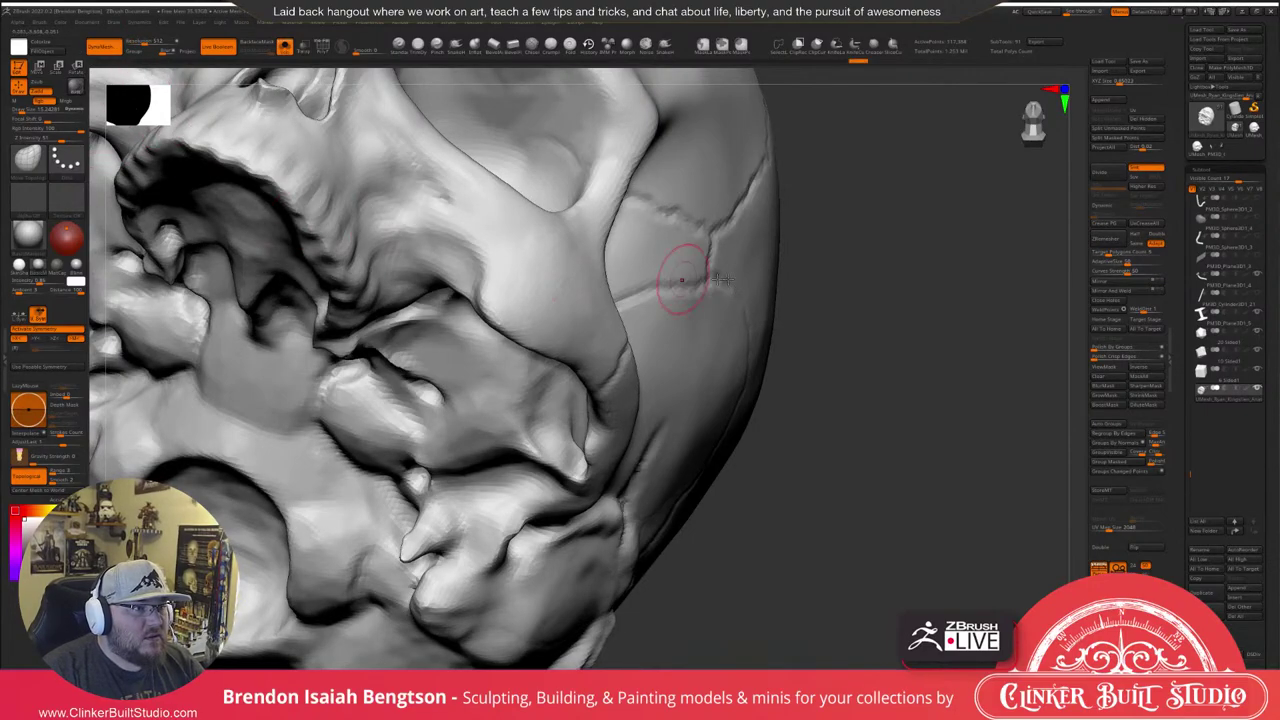
left_click_drag(890, 276, 840, 277)
key("ctrl+z")
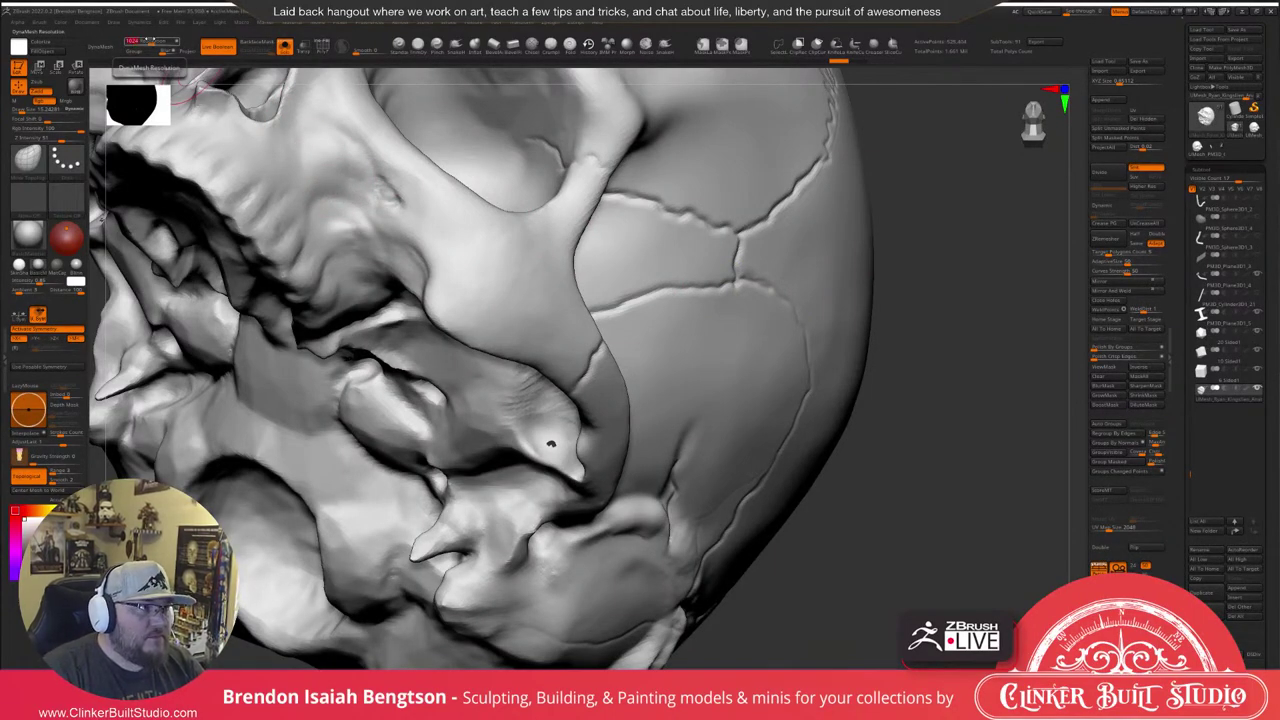
Try to DynaMesh the skull at resolution 1024 and check the mesh density in the wireframe.
key("Return")
left_click(103, 47)
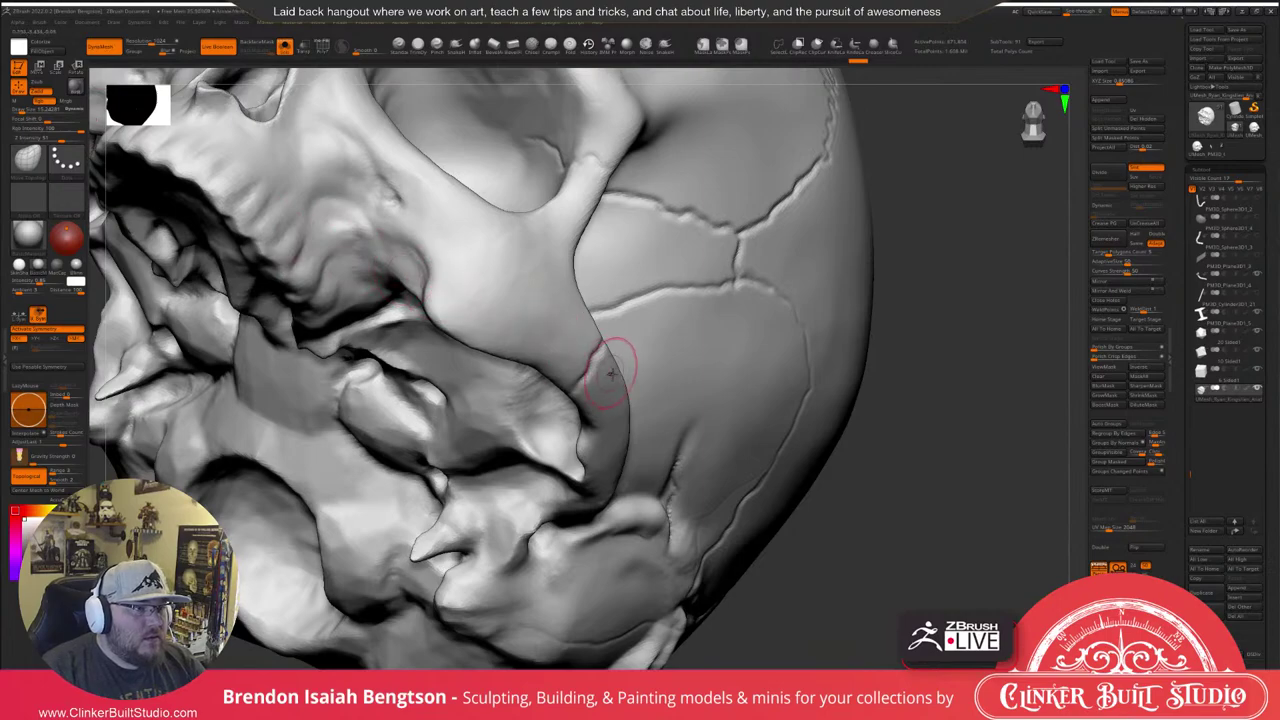
key("shift+f")
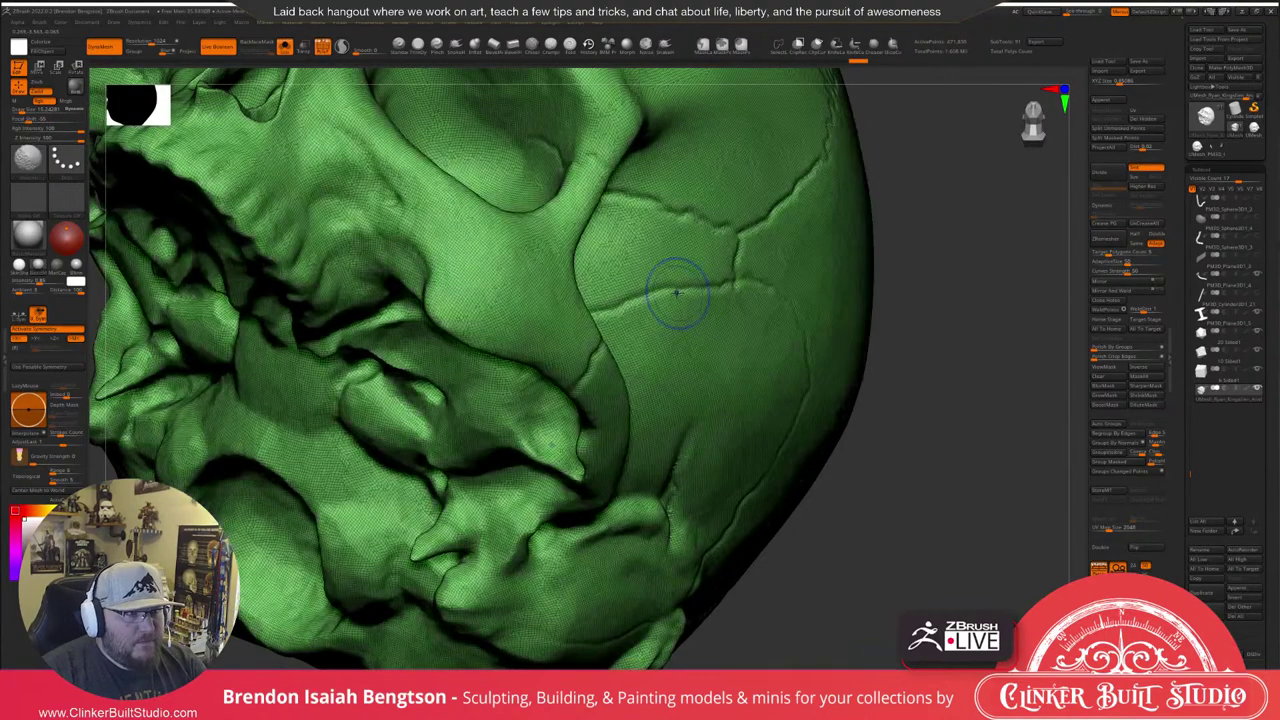
key("shift+f")
mouse_move(657, 306)
right_mouse_down()
mouse_move(695, 356)
mouse_move(677, 366)
mouse_move(614, 491)
right_mouse_up()
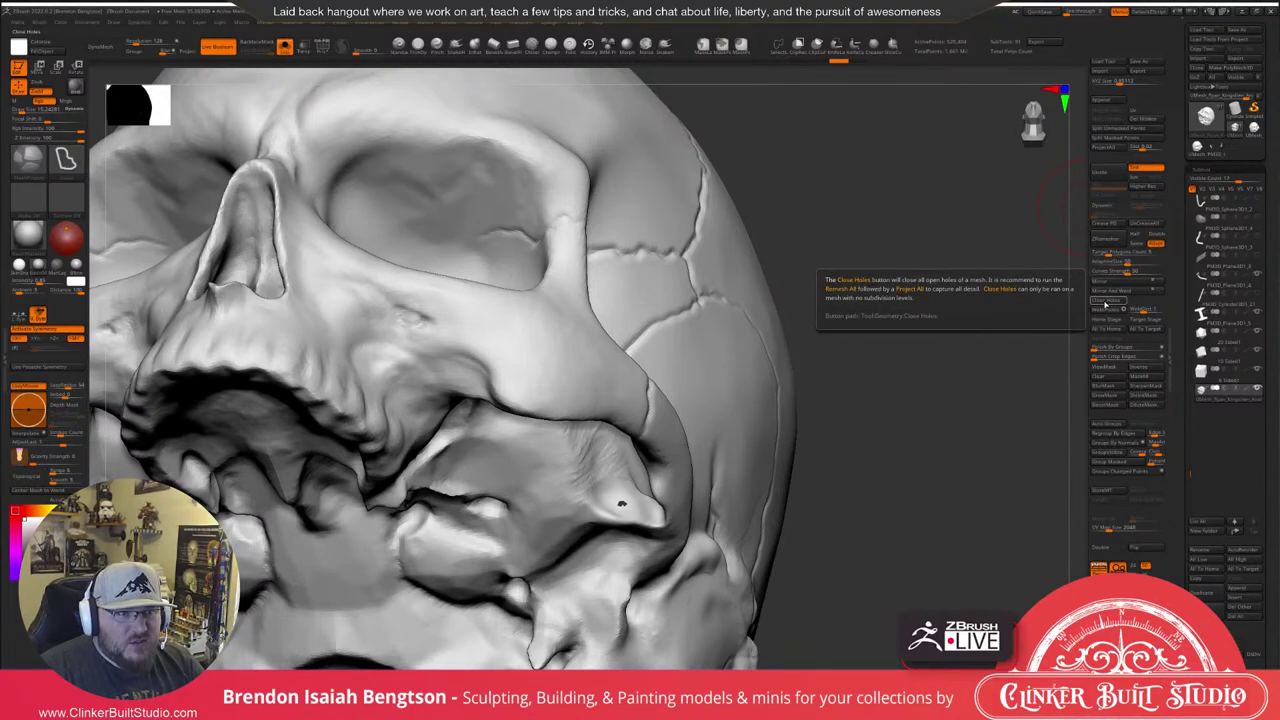
Close the open hole in the skull mesh, check the patch in the wireframe, and assign the whole skull one polygroup.
left_click(1105, 303)
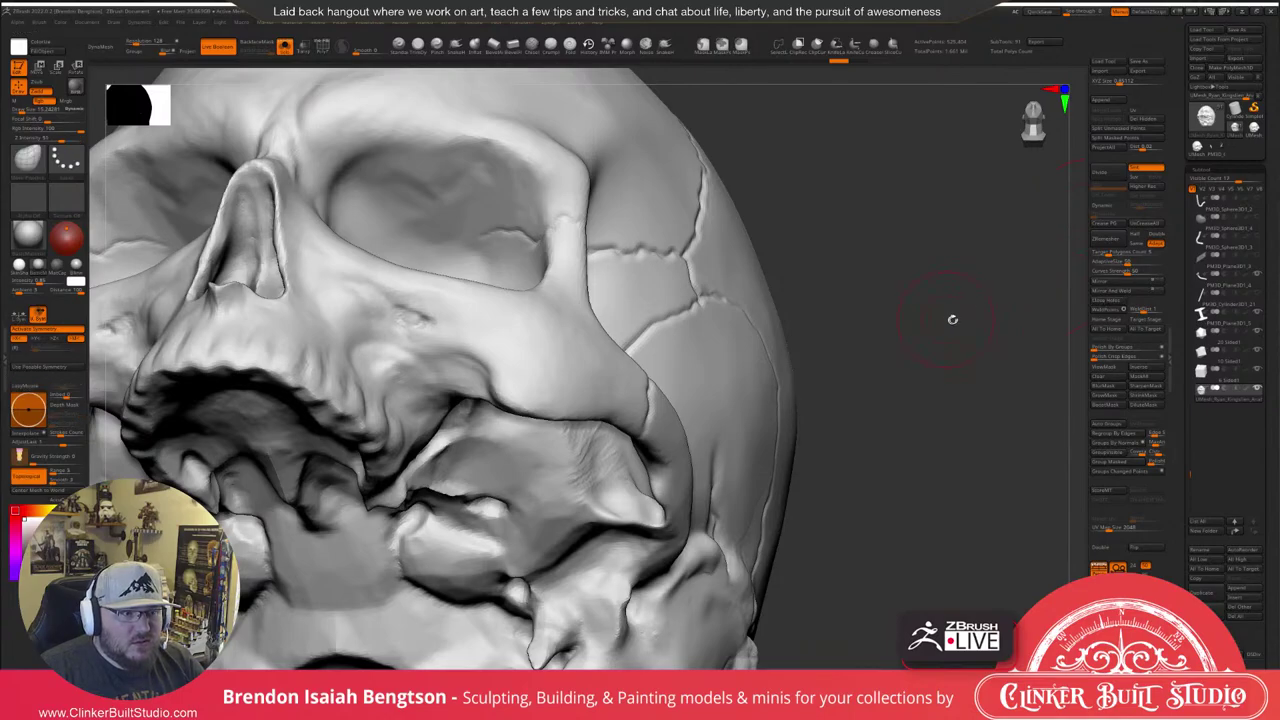
left_click_drag(954, 319, 950, 450)
key("shift+f")
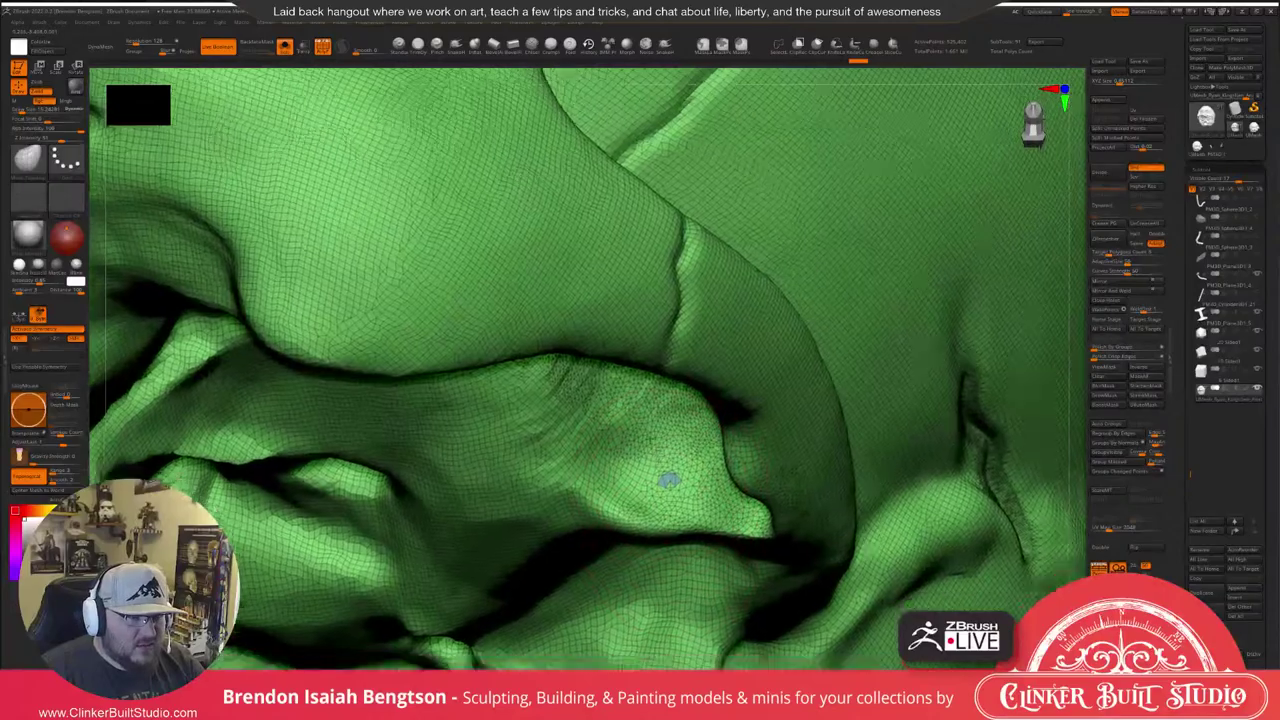
right_click_drag(669, 480, 664, 447, "ctrl")
key("ctrl+w")
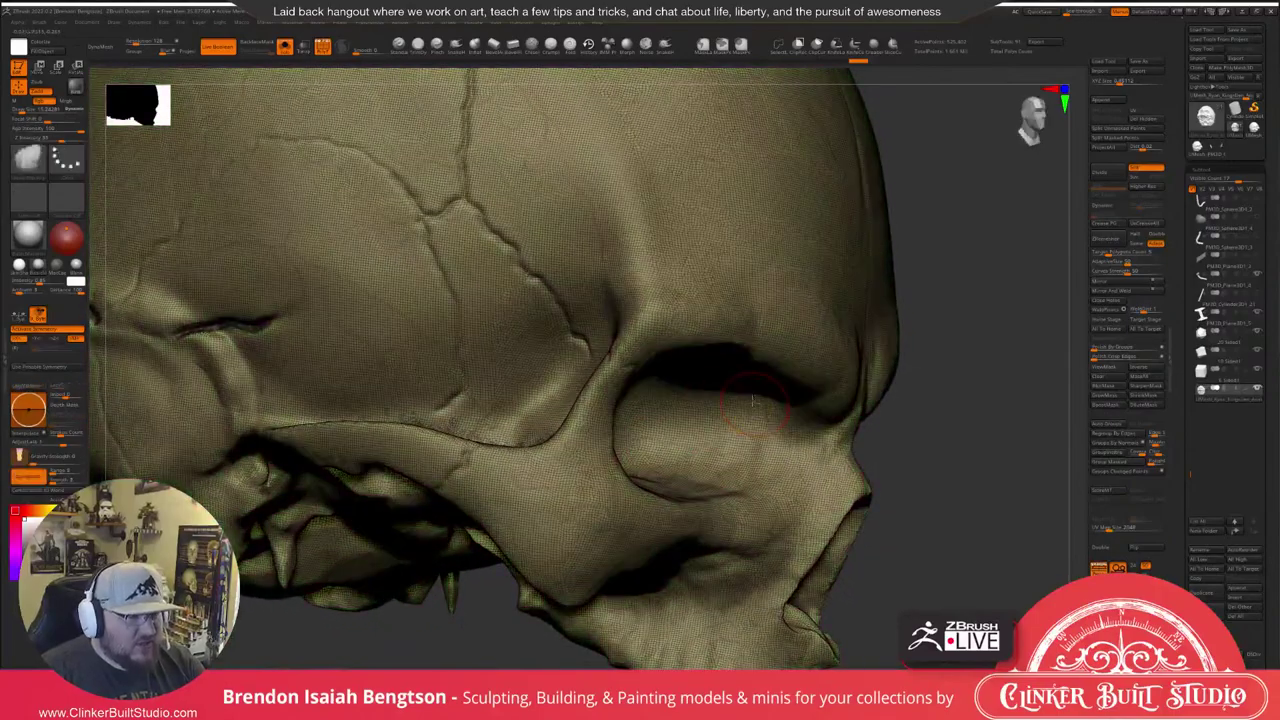
Push the skull wall inward at the rear end of the cheekbone opening with the Move Topological brush.
right_click_drag(826, 479, 683, 312, "alt")
right_click_drag(556, 295, 648, 424)
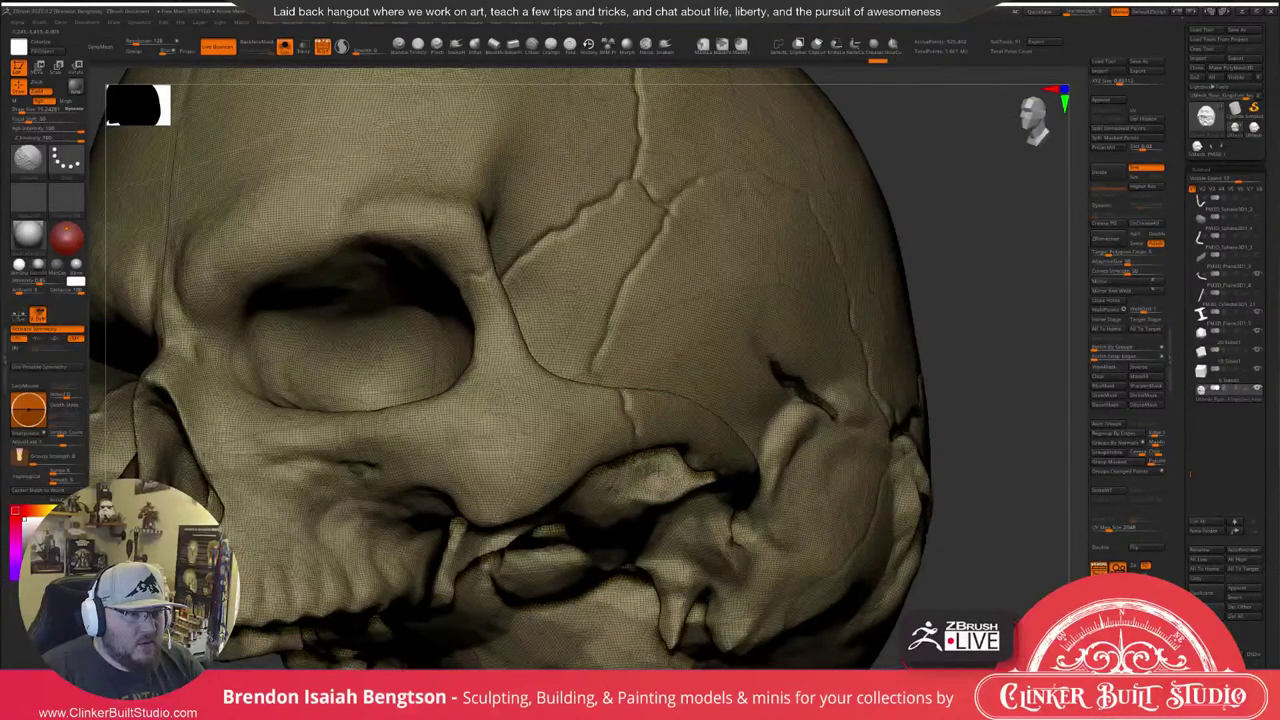
right_click_drag(648, 424, 693, 460)
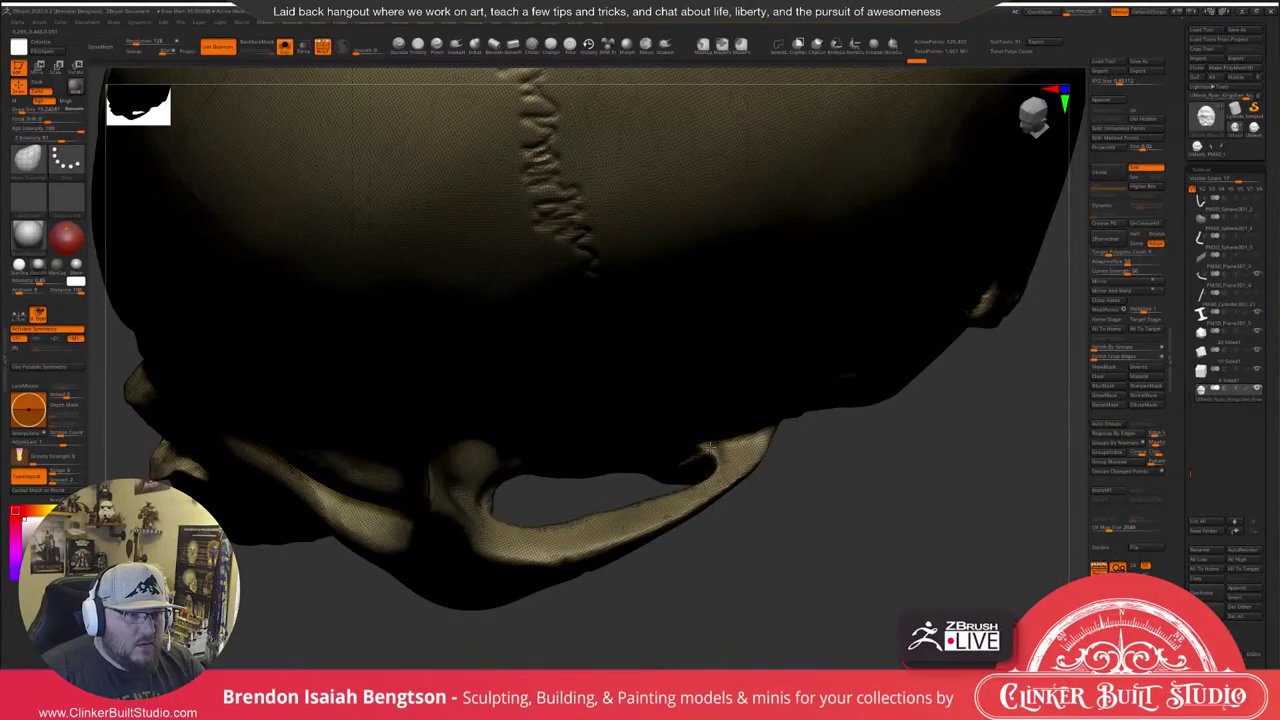
mouse_move(680, 535)
right_mouse_down()
mouse_move(668, 490)
mouse_move(718, 443)
mouse_move(711, 456)
right_mouse_up()
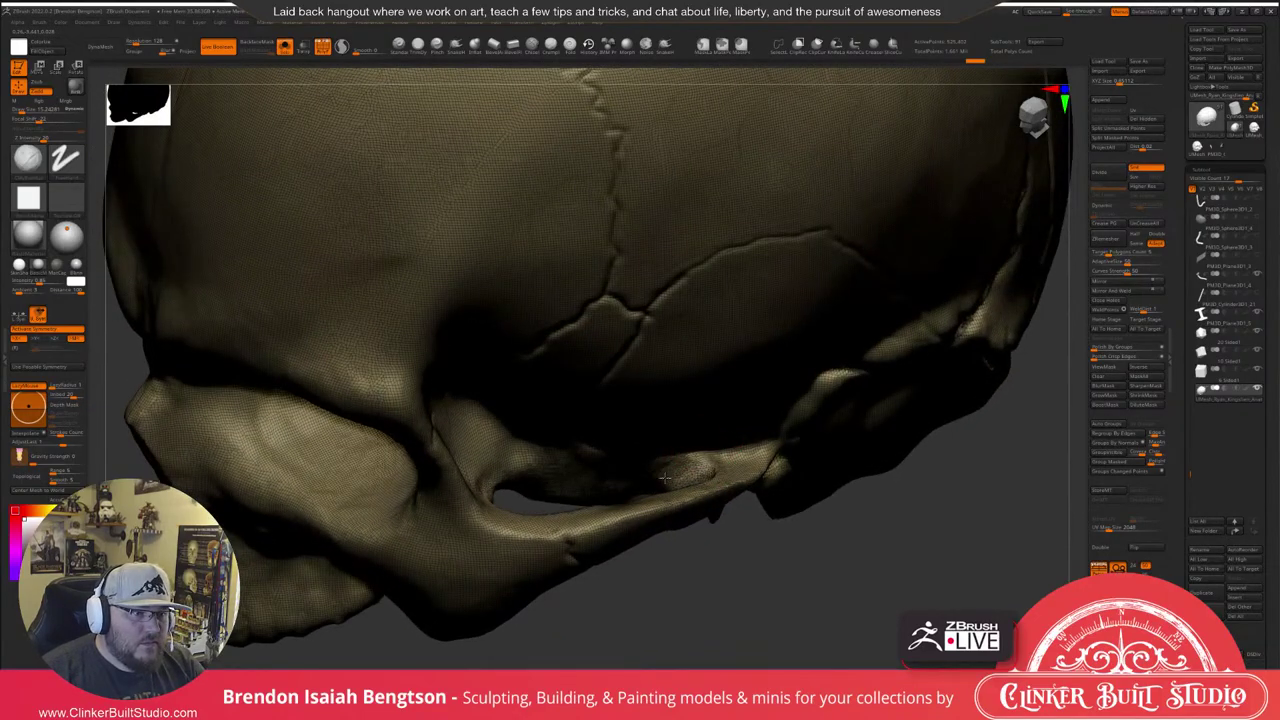
right_click_drag(669, 516, 700, 430)
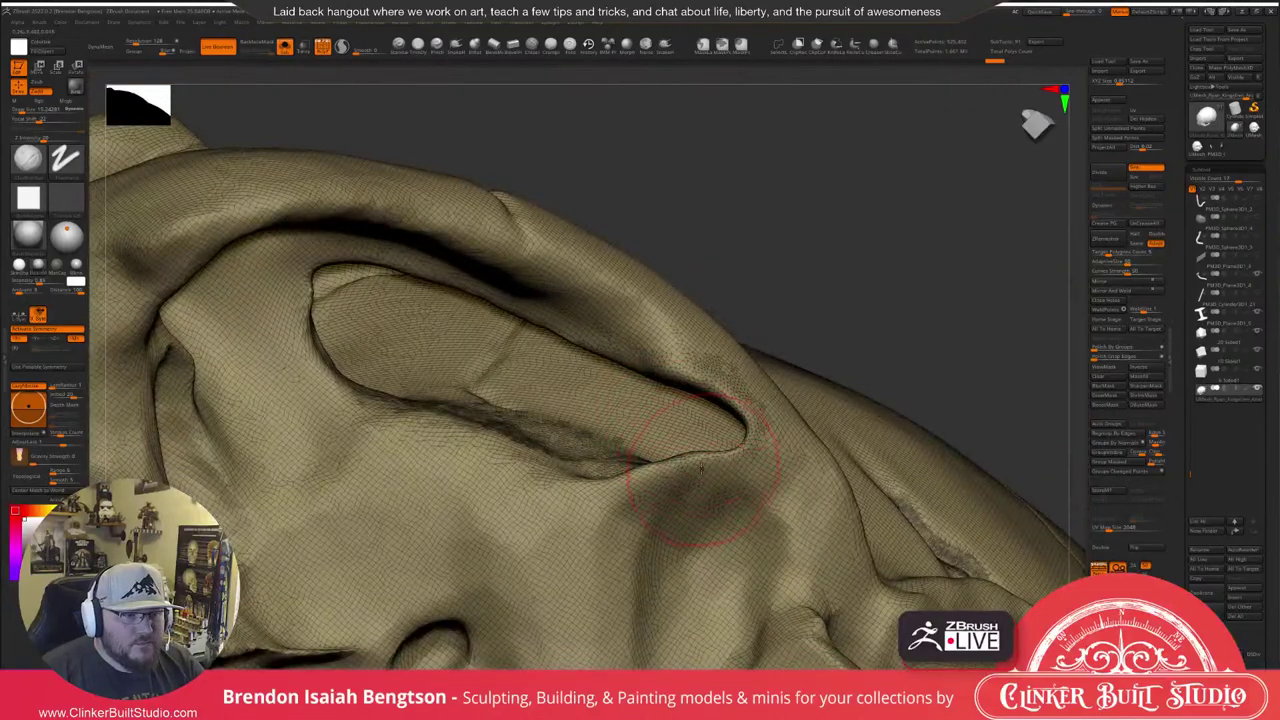
key("b")
key("m")
key("t")
left_click_drag(702, 462, 704, 506)
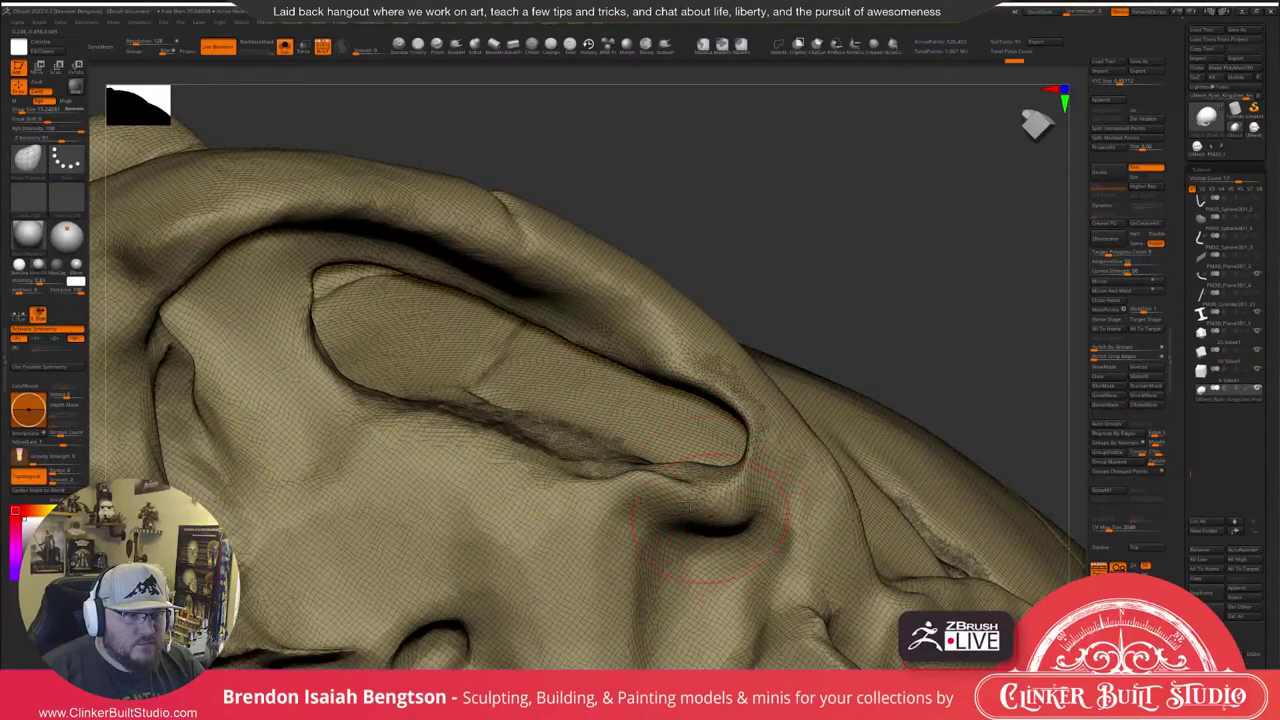
Push in the skull wall beneath the rear end of the cheekbone opening and build up its surface with the ClayBuildup brush.
left_click_drag(650, 472, 652, 530)
key("b")
key("c")
key("b")
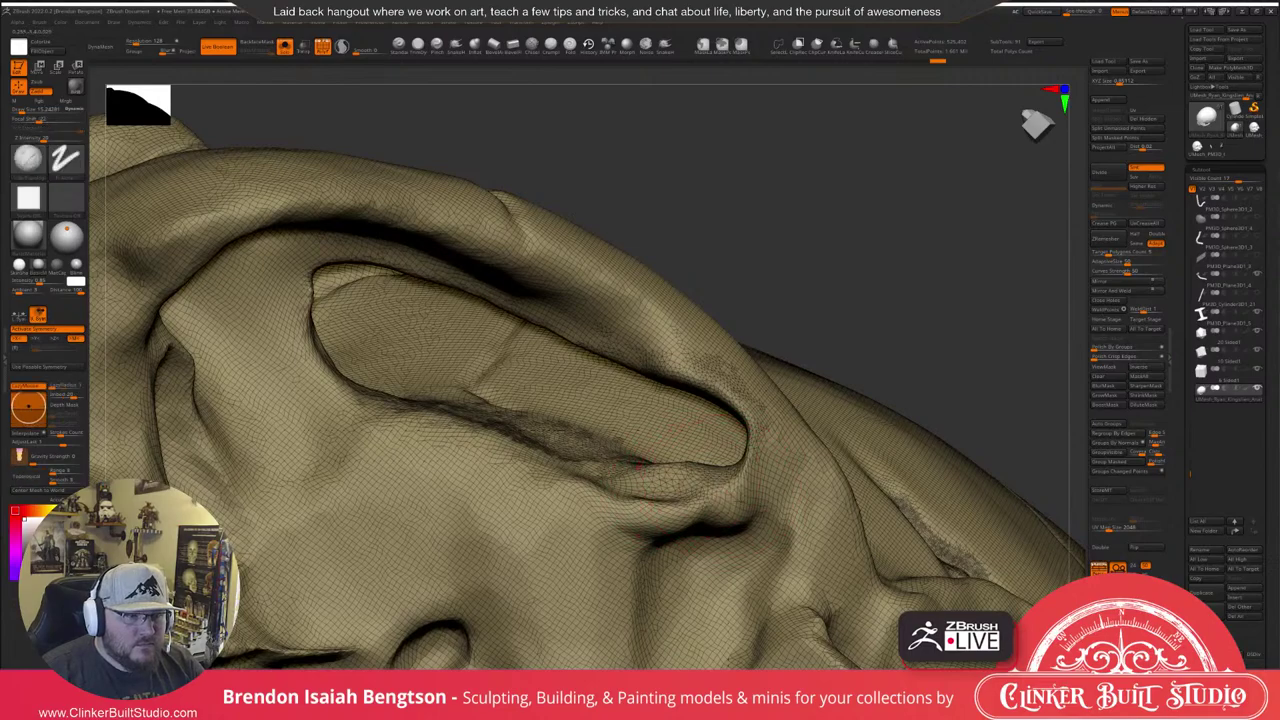
left_click_drag(732, 492, 736, 470)
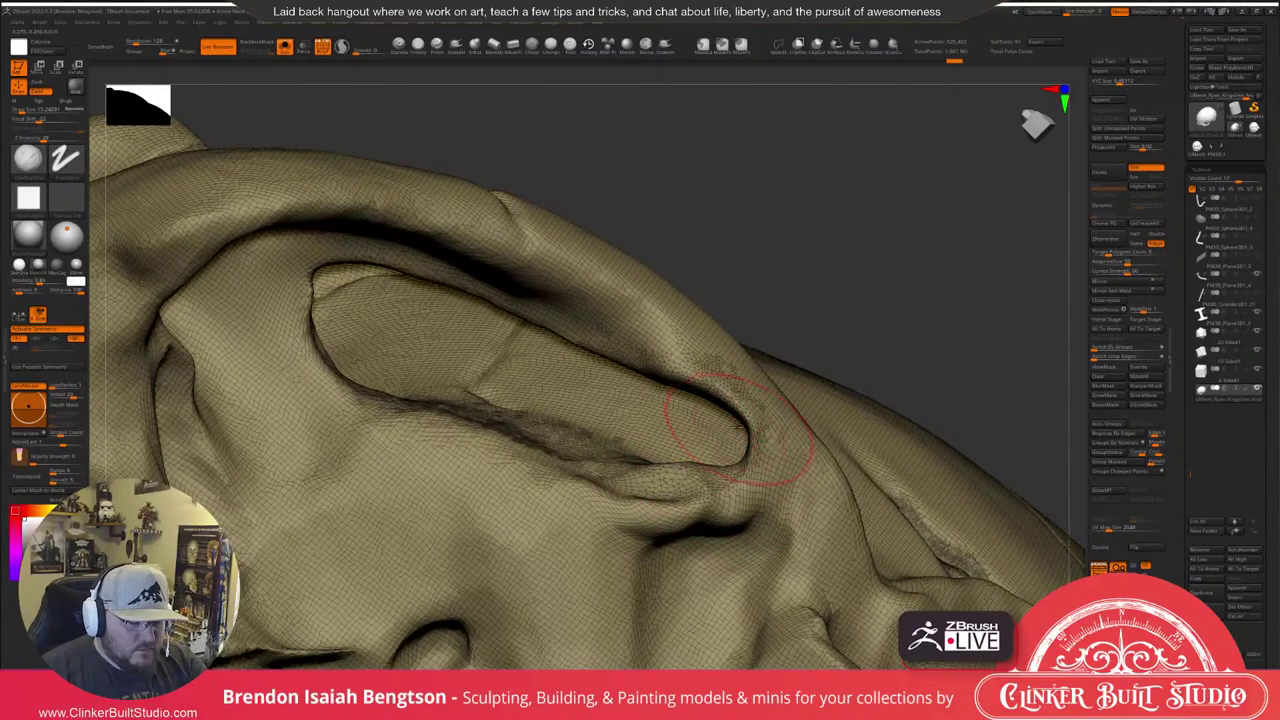
right_click_drag(723, 450, 735, 490)
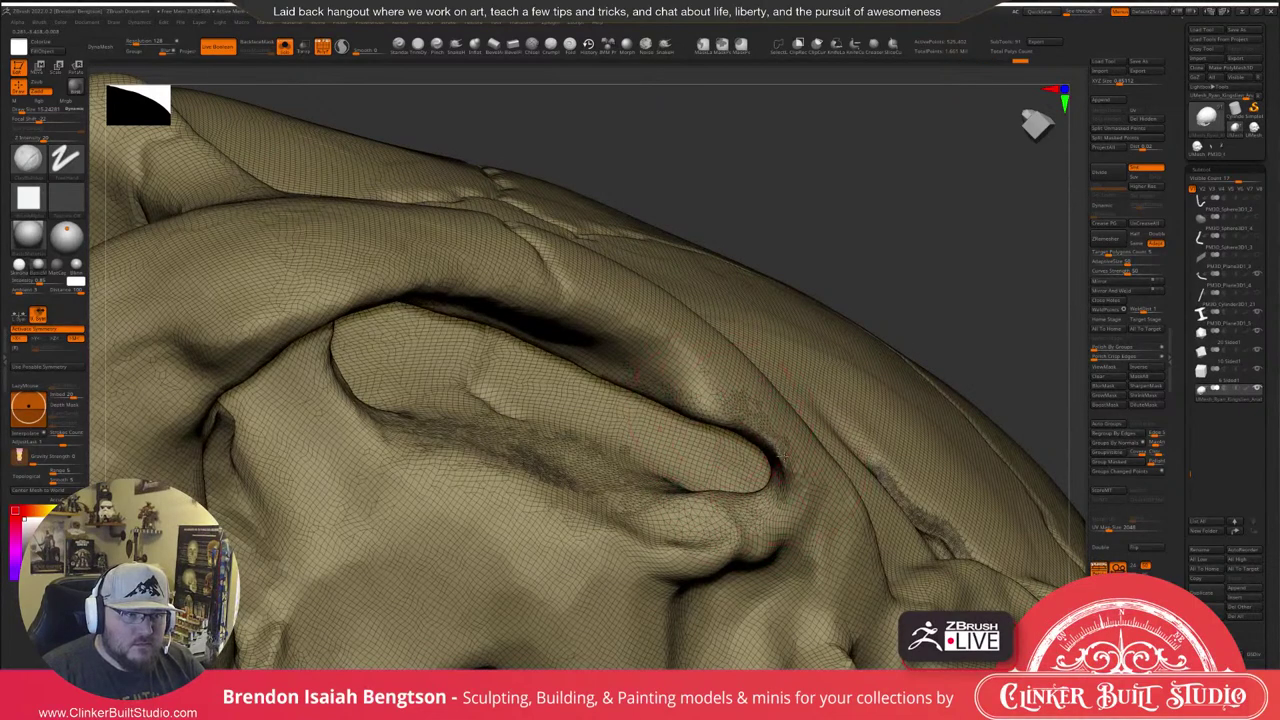
mouse_move(782, 457)
left_mouse_down()
mouse_move(743, 418)
mouse_move(808, 482)
left_mouse_up()
mouse_move(775, 468)
right_mouse_down()
mouse_move(762, 385)
mouse_move(755, 480)
right_mouse_up()
mouse_move(700, 512)
left_mouse_down()
mouse_move(722, 548)
mouse_move(738, 542)
mouse_move(668, 572)
mouse_move(680, 586)
mouse_move(742, 554)
mouse_move(682, 588)
mouse_move(718, 586)
mouse_move(744, 556)
mouse_move(656, 572)
left_mouse_up()
mouse_move(724, 515)
right_mouse_down("ctrl")
mouse_move(690, 620)
mouse_move(716, 480)
mouse_move(714, 378)
mouse_move(700, 430)
right_mouse_up("ctrl")
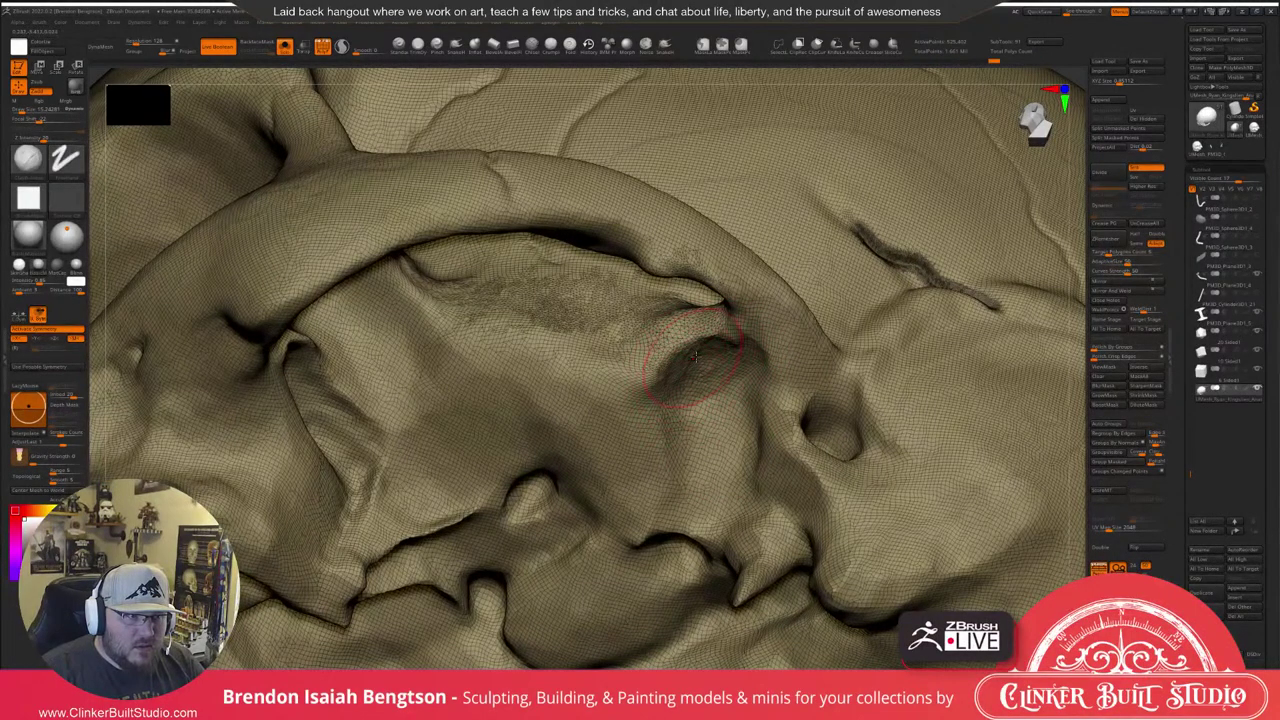
Refine and smooth the inner skull wall behind the cheekbone with a smaller ClayBuildup brush, size about 9.
mouse_move(731, 385)
right_mouse_down()
mouse_move(711, 452)
mouse_move(697, 353)
right_mouse_up()
key("space")
left_click_drag(694, 353, 690, 353)
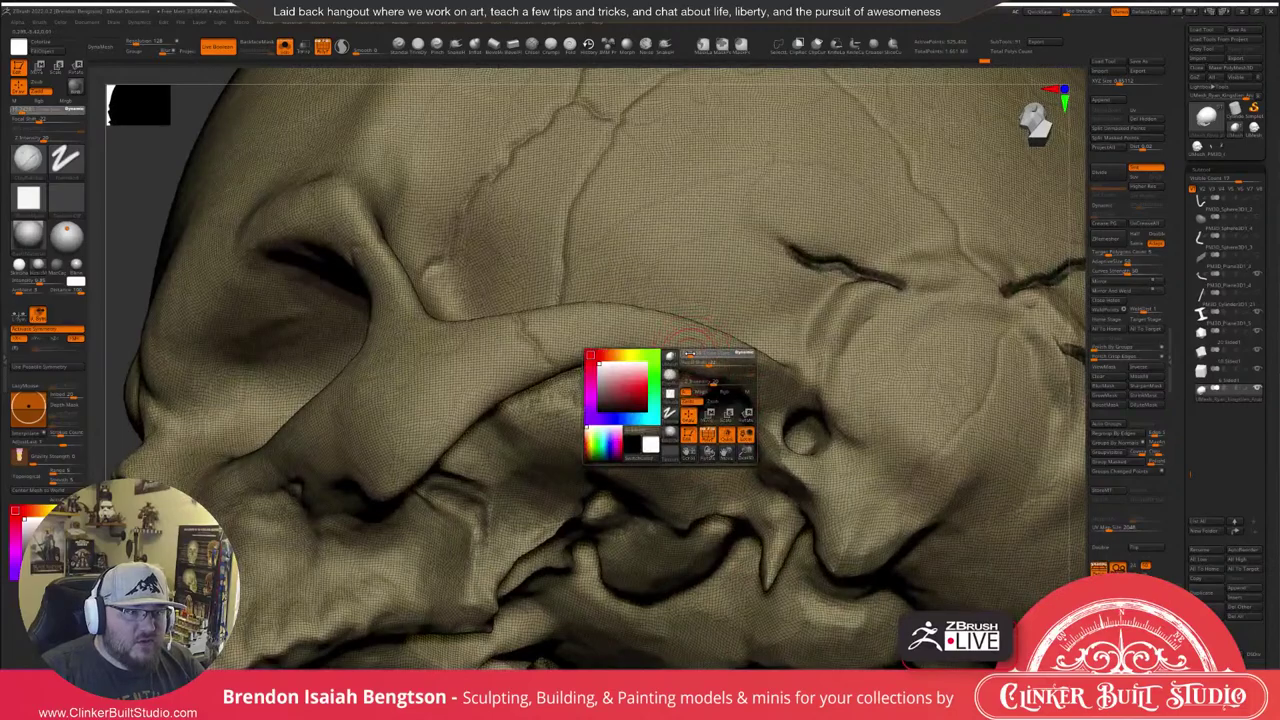
mouse_move(672, 373)
right_mouse_down()
mouse_move(672, 402)
mouse_move(768, 428)
mouse_move(743, 373)
right_mouse_up()
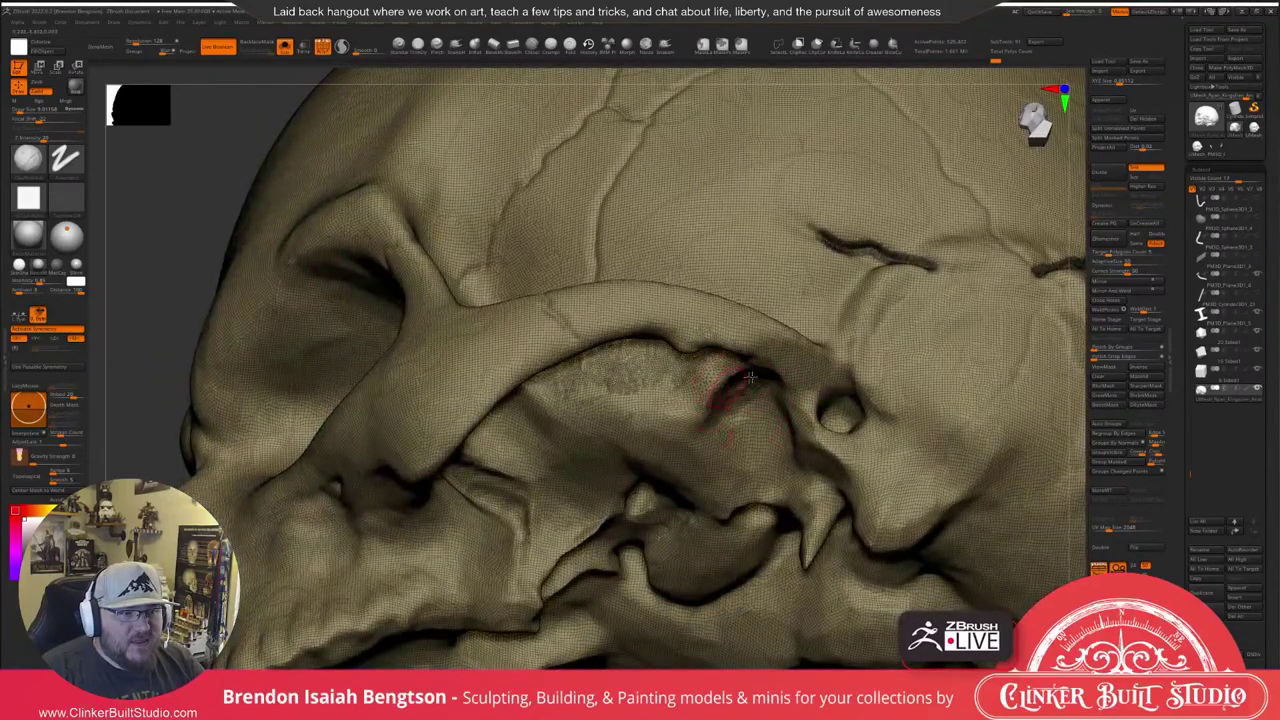
mouse_move(719, 388)
right_mouse_down()
mouse_move(738, 368)
mouse_move(710, 318)
mouse_move(712, 190)
mouse_move(690, 335)
mouse_move(648, 384)
right_mouse_up()
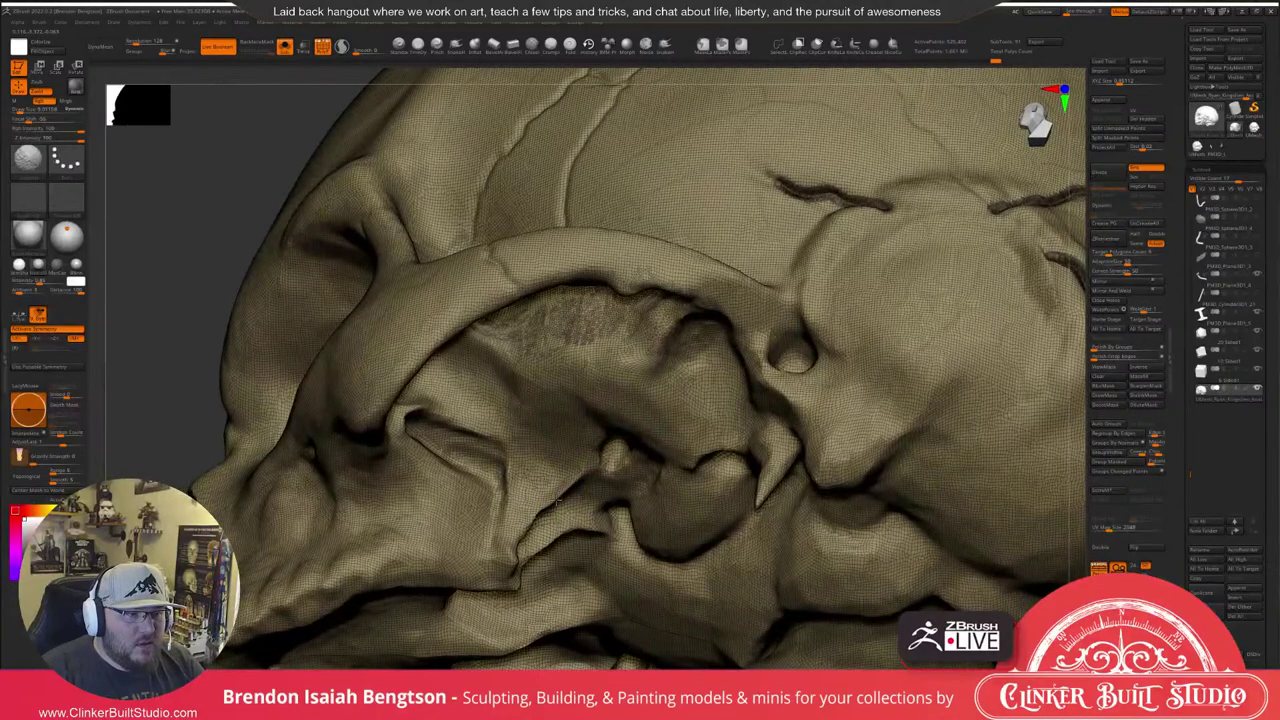
mouse_move(667, 384)
right_mouse_down()
mouse_move(705, 476)
mouse_move(760, 468)
right_mouse_up()
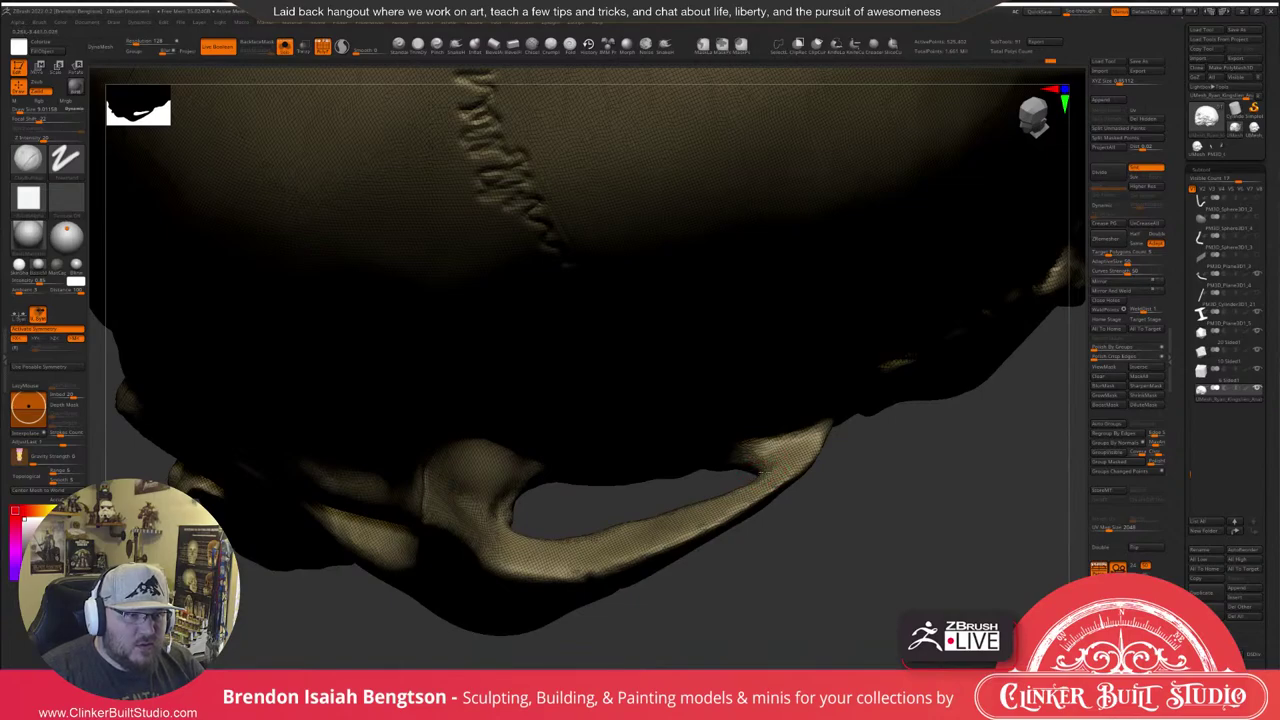
Reshape the inner edge of the cheekbone arch from above with the Move Topological brush at size about 23.
mouse_move(760, 470)
right_mouse_down()
mouse_move(727, 500)
mouse_move(637, 512)
mouse_move(650, 515)
right_mouse_up()
key("b")
key("m")
key("t")
key("space")
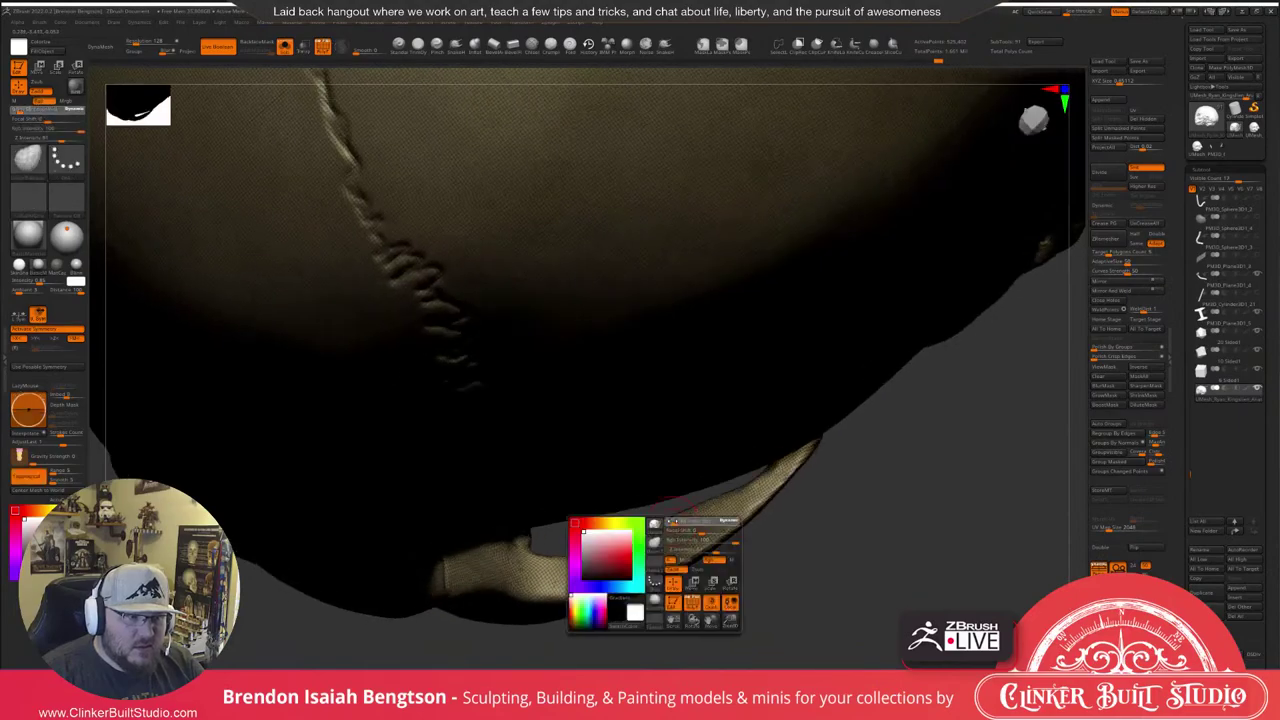
left_click(675, 521)
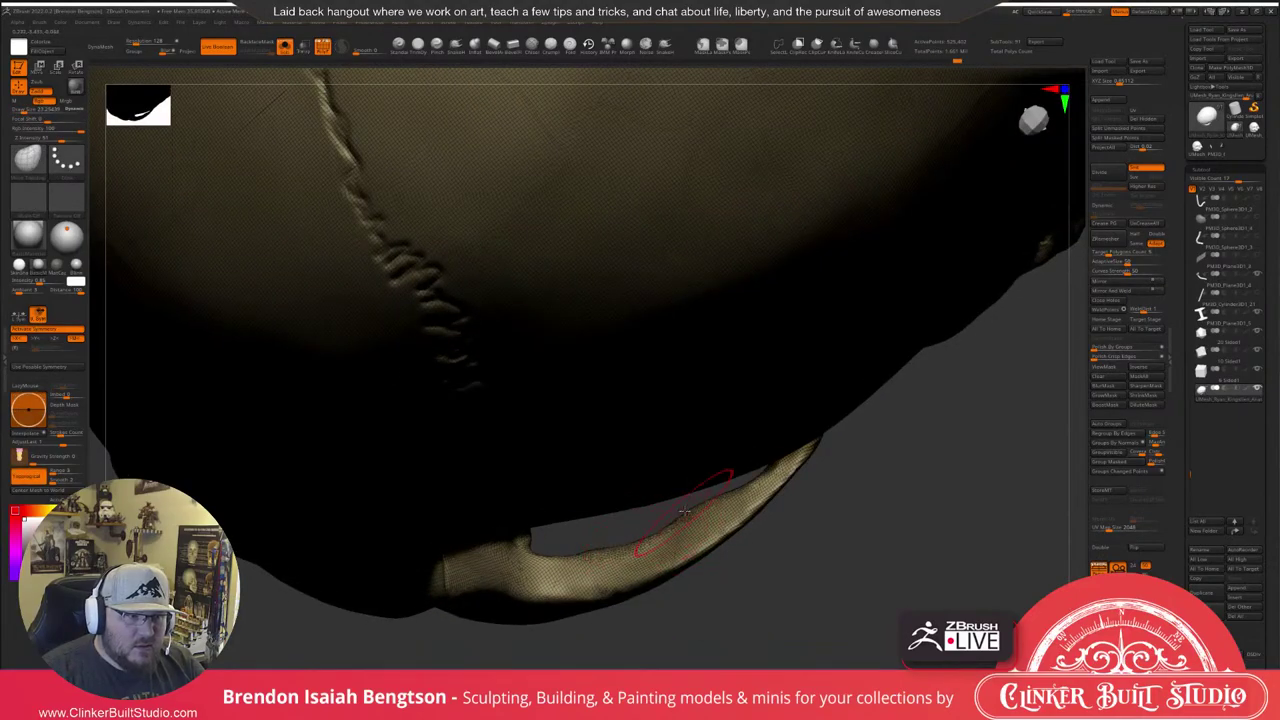
left_click_drag(694, 512, 698, 516)
Hide the wireframe and thicken the thin cheekbone arch with the Inflat brush at size about 15.
right_click_drag(712, 505, 704, 562)
key("b")
key("c")
key("b")
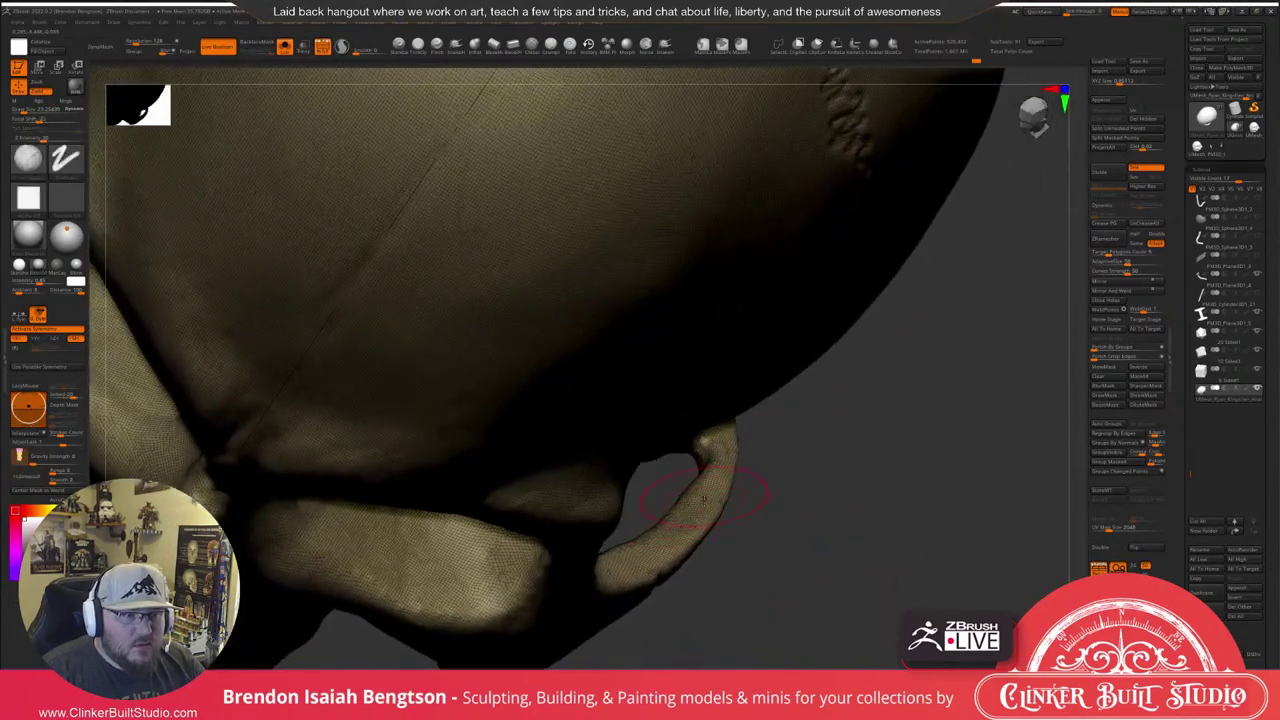
key("space")
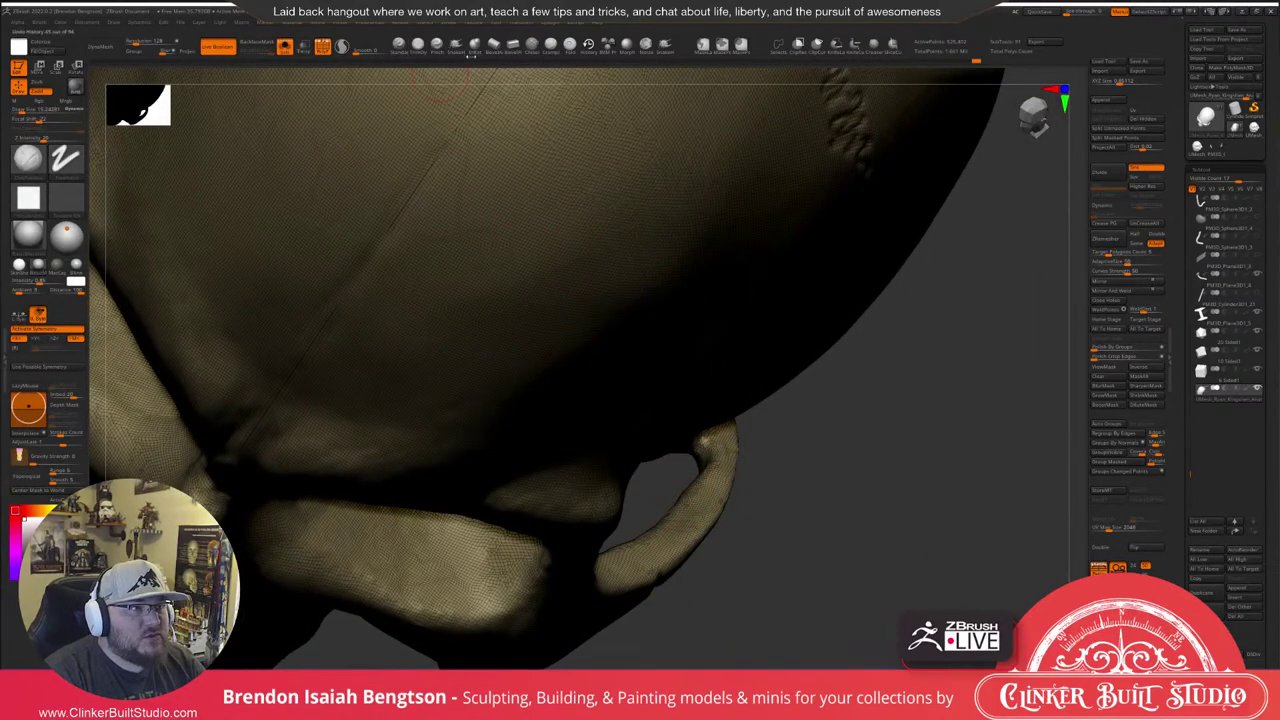
left_click(474, 44)
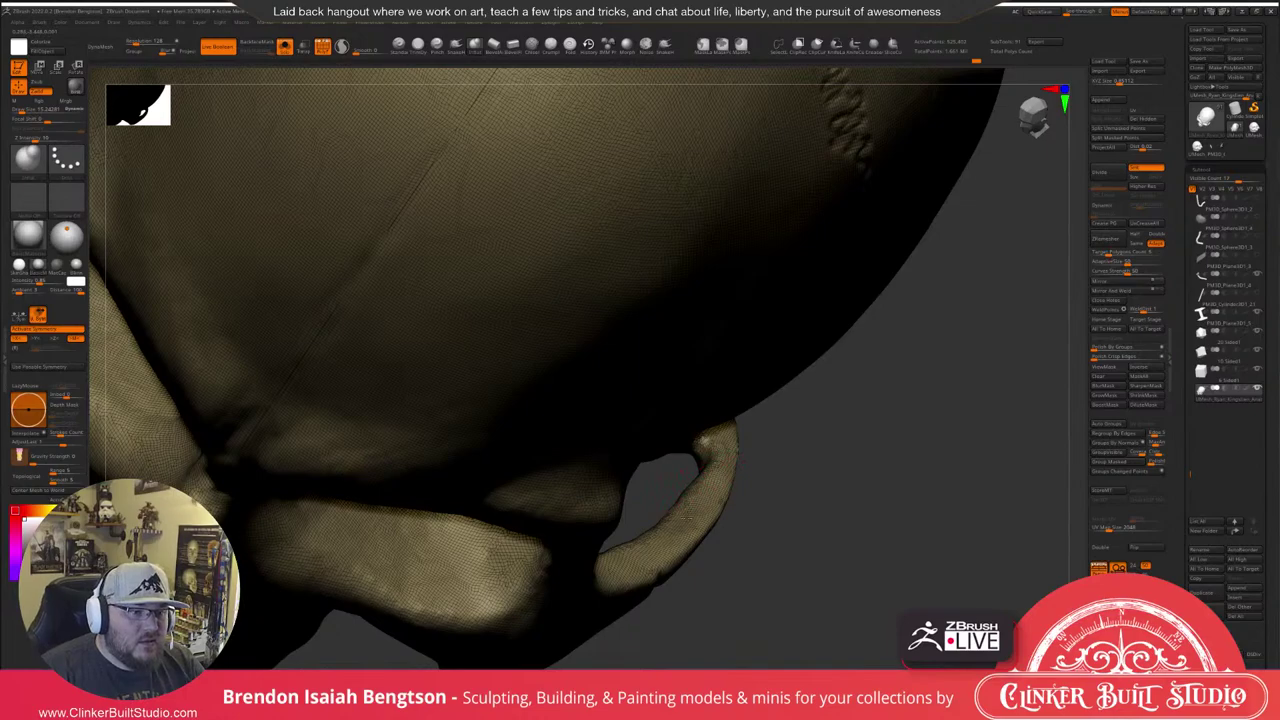
key("shift+f")
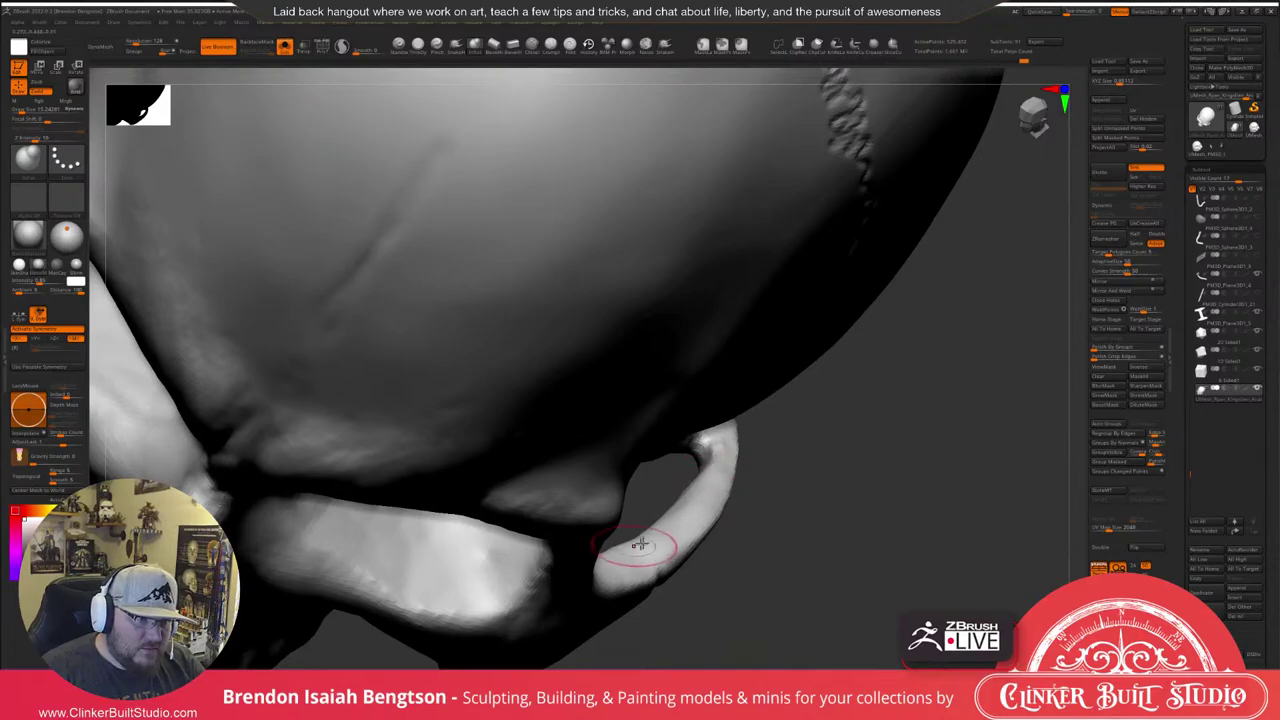
left_click_drag(735, 565, 775, 451)
right_click_drag(775, 451, 766, 458)
right_click_drag(740, 399, 725, 328, "alt")
right_click_drag(726, 488, 718, 532)
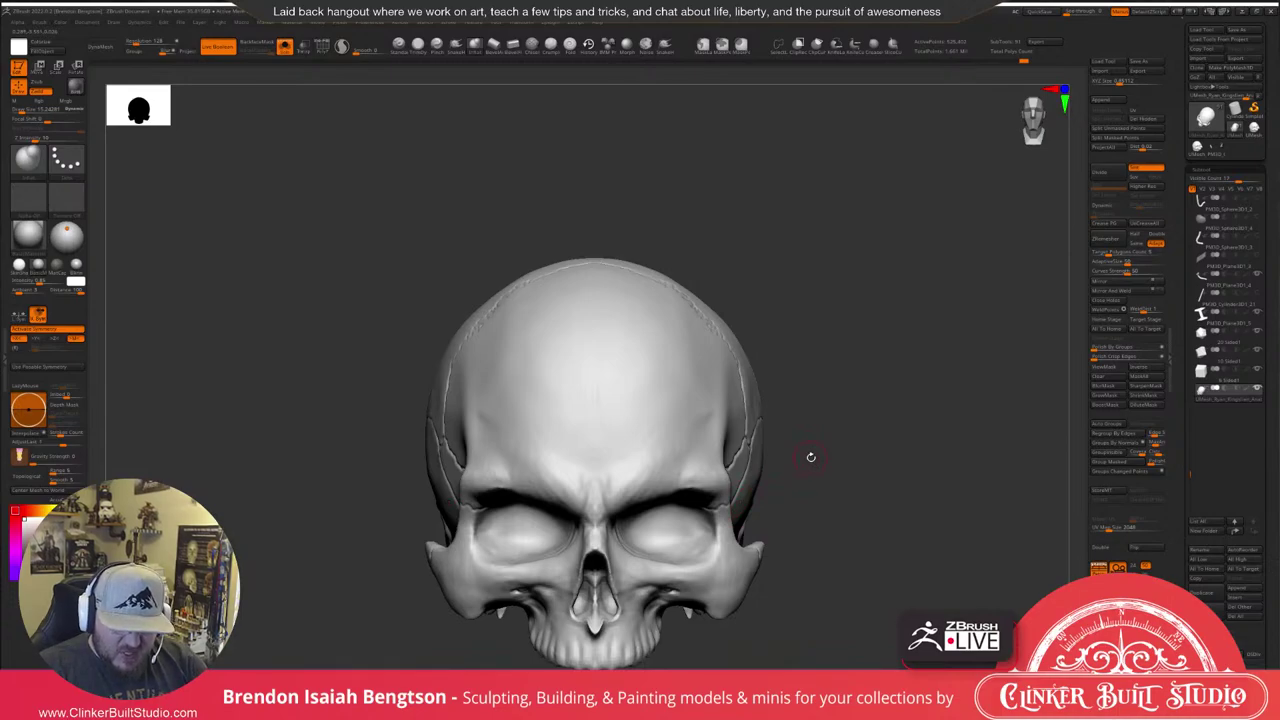
Bring up the human skull anatomy reference skull 02.JPG, study the bone boundaries, and move it out of the way.
mouse_move(960, 382)
right_mouse_down()
mouse_move(952, 391)
mouse_move(986, 362)
mouse_move(1000, 369)
mouse_move(963, 357)
right_mouse_up()
left_click_drag(1279, 110, 1001, 125)
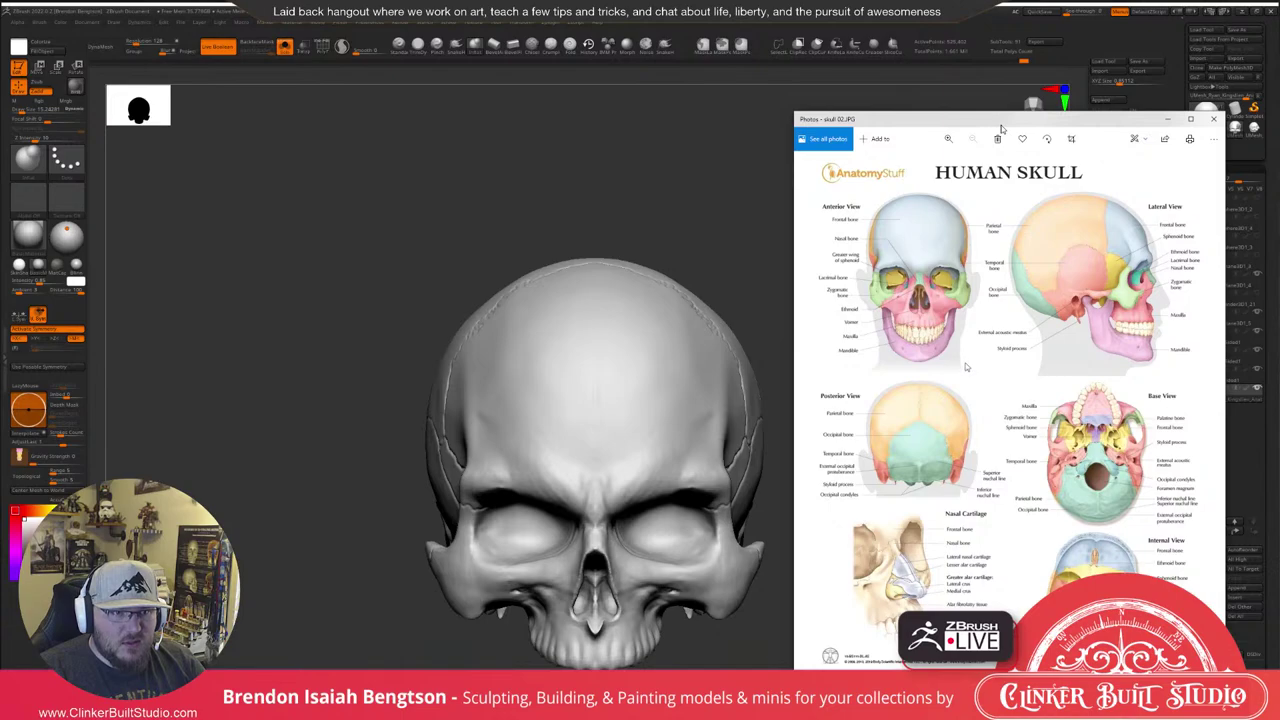
left_click_drag(1104, 121, 1279, 79)
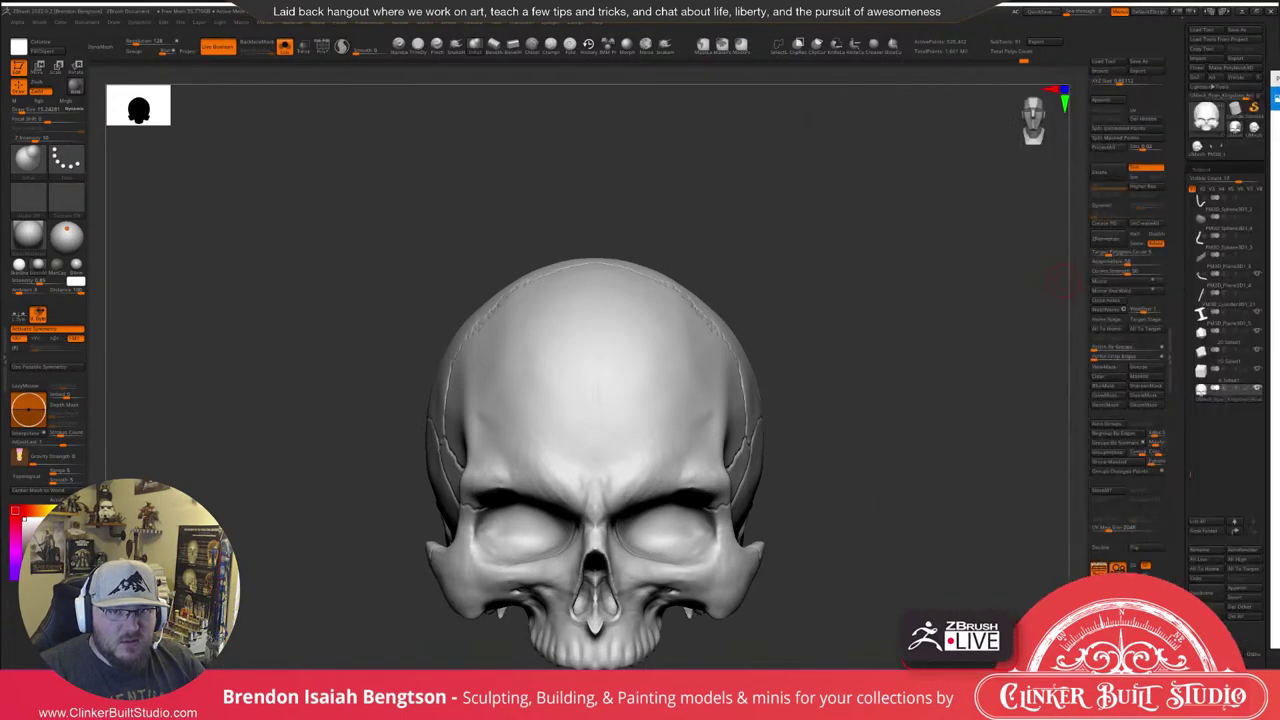
Carve mirrored suture lines across the outer rims of the eye sockets with the DamStandard brush at size about 9.
mouse_move(917, 400)
left_mouse_down()
mouse_move(950, 324)
mouse_move(926, 400)
mouse_move(955, 368)
mouse_move(948, 336)
left_mouse_up()
key("space")
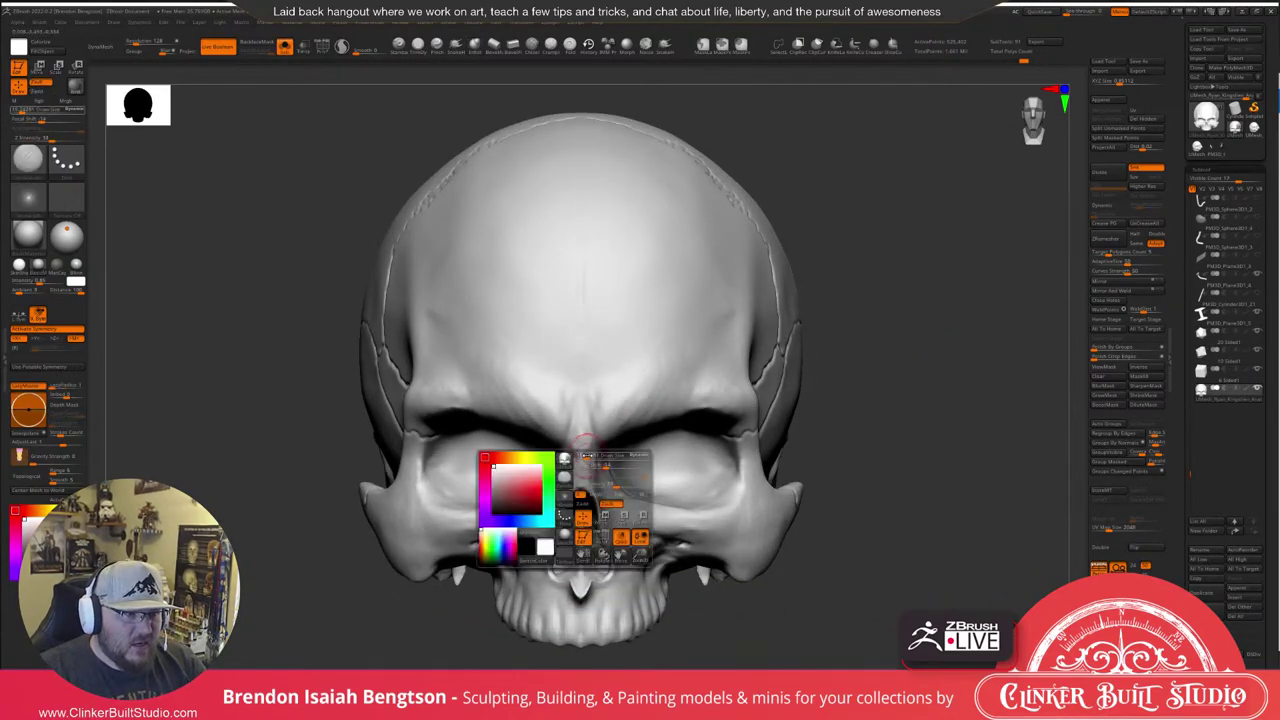
left_click_drag(587, 456, 583, 456)
mouse_move(940, 285)
left_mouse_down()
mouse_move(931, 259)
mouse_move(833, 256)
left_mouse_up()
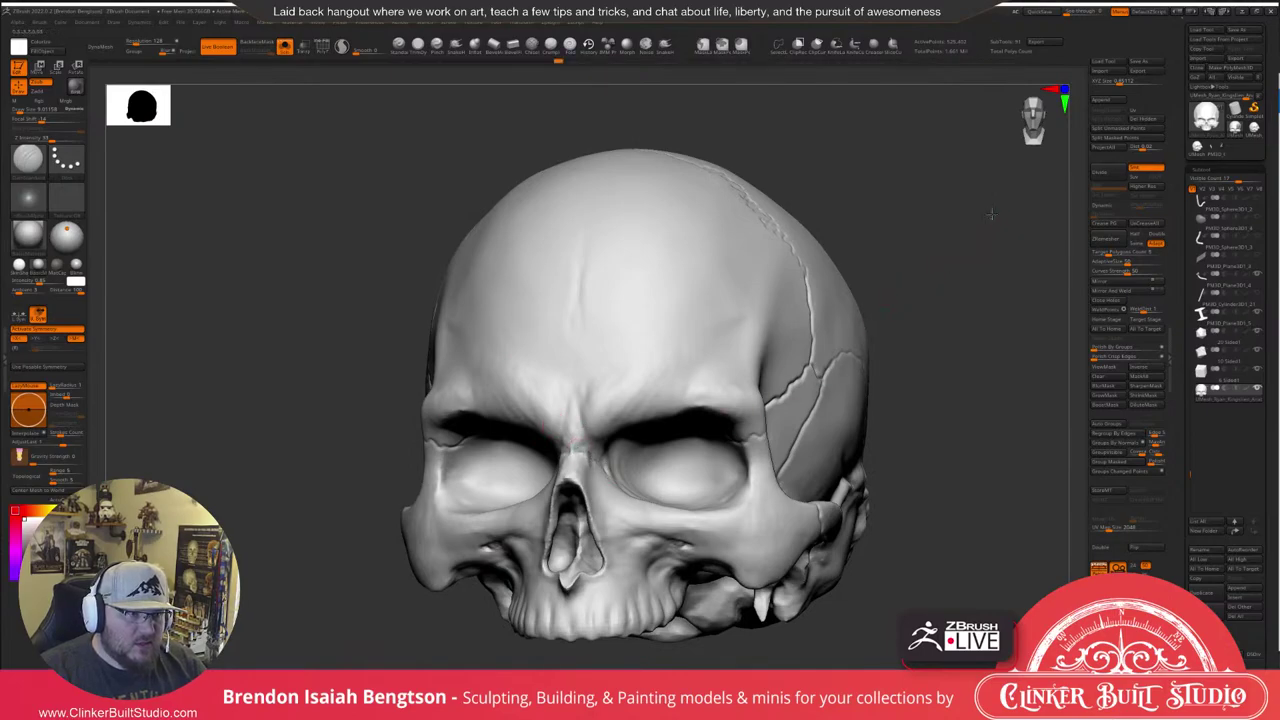
left_click_drag(991, 214, 860, 216)
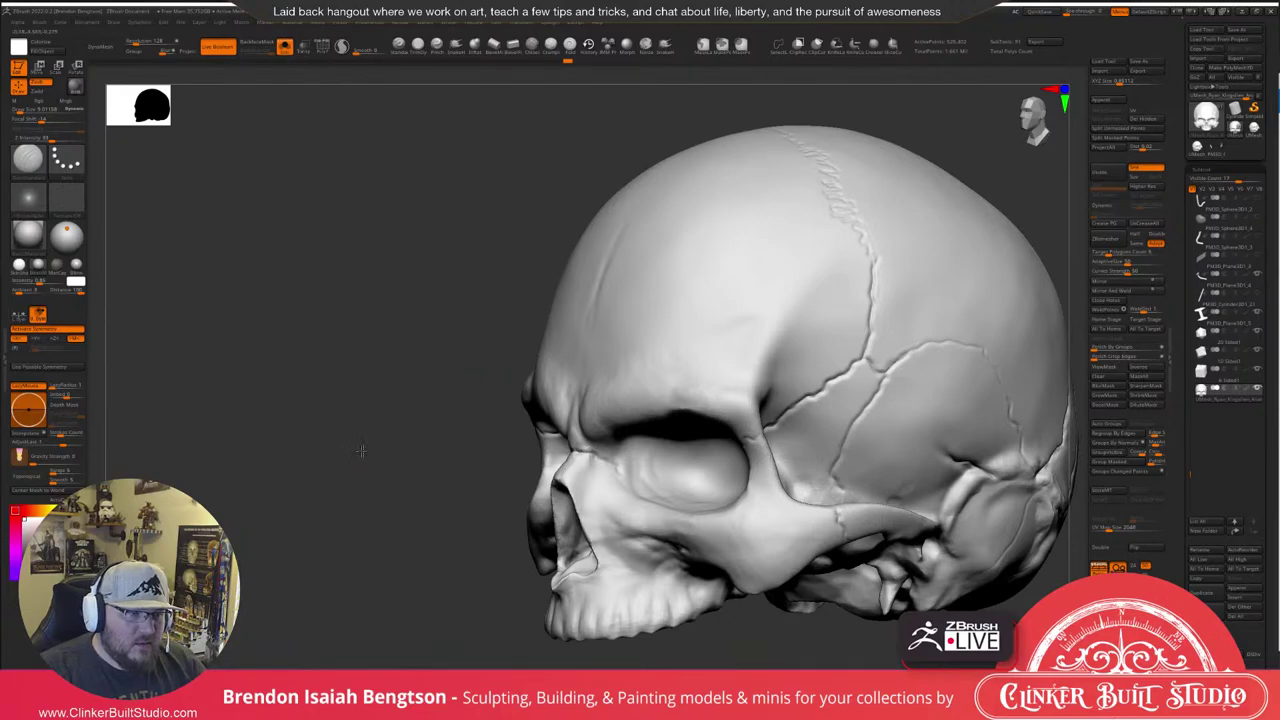
left_click_drag(363, 449, 465, 425, "shift")
left_click_drag(790, 224, 925, 208)
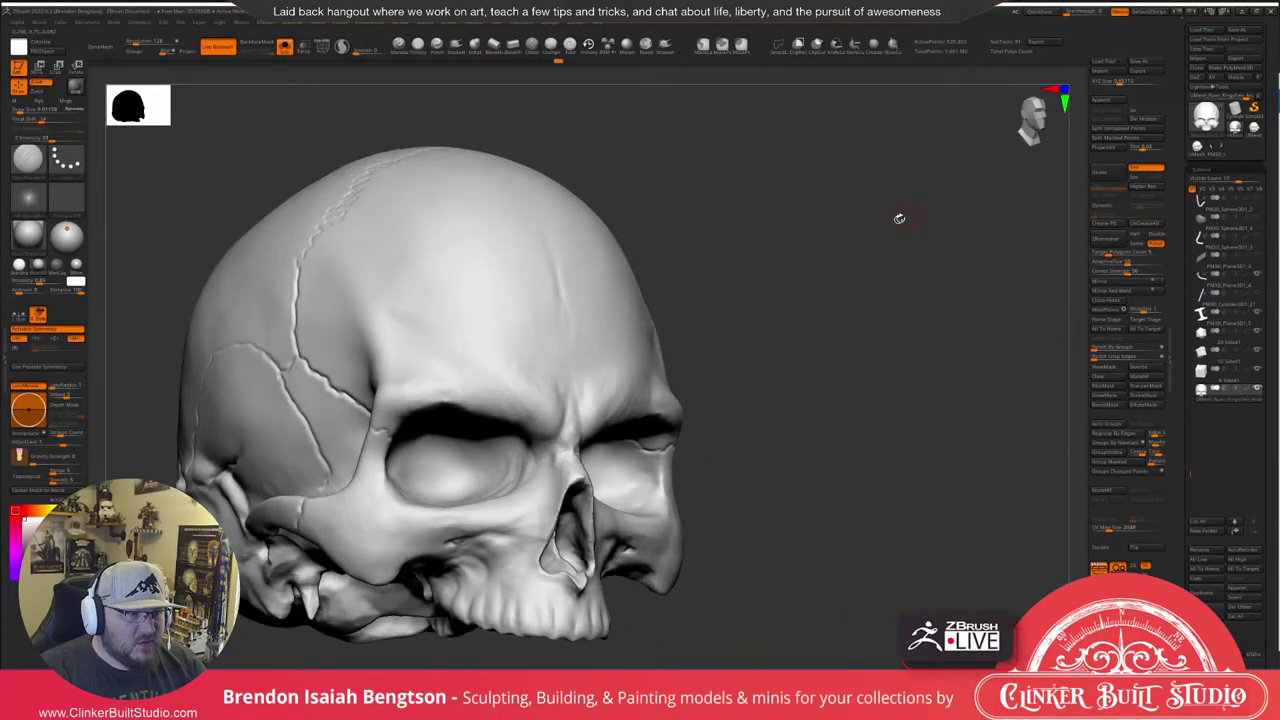
left_click_drag(819, 279, 857, 240, "shift")
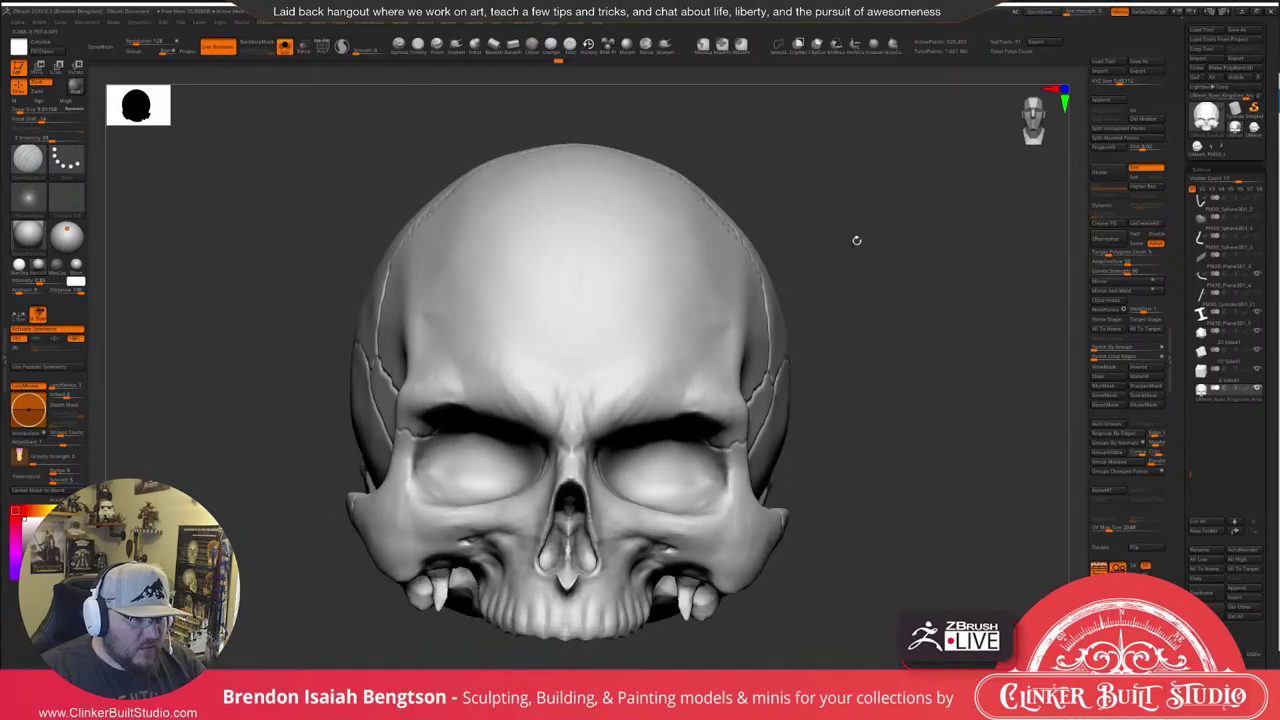
Turn off symmetry, reduce the brush size to about 7.7, and refine the sutures beside the outer eye socket rim and temple.
left_click_drag(950, 196, 906, 200)
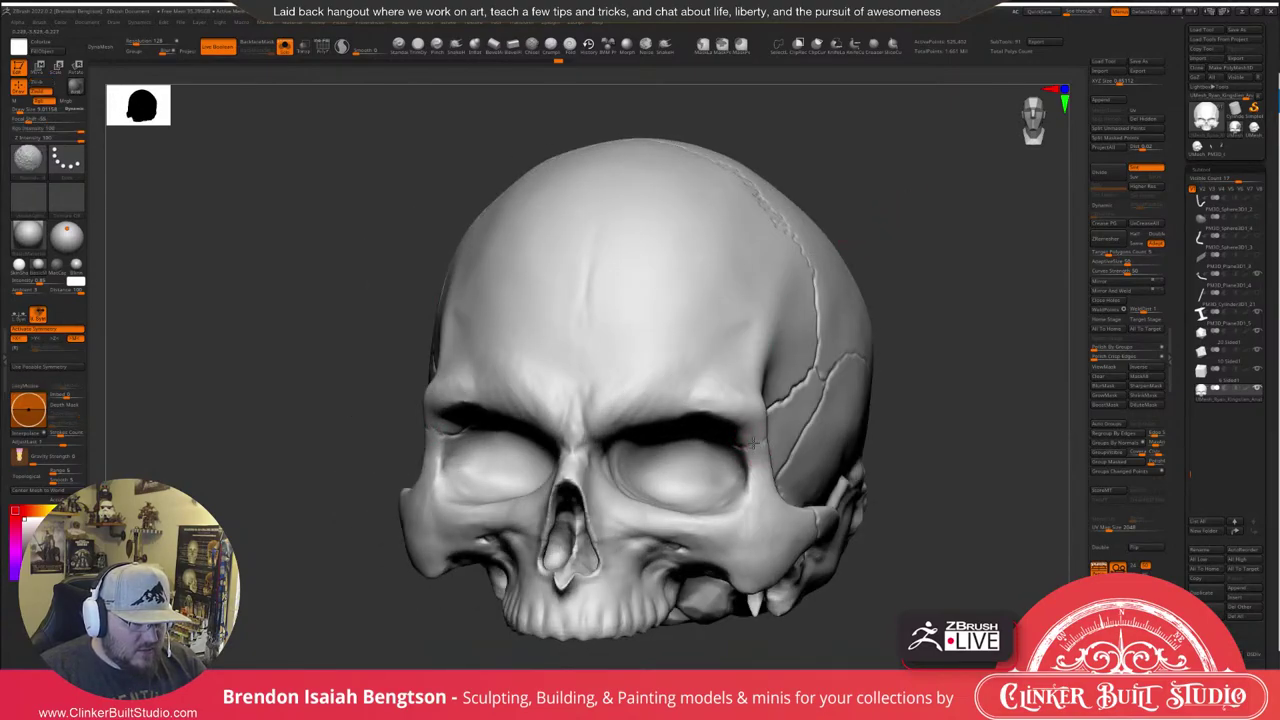
key("x")
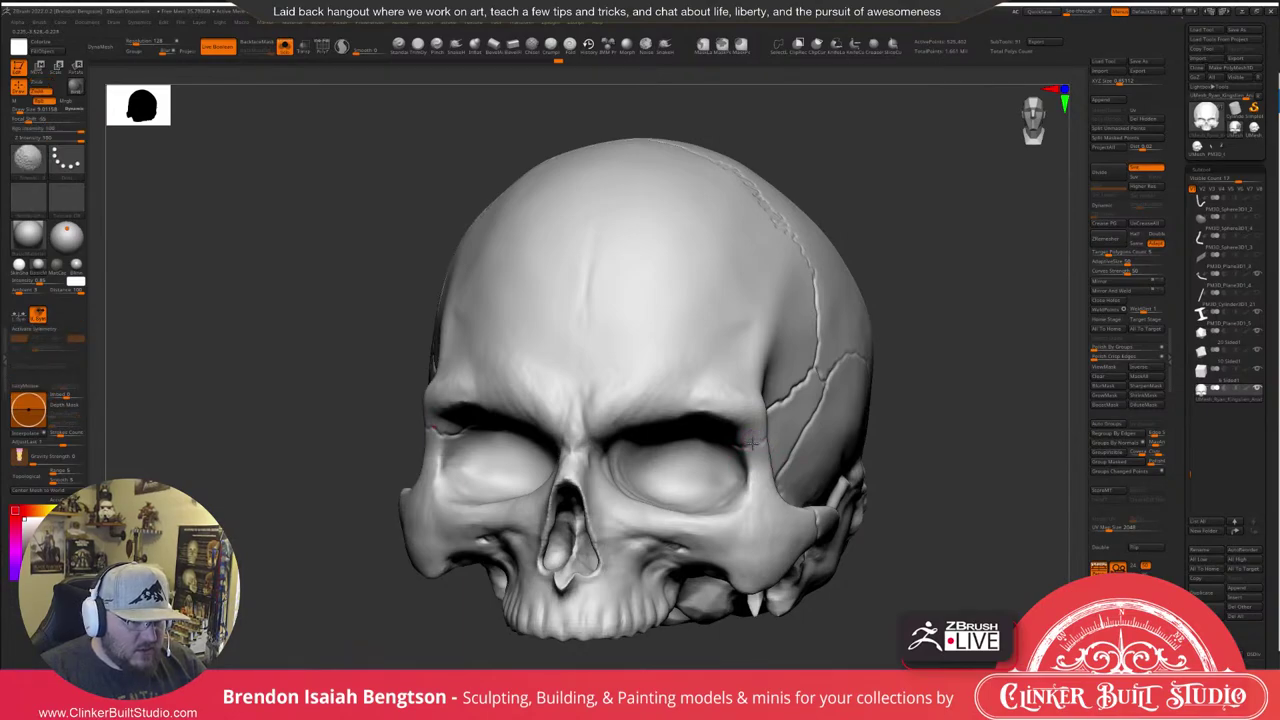
key("space")
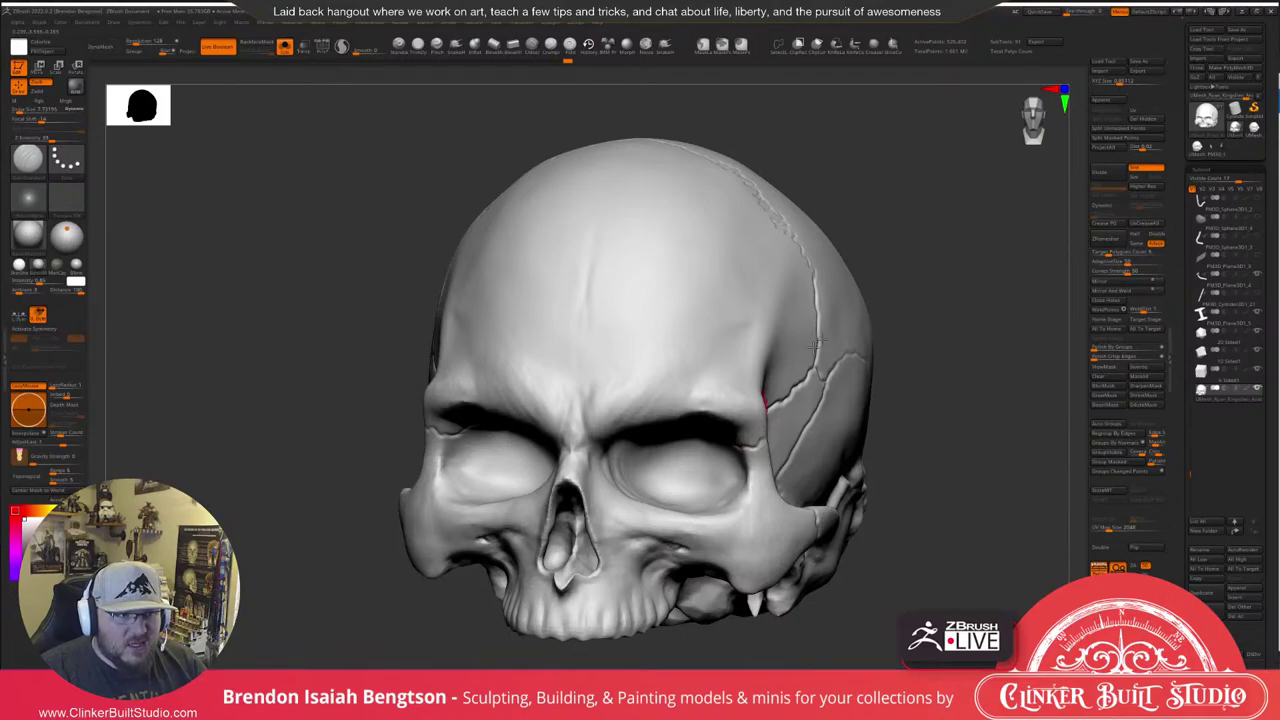
left_click_drag(880, 300, 935, 242, "shift")
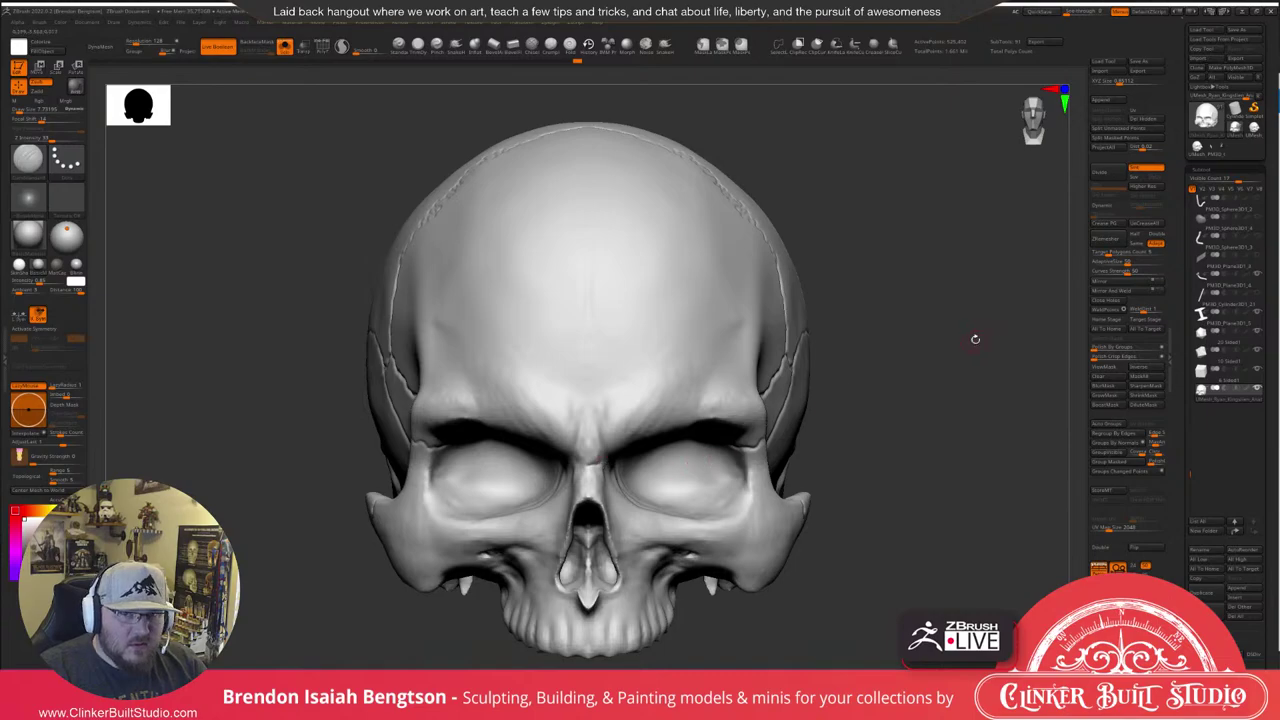
Carve suture lines from the bridge of the nose into the inner corners of both eye sockets without symmetry.
left_click_drag(974, 340, 880, 348)
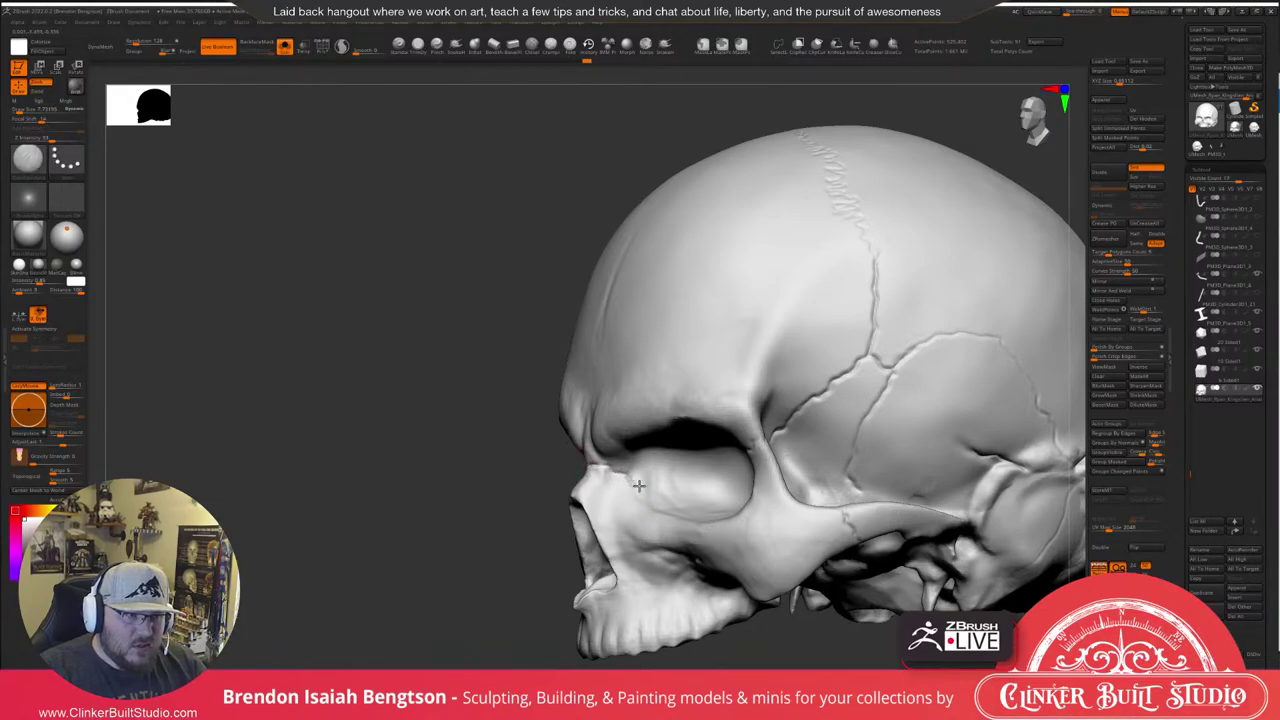
left_click_drag(464, 466, 650, 478)
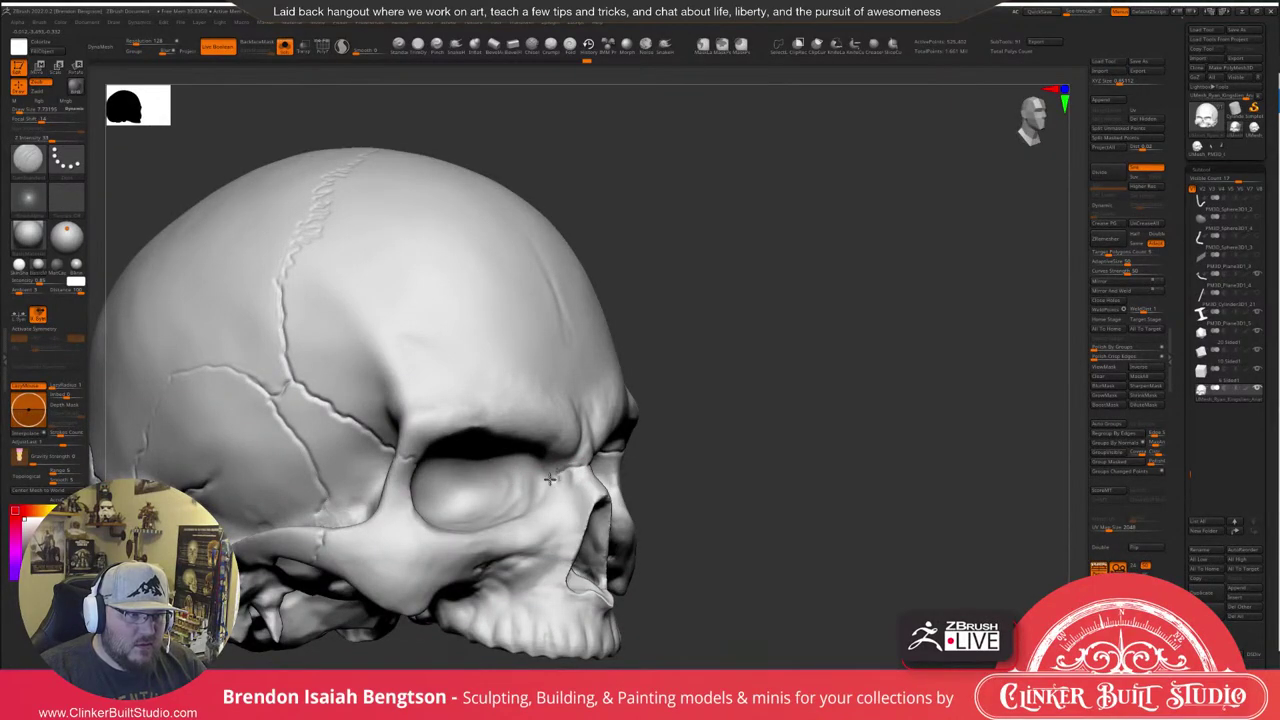
left_click_drag(533, 492, 521, 500)
mouse_move(850, 402)
left_mouse_down()
mouse_move(745, 380)
mouse_move(760, 360)
left_mouse_up()
left_click_drag(929, 343, 896, 256, "alt")
mouse_move(867, 337)
left_mouse_down("alt")
mouse_move(906, 380)
mouse_move(906, 311)
mouse_move(853, 311)
left_mouse_up("alt")
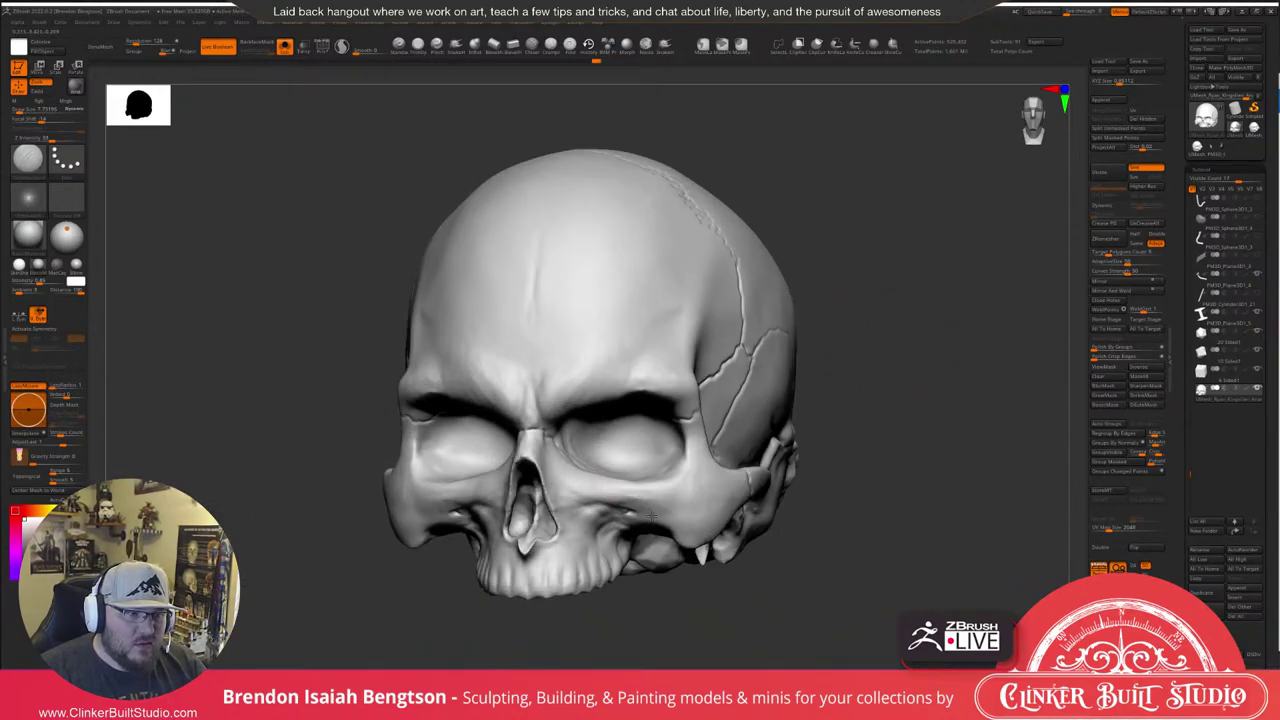
Carve an irregular suture crack below the skull's left eye socket and down across the cheekbone.
mouse_move(967, 331)
left_mouse_down()
mouse_move(945, 331)
mouse_move(985, 332)
mouse_move(968, 326)
left_mouse_up()
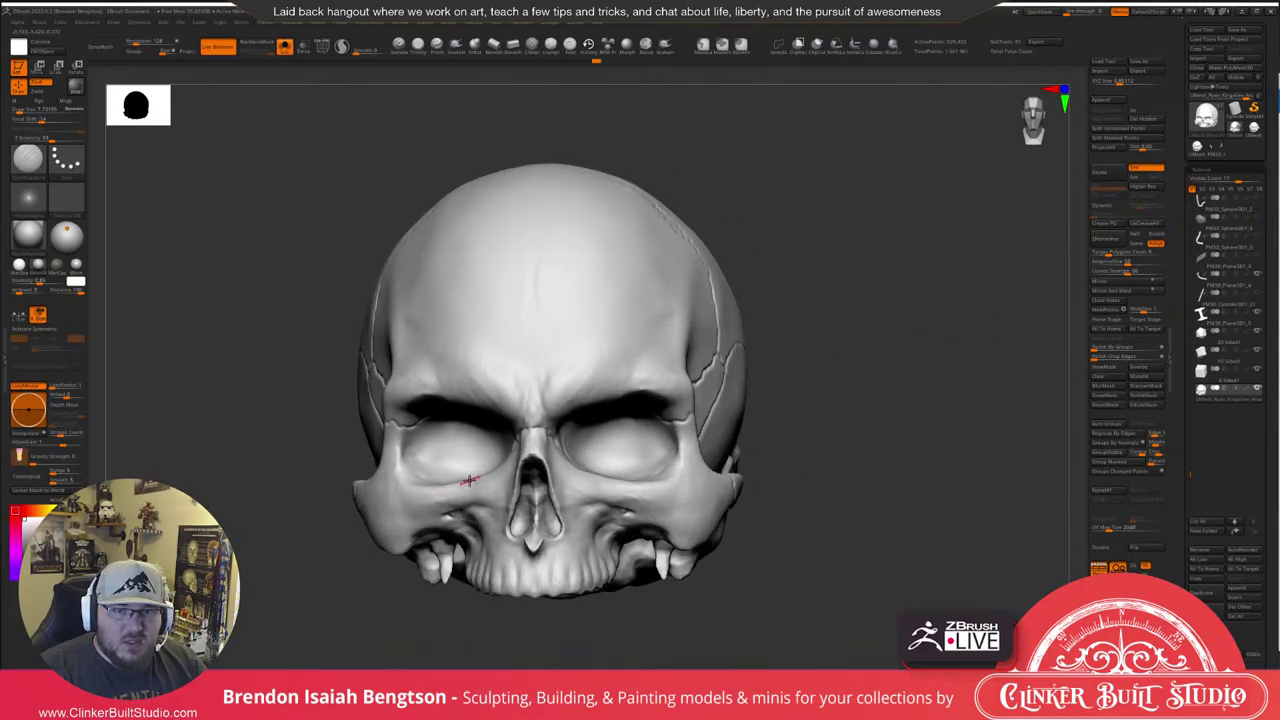
left_click_drag(843, 277, 806, 289)
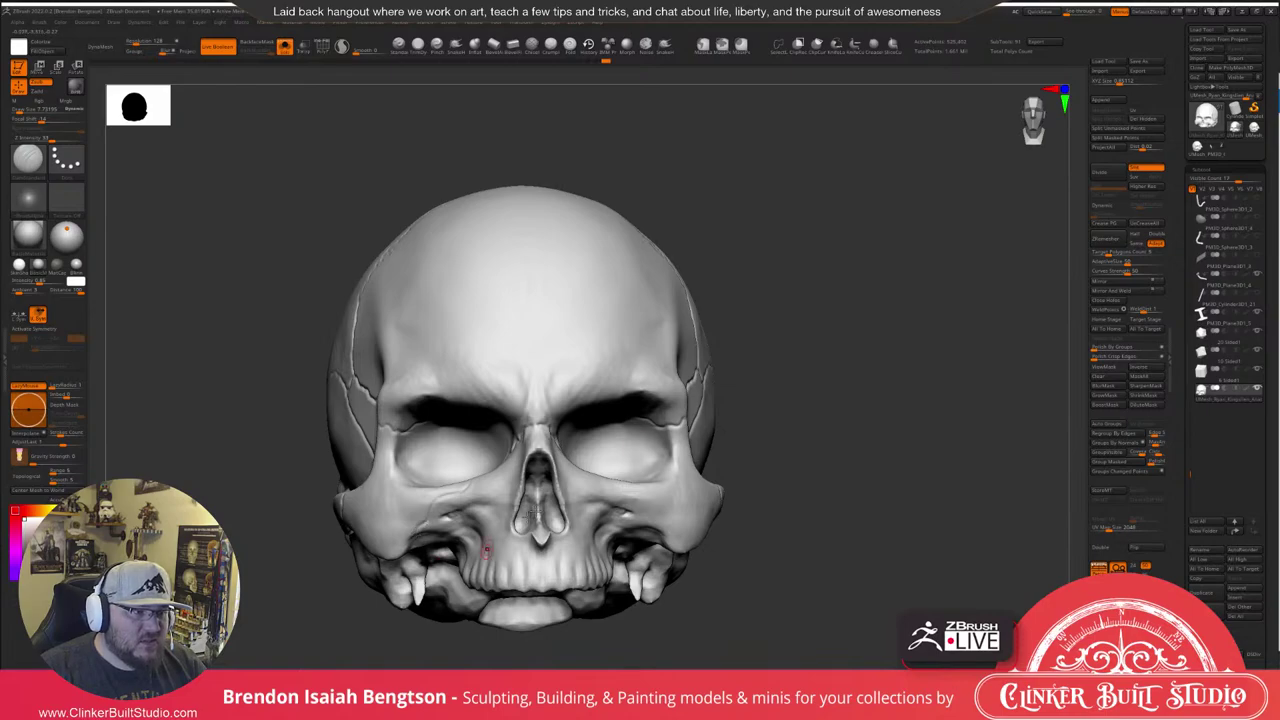
left_click_drag(930, 344, 921, 366)
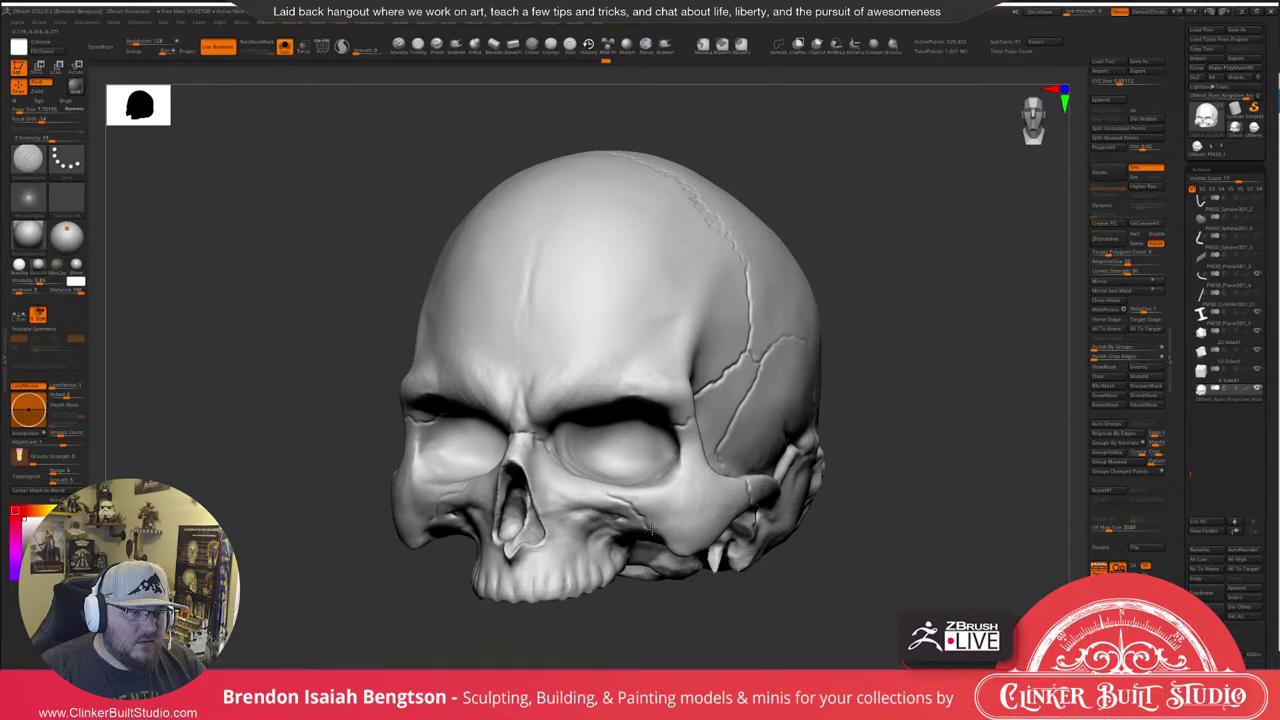
left_click_drag(651, 529, 840, 490)
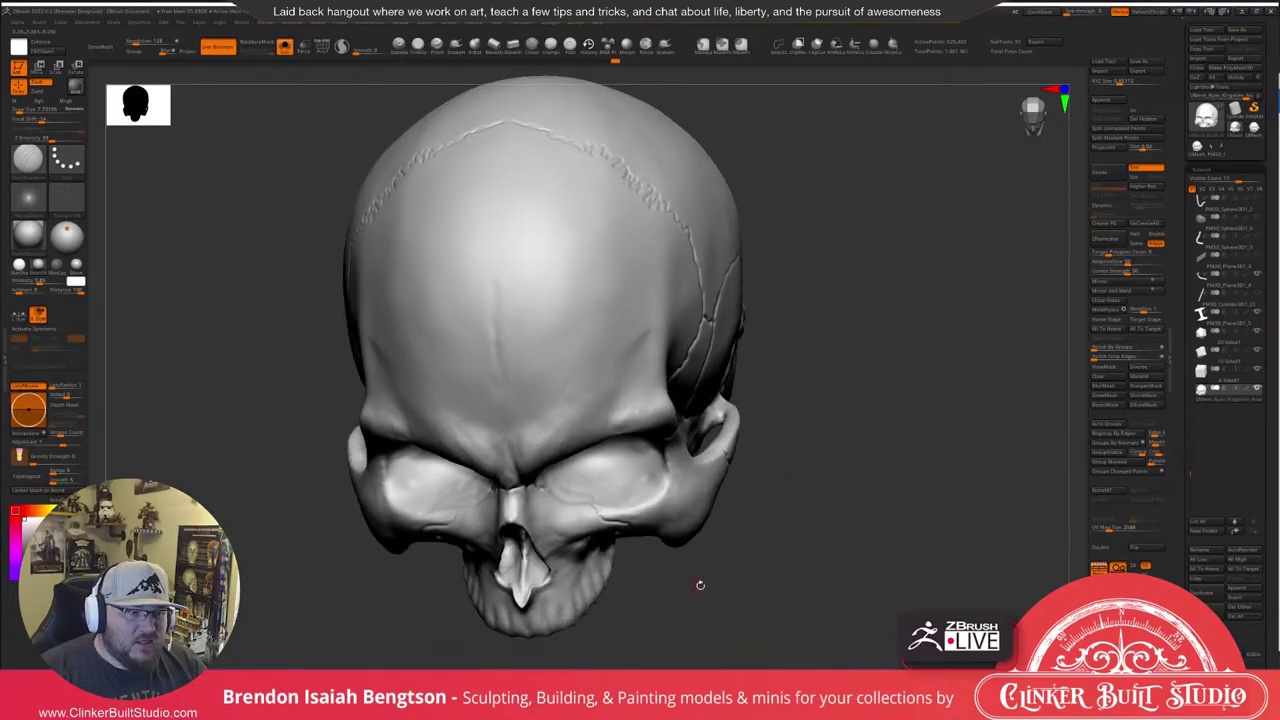
left_click_drag(694, 586, 494, 457)
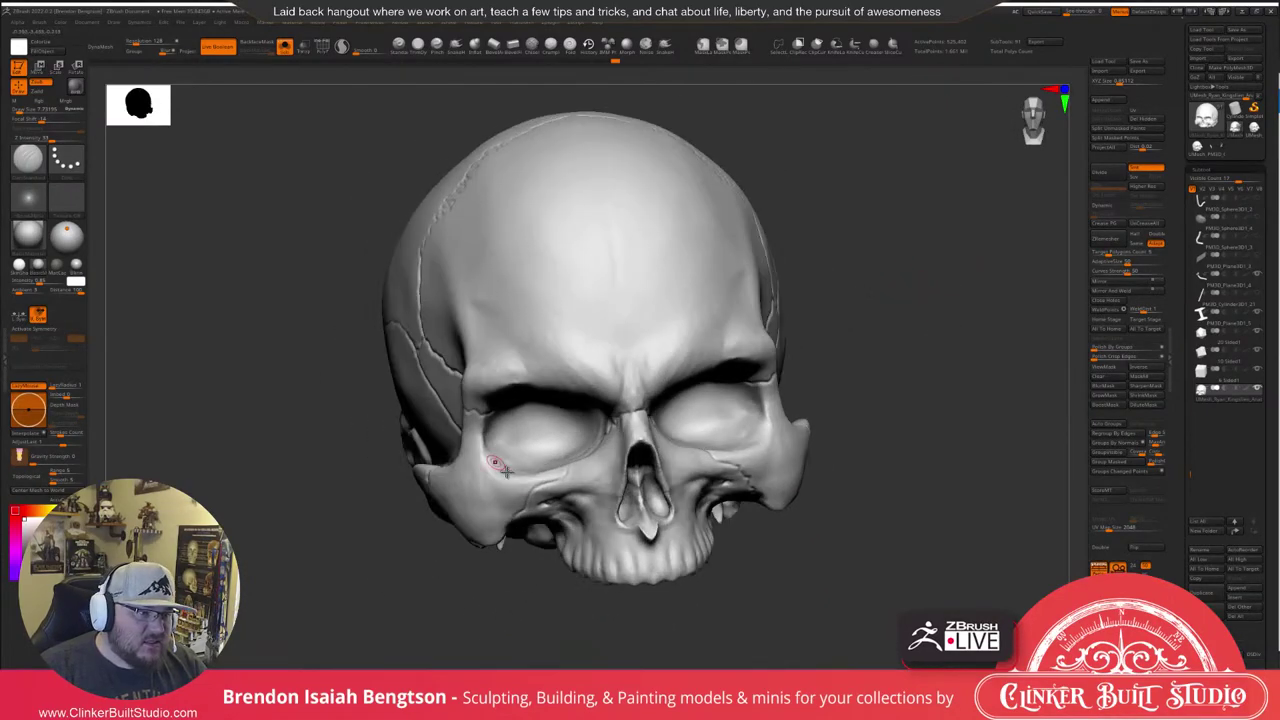
Rough in a matching suture crack on the skull's right cheekbone, undoing the stray stroke and smoothing the area below the eye socket.
left_click_drag(521, 498, 577, 490)
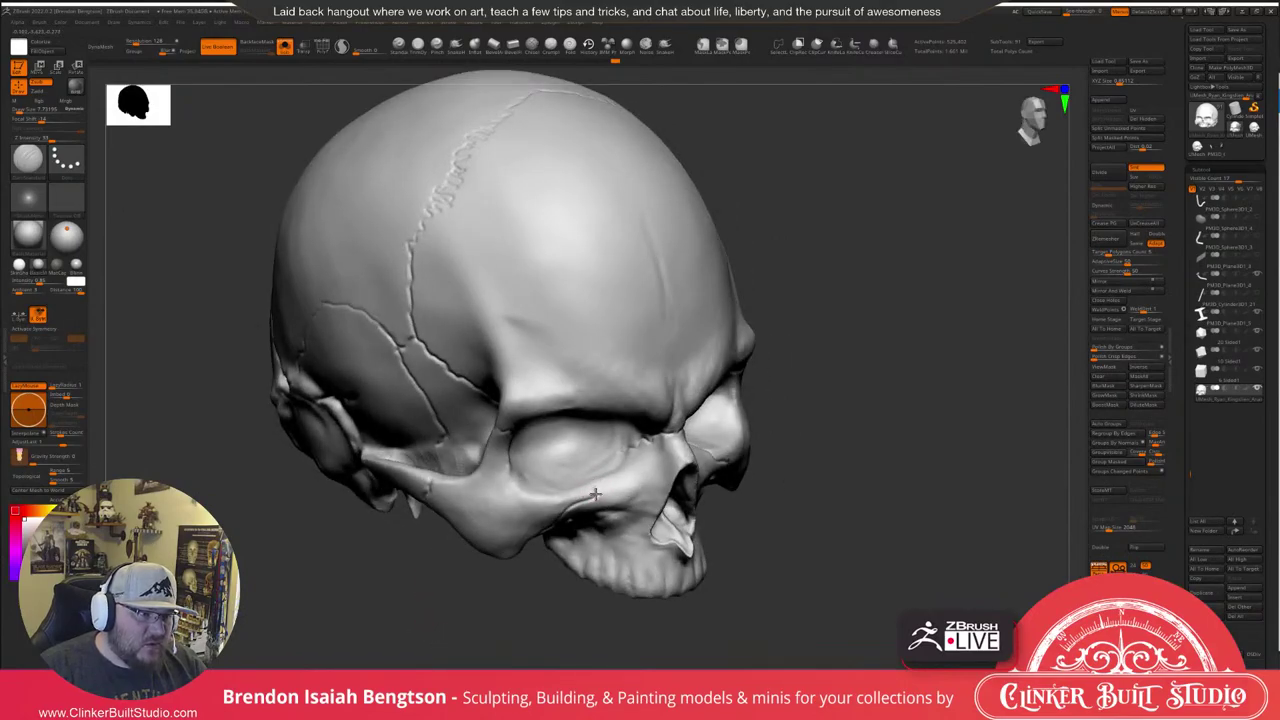
right_click_drag(588, 470, 561, 494)
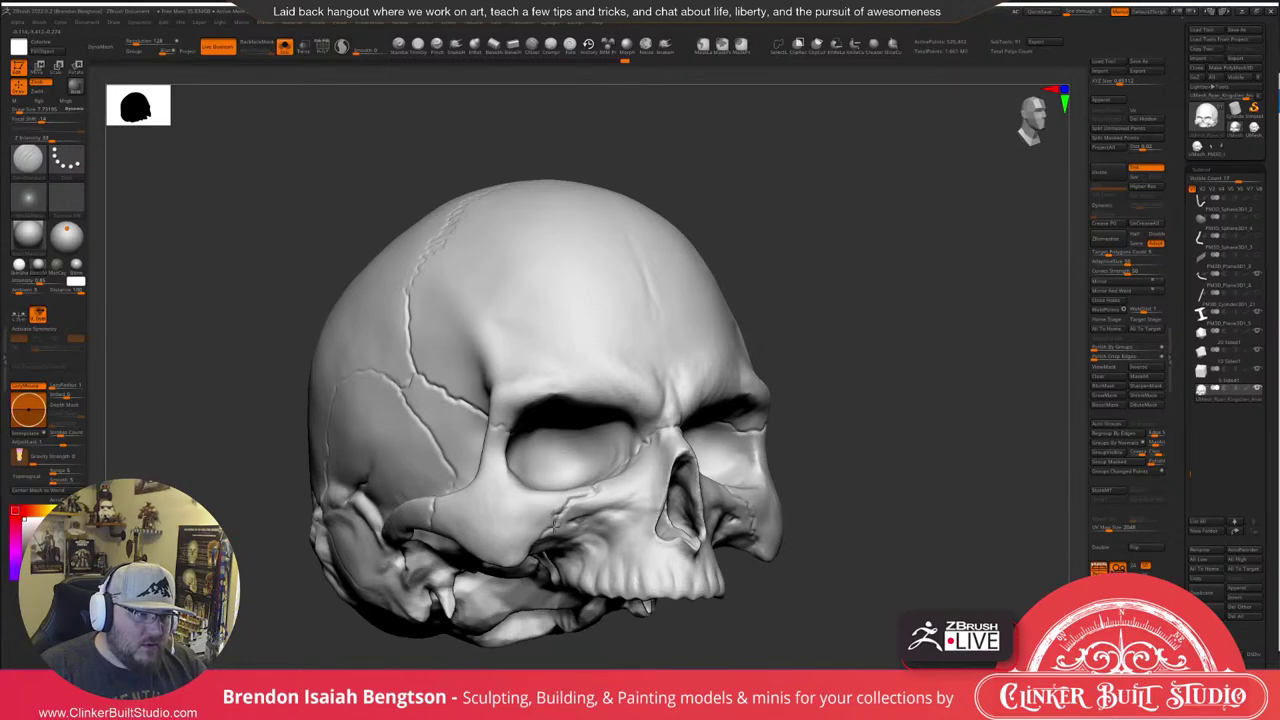
left_click_drag(820, 363, 929, 331)
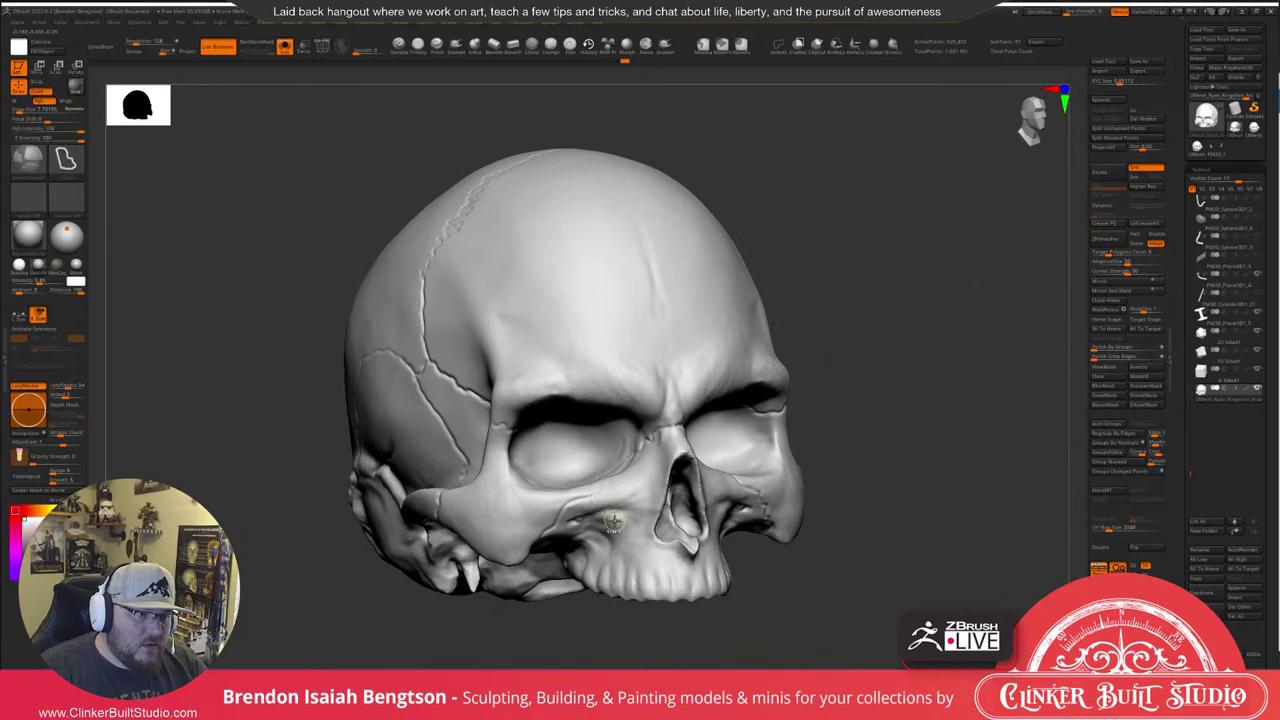
key("ctrl+z")
left_click_drag(586, 497, 545, 538, "shift")
left_click_drag(605, 487, 588, 500, "shift")
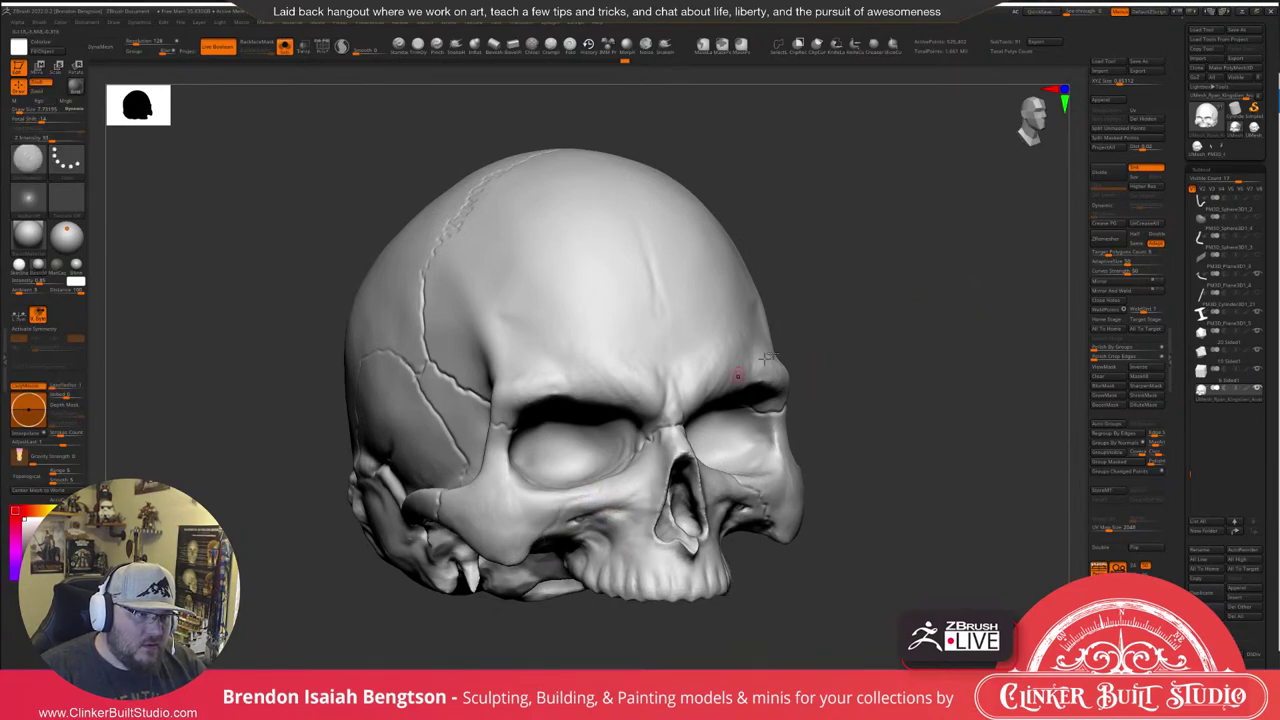
Recarve the suture on the skull's right cheekbone from the lower eye socket rim towards the cheekbone's lower edge.
left_click_drag(830, 400, 925, 420)
left_click_drag(615, 467, 588, 481)
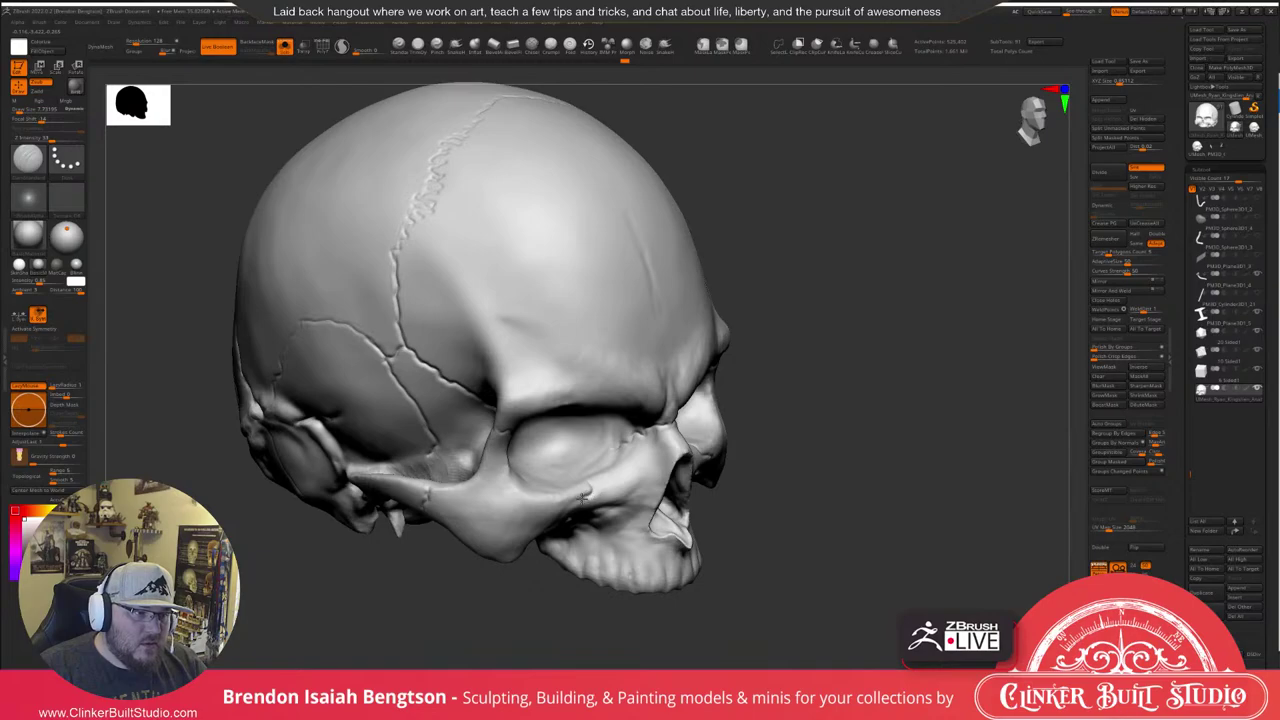
left_click_drag(820, 403, 589, 450)
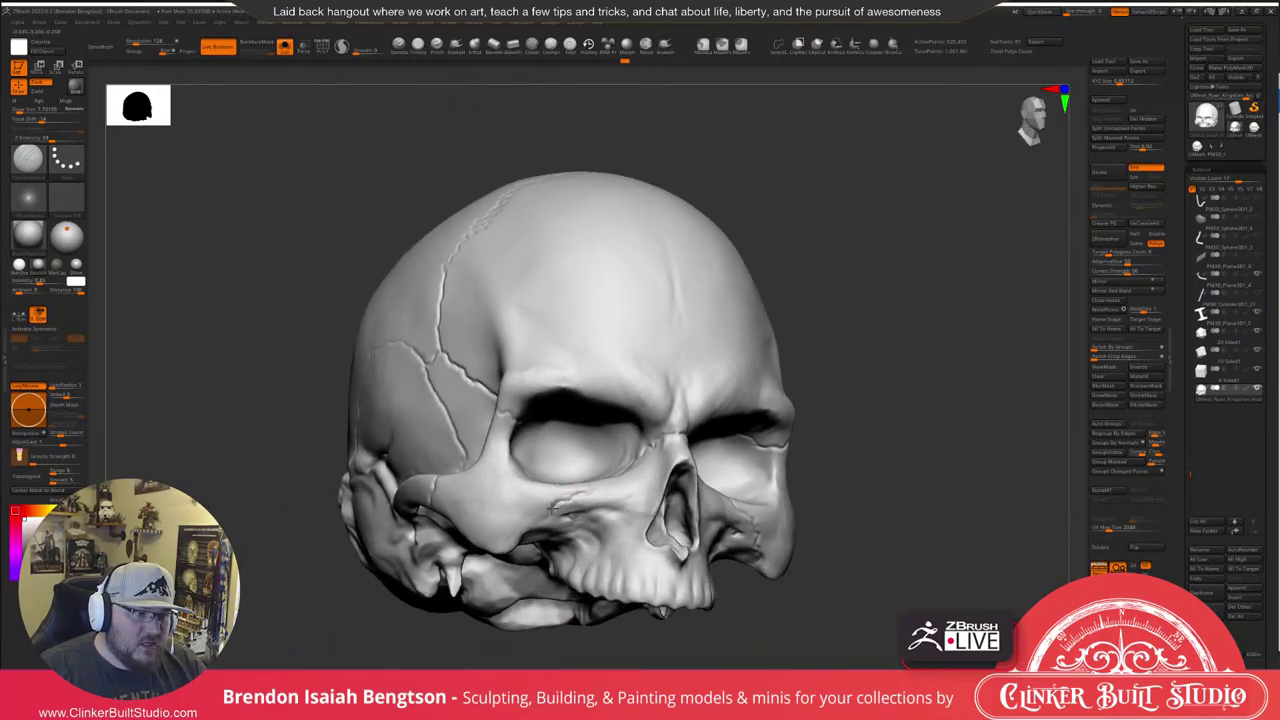
left_click_drag(531, 531, 528, 536)
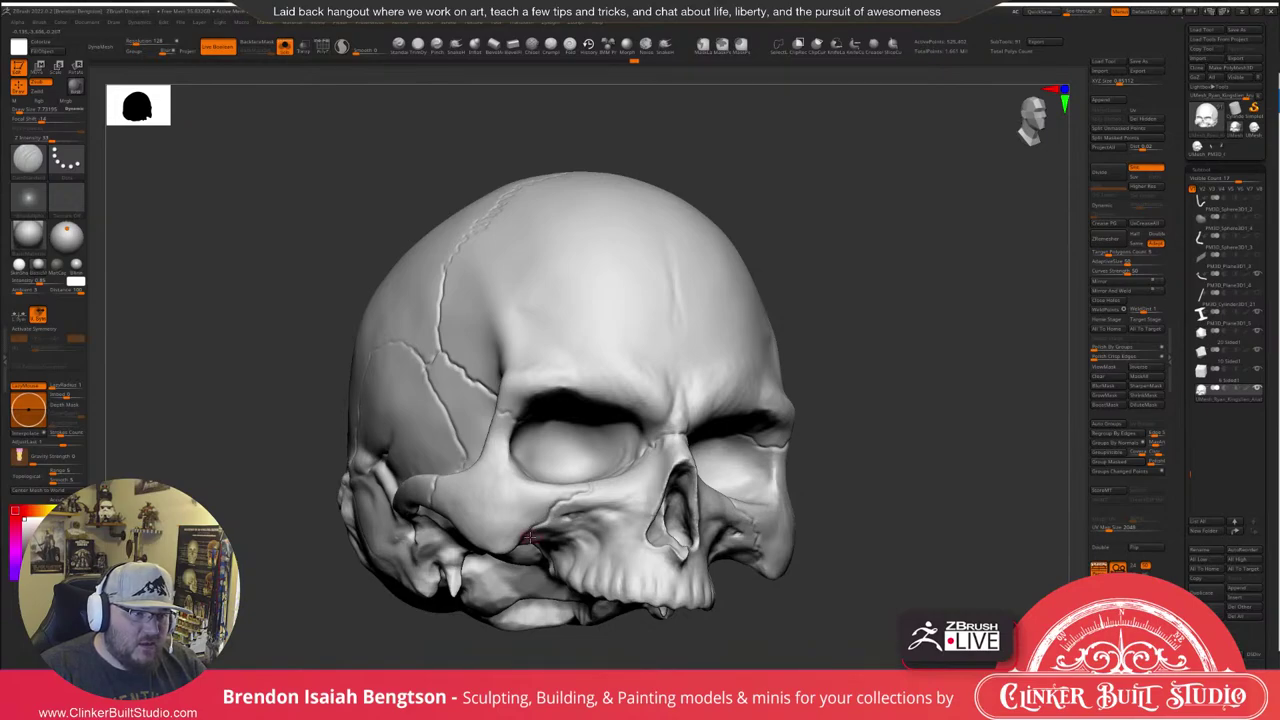
left_click_drag(837, 386, 972, 334)
left_click_drag(1034, 297, 1020, 270, "shift")
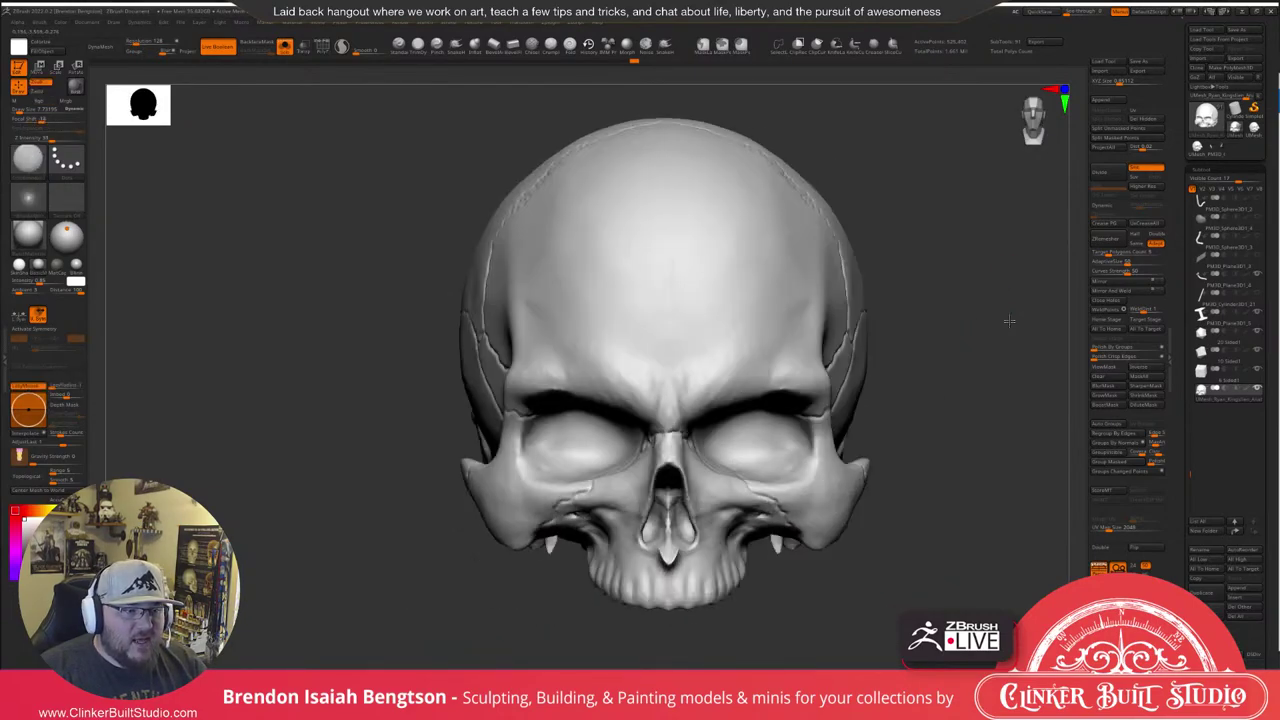
right_click_drag(1010, 320, 986, 353)
left_click_drag(986, 353, 978, 379)
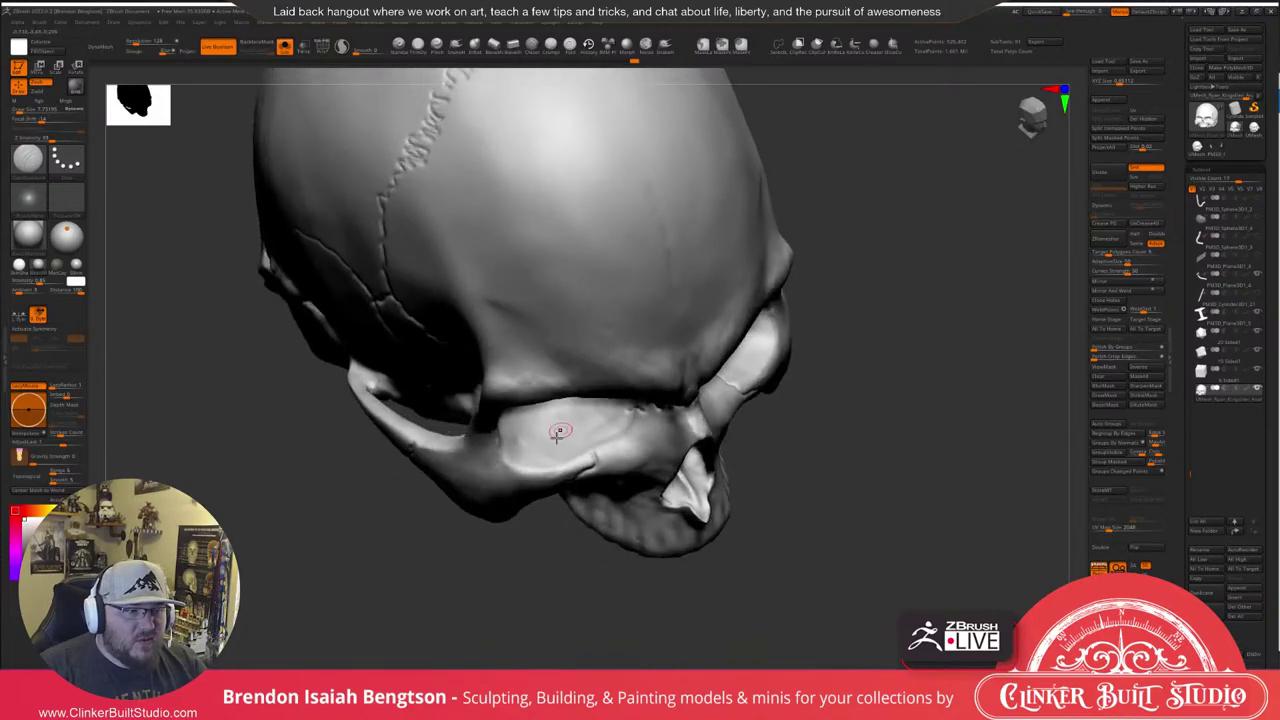
left_click_drag(592, 455, 563, 424)
Carve a suture line across the top of the nasal bridge towards the inner corners of both eye sockets.
left_click_drag(868, 438, 970, 328)
right_click_drag(970, 327, 952, 279)
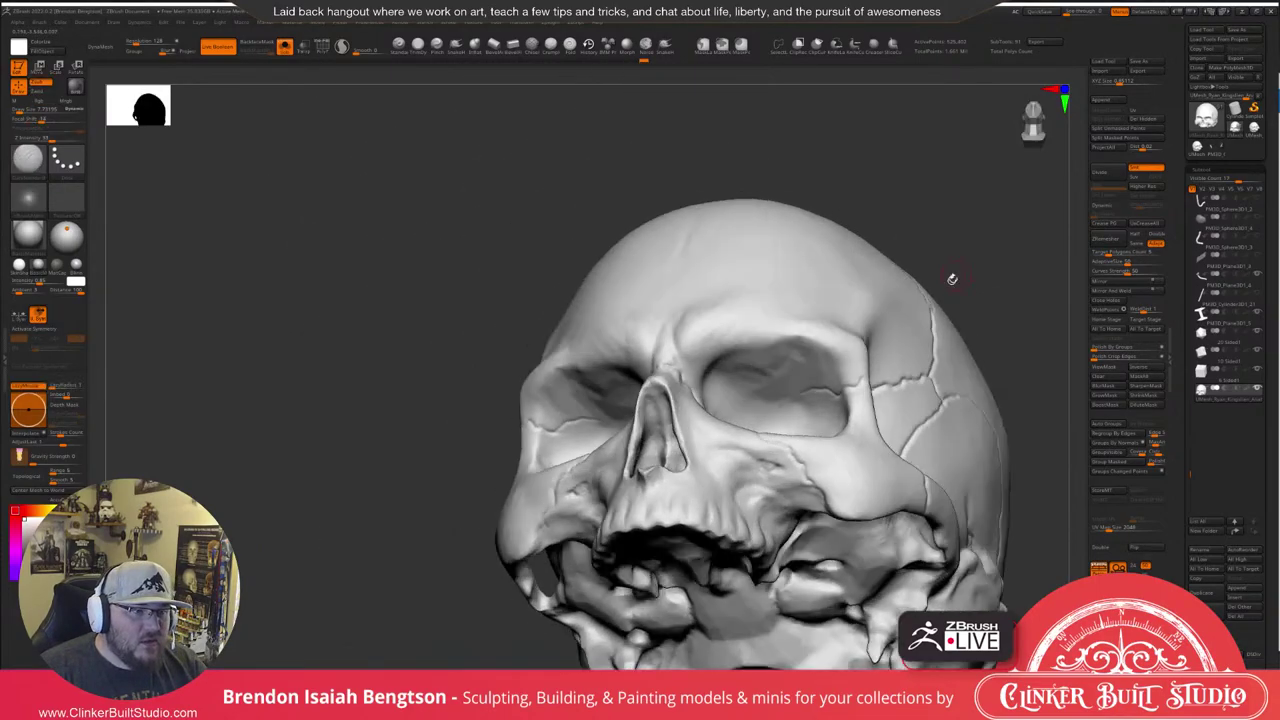
left_click_drag(1007, 298, 901, 329, "alt")
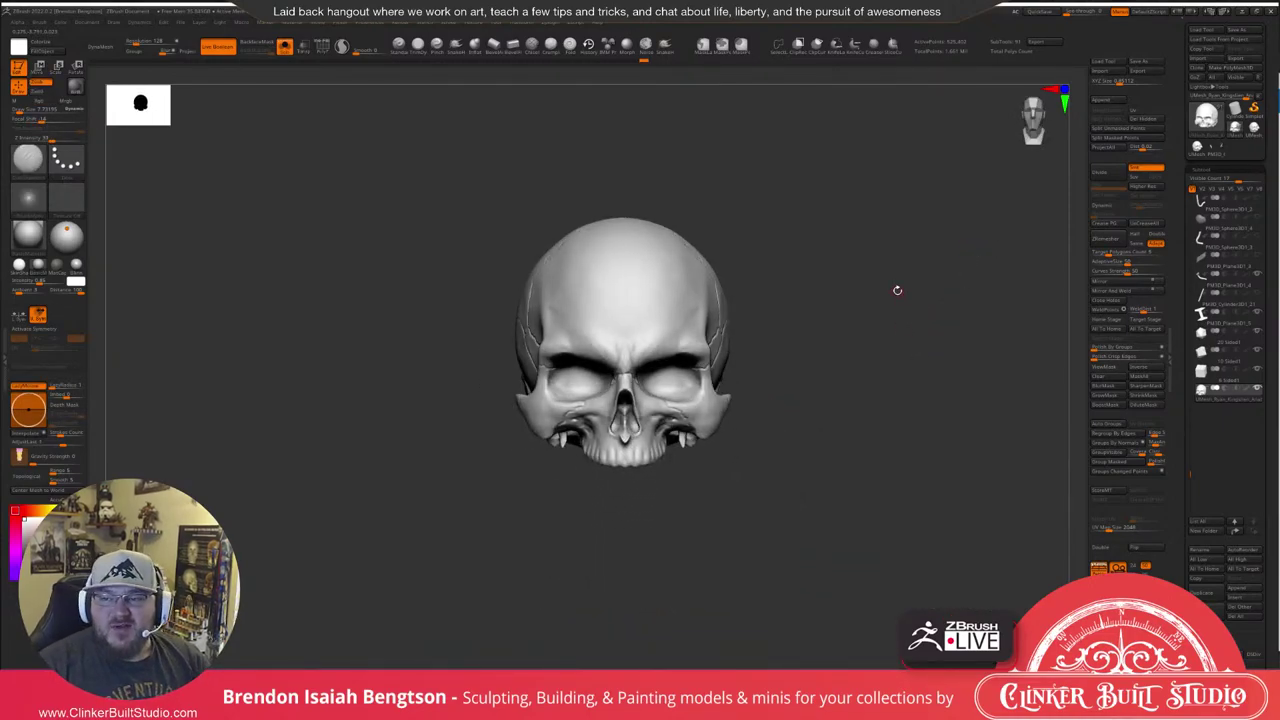
left_click_drag(931, 360, 888, 342)
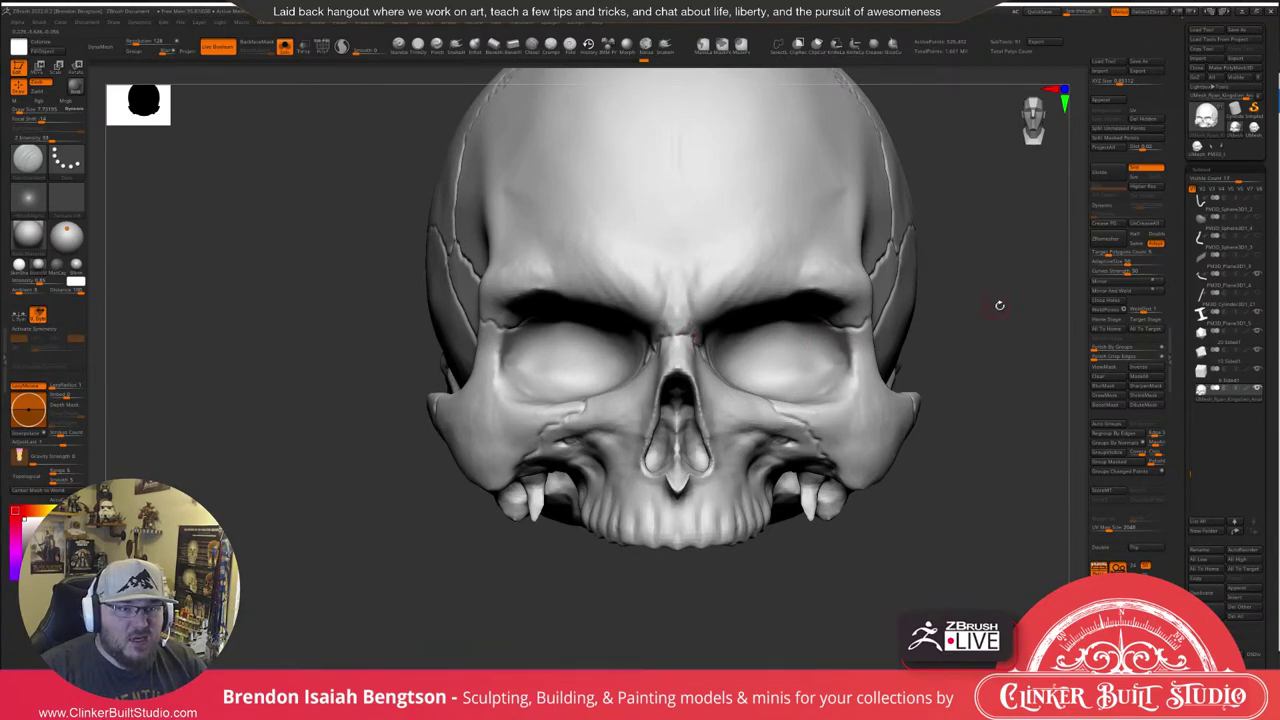
right_click_drag(1017, 297, 633, 343)
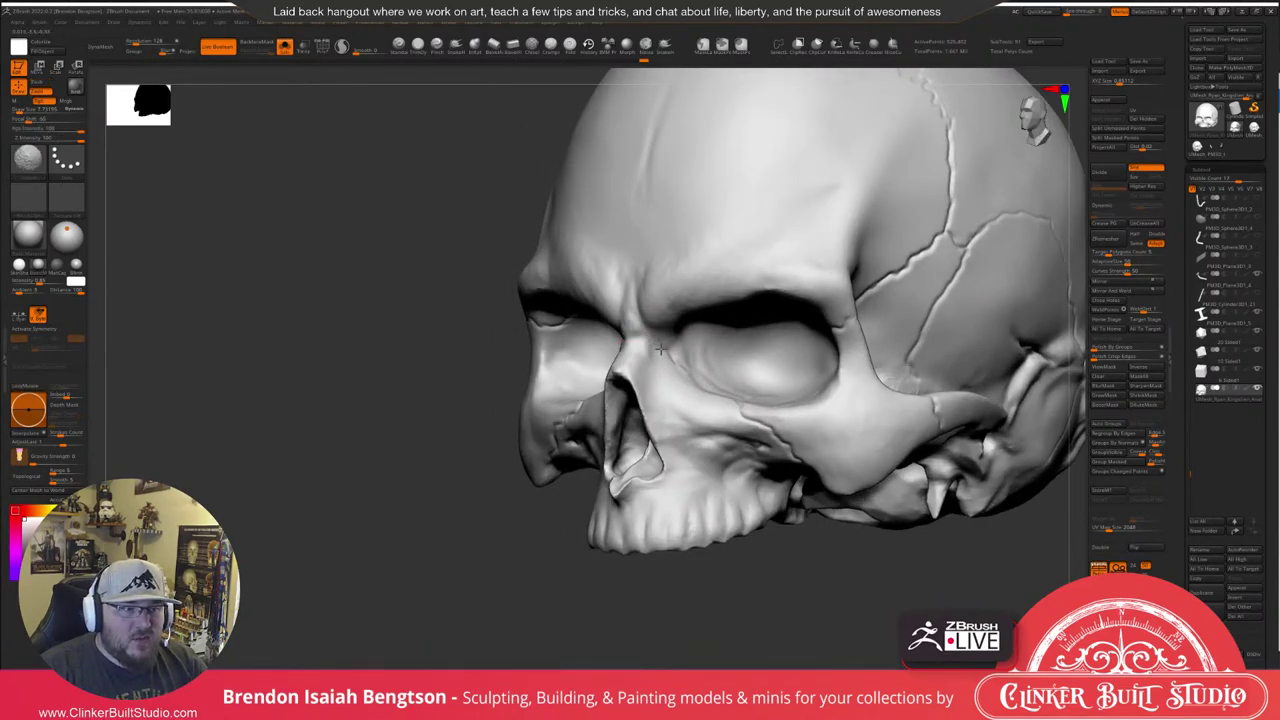
key("l")
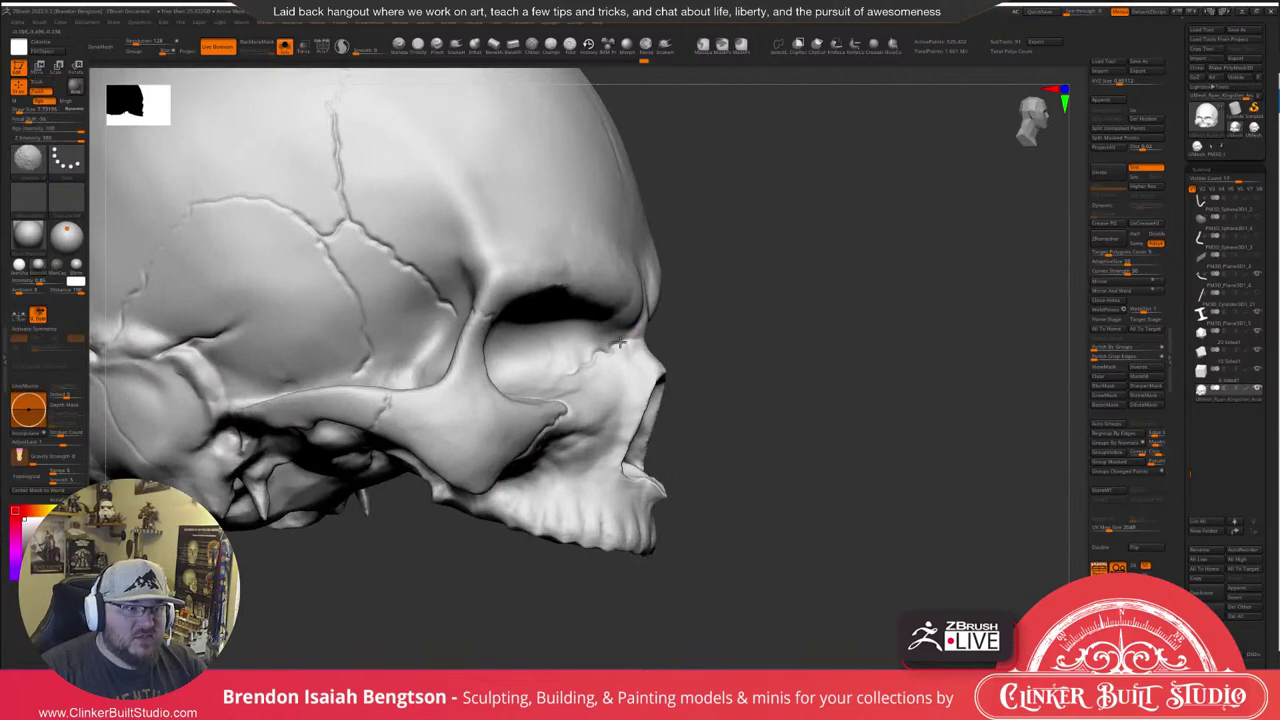
left_click_drag(703, 309, 634, 337)
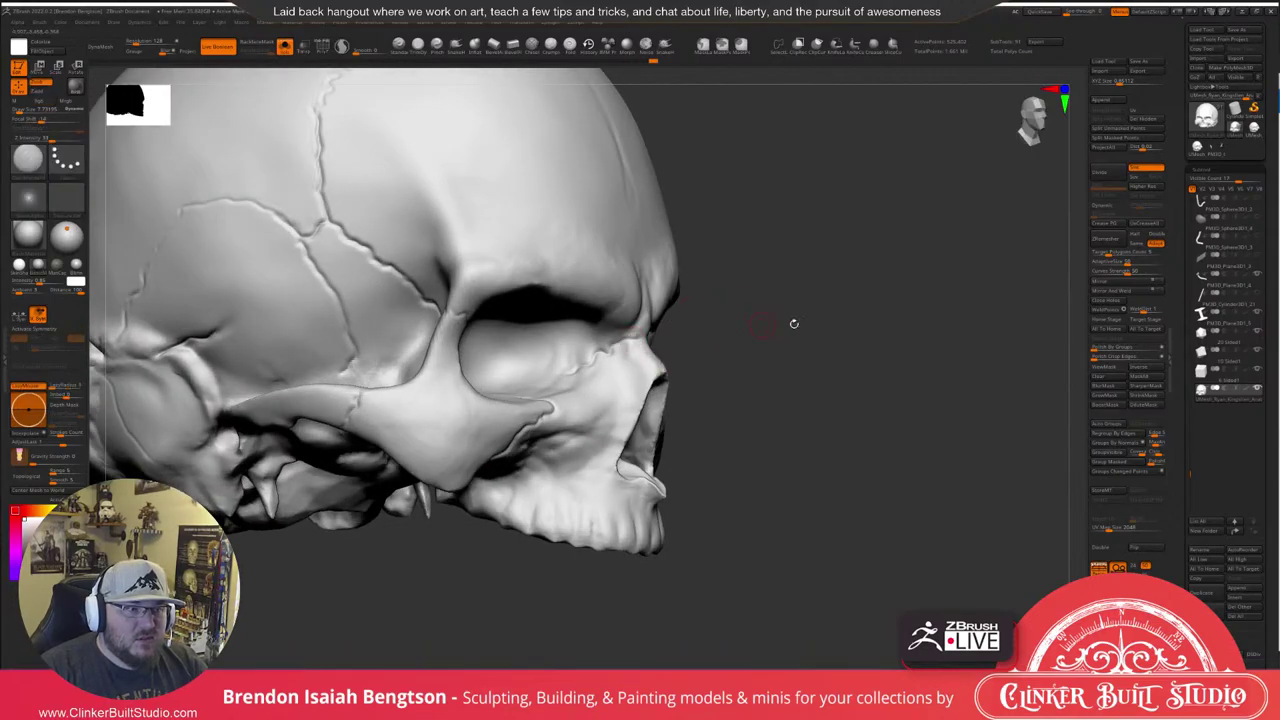
left_click_drag(794, 323, 645, 340)
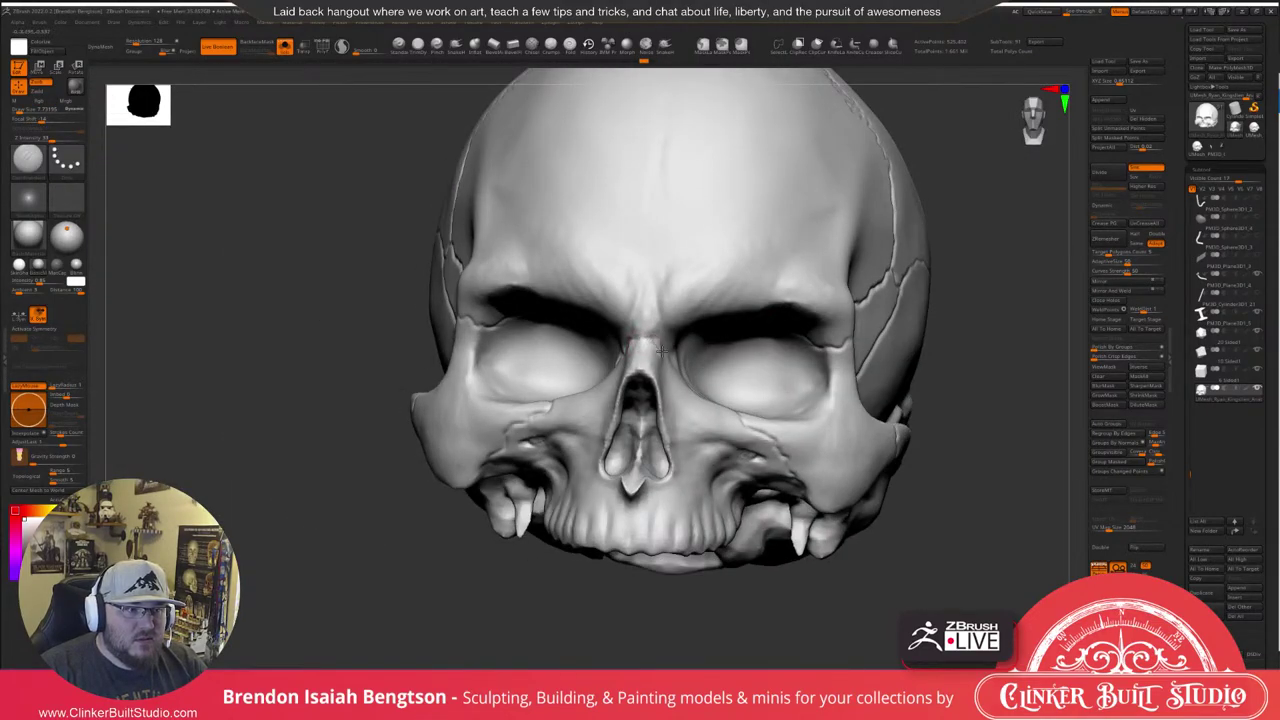
Extend the nasal suture along the inner wall of the left eye socket and soften the one on the right.
left_click_drag(518, 550, 466, 509)
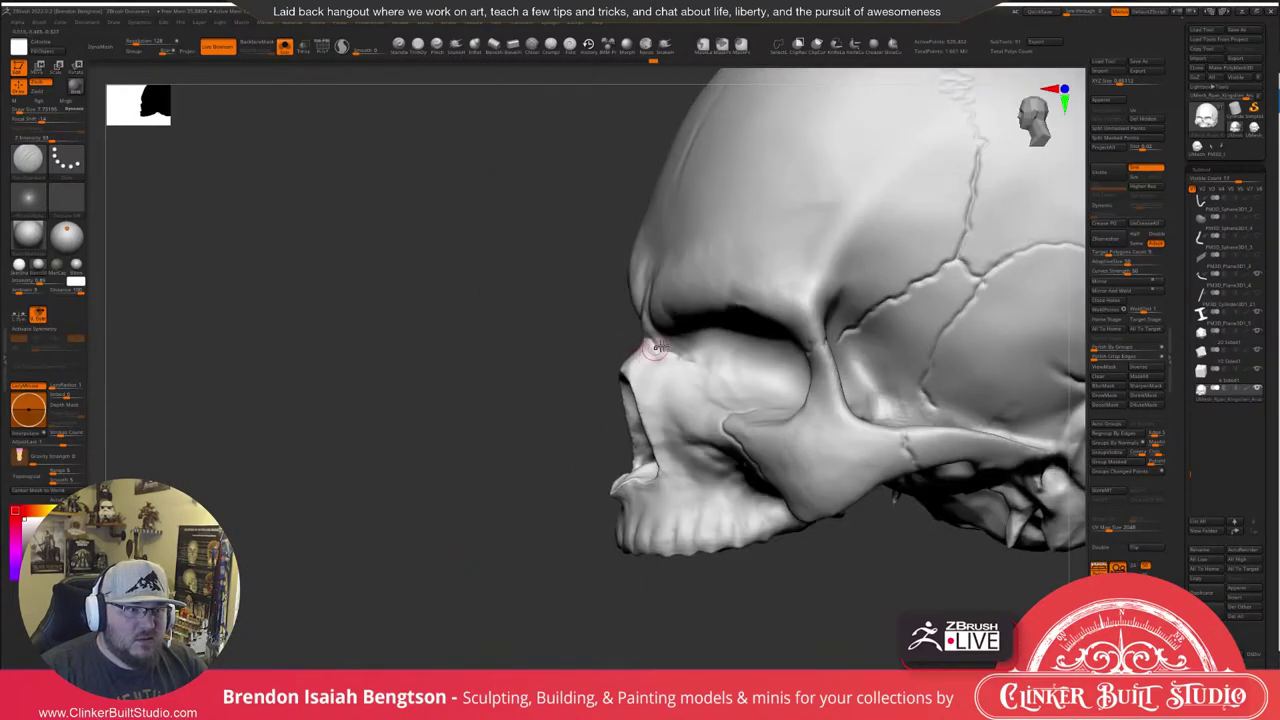
left_click_drag(680, 365, 694, 375)
left_click_drag(476, 507, 972, 444)
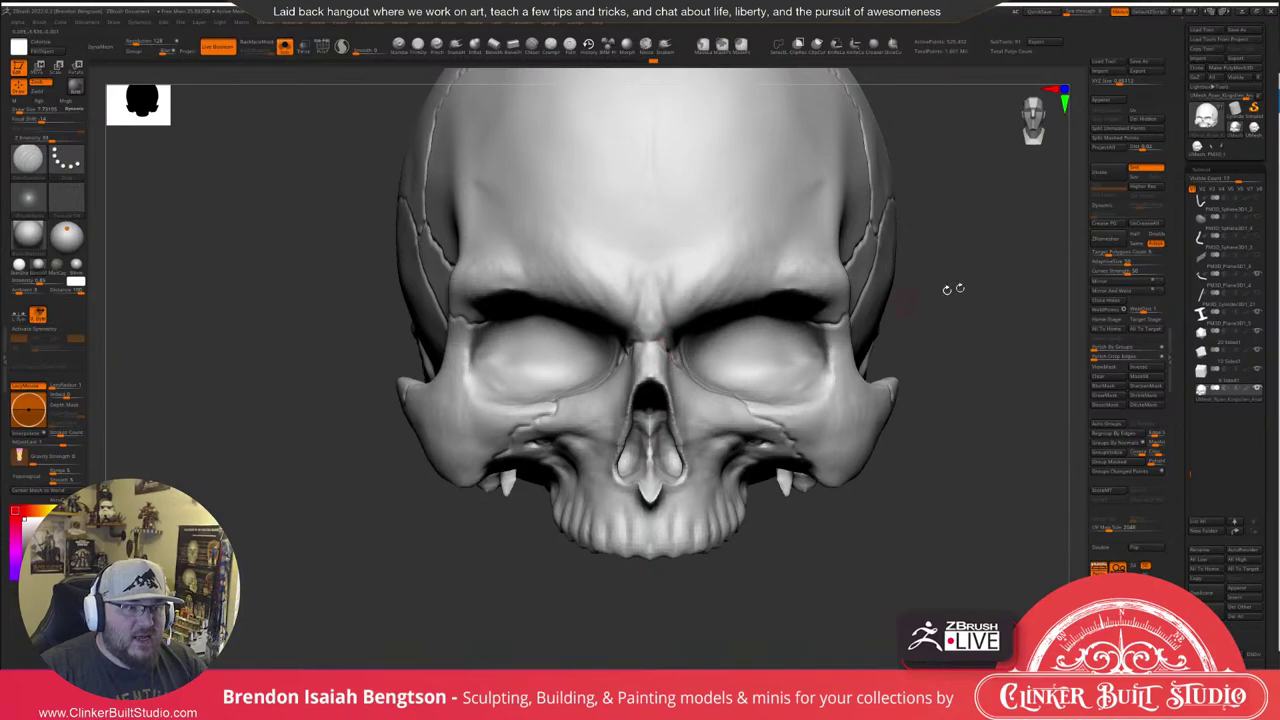
left_click_drag(951, 288, 999, 266)
left_click_drag(618, 358, 656, 349, "shift")
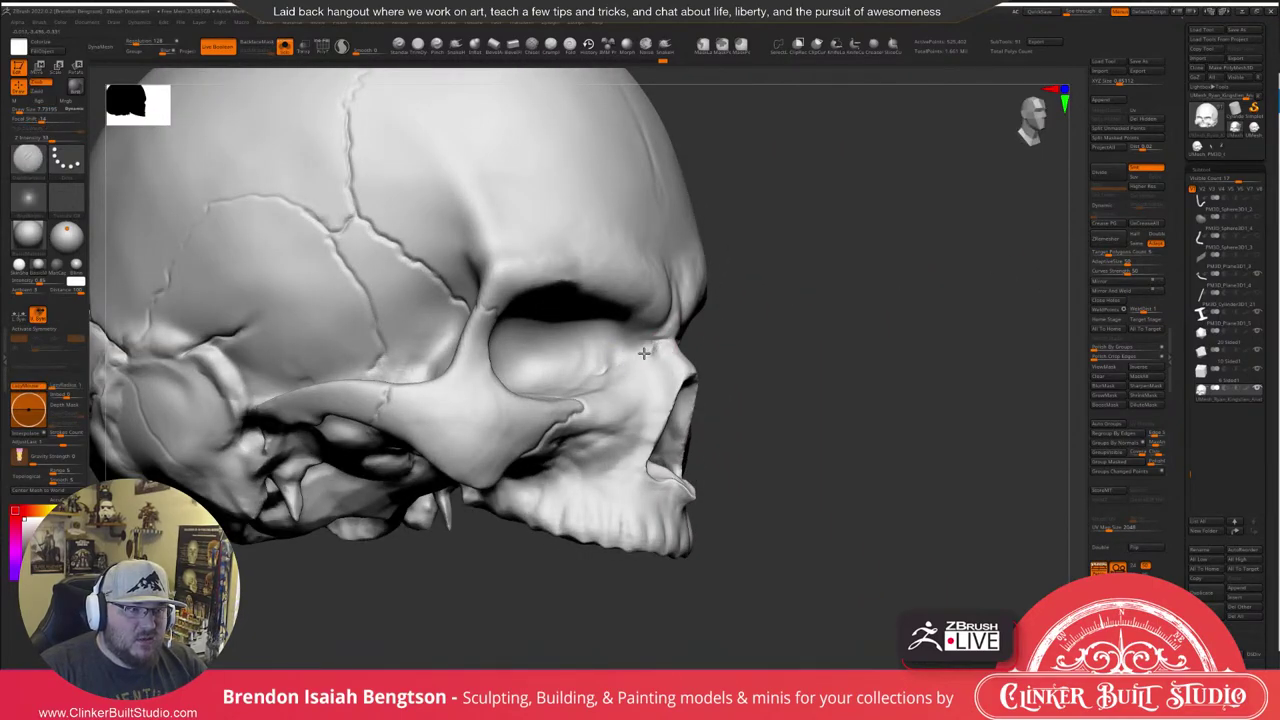
Build up the bone beside the sutures at the inner eye socket corners with a square-alpha brush and smooth the result.
left_click_drag(985, 290, 1010, 278)
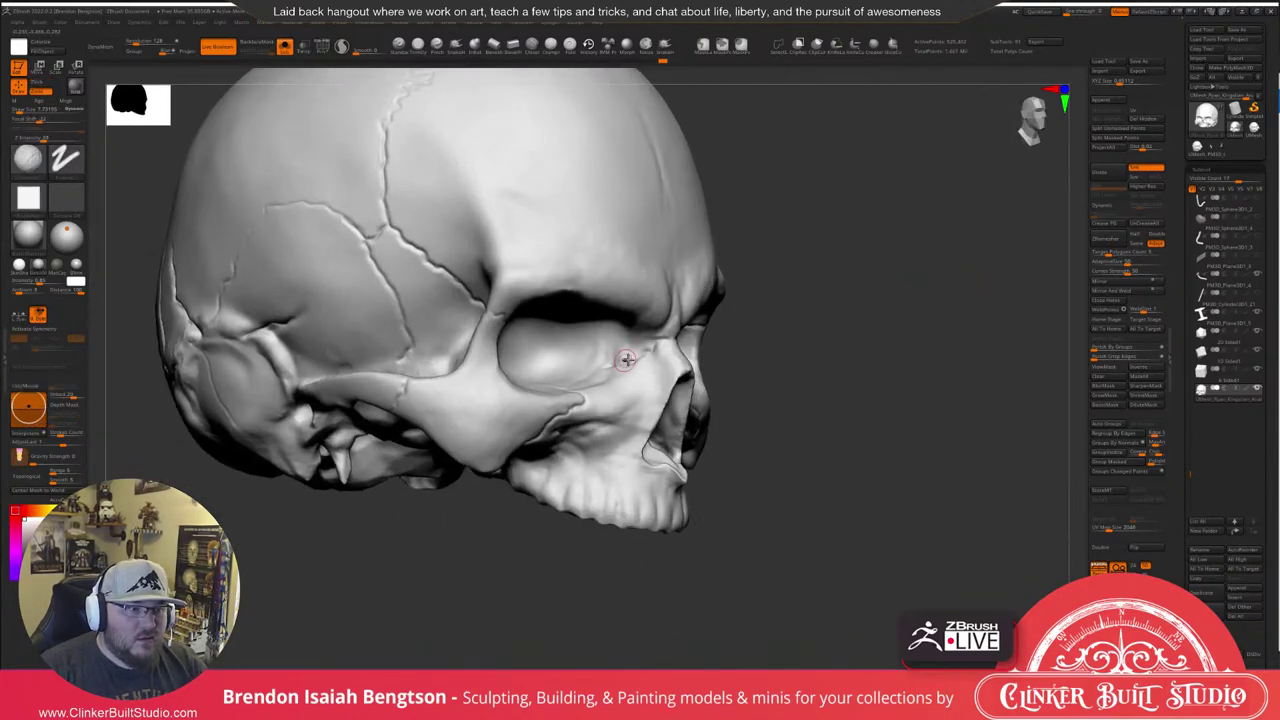
left_click_drag(640, 344, 635, 353)
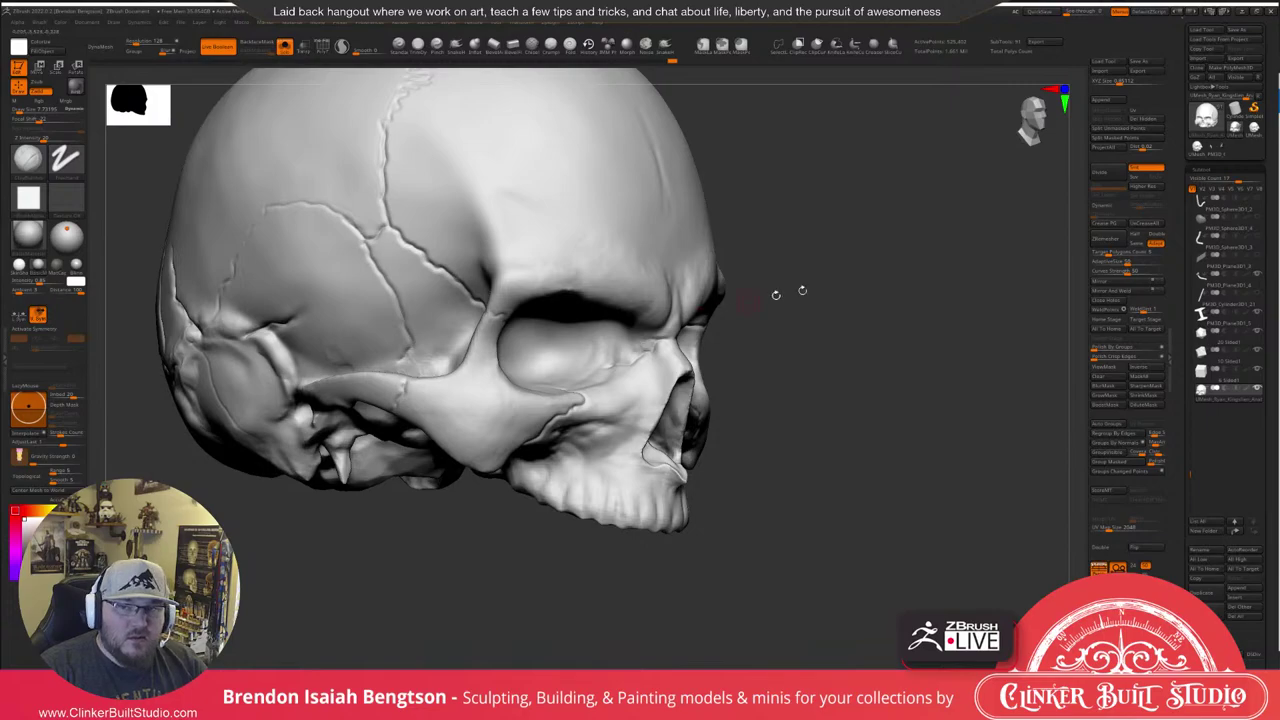
mouse_move(803, 290)
left_mouse_down("alt")
mouse_move(815, 325)
mouse_move(670, 328)
left_mouse_up("alt")
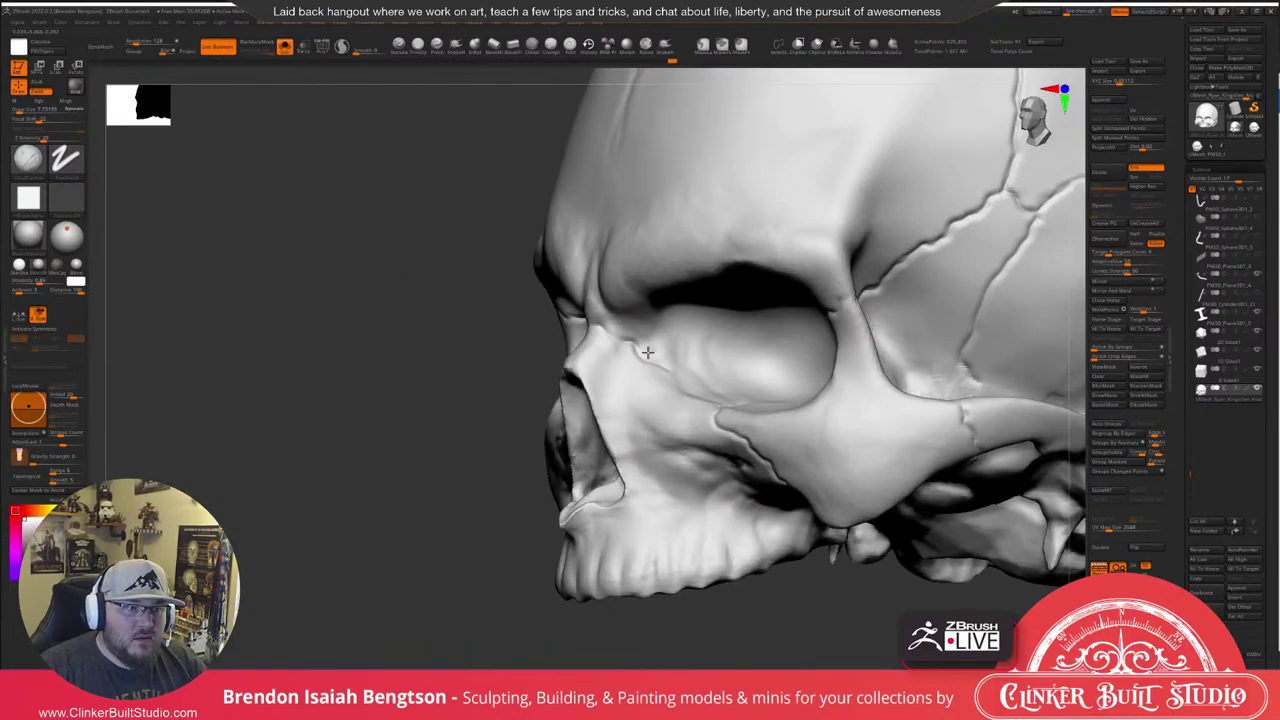
key("shift")
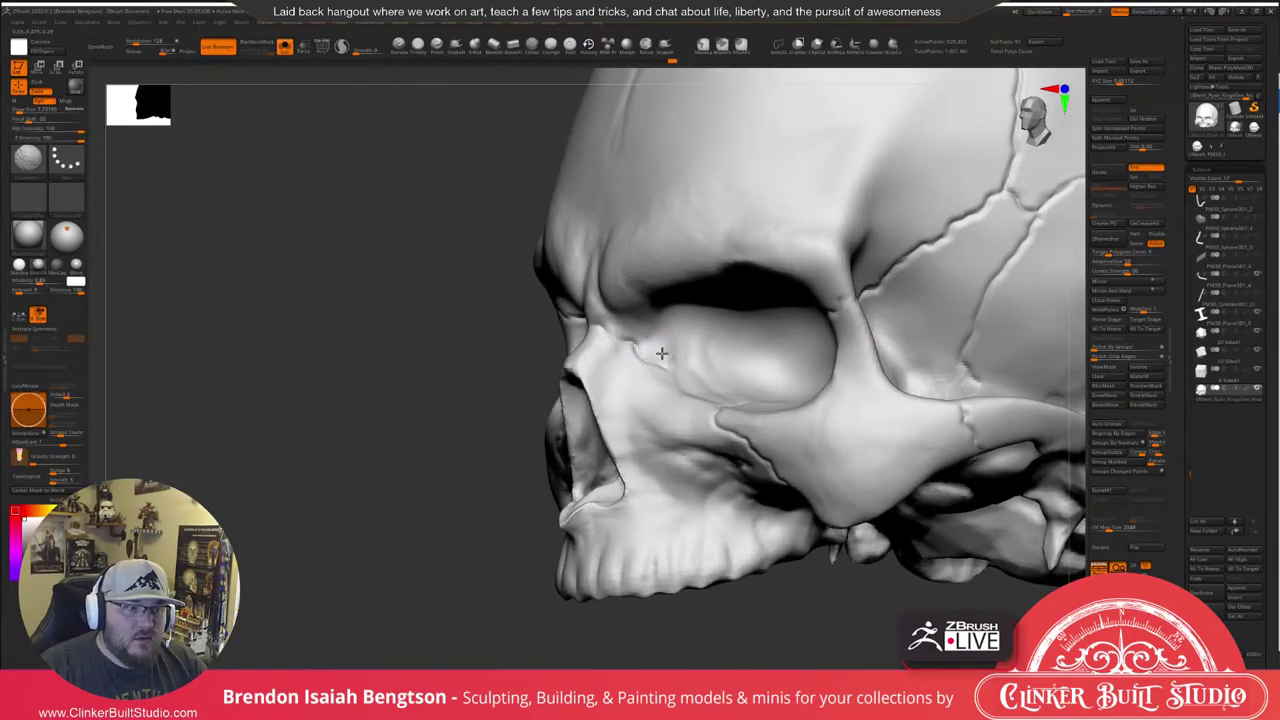
left_click_drag(642, 336, 640, 350, "shift")
left_click_drag(370, 536, 458, 549)
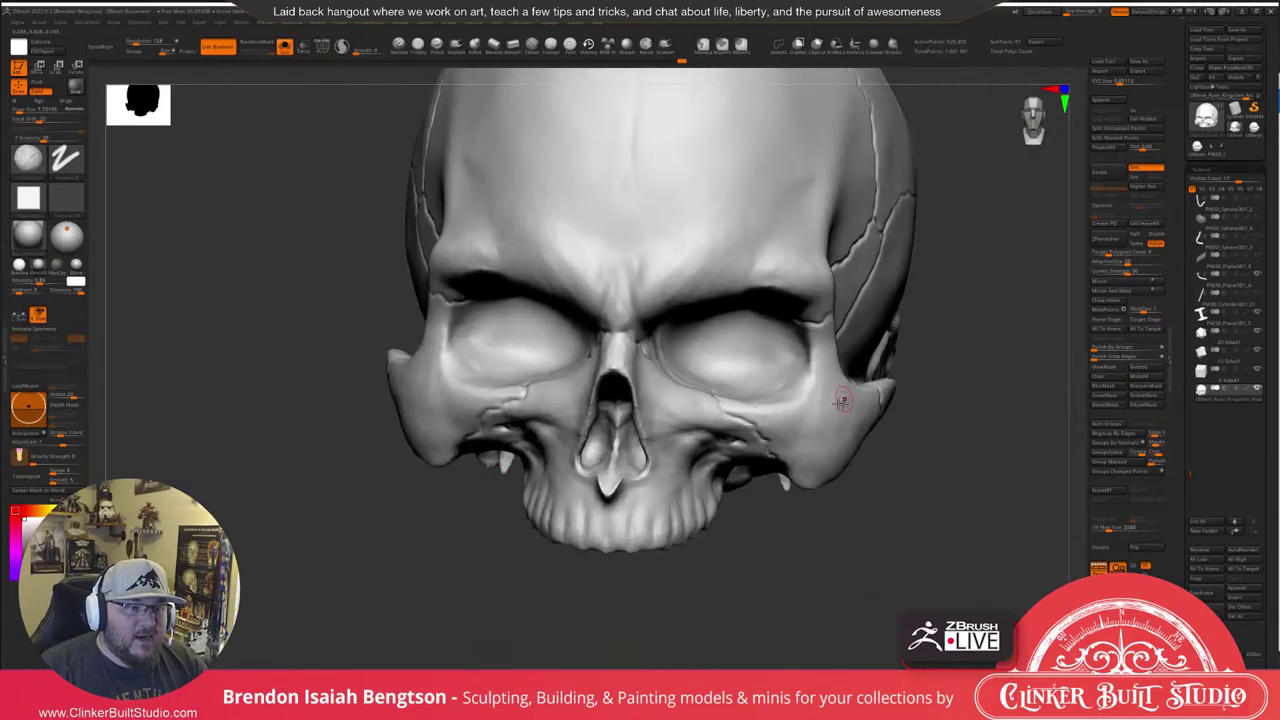
Flatten the edges of the left cheekbone suture and the outer eye socket rim with an enlarged TrimDynamic brush.
left_click(417, 46)
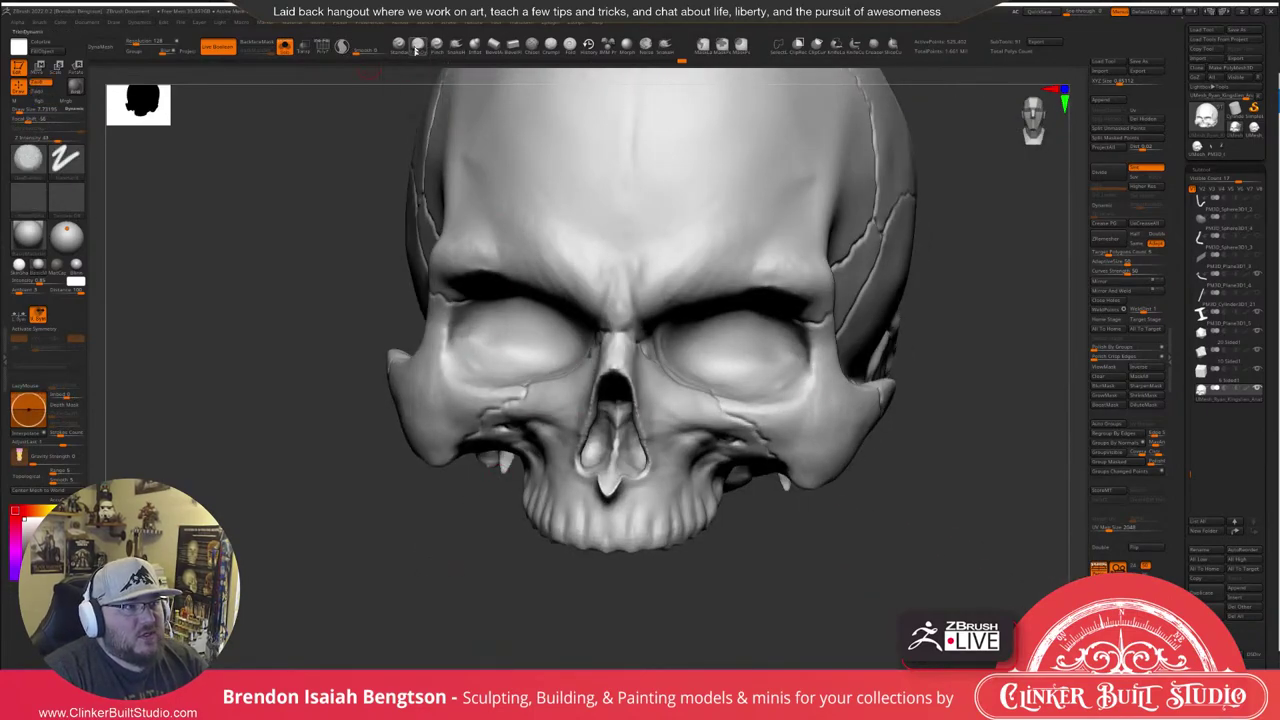
key("space")
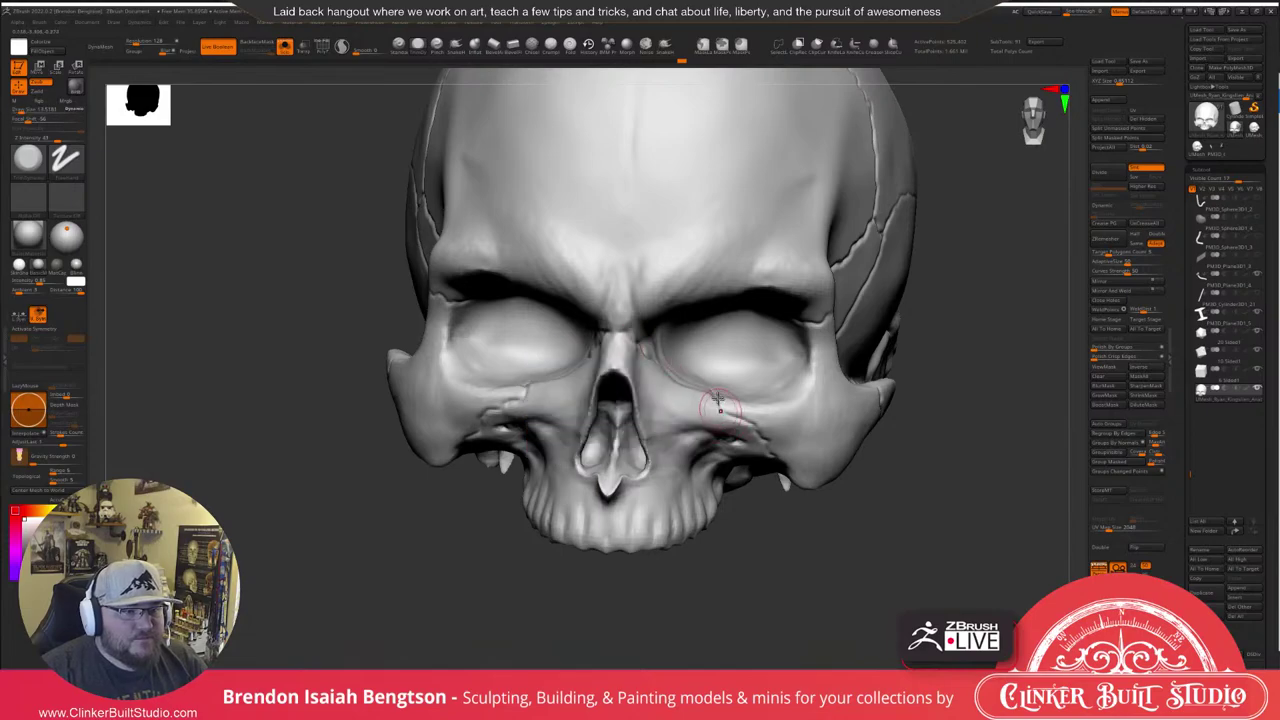
left_click_drag(715, 411, 764, 427)
mouse_move(743, 532)
left_mouse_down()
mouse_move(737, 459)
mouse_move(782, 457)
mouse_move(779, 442)
left_mouse_up()
mouse_move(785, 398)
right_mouse_down()
mouse_move(680, 440)
mouse_move(730, 500)
mouse_move(830, 450)
right_mouse_up()
left_click_drag(757, 390, 787, 461)
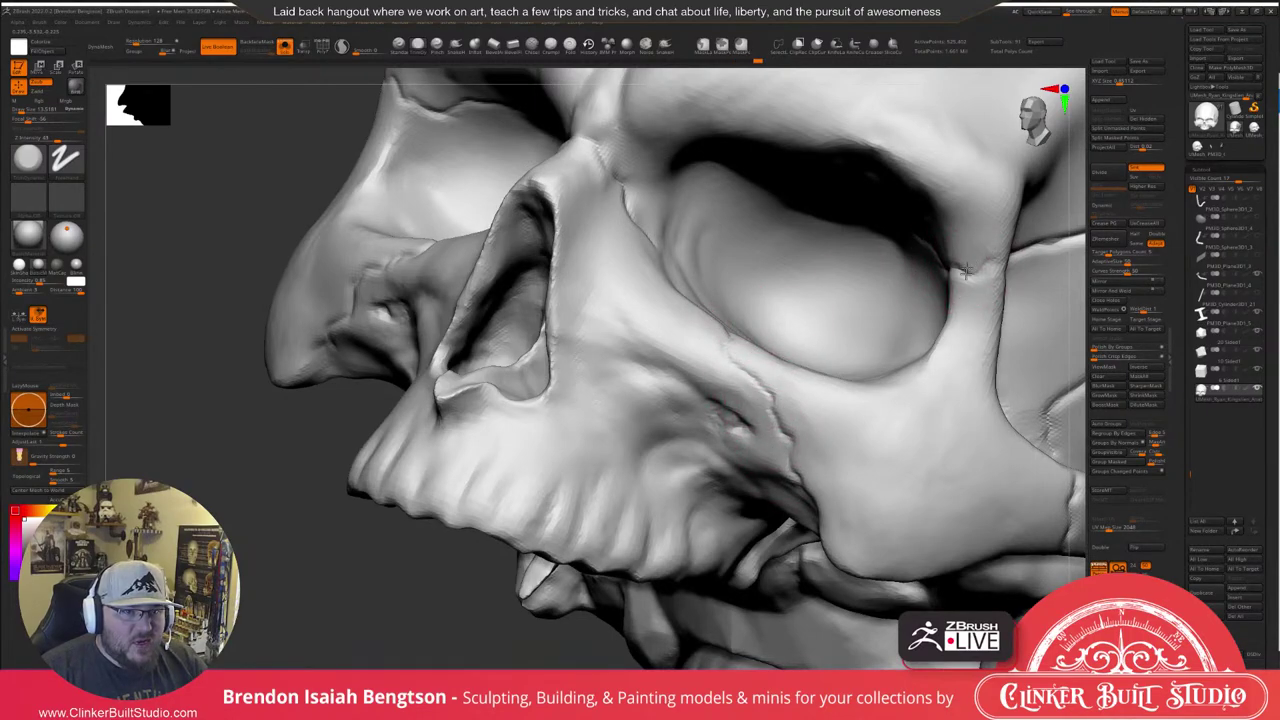
left_click_drag(946, 314, 938, 352)
Flatten the suture edges around the temple junction on the skull's right side with the TrimDynamic brush.
mouse_move(938, 352)
right_mouse_down("ctrl")
mouse_move(926, 294)
mouse_move(834, 357)
mouse_move(808, 409)
mouse_move(837, 425)
mouse_move(700, 370)
right_mouse_up("ctrl")
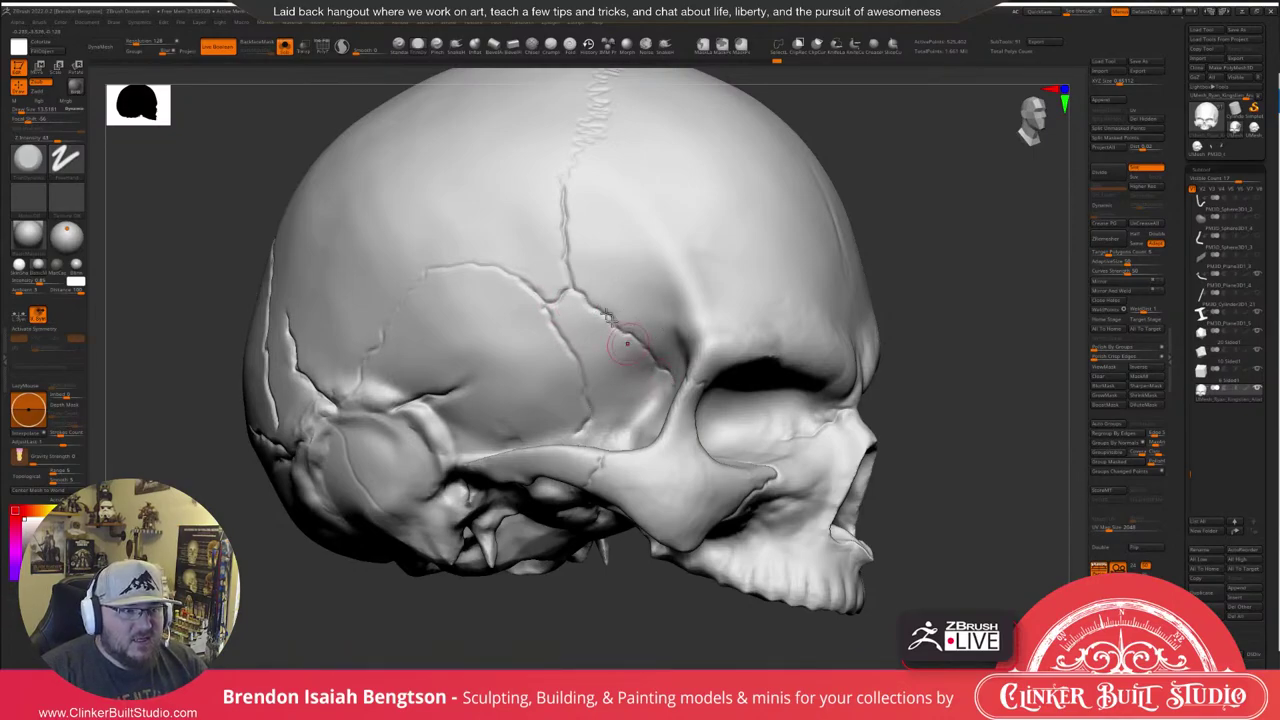
right_click_drag(551, 271, 577, 365)
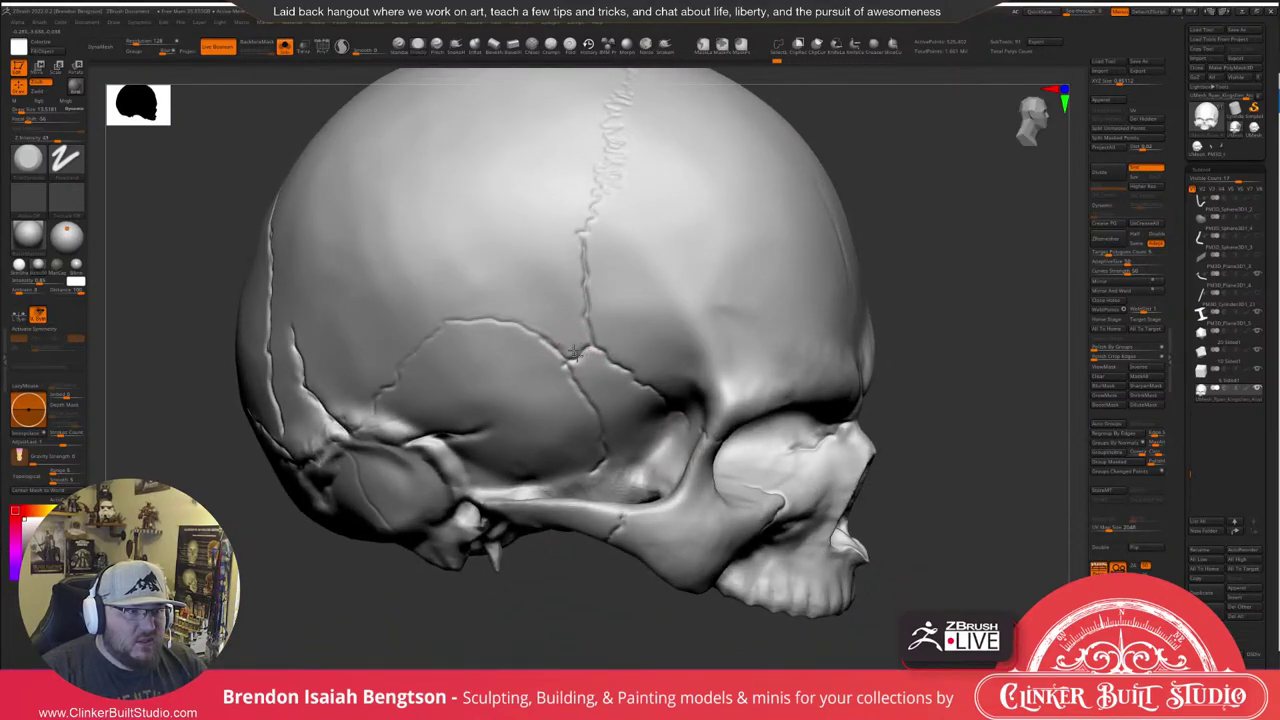
mouse_move(600, 318)
right_mouse_down()
mouse_move(606, 306)
mouse_move(592, 309)
right_mouse_up()
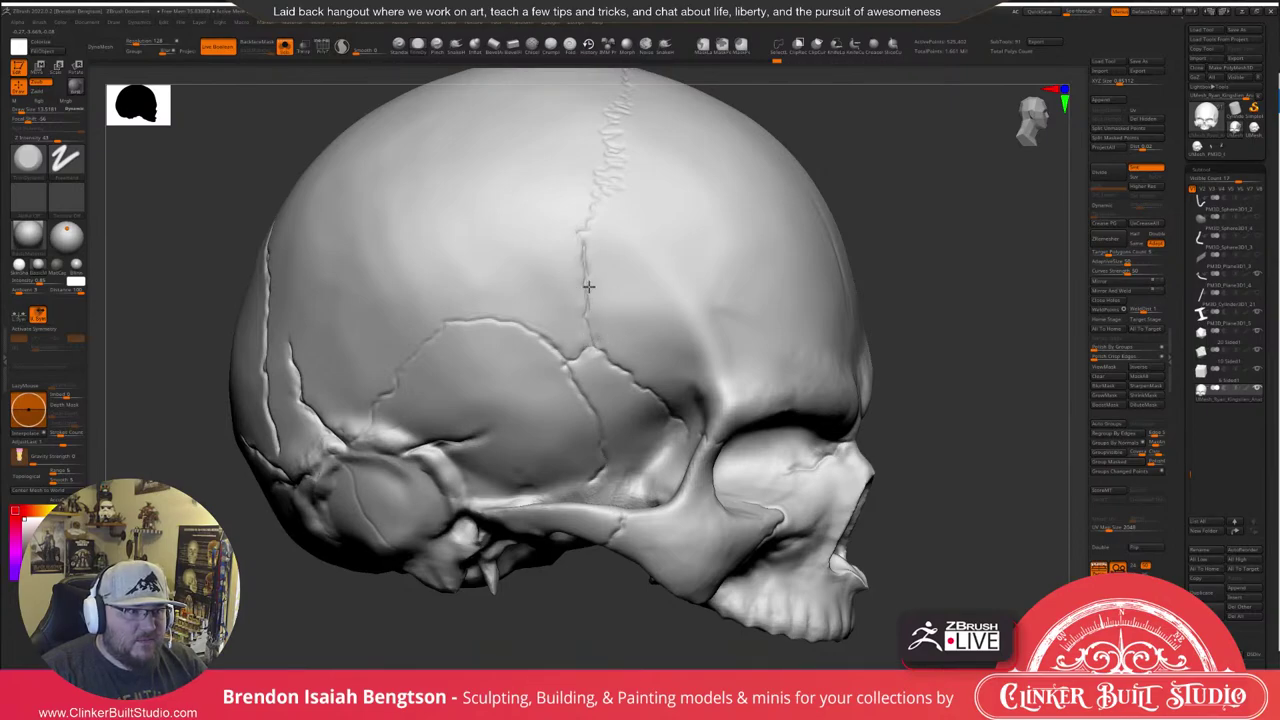
left_click_drag(601, 341, 609, 357)
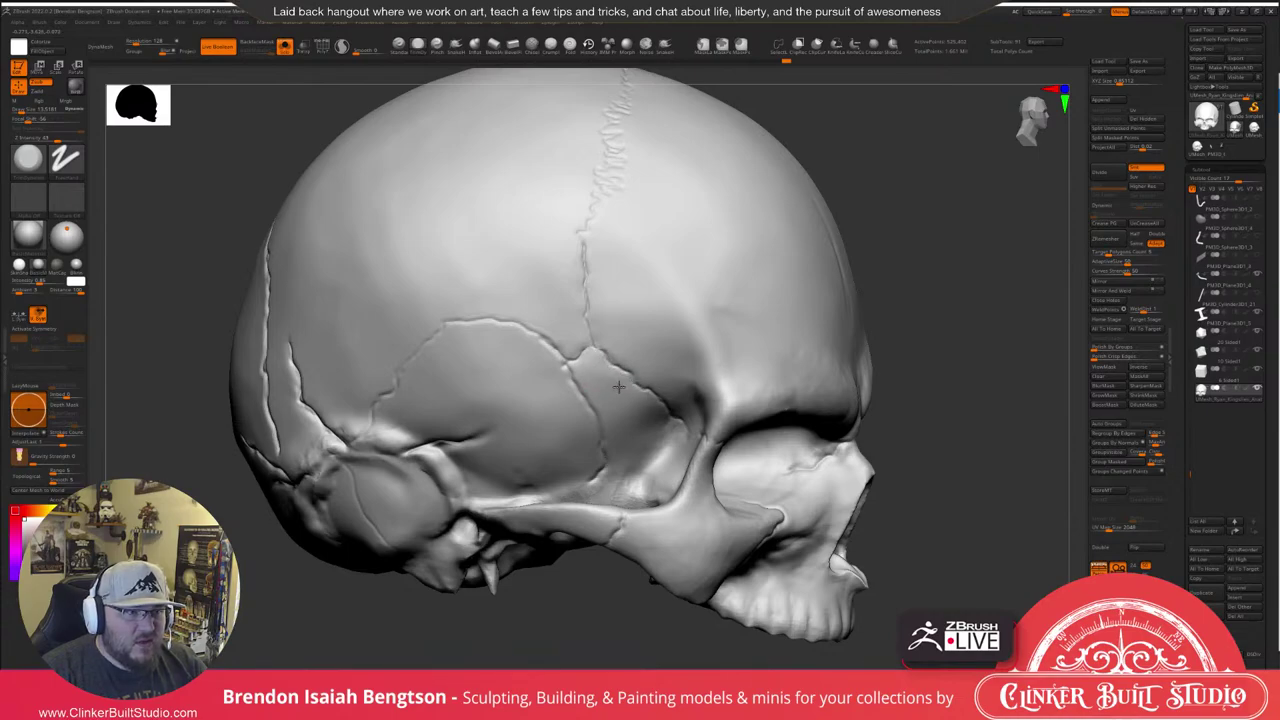
mouse_move(571, 377)
left_mouse_down()
mouse_move(589, 398)
mouse_move(561, 384)
mouse_move(581, 394)
left_mouse_up()
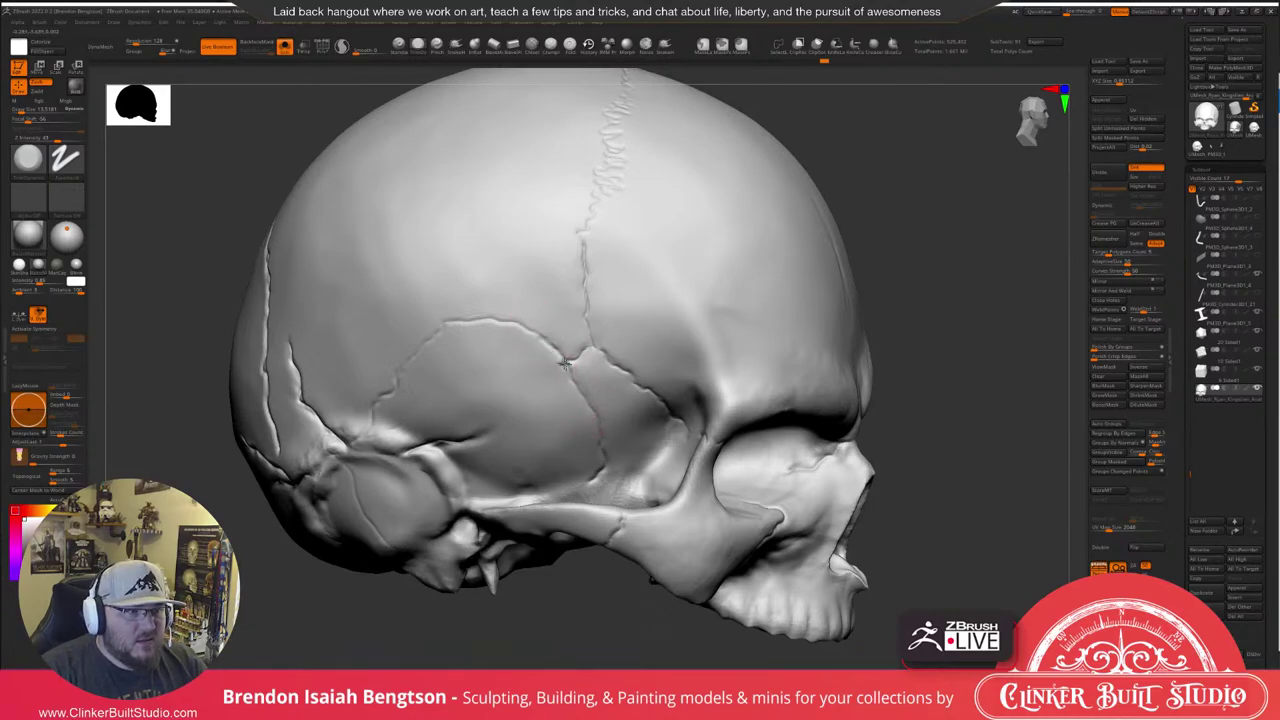
left_click_drag(552, 358, 552, 382)
mouse_move(990, 165)
left_mouse_down()
mouse_move(914, 170)
mouse_move(988, 168)
left_mouse_up()
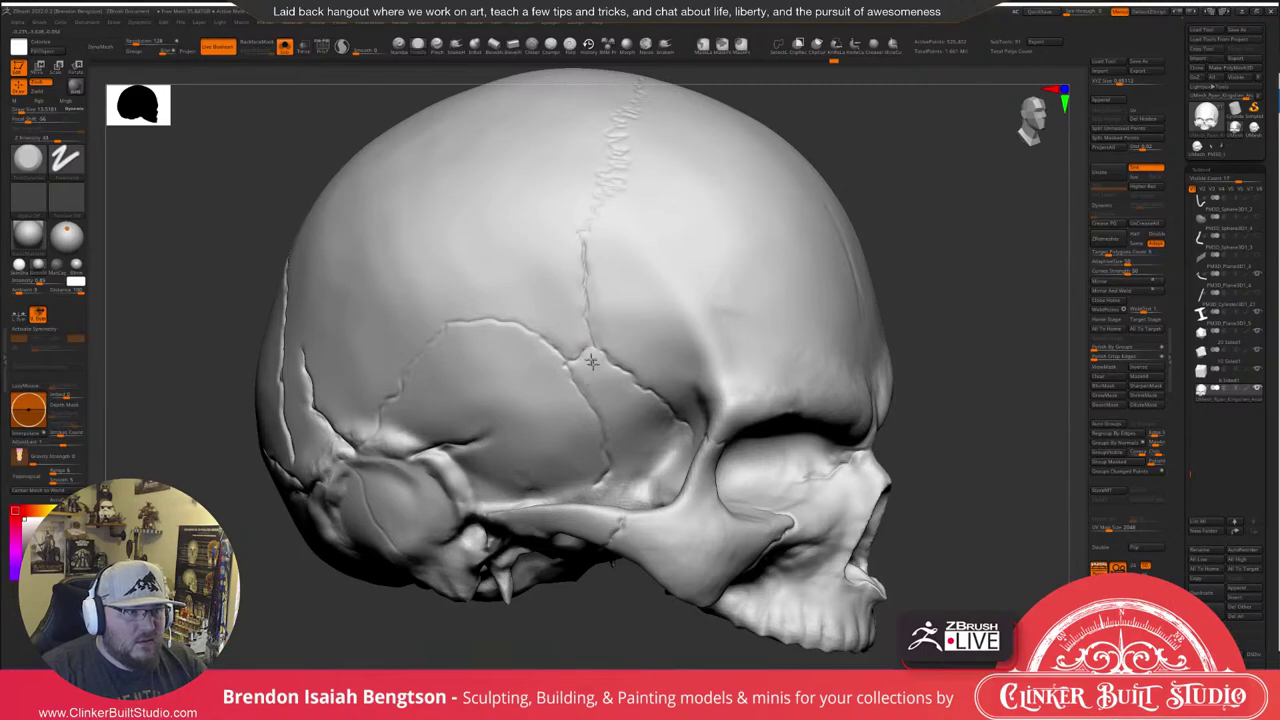
left_click_drag(592, 361, 567, 333)
Trim and smooth the temporal bone just above the cheek arch on the skull's left side.
mouse_move(957, 203)
left_mouse_down("alt")
mouse_move(965, 267)
mouse_move(929, 271)
mouse_move(909, 249)
mouse_move(924, 255)
left_mouse_up("alt")
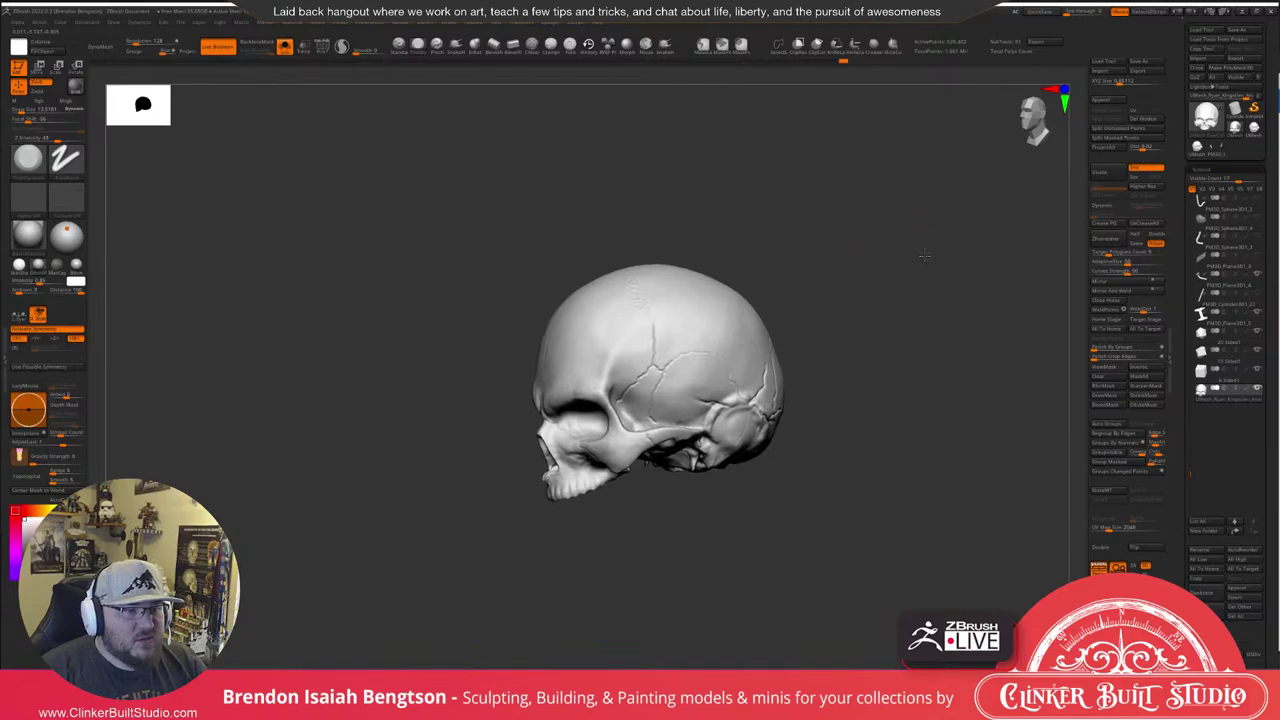
scroll(924, 255, "up", 5)
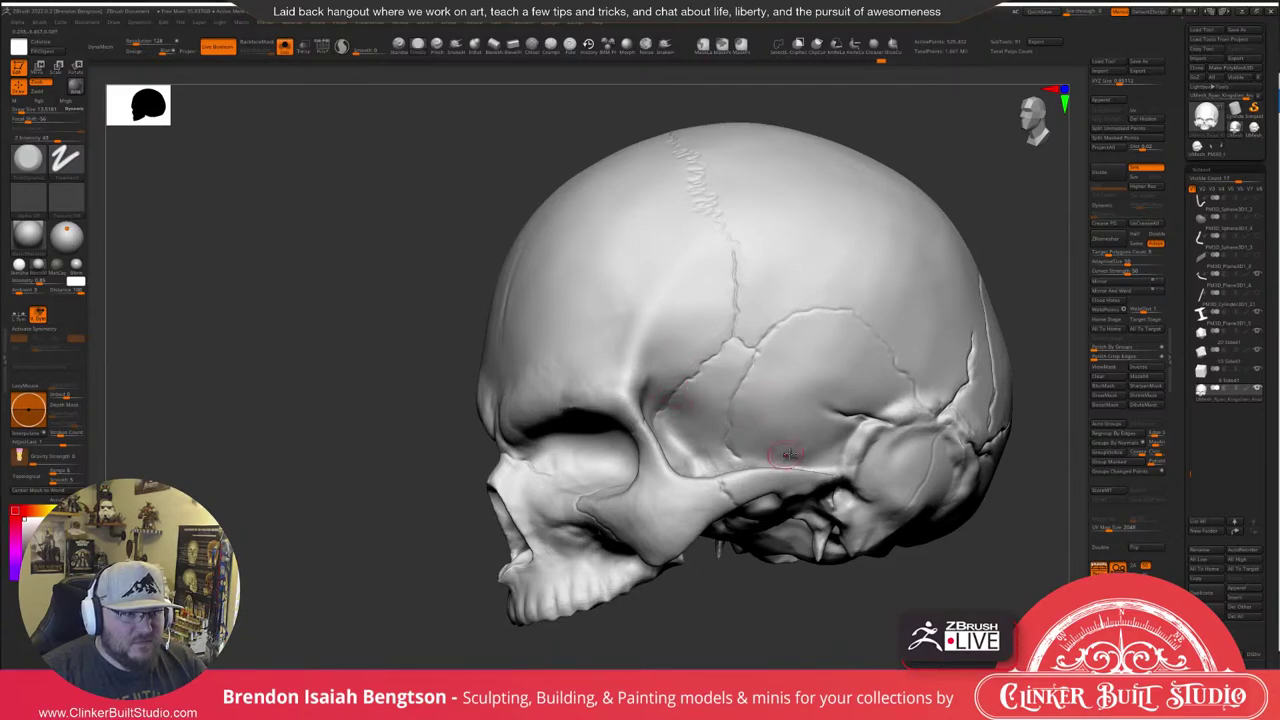
left_click_drag(783, 452, 788, 422)
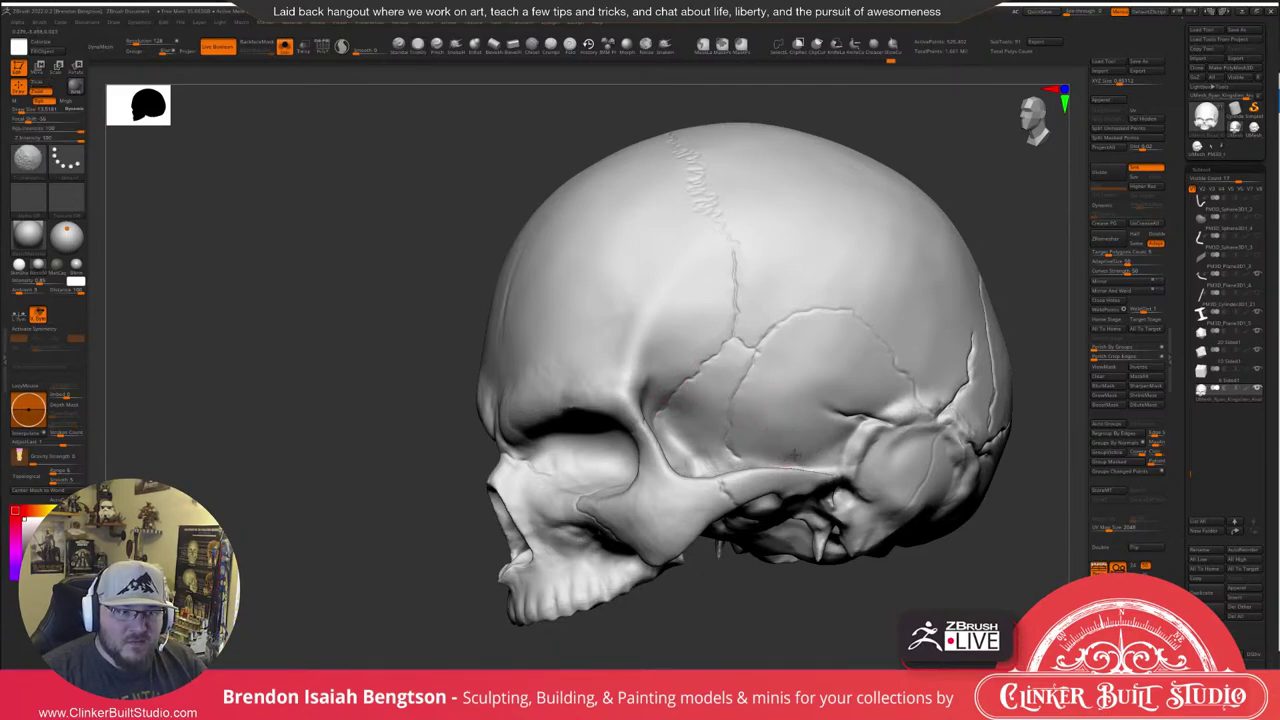
Flatten the raised edges of the zigzag coronal suture running over the skull's left side.
mouse_move(1040, 160)
left_mouse_down()
mouse_move(956, 203)
mouse_move(976, 210)
mouse_move(943, 245)
left_mouse_up()
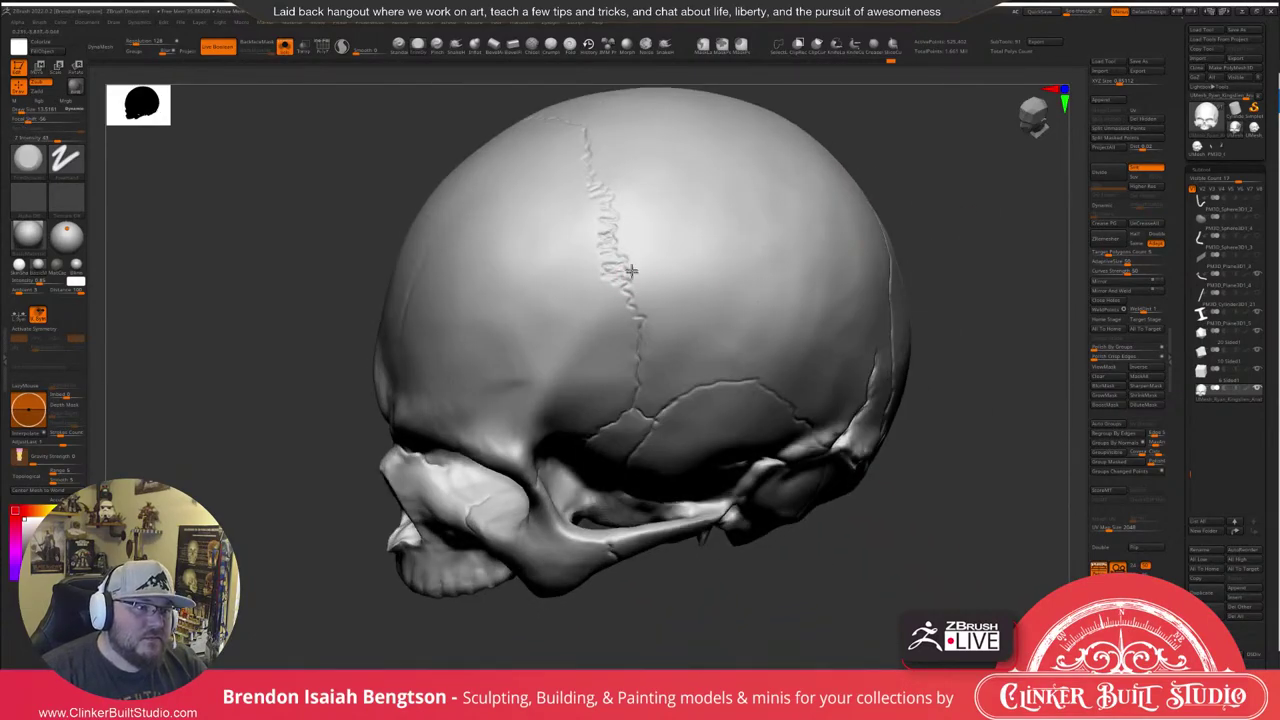
left_click_drag(621, 224, 621, 213)
left_click_drag(612, 282, 606, 283)
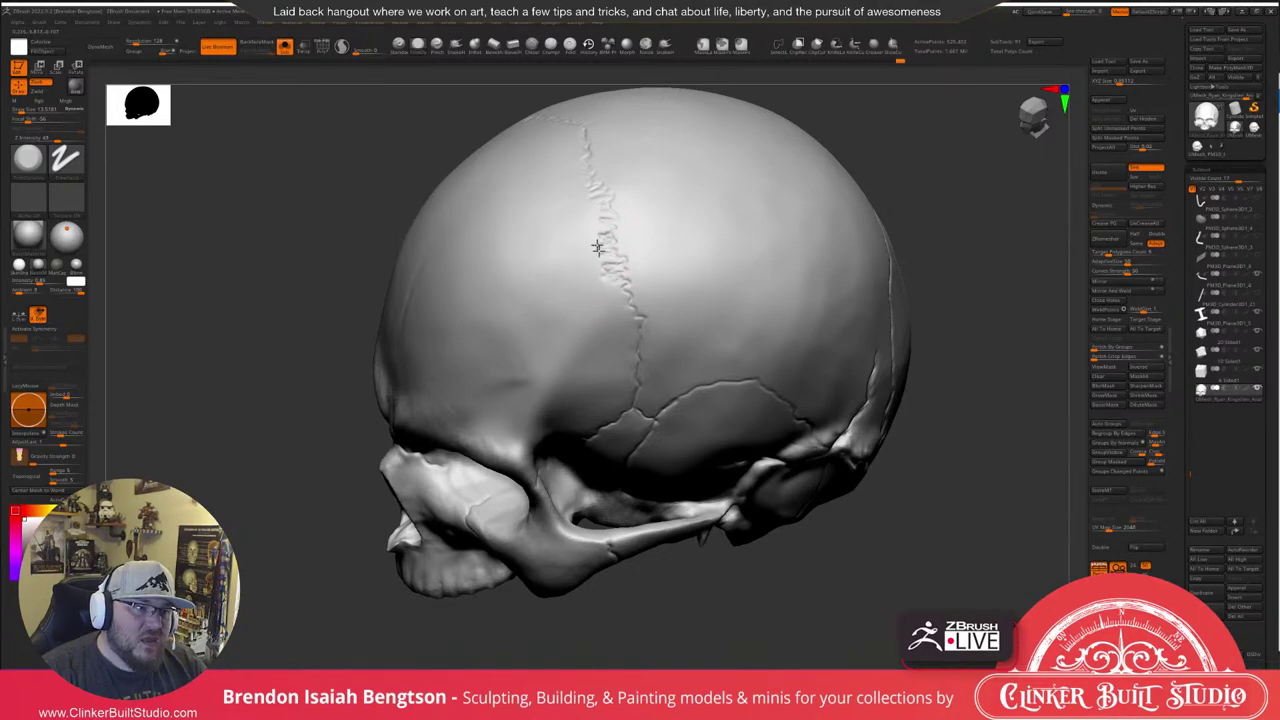
right_click_drag(728, 203, 782, 371)
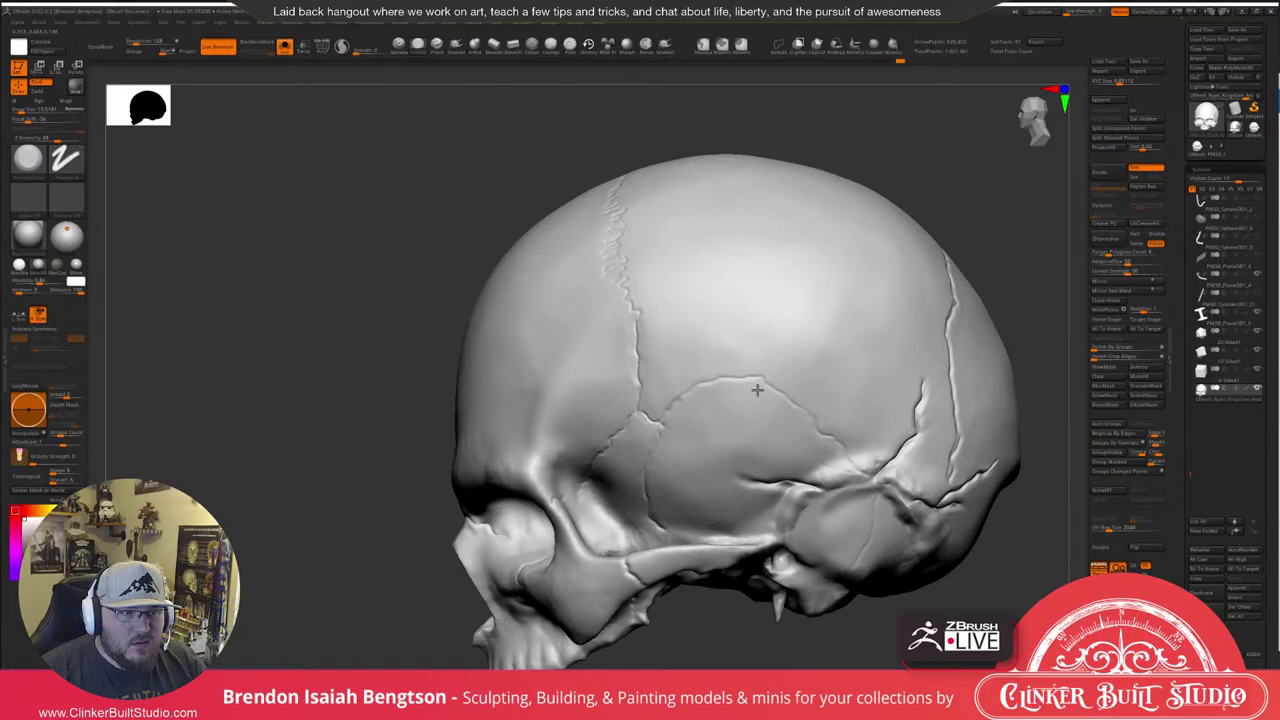
right_click_drag(757, 390, 623, 329)
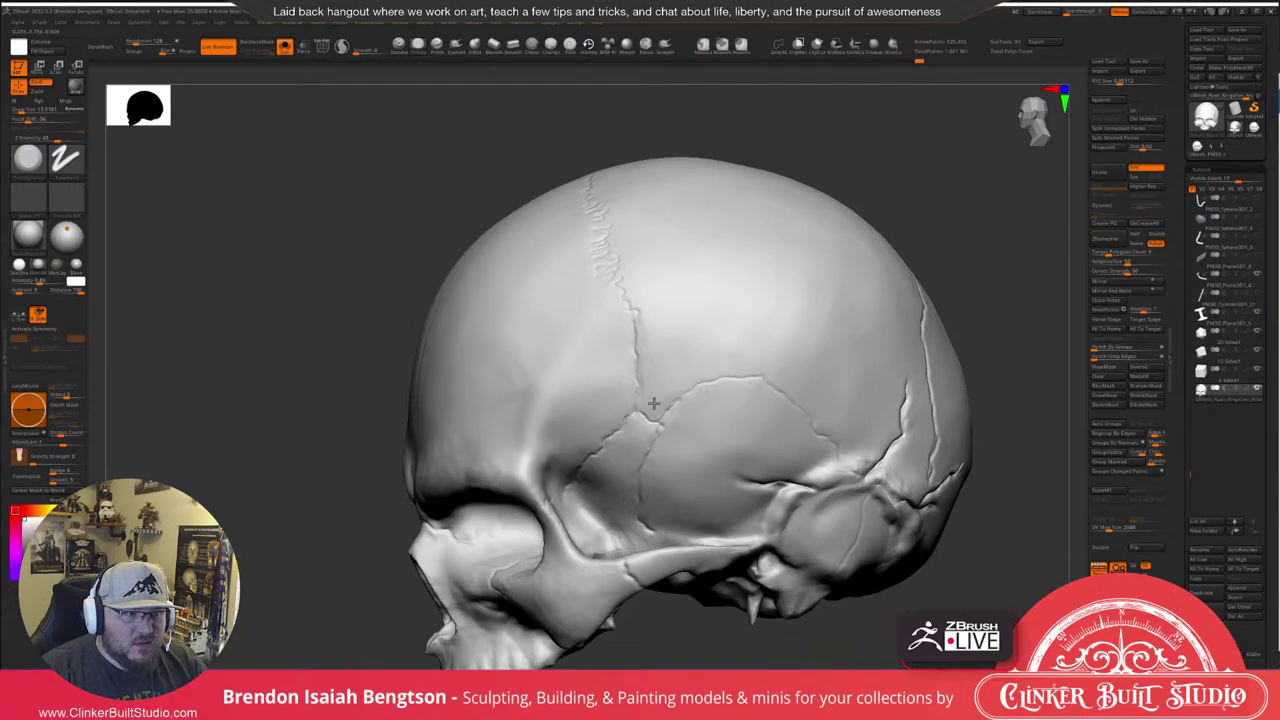
Trim the edges of the lambdoid suture's lower end behind the ear, then smooth beside it with a smaller brush.
mouse_move(926, 211)
right_mouse_down()
mouse_move(974, 206)
mouse_move(912, 265)
right_mouse_up()
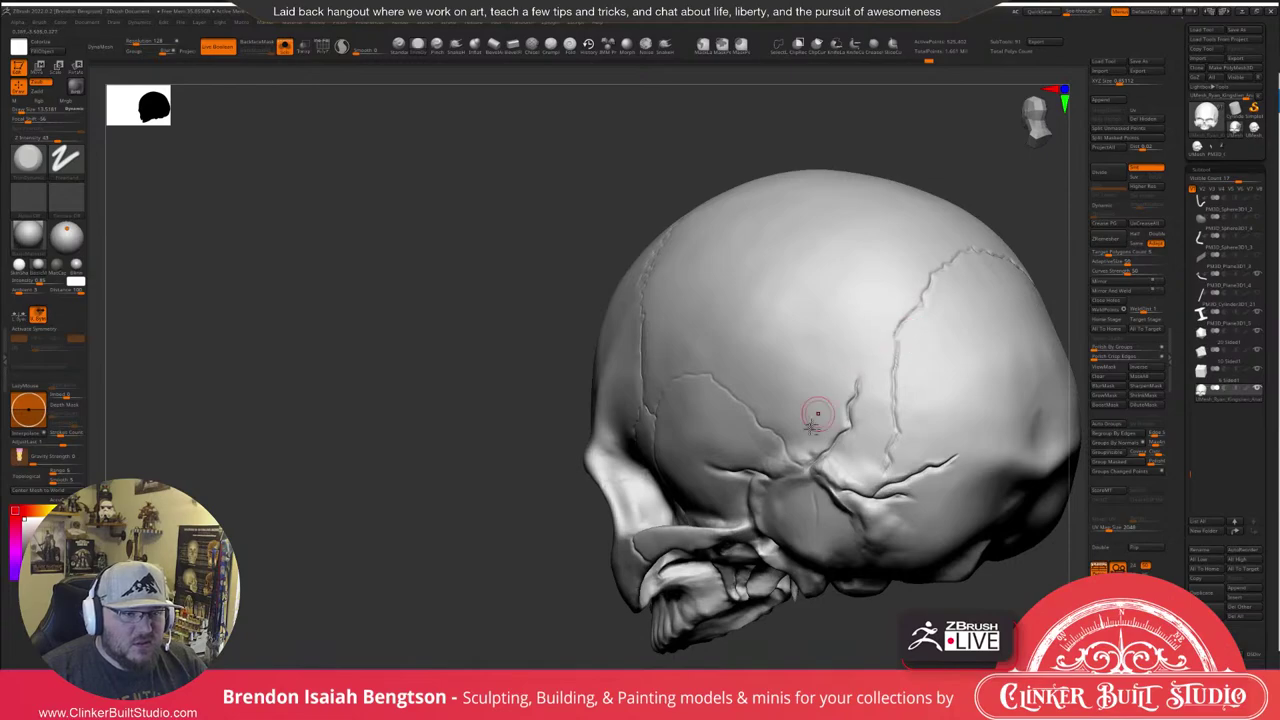
mouse_move(814, 414)
right_mouse_down()
mouse_move(694, 349)
mouse_move(720, 345)
mouse_move(757, 306)
right_mouse_up()
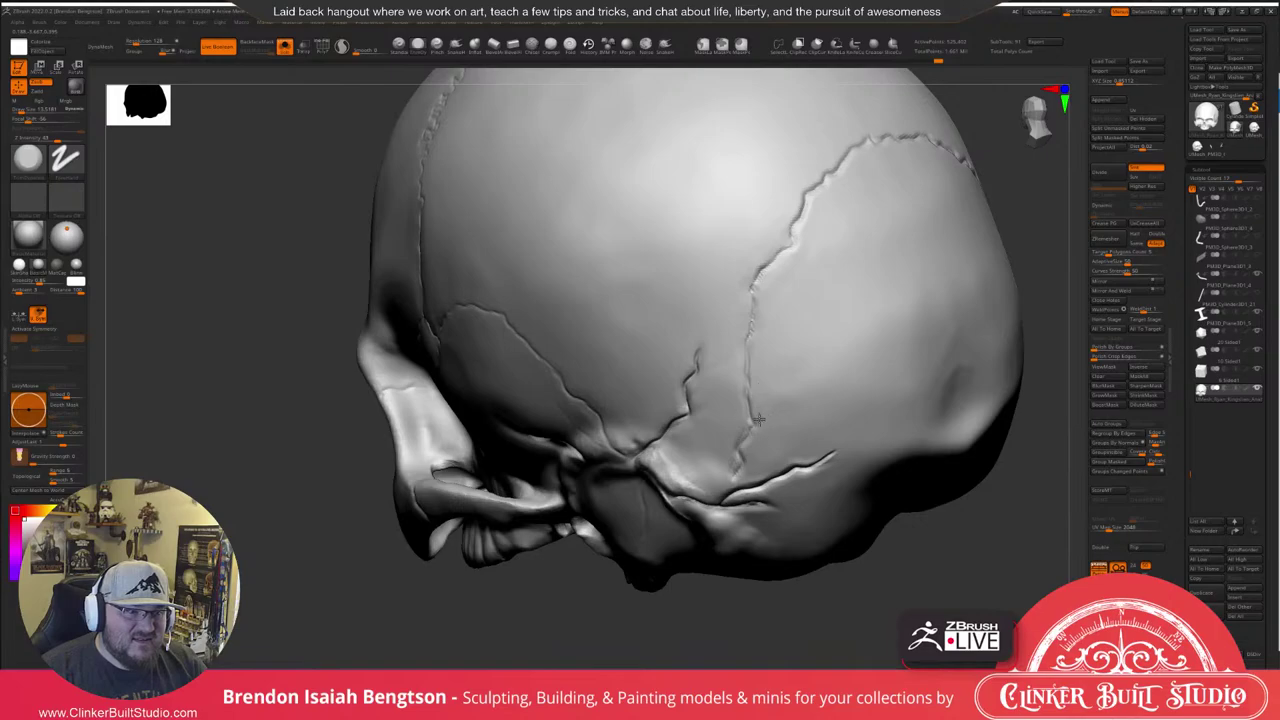
left_click_drag(738, 410, 740, 422)
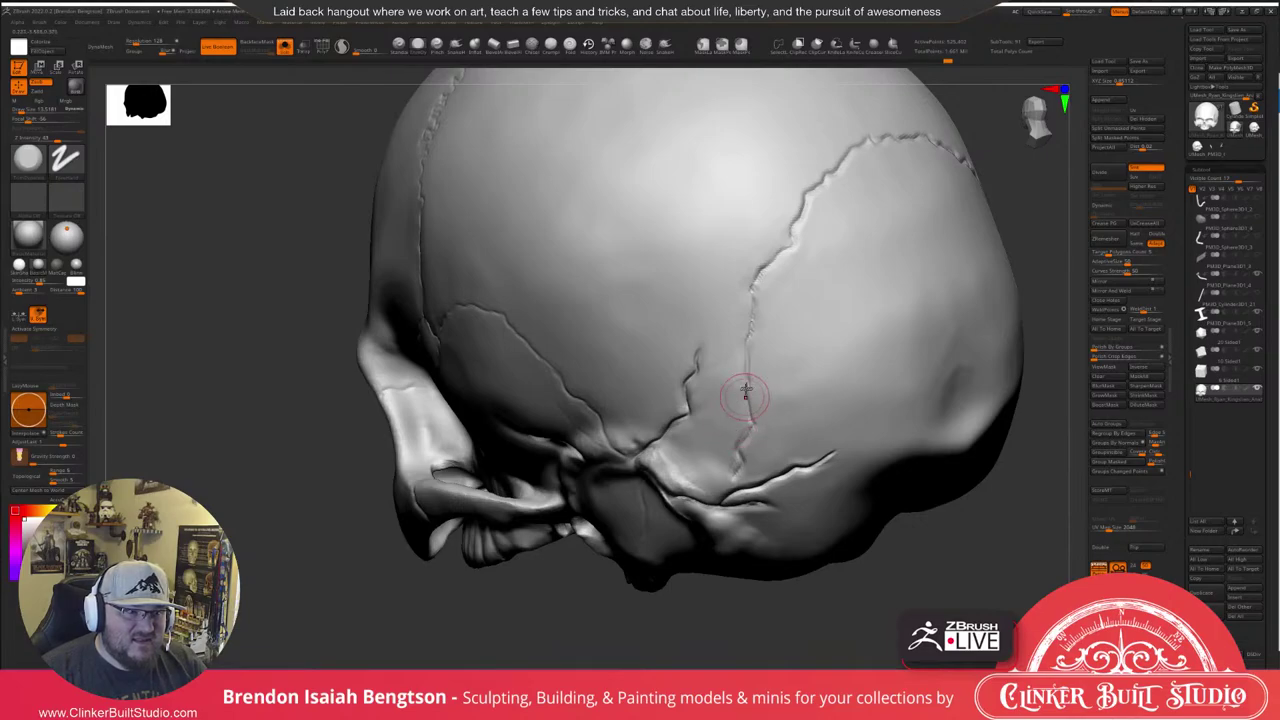
mouse_move(809, 642)
left_mouse_down("alt")
mouse_move(717, 563)
mouse_move(760, 535)
left_mouse_up("alt")
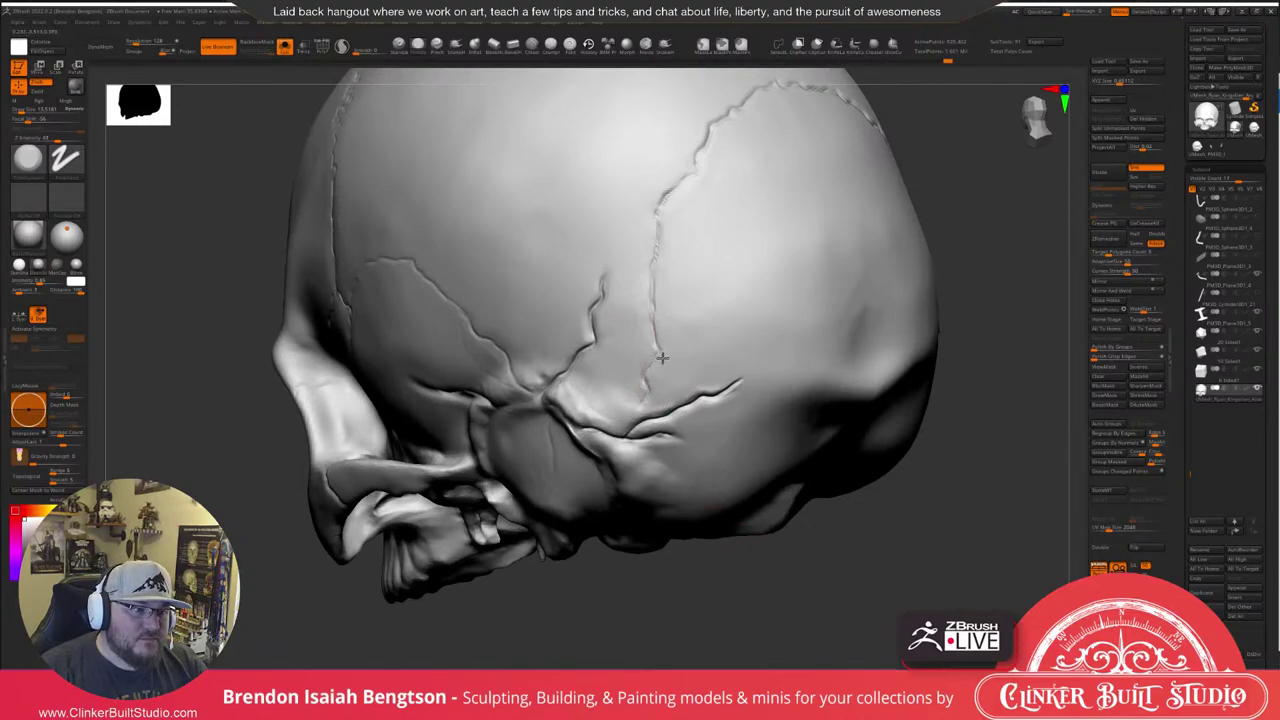
left_click_drag(667, 376, 671, 362)
left_click_drag(624, 247, 641, 348)
key("space")
left_click_drag(640, 340, 630, 301, "shift")
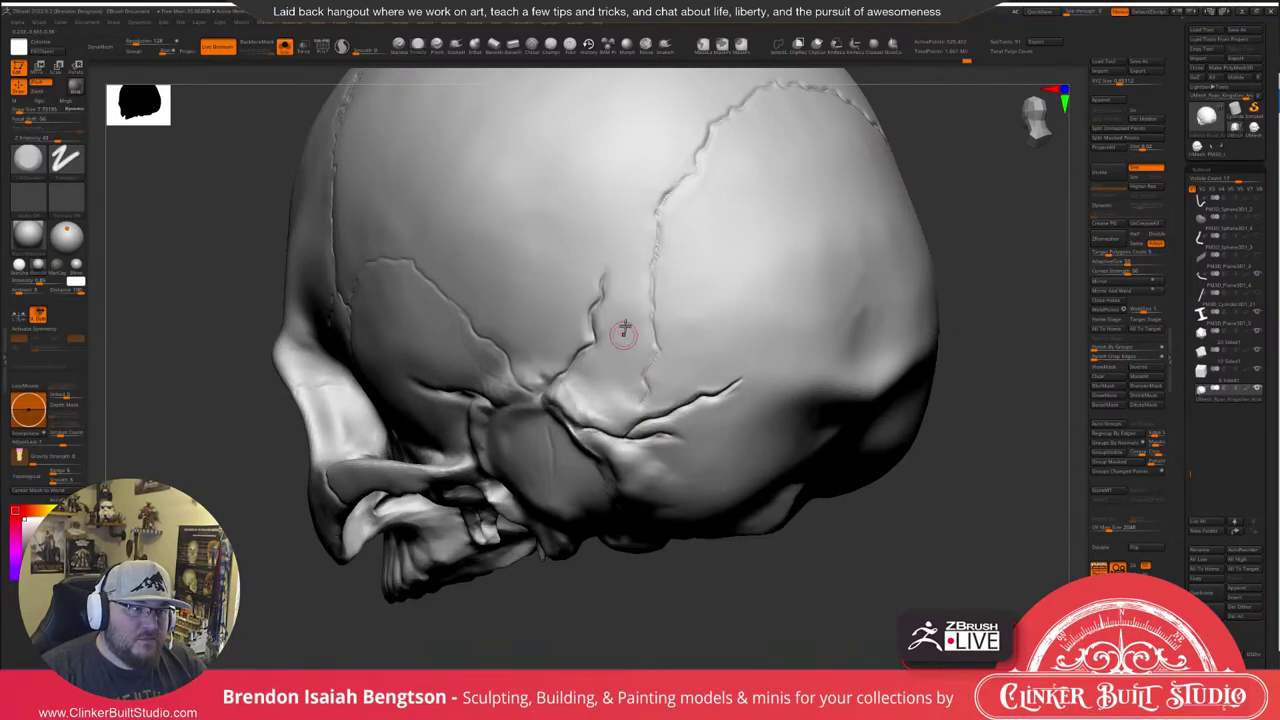
Enlarge the brush to about 21 and flatten the edges of the short crack in front of the lambdoid suture.
key("space")
left_click_drag(613, 316, 611, 316)
left_click_drag(604, 272, 592, 313)
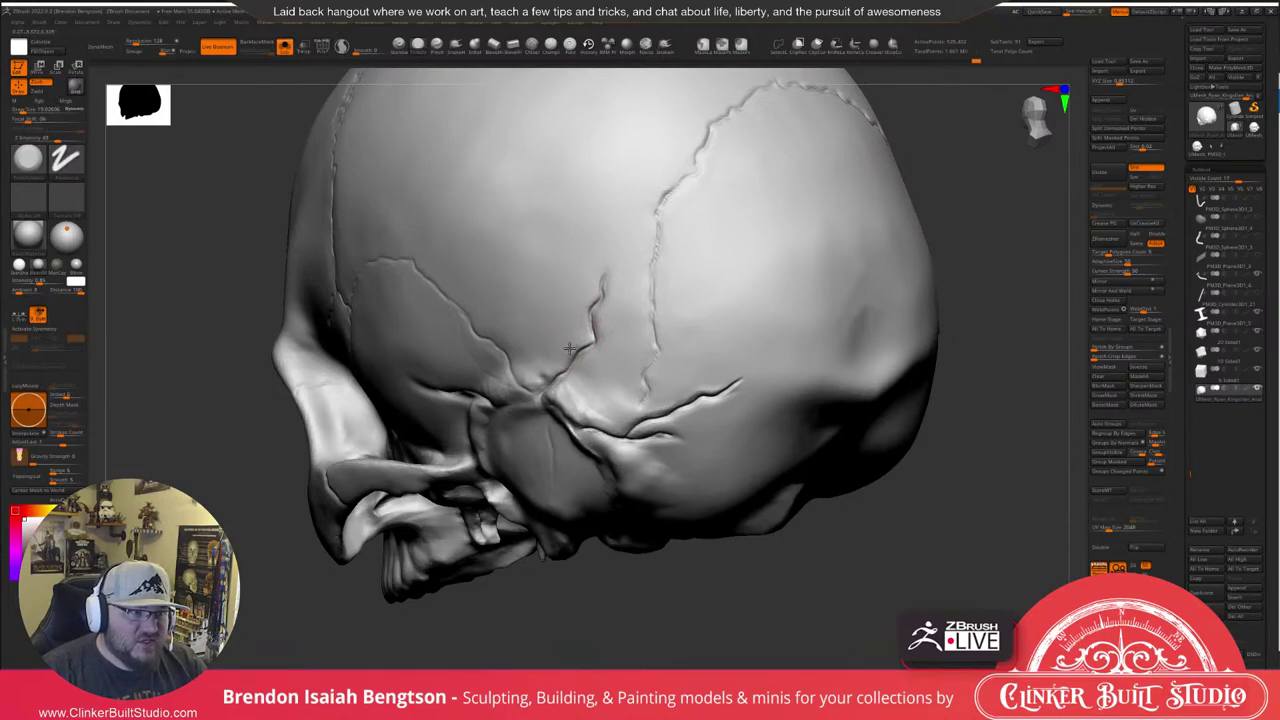
key("space")
left_click_drag(584, 317, 590, 317)
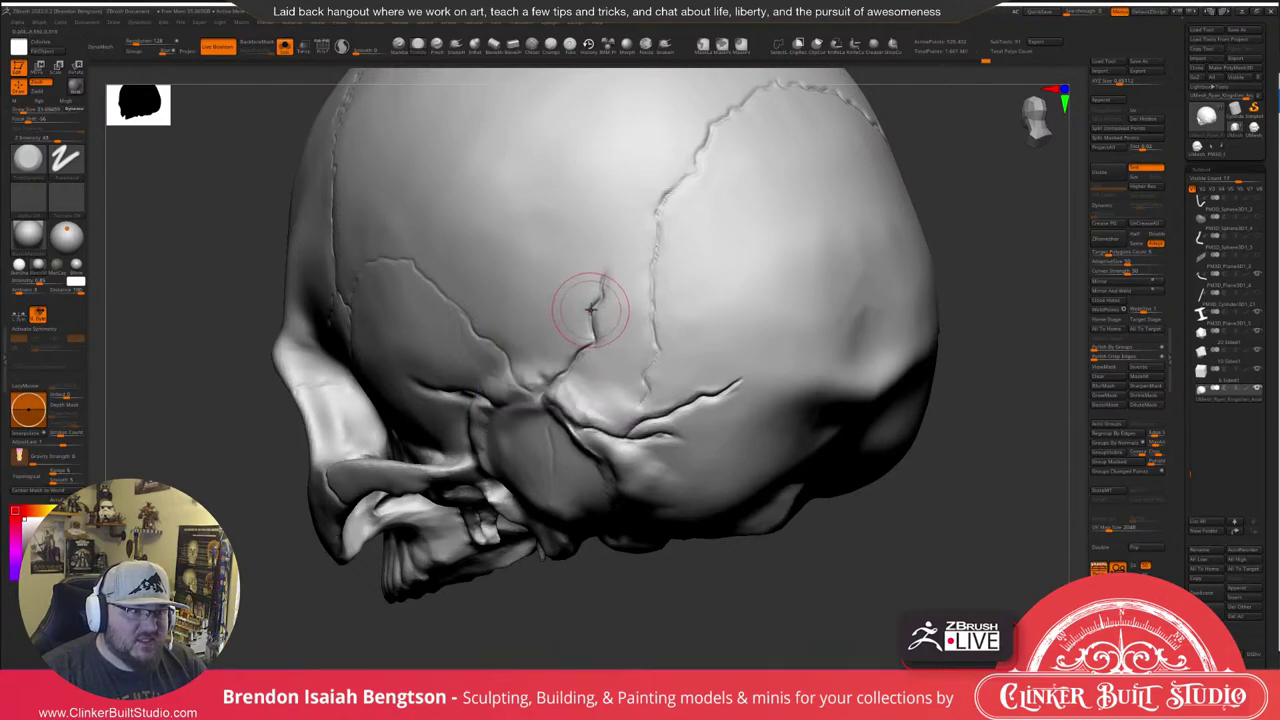
left_click_drag(603, 384, 601, 350)
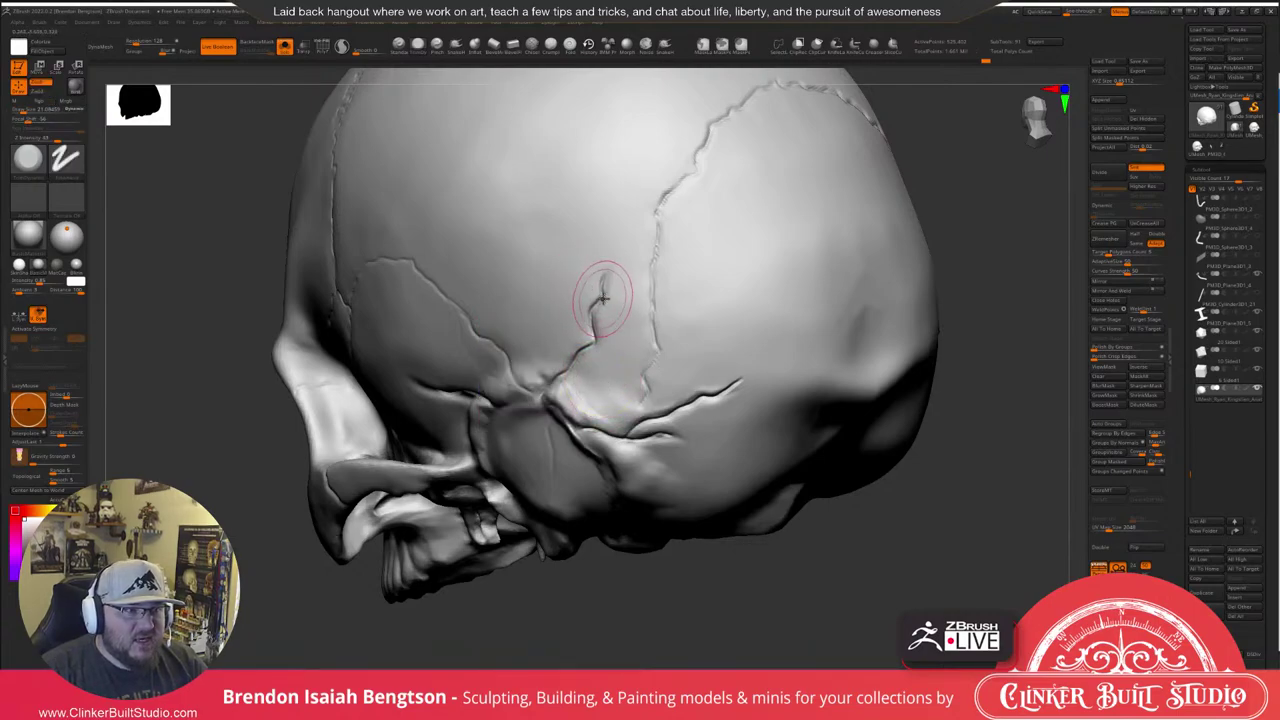
mouse_move(604, 299)
left_mouse_down()
mouse_move(601, 322)
mouse_move(604, 309)
left_mouse_up()
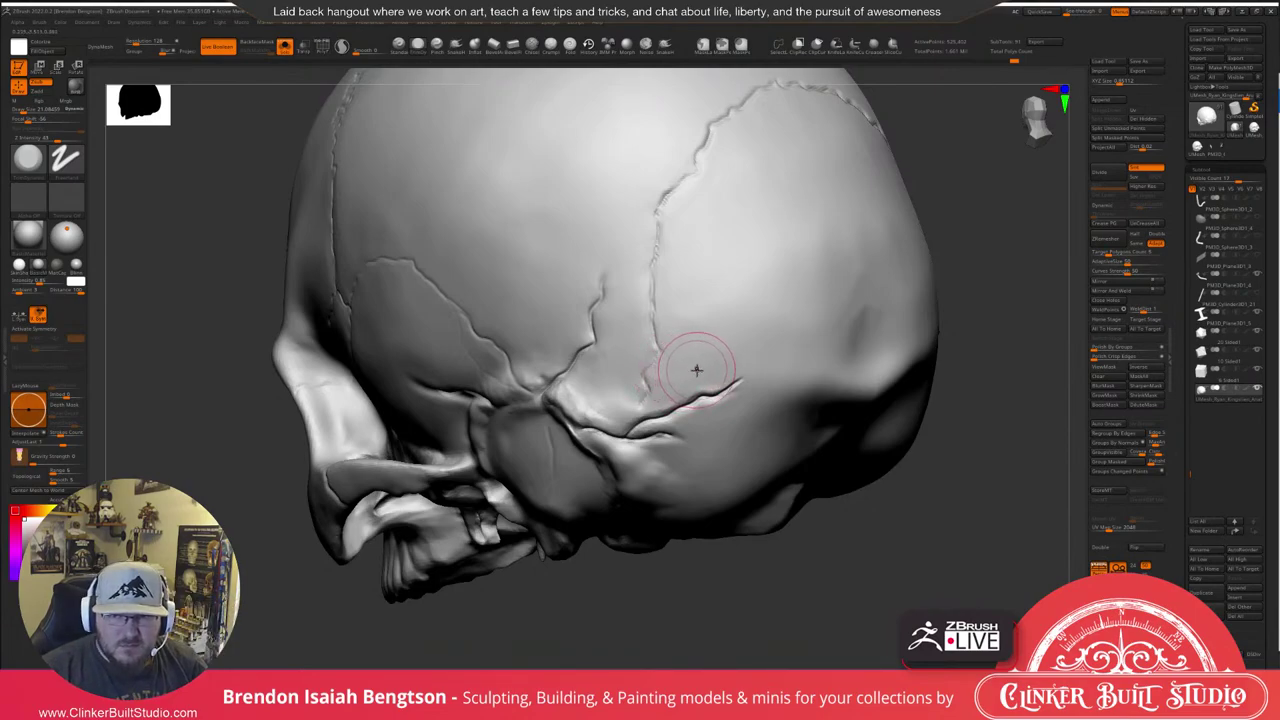
Reduce the brush to about 17 and trim the edge of the slanted crack below the lambdoid suture.
key("space")
left_click_drag(701, 374, 696, 374)
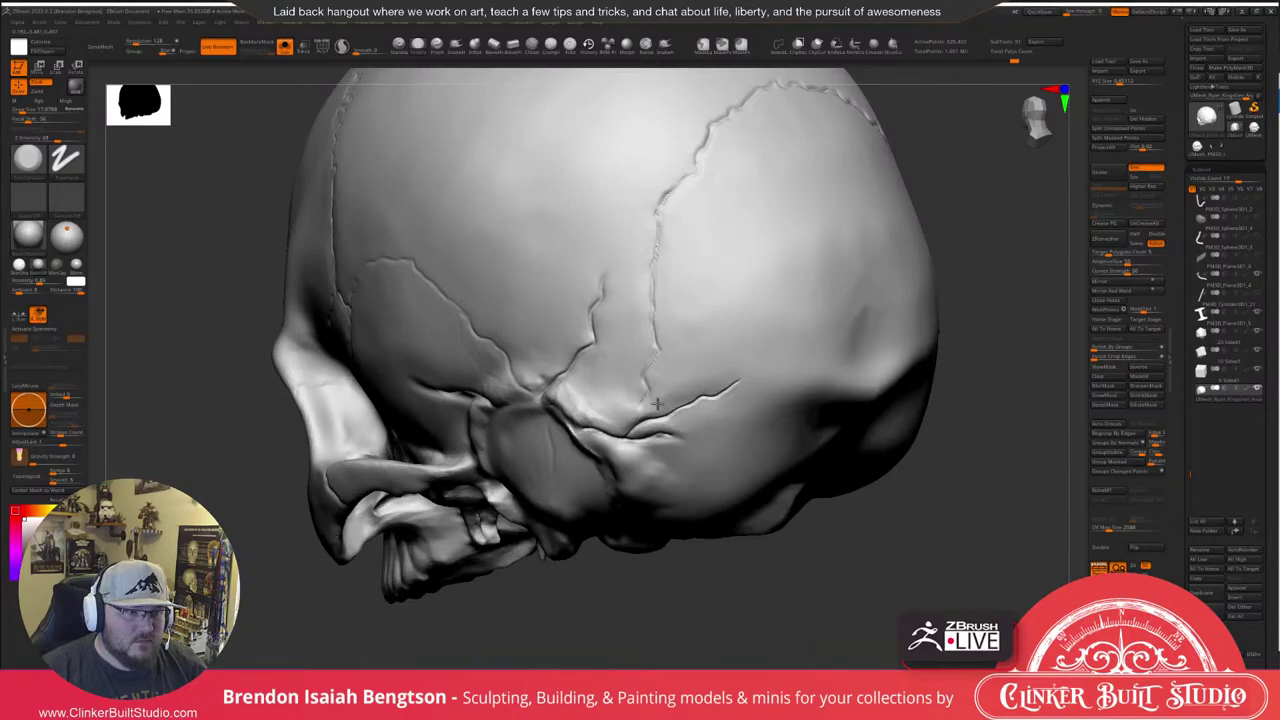
left_click_drag(657, 404, 632, 432)
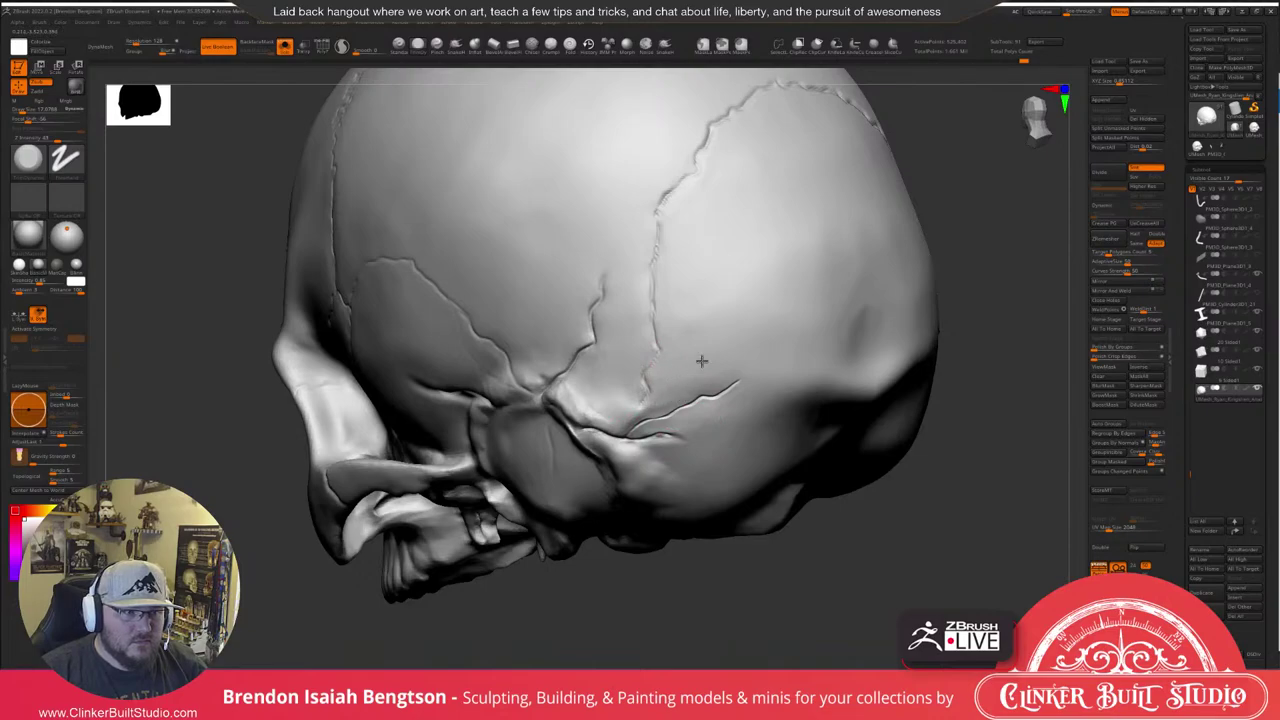
Flatten the edges of the suture crossing the left cheek arch.
left_click_drag(780, 572, 874, 463, "alt")
left_click_drag(824, 416, 797, 455, "alt")
mouse_move(408, 572)
left_mouse_down()
mouse_move(636, 442)
mouse_move(644, 505)
left_mouse_up()
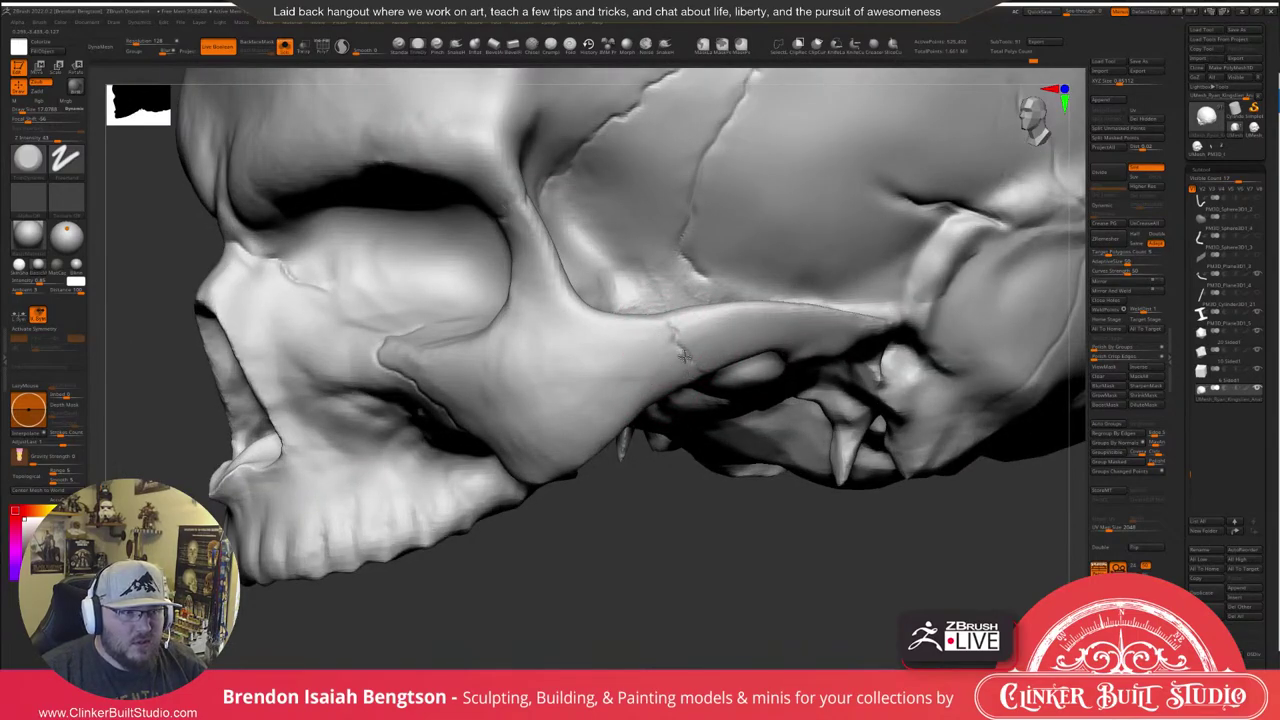
left_click_drag(685, 356, 694, 372)
mouse_move(708, 332)
right_mouse_down()
mouse_move(684, 373)
mouse_move(697, 364)
mouse_move(686, 354)
right_mouse_up()
Recarve the cheek arch suture down to the arch's lower edge with a very small DamStandard brush.
key("b")
key("d")
key("s")
key("space")
left_click(634, 342)
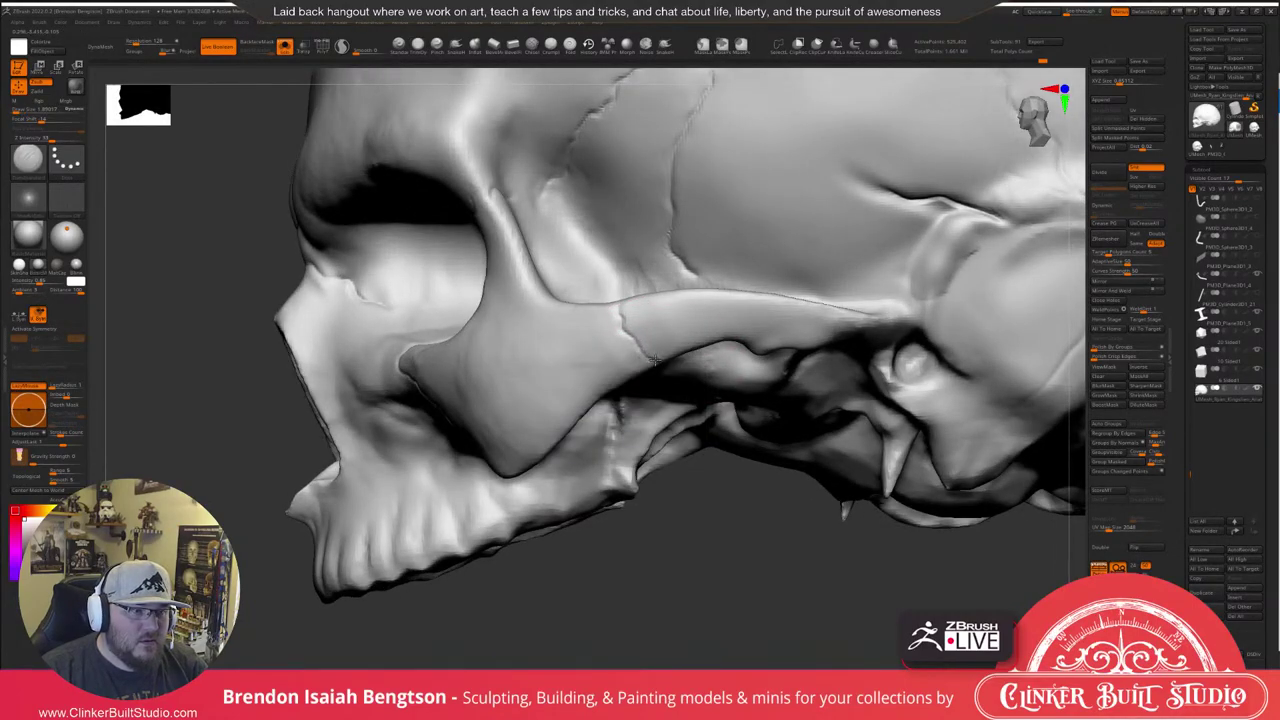
right_click_drag(657, 366, 643, 294)
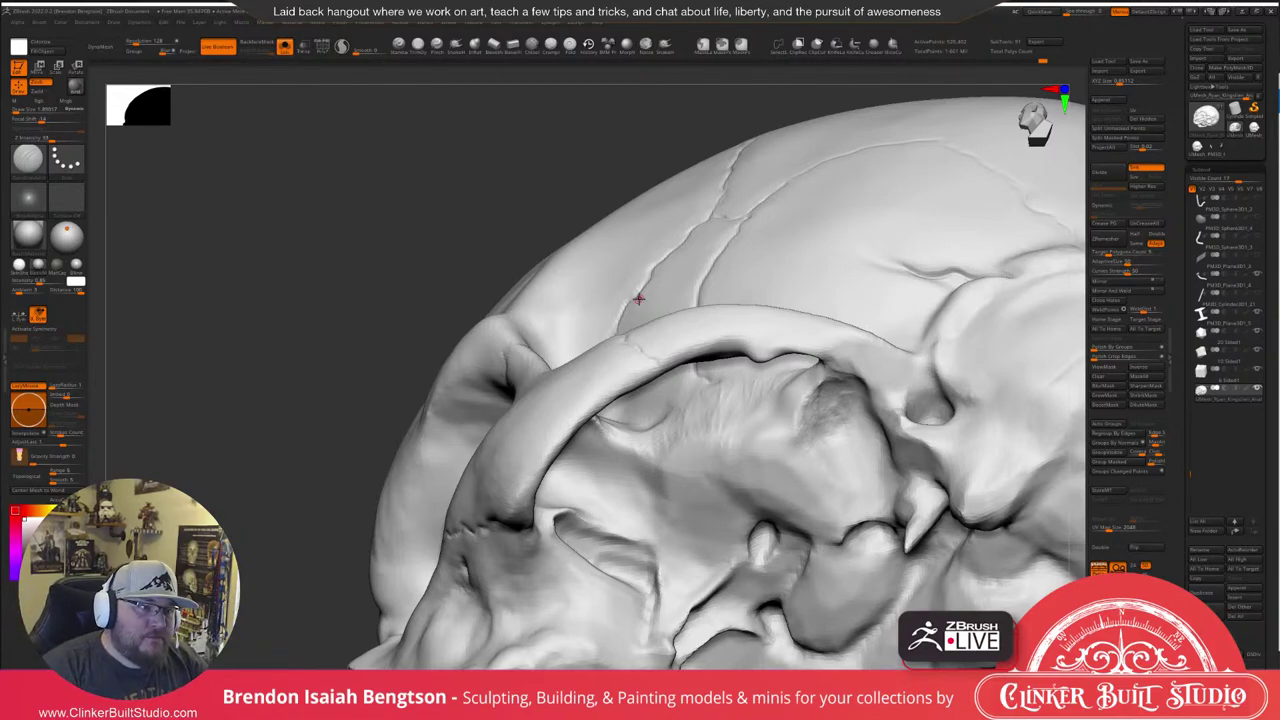
left_click_drag(557, 177, 517, 137)
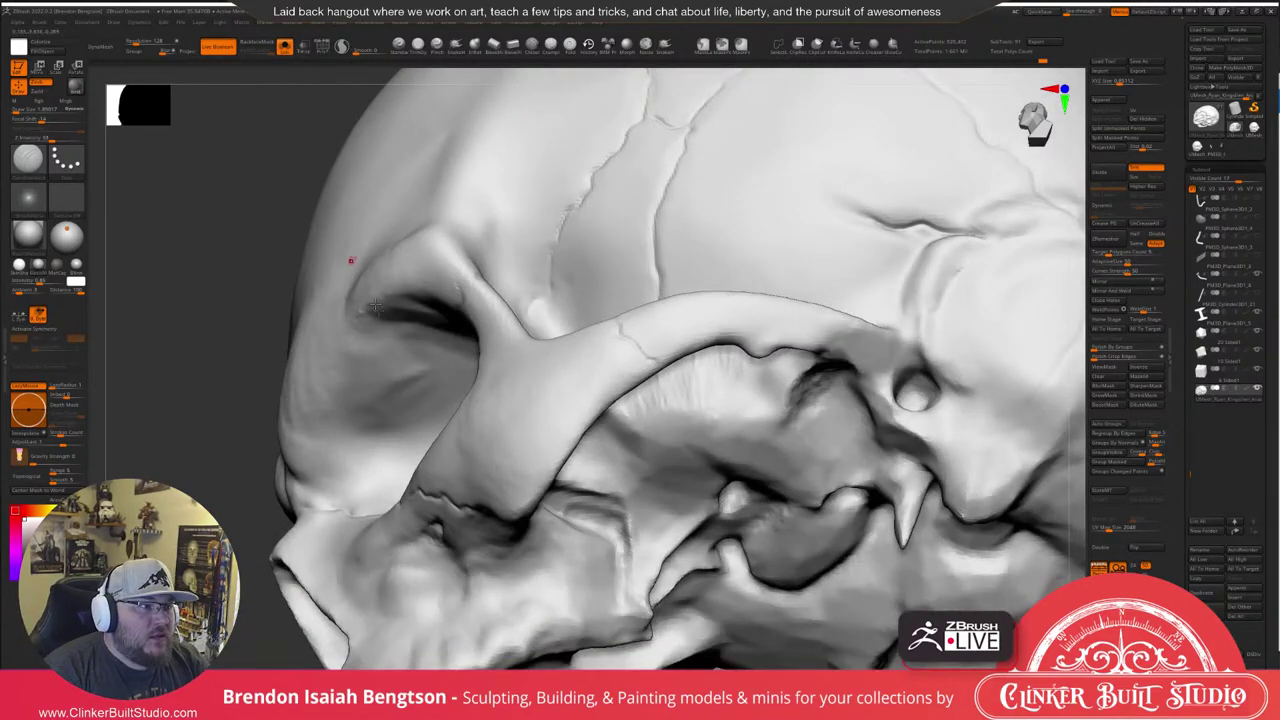
Enlarge the DamStandard brush and deepen the lambdoid suture across the back of the skull.
key("f")
right_click_drag(517, 303, 690, 345)
right_click_drag(408, 342, 562, 400, "alt")
right_click_drag(562, 400, 591, 311, "ctrl")
key("space")
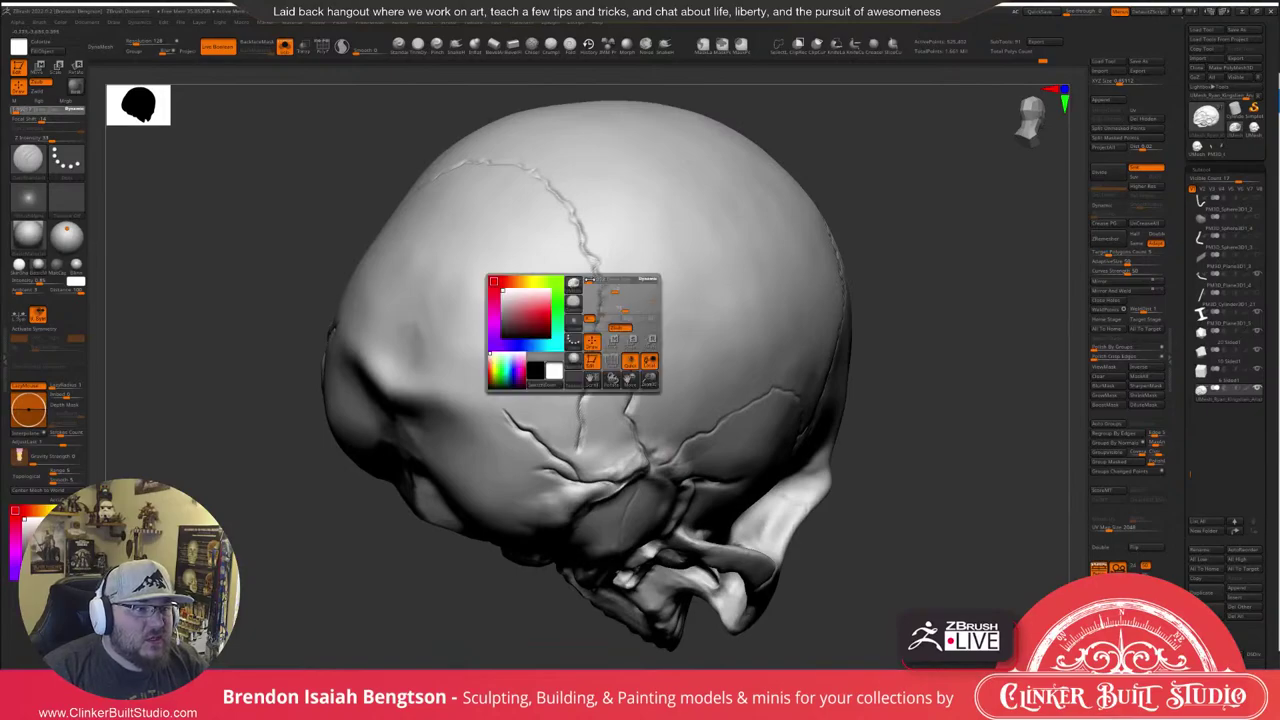
left_click_drag(590, 281, 597, 282)
right_click_drag(583, 231, 589, 239, "alt")
right_click_drag(589, 239, 577, 285, "ctrl")
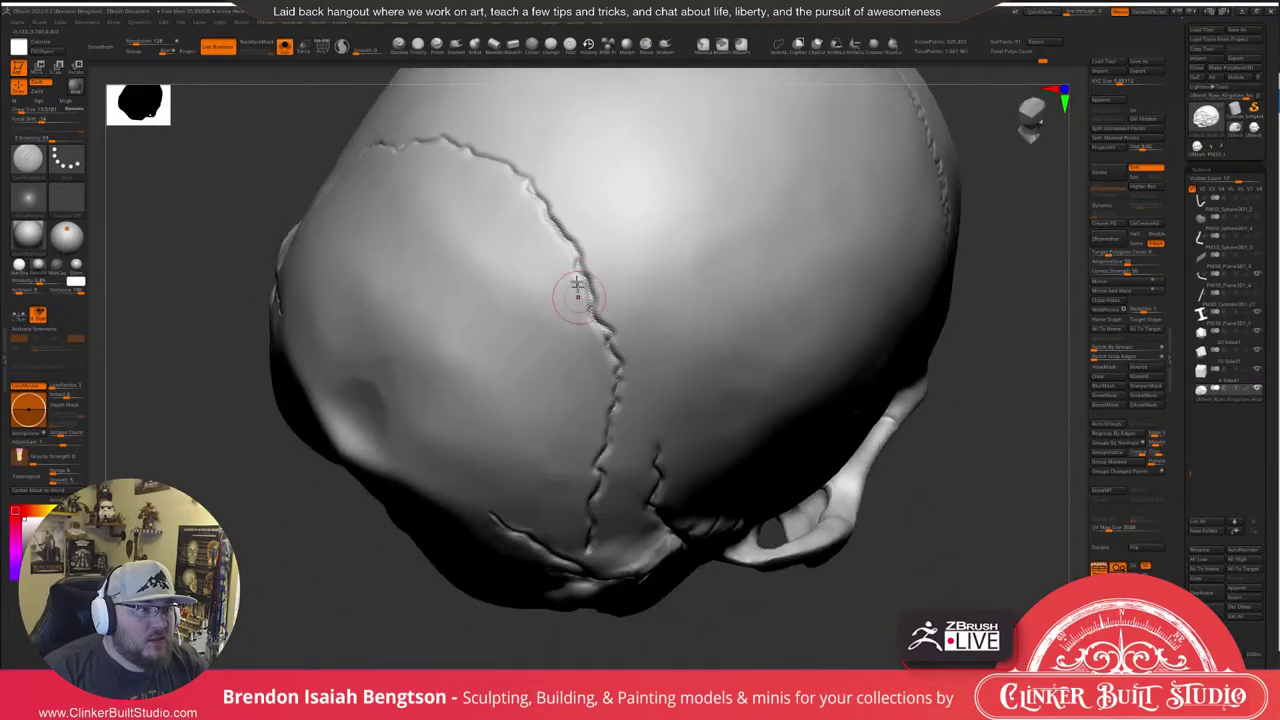
left_click_drag(554, 198, 567, 232)
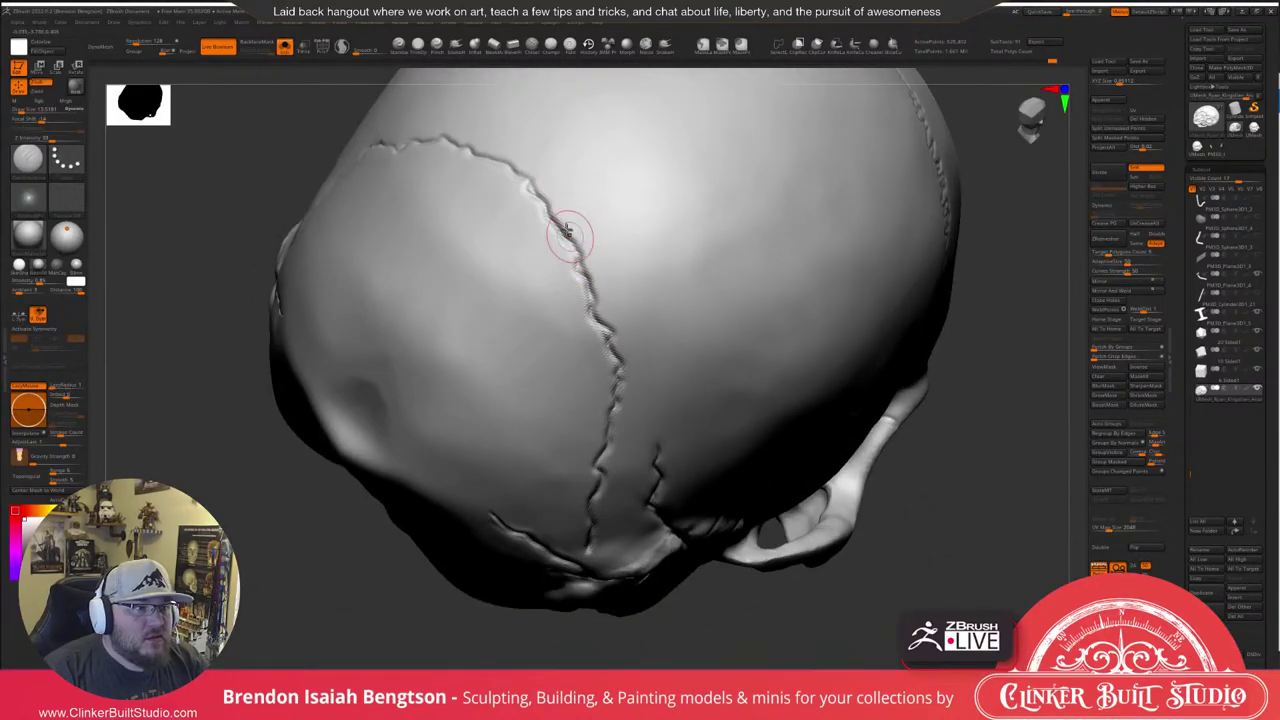
Flatten the edges of the deepened lambdoid suture and the arched suture above the ear with the TrimDynamic brush.
left_click(418, 44)
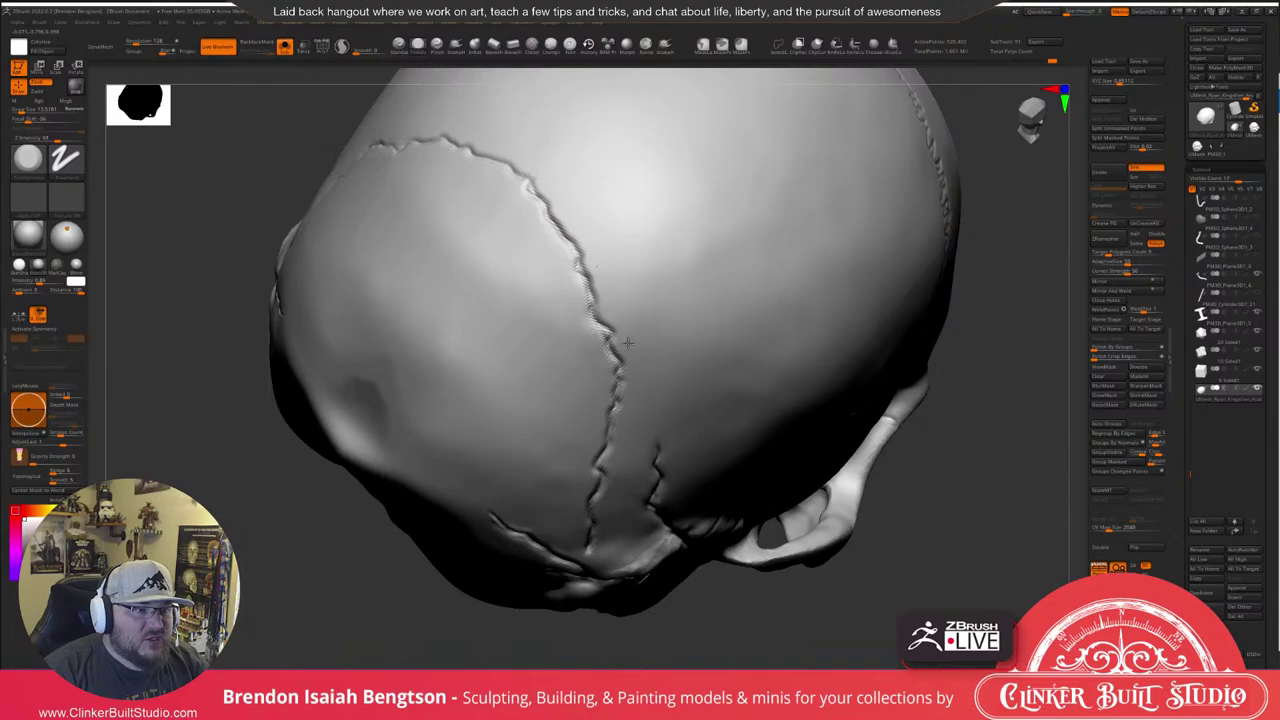
right_click_drag(649, 383, 657, 271)
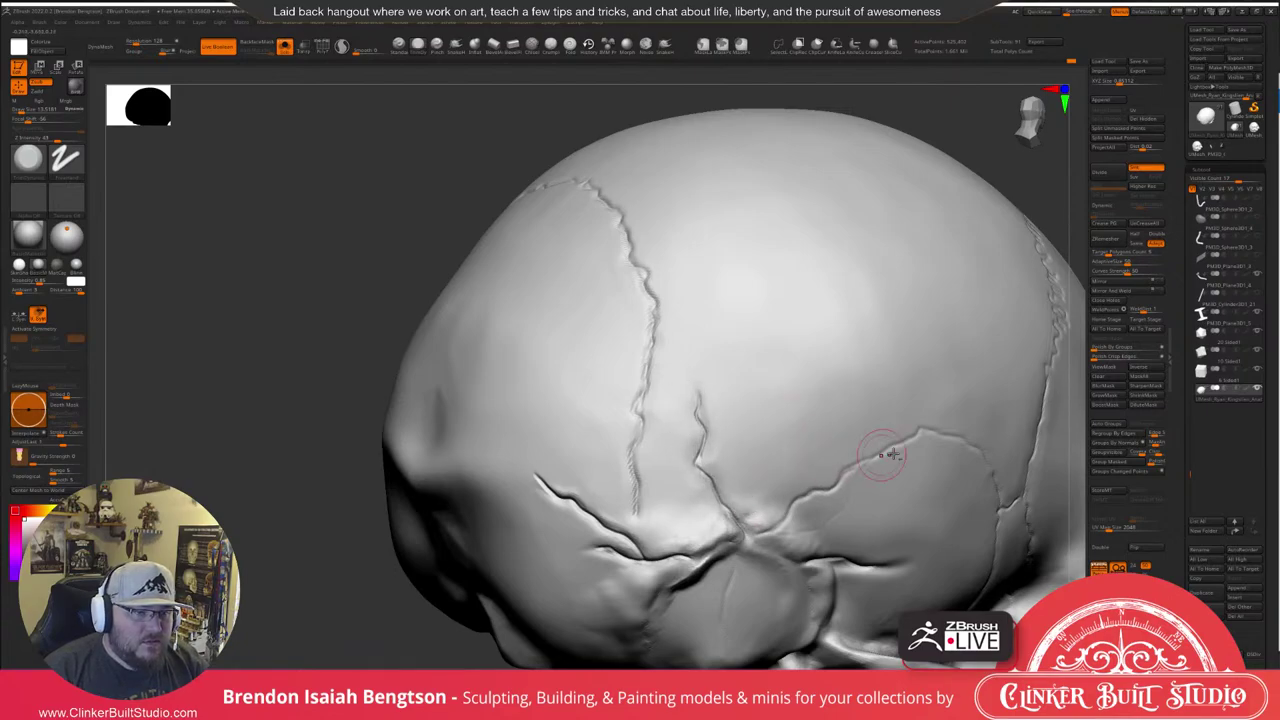
right_click_drag(889, 455, 534, 309)
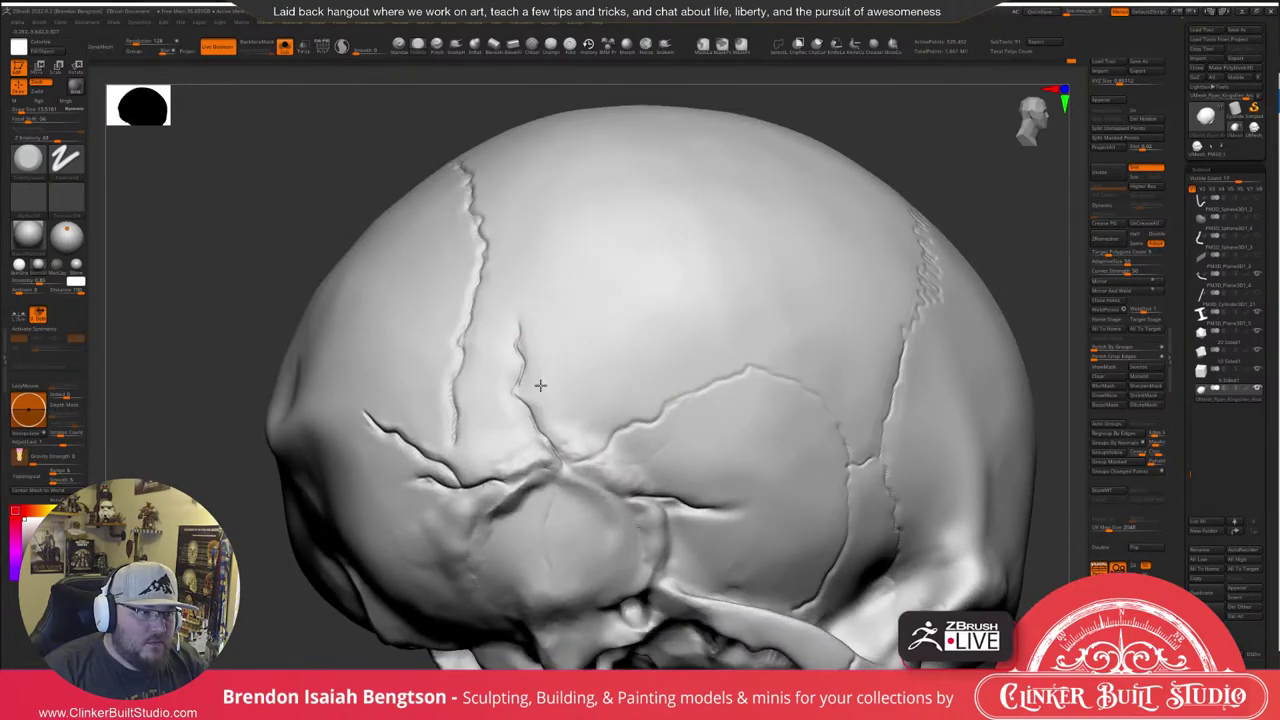
left_click_drag(566, 437, 603, 408)
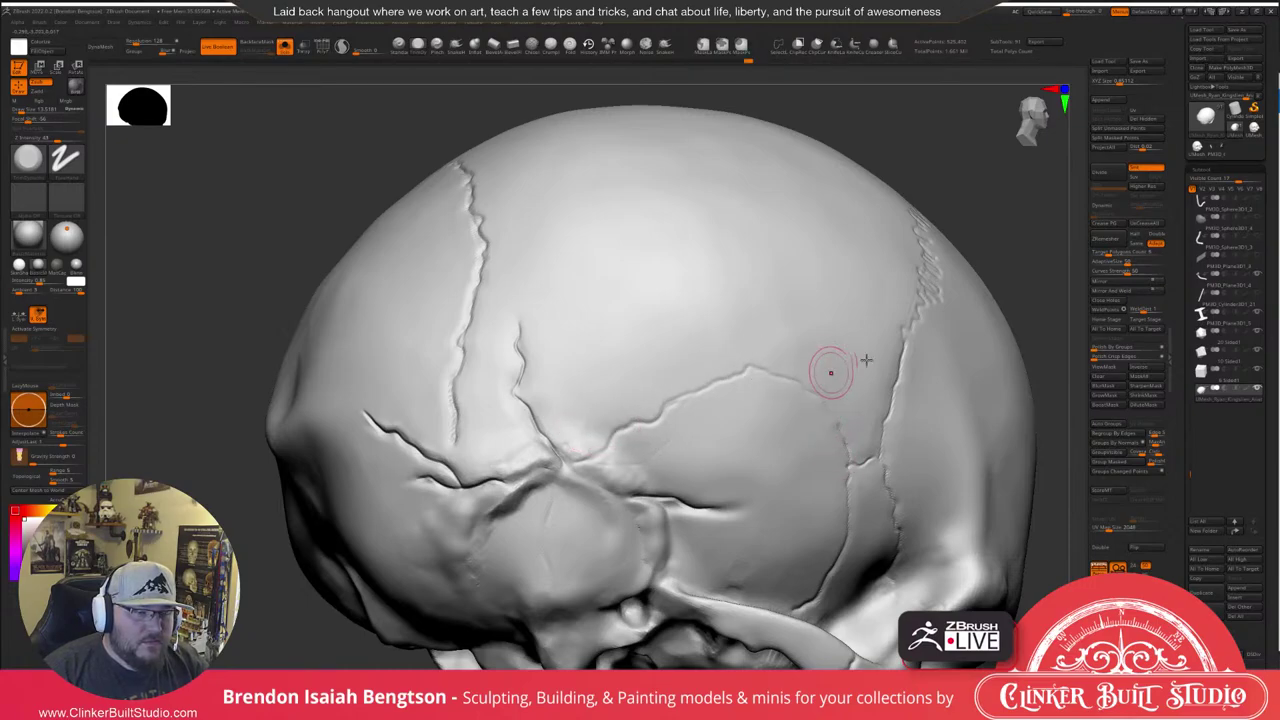
Flatten the edges of the short sutures meeting at the temple, just in front of the arched suture, with the TrimDynamic brush.
mouse_move(829, 371)
right_mouse_down()
mouse_move(686, 351)
mouse_move(686, 366)
right_mouse_up()
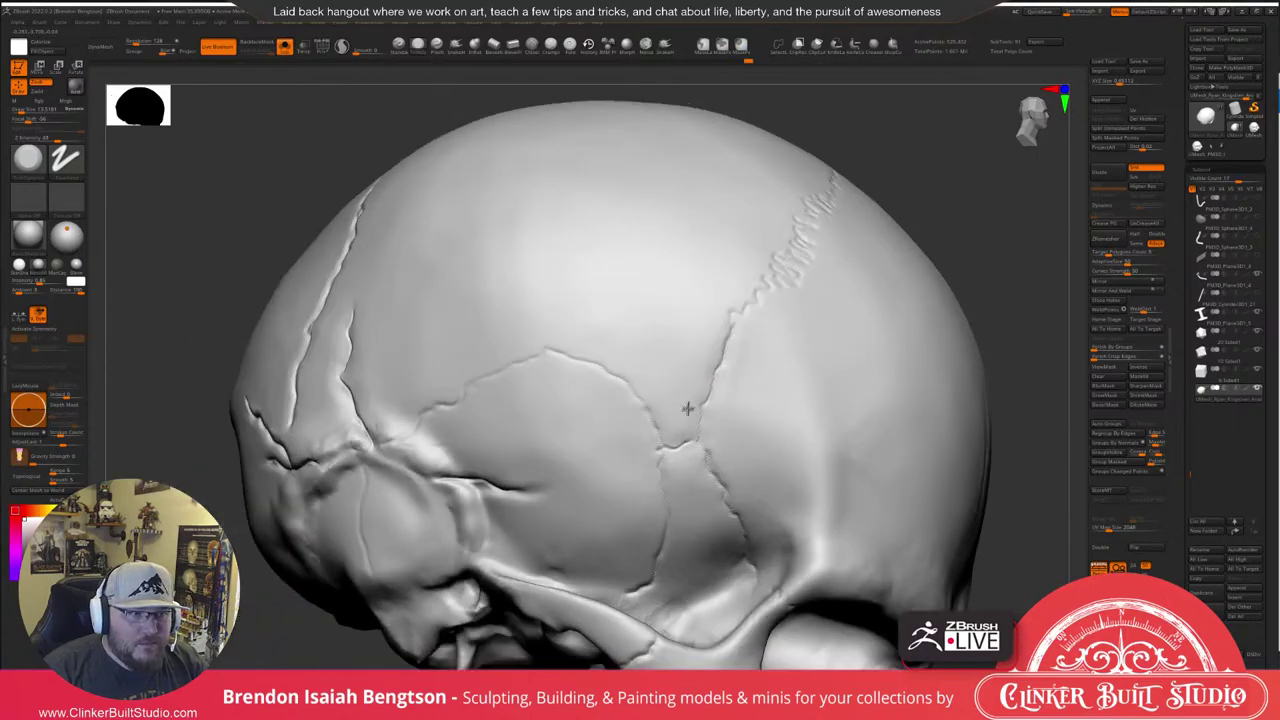
left_click_drag(684, 414, 674, 409)
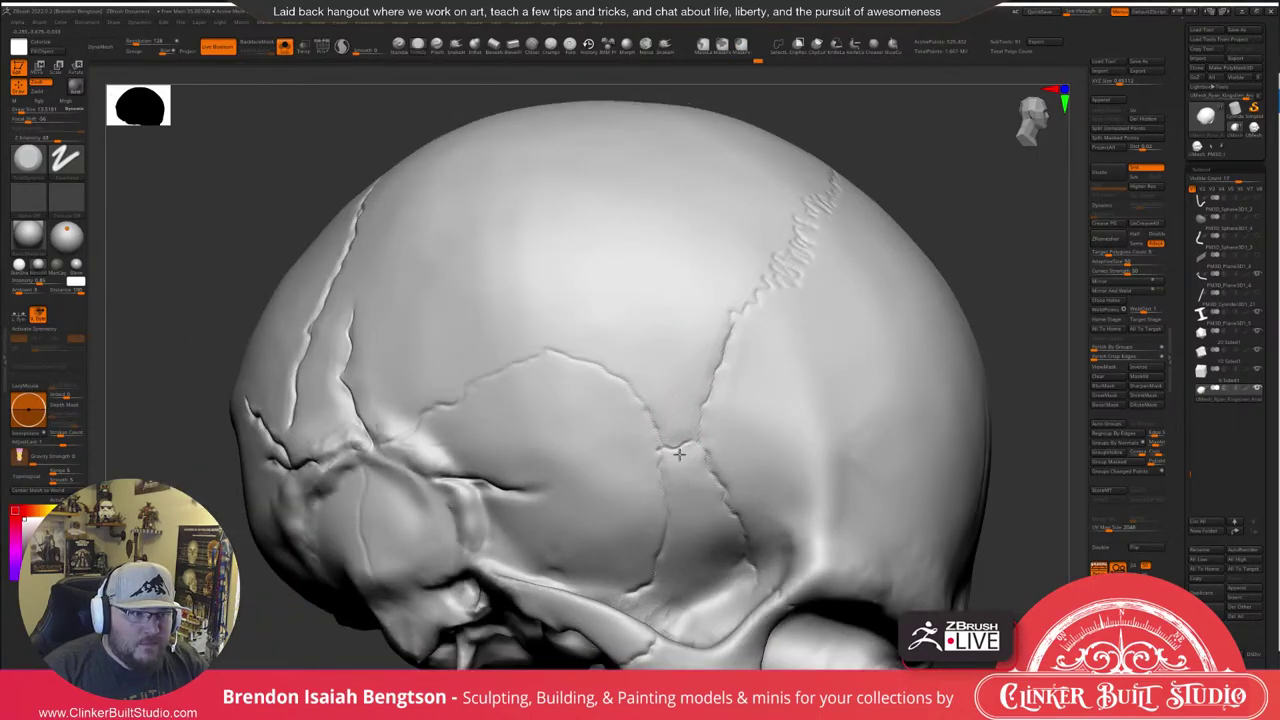
mouse_move(679, 454)
left_mouse_down()
mouse_move(718, 463)
mouse_move(706, 487)
left_mouse_up()
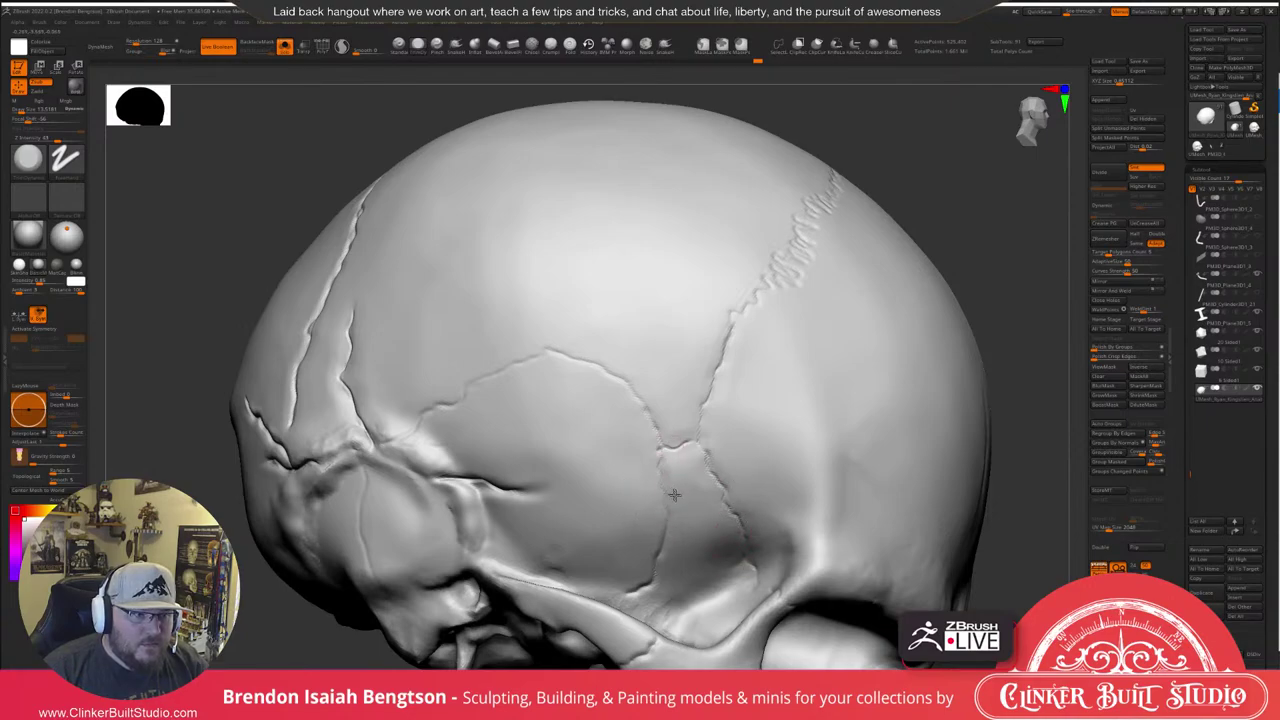
left_click_drag(680, 478, 684, 474)
Flatten the raised edges along the lambdoid suture across the back of the skull.
right_click_drag(638, 432, 850, 430)
left_click_drag(440, 369, 449, 373)
right_click_drag(450, 372, 560, 315)
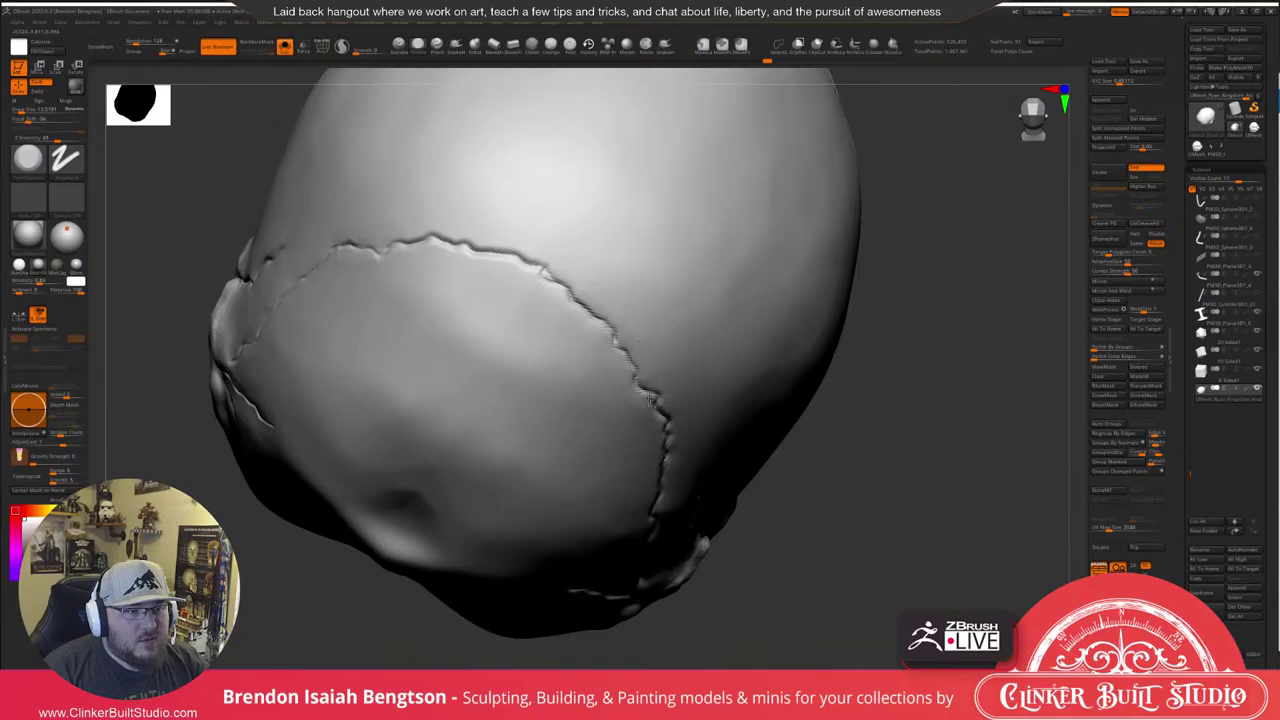
right_click_drag(522, 298, 634, 399)
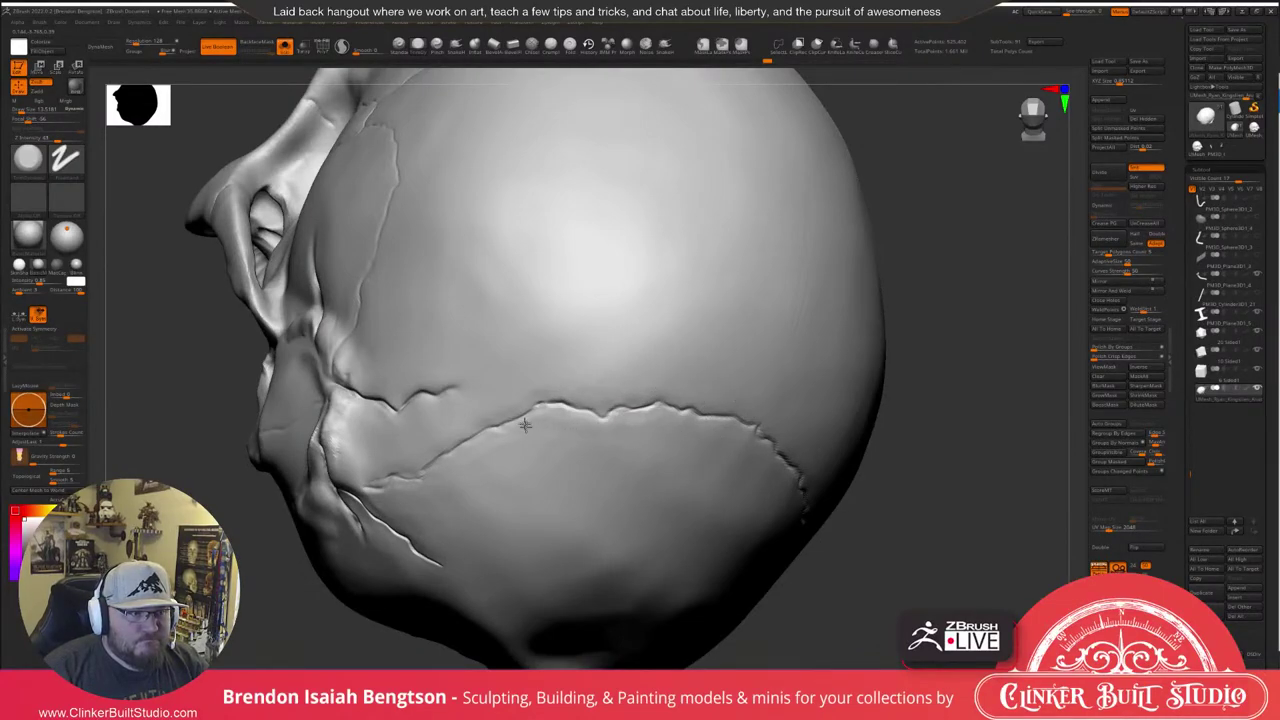
Set the brush size to 12 and refine the lambdoid suture's edges down toward the area behind the ear.
key("space")
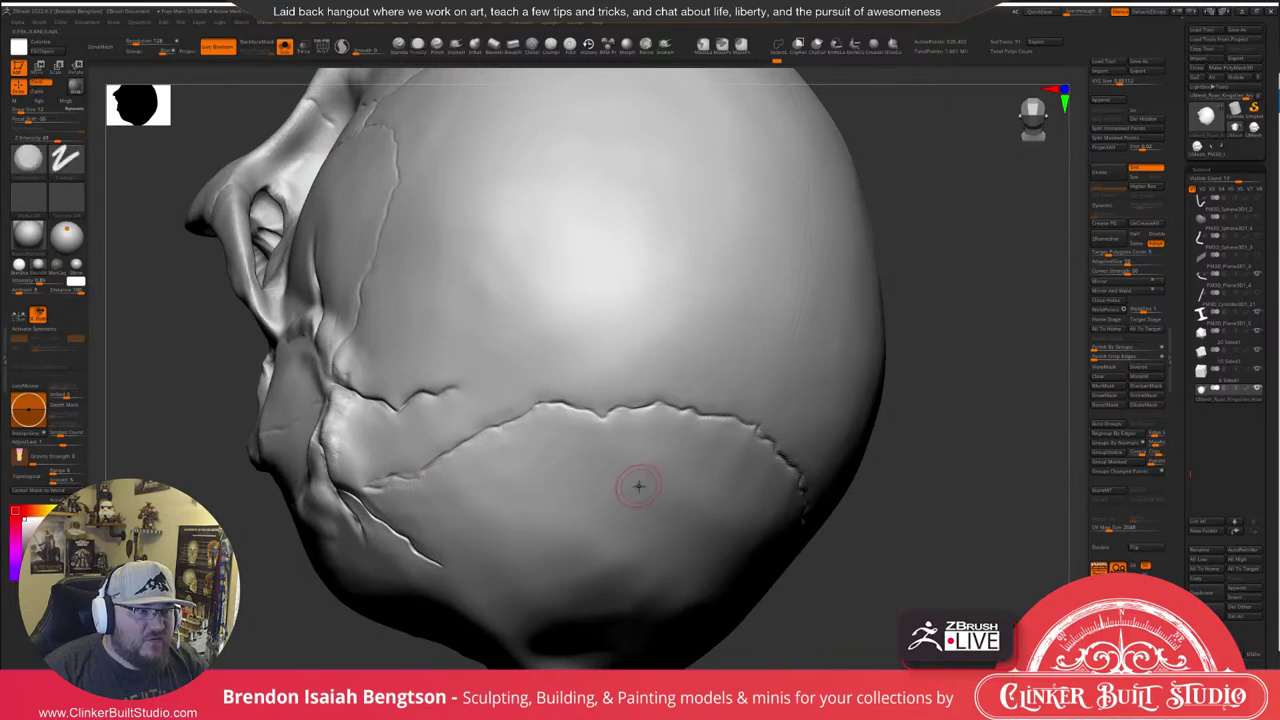
right_click_drag(637, 486, 622, 412)
mouse_move(722, 450)
right_mouse_down("alt")
mouse_move(531, 271)
mouse_move(622, 347)
mouse_move(628, 394)
right_mouse_up("alt")
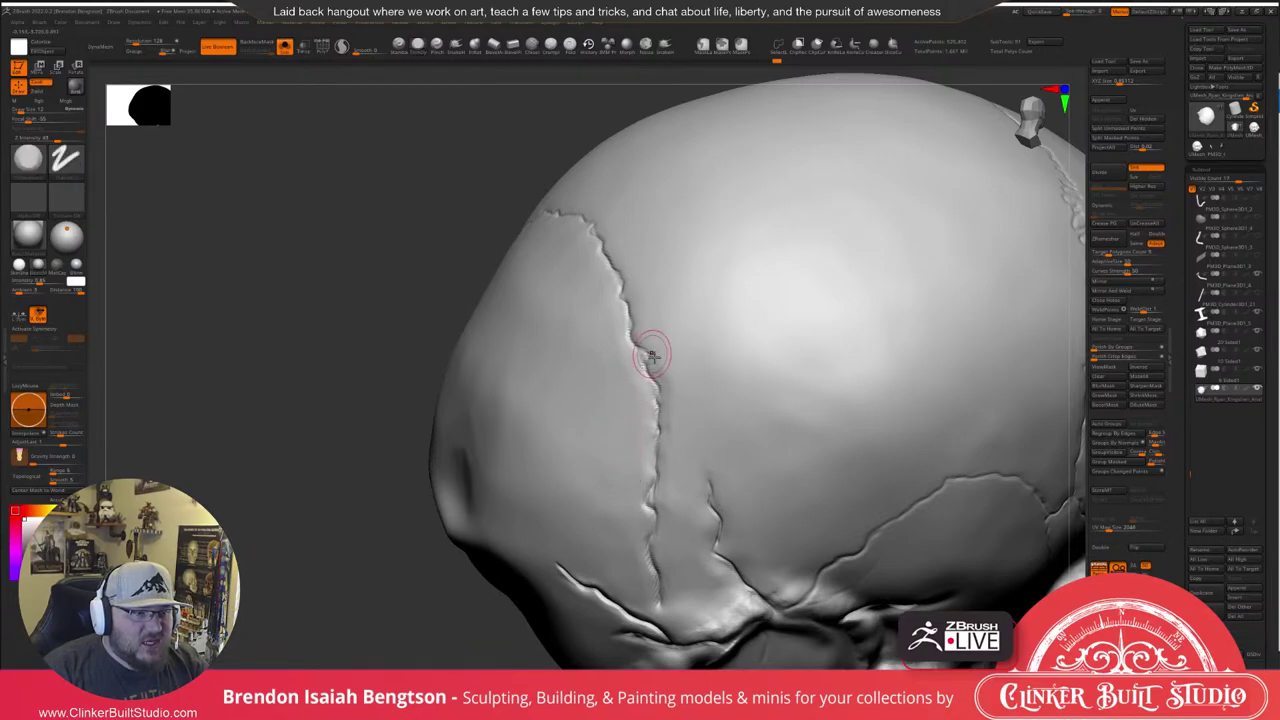
right_click_drag(660, 413, 686, 406)
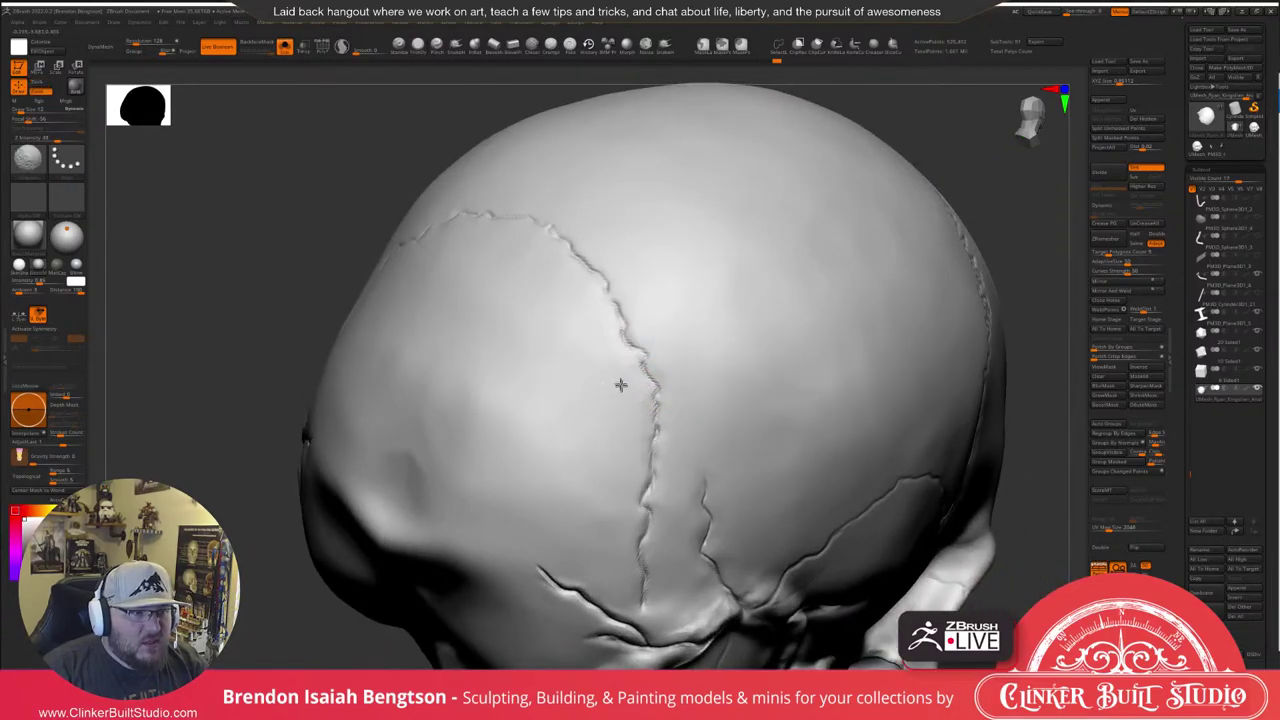
mouse_move(623, 366)
right_mouse_down()
mouse_move(690, 485)
mouse_move(663, 329)
mouse_move(677, 386)
mouse_move(586, 366)
mouse_move(667, 376)
mouse_move(665, 355)
right_mouse_up()
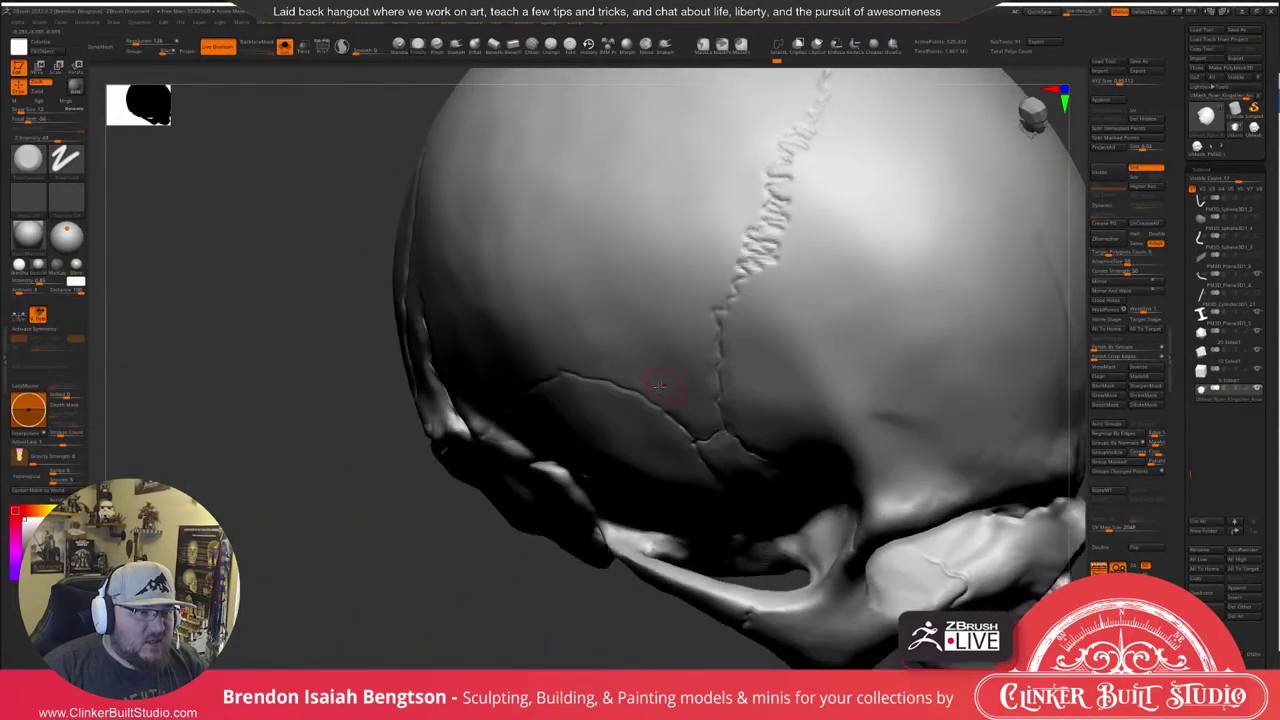
Isolate the patch of skull around the arched and temple sutures and turn on double-sided display.
mouse_move(660, 346)
left_mouse_down("ctrl+shift")
mouse_move(522, 328)
mouse_move(484, 410)
mouse_move(758, 470)
mouse_move(738, 402)
left_mouse_up("ctrl+shift")
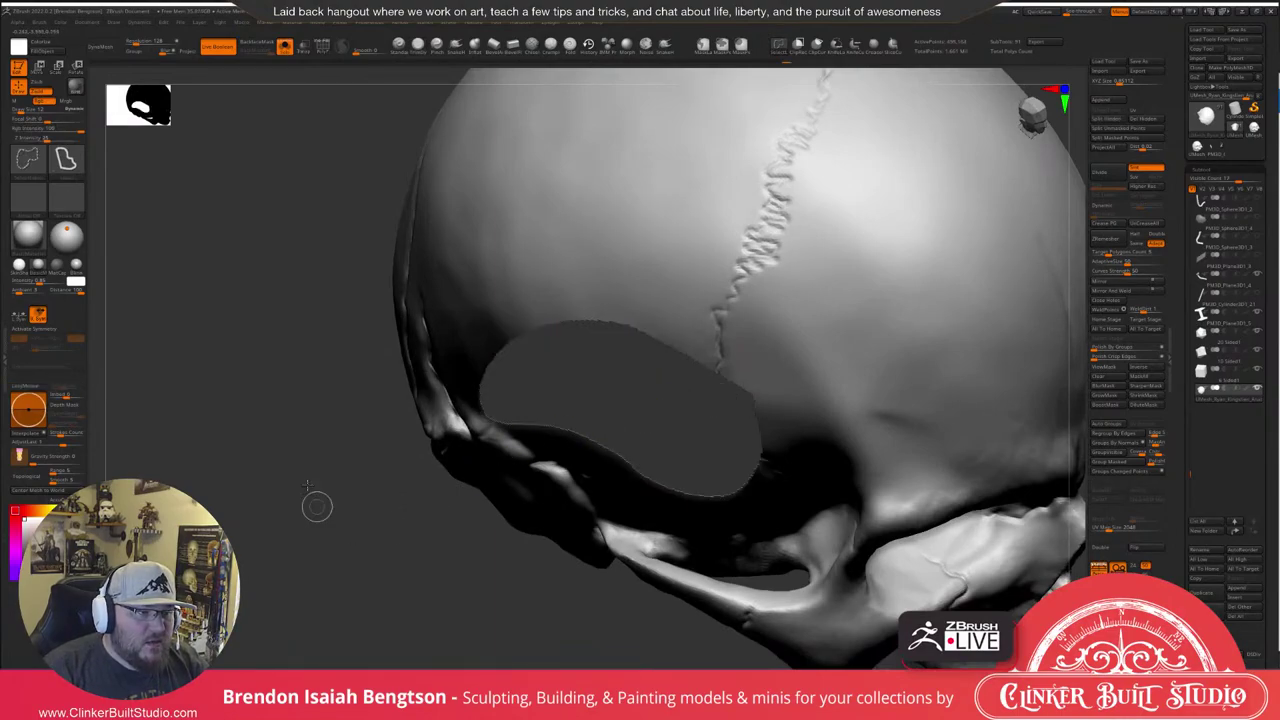
left_click_drag(316, 502, 320, 504, "ctrl+shift")
mouse_move(322, 505)
right_mouse_down()
mouse_move(354, 520)
mouse_move(434, 501)
right_mouse_up()
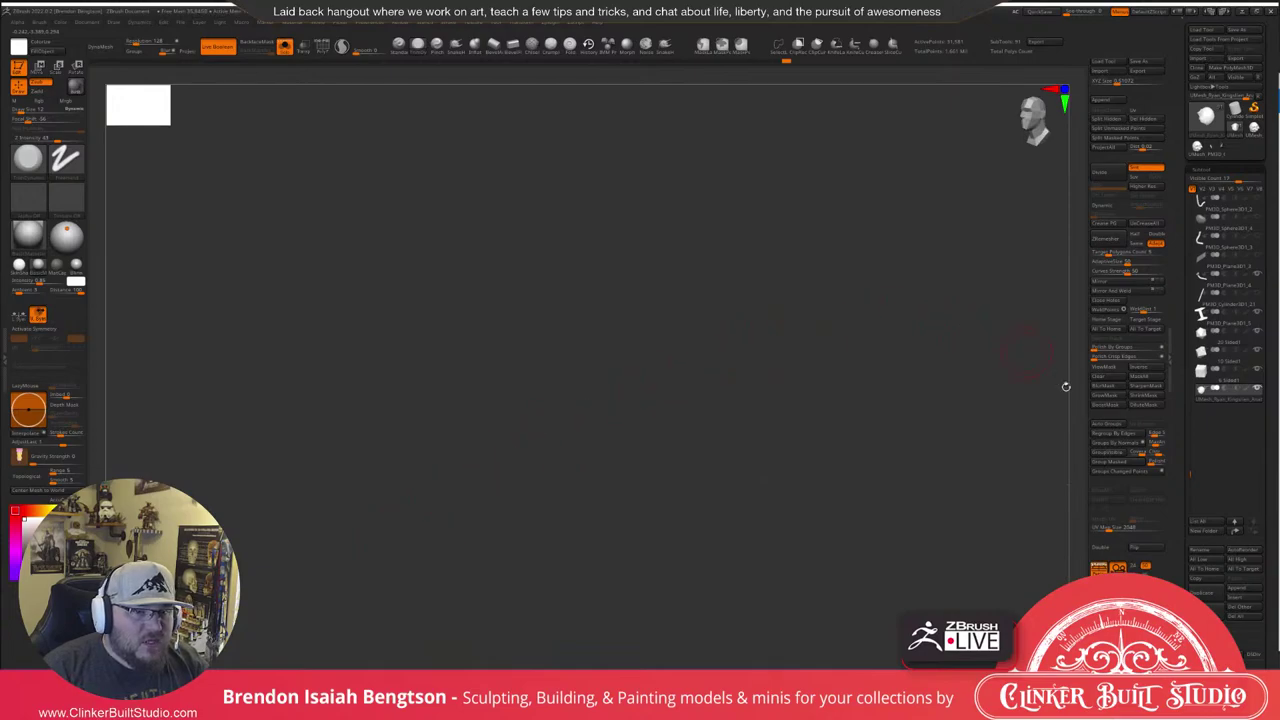
left_click(1101, 547)
right_click_drag(900, 440, 950, 436, "ctrl")
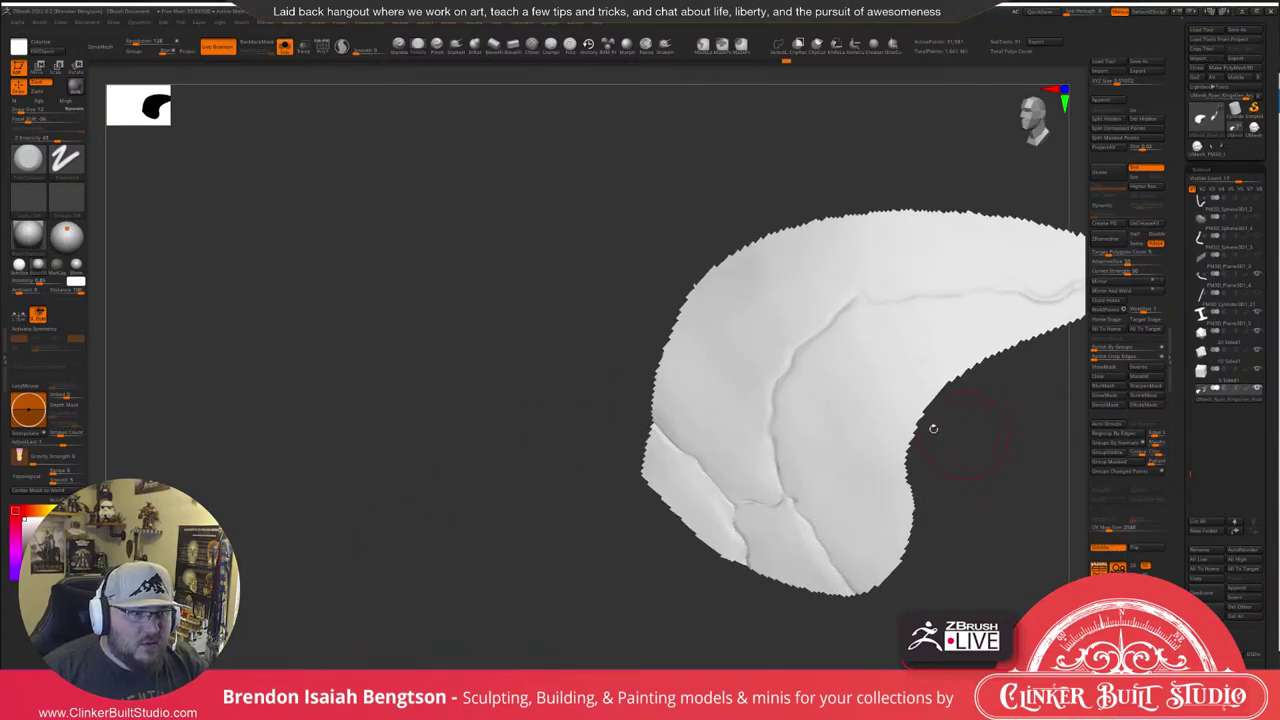
Reduce the DamStandard brush to about size 3.7 and carve a fine line along the arched suture on the isolated patch.
mouse_move(811, 346)
right_mouse_down()
mouse_move(735, 400)
mouse_move(776, 430)
mouse_move(797, 373)
mouse_move(603, 329)
mouse_move(640, 400)
mouse_move(630, 368)
mouse_move(674, 323)
mouse_move(703, 197)
right_mouse_up()
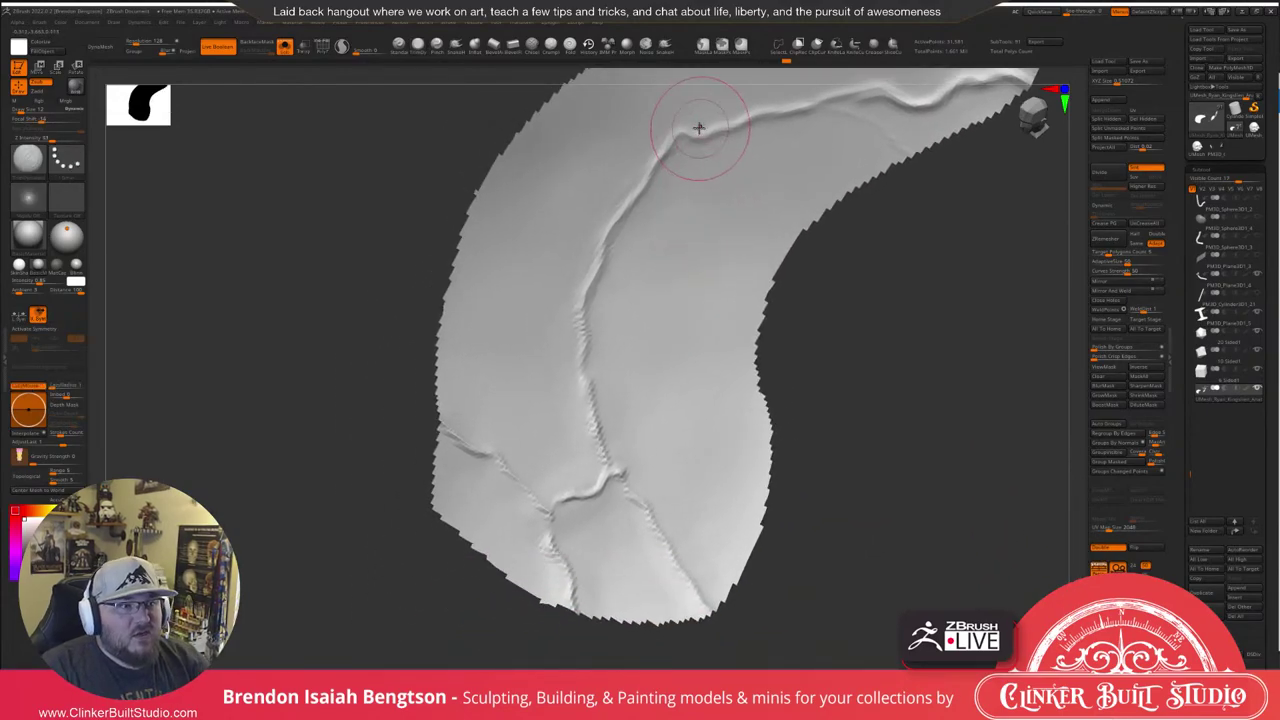
key("space")
right_click_drag(757, 122, 800, 232)
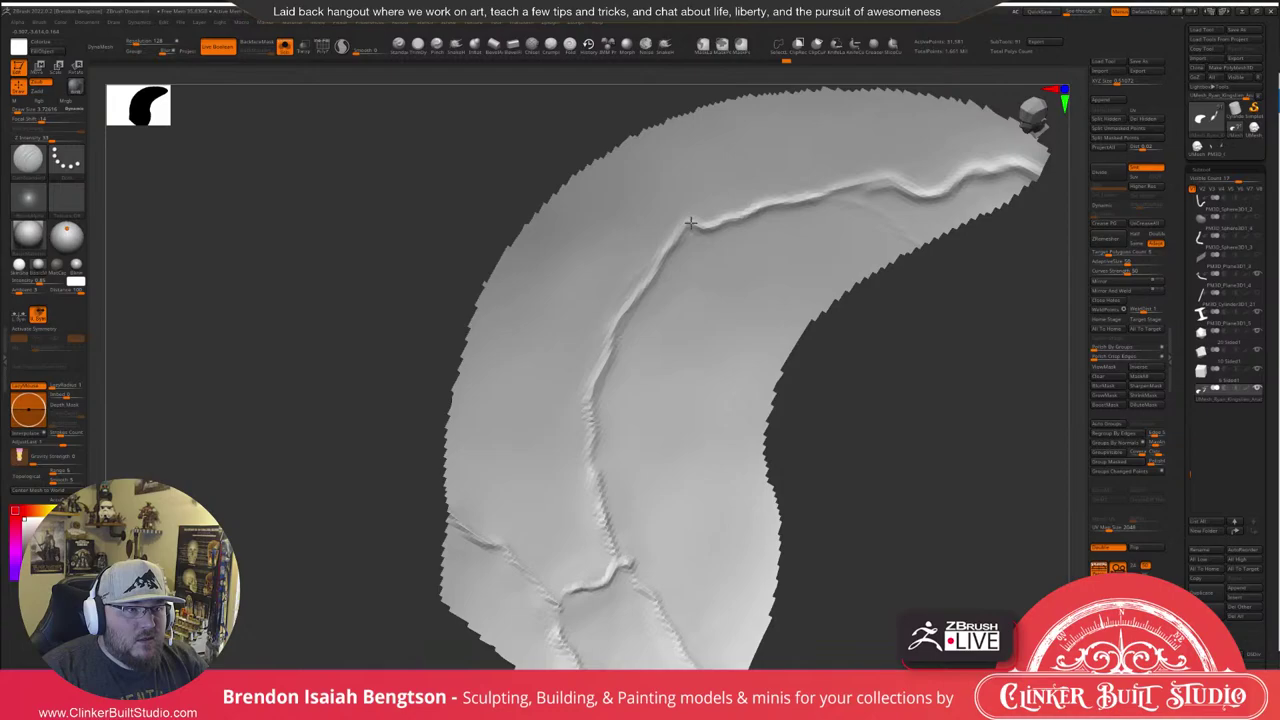
mouse_move(691, 223)
right_mouse_down()
mouse_move(794, 254)
mouse_move(718, 289)
right_mouse_up()
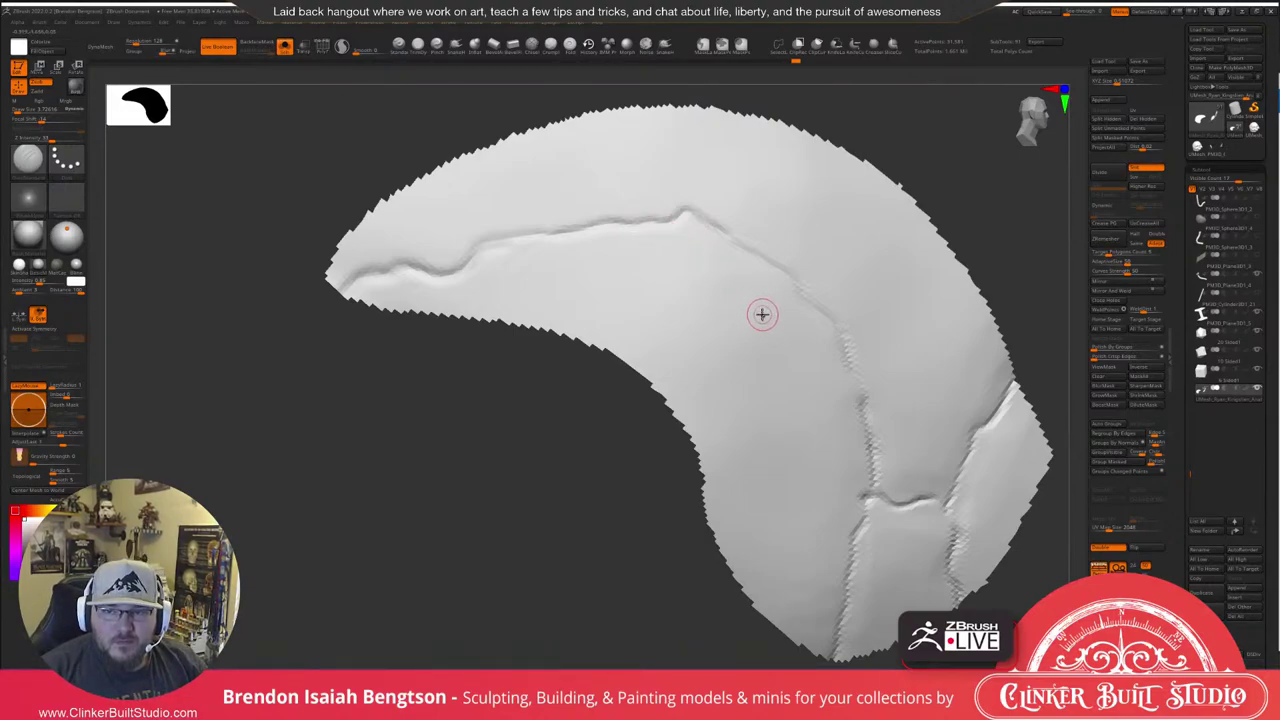
mouse_move(791, 366)
right_mouse_down("ctrl")
mouse_move(783, 343)
mouse_move(775, 364)
mouse_move(766, 343)
mouse_move(797, 363)
mouse_move(791, 354)
right_mouse_up("ctrl")
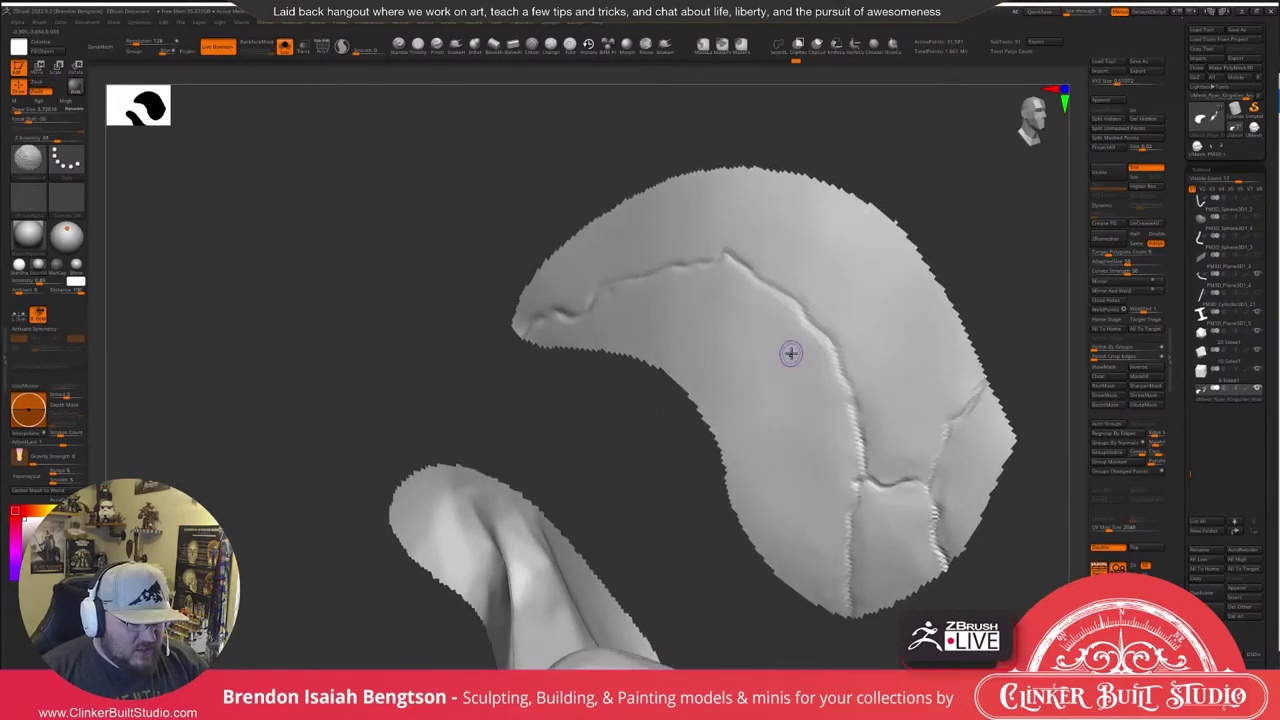
Check the isolated patch's wireframe, unhide the rest of the skull and bring back all other parts of the model.
key("shift+f")
key("l")
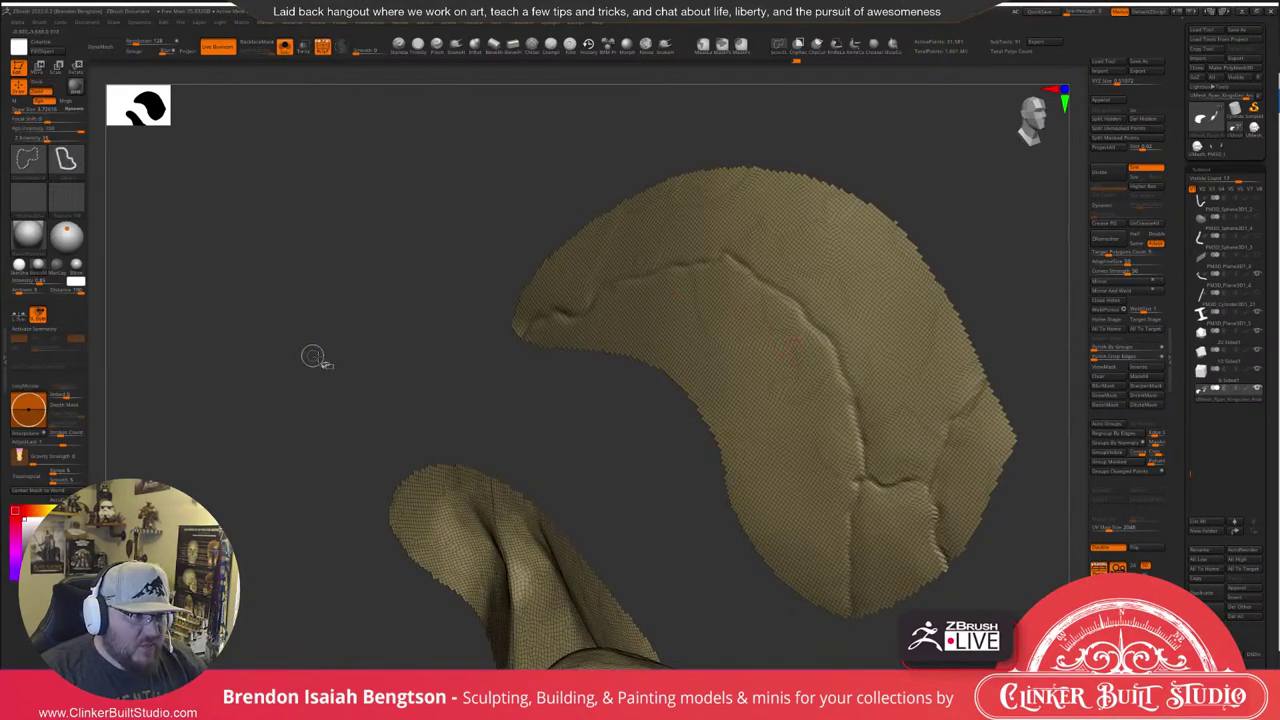
right_click_drag(314, 357, 365, 350, "ctrl")
right_click_drag(282, 576, 314, 266, "ctrl")
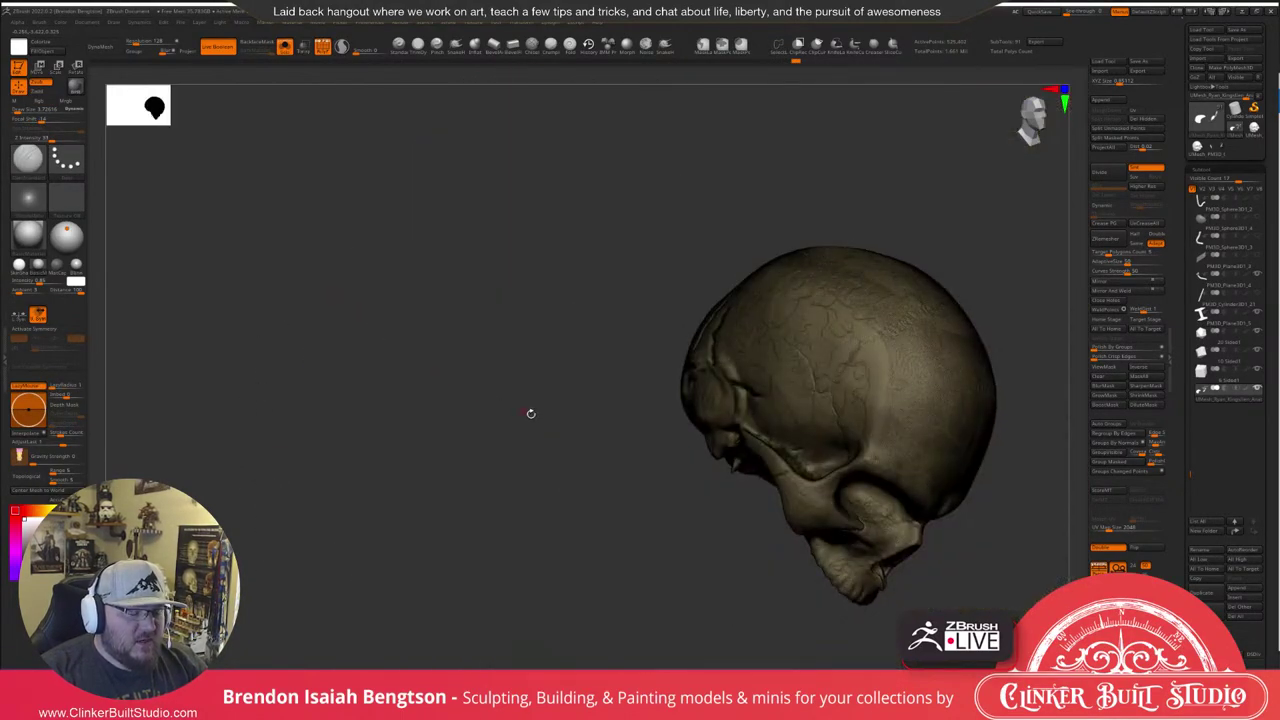
key("alt+s")
key("shift+f")
Examine the whole tentacled skull figure with its rock, beam and base from several sides and the sutures up close.
right_click_drag(803, 183, 737, 229, "shift")
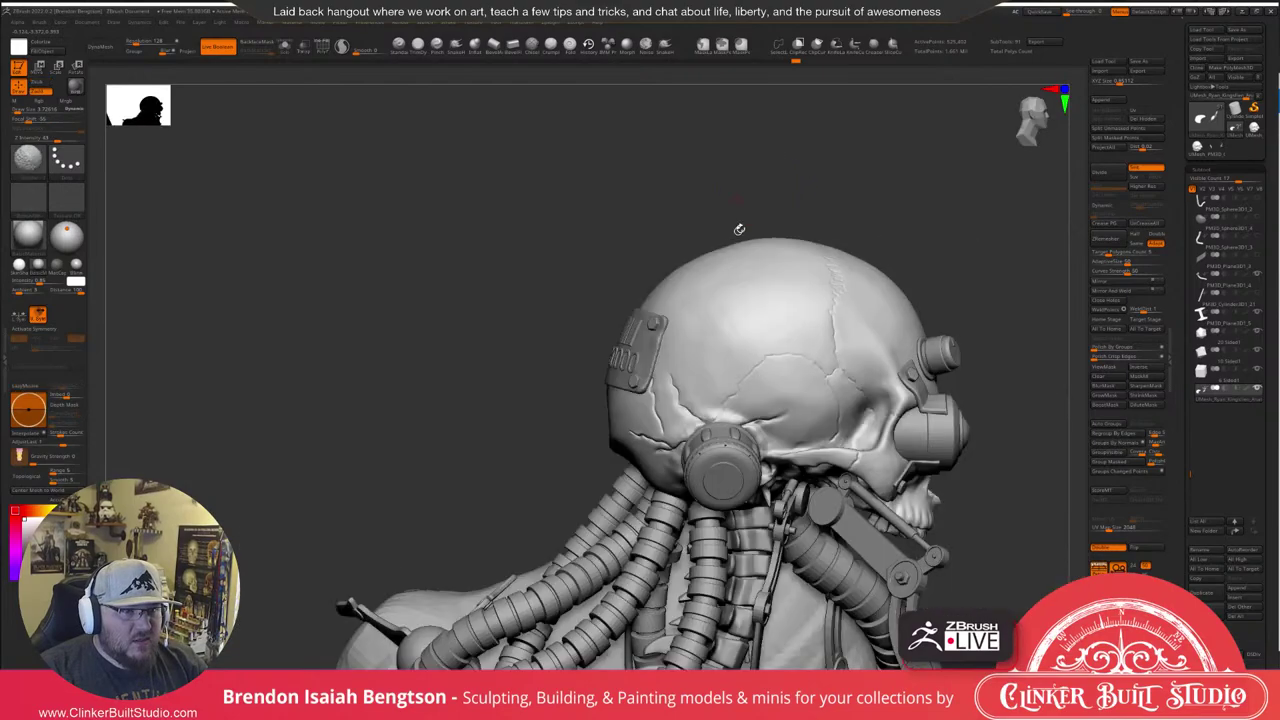
right_click_drag(959, 204, 965, 300, "ctrl")
mouse_move(965, 300)
right_mouse_down("alt")
mouse_move(900, 143)
mouse_move(960, 342)
right_mouse_up("alt")
left_click_drag(972, 375, 776, 412)
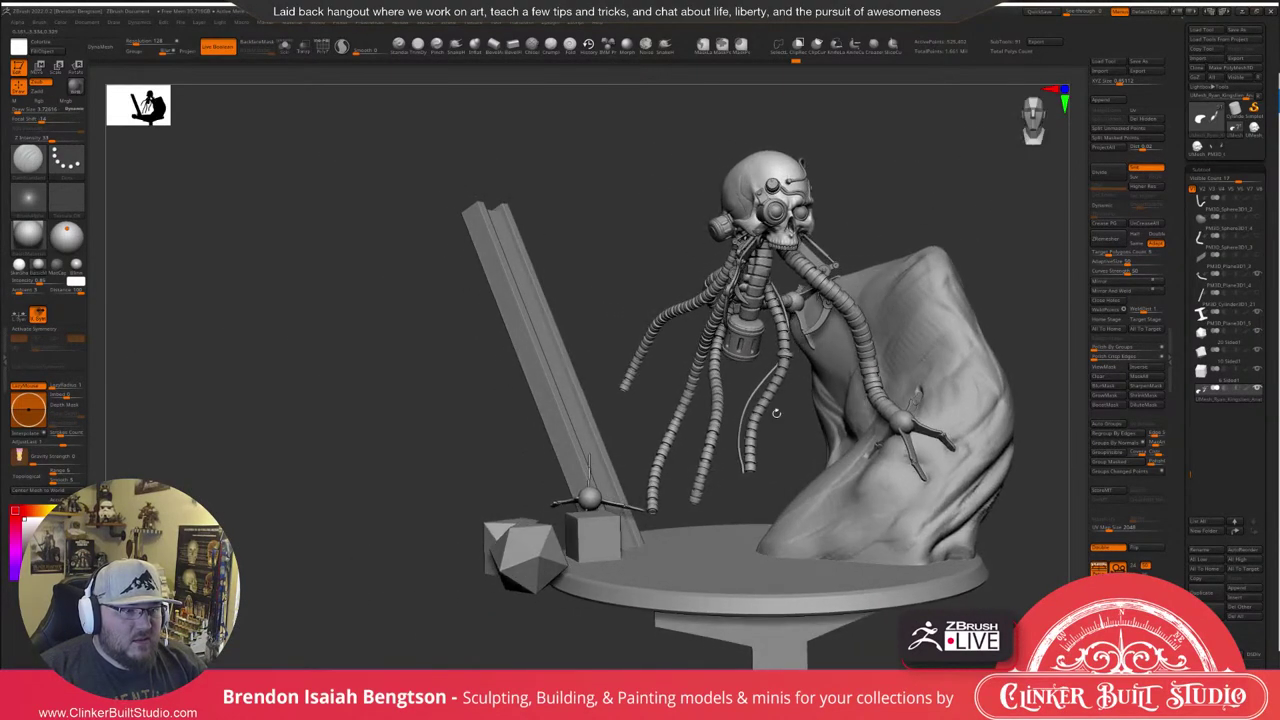
left_click_drag(485, 469, 681, 261)
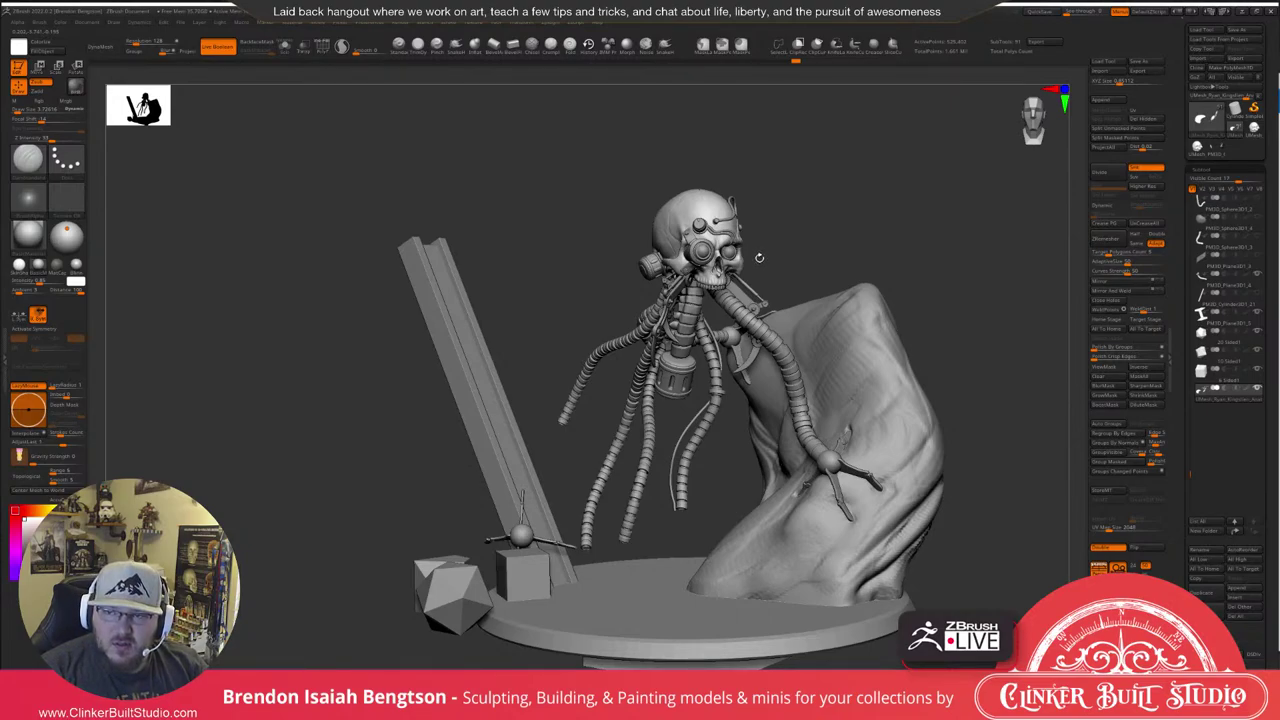
right_click_drag(925, 195, 1015, 206)
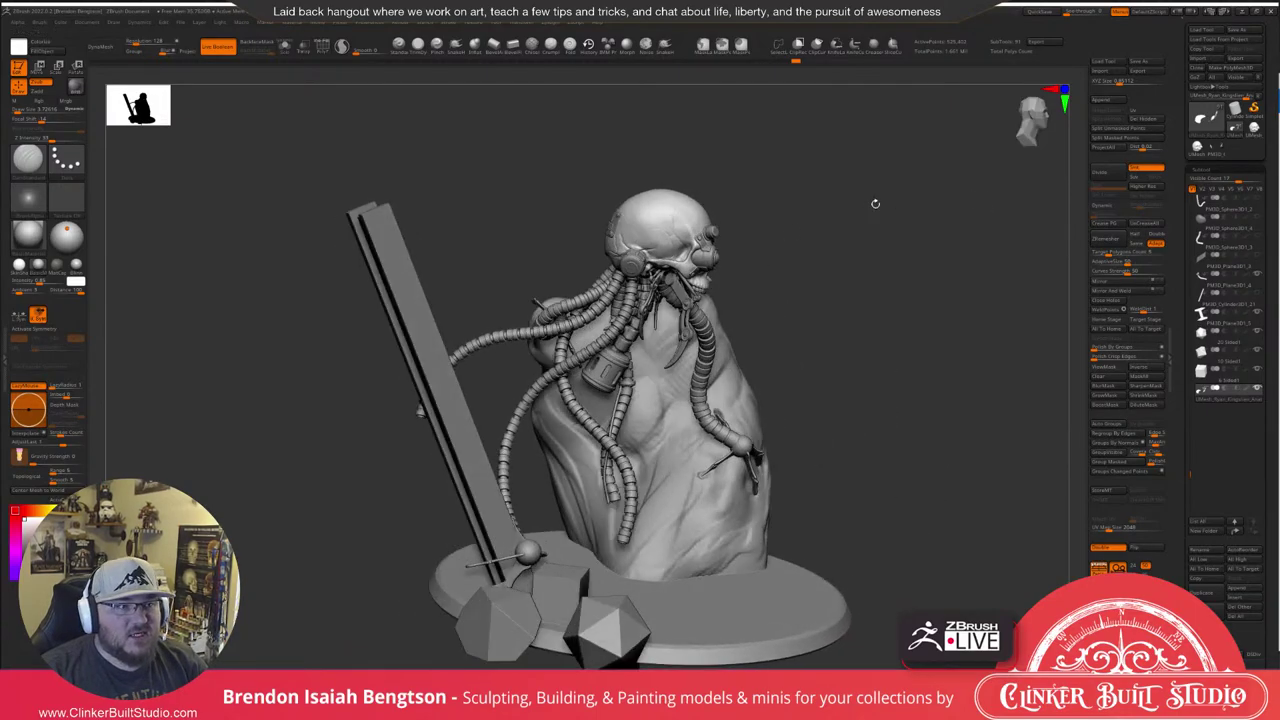
right_click_drag(627, 245, 724, 472, "ctrl")
mouse_move(775, 305)
right_mouse_down()
mouse_move(700, 302)
mouse_move(783, 289)
right_mouse_up()
right_click_drag(779, 343, 783, 283, "ctrl")
right_click_drag(850, 590, 772, 367, "alt")
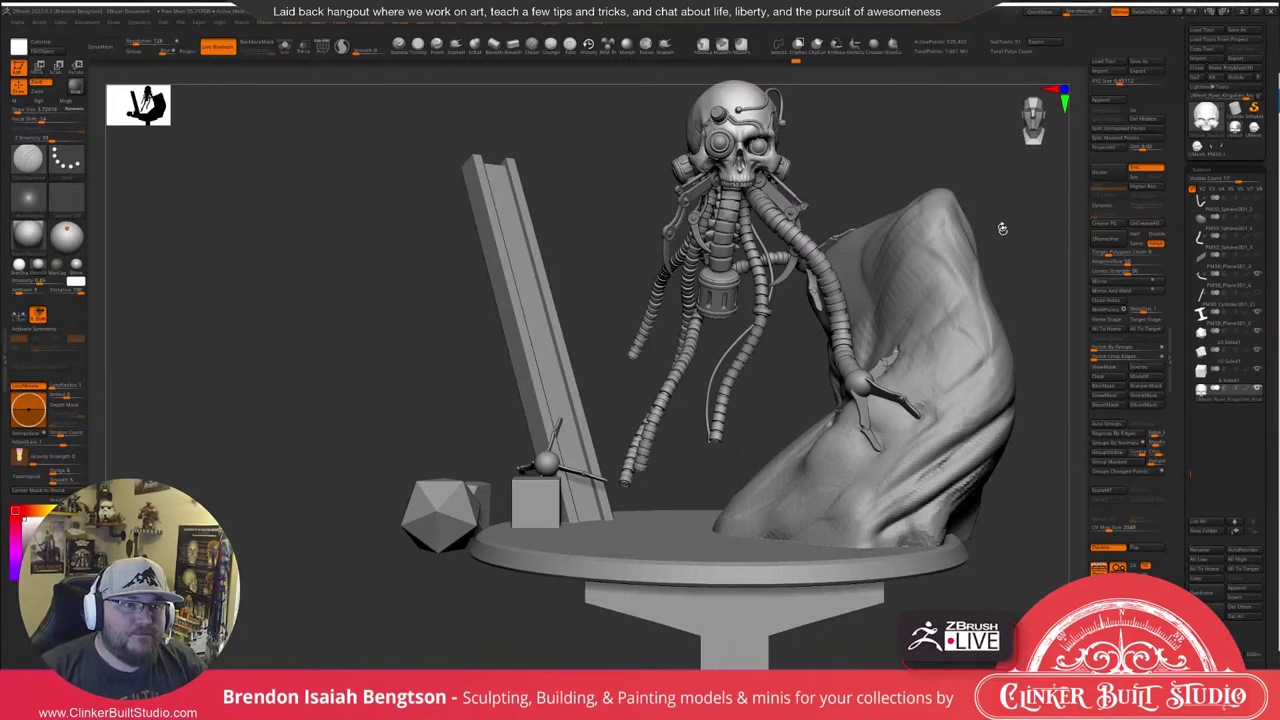
mouse_move(1002, 228)
left_mouse_down()
mouse_move(1041, 218)
mouse_move(1030, 256)
mouse_move(1048, 247)
mouse_move(965, 184)
left_mouse_up()
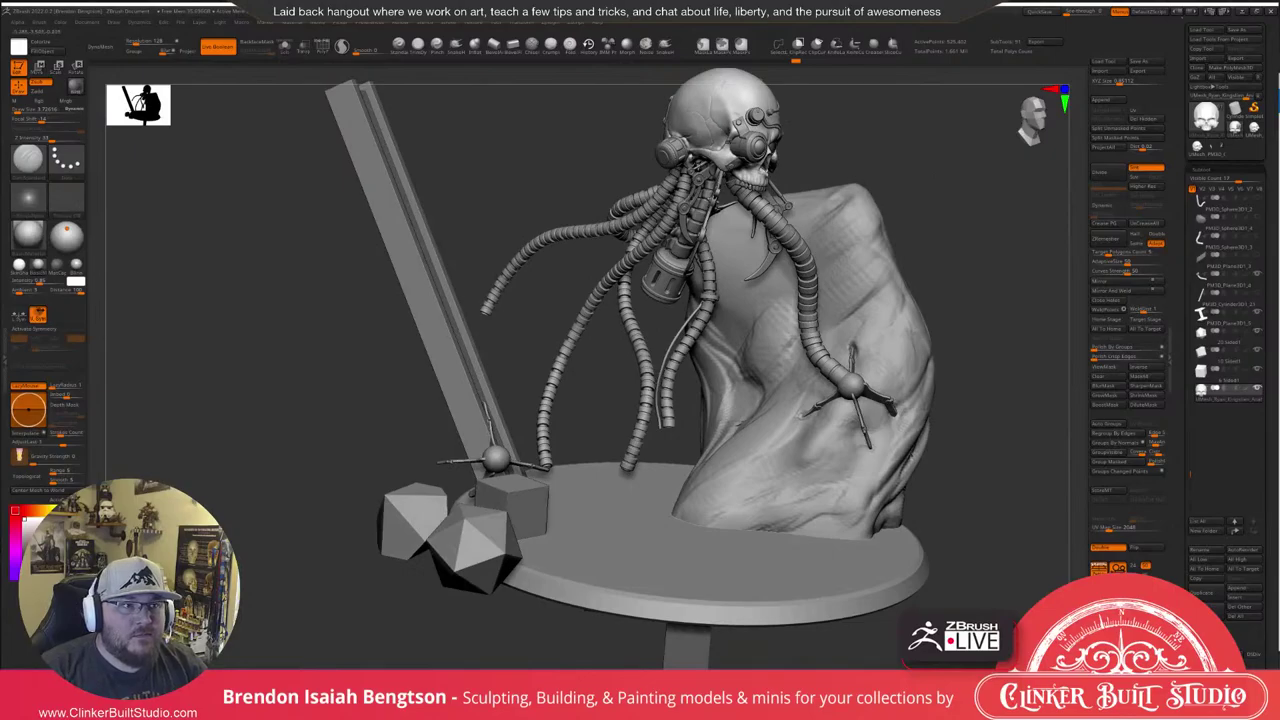
mouse_move(714, 143)
right_mouse_down("alt")
mouse_move(714, 159)
mouse_move(714, 110)
mouse_move(696, 349)
mouse_move(654, 326)
mouse_move(710, 345)
mouse_move(760, 302)
right_mouse_up("alt")
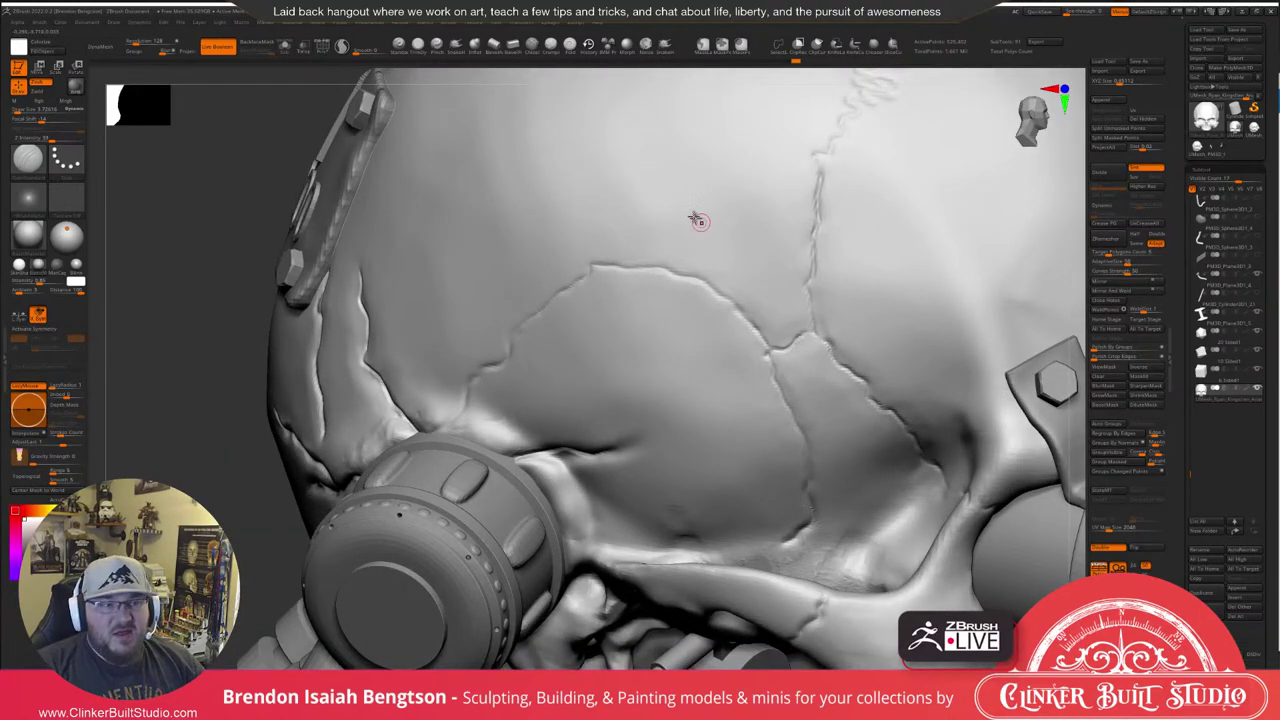
Enlarge the brush to about size 15.4 and isolate the skull area around the arched and temple sutures.
key("space")
left_click_drag(714, 240, 720, 238)
mouse_move(735, 282)
right_mouse_down()
mouse_move(740, 299)
mouse_move(751, 294)
mouse_move(700, 286)
mouse_move(613, 155)
right_mouse_up()
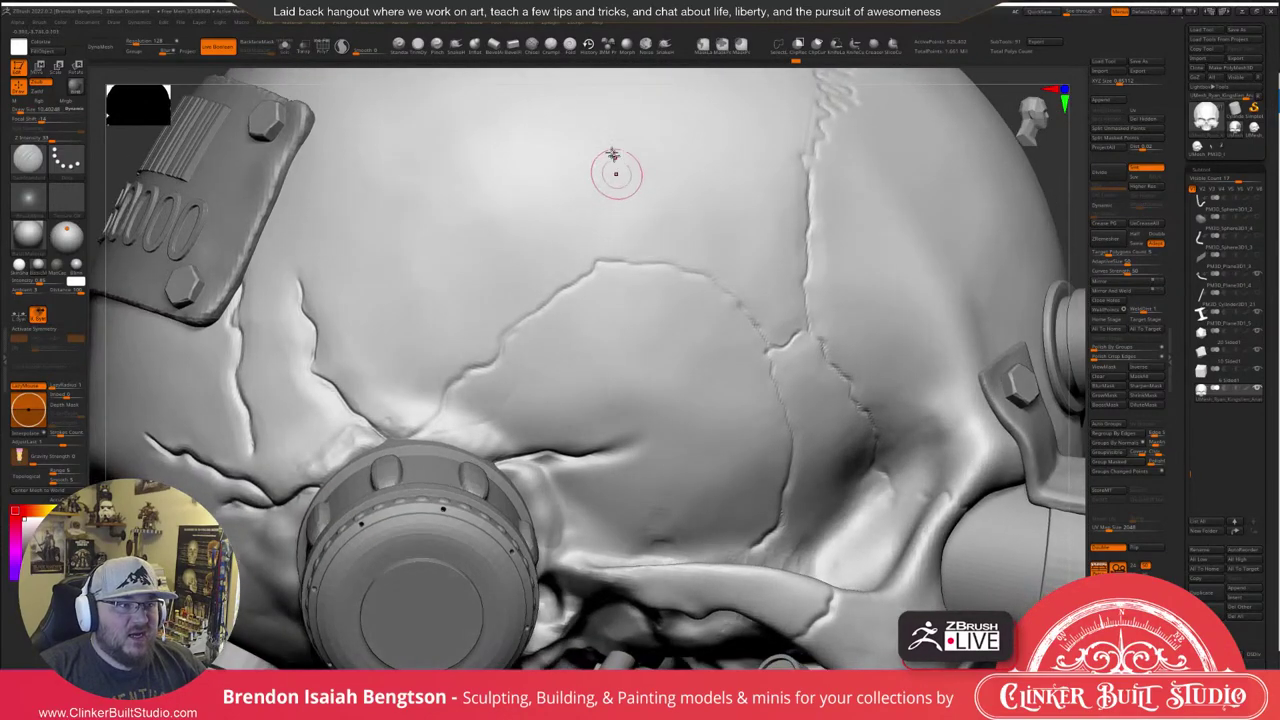
right_click_drag(734, 294, 748, 277)
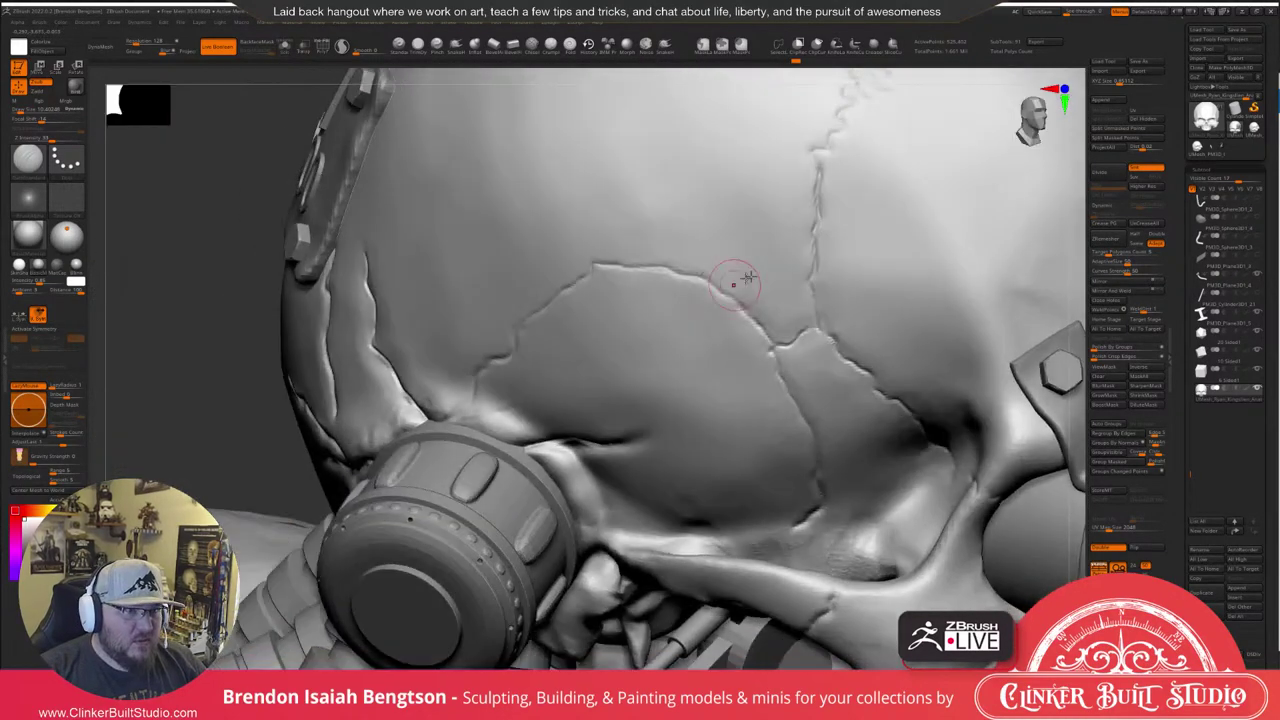
mouse_move(812, 298)
left_mouse_down("ctrl+alt+shift")
mouse_move(430, 216)
mouse_move(636, 466)
mouse_move(955, 382)
left_mouse_up("ctrl+alt+shift")
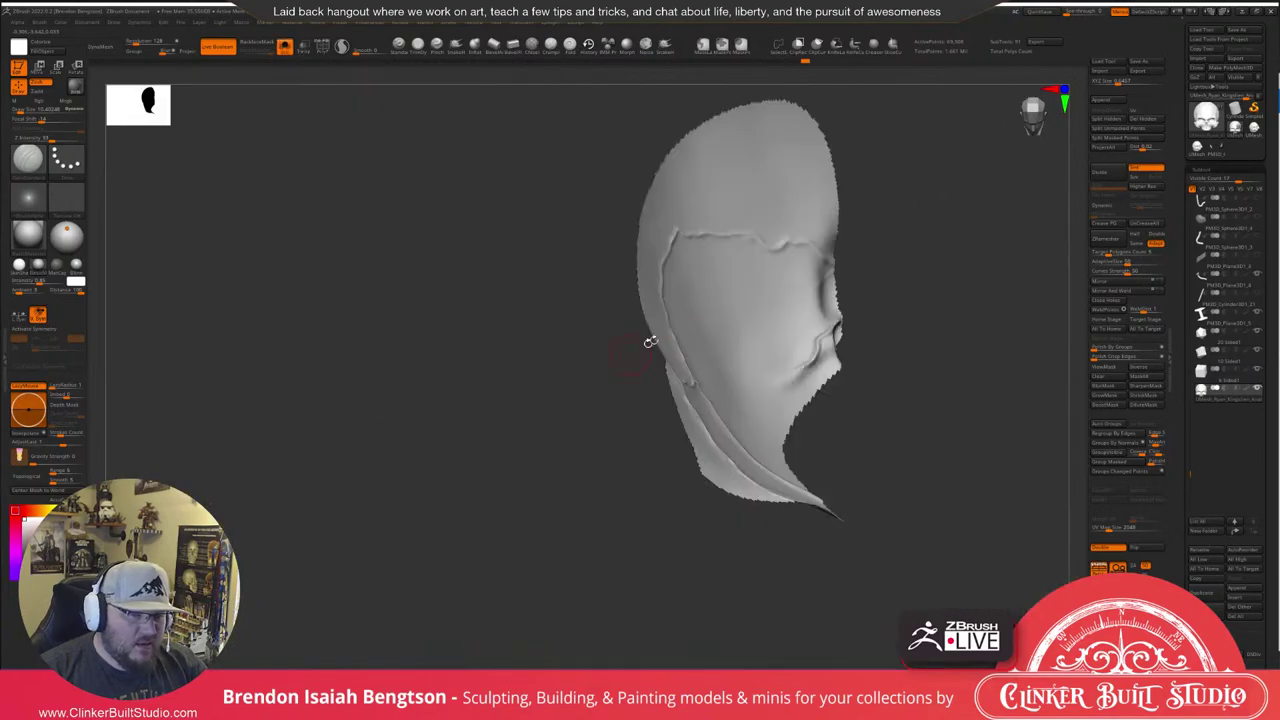
right_click_drag(766, 303, 700, 200)
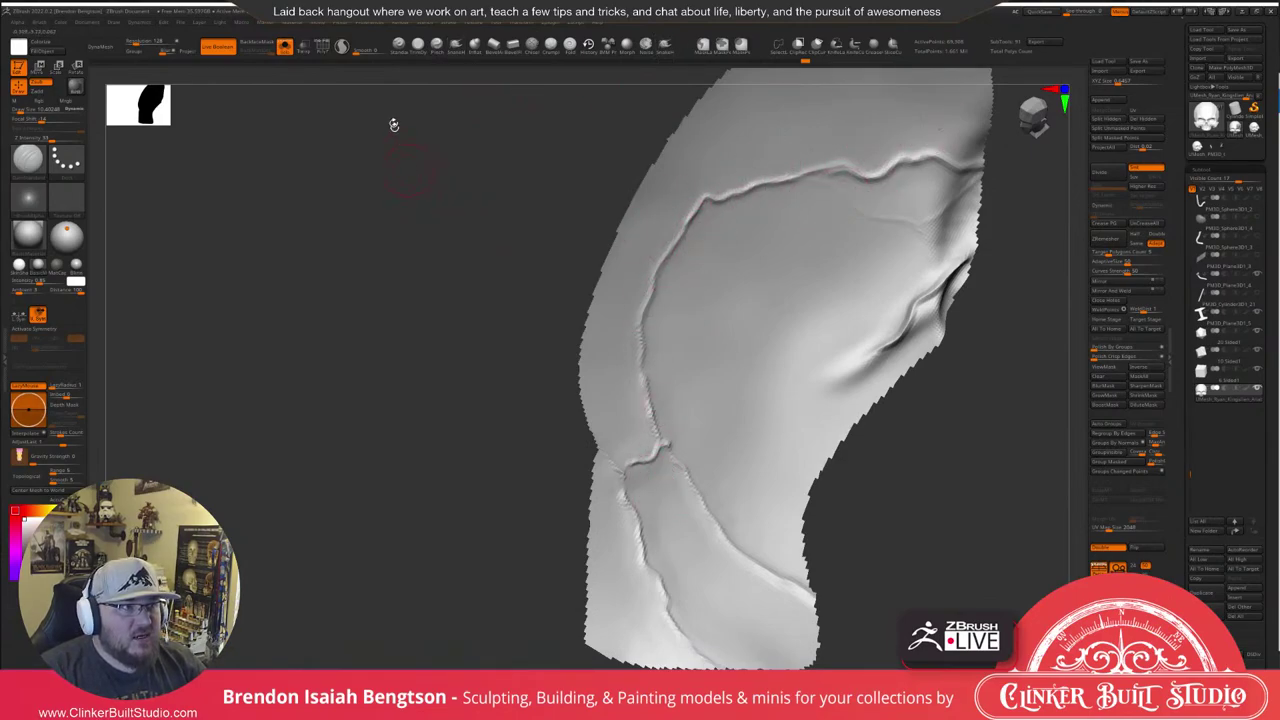
Set the brush size to about 5, carve along the isolated arched suture and unhide the whole skull.
right_click(673, 245)
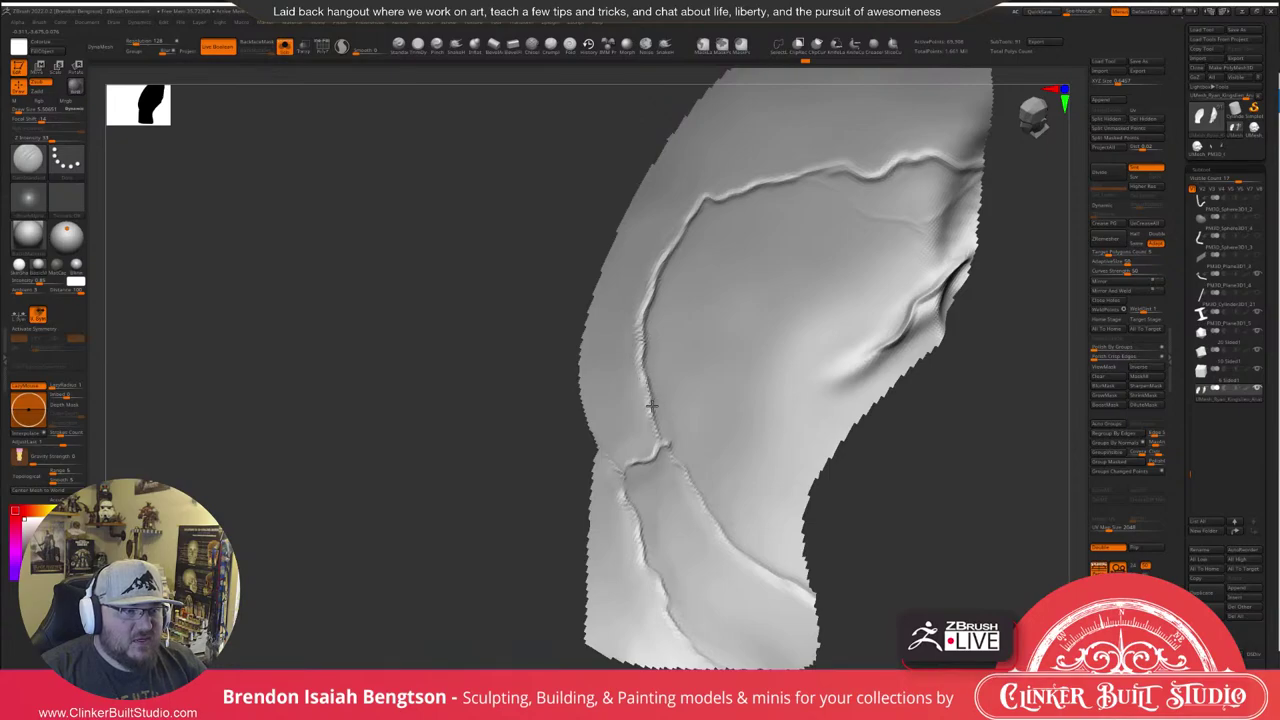
left_click_drag(437, 397, 909, 170)
left_click(918, 165, "ctrl+shift")
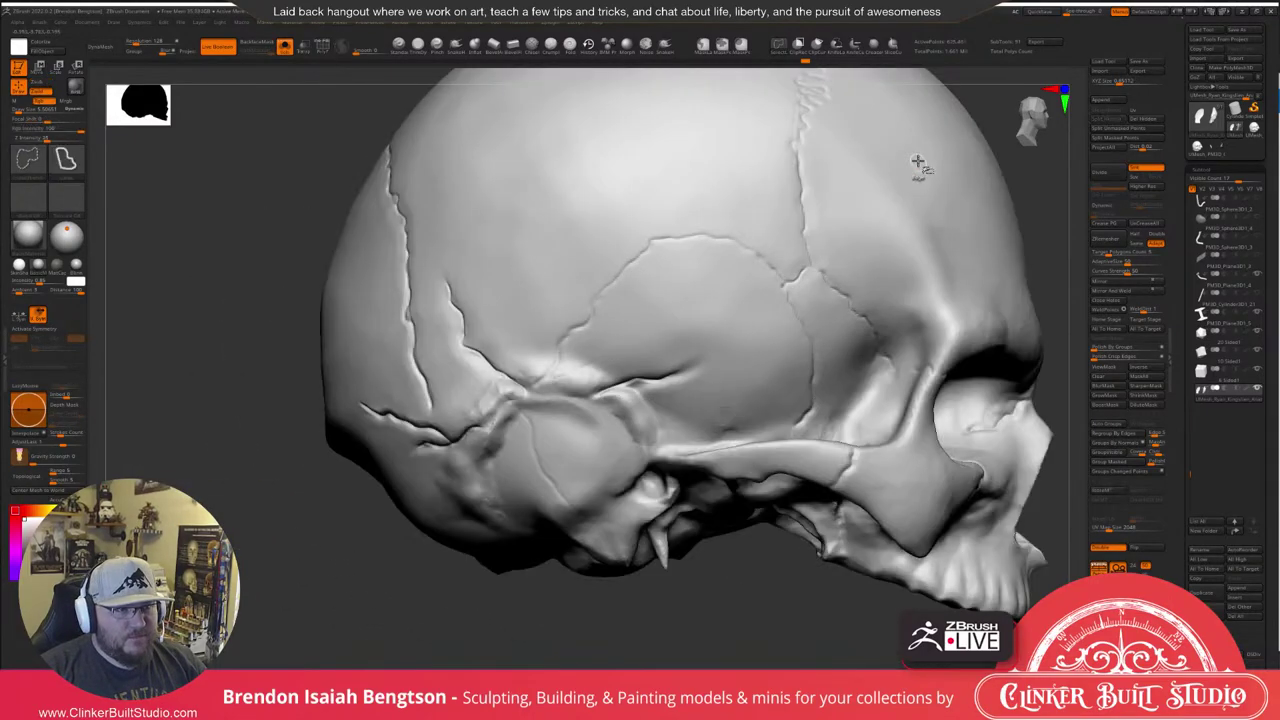
Remesh the skull with DynaMesh at a higher resolution, using the wireframe display to check the mesh density.
key("shift+f")
right_click_drag(775, 305, 727, 320)
key("space")
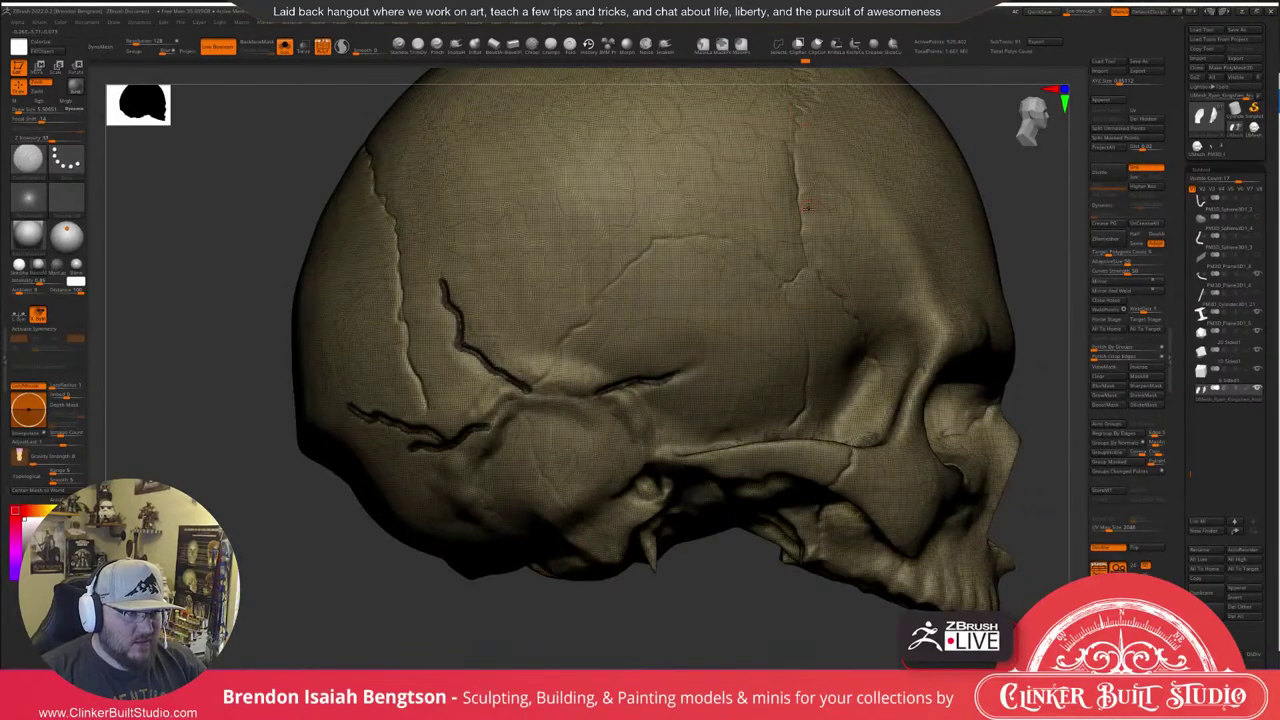
right_click_drag(802, 209, 768, 262)
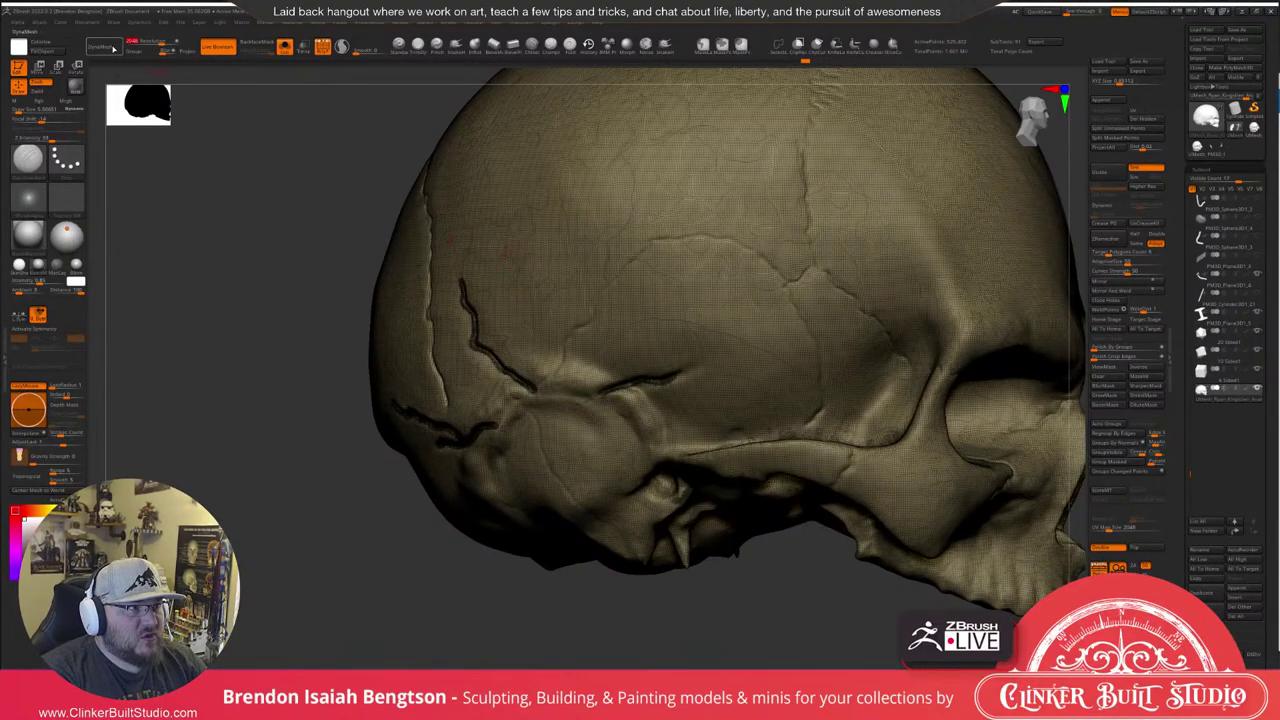
left_click(101, 47)
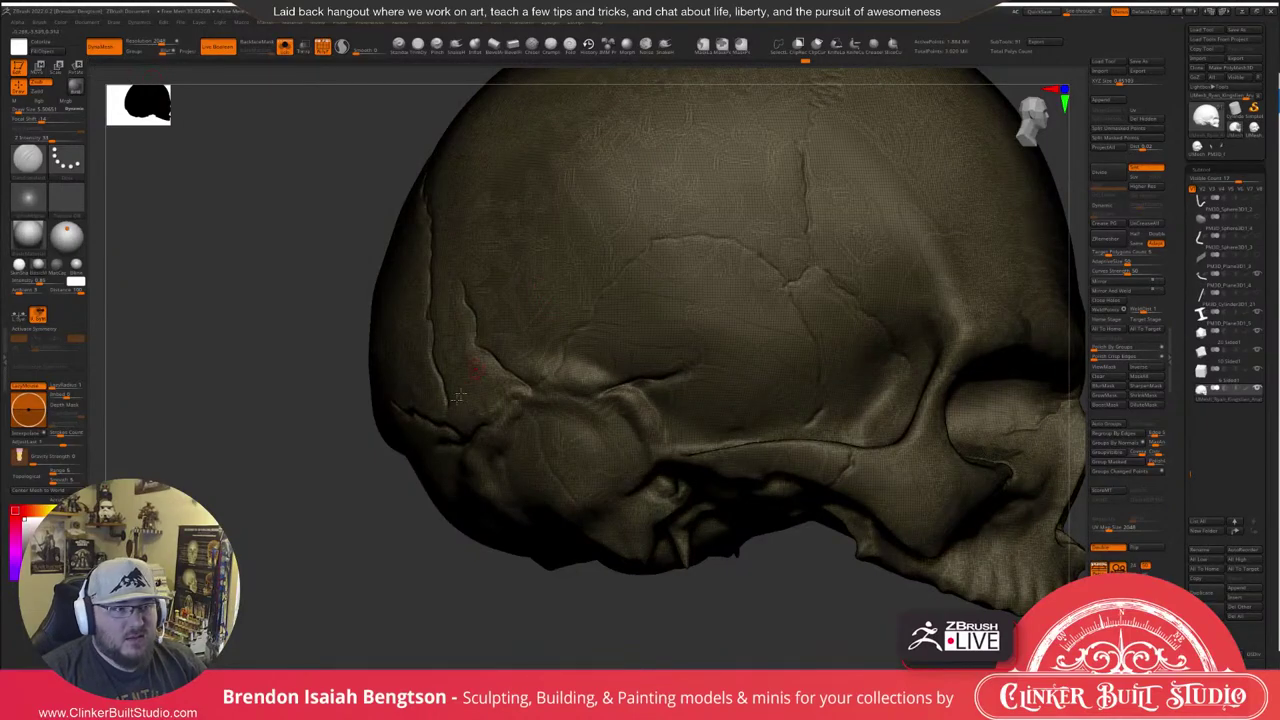
left_click_drag(394, 553, 382, 485)
key("shift+f")
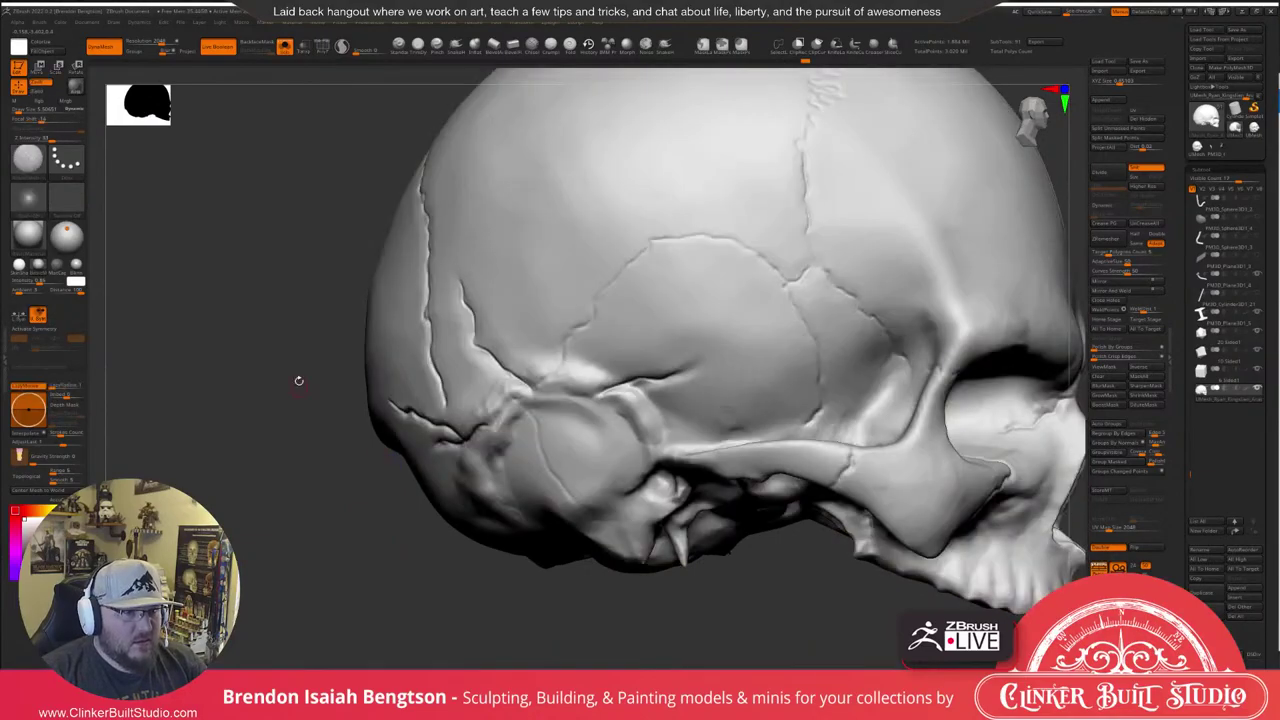
Apply ClayPolish to the whole skull mesh and check the result on the face and teeth.
mouse_move(419, 550)
left_mouse_down()
mouse_move(408, 553)
mouse_move(427, 548)
left_mouse_up()
scroll(1206, 540, "down", 5)
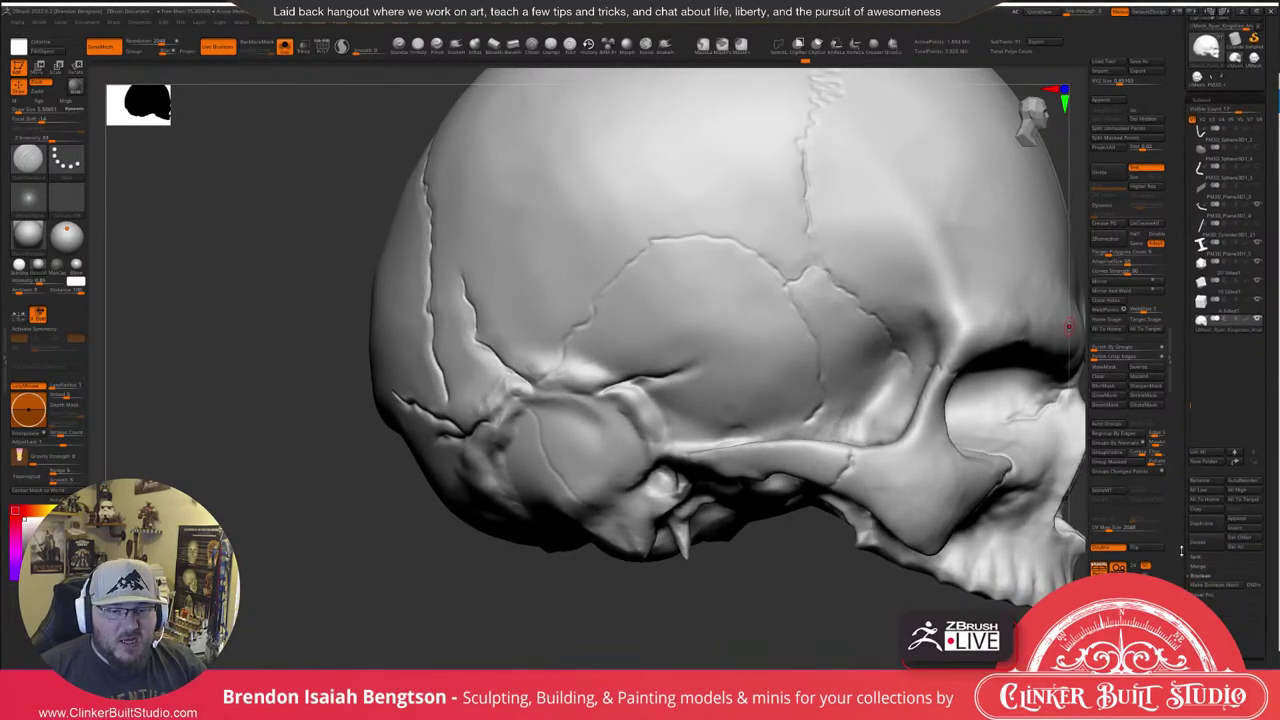
left_click(1207, 555)
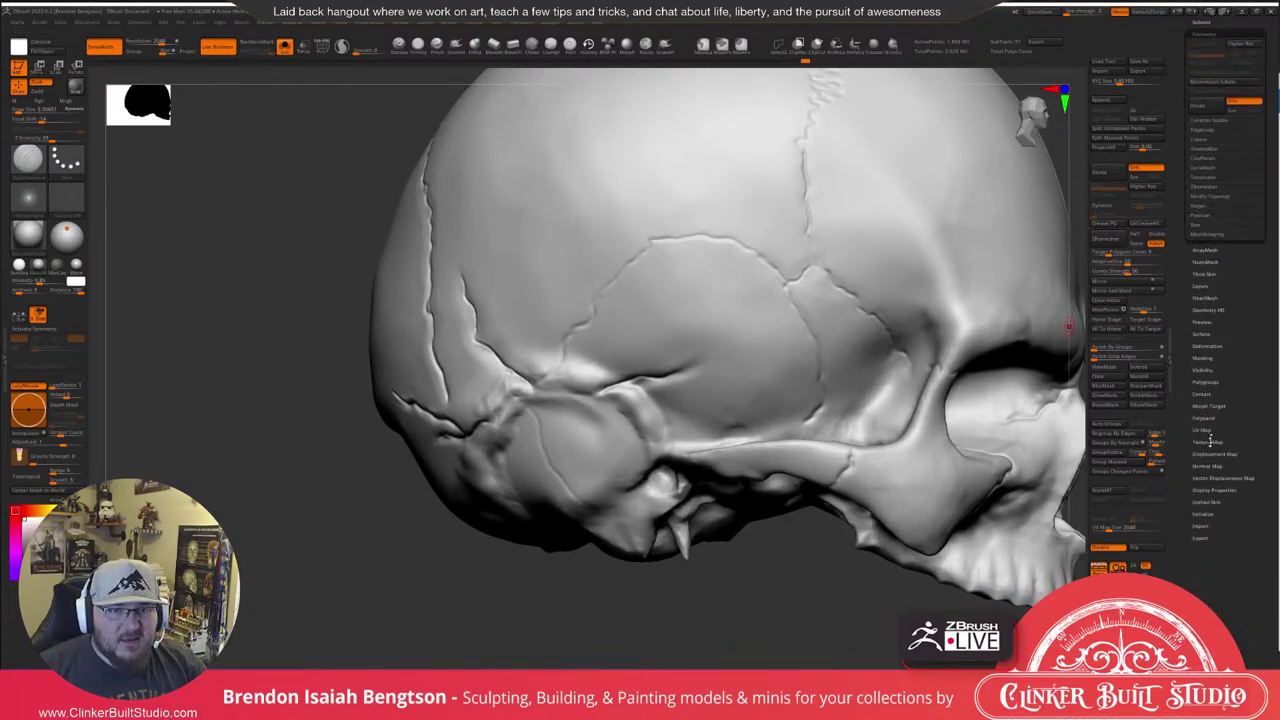
left_click(1213, 158)
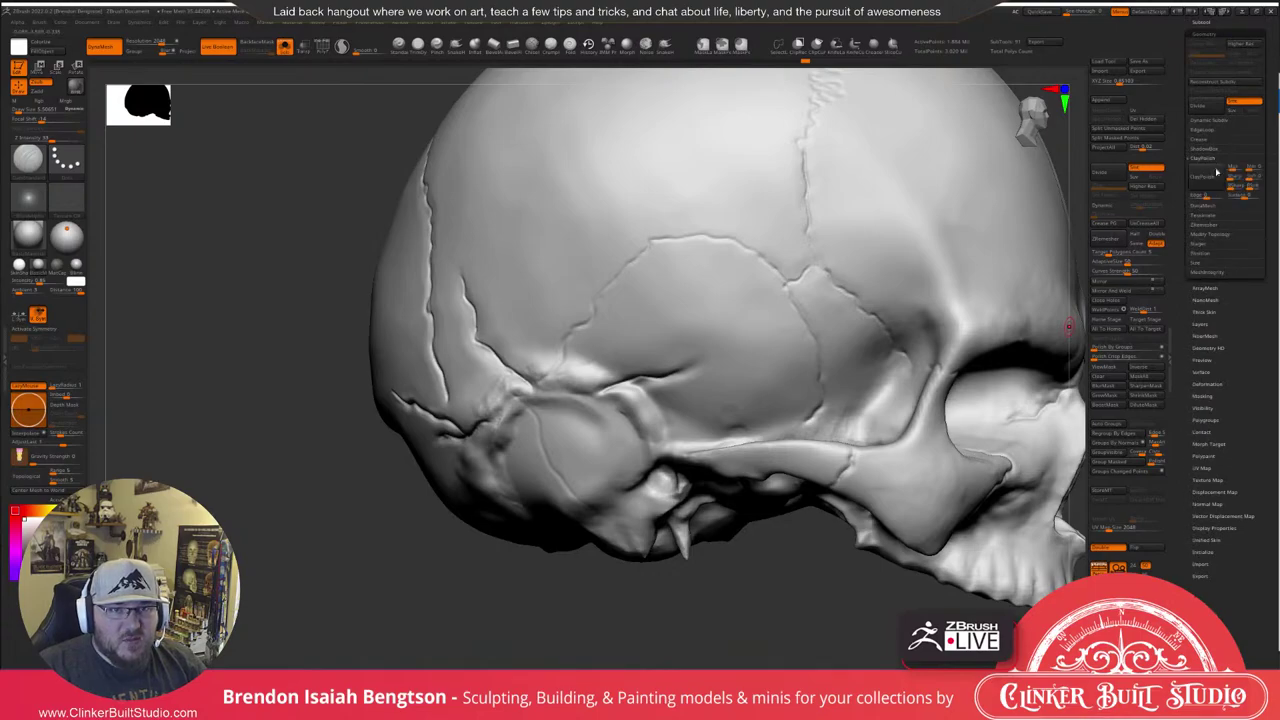
left_click(1211, 182)
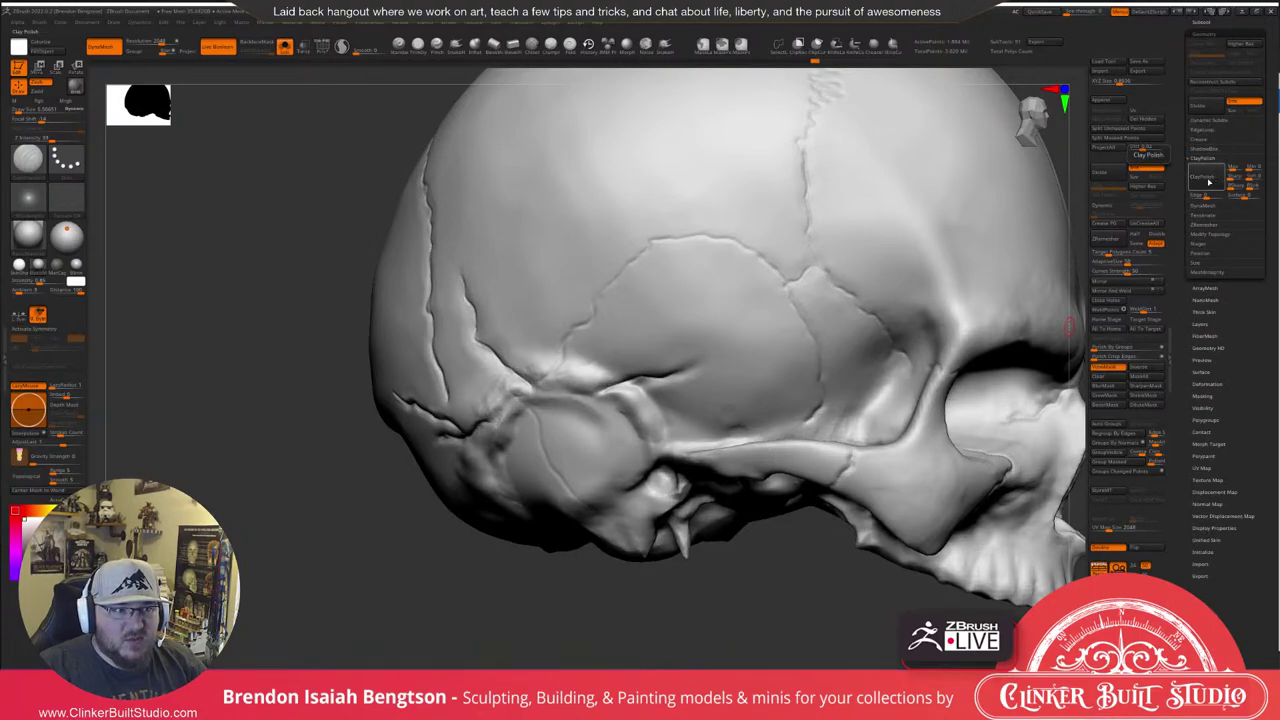
left_click_drag(766, 613, 786, 604)
right_click_drag(786, 604, 750, 505, "ctrl")
left_click_drag(750, 505, 739, 553)
right_click_drag(766, 532, 800, 609, "ctrl")
left_click_drag(786, 611, 531, 523, "alt")
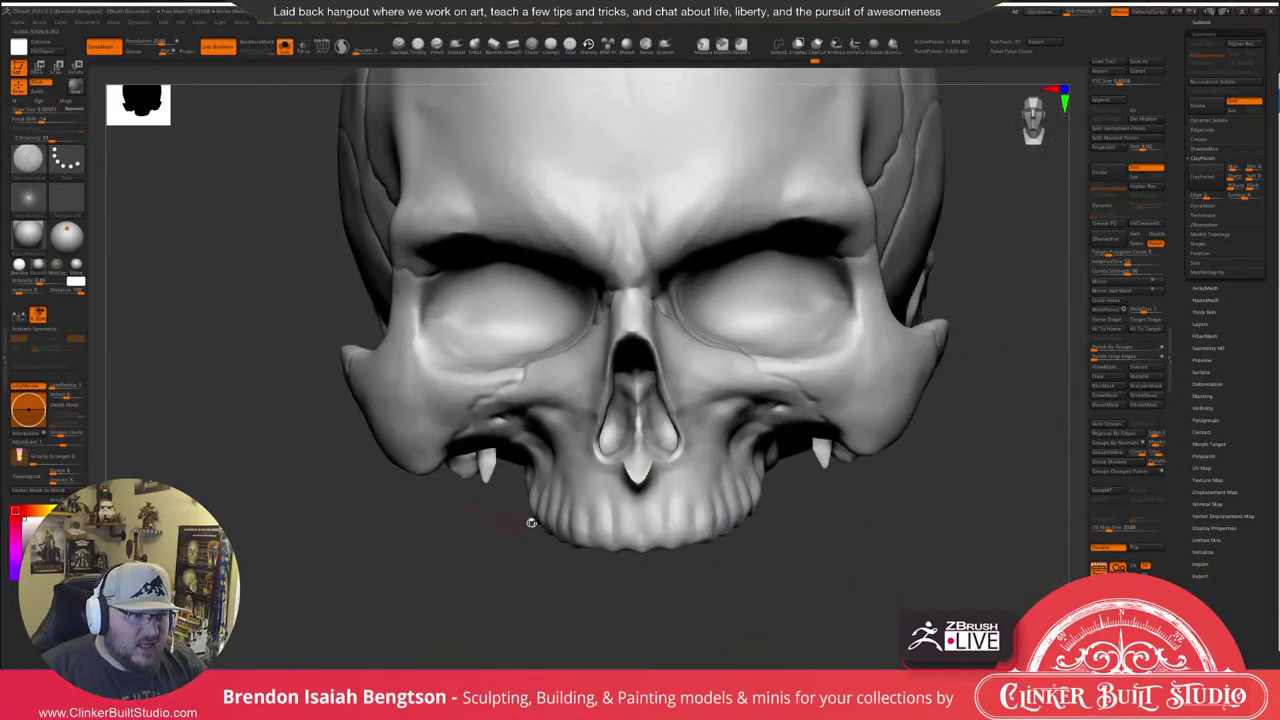
left_click_drag(582, 577, 627, 556)
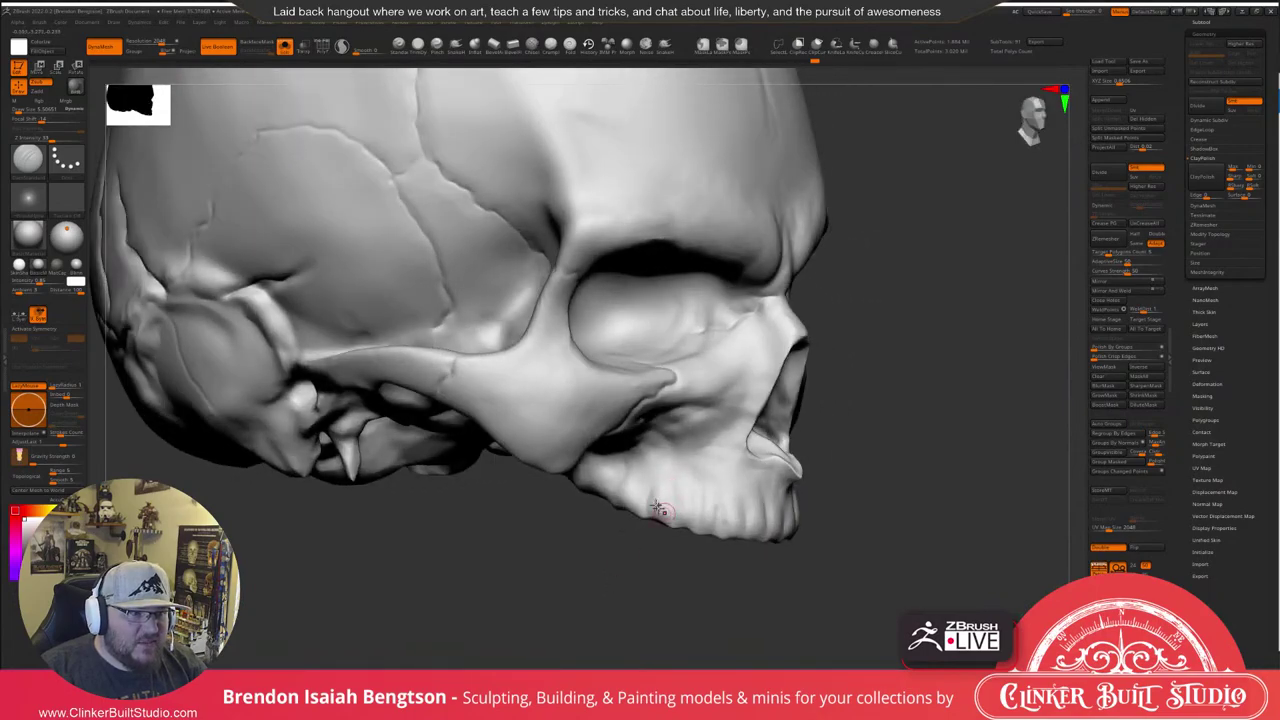
Switch to the DamStandard brush and smooth the bone at the outer edge of the eye socket and temple.
left_click_drag(528, 550, 866, 432)
key("space")
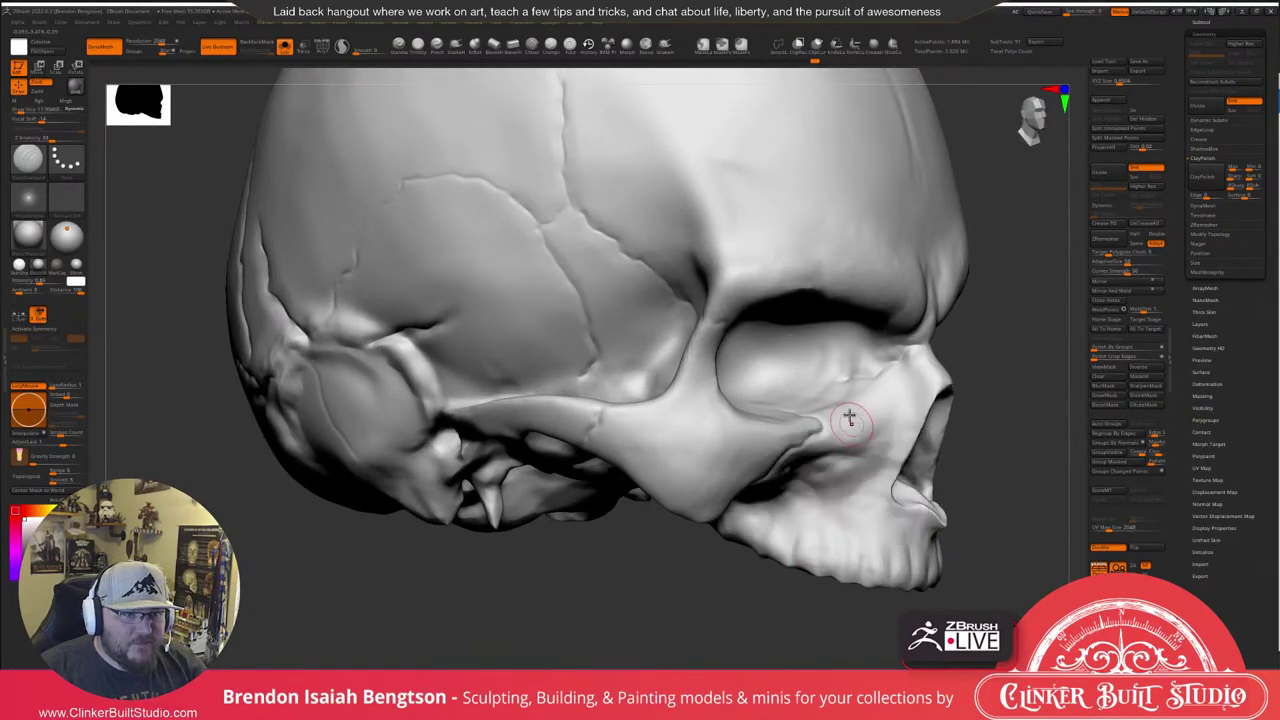
key("b")
key("i")
key("n")
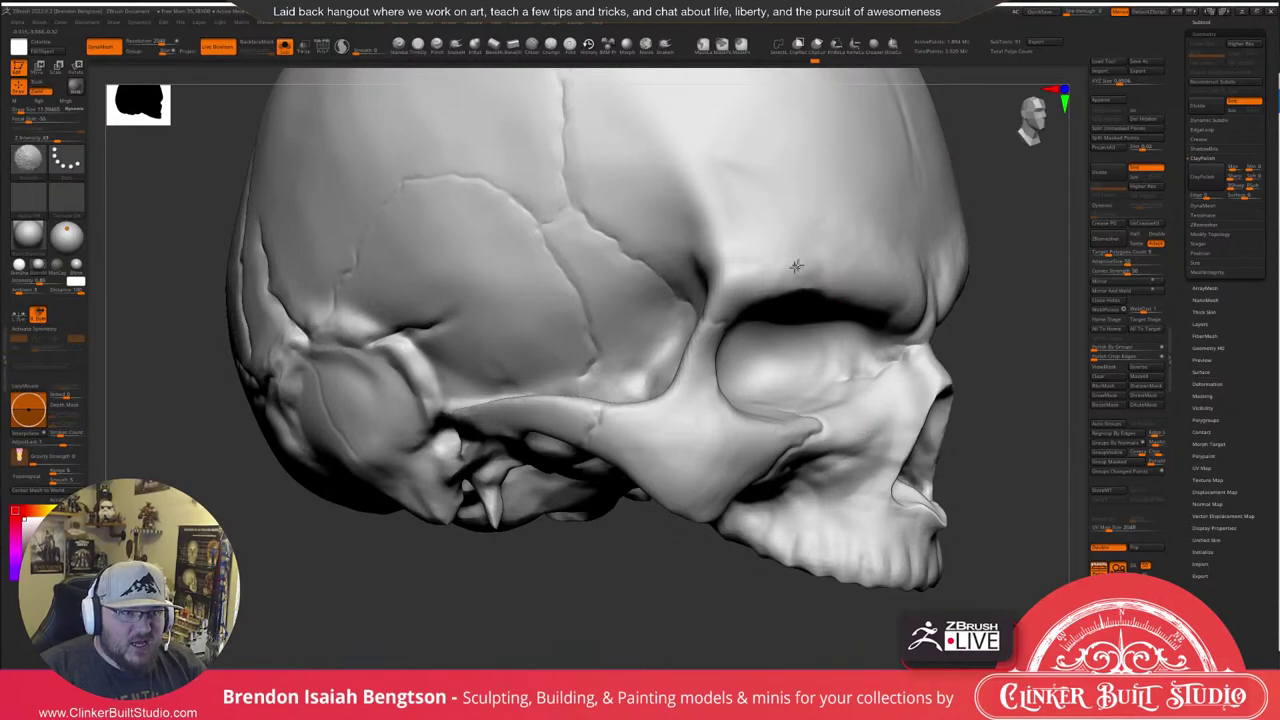
key("b")
key("d")
key("s")
right_click_drag(809, 310, 850, 398)
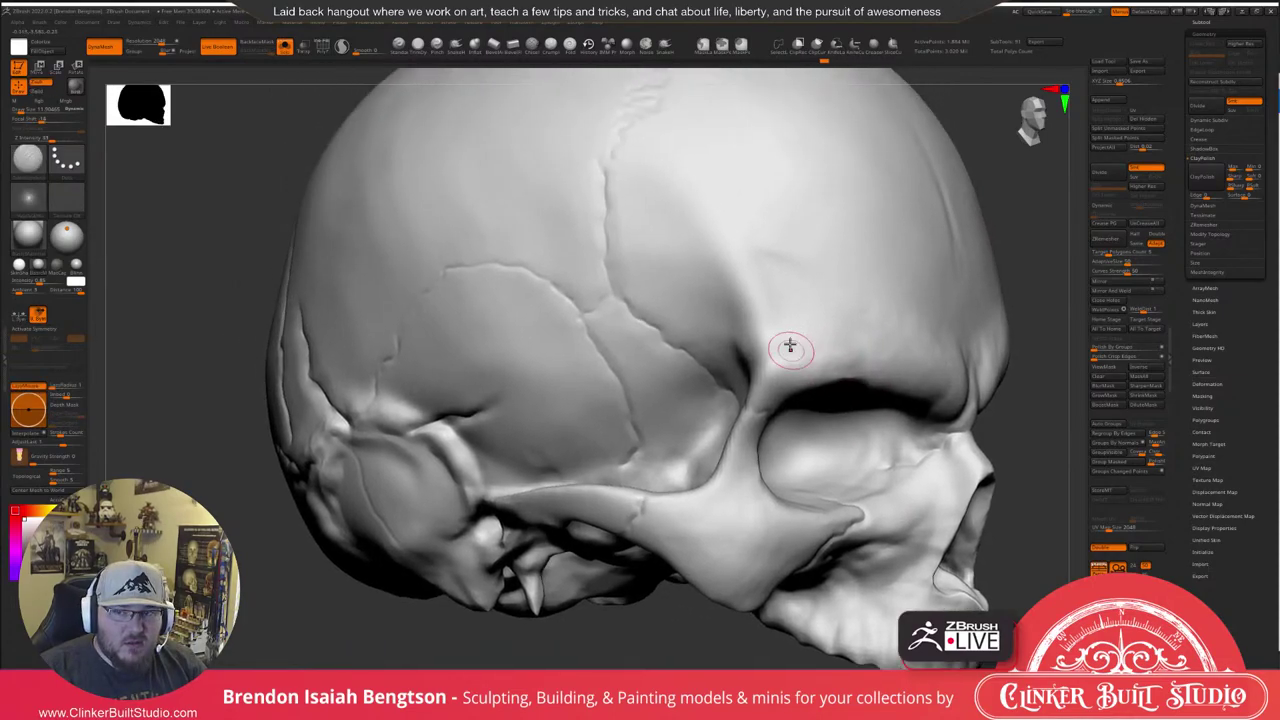
mouse_move(789, 346)
right_mouse_down()
mouse_move(800, 349)
mouse_move(787, 352)
right_mouse_up()
key("shift")
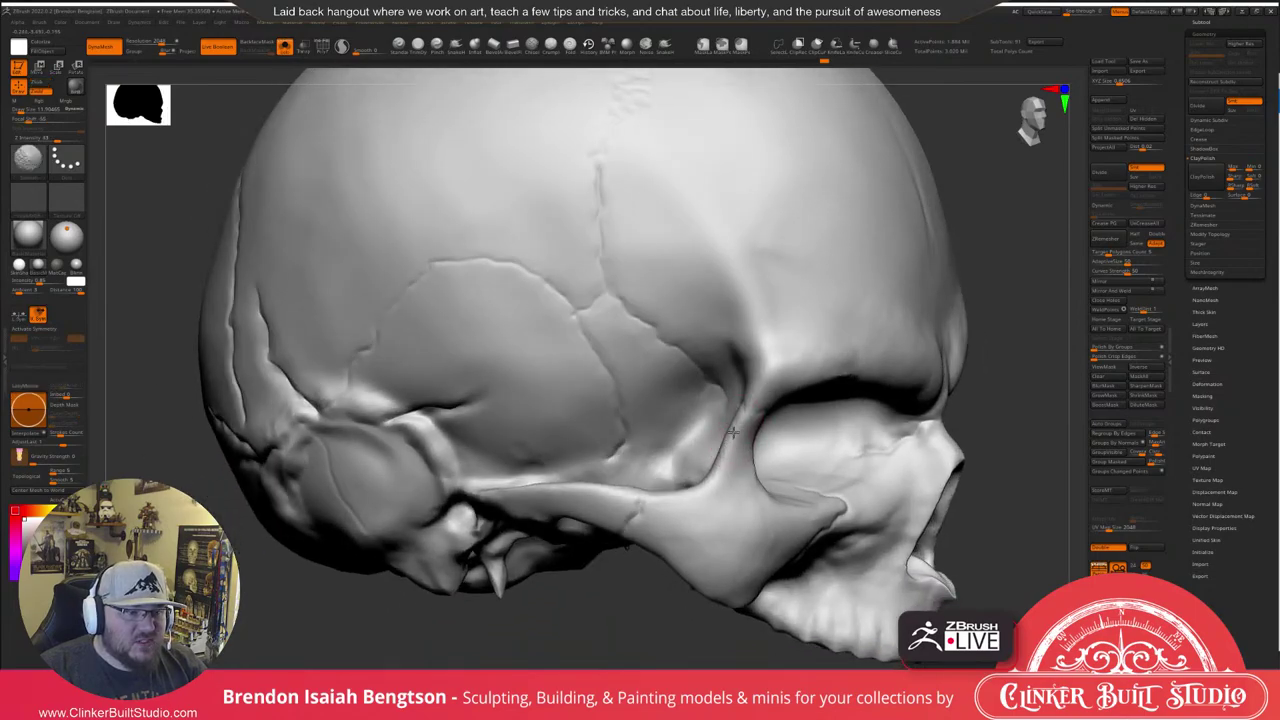
left_click_drag(714, 474, 722, 445, "shift")
mouse_move(763, 363)
left_mouse_down("shift")
mouse_move(714, 342)
mouse_move(663, 283)
left_mouse_up("shift")
Set the brush size to about 5, activate symmetry and carve the front half of the arched suture up to its junction.
right_click_drag(632, 178, 776, 306, "alt")
key("space")
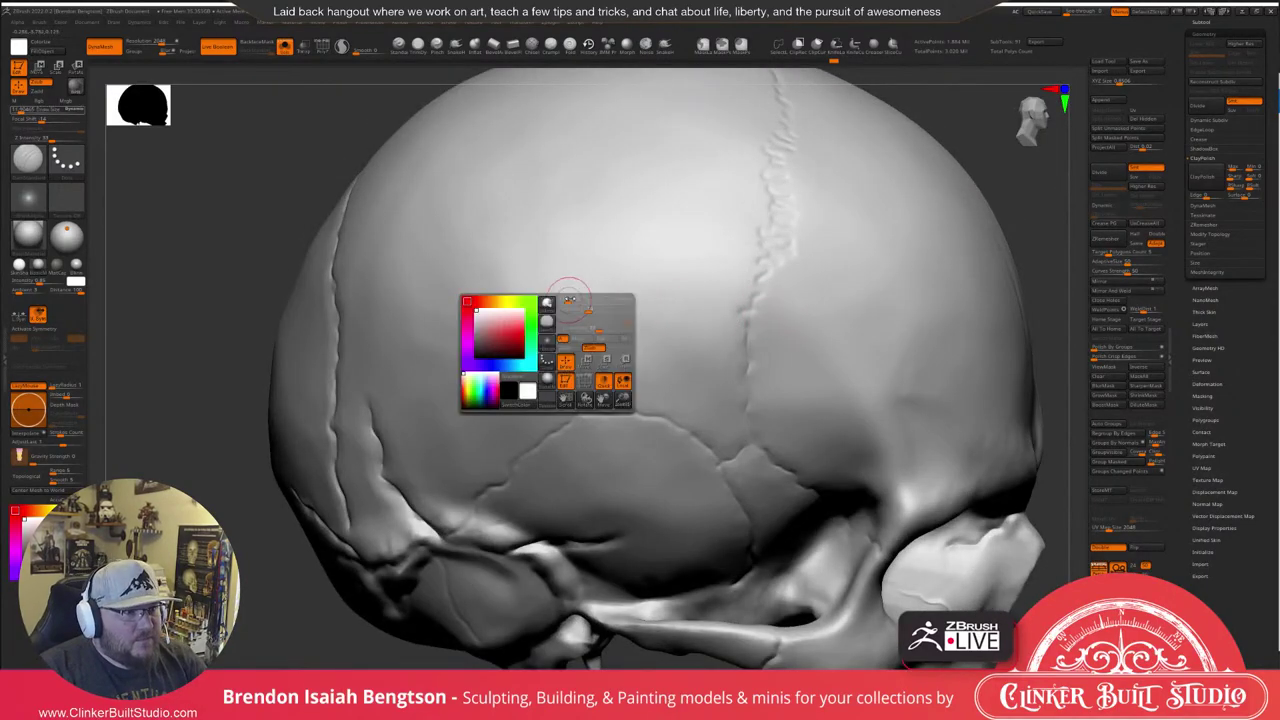
right_click_drag(566, 294, 717, 334)
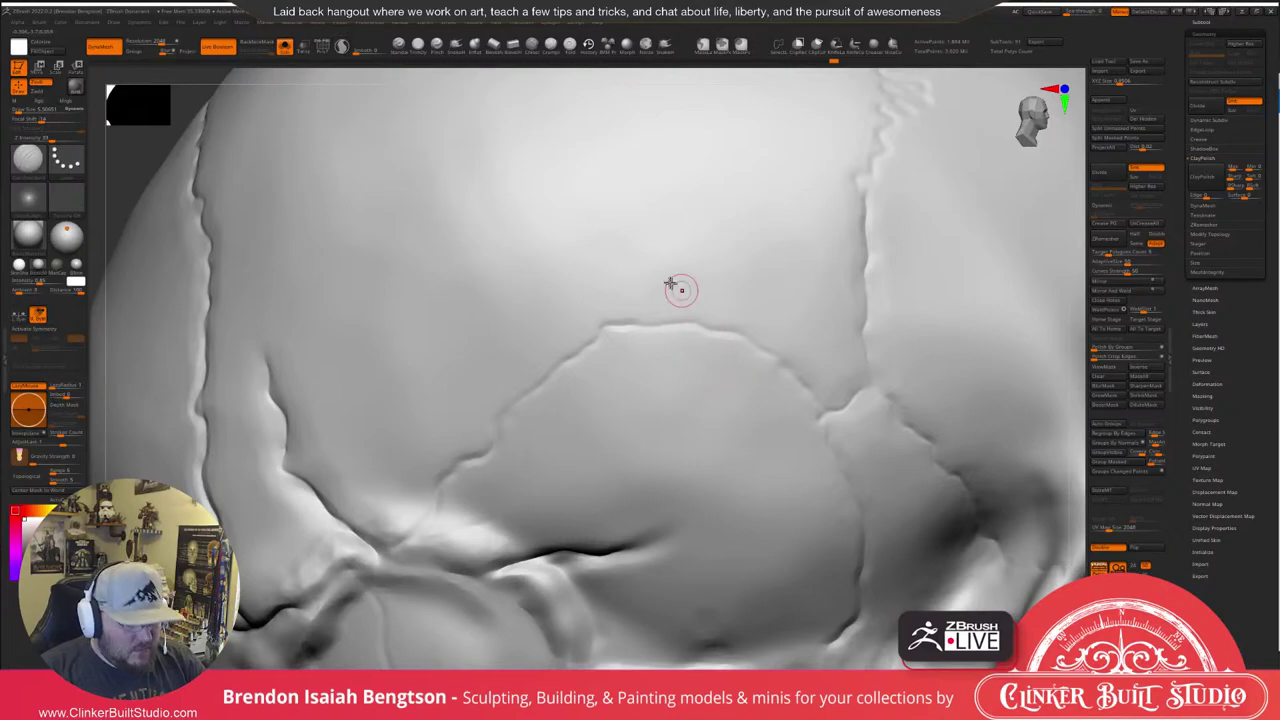
key("x")
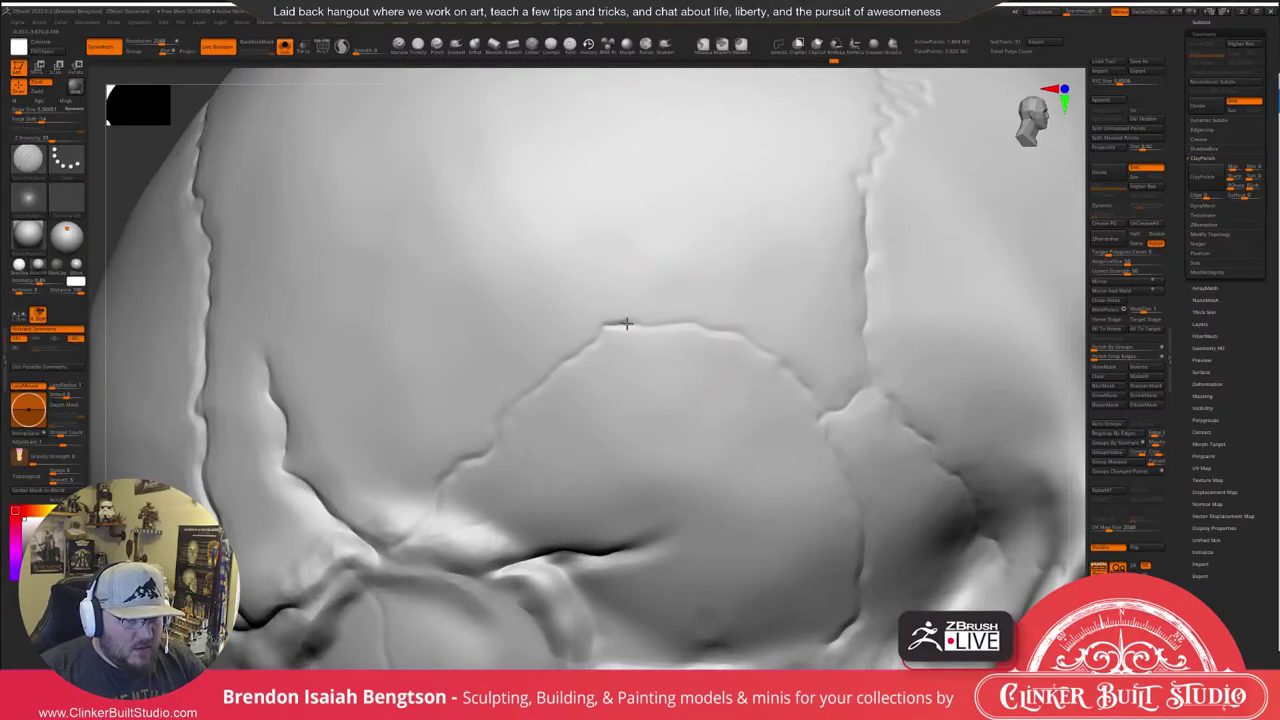
left_click_drag(640, 324, 698, 326)
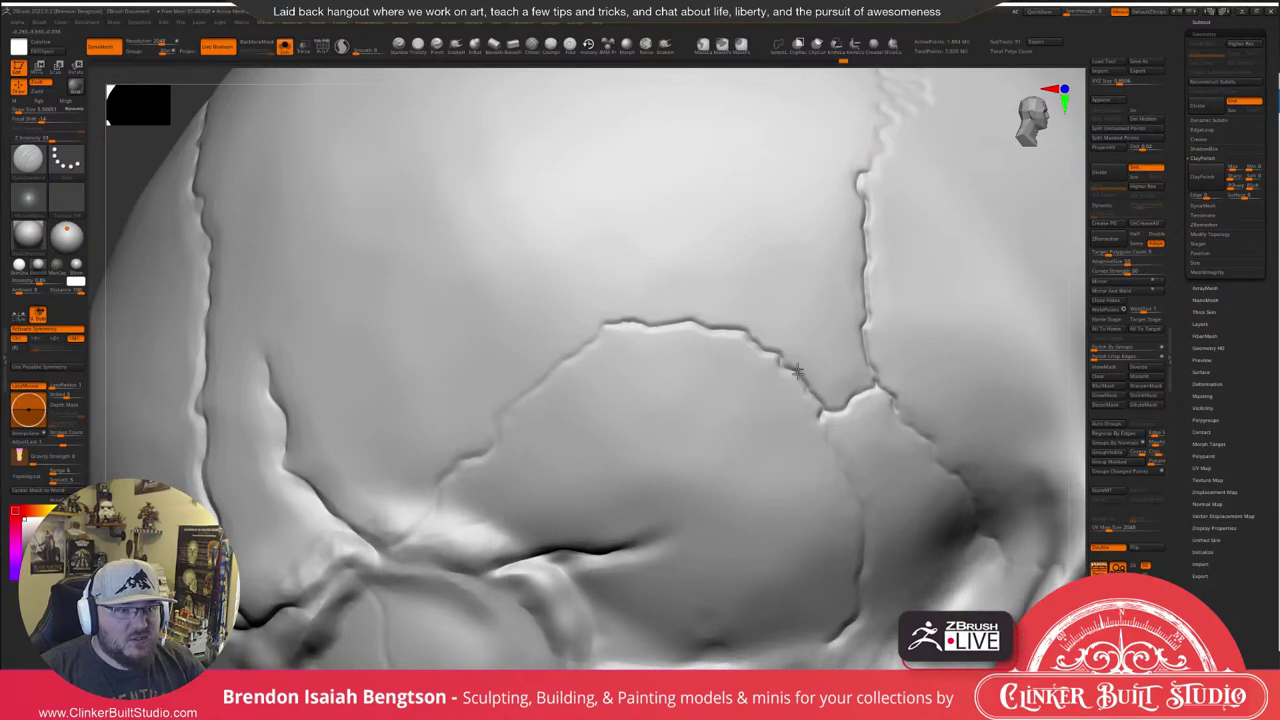
right_click_drag(800, 456, 809, 408, "ctrl")
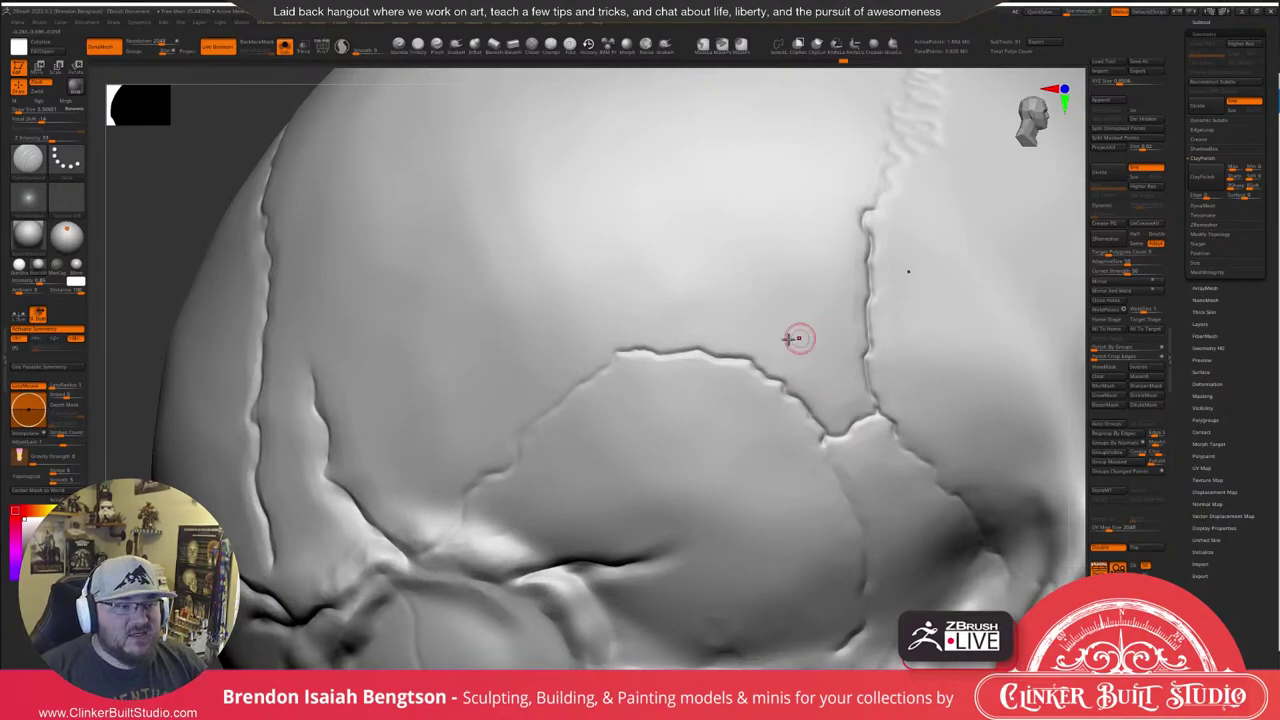
Carve an irregular, jagged line down the rear half of the arched suture.
scroll(634, 371, "up", 5)
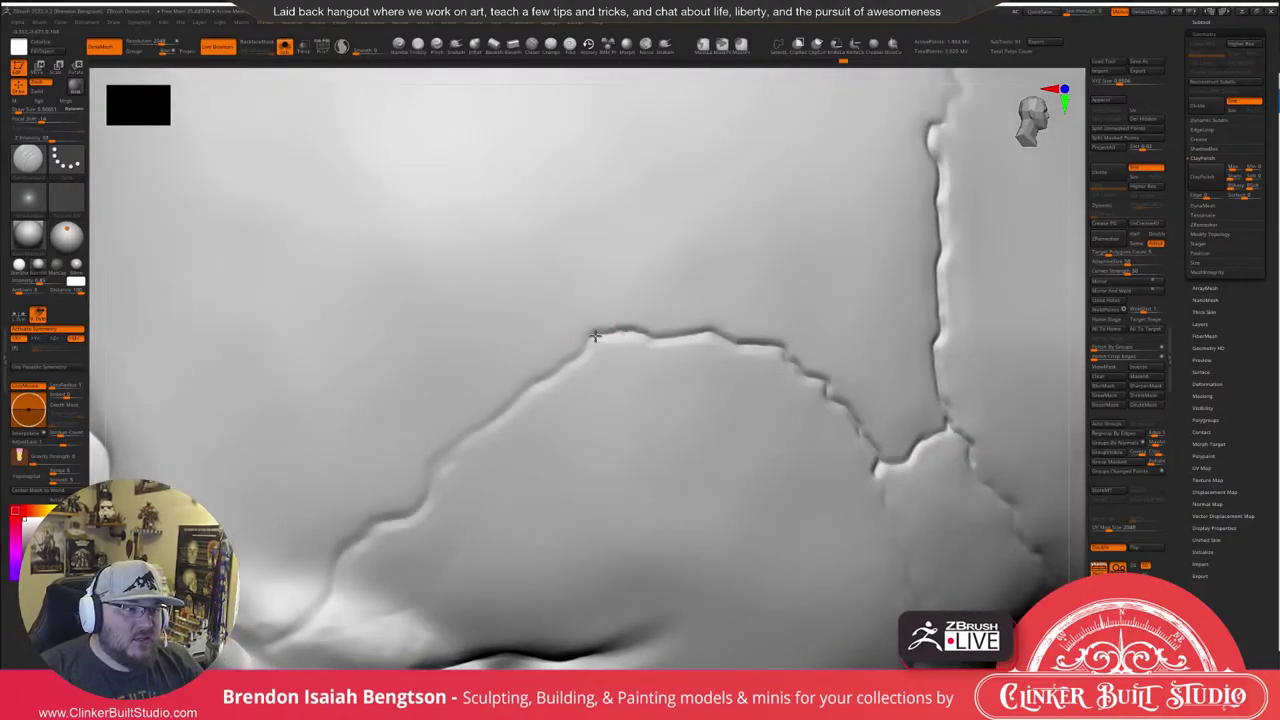
left_click_drag(562, 370, 430, 470)
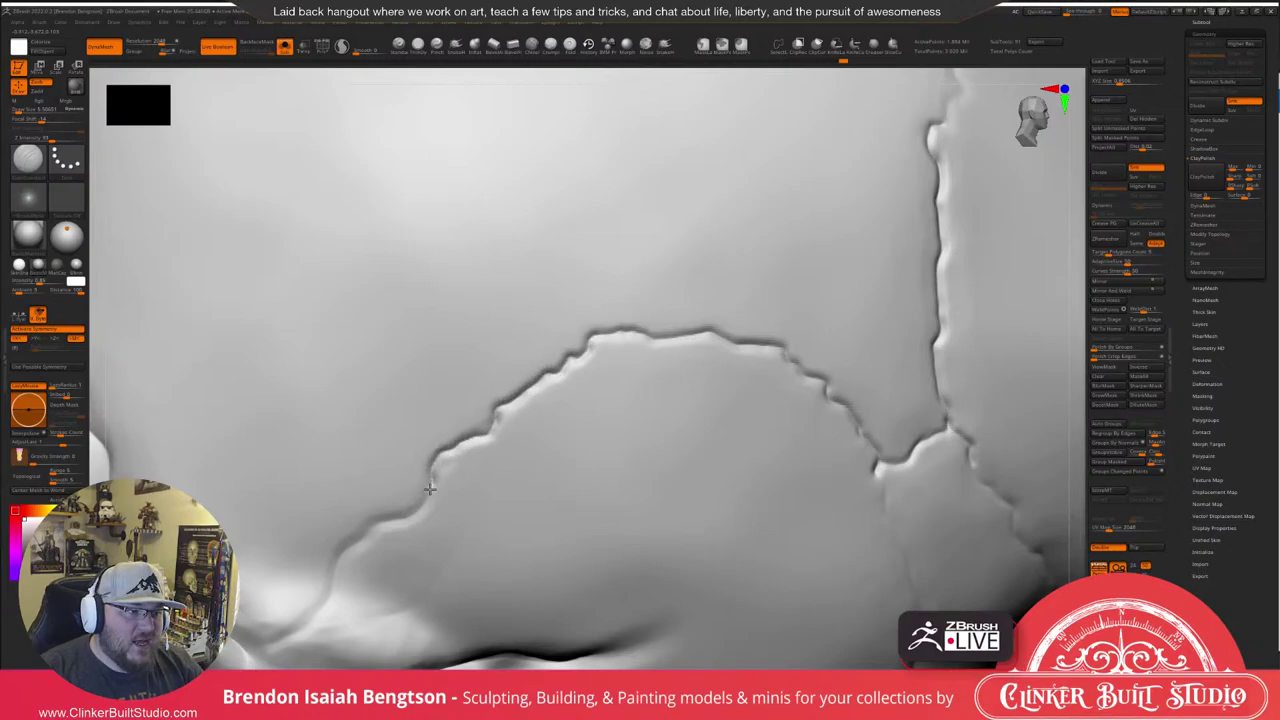
mouse_move(489, 469)
right_mouse_down("ctrl")
mouse_move(514, 477)
mouse_move(649, 334)
mouse_move(649, 374)
right_mouse_up("ctrl")
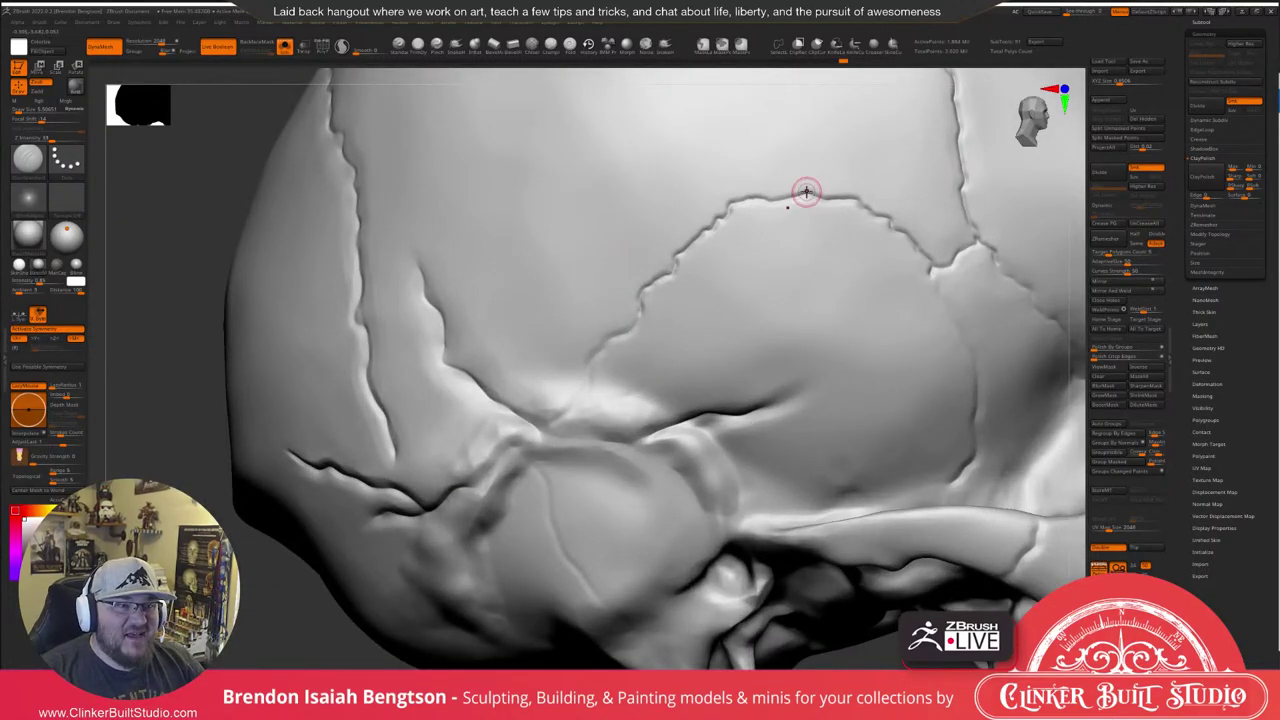
right_click_drag(794, 186, 773, 240, "alt")
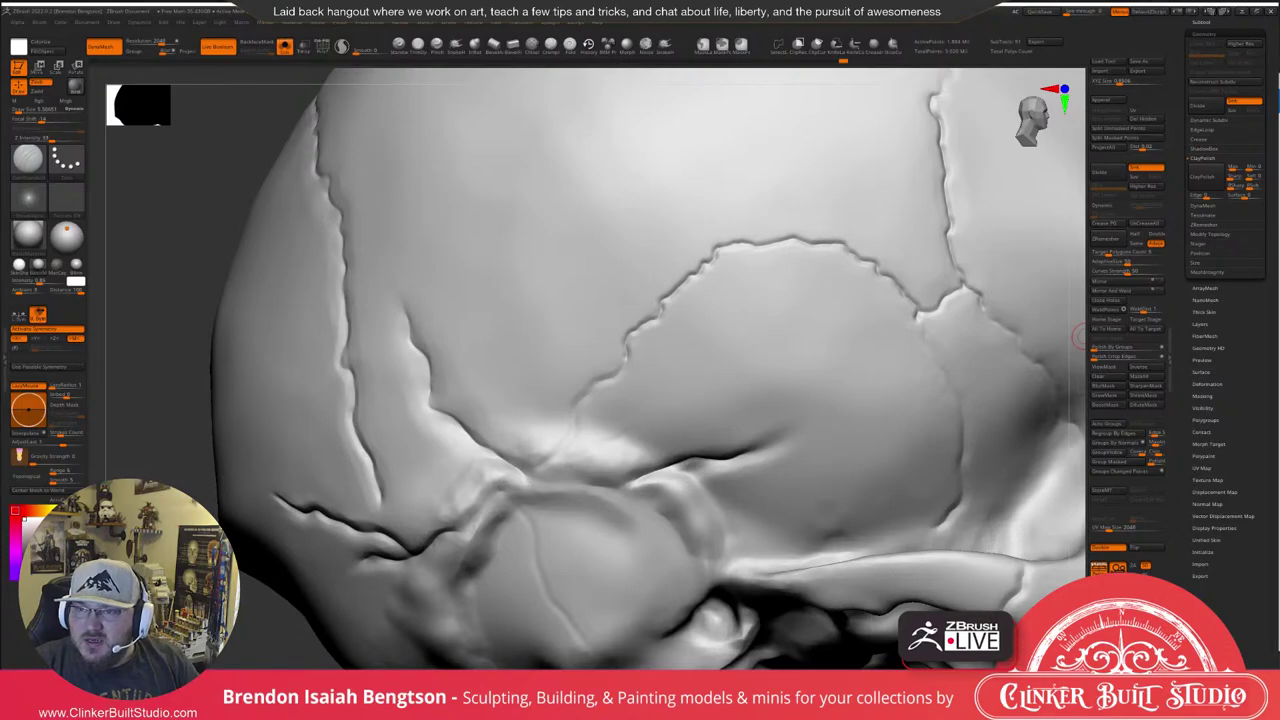
Switch to Photos and look through the images of the painted Jailer miniature up to its pre-paint picture, closing the viewer when done.
key("alt+Tab")
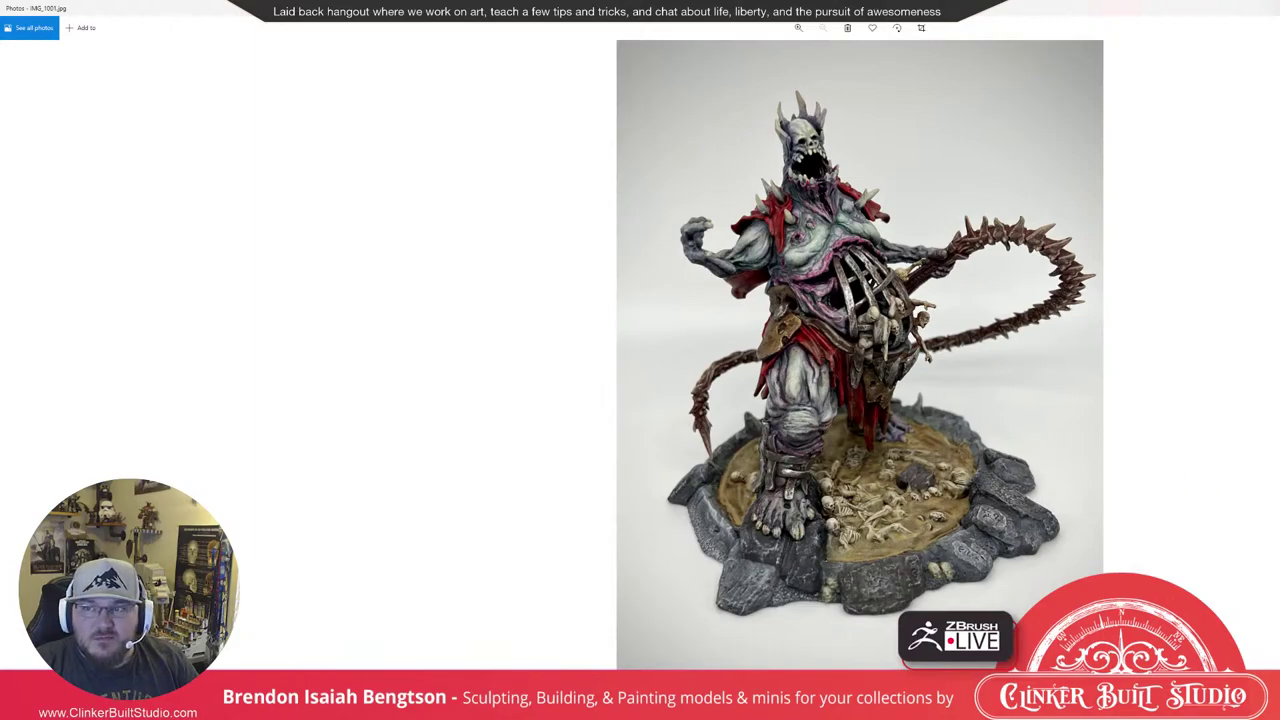
key("Right")
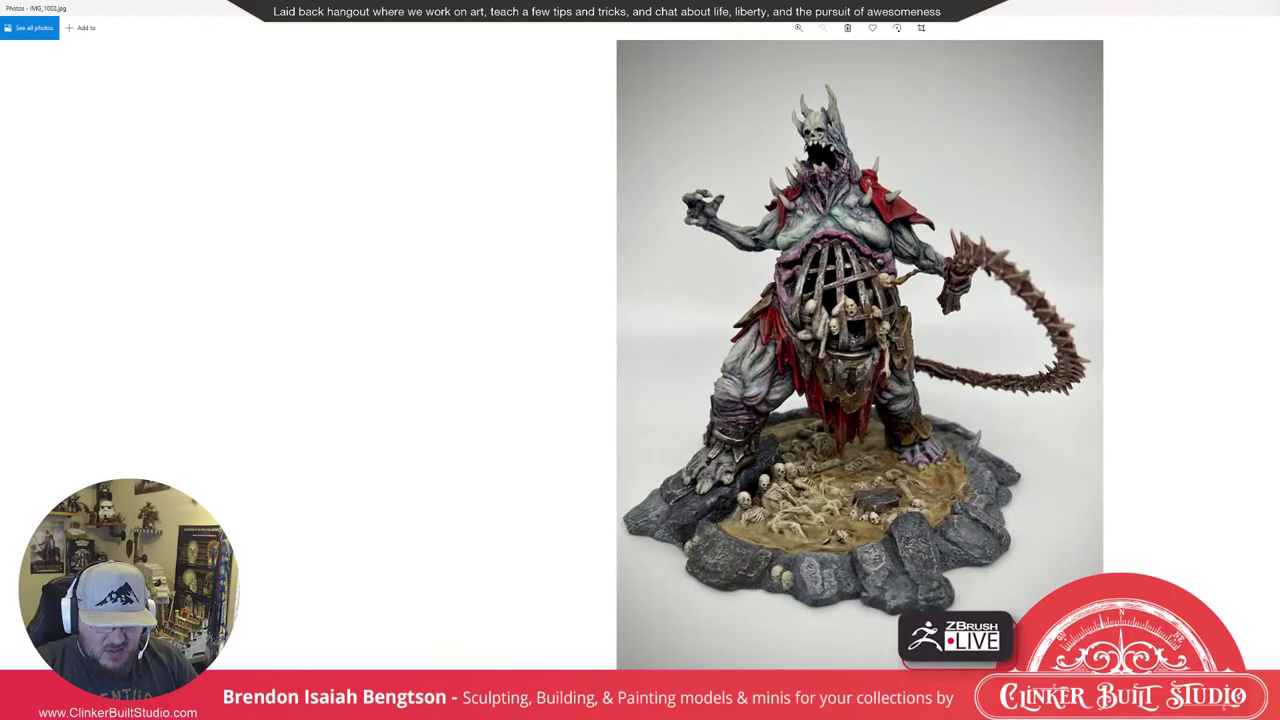
key("Right")
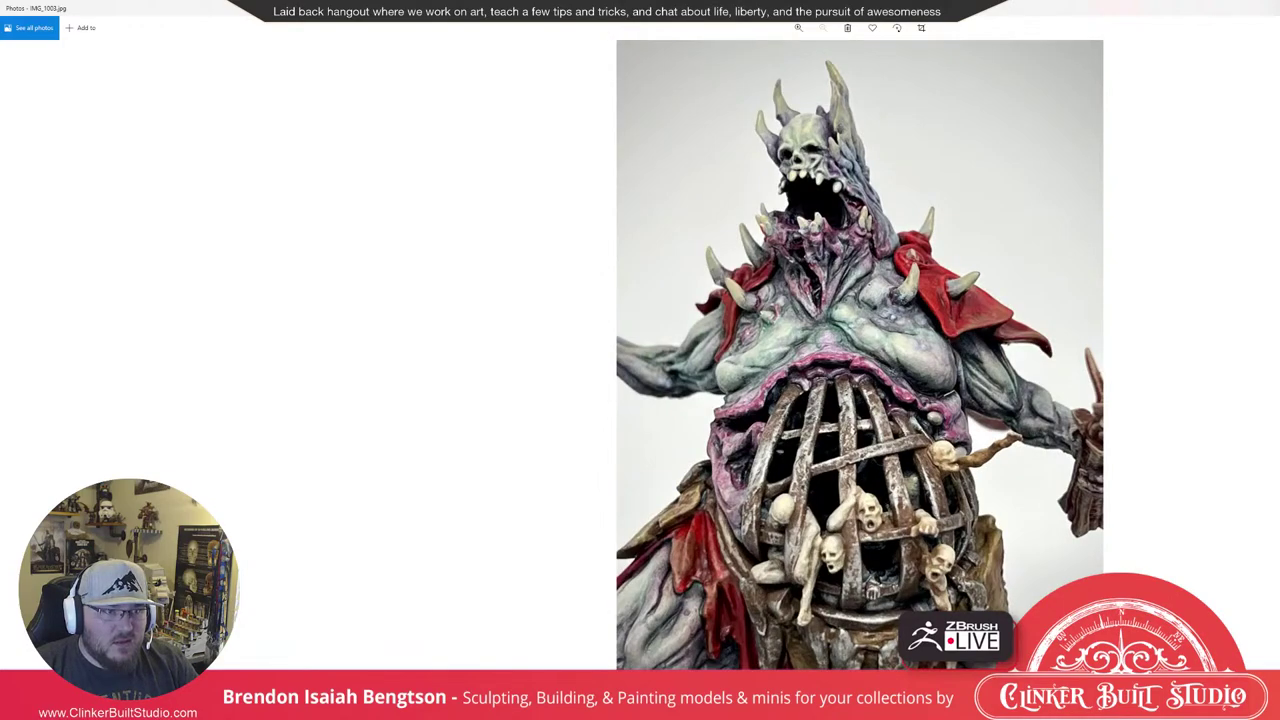
key("Right")
key("Right")
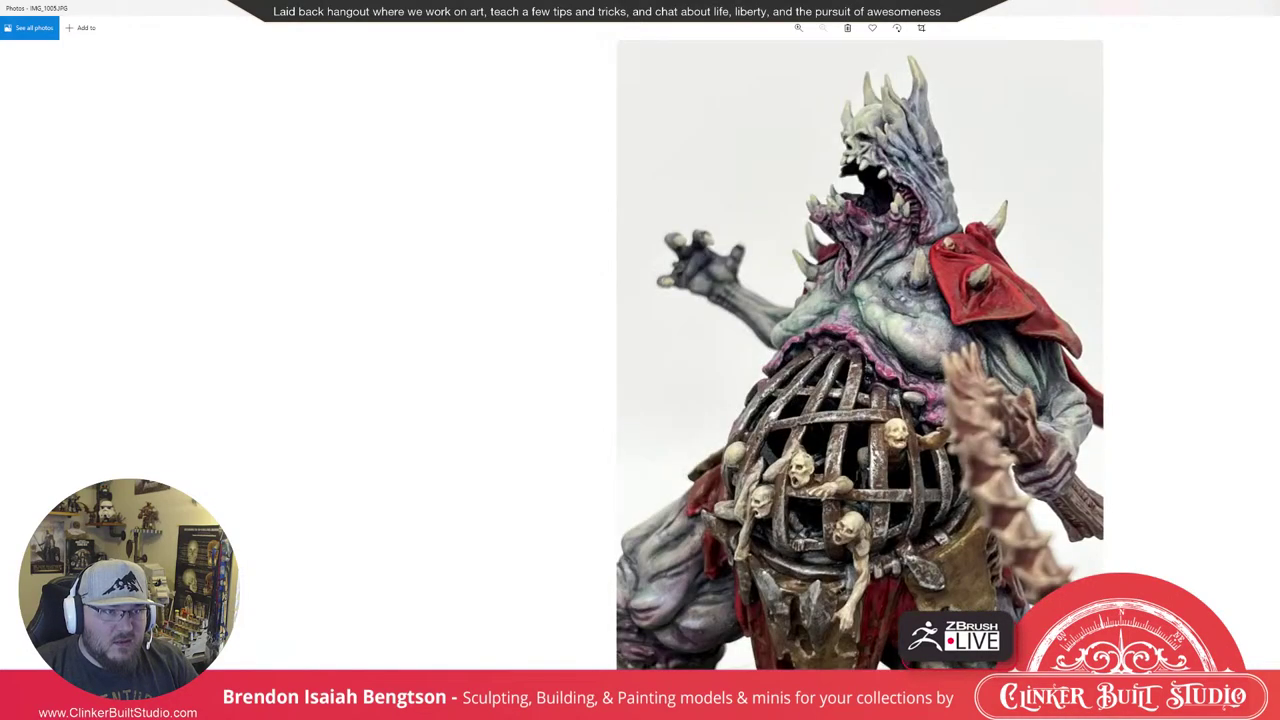
key("Right")
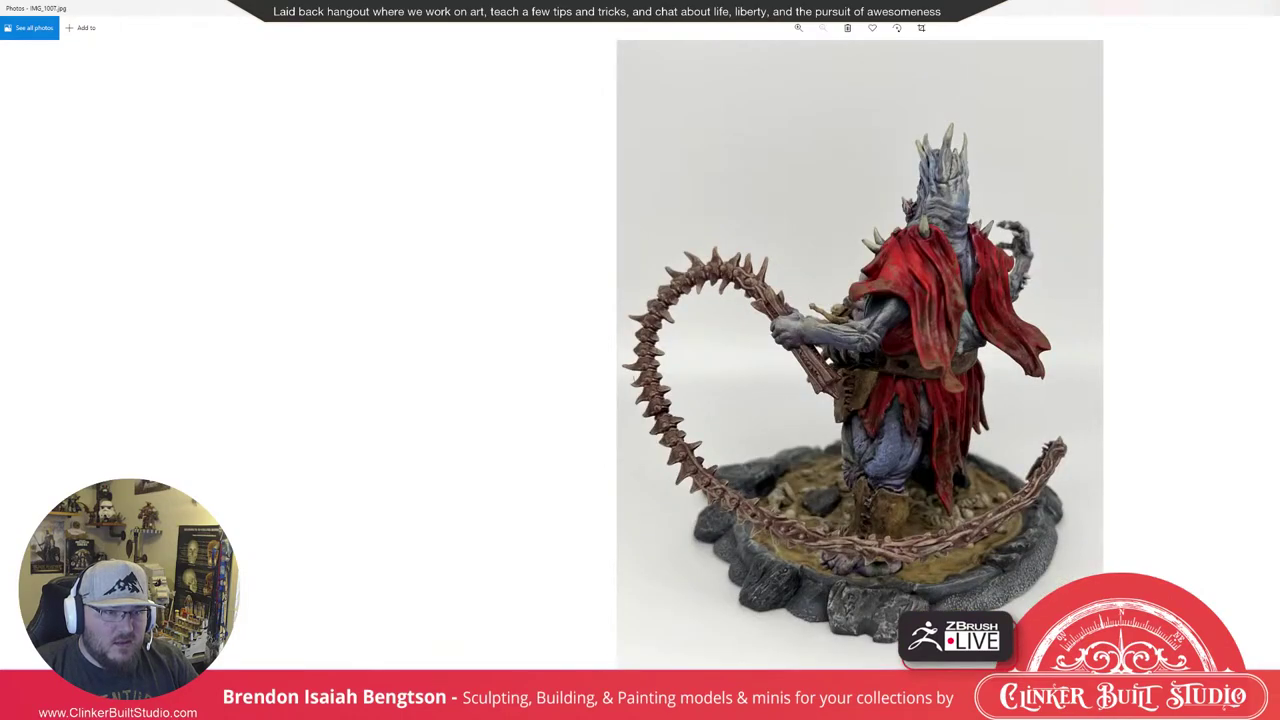
key("Right")
key("Right")
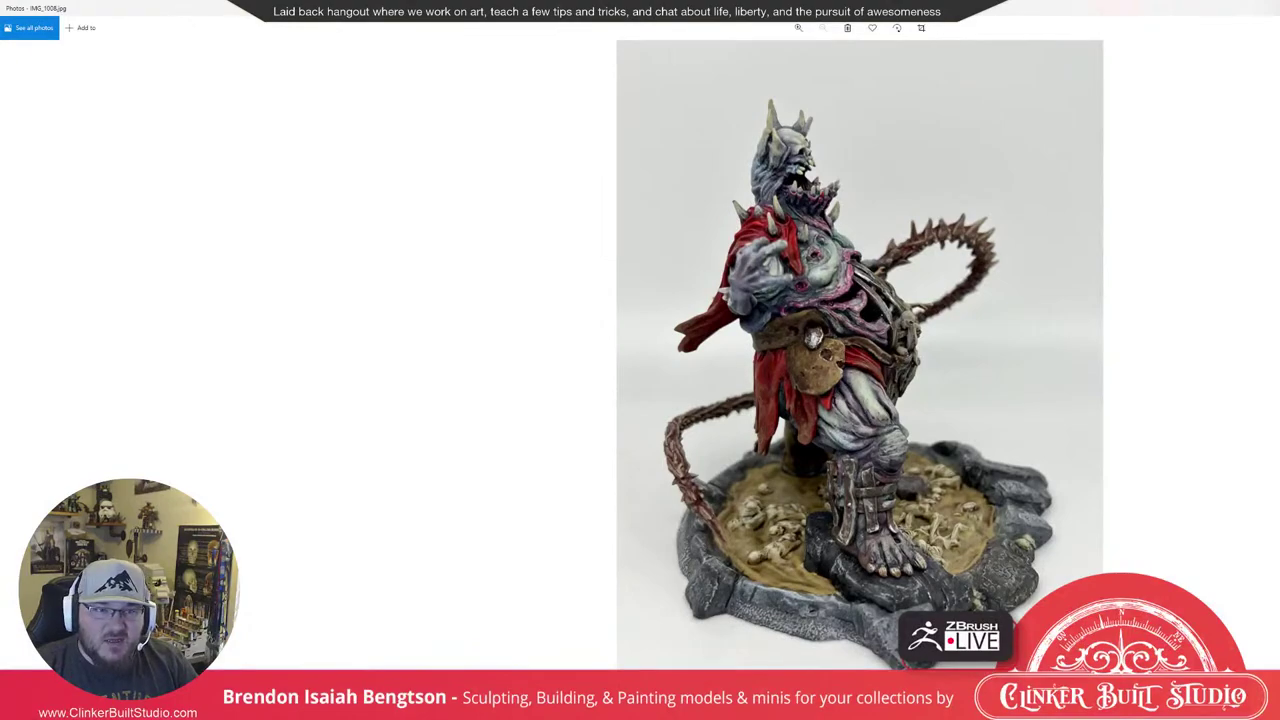
key("Right")
key("Right")
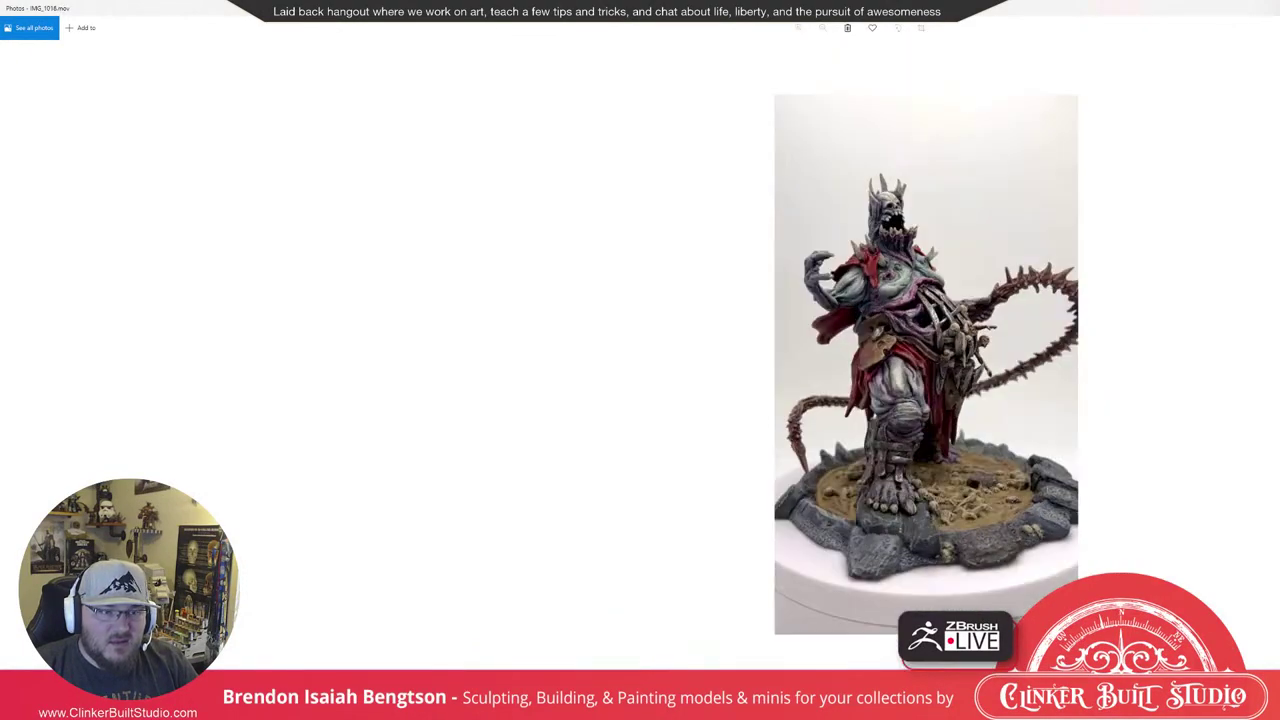
key("Right")
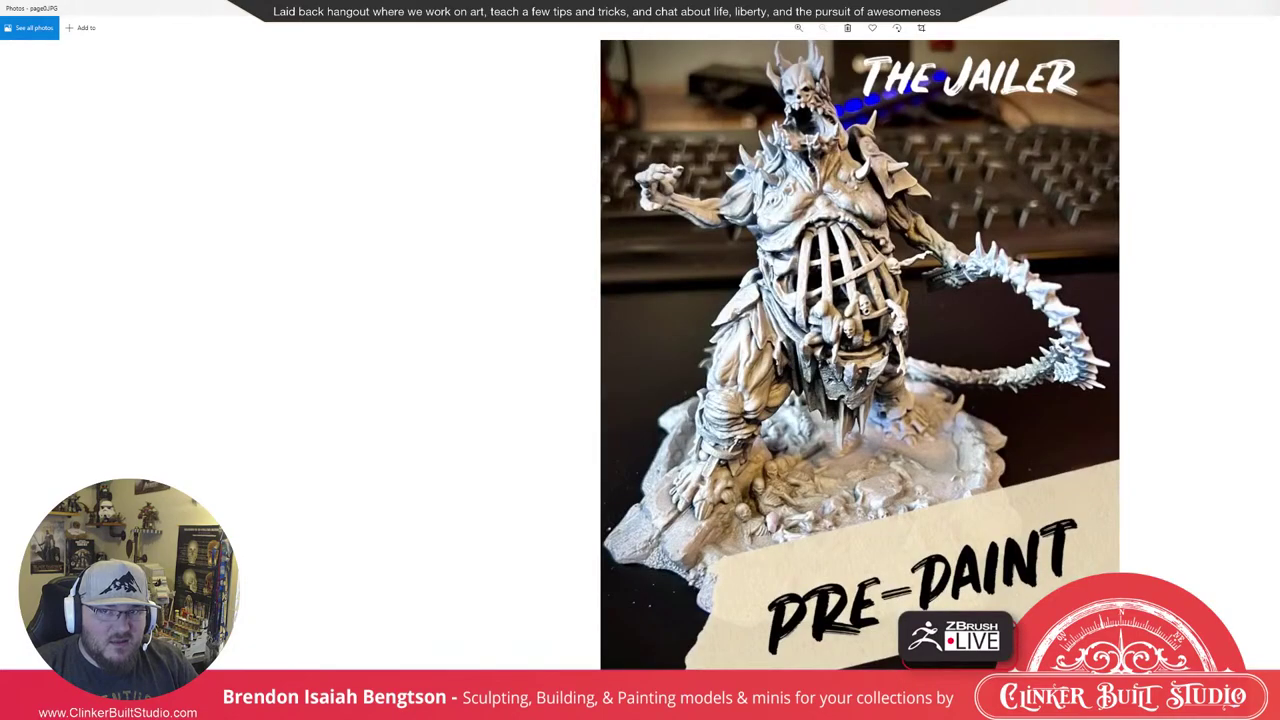
left_click(1264, 8)
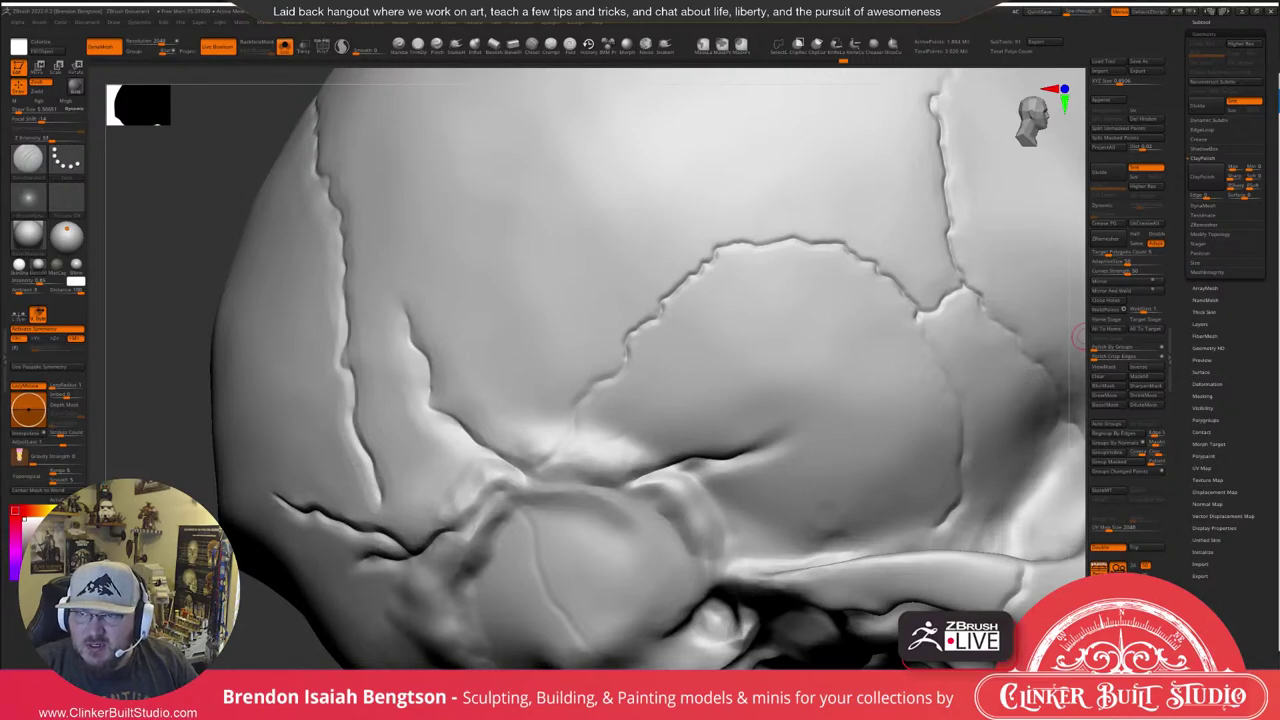
View the Lancer miniature photos in Photos, starting with ClinkerBuiltStudio Lancer 01.jpg, and return to ZBrush.
key("alt+Tab")
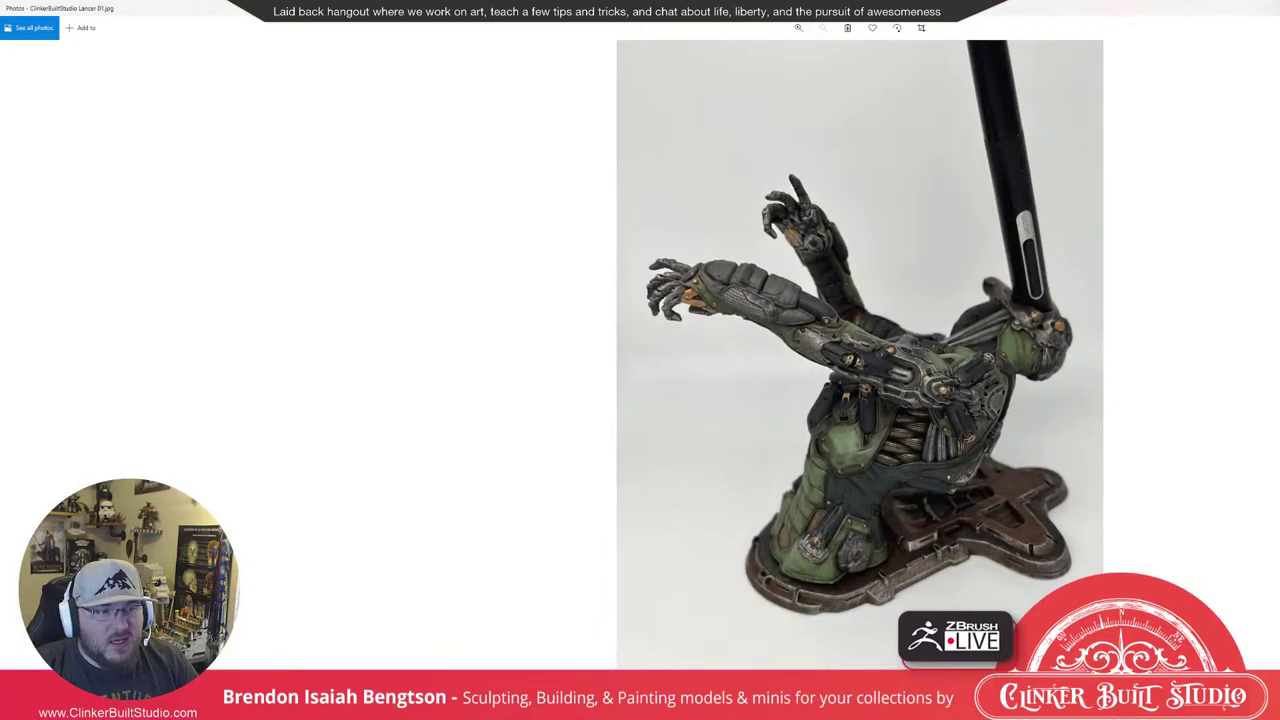
key("Right")
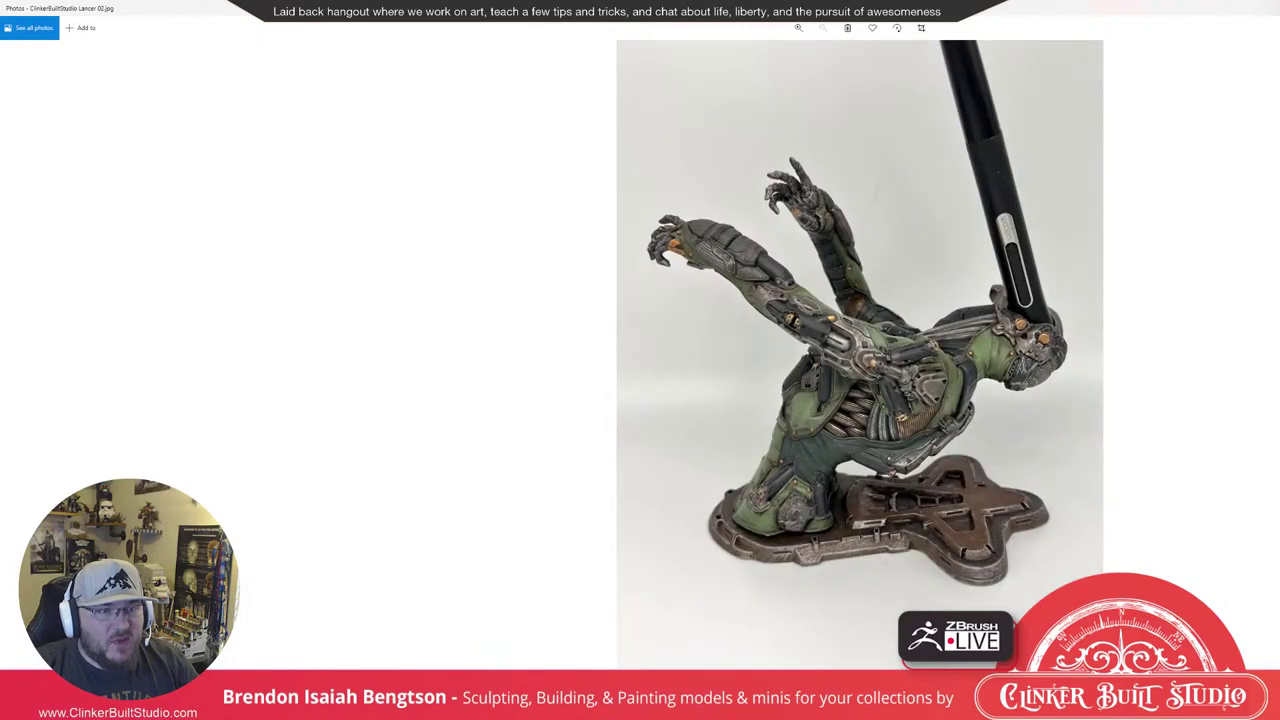
key("Right")
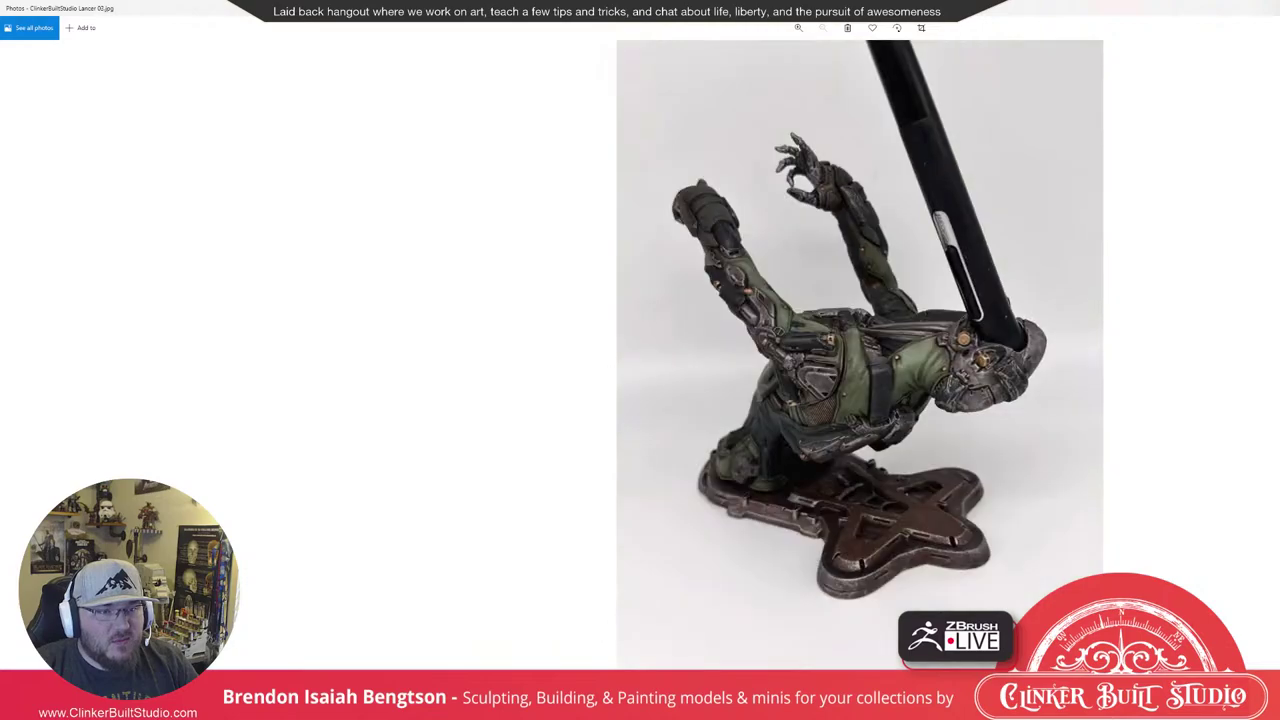
key("Right")
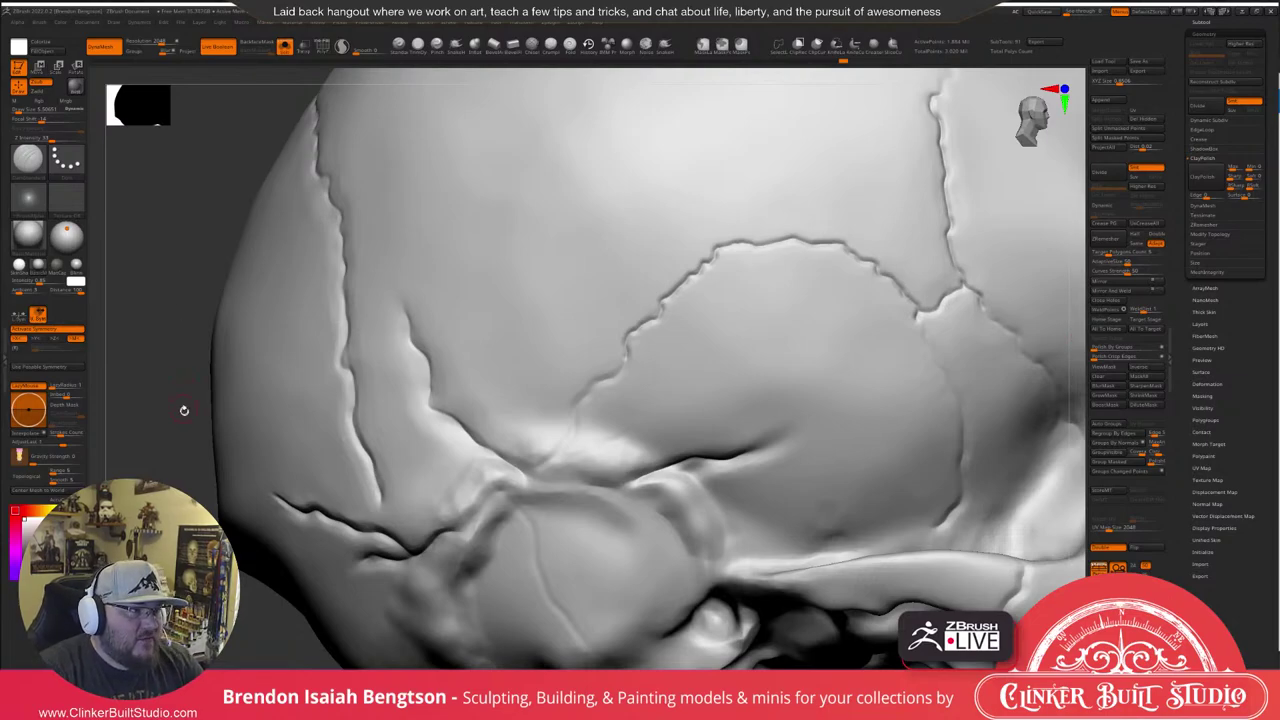
Carve an irregular, jagged crack from the front junction of the arched suture down to the cheekbone arch.
left_click_drag(184, 409, 230, 217, "alt")
left_click_drag(493, 354, 548, 383)
scroll(675, 340, "up", 8)
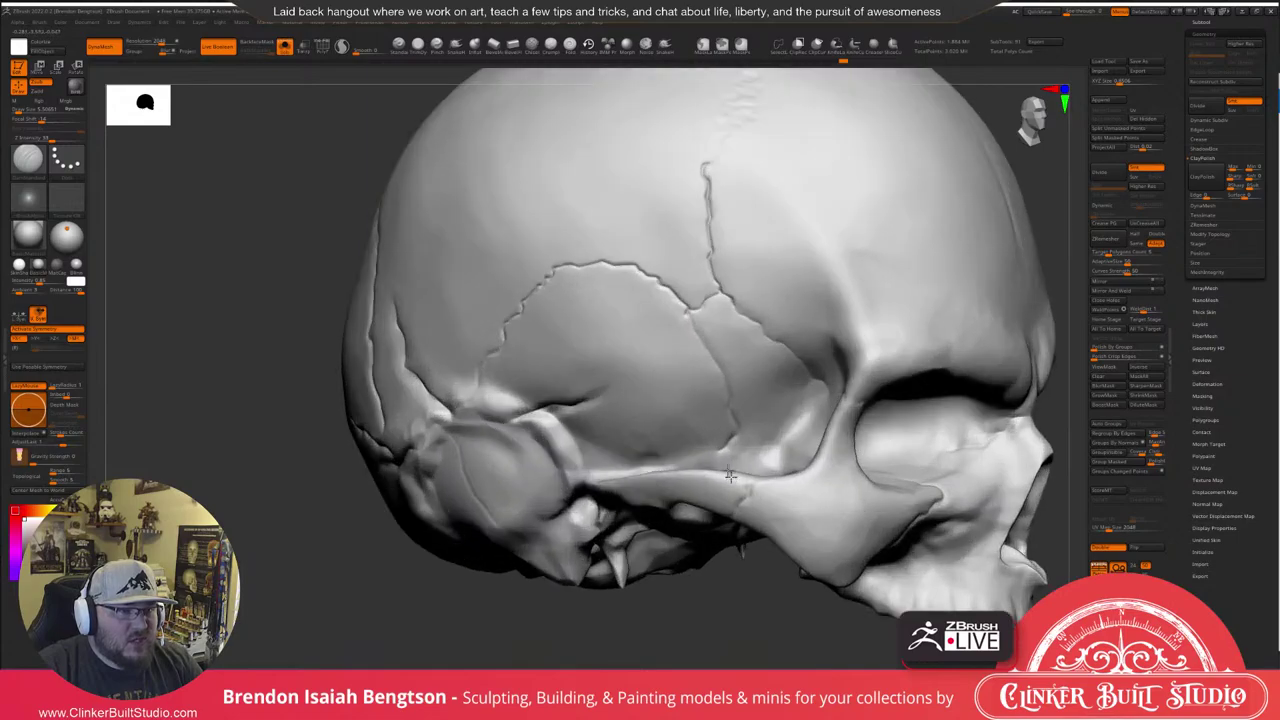
scroll(686, 341, "up", 3)
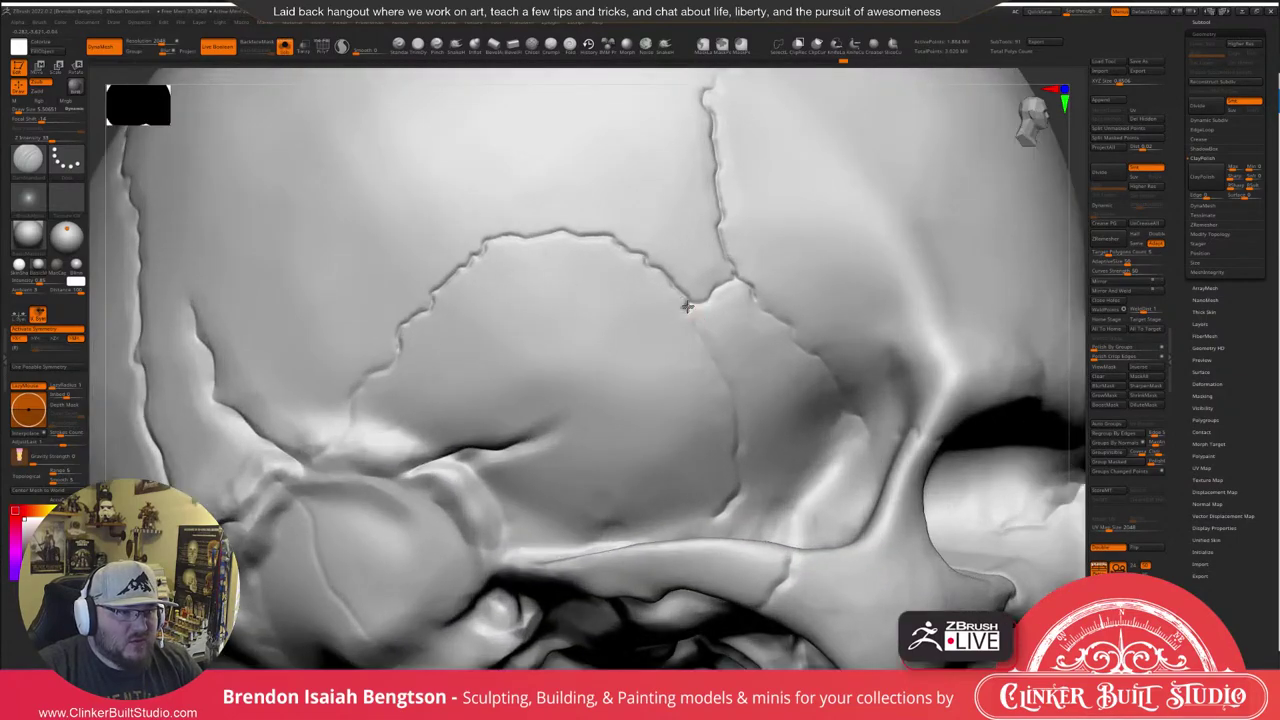
left_click_drag(697, 325, 706, 344)
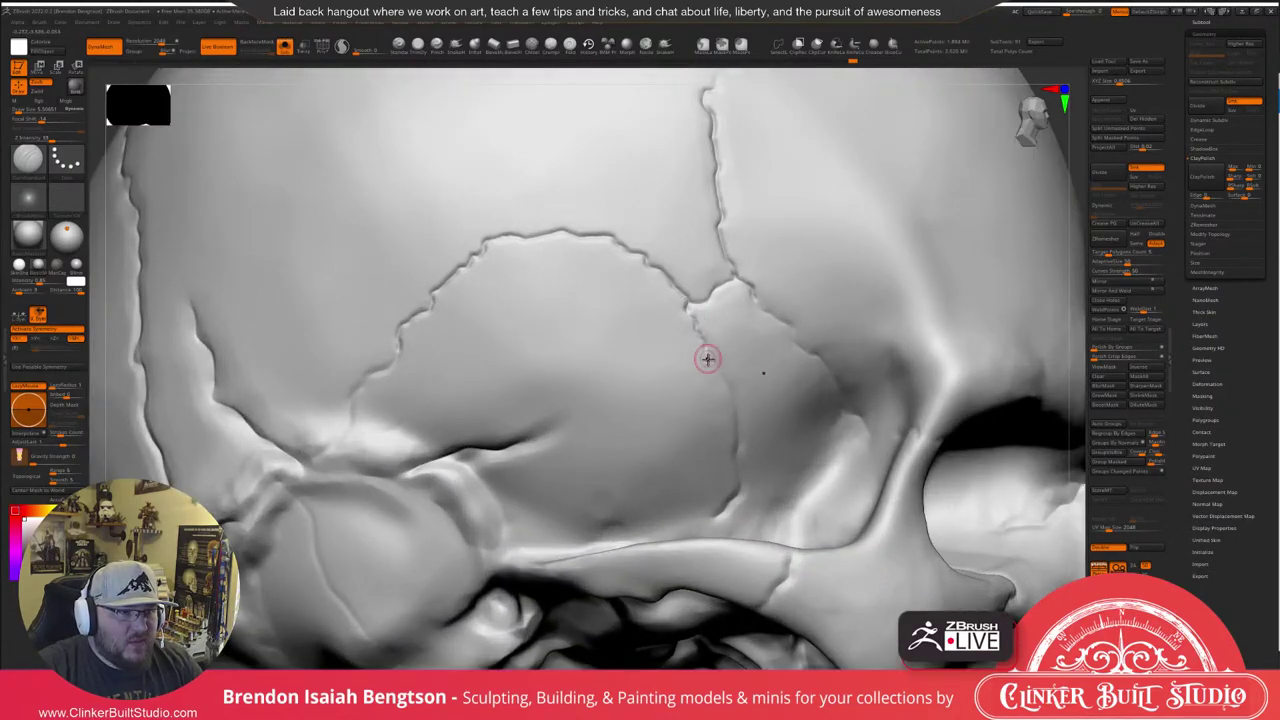
right_click_drag(739, 358, 709, 351)
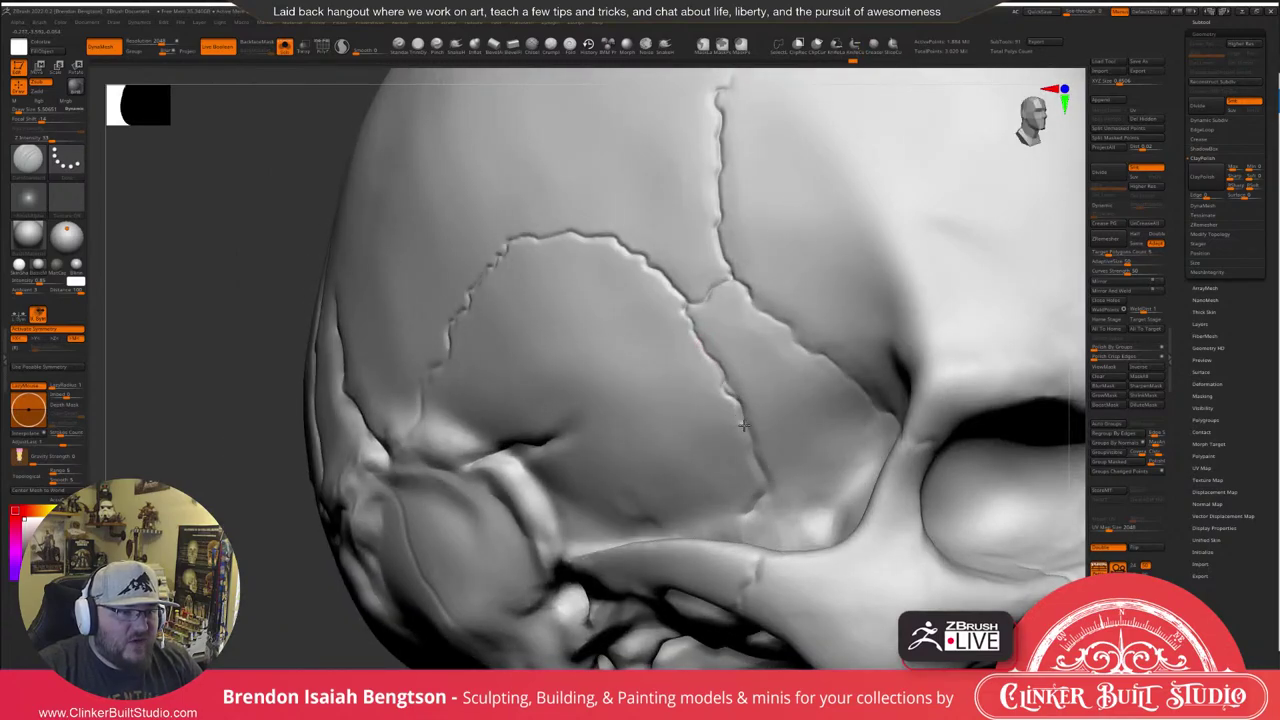
mouse_move(757, 460)
left_mouse_down()
mouse_move(768, 490)
mouse_move(750, 526)
left_mouse_up()
Extend the rear end of the arched suture down to the bone ridge behind the ear area.
right_click_drag(752, 450, 738, 420, "ctrl")
right_click_drag(738, 420, 763, 374, "ctrl")
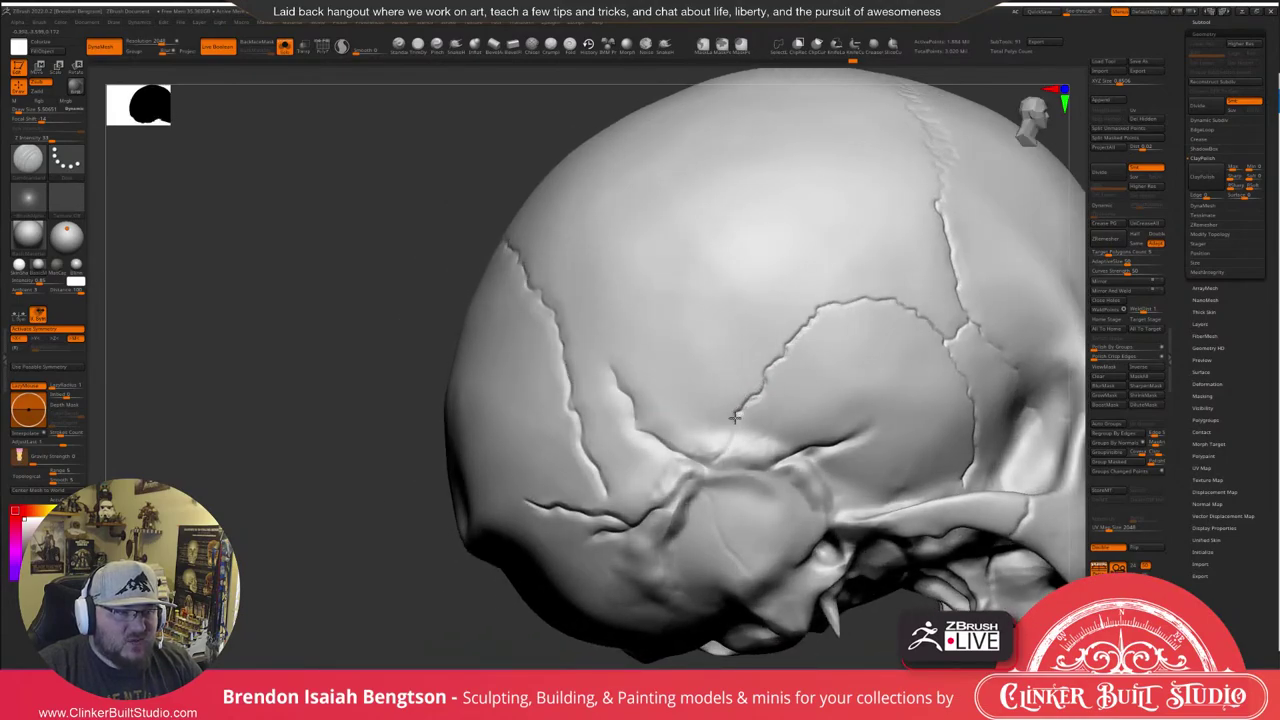
left_click_drag(735, 417, 711, 467)
right_click_drag(709, 387, 677, 396)
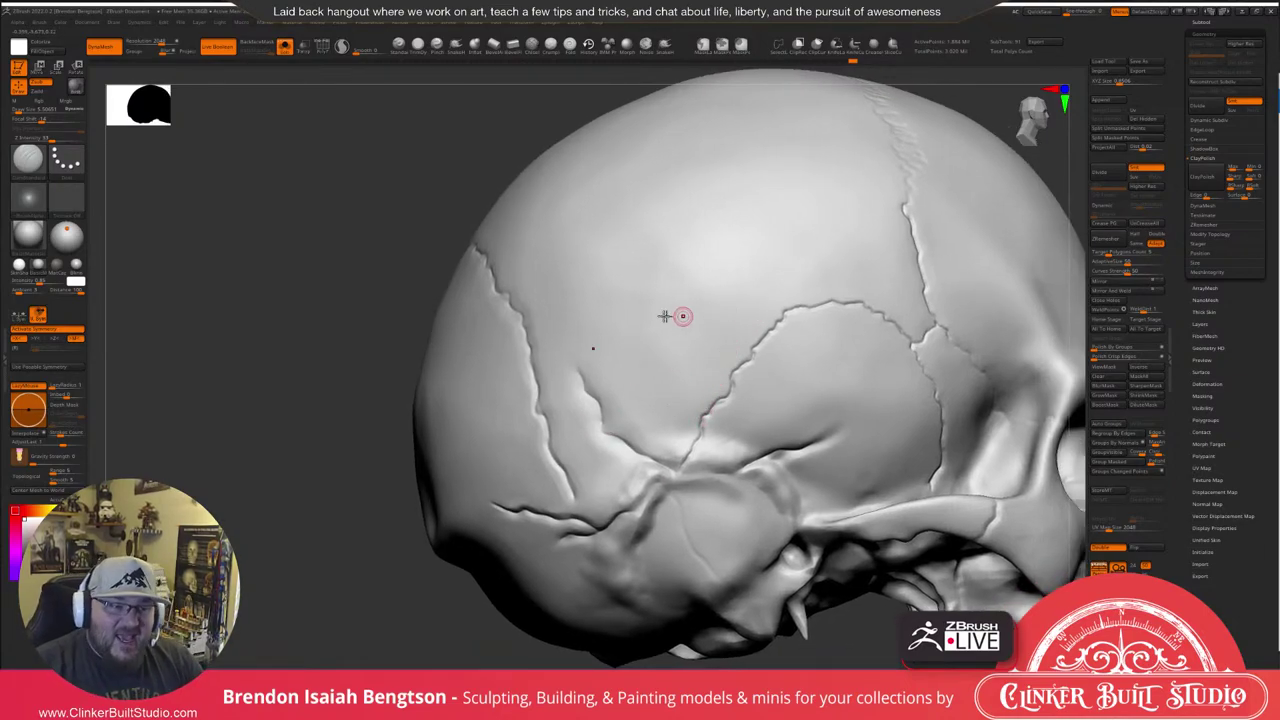
right_click_drag(646, 326, 672, 359)
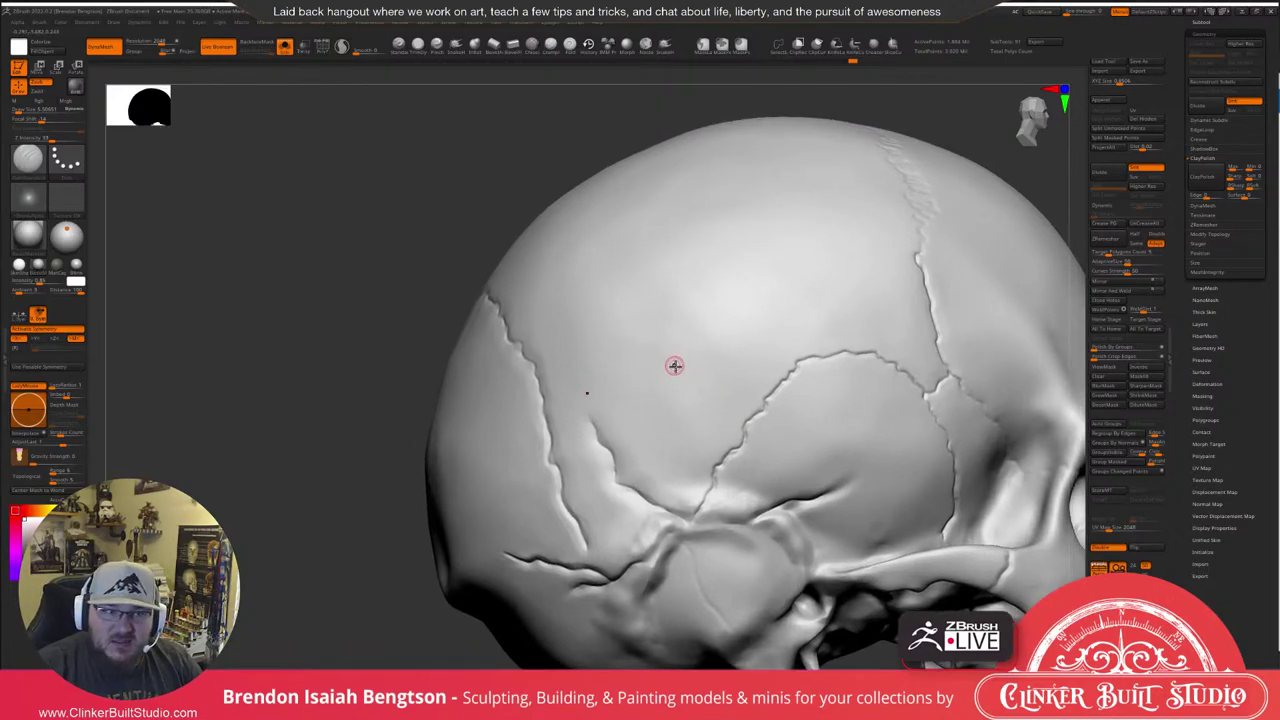
right_click_drag(674, 366, 687, 377)
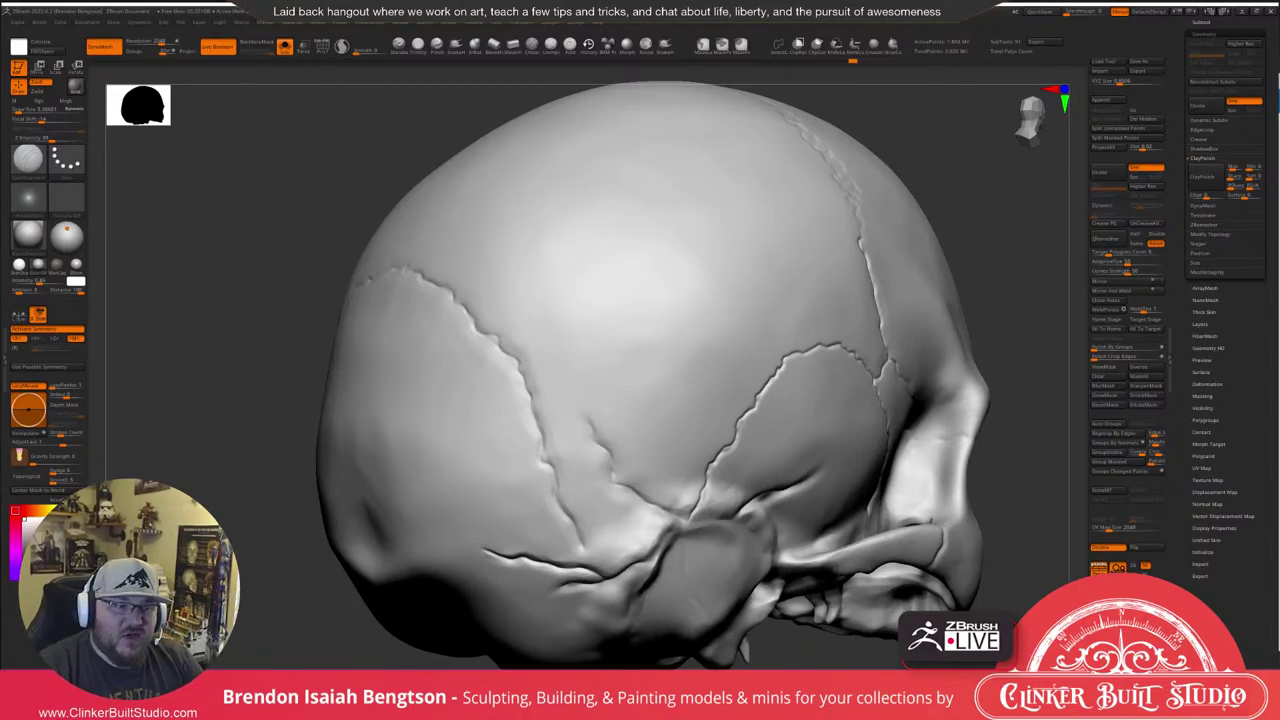
Roughen the suture at the back of the skull with jagged strokes, turning symmetry off for its upper part.
left_click_drag(999, 203, 895, 210)
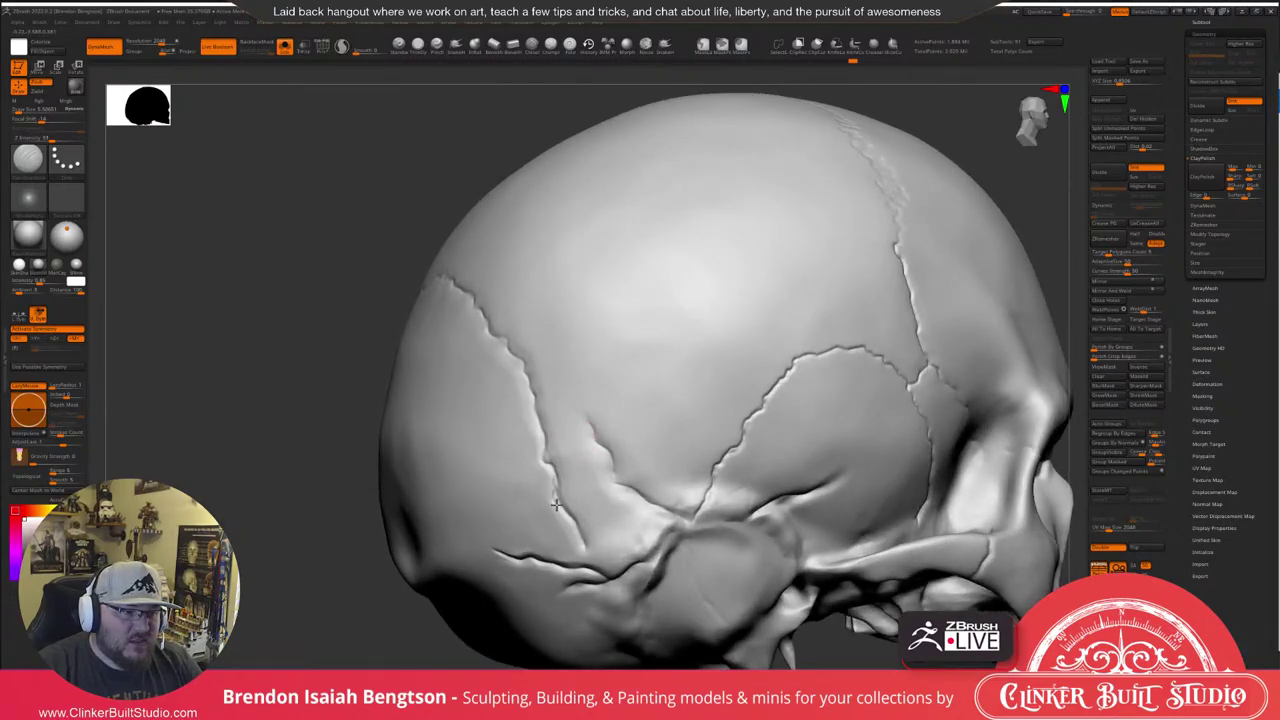
left_click_drag(581, 537, 575, 551)
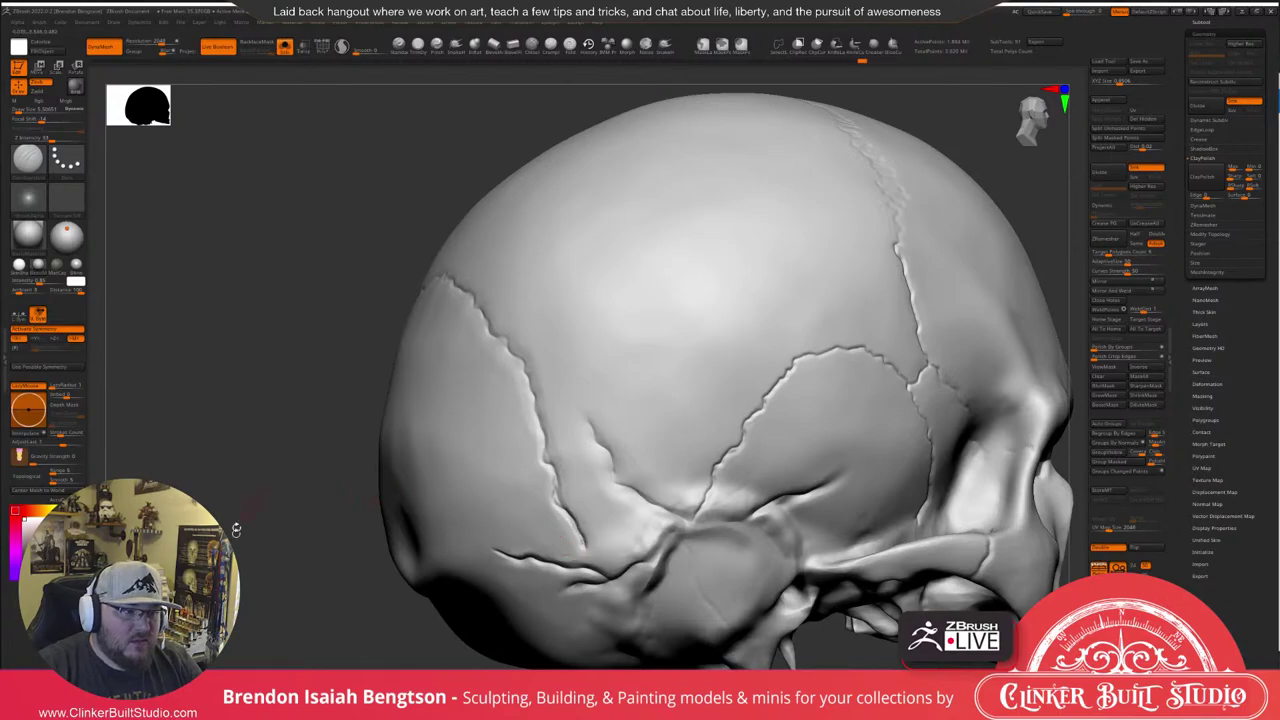
left_click_drag(237, 530, 312, 525)
left_click_drag(894, 219, 546, 451)
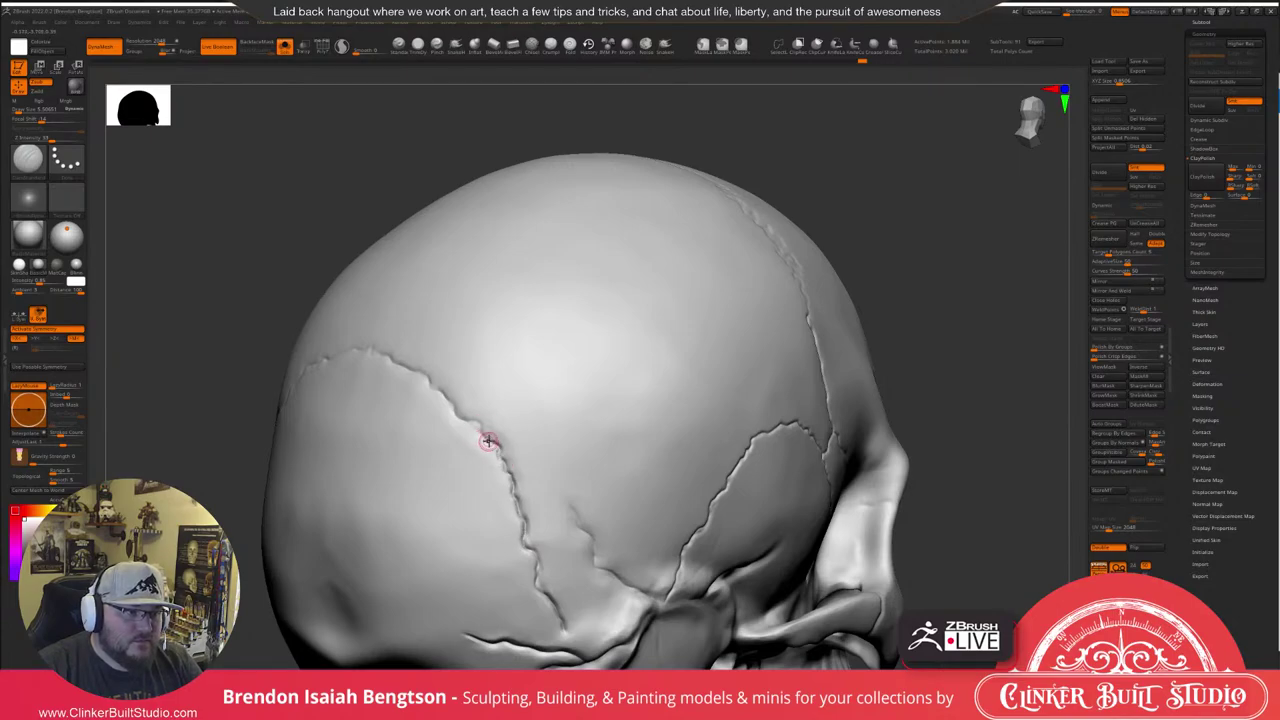
key("x")
left_click_drag(481, 432, 443, 395)
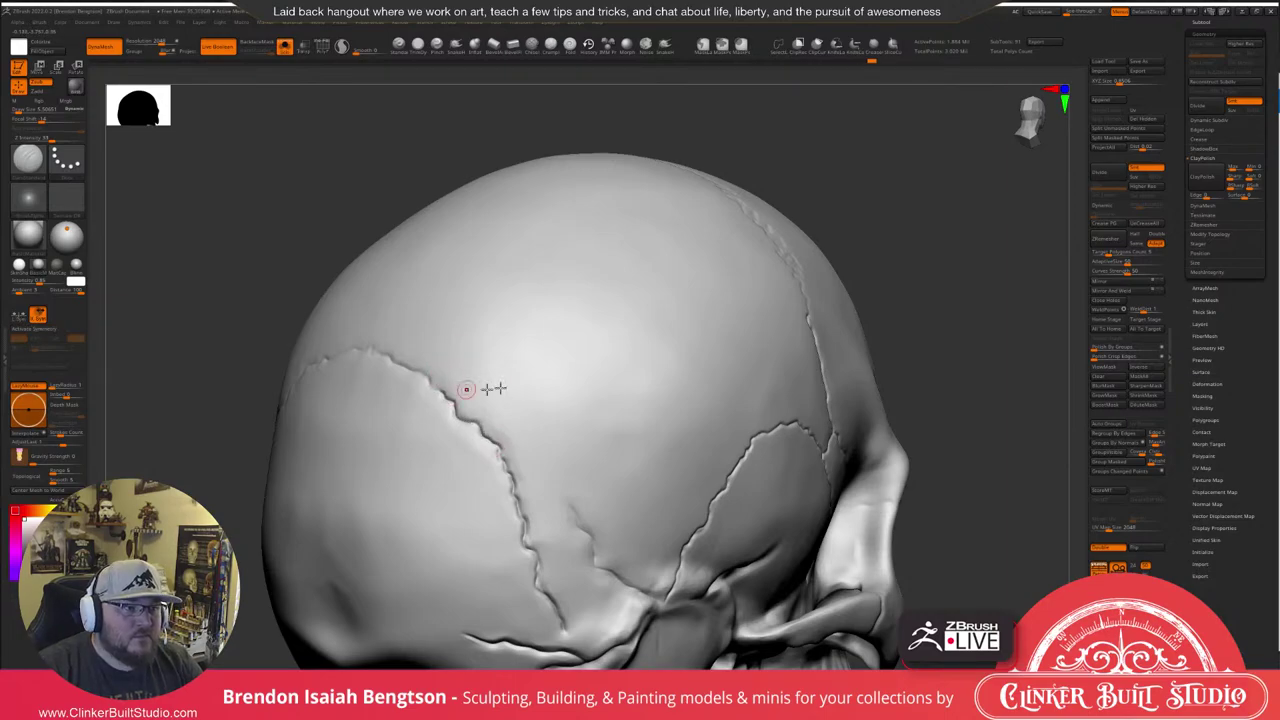
right_click_drag(494, 388, 581, 483)
Show the full figure again, then fill and smooth the short crack joining the arched and vertical sutures.
key("alt+s")
right_click_drag(920, 369, 936, 484)
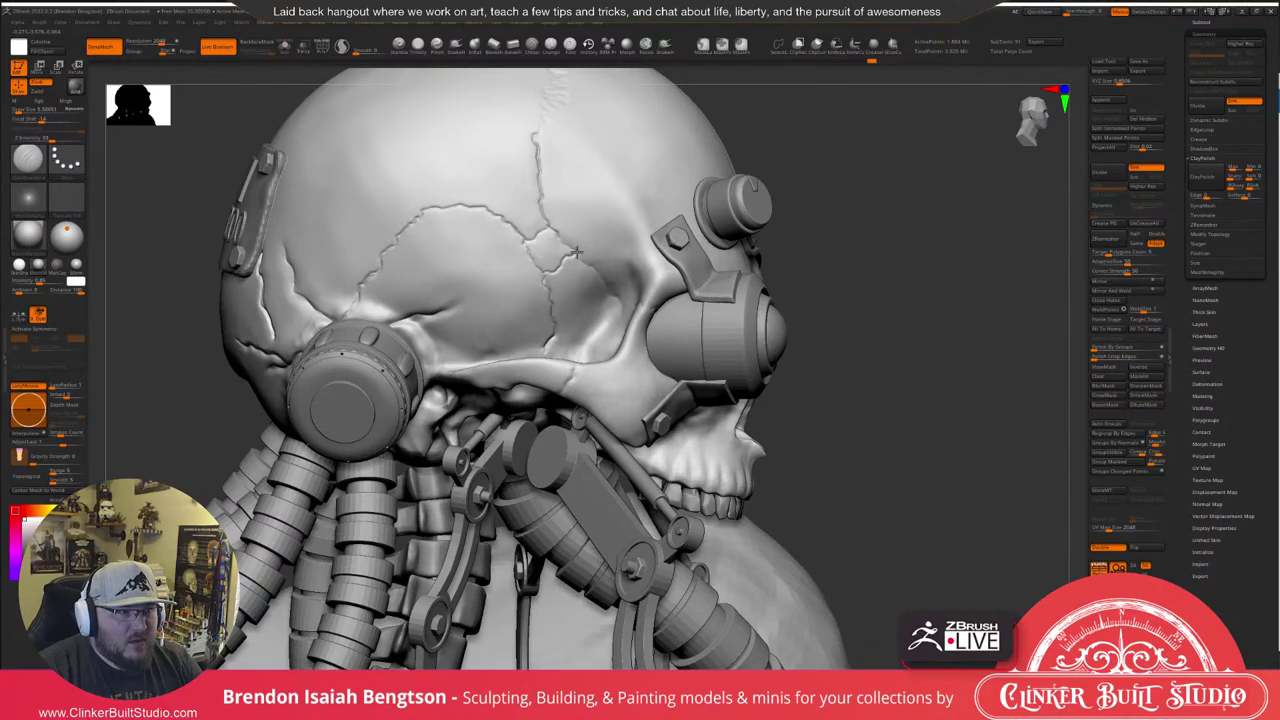
mouse_move(532, 238)
left_mouse_down("shift")
mouse_move(540, 228)
mouse_move(534, 239)
left_mouse_up("shift")
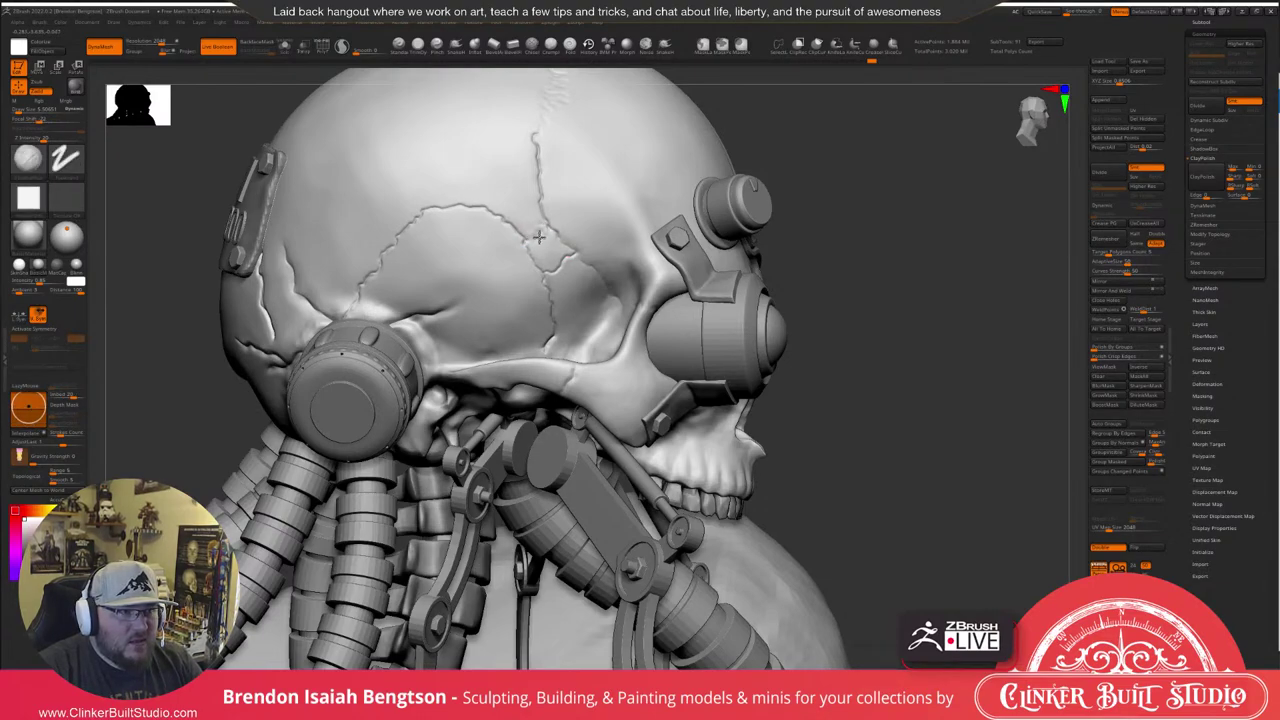
left_click_drag(541, 235, 544, 254)
right_click_drag(555, 221, 572, 287, "alt")
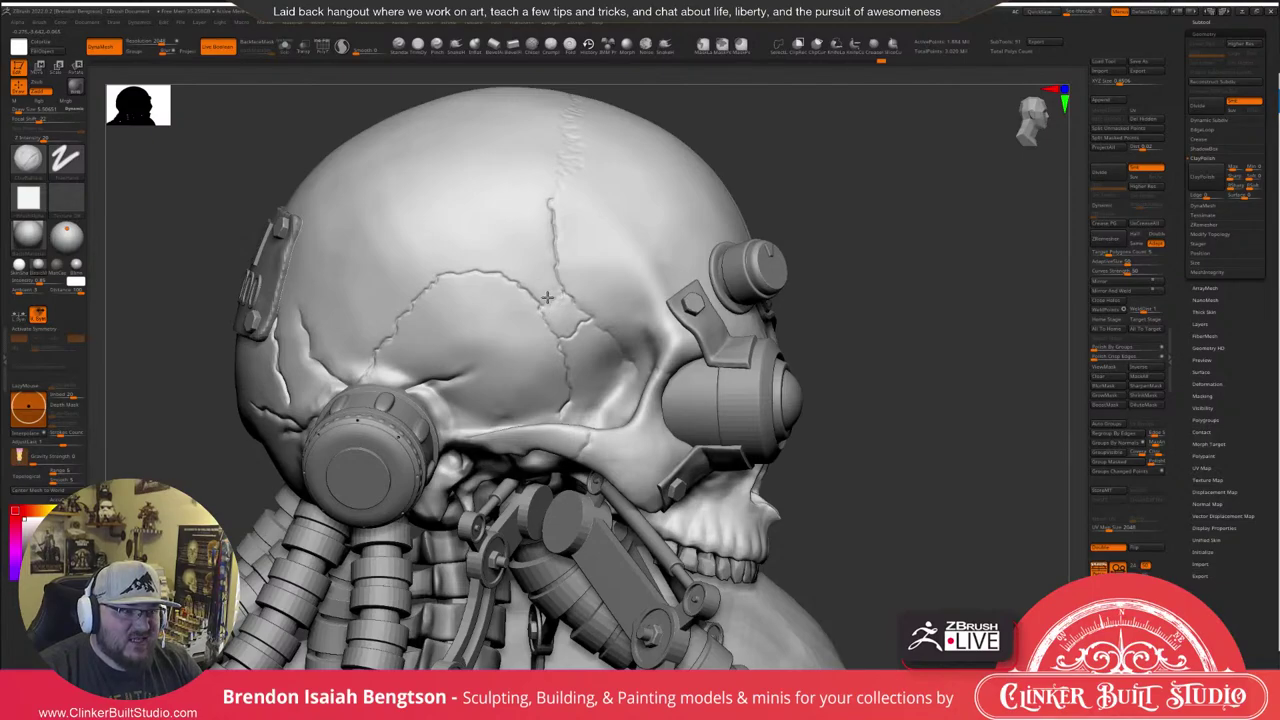
key("shift")
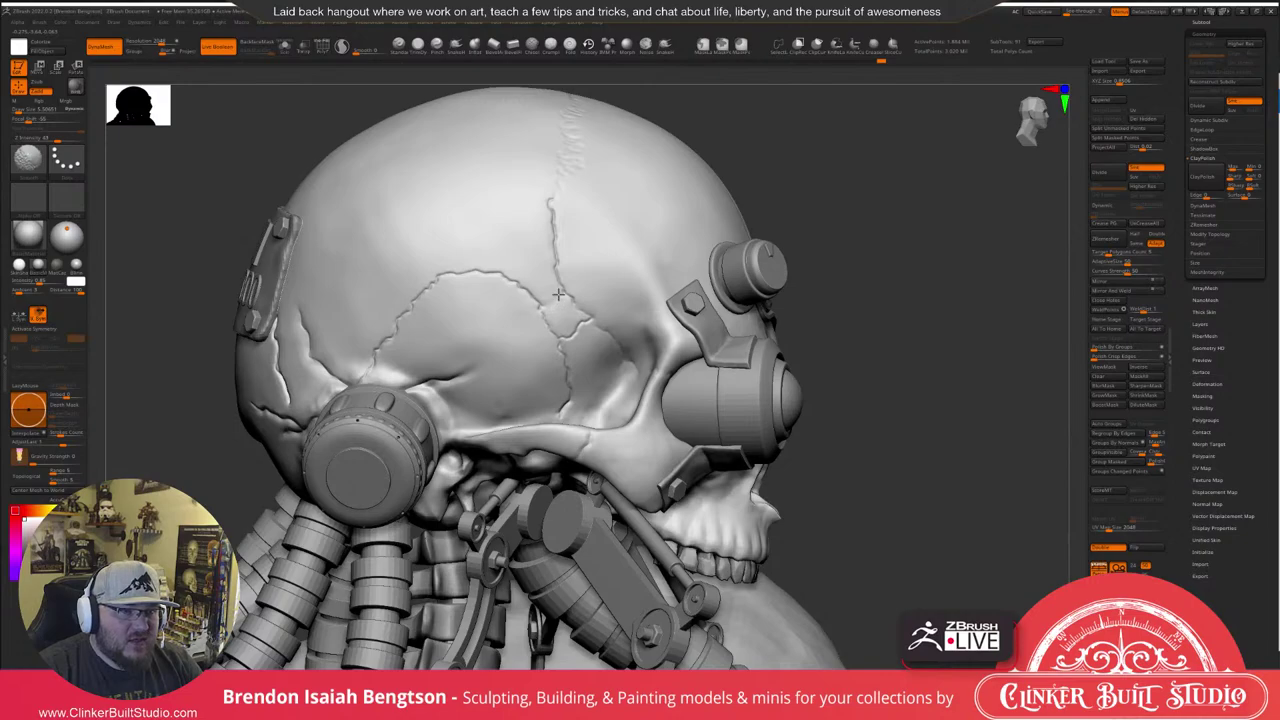
Return to the crack brush and re-carve the jagged suture around the small bone plate at the temple junction.
mouse_move(598, 326)
right_mouse_down()
mouse_move(550, 332)
mouse_move(595, 338)
mouse_move(597, 321)
right_mouse_up()
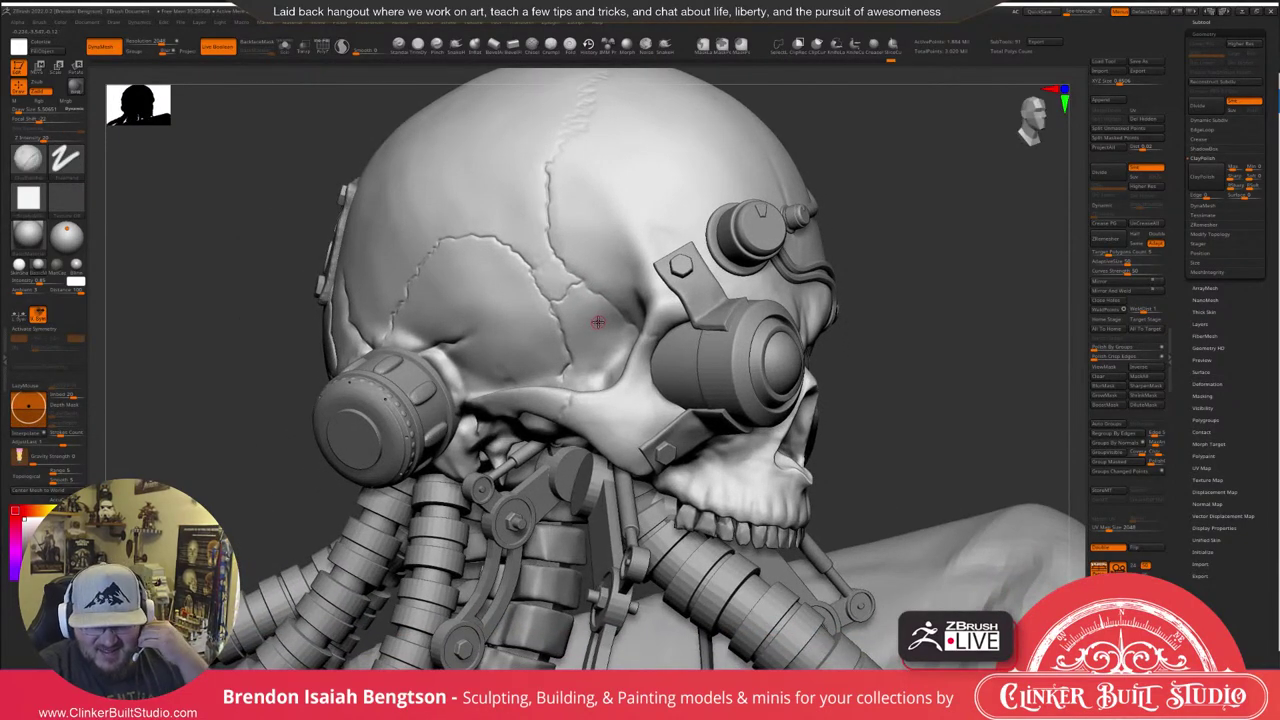
right_click_drag(550, 265, 574, 287)
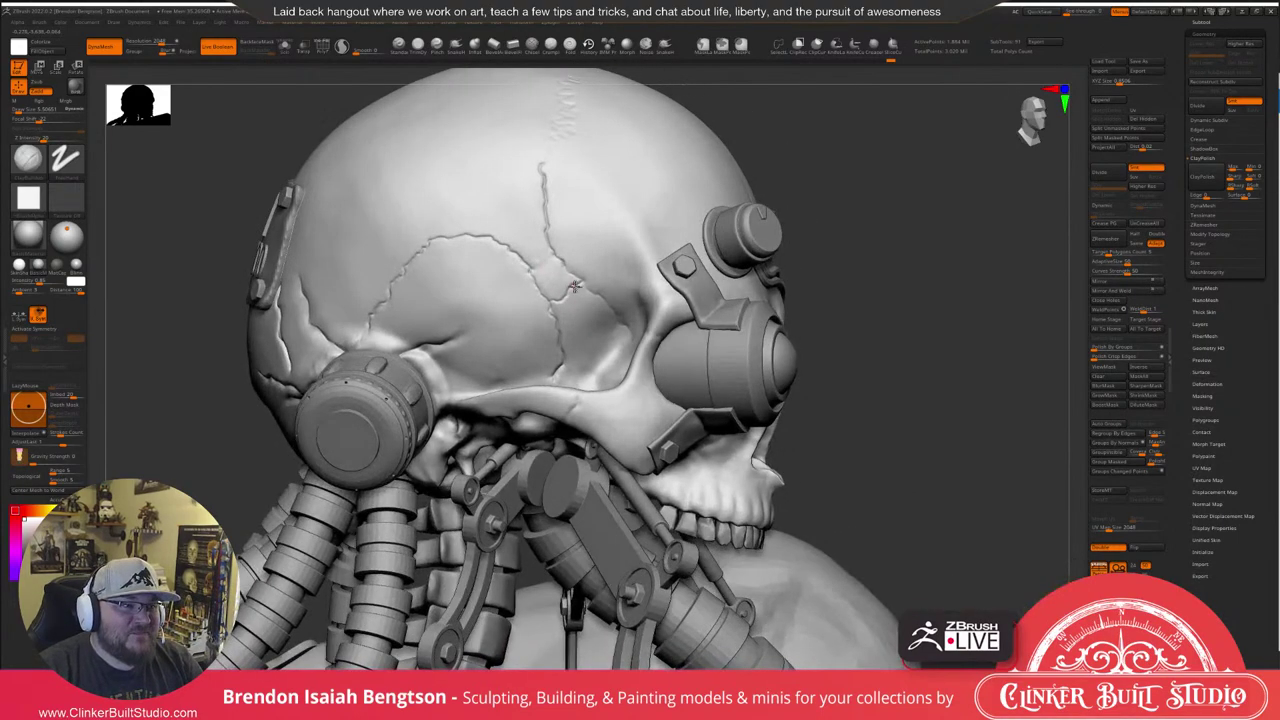
key("1")
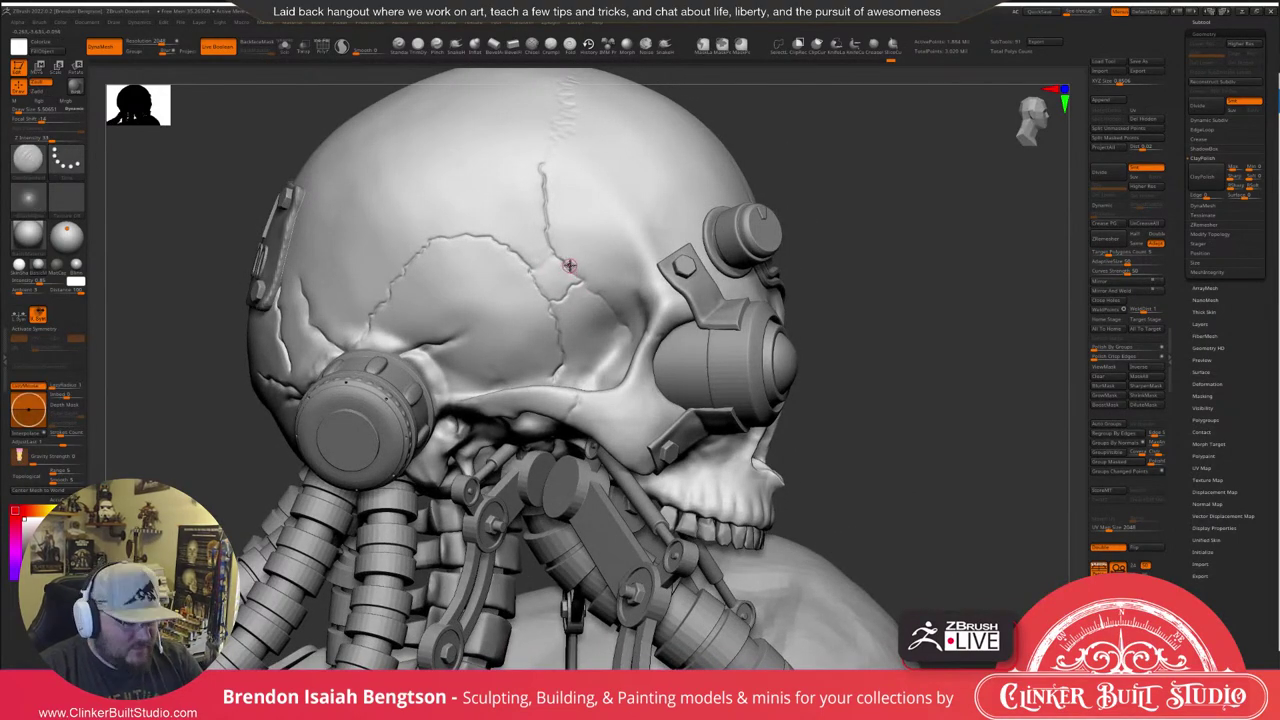
key("x")
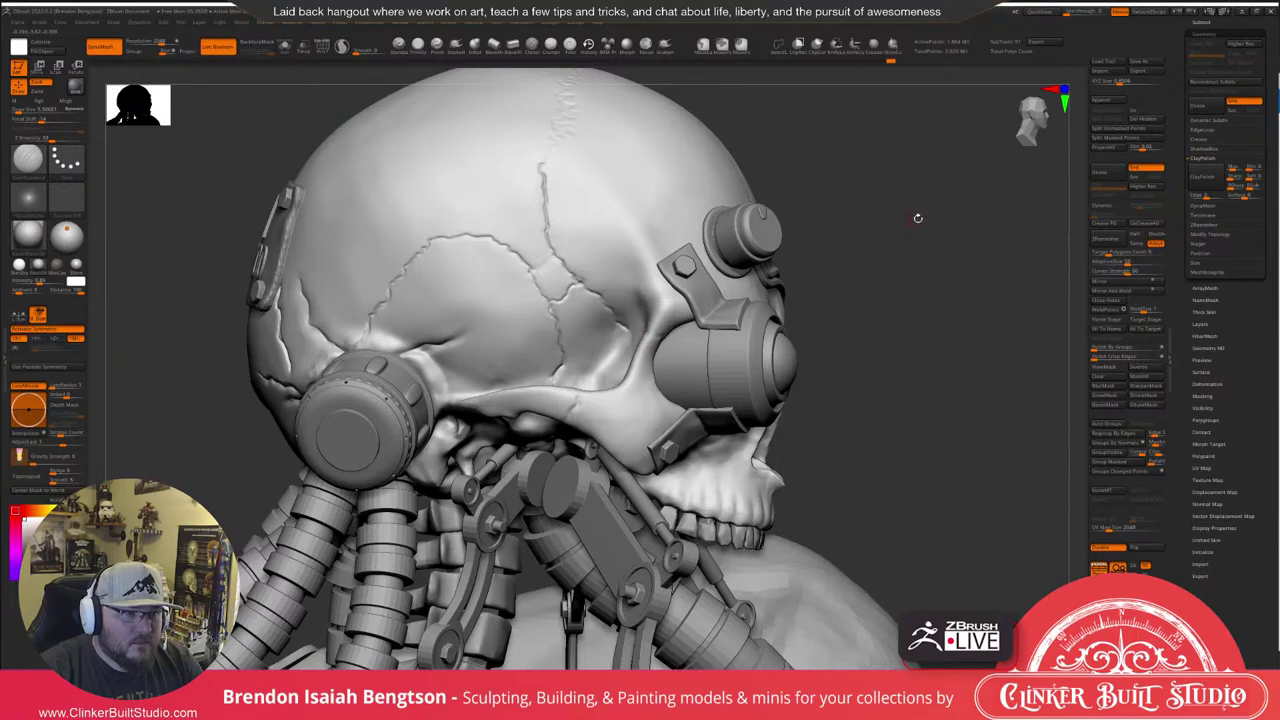
Isolate the skull and carve small jagged cracks across the outer rims of the eye sockets.
left_click_drag(917, 217, 686, 281)
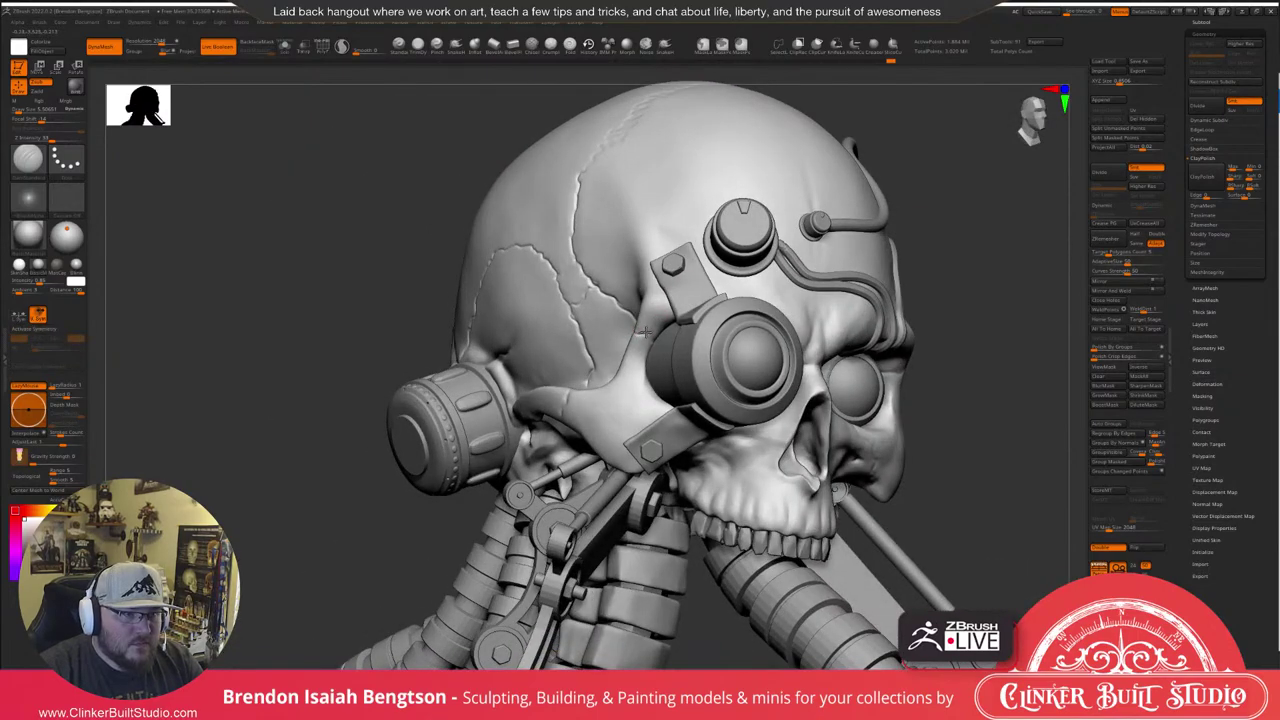
left_click_drag(653, 338, 656, 344)
mouse_move(925, 265)
left_mouse_down()
mouse_move(635, 345)
mouse_move(671, 359)
left_mouse_up()
key("alt+s")
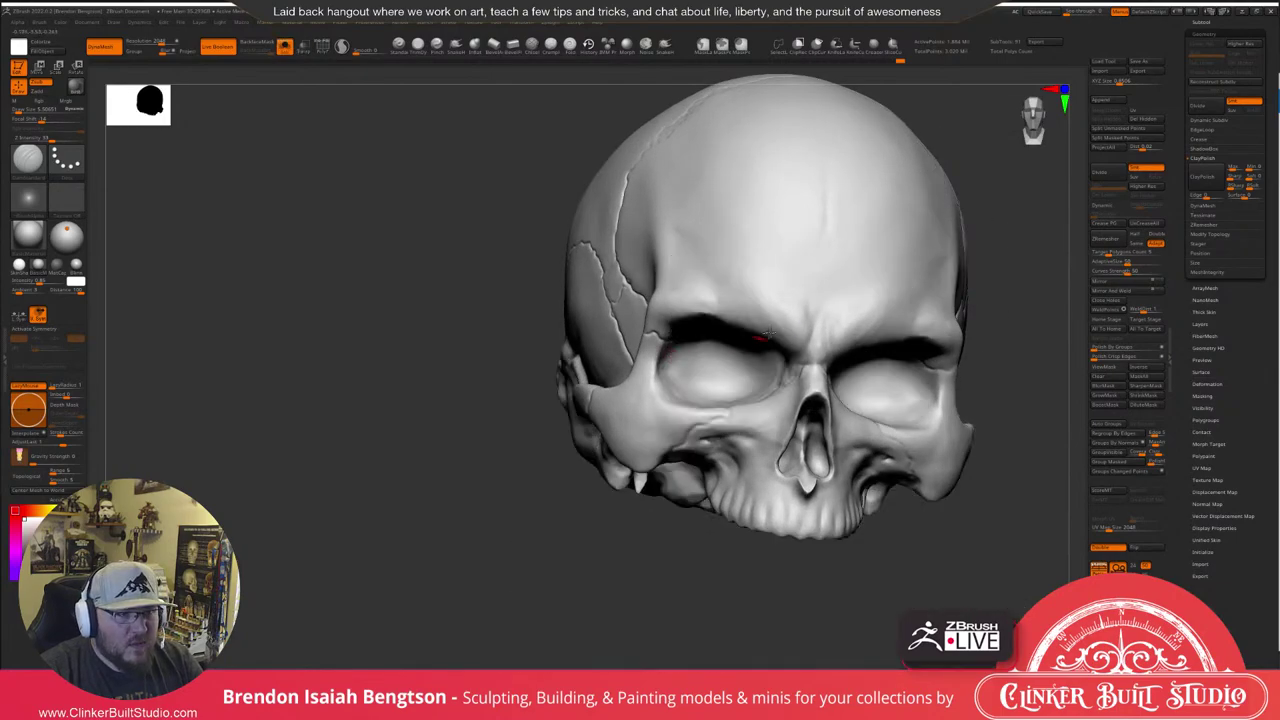
right_click_drag(767, 333, 688, 324, "shift")
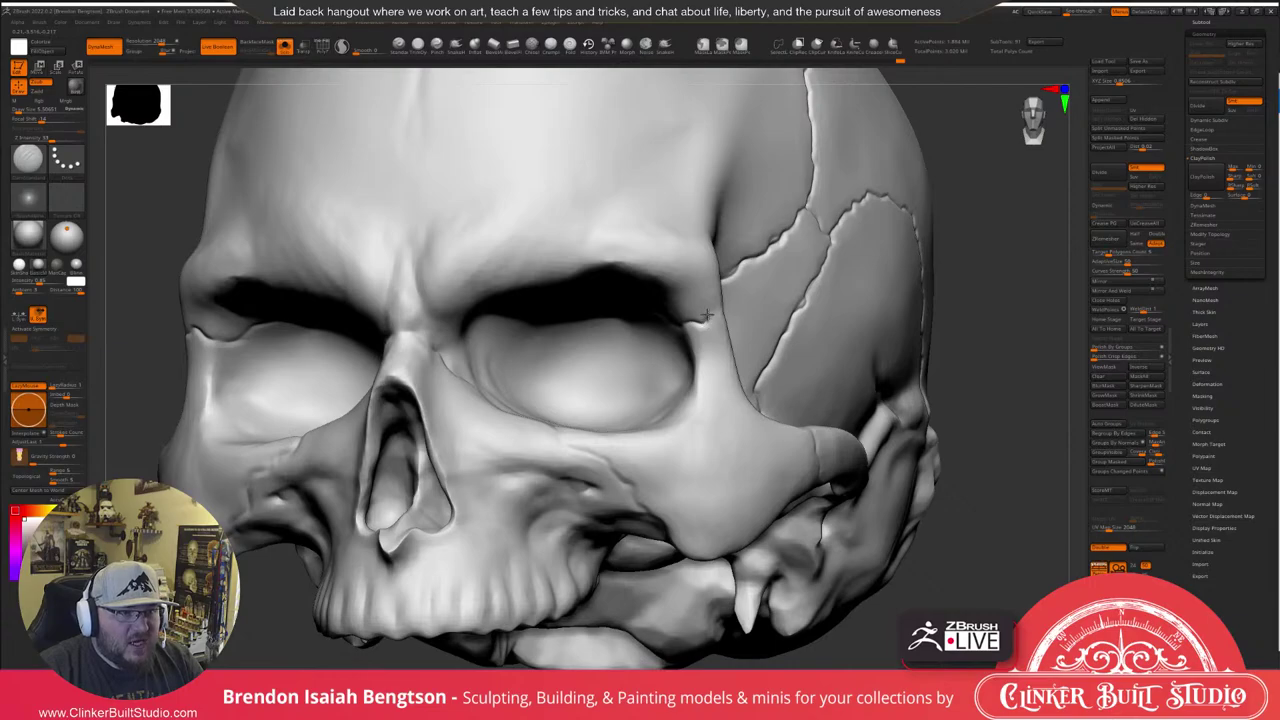
right_click_drag(745, 338, 619, 333)
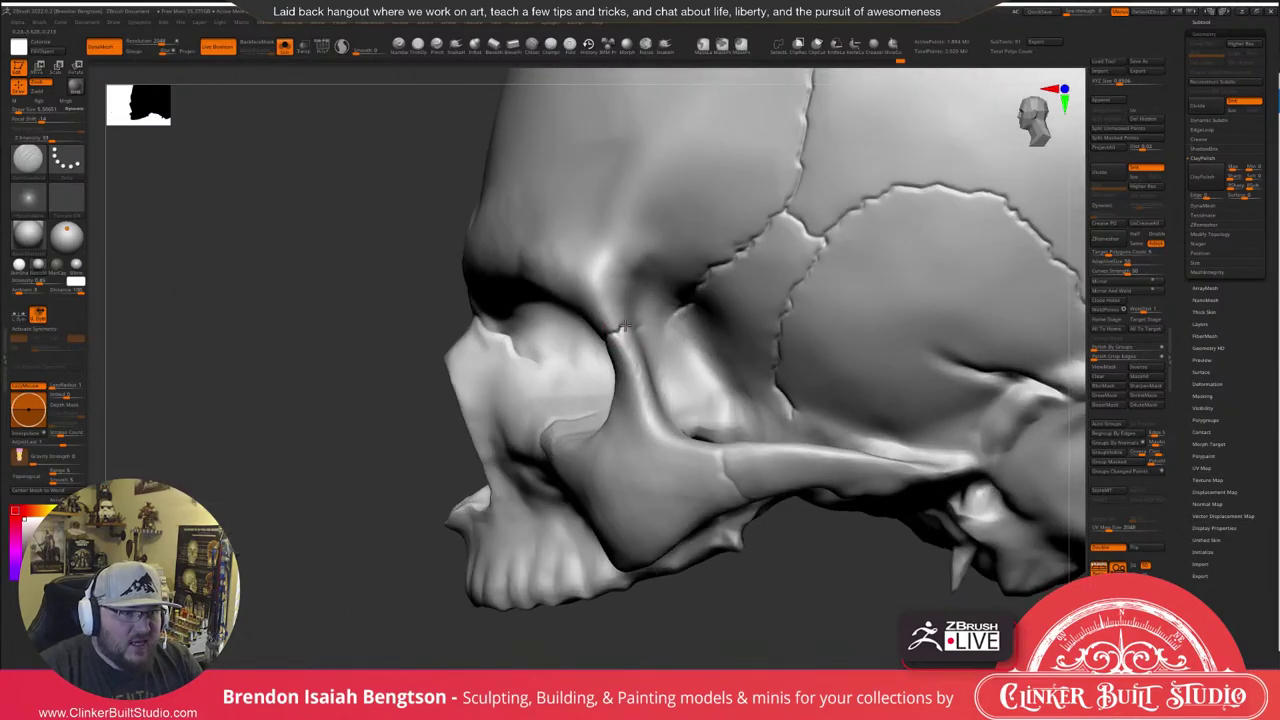
mouse_move(652, 311)
right_mouse_down()
mouse_move(669, 346)
mouse_move(599, 302)
mouse_move(645, 290)
right_mouse_up()
Carve a jagged crack from the bridge of the nose into the inner wall of the eye socket.
left_click_drag(330, 275, 699, 318)
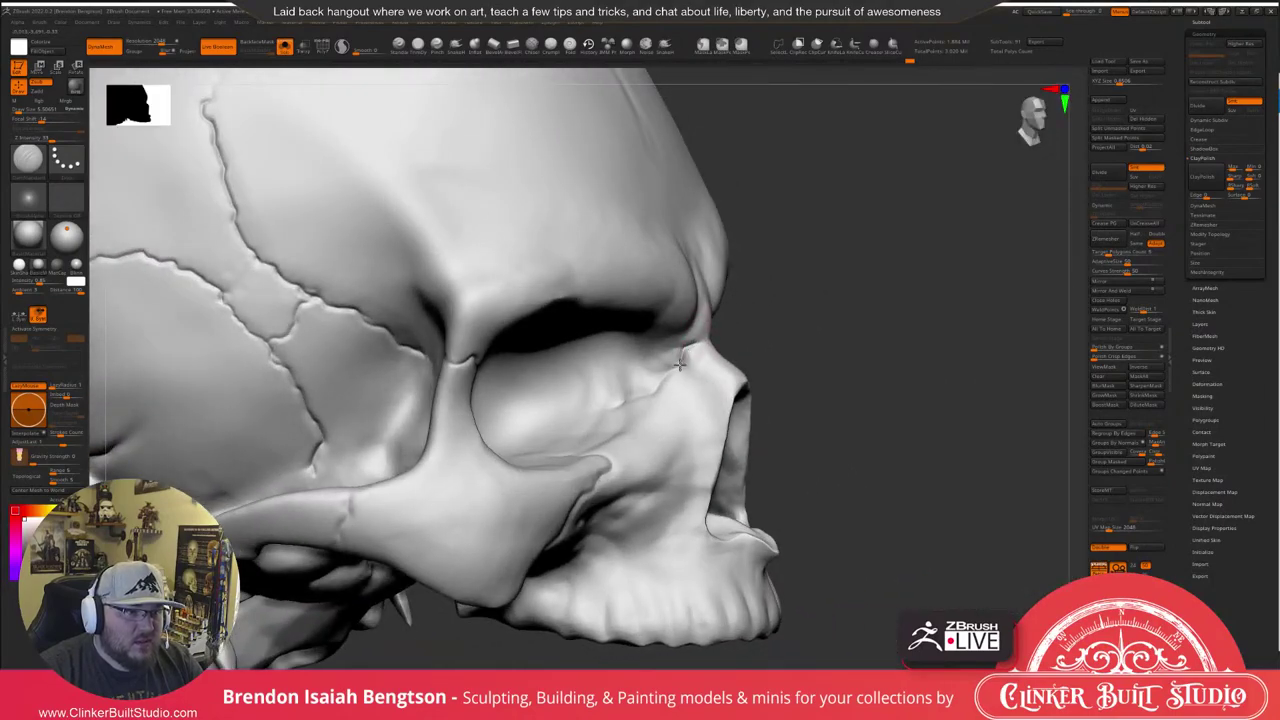
right_click_drag(664, 377, 460, 408)
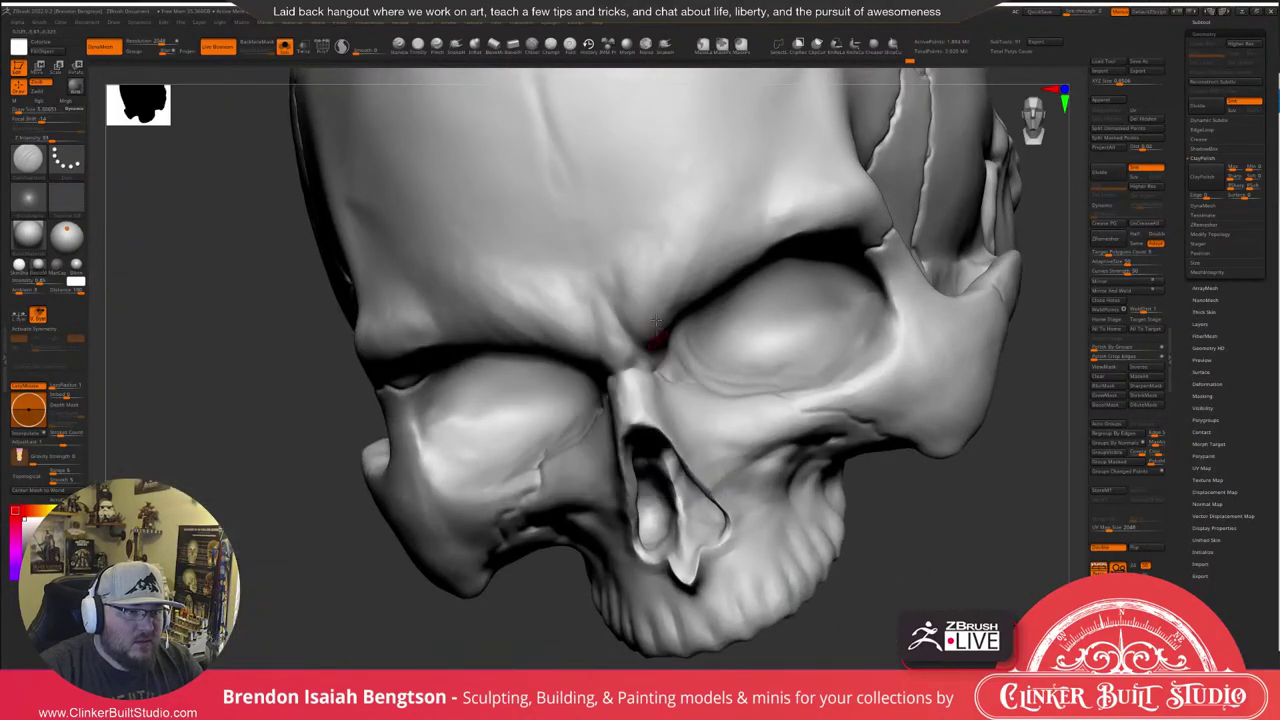
mouse_move(611, 374)
right_mouse_down()
mouse_move(648, 346)
mouse_move(587, 395)
right_mouse_up()
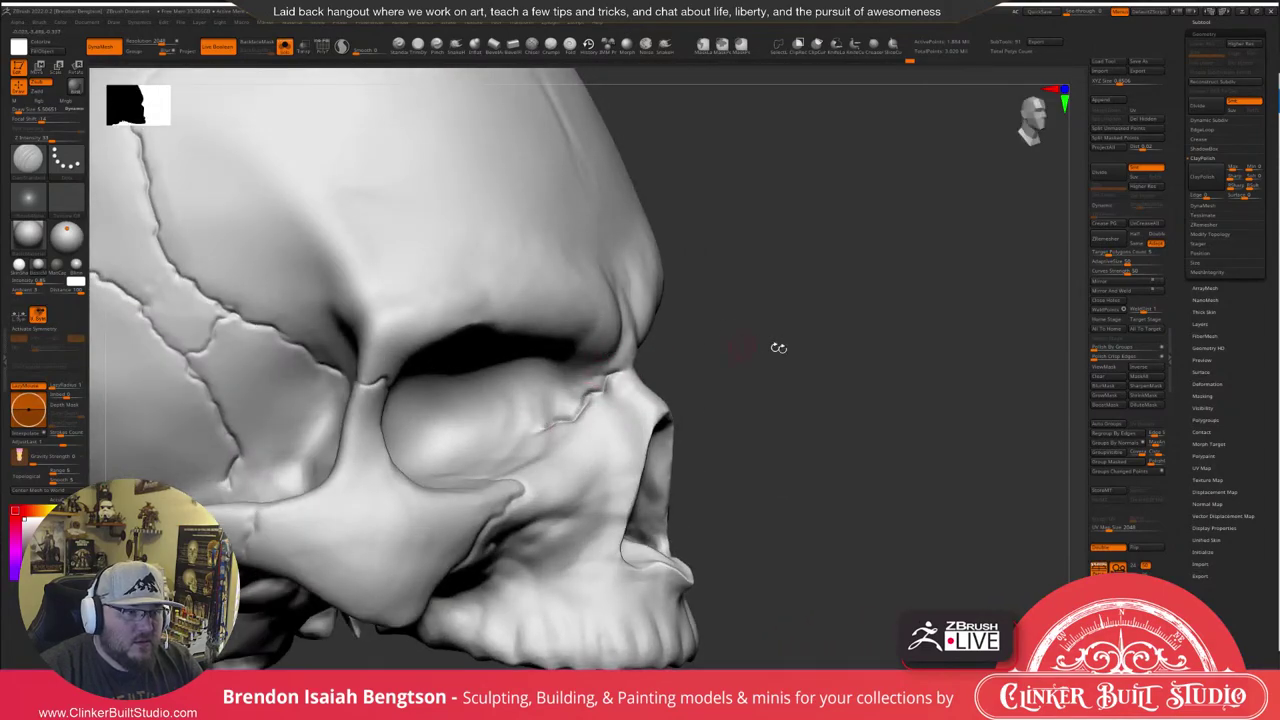
mouse_move(778, 348)
right_mouse_down("ctrl")
mouse_move(788, 277)
mouse_move(831, 277)
mouse_move(817, 265)
mouse_move(835, 328)
right_mouse_up("ctrl")
Fill the leftover crack between the arched and vertical sutures with the ClayBuildup brush and blend the surface.
right_click_drag(371, 280, 617, 338, "alt")
key("b")
key("c")
key("b")
key("space")
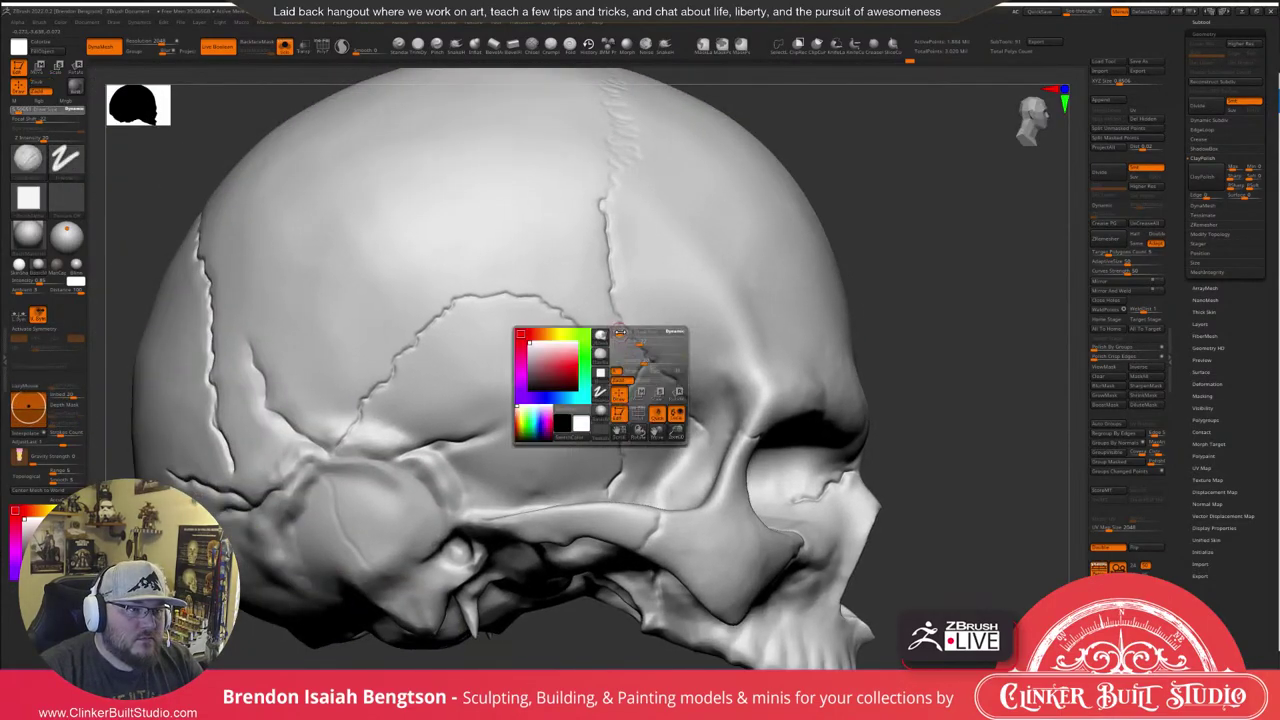
left_click_drag(620, 332, 617, 333)
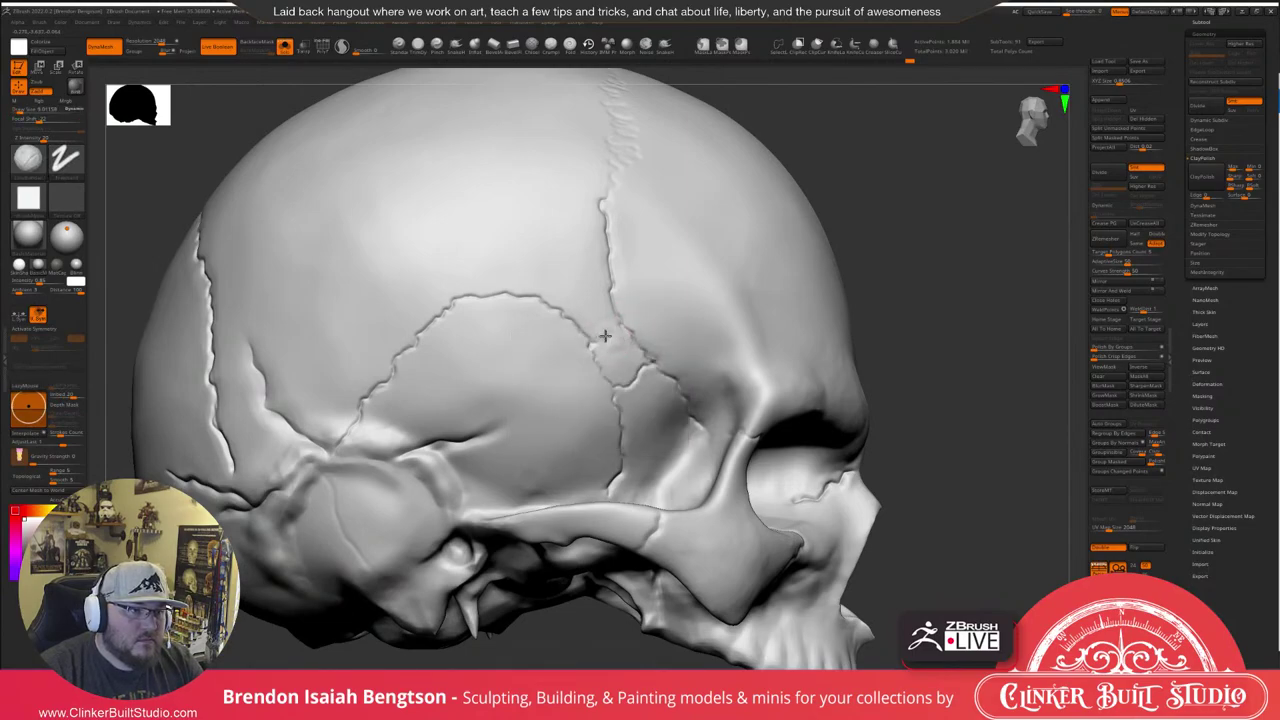
left_click(420, 47)
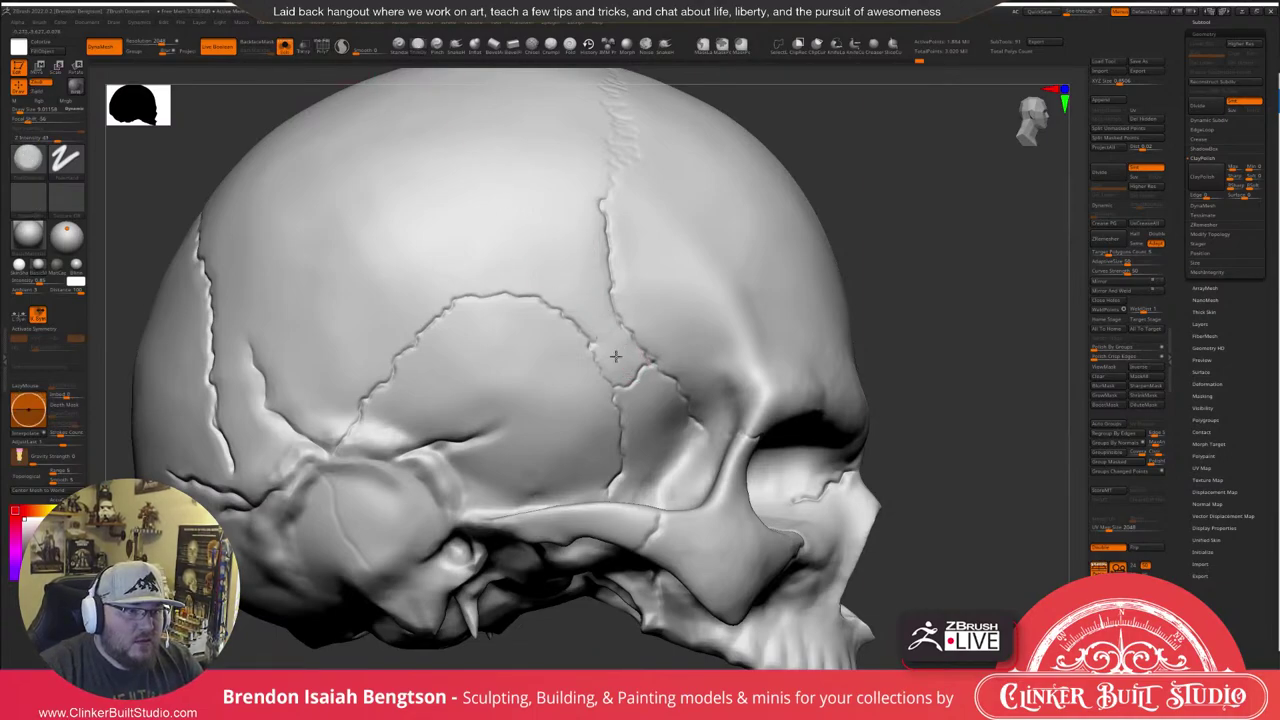
Turn off symmetry, reduce the brush size and carve a jagged crack across the cheekbone arch.
left_click_drag(970, 281, 923, 269, "alt")
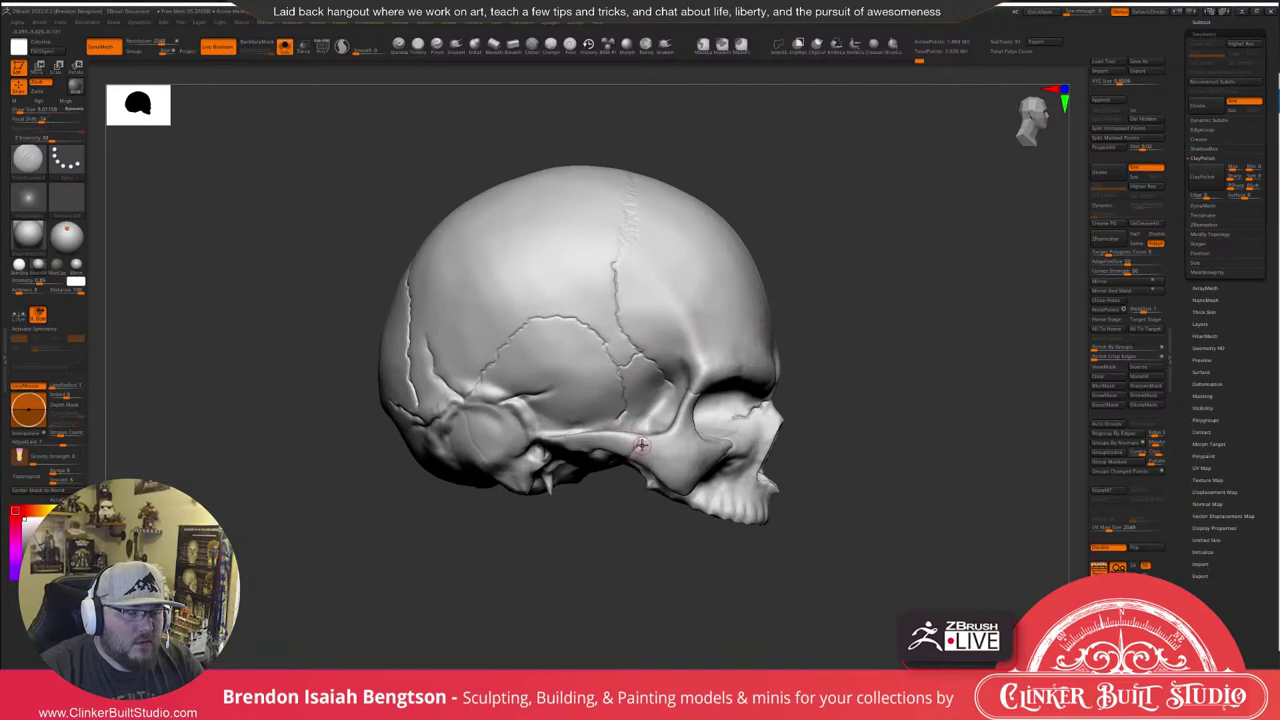
scroll(641, 446, "up", 5)
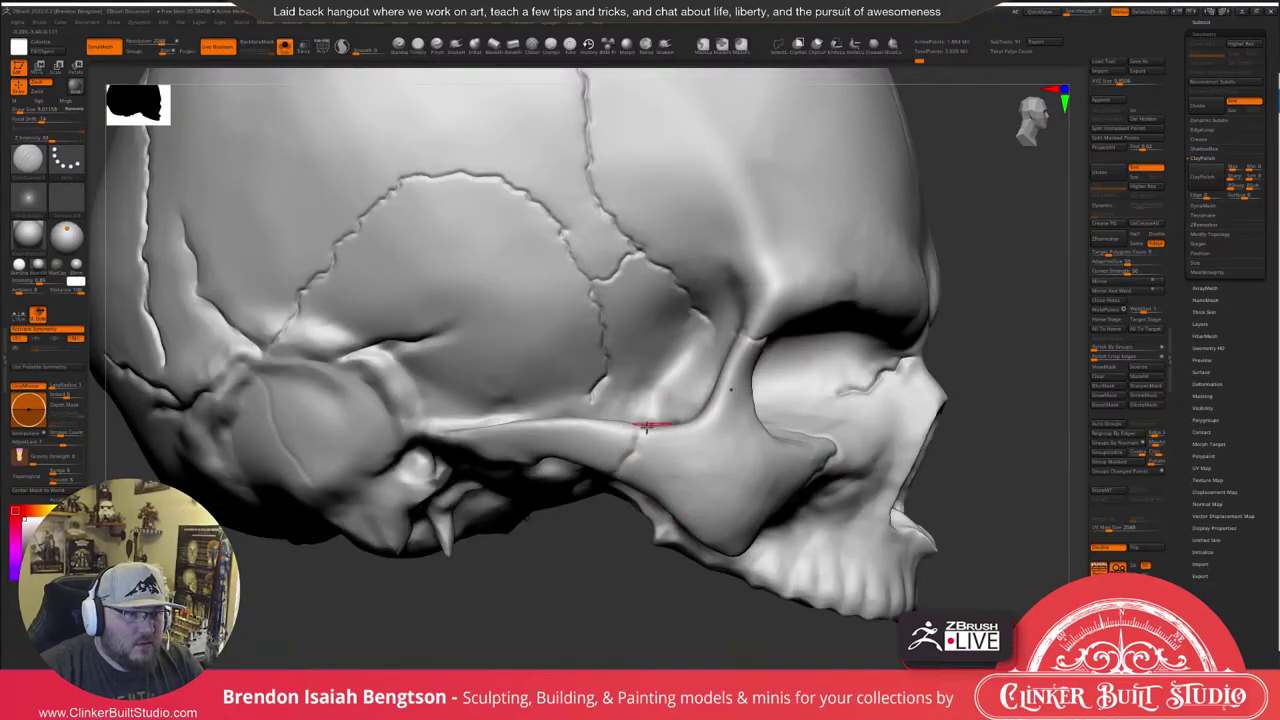
key("x")
key("space")
left_click_drag(642, 436, 637, 434)
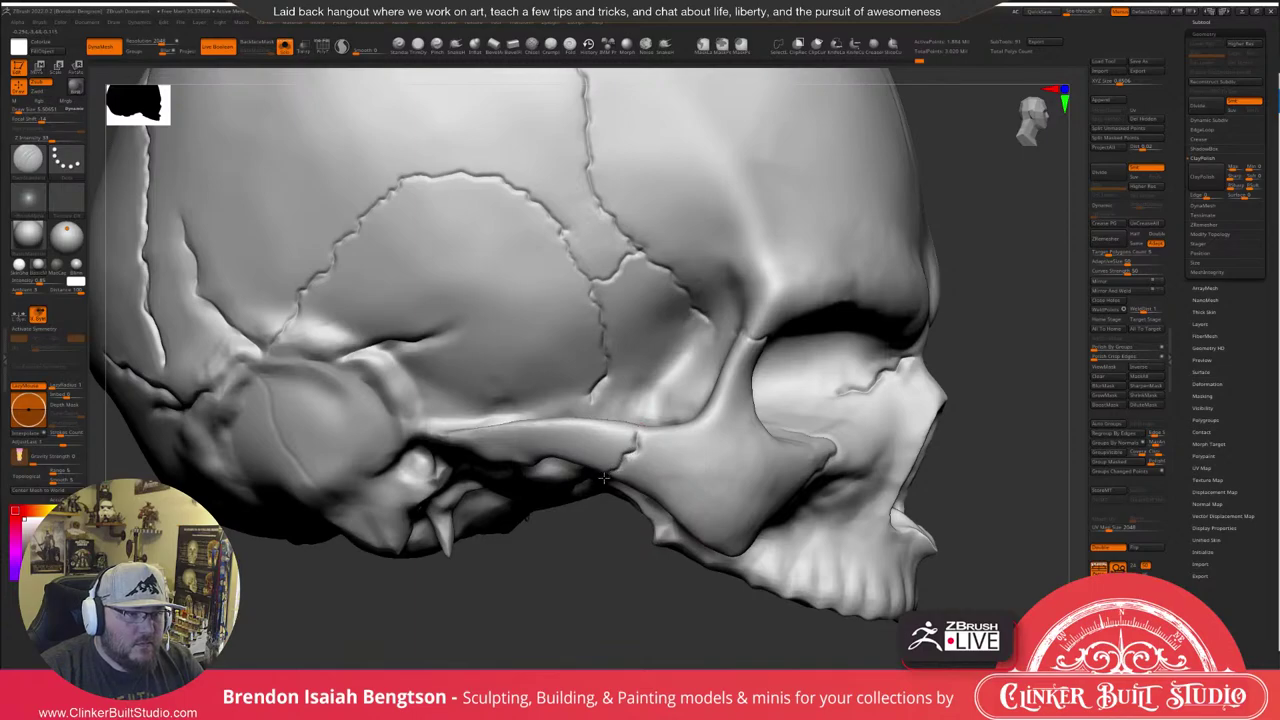
right_click_drag(643, 420, 591, 454)
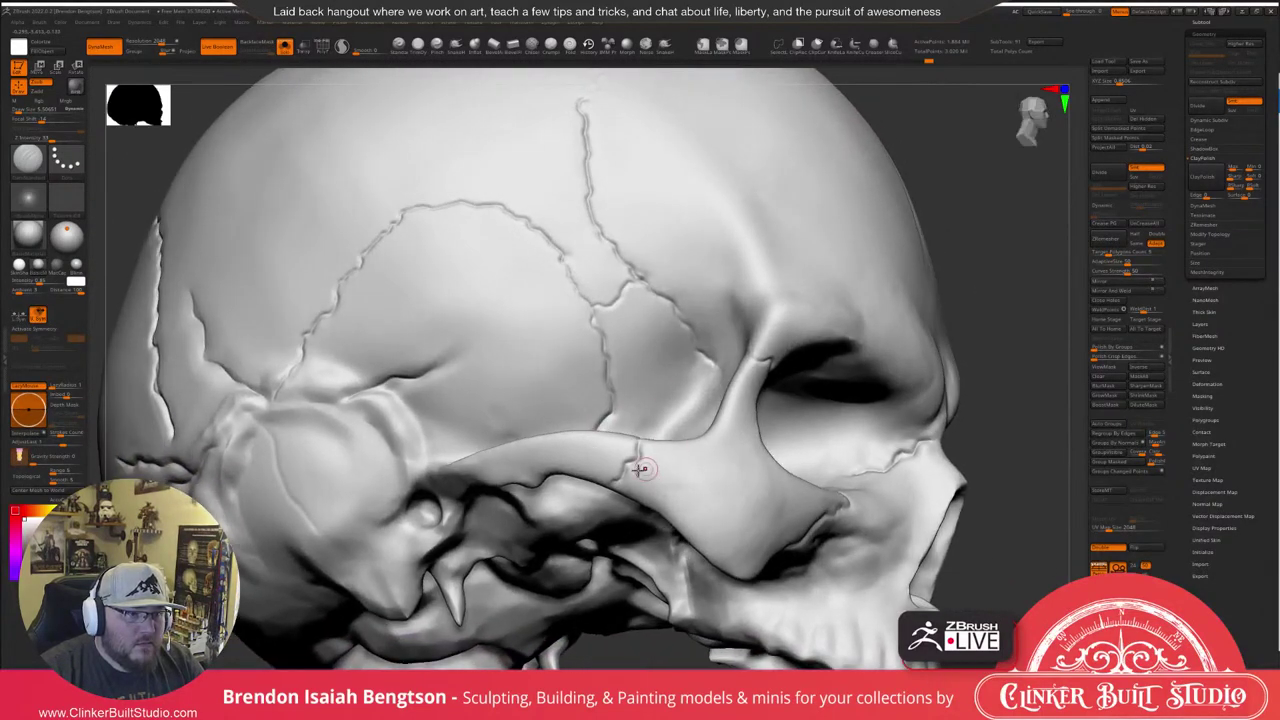
left_click(418, 45)
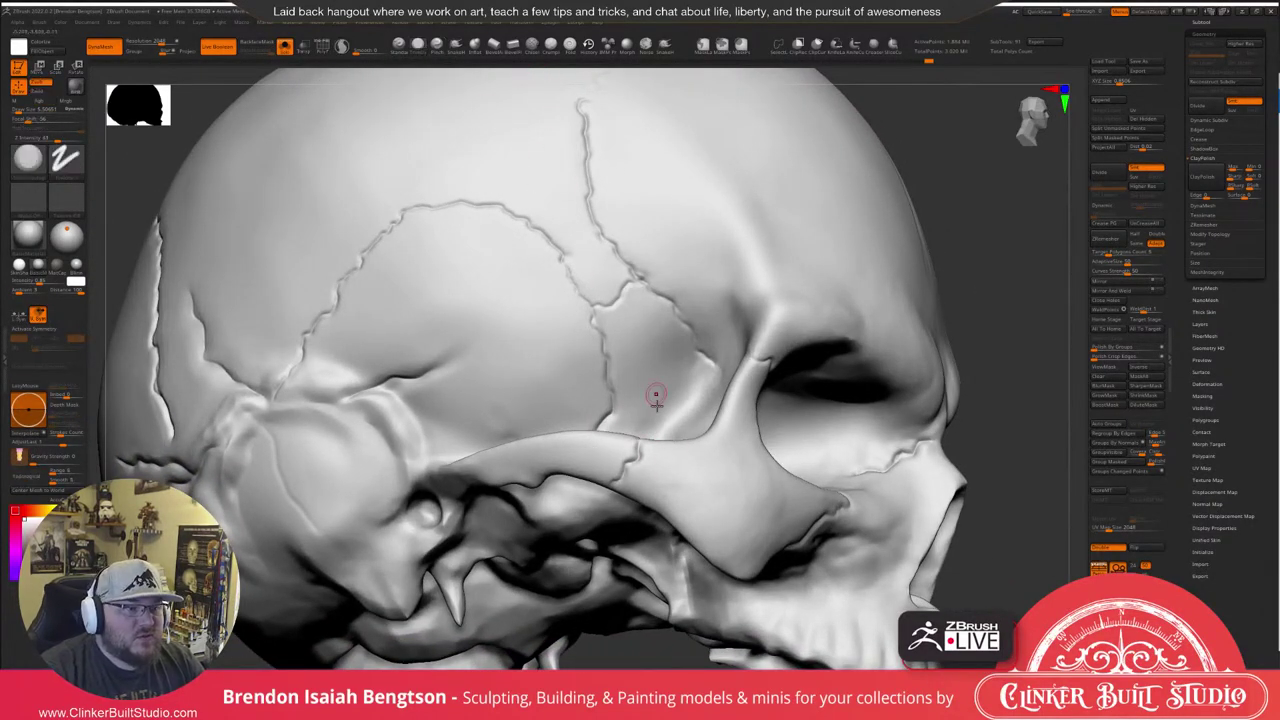
Carve the cheekbone arch crack further around the bone's edge with the DamStandard brush.
key("space")
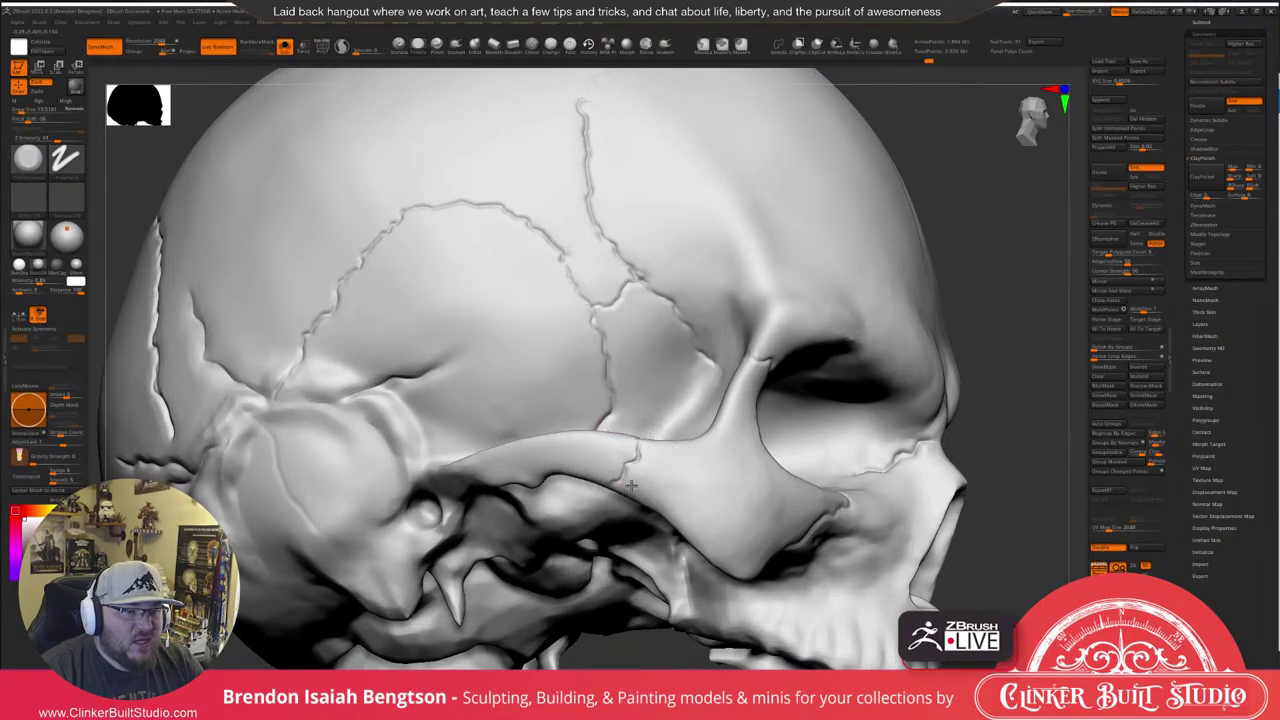
mouse_move(676, 442)
right_mouse_down()
mouse_move(606, 466)
mouse_move(622, 515)
mouse_move(652, 540)
mouse_move(645, 412)
mouse_move(717, 430)
mouse_move(706, 407)
right_mouse_up()
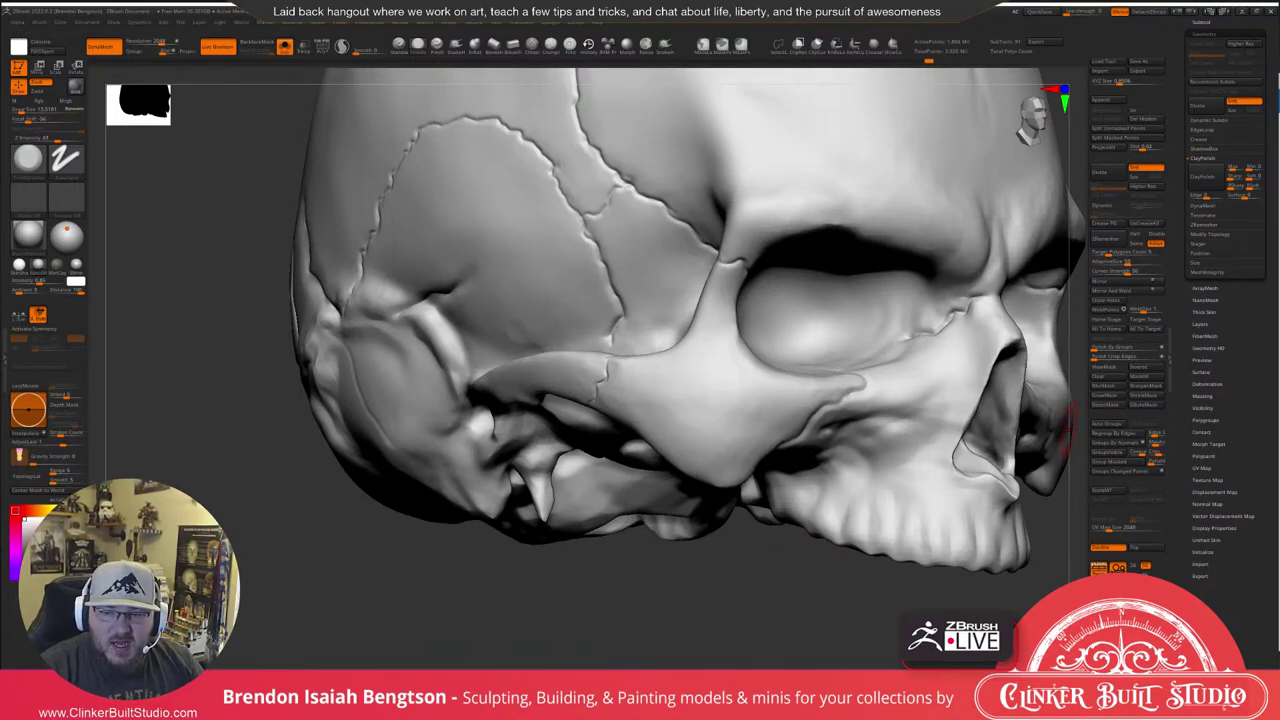
mouse_move(671, 416)
right_mouse_down()
mouse_move(668, 404)
mouse_move(657, 429)
mouse_move(686, 366)
mouse_move(683, 317)
mouse_move(687, 352)
right_mouse_up()
right_click_drag(687, 352, 687, 294)
key("b")
key("d")
key("s")
key("space")
left_click_drag(696, 286, 694, 286)
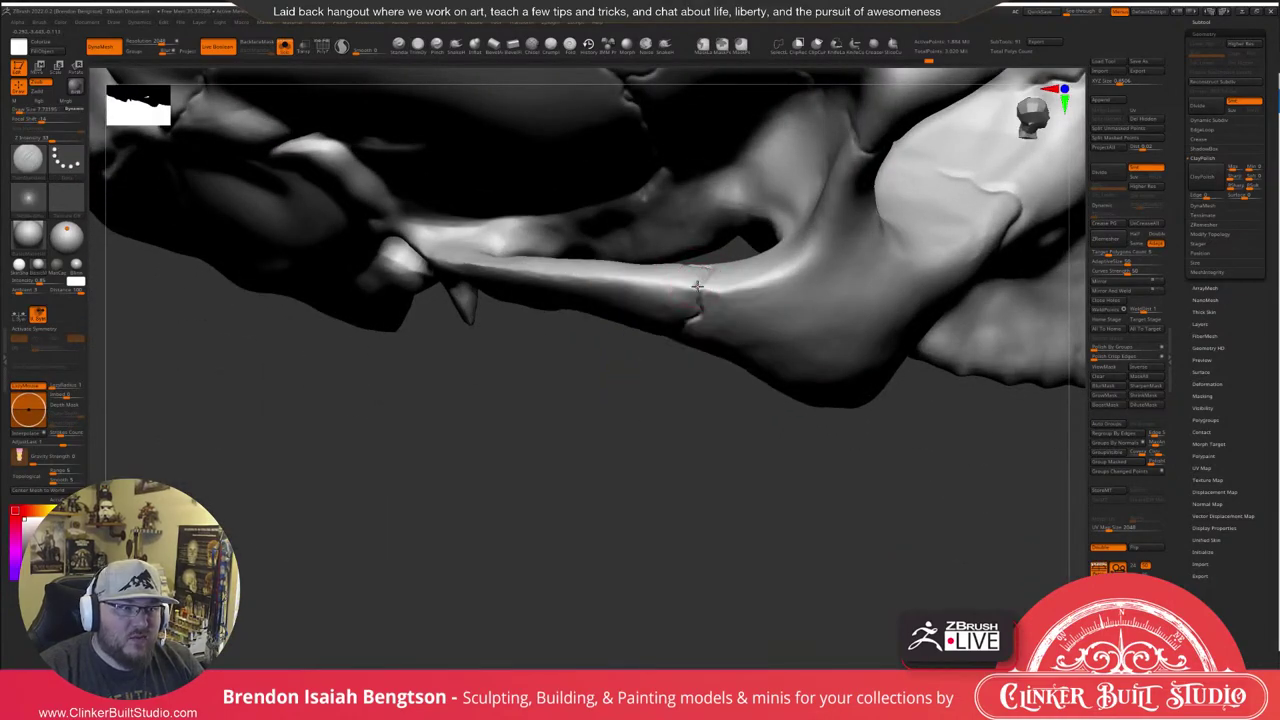
Undo the last stroke, reduce the brush size and try to extend the cheekbone crack onto the arch's underside.
right_click_drag(697, 279, 696, 300)
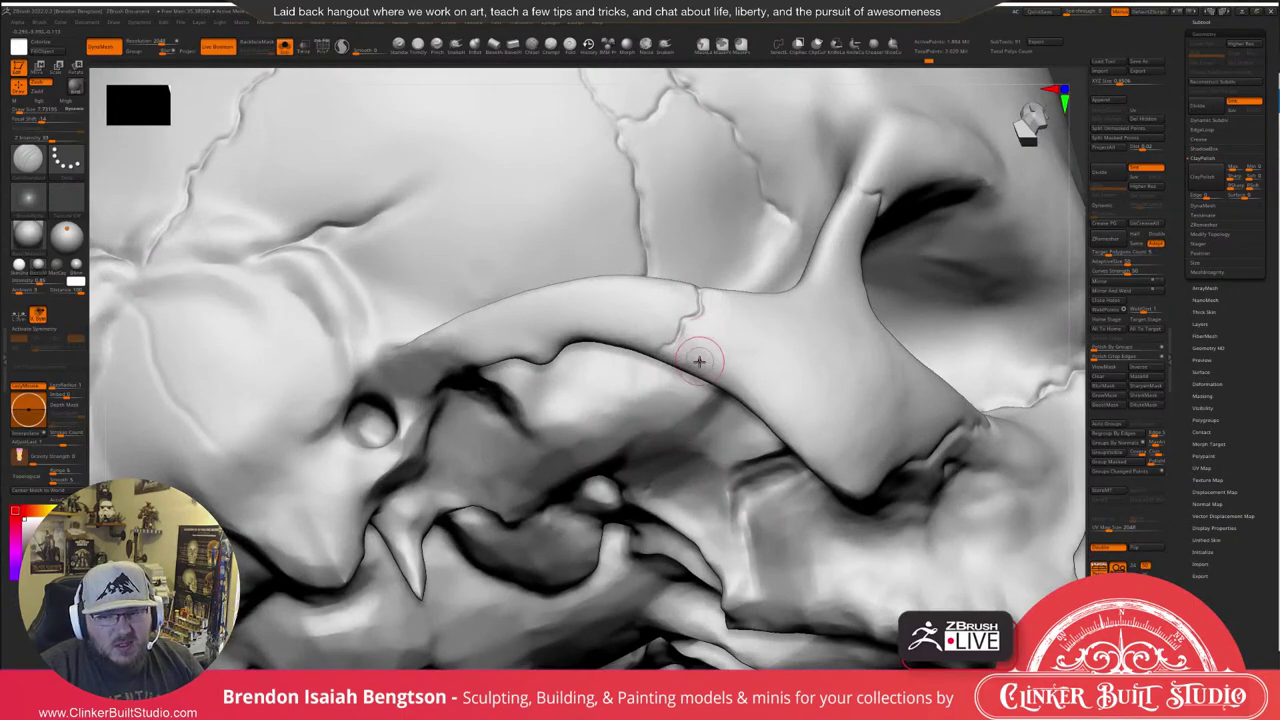
mouse_move(680, 370)
right_mouse_down()
mouse_move(808, 296)
mouse_move(786, 286)
mouse_move(775, 211)
right_mouse_up()
left_click_drag(767, 214, 777, 216)
key("ctrl+z")
key("space")
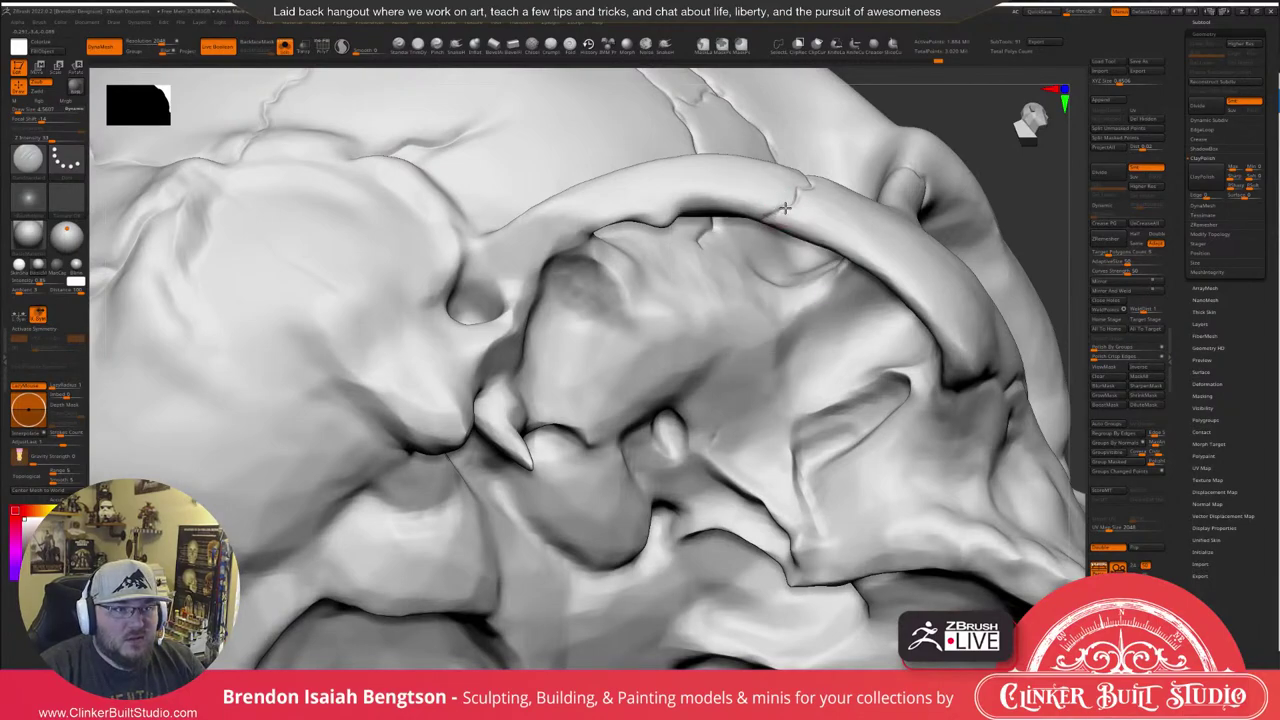
right_click_drag(806, 251, 747, 298)
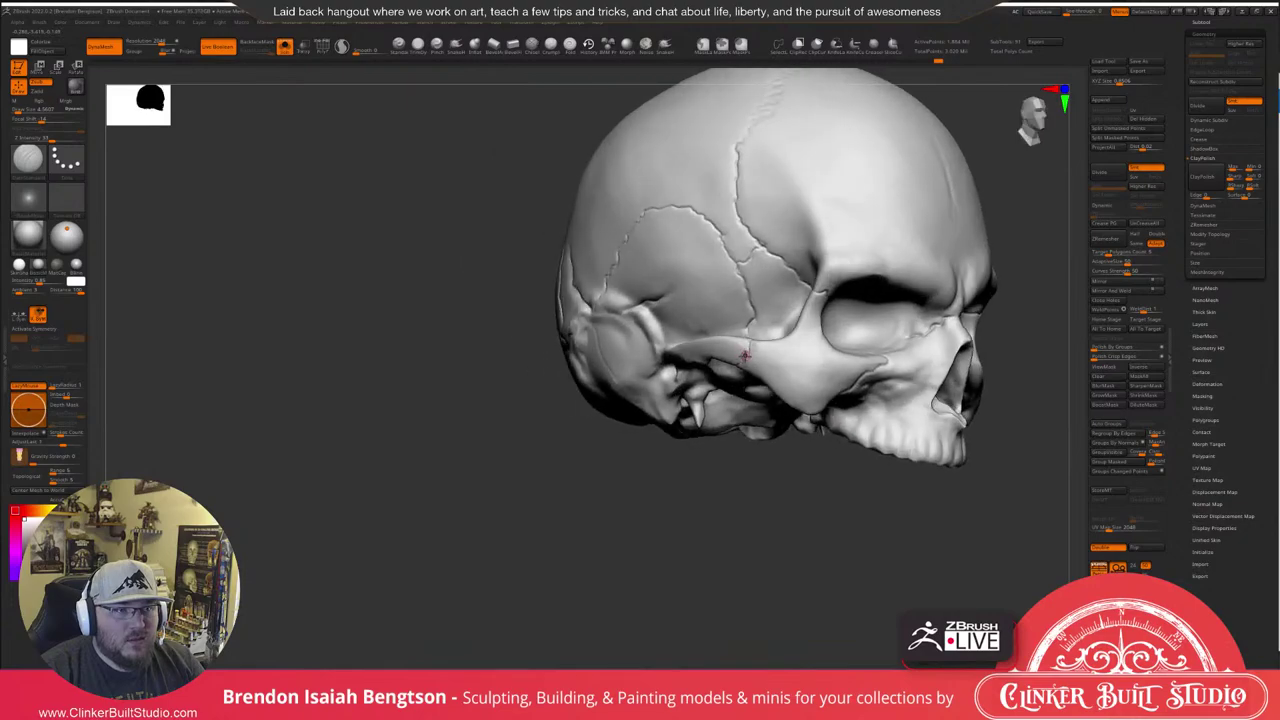
Revert the skull to an earlier undo history state and accept removal of the newer history entries.
left_click(578, 62)
left_click_drag(563, 67, 585, 67)
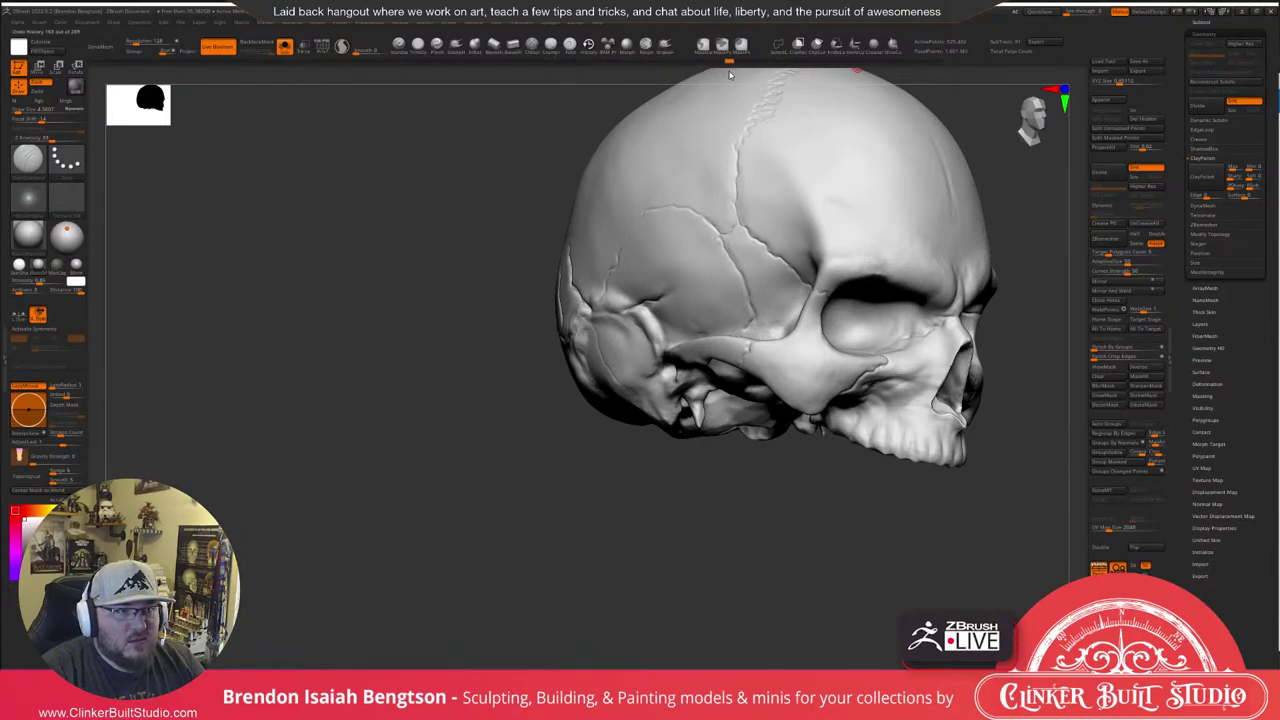
mouse_move(730, 74)
left_mouse_down()
mouse_move(844, 81)
mouse_move(810, 87)
left_mouse_up()
key("ctrl+z")
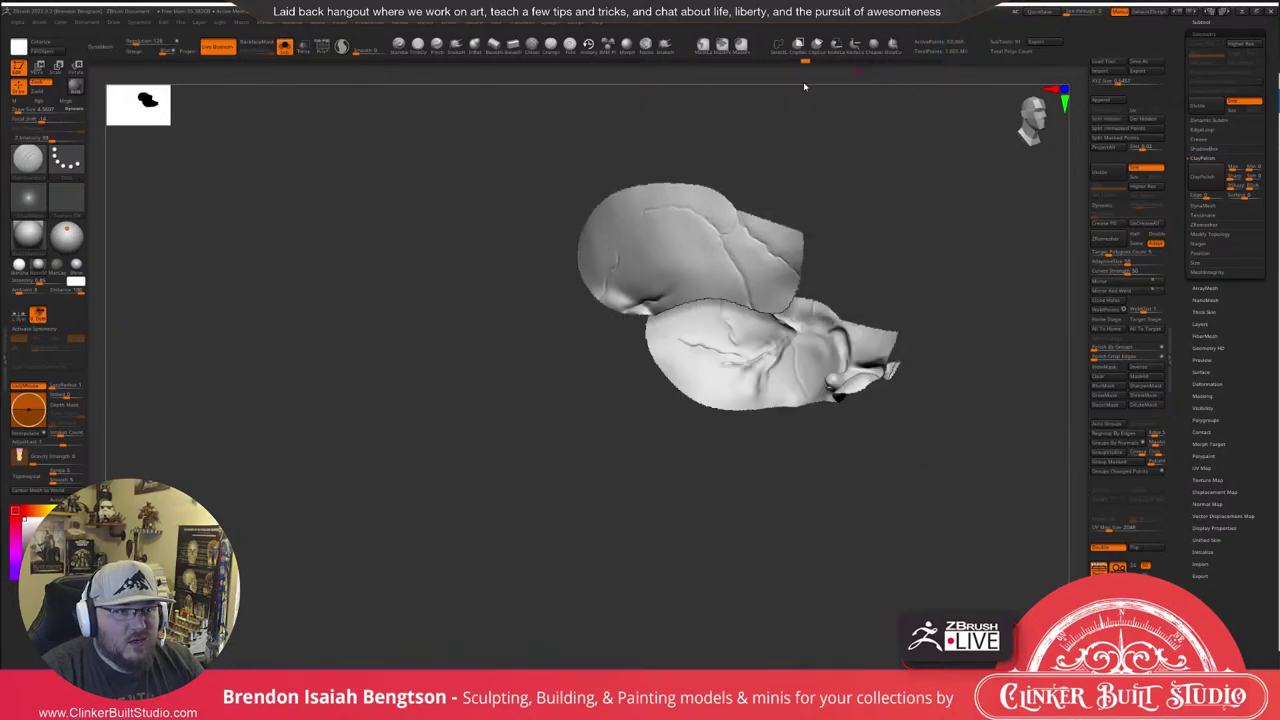
left_click_drag(725, 243, 760, 311)
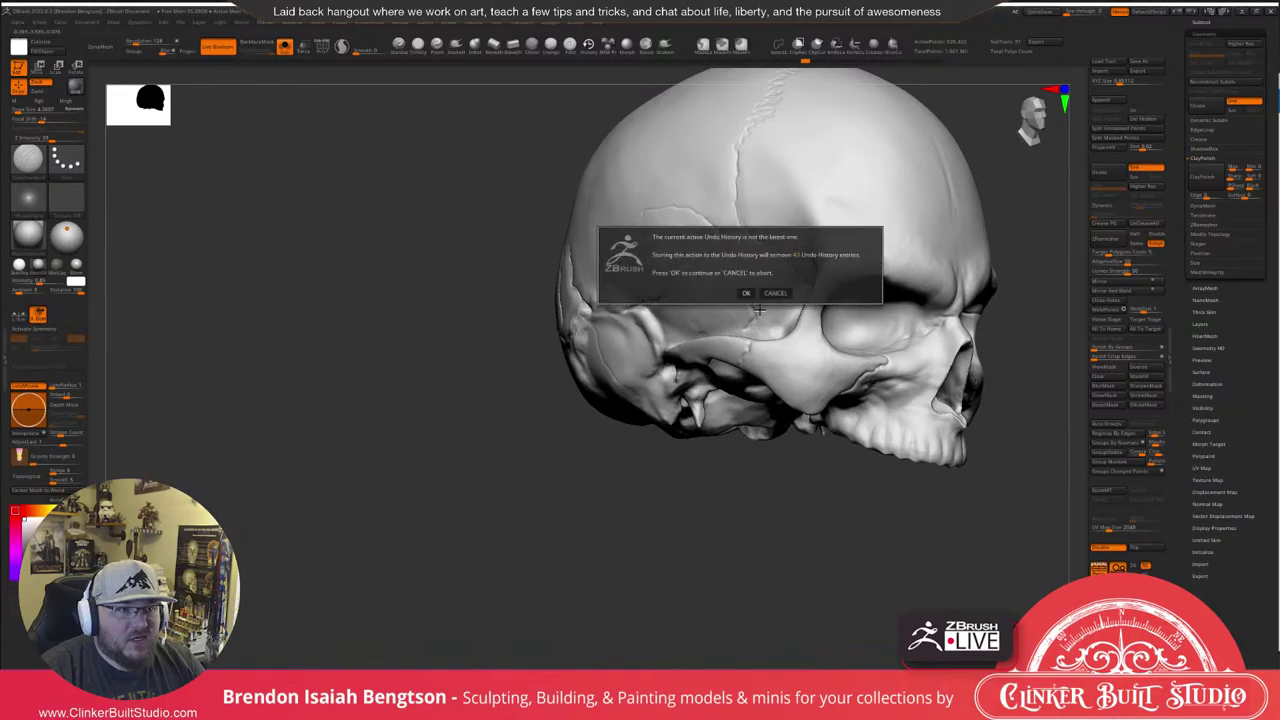
left_click(746, 293)
right_click_drag(830, 250, 686, 300, "alt")
mouse_move(629, 398)
right_mouse_down()
mouse_move(643, 383)
mouse_move(654, 417)
mouse_move(677, 374)
mouse_move(681, 390)
mouse_move(829, 449)
right_mouse_up()
key("shift+f")
key("shift+f")
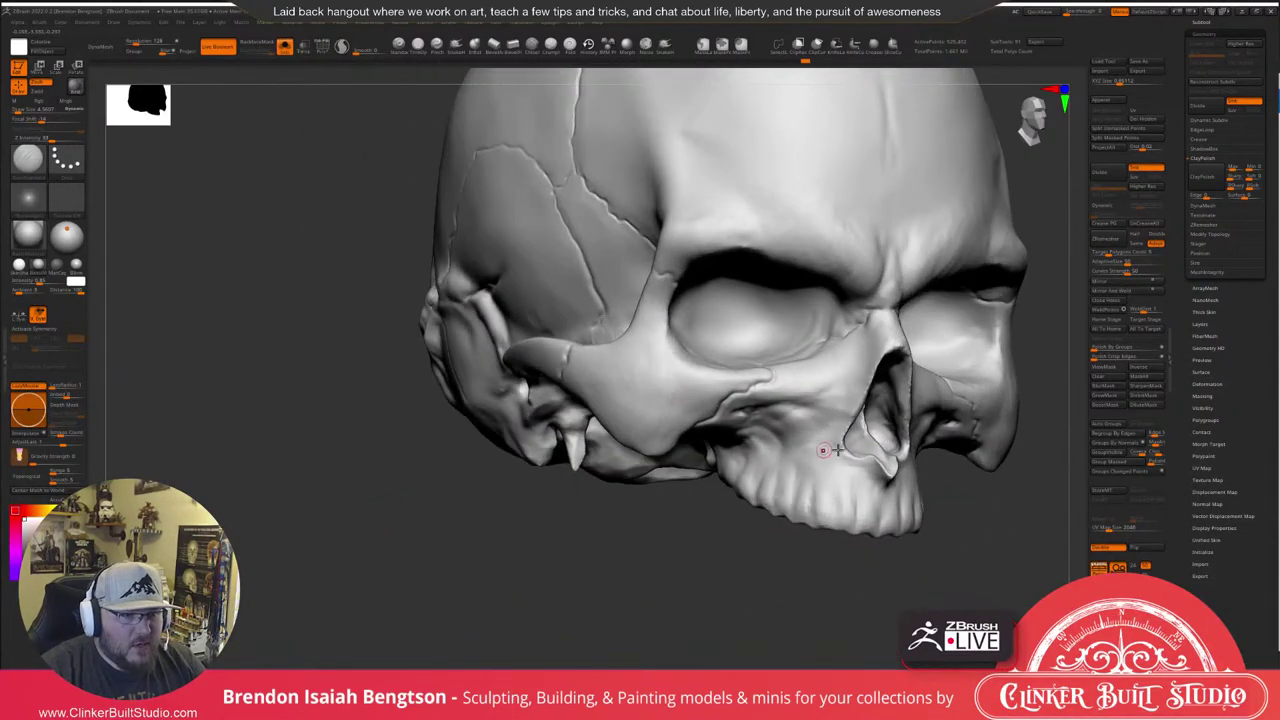
Reduce the brush size and carve small jagged notches along the rear and top of the arched temple suture.
key("space")
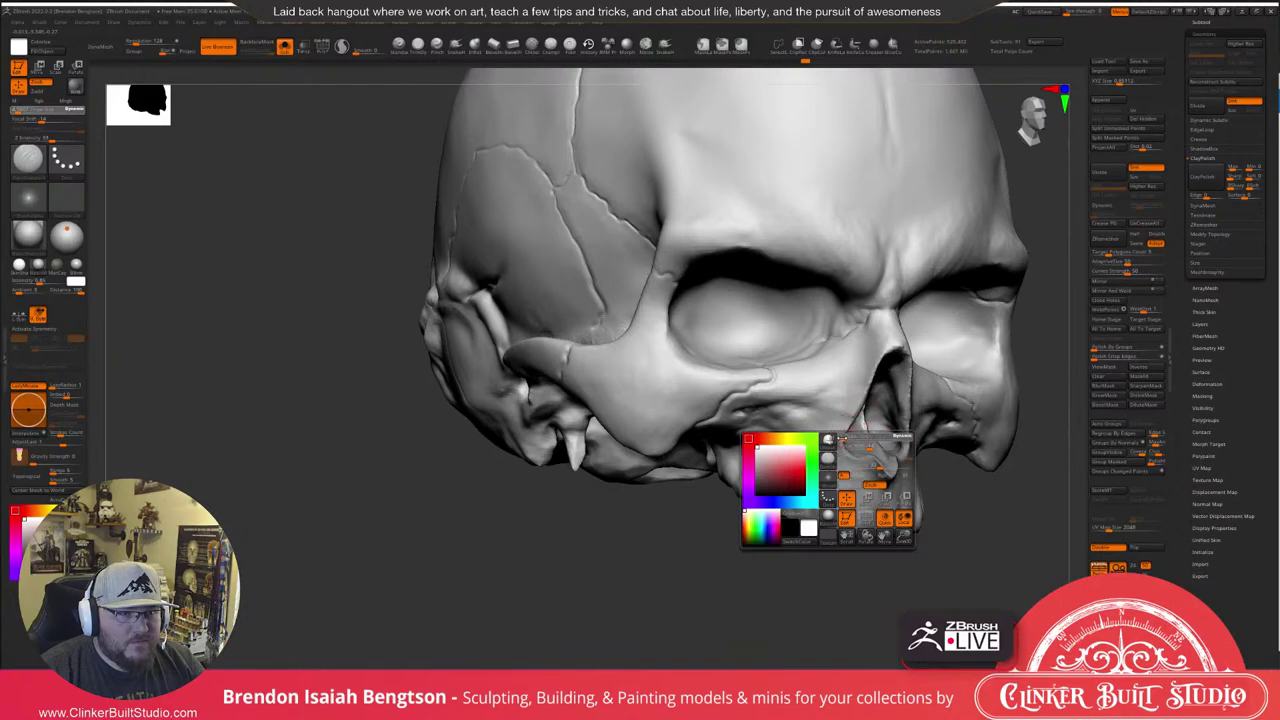
right_click_drag(864, 357, 950, 350)
right_click_drag(508, 262, 634, 331, "alt")
key("space")
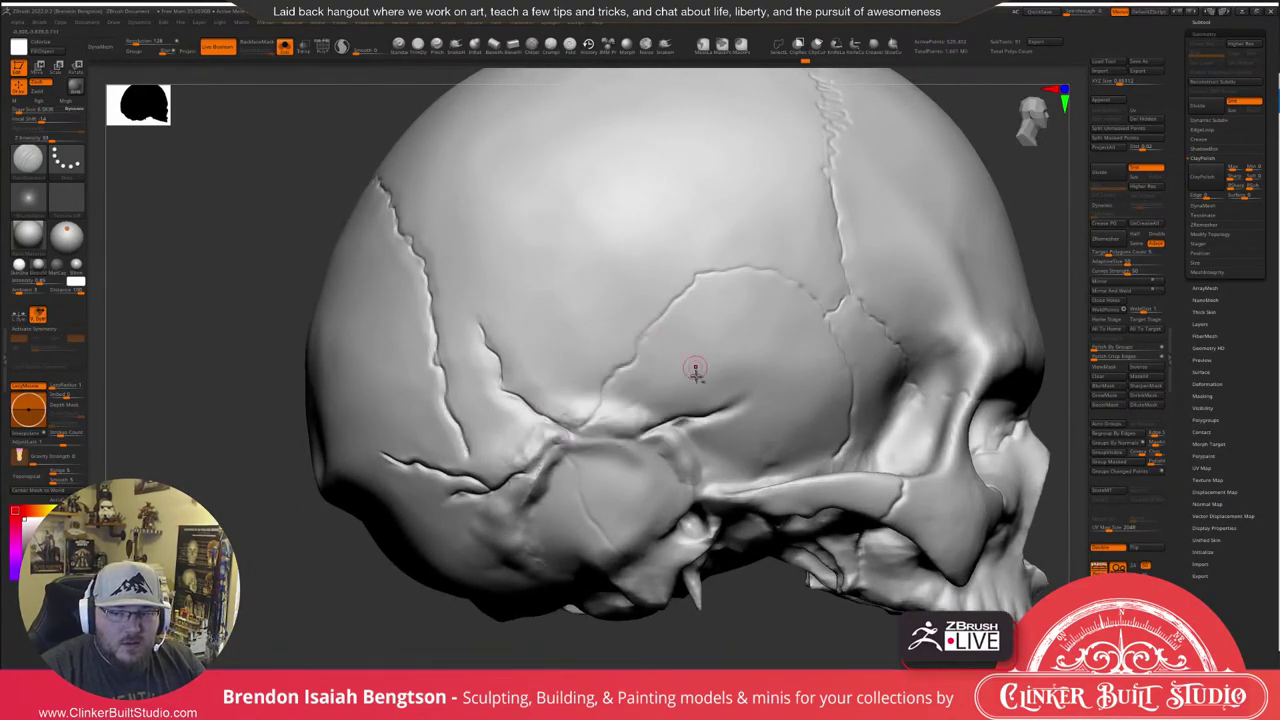
right_click_drag(694, 371, 640, 354, "alt")
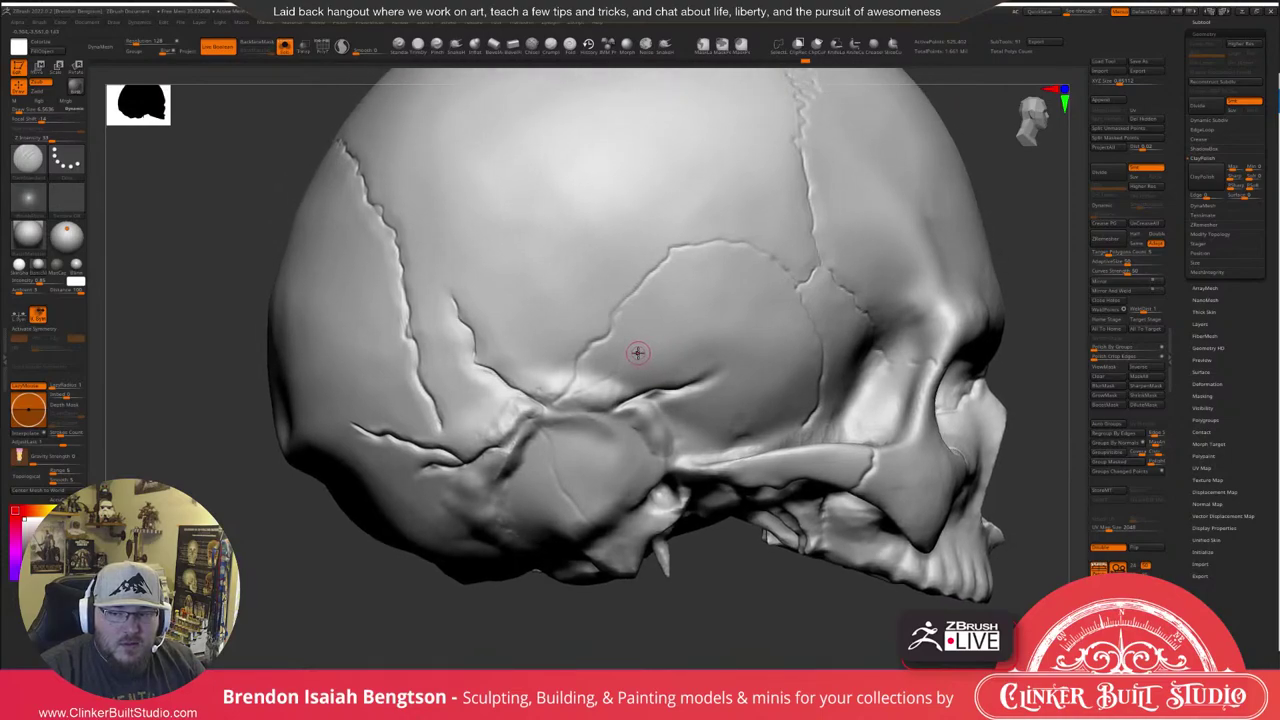
key("space")
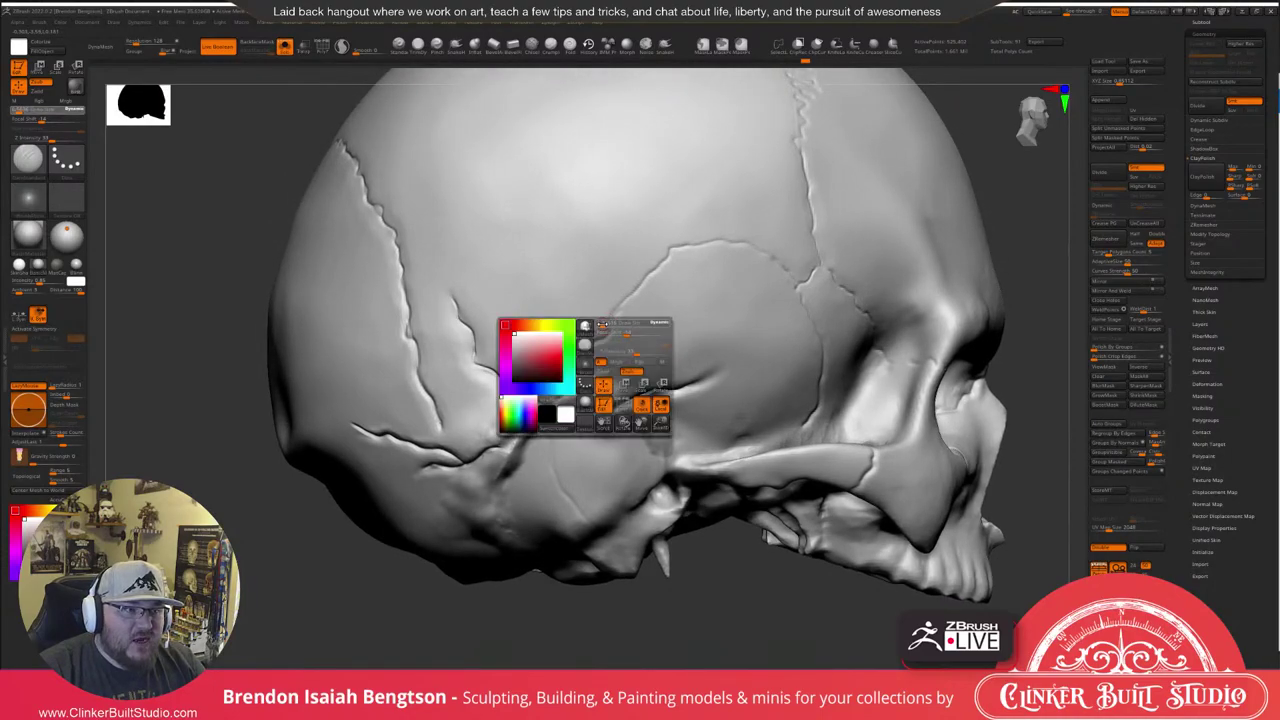
right_click_drag(582, 330, 575, 390)
key("space")
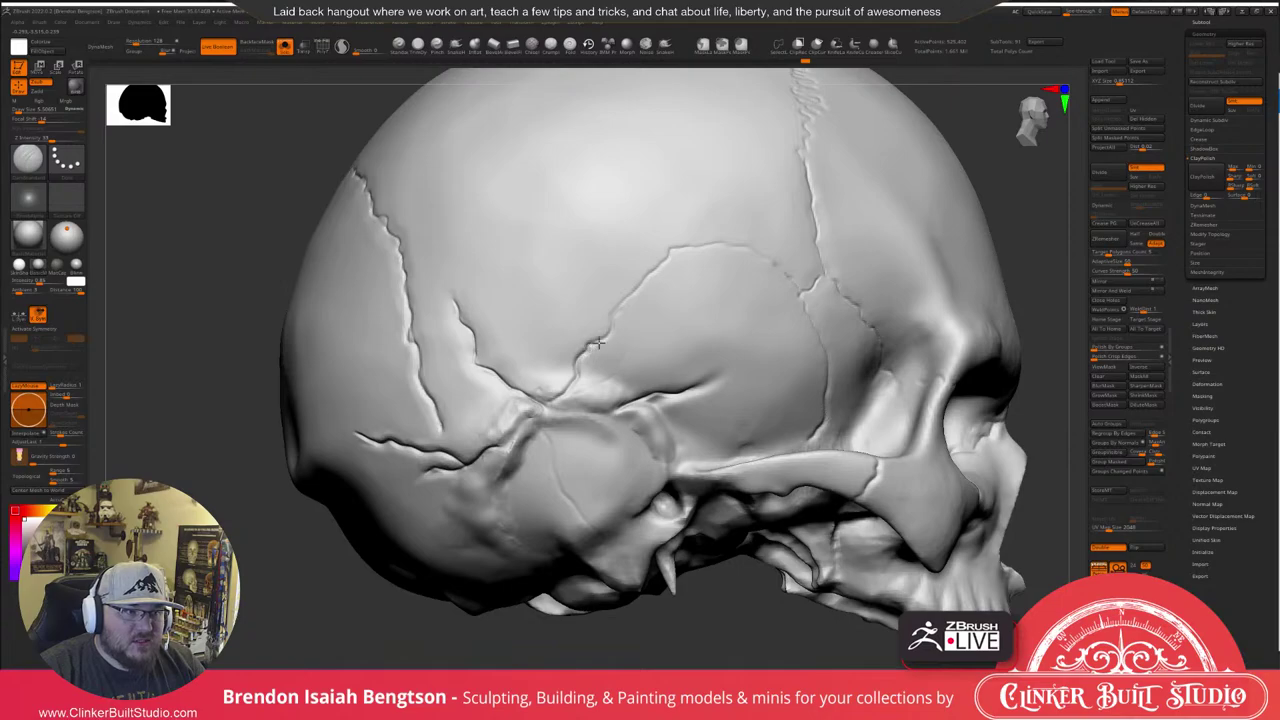
right_click_drag(624, 265, 574, 343)
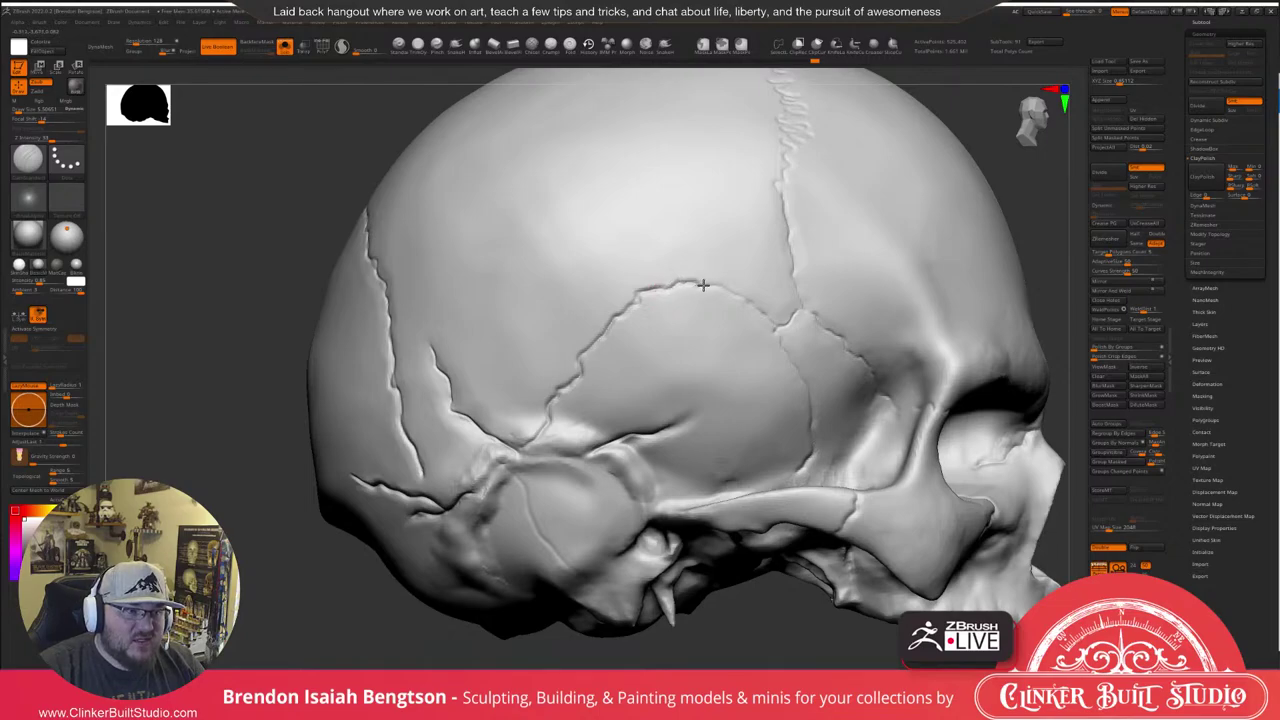
Carve jagged notches down the front of the temple arch to the cheekbone and along the suture toward the eye socket.
mouse_move(754, 263)
right_mouse_down()
mouse_move(743, 314)
mouse_move(748, 285)
right_mouse_up()
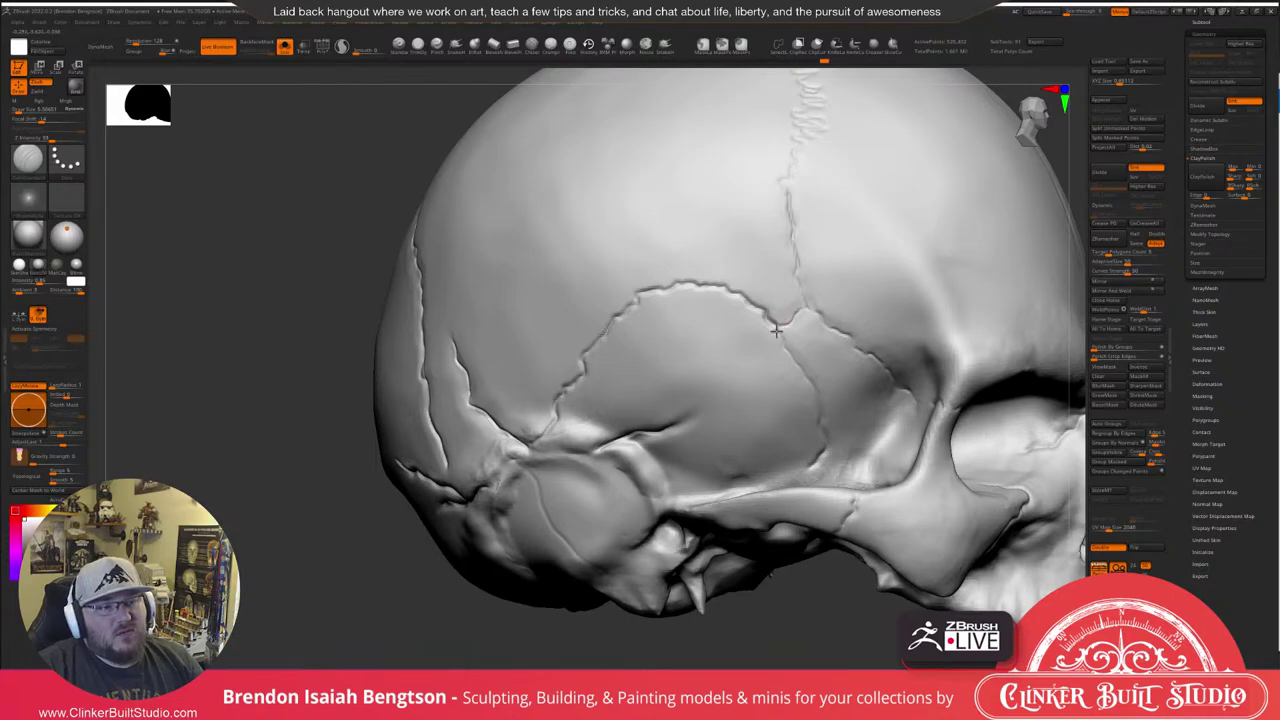
right_click_drag(794, 346, 692, 200, "alt")
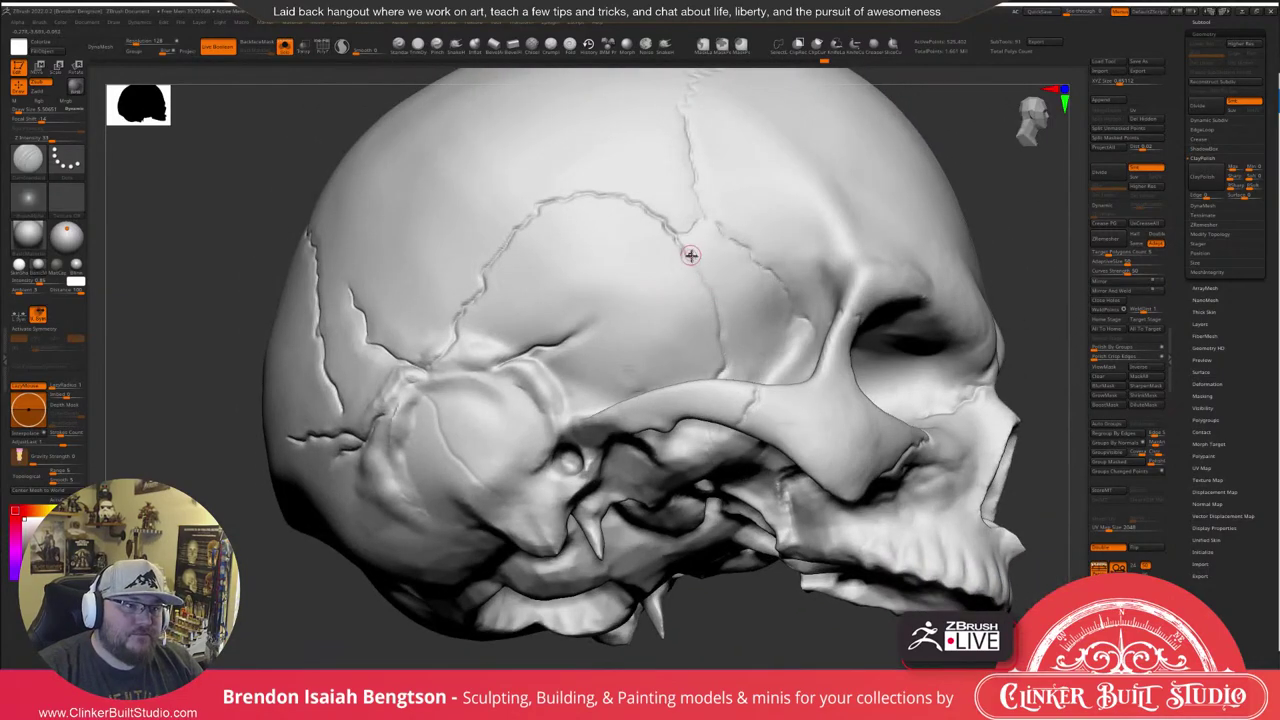
left_click_drag(681, 244, 688, 263)
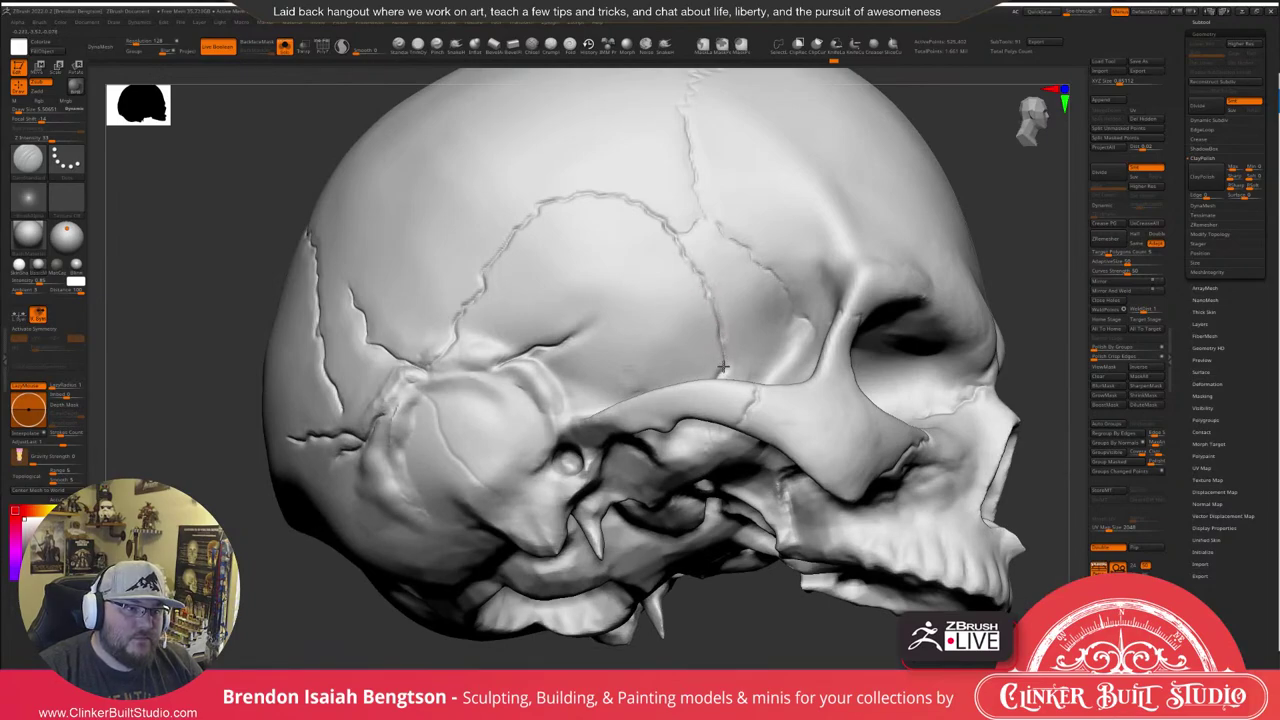
right_click_drag(724, 367, 680, 328)
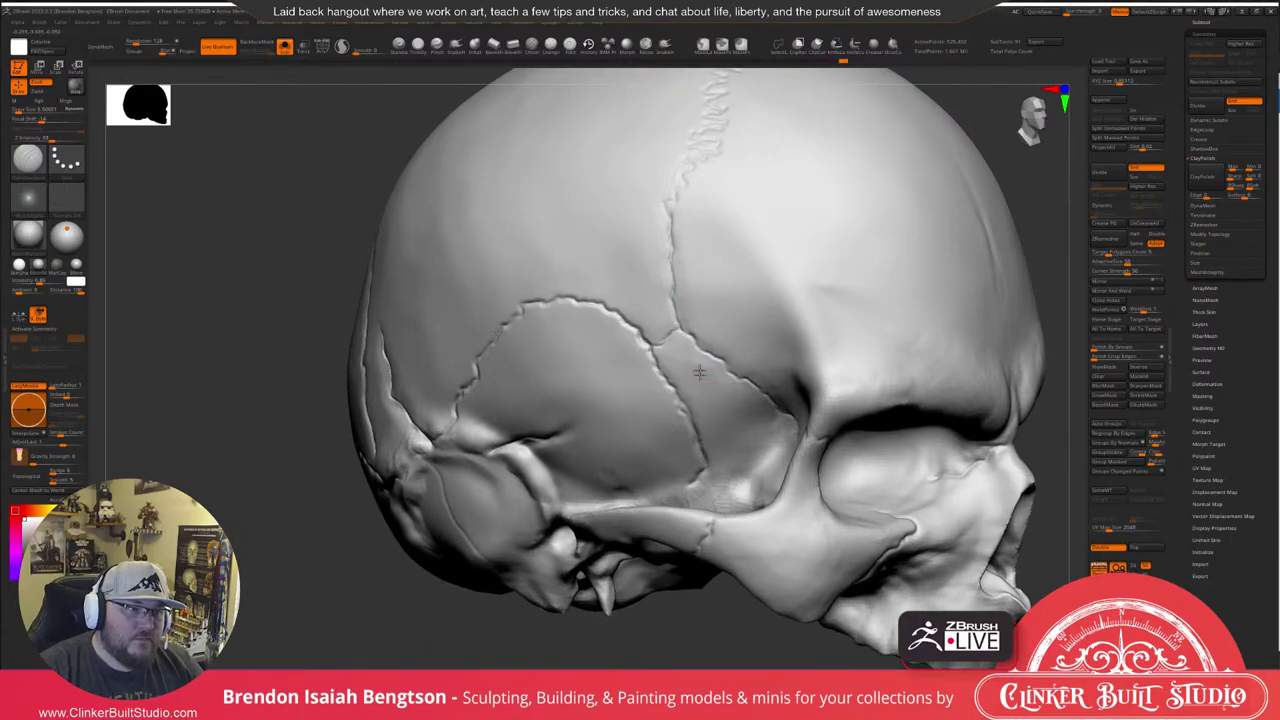
Show the full figure and examine where the skull sutures run around the barcode plate and the ear device.
right_click_drag(697, 371, 688, 310, "ctrl")
right_click_drag(688, 310, 686, 382)
key("alt+s")
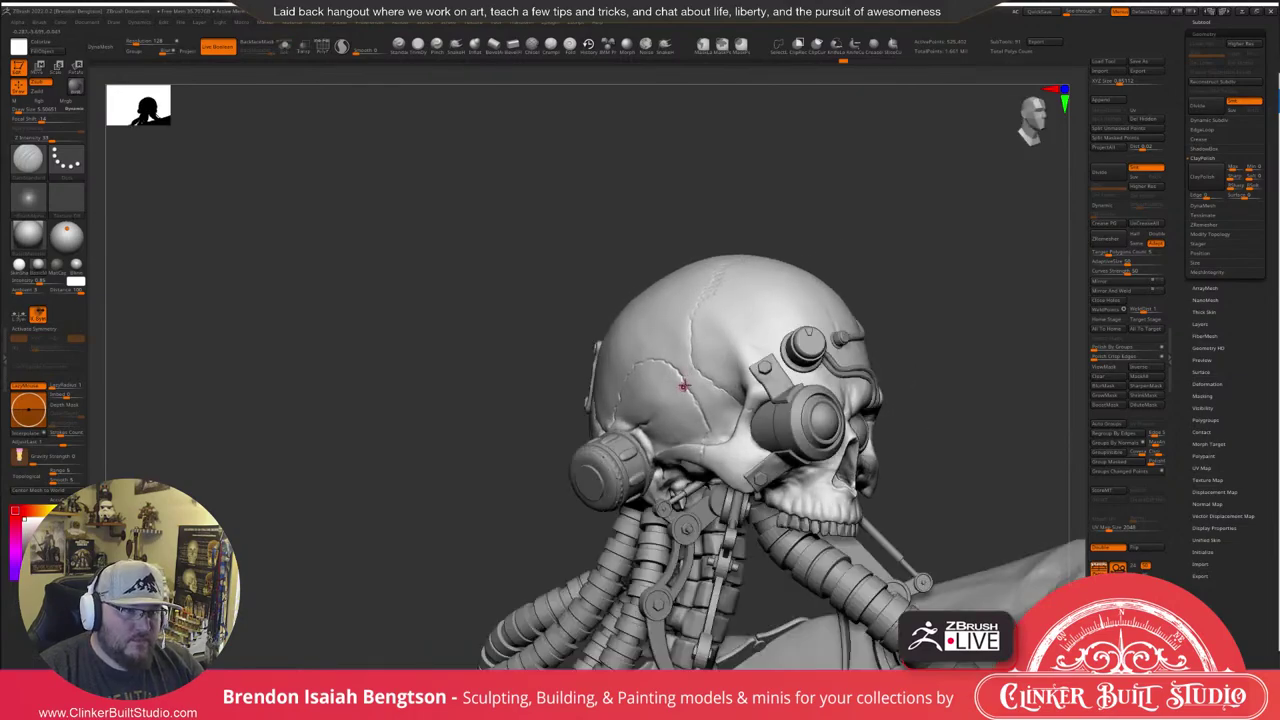
right_click_drag(1033, 281, 955, 204, "ctrl")
right_click_drag(990, 290, 832, 302)
key("f")
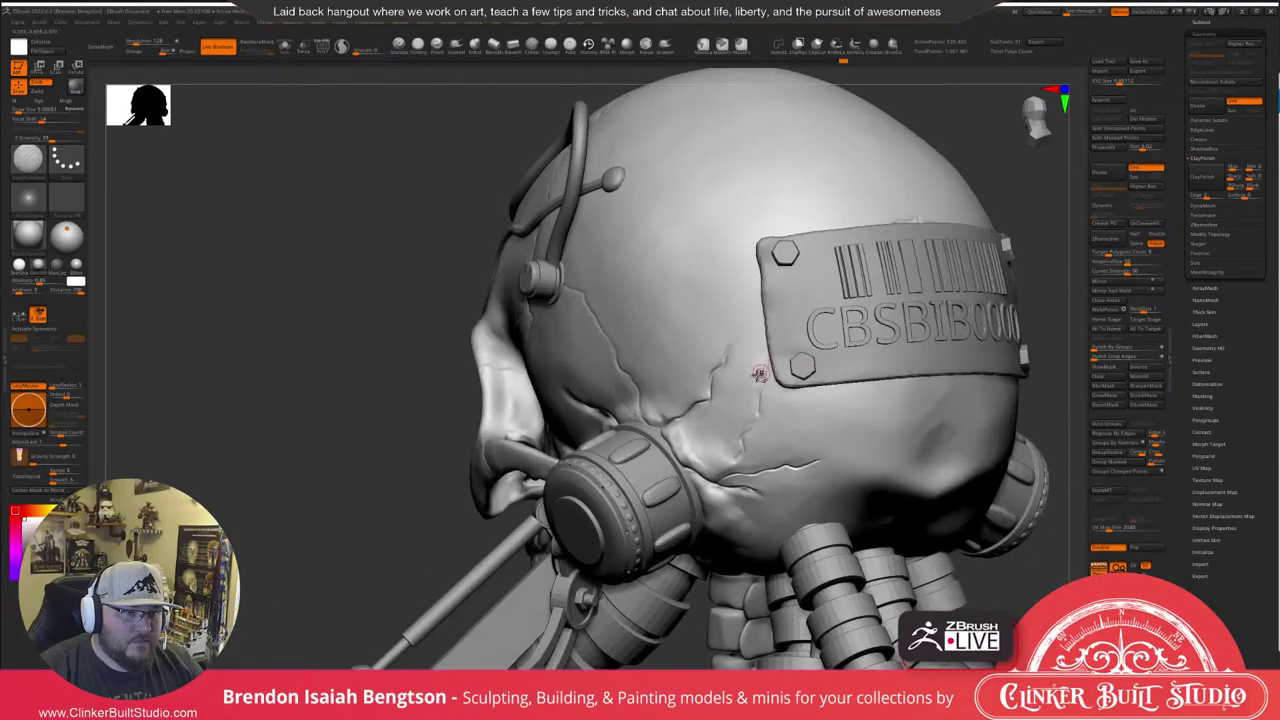
right_click_drag(760, 374, 790, 440)
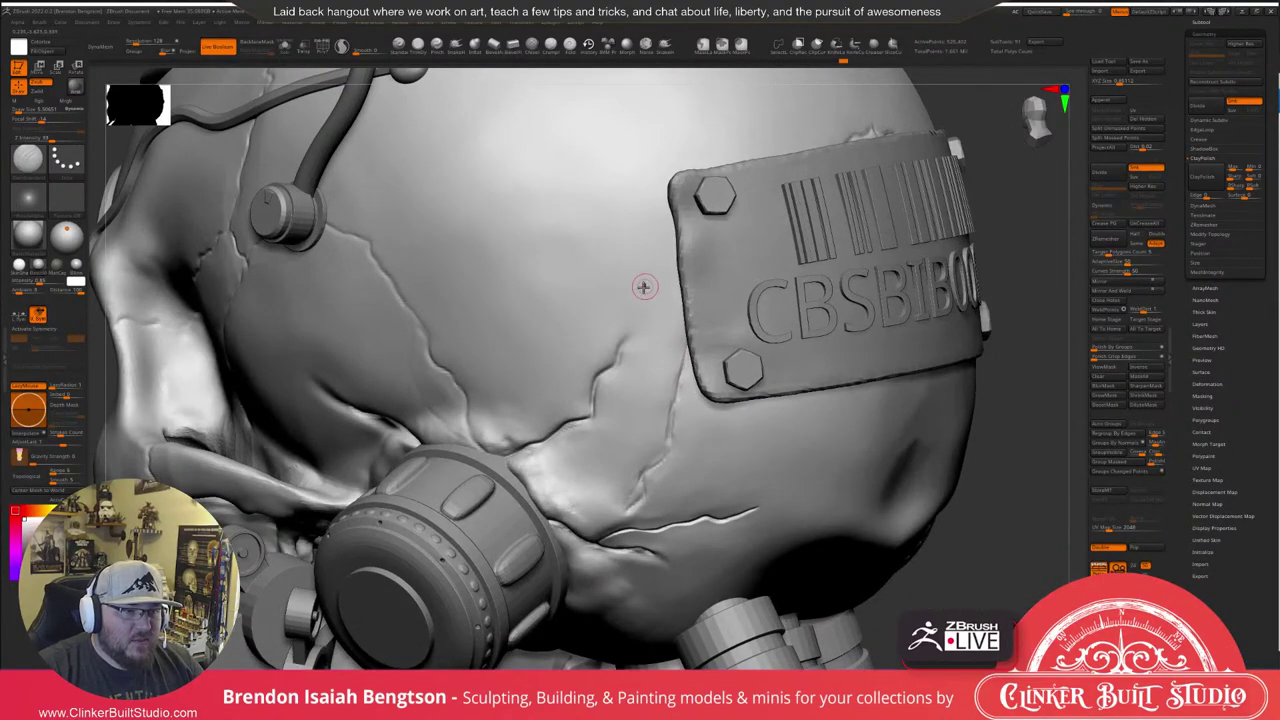
mouse_move(680, 358)
right_mouse_down()
mouse_move(738, 348)
mouse_move(680, 345)
right_mouse_up()
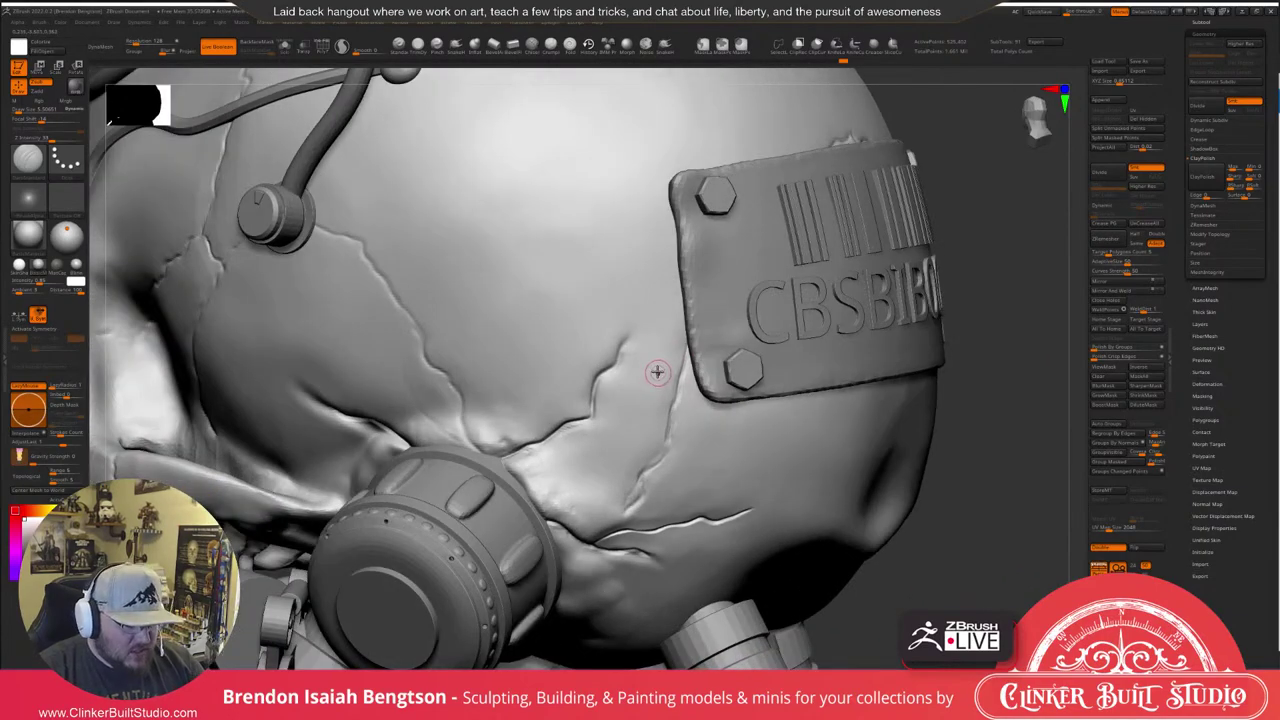
Isolate the skull and carve jagged notches down the rear suture to the horizontal crack behind the ear.
key("alt+s")
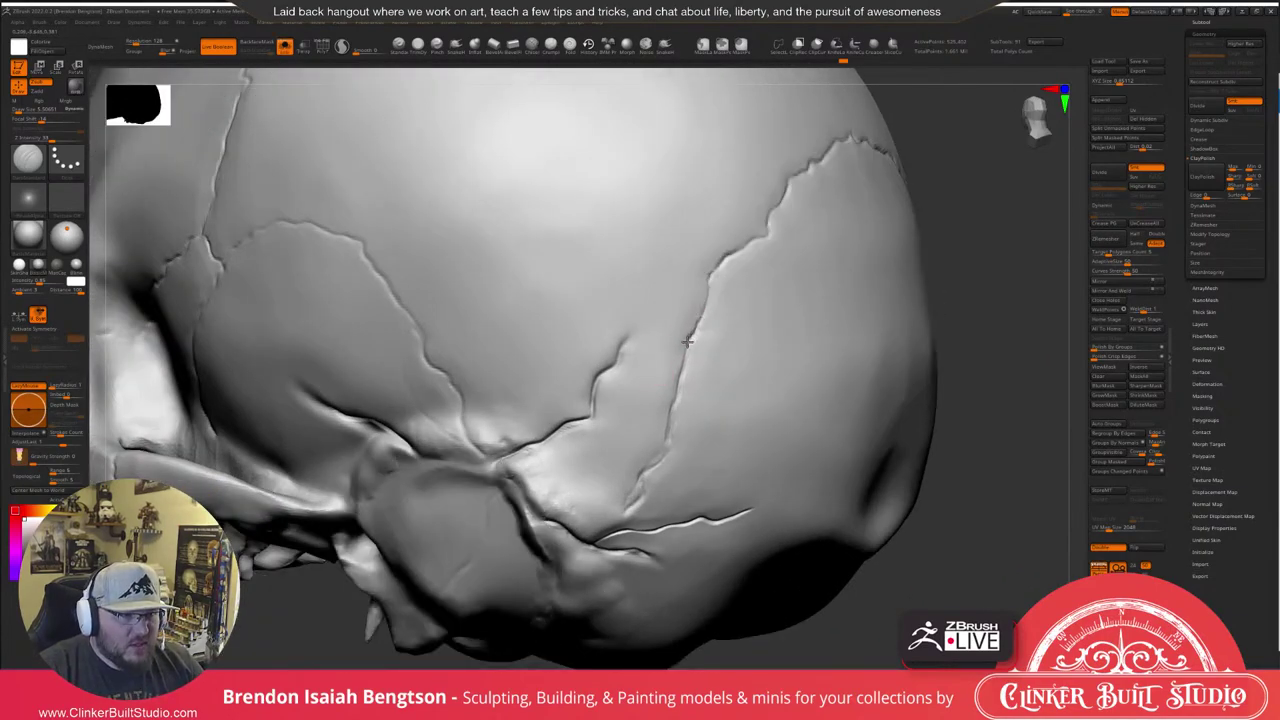
right_click_drag(697, 334, 651, 357)
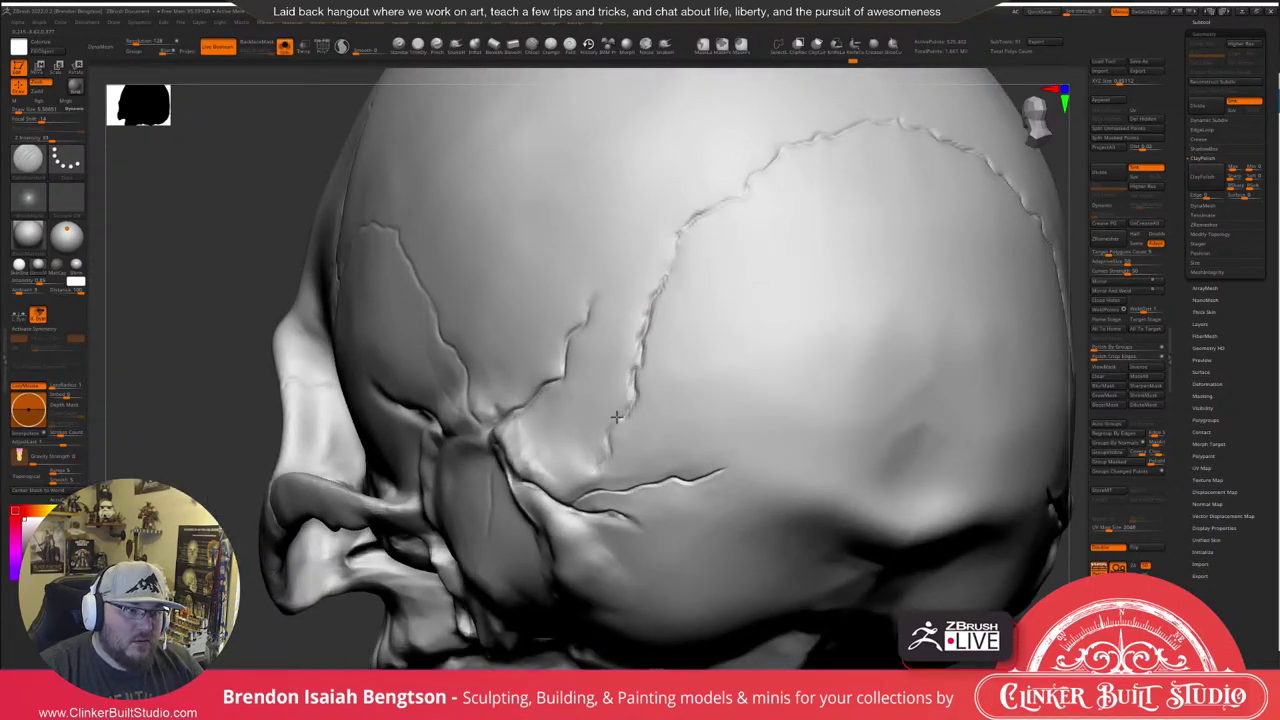
right_click_drag(614, 416, 633, 449)
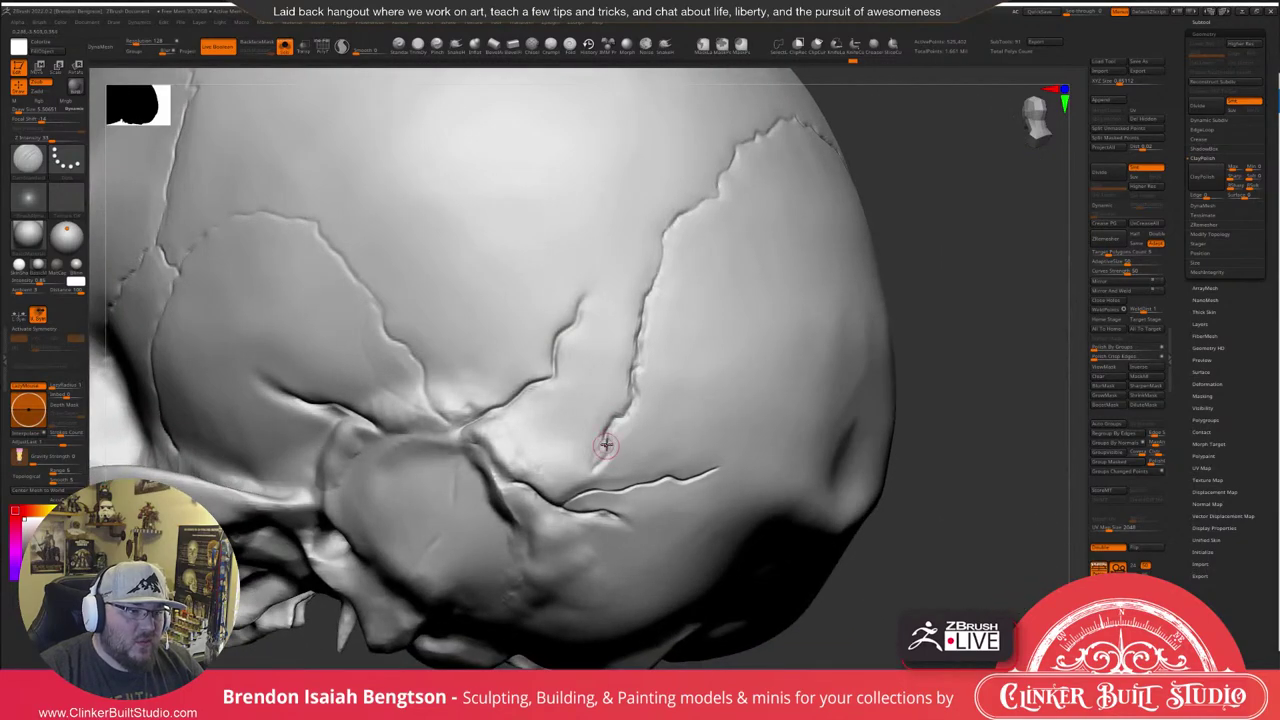
left_click_drag(604, 446, 599, 460)
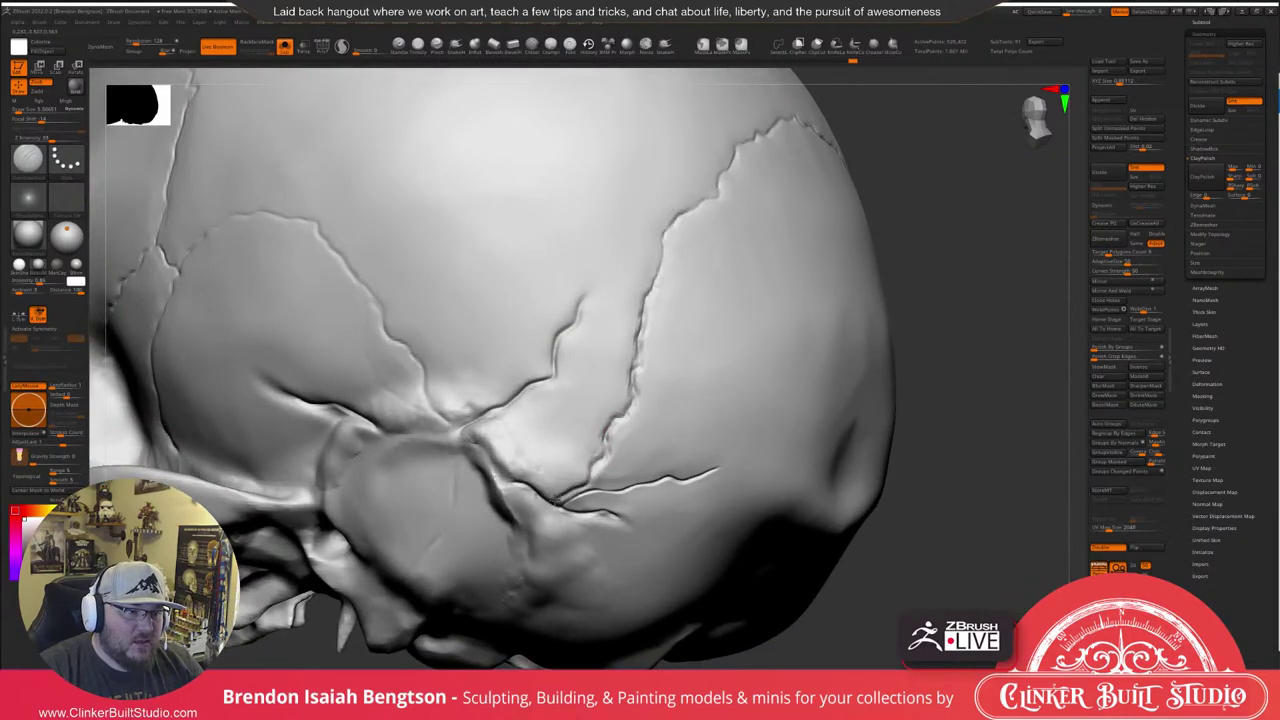
left_click_drag(623, 426, 590, 478)
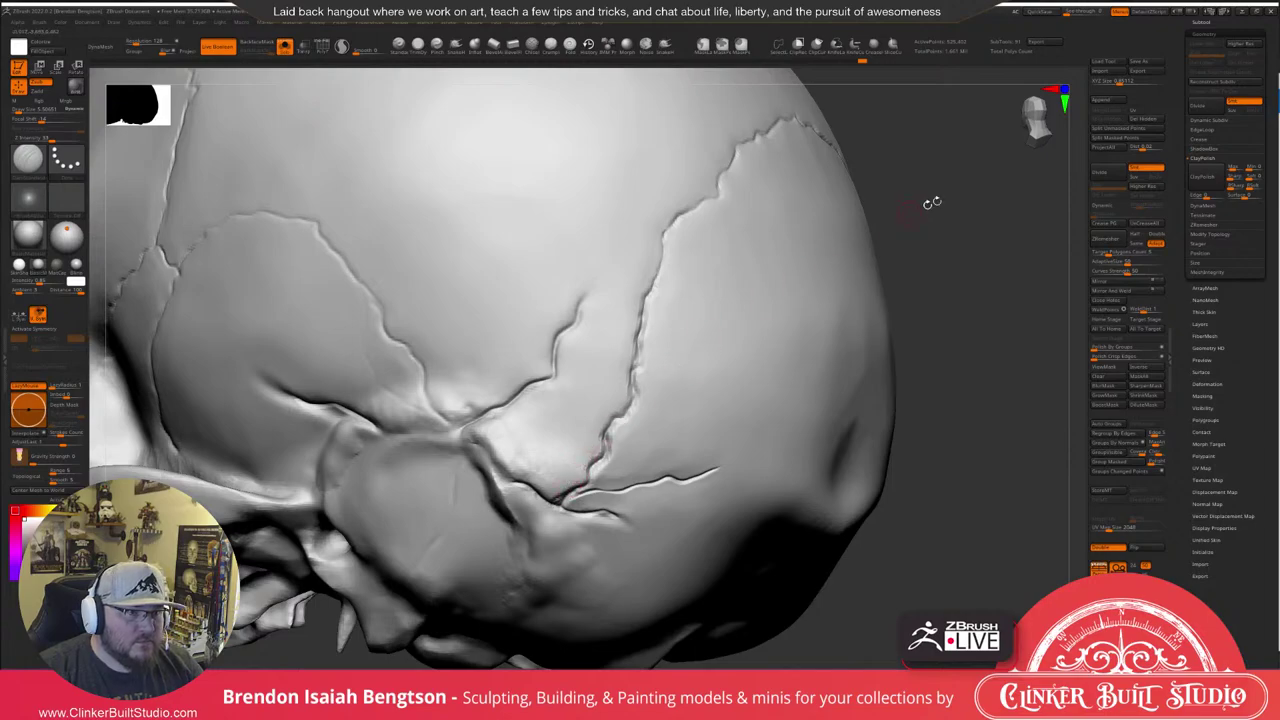
Turn to the skull's opposite side and carve jagged notches along the middle and upper part of the rear suture.
left_click_drag(932, 203, 903, 182, "alt")
left_click_drag(975, 275, 858, 125)
left_click_drag(858, 125, 920, 330, "alt")
left_click_drag(736, 517, 723, 541, "alt")
left_click_drag(410, 545, 402, 298)
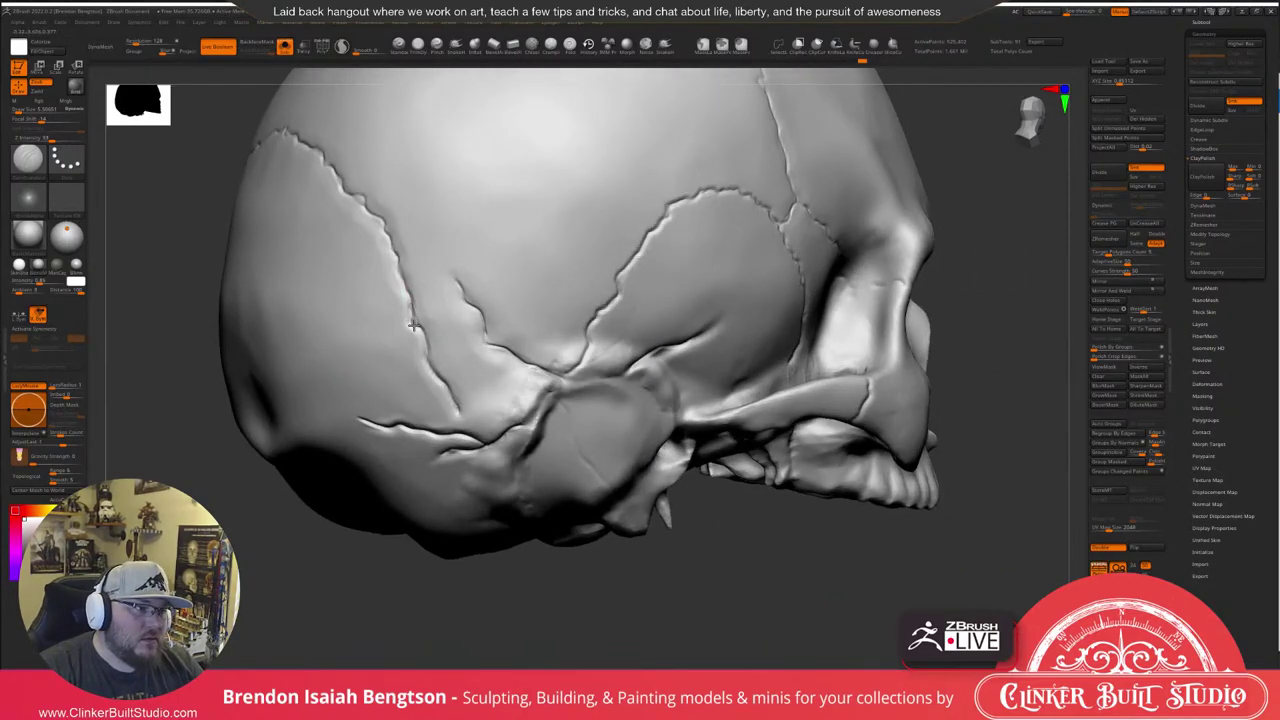
mouse_move(418, 332)
right_mouse_down("alt")
mouse_move(445, 350)
mouse_move(735, 372)
right_mouse_up("alt")
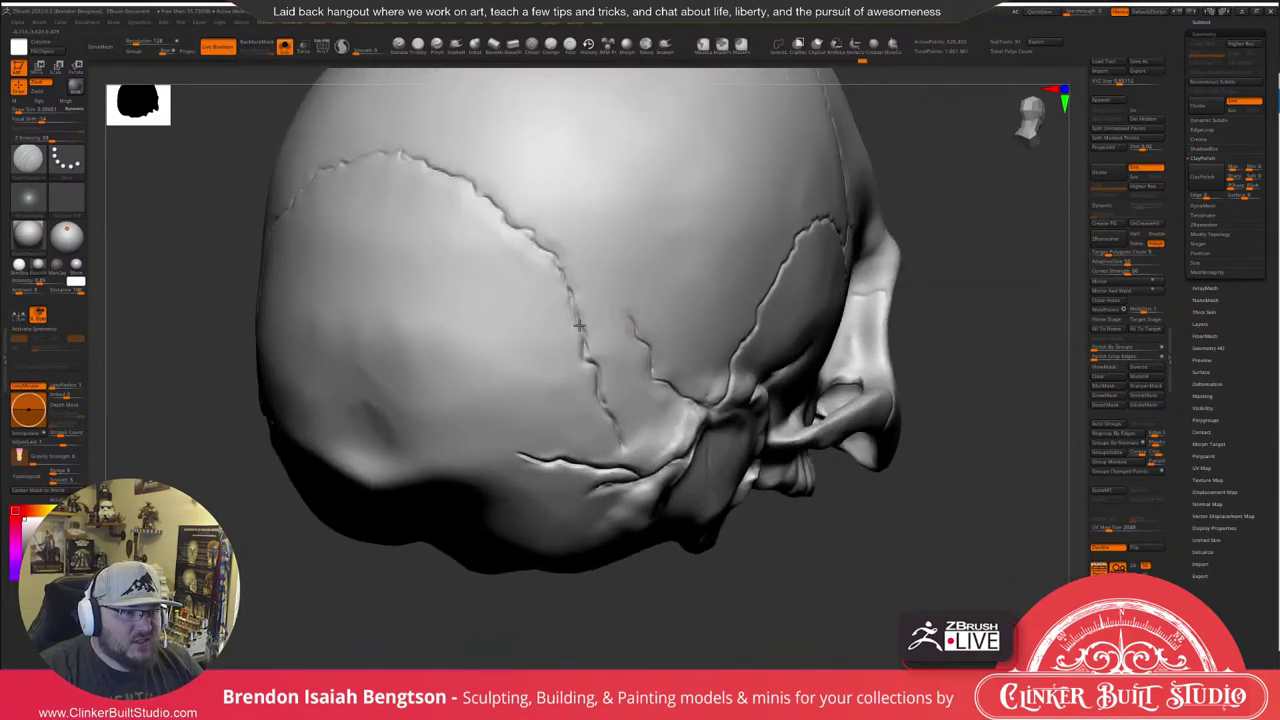
left_click_drag(568, 291, 557, 267)
mouse_move(550, 262)
right_mouse_down("alt")
mouse_move(574, 354)
mouse_move(589, 328)
right_mouse_up("alt")
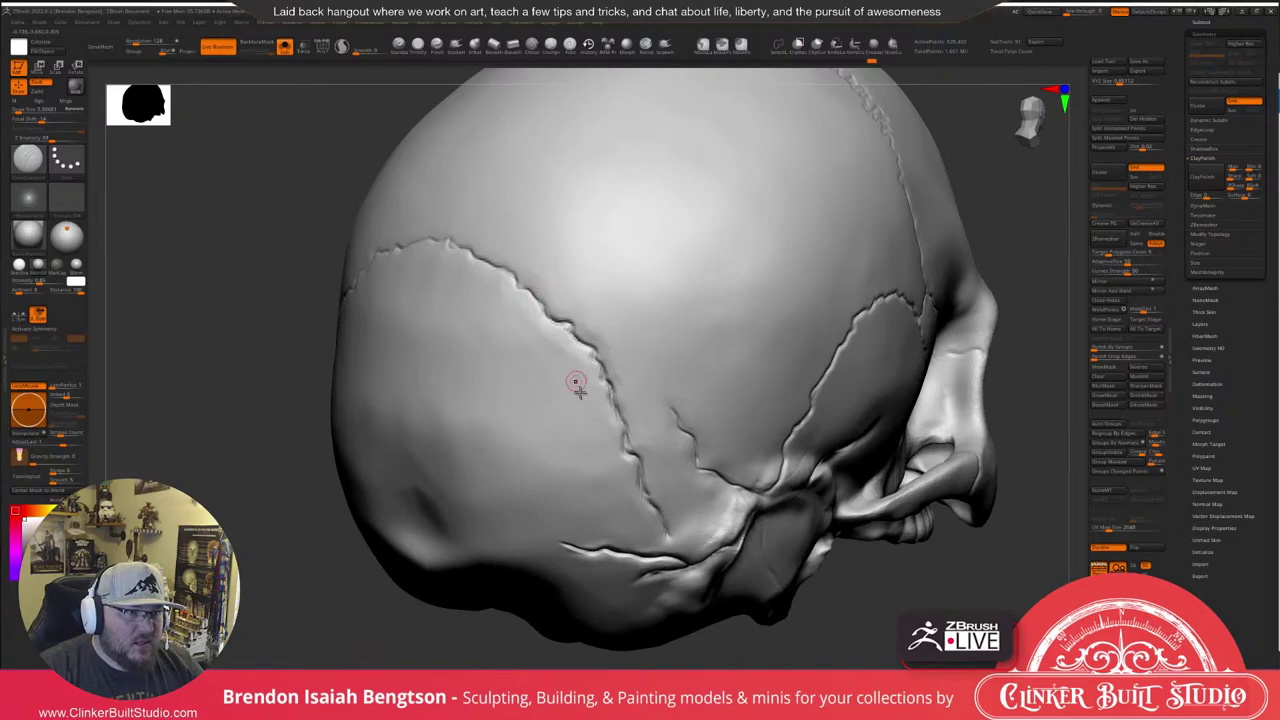
Carve jagged notches over the crest of the rear suture and add a short crack branching upward from its peak.
right_click_drag(574, 383, 595, 390)
right_click_drag(635, 441, 571, 374)
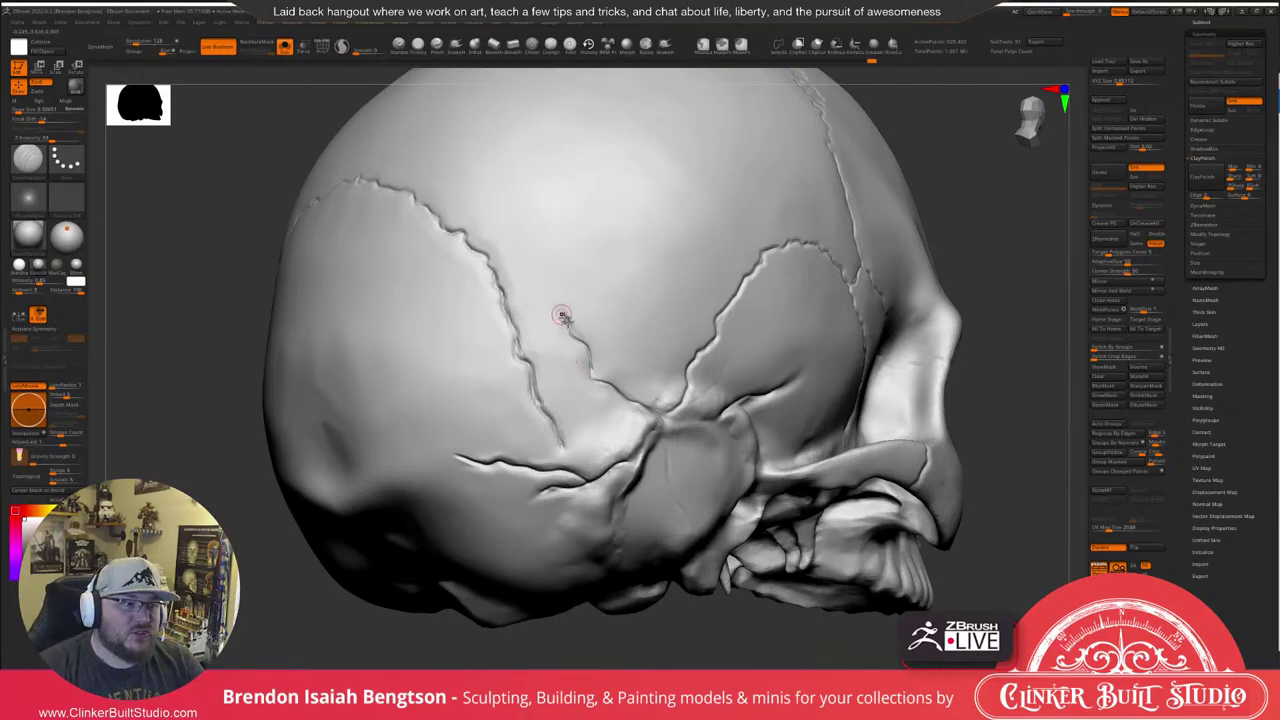
right_click_drag(560, 317, 644, 425, "alt")
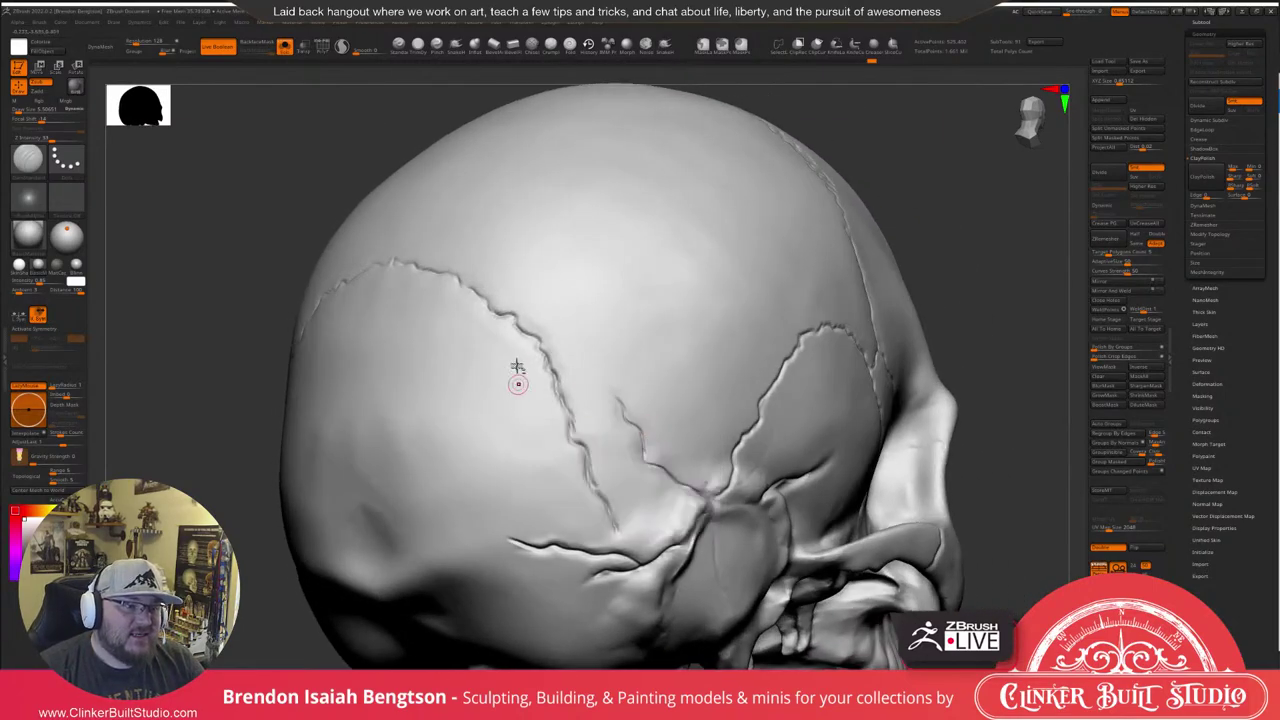
right_click_drag(564, 376, 591, 362)
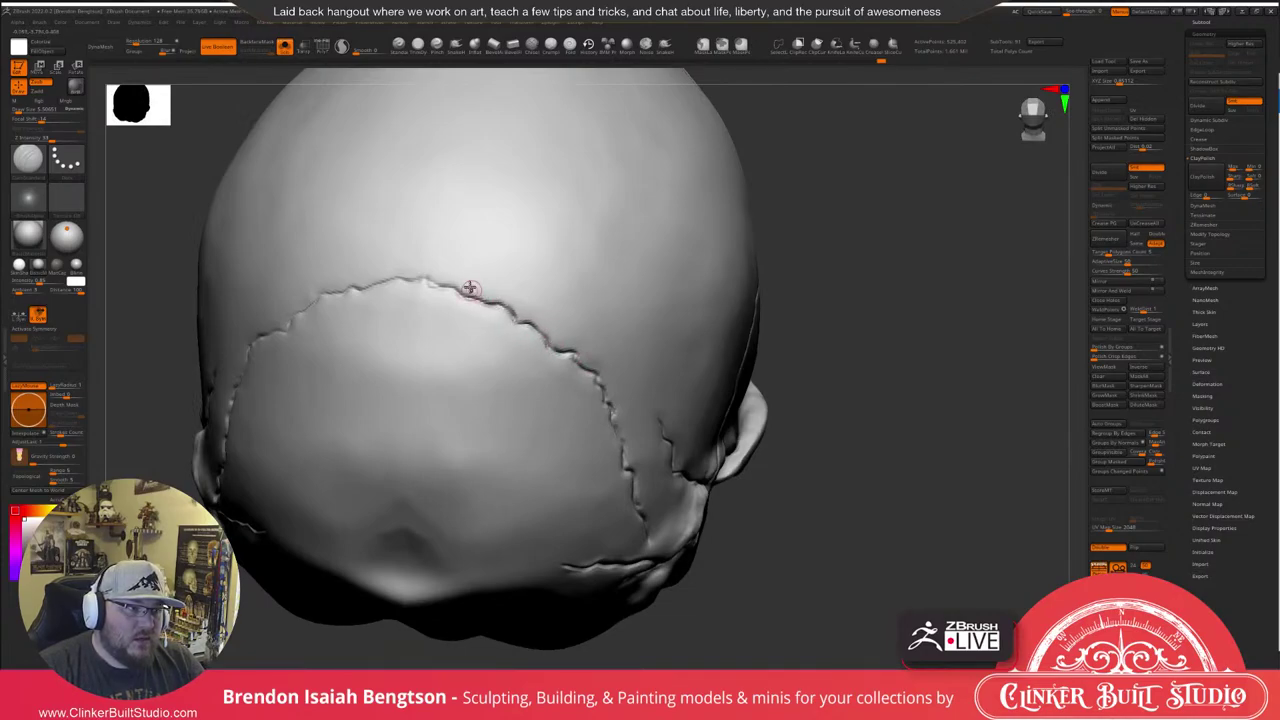
left_click_drag(479, 303, 429, 284)
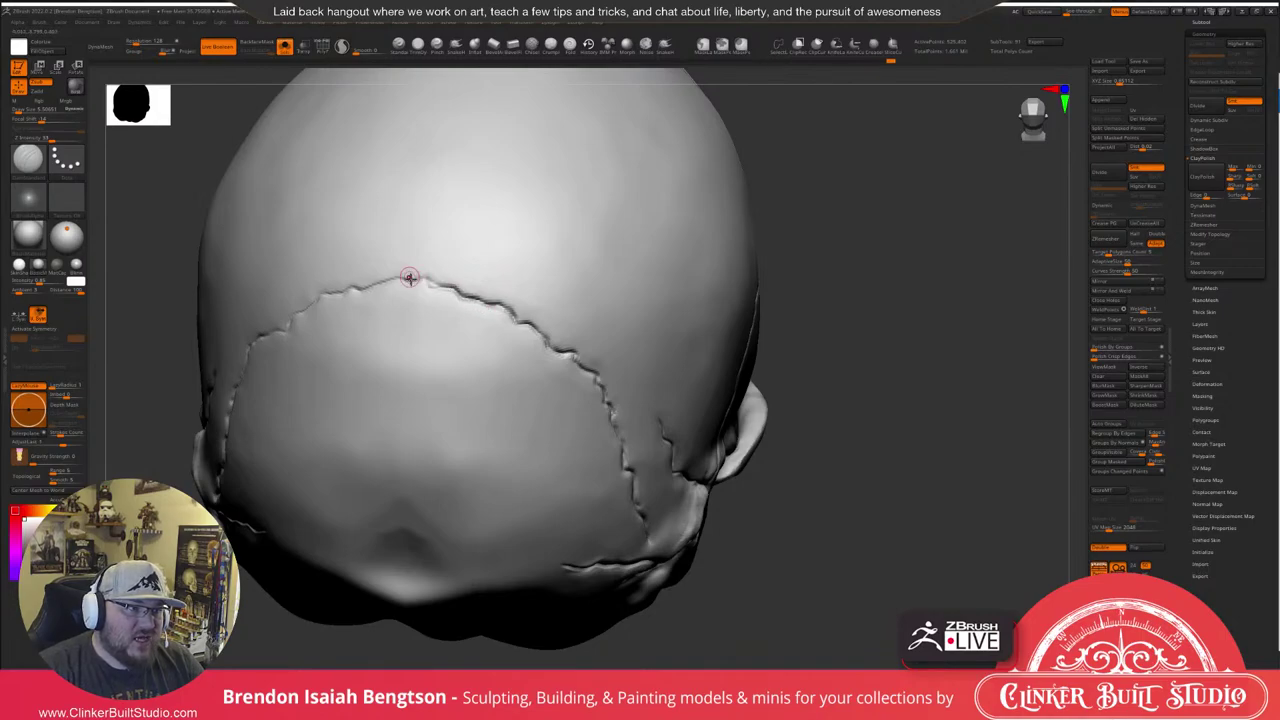
right_click_drag(423, 282, 551, 382)
mouse_move(555, 382)
left_mouse_down()
mouse_move(562, 403)
mouse_move(548, 398)
left_mouse_up()
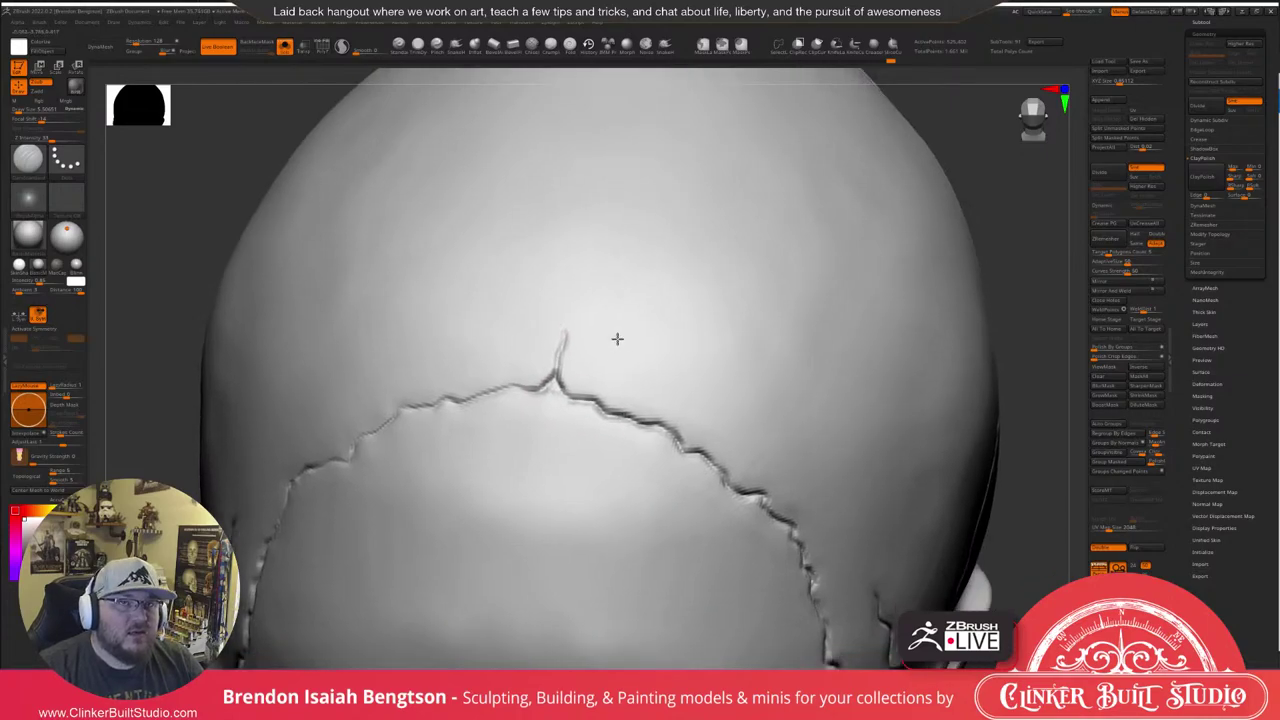
Carve a sharp sideways notch into the coronal suture above the temple, where the straight crack meets the fine squiggles.
right_click_drag(614, 337, 630, 439)
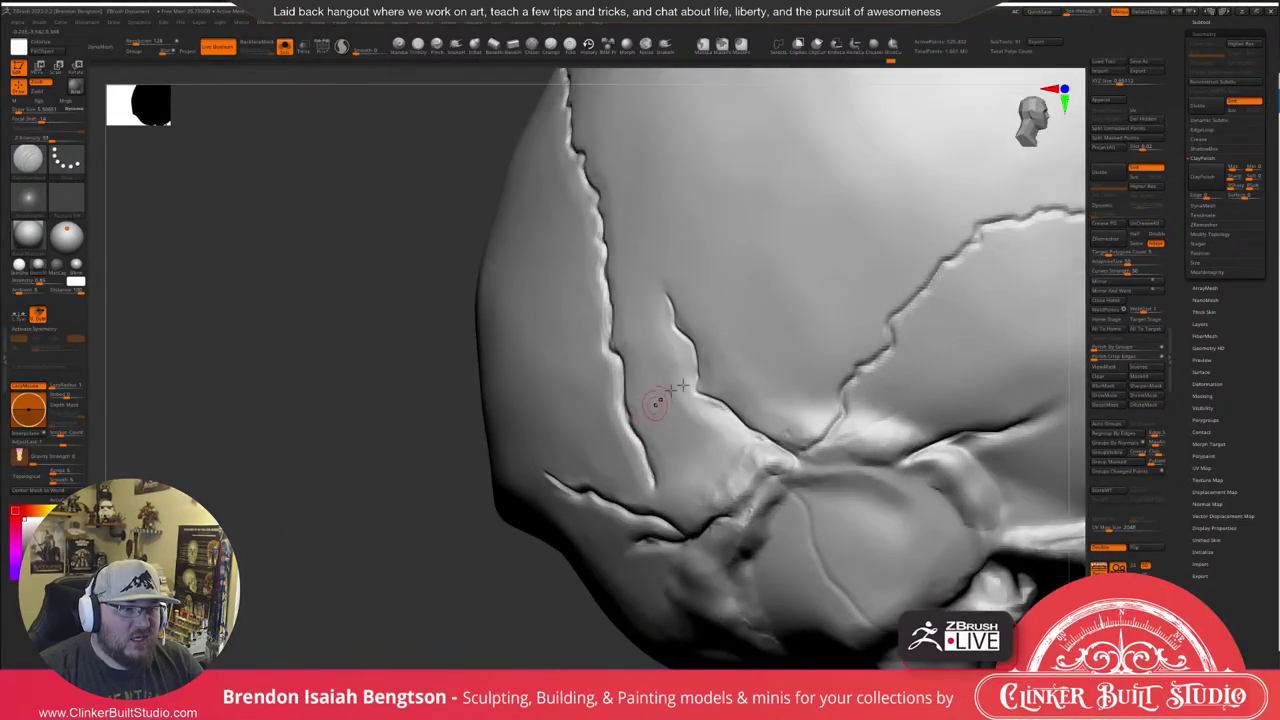
right_click_drag(809, 320, 594, 409, "alt")
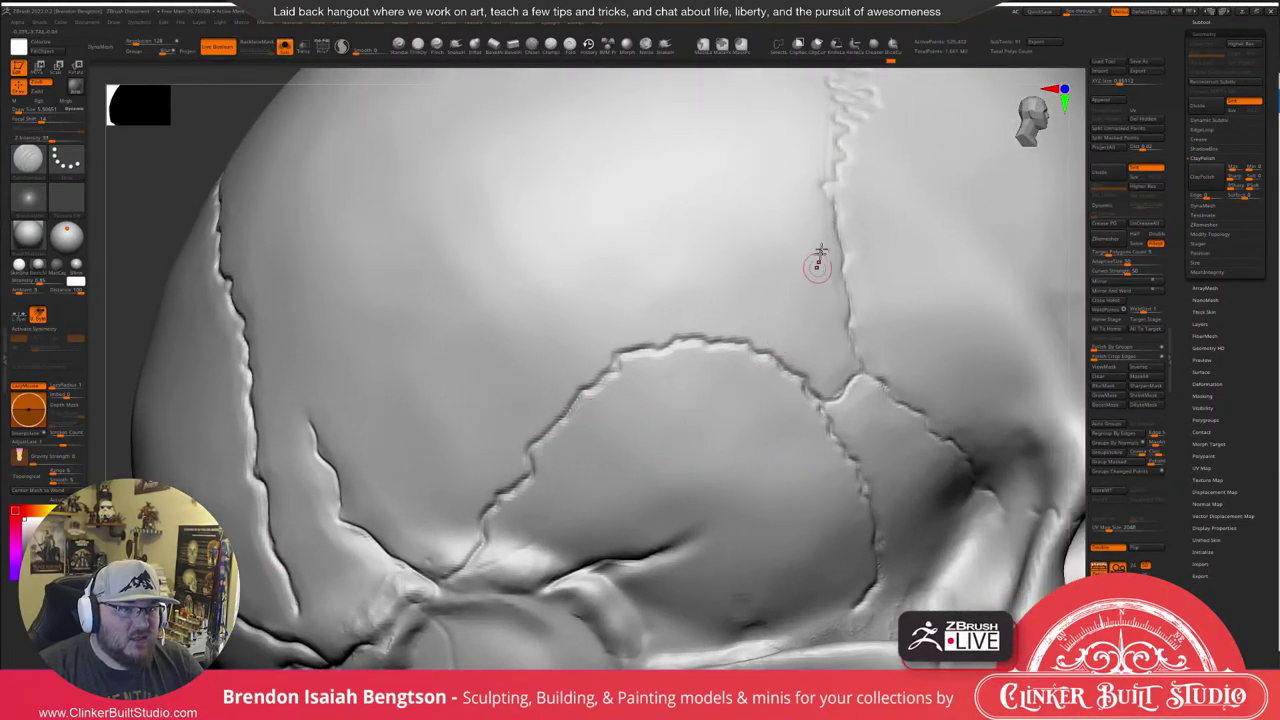
right_click_drag(857, 251, 743, 360)
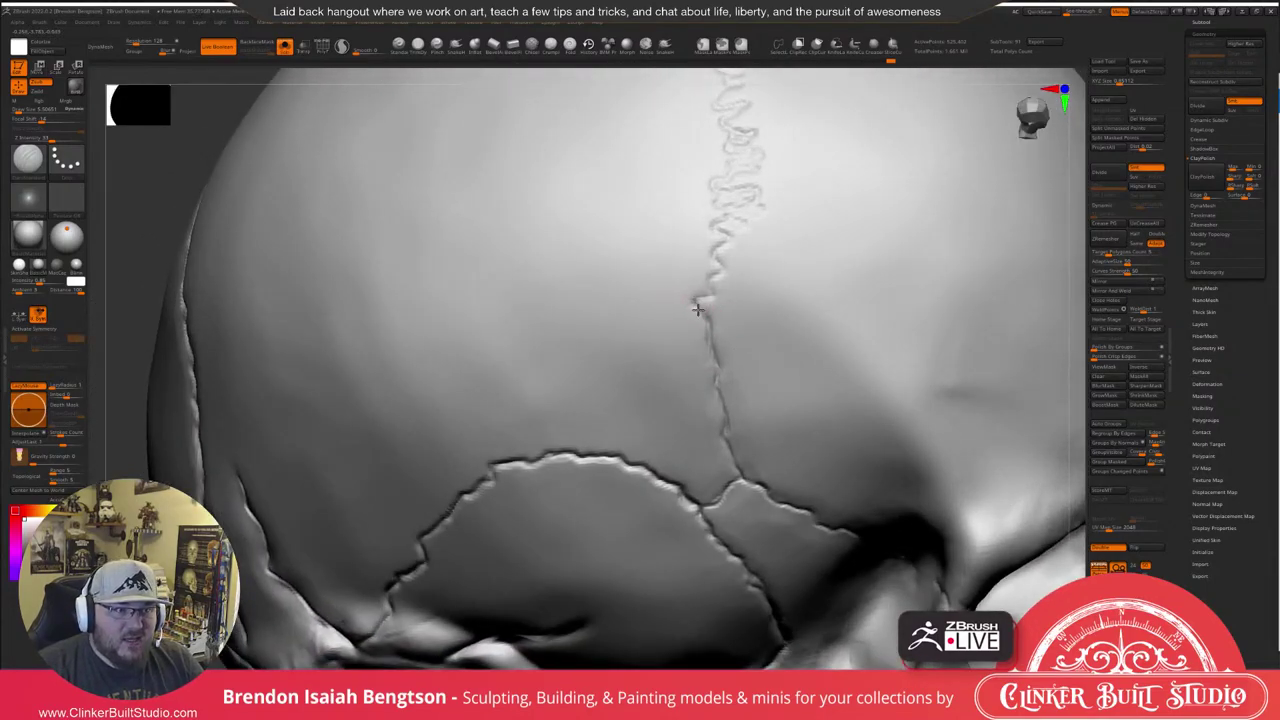
left_click_drag(704, 318, 694, 294)
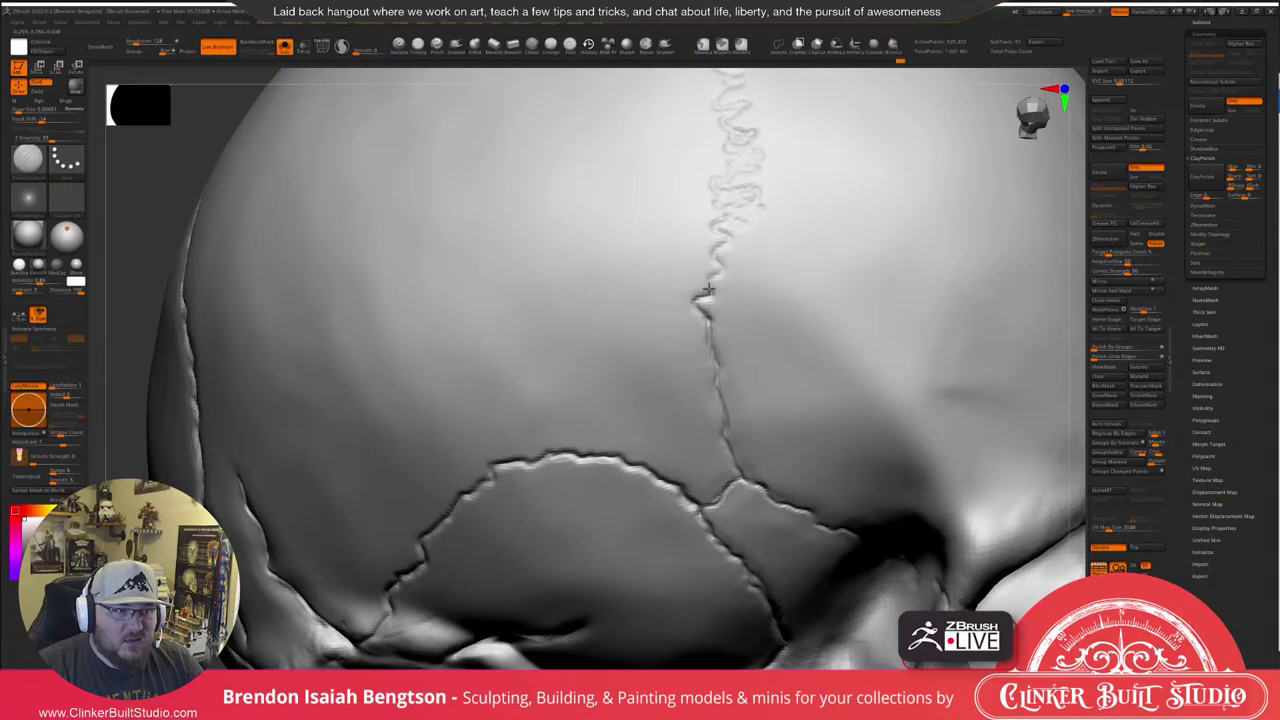
Turn on symmetry and deepen the tight squiggles along the lower part of the coronal suture.
right_click_drag(714, 254, 800, 160)
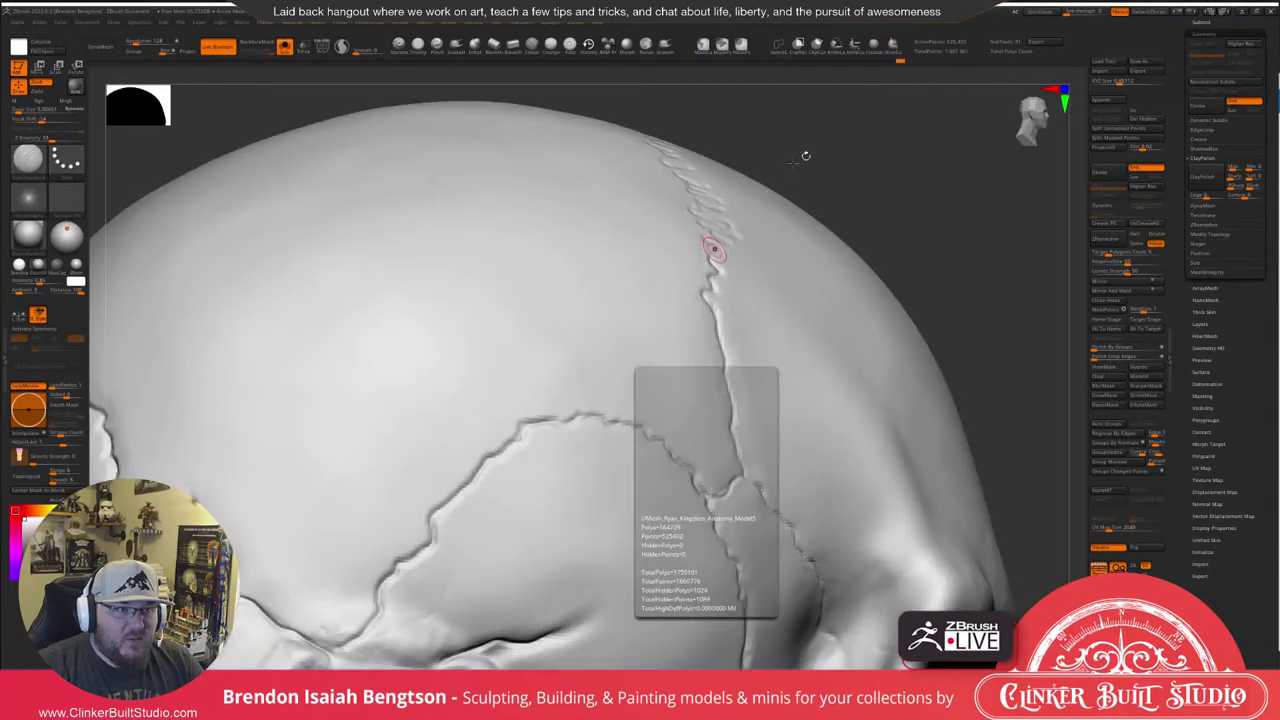
right_click_drag(927, 213, 868, 304)
right_click_drag(894, 231, 790, 270)
right_click(667, 308)
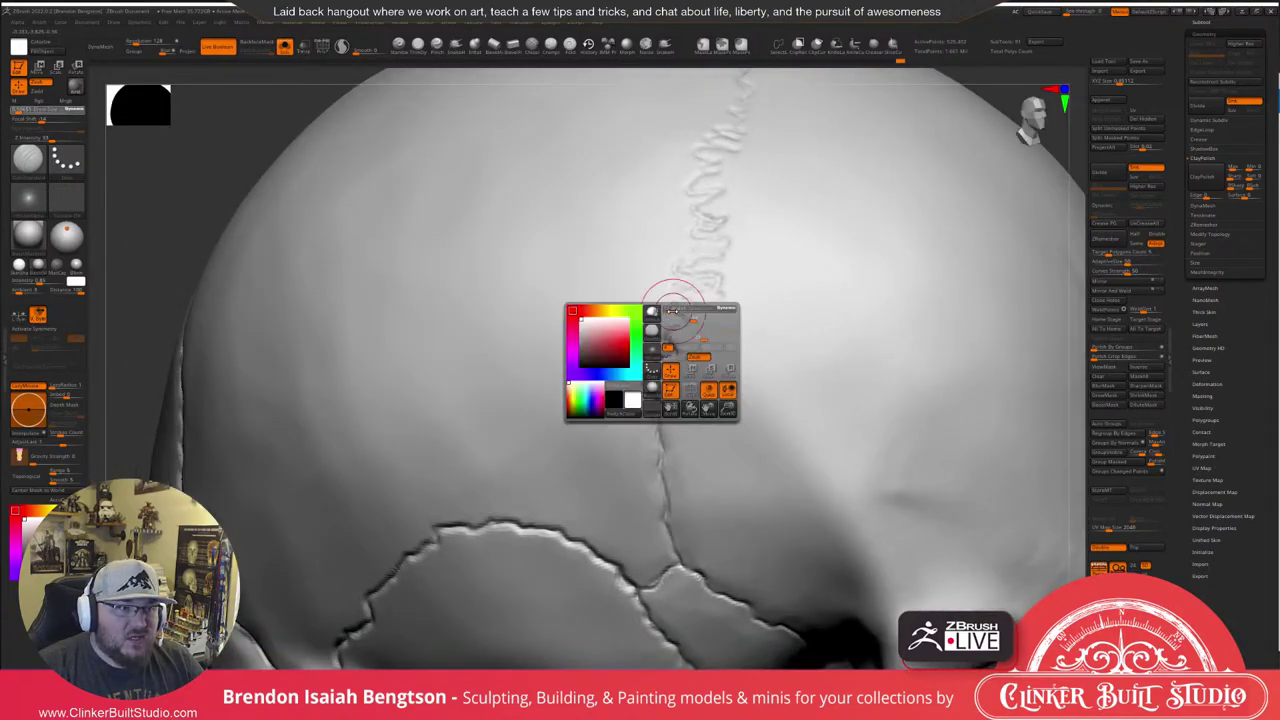
right_click_drag(668, 306, 634, 443)
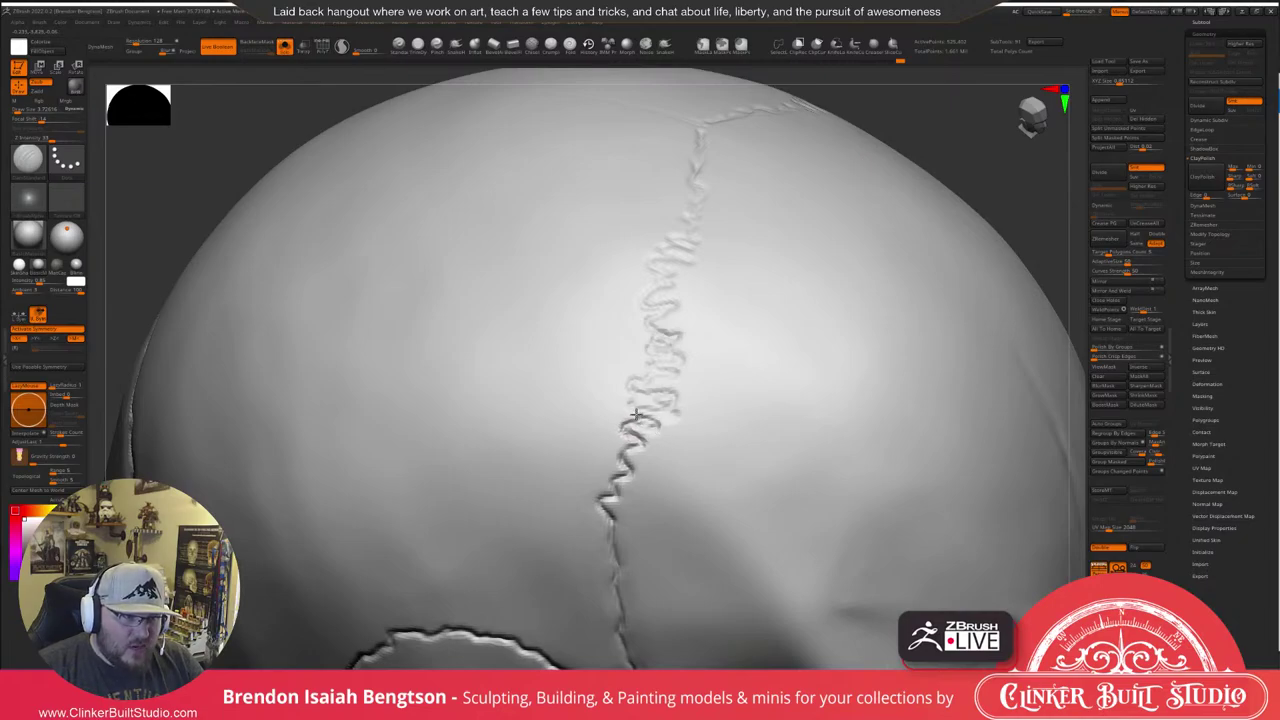
right_click_drag(636, 414, 631, 409)
right_click(630, 410)
right_click_drag(660, 340, 664, 416)
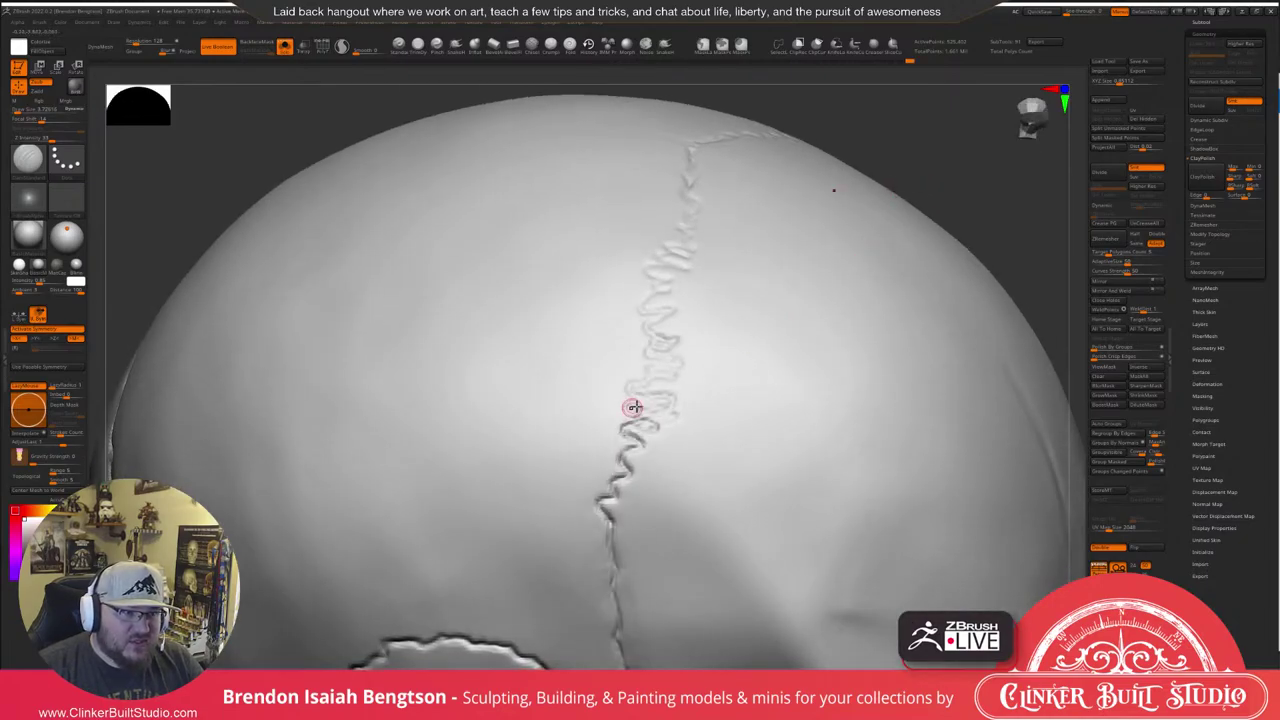
right_click_drag(685, 363, 640, 420)
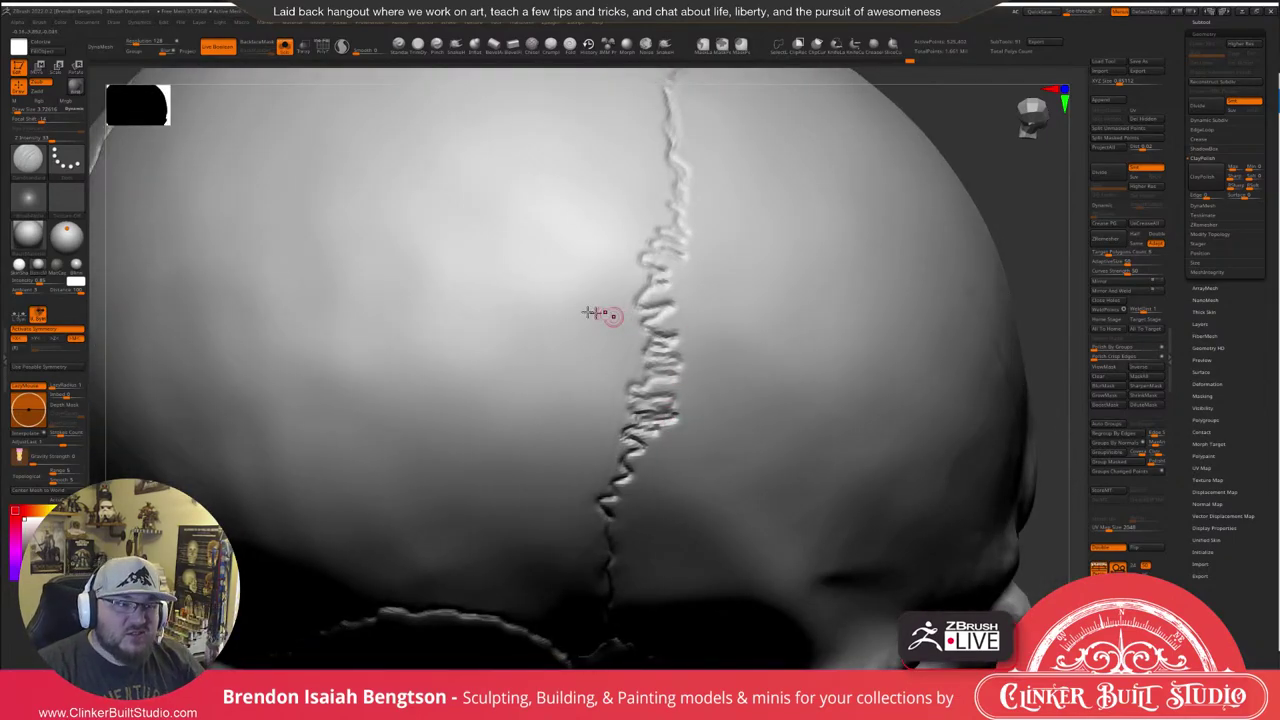
Carve the looping squiggles further up the coronal suture toward the crown of the skull.
mouse_move(677, 363)
right_mouse_down()
mouse_move(586, 423)
mouse_move(577, 383)
mouse_move(573, 409)
mouse_move(557, 409)
right_mouse_up()
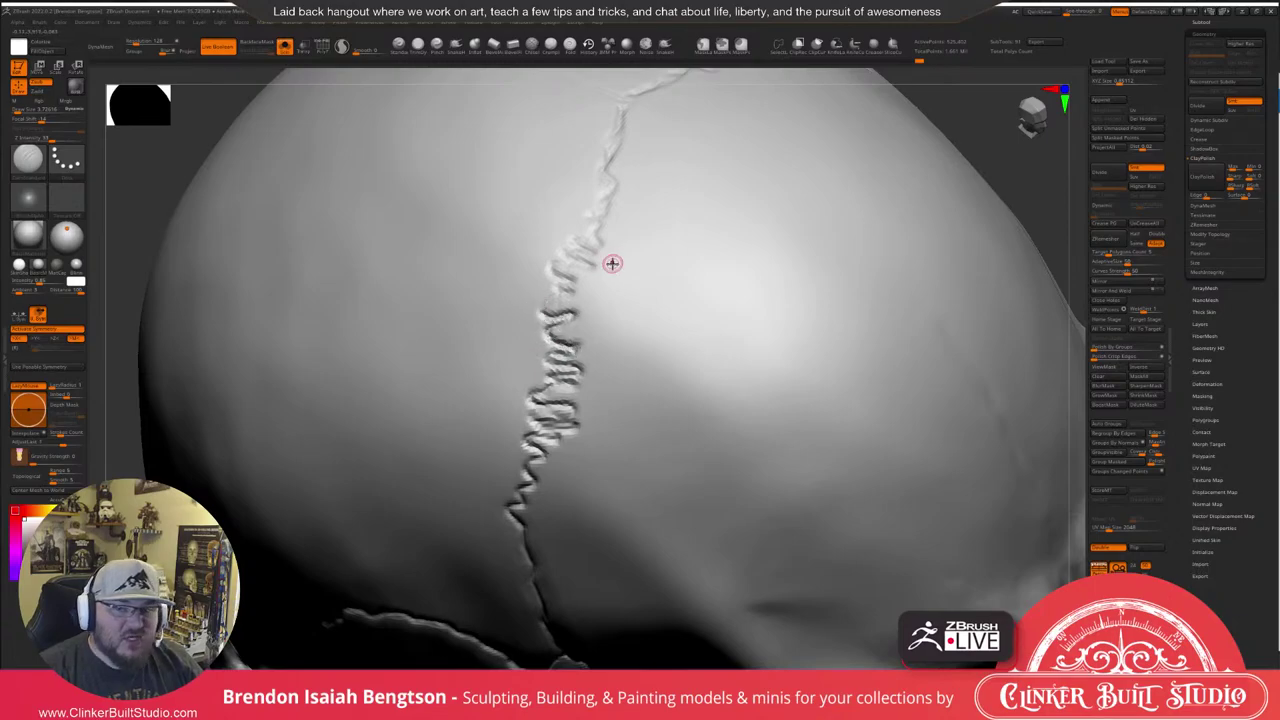
right_click_drag(609, 263, 621, 363)
right_click_drag(534, 391, 530, 419)
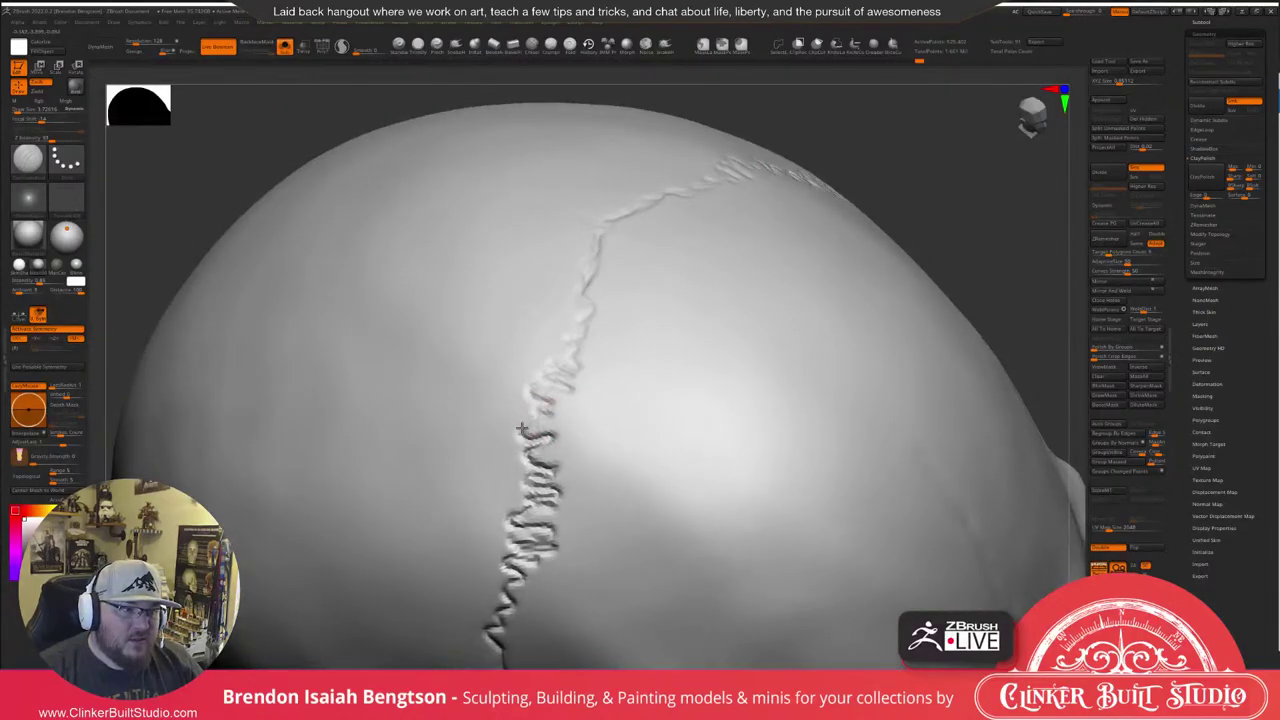
mouse_move(538, 406)
left_mouse_down()
mouse_move(529, 390)
mouse_move(540, 384)
left_mouse_up()
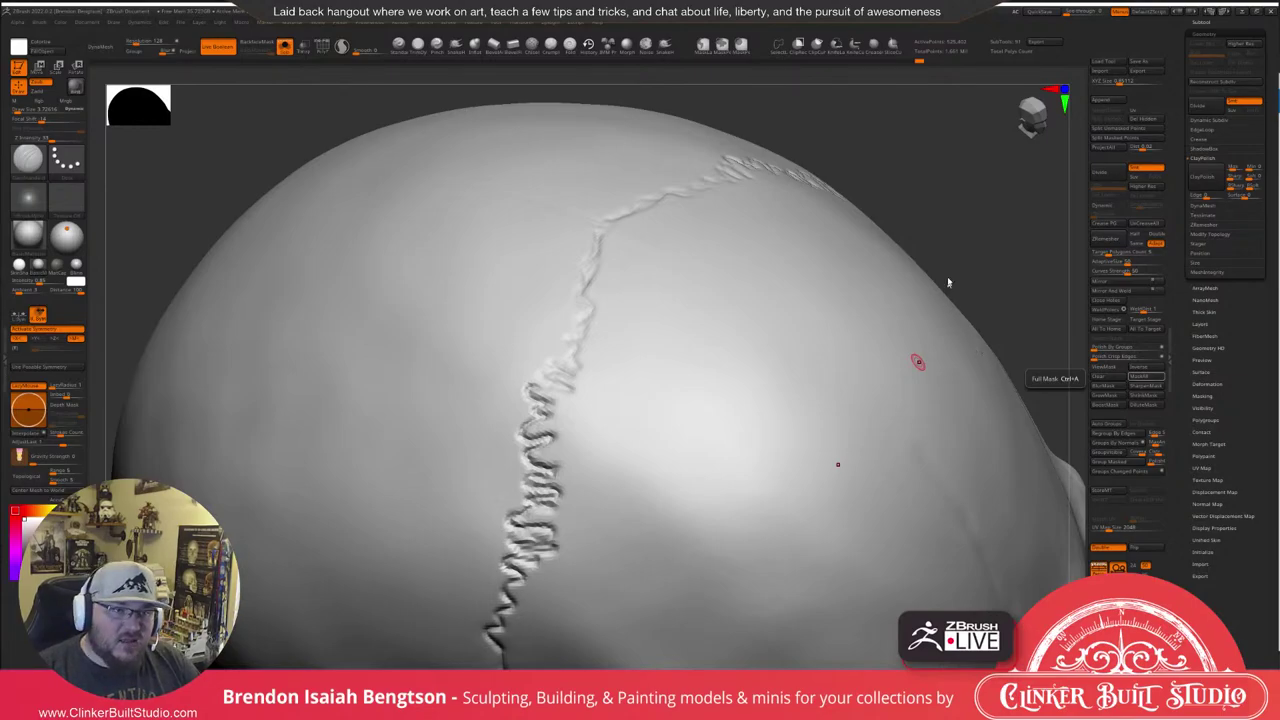
left_click_drag(948, 282, 954, 217)
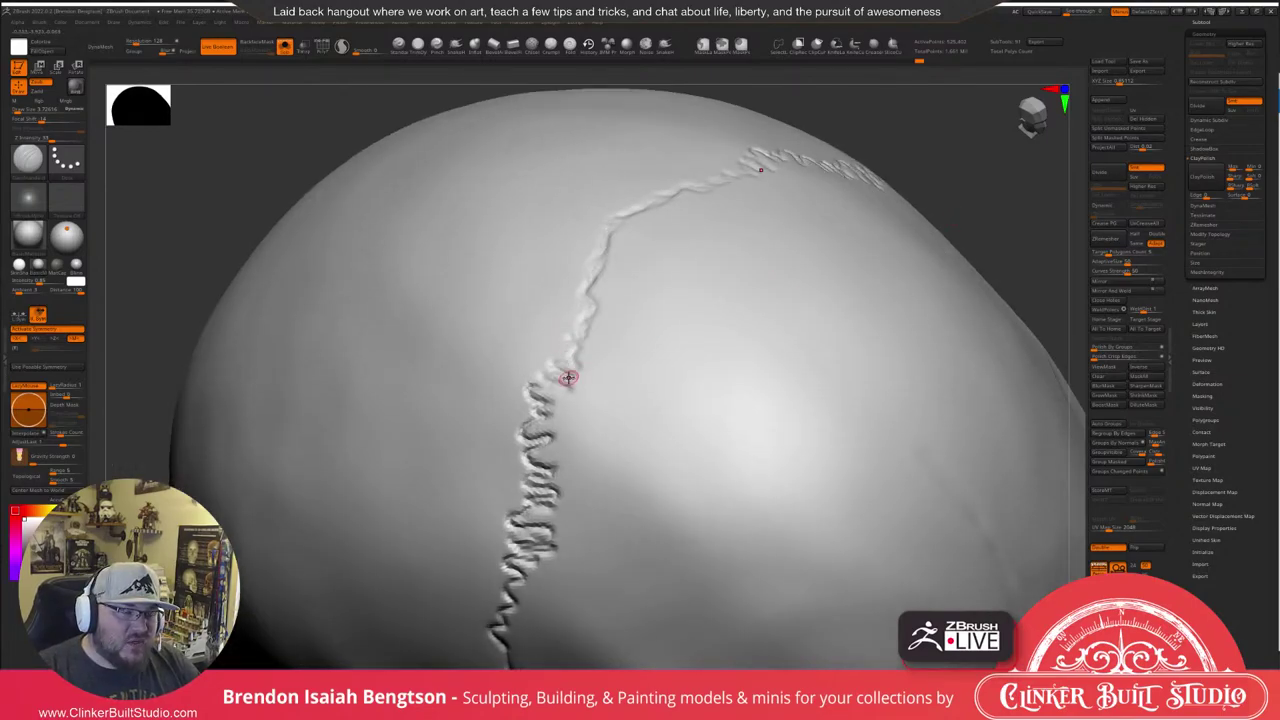
mouse_move(571, 357)
right_mouse_down()
mouse_move(609, 351)
mouse_move(609, 391)
mouse_move(566, 346)
right_mouse_up()
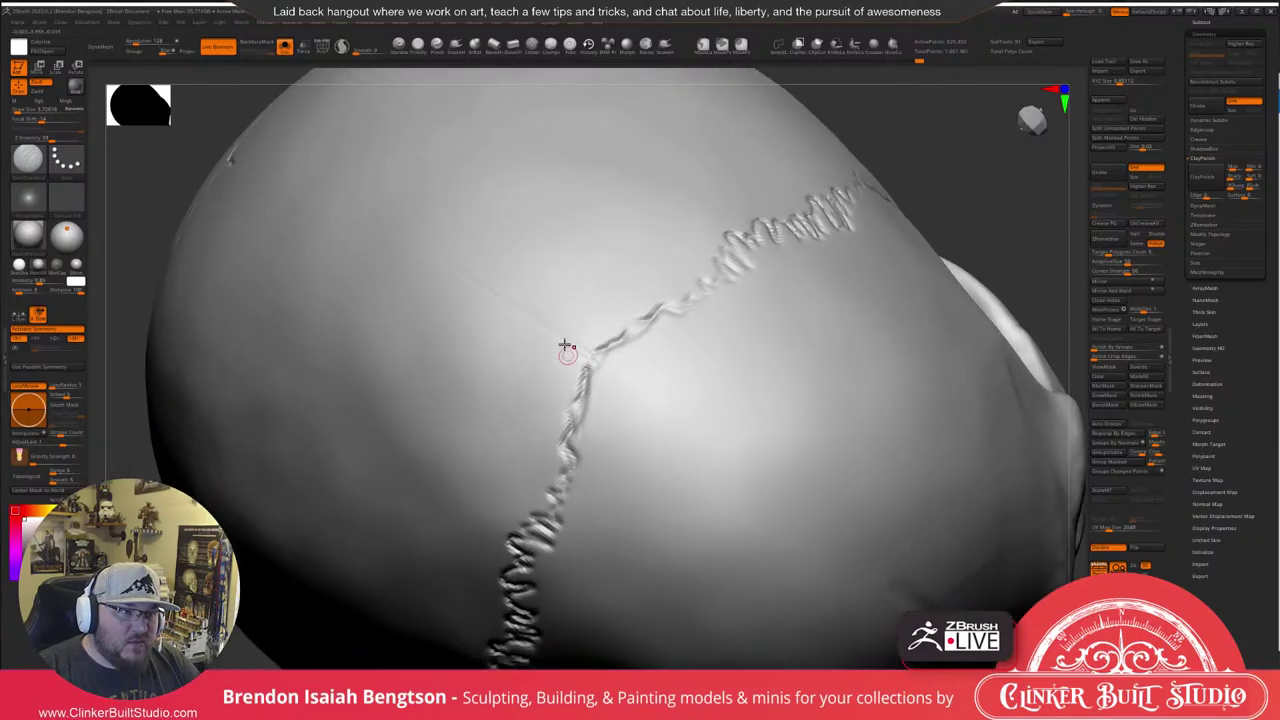
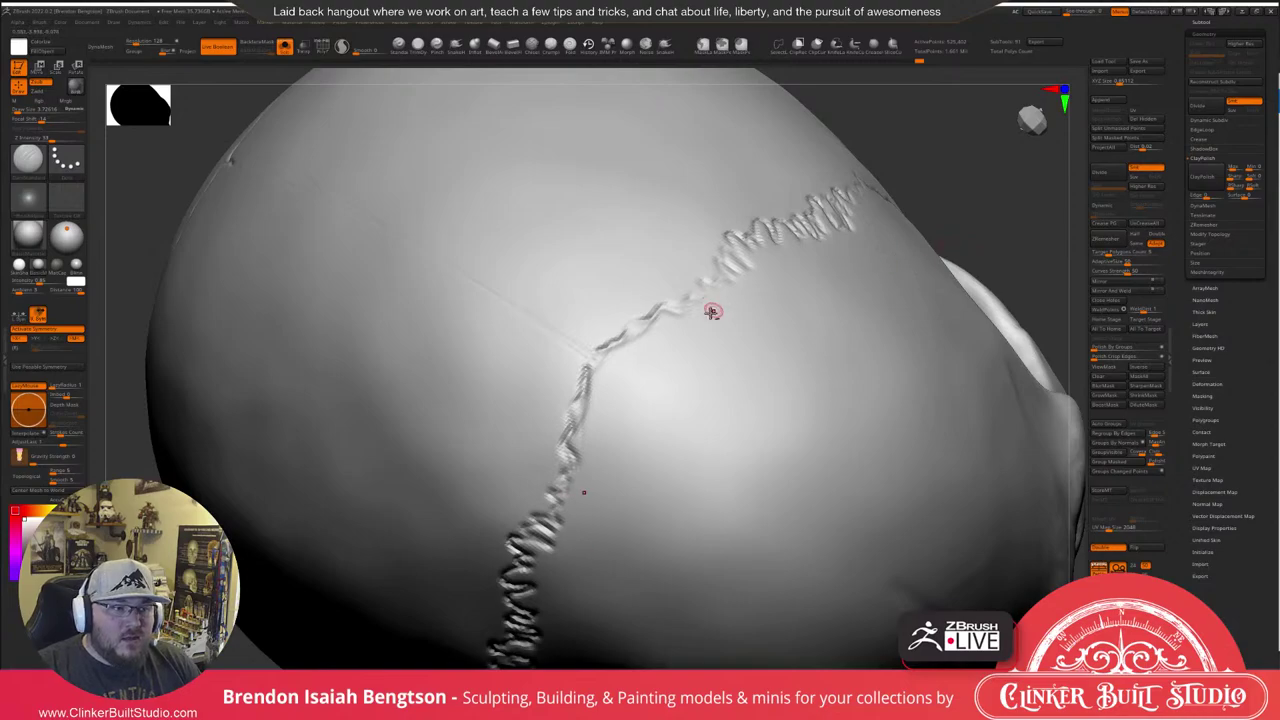
Carve small irregular notches around the bend at the crown and down the thin upper stretch of the coronal suture.
mouse_move(714, 317)
right_mouse_down()
mouse_move(654, 494)
mouse_move(660, 463)
right_mouse_up()
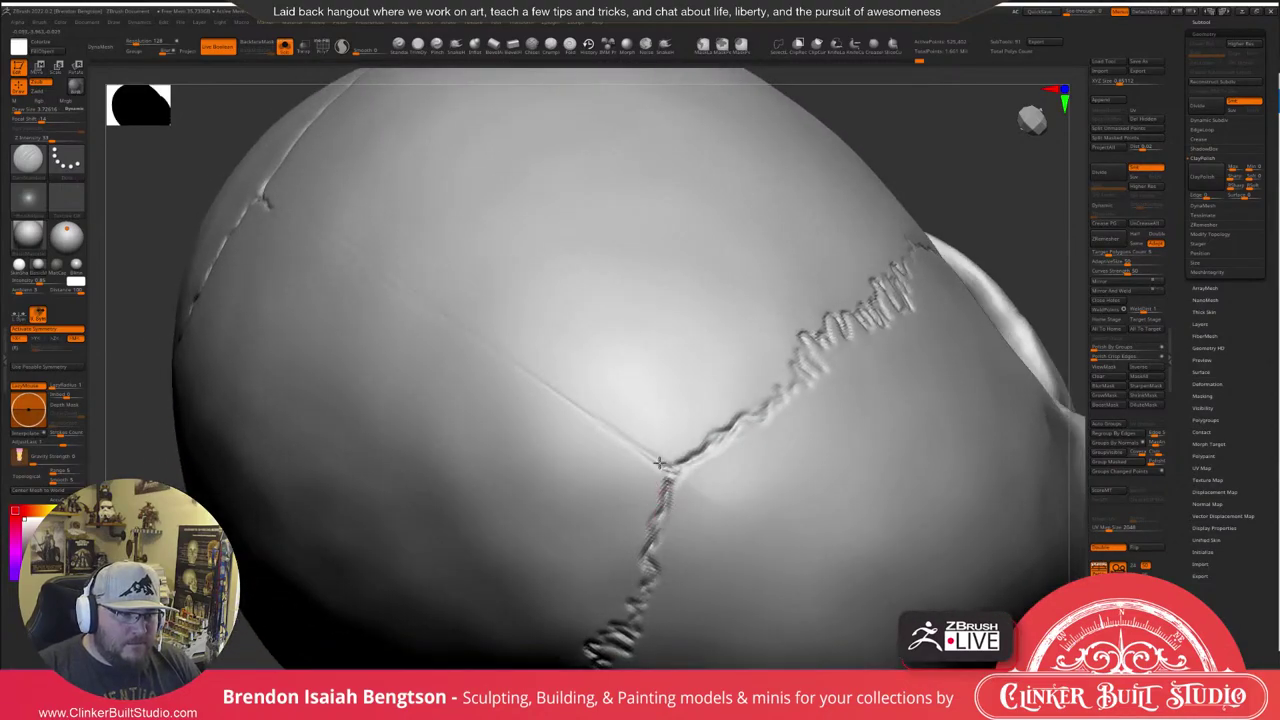
left_click_drag(669, 481, 667, 511)
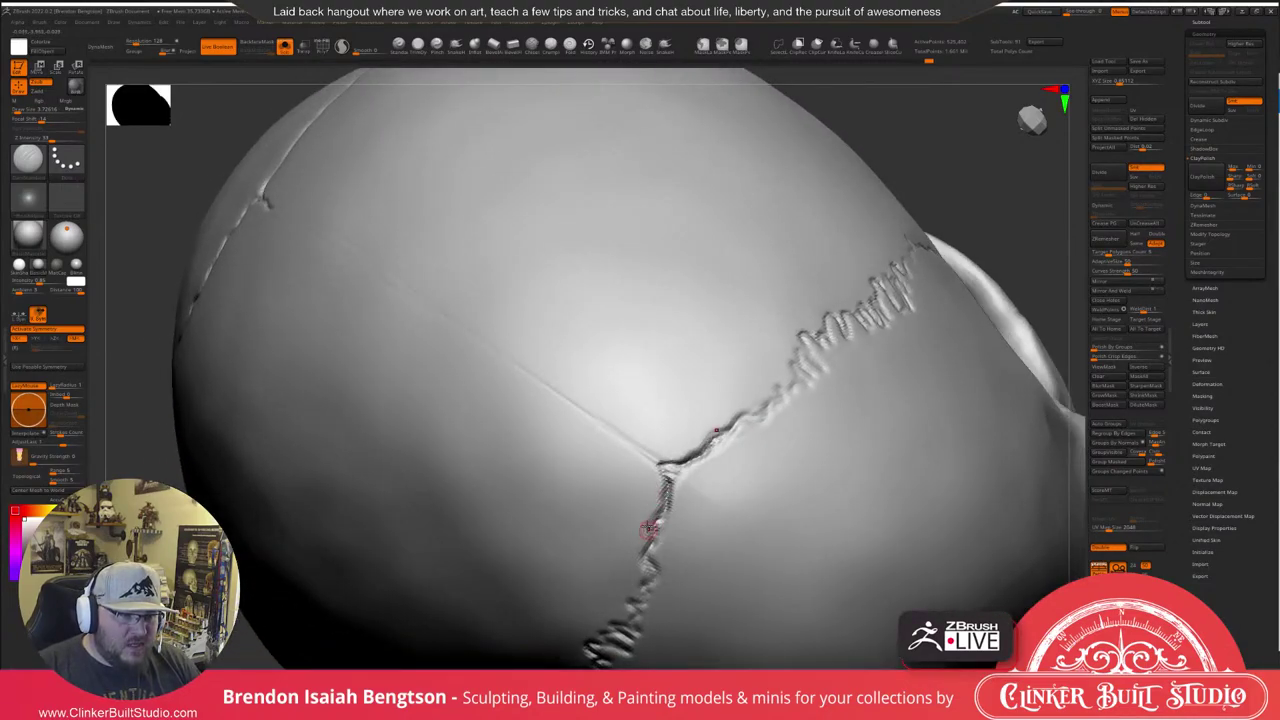
mouse_move(651, 523)
right_mouse_down()
mouse_move(683, 380)
mouse_move(627, 305)
mouse_move(680, 380)
mouse_move(681, 435)
right_mouse_up()
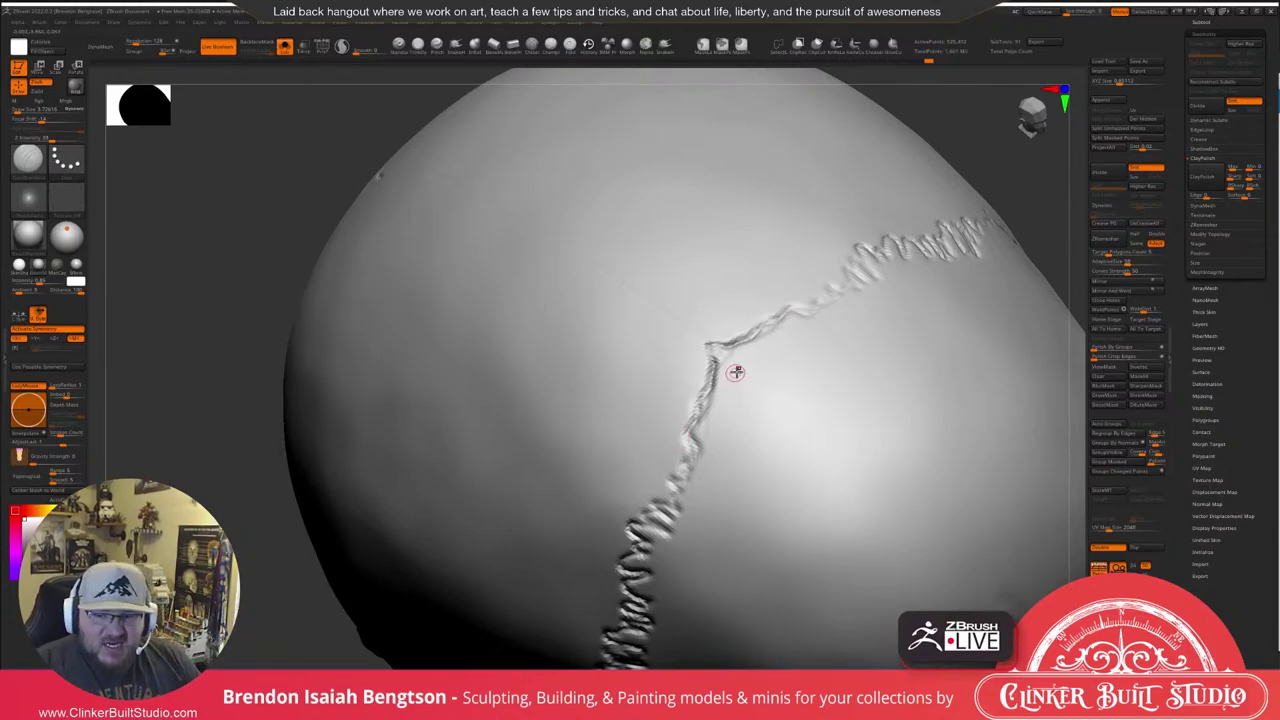
mouse_move(744, 430)
right_mouse_down()
mouse_move(726, 378)
mouse_move(684, 353)
right_mouse_up()
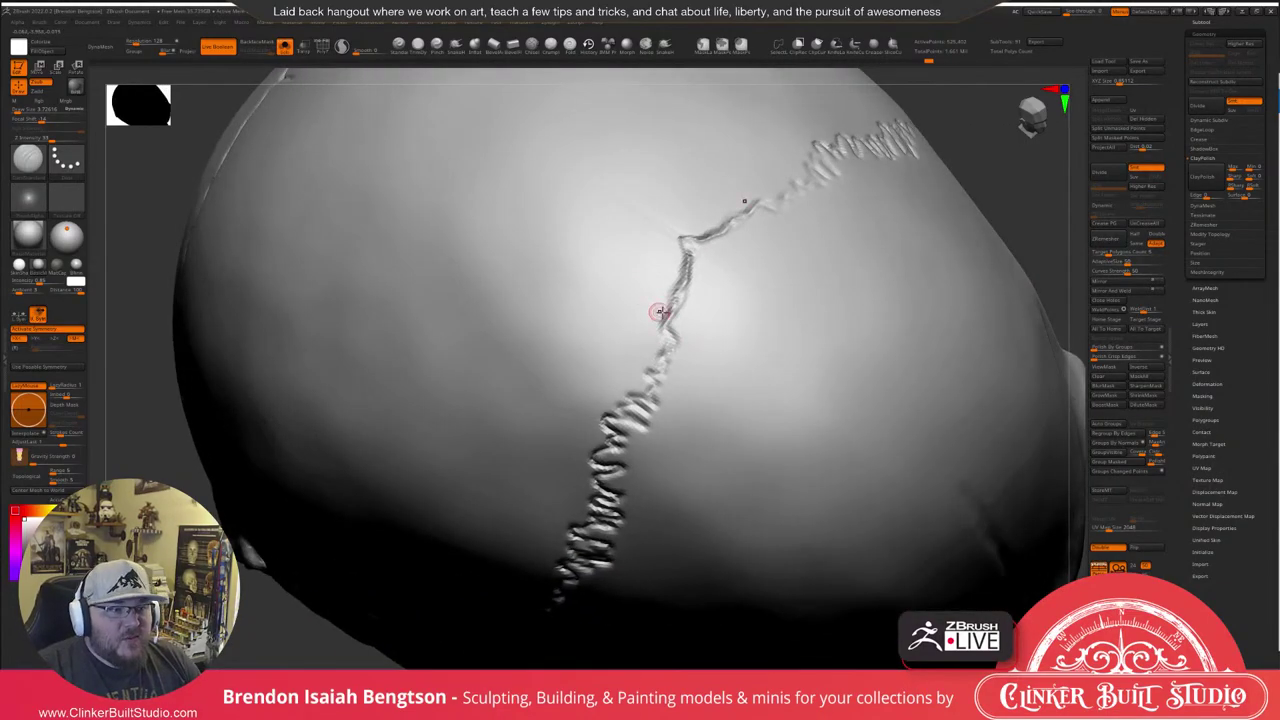
left_click_drag(660, 312, 673, 307)
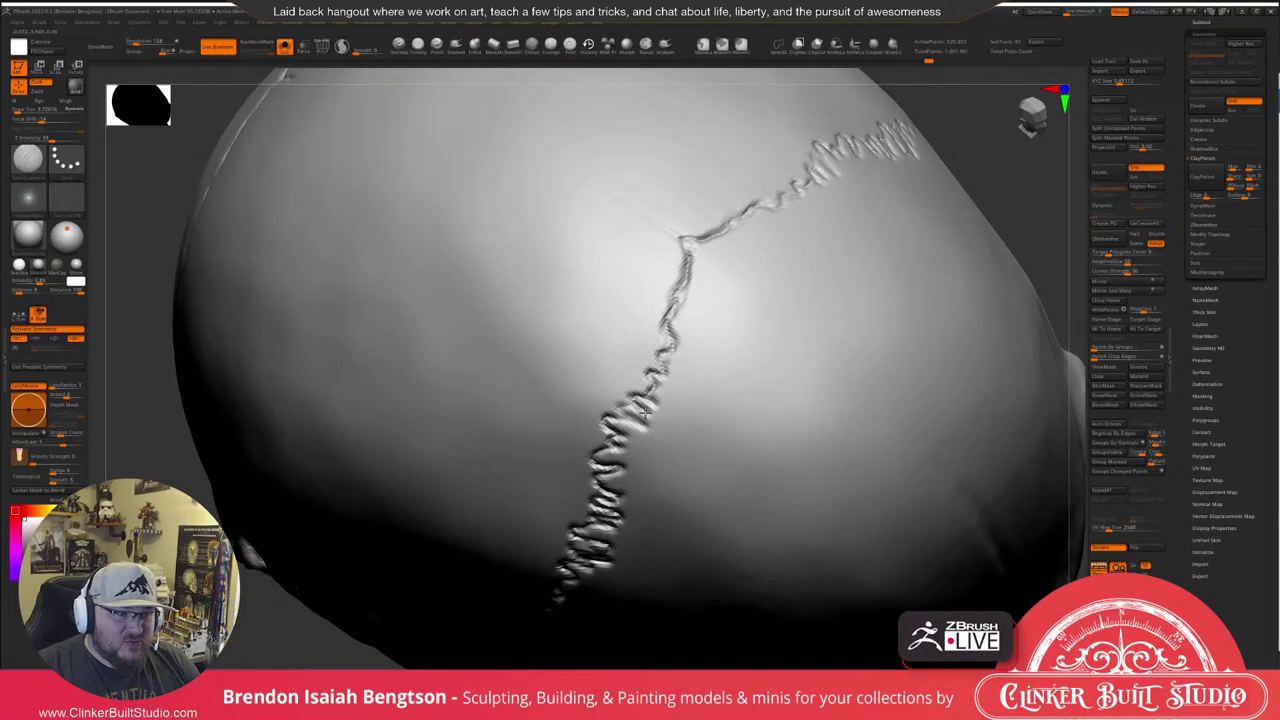
right_click_drag(646, 423, 634, 406)
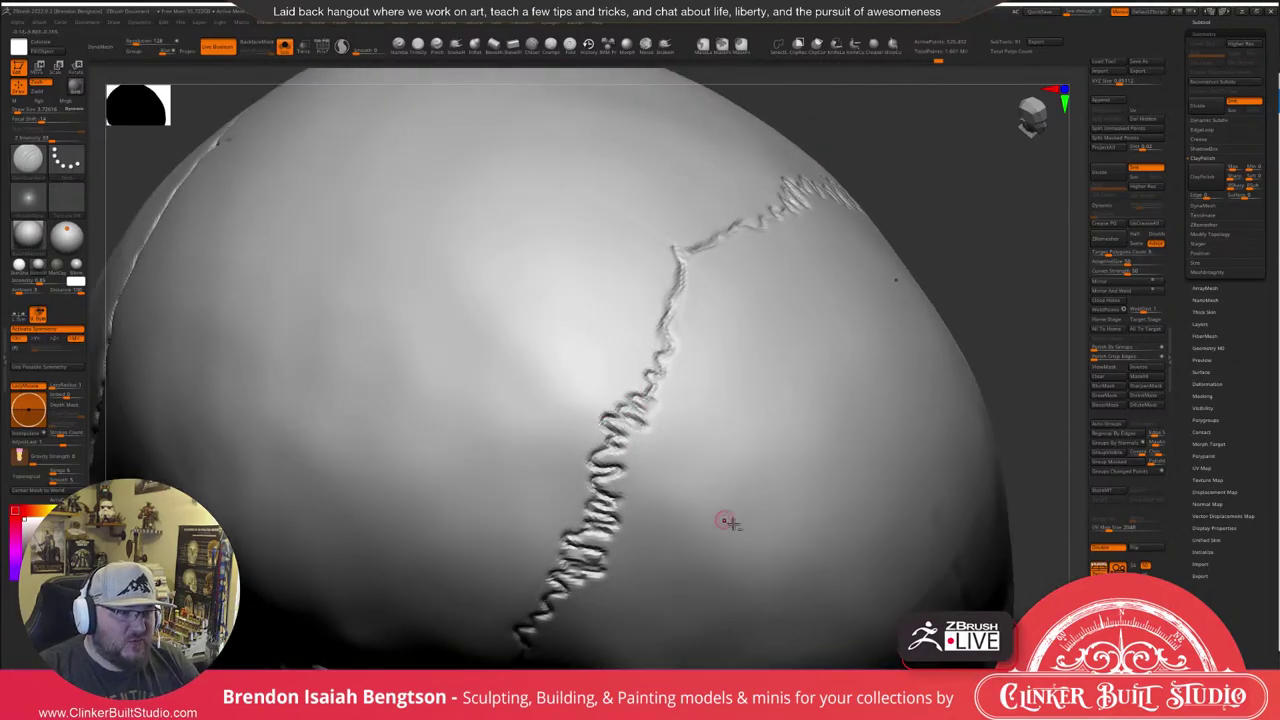
Turn off symmetry and carve the jagged suture across the outer rim of the eye socket.
right_click_drag(726, 520, 921, 341, "ctrl")
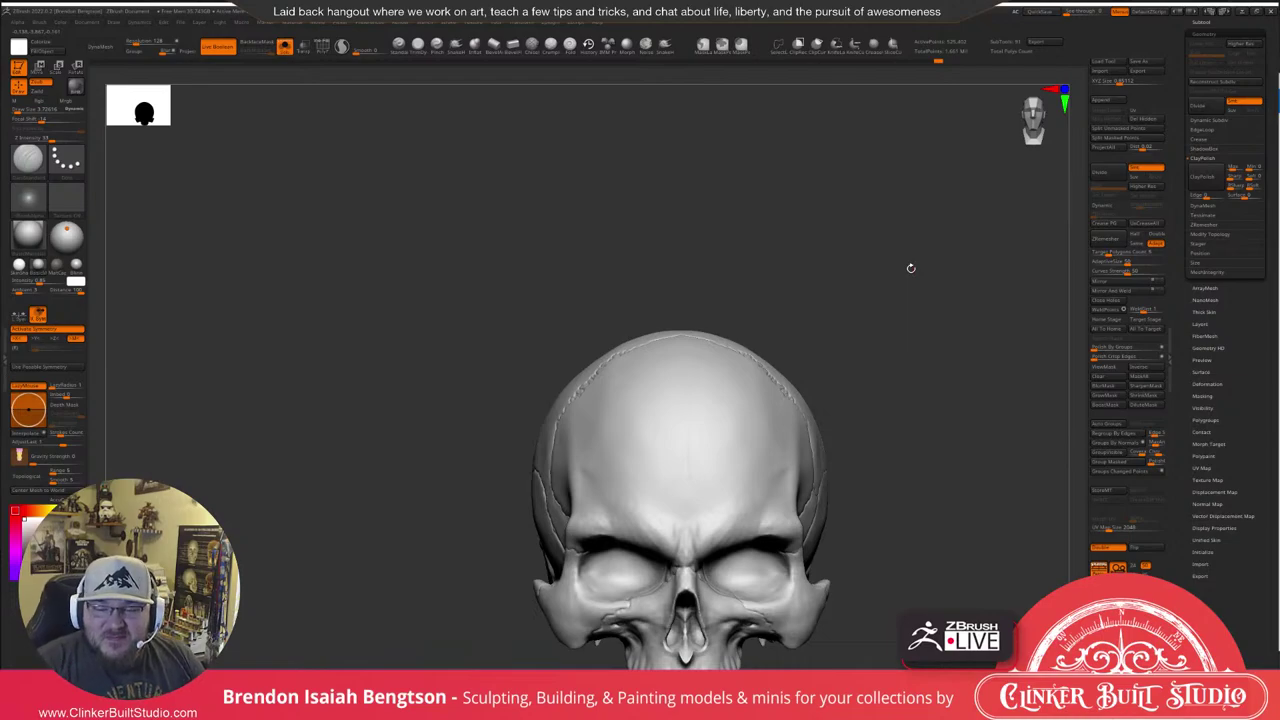
right_click_drag(941, 297, 925, 318)
right_click_drag(669, 514, 694, 436, "alt")
right_click_drag(489, 447, 611, 424)
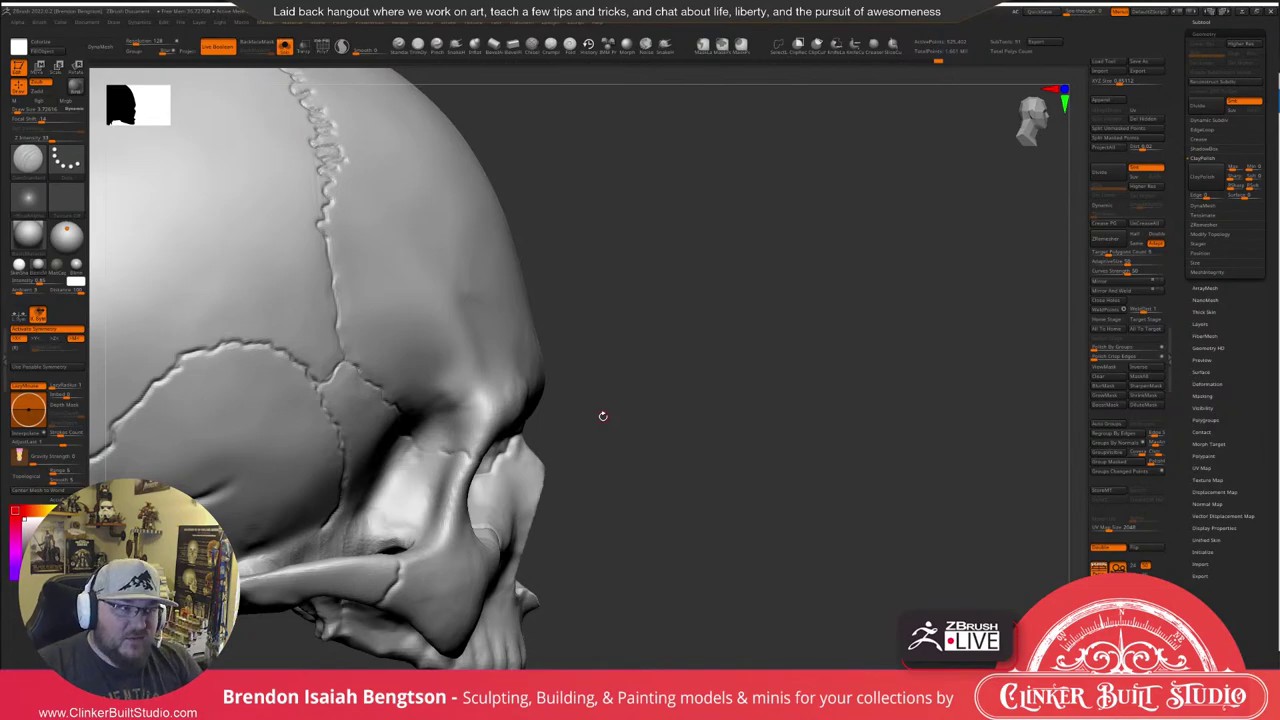
left_click_drag(795, 295, 890, 190)
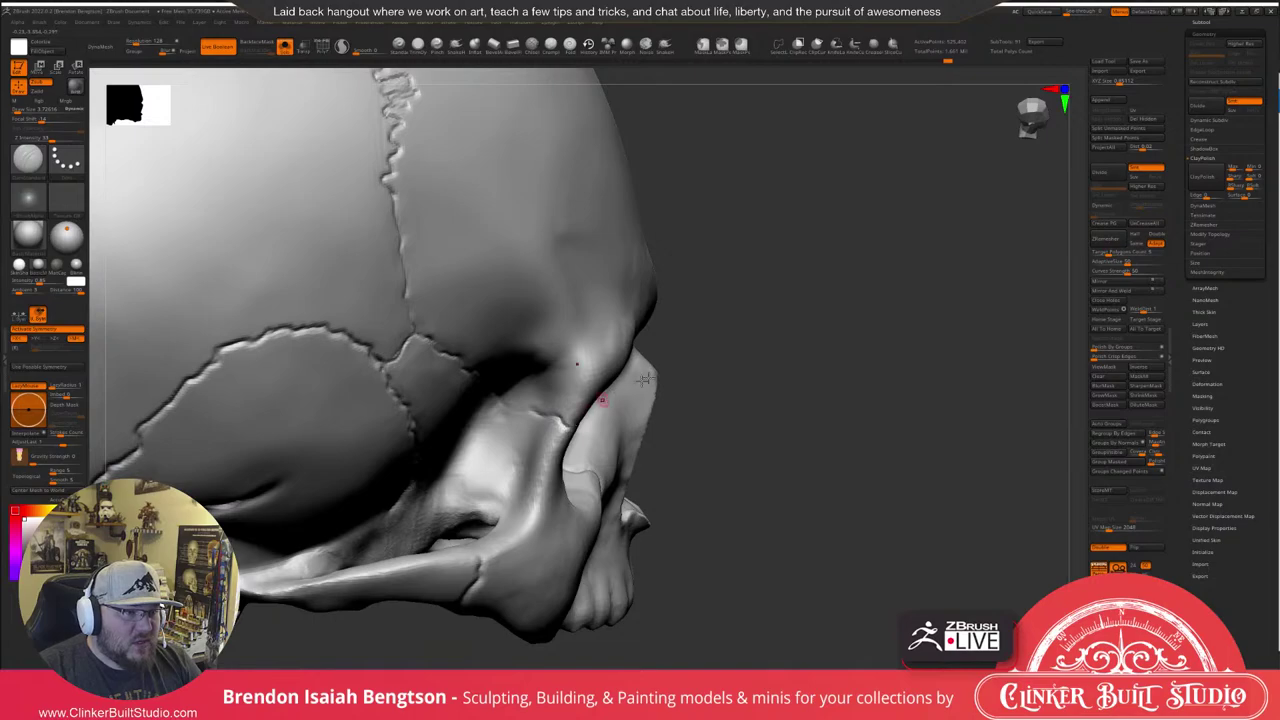
left_click_drag(603, 400, 599, 331)
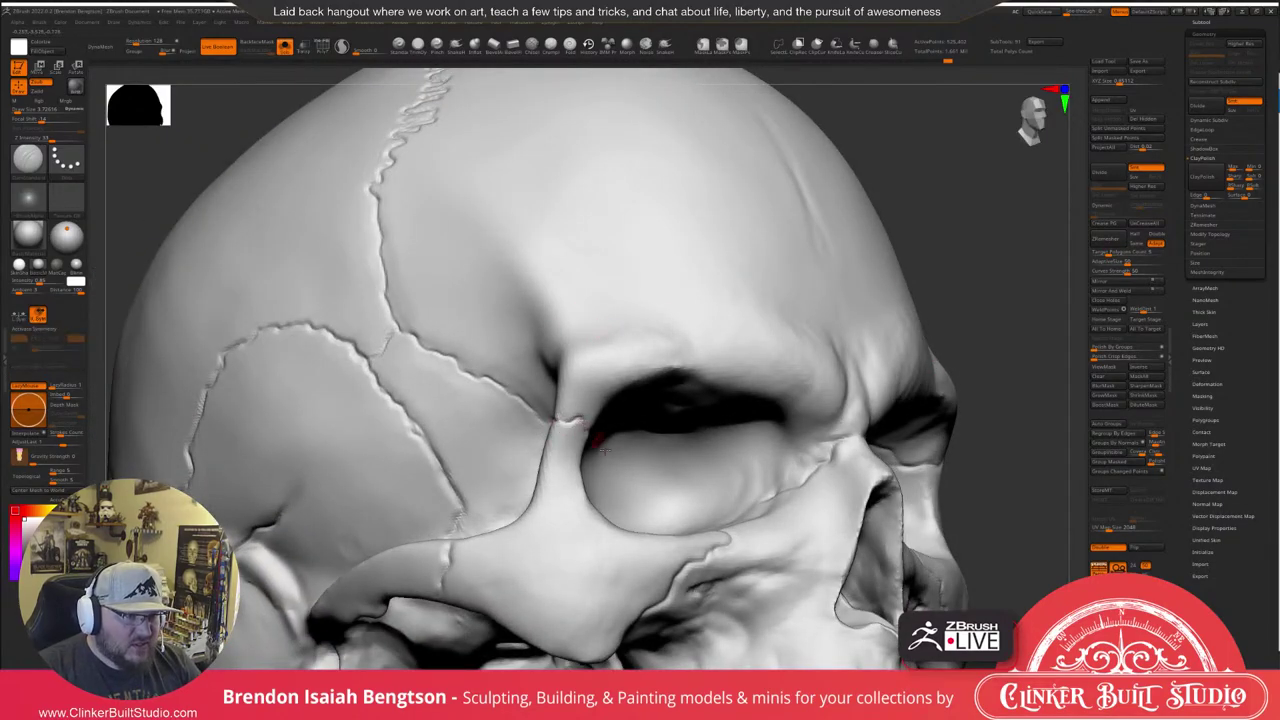
right_click_drag(603, 450, 514, 413)
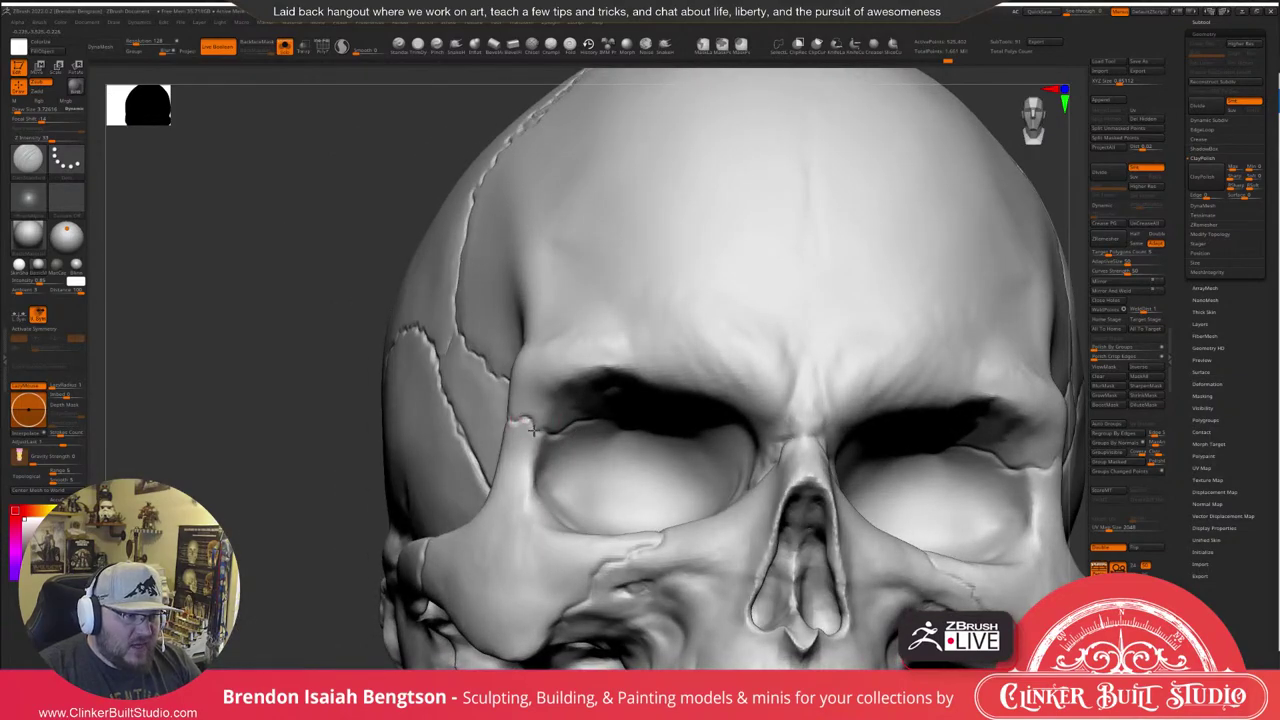
mouse_move(583, 444)
right_mouse_down()
mouse_move(560, 446)
mouse_move(591, 463)
right_mouse_up()
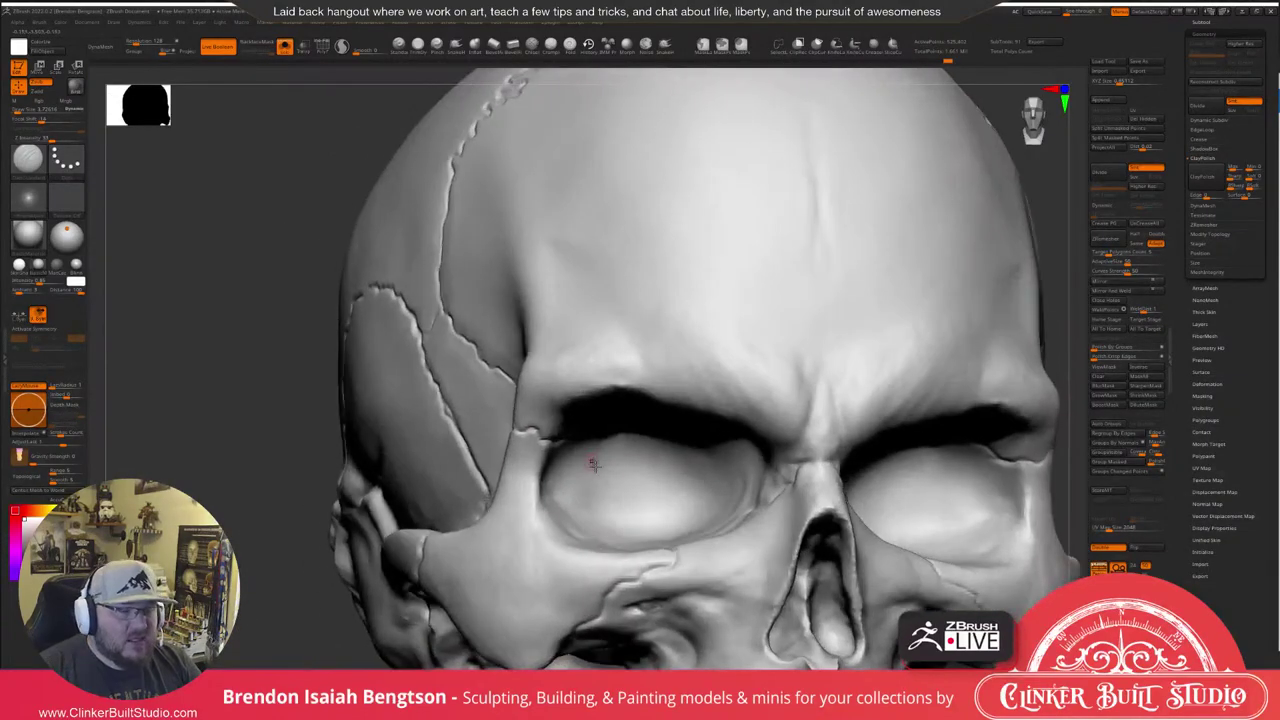
Carve the jagged cheekbone suture below the eye socket and extend it over the lower rim into the socket floor.
right_click_drag(662, 486, 614, 487)
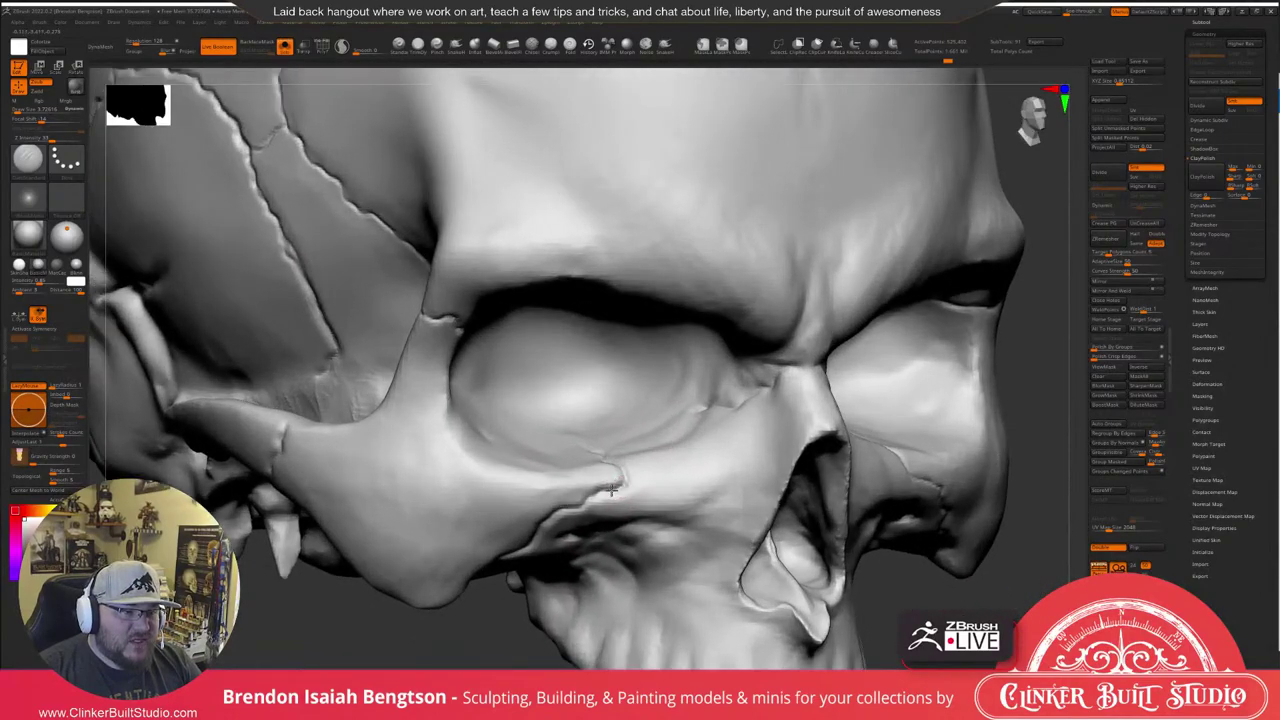
left_click_drag(586, 499, 571, 504)
right_click_drag(571, 504, 560, 502)
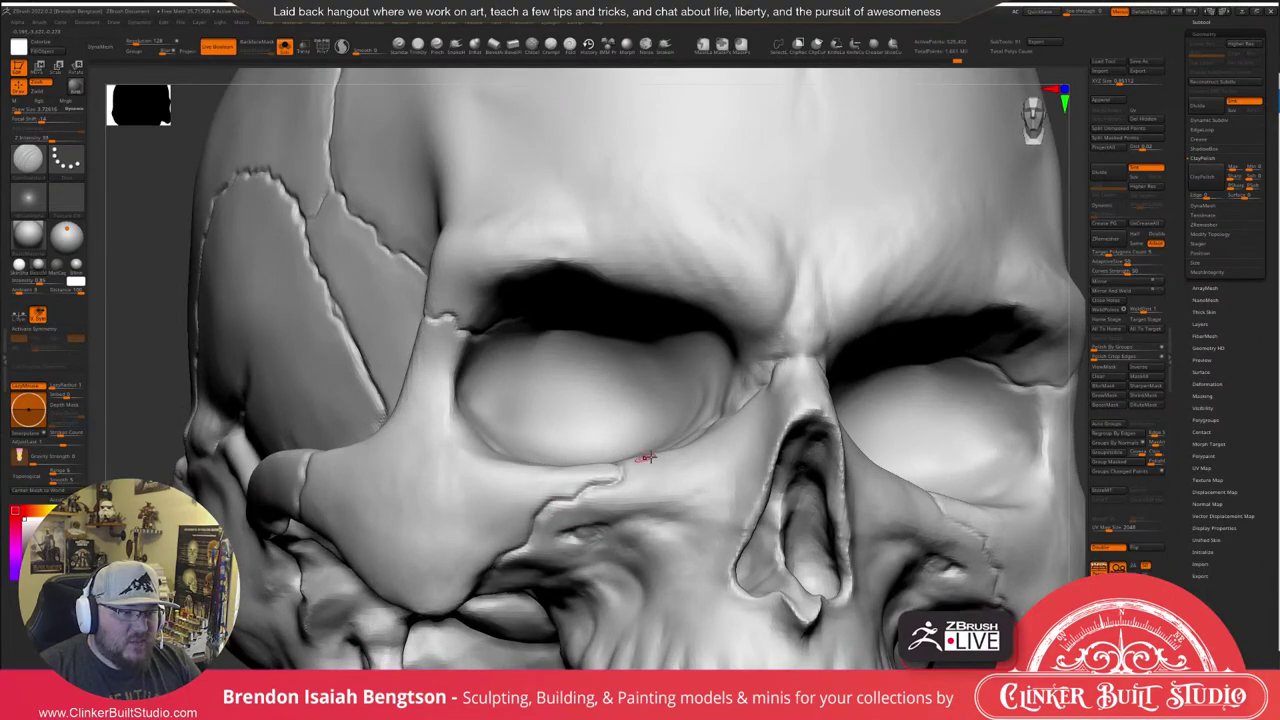
right_click_drag(643, 451, 514, 514)
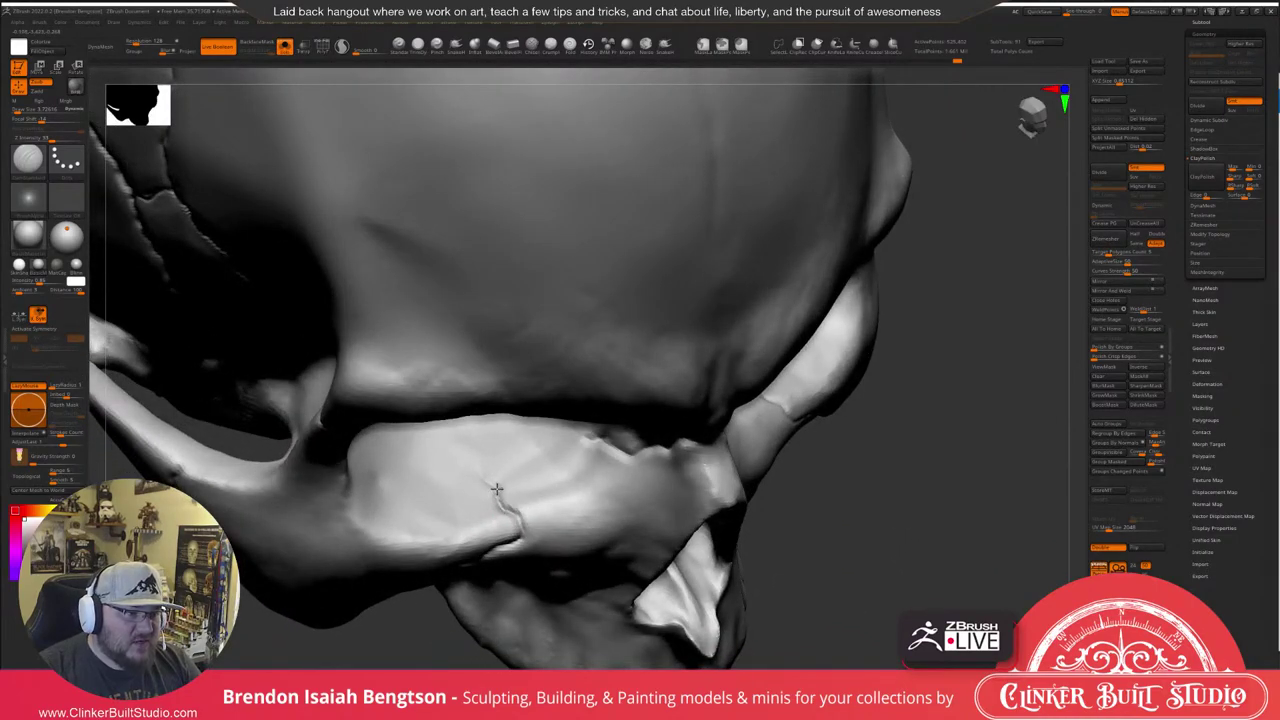
Refine the jagged cheekbone suture where it crosses the lower eye-socket rim and runs down the front of the cheek.
right_click_drag(569, 463, 523, 371)
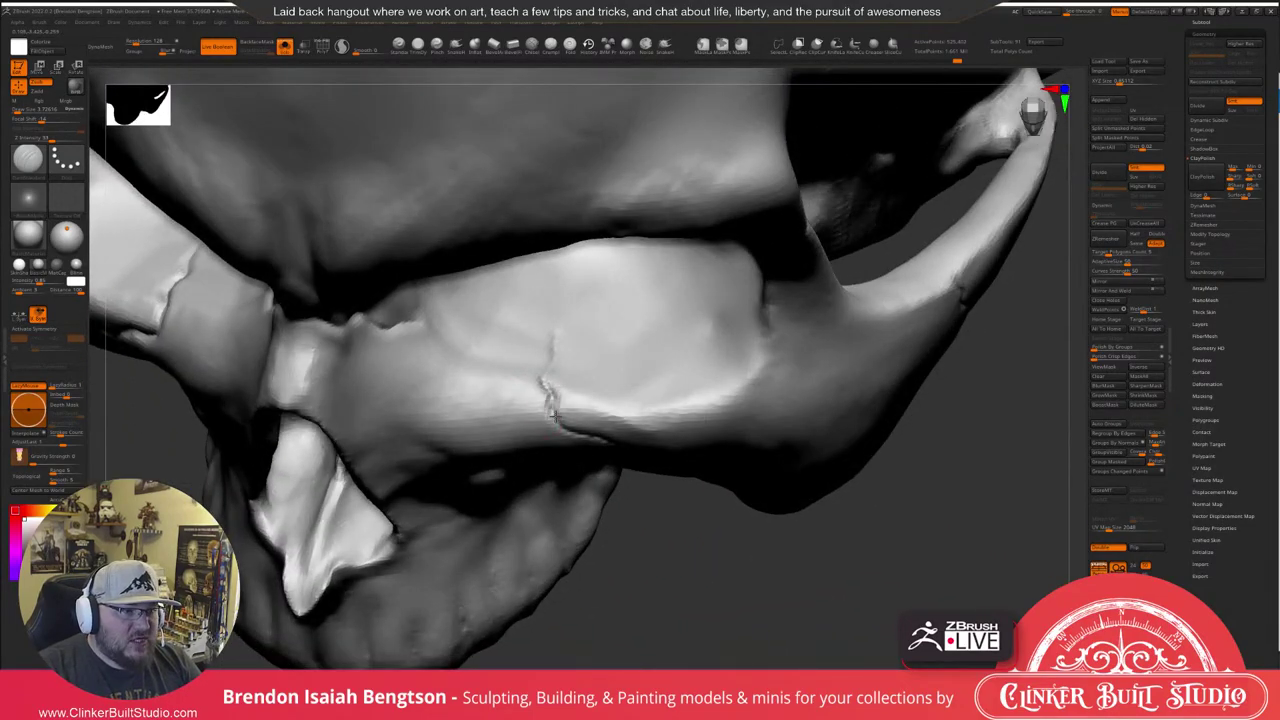
right_click_drag(576, 446, 553, 406)
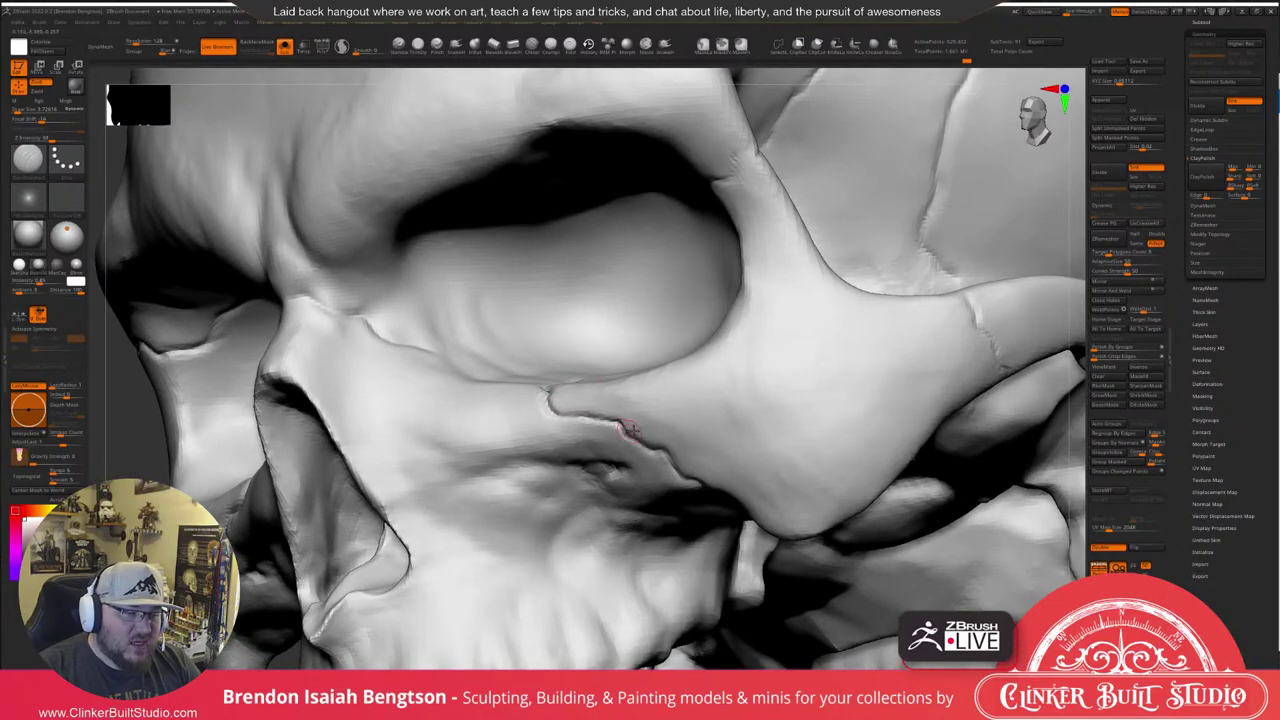
right_click_drag(630, 428, 567, 355)
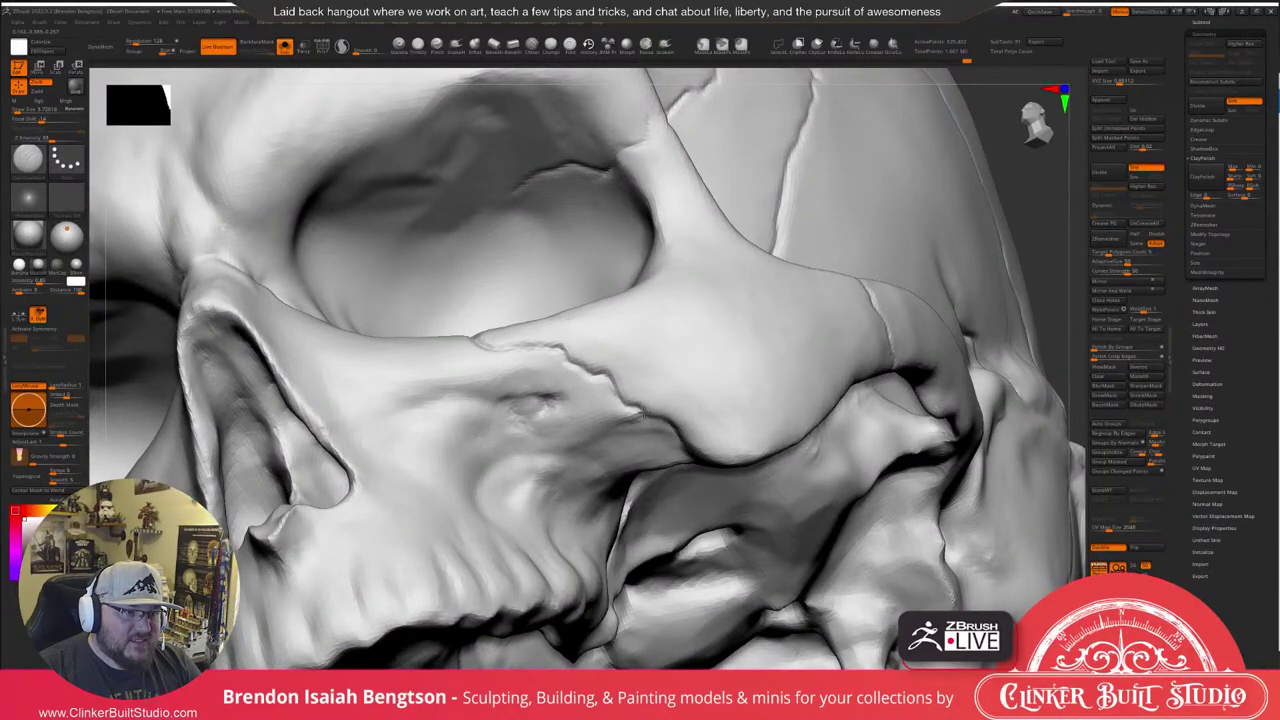
mouse_move(604, 403)
right_mouse_down("ctrl")
mouse_move(580, 340)
mouse_move(500, 410)
mouse_move(558, 455)
mouse_move(741, 408)
mouse_move(749, 466)
mouse_move(757, 400)
mouse_move(928, 353)
mouse_move(905, 366)
mouse_move(675, 375)
mouse_move(701, 431)
mouse_move(709, 417)
mouse_move(515, 565)
mouse_move(703, 380)
right_mouse_up("ctrl")
Enable symmetry and build up rough bone texture on the cheekbones with an enlarged ClayBuildup brush, smoothing the strokes.
key("b")
key("c")
key("b")
key("s")
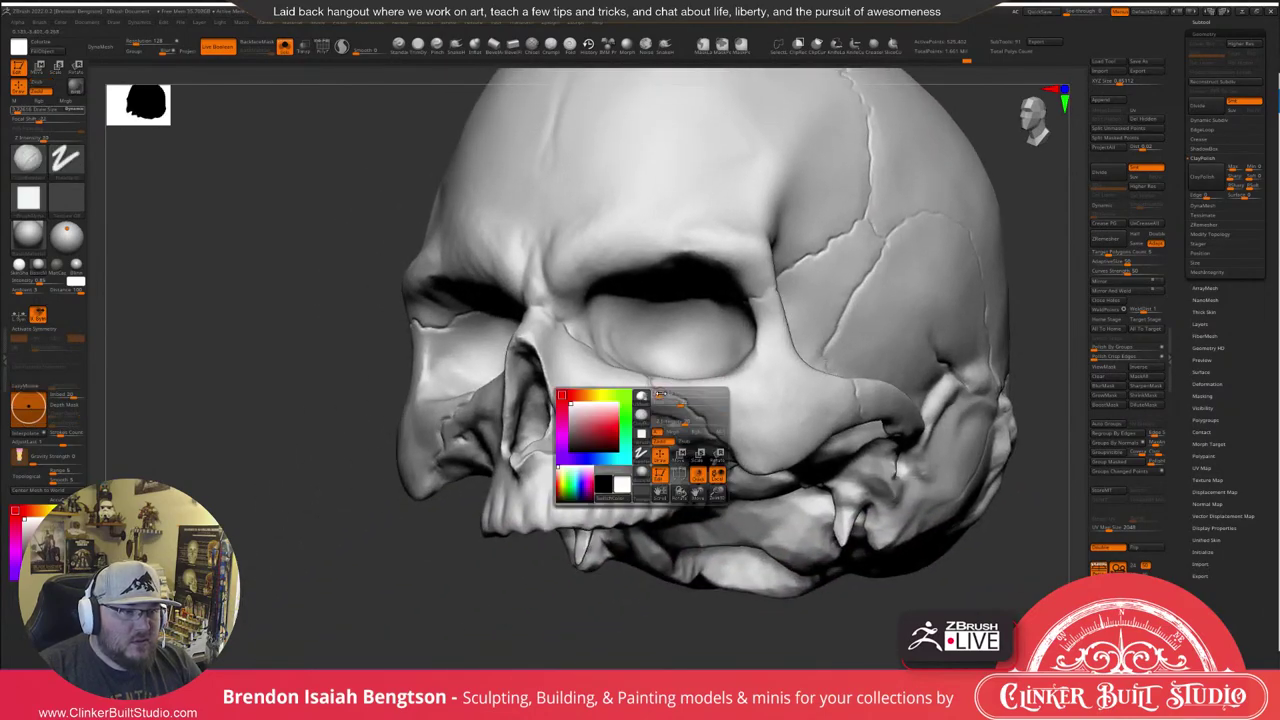
right_click_drag(815, 395, 727, 435)
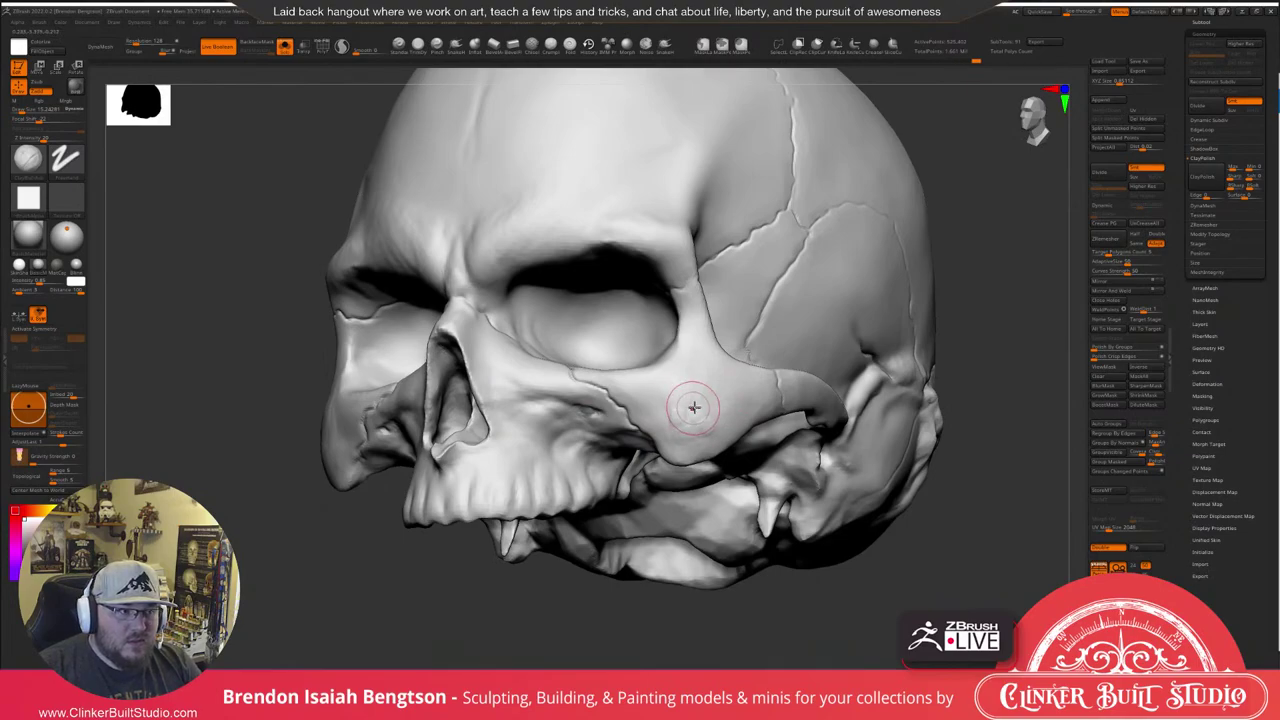
key("x")
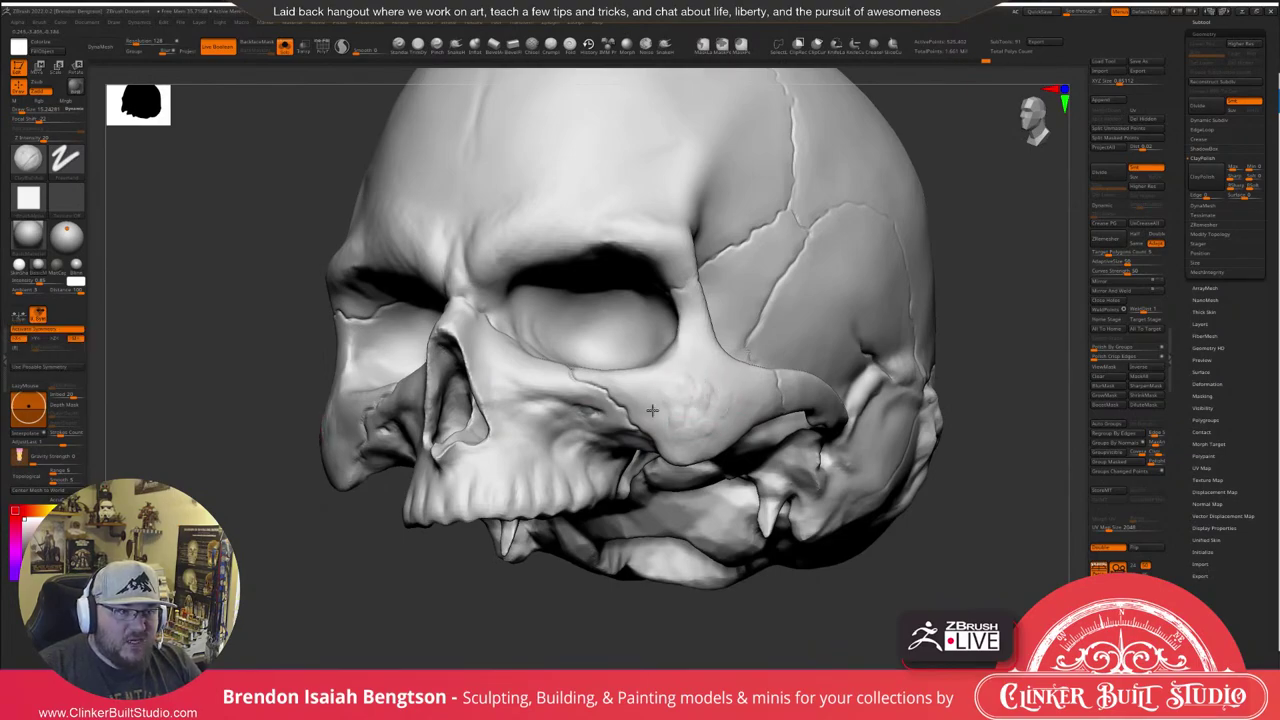
left_click_drag(675, 435, 694, 385, "shift")
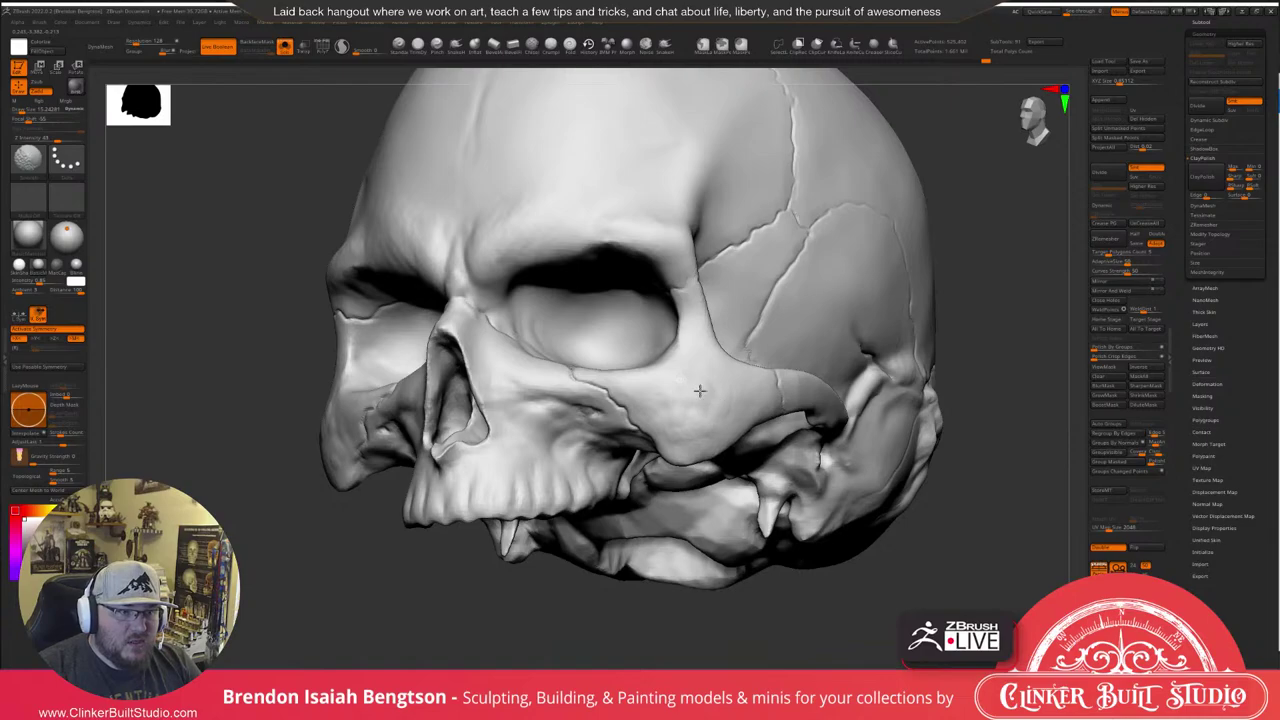
Refine the cheekbone volume and its lower edge with more clay strokes and blend the surface smooth.
key("b")
key("c")
key("b")
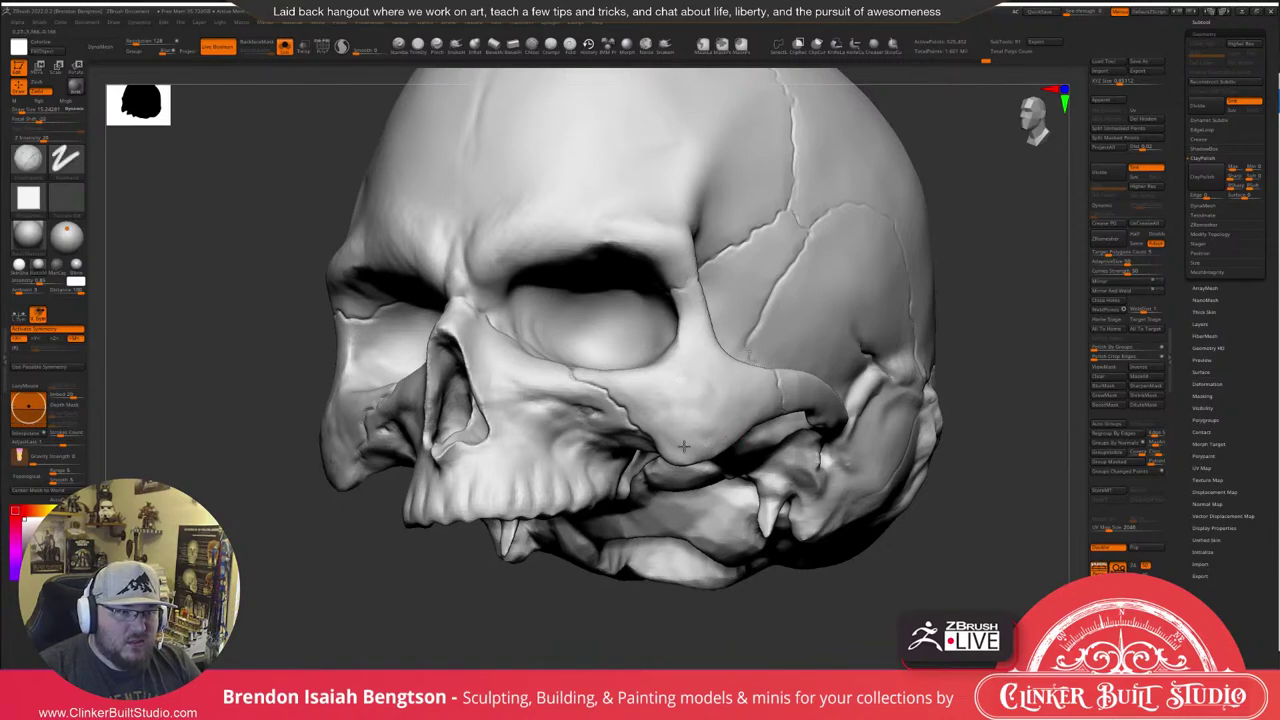
key("b")
key("s")
key("t")
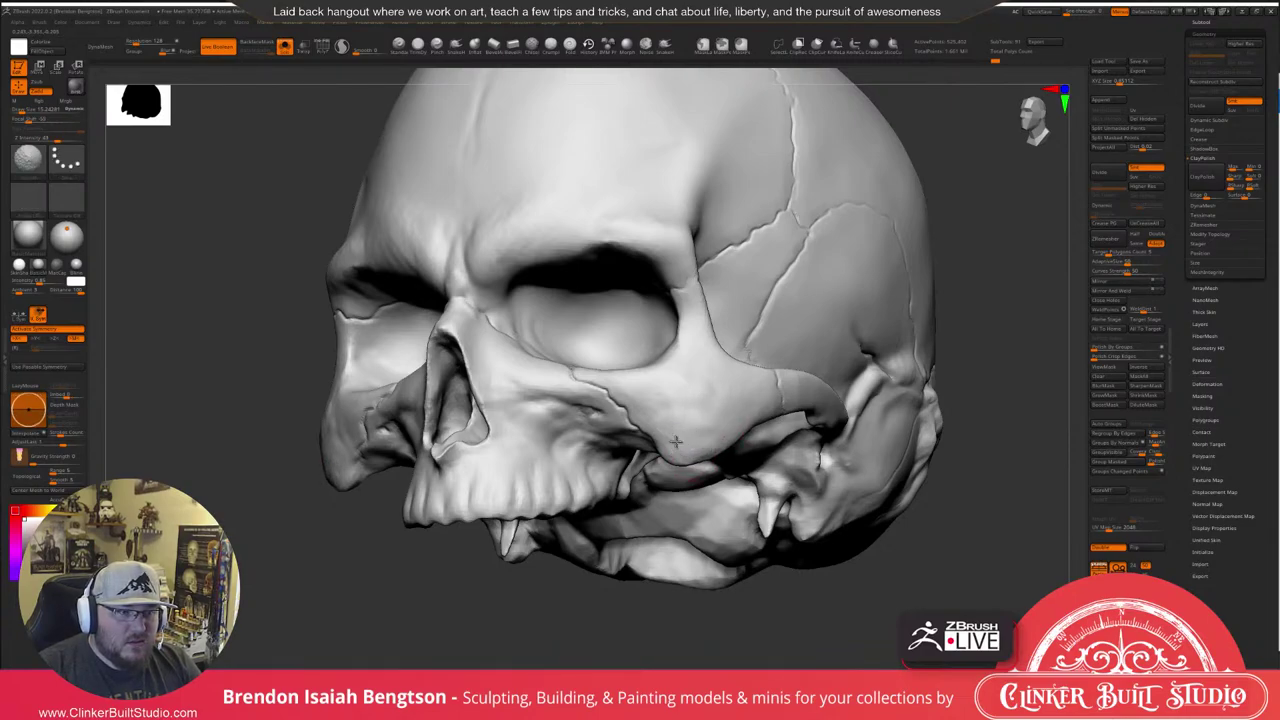
left_click_drag(716, 430, 711, 418, "shift")
mouse_move(711, 403)
right_mouse_down()
mouse_move(745, 410)
mouse_move(728, 390)
mouse_move(722, 414)
mouse_move(700, 400)
mouse_move(706, 343)
mouse_move(716, 443)
right_mouse_up()
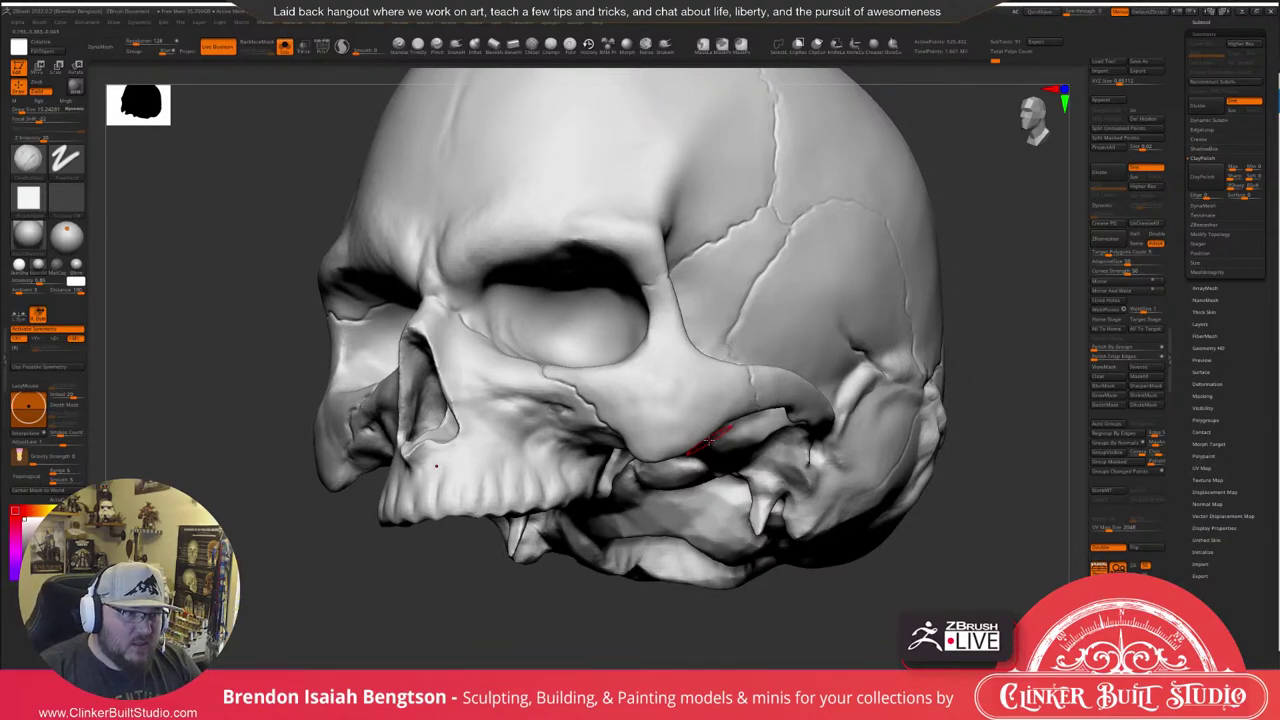
right_click_drag(708, 440, 686, 380)
Turn off symmetry, enable Sculptris Pro, and carve the fine jagged suture across the outer eye-socket rim and around to the temple.
key("space")
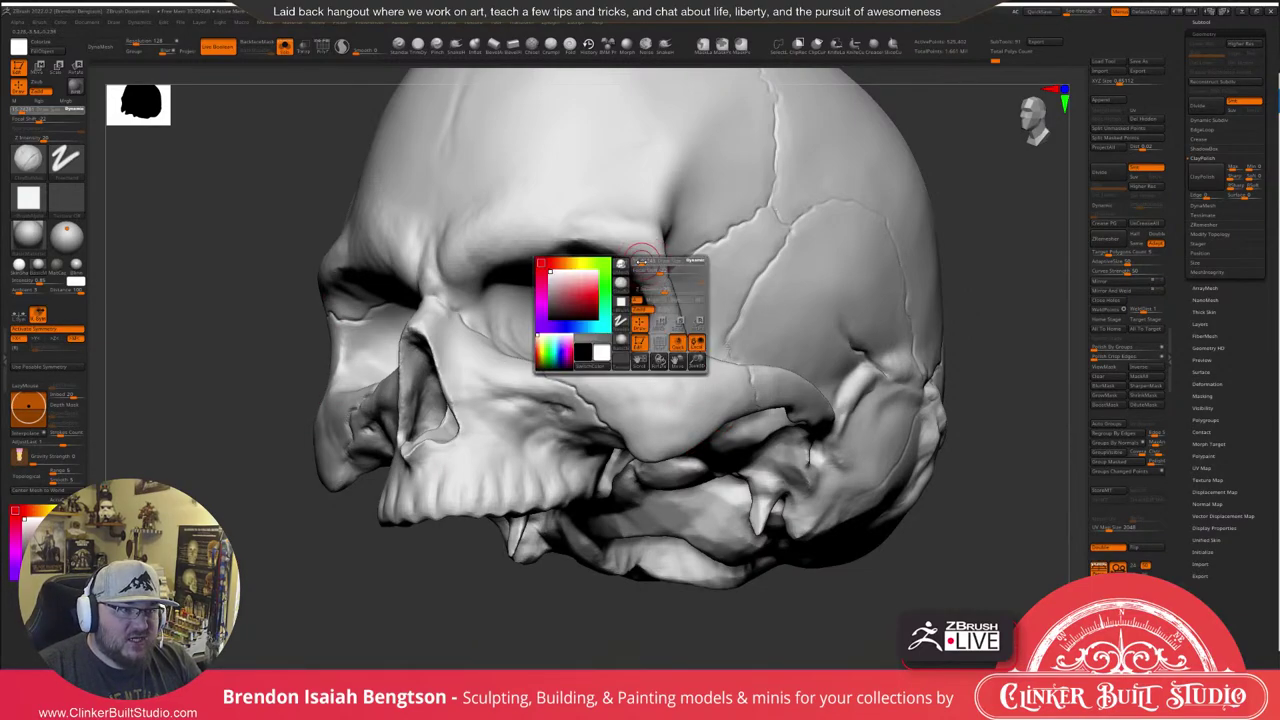
left_click_drag(640, 262, 637, 262)
mouse_move(654, 252)
right_mouse_down("ctrl")
mouse_move(669, 317)
mouse_move(652, 317)
mouse_move(660, 307)
right_mouse_up("ctrl")
key("x")
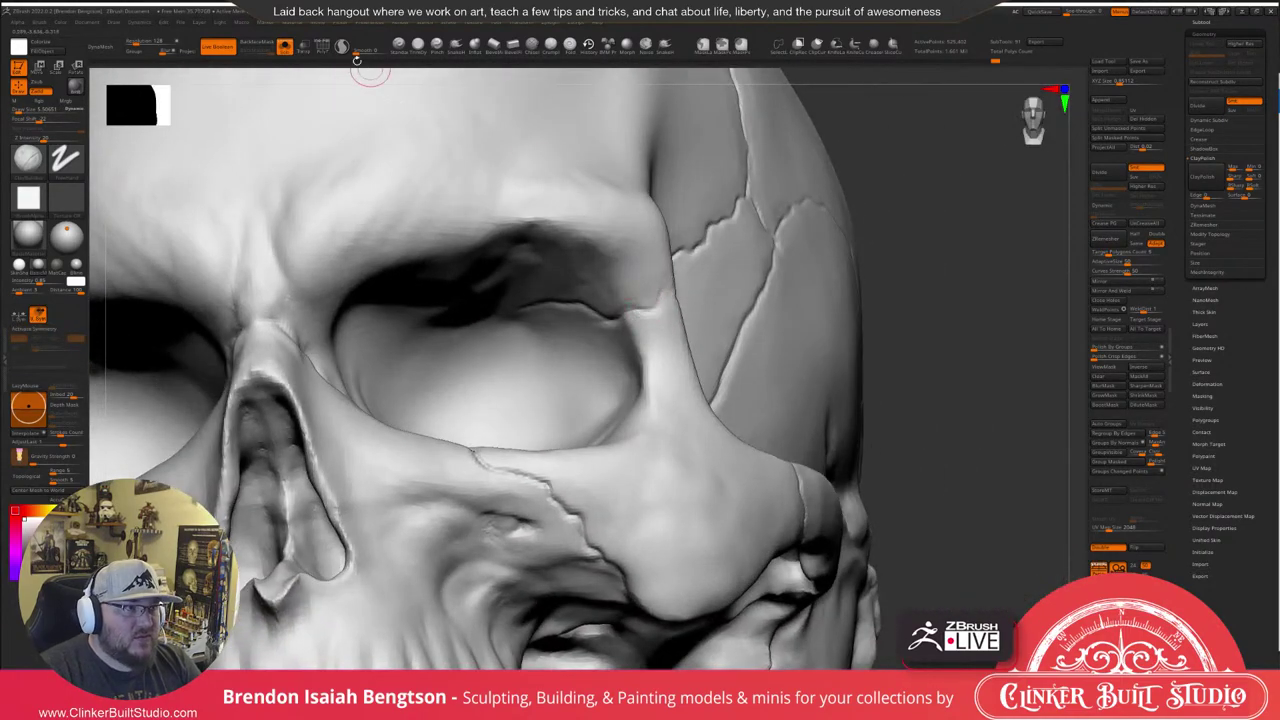
left_click(342, 47)
key("space")
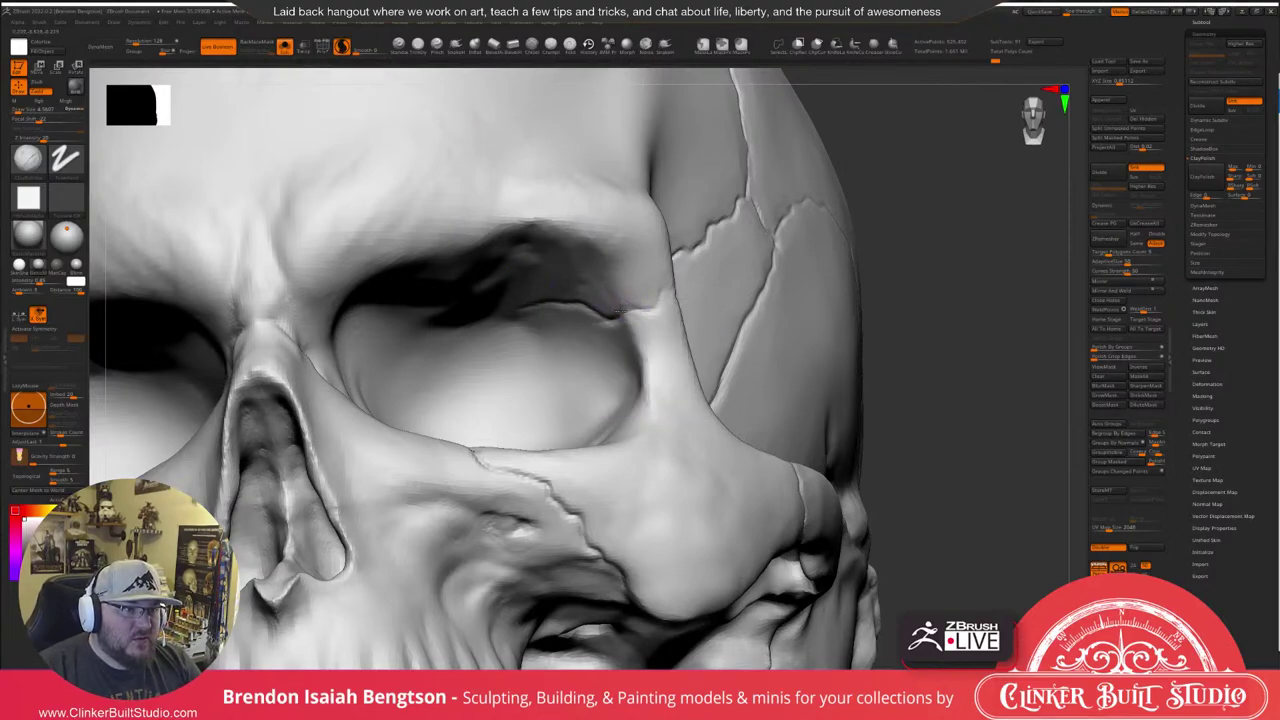
left_click_drag(648, 311, 661, 308)
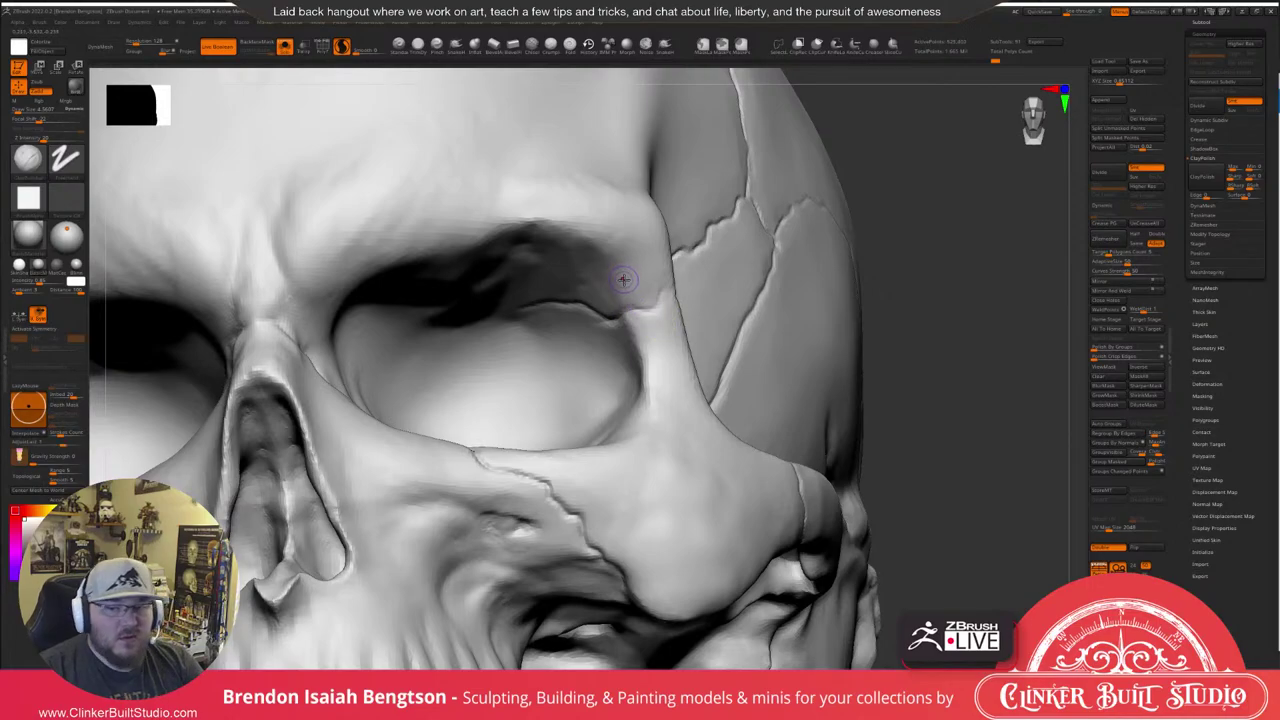
right_click_drag(671, 332, 655, 315)
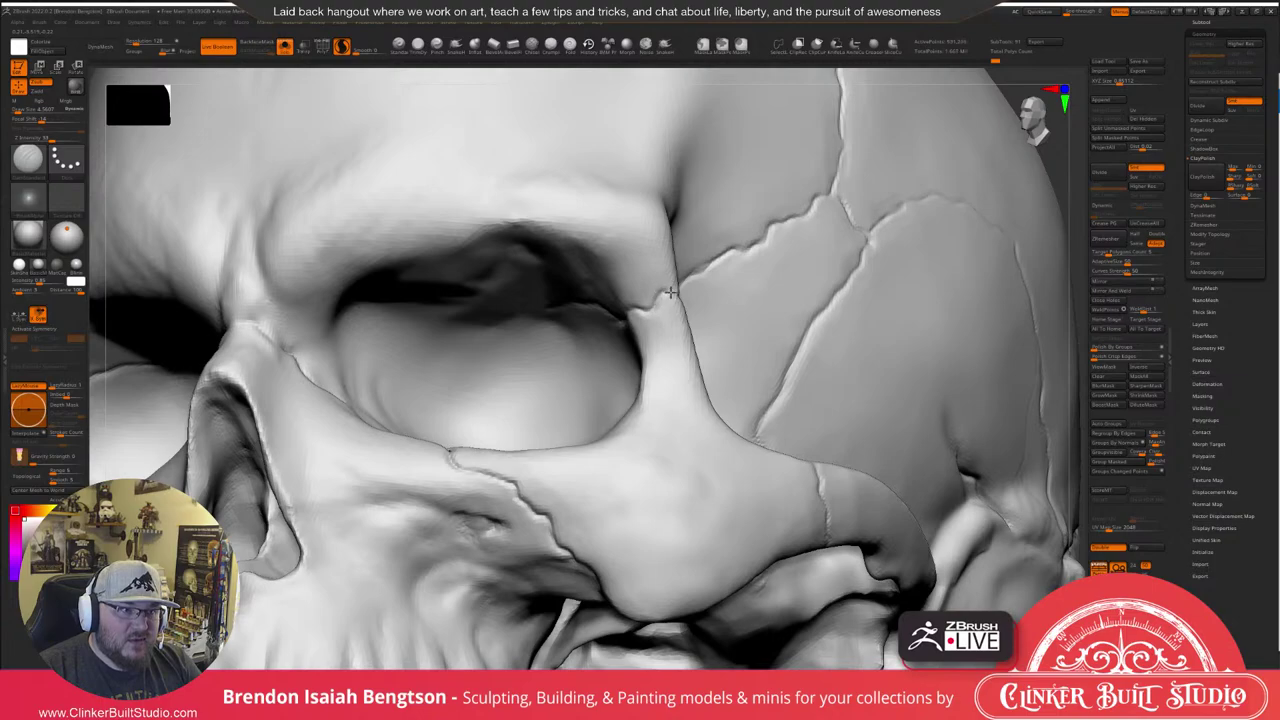
right_click_drag(714, 286, 565, 322)
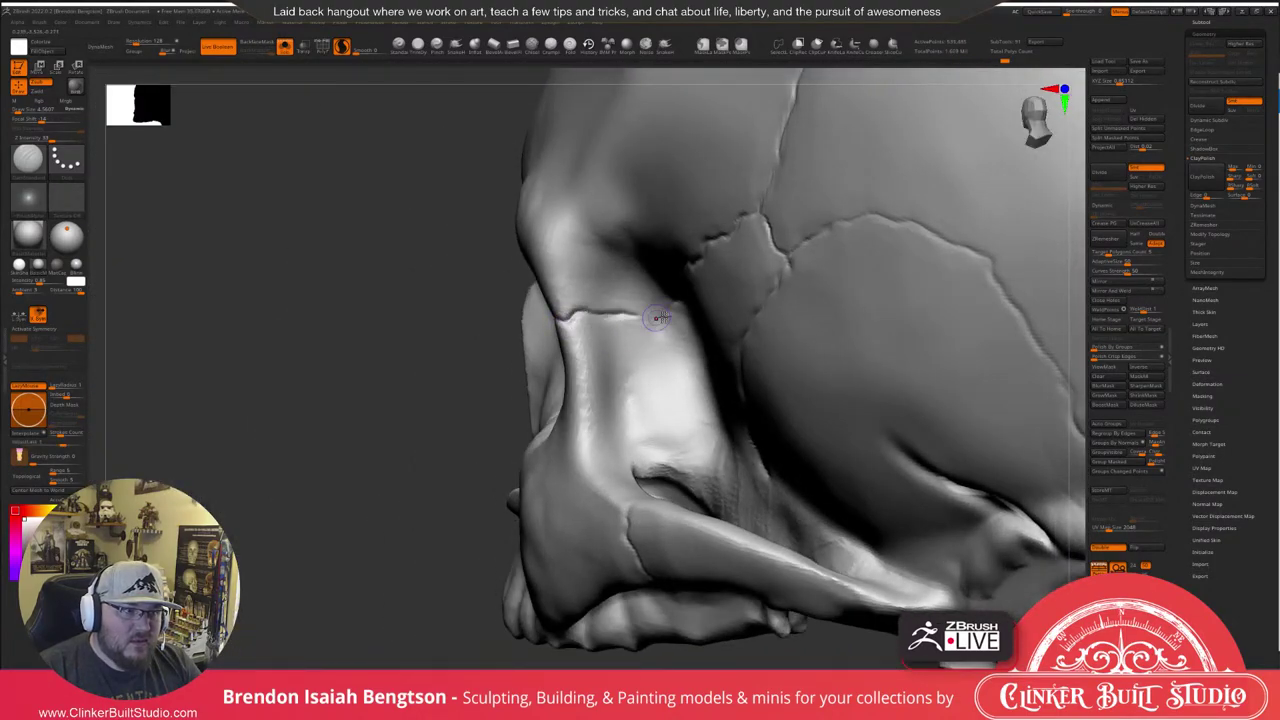
right_click_drag(605, 399, 669, 431)
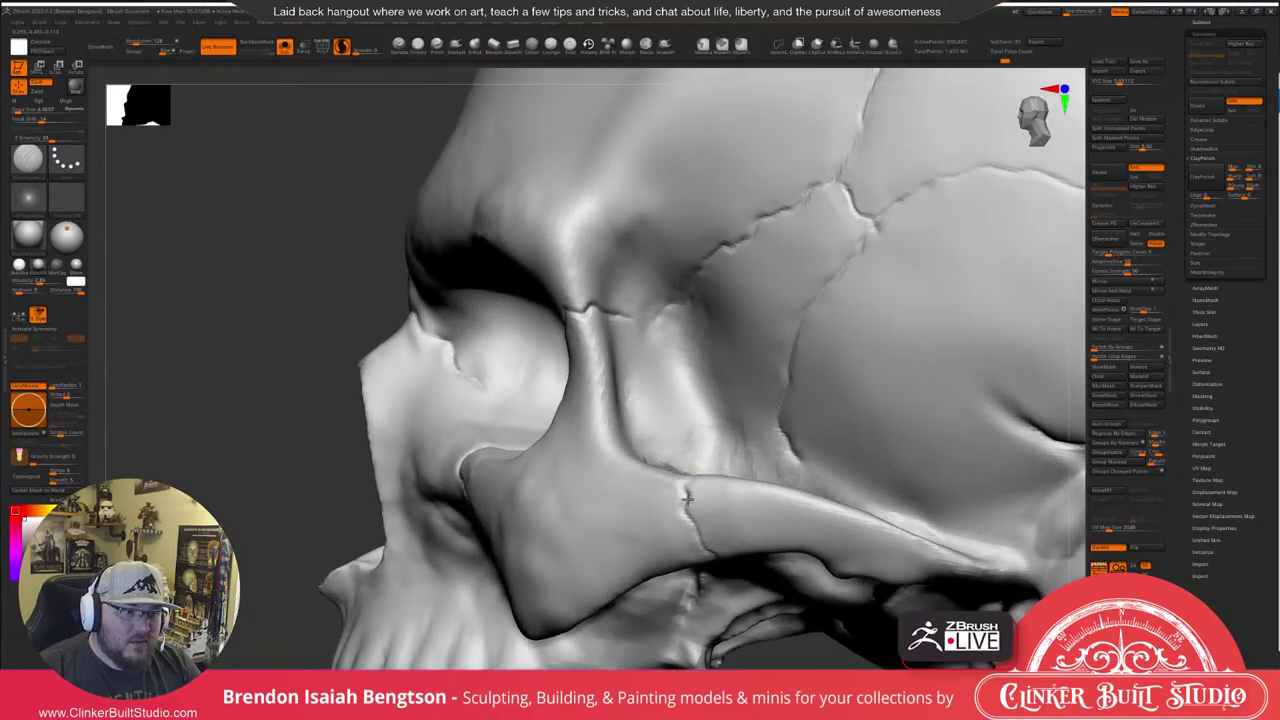
Carve small irregular notches into the suture on the cheekbone arch.
left_click_drag(688, 519, 694, 525)
mouse_move(748, 484)
right_mouse_down()
mouse_move(749, 453)
mouse_move(767, 455)
mouse_move(732, 423)
mouse_move(733, 350)
mouse_move(717, 320)
mouse_move(697, 423)
right_mouse_up()
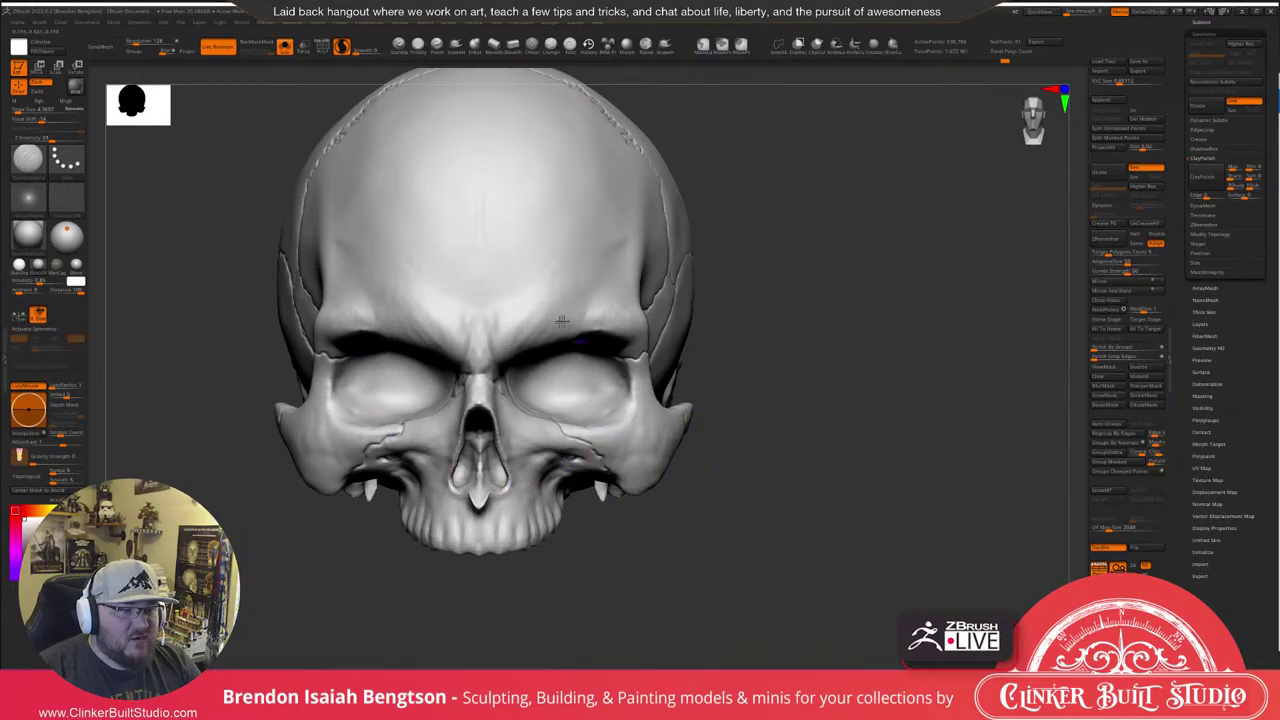
right_click_drag(614, 370, 822, 200)
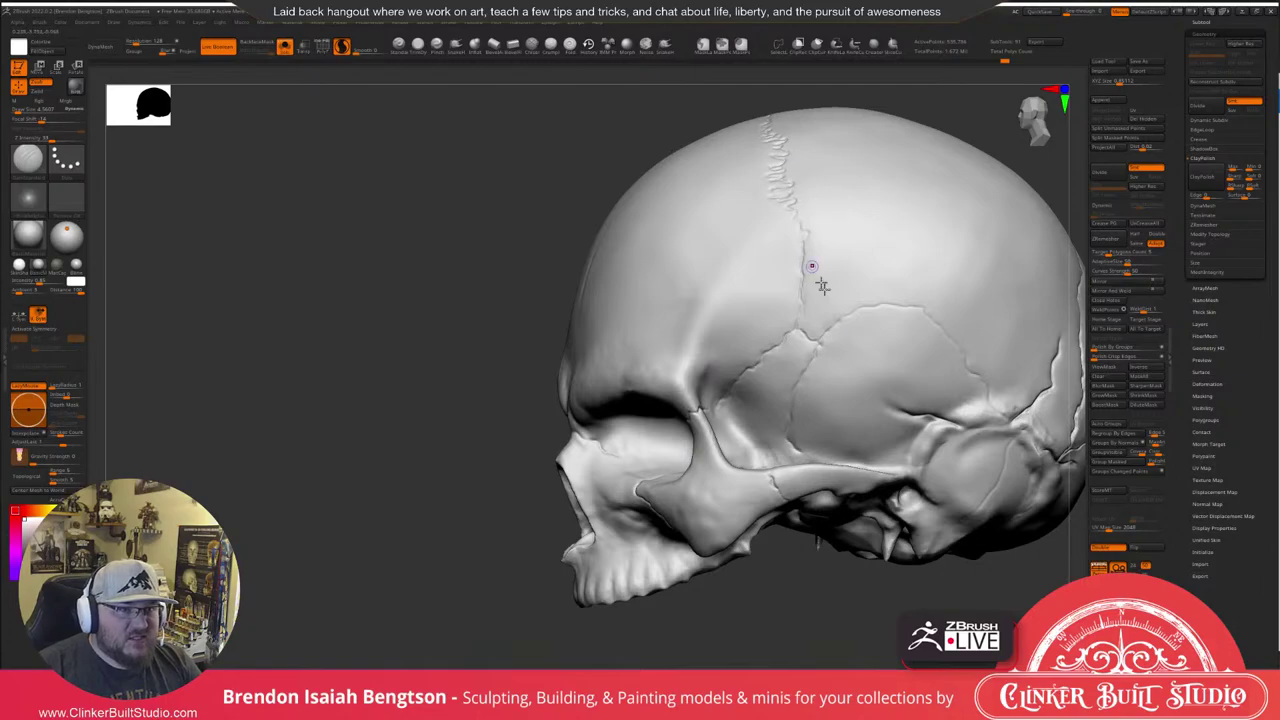
right_click_drag(843, 313, 886, 159)
Exit solo display and examine the full tentacled figure, its pose and the base composition from the front, back and sides.
key("alt+s")
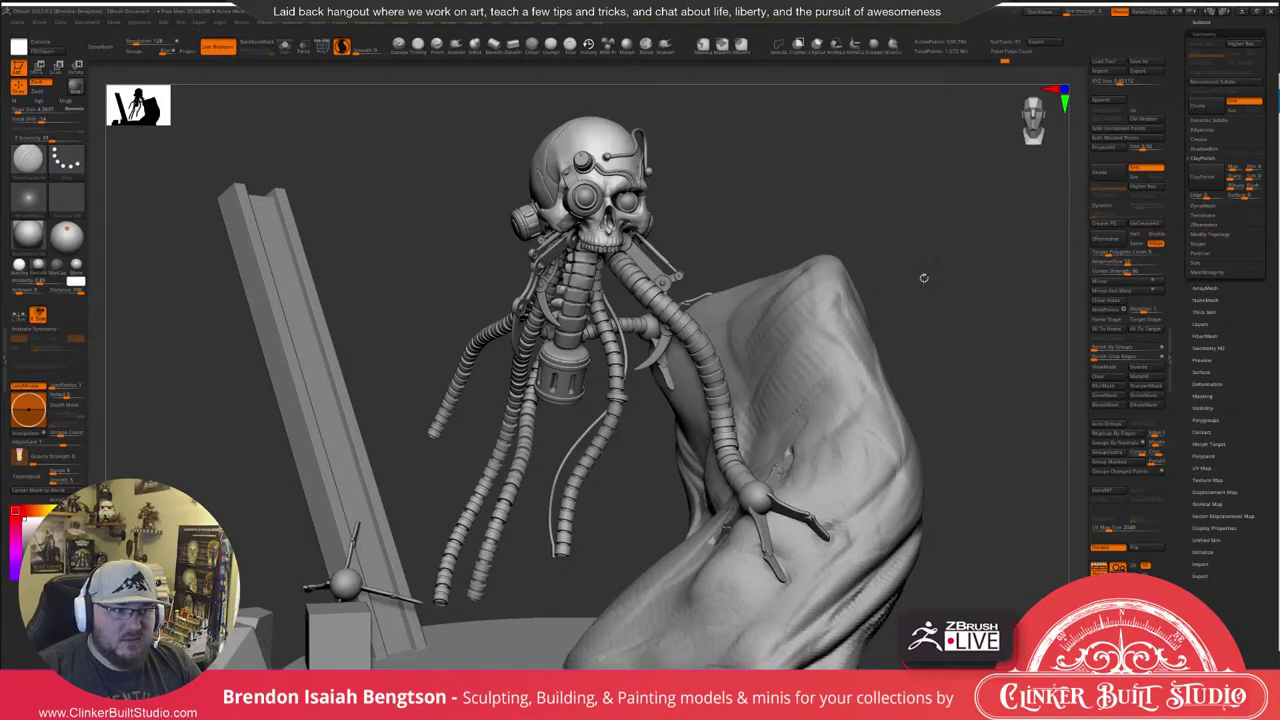
left_click_drag(918, 278, 720, 310)
left_click_drag(755, 262, 749, 260)
mouse_move(855, 192)
left_mouse_down()
mouse_move(866, 206)
mouse_move(838, 200)
left_mouse_up()
left_click_drag(560, 180, 658, 355)
right_click_drag(658, 355, 653, 427)
right_click_drag(971, 386, 891, 103, "ctrl")
right_click_drag(856, 253, 595, 537)
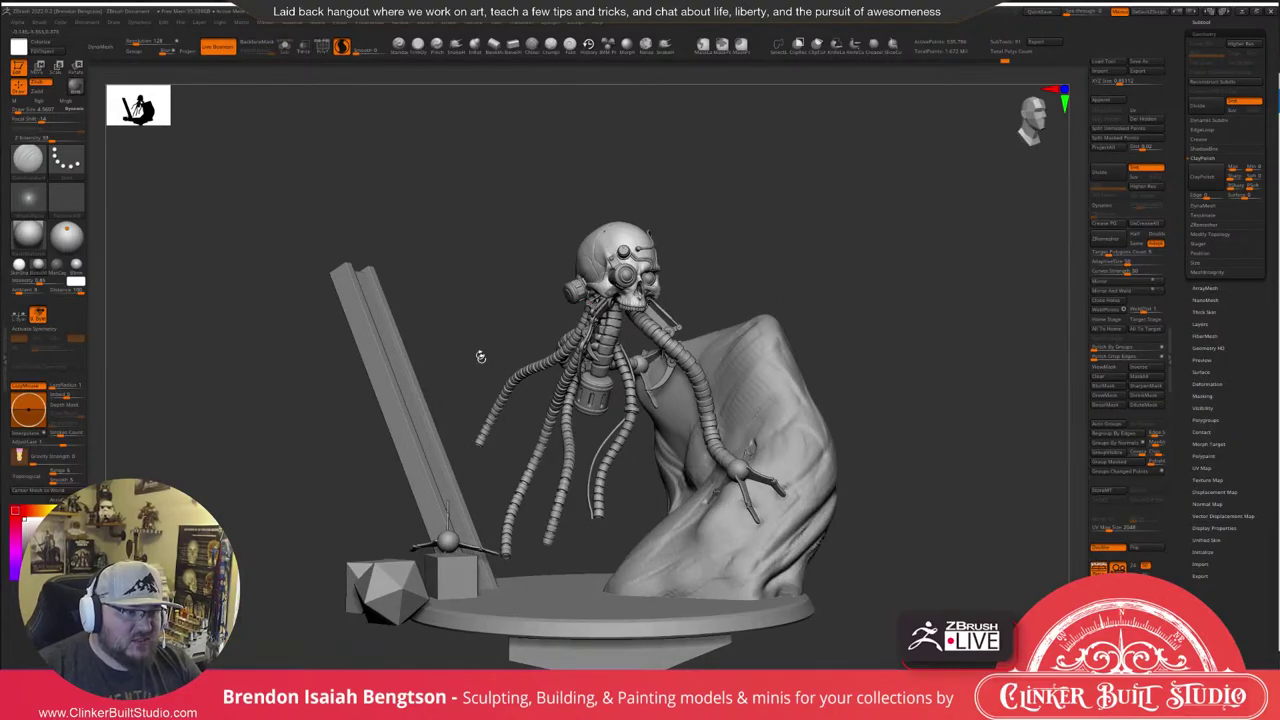
right_click_drag(480, 357, 564, 300)
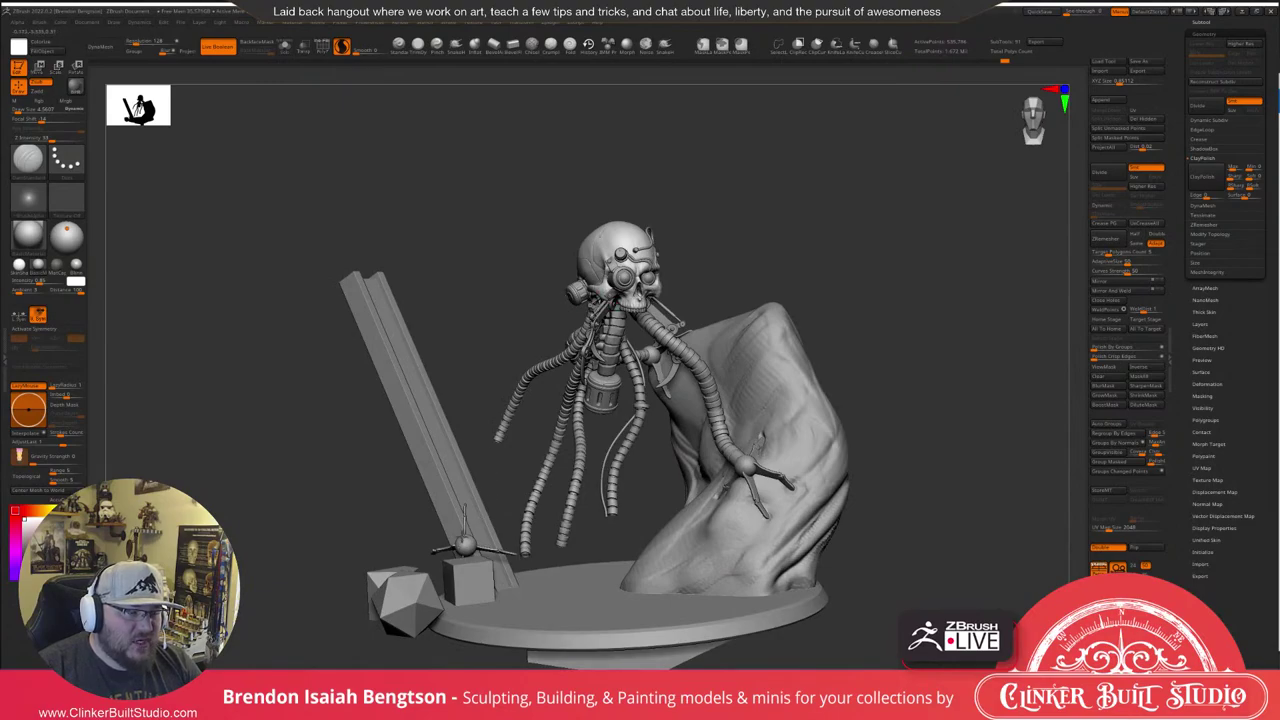
right_click_drag(722, 275, 864, 197)
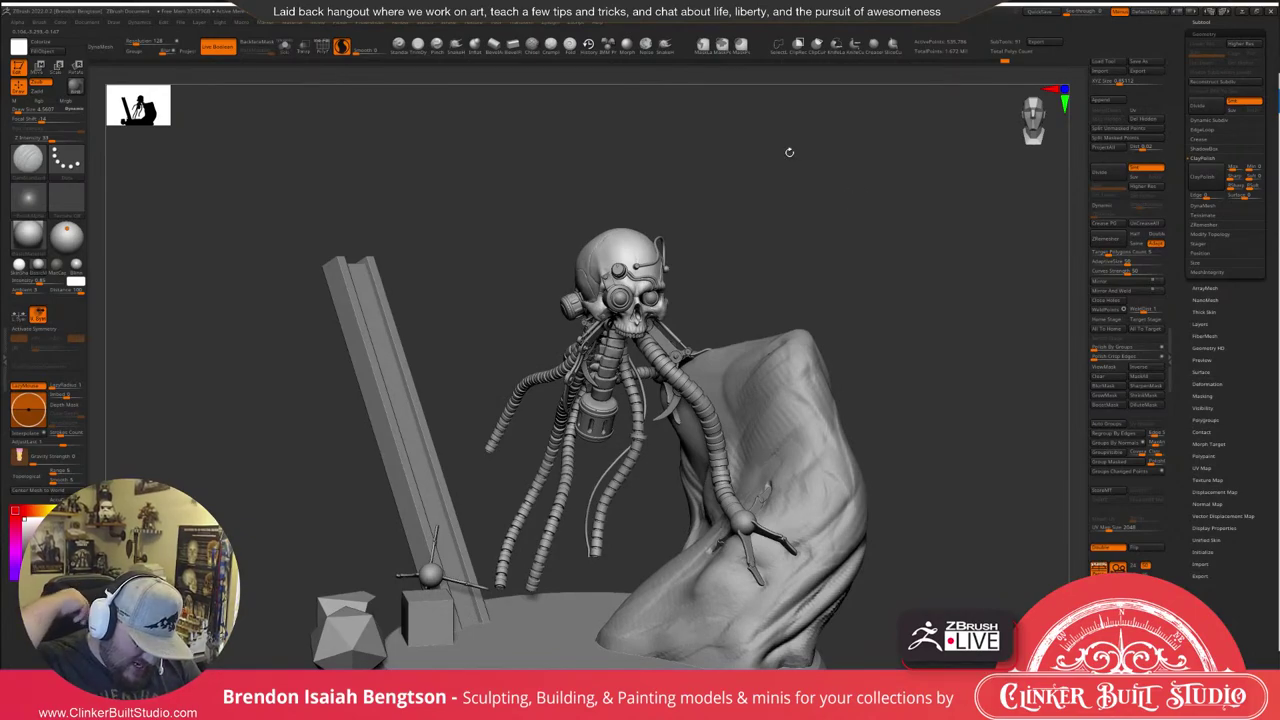
mouse_move(734, 226)
right_mouse_down()
mouse_move(755, 214)
mouse_move(748, 222)
mouse_move(808, 220)
mouse_move(735, 226)
right_mouse_up()
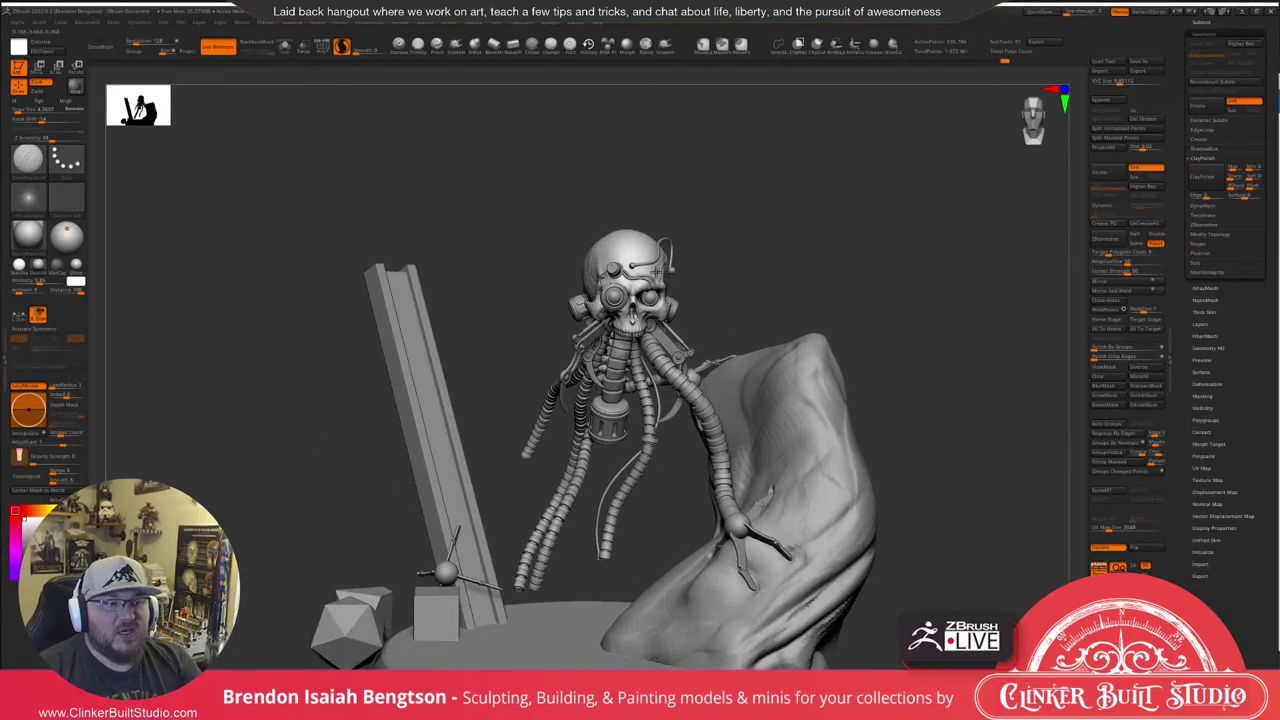
mouse_move(820, 257)
right_mouse_down()
mouse_move(800, 262)
mouse_move(810, 266)
right_mouse_up()
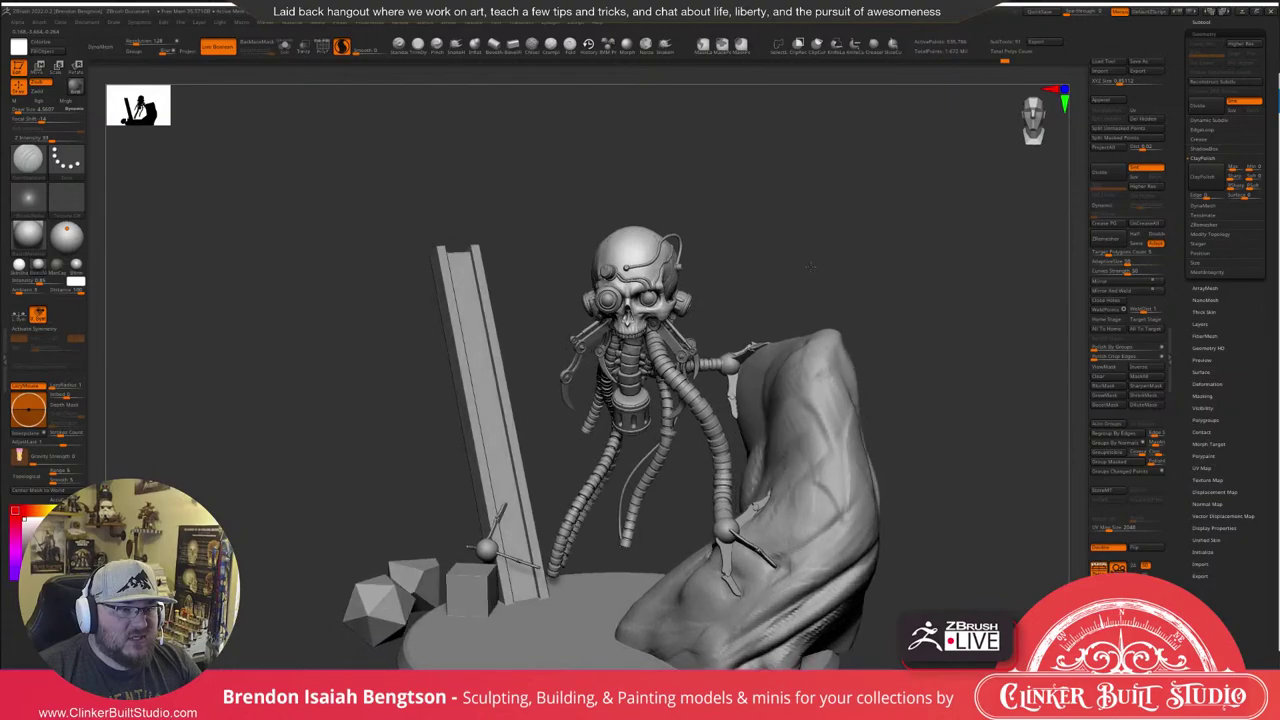
right_click_drag(811, 266, 872, 300)
right_click_drag(799, 412, 795, 287)
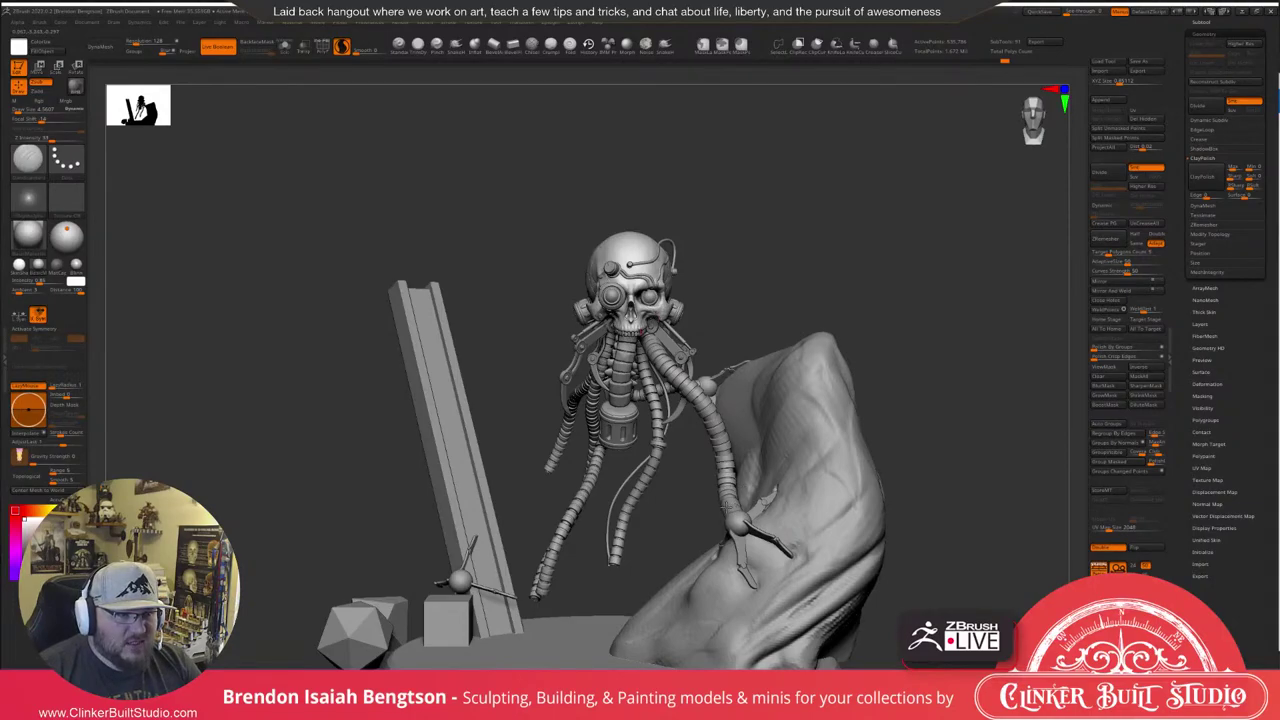
right_click_drag(767, 266, 690, 286)
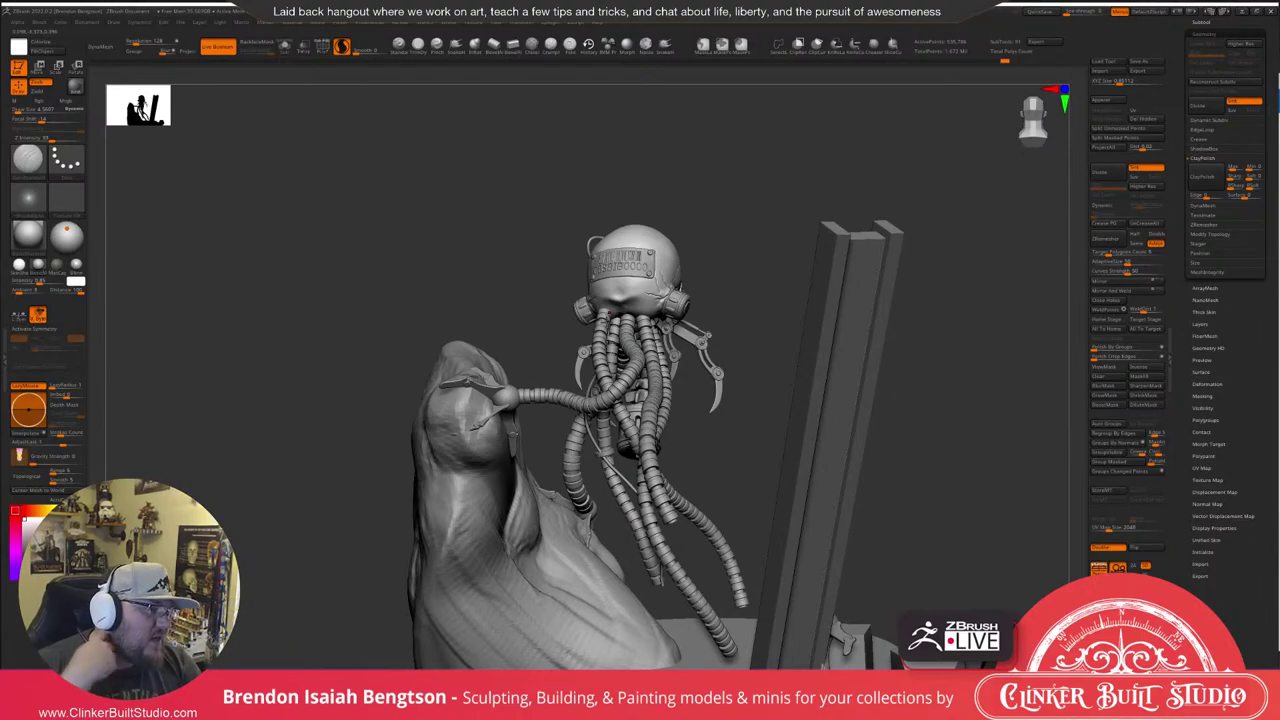
right_click_drag(716, 291, 565, 485)
right_click_drag(889, 394, 913, 301)
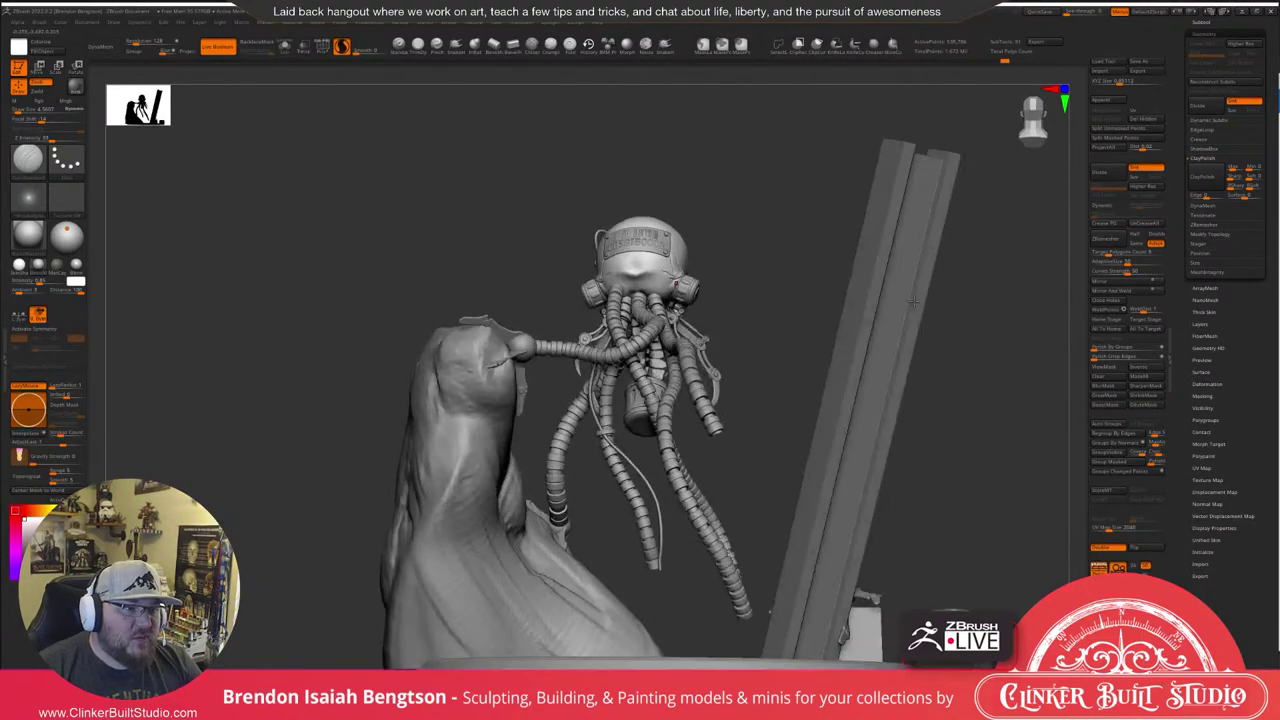
right_click_drag(764, 434, 476, 395)
right_click_drag(520, 432, 706, 448)
right_click_drag(854, 254, 931, 214)
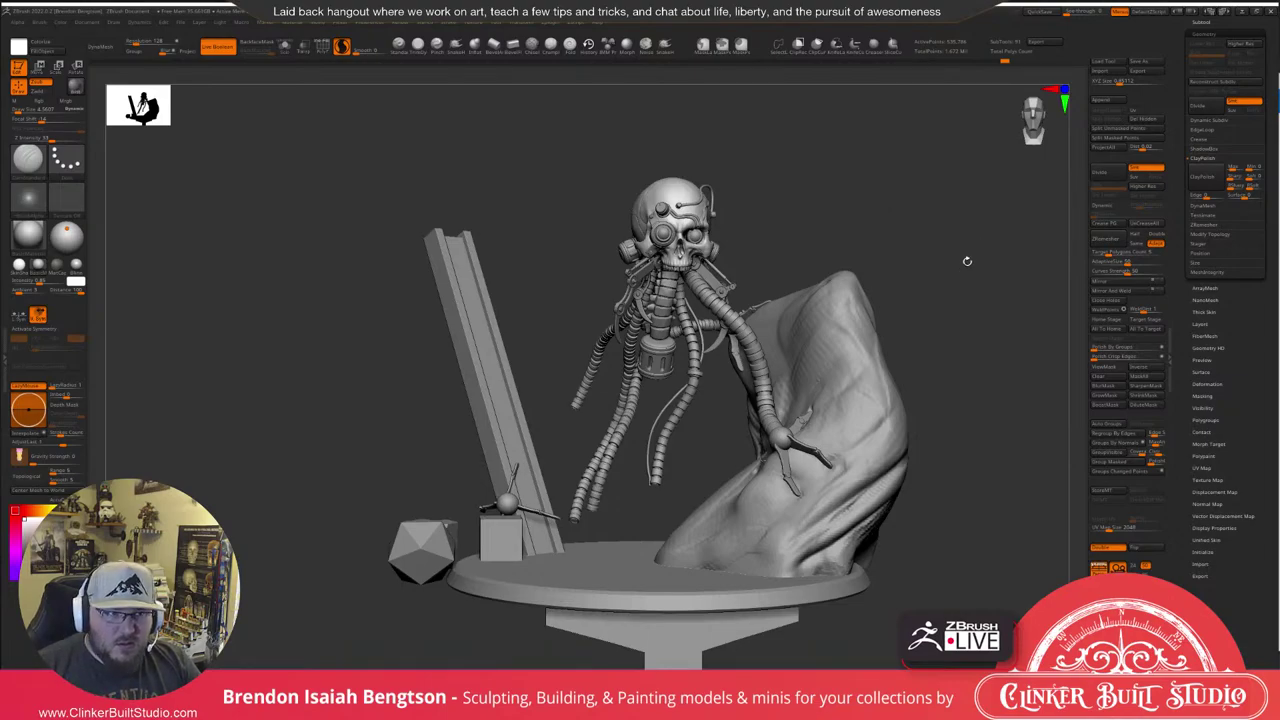
left_click_drag(967, 261, 985, 303, "alt")
left_click_drag(931, 214, 962, 201, "alt")
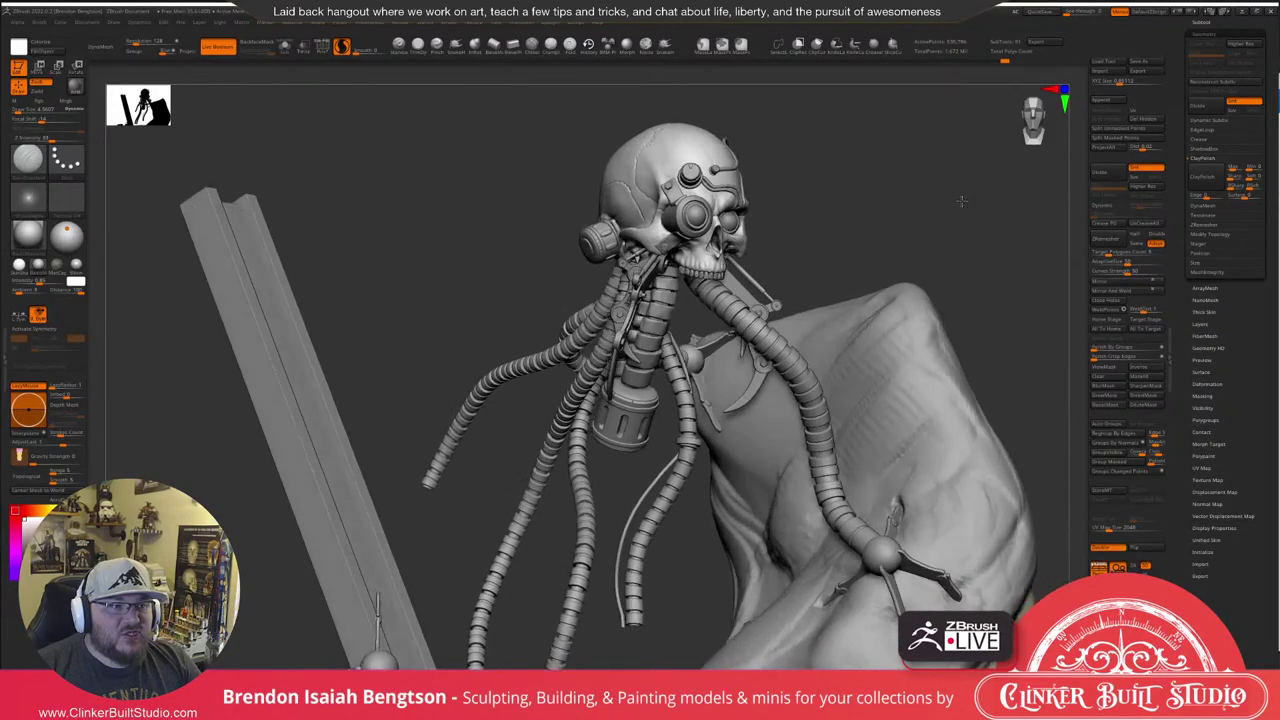
right_click_drag(961, 201, 915, 200)
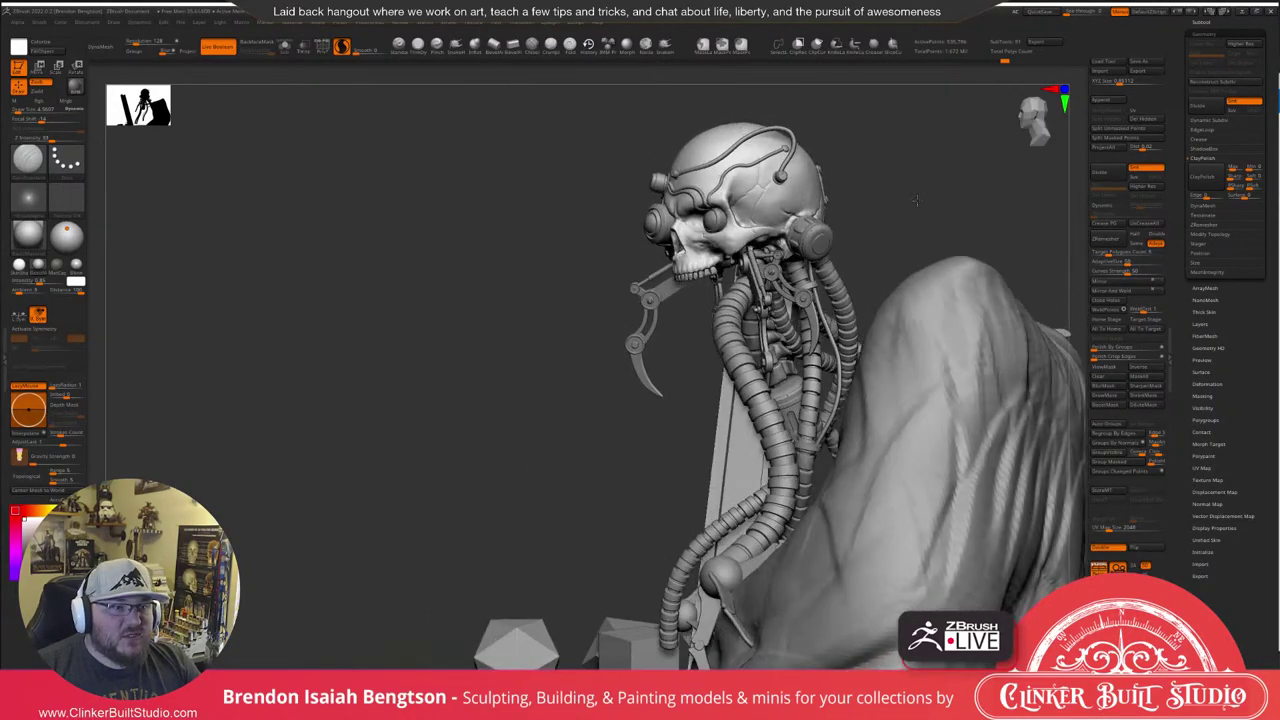
left_click_drag(916, 201, 941, 187)
Select the thick front tentacle and reshape its upper stretch below the jaw with the Move Topological brush.
left_click(740, 302, "alt")
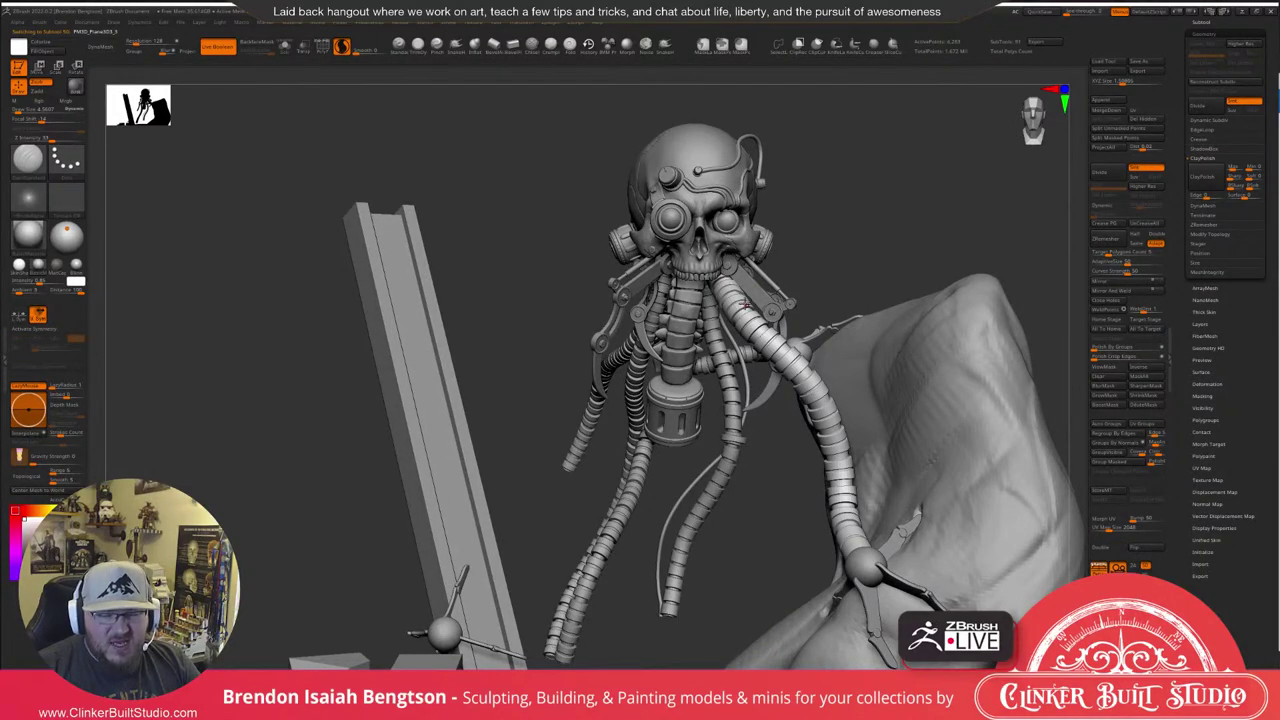
key("space")
left_click_drag(756, 291, 763, 290)
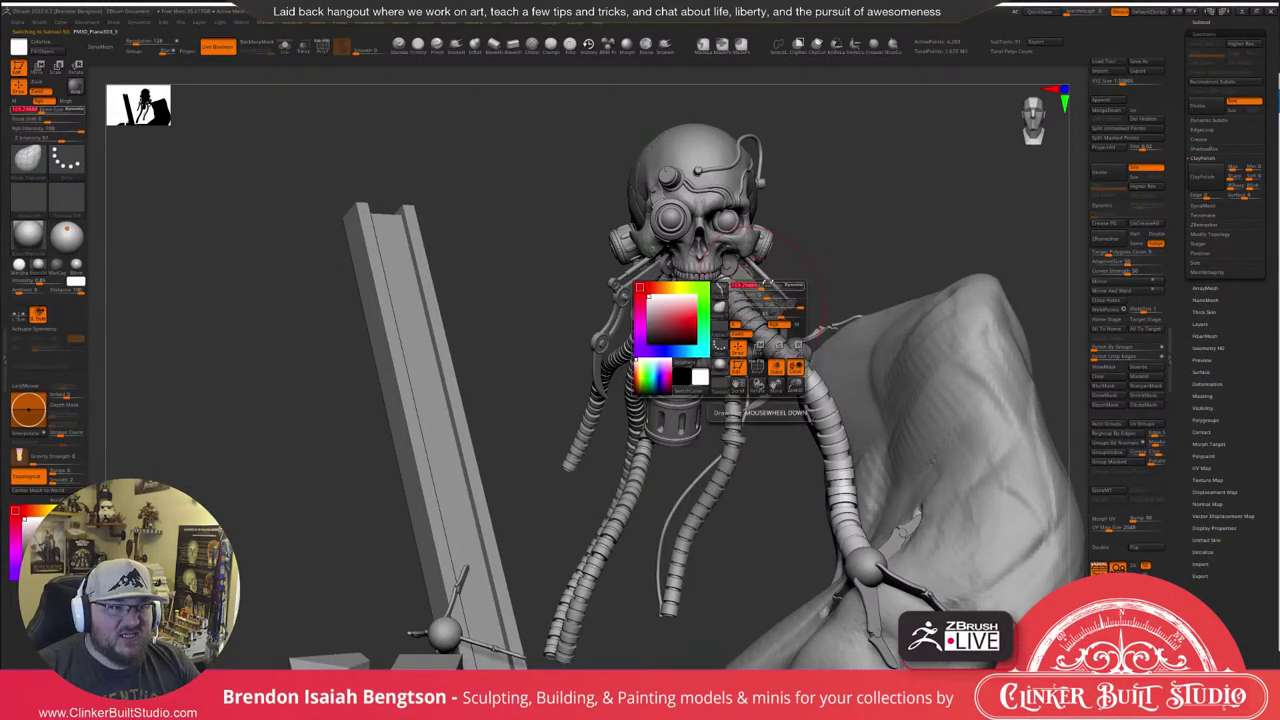
left_click_drag(945, 192, 885, 188)
right_click_drag(885, 188, 700, 318)
left_click_drag(750, 298, 756, 298)
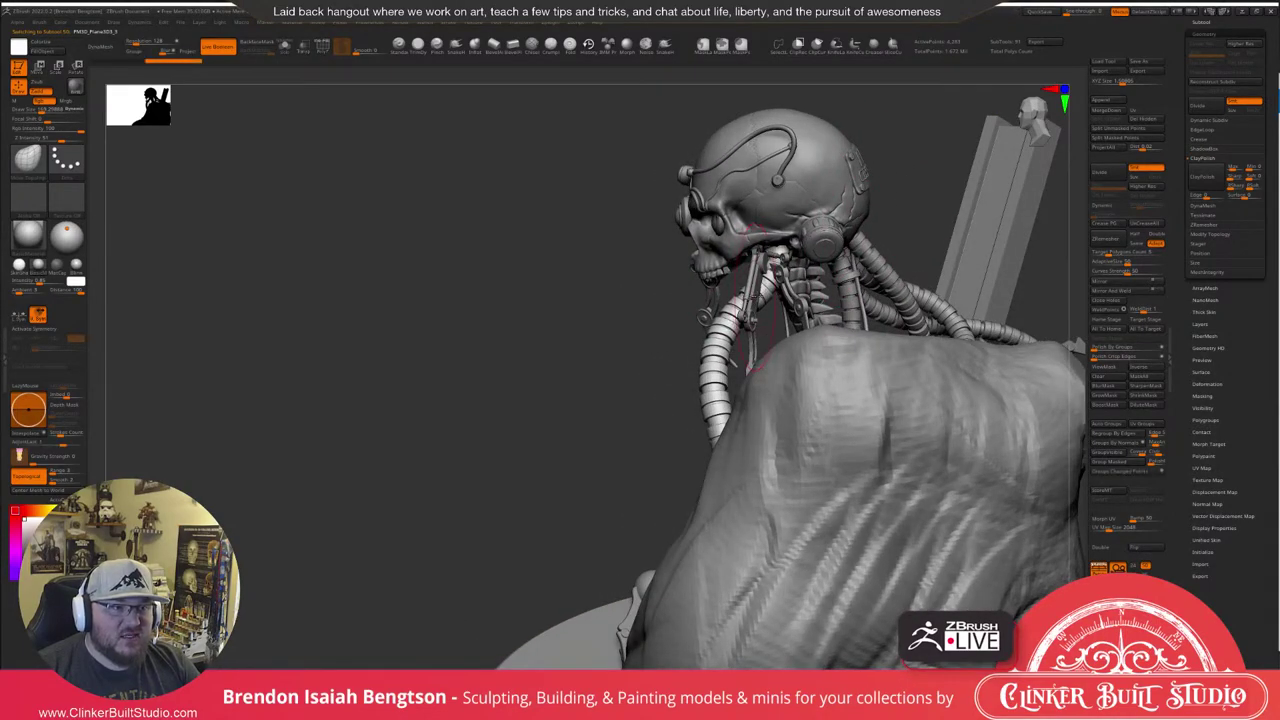
mouse_move(611, 364)
left_mouse_down()
mouse_move(780, 325)
mouse_move(742, 298)
left_mouse_up()
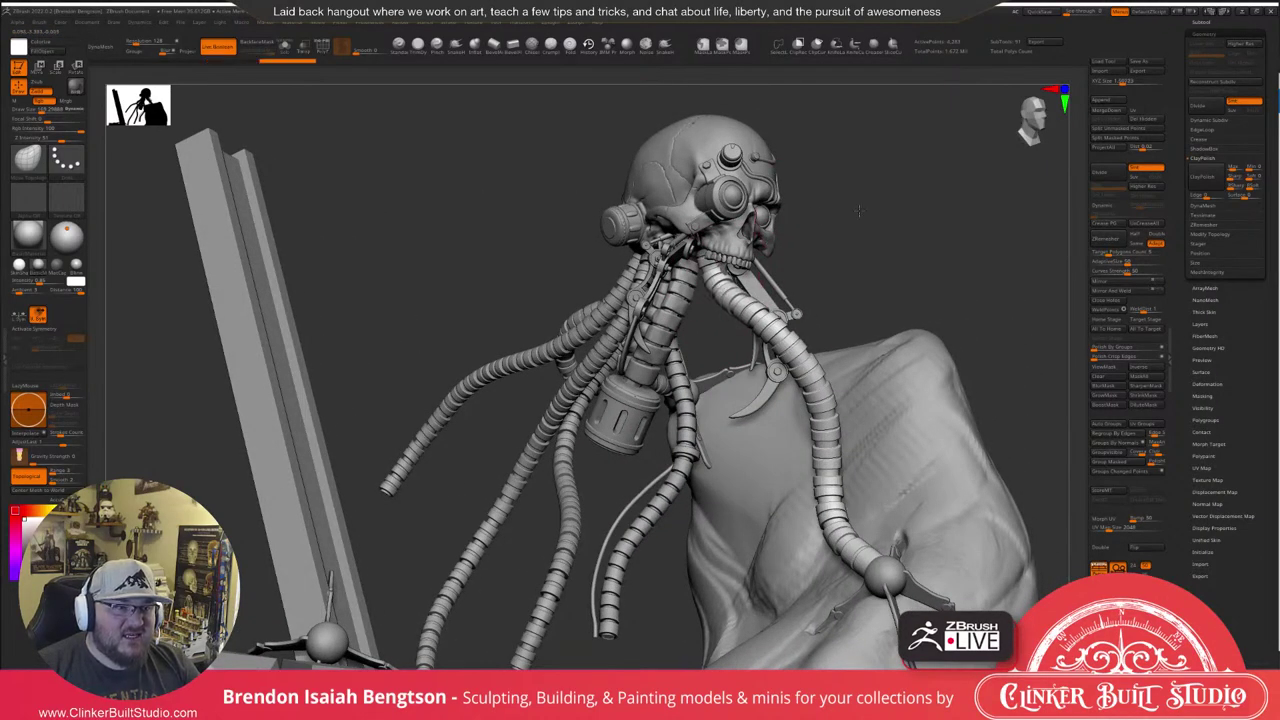
mouse_move(738, 262)
right_mouse_down()
mouse_move(800, 232)
mouse_move(763, 229)
right_mouse_up()
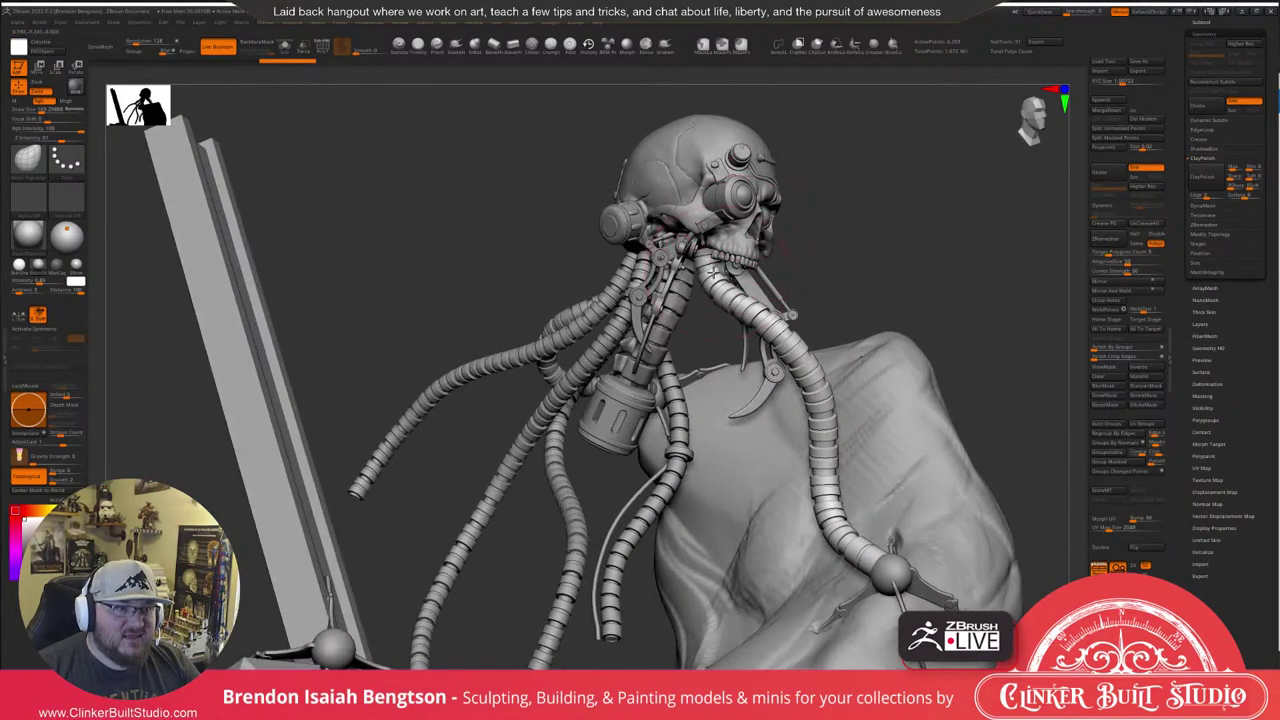
left_click_drag(718, 286, 718, 291)
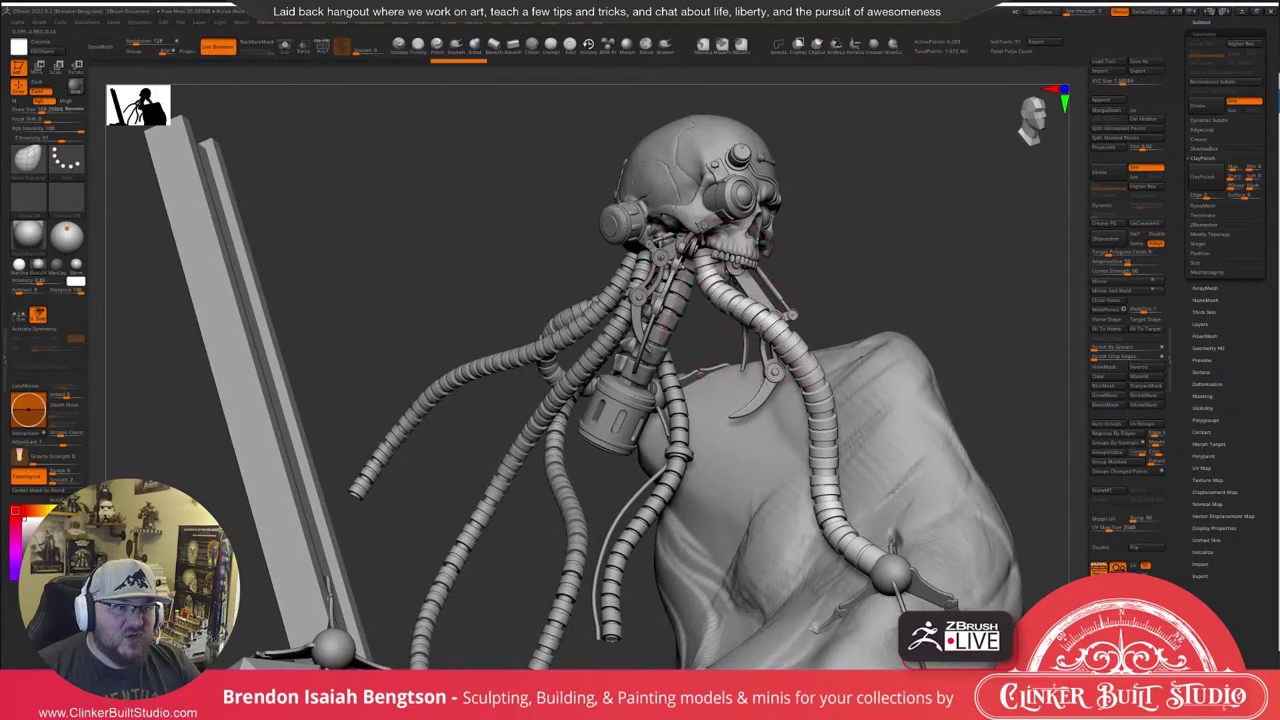
left_click_drag(770, 350, 776, 368)
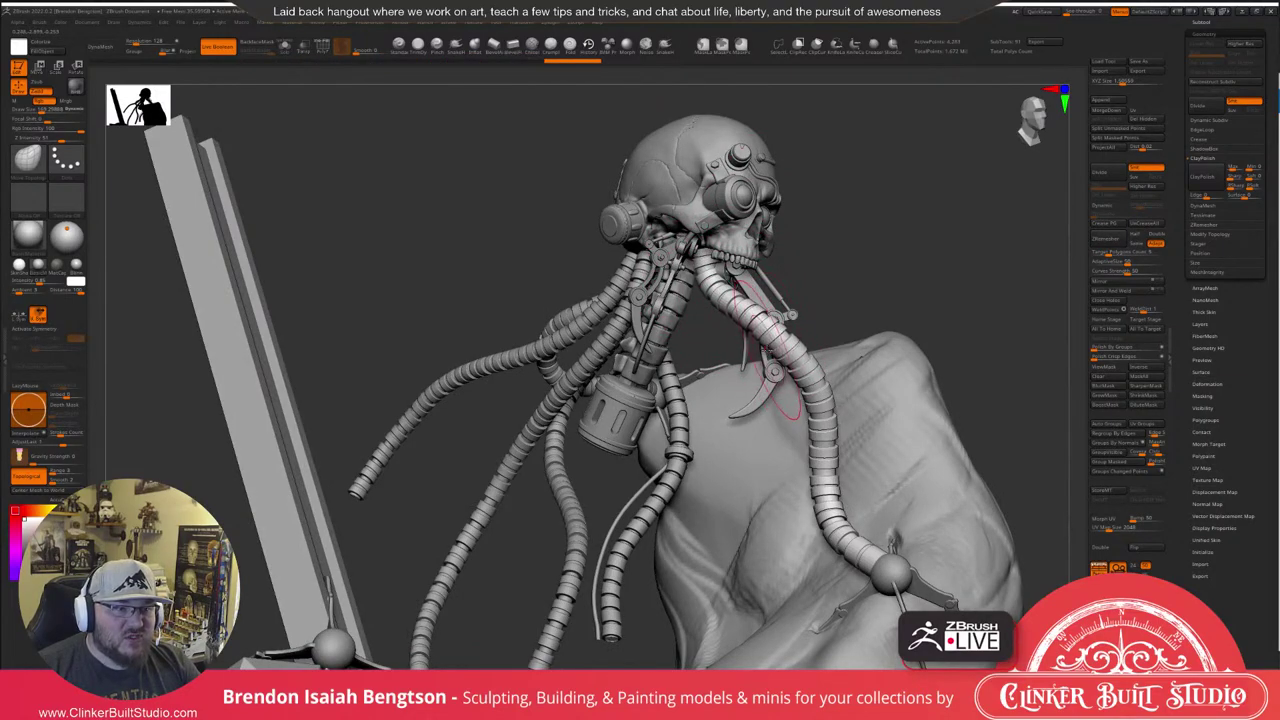
Examine the full figure from the front and side, checking the front tentacle's curve against the rock and the other tentacles.
mouse_move(1015, 258)
left_mouse_down()
mouse_move(924, 233)
mouse_move(944, 240)
mouse_move(822, 257)
mouse_move(840, 240)
mouse_move(966, 209)
left_mouse_up()
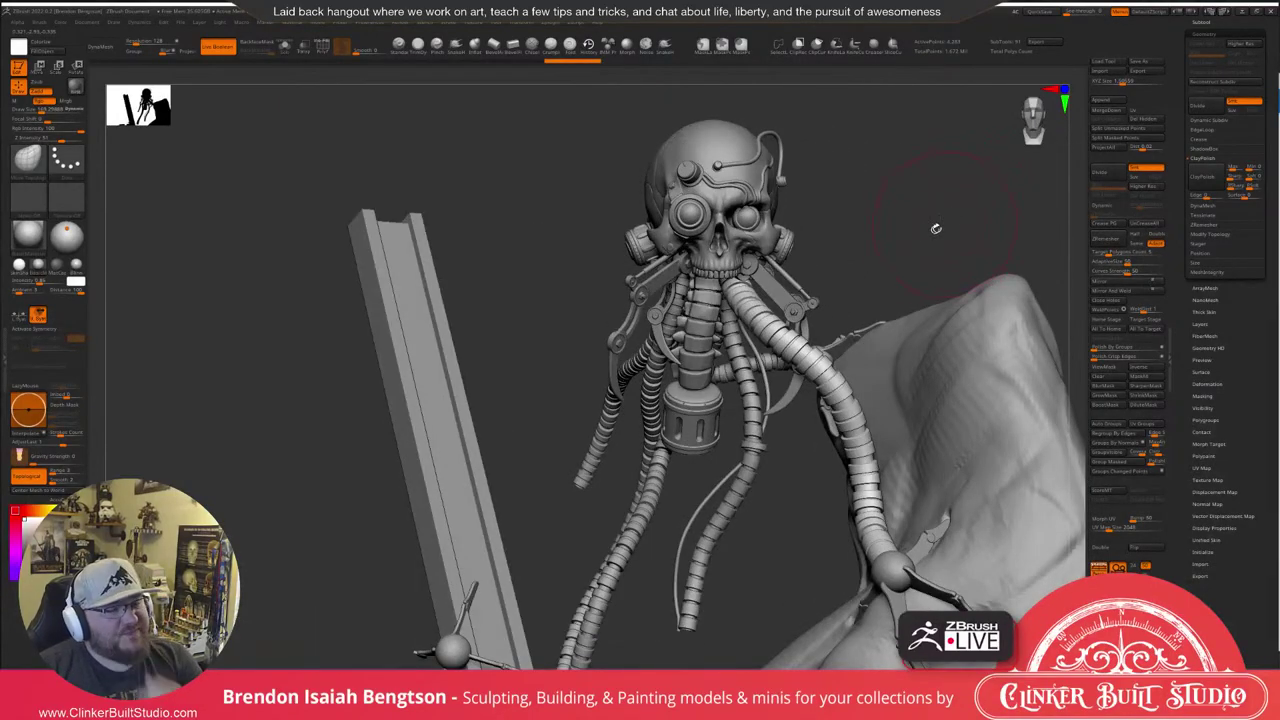
key("f")
left_click_drag(900, 190, 820, 188, "alt")
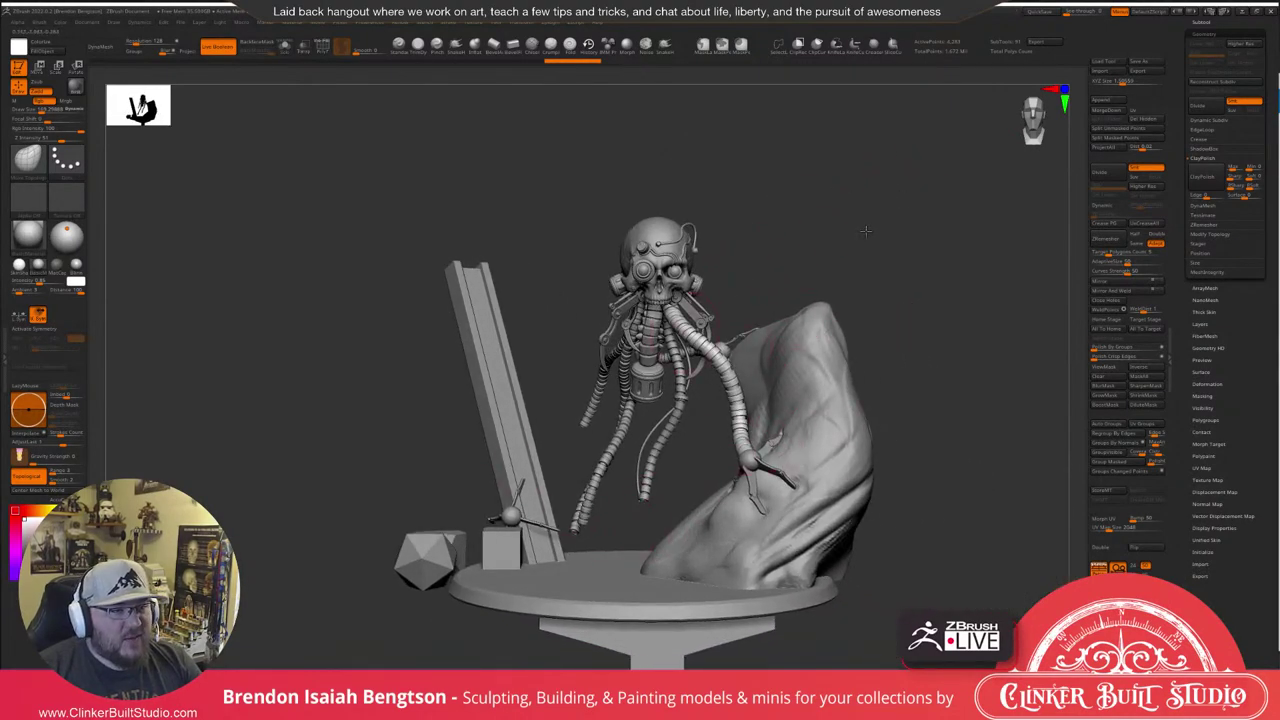
mouse_move(865, 231)
left_mouse_down()
mouse_move(892, 229)
mouse_move(875, 214)
mouse_move(807, 236)
mouse_move(1005, 204)
left_mouse_up()
key("space")
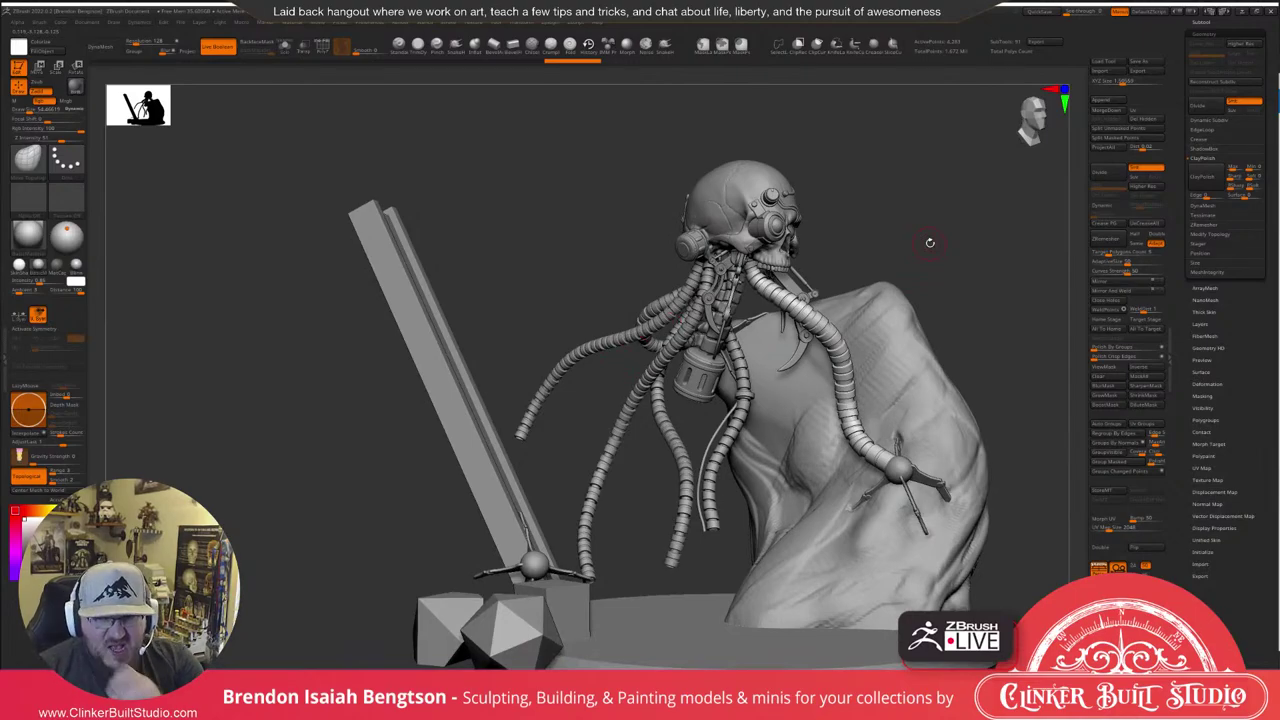
mouse_move(968, 225)
left_mouse_down()
mouse_move(985, 228)
mouse_move(966, 210)
left_mouse_up()
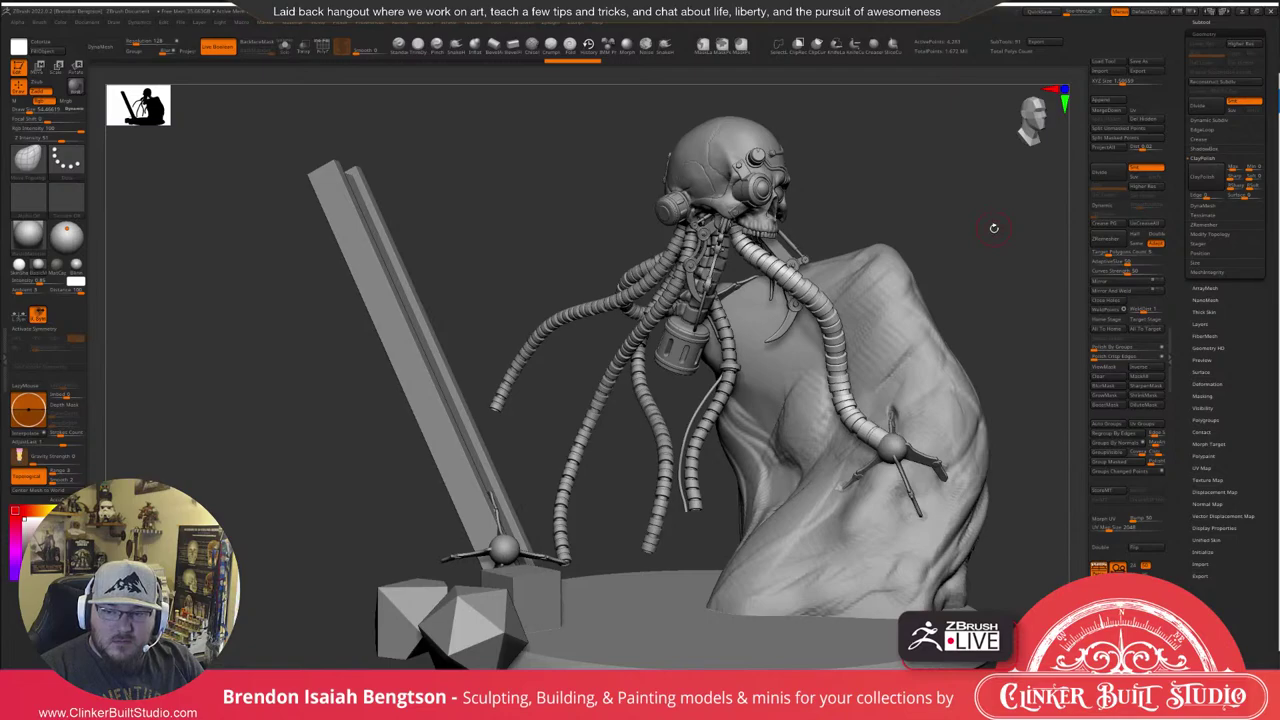
left_click_drag(988, 231, 988, 226)
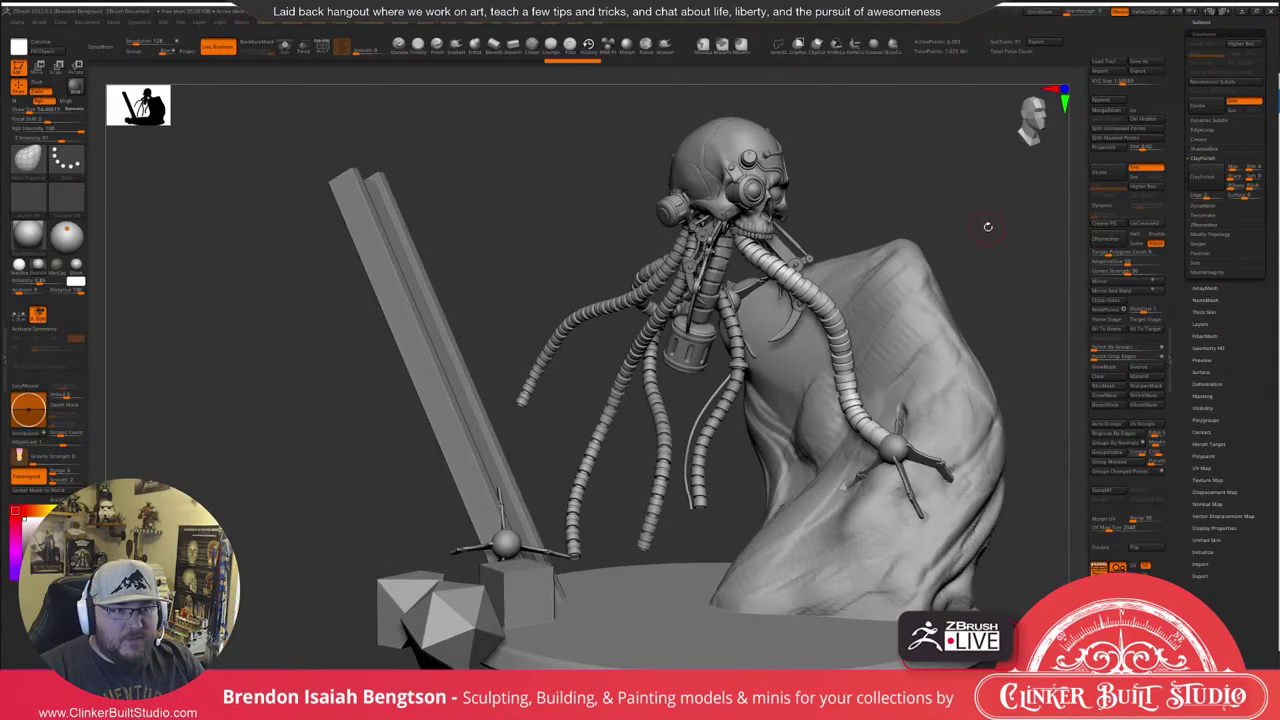
mouse_move(572, 434)
left_mouse_down()
mouse_move(634, 432)
mouse_move(584, 432)
left_mouse_up()
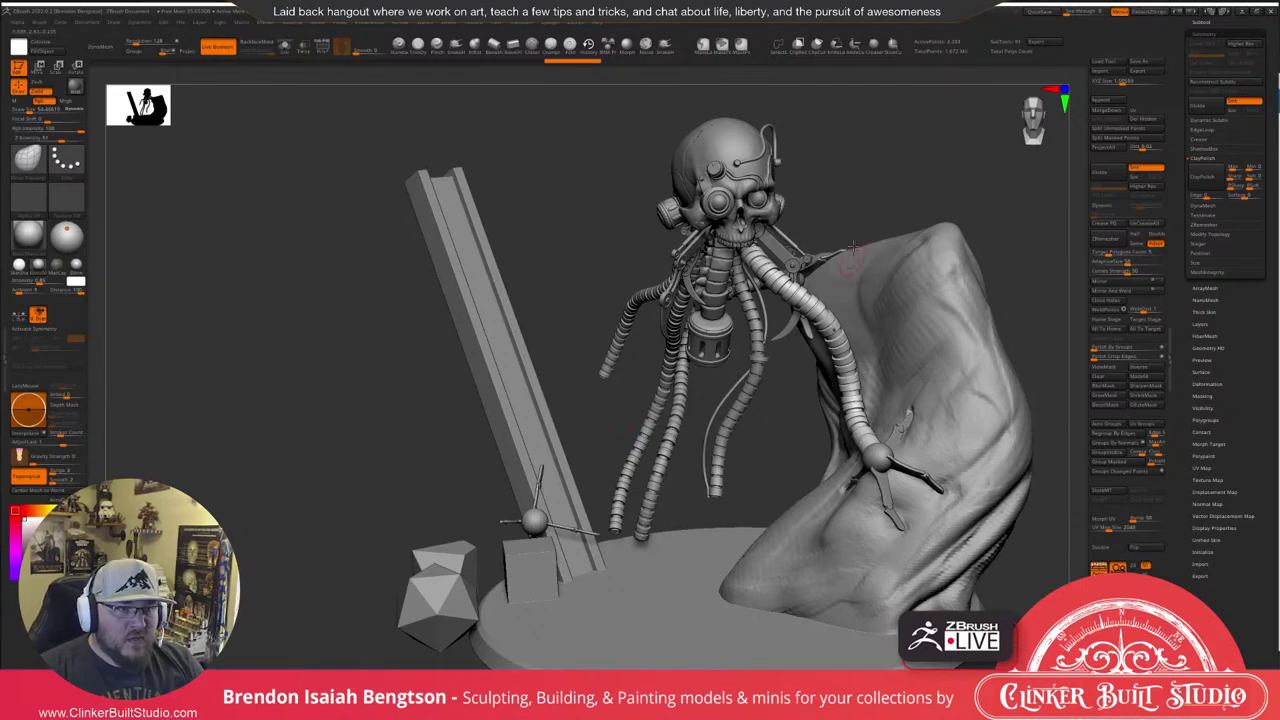
mouse_move(861, 184)
left_mouse_down()
mouse_move(890, 174)
mouse_move(869, 194)
mouse_move(928, 295)
mouse_move(908, 270)
left_mouse_up()
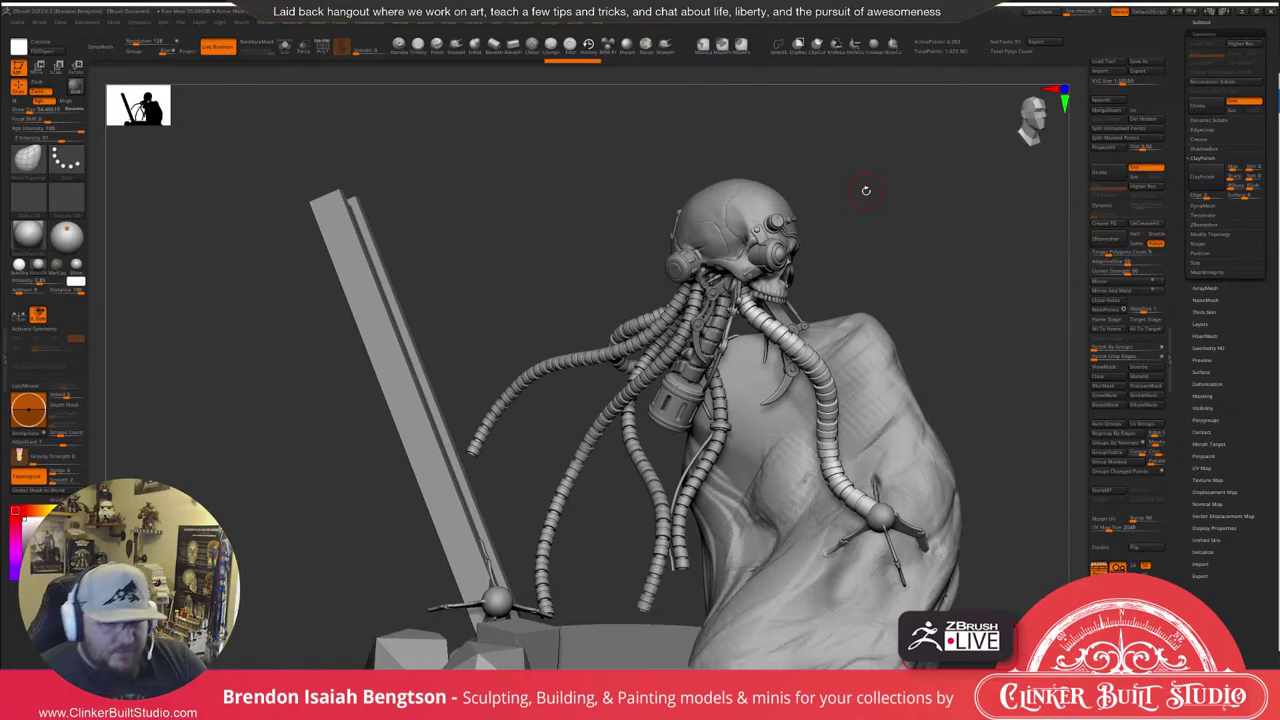
left_click_drag(928, 208, 899, 190)
Load the brush preset ServitorTubes_01.zbp from the Servitor Skull project folder.
left_click(1204, 21)
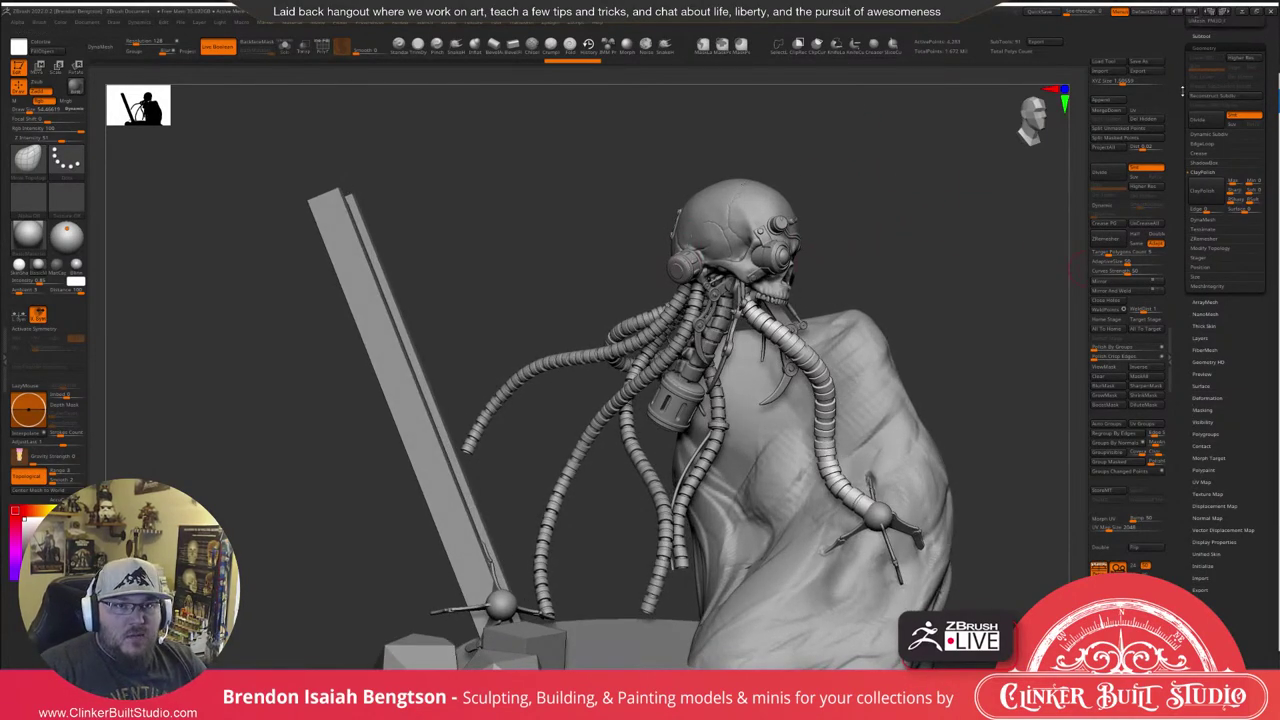
left_click(6, 356)
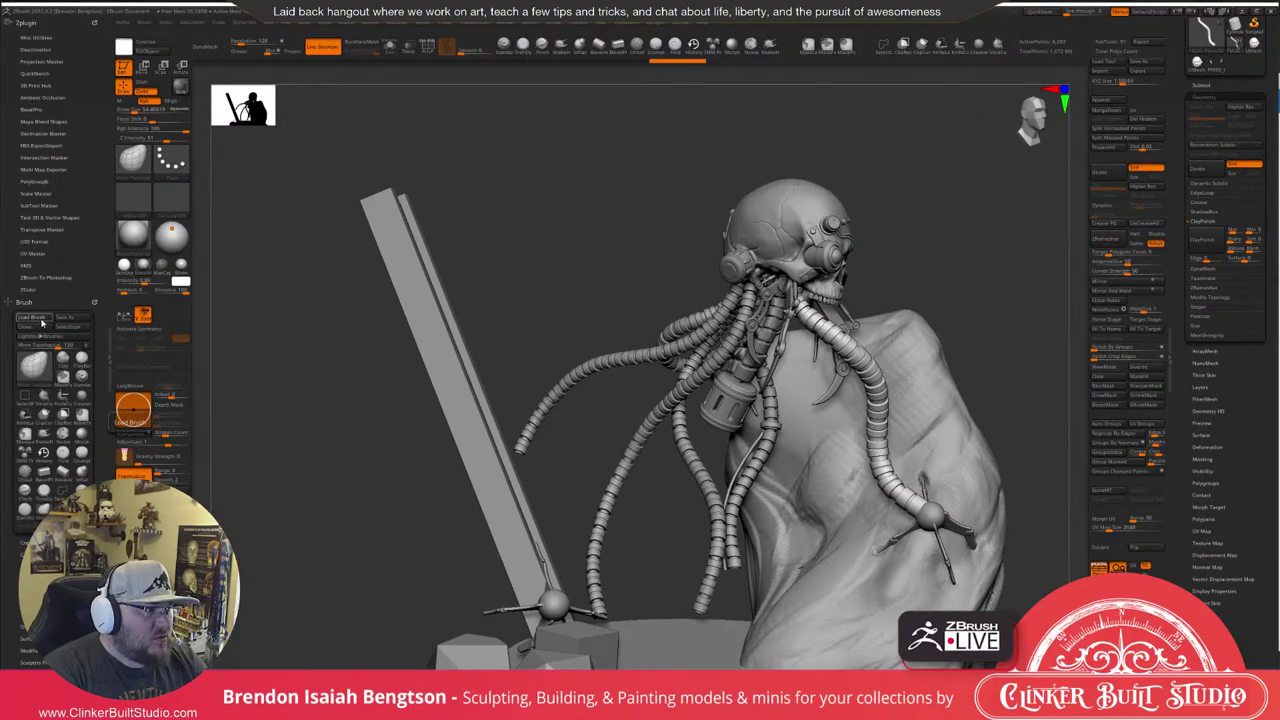
left_click(33, 317)
left_click(840, 218)
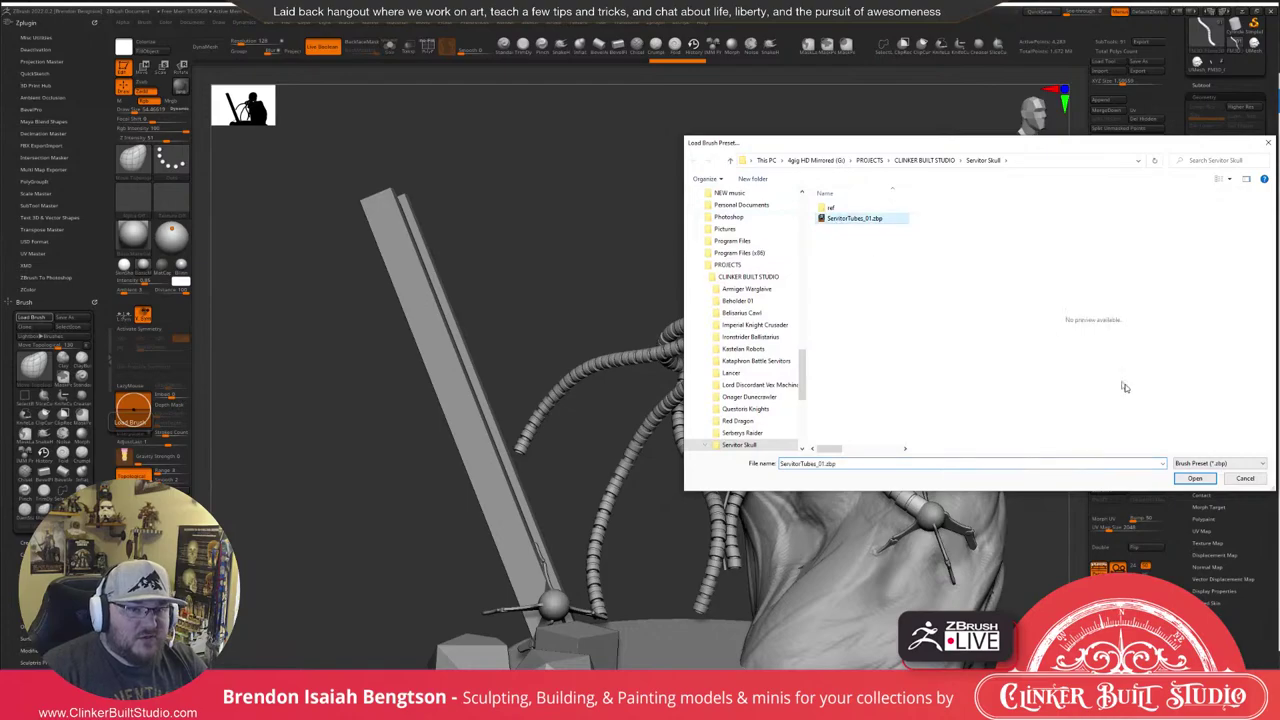
left_click(1194, 479)
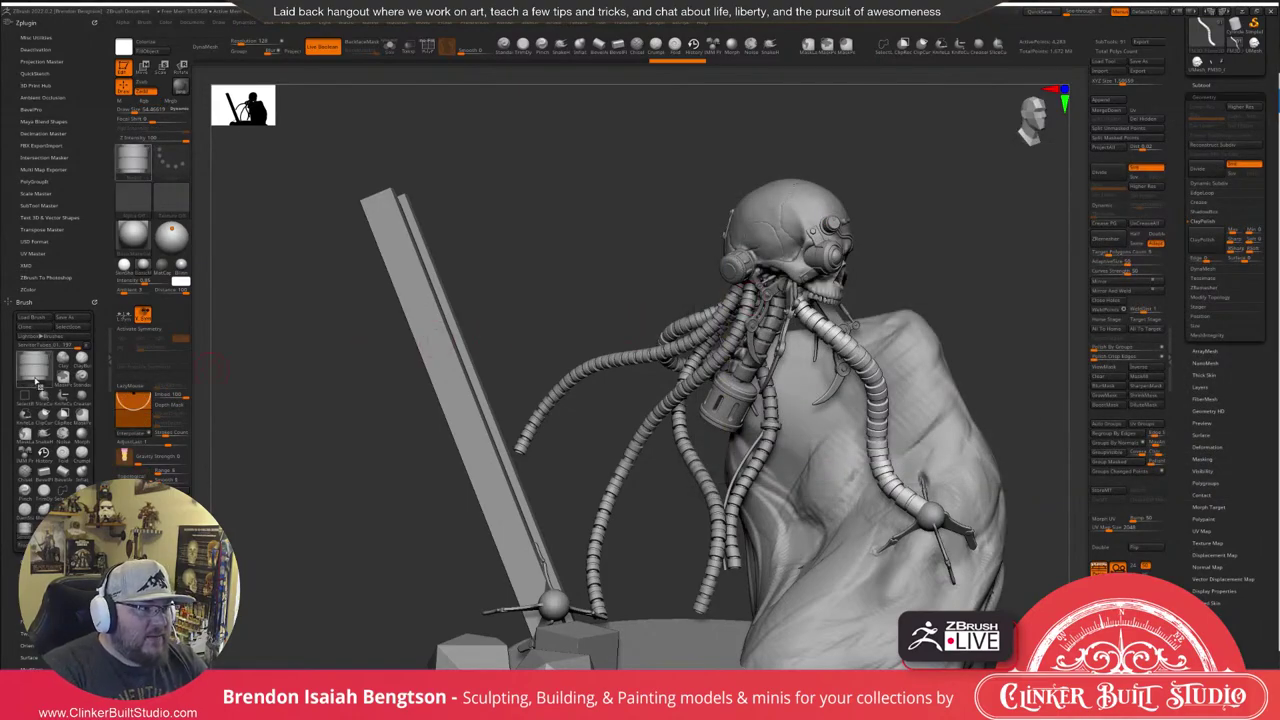
Draw a test tube out from the top of the slanted beam, inspect its repeating segments with PolyFrame on, and undo the tube.
mouse_move(37, 375)
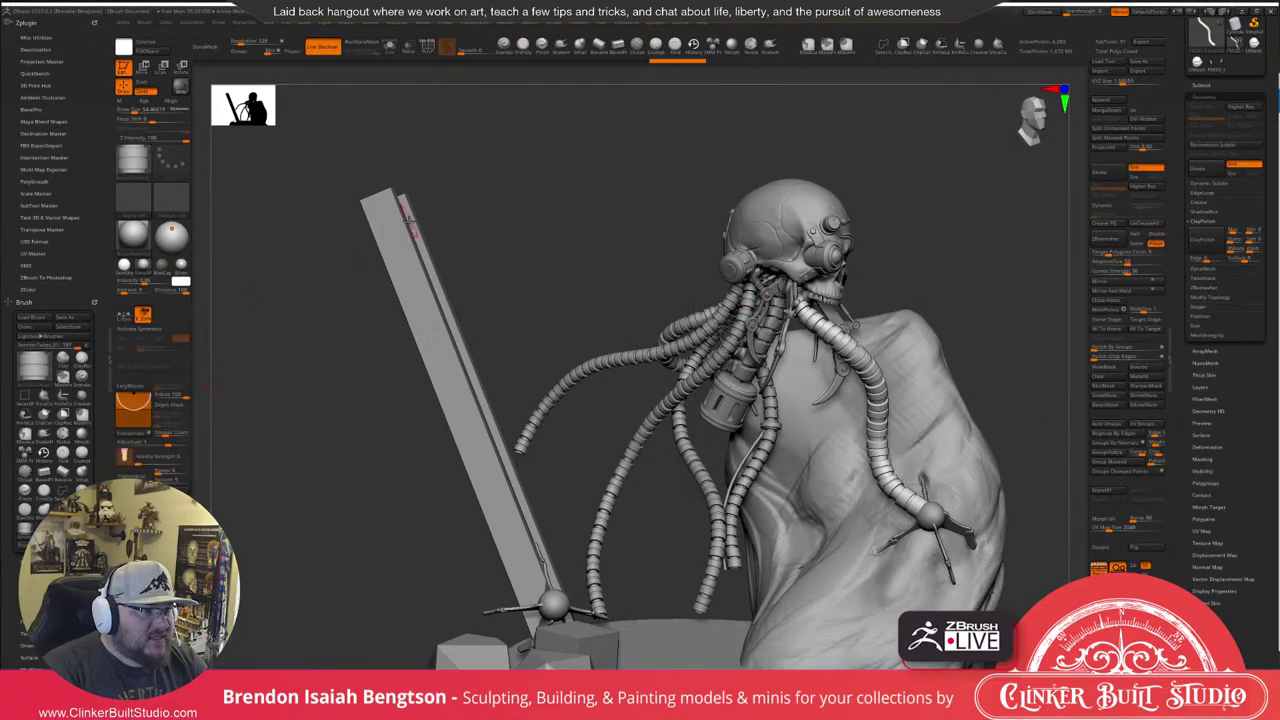
mouse_move(404, 240)
left_mouse_down()
mouse_move(512, 171)
mouse_move(617, 140)
left_mouse_up()
left_click_drag(531, 237, 524, 645, "alt")
left_click_drag(389, 240, 857, 666, "alt")
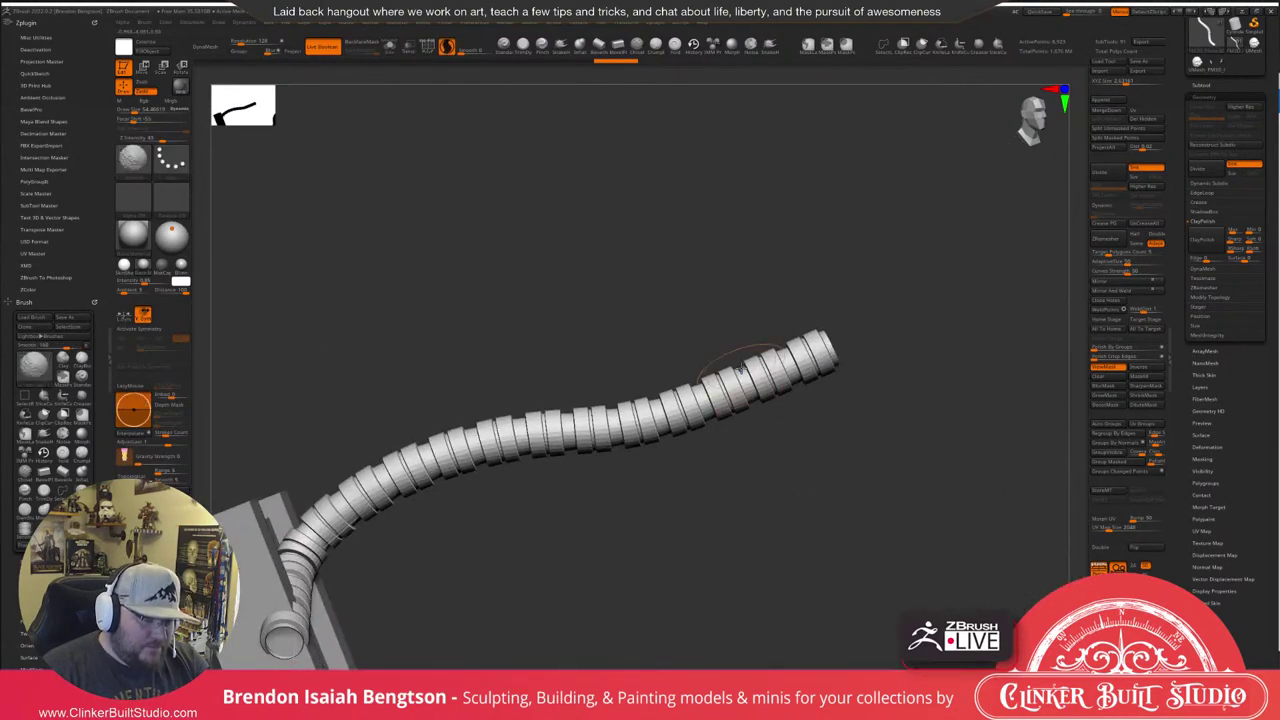
key("shift+f")
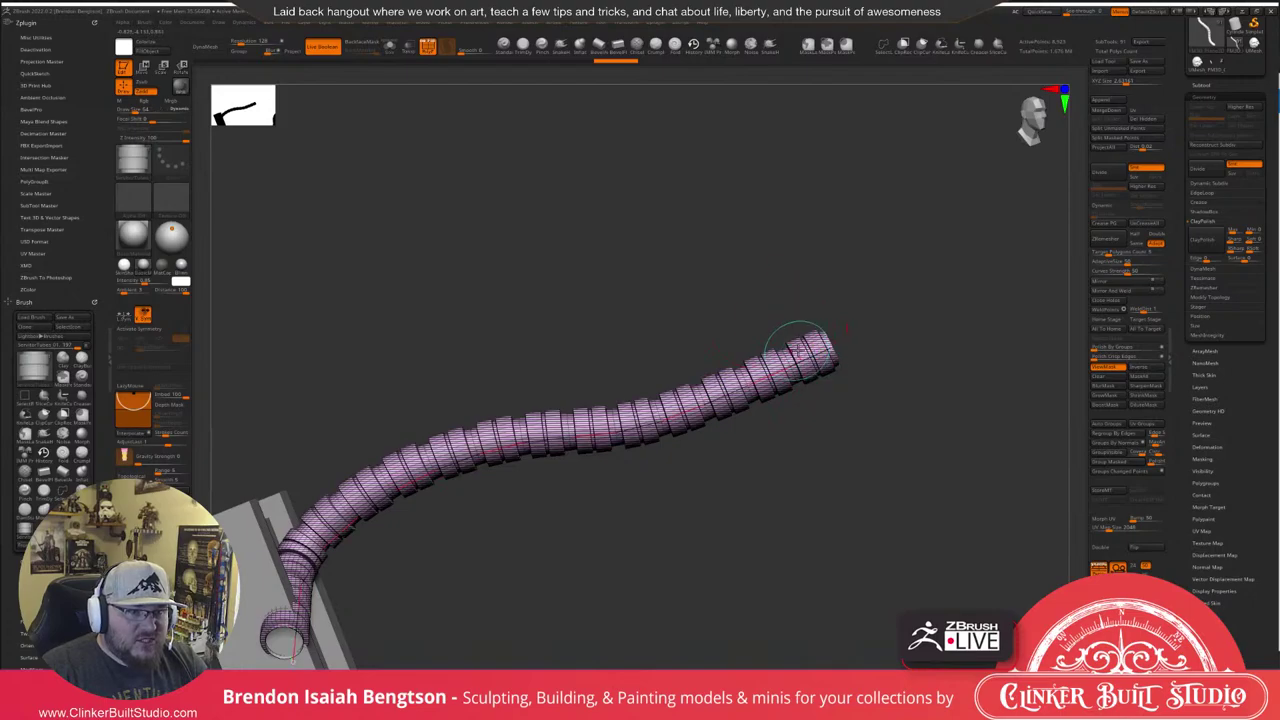
mouse_move(812, 322)
left_mouse_down("alt")
mouse_move(765, 400)
mouse_move(675, 496)
left_mouse_up("alt")
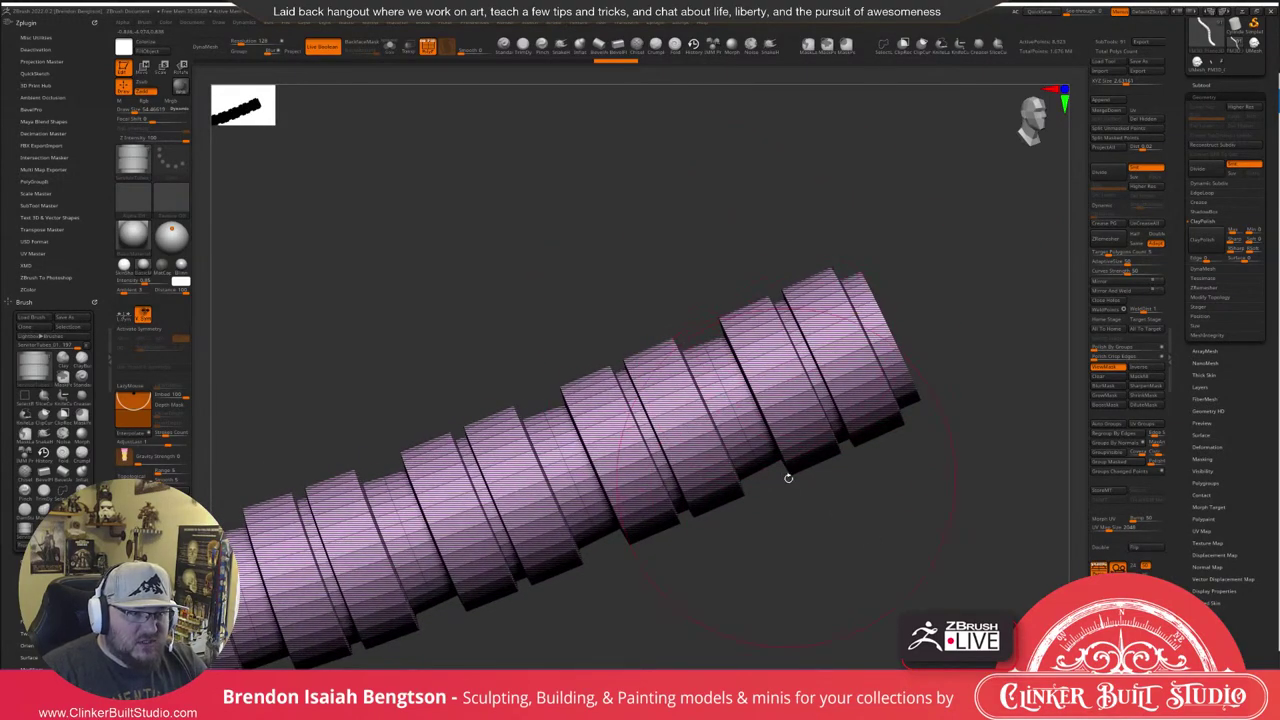
left_click_drag(827, 568, 777, 217, "alt")
left_click_drag(775, 489, 775, 402, "alt")
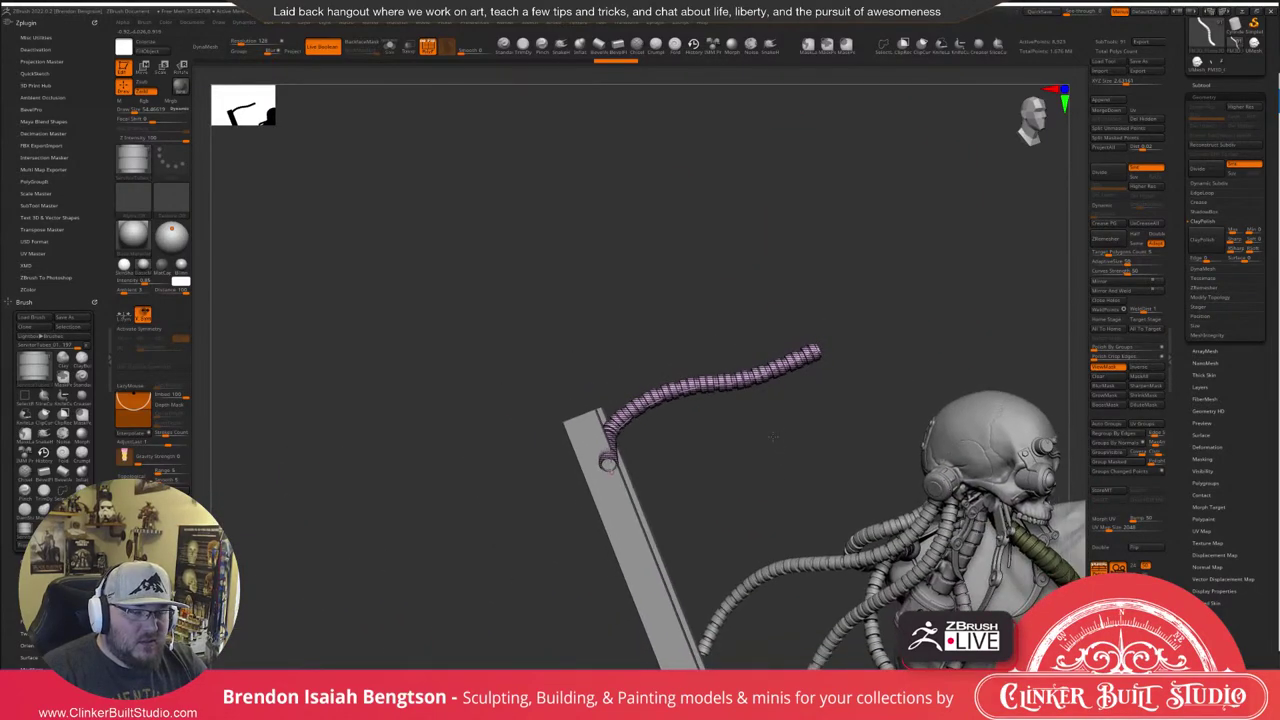
key("ctrl+z")
Select the single tube segment subtool, isolate it in solo display, and inspect its ringed profile from the side.
left_click(1213, 87)
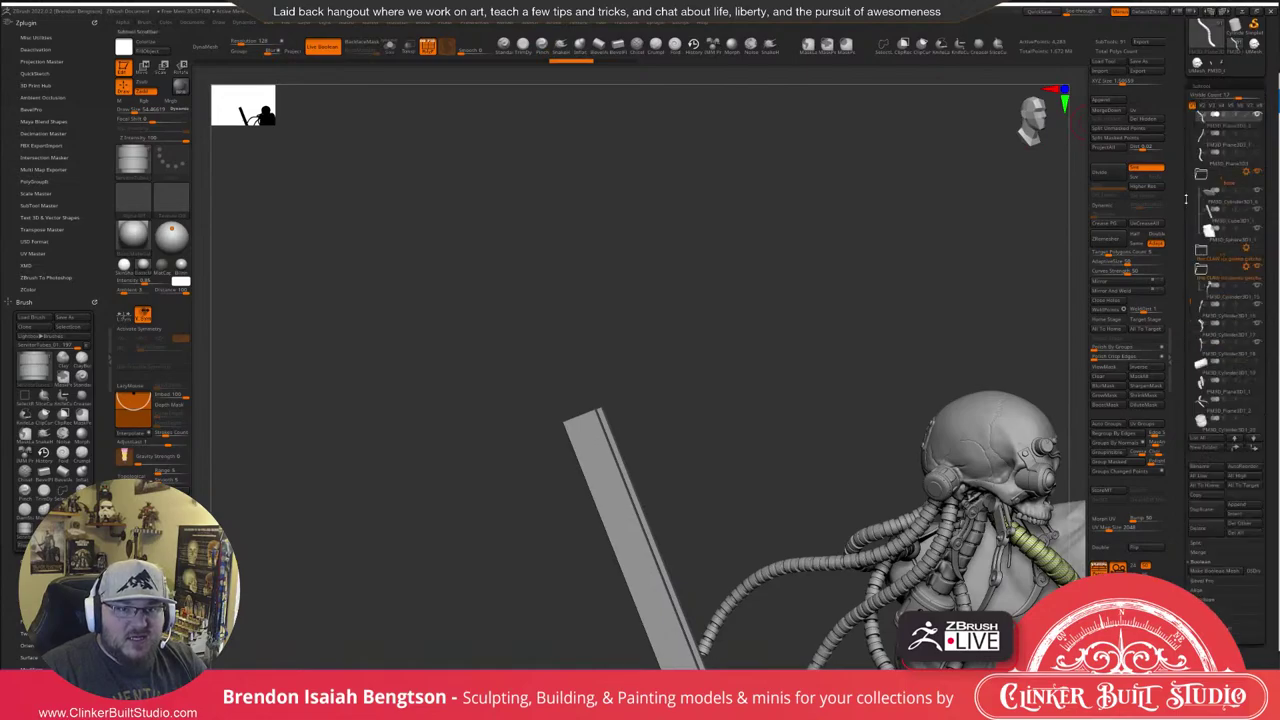
left_click(1203, 424)
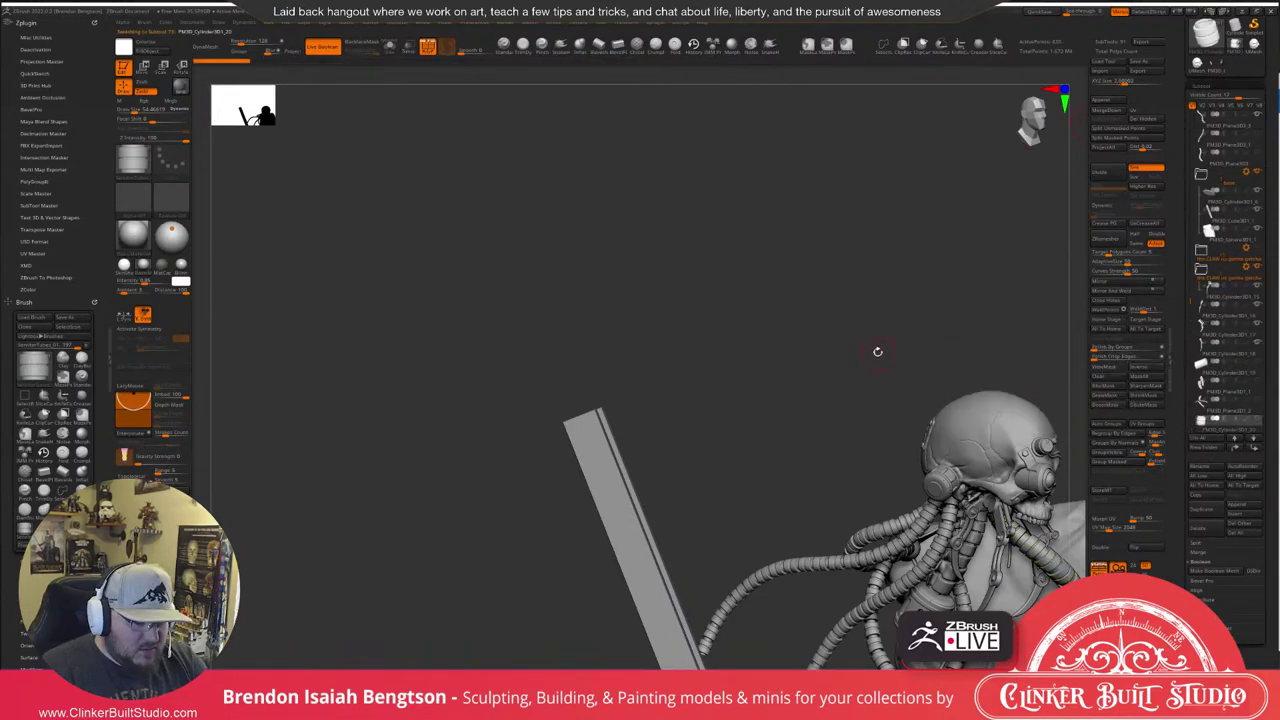
key("alt+s")
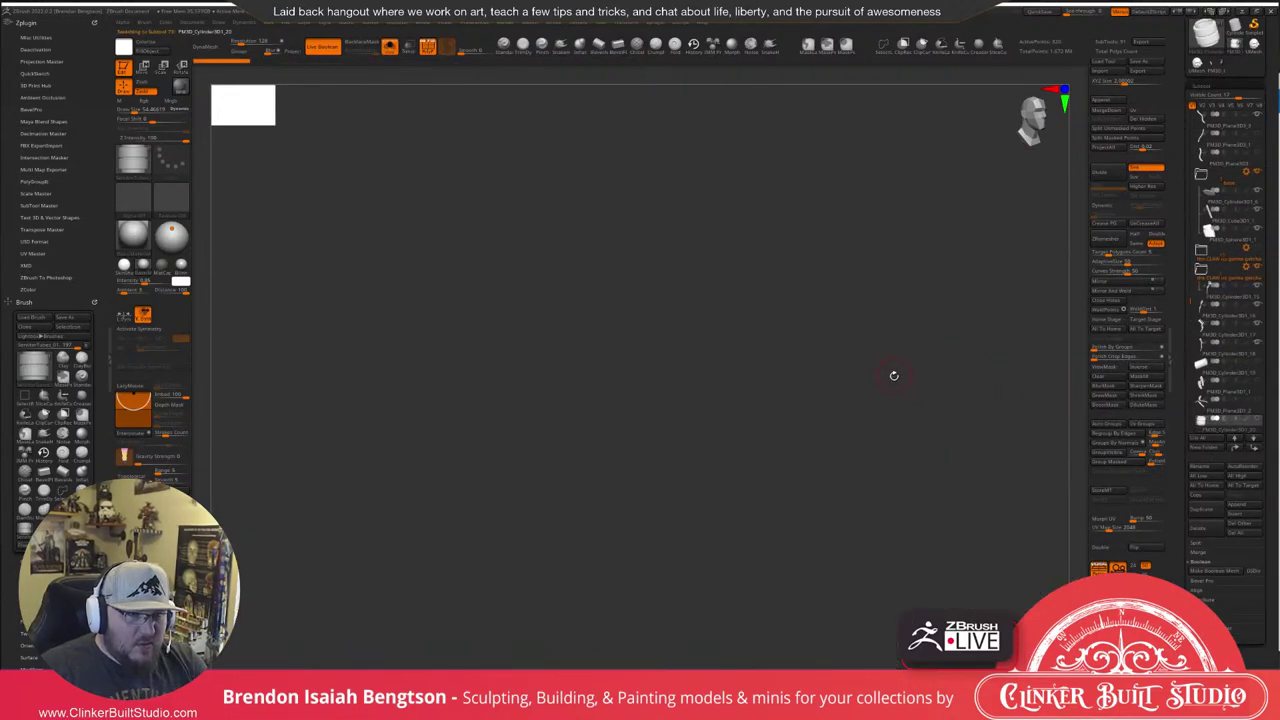
key("f")
right_click_drag(1020, 412, 928, 387, "ctrl")
left_click_drag(928, 388, 903, 457)
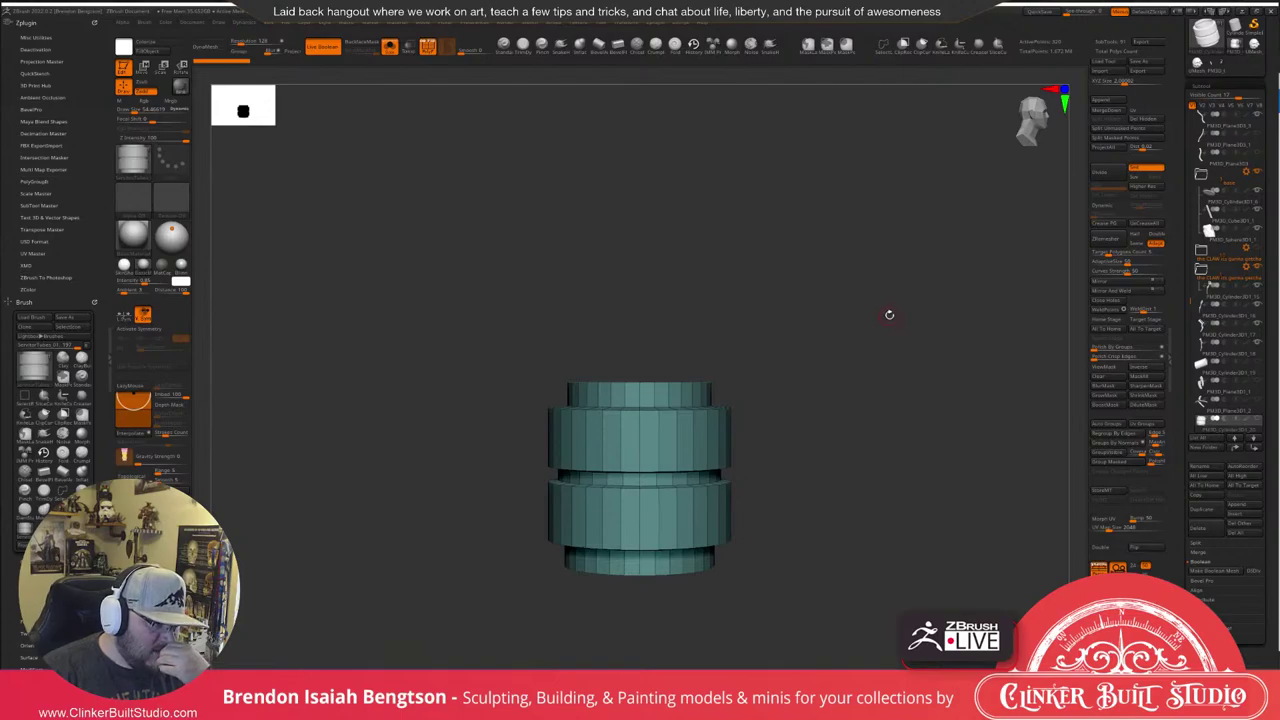
Exit solo display and examine the tentacles, beam, rock and base of the full figure from the front, side and above.
key("alt+s")
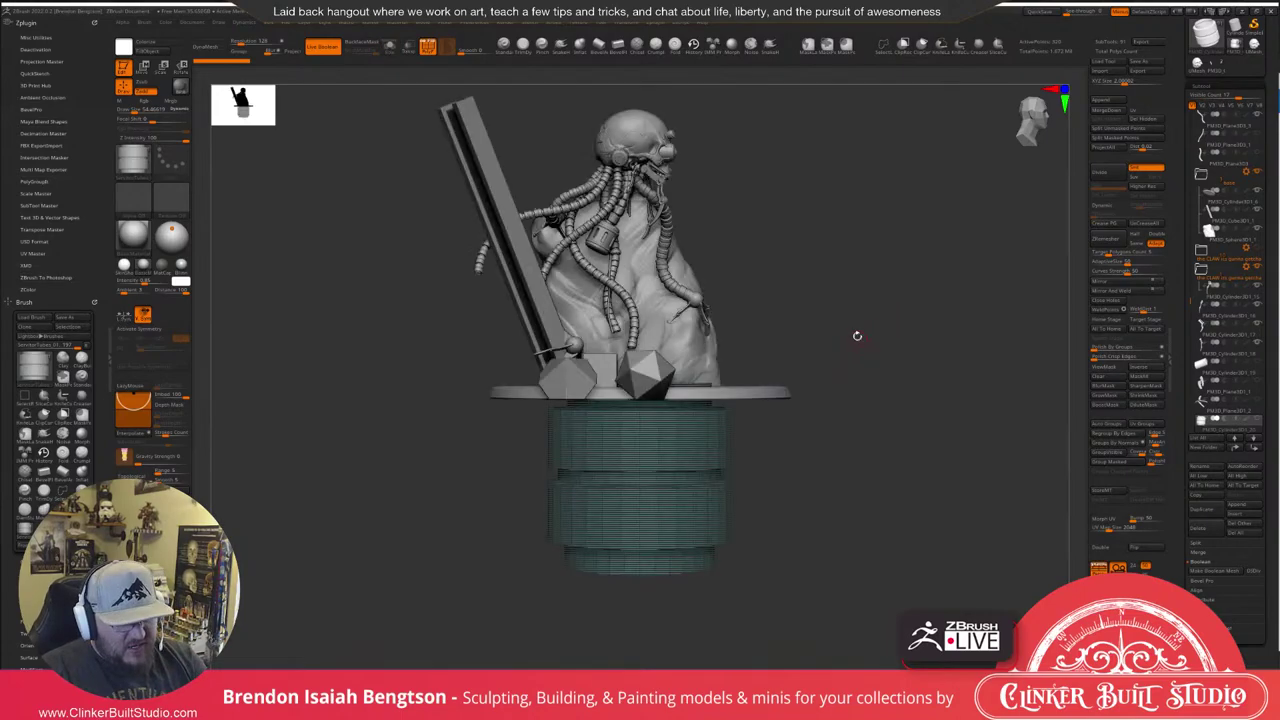
mouse_move(875, 307)
left_mouse_down()
mouse_move(860, 329)
mouse_move(854, 306)
mouse_move(885, 347)
left_mouse_up()
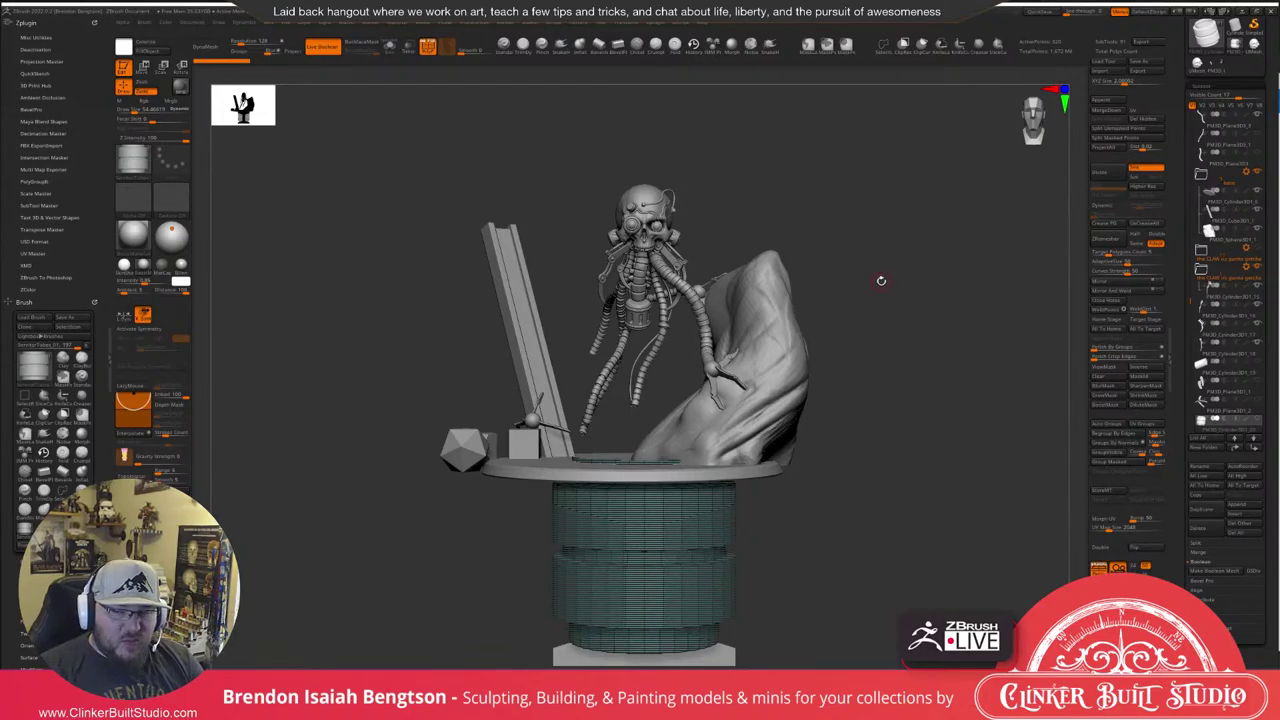
left_click_drag(888, 283, 896, 288)
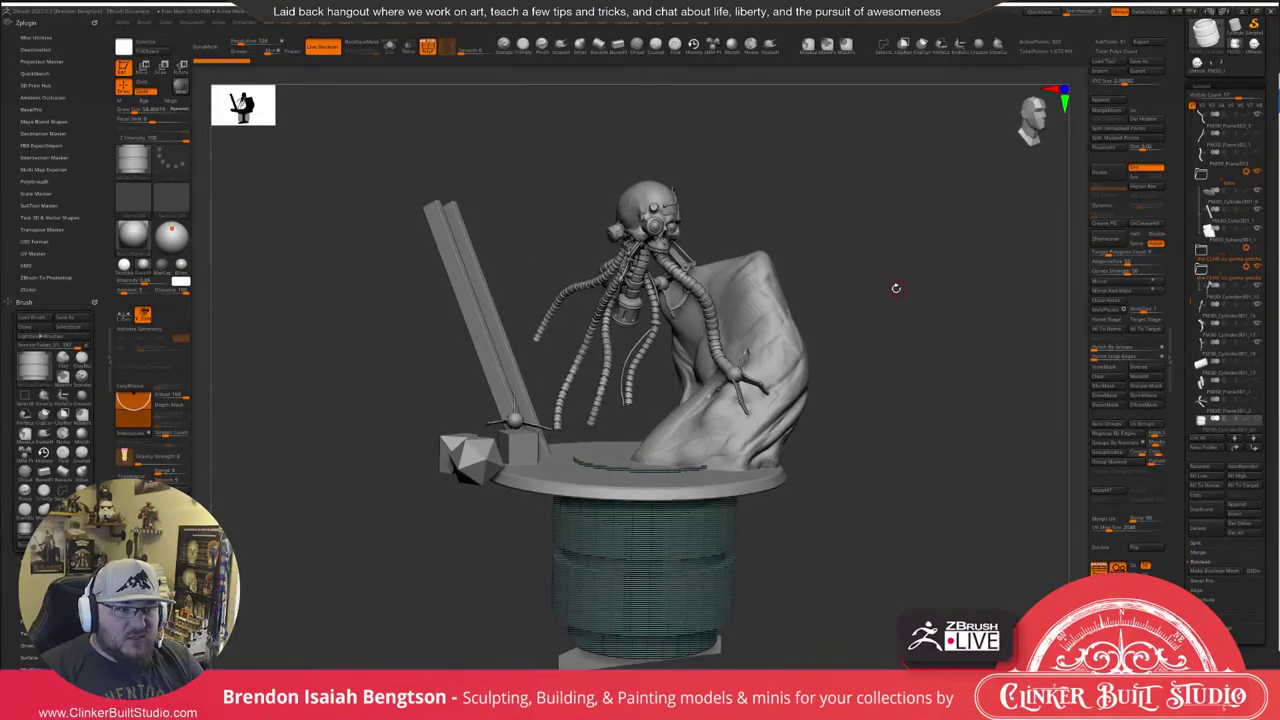
mouse_move(903, 226)
left_mouse_down("alt")
mouse_move(949, 240)
mouse_move(954, 266)
mouse_move(953, 238)
mouse_move(938, 233)
mouse_move(936, 250)
left_mouse_up("alt")
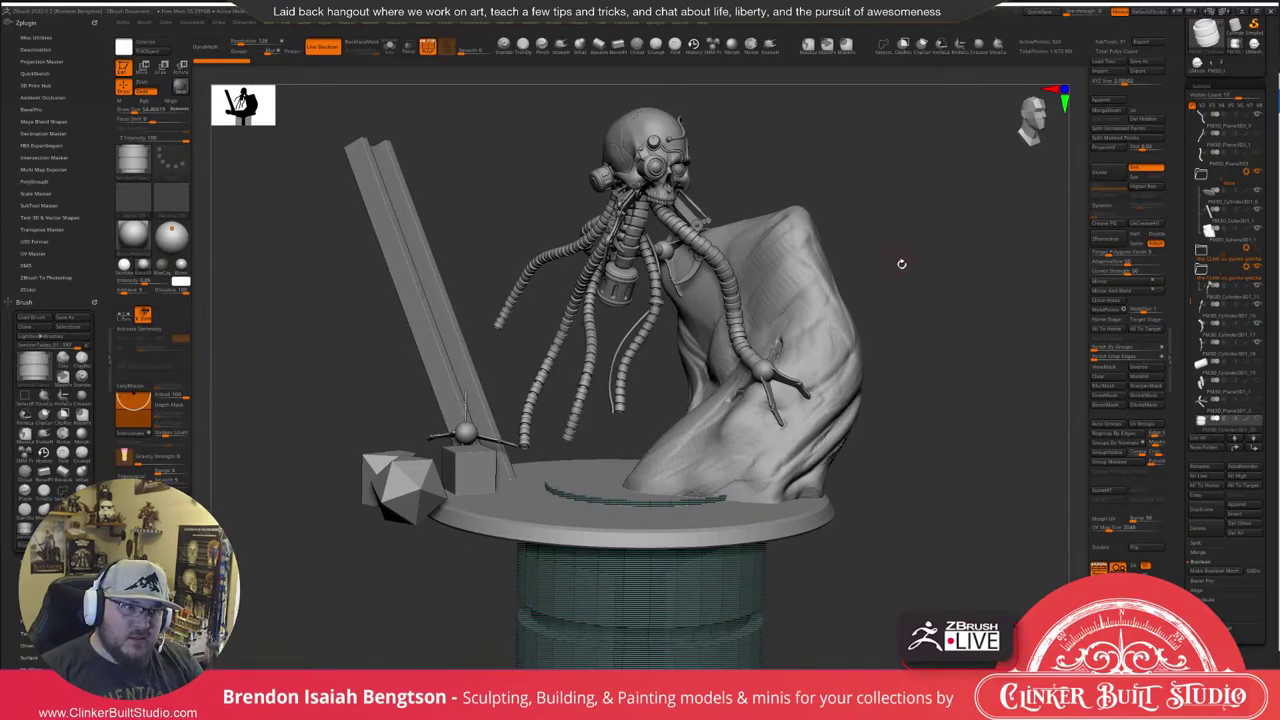
left_click_drag(902, 264, 900, 280)
left_click_drag(488, 219, 505, 233)
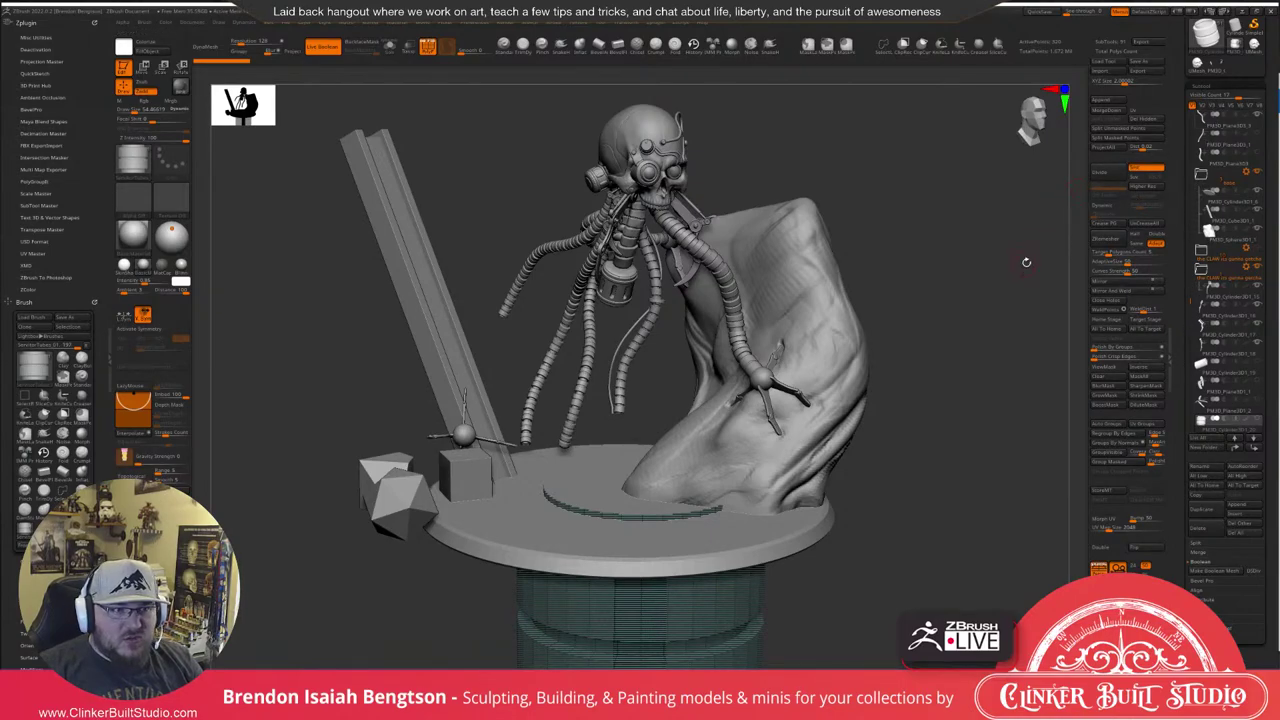
mouse_move(1027, 262)
left_mouse_down()
mouse_move(995, 259)
mouse_move(974, 229)
mouse_move(951, 289)
mouse_move(894, 277)
mouse_move(611, 318)
left_mouse_up()
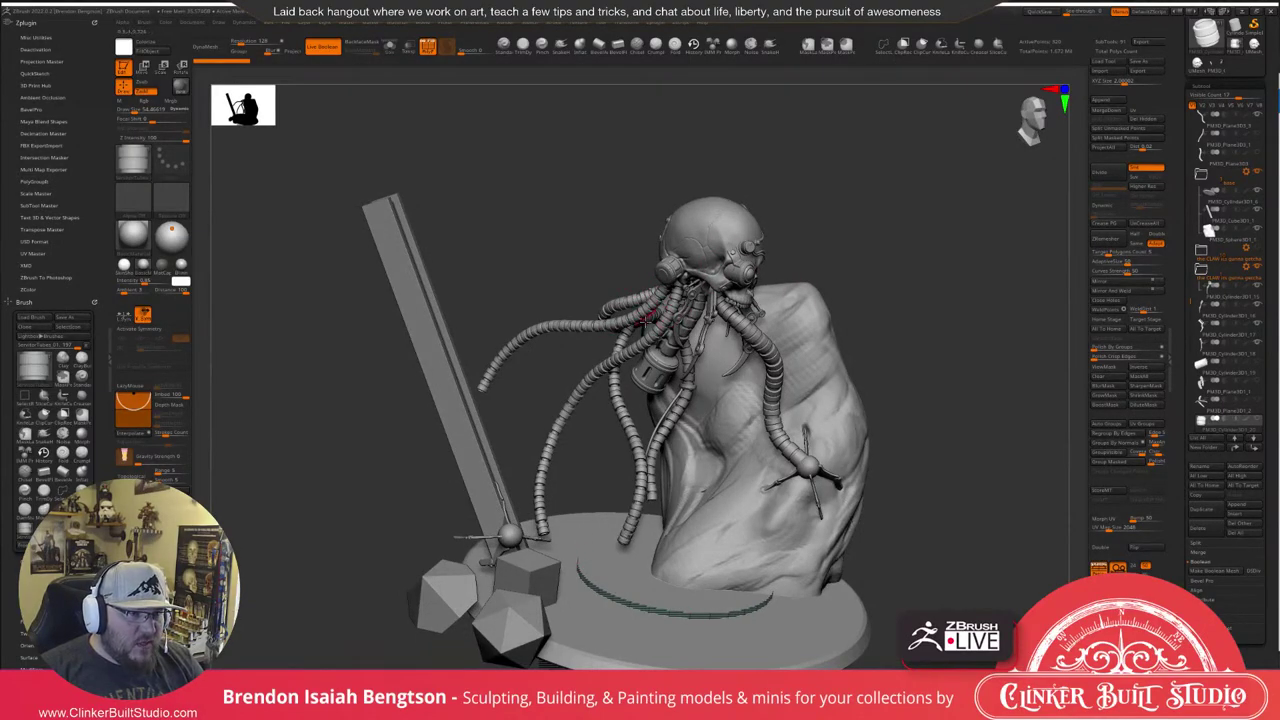
mouse_move(514, 406)
left_mouse_down()
mouse_move(490, 430)
mouse_move(501, 447)
left_mouse_up()
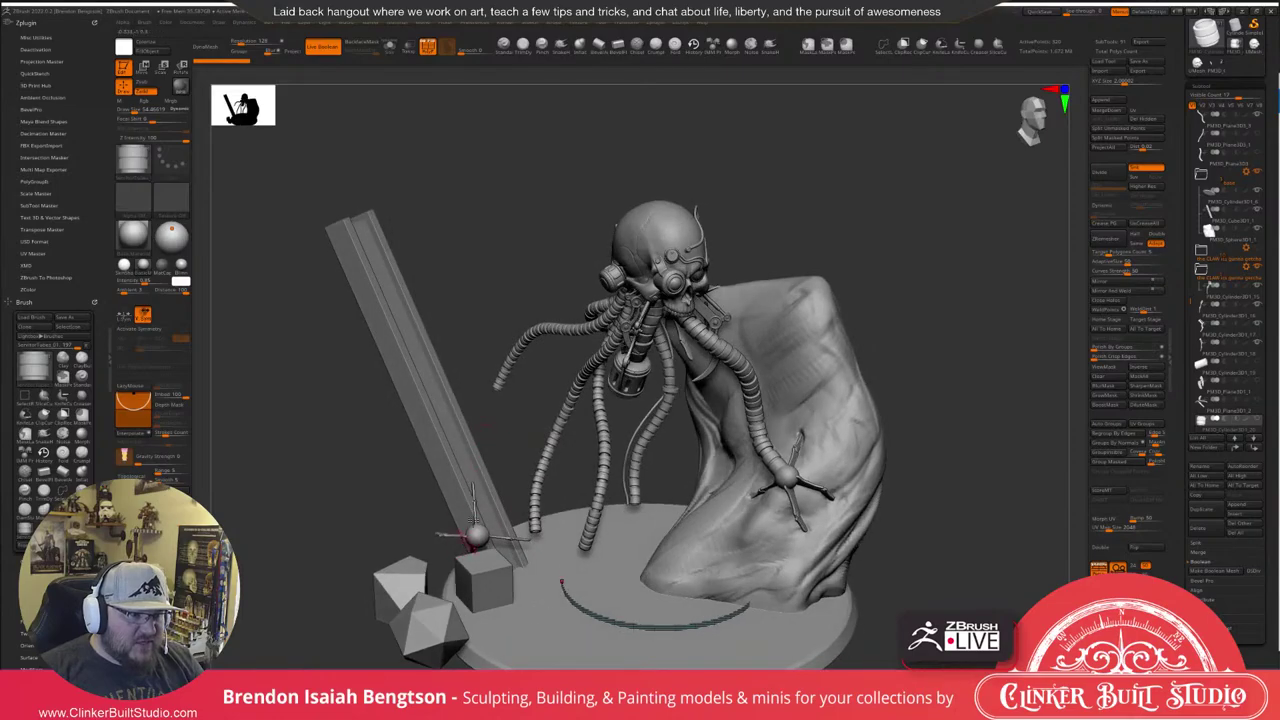
left_click_drag(518, 392, 539, 399)
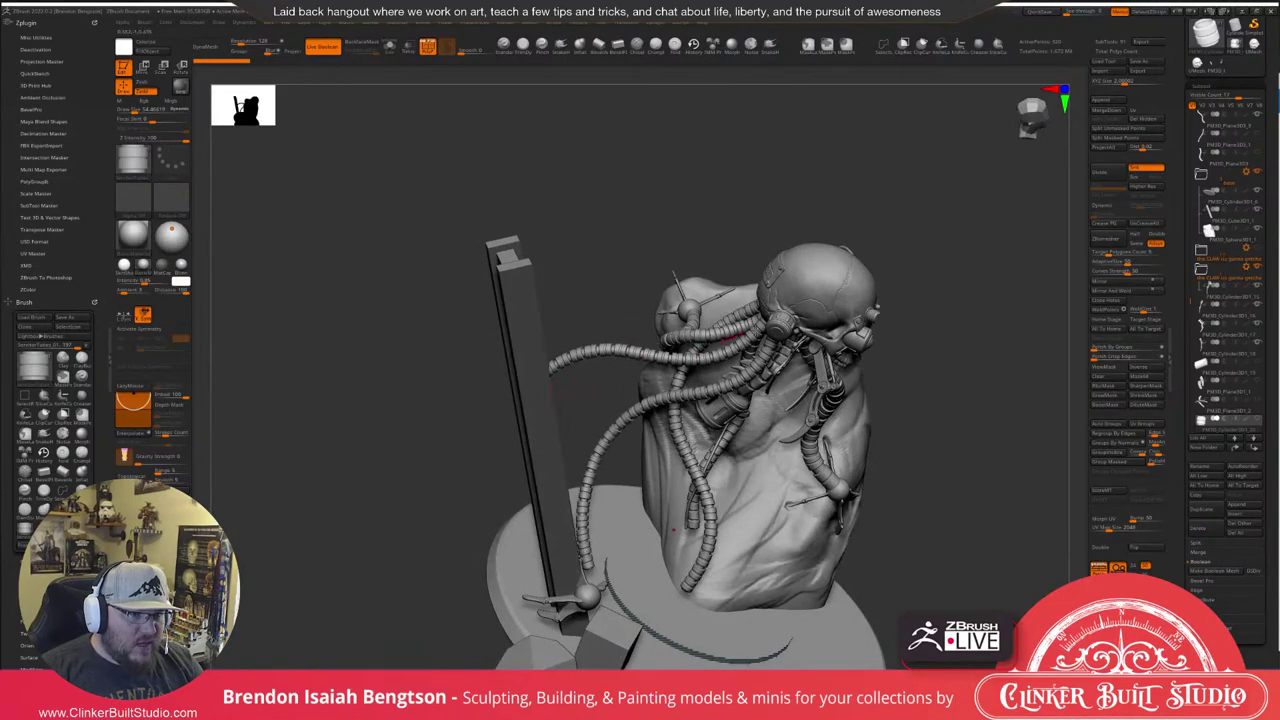
mouse_move(768, 334)
left_mouse_down()
mouse_move(790, 250)
mouse_move(698, 282)
left_mouse_up()
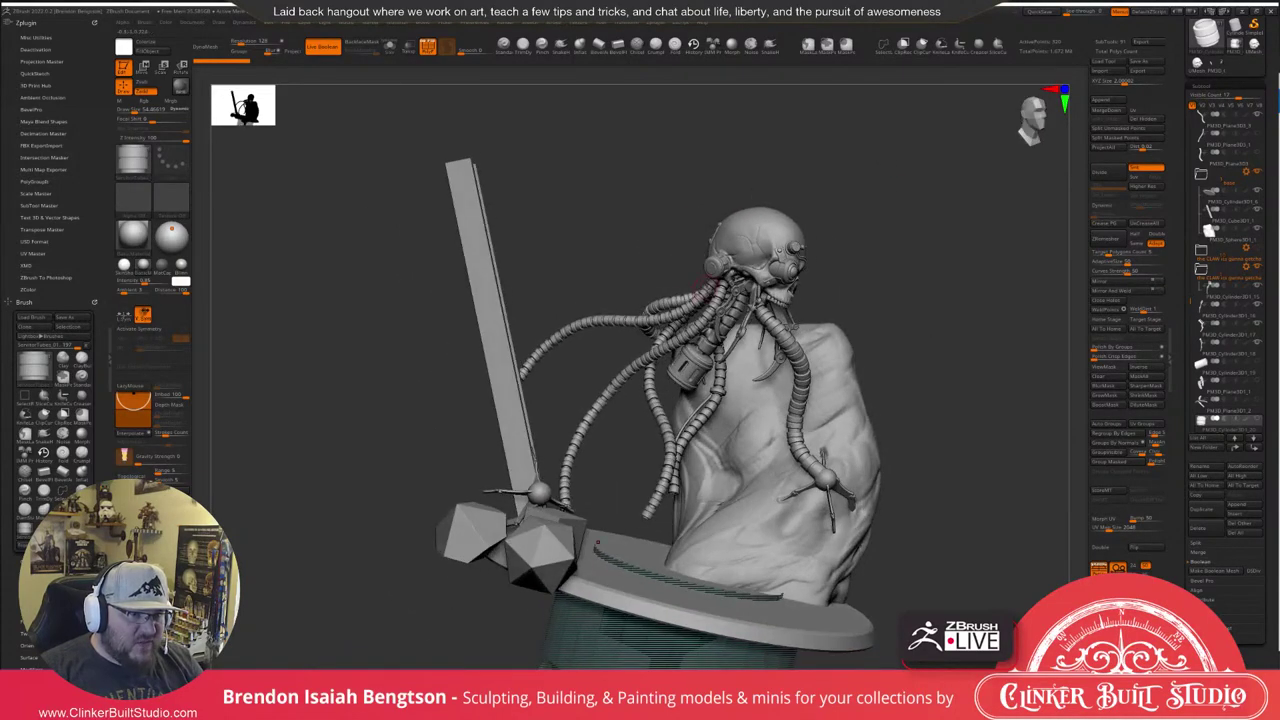
Append a Plane3D primitive to the model as a new subtool.
mouse_move(924, 234)
left_mouse_down()
mouse_move(890, 249)
mouse_move(894, 220)
mouse_move(915, 232)
mouse_move(892, 213)
mouse_move(916, 207)
mouse_move(902, 203)
left_mouse_up()
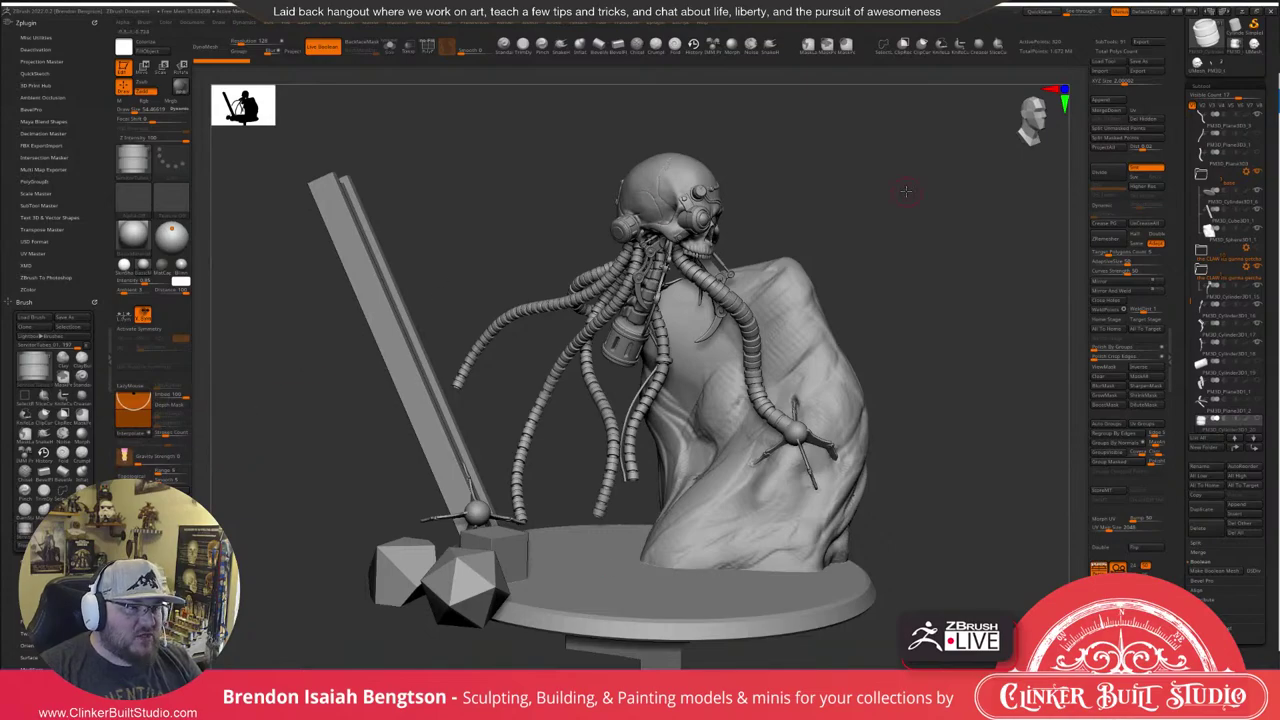
left_click_drag(904, 180, 893, 153)
left_click_drag(863, 218, 915, 231)
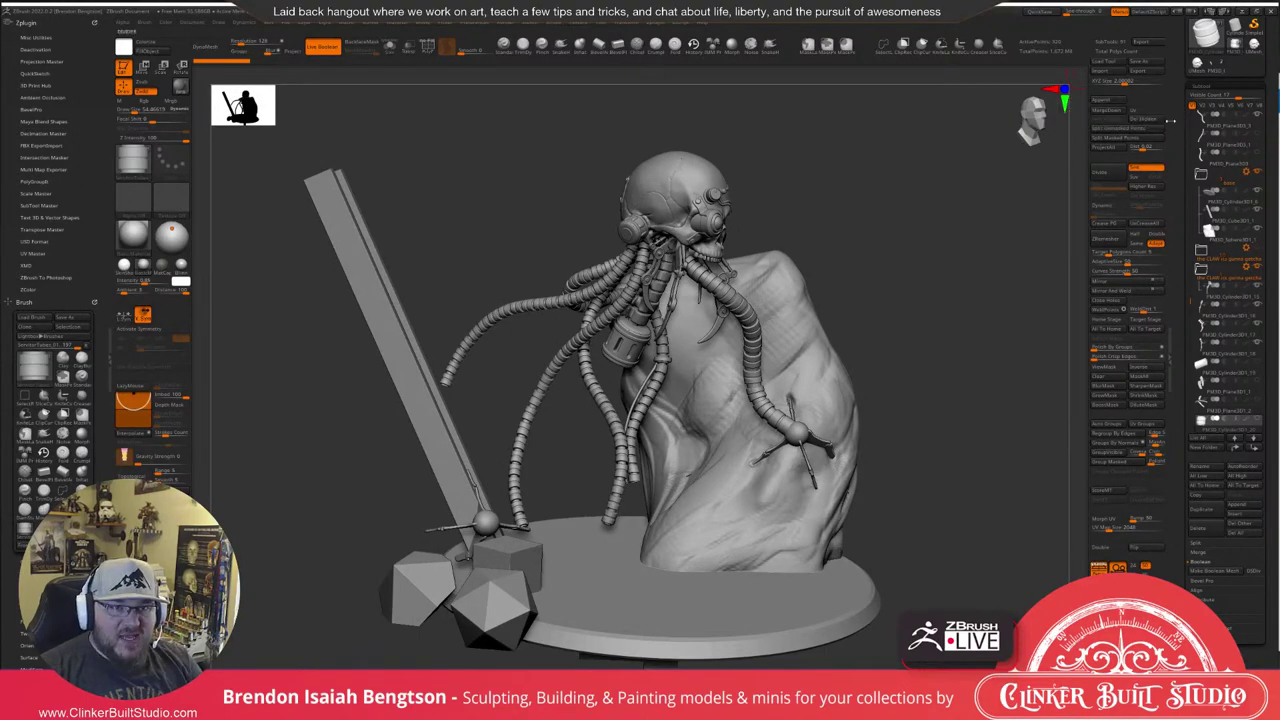
left_click(1110, 101)
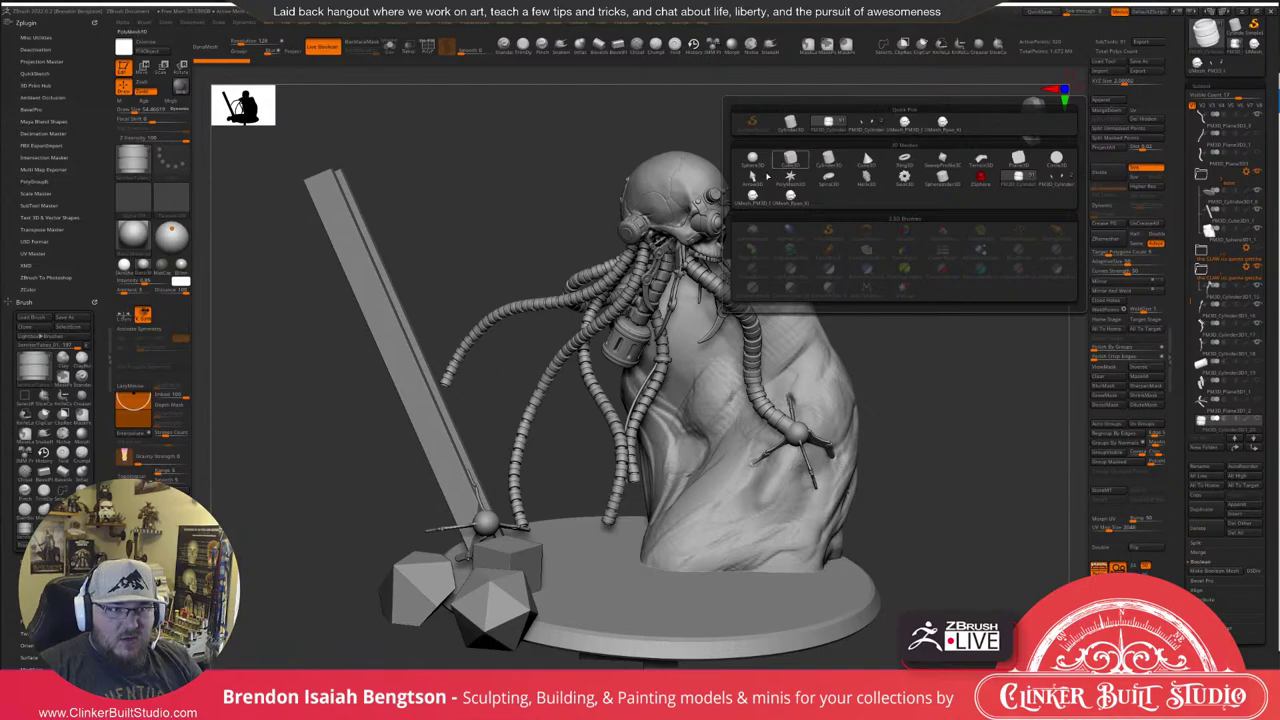
left_click(1020, 160)
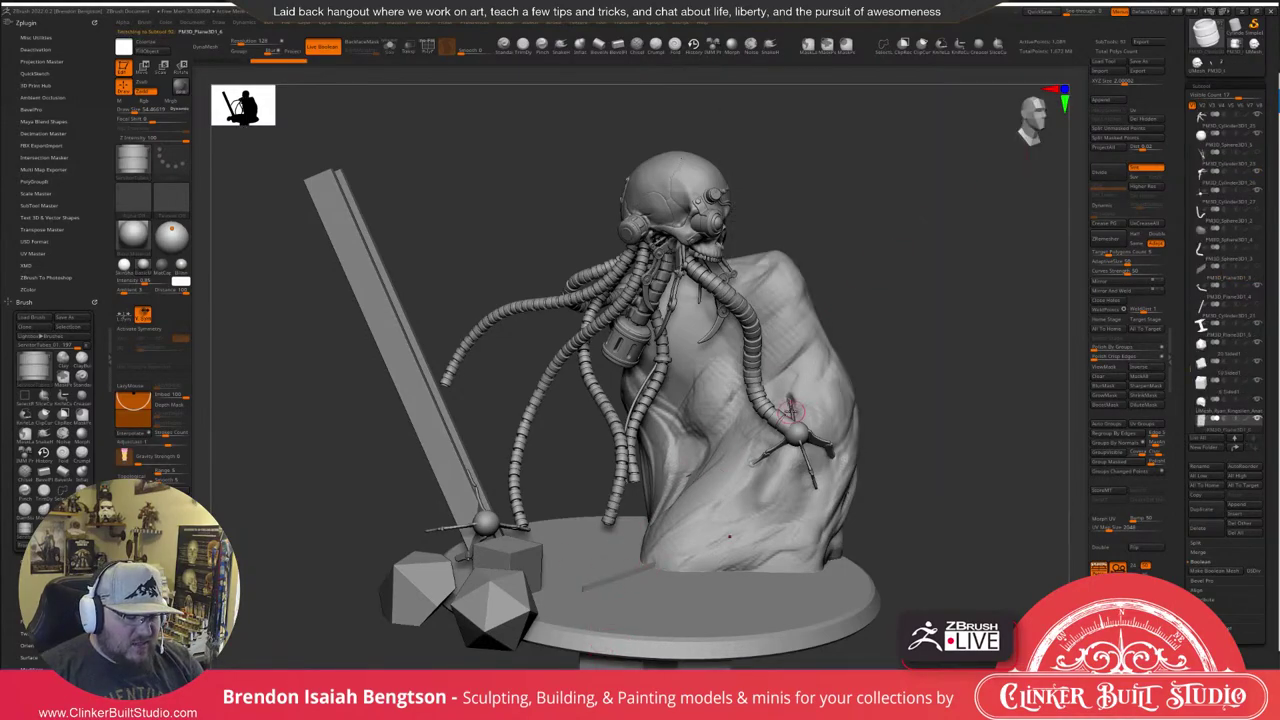
Raise the new plane from the base and position it under the skull, between its tentacles and the sword.
key("w")
left_click_drag(661, 626, 675, 294)
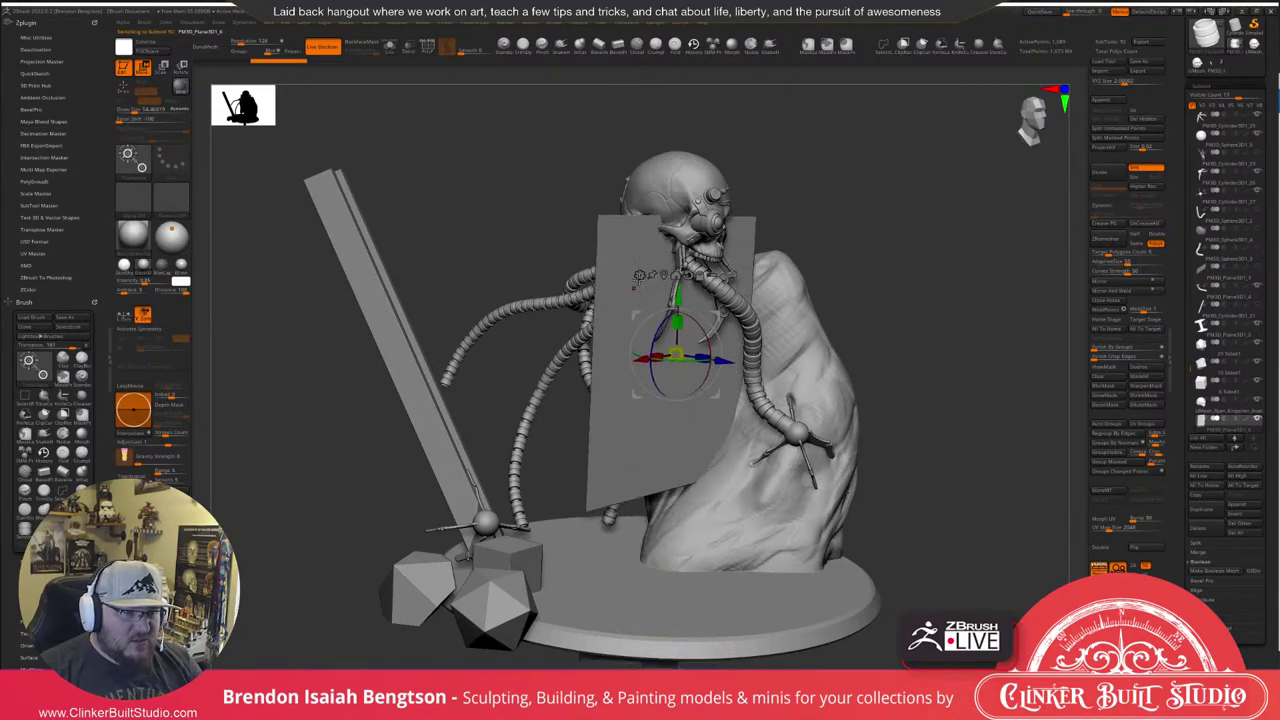
left_click_drag(900, 198, 917, 219)
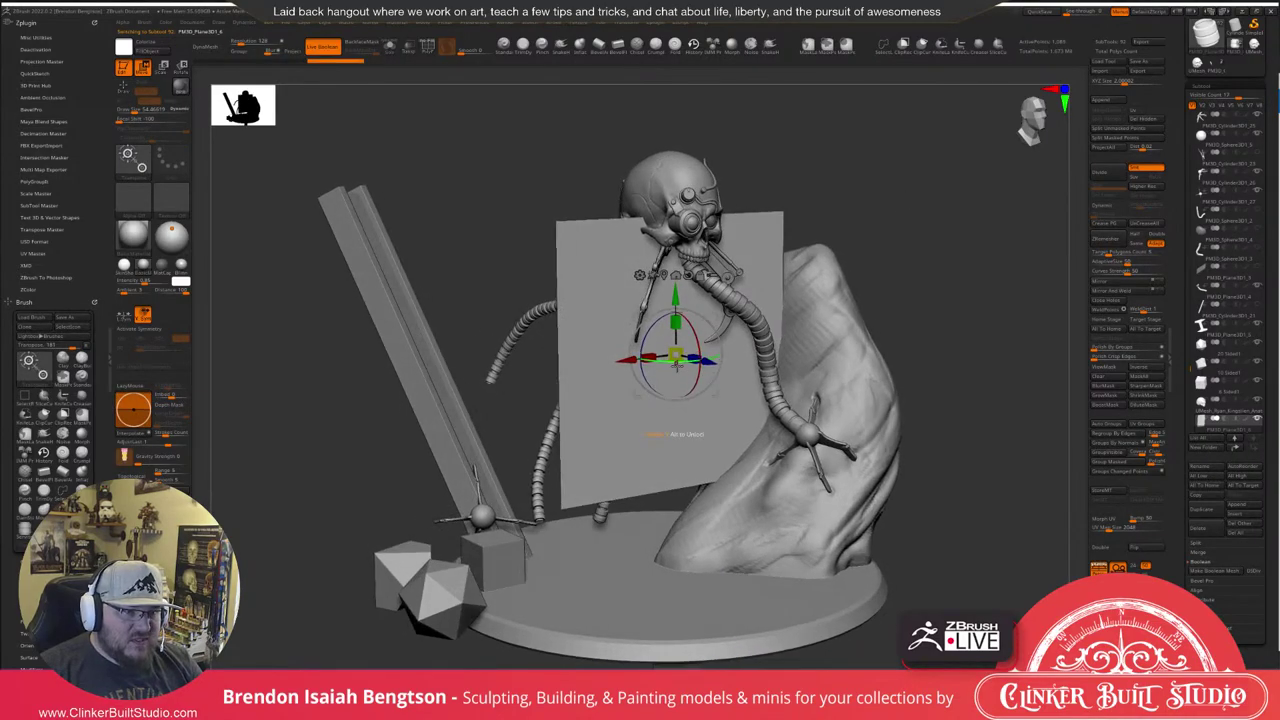
mouse_move(675, 354)
left_mouse_down()
mouse_move(656, 361)
mouse_move(697, 348)
mouse_move(655, 362)
left_mouse_up()
left_click_drag(688, 318, 589, 378)
Enlarge and rotate the plane so it spans from the skull's ear piece down to the mechanical hand above the dice.
left_click_drag(851, 228, 883, 202)
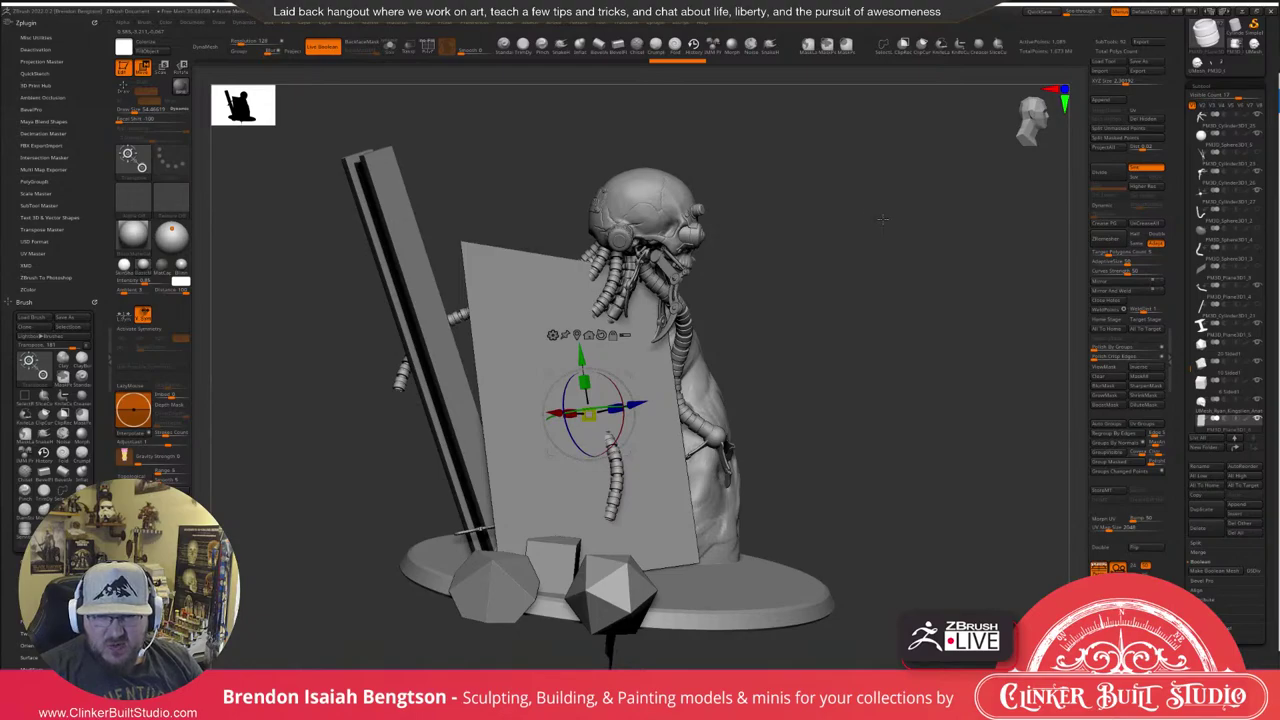
mouse_move(850, 264)
left_mouse_down()
mouse_move(848, 246)
mouse_move(858, 254)
left_mouse_up()
left_click_drag(588, 413, 587, 355)
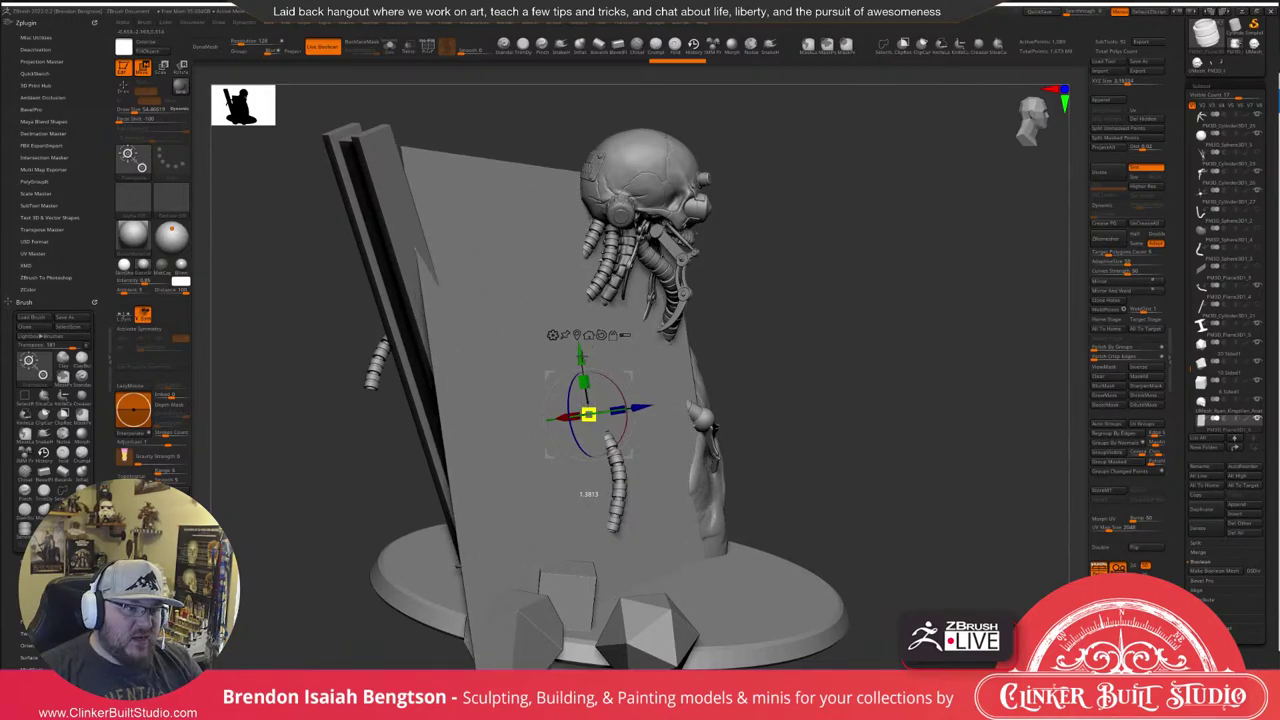
left_click_drag(894, 267, 747, 322)
left_click_drag(612, 390, 616, 390)
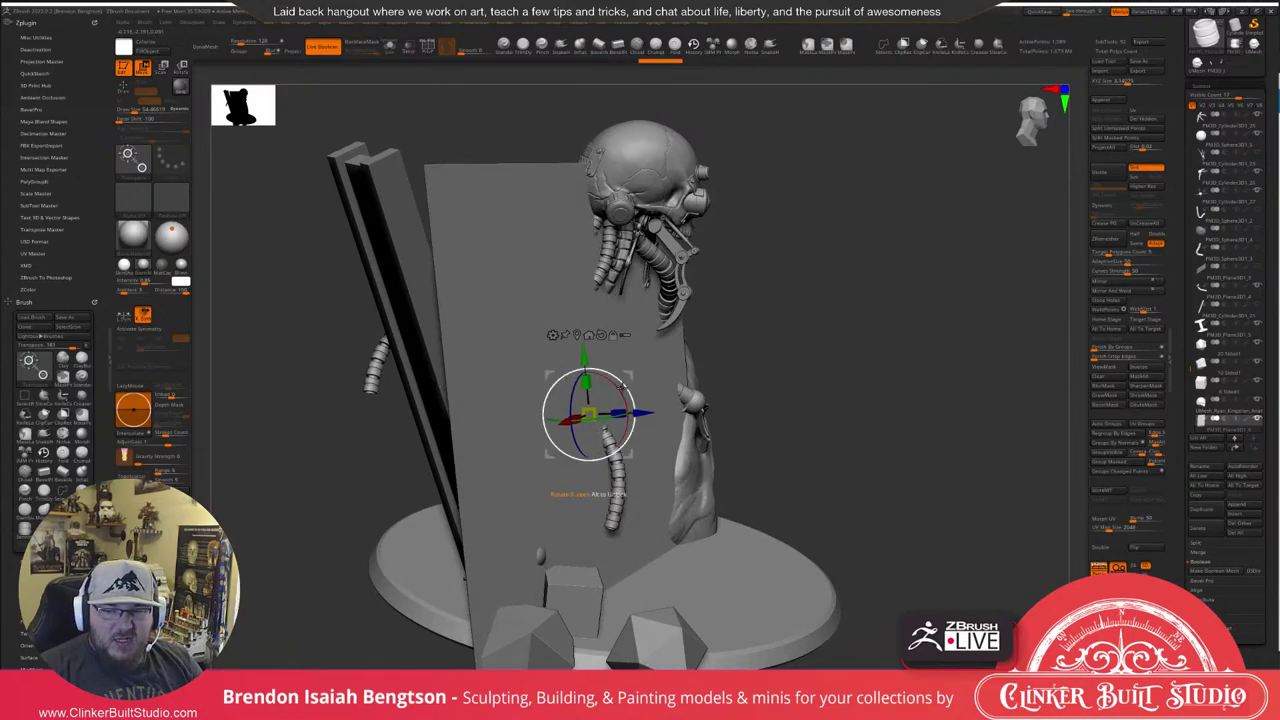
left_click_drag(642, 412, 617, 390)
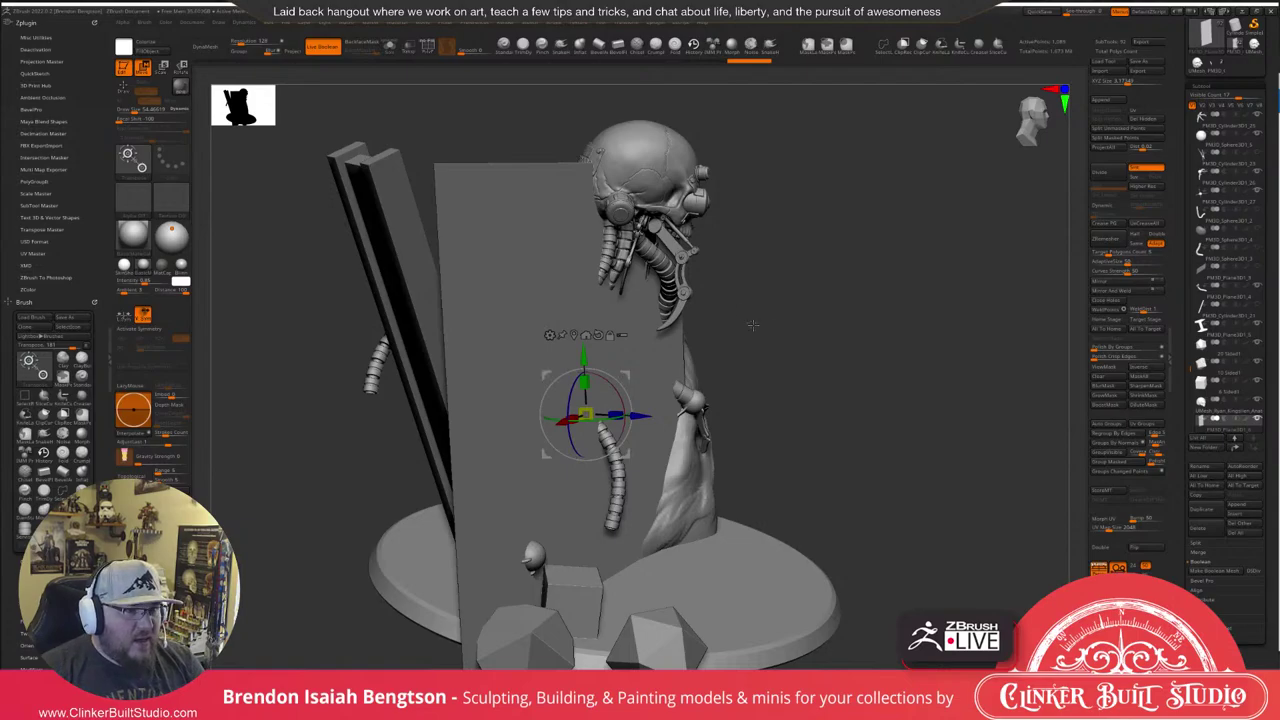
right_click_drag(783, 305, 795, 280, "ctrl")
mouse_move(627, 412)
left_mouse_down()
mouse_move(641, 413)
mouse_move(618, 394)
mouse_move(608, 415)
left_mouse_up()
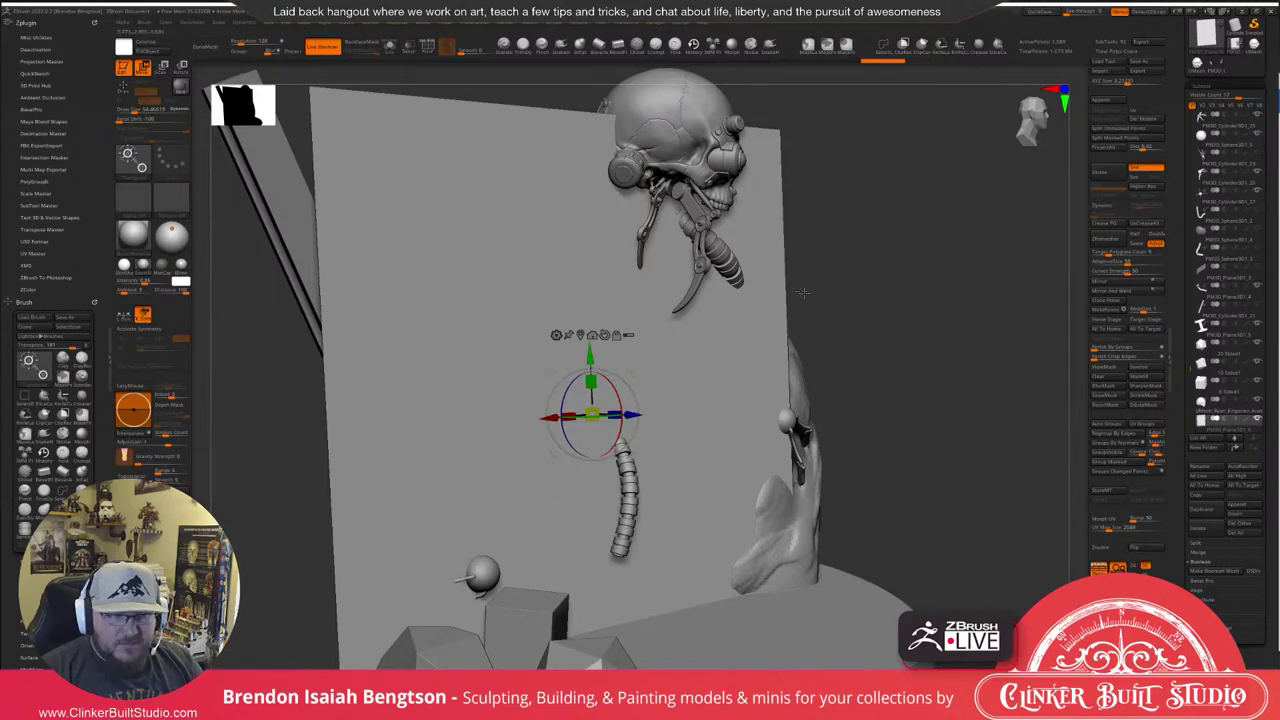
Refine the plane's tilt and position so it cuts through the skull and the hand's ball joint above the dice.
left_click_drag(908, 229, 835, 213)
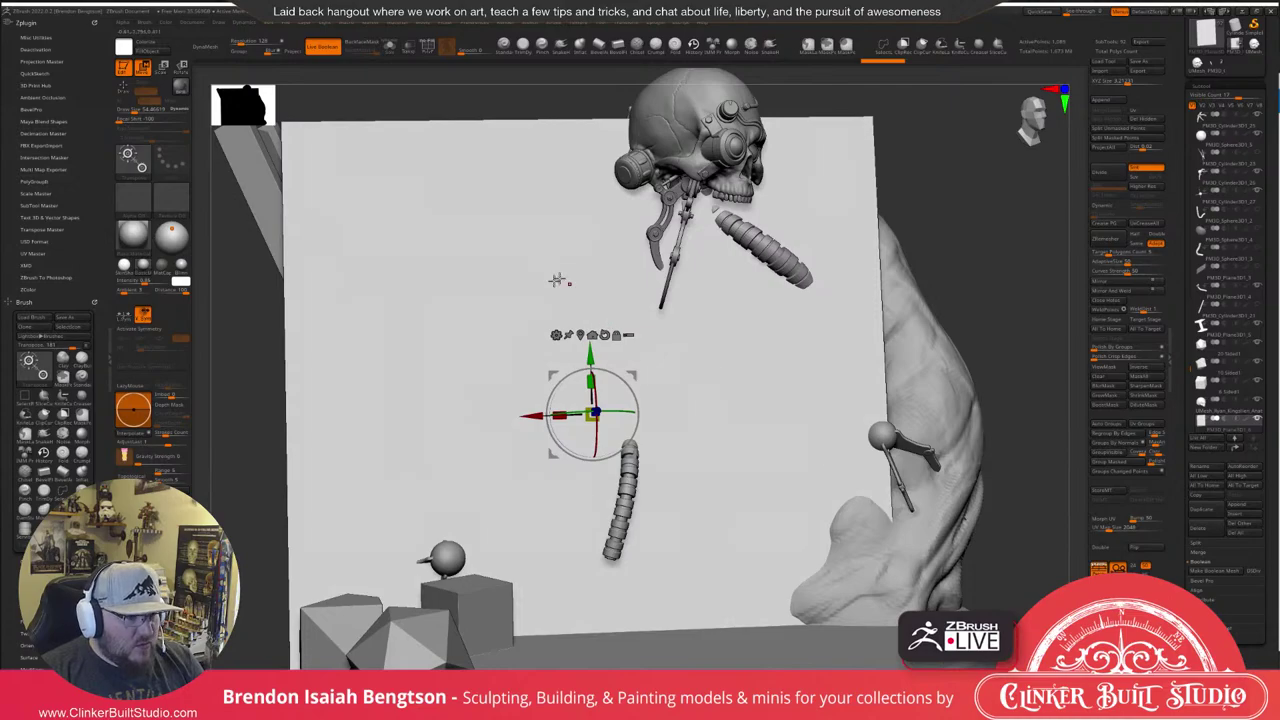
key("q")
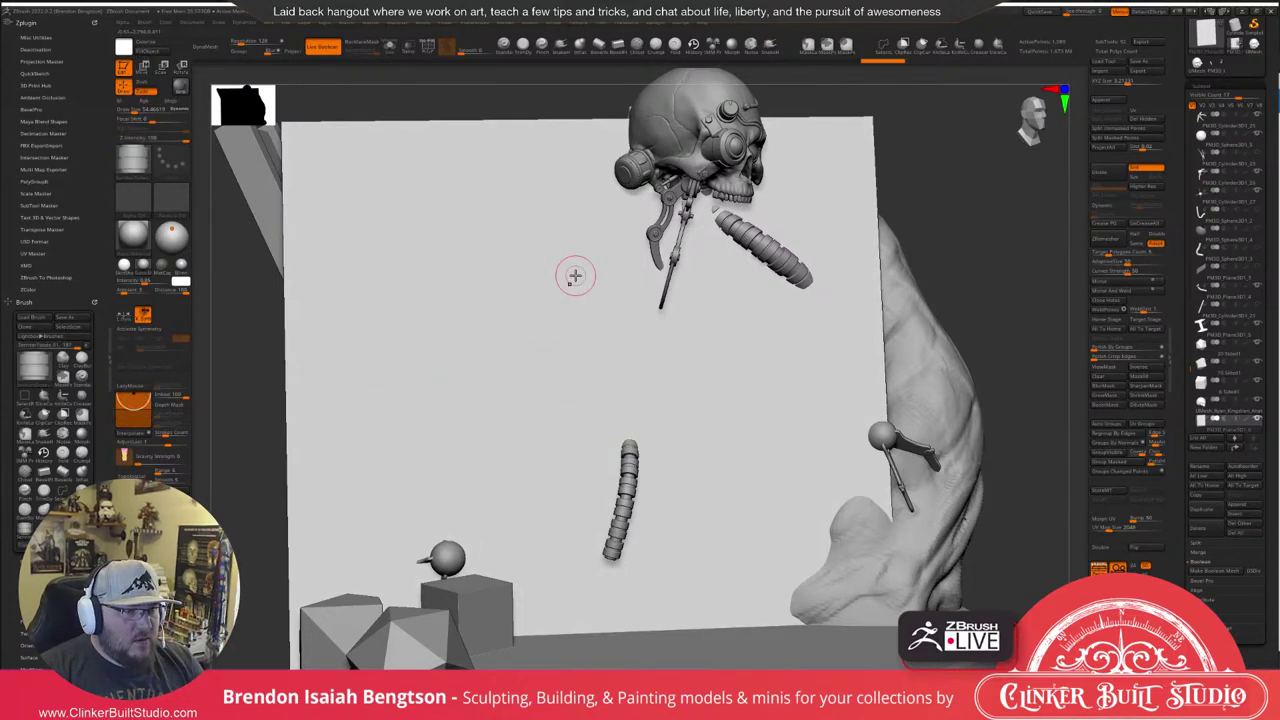
right_click_drag(575, 275, 605, 200)
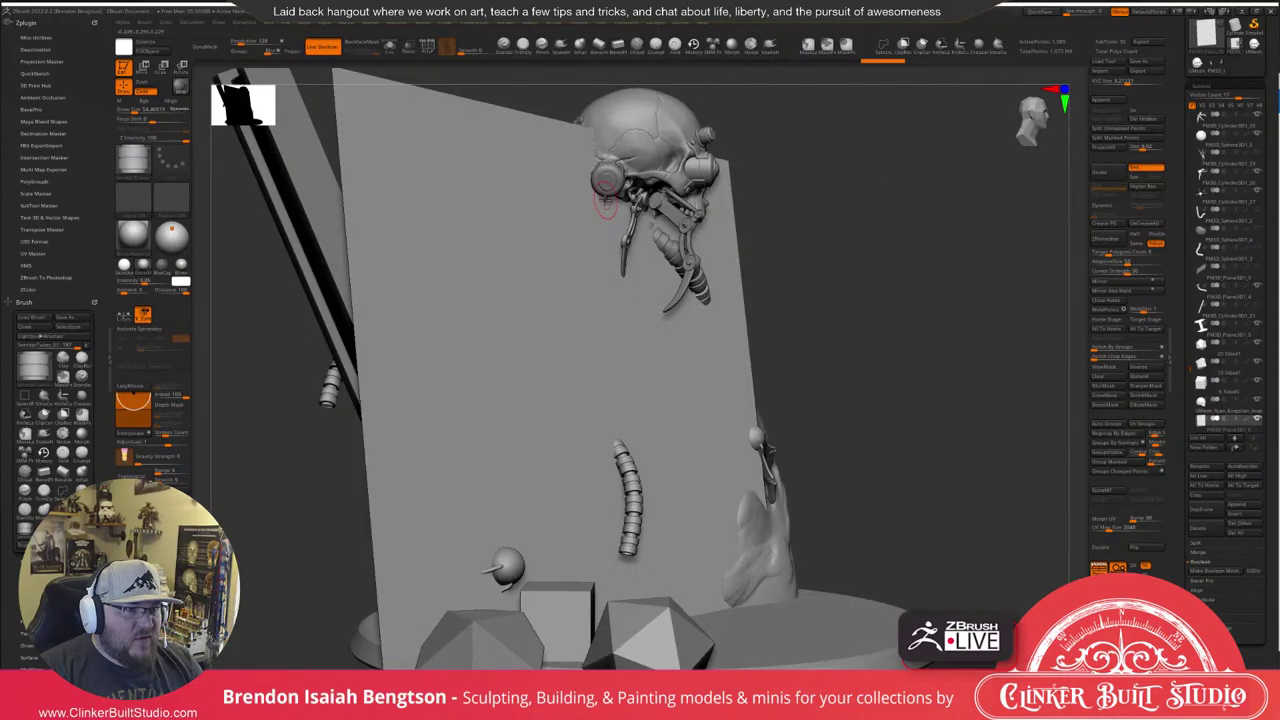
key("w")
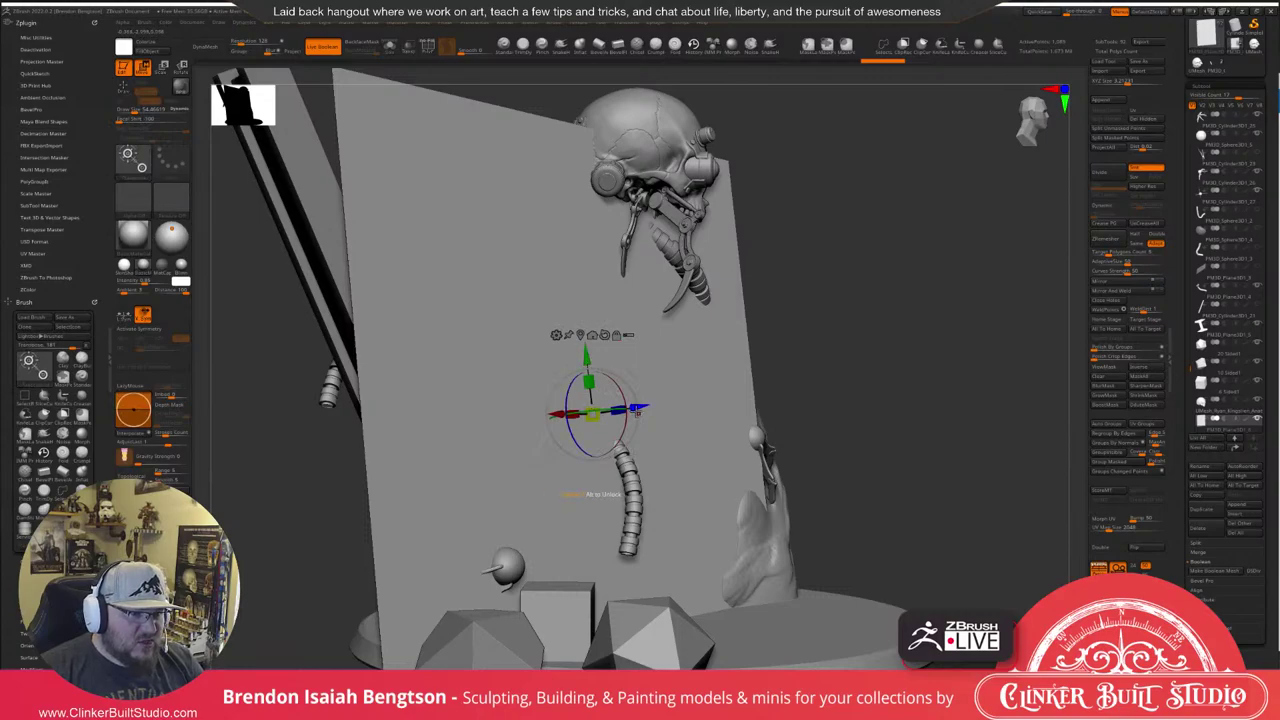
left_click_drag(639, 407, 632, 389)
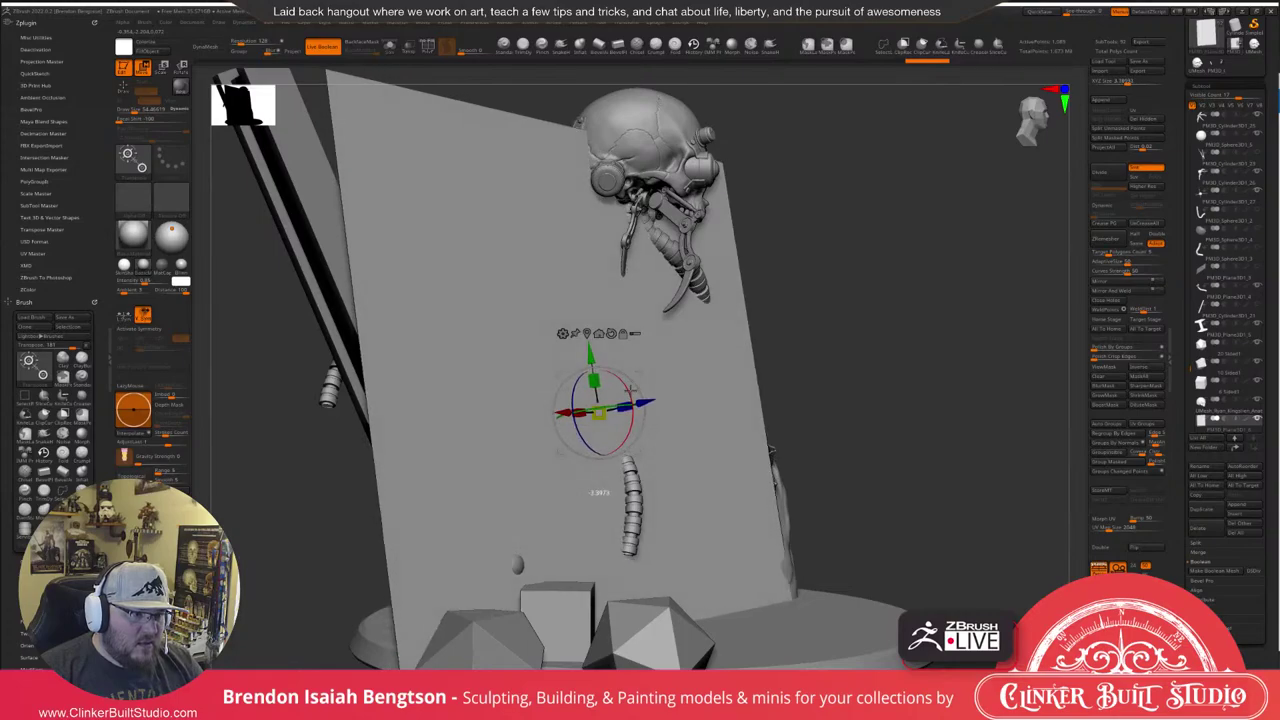
left_click_drag(866, 277, 845, 278)
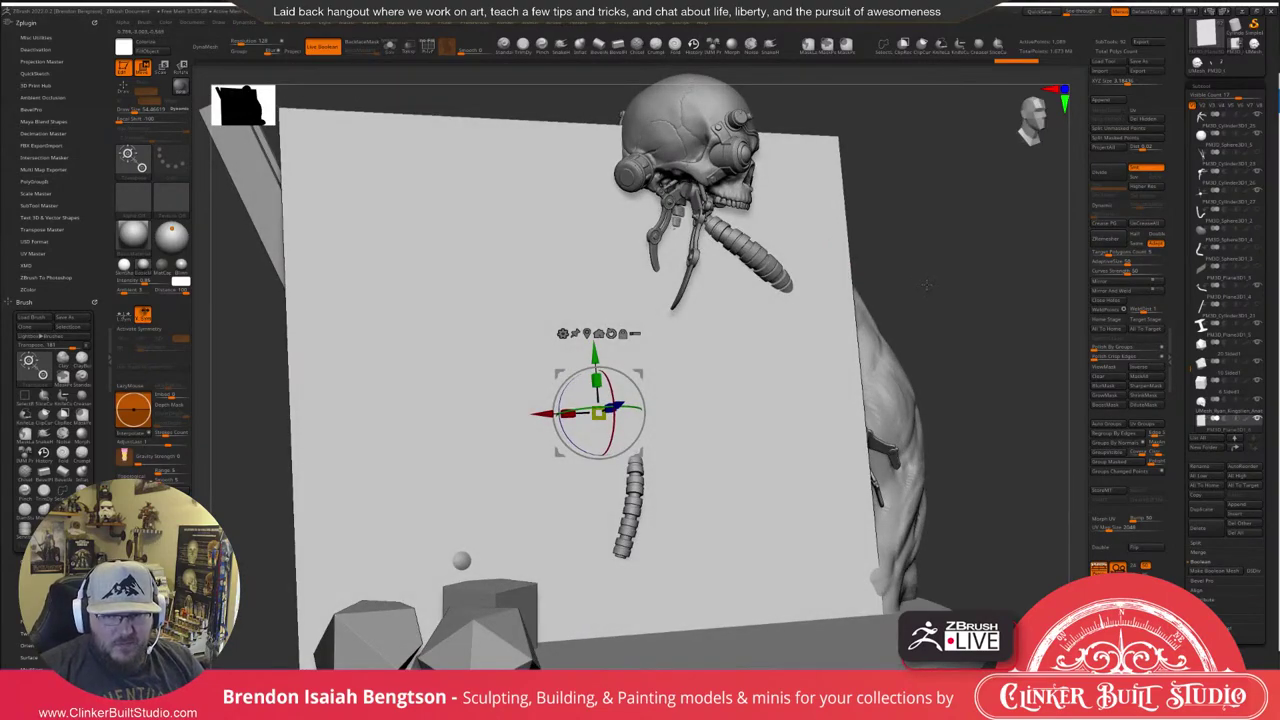
Draw a segmented tube curve on the plane from beneath the skull's ear piece to the ball joint above the dice.
key("q")
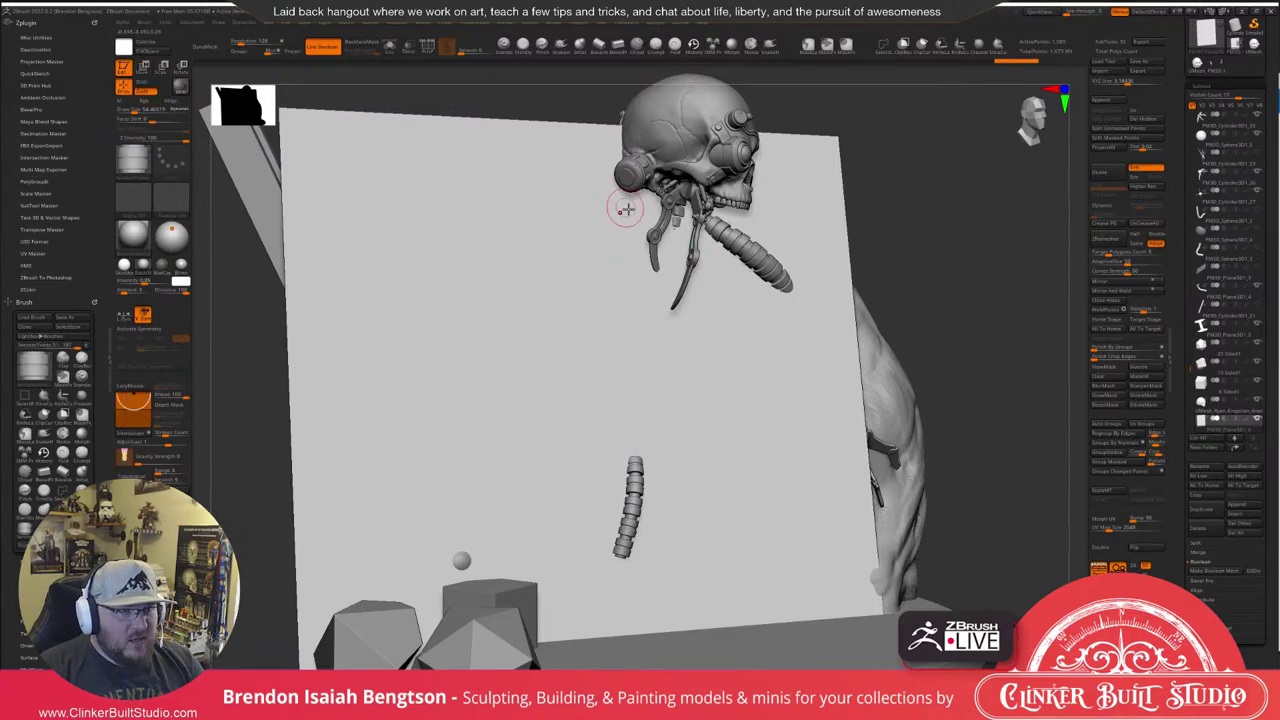
mouse_move(636, 195)
left_mouse_down()
mouse_move(594, 251)
mouse_move(594, 443)
mouse_move(462, 560)
left_mouse_up()
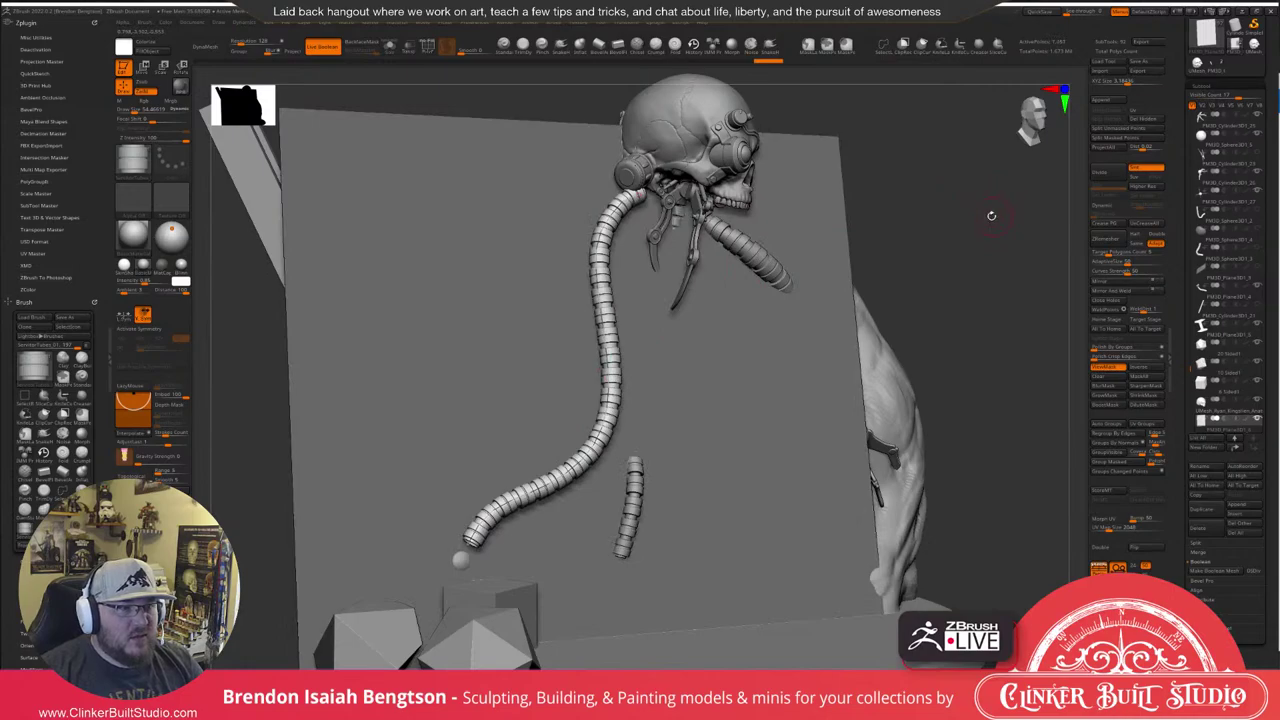
left_click_drag(991, 215, 616, 345)
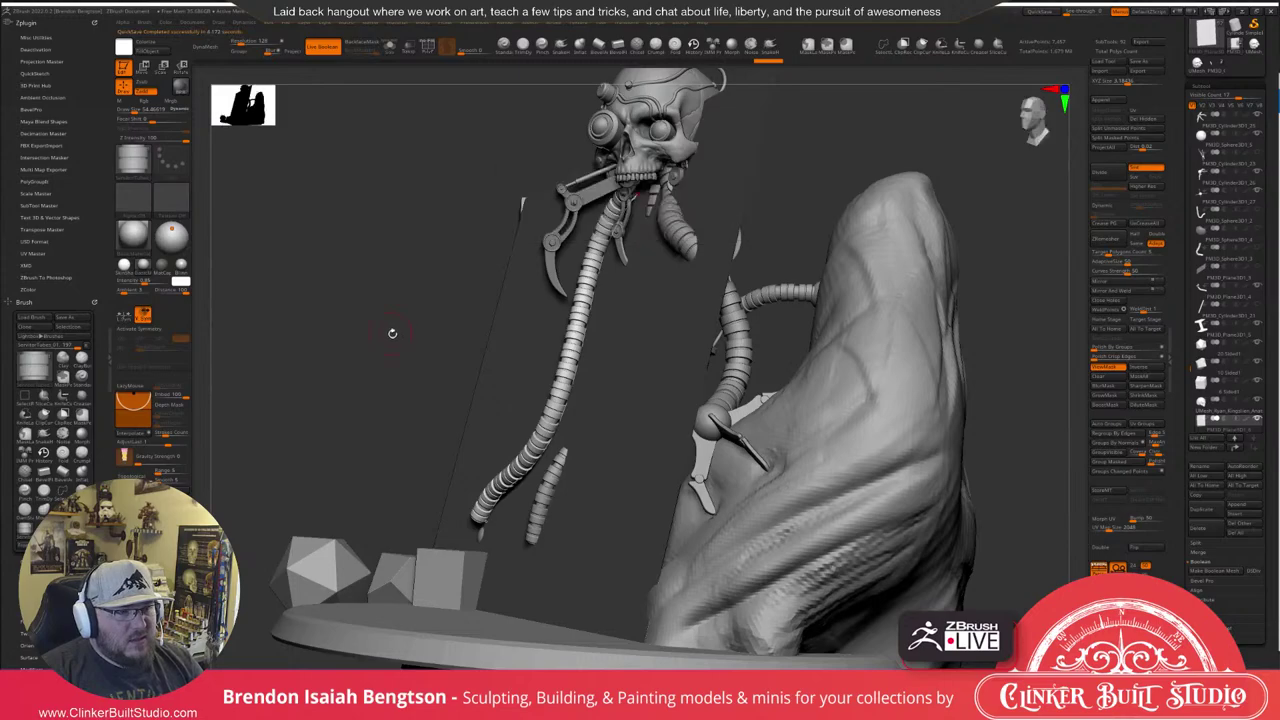
Try to bend the middle of the tube away from the plane with a larger draw size, and undo it.
key("space")
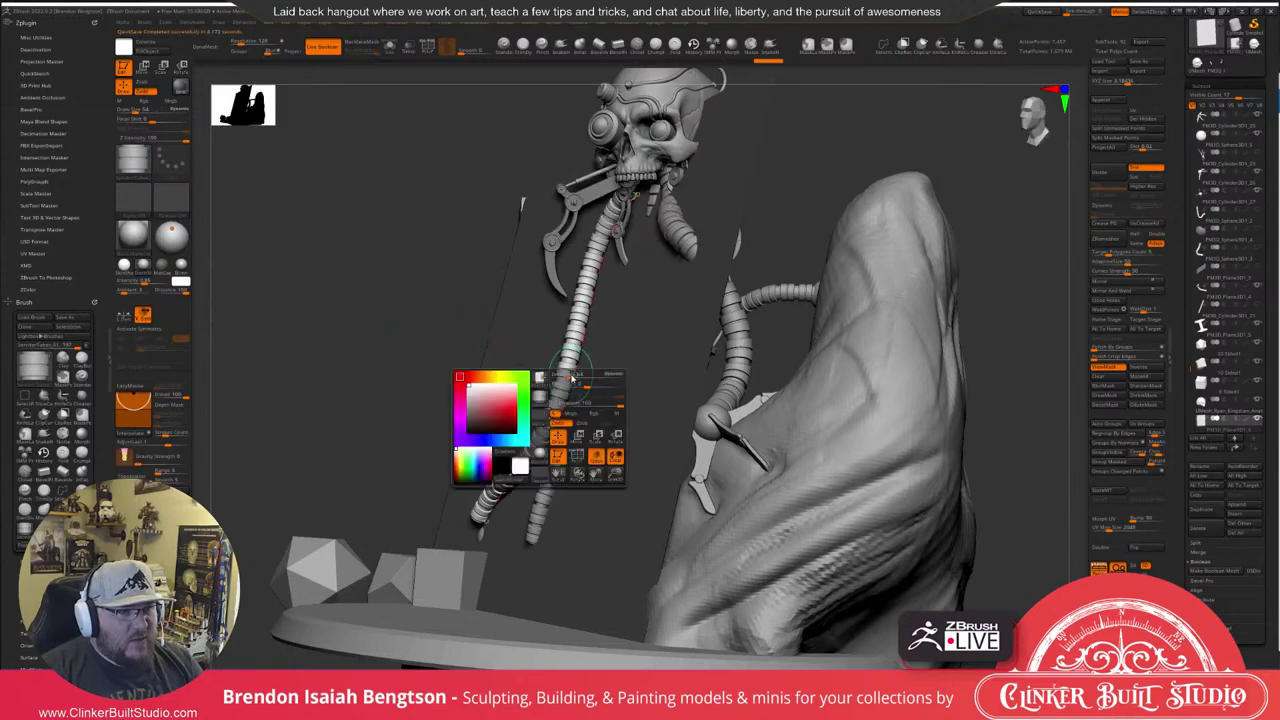
left_click_drag(435, 351, 444, 345)
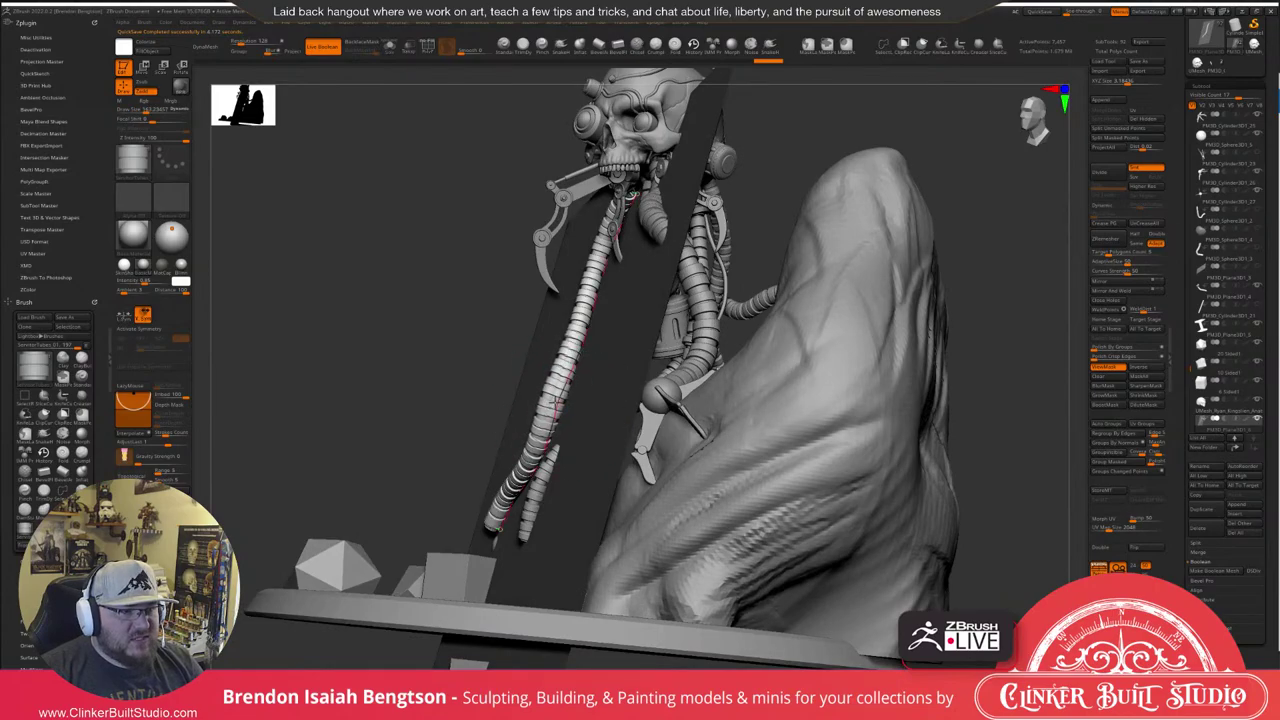
left_click_drag(553, 396, 531, 393)
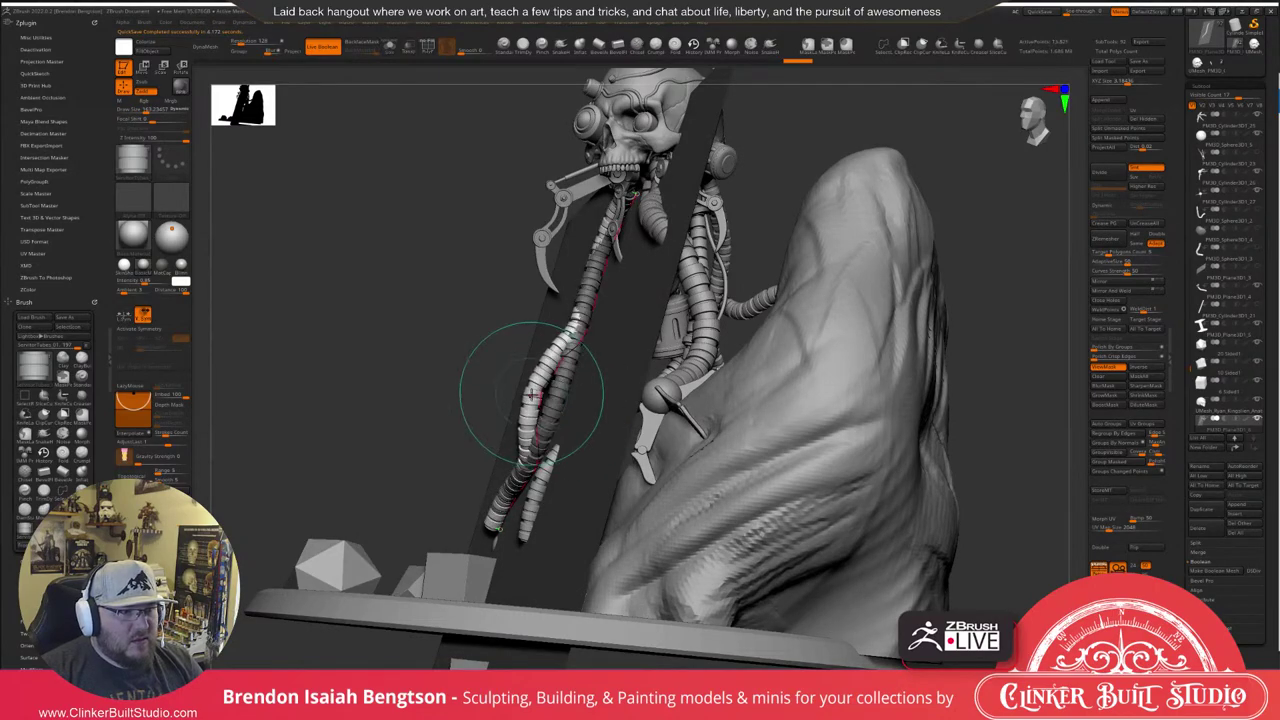
key("ctrl+z")
left_click_drag(392, 352, 540, 351)
Try a shorter segmented tube curve down the plane from the tip of the skull's claw, and undo it.
key("space")
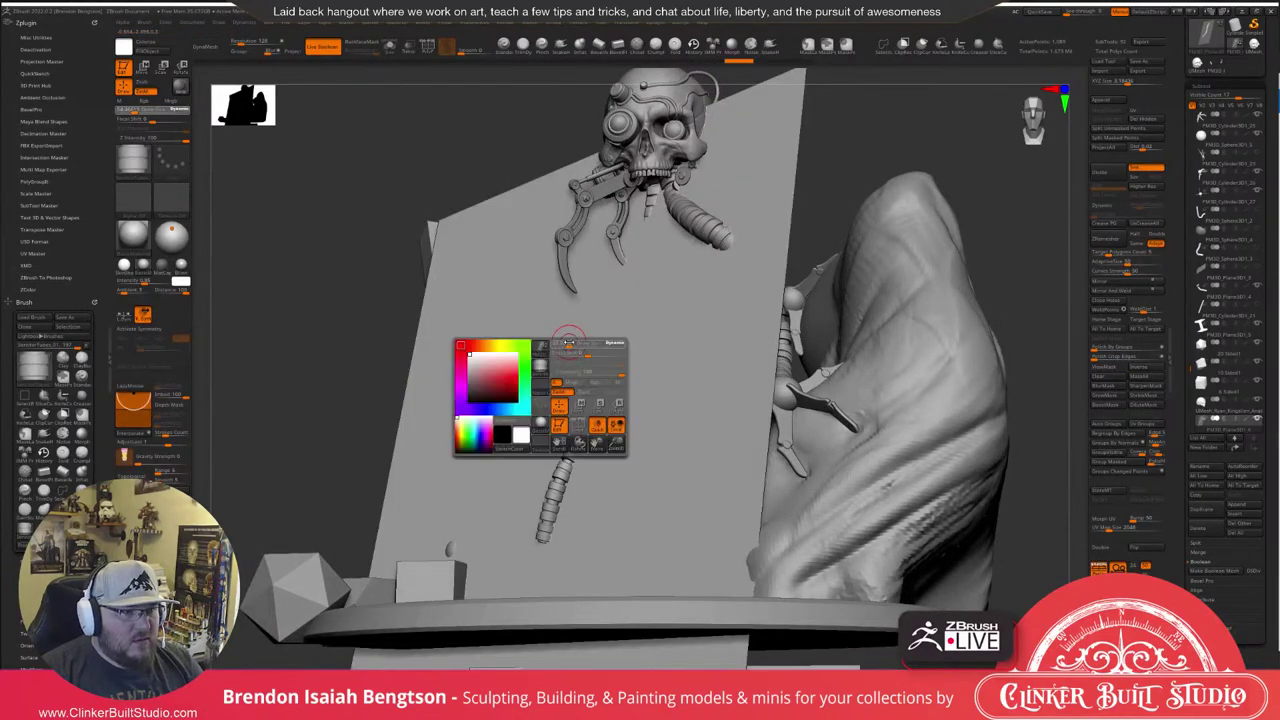
mouse_move(575, 298)
left_mouse_down()
mouse_move(532, 384)
mouse_move(500, 508)
left_mouse_up()
left_click(528, 402)
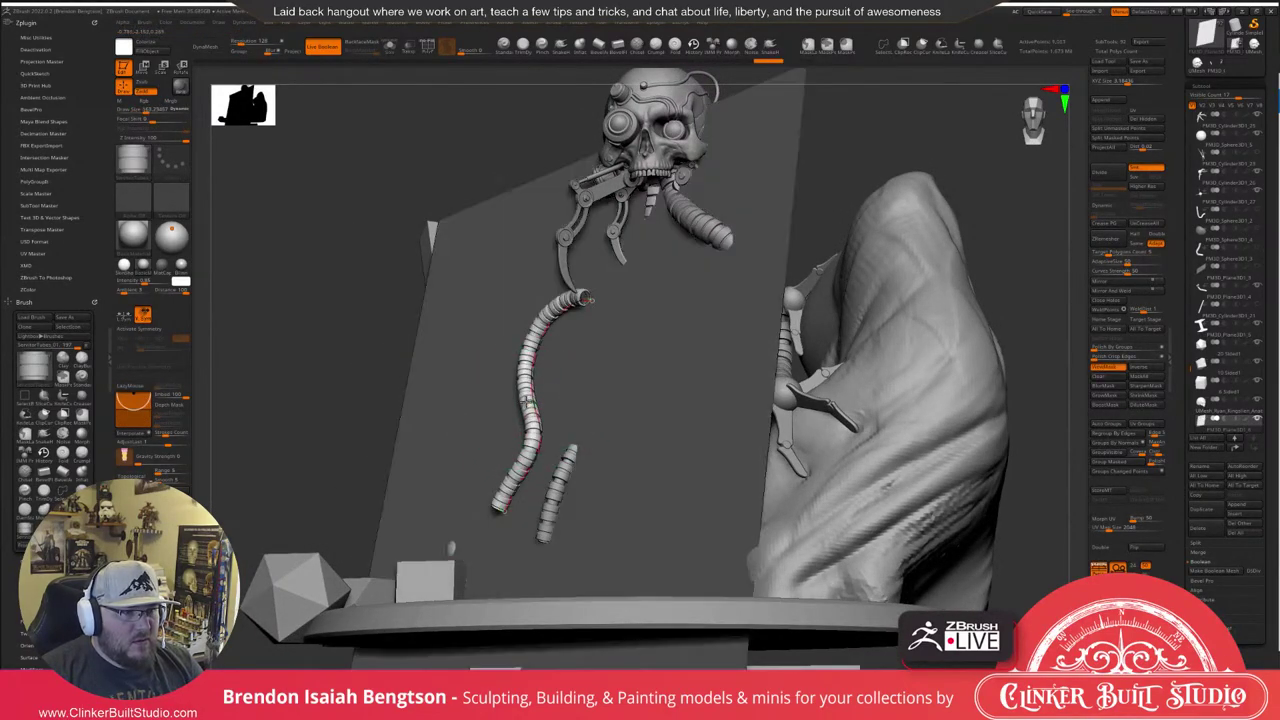
left_click_drag(514, 400, 503, 408, "shift")
left_click(503, 408)
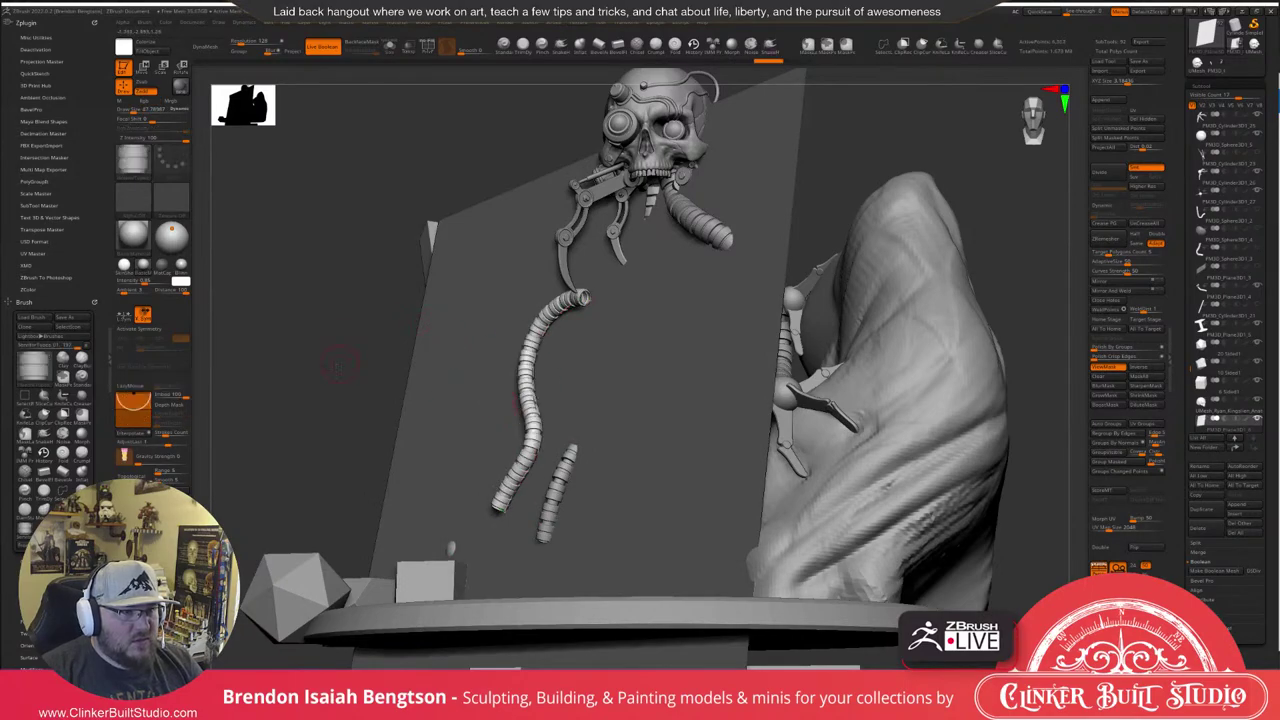
left_click_drag(295, 338, 418, 360)
key("ctrl+z")
Redraw the segmented tube on the plane in an S-curve from beneath the skull's ear piece to the ball joint.
left_click_drag(920, 143, 905, 119)
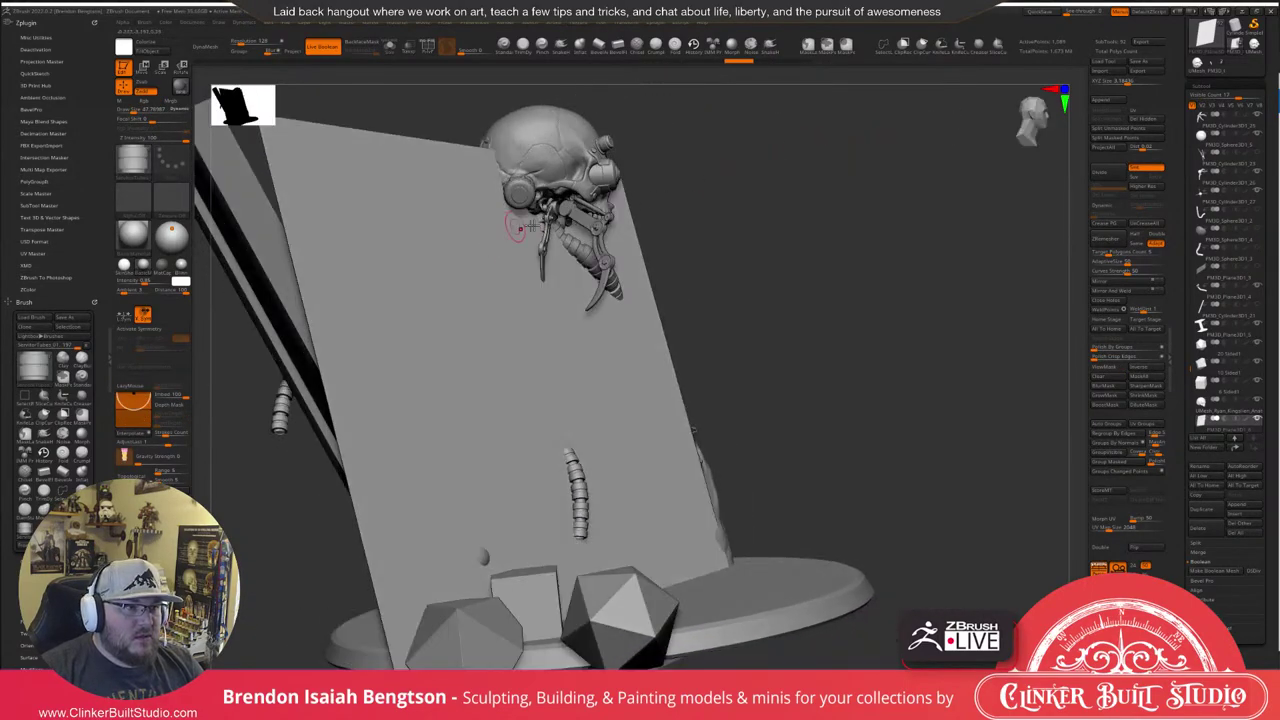
left_click_drag(822, 151, 754, 162)
left_click_drag(884, 120, 922, 130)
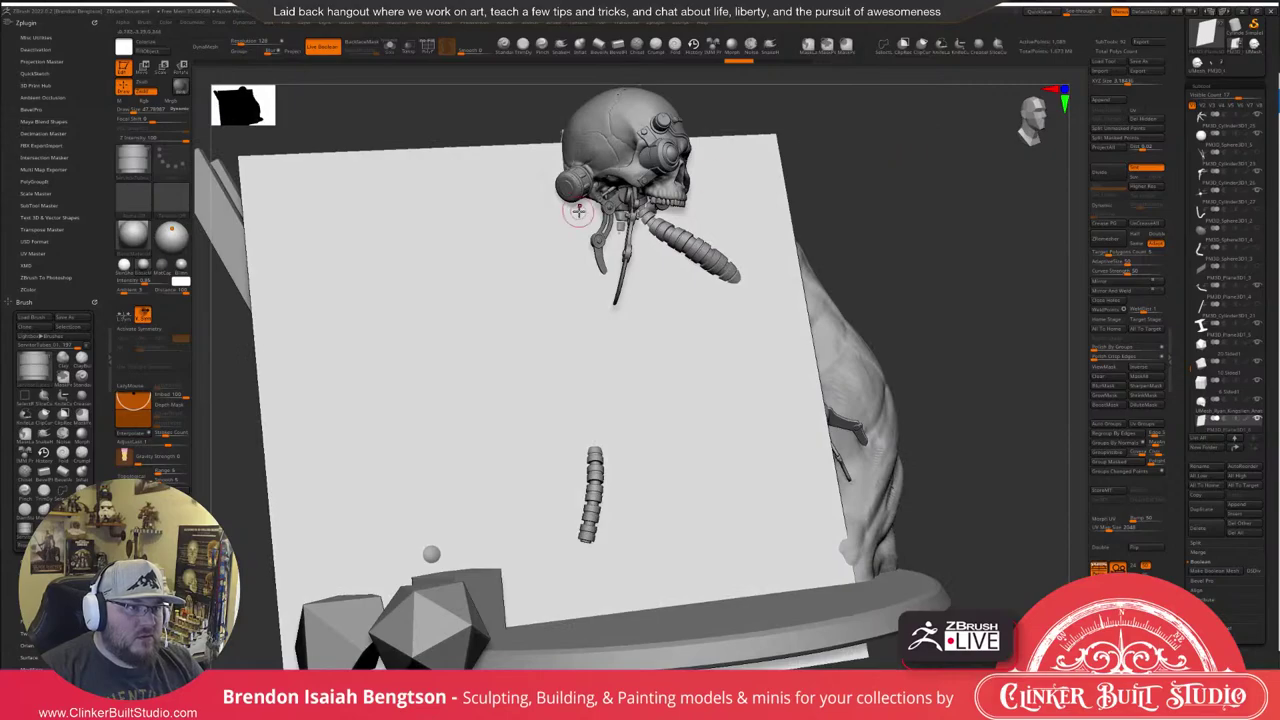
mouse_move(587, 207)
left_mouse_down()
mouse_move(543, 257)
mouse_move(530, 493)
mouse_move(429, 552)
left_mouse_up()
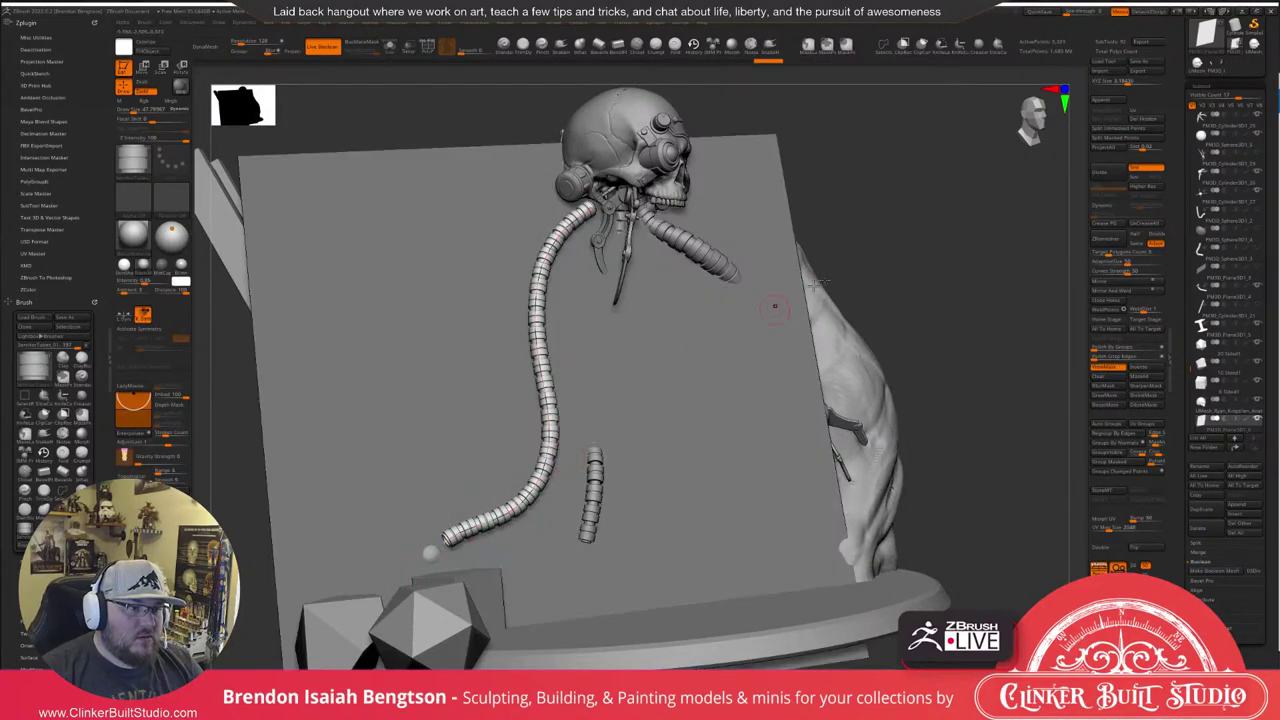
Bend the middle of the tube's curve away from the plane with a larger draw size, undoing unwanted pulls.
left_click_drag(965, 200, 868, 212)
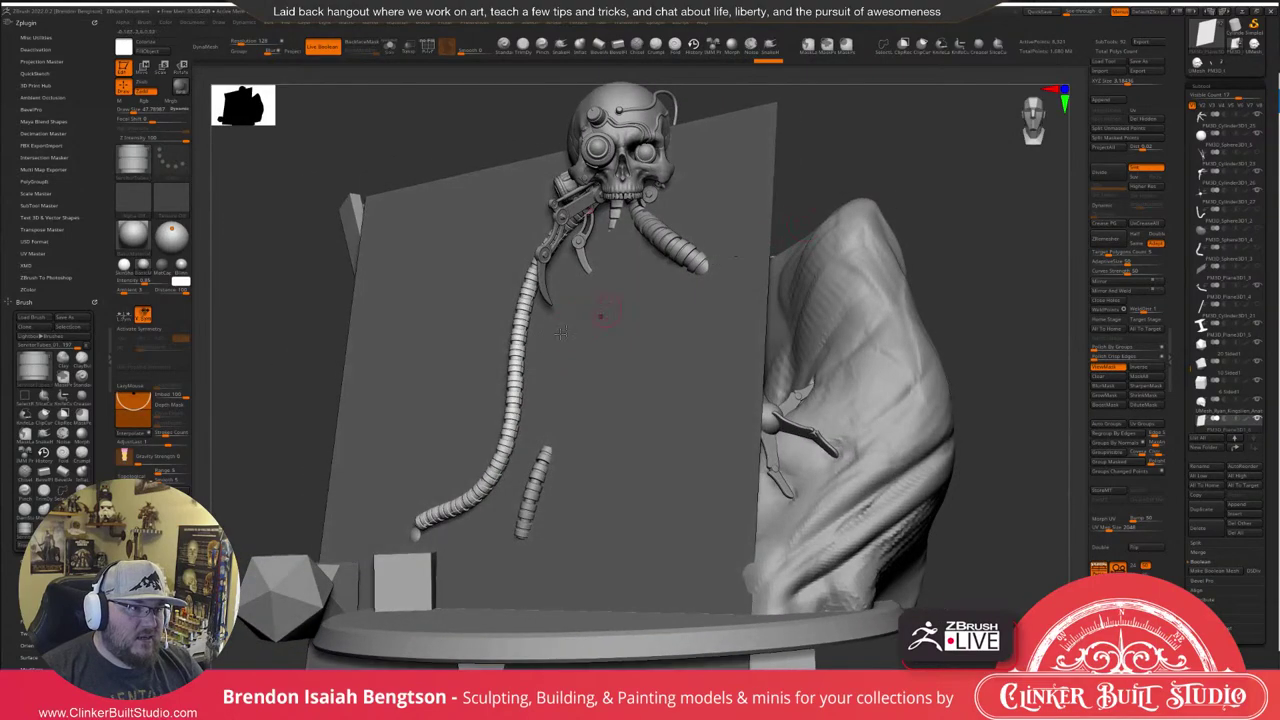
left_click(513, 420)
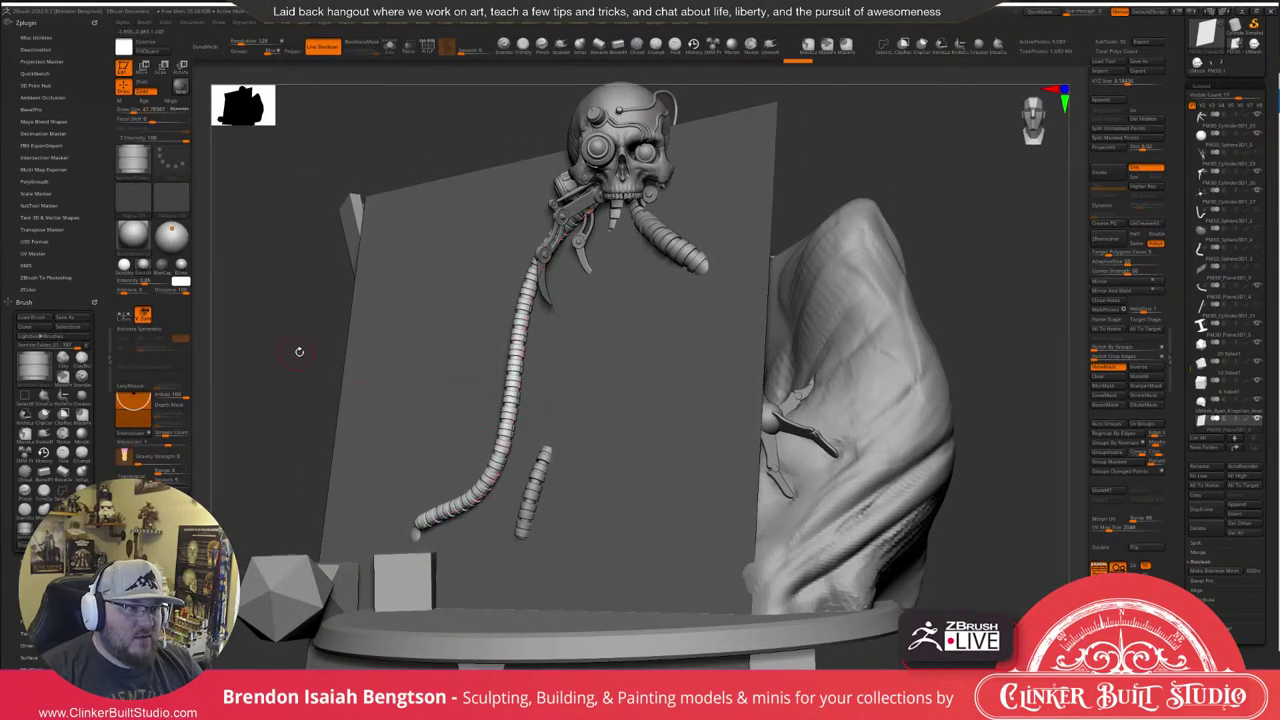
left_click_drag(299, 351, 457, 357)
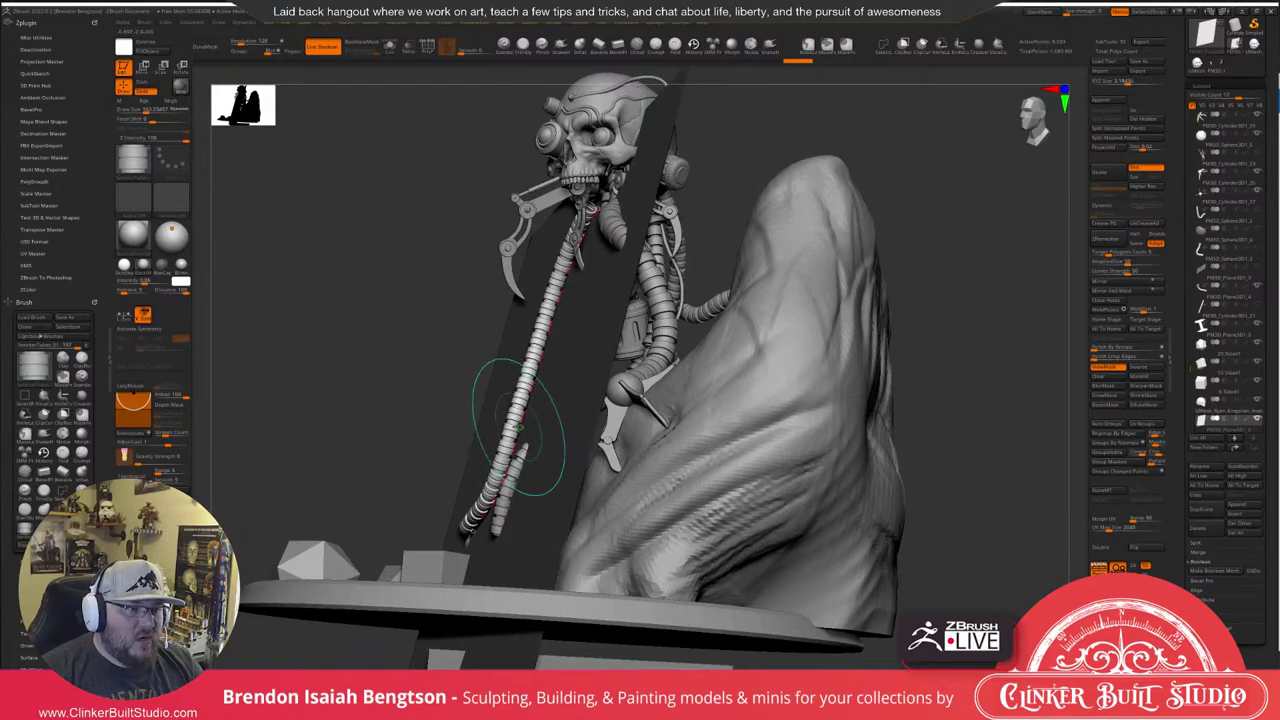
mouse_move(519, 427)
left_mouse_down()
mouse_move(505, 388)
mouse_move(524, 376)
mouse_move(496, 361)
mouse_move(518, 362)
mouse_move(521, 336)
mouse_move(540, 346)
mouse_move(540, 322)
left_mouse_up()
key("ctrl+z")
key("ctrl+z")
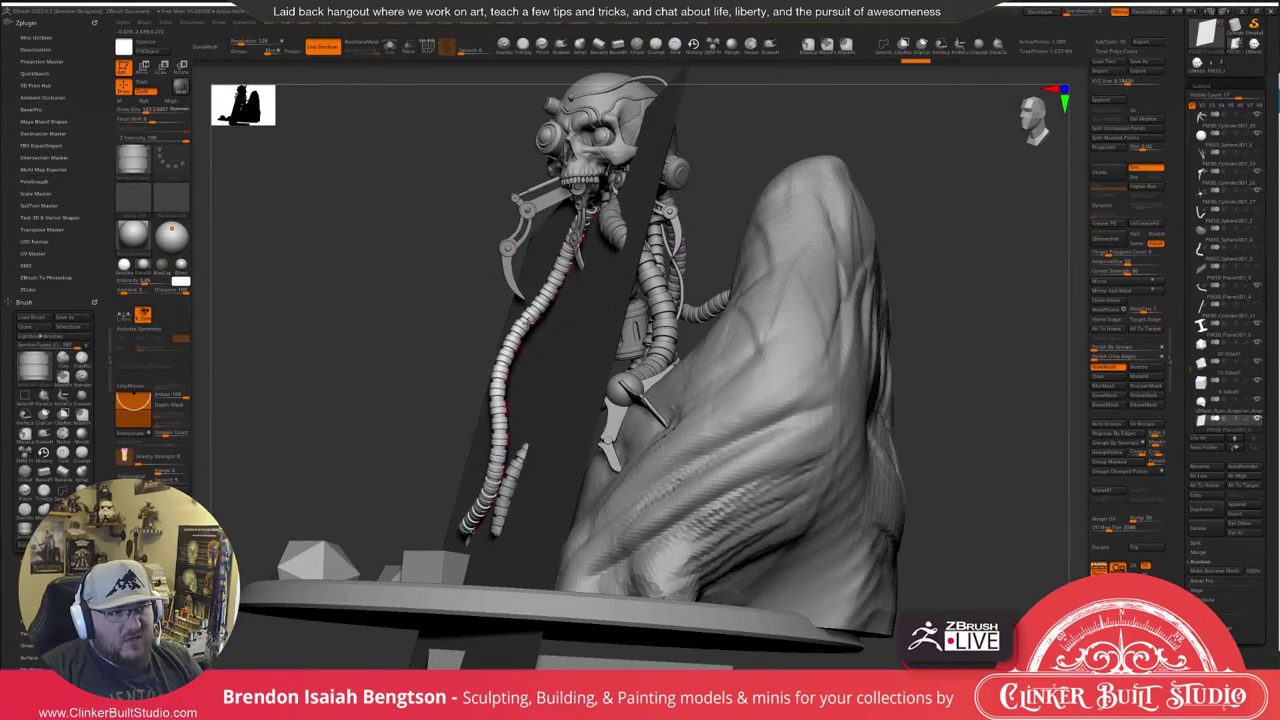
Pull the lower part of the tube's curve farther outward from the plane.
left_click_drag(507, 436, 502, 450)
left_click_drag(409, 394, 412, 411)
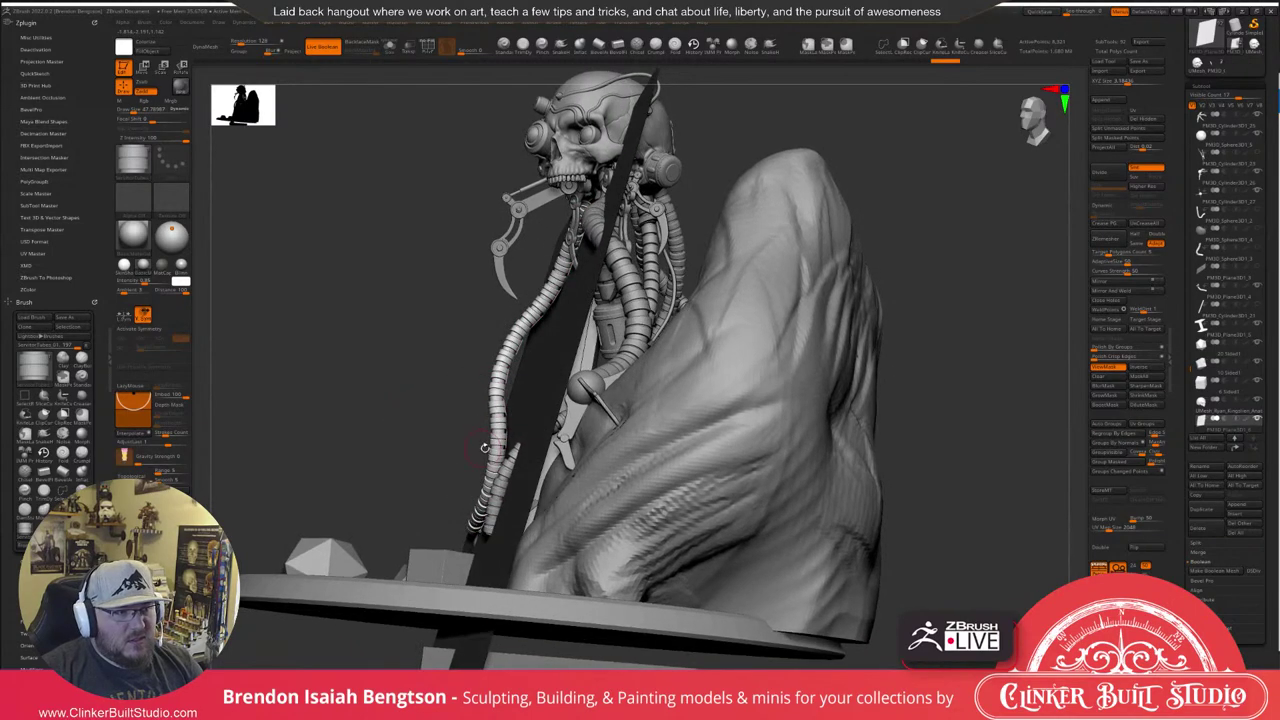
left_click_drag(506, 438, 489, 437)
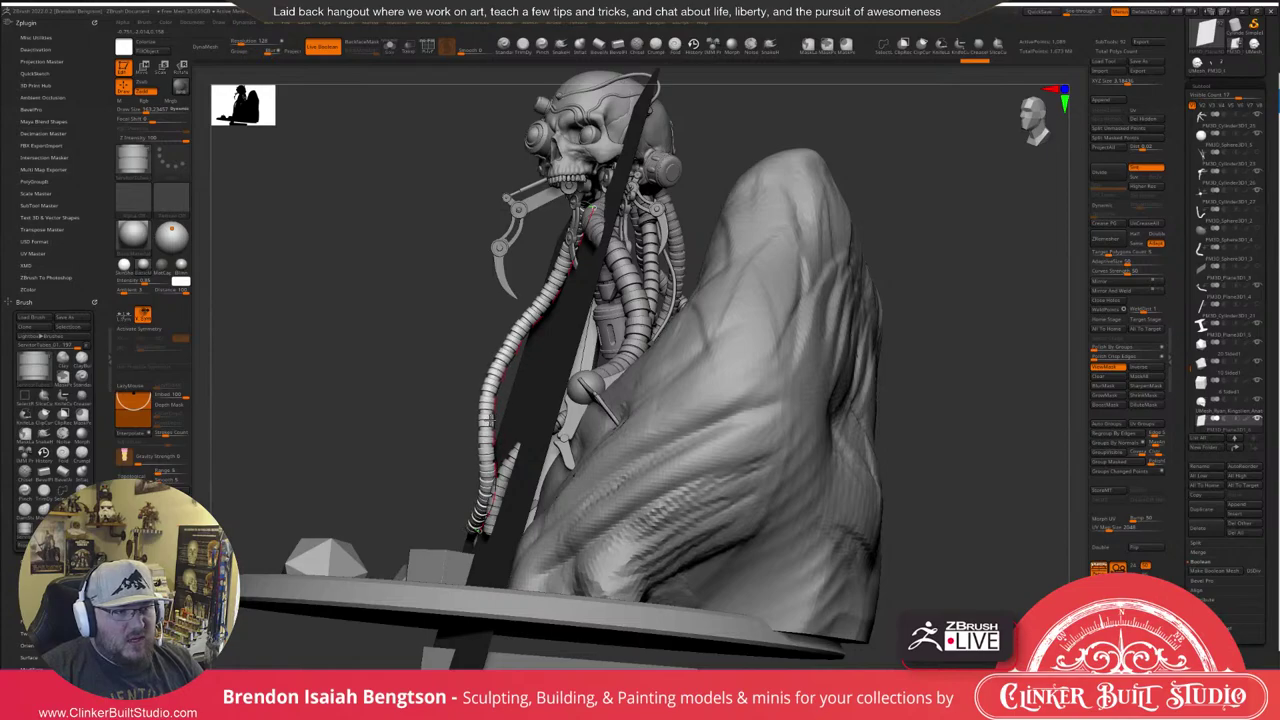
Even out the tube's bend by nudging the middle and lower stretches of its curve.
left_click_drag(486, 419, 487, 415)
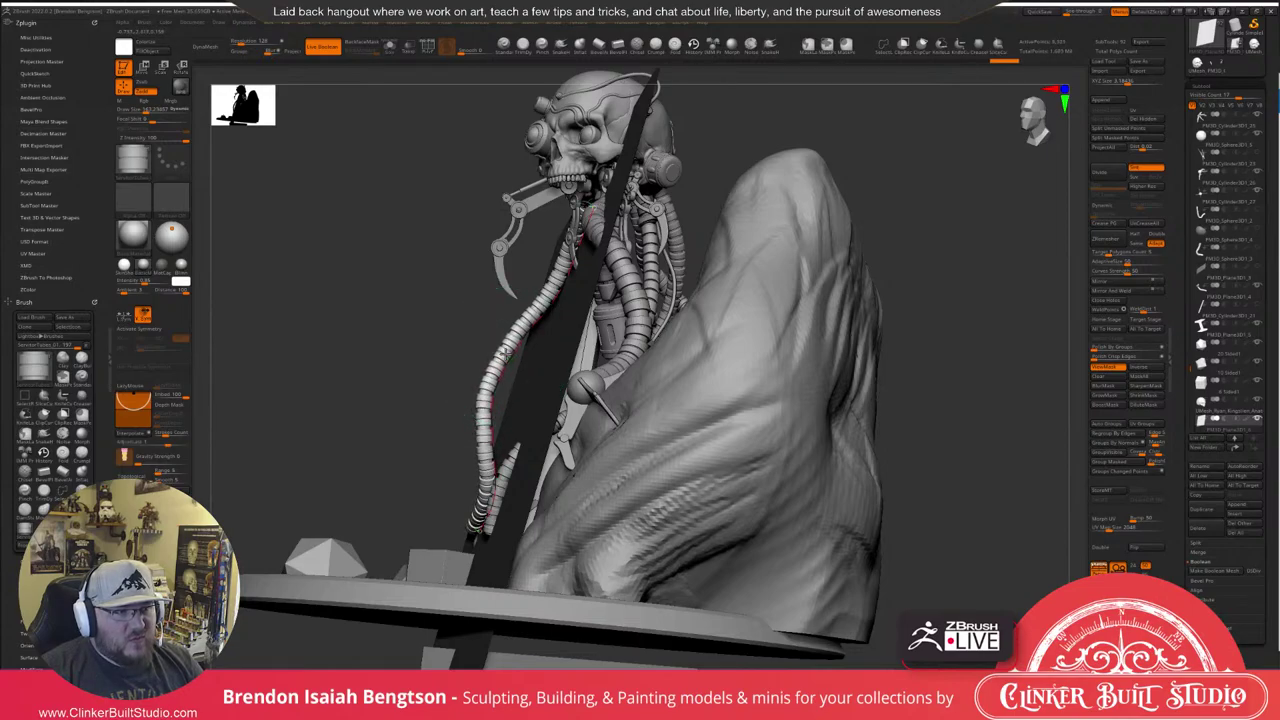
left_click_drag(501, 350, 490, 378)
left_click_drag(400, 374, 580, 395)
left_click_drag(499, 393, 478, 450)
Adjust the lower end of the tube's curve so it meets the ball joint of the hand by the sword.
mouse_move(745, 262)
left_mouse_down()
mouse_move(773, 270)
mouse_move(714, 264)
mouse_move(766, 237)
left_mouse_up()
key("bracketright")
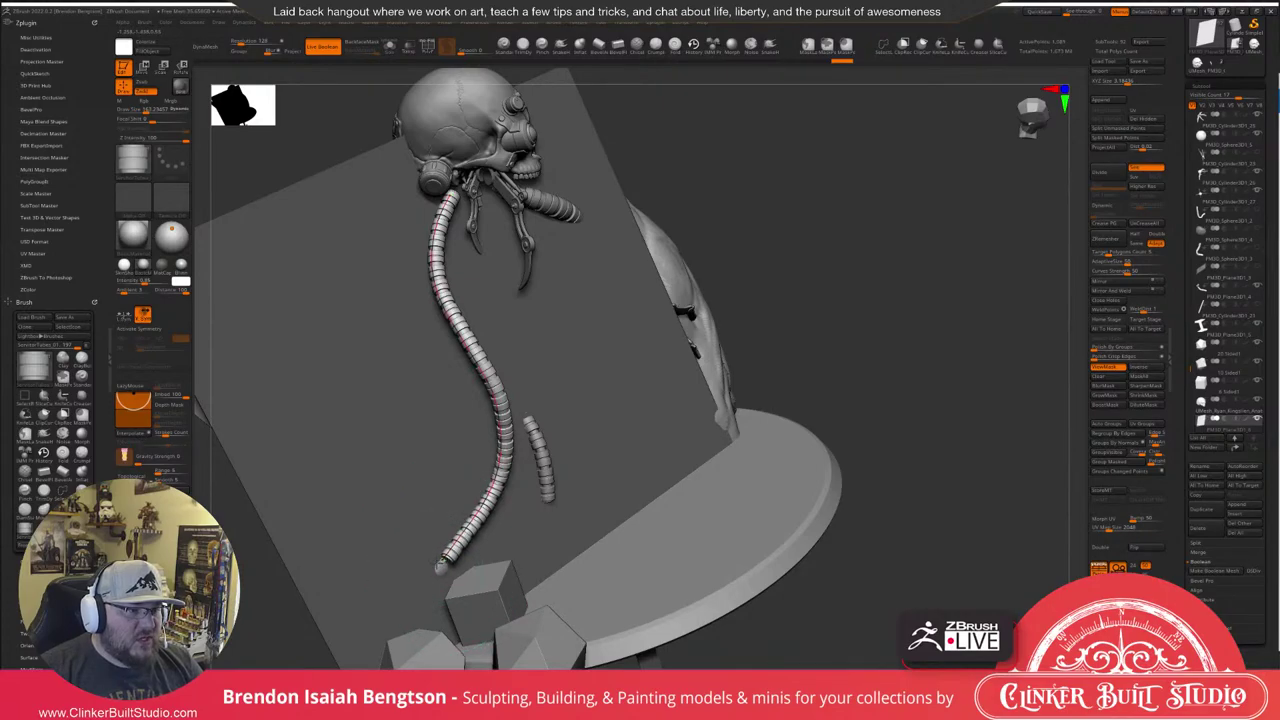
left_click_drag(443, 563, 441, 564)
left_click_drag(775, 212, 601, 284)
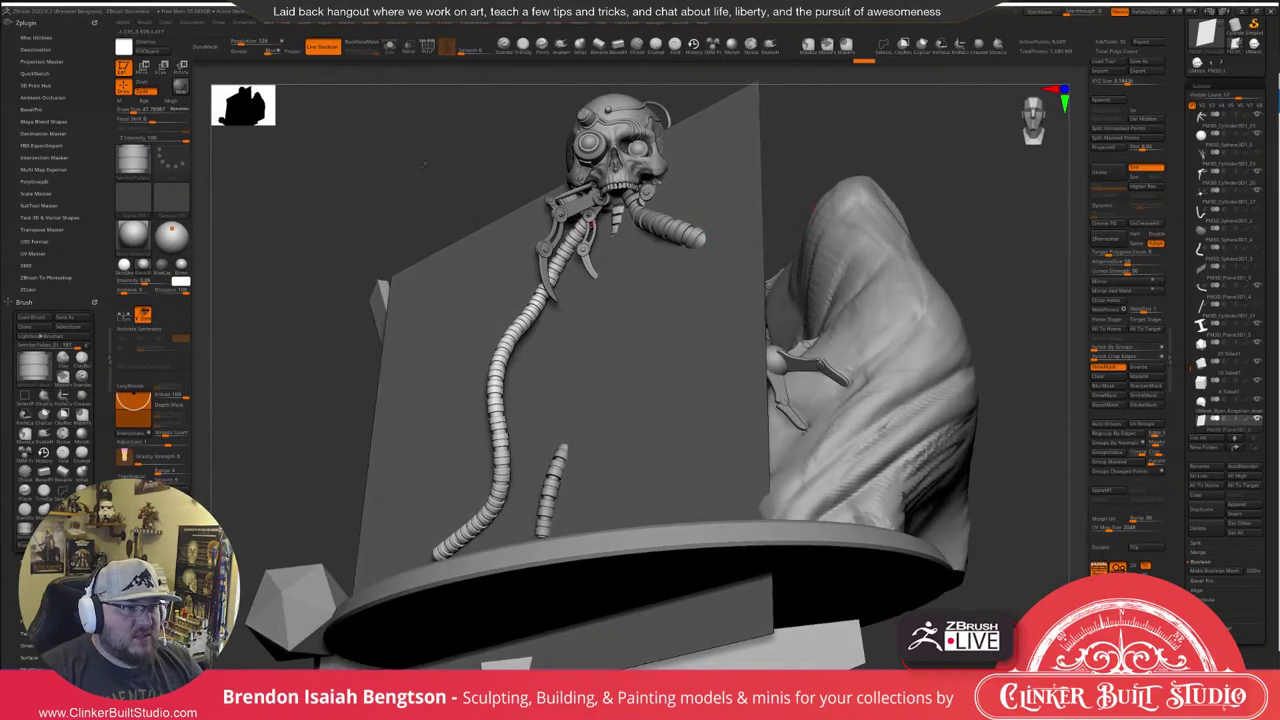
left_click_drag(423, 165, 448, 249)
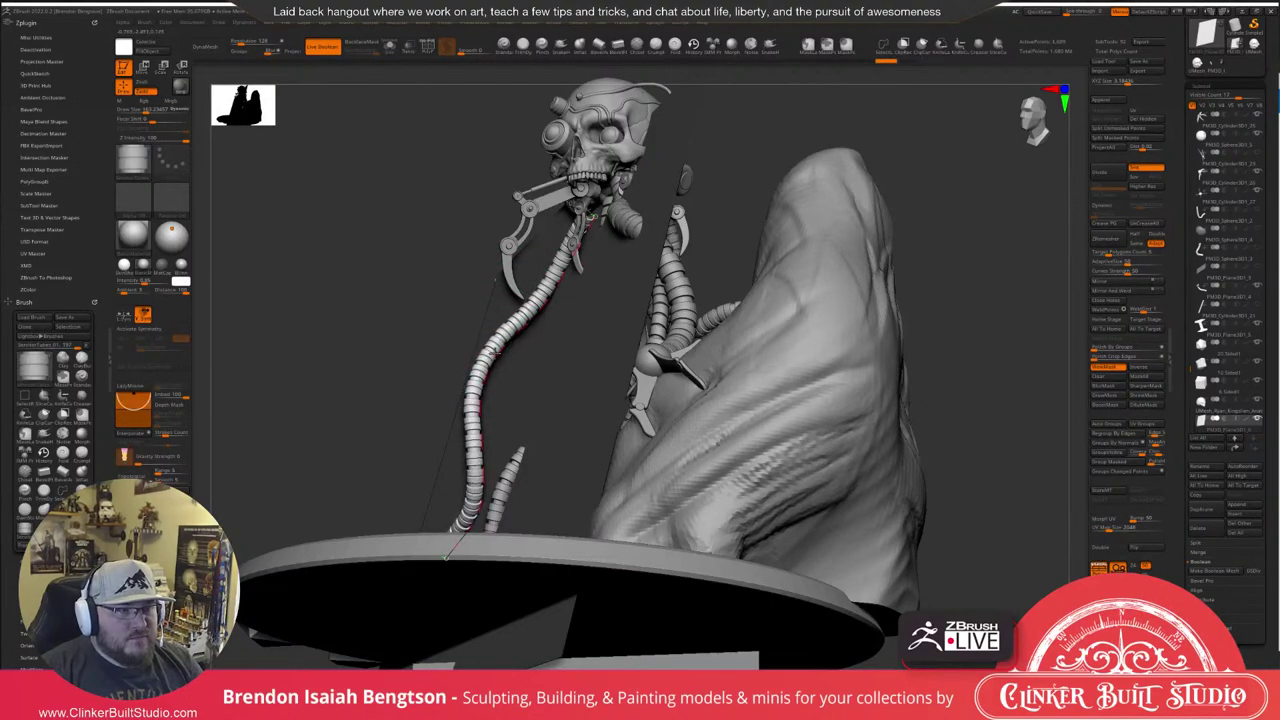
left_click_drag(347, 355, 667, 333)
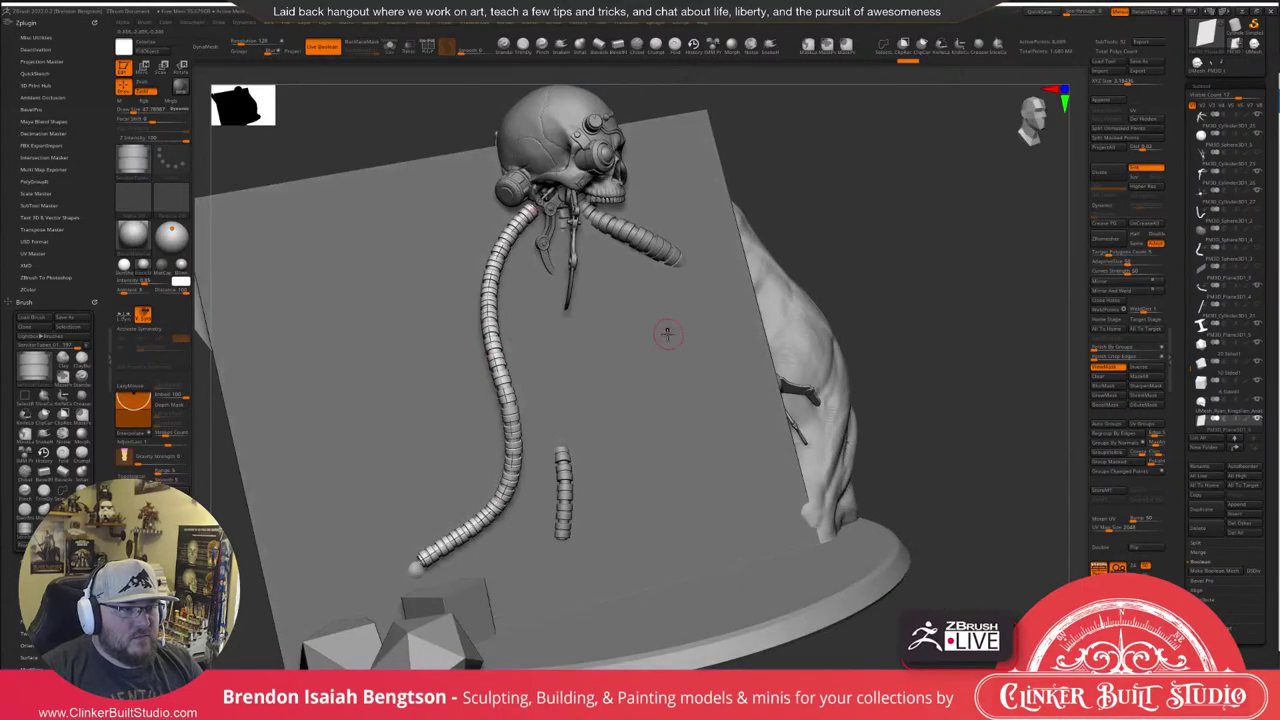
Split the tube off from the helper plane, hiding the plane and making the tube the active subtool.
left_click_drag(904, 155, 929, 114)
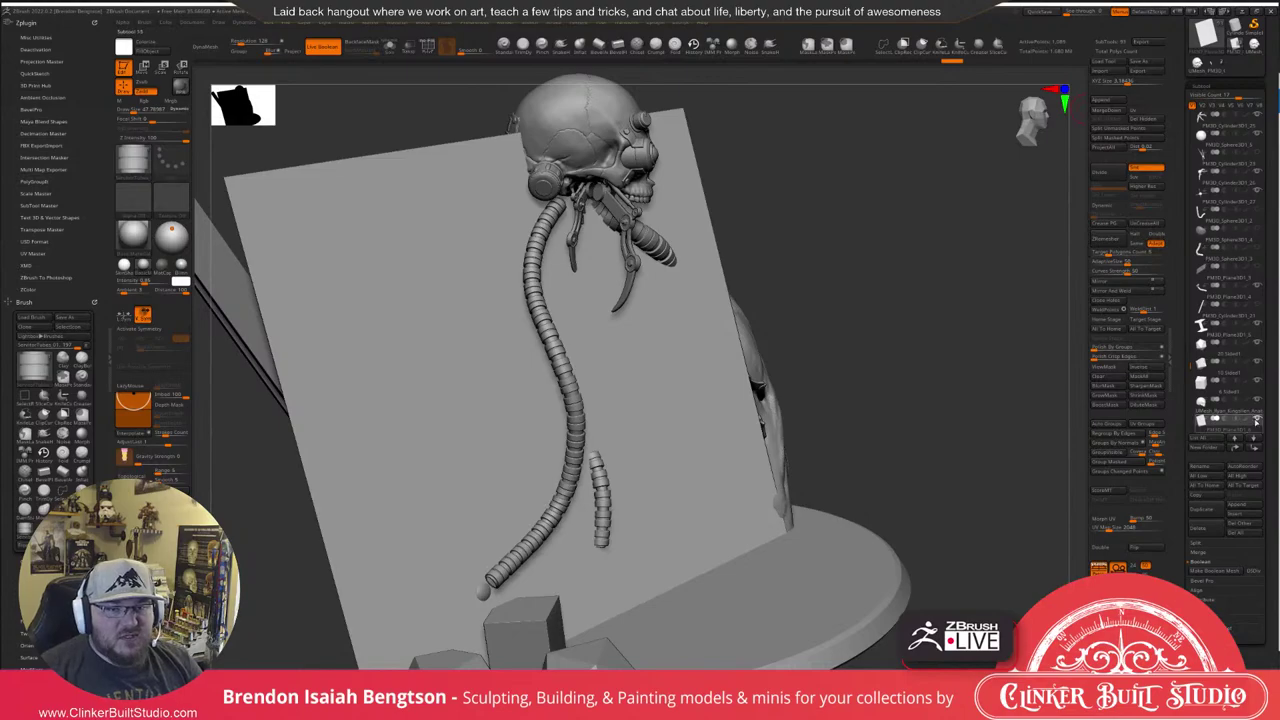
mouse_move(1258, 421)
key("Down")
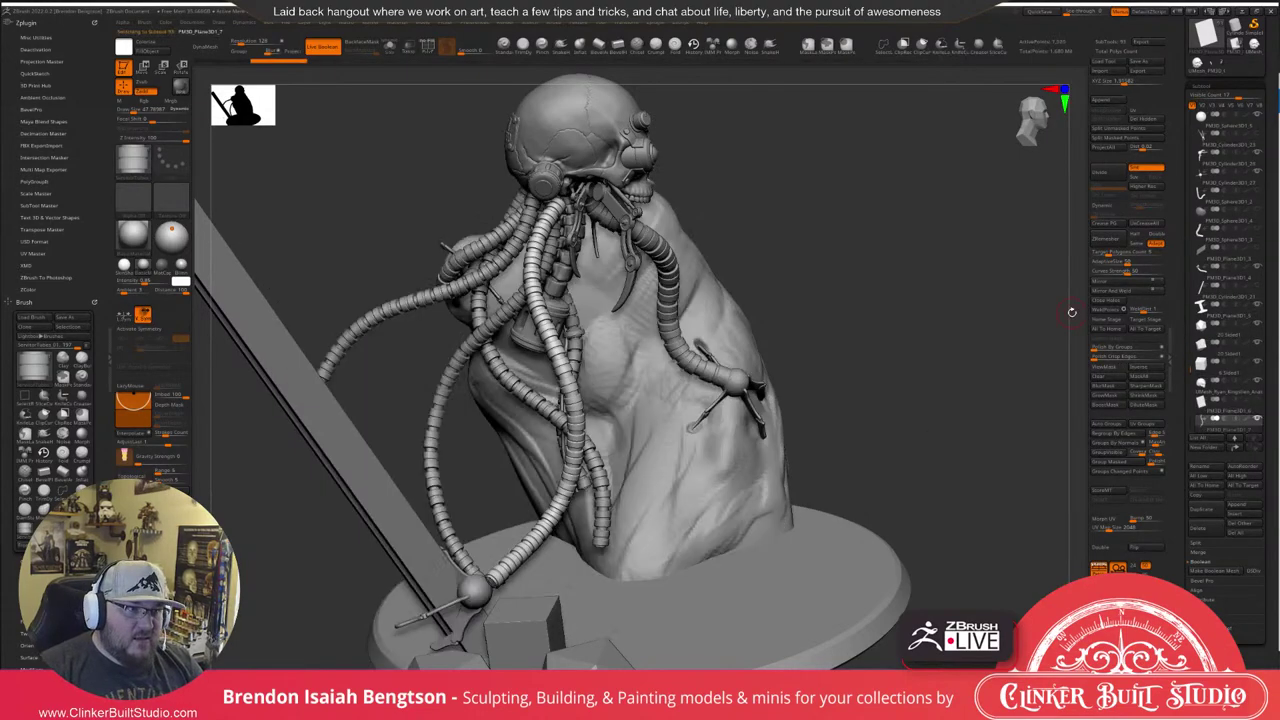
left_click_drag(869, 294, 846, 268)
Place the transform gizmo at the tube's lower end, on the hand's ball joint.
left_click_drag(904, 575, 588, 205)
key("w")
left_click_drag(521, 287, 526, 291)
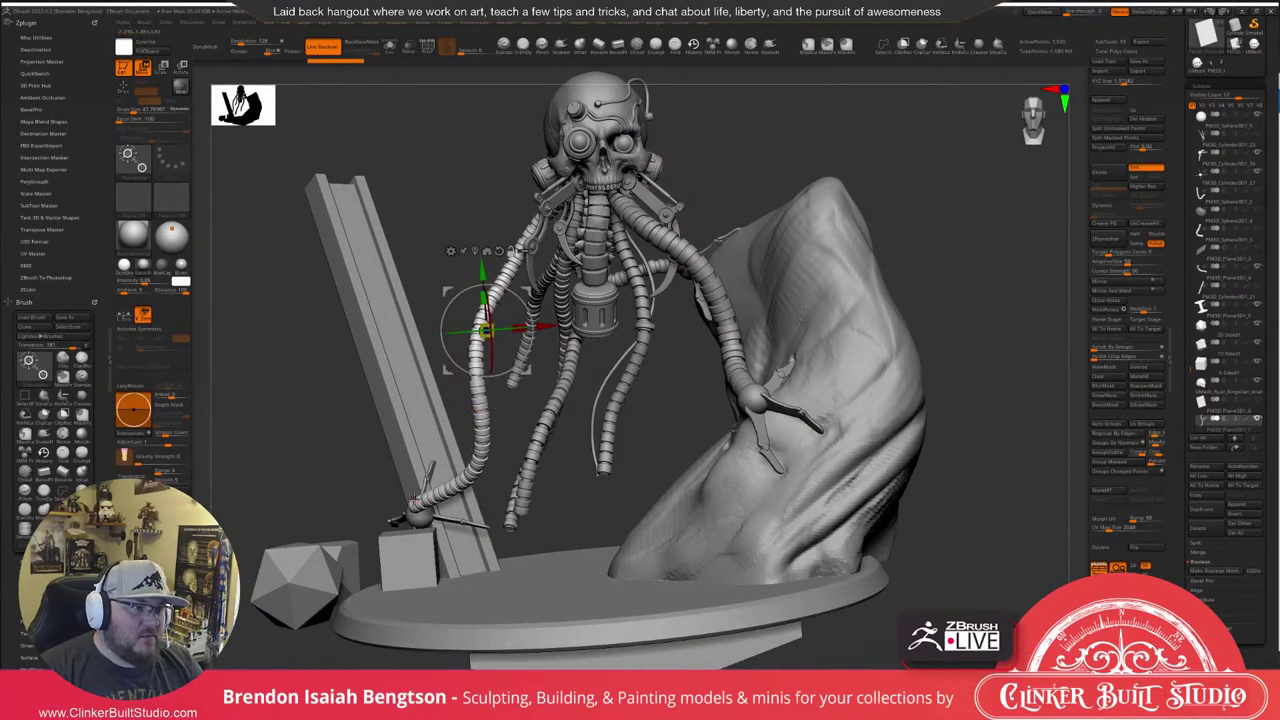
left_click(410, 503)
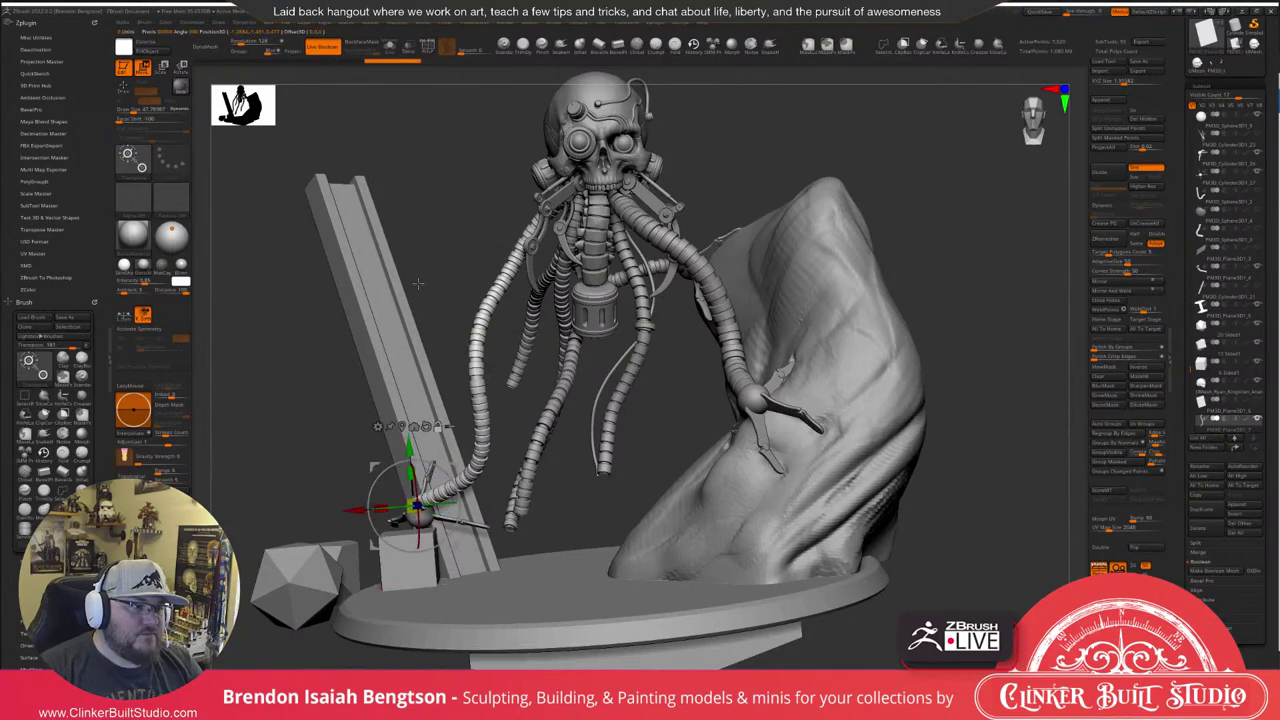
left_click_drag(418, 284, 584, 285)
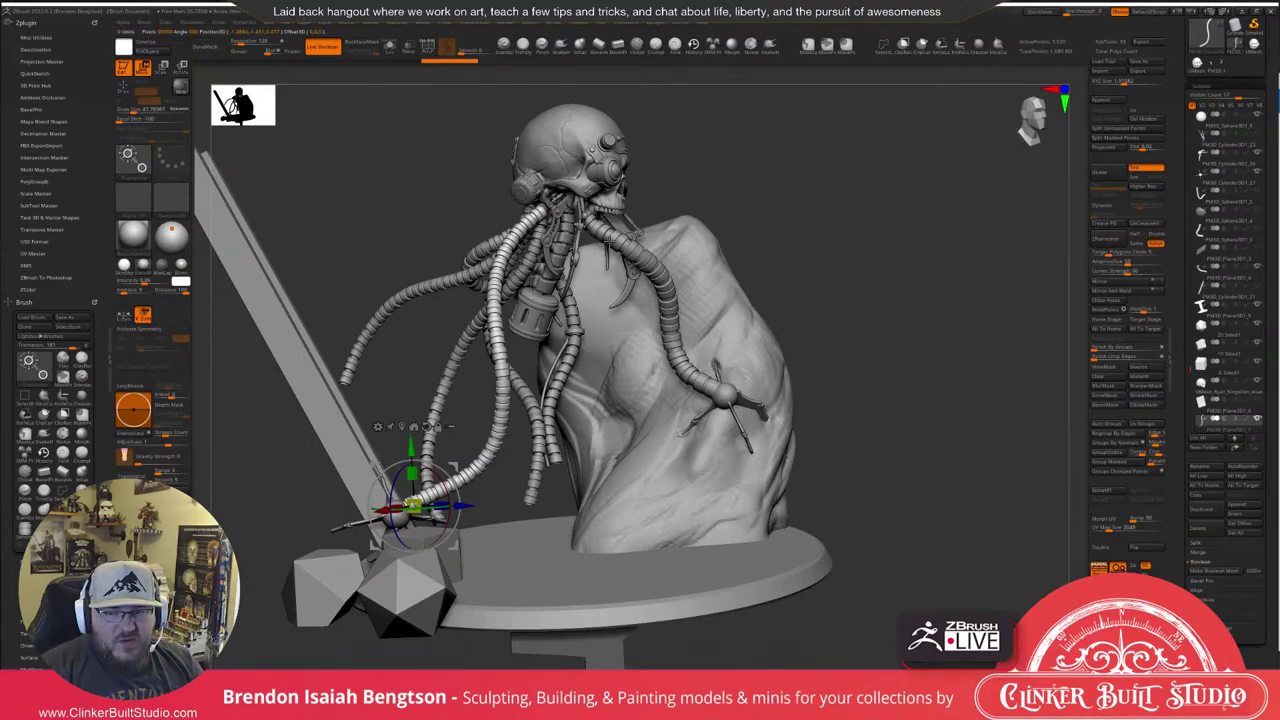
Shift the tube slightly and swing it around its lower end to line up with the hand's ball joint.
mouse_move(816, 250)
left_mouse_down()
mouse_move(866, 258)
mouse_move(865, 400)
left_mouse_up()
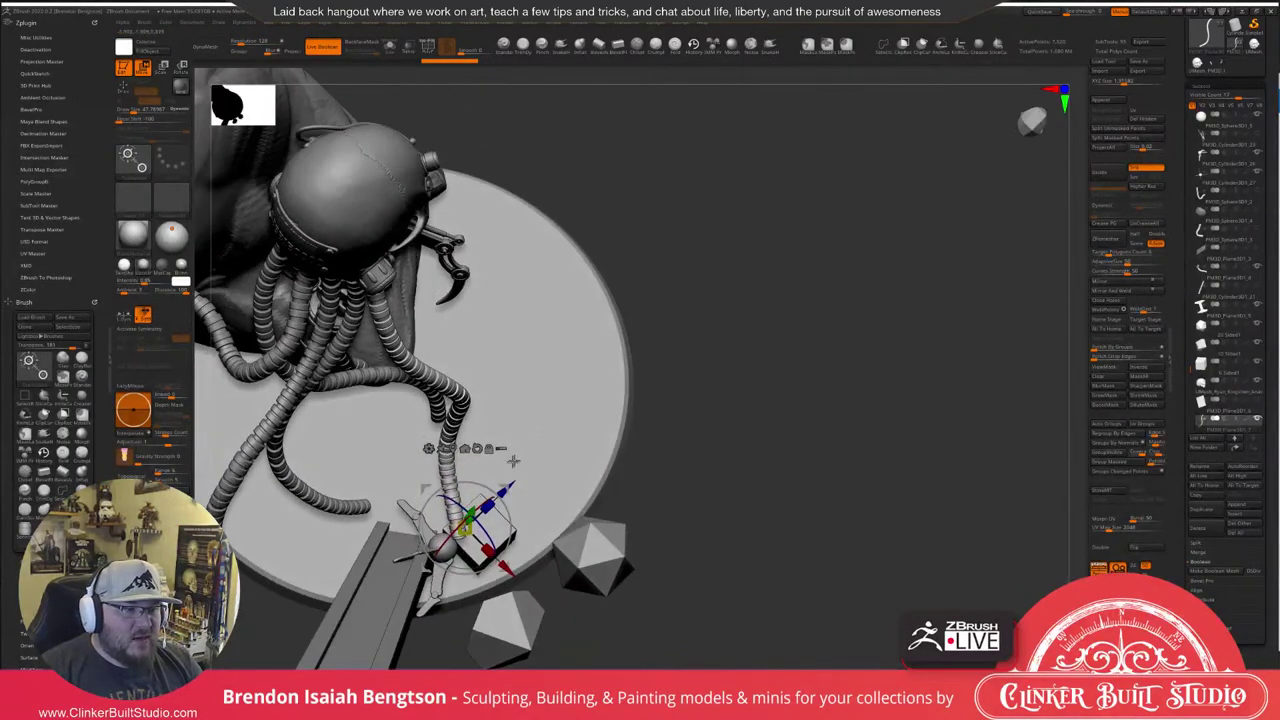
left_click_drag(509, 489, 501, 495)
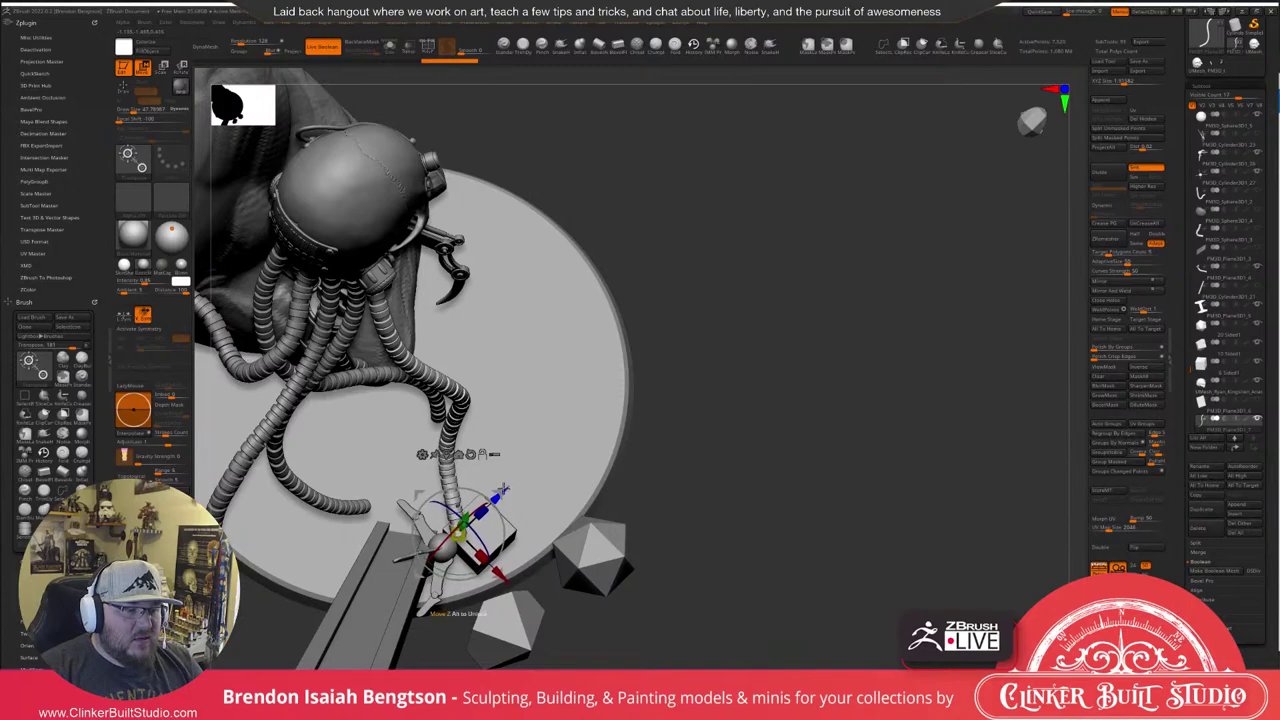
mouse_move(860, 335)
left_mouse_down()
mouse_move(820, 337)
mouse_move(838, 250)
mouse_move(836, 262)
left_mouse_up()
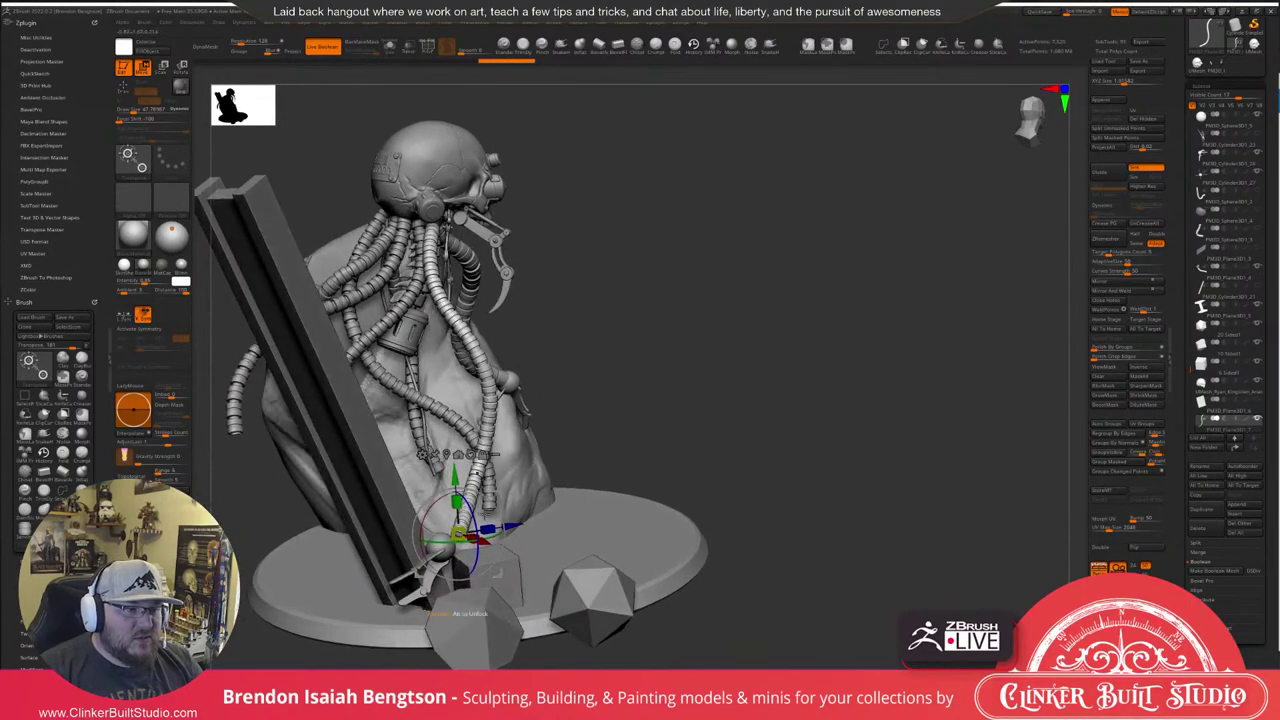
left_click_drag(513, 525, 495, 525)
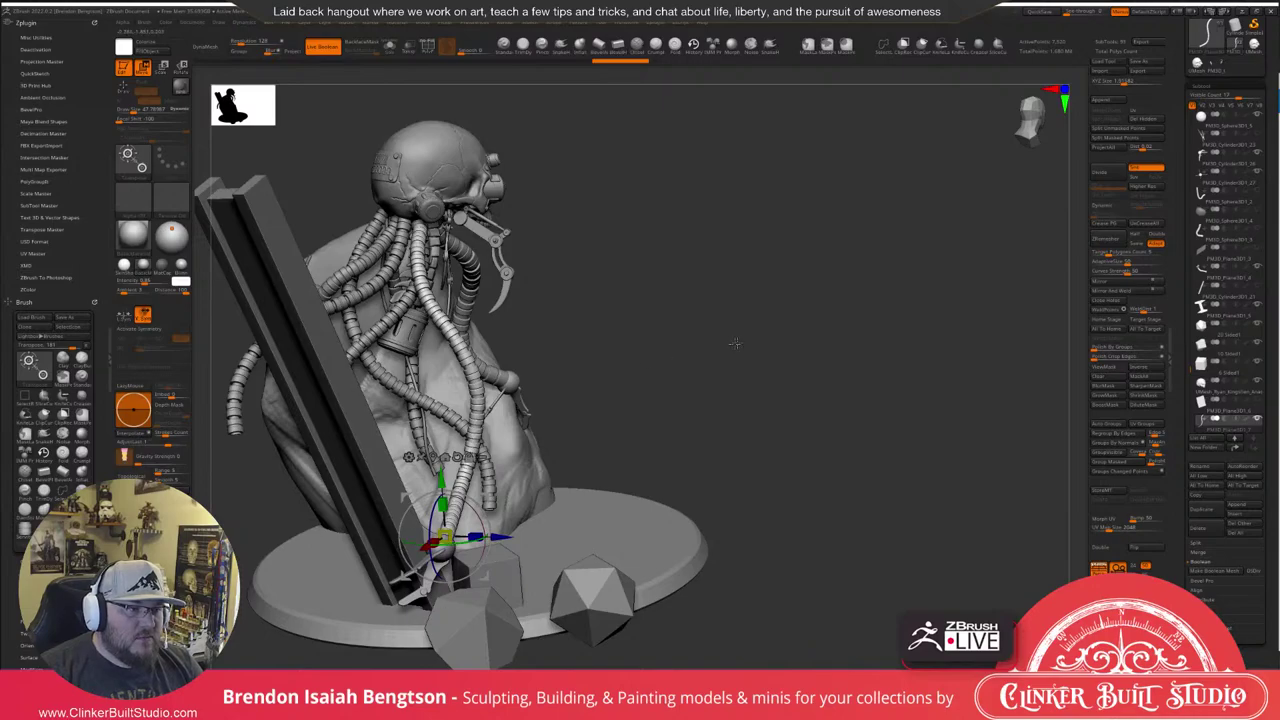
Rotate the tube slightly about the ball joint so its top sits beneath the skull's ear piece, and return to Draw mode.
left_click_drag(734, 343, 481, 438)
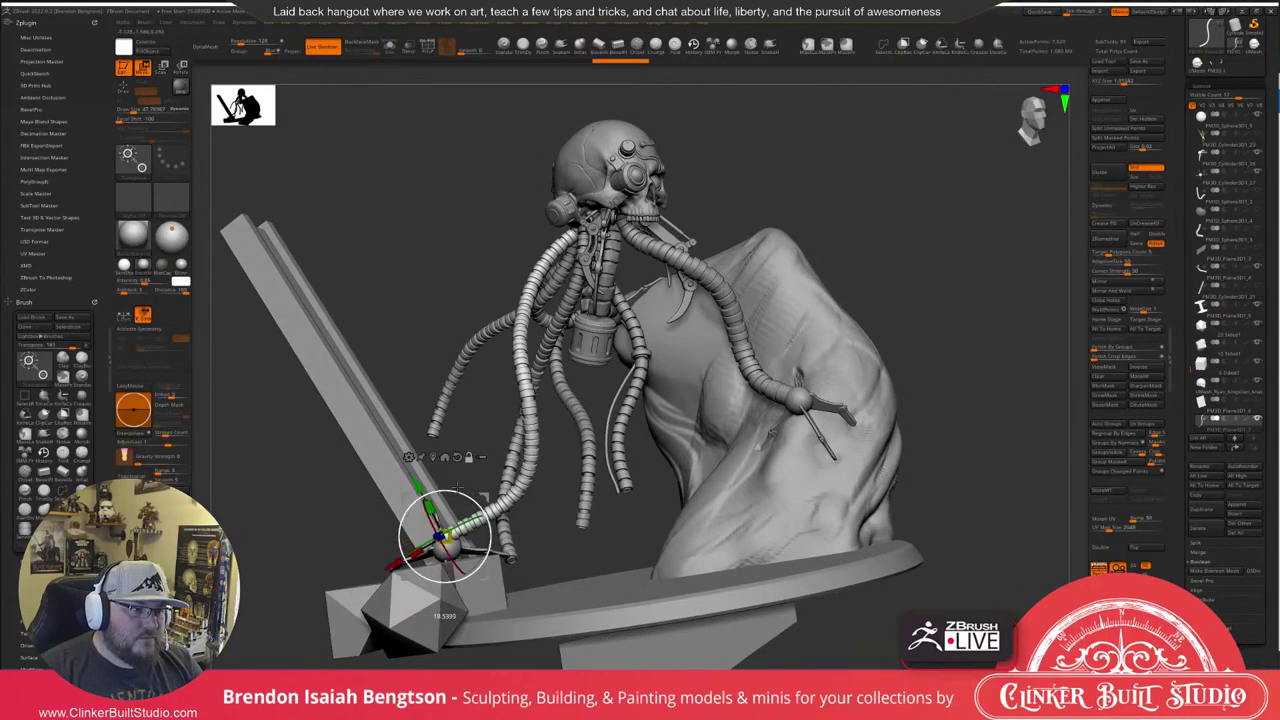
left_click_drag(457, 487, 454, 488)
mouse_move(481, 403)
left_mouse_down()
mouse_move(540, 465)
mouse_move(467, 490)
mouse_move(461, 470)
mouse_move(497, 495)
mouse_move(470, 492)
mouse_move(500, 505)
mouse_move(488, 398)
mouse_move(836, 344)
left_mouse_up()
key("q")
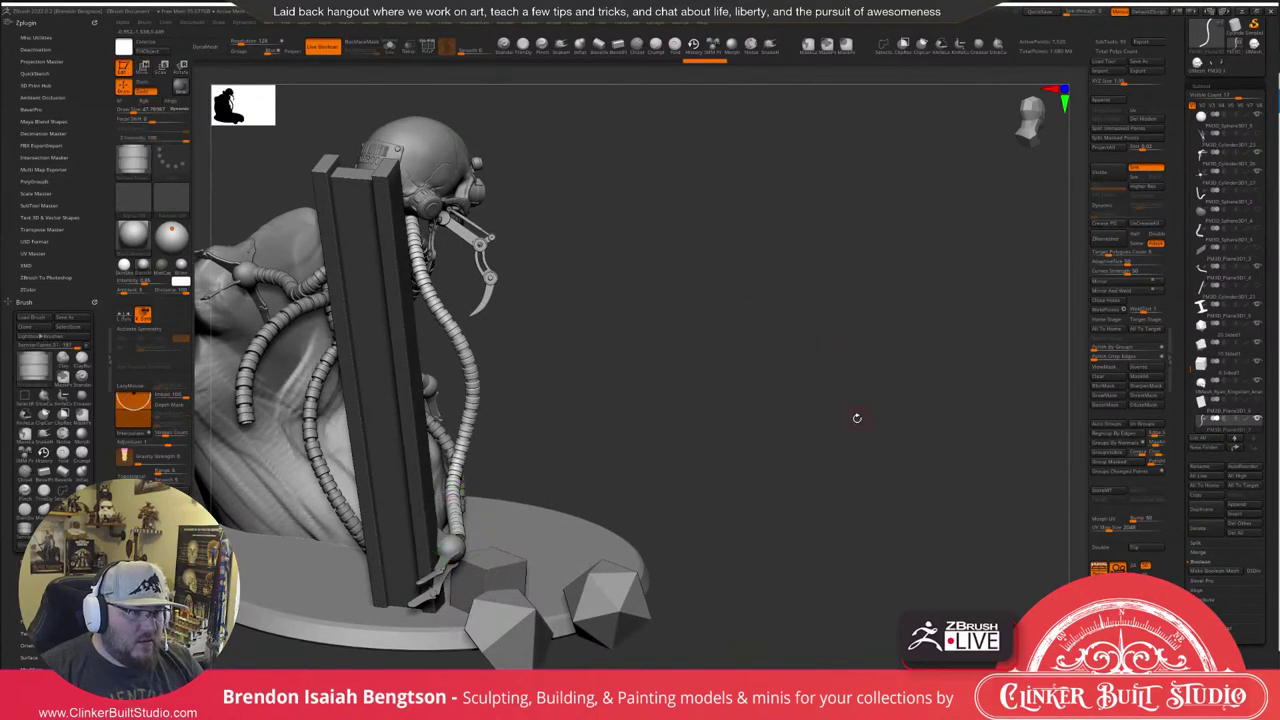
Bow the middle and lower part of the tentacle outward using the Move Topological brush at a larger draw size.
mouse_move(857, 418)
left_mouse_down("alt")
mouse_move(847, 324)
mouse_move(818, 408)
mouse_move(792, 407)
mouse_move(868, 412)
mouse_move(844, 420)
mouse_move(818, 405)
left_mouse_up("alt")
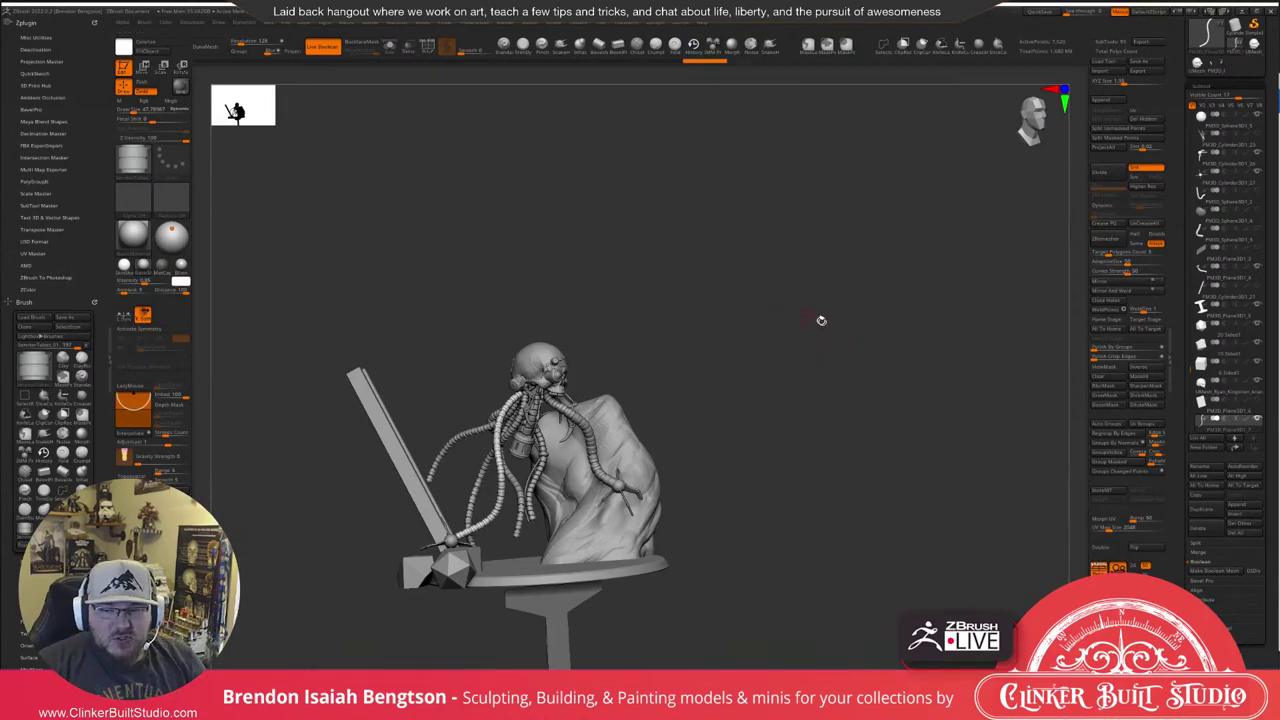
left_click_drag(858, 346, 888, 378, "alt")
left_click_drag(945, 309, 936, 285, "alt")
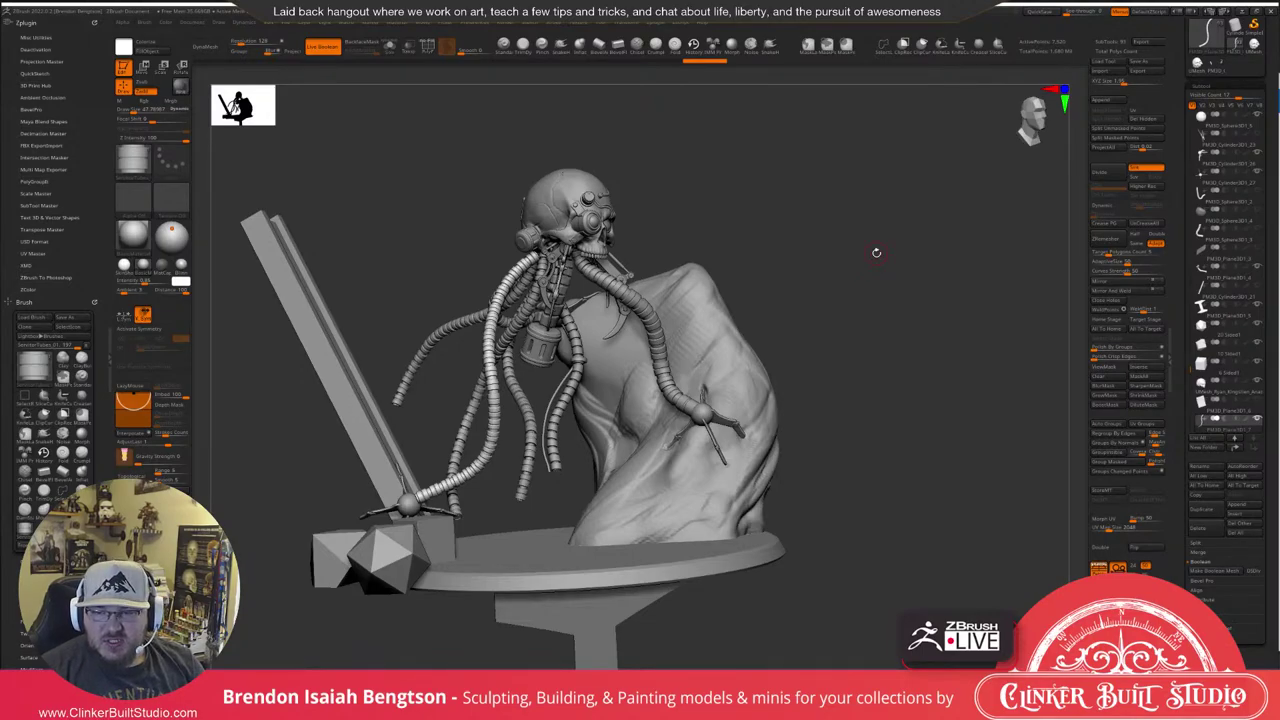
mouse_move(891, 302)
left_mouse_down()
mouse_move(817, 201)
mouse_move(842, 176)
mouse_move(955, 207)
left_mouse_up()
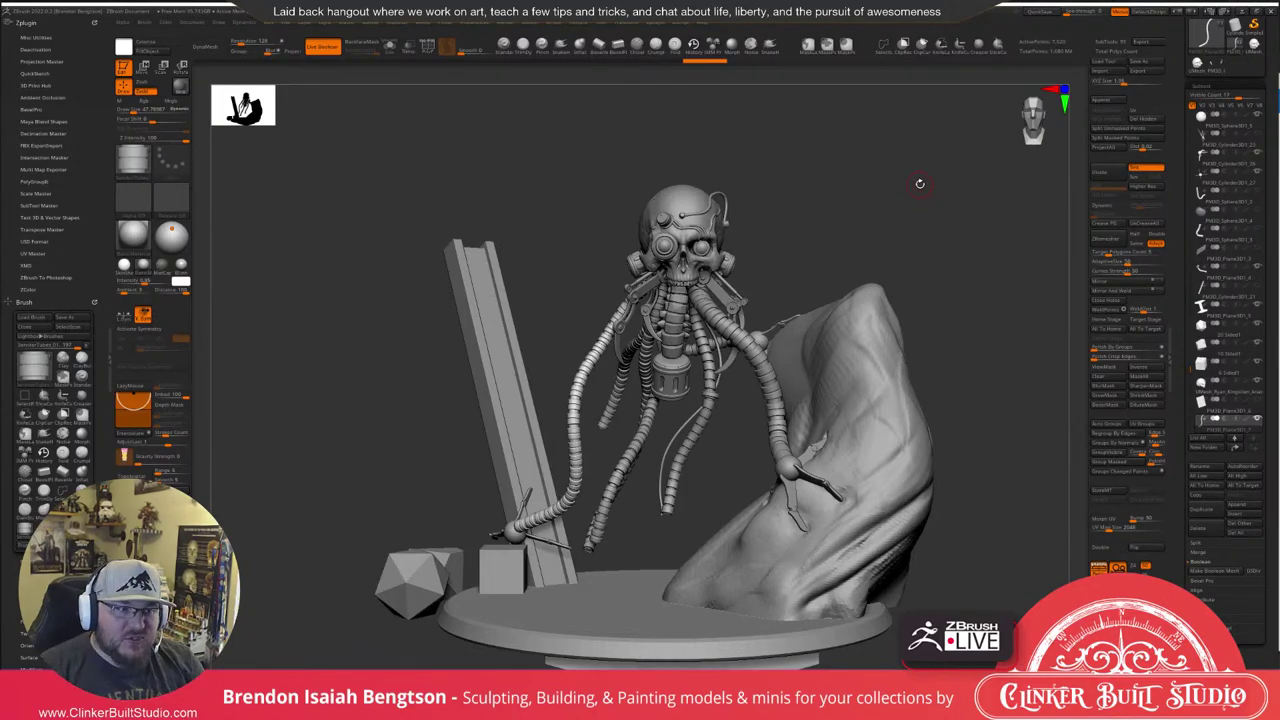
left_click_drag(877, 197, 840, 194)
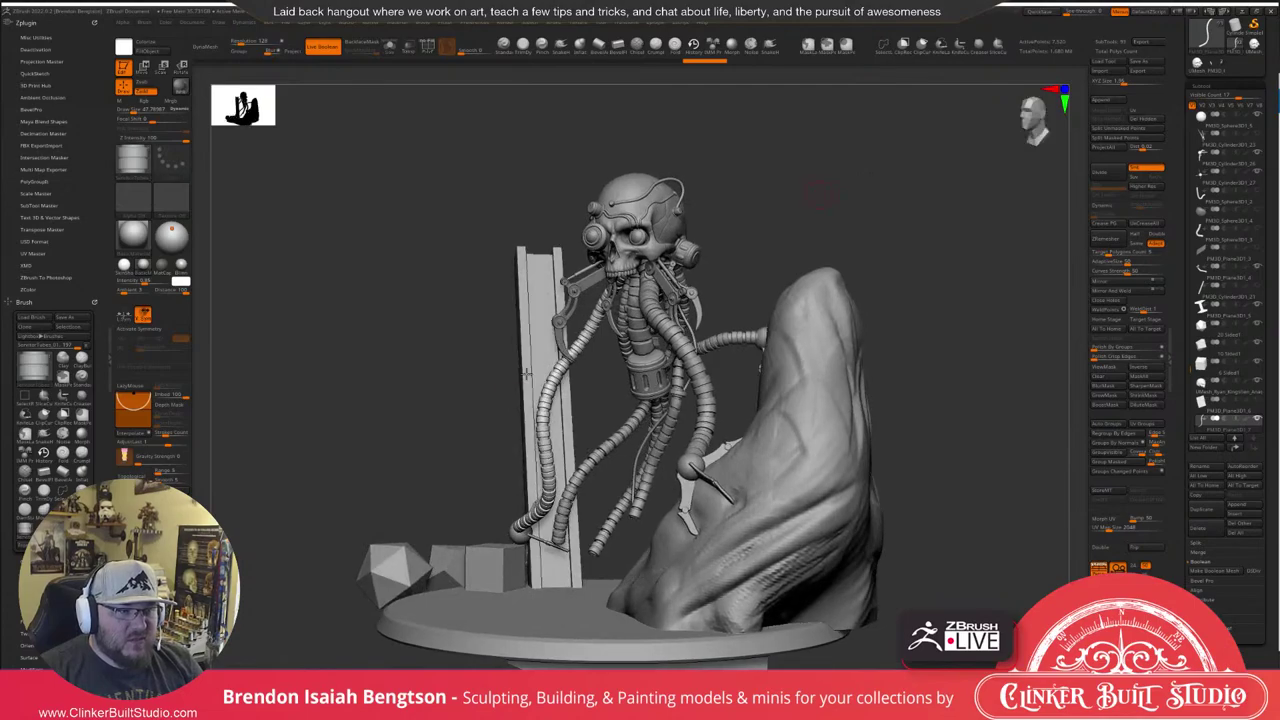
key("b")
key("m")
key("t")
key("space")
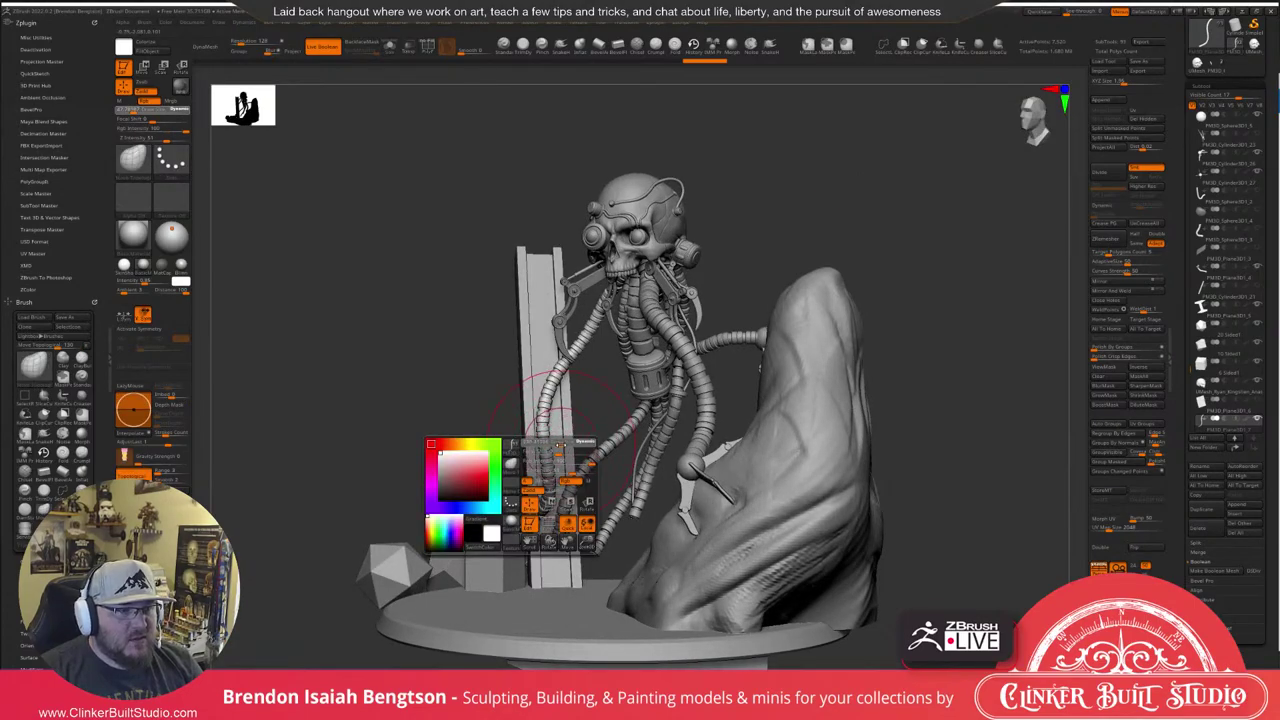
left_click_drag(563, 446, 567, 446)
left_click_drag(436, 417, 398, 418)
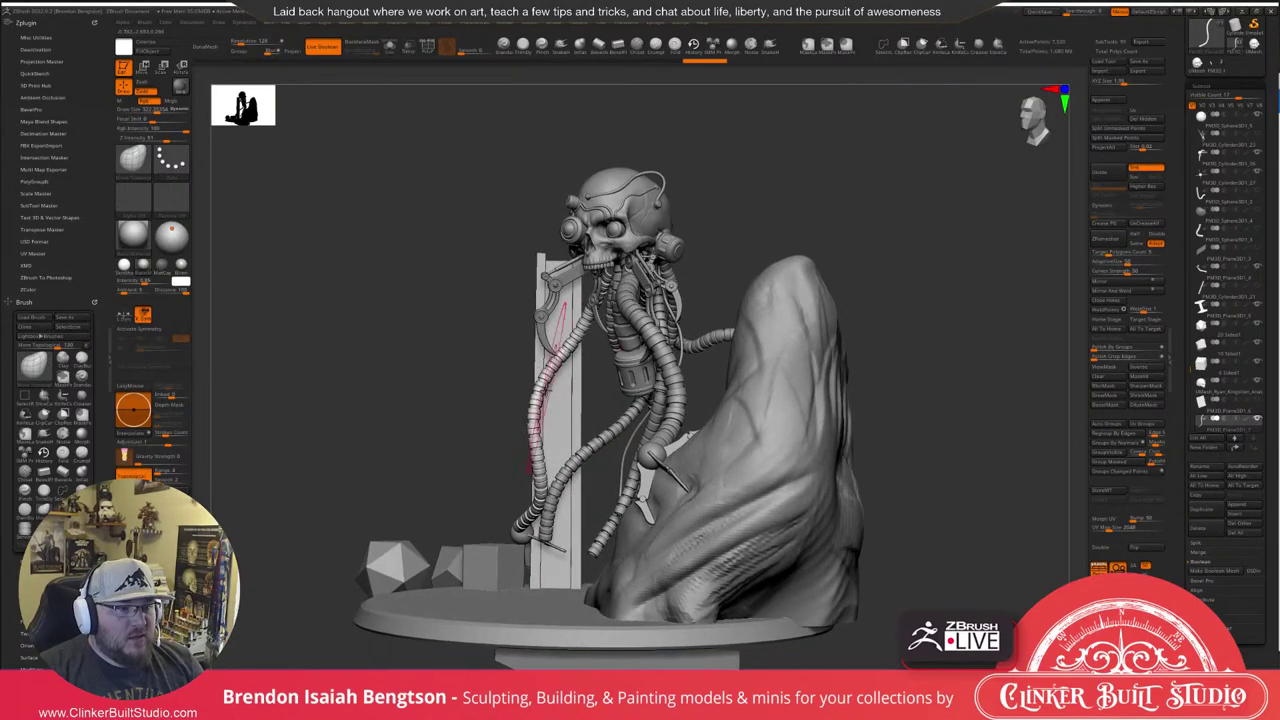
left_click_drag(537, 472, 540, 487)
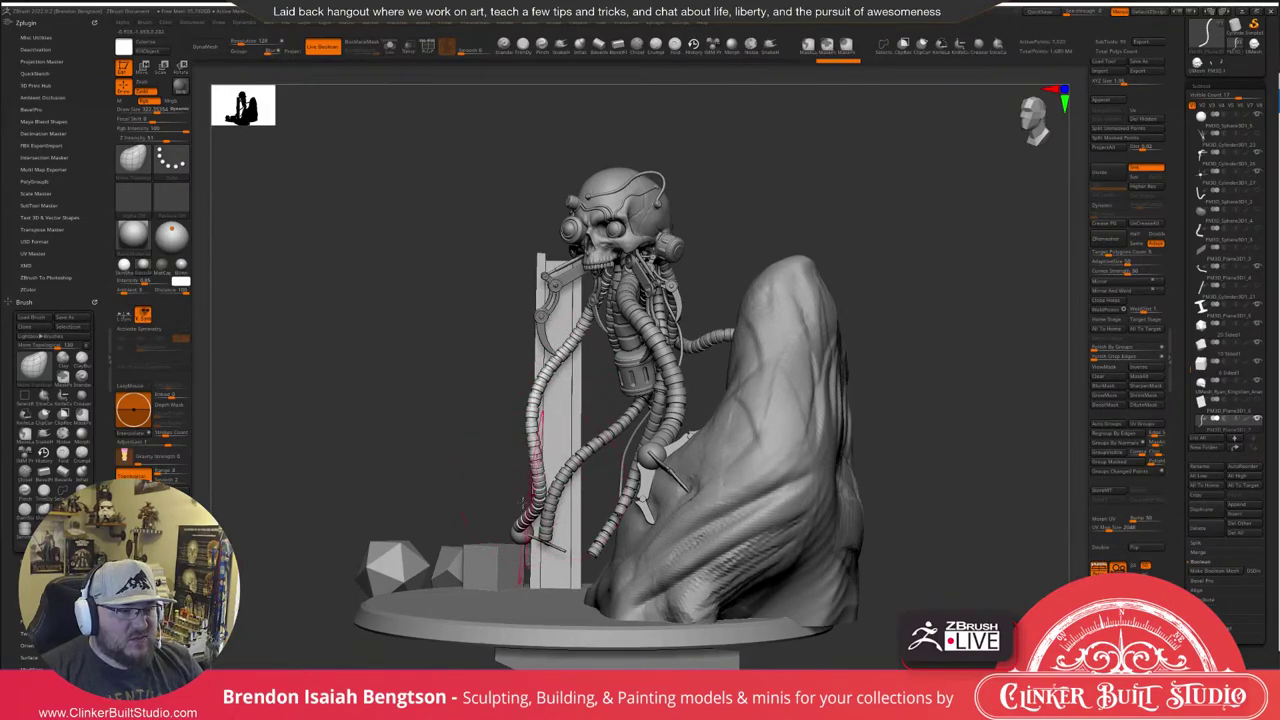
Refine the tentacle's lower stretch as seen from above, undoing the first pull and nudging its end toward the ball joint.
mouse_move(460, 474)
left_mouse_down()
mouse_move(530, 470)
mouse_move(637, 426)
mouse_move(678, 492)
mouse_move(766, 420)
mouse_move(790, 426)
left_mouse_up()
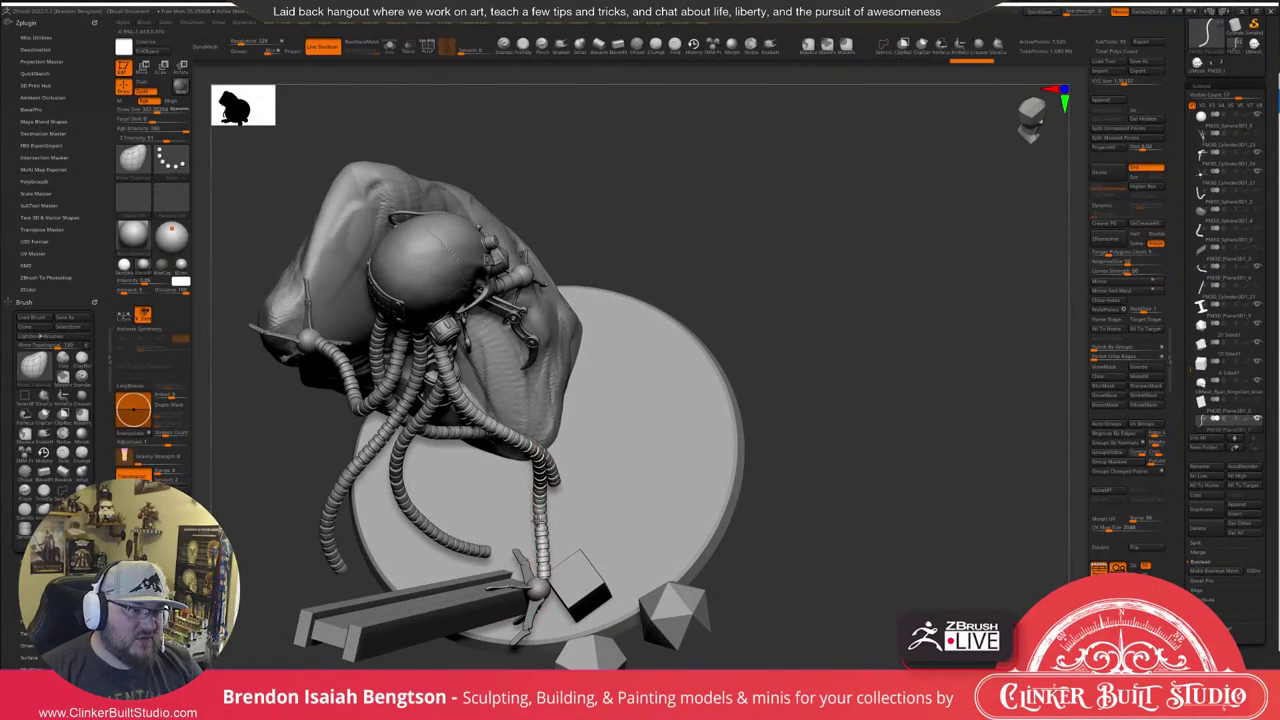
left_click_drag(540, 522, 543, 519)
key("ctrl+z")
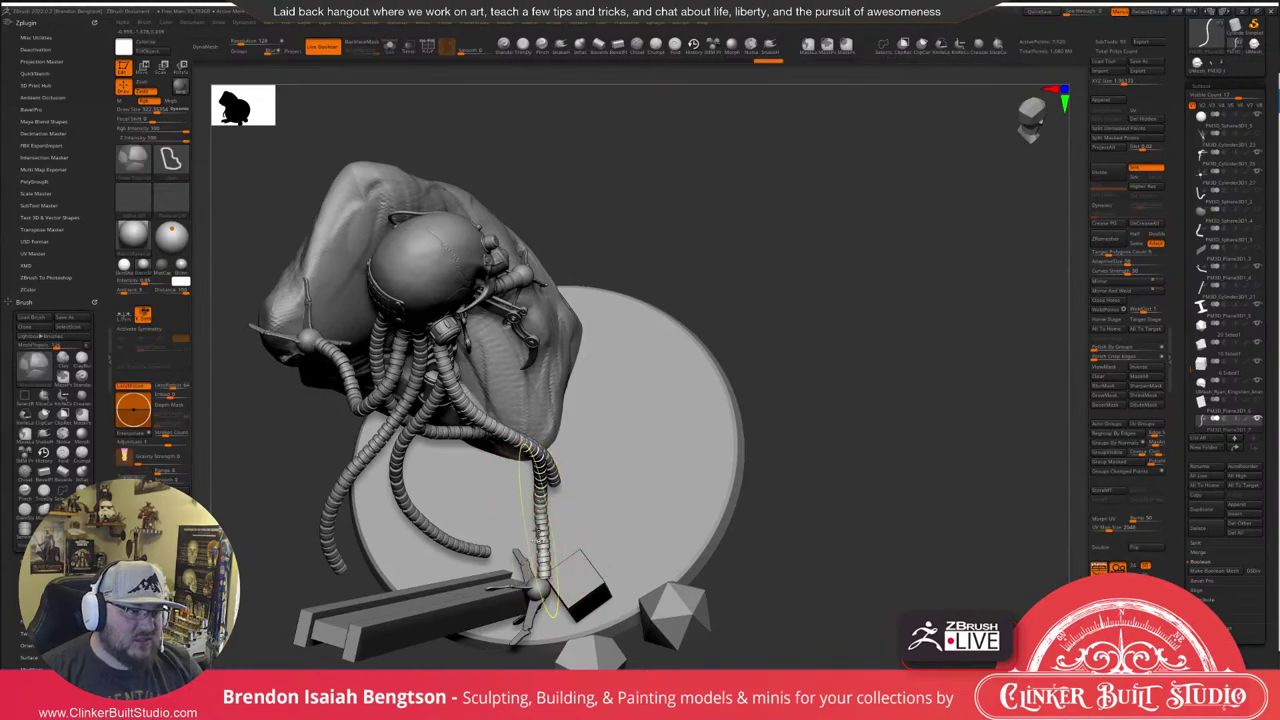
key("ctrl+z")
left_click_drag(538, 524, 534, 525)
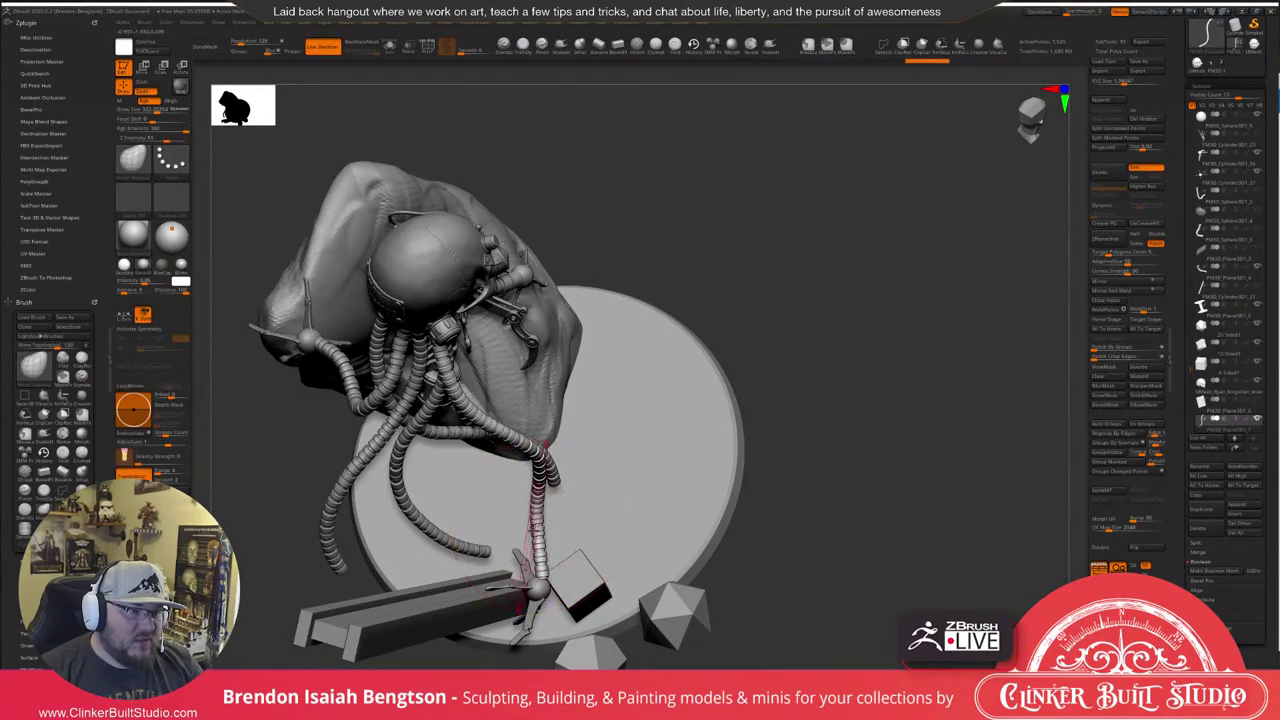
left_click_drag(539, 574, 541, 577)
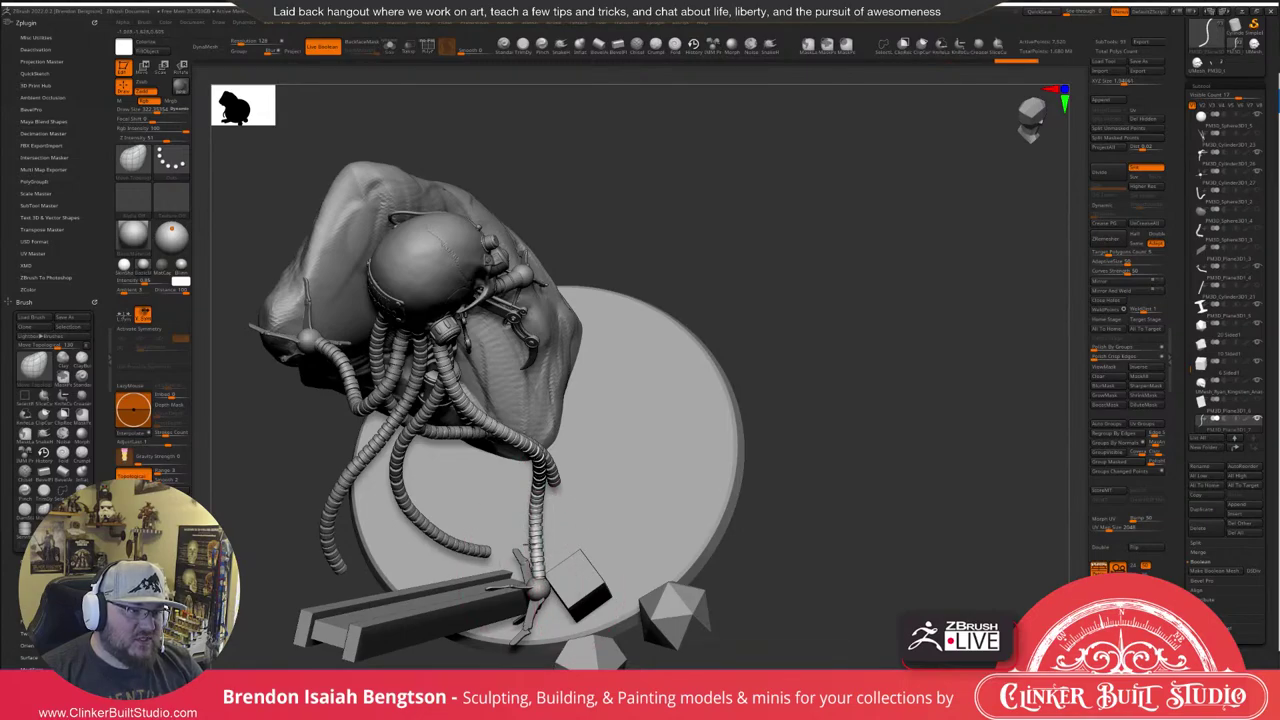
Pull the tentacle's upper part into place beneath the skull, reducing the draw size for finer moves.
mouse_move(771, 337)
left_mouse_down()
mouse_move(863, 320)
mouse_move(803, 280)
mouse_move(865, 222)
mouse_move(575, 340)
mouse_move(596, 337)
left_mouse_up()
key("space")
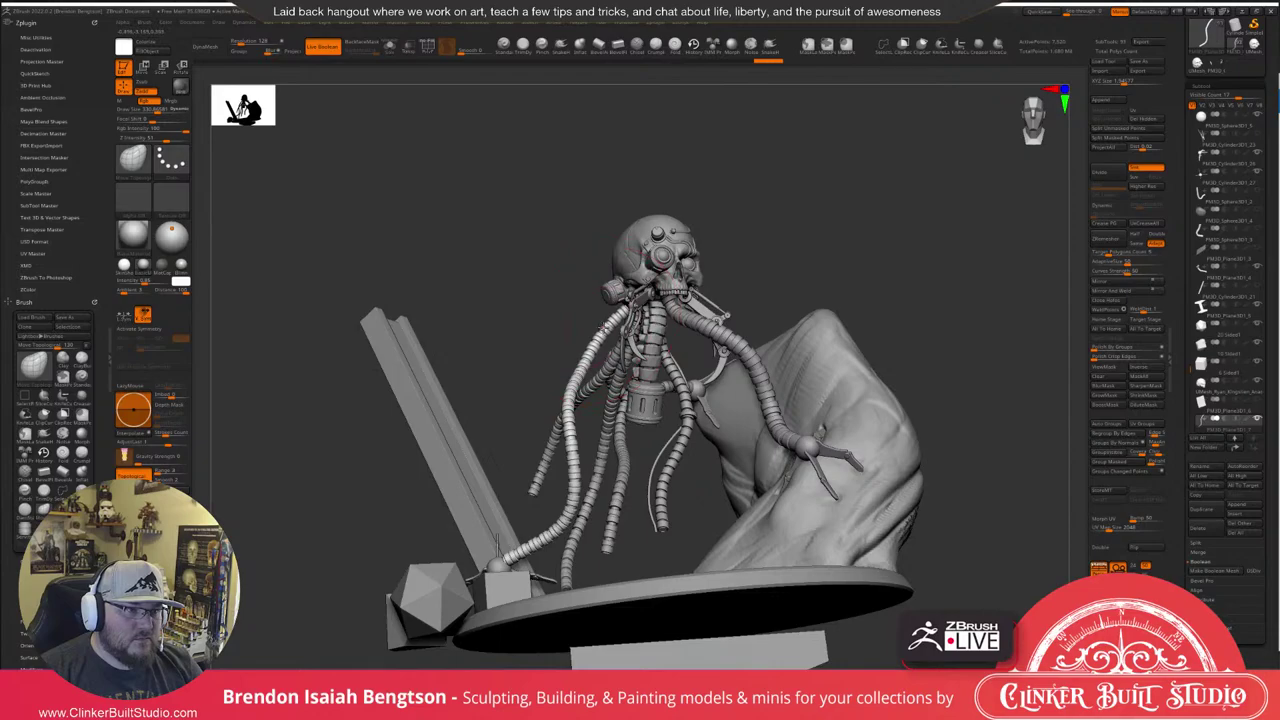
key("space")
mouse_move(800, 218)
left_mouse_down()
mouse_move(896, 194)
mouse_move(806, 189)
left_mouse_up()
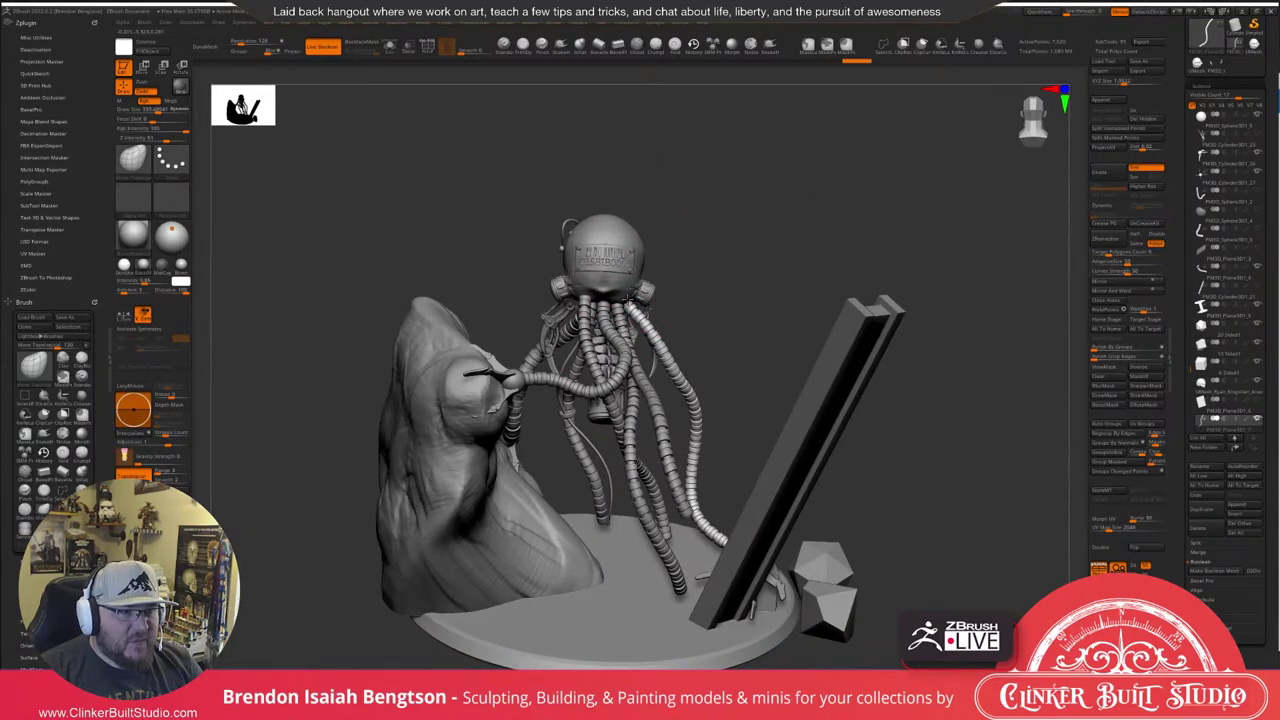
mouse_move(703, 271)
left_mouse_down()
mouse_move(734, 272)
mouse_move(720, 275)
left_mouse_up()
key("space")
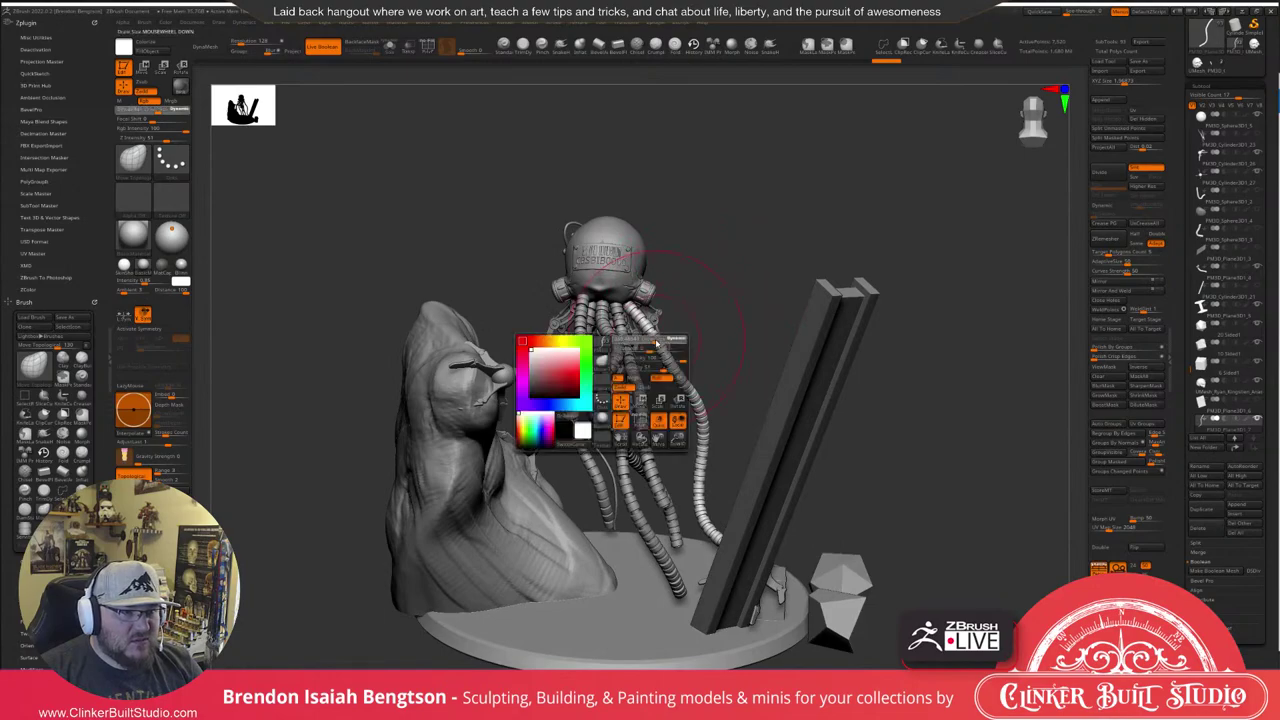
key("space")
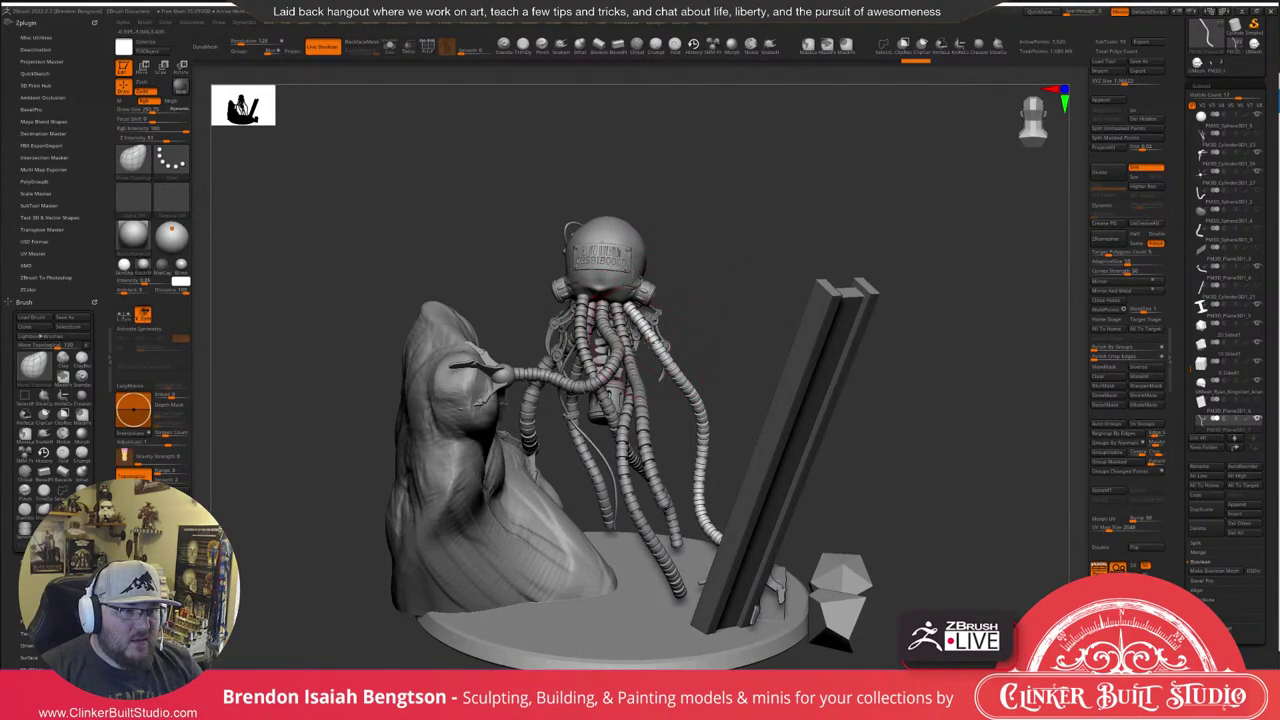
Try to pull the tentacle's lower end outward from the ball joint by the sword, then undo the pull.
left_click_drag(762, 300, 668, 289)
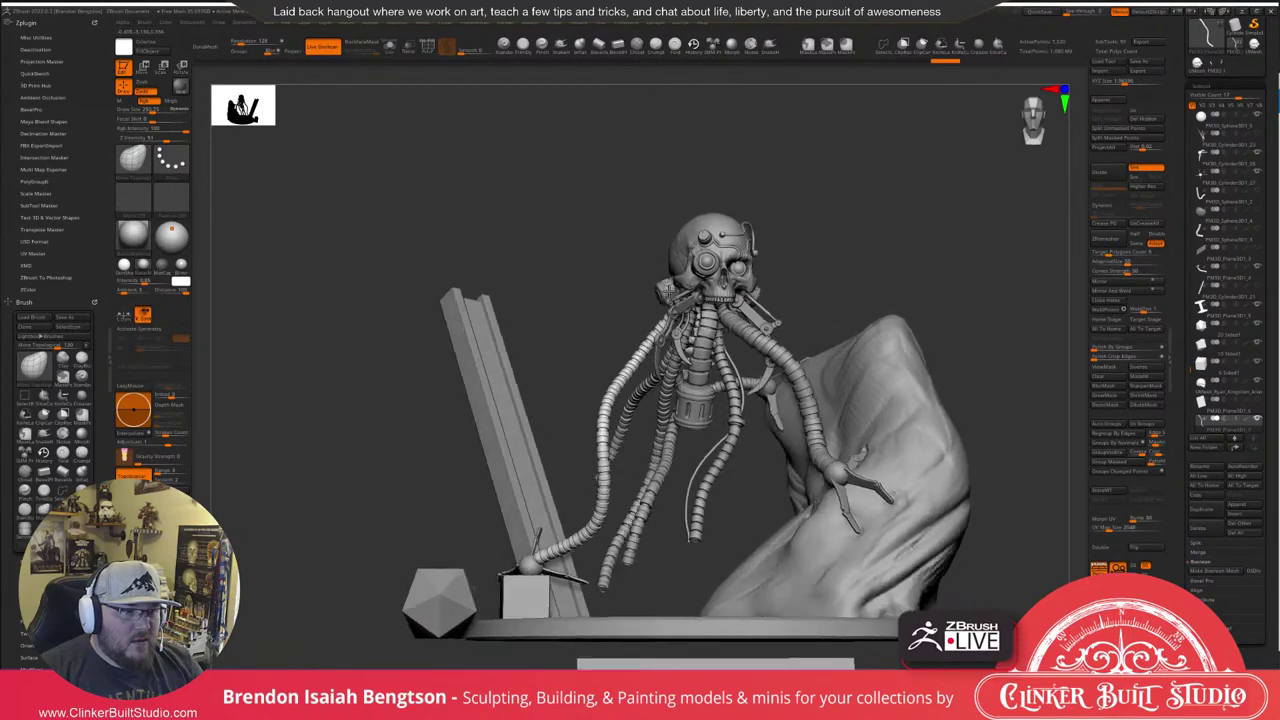
left_click_drag(670, 210, 571, 437)
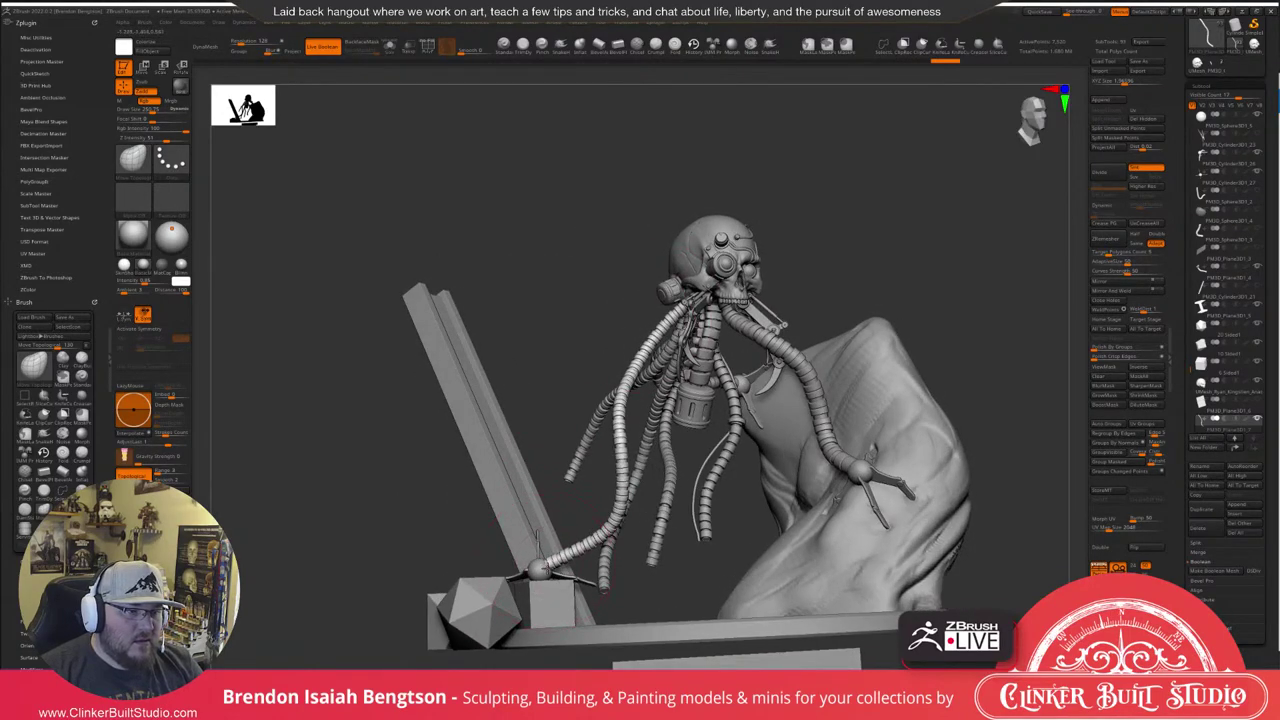
left_click_drag(546, 566, 550, 563)
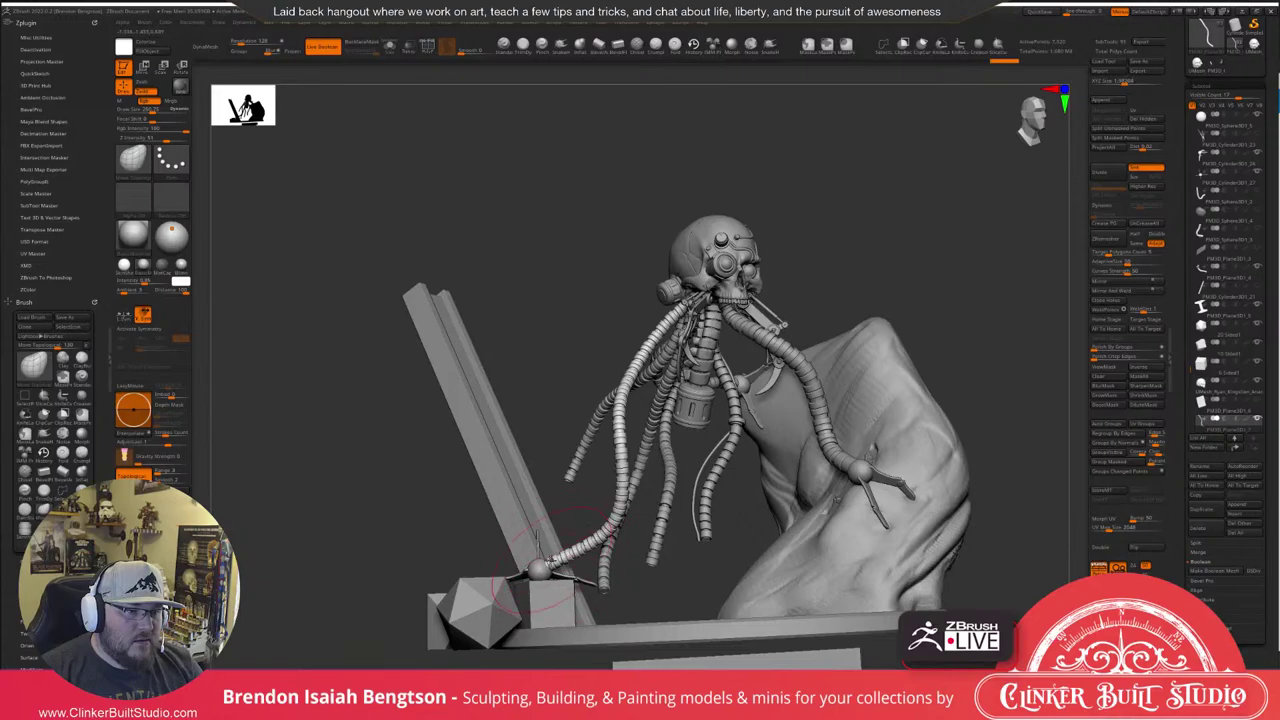
mouse_move(562, 498)
left_mouse_down()
mouse_move(575, 538)
mouse_move(556, 540)
mouse_move(562, 529)
left_mouse_up()
right_click_drag(556, 528, 530, 386)
key("space")
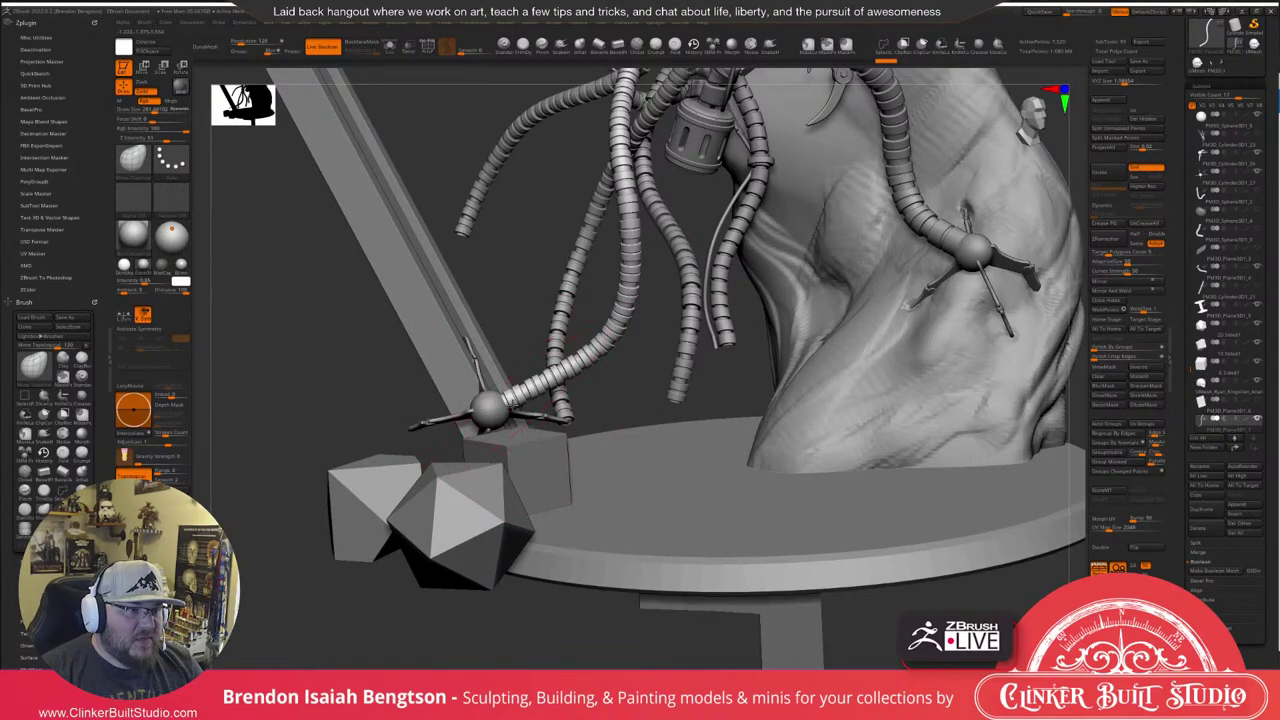
left_click_drag(290, 286, 214, 281)
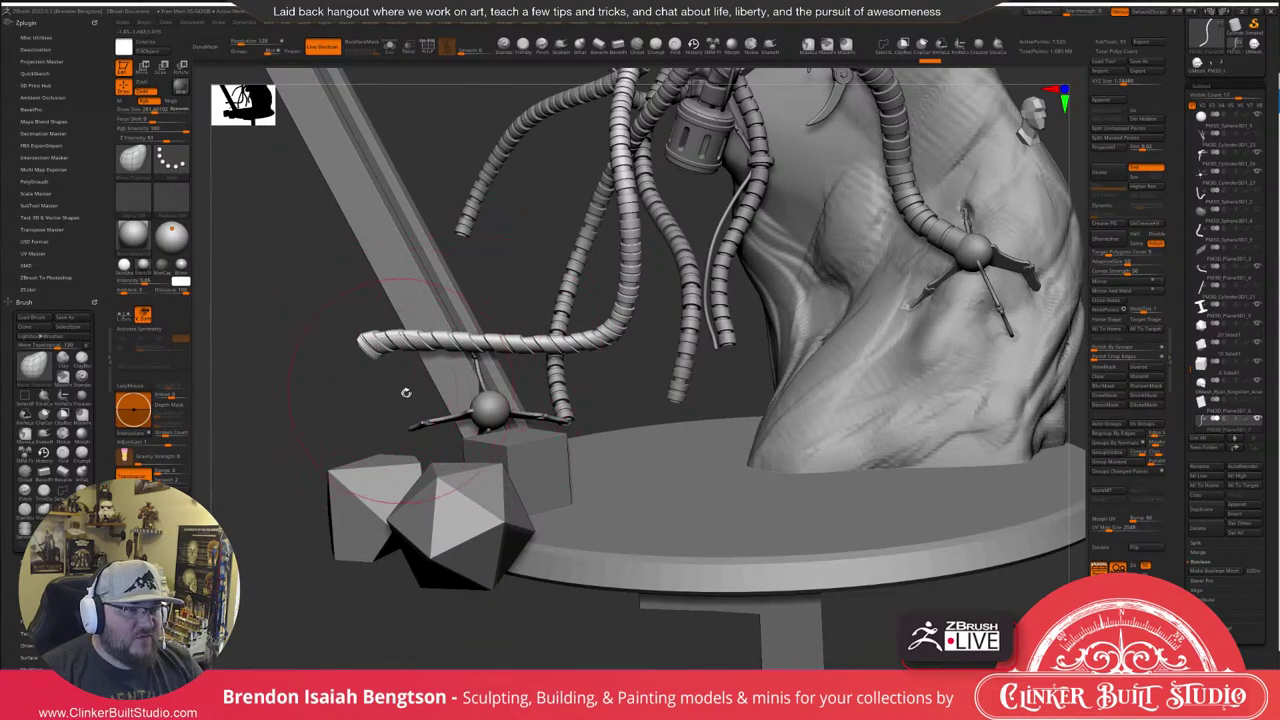
key("ctrl+z")
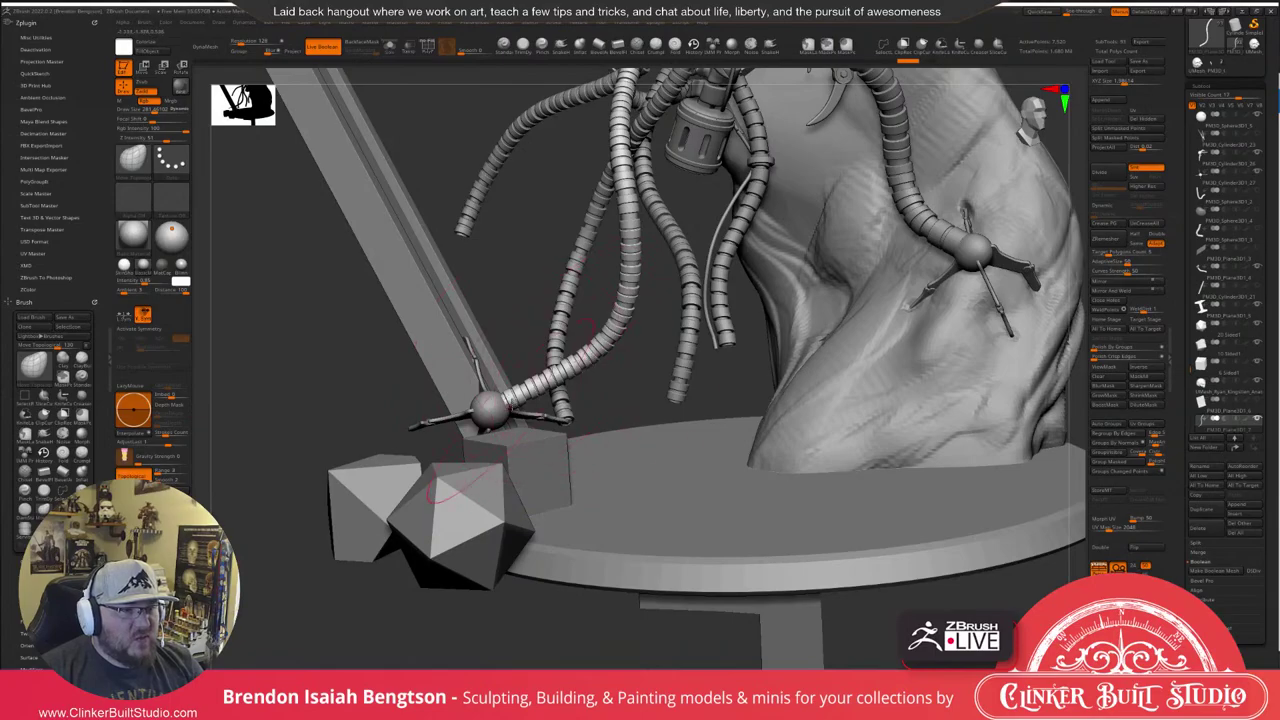
Examine the tentacle's shape and the whole composition from the front, side and above, including the support under the round base.
mouse_move(490, 302)
left_mouse_down()
mouse_move(516, 418)
mouse_move(489, 352)
mouse_move(500, 367)
left_mouse_up()
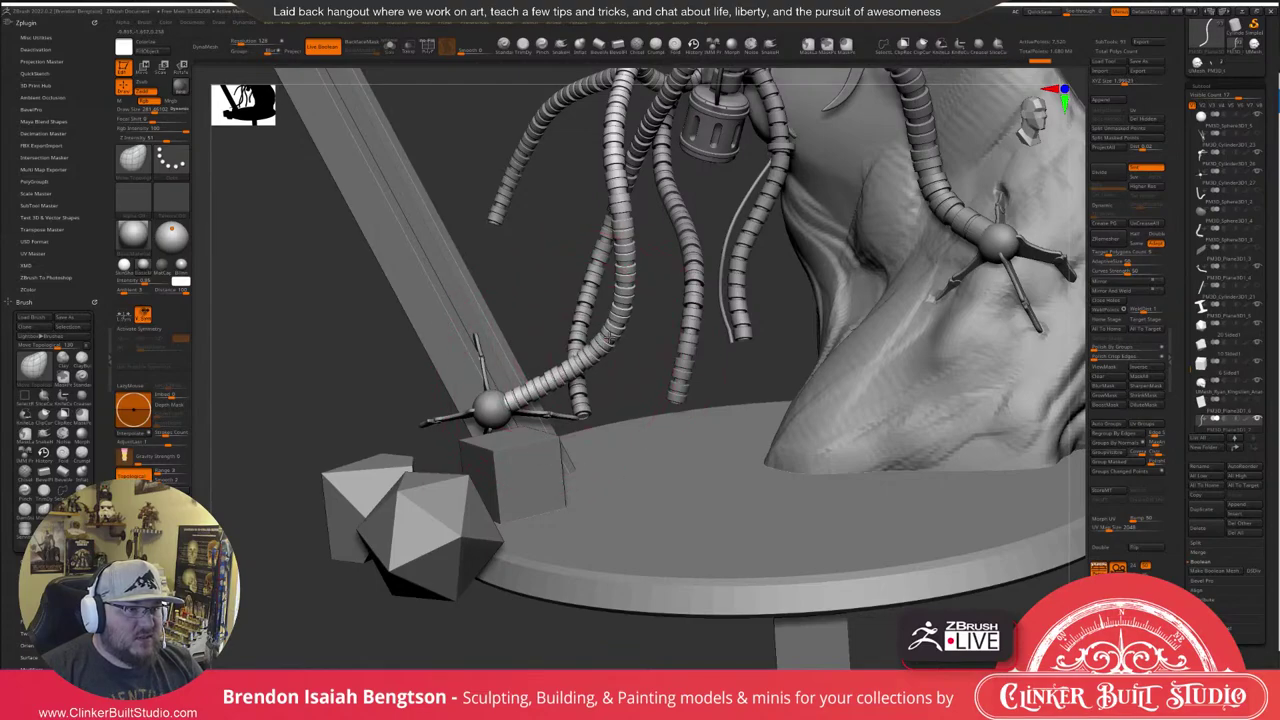
left_click_drag(730, 172, 952, 176)
key("f")
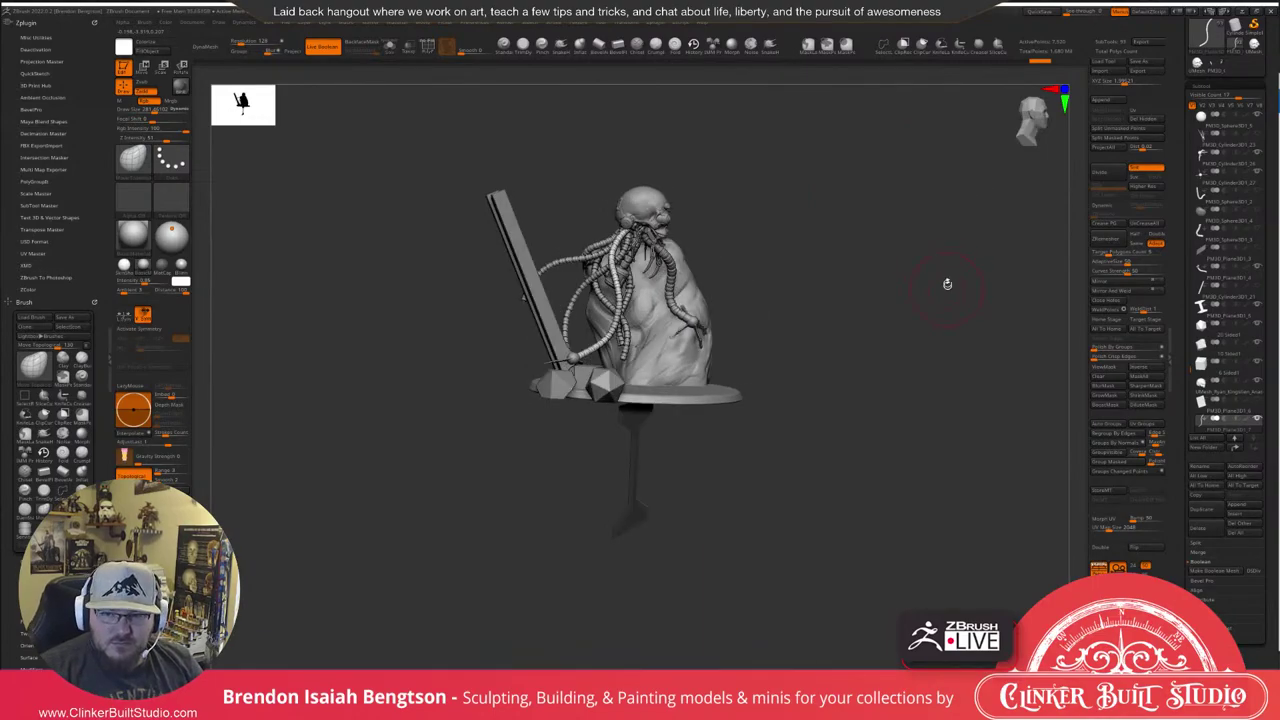
left_click_drag(947, 284, 880, 254, "alt")
mouse_move(798, 293)
left_mouse_down("alt")
mouse_move(880, 143)
mouse_move(795, 270)
left_mouse_up("alt")
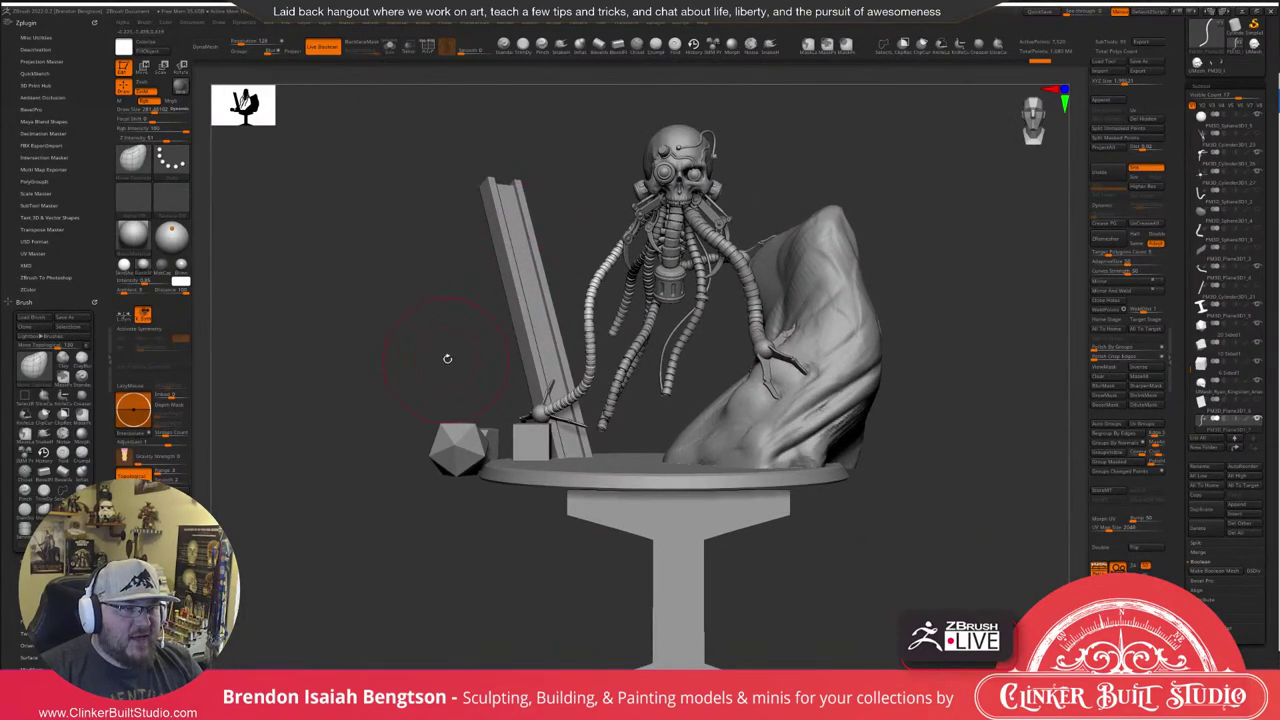
left_click_drag(447, 358, 485, 330)
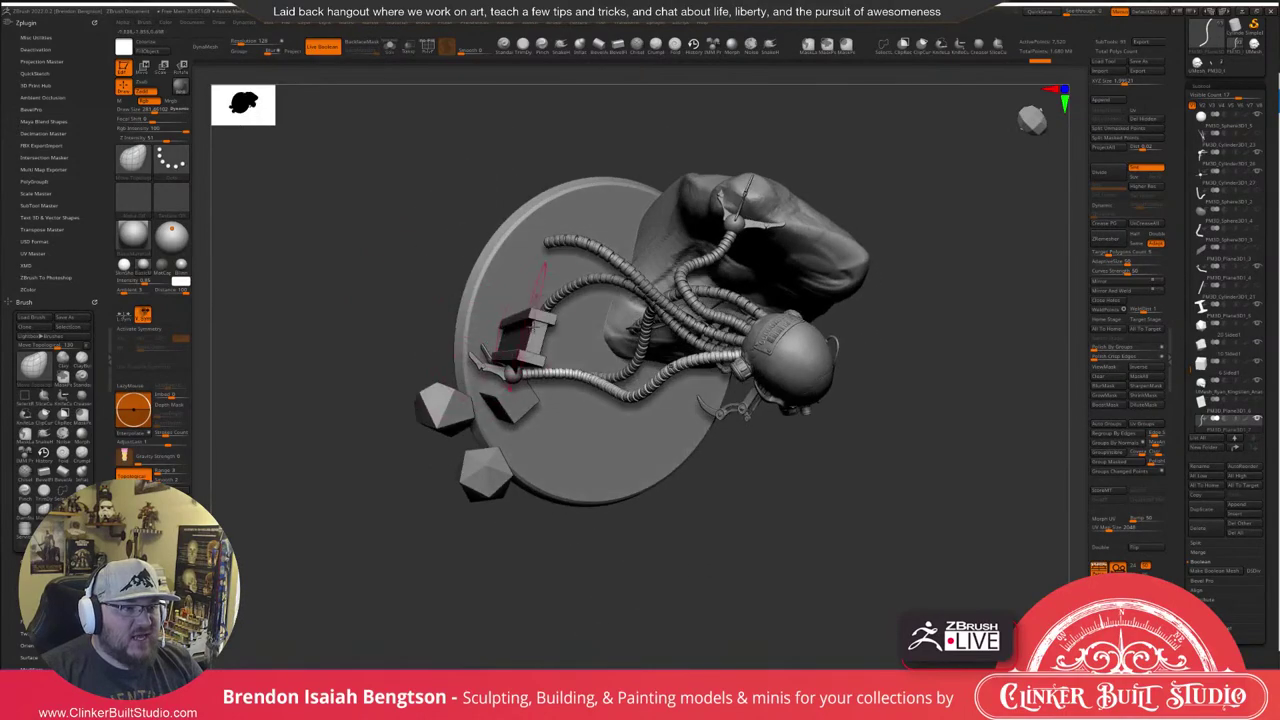
left_click_drag(362, 444, 451, 322)
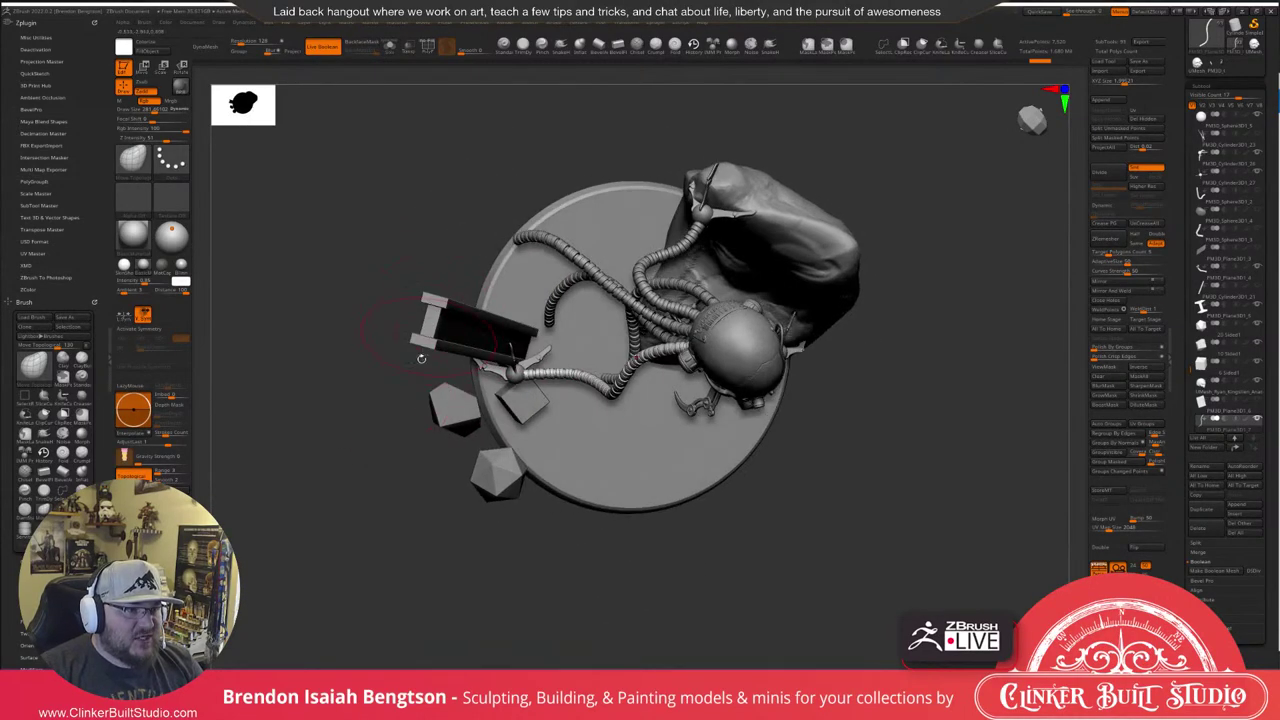
left_click_drag(414, 523, 399, 372)
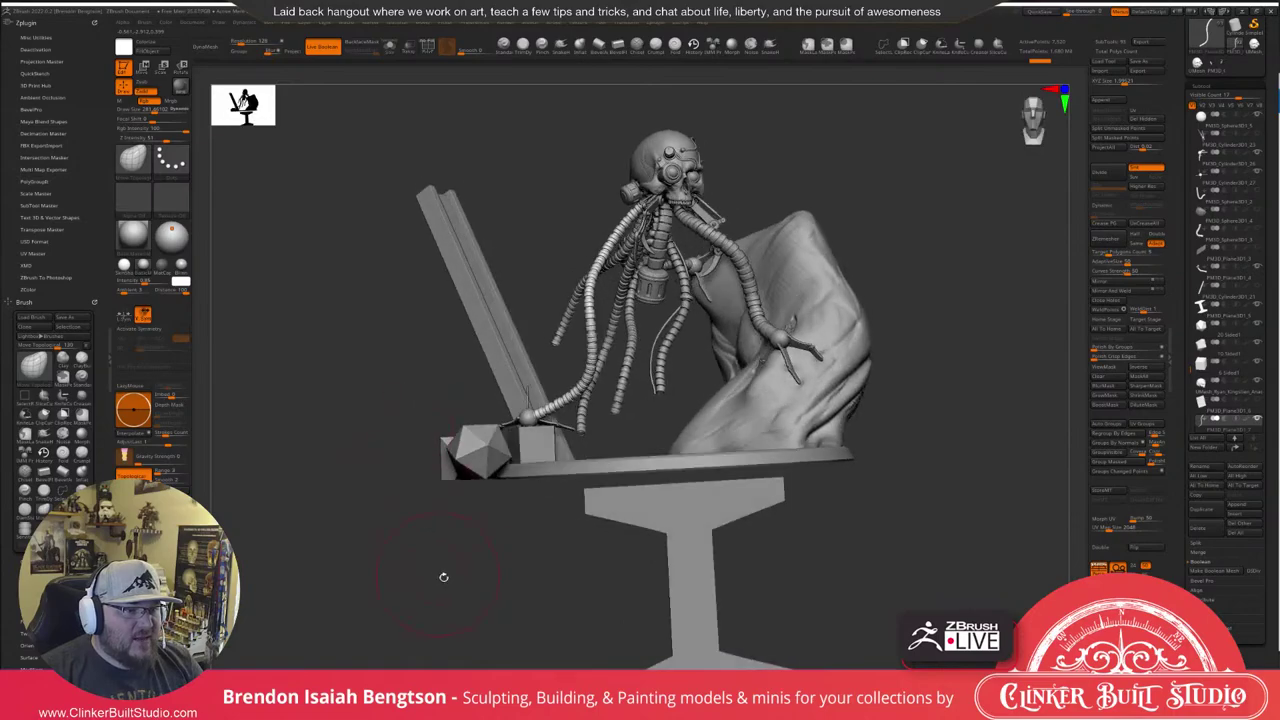
left_click_drag(443, 575, 430, 455, "alt")
Select the I-beam-shaped support under the round base, show its polygroup wireframe, and append a Plane3D subtool.
left_click(623, 427, "alt")
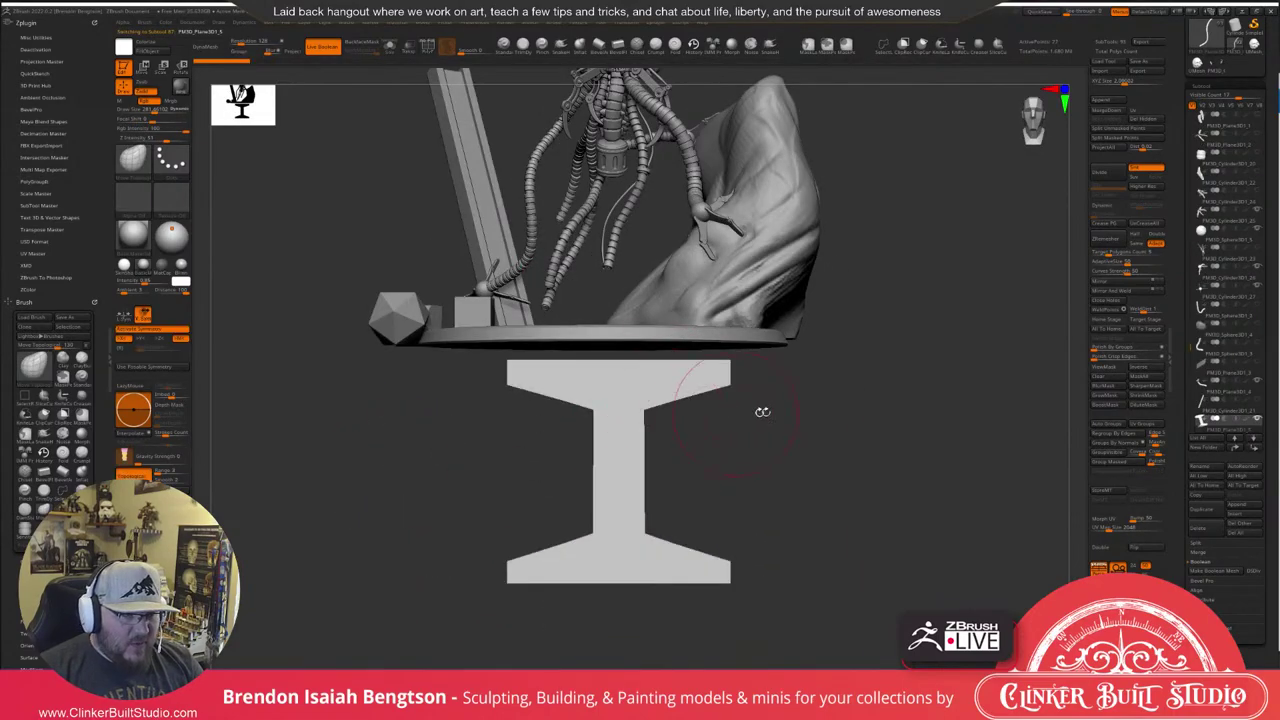
key("shift+f")
left_click_drag(823, 420, 840, 464, "alt")
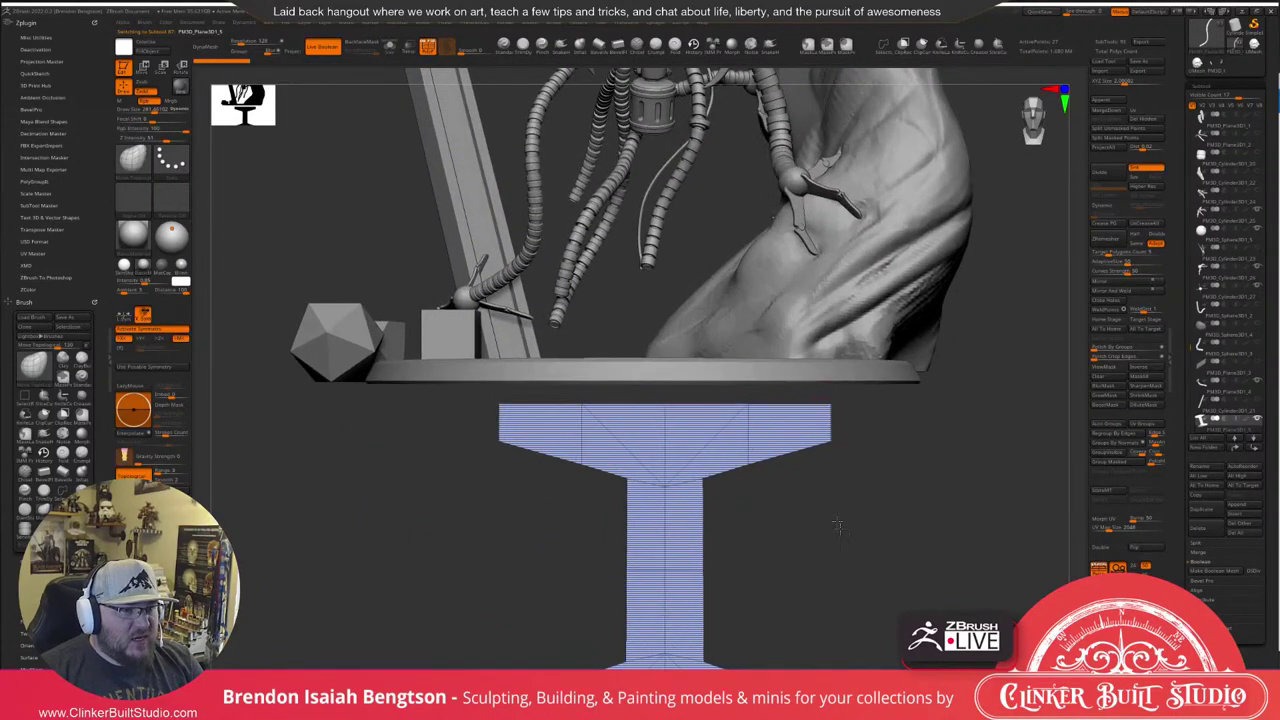
mouse_move(838, 520)
left_mouse_down("alt")
mouse_move(812, 432)
mouse_move(803, 466)
mouse_move(784, 467)
left_mouse_up("alt")
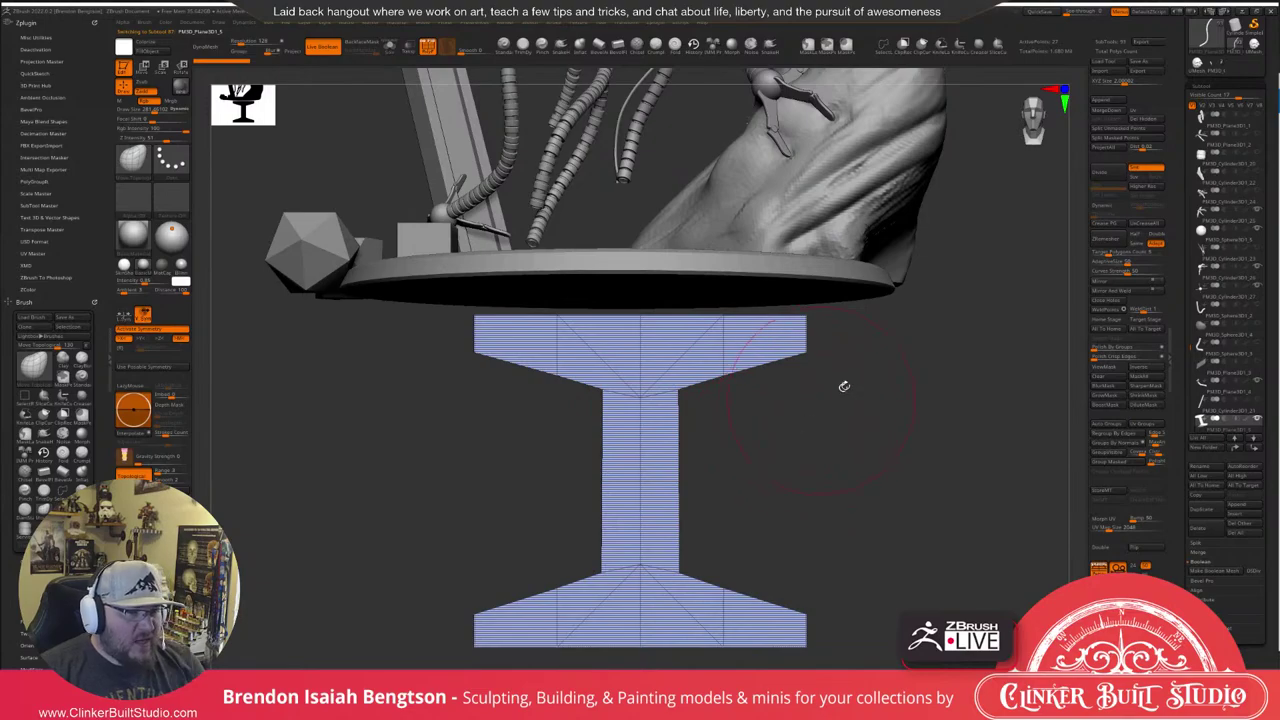
left_click_drag(914, 440, 771, 386, "alt")
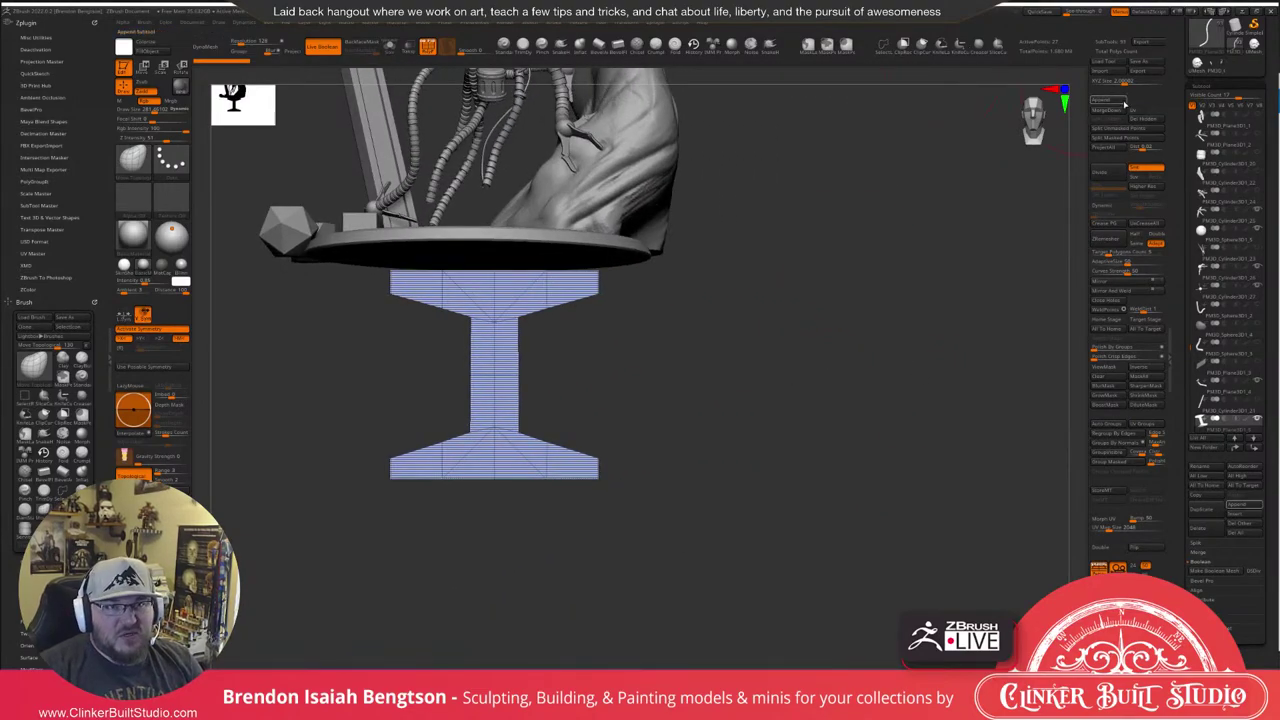
left_click(1122, 102)
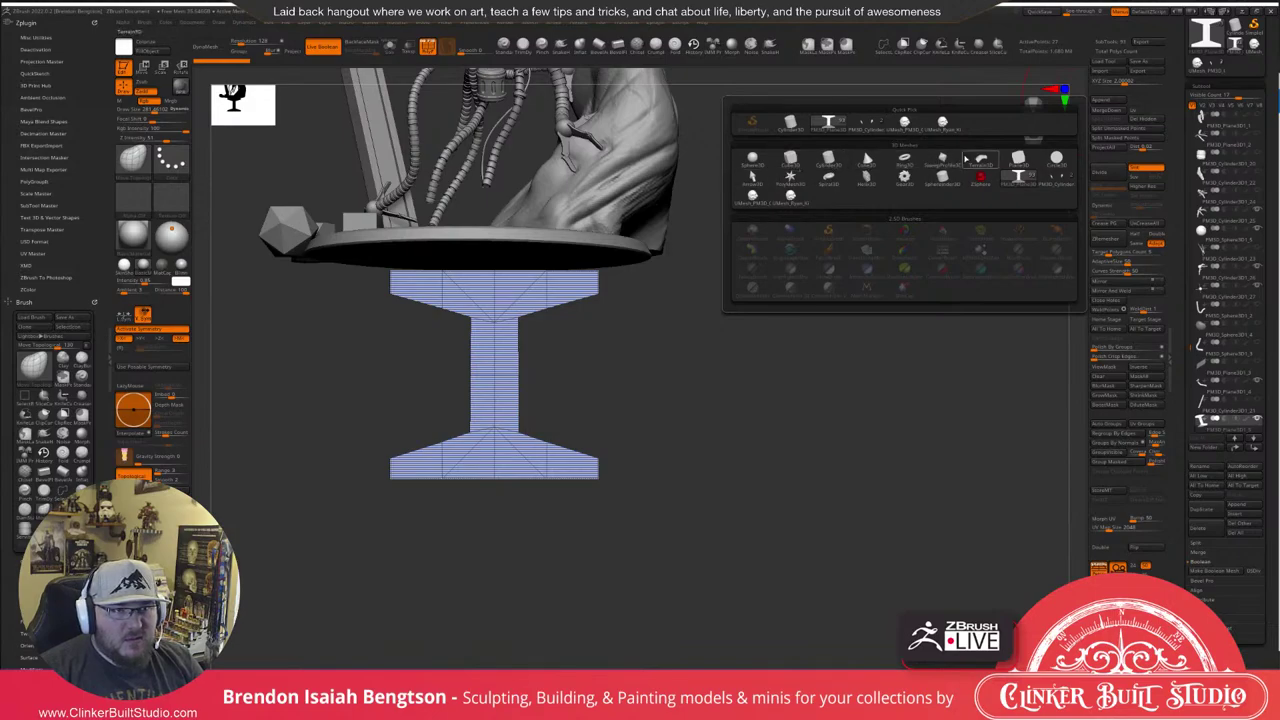
left_click(1017, 158)
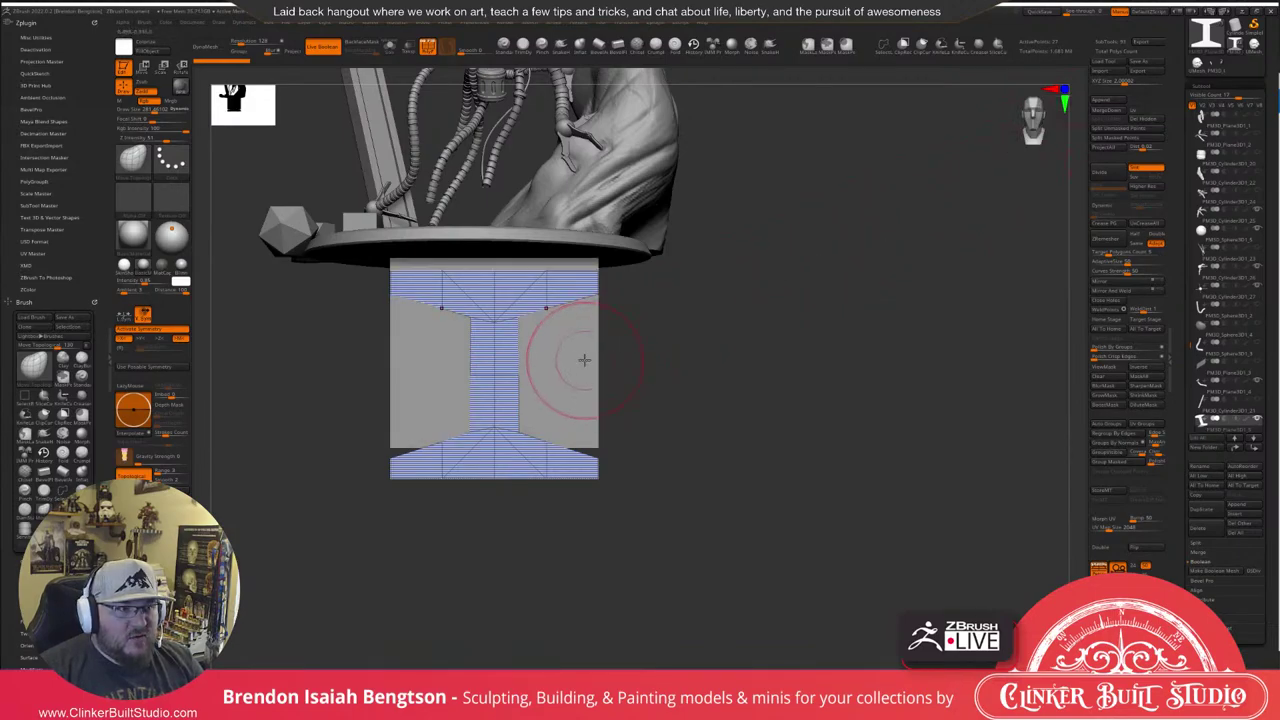
Select the appended plane and move it down until its upper and lower edges line up with the I-beam support.
key("w")
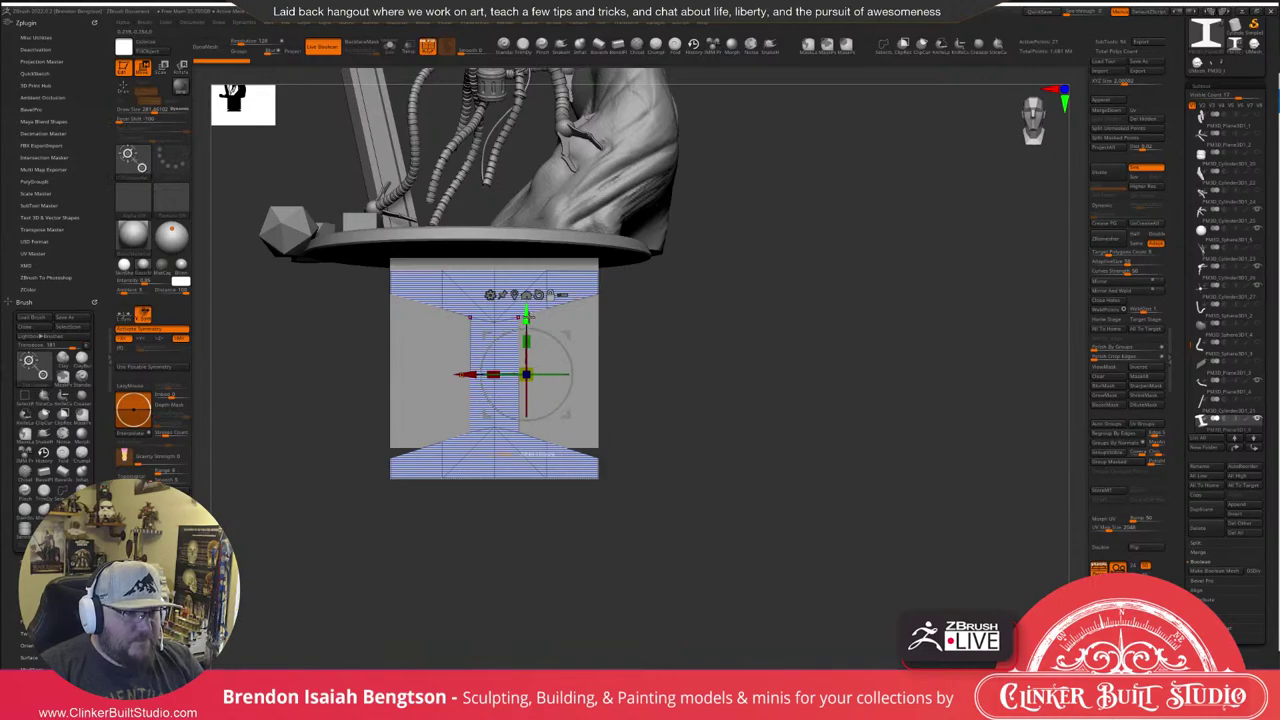
left_click_drag(525, 318, 525, 357)
key("ctrl+z")
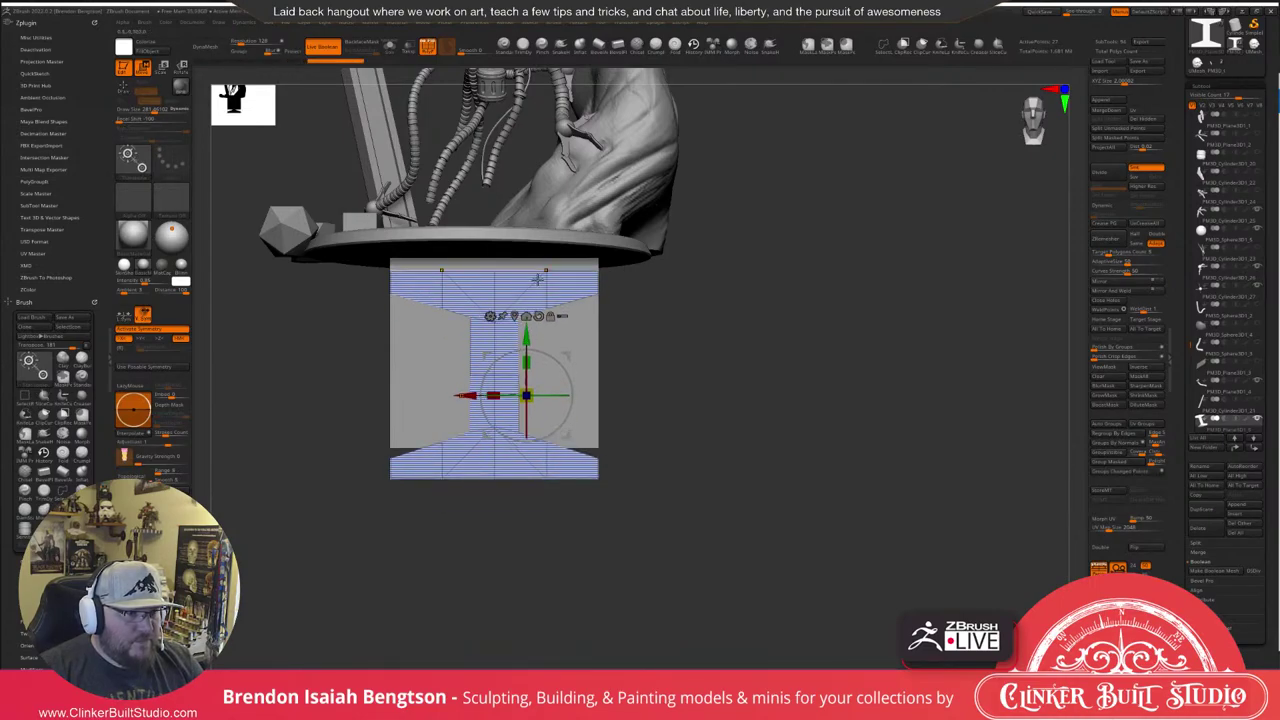
left_click(587, 331, "alt")
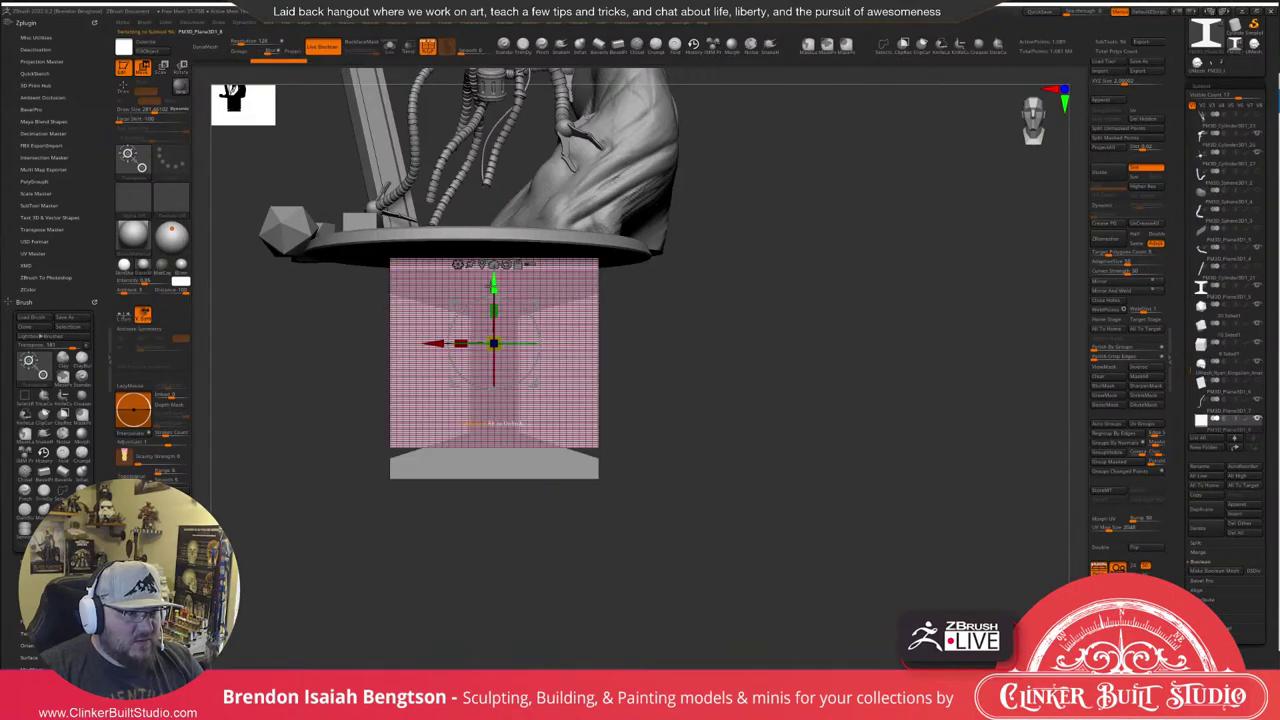
left_click_drag(493, 284, 493, 325)
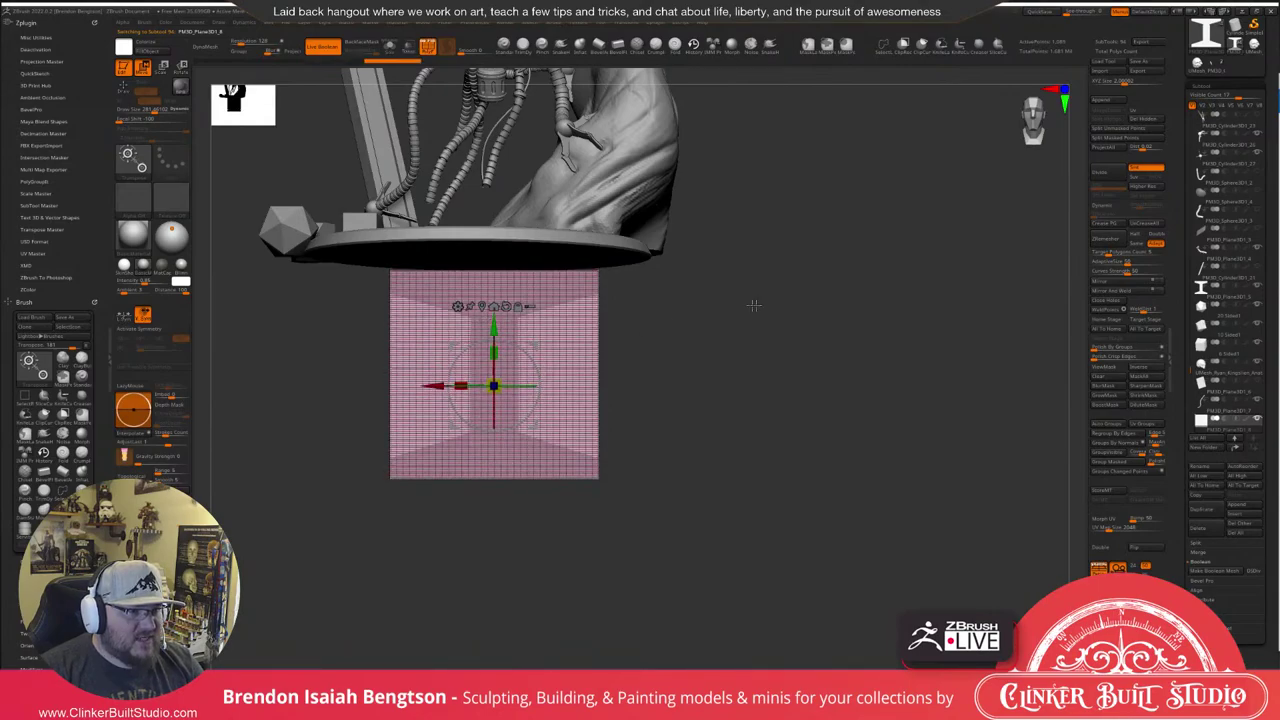
Rebuild two lower subdivision levels for the plane with Reconstruct Subdiv, leaving it at its coarsest grid.
right_click_drag(747, 310, 848, 304, "ctrl")
right_click_drag(848, 304, 907, 349, "alt")
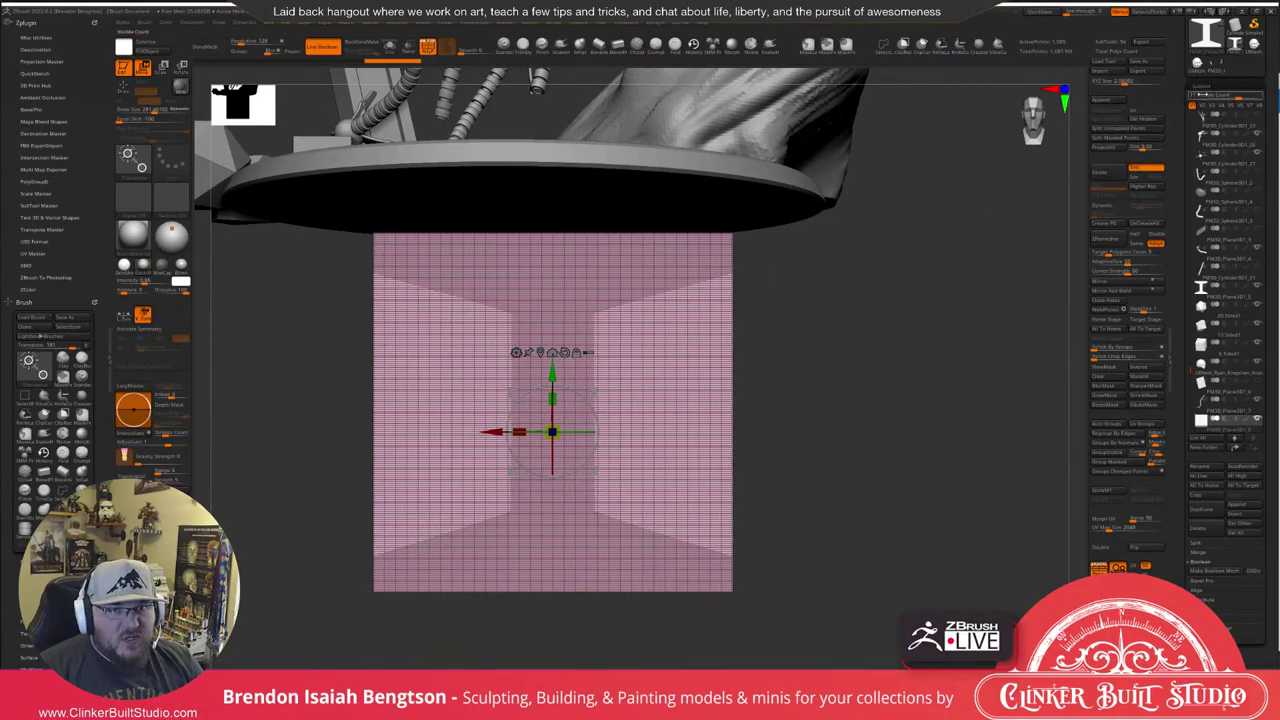
left_click(1205, 648)
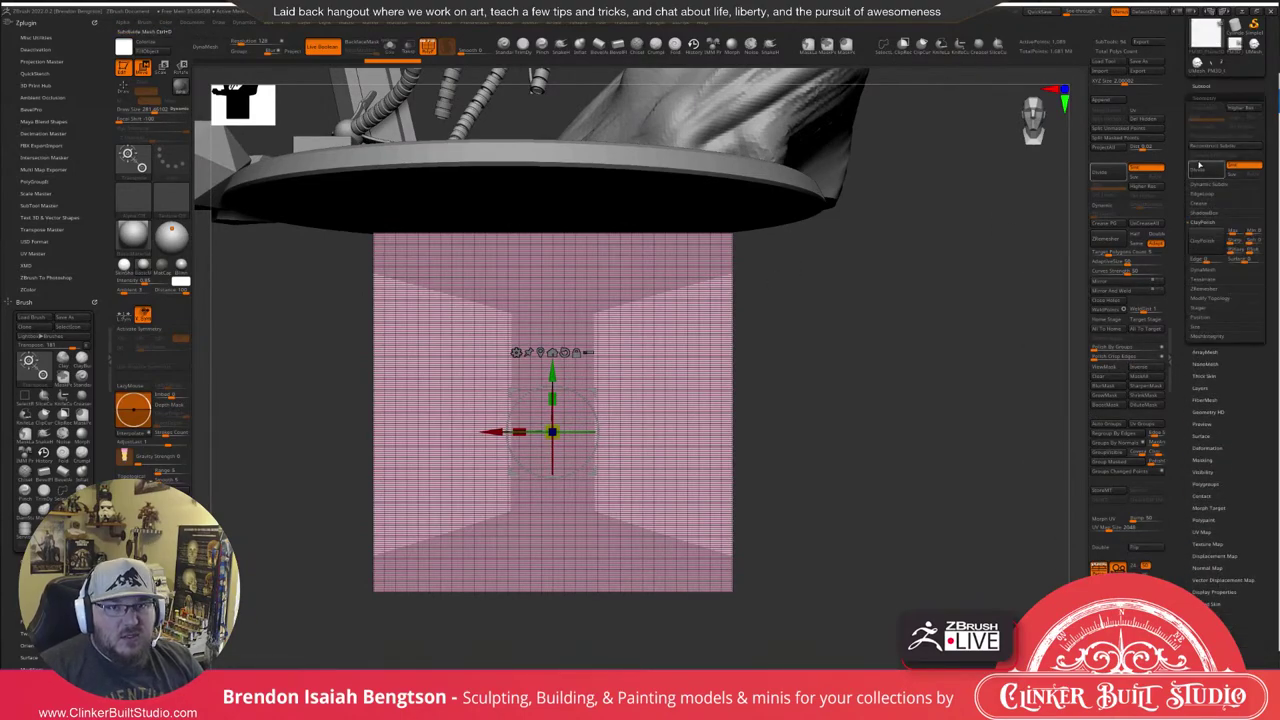
left_click(1233, 148)
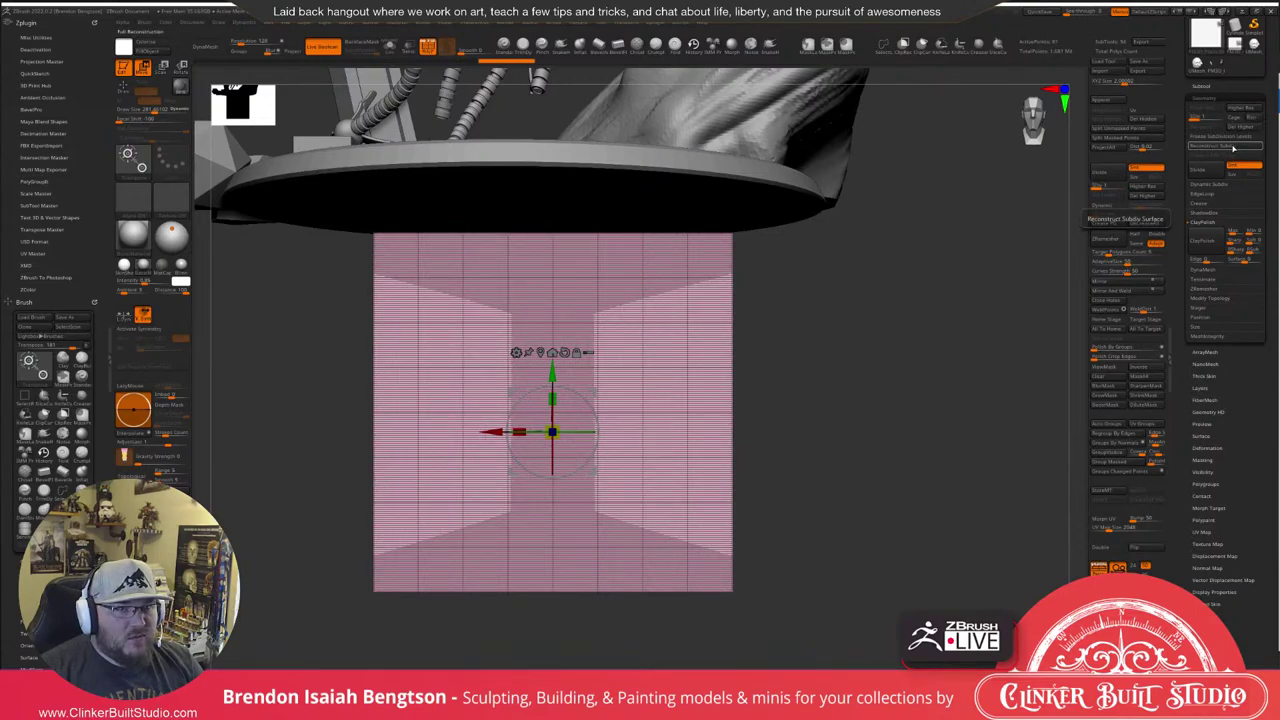
left_click(1233, 148)
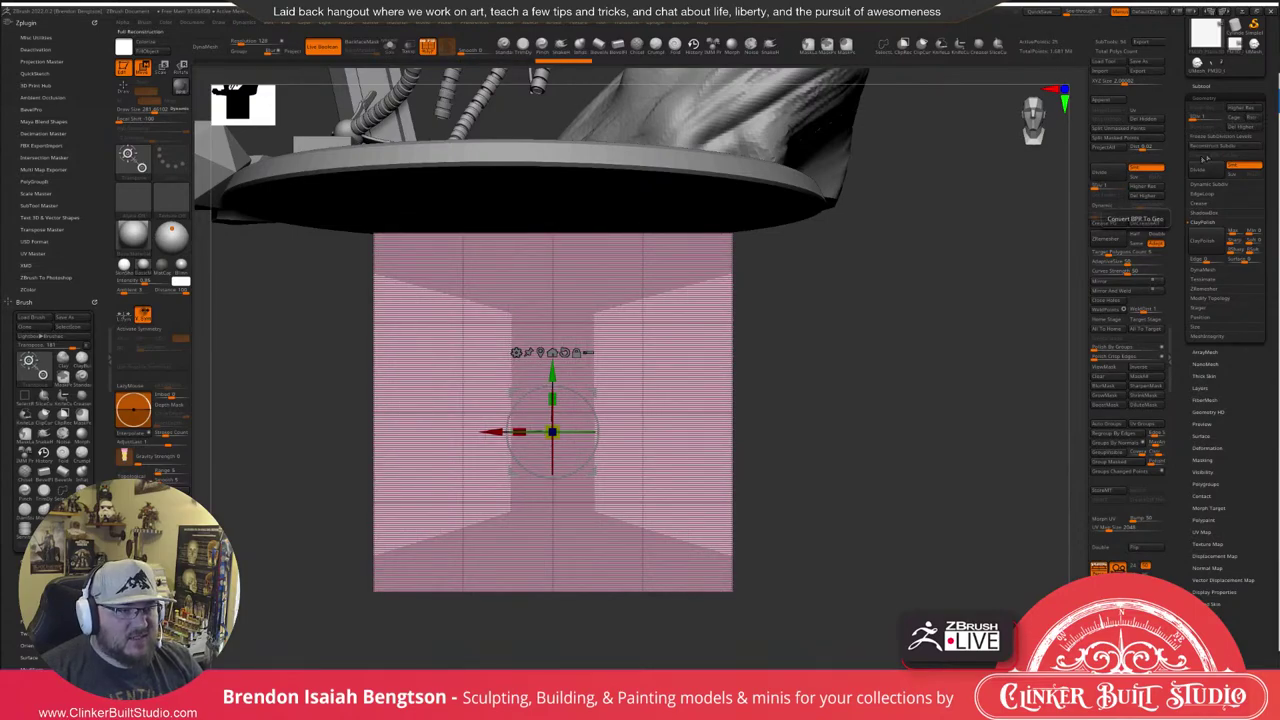
Turn on X symmetry and try to cut the plane along the I-beam's sloped edges with the SliceCurve brush.
key("q")
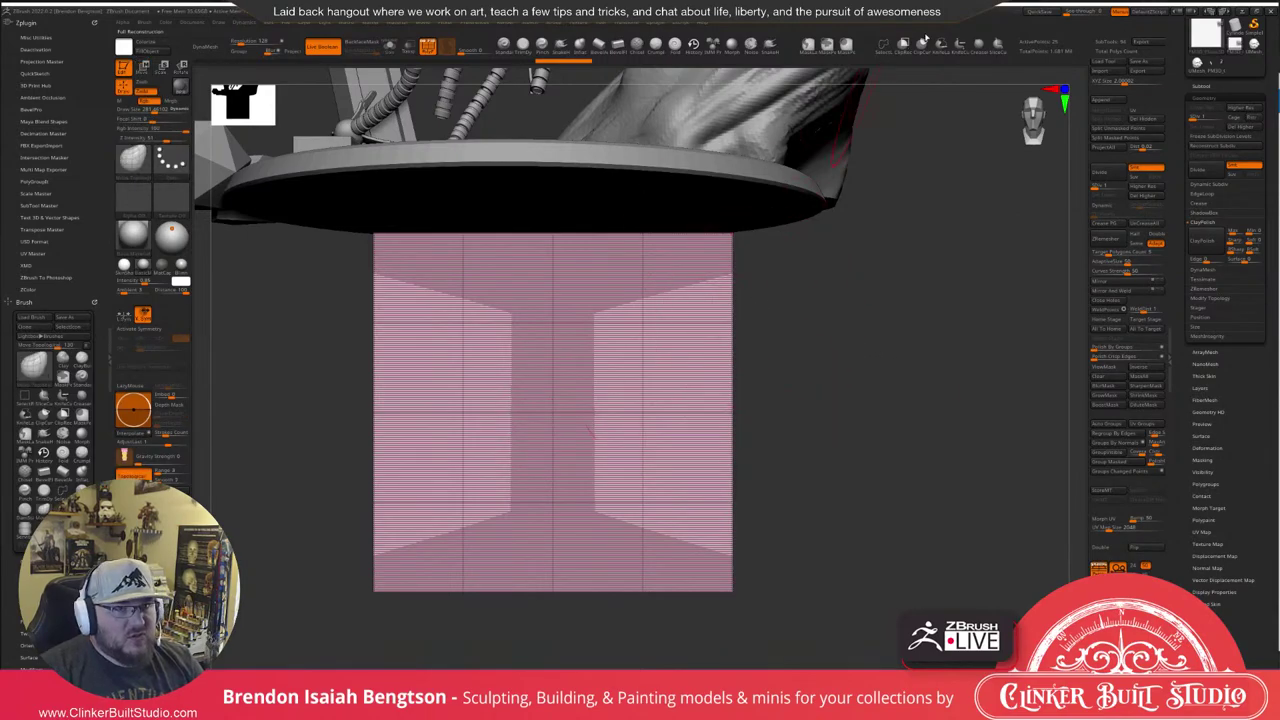
left_click(998, 45)
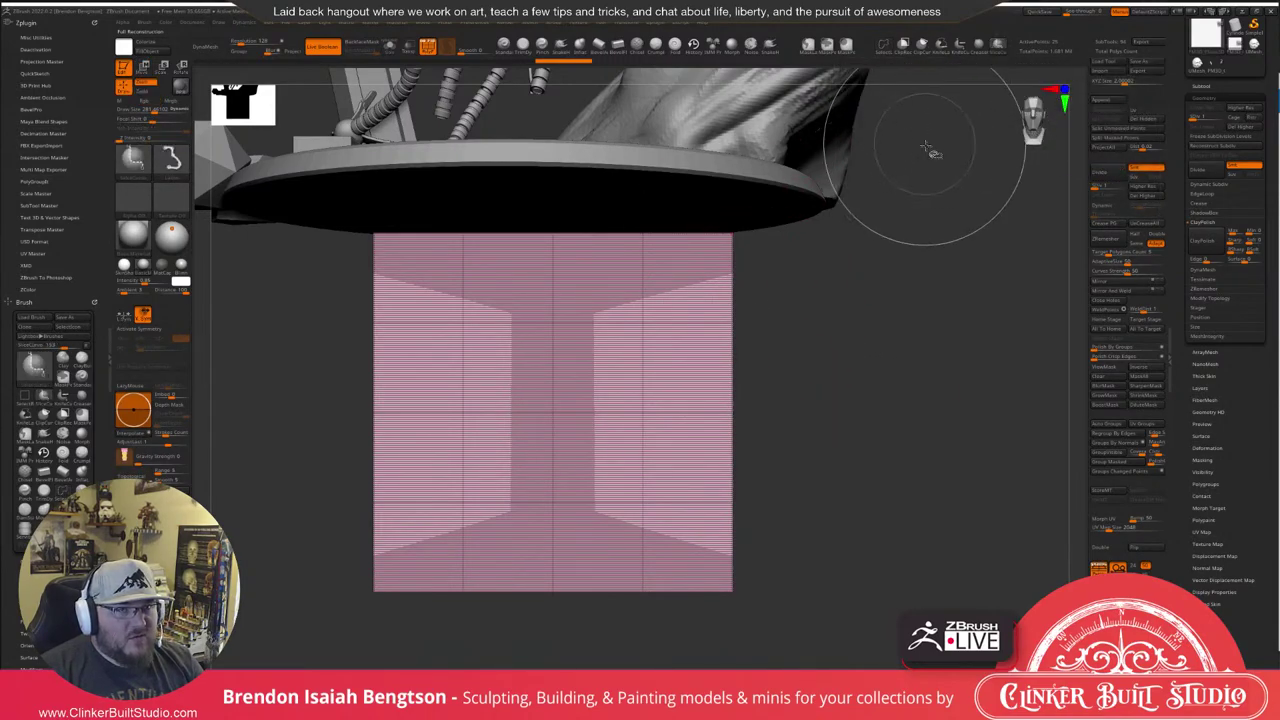
key("x")
left_click(776, 262, "ctrl+shift")
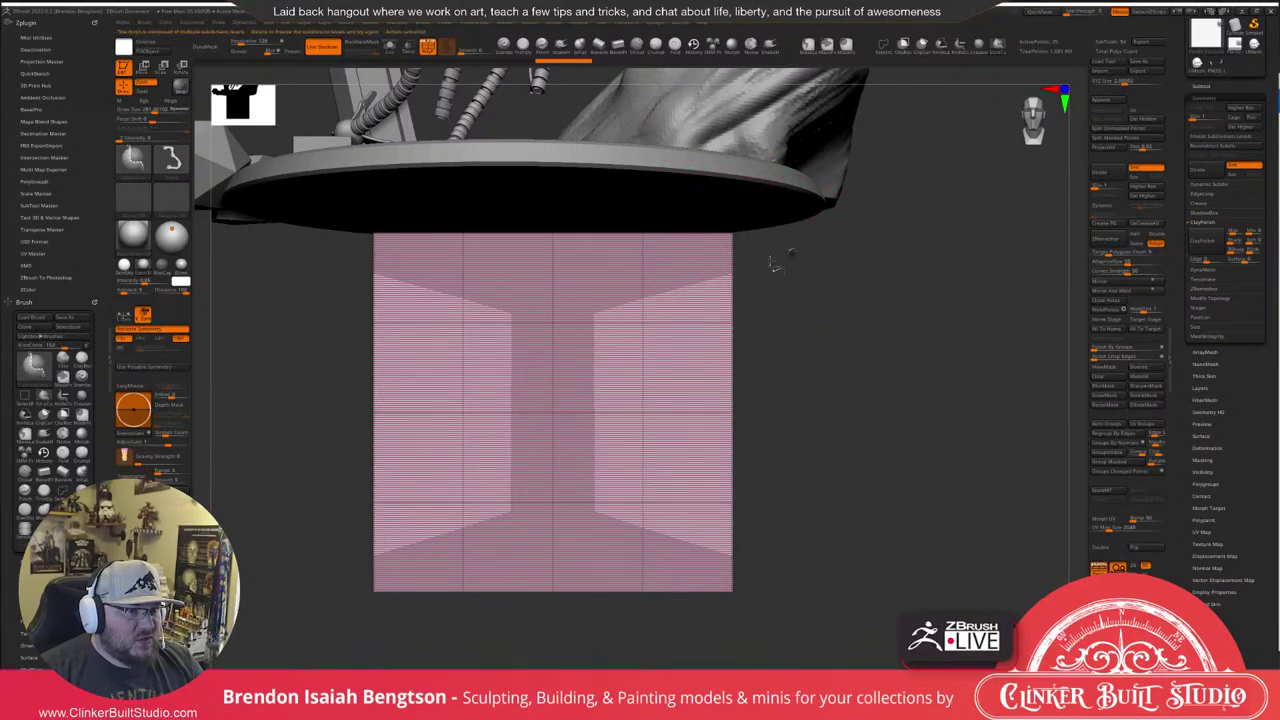
left_click_drag(777, 258, 590, 315)
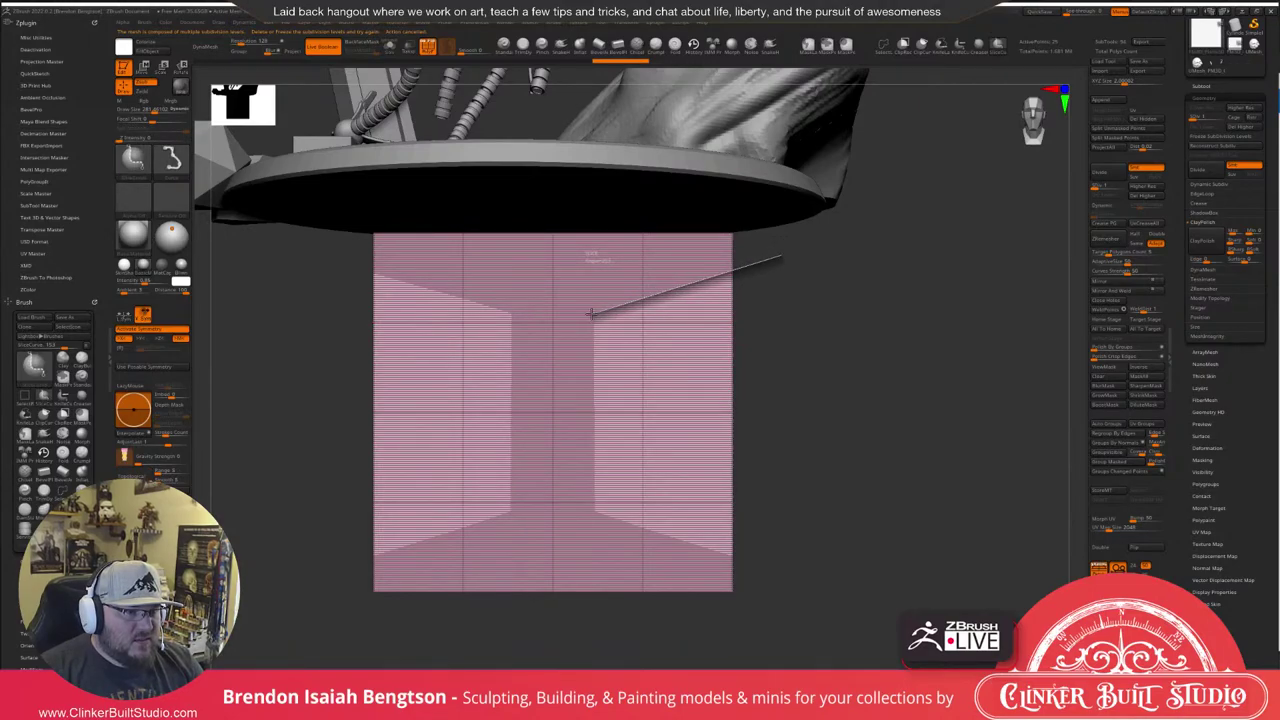
mouse_move(589, 413)
left_mouse_down()
mouse_move(594, 511)
mouse_move(848, 592)
left_mouse_up()
Isolate the plane, set it to its lowest subdivision level, delete the higher levels, and show the whole model again.
key("alt+s")
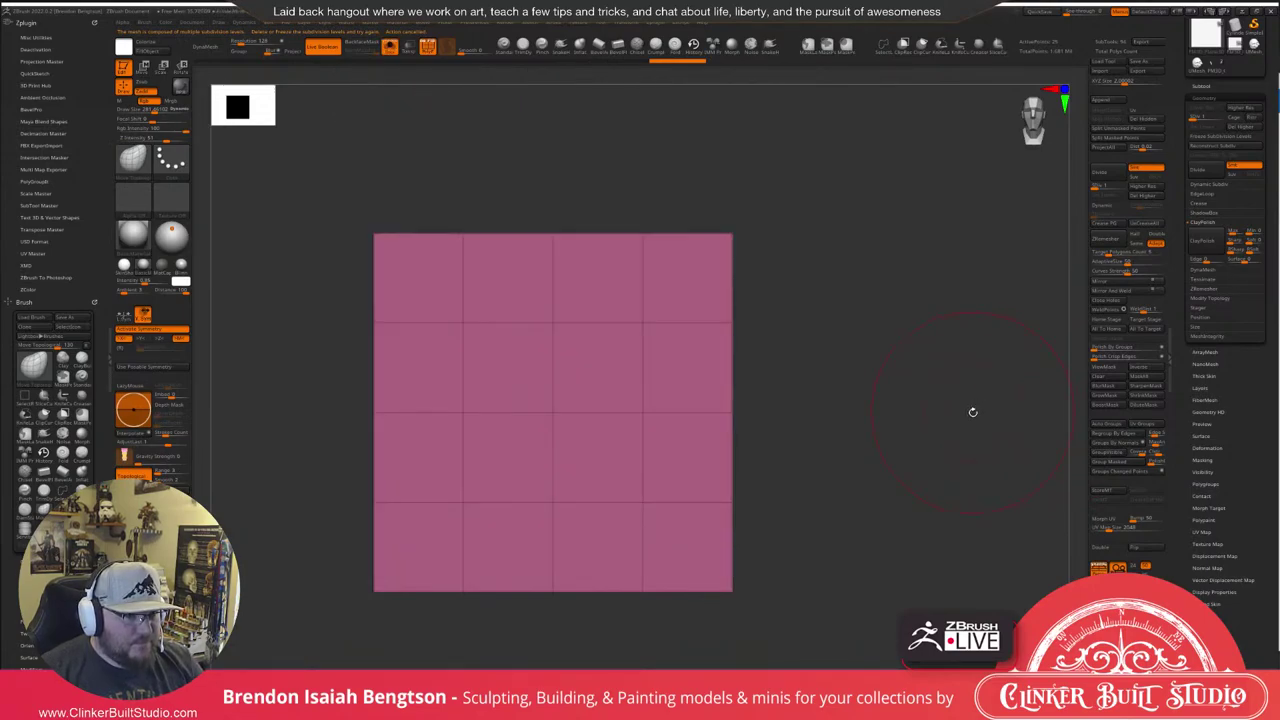
mouse_move(830, 248)
left_mouse_down("ctrl+shift")
mouse_move(620, 305)
mouse_move(565, 338)
mouse_move(591, 357)
mouse_move(597, 514)
mouse_move(879, 580)
left_mouse_up("ctrl+shift")
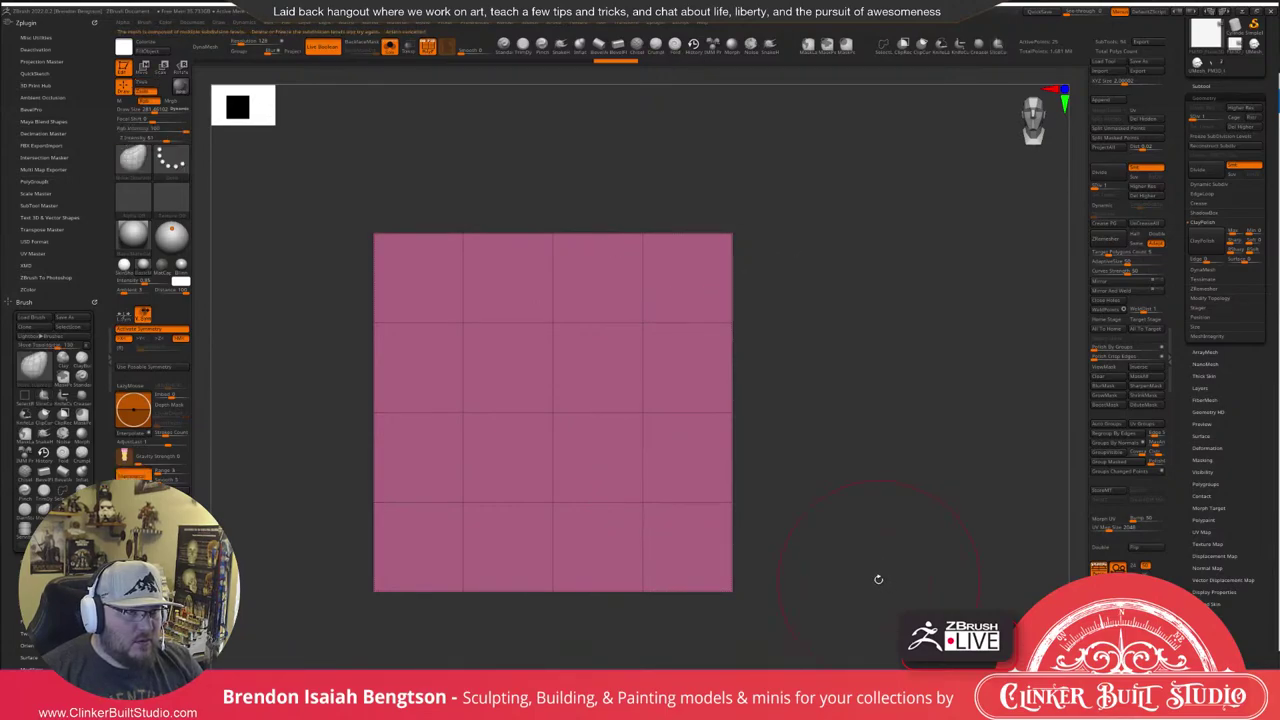
left_click_drag(844, 499, 852, 524)
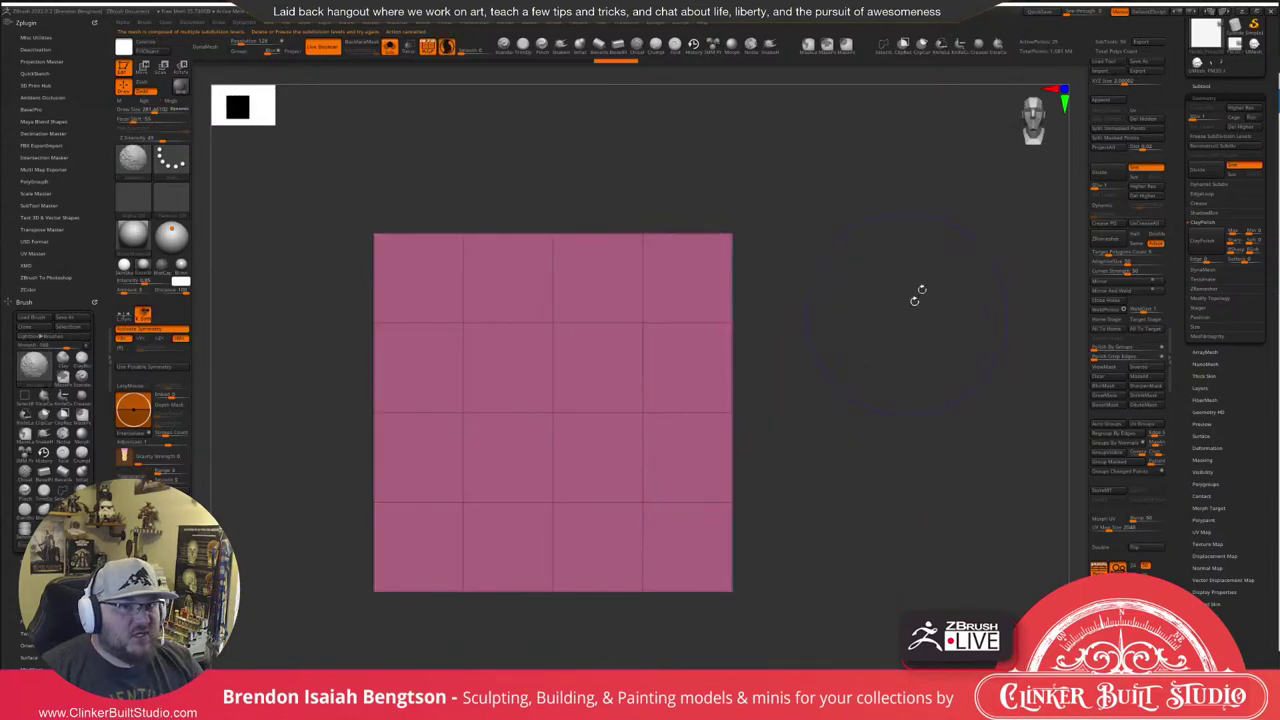
left_click(1155, 190)
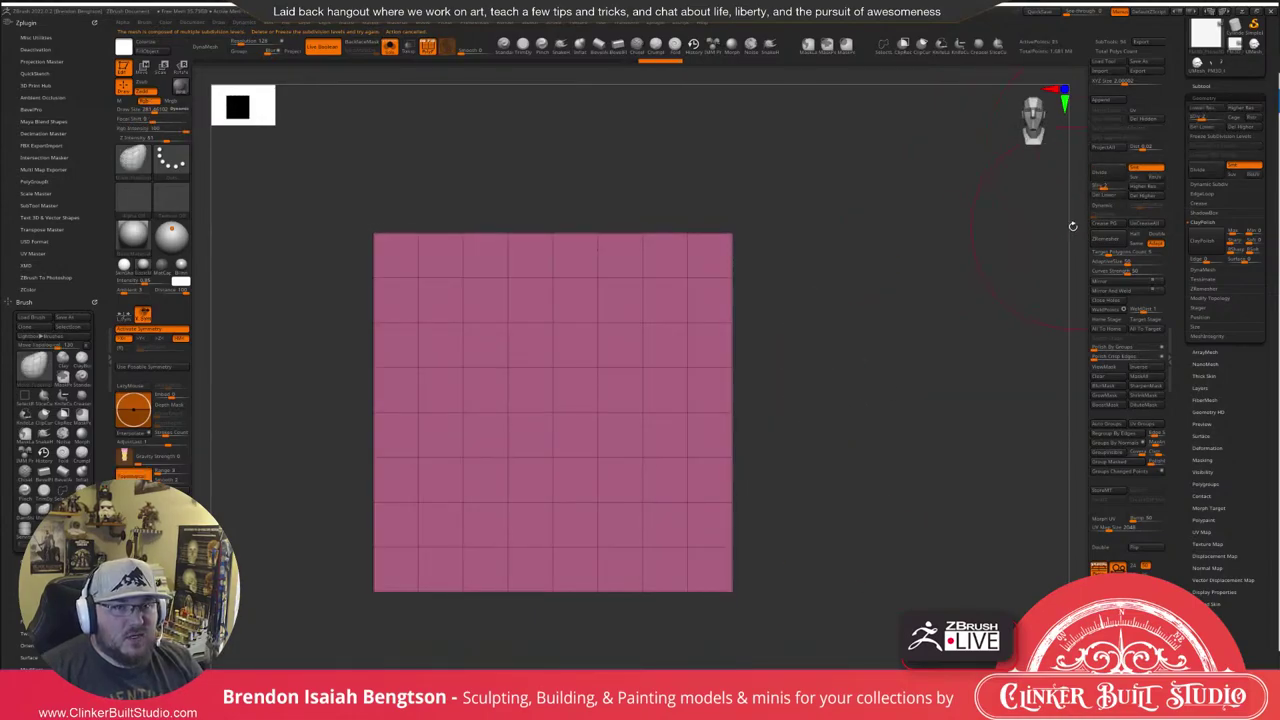
left_click(1103, 187)
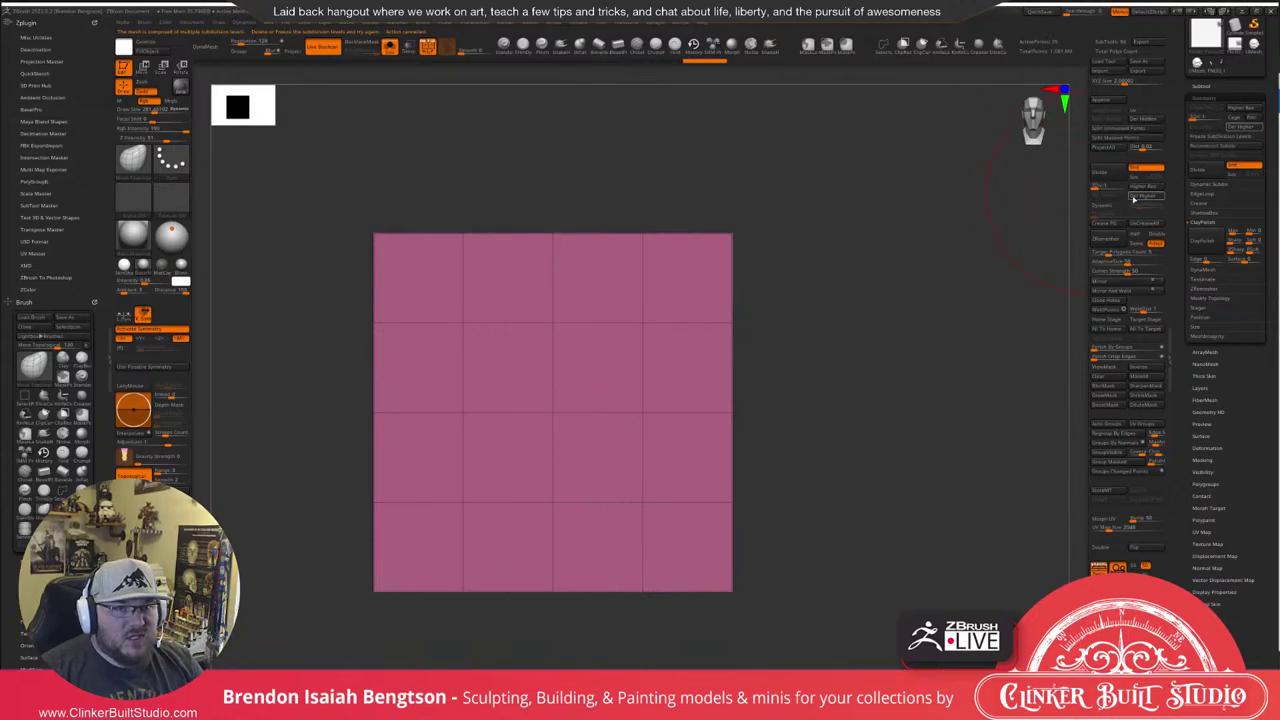
key("alt+s")
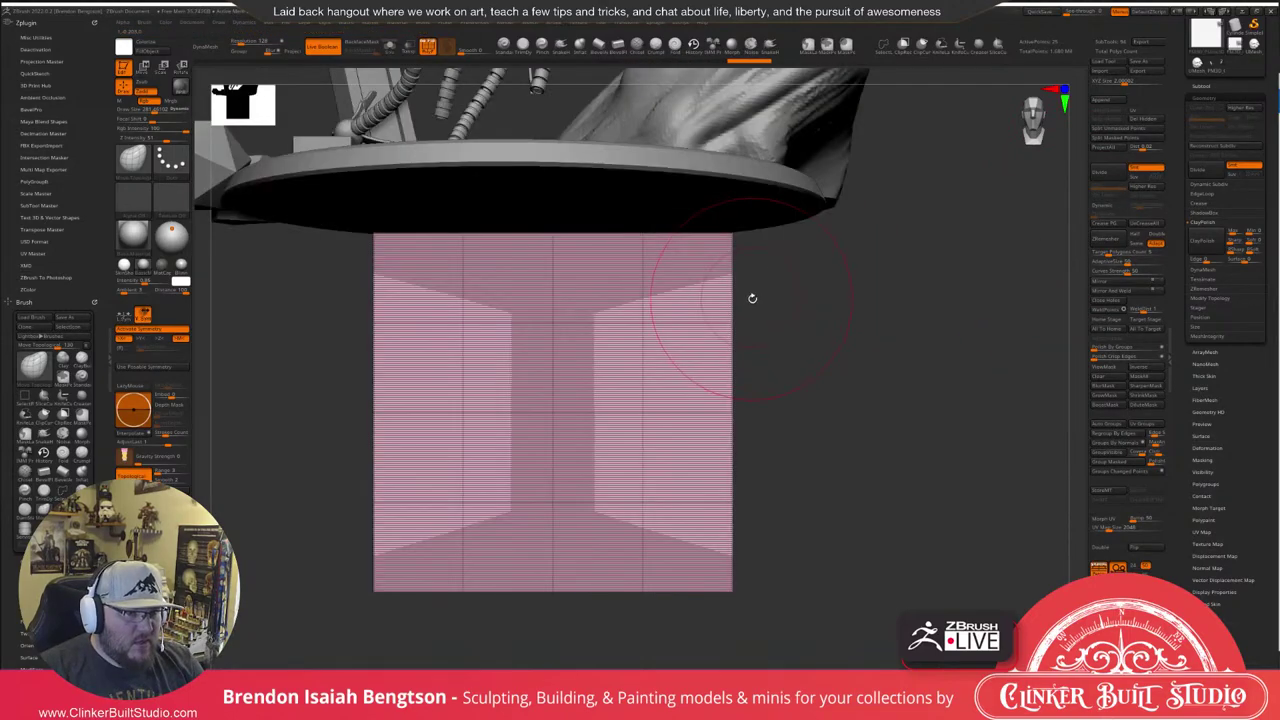
Slice one half of the plane along the I-beam's outline, nudge its inner corner points into place, and mirror and weld the cut.
mouse_move(826, 245)
left_mouse_down("ctrl+shift")
mouse_move(591, 315)
mouse_move(592, 505)
mouse_move(885, 606)
left_mouse_up("ctrl+shift")
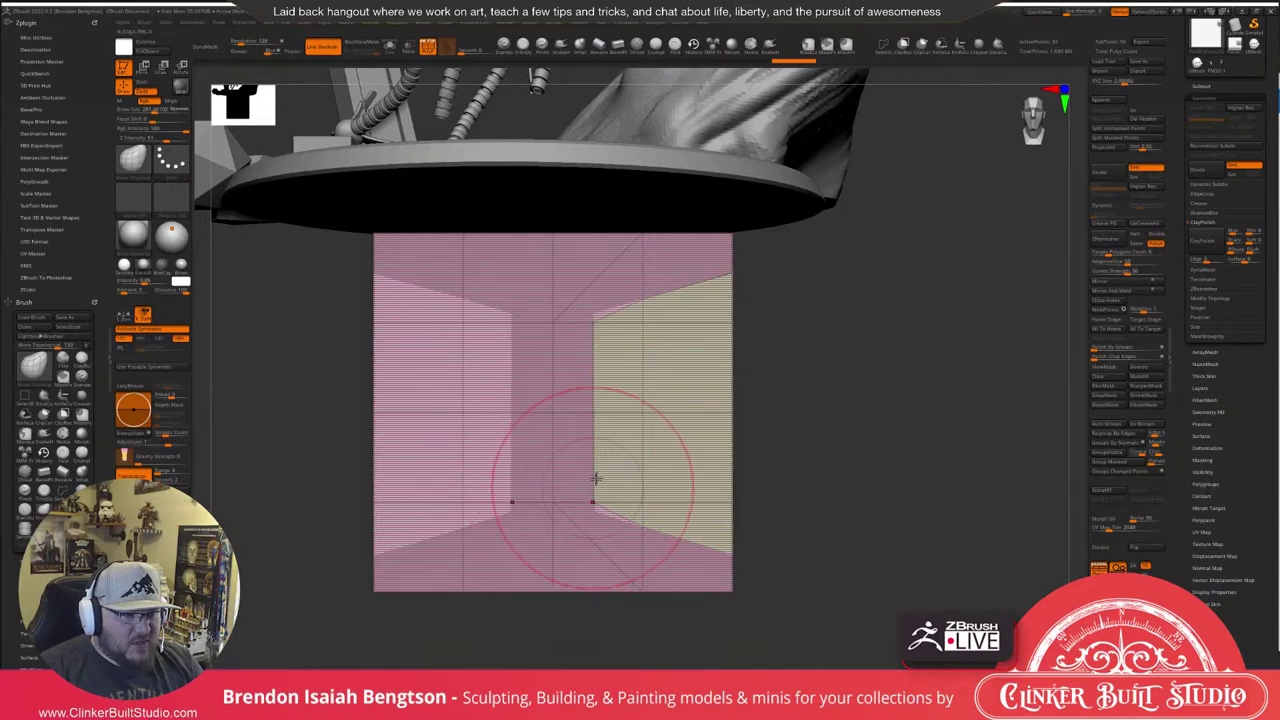
key("space")
left_click_drag(601, 370, 594, 370)
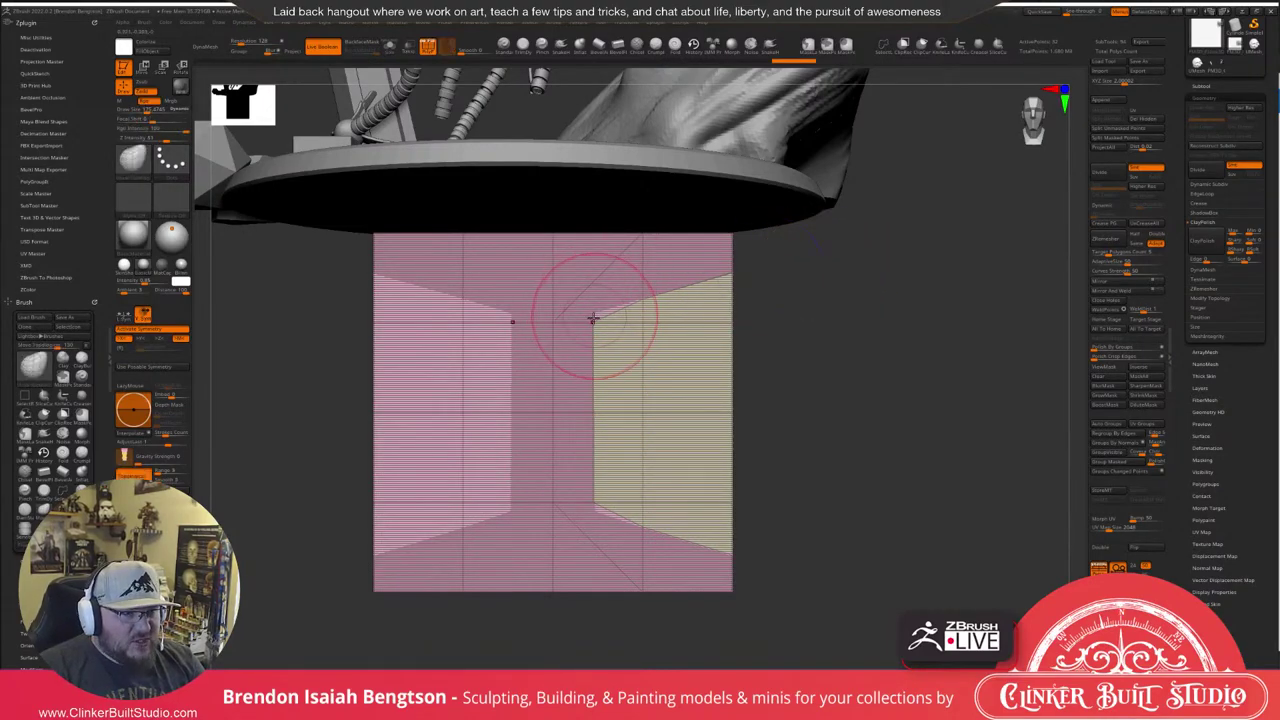
key("space")
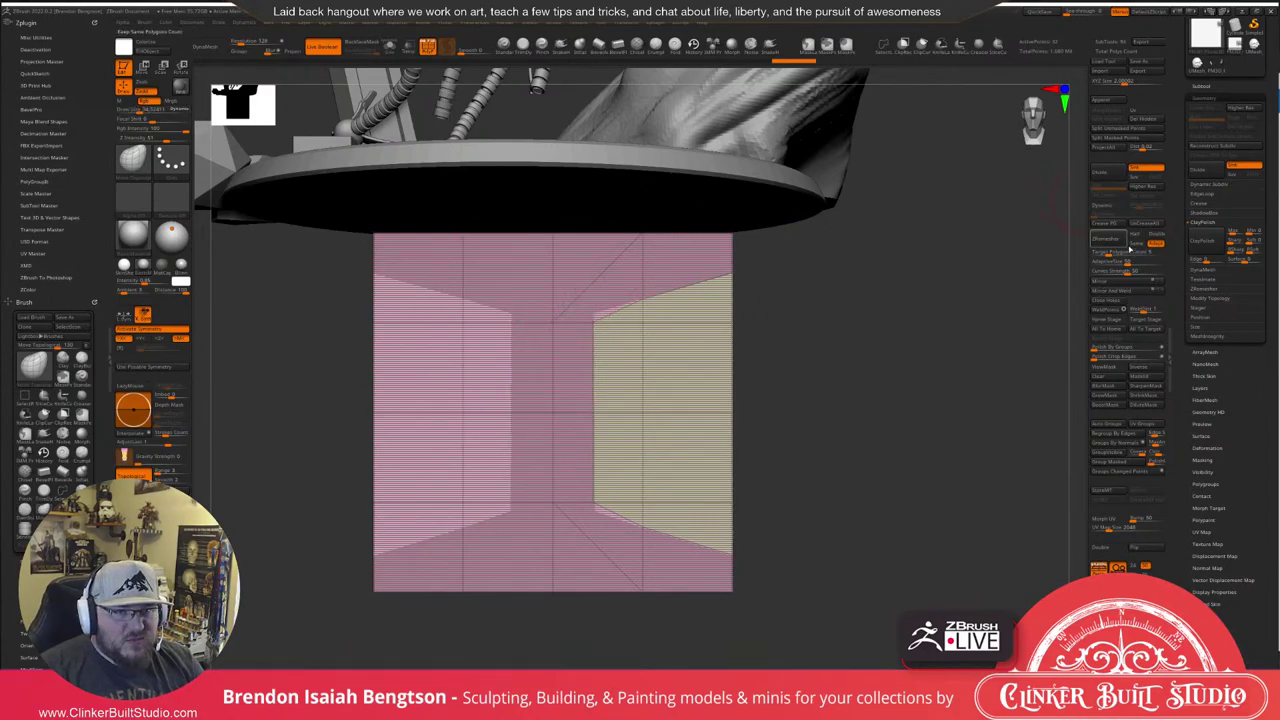
left_click(1125, 285)
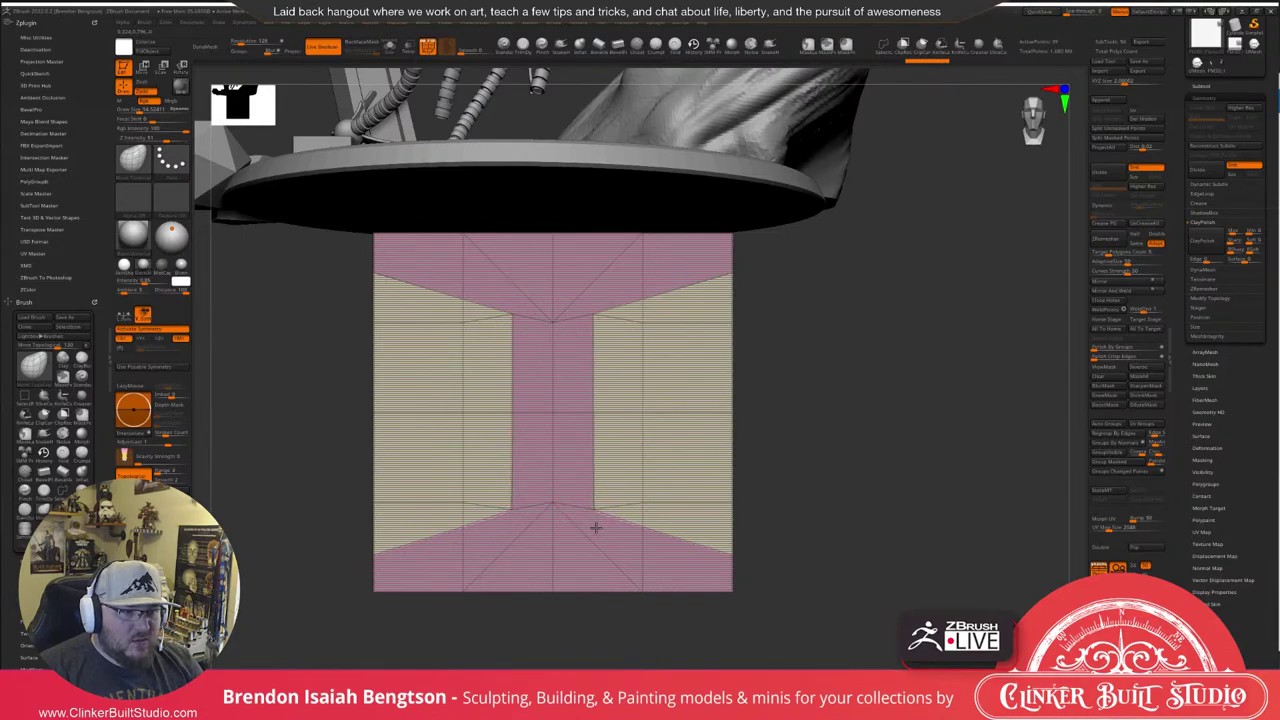
Hide the two side pieces of the sliced plane, delete the hidden geometry, and isolate the remaining I-beam profile.
left_click(728, 310, "ctrl+shift")
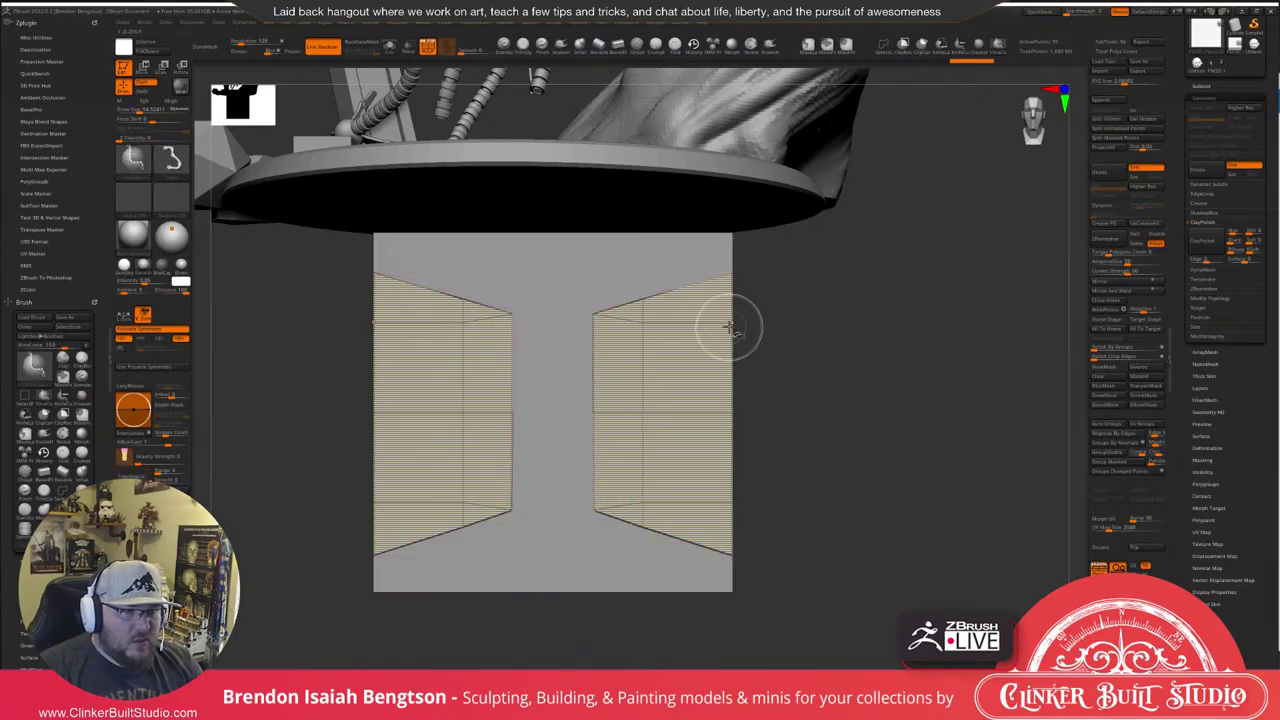
left_click(730, 328, "ctrl+shift")
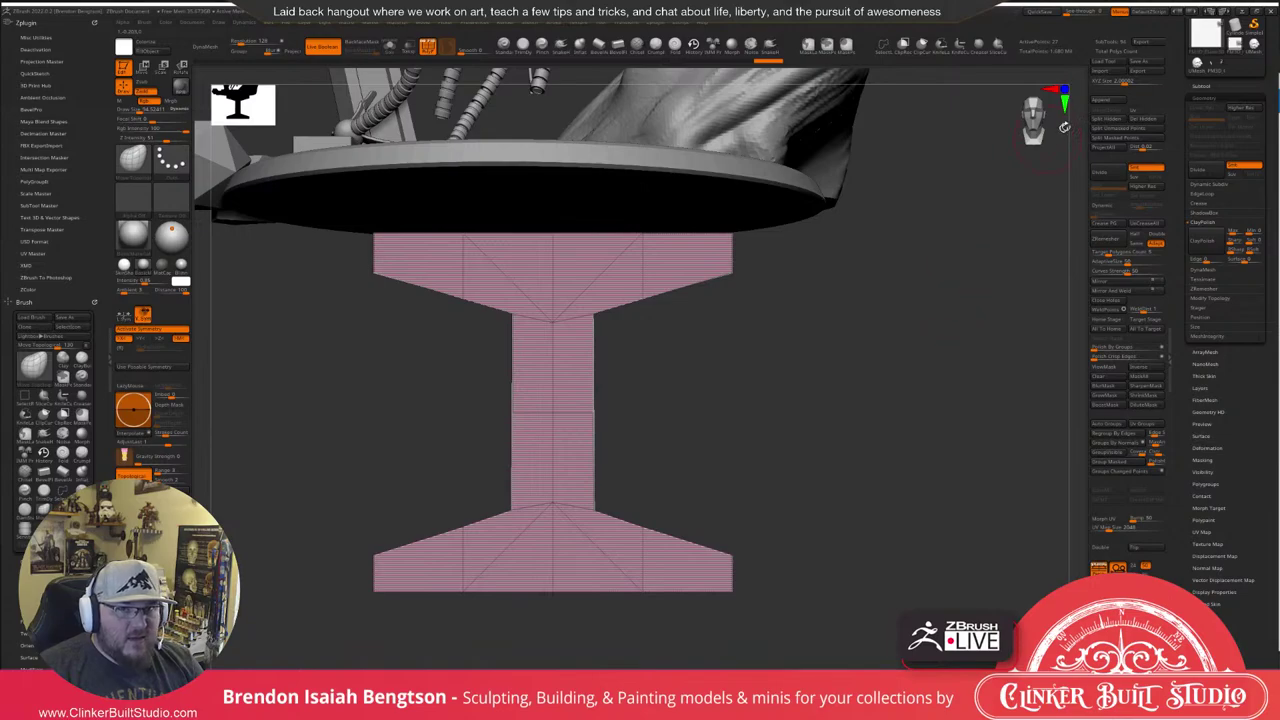
left_click(1143, 119)
key("alt+s")
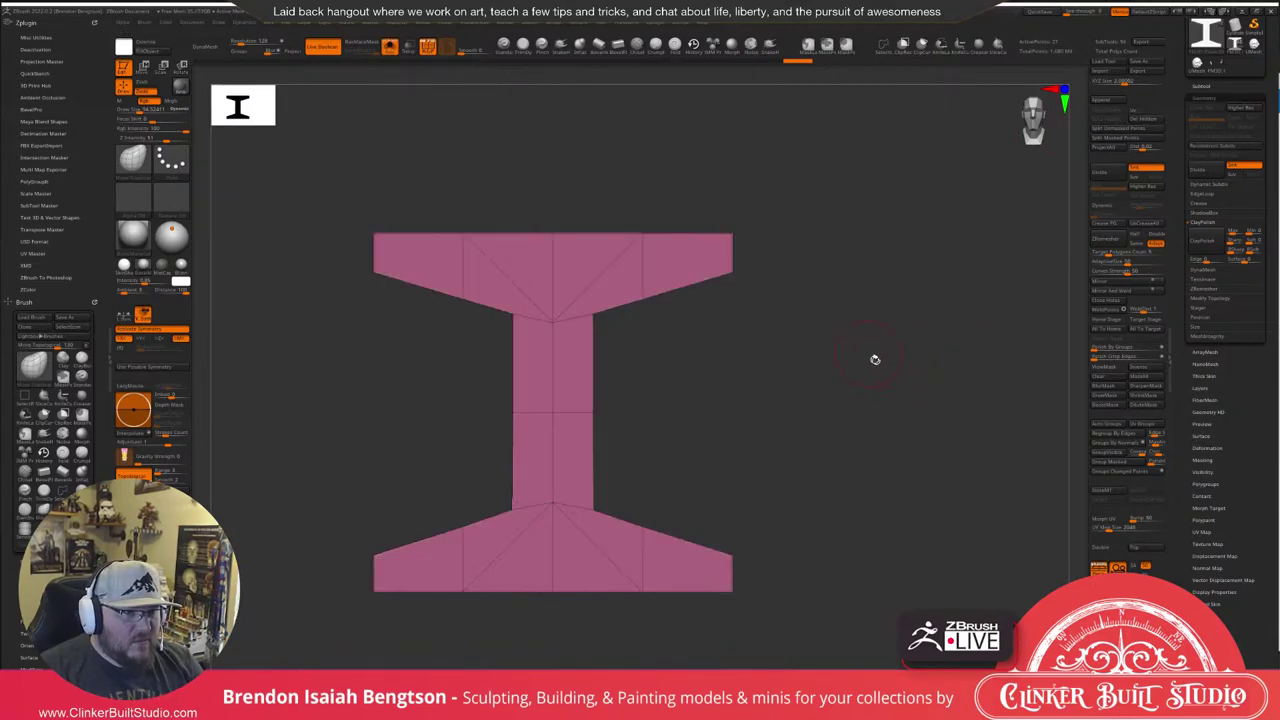
Extrude the whole flat I-beam profile into a long beam with ZModeler QMesh targeting Polygroup All.
mouse_move(894, 360)
left_mouse_down()
mouse_move(922, 414)
mouse_move(900, 376)
mouse_move(866, 371)
mouse_move(900, 391)
mouse_move(900, 380)
left_mouse_up()
key("f")
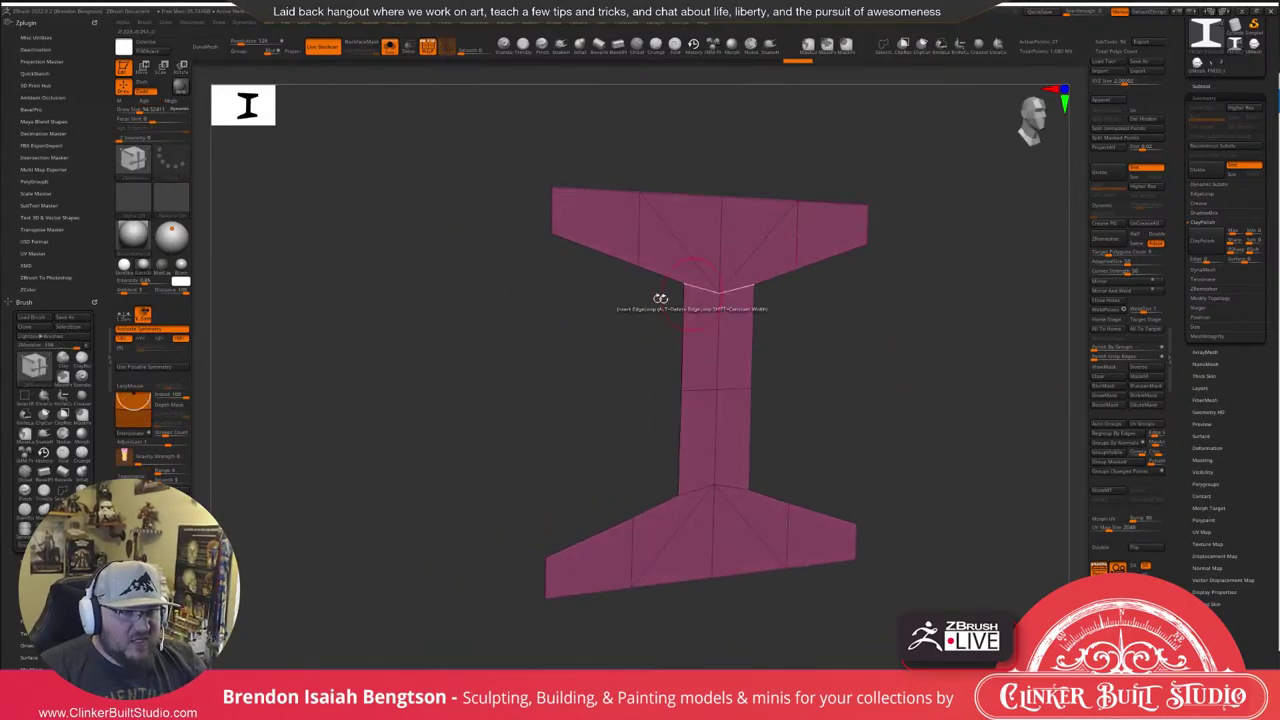
left_click_drag(693, 220, 1000, 272)
key("ctrl+z")
key("space")
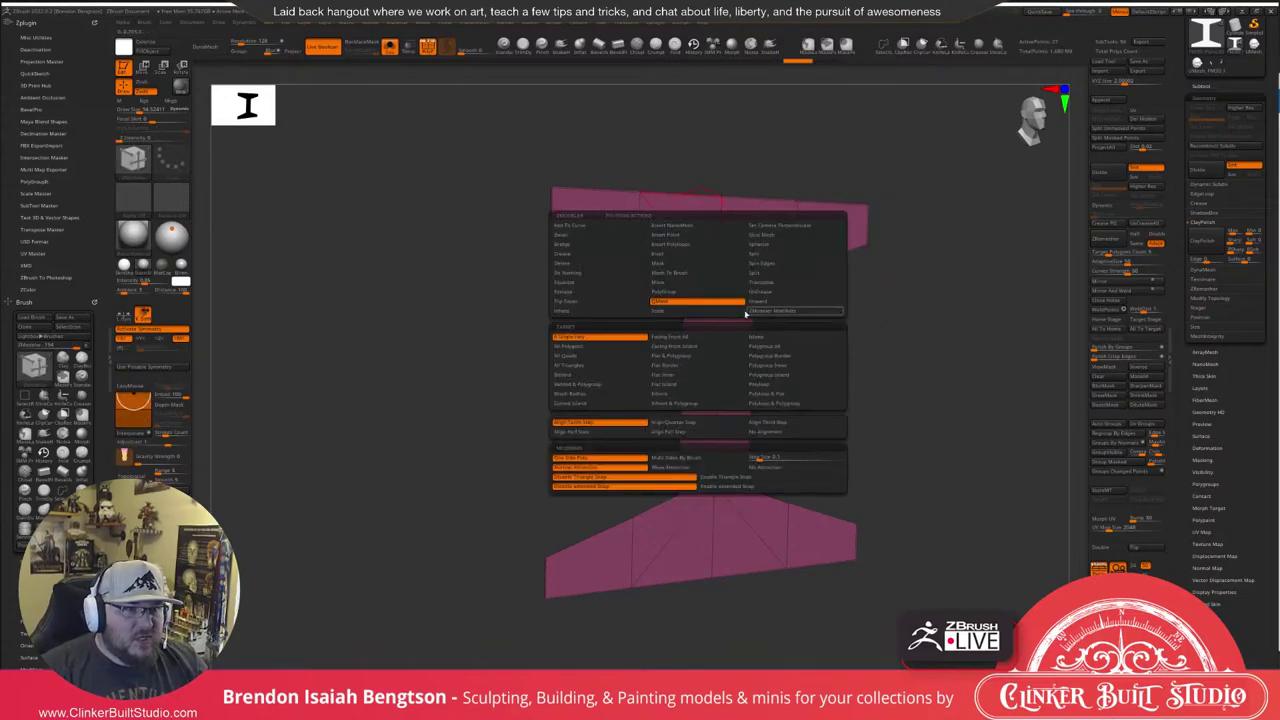
left_click(769, 347)
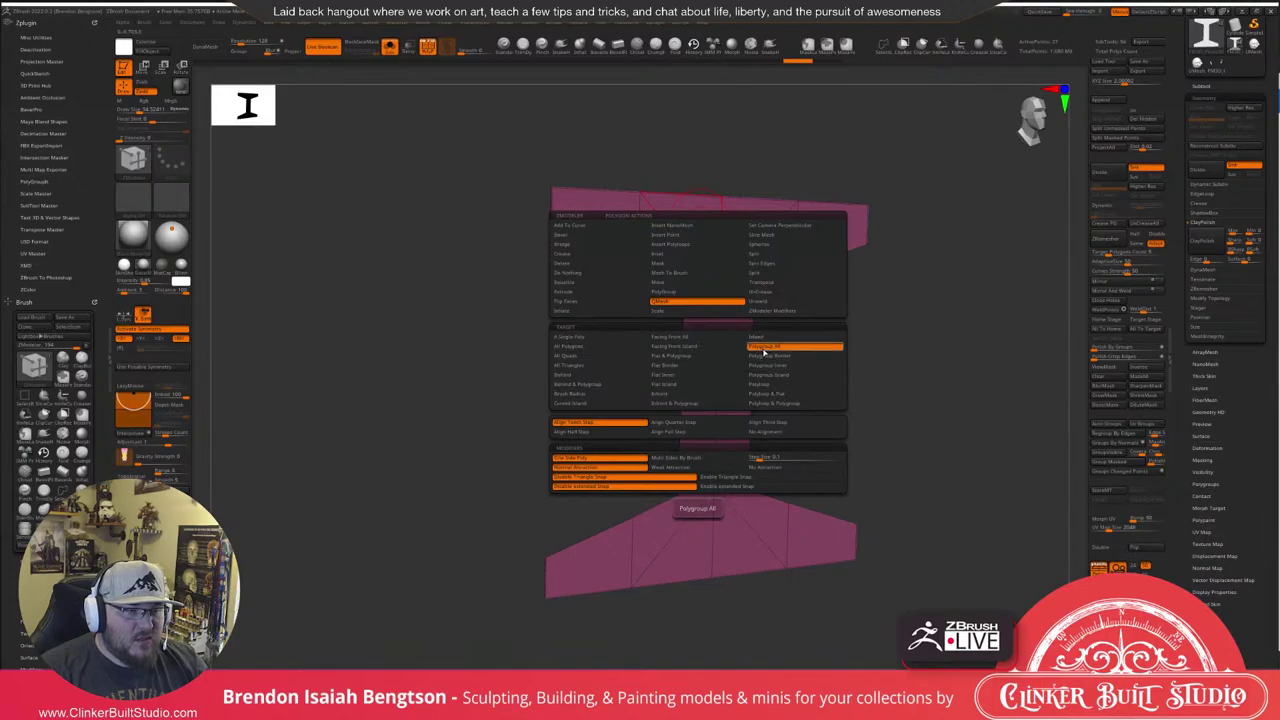
left_click_drag(867, 407, 880, 217, "alt")
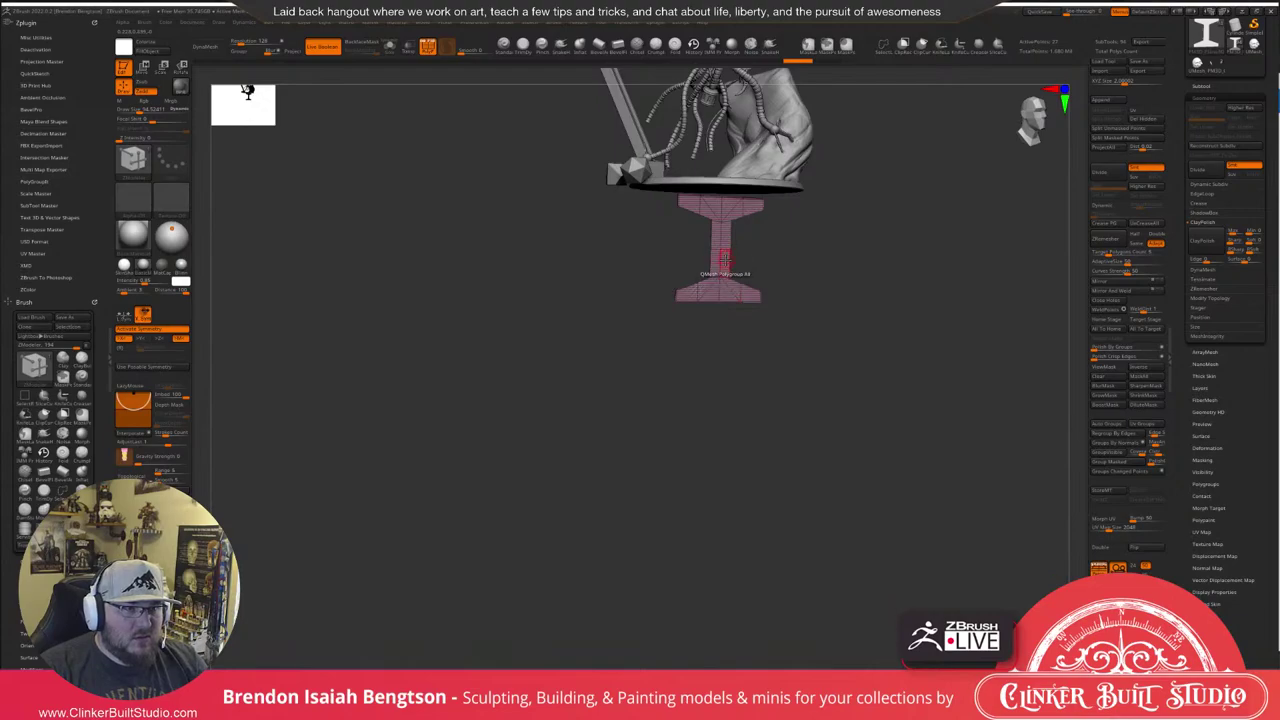
left_click_drag(729, 262, 1086, 267)
left_click_drag(809, 457, 709, 495, "alt")
mouse_move(709, 495)
left_mouse_down()
mouse_move(745, 534)
mouse_move(794, 499)
mouse_move(749, 511)
mouse_move(862, 438)
mouse_move(918, 520)
mouse_move(889, 449)
mouse_move(868, 443)
left_mouse_up()
Rotate the long I-beam upright to match the sword's tilt and scale it down to roughly the sword's size.
key("w")
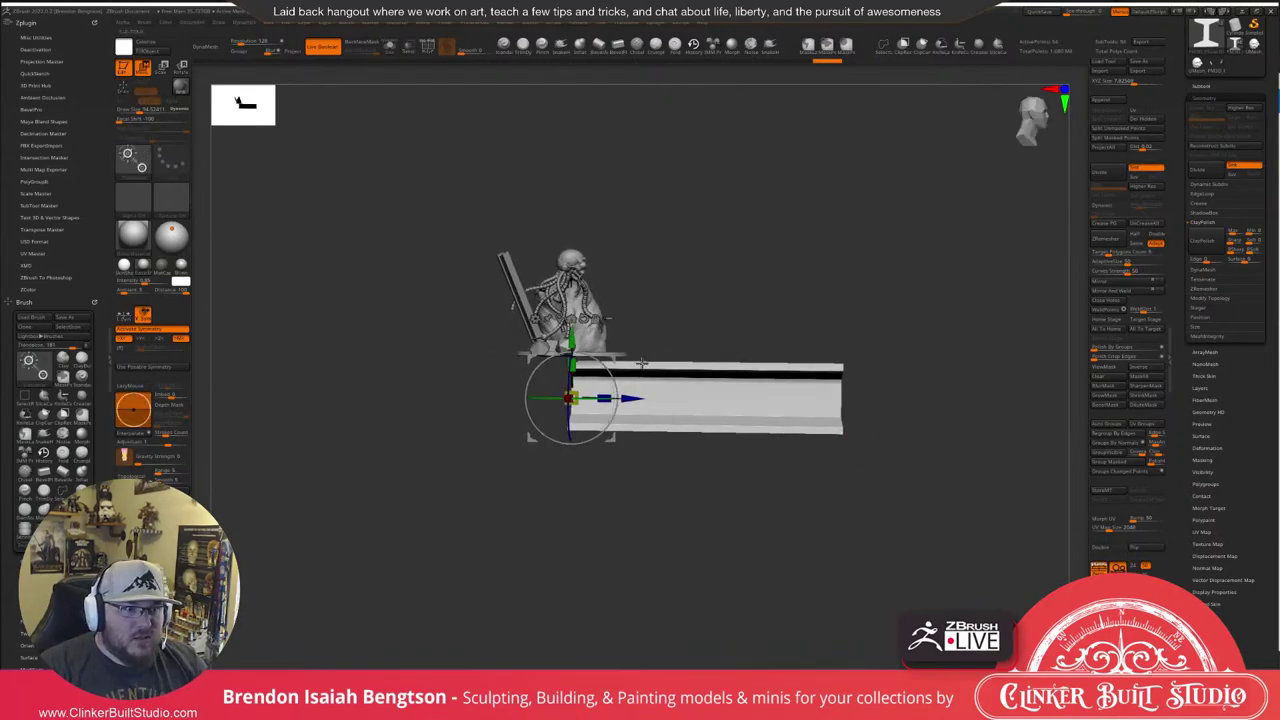
left_click_drag(597, 372, 444, 335)
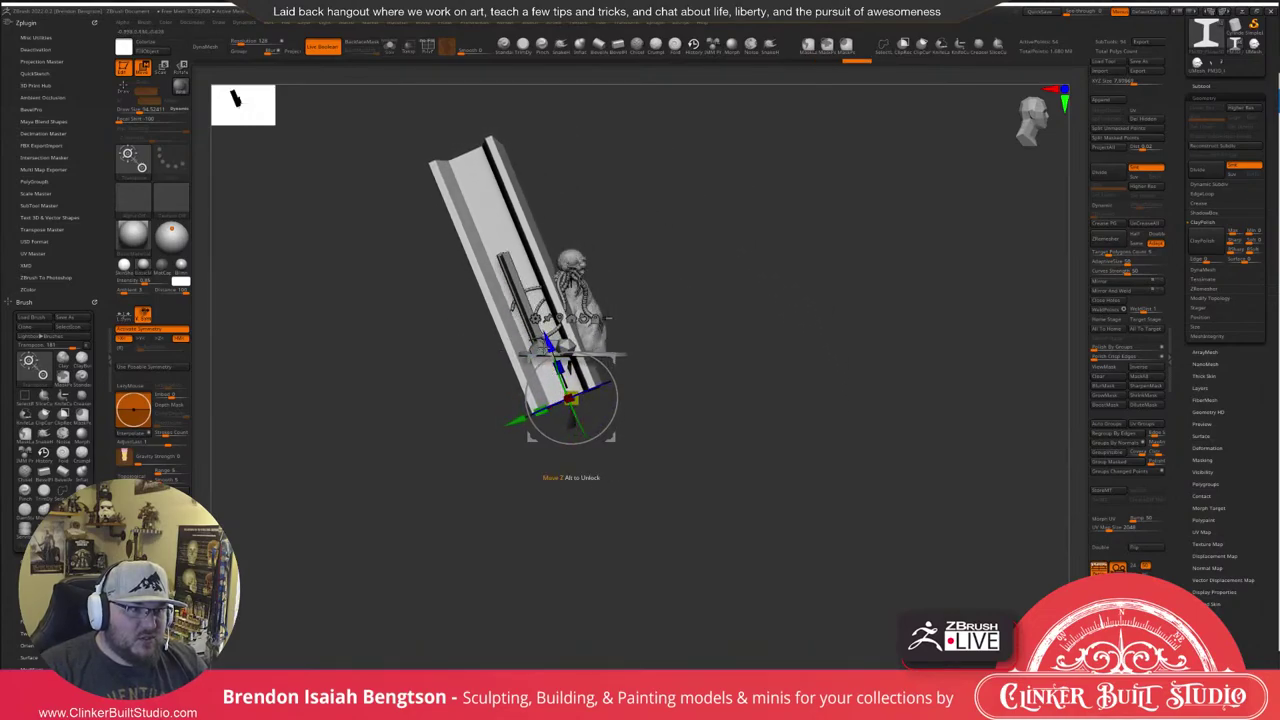
left_click_drag(570, 399, 493, 437)
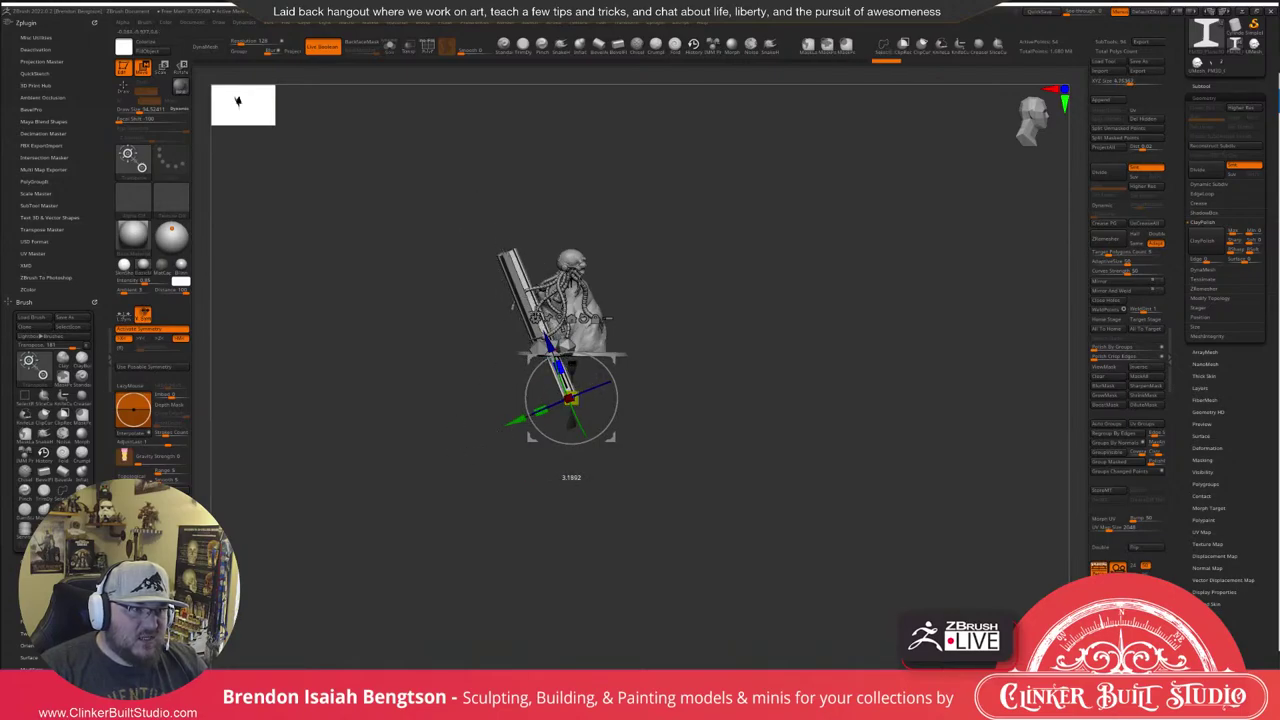
Move the tilted I-beam up onto the round base, over the sword beside the tentacle hand.
right_click_drag(752, 254, 860, 246)
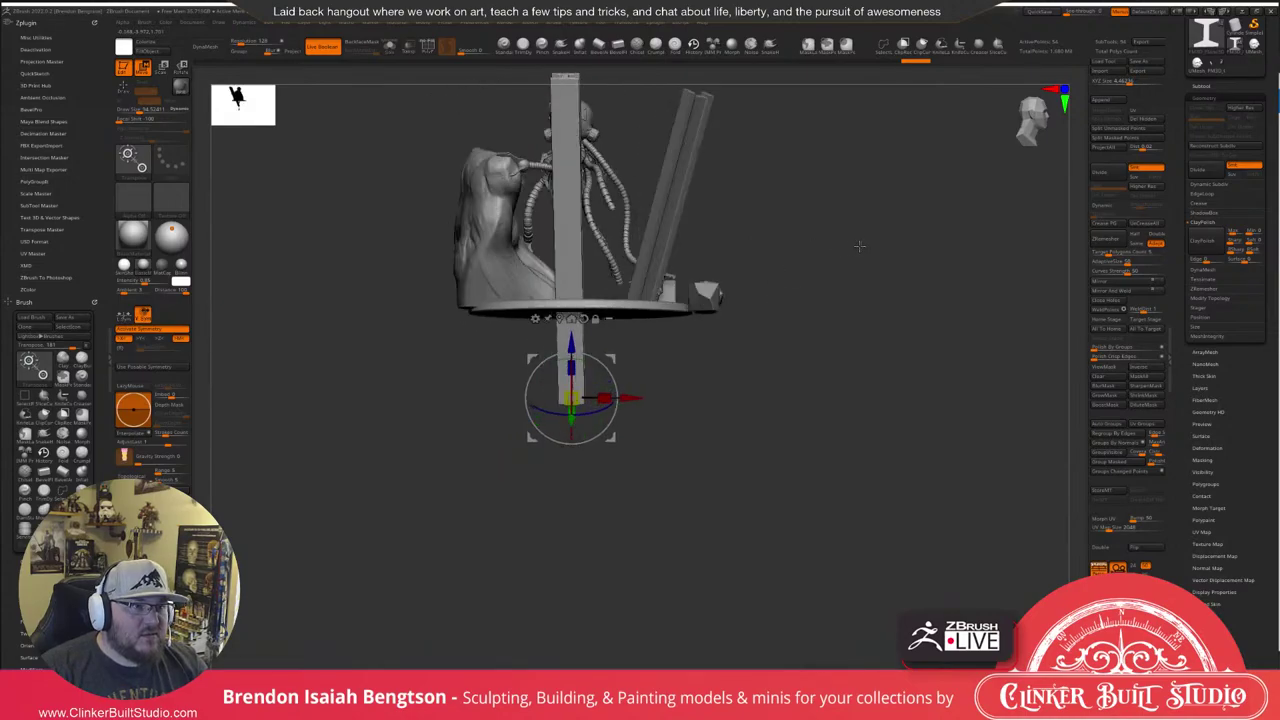
left_click_drag(859, 245, 818, 232)
mouse_move(595, 365)
left_mouse_down()
mouse_move(610, 380)
mouse_move(602, 372)
mouse_move(683, 266)
mouse_move(671, 283)
mouse_move(698, 270)
mouse_move(627, 290)
mouse_move(656, 279)
left_mouse_up()
mouse_move(804, 289)
left_mouse_down()
mouse_move(768, 292)
mouse_move(814, 243)
mouse_move(946, 206)
mouse_move(995, 238)
left_mouse_up()
left_click_drag(634, 471, 631, 469)
mouse_move(616, 515)
left_mouse_down()
mouse_move(572, 506)
mouse_move(604, 484)
left_mouse_up()
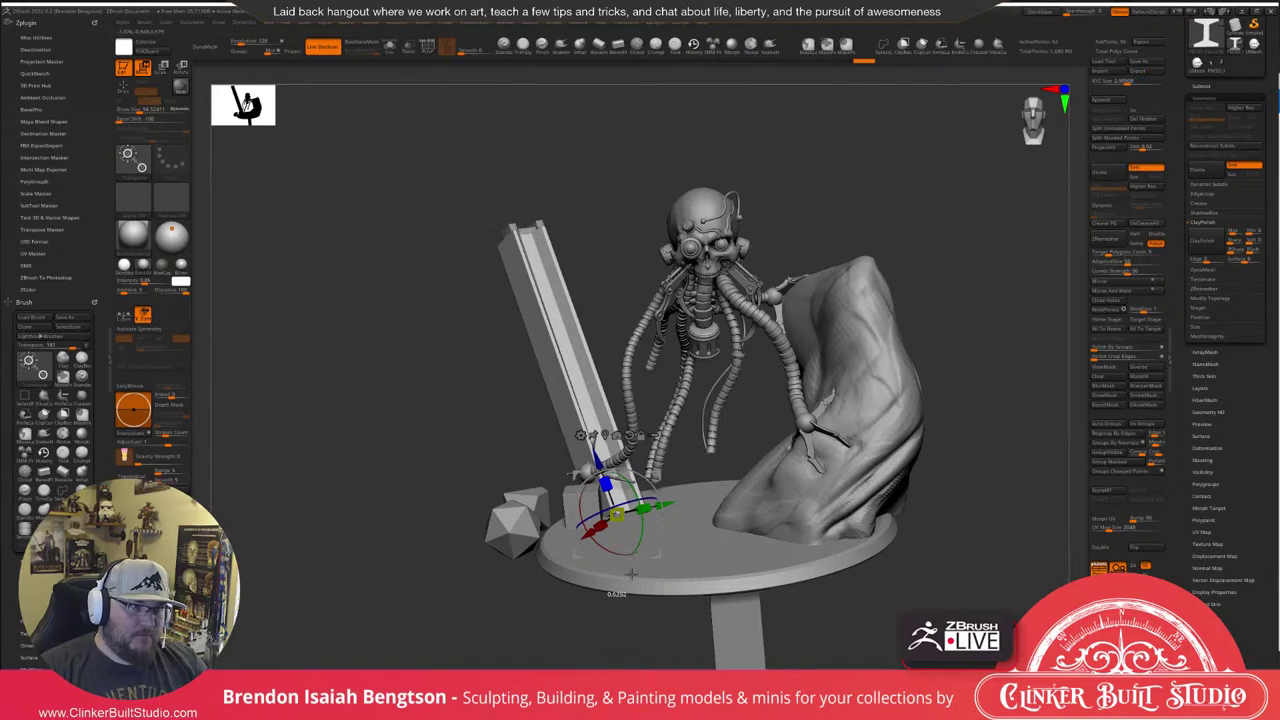
Fine-tune the I-beam's placement around the sword from the front and side views.
left_click_drag(625, 302, 625, 390)
left_click_drag(618, 594, 612, 591)
left_click_drag(774, 284, 690, 188)
left_click_drag(600, 210, 575, 446)
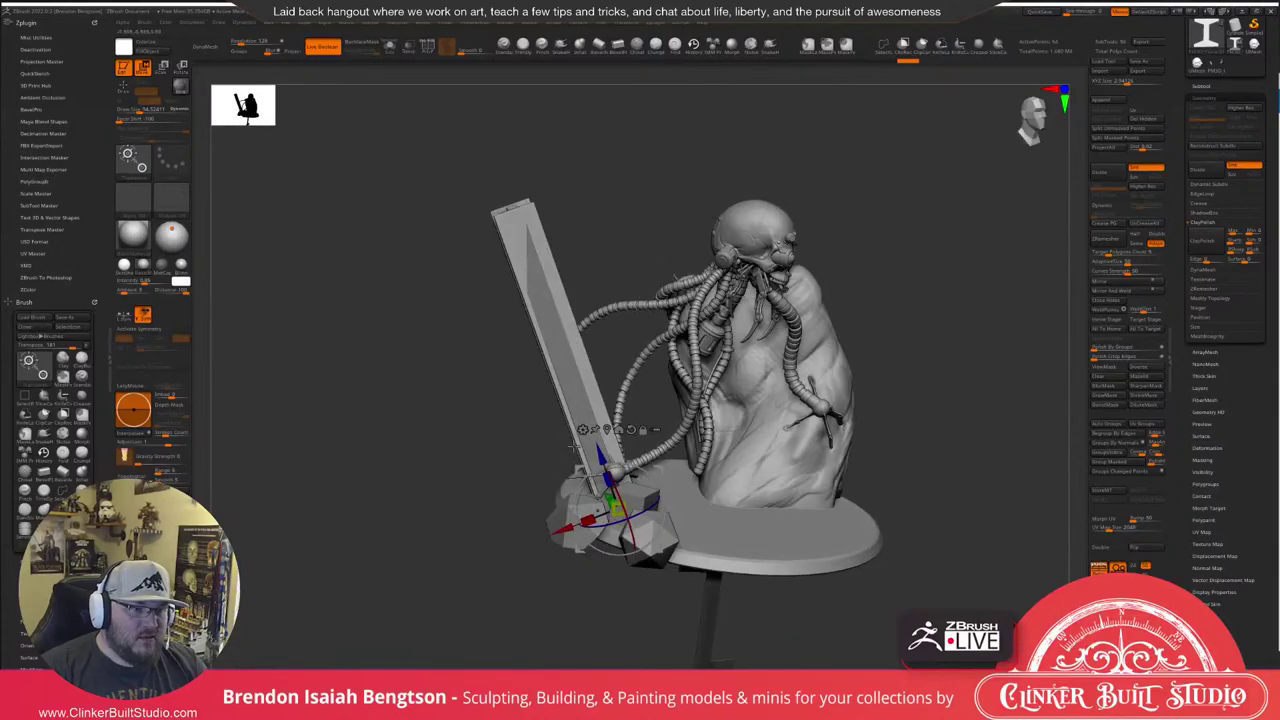
left_click_drag(600, 586, 606, 588)
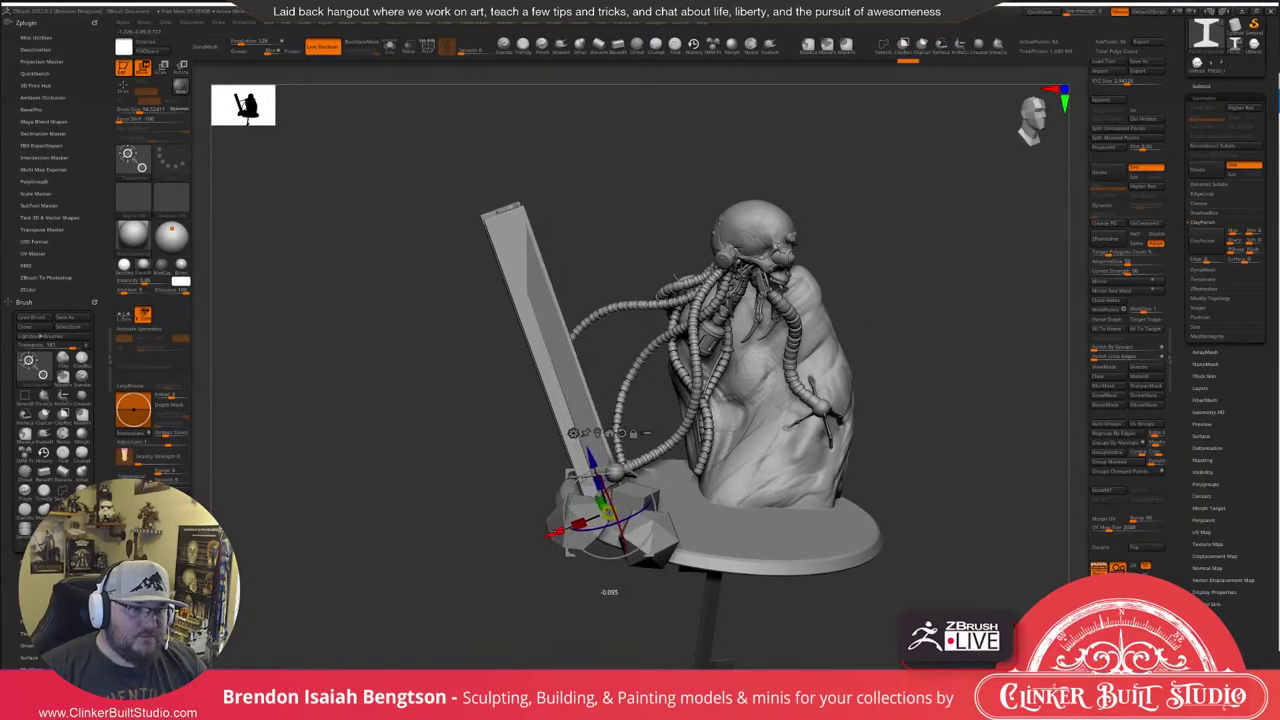
Open the subtool list, reselect the tilted I-beam, scale it down uniformly, and adjust its width along one axis.
left_click(1201, 86)
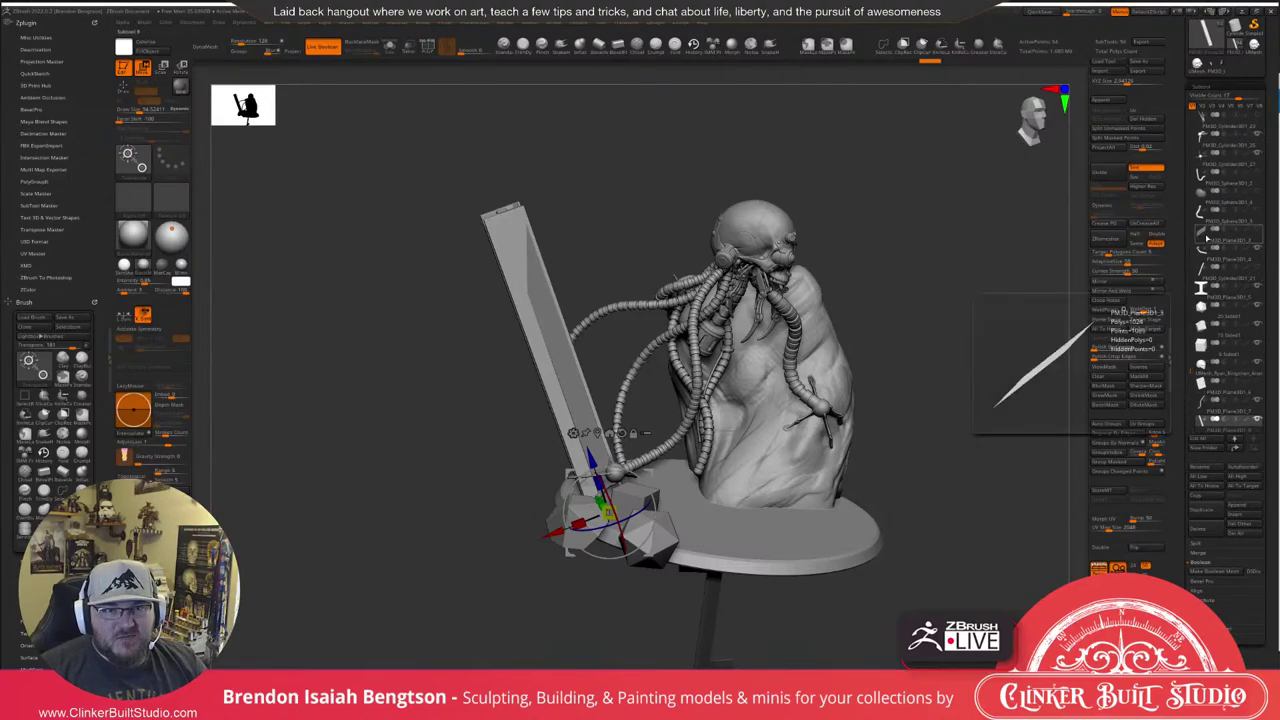
left_click(556, 321, "alt")
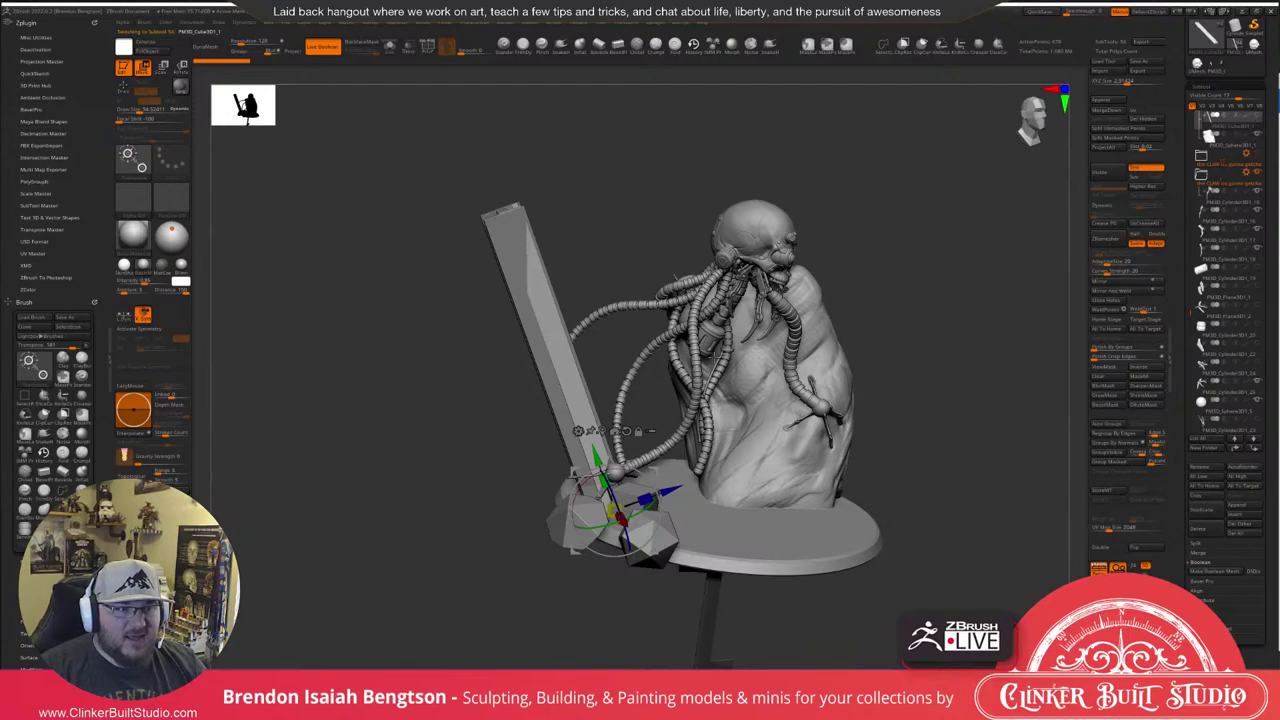
left_click(529, 270)
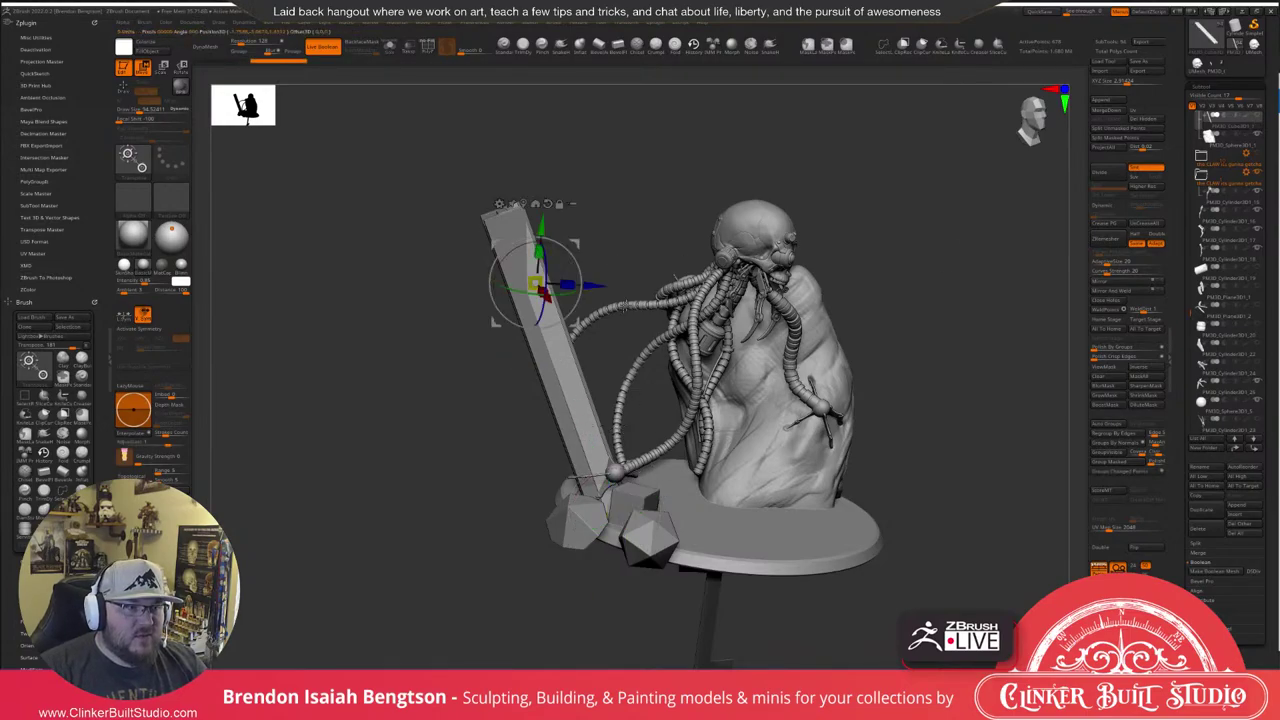
left_click(551, 402, "alt")
mouse_move(989, 283)
left_mouse_down()
mouse_move(972, 280)
mouse_move(985, 277)
mouse_move(977, 295)
left_mouse_up()
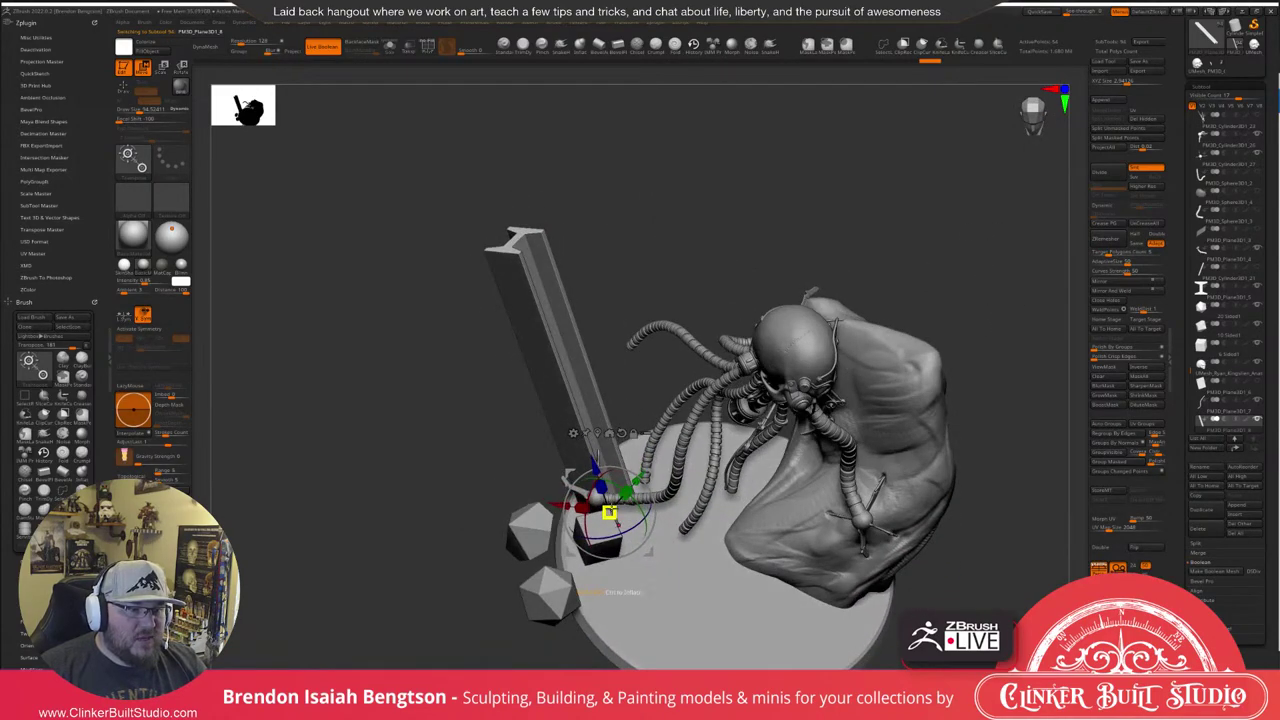
left_click_drag(610, 512, 606, 516)
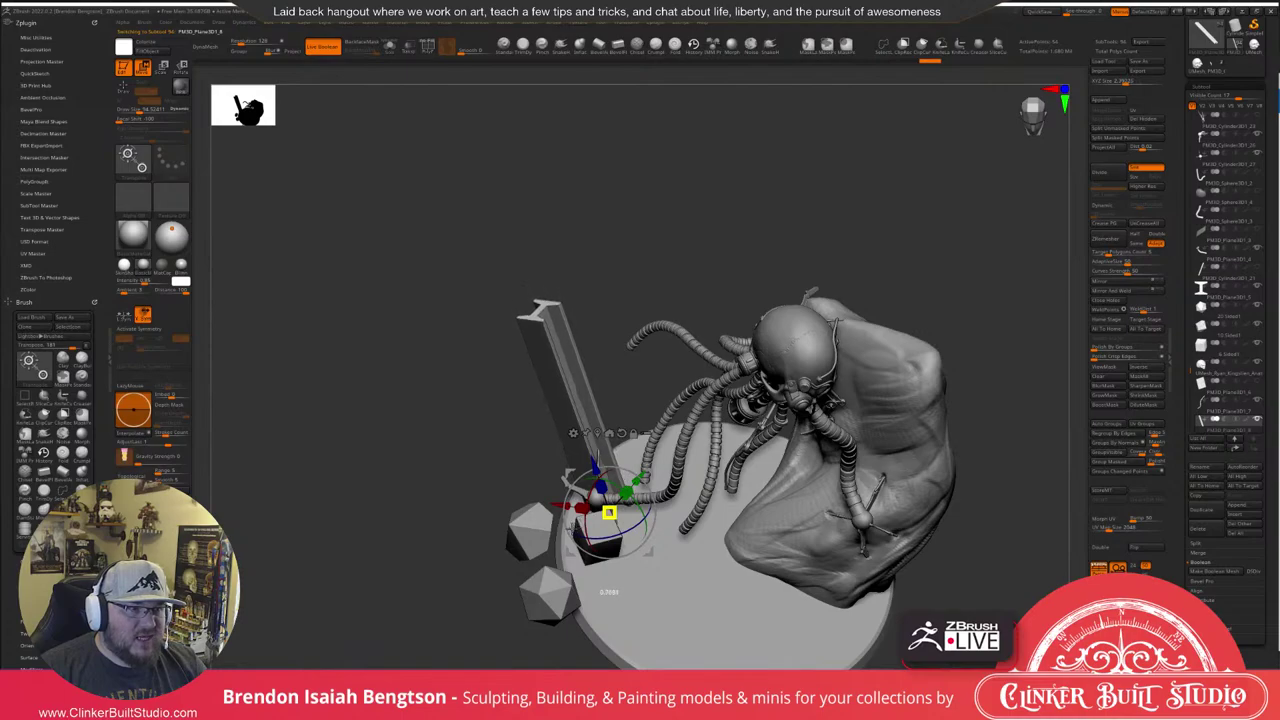
left_click_drag(614, 458, 563, 528)
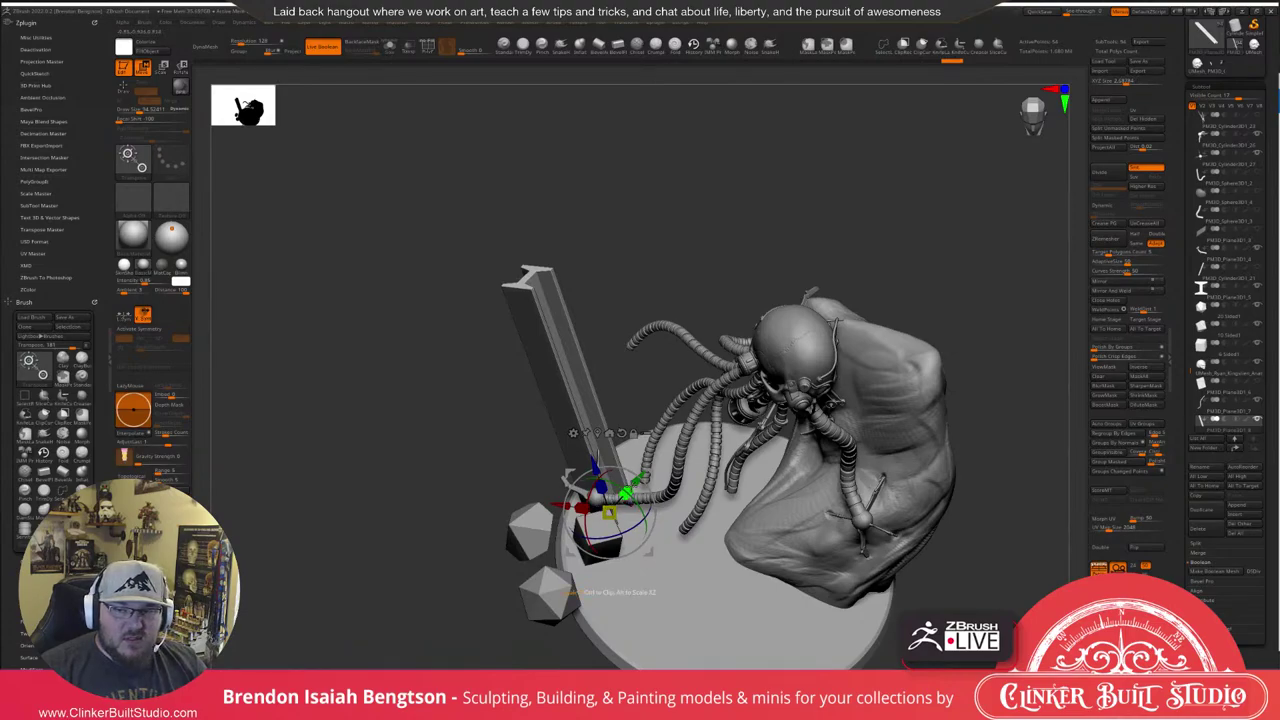
left_click_drag(638, 480, 668, 451)
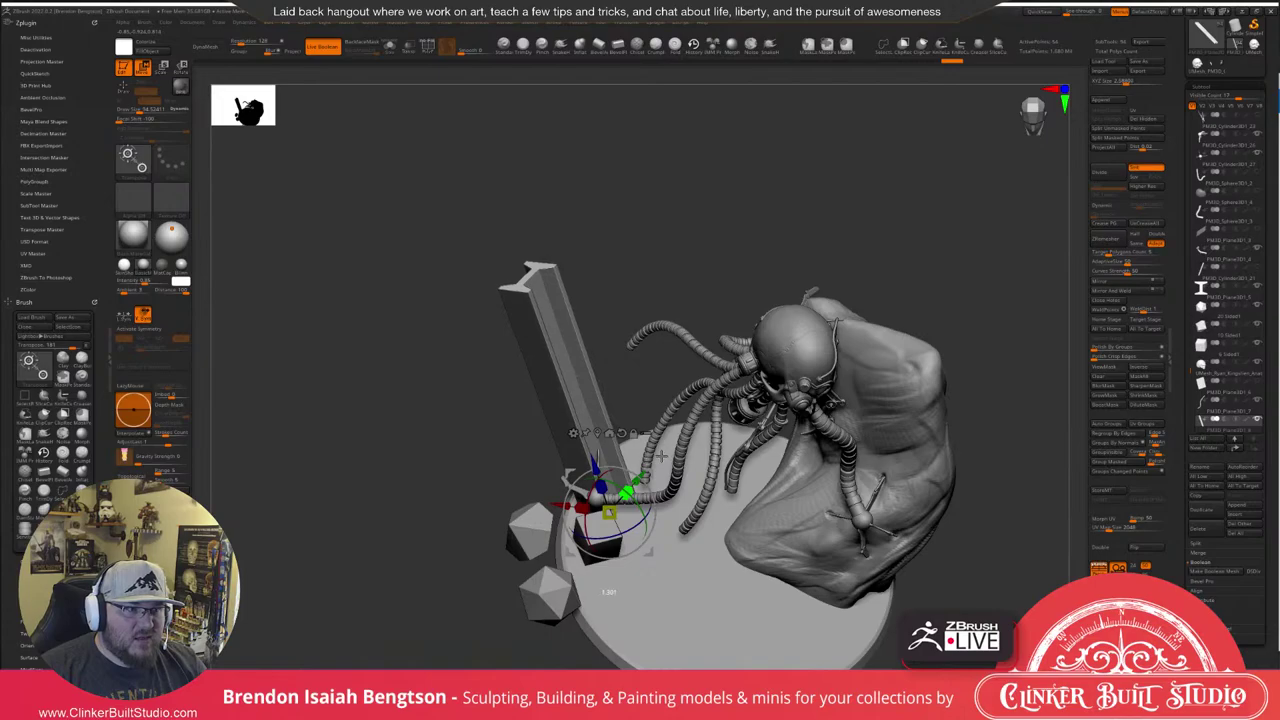
Slide the I-beam sideways on the base to line it up with the tentacle hand and check the composition.
left_click_drag(644, 299, 677, 217)
left_click_drag(960, 174, 937, 242)
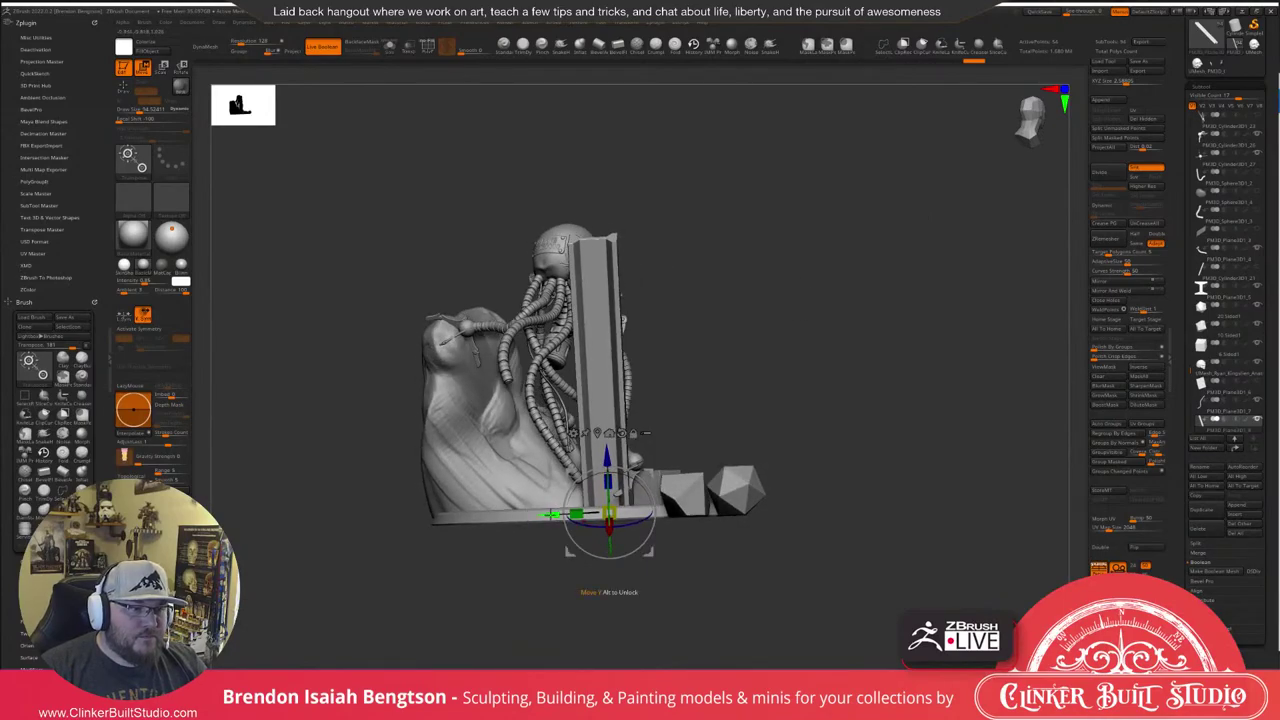
left_click_drag(551, 514, 604, 516)
left_click_drag(888, 437, 857, 224)
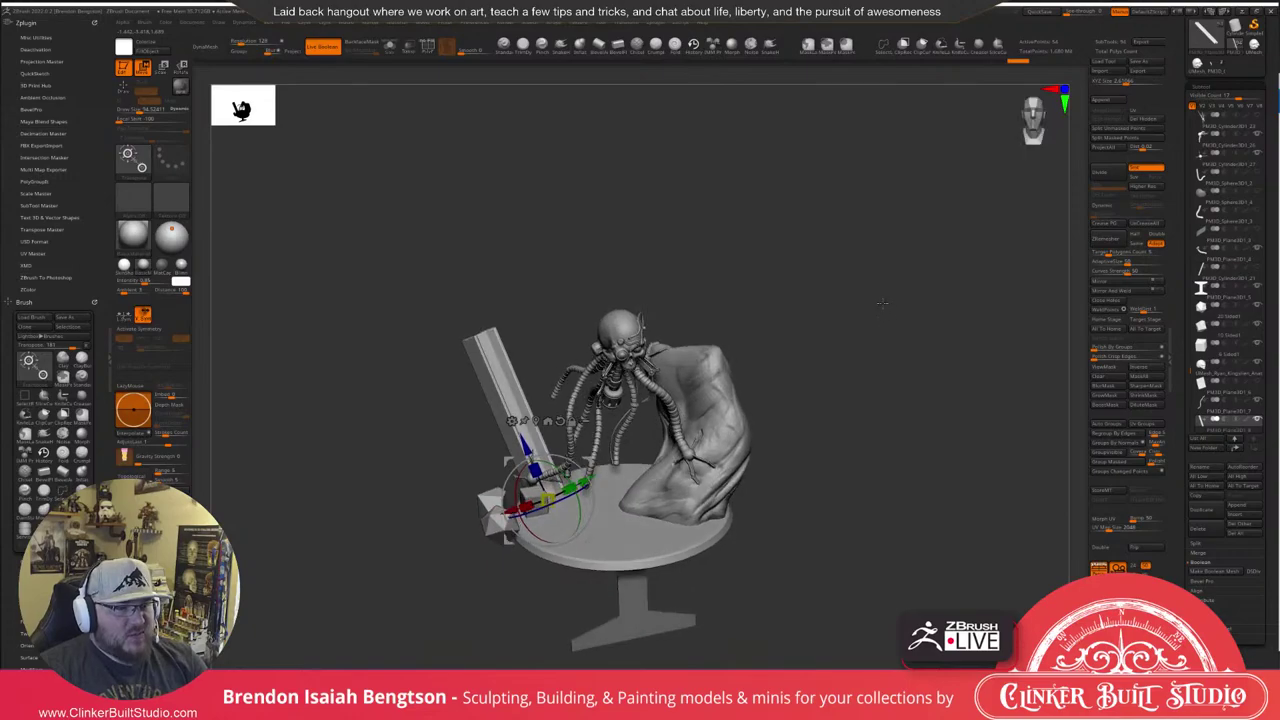
left_click_drag(890, 314, 873, 305)
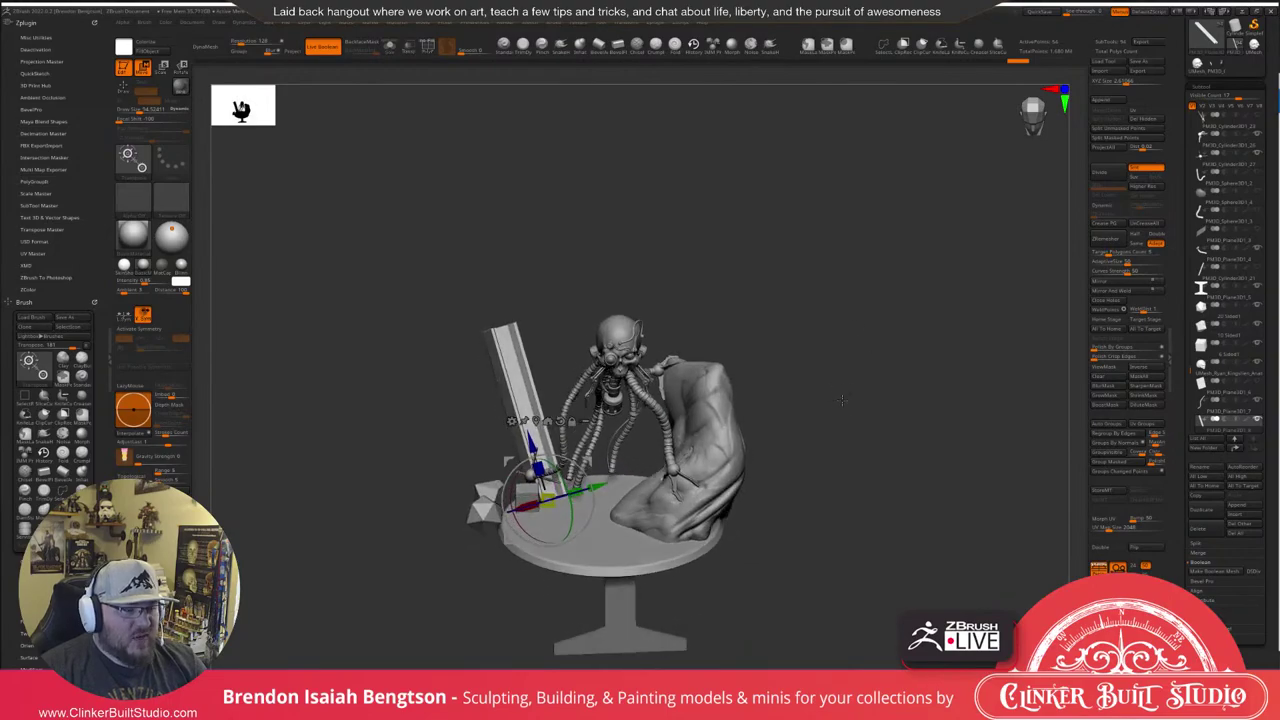
left_click_drag(842, 400, 881, 297)
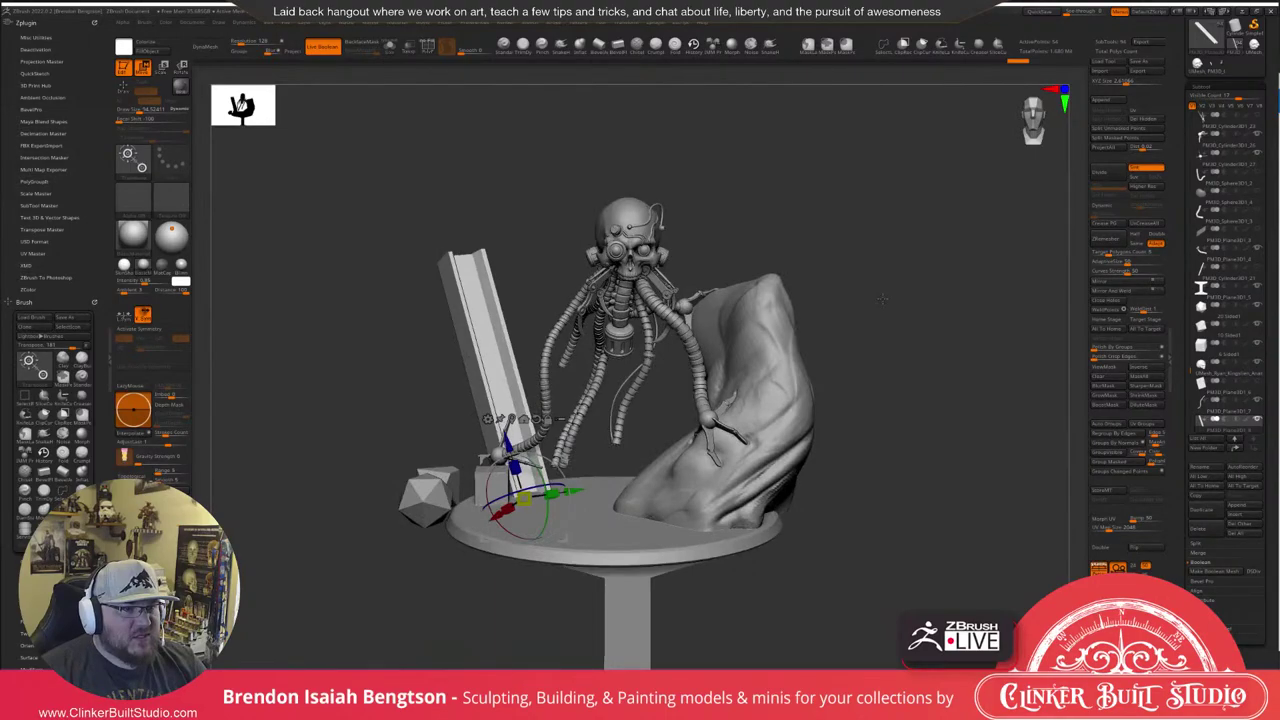
Duplicate the tilted I-beam and rotate the copy down until it lies across the round base.
left_click_drag(881, 297, 975, 261)
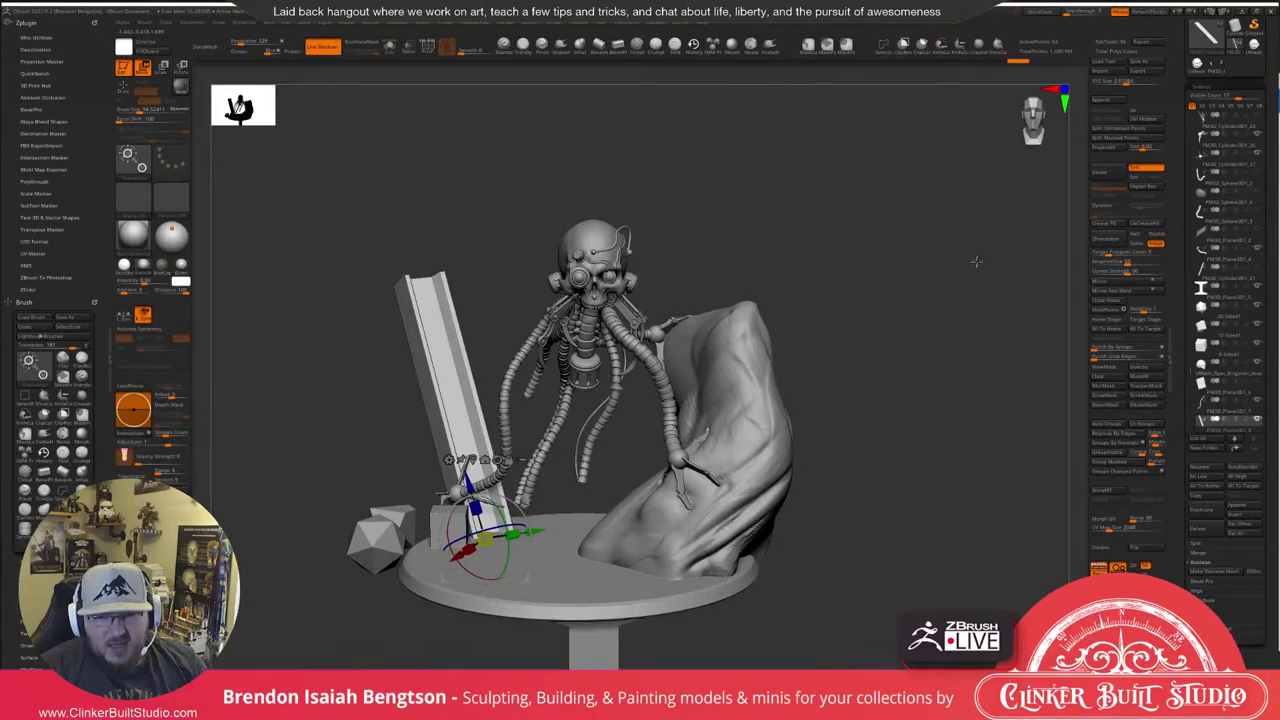
left_click_drag(975, 261, 830, 268)
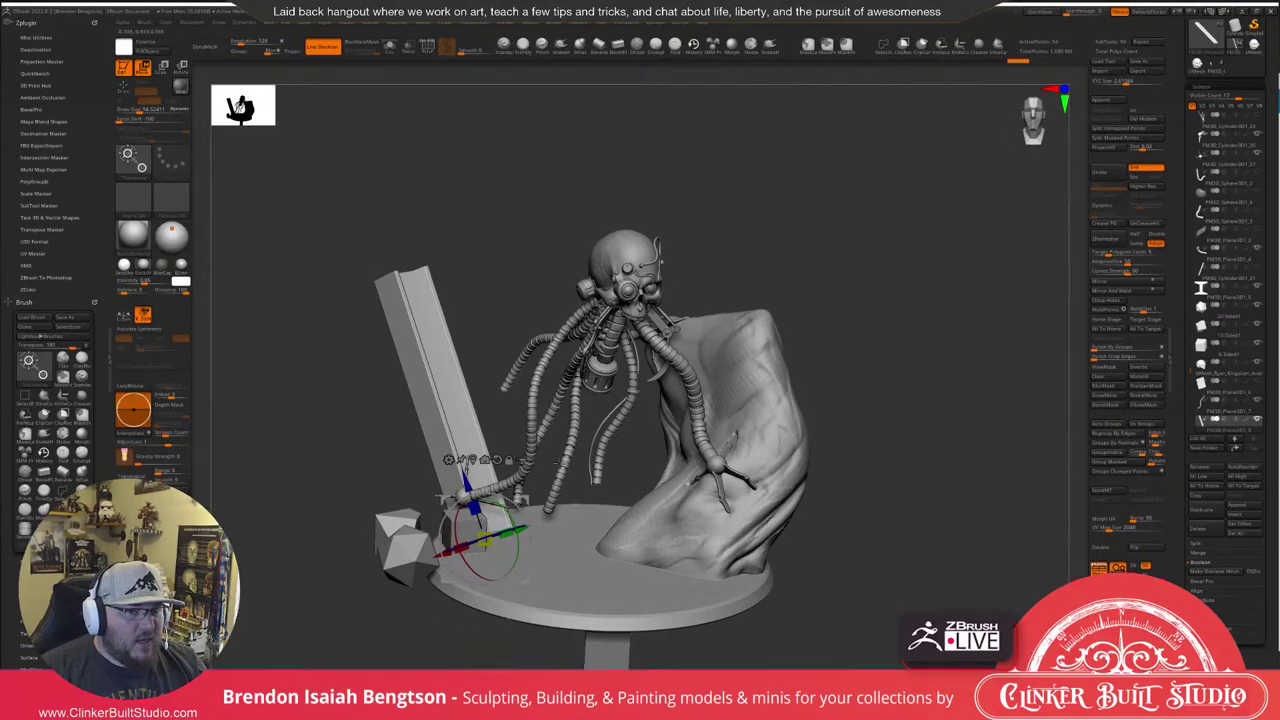
left_click(1203, 511)
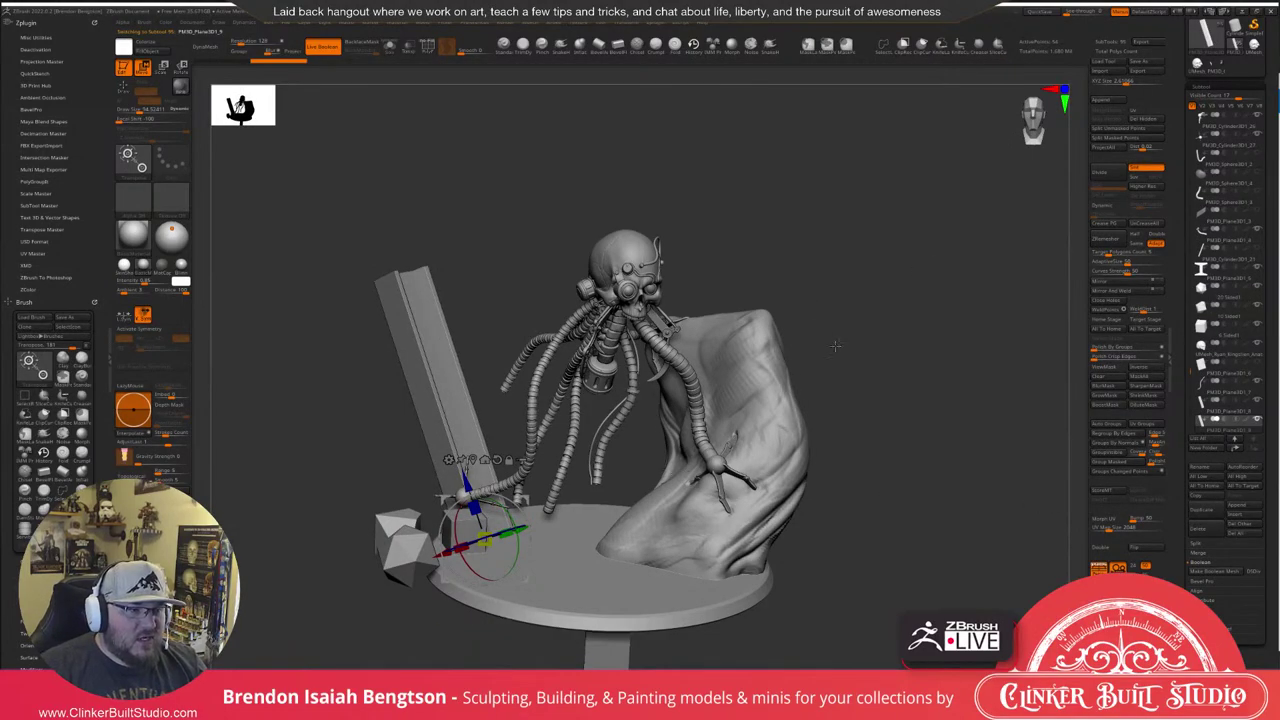
left_click_drag(506, 510, 545, 578)
left_click_drag(500, 505, 510, 520)
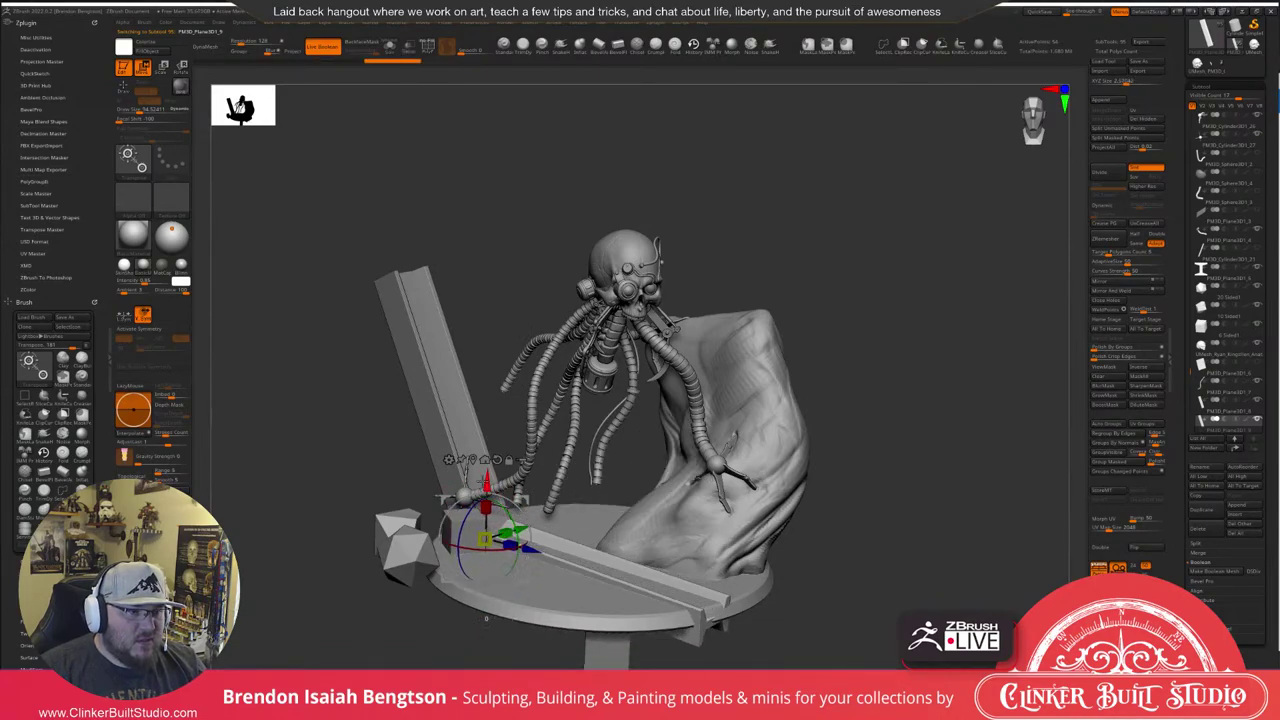
Slide the lying I-beam copy outward to the rim of the base beside the loose stones.
left_click_drag(485, 479, 485, 466)
left_click_drag(505, 512, 525, 500)
left_click_drag(804, 341, 690, 336)
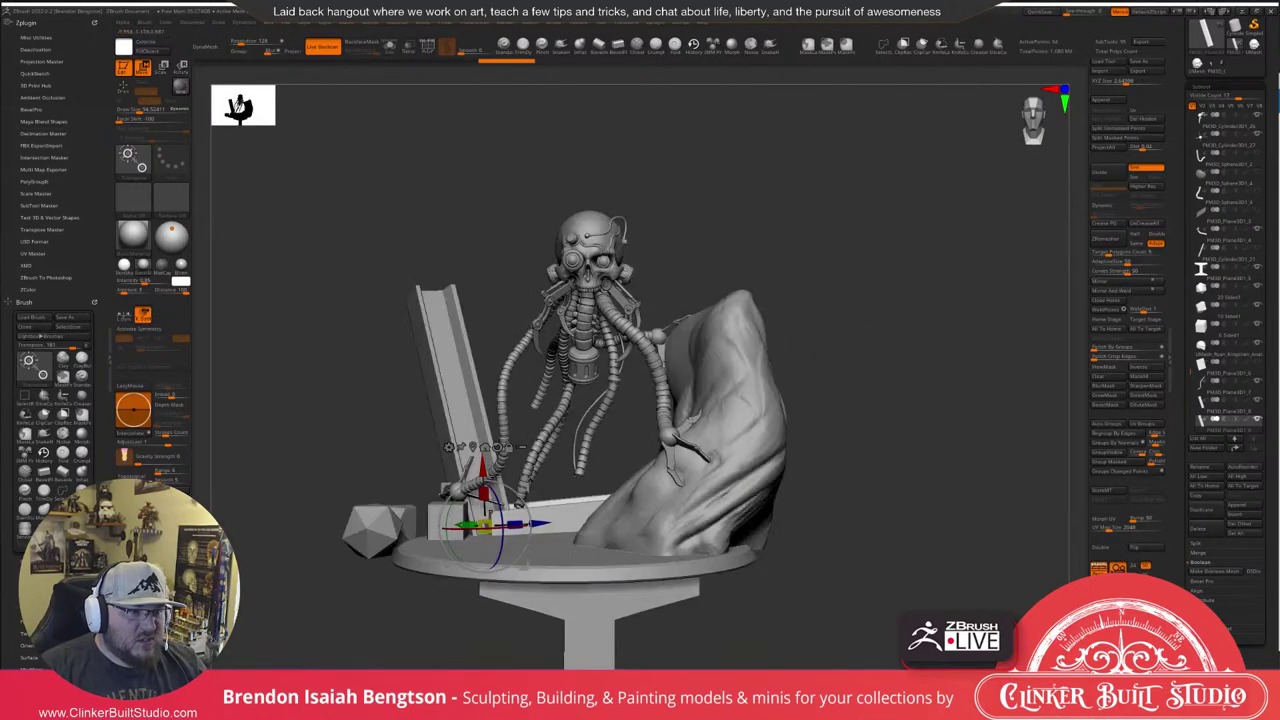
left_click_drag(523, 489, 449, 490)
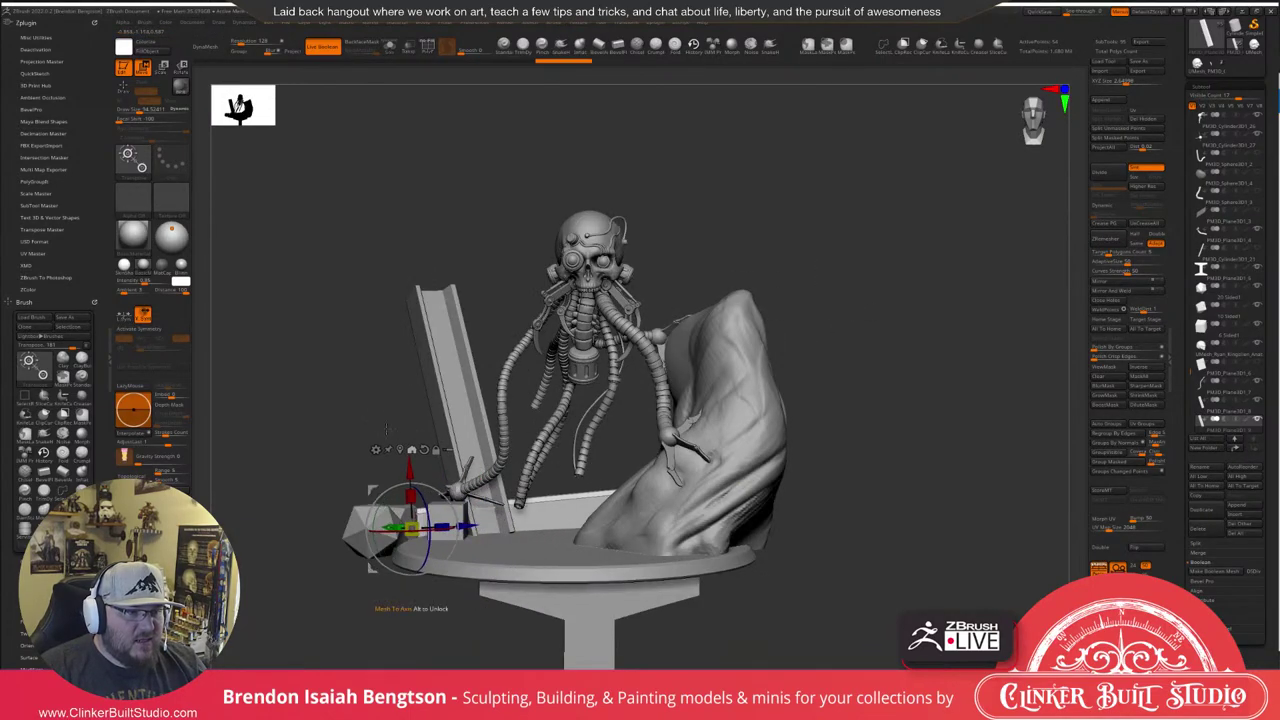
Turn the lying I-beam copy so it runs back beneath the tentacles, and settle it onto the base surface.
left_click_drag(283, 385, 452, 567)
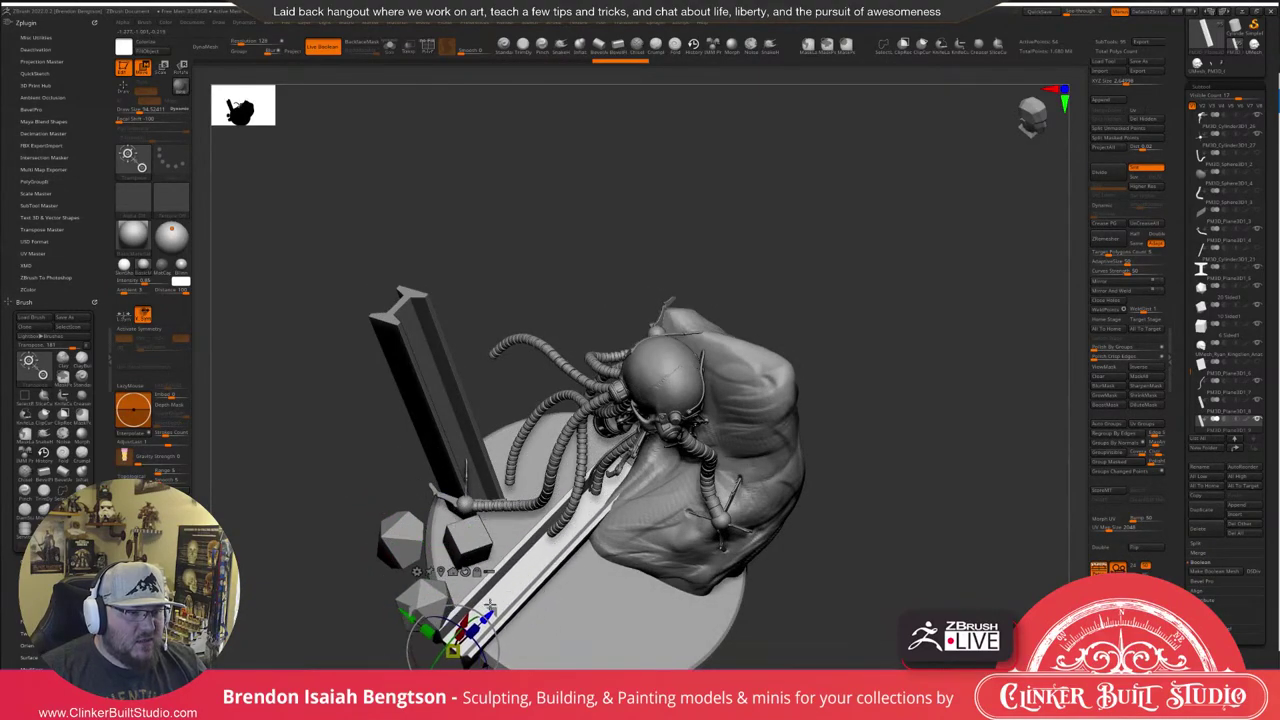
left_click_drag(495, 603, 463, 627)
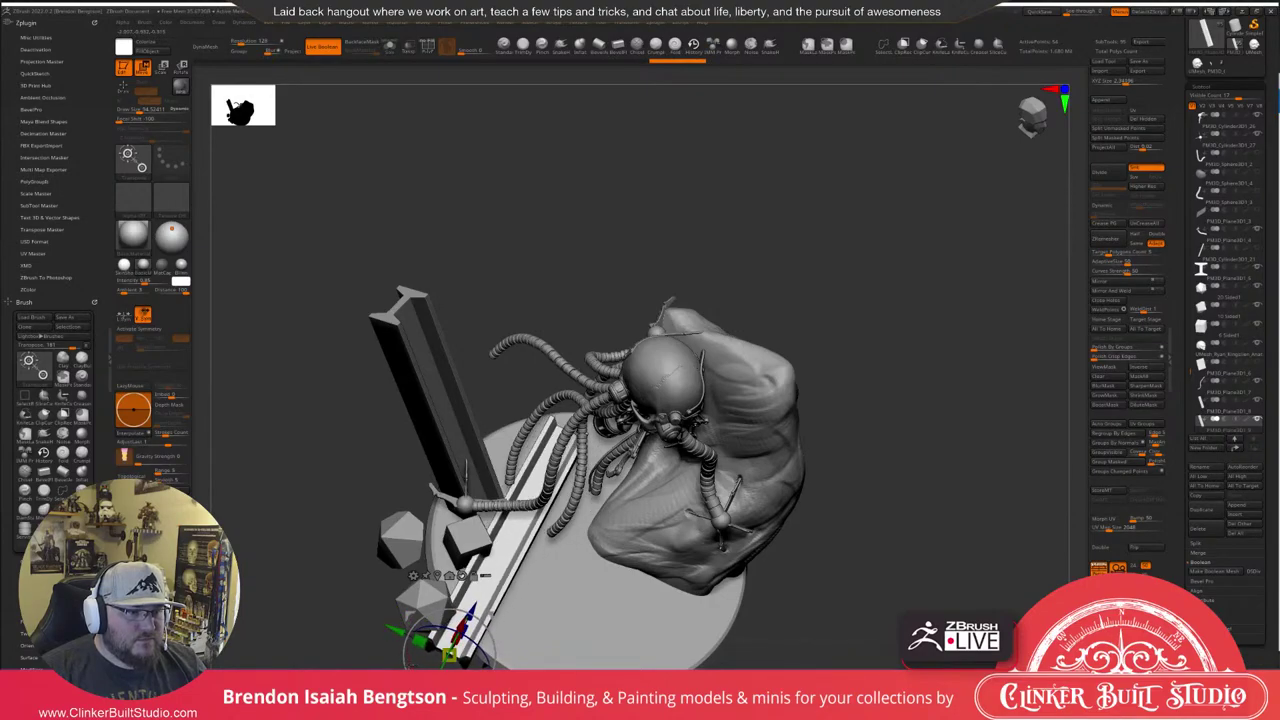
mouse_move(888, 502)
left_mouse_down()
mouse_move(912, 506)
mouse_move(908, 471)
left_mouse_up()
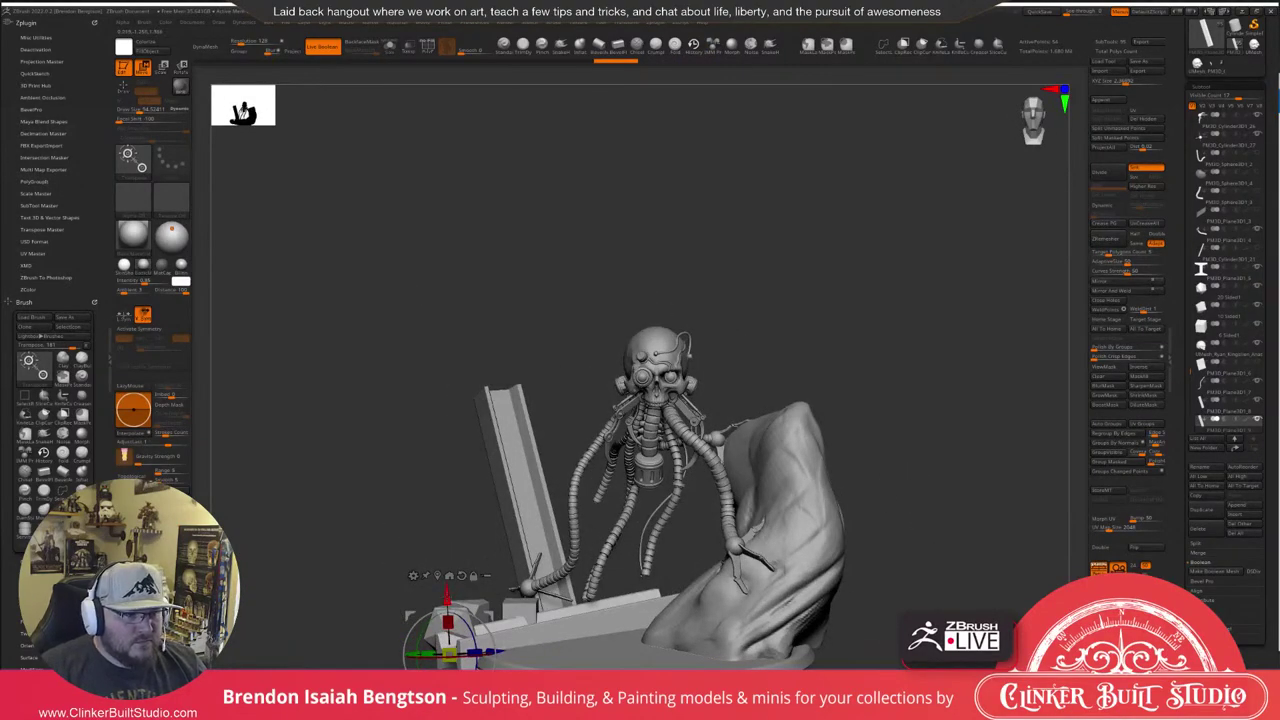
mouse_move(447, 597)
left_mouse_down()
mouse_move(447, 576)
mouse_move(429, 605)
left_mouse_up()
left_click_drag(498, 553, 1040, 362)
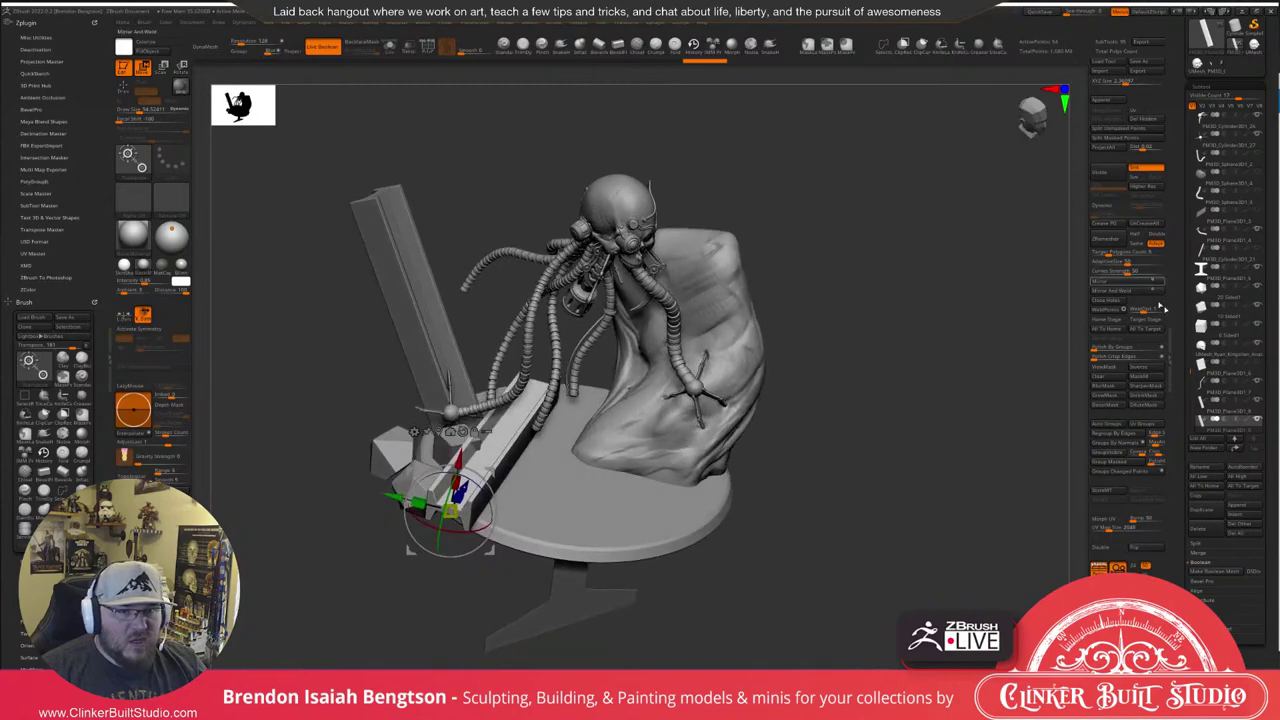
Hide the loose many-sided stone and cube subtools at the edge of the base.
scroll(1190, 372, "down", 4)
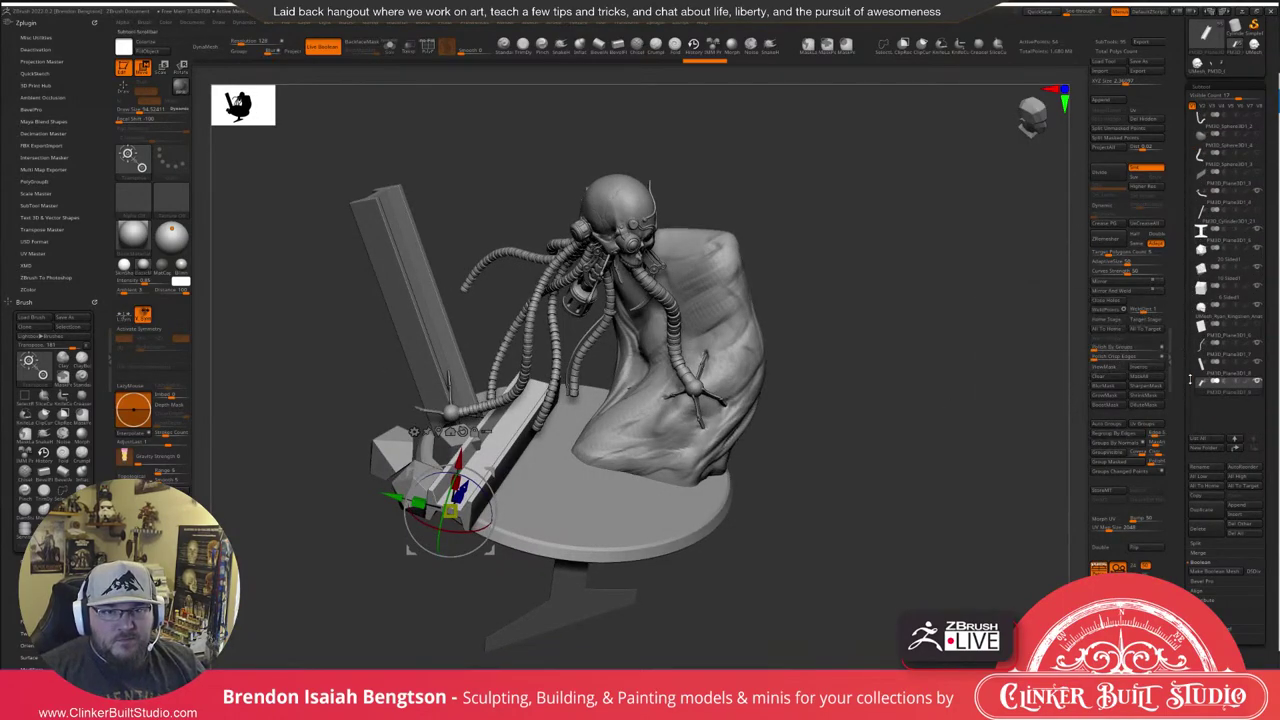
mouse_move(1190, 379)
left_mouse_down()
mouse_move(1191, 215)
mouse_move(1197, 250)
mouse_move(1196, 290)
mouse_move(1184, 156)
mouse_move(1198, 140)
mouse_move(1198, 175)
mouse_move(1187, 115)
mouse_move(1175, 398)
left_mouse_up()
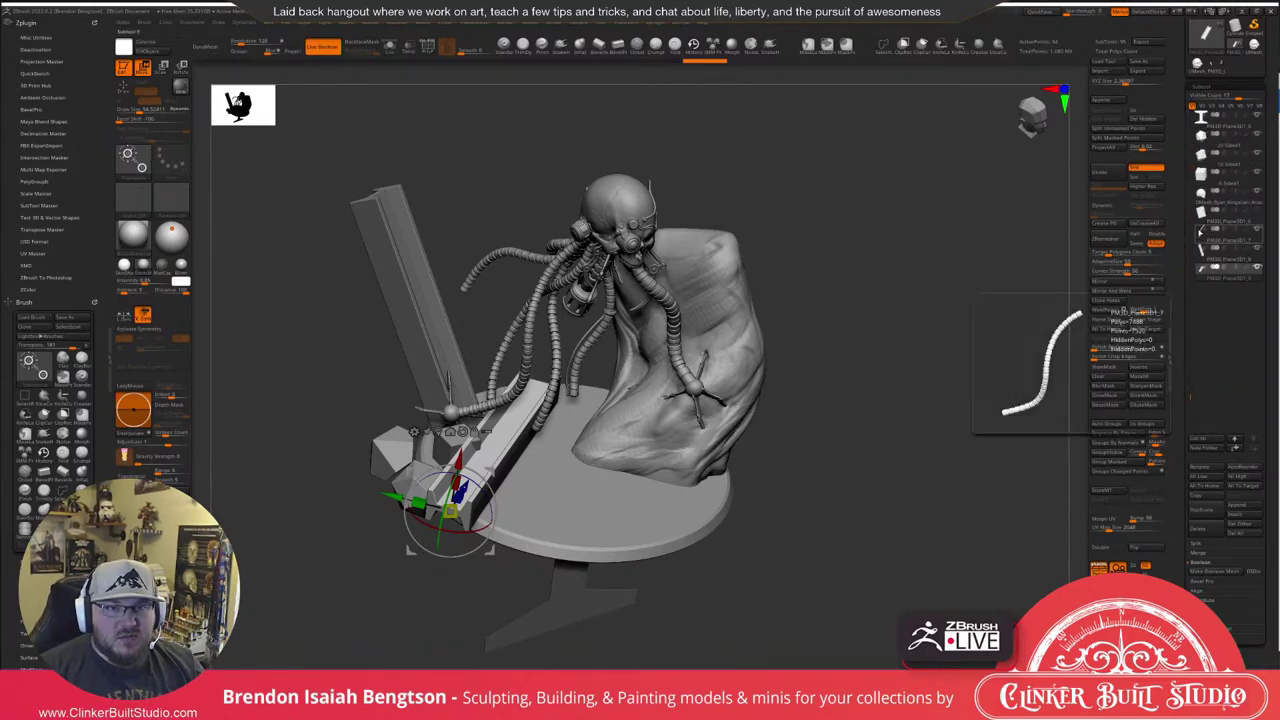
mouse_move(1252, 137)
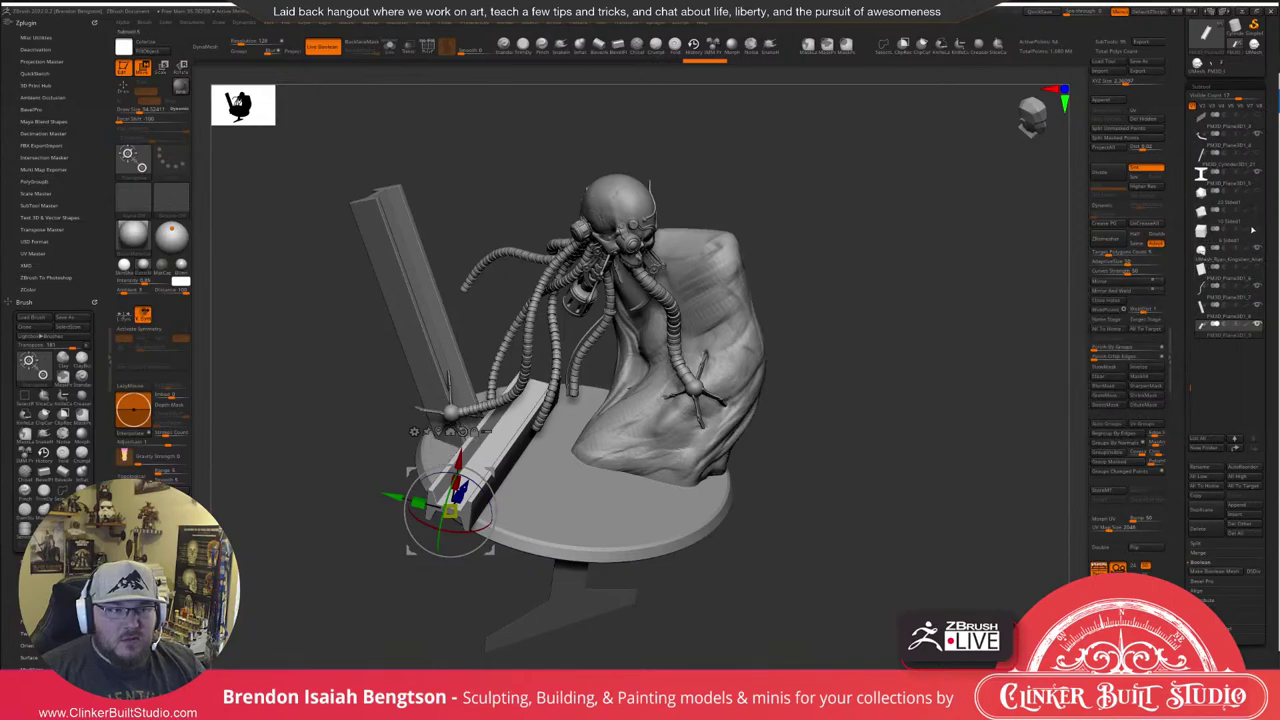
Turn the I-beam copy diagonally across the base and tilt its far end up against the rock.
mouse_move(1000, 420)
left_mouse_down()
mouse_move(945, 350)
mouse_move(1005, 391)
mouse_move(579, 465)
left_mouse_up()
left_click_drag(490, 487, 500, 459)
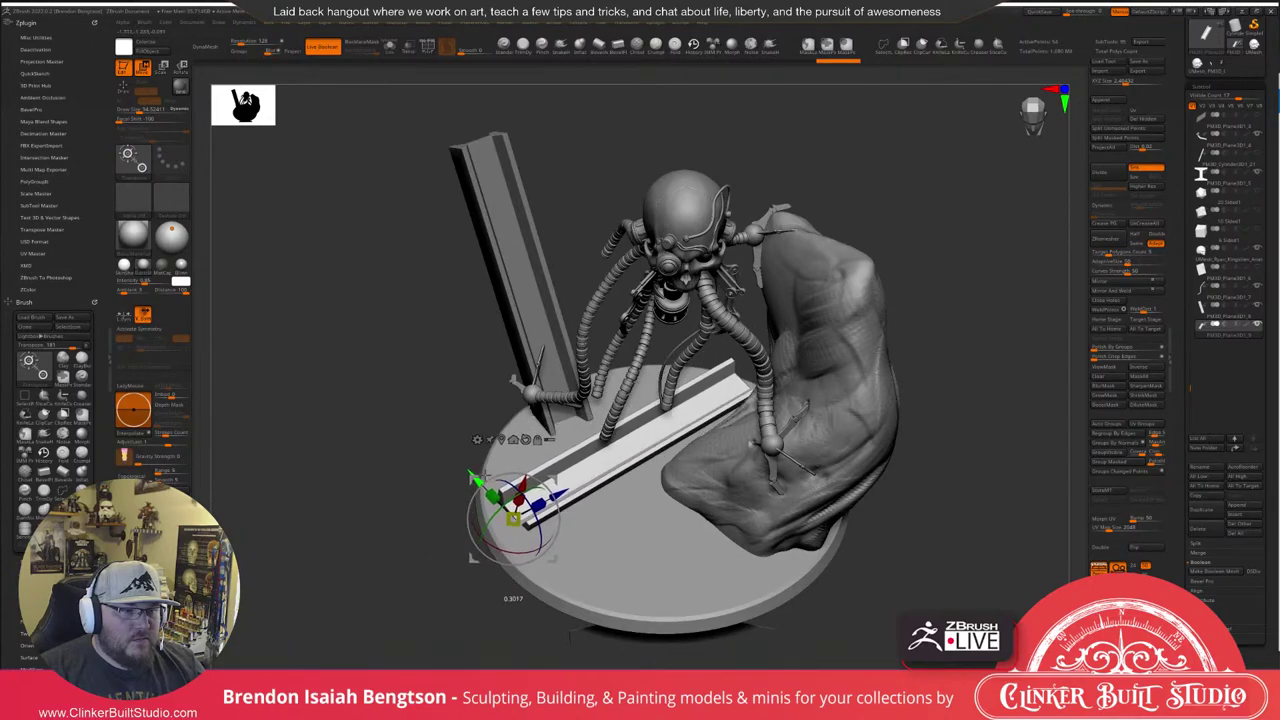
mouse_move(938, 503)
left_mouse_down()
mouse_move(963, 483)
mouse_move(940, 487)
left_mouse_up()
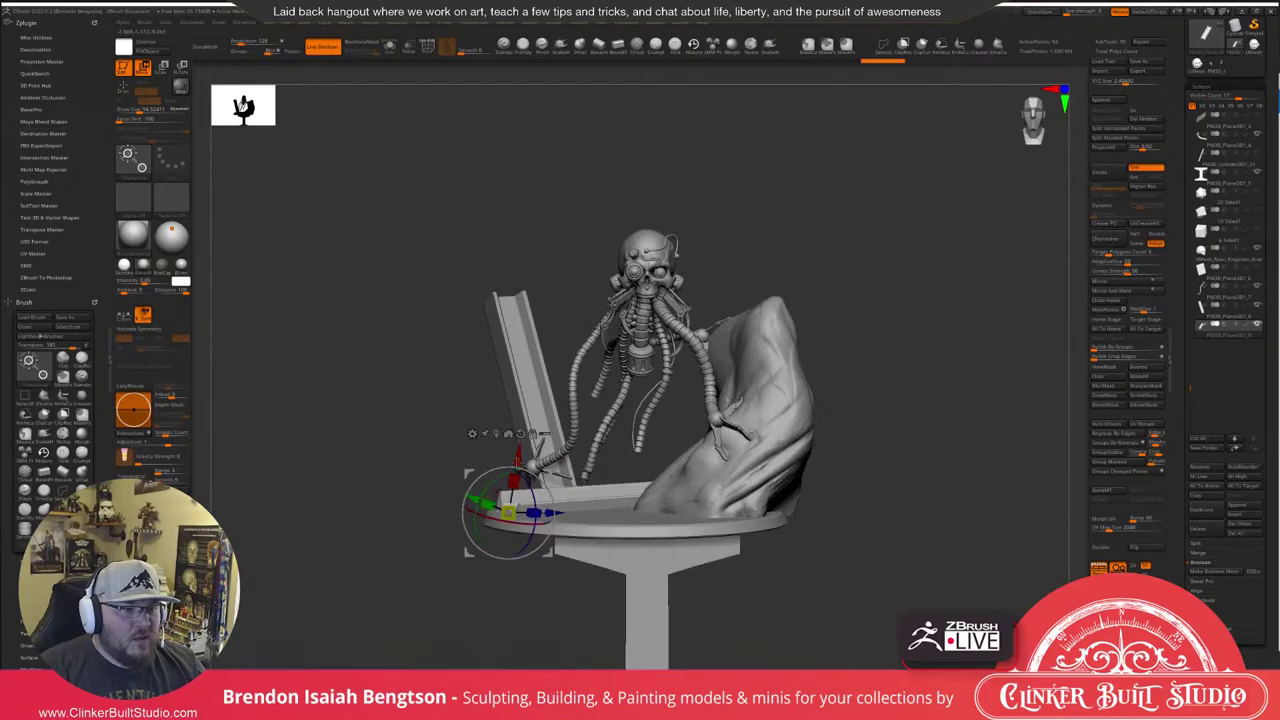
left_click_drag(549, 472, 653, 466)
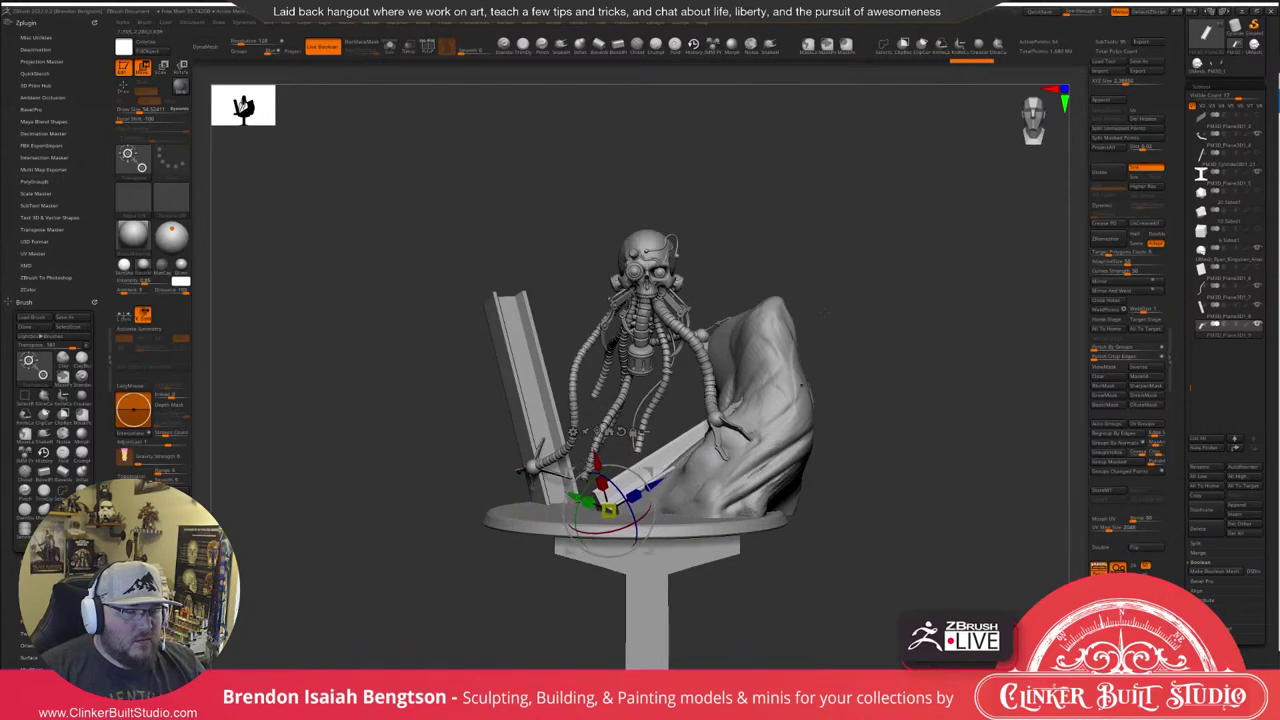
Roll the leaning I-beam copy about a quarter turn around its length and pull its foot away from the rock.
left_click_drag(826, 314, 773, 376)
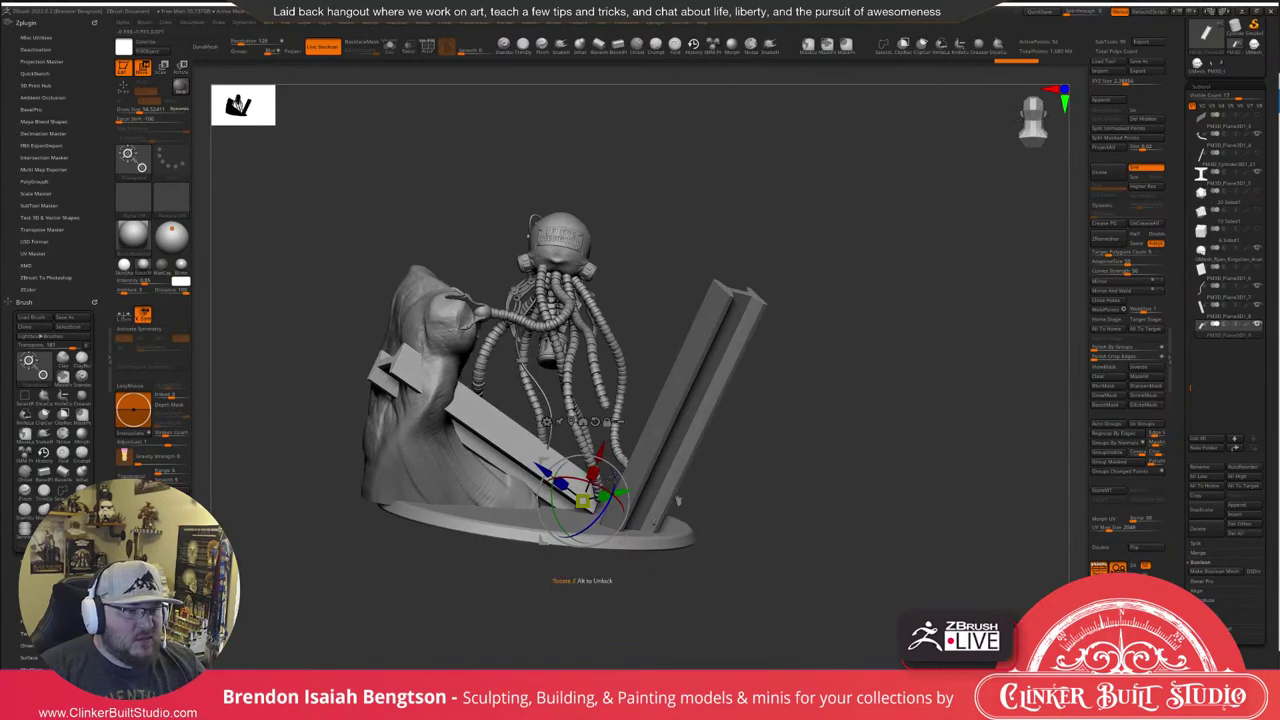
left_click_drag(614, 480, 630, 572)
left_click_drag(828, 527, 862, 398)
left_click_drag(605, 471, 567, 491)
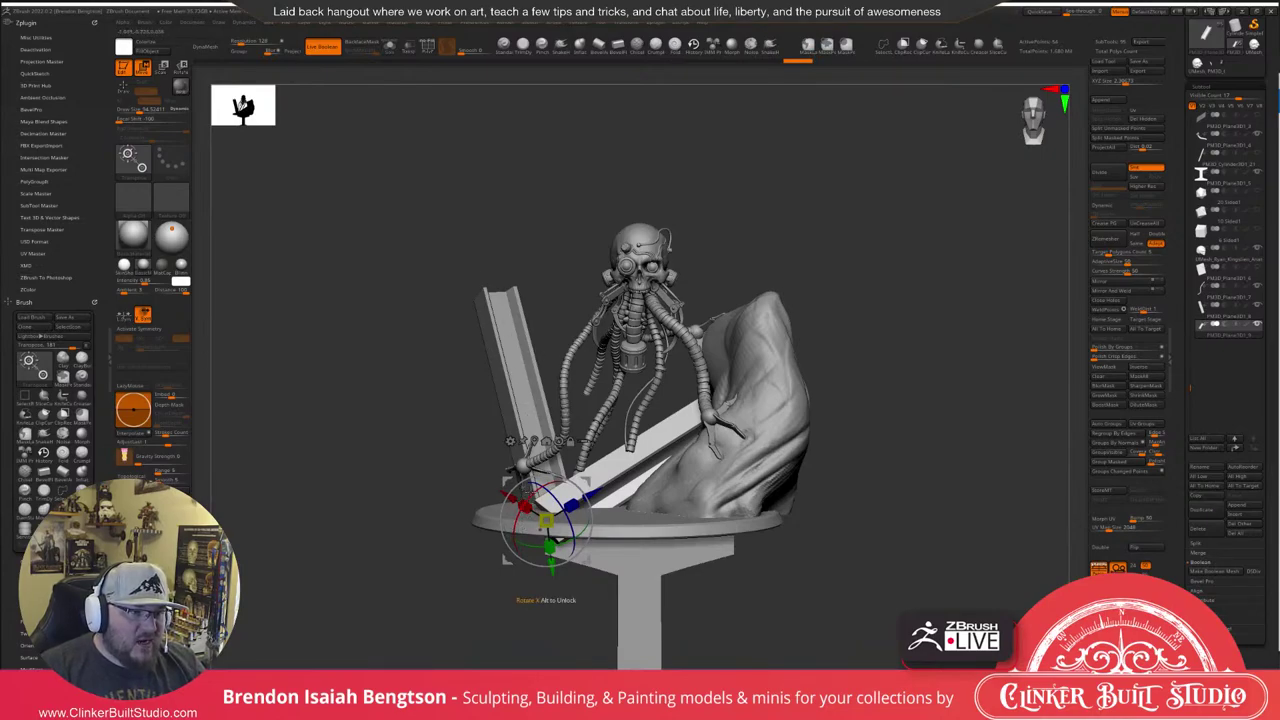
Stand the I-beam copy upright beside the first beam and sink its lower end through the base.
left_click_drag(527, 488, 513, 532)
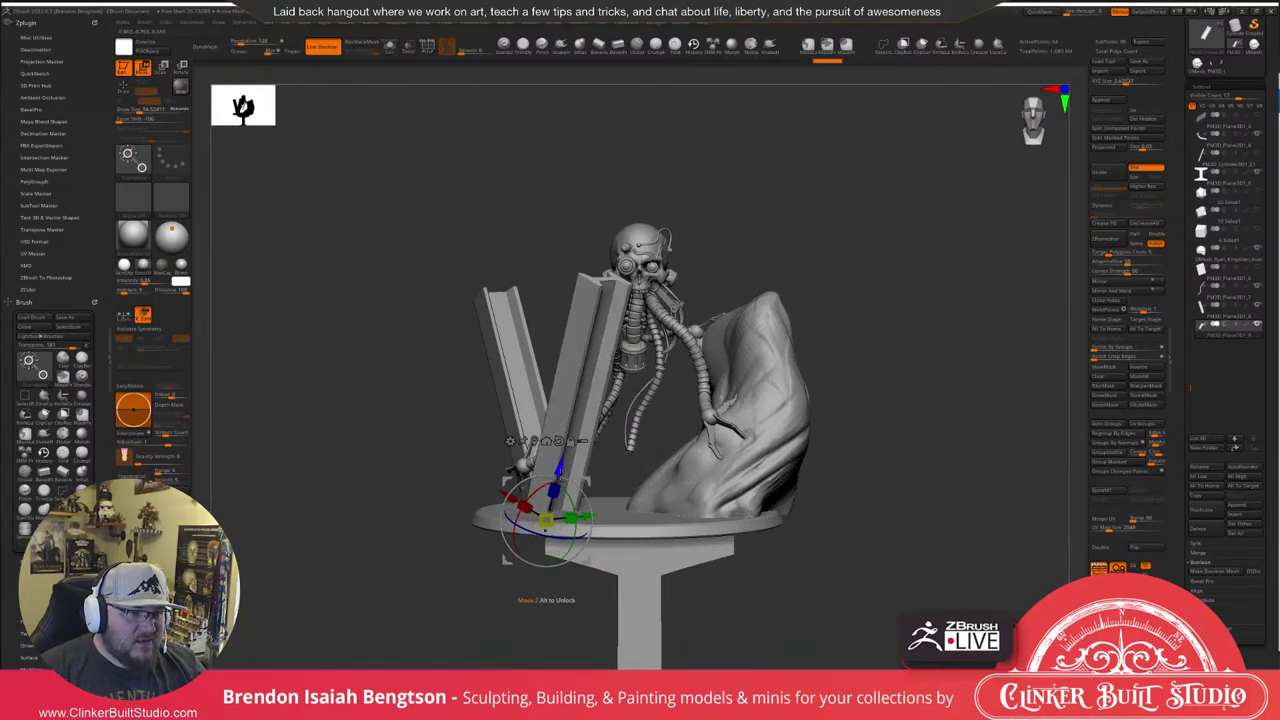
left_click_drag(566, 492, 657, 553)
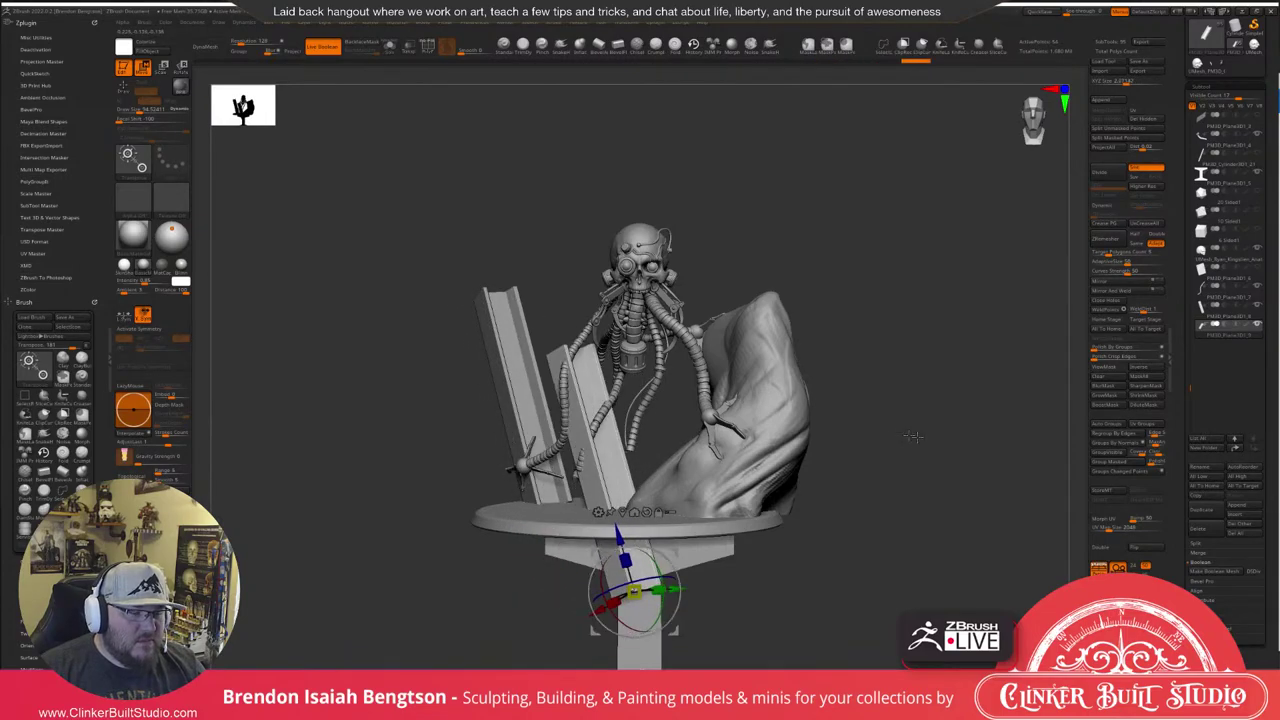
mouse_move(913, 436)
left_mouse_down()
mouse_move(684, 527)
mouse_move(554, 539)
mouse_move(568, 563)
left_mouse_up()
left_click_drag(650, 516, 893, 488)
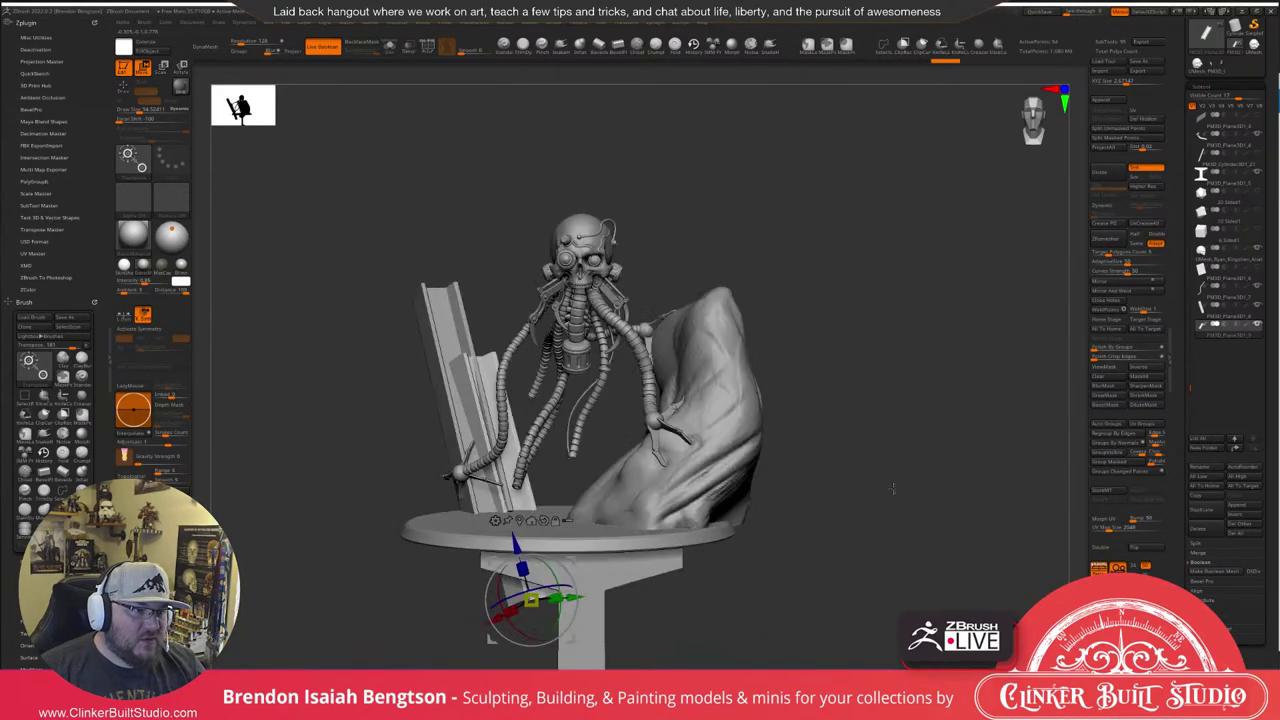
Tilt the sunken I-beam copy the opposite way and move it behind the first beam.
left_click_drag(546, 562, 506, 541)
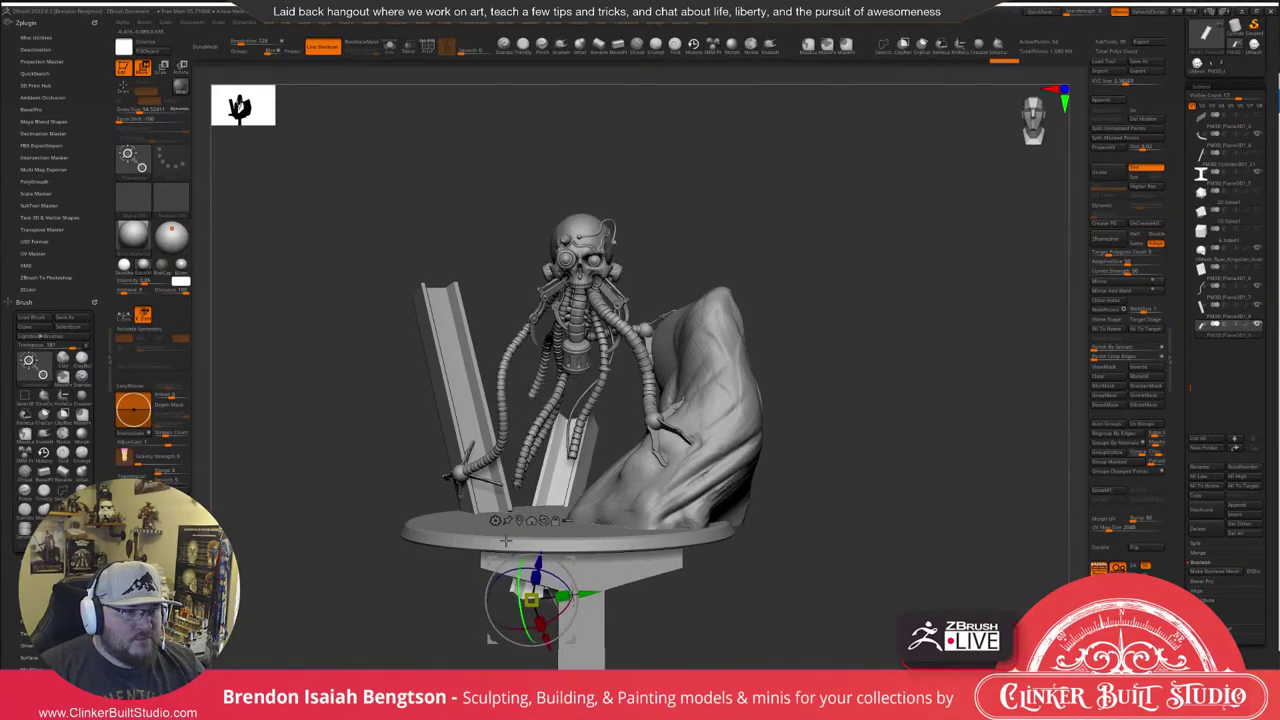
mouse_move(442, 641)
left_mouse_down()
mouse_move(552, 571)
mouse_move(632, 545)
mouse_move(625, 525)
mouse_move(607, 538)
mouse_move(626, 532)
left_mouse_up()
mouse_move(1010, 525)
left_mouse_down()
mouse_move(880, 491)
mouse_move(884, 432)
left_mouse_up()
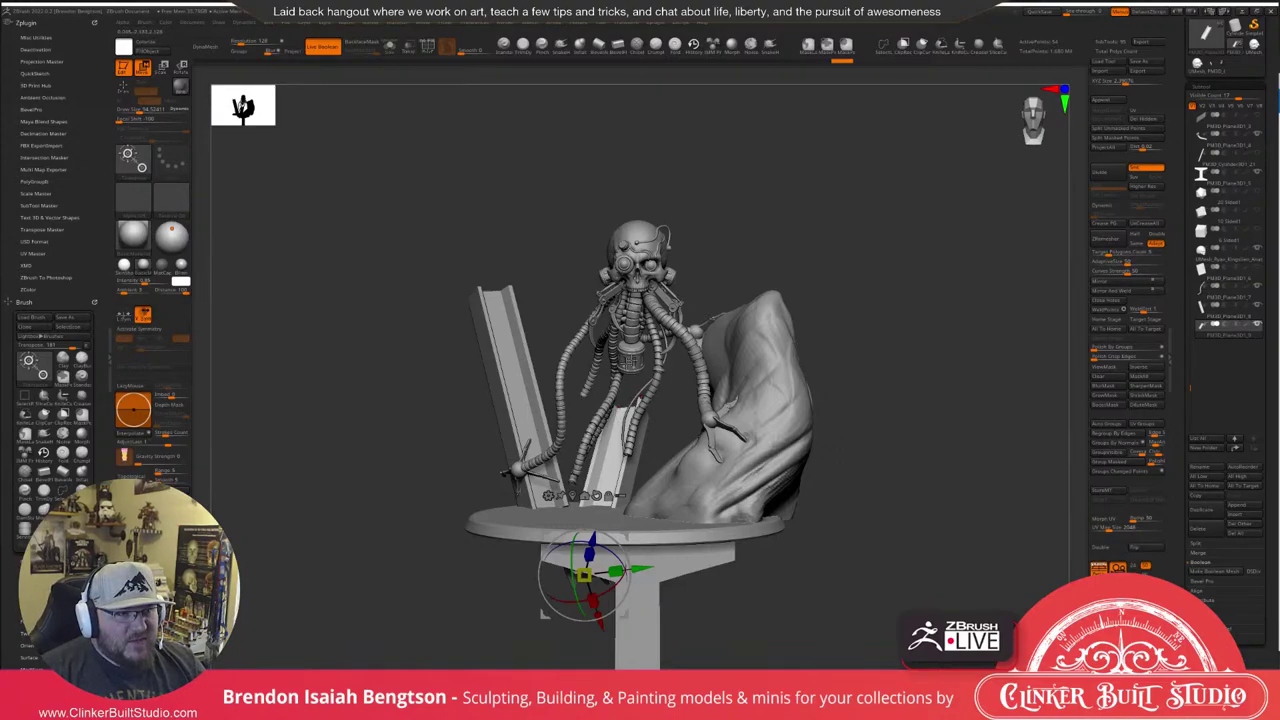
left_click_drag(585, 575, 478, 570)
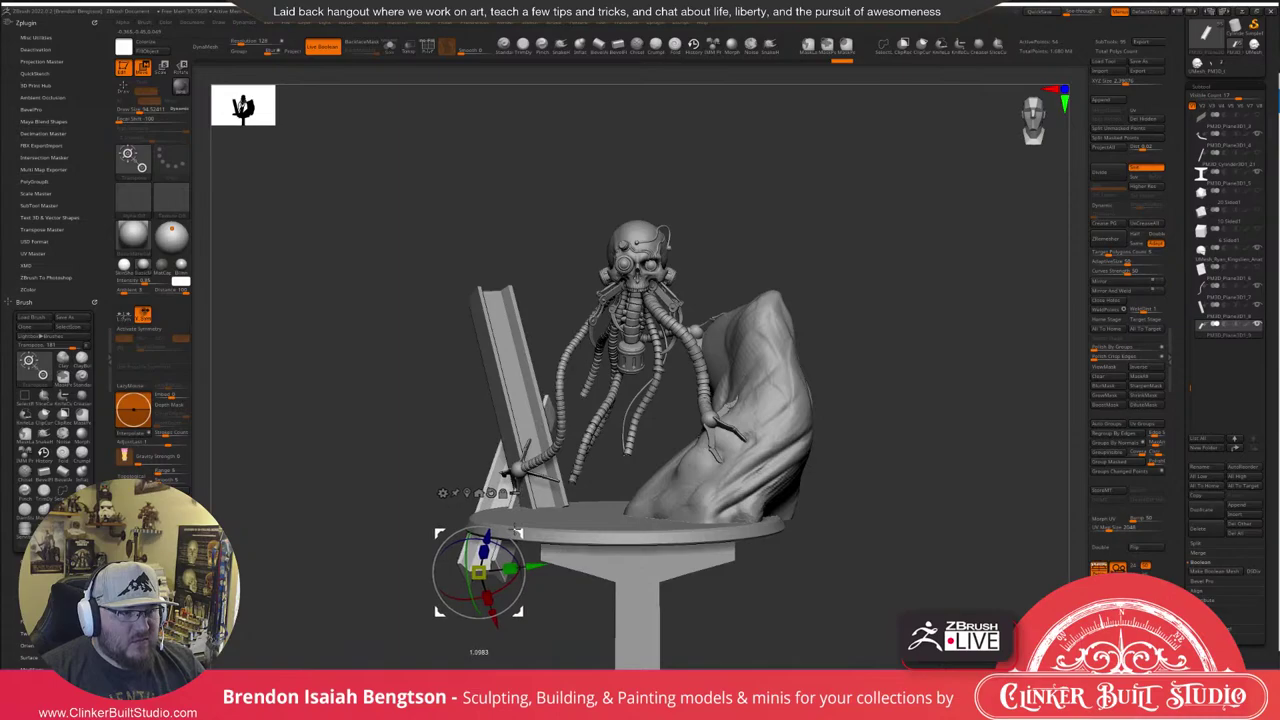
Raise the foot of the I-beam copy to the base's front edge and lean it back across the first beam.
left_click_drag(325, 626, 448, 617)
left_click_drag(517, 530, 566, 463)
left_click_drag(776, 392, 607, 414)
left_click_drag(560, 459, 584, 446)
left_click_drag(884, 260, 917, 254)
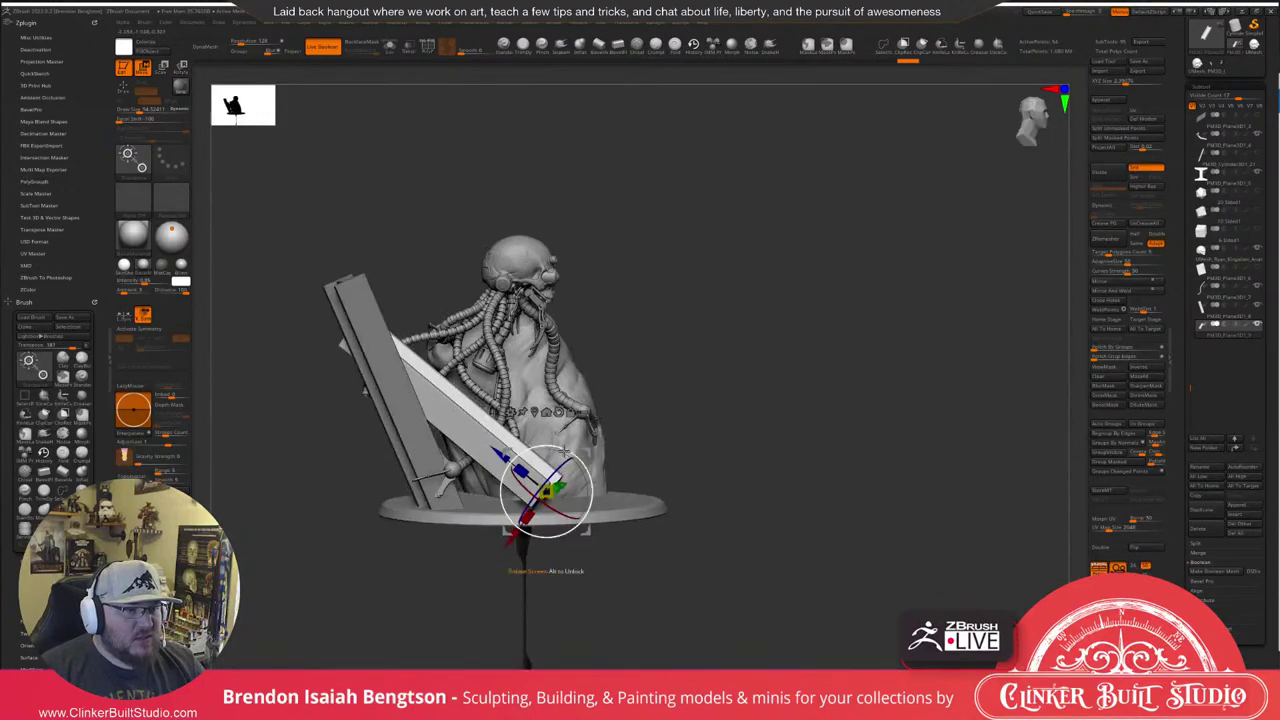
left_click_drag(546, 492, 567, 462)
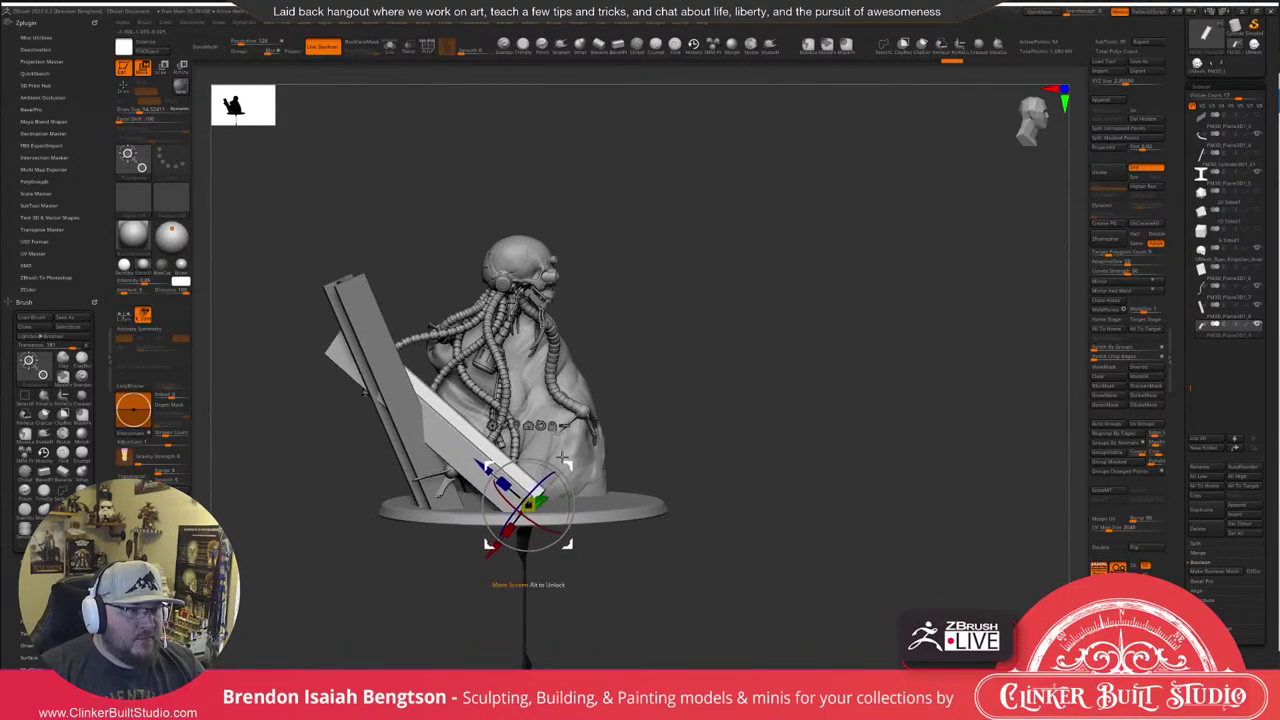
left_click_drag(790, 397, 643, 445)
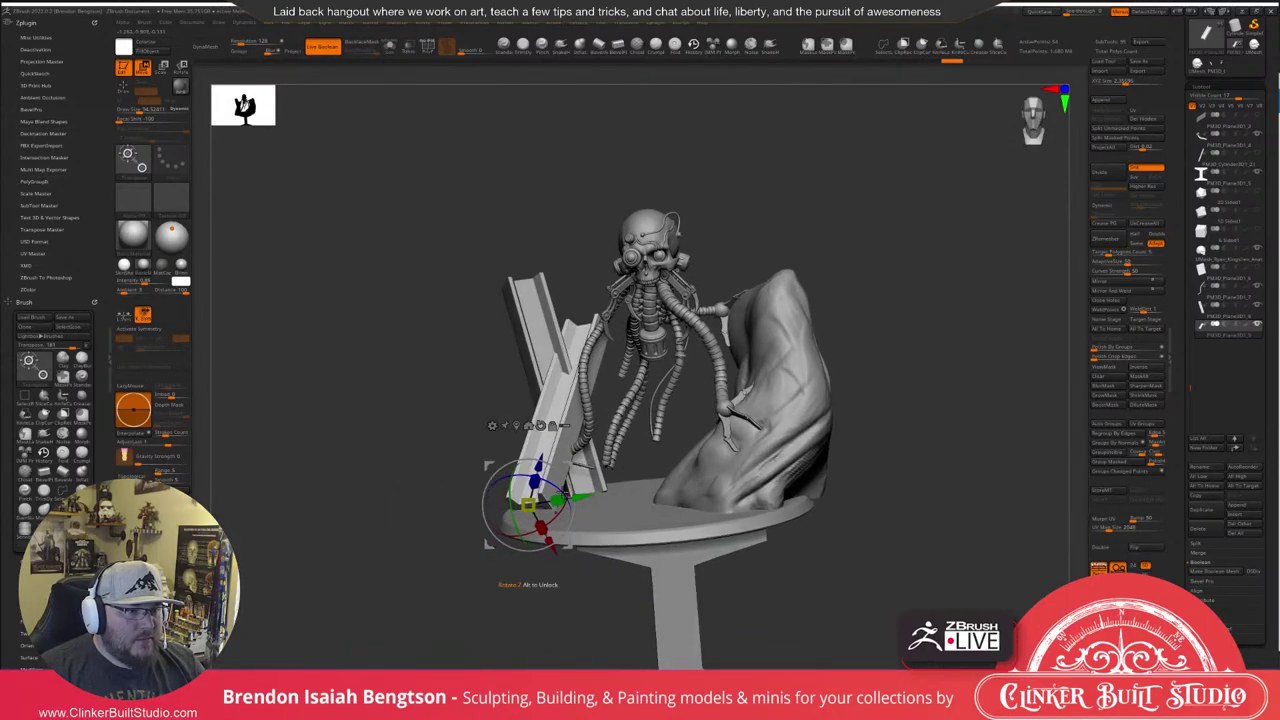
Try the I-beam copy parallel to the first beam, and retilt it toward the skull figure.
mouse_move(558, 502)
left_mouse_down()
mouse_move(584, 479)
mouse_move(539, 489)
mouse_move(626, 458)
mouse_move(555, 510)
left_mouse_up()
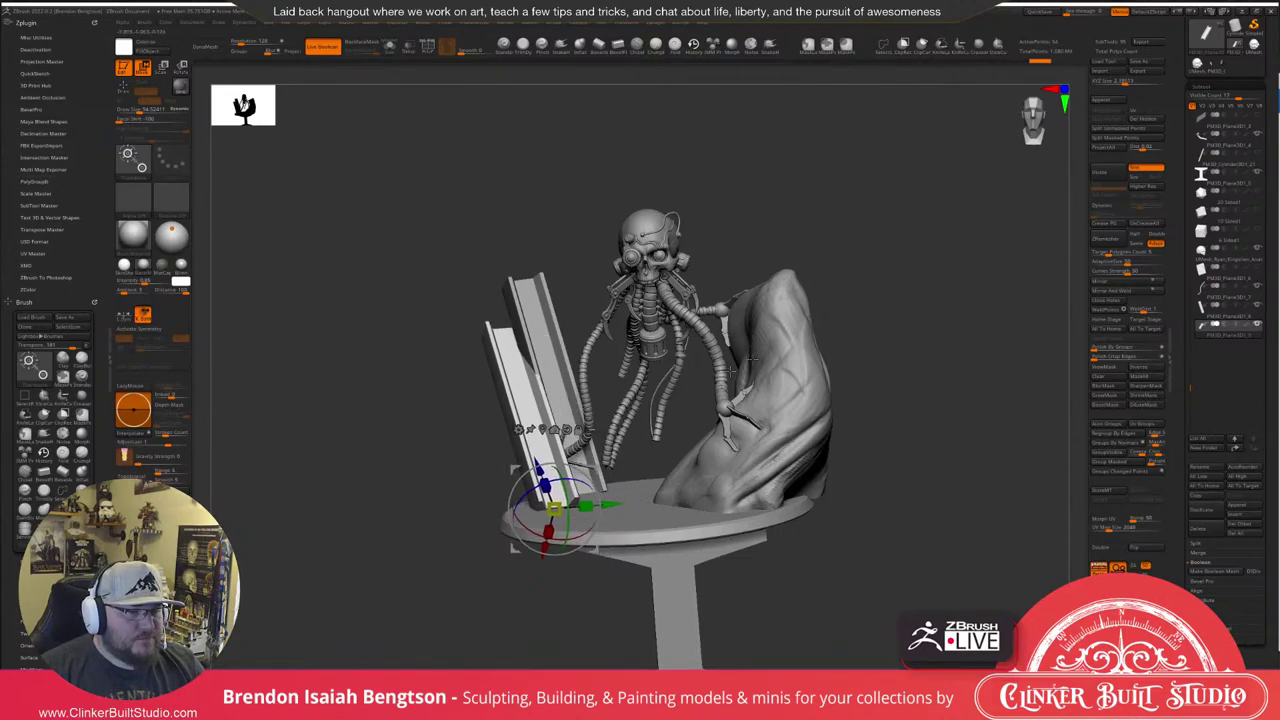
left_click_drag(752, 361, 826, 352)
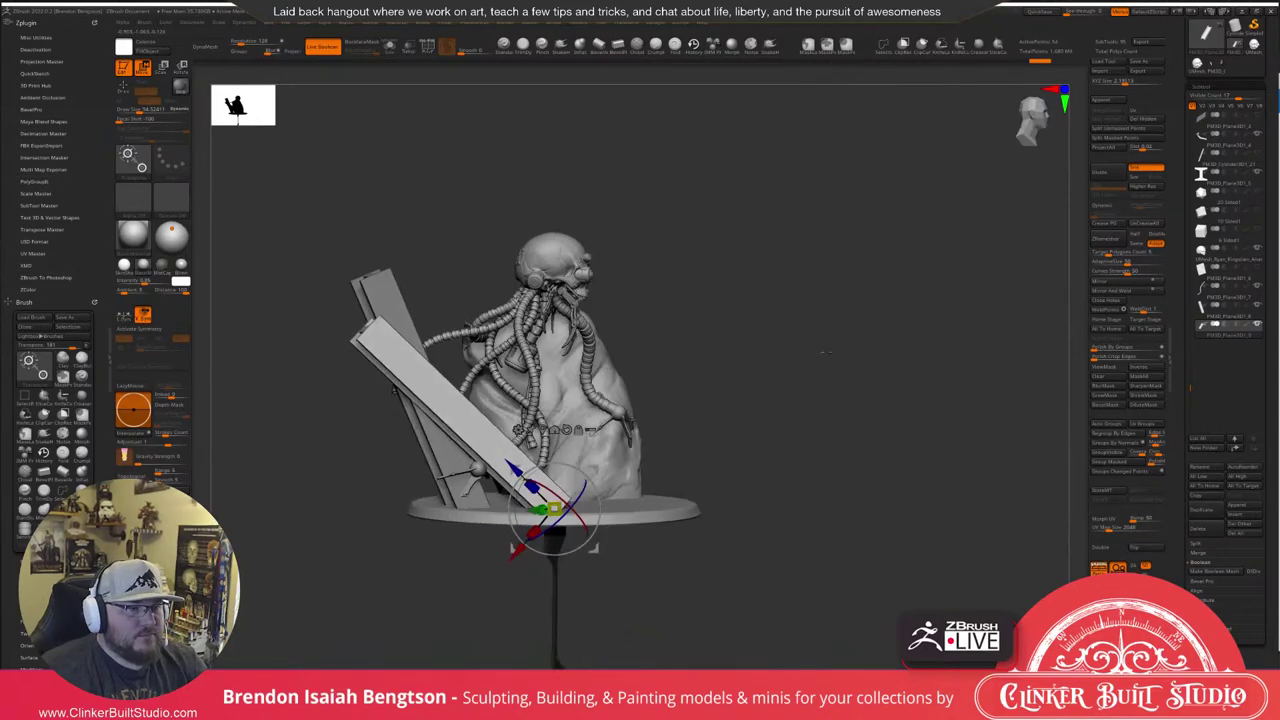
left_click_drag(577, 499, 554, 526)
left_click_drag(722, 517, 640, 510)
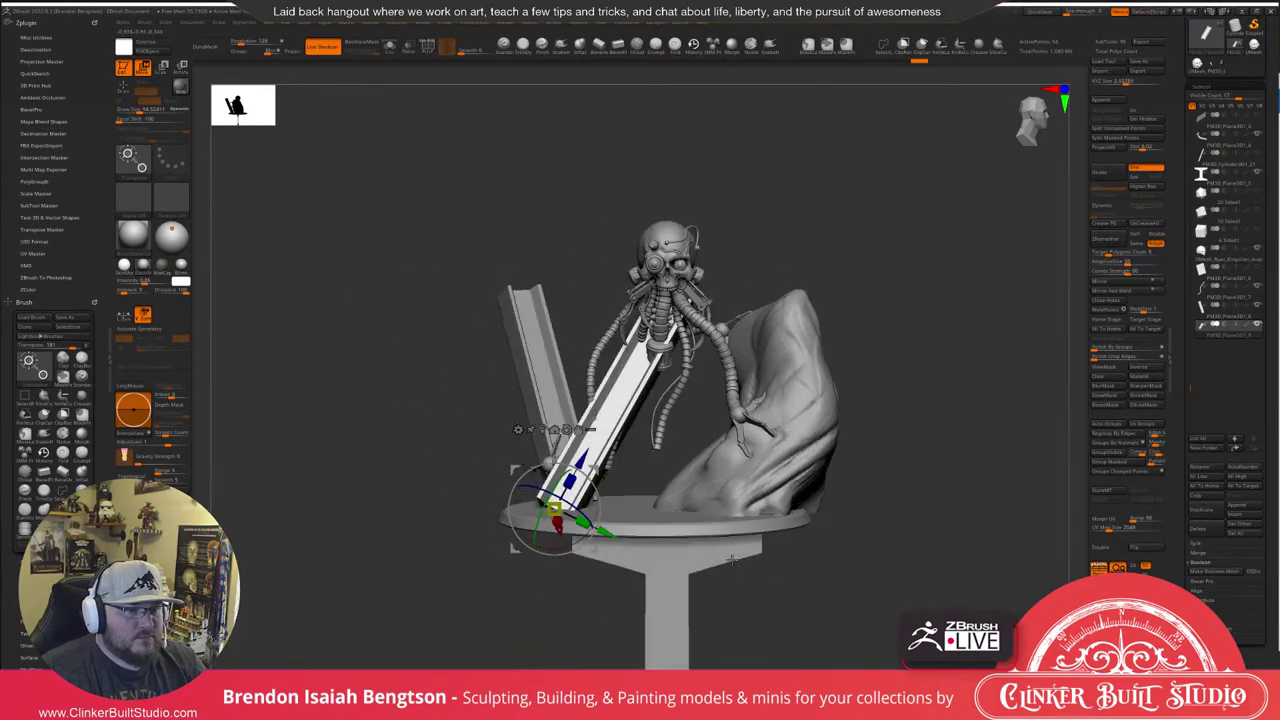
Shift the I-beam copy outward and behind the first beam, with its foot past the rim of the base.
left_click_drag(596, 467, 508, 517)
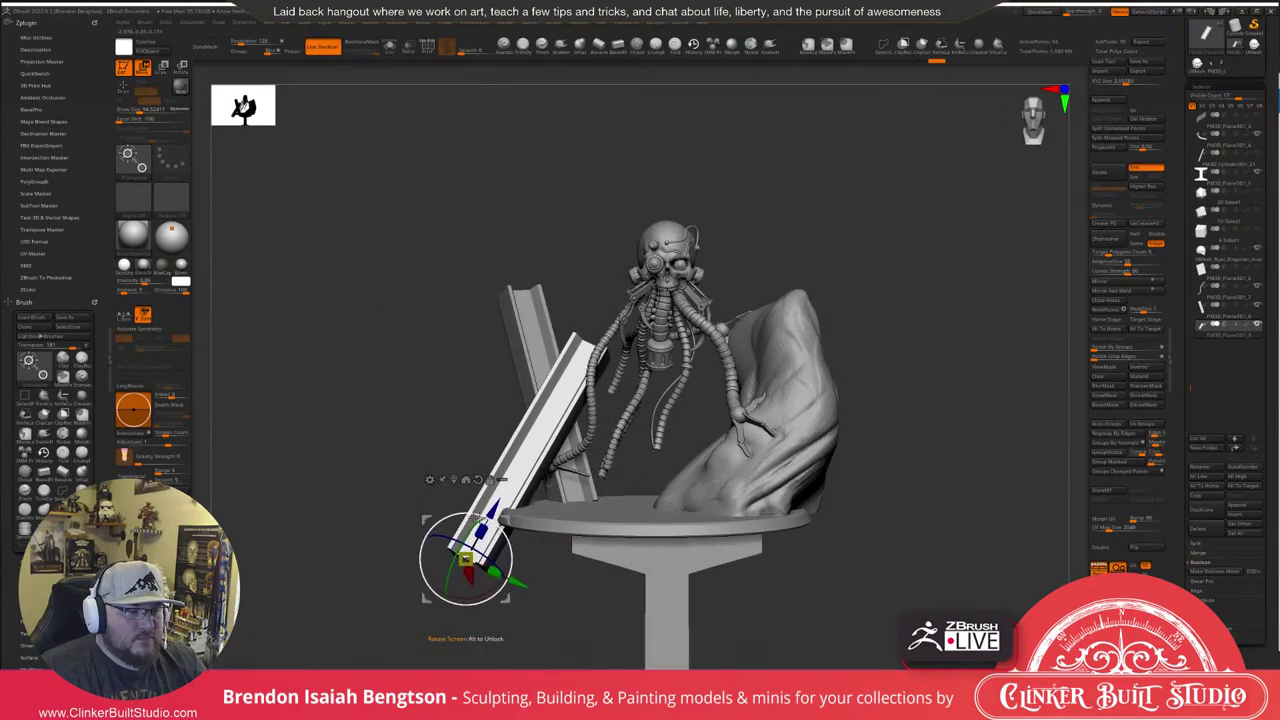
left_click_drag(255, 380, 316, 376)
left_click_drag(527, 526, 414, 555)
left_click_drag(405, 541, 447, 506)
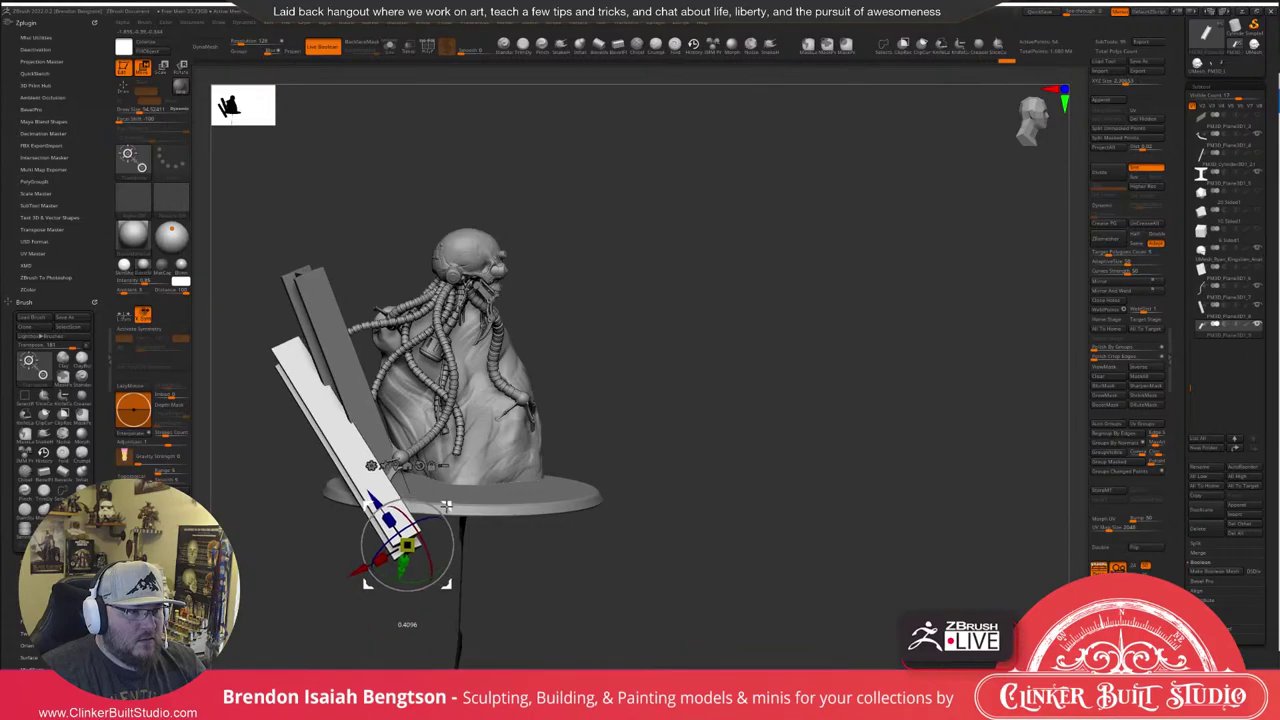
left_click_drag(850, 530, 723, 532, "shift")
Nudge the foot of the crossing I-beam copy, and remove the copy to leave only the first beam.
left_click_drag(871, 390, 718, 390)
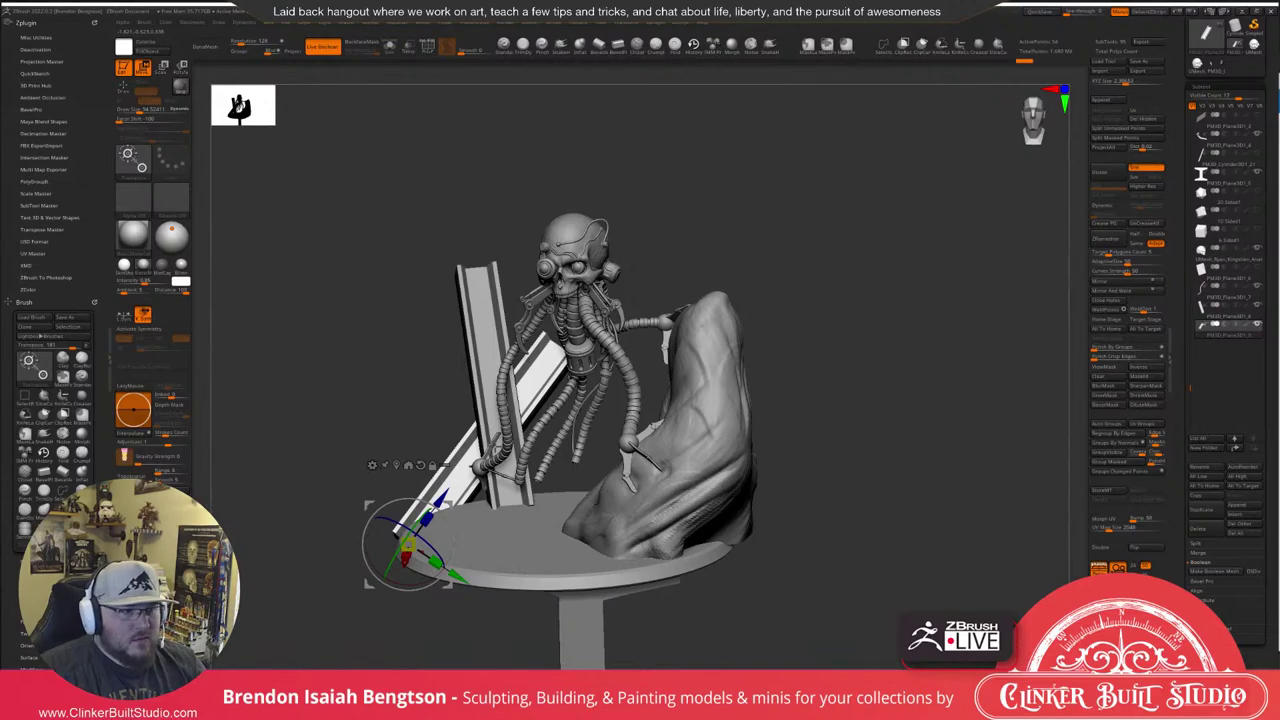
left_click_drag(447, 502, 441, 512)
mouse_move(892, 393)
left_mouse_down()
mouse_move(900, 384)
mouse_move(886, 446)
left_mouse_up()
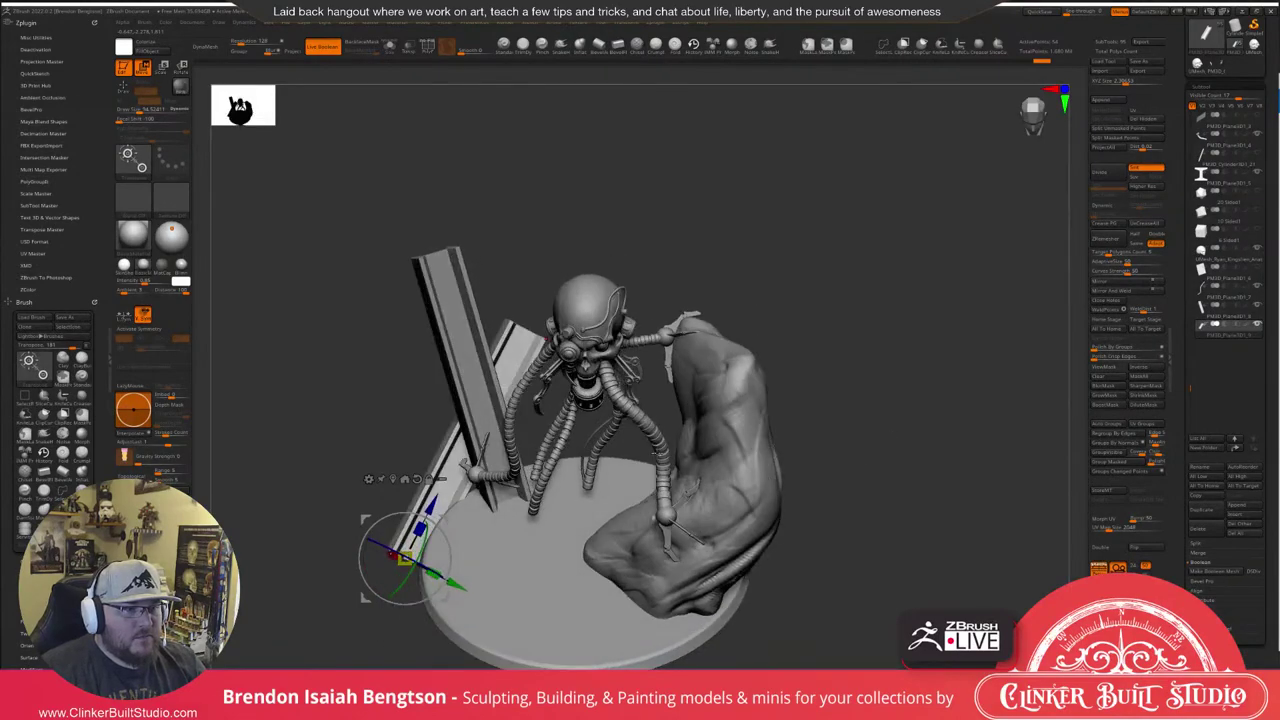
right_click_drag(693, 487, 765, 445)
mouse_move(740, 470)
left_mouse_down()
mouse_move(700, 436)
mouse_move(708, 455)
mouse_move(965, 425)
mouse_move(840, 531)
mouse_move(828, 505)
left_mouse_up()
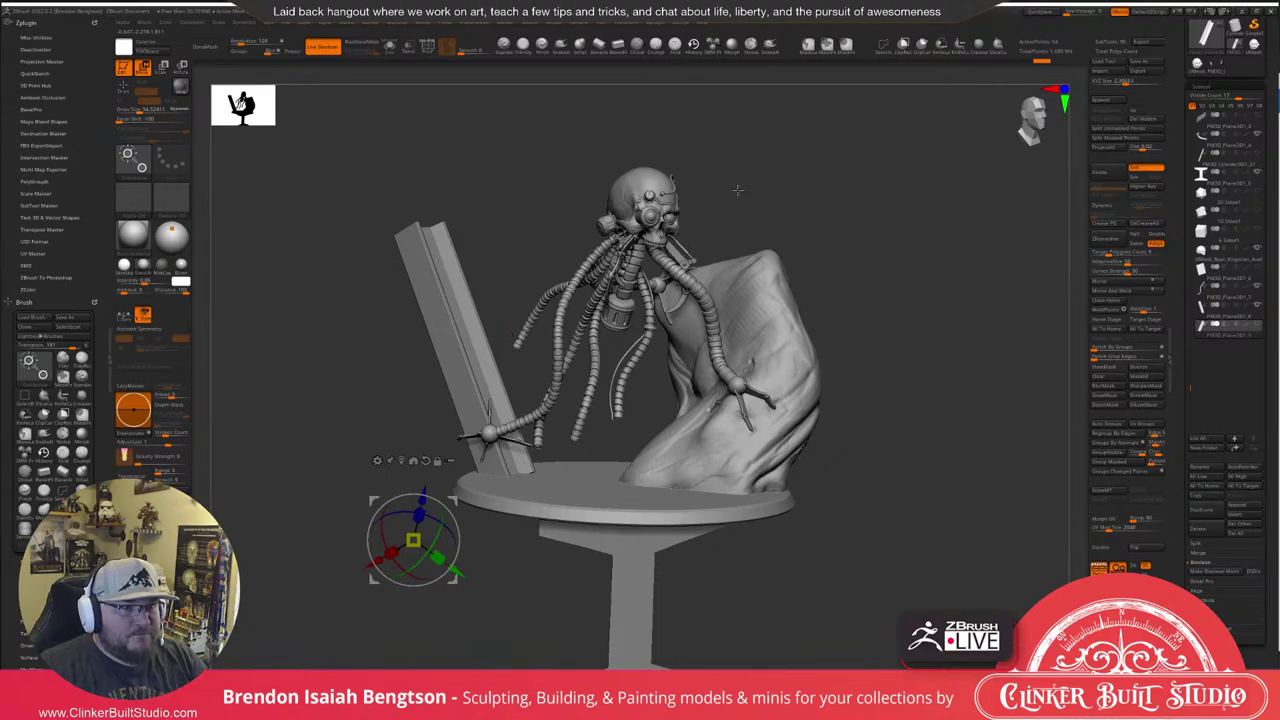
Isolate the open-ended tentacle that has a thin loose cable beside it, below the skull's canister.
left_click_drag(807, 192, 820, 204)
right_click_drag(608, 440, 650, 560, "ctrl")
right_click_drag(872, 229, 547, 477, "alt")
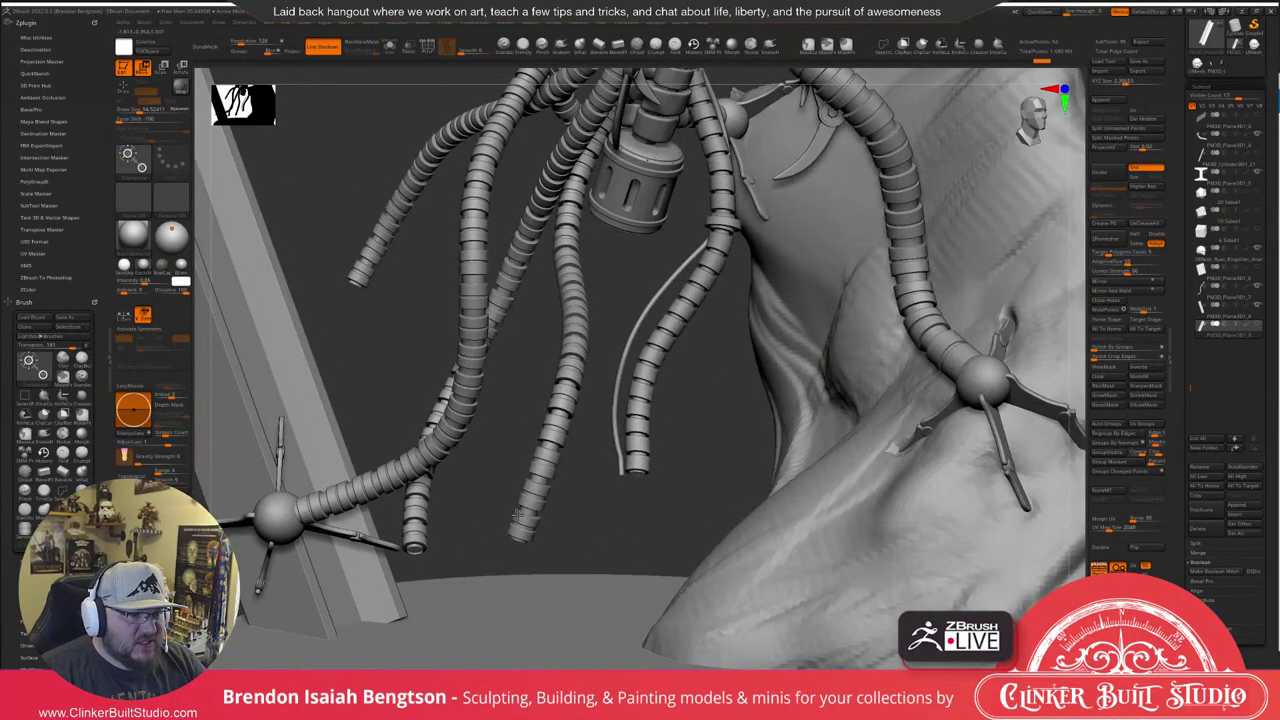
mouse_move(641, 413)
right_mouse_down()
mouse_move(612, 424)
mouse_move(652, 484)
right_mouse_up()
left_click(620, 438, "alt")
left_click(620, 437, "alt")
key("shift+s")
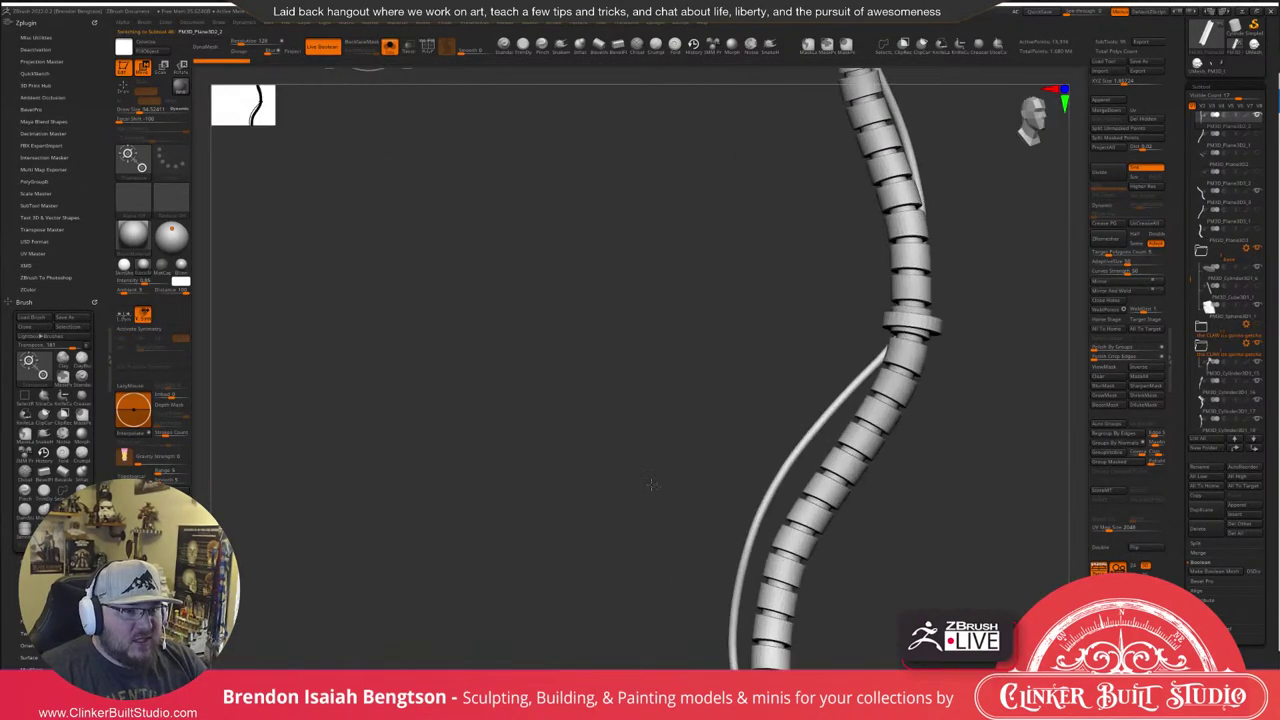
right_click_drag(865, 96, 610, 526, "alt")
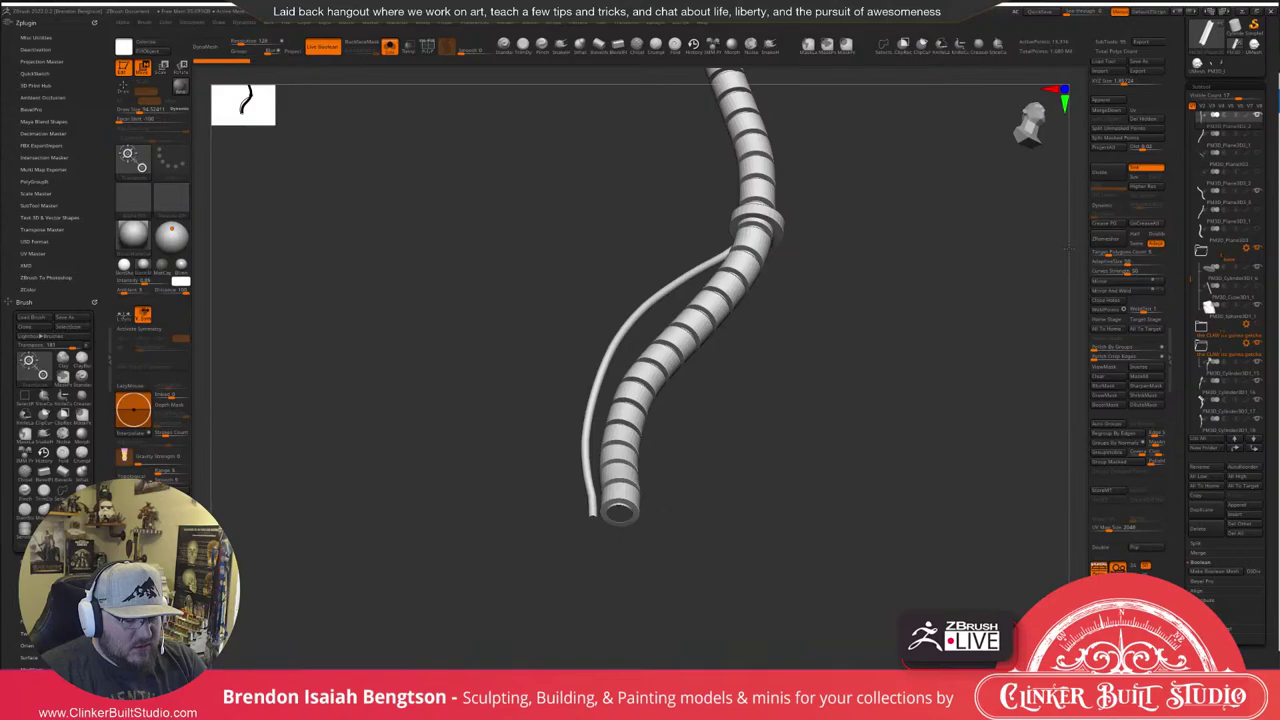
Close the open holes at the isolated tentacle's end with polyframe shown, and bring the rest of the model back into view.
key("shift+f")
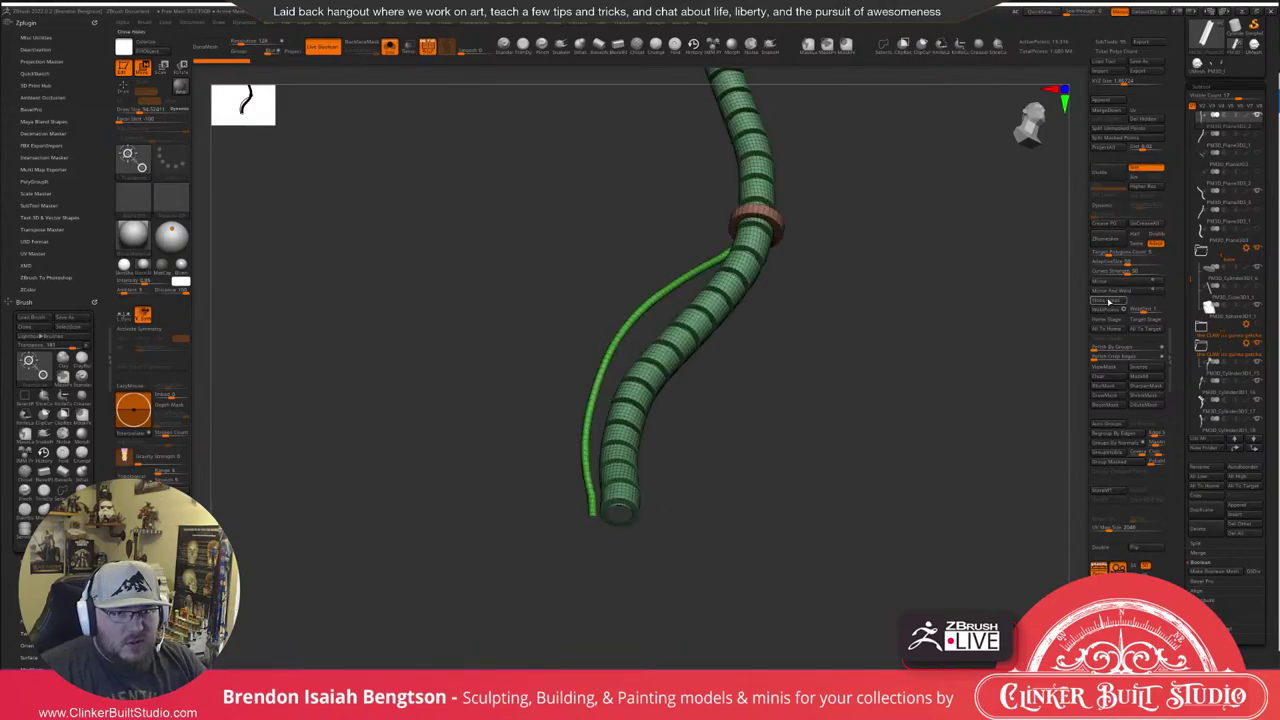
right_click_drag(614, 513, 677, 592, "ctrl")
right_click_drag(677, 524, 684, 505)
left_click_drag(690, 504, 641, 478)
left_click_drag(628, 300, 657, 484)
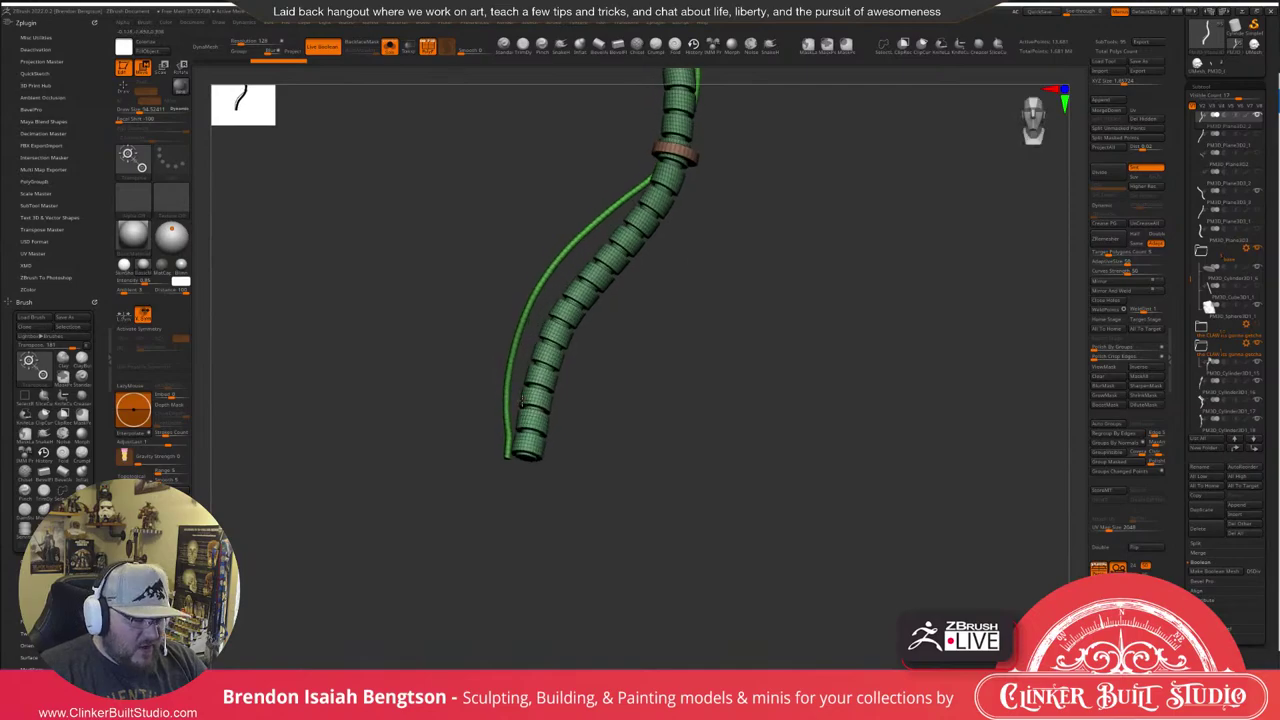
key("shift+f")
key("alt+s")
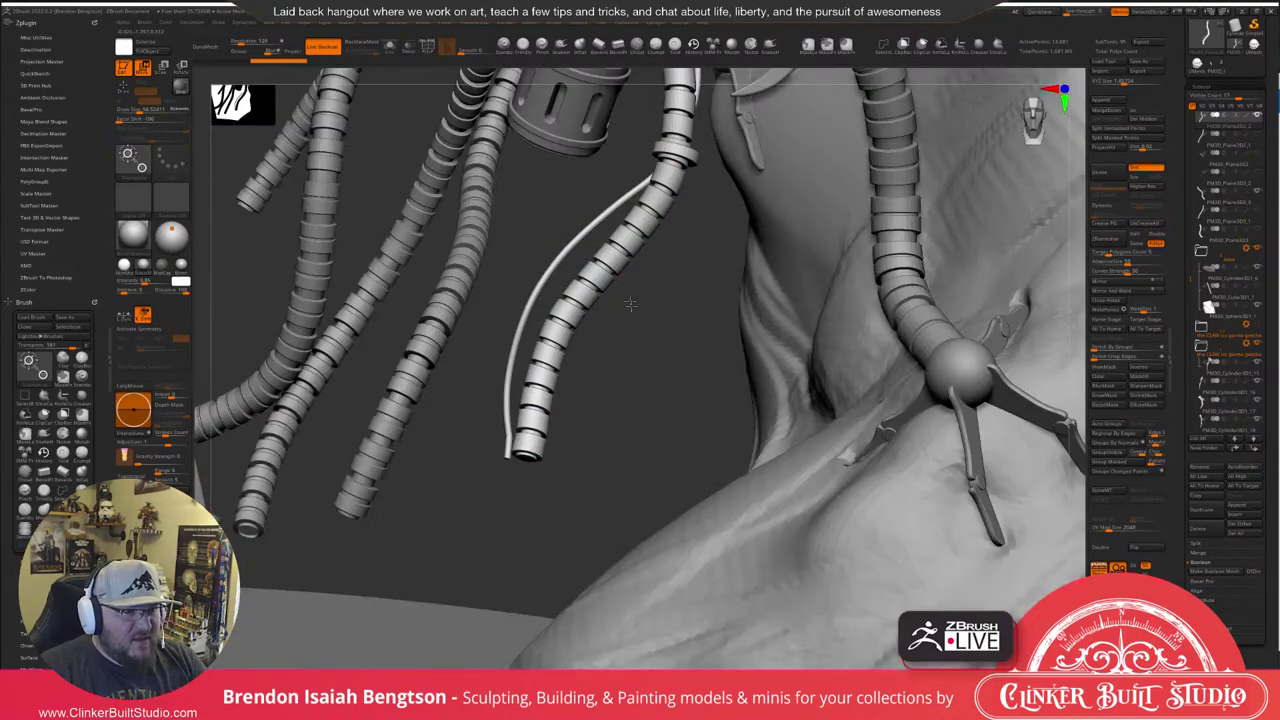
left_click_drag(630, 304, 652, 457, "alt")
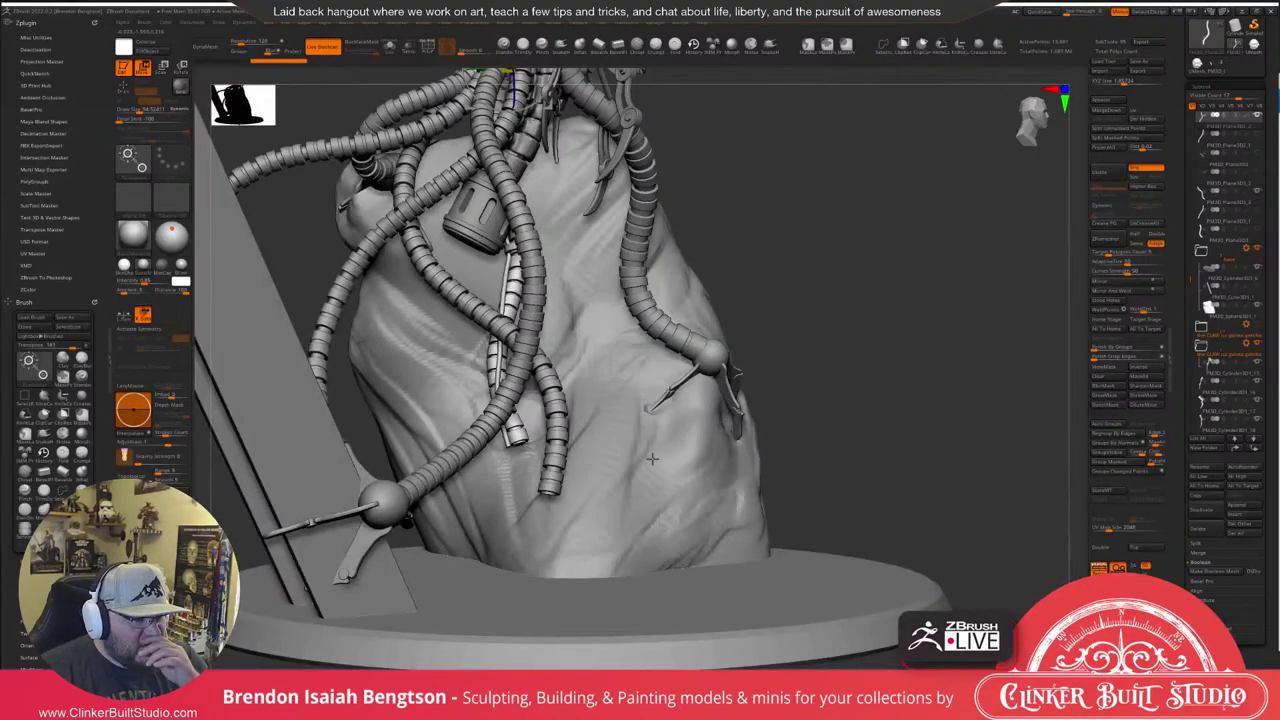
left_click_drag(555, 378, 517, 375)
left_click_drag(470, 432, 524, 398)
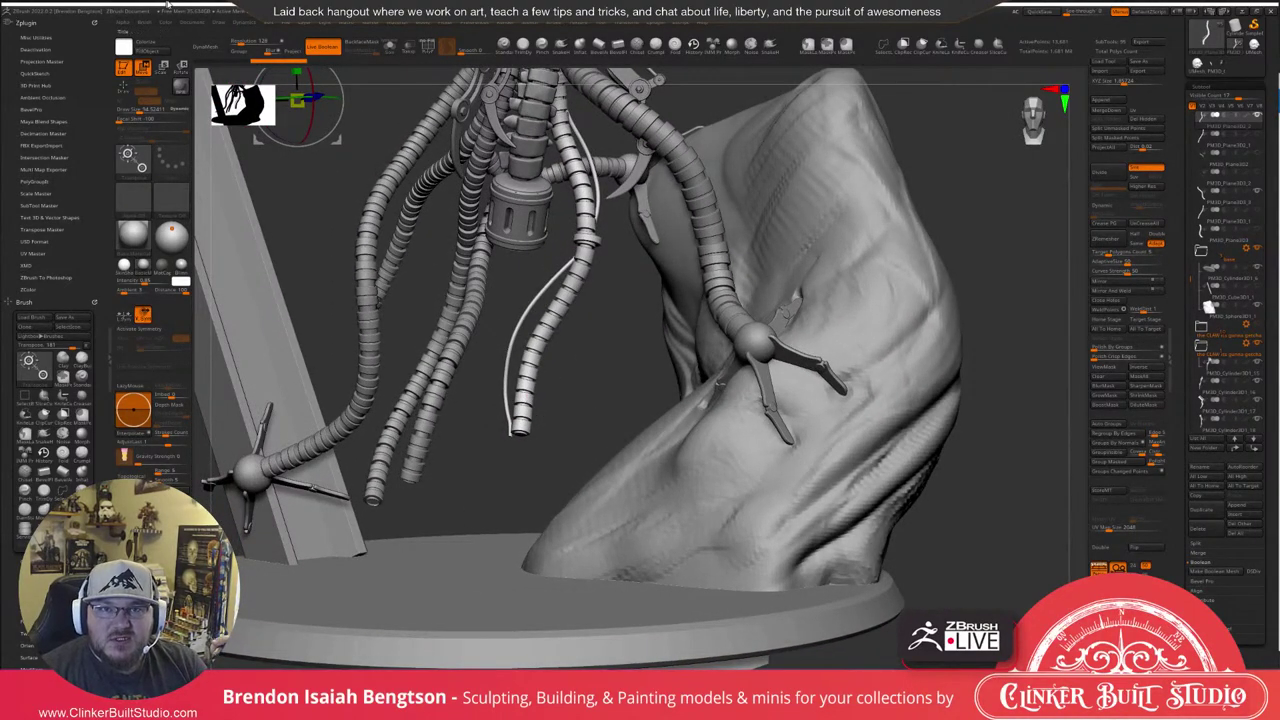
Bring in the painted miniature reference photo to study its base and staff, and move it off the screen again.
mouse_move(1215, 310)
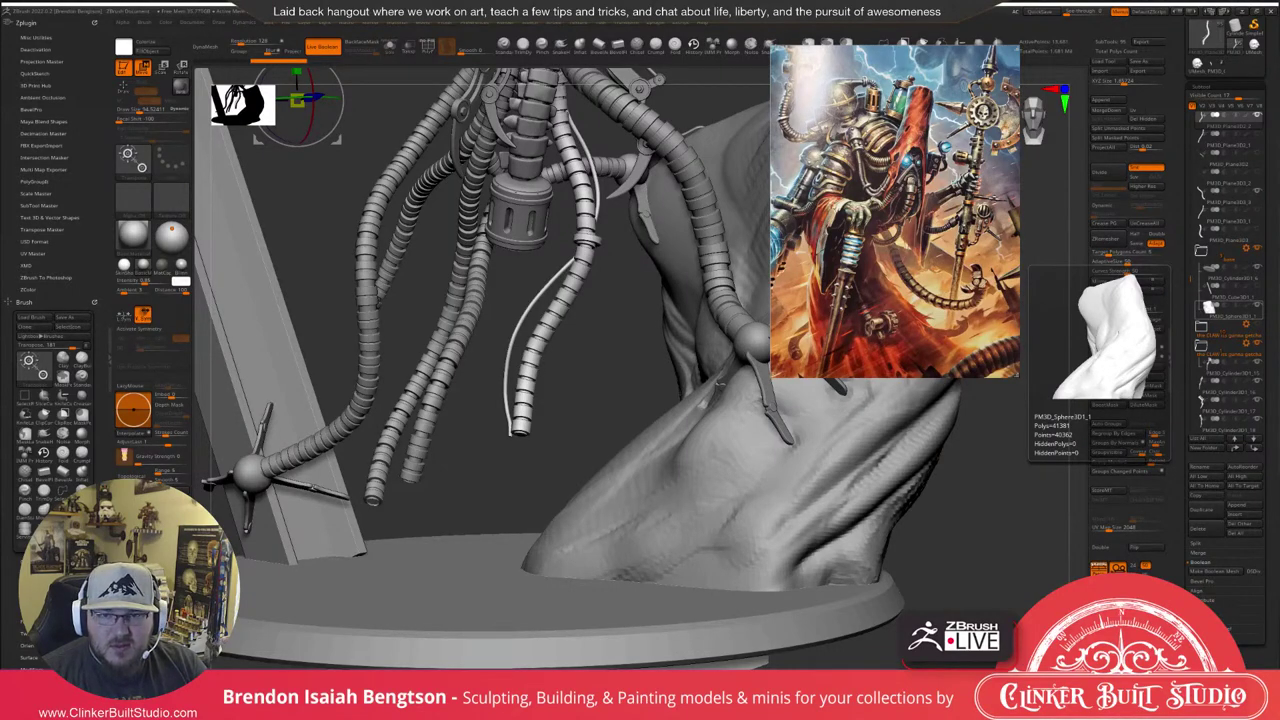
mouse_move(1279, 385)
left_mouse_down()
mouse_move(1112, 372)
mouse_move(1052, 353)
mouse_move(1137, 319)
mouse_move(1131, 309)
left_mouse_up()
scroll(1140, 302, "up", 1)
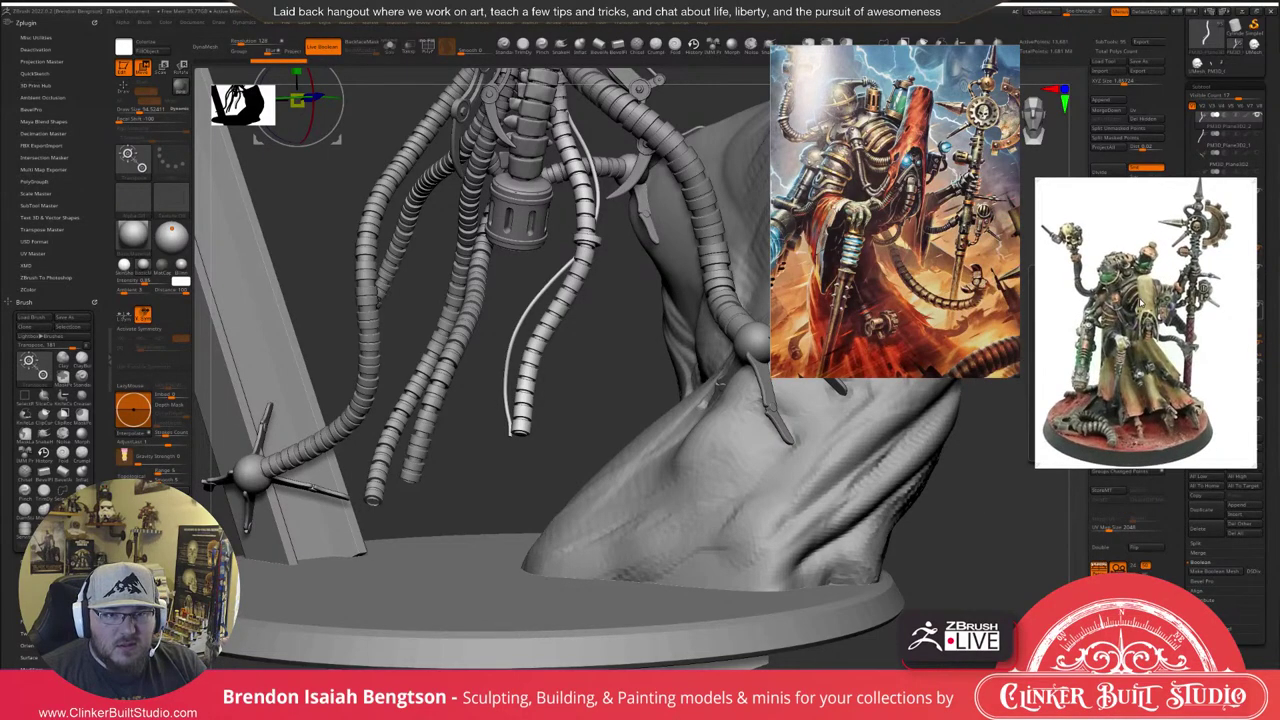
scroll(1140, 305, "down", 1)
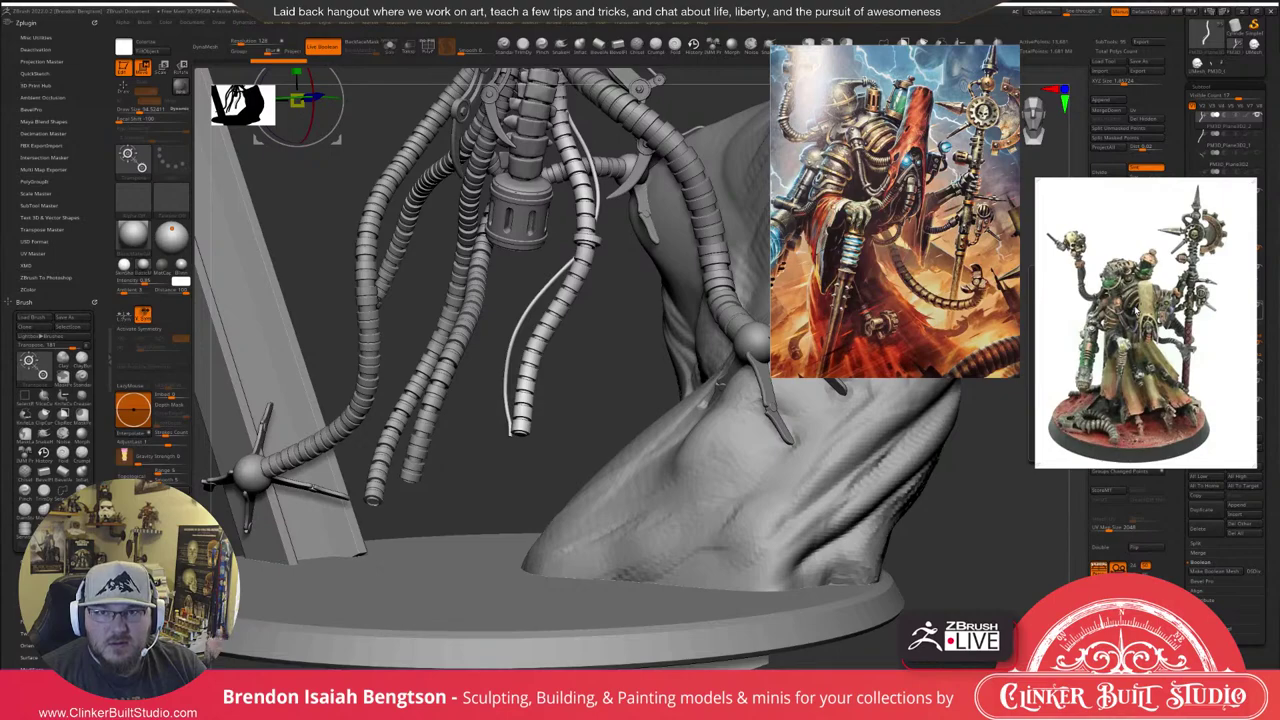
left_click_drag(1140, 305, 1279, 310)
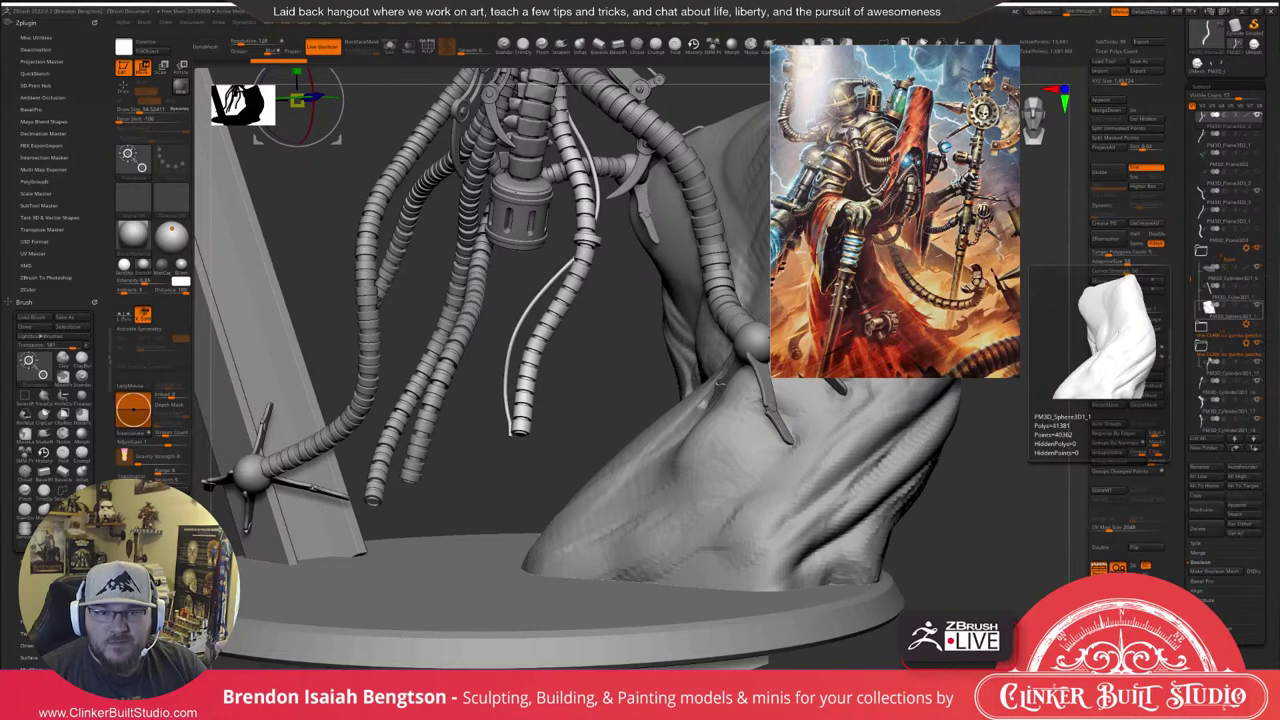
Place the skull drawing reference over the viewport, enlarge its window, and examine how its tentacles trail.
mouse_move(1279, 540)
left_mouse_down()
mouse_move(1043, 540)
mouse_move(726, 515)
left_mouse_up()
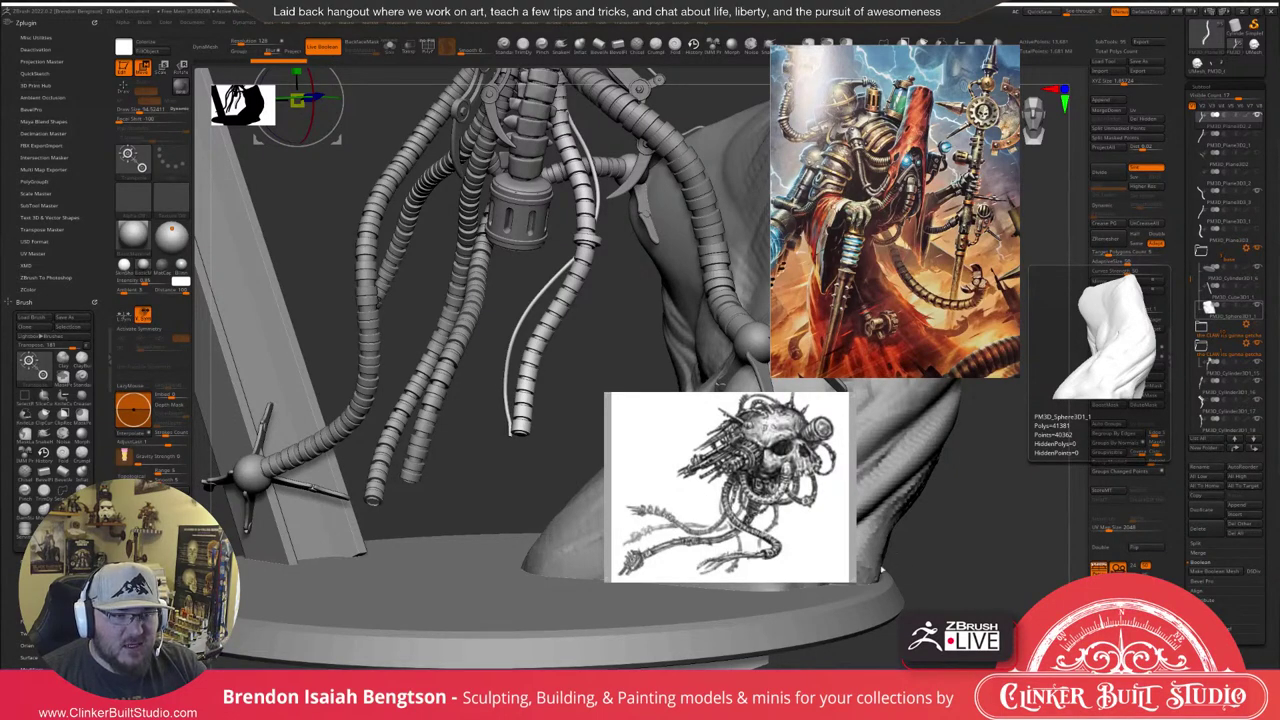
mouse_move(850, 579)
left_mouse_down()
mouse_move(854, 682)
mouse_move(970, 680)
left_mouse_up()
scroll(760, 583, "up", 2)
scroll(762, 601, "up", 2)
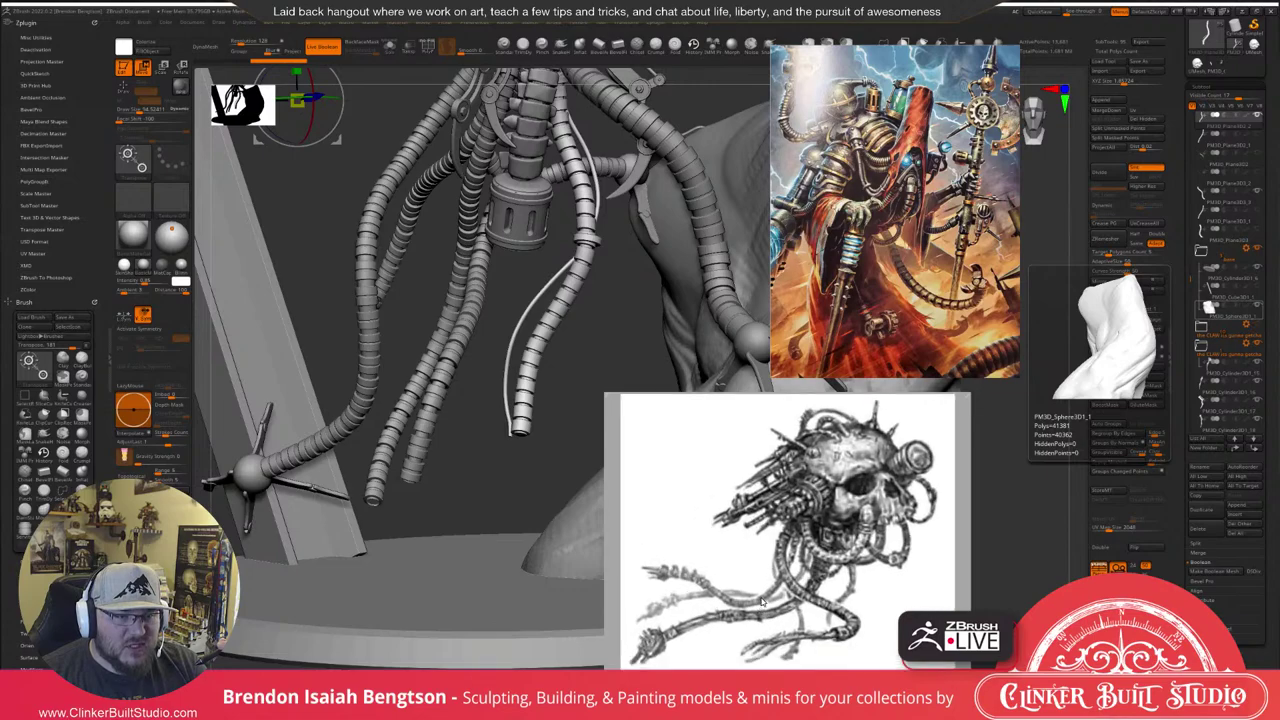
scroll(762, 601, "down", 1)
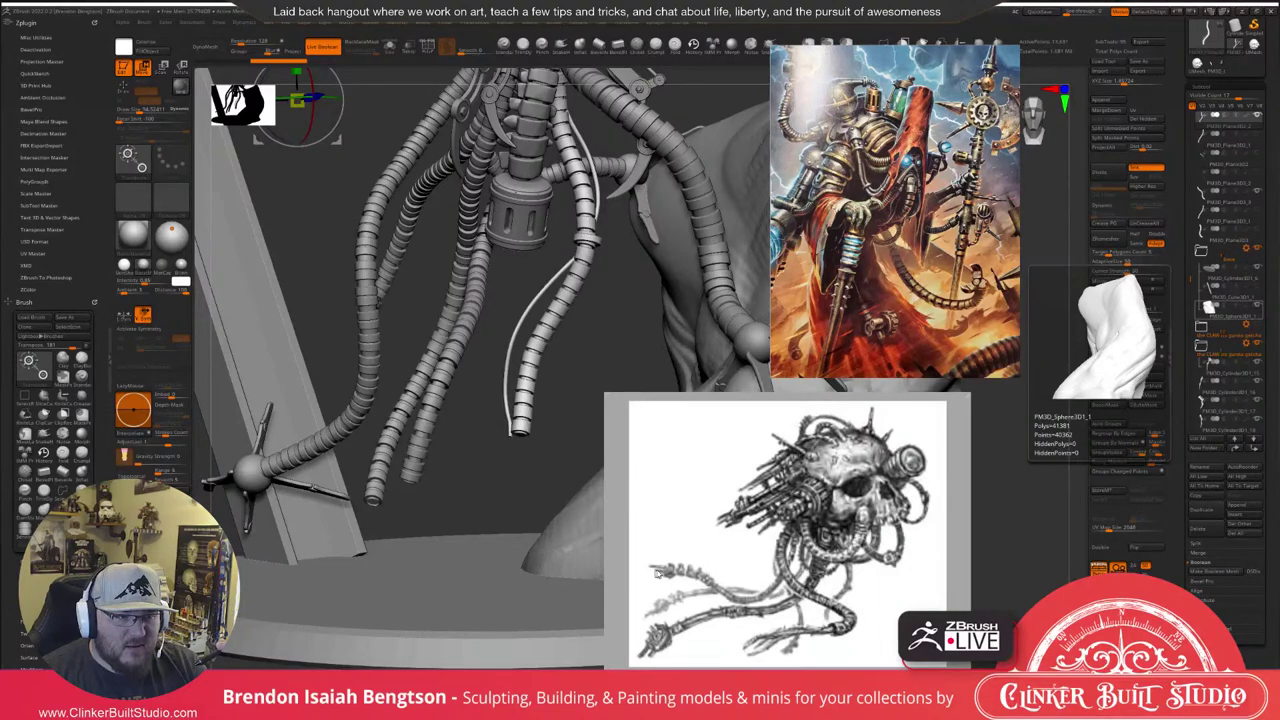
scroll(698, 550, "down", 1)
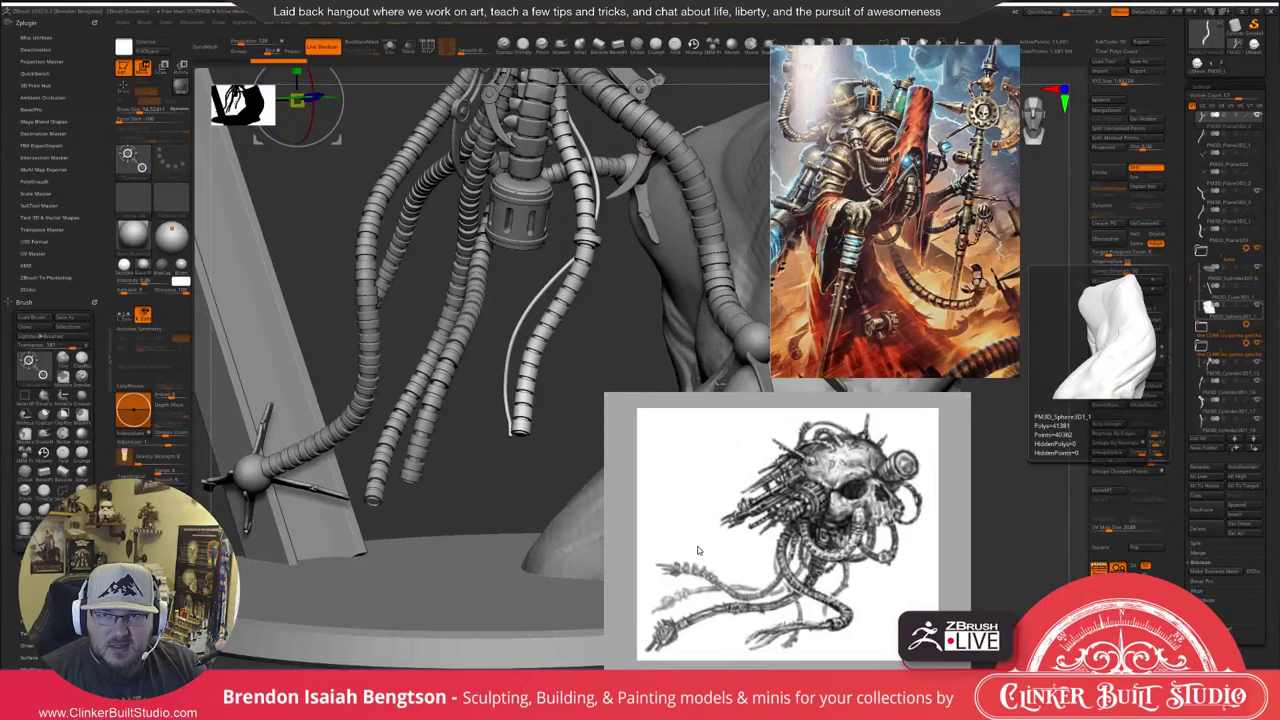
scroll(698, 550, "down", 1)
Fit the skull drawing's window to its image, and clear the reference pictures from the viewport.
right_click(702, 531)
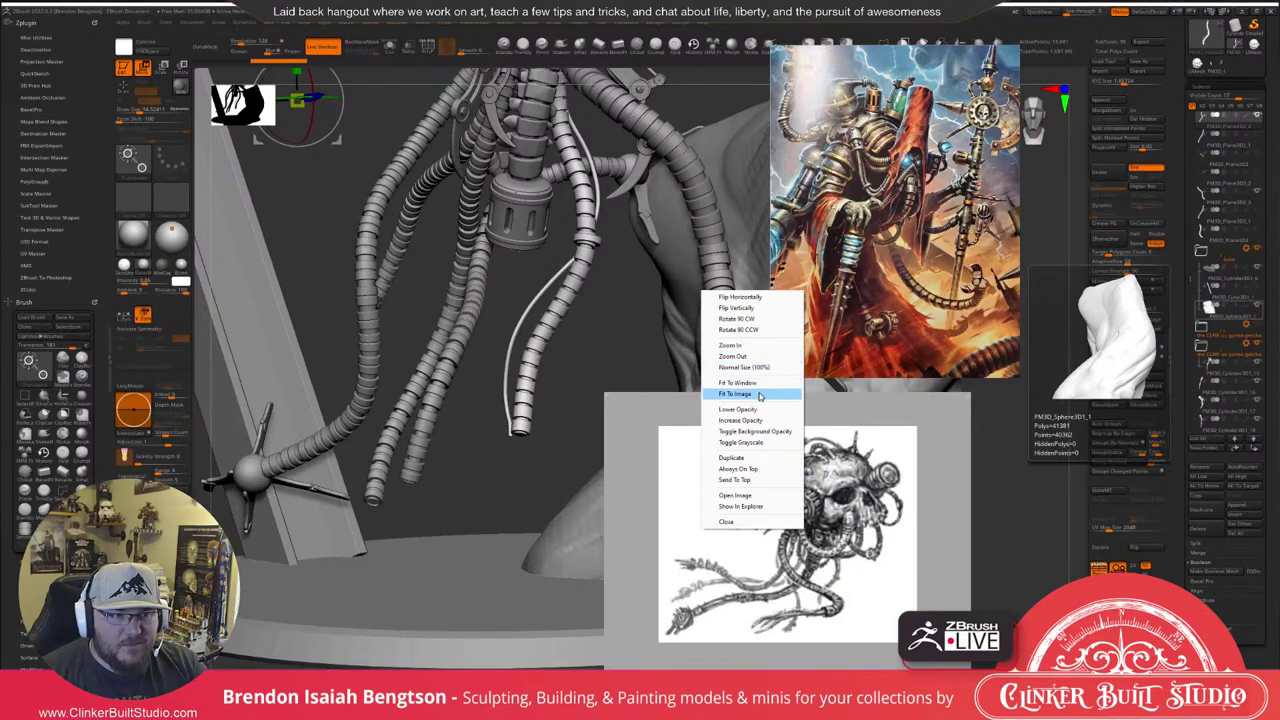
left_click(759, 394)
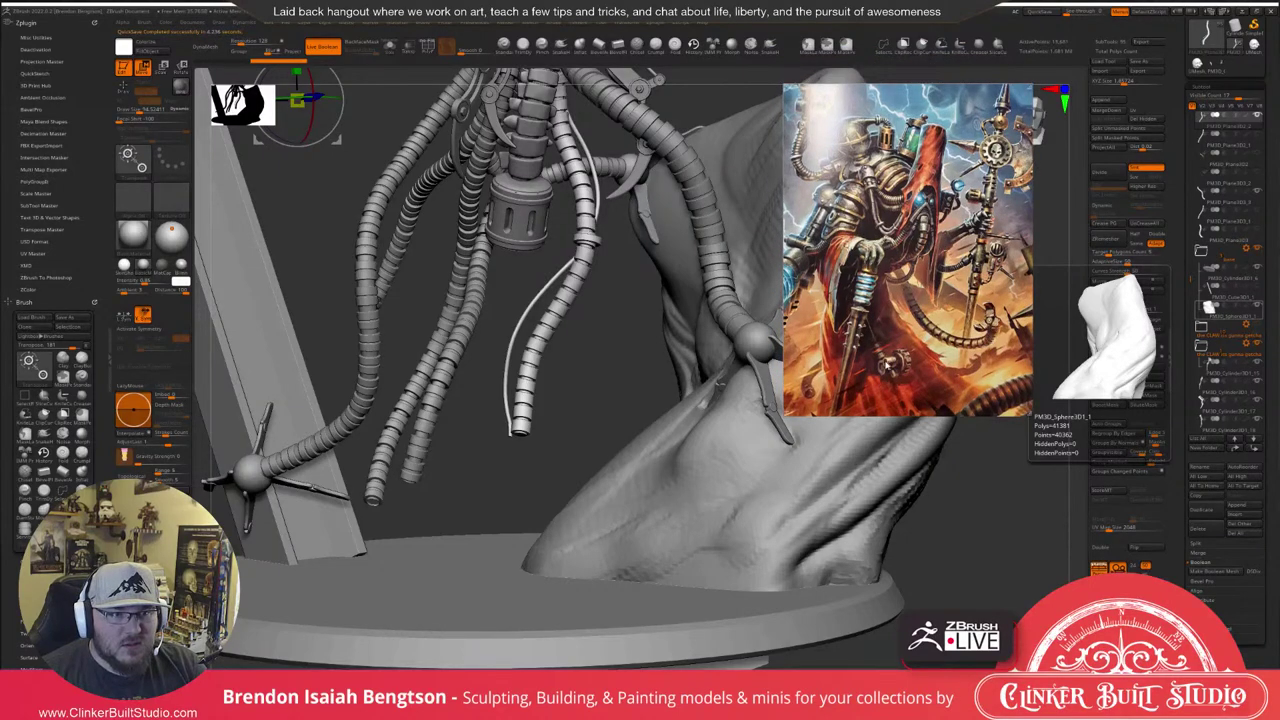
right_click_drag(857, 286, 1279, 260)
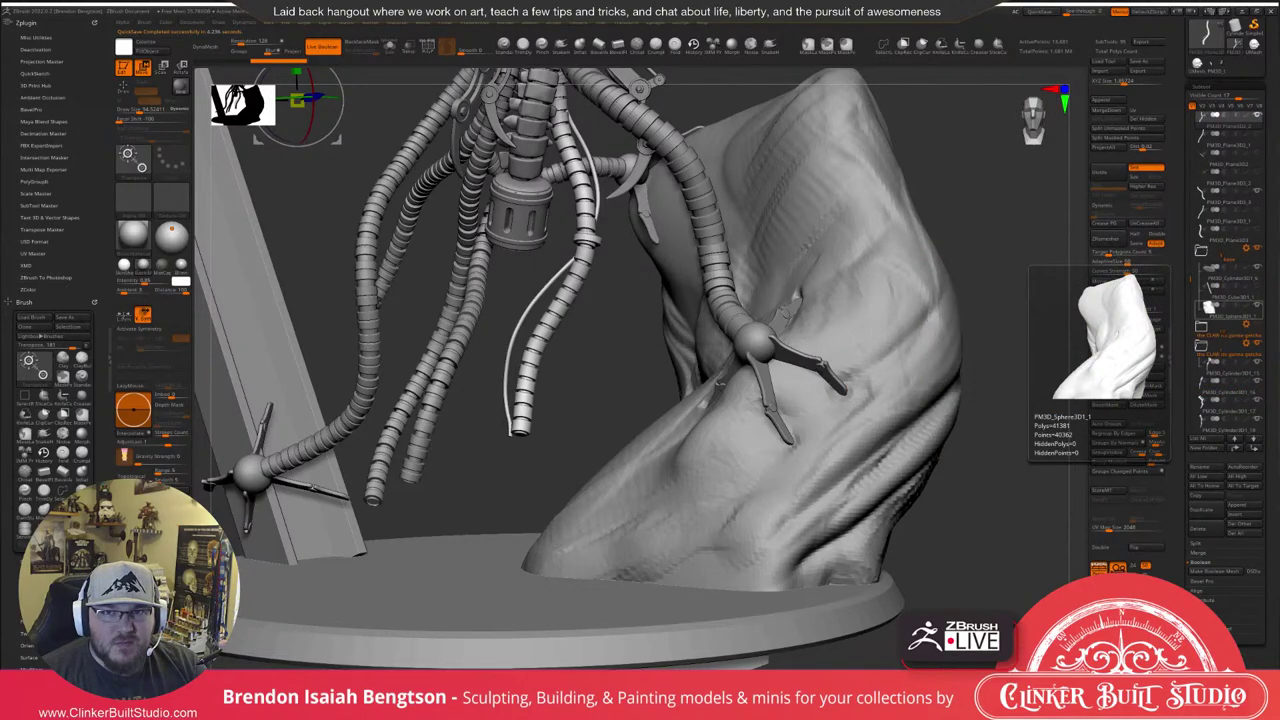
right_click_drag(1279, 262, 948, 267)
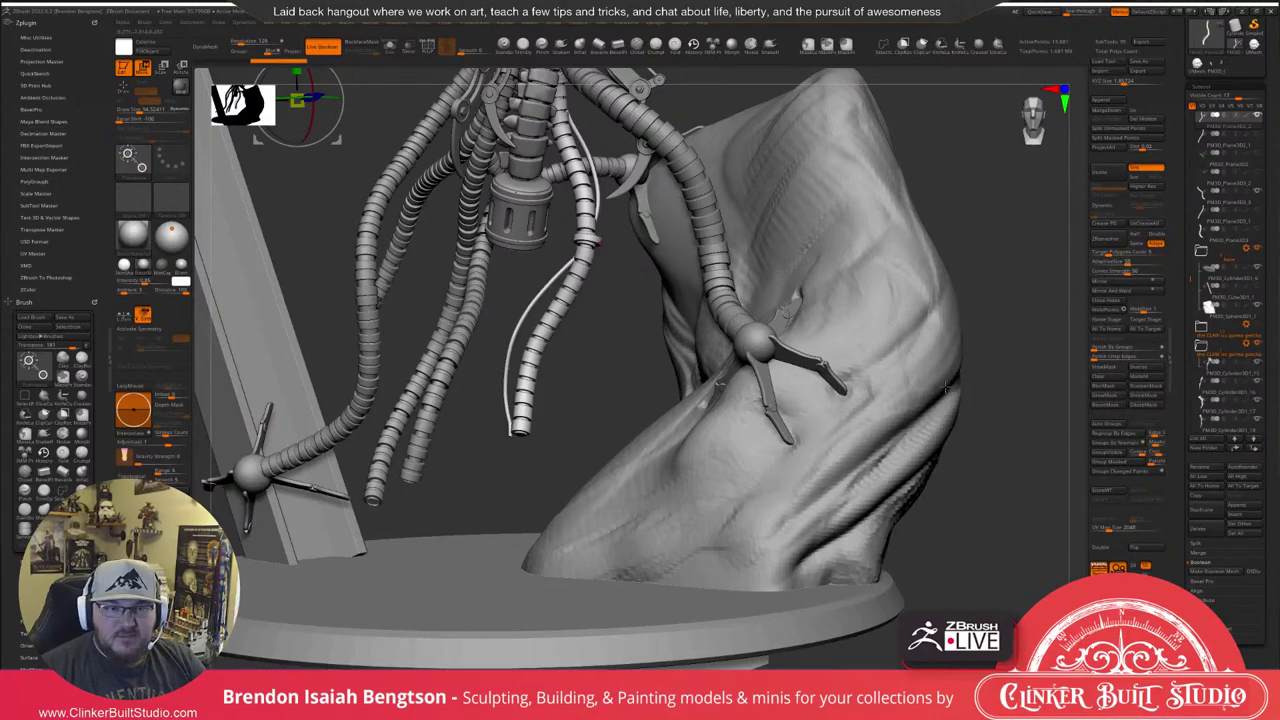
Switch from the gizmo to draw mode with the ClayBuildup brush, with the whole figure and base in view.
mouse_move(1003, 410)
left_mouse_down()
mouse_move(1012, 432)
mouse_move(985, 348)
mouse_move(897, 334)
mouse_move(997, 400)
left_mouse_up()
mouse_move(997, 340)
left_mouse_down()
mouse_move(1000, 392)
mouse_move(991, 358)
left_mouse_up()
key("q")
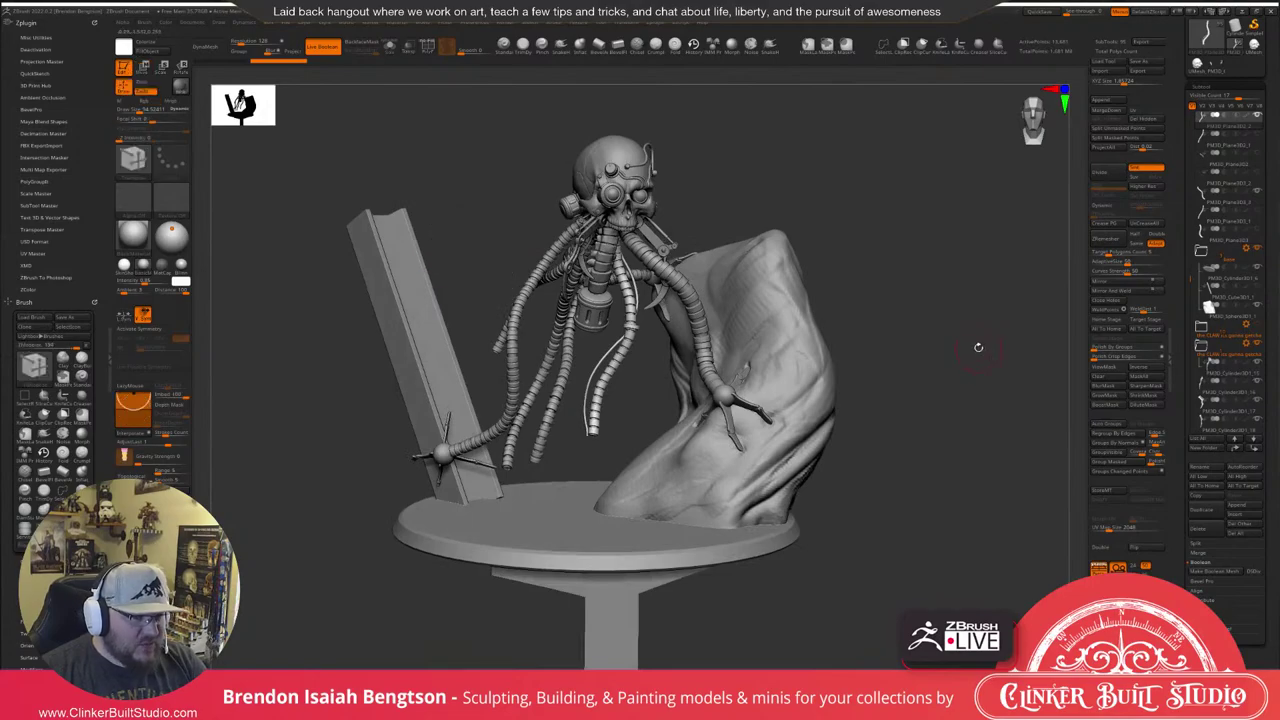
left_click_drag(968, 311, 1015, 355, "alt")
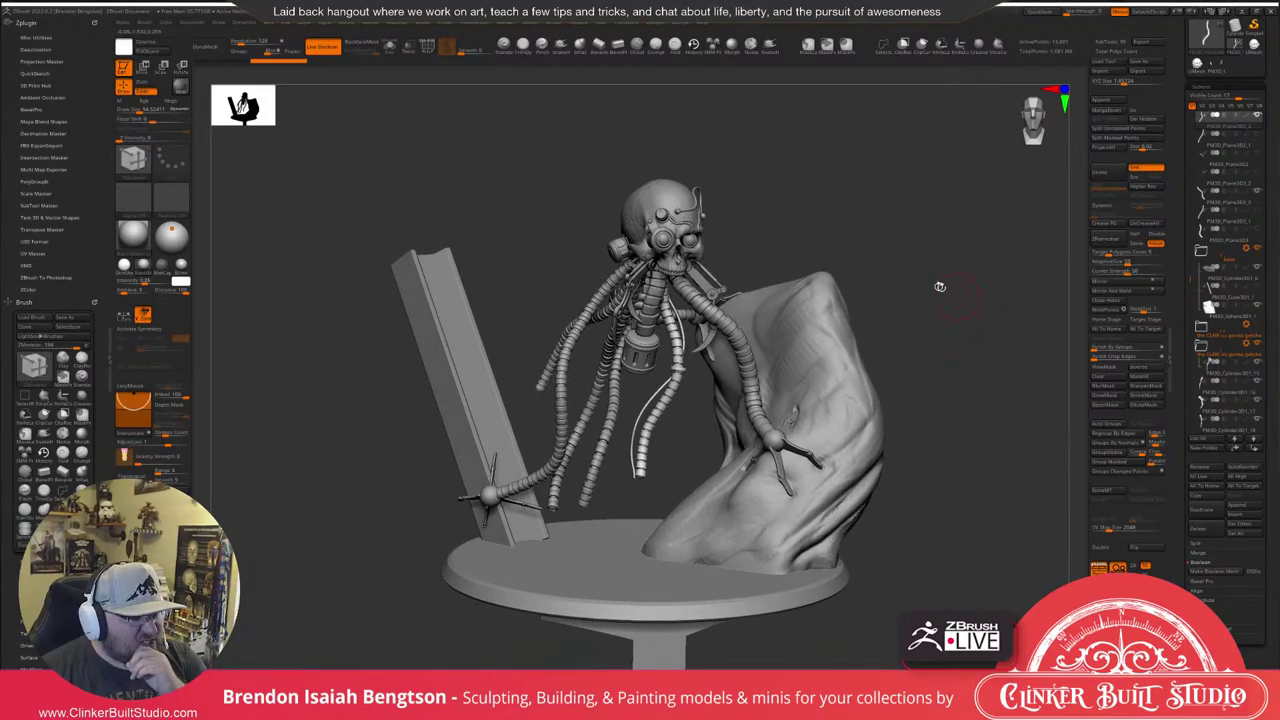
left_click_drag(865, 195, 870, 191)
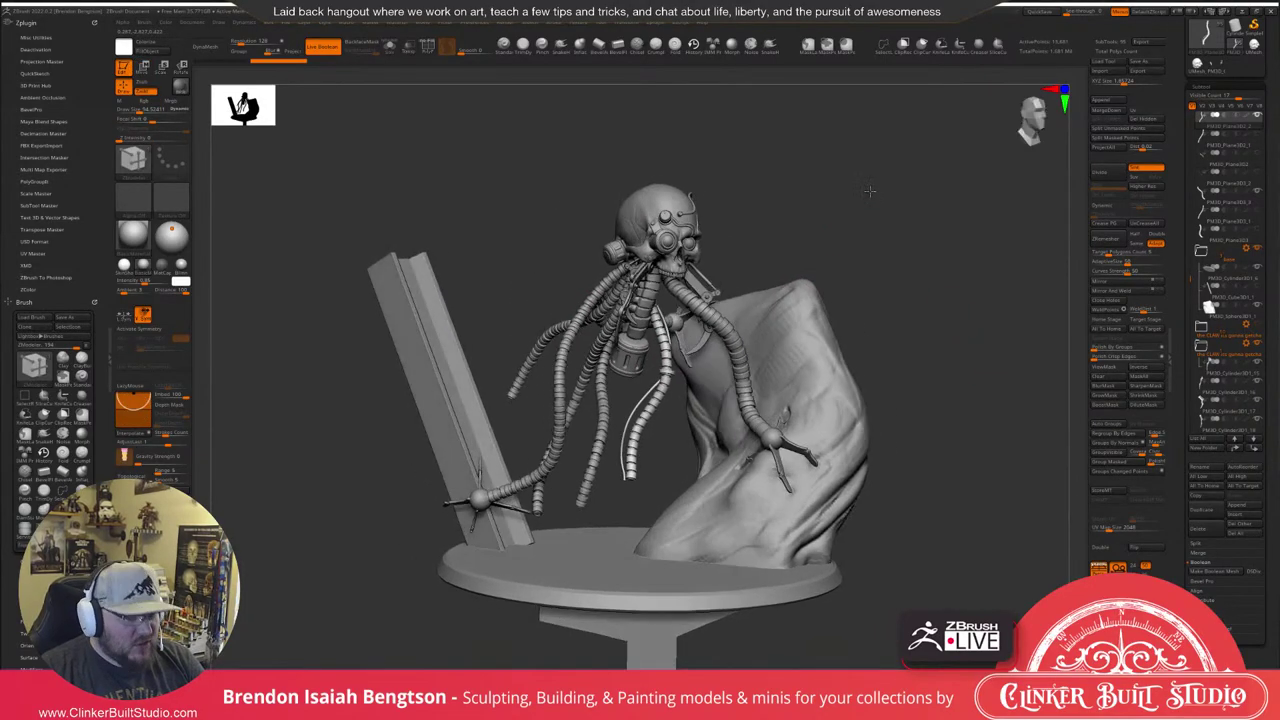
key("b")
key("c")
key("b")
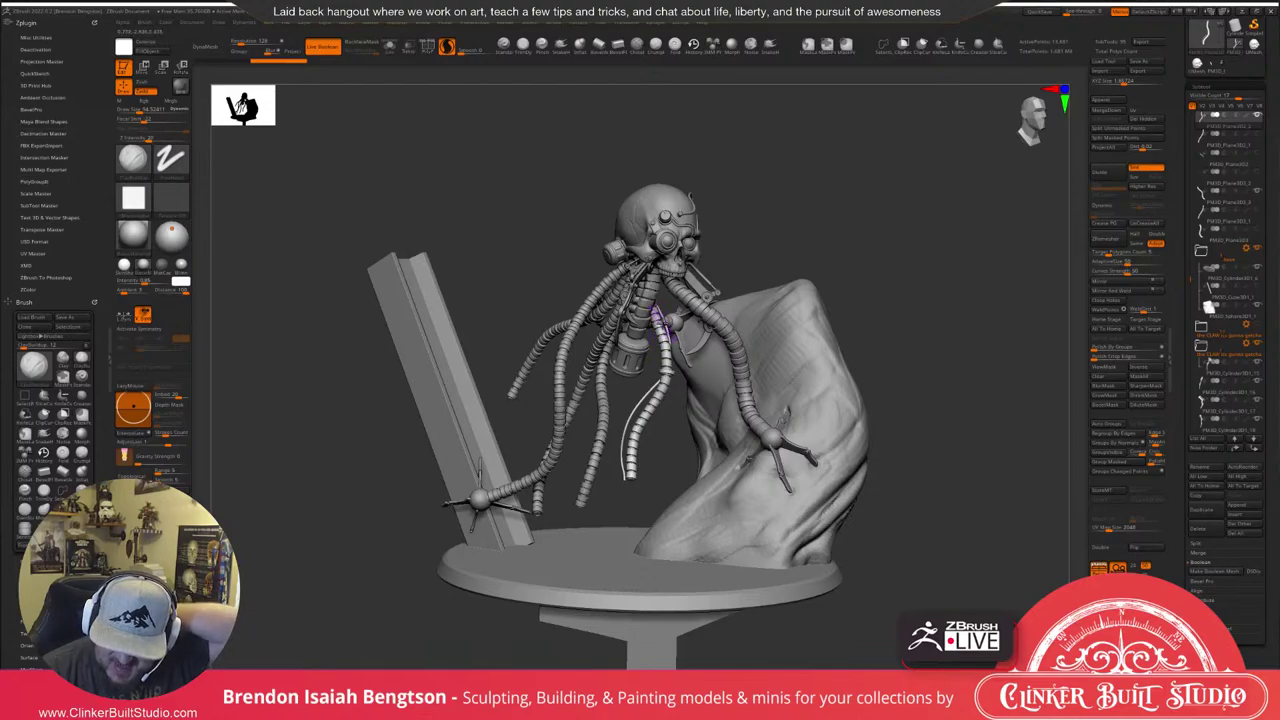
mouse_move(674, 376)
right_mouse_down()
mouse_move(602, 388)
mouse_move(679, 386)
mouse_move(663, 383)
right_mouse_up()
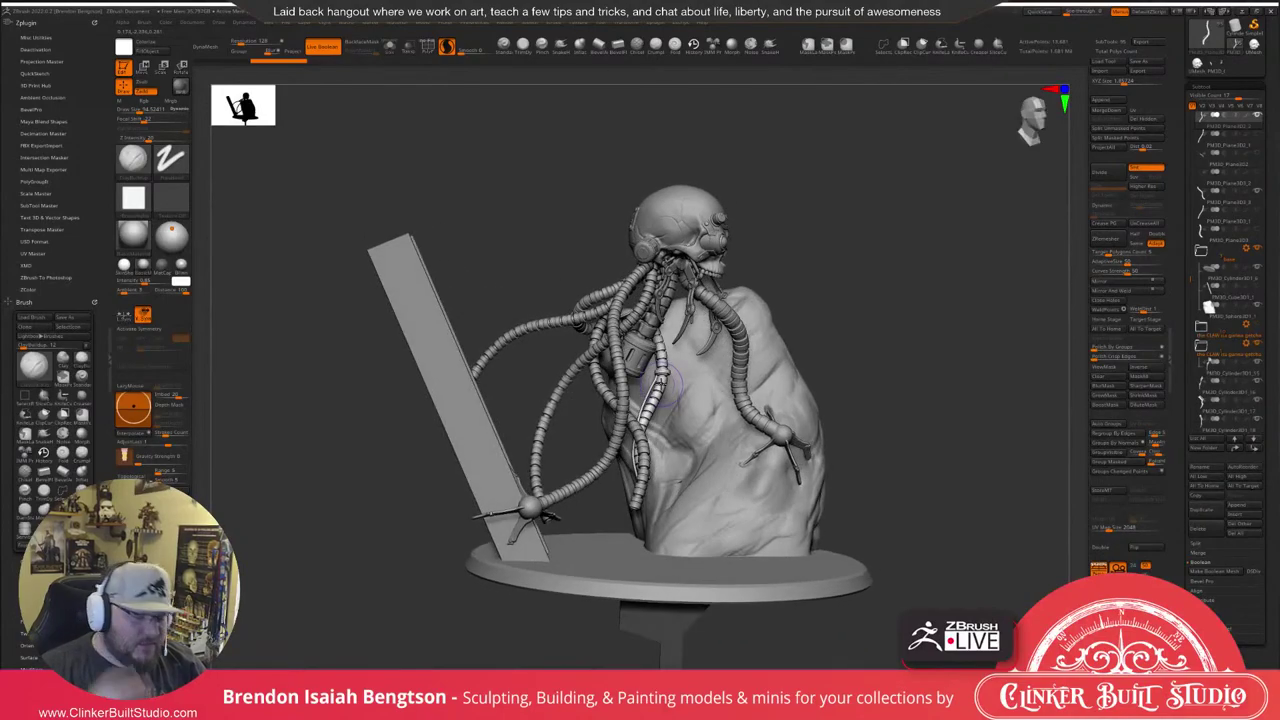
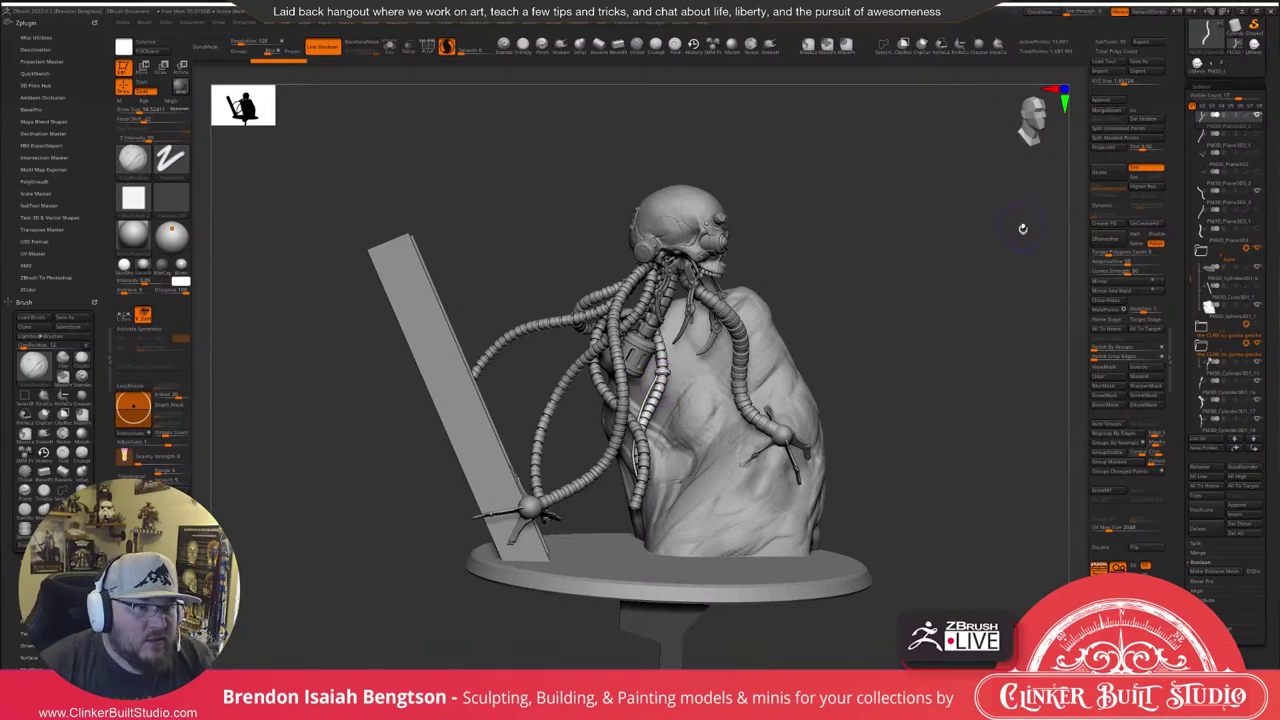
Check the composition from the front and three-quarter views, and append a Cylinder3D subtool to the model.
left_click_drag(929, 251, 818, 179)
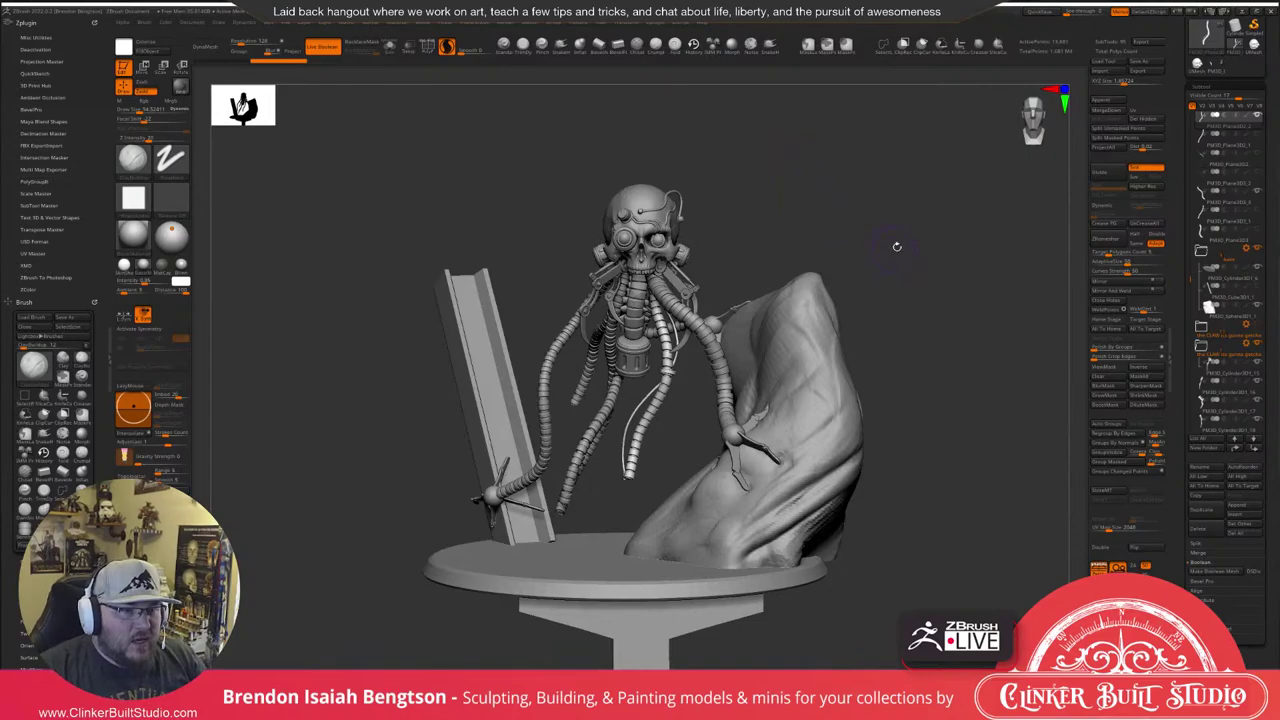
left_click_drag(915, 250, 903, 237)
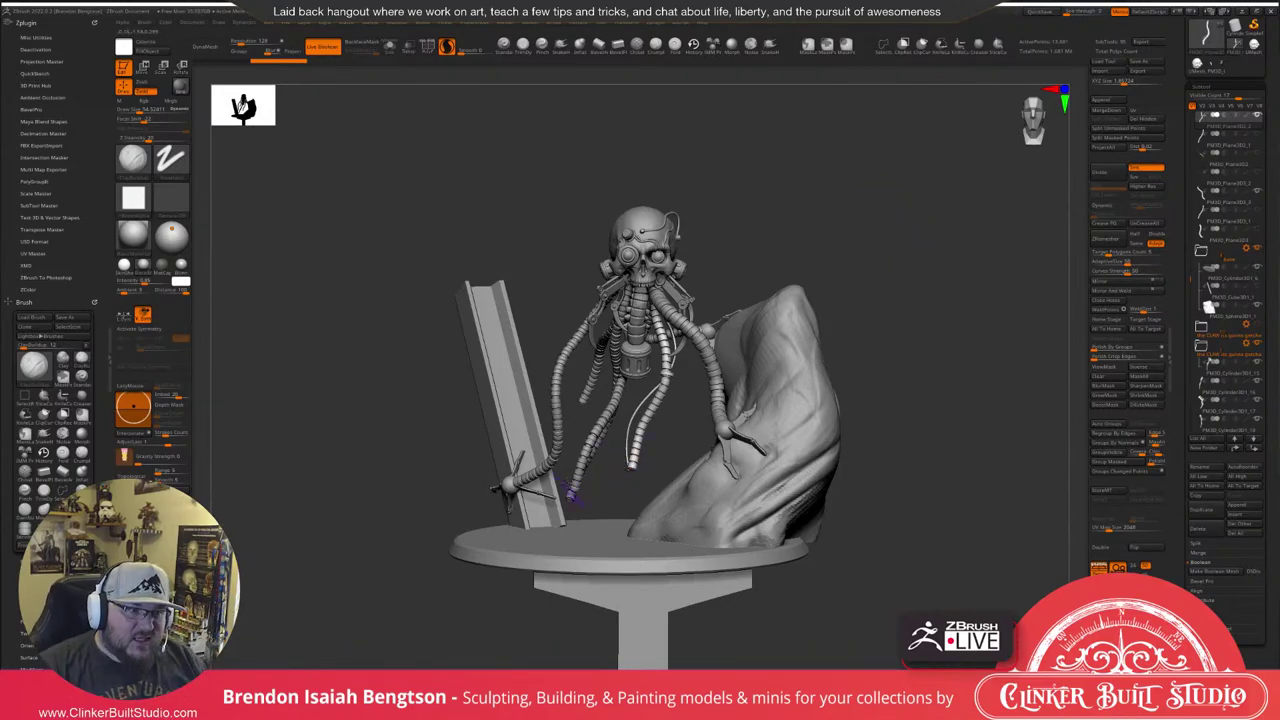
mouse_move(616, 476)
left_mouse_down()
mouse_move(647, 507)
mouse_move(517, 367)
mouse_move(522, 396)
mouse_move(500, 396)
left_mouse_up()
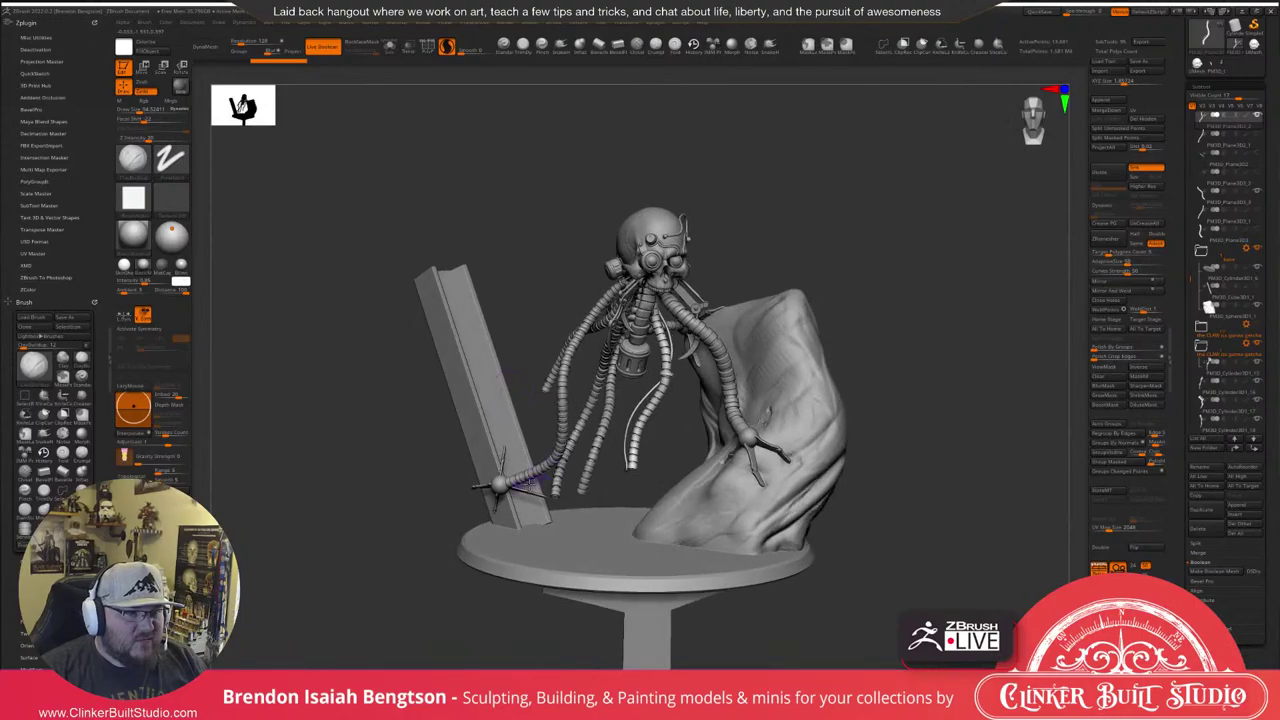
left_click_drag(948, 251, 920, 228)
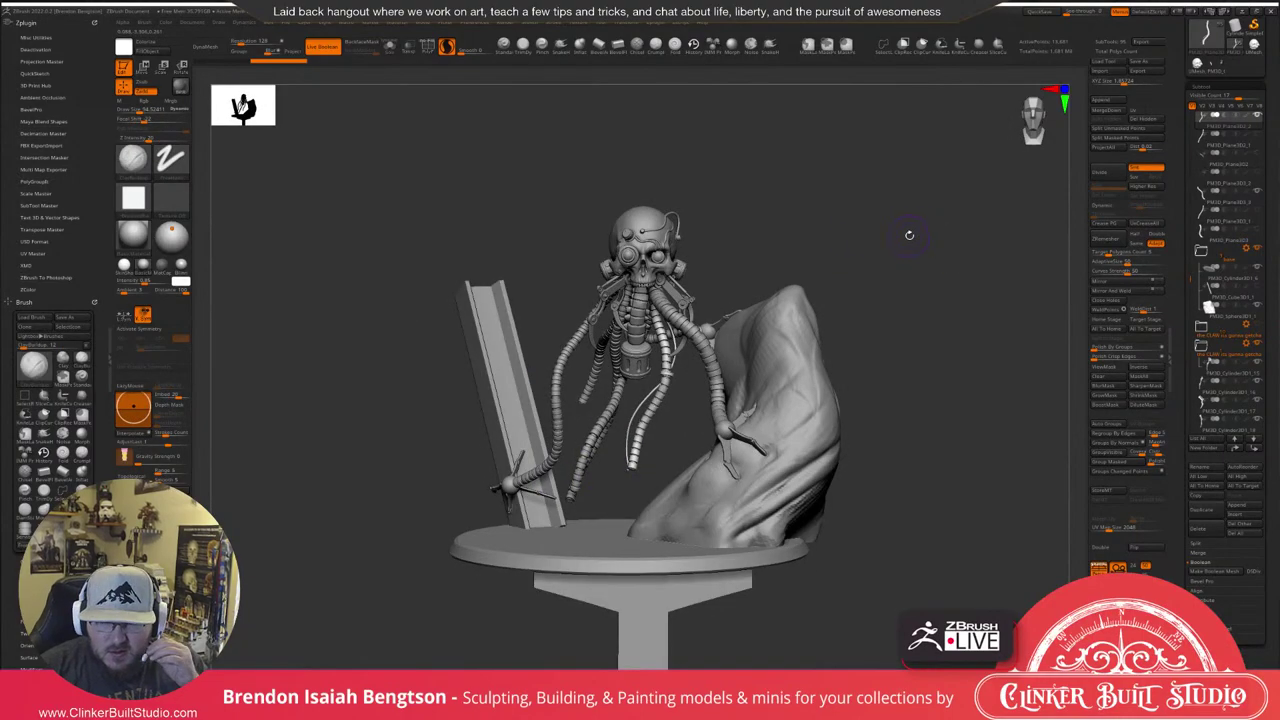
left_click(1106, 101)
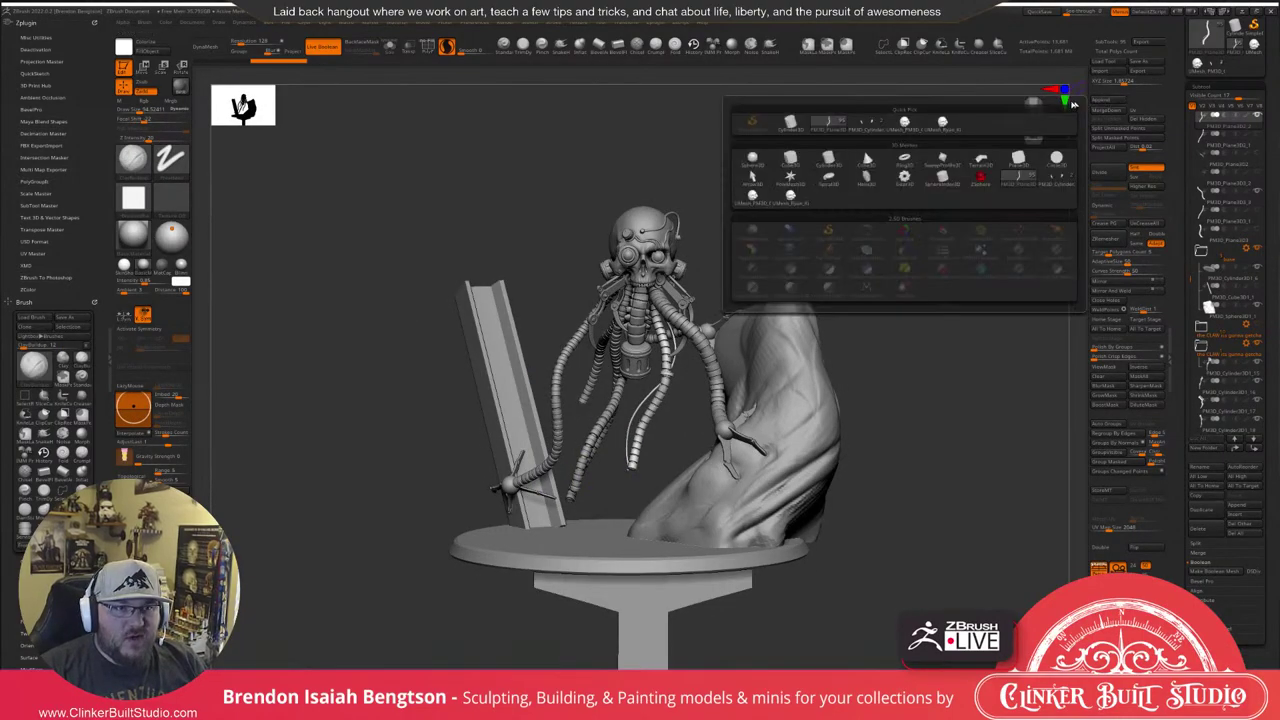
left_click(828, 160)
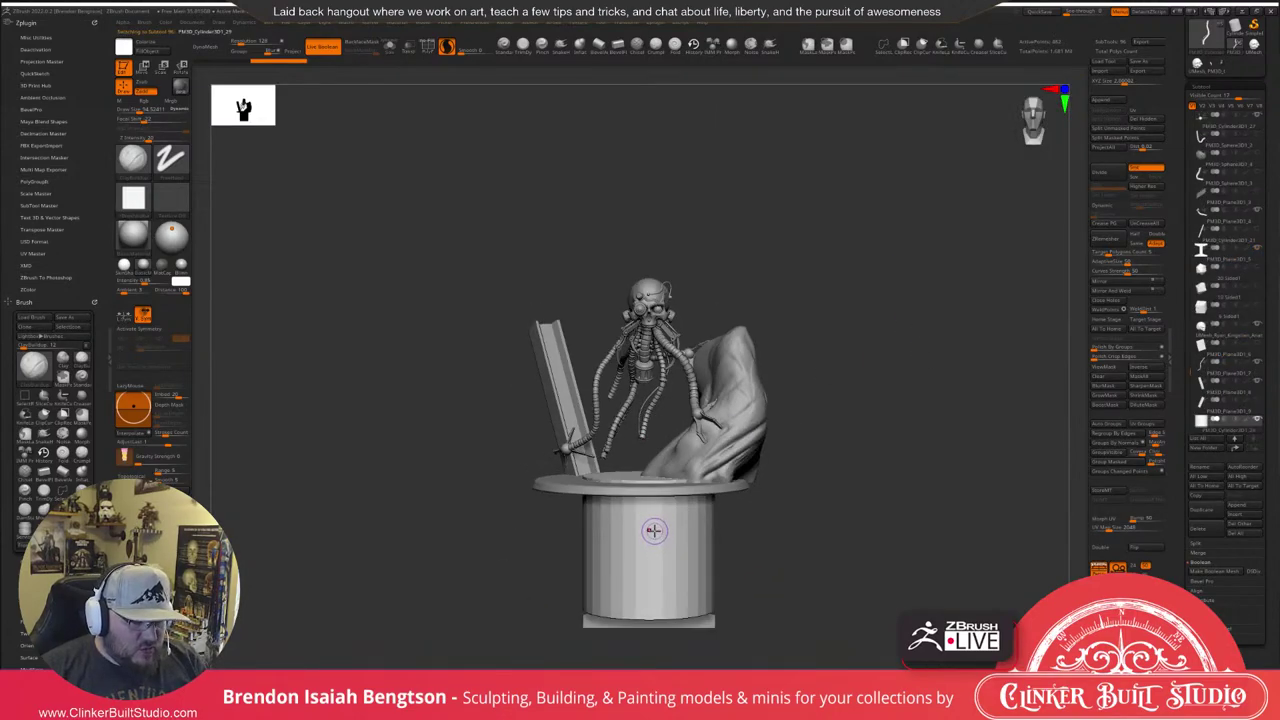
Isolate the appended cylinder below the round base and display its polyframe.
key("alt+s")
left_click_drag(781, 361, 873, 284, "alt")
key("shift+f")
left_click_drag(873, 284, 932, 283)
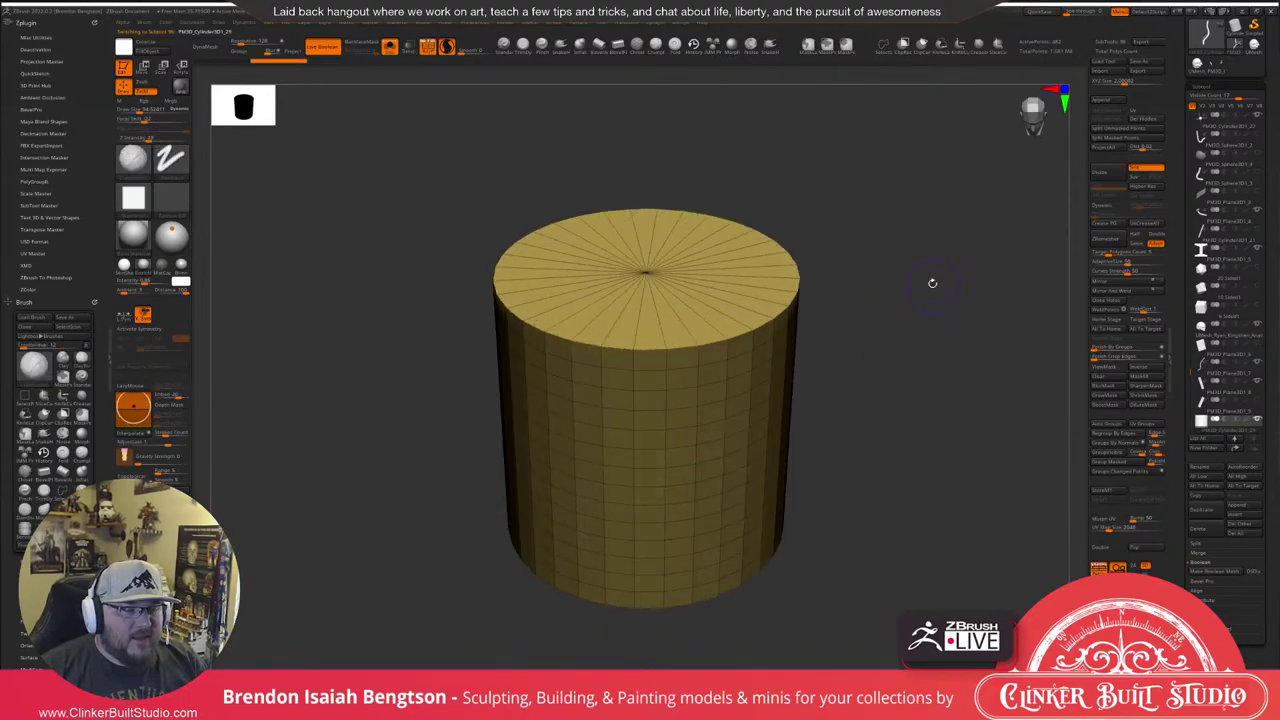
right_click_drag(897, 291, 903, 262)
Remove the cylinder's horizontal edge loops with the ZModeler brush, and bring up the transform gizmo on it.
key("b")
key("z")
key("m")
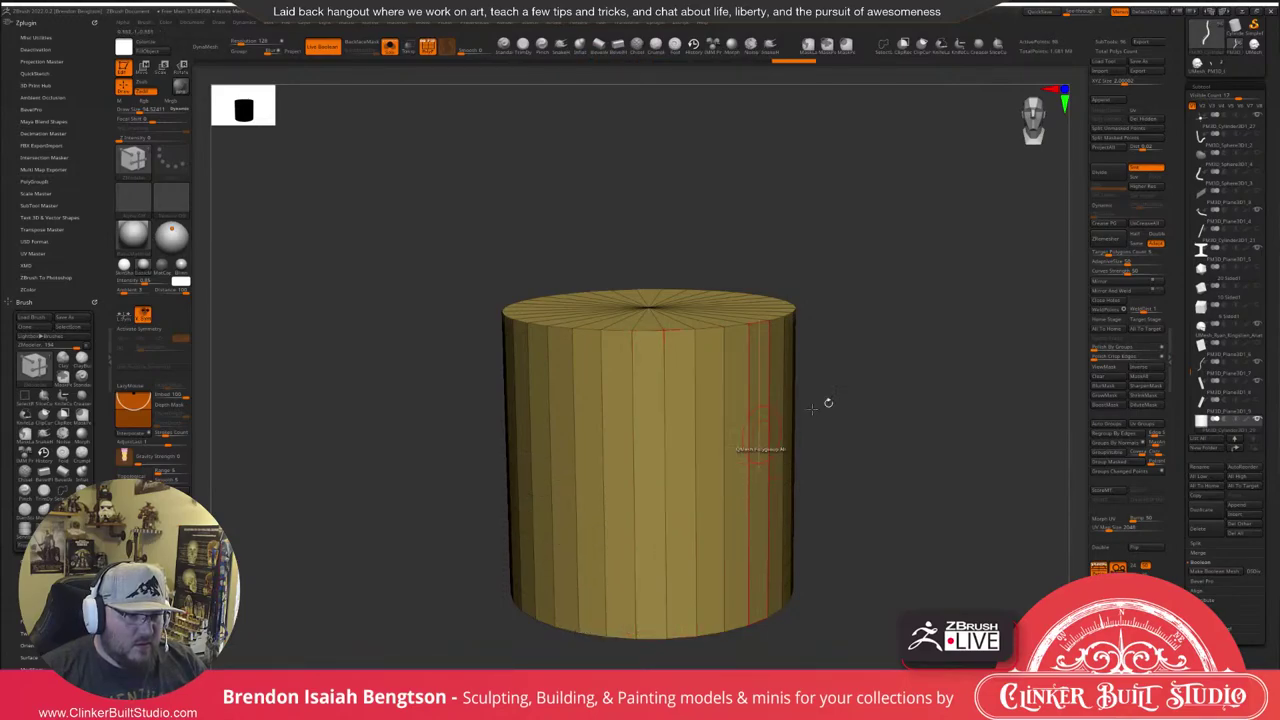
key("w")
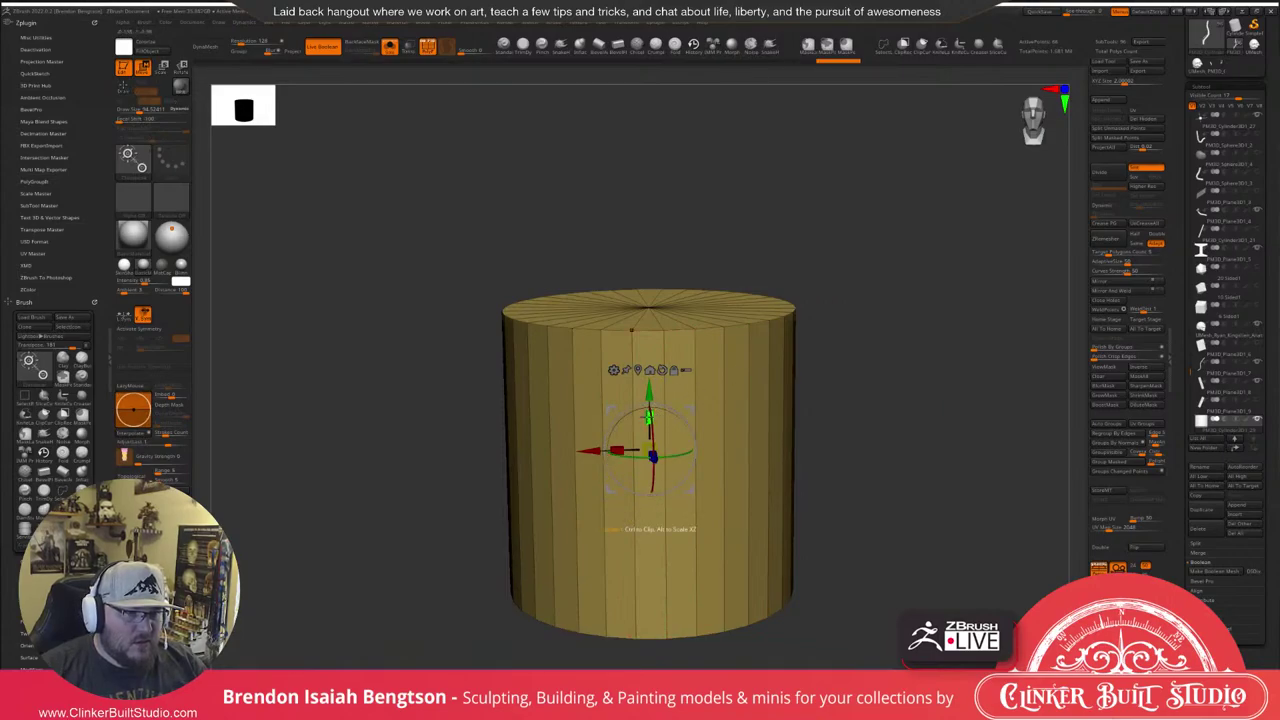
Flatten the isolated cylinder vertically to about a third of its height and show the rest of the model again.
left_click_drag(649, 417, 690, 545)
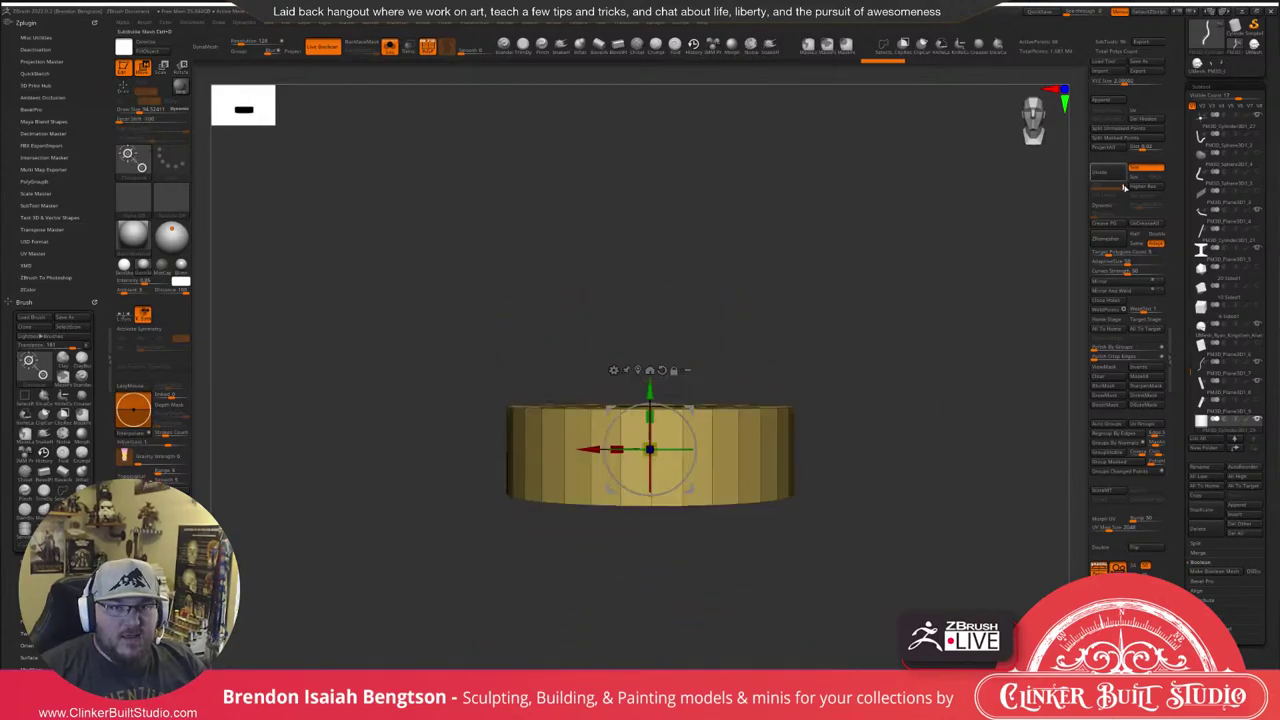
mouse_move(1219, 202)
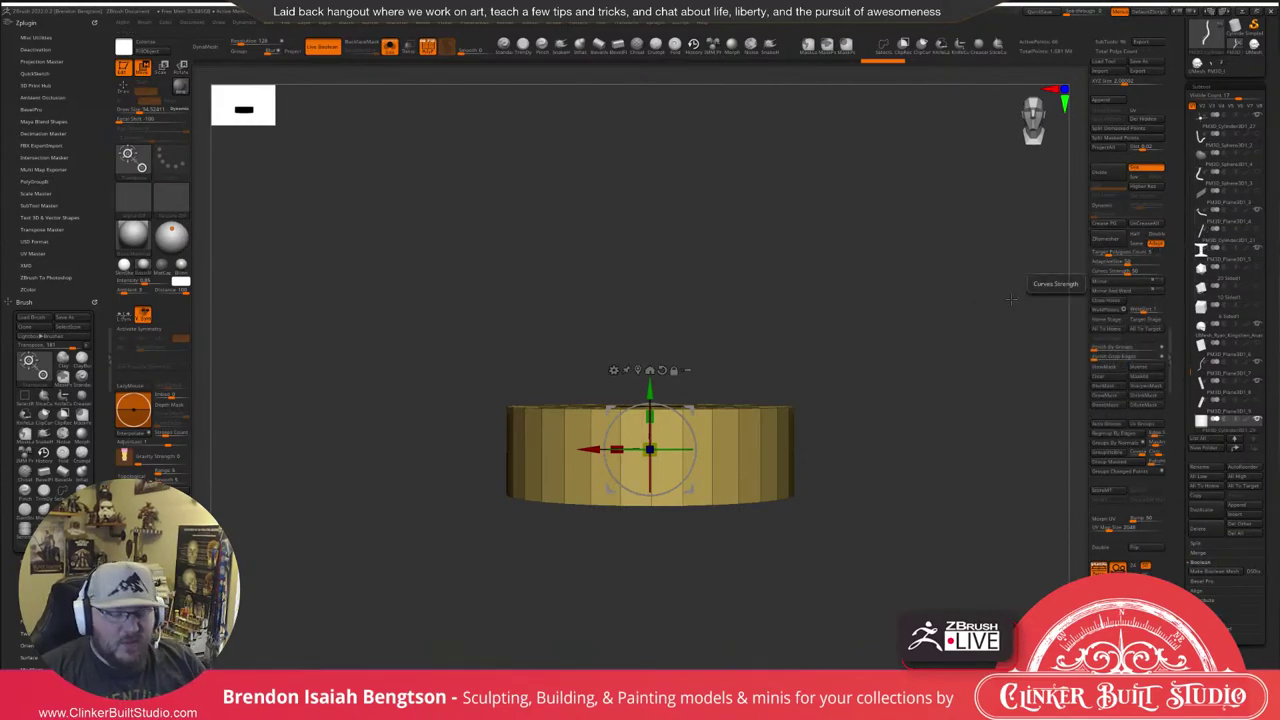
key("alt+s")
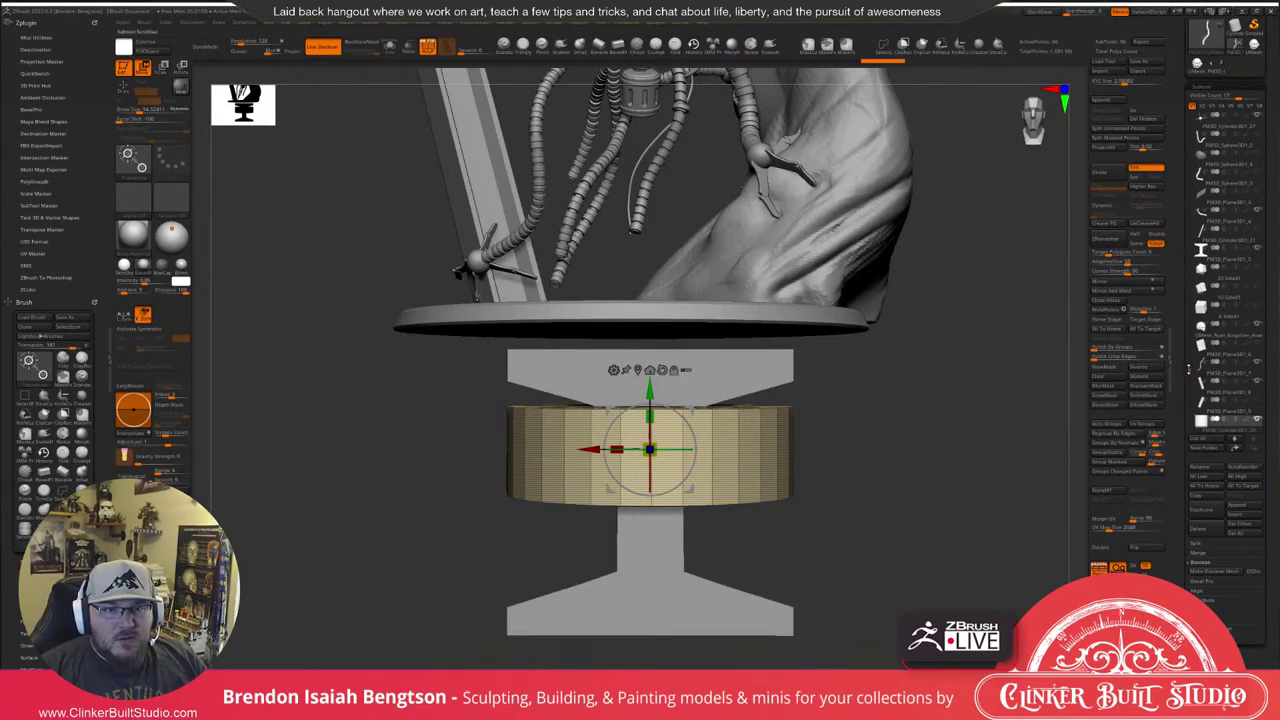
Show the stacked-ring cylinder subtool, move it to the end of the subtool list, and position it below the base and I-beam.
left_click_drag(1190, 371, 1190, 316)
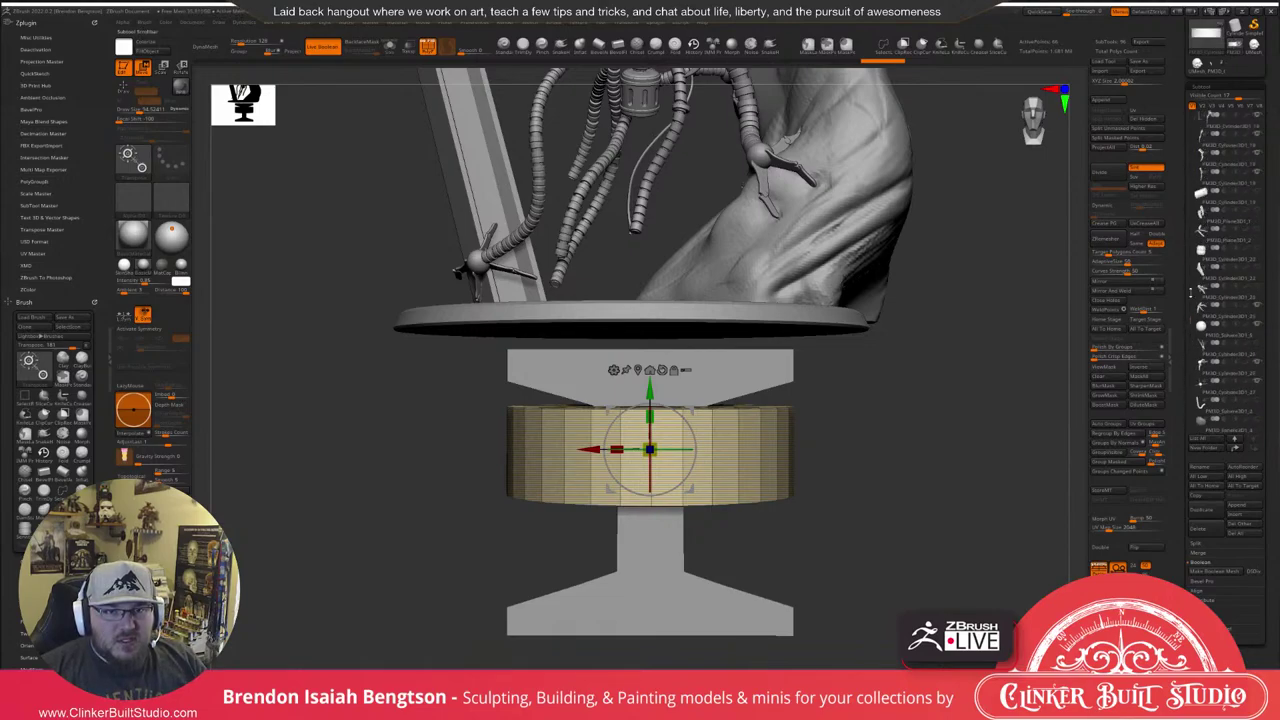
left_click(1205, 259)
left_click(1205, 258)
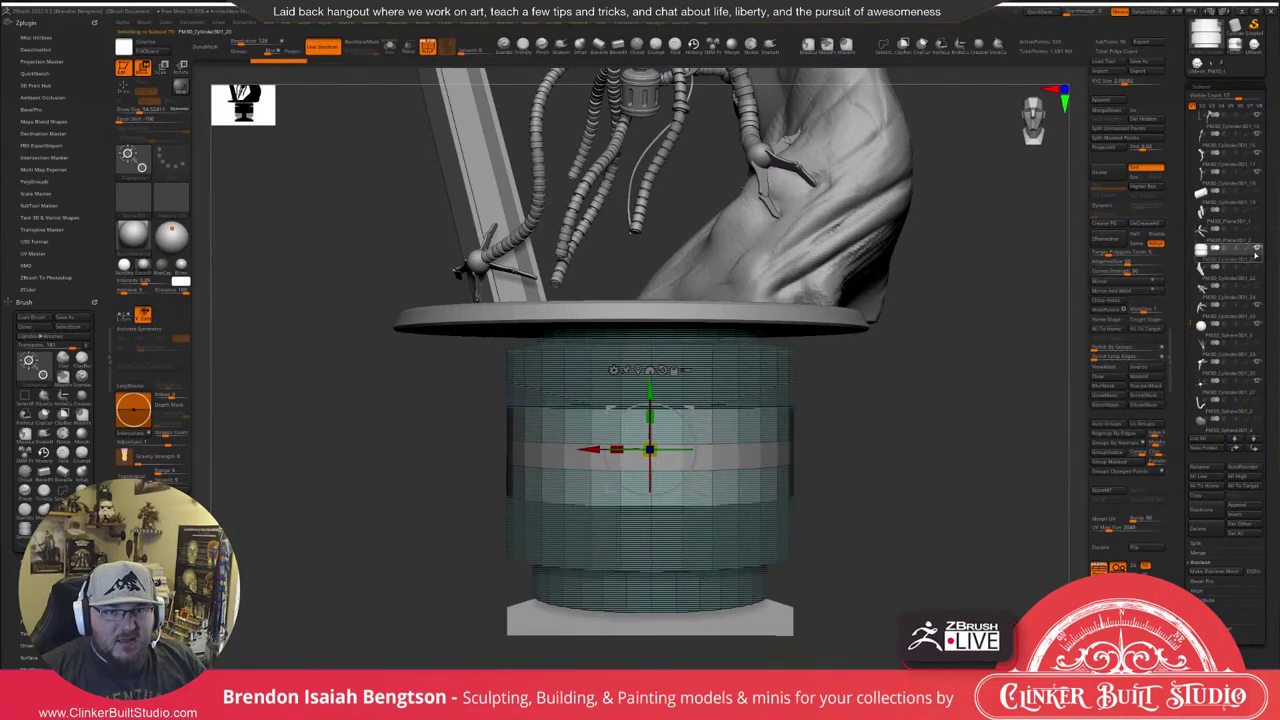
left_click(1254, 449, "shift")
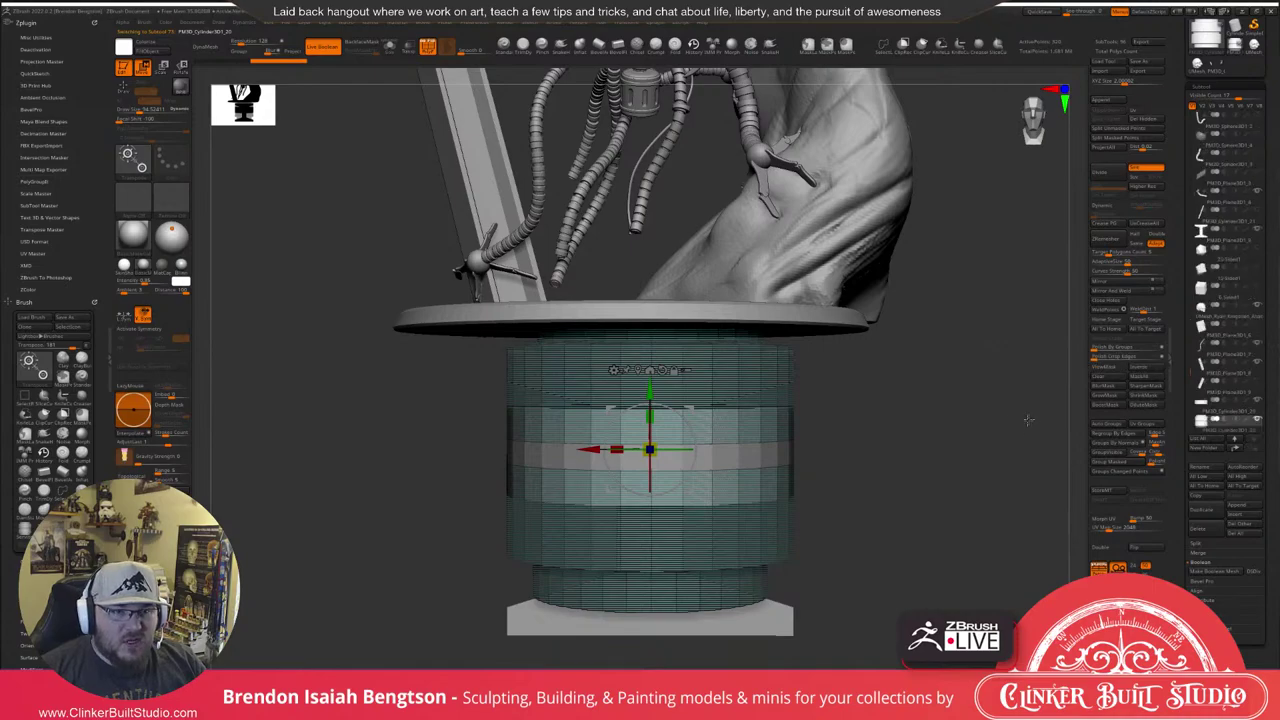
left_click_drag(645, 383, 630, 210)
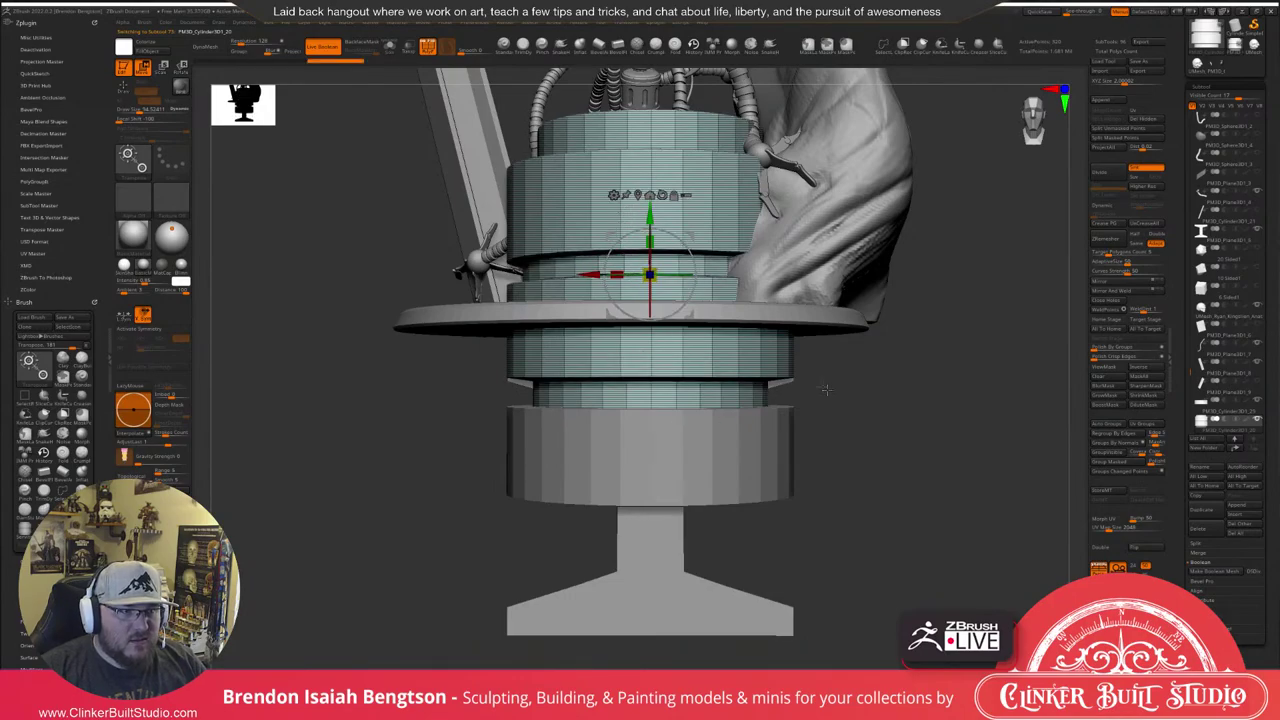
left_click_drag(900, 435, 935, 270, "shift")
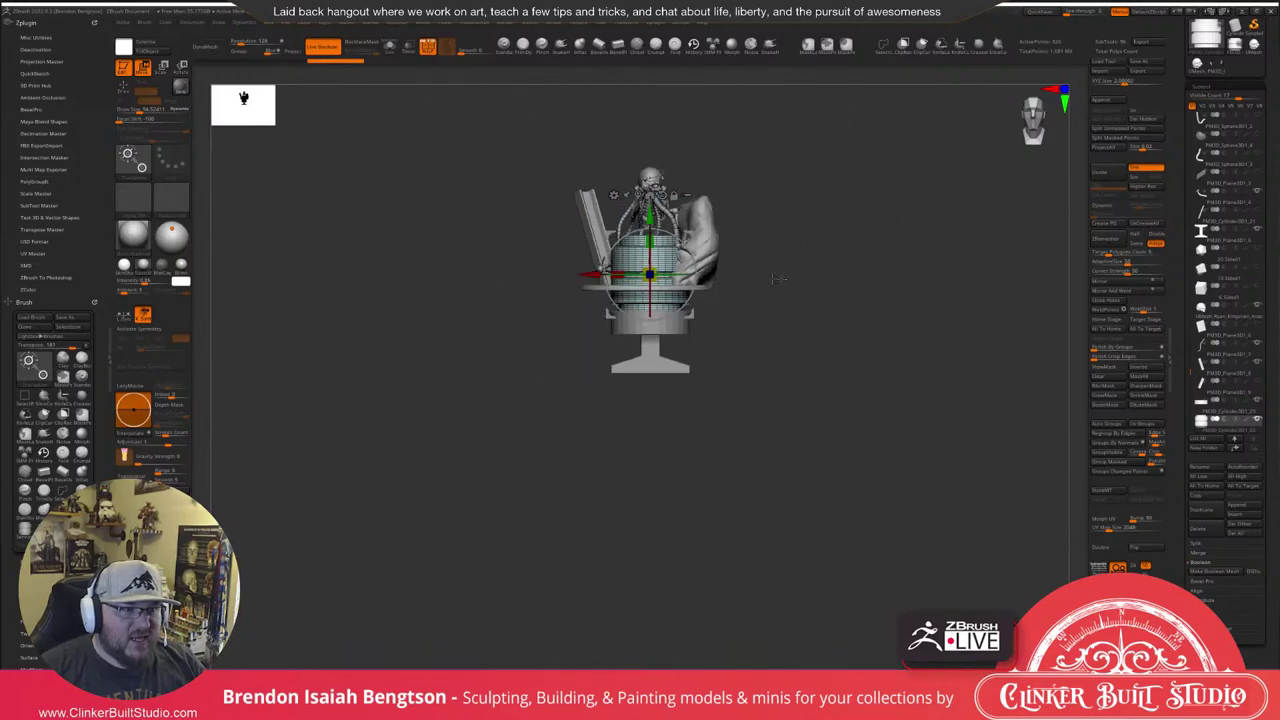
left_click_drag(650, 214, 650, 390)
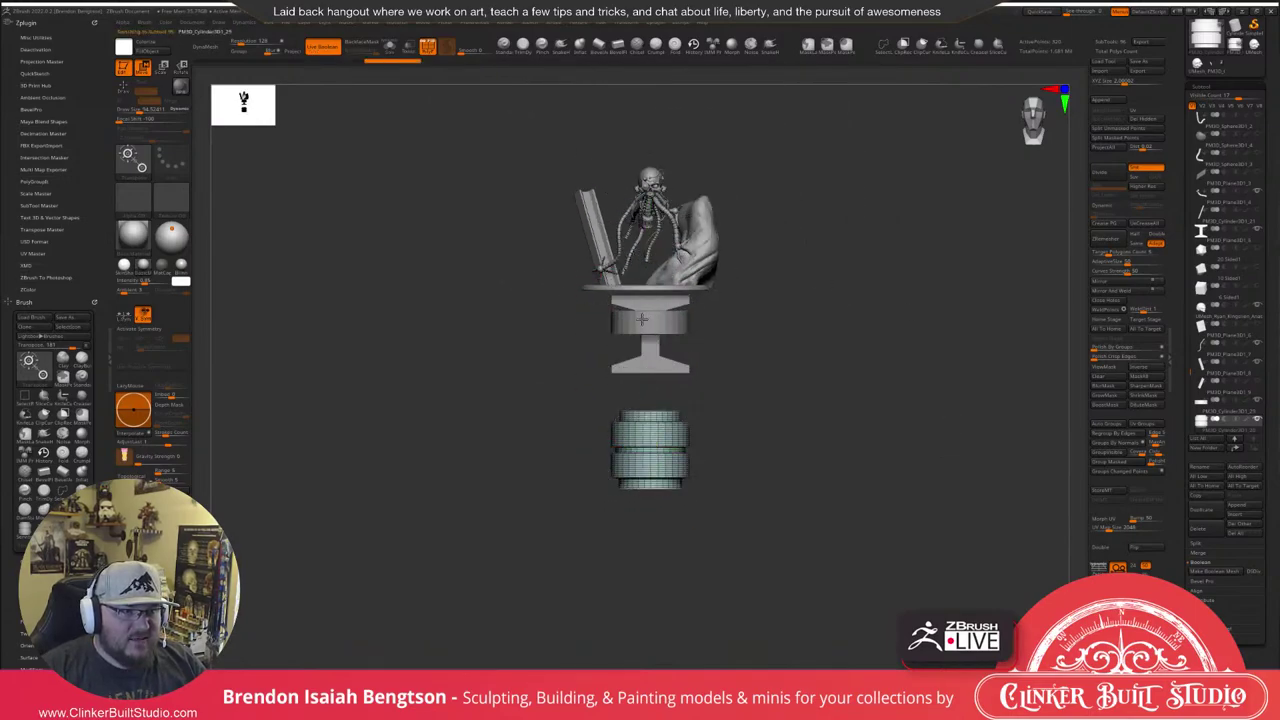
Move the flattened cylinder to the lower end of the stacked-ring piece, and scale it down to fit as an end cap.
left_click(648, 322, "alt")
left_click_drag(650, 264, 634, 439)
key("f")
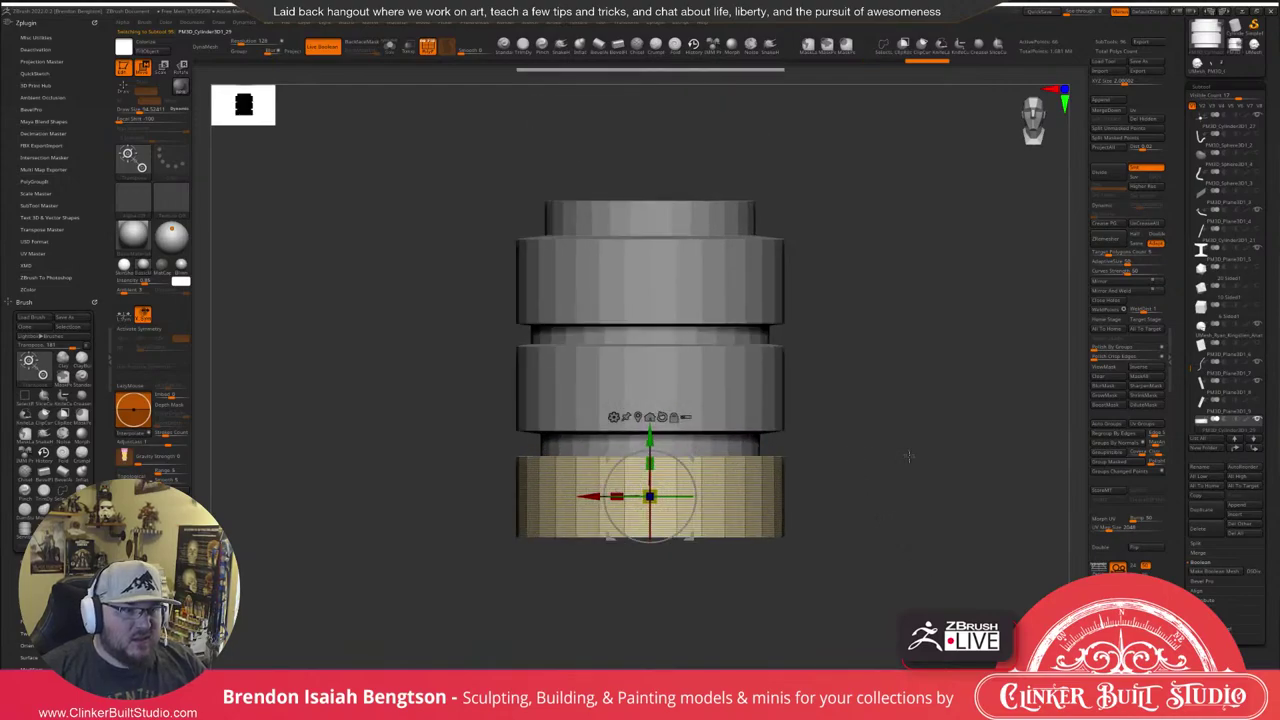
left_click_drag(911, 488, 898, 425)
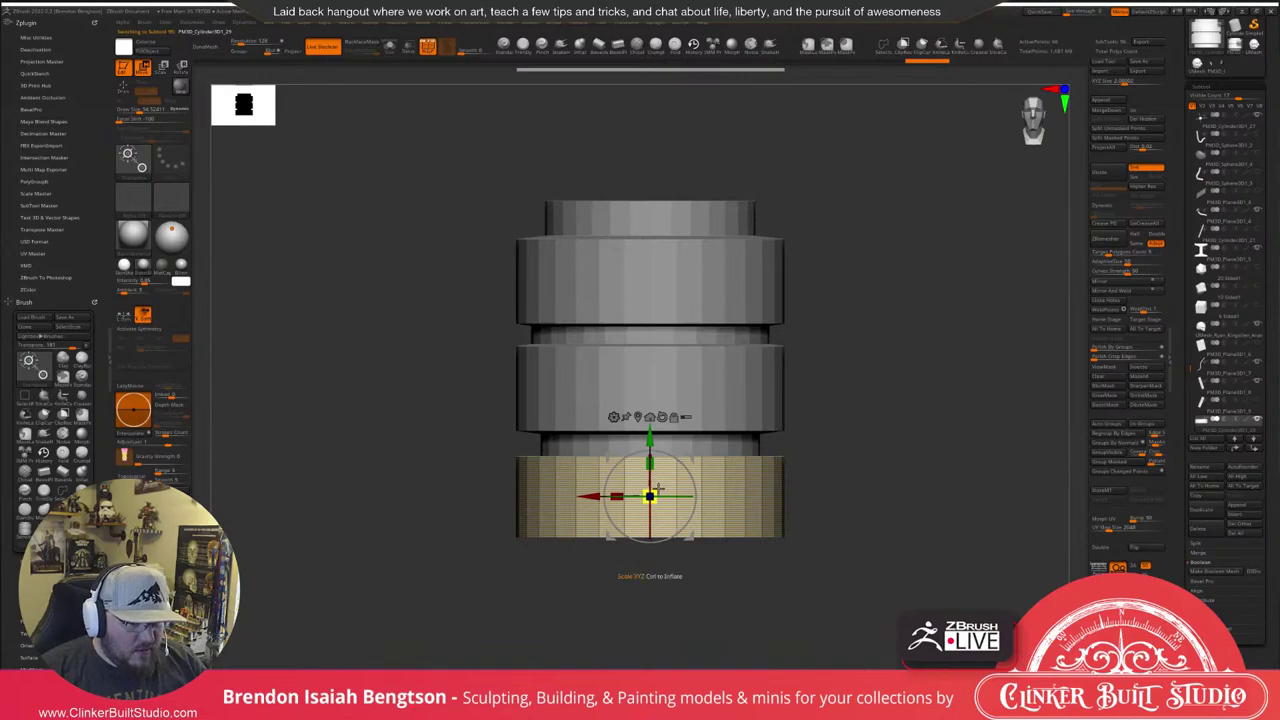
mouse_move(650, 496)
left_mouse_down()
mouse_move(611, 498)
mouse_move(640, 501)
mouse_move(651, 478)
mouse_move(651, 513)
left_mouse_up()
left_click_drag(650, 436, 650, 408)
left_click_drag(857, 369, 924, 340)
Recess the centre of the end cap's underside with ZModeler QMesh on the Polyloop target, leaving a raised rim.
key("shift+f")
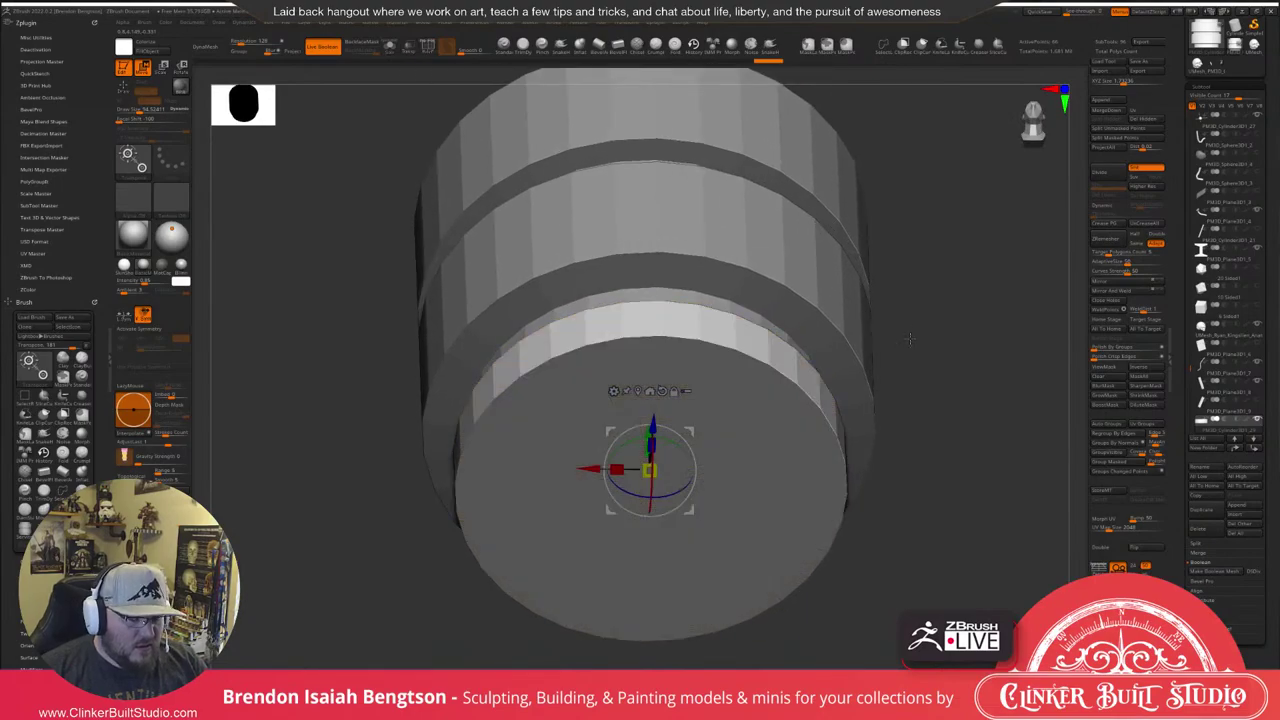
key("shift+f")
key("shift+t")
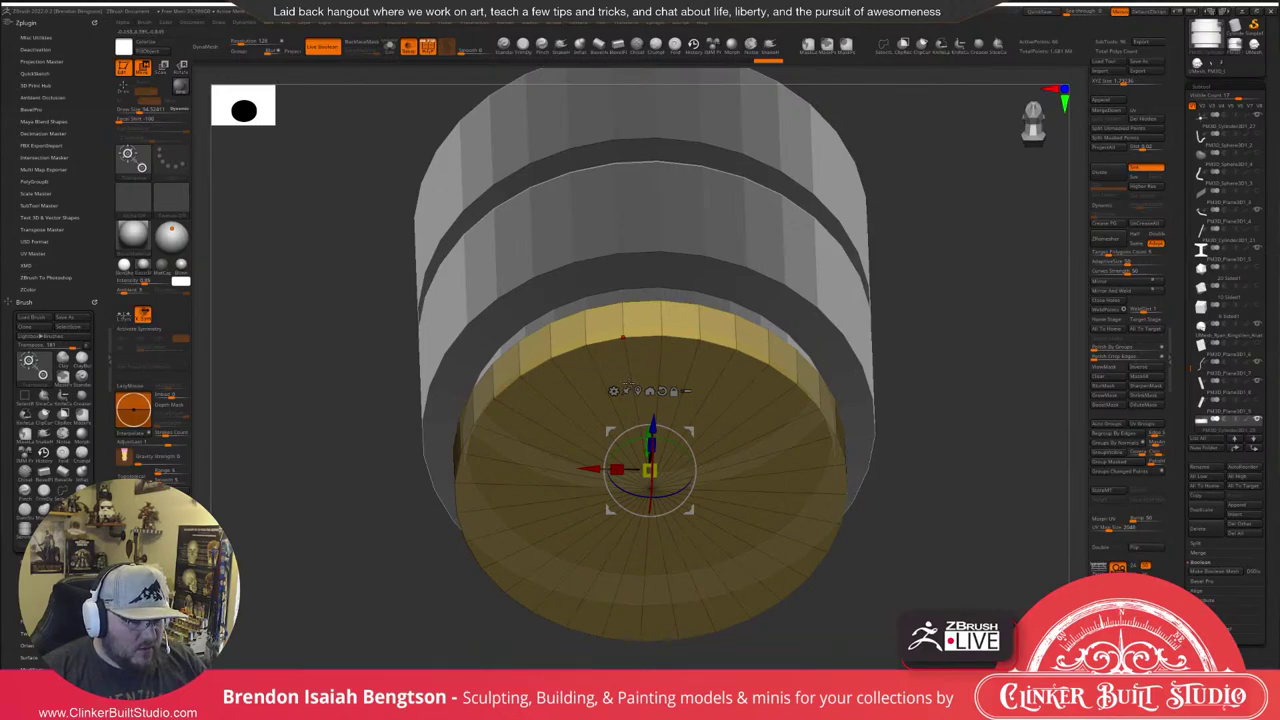
key("q")
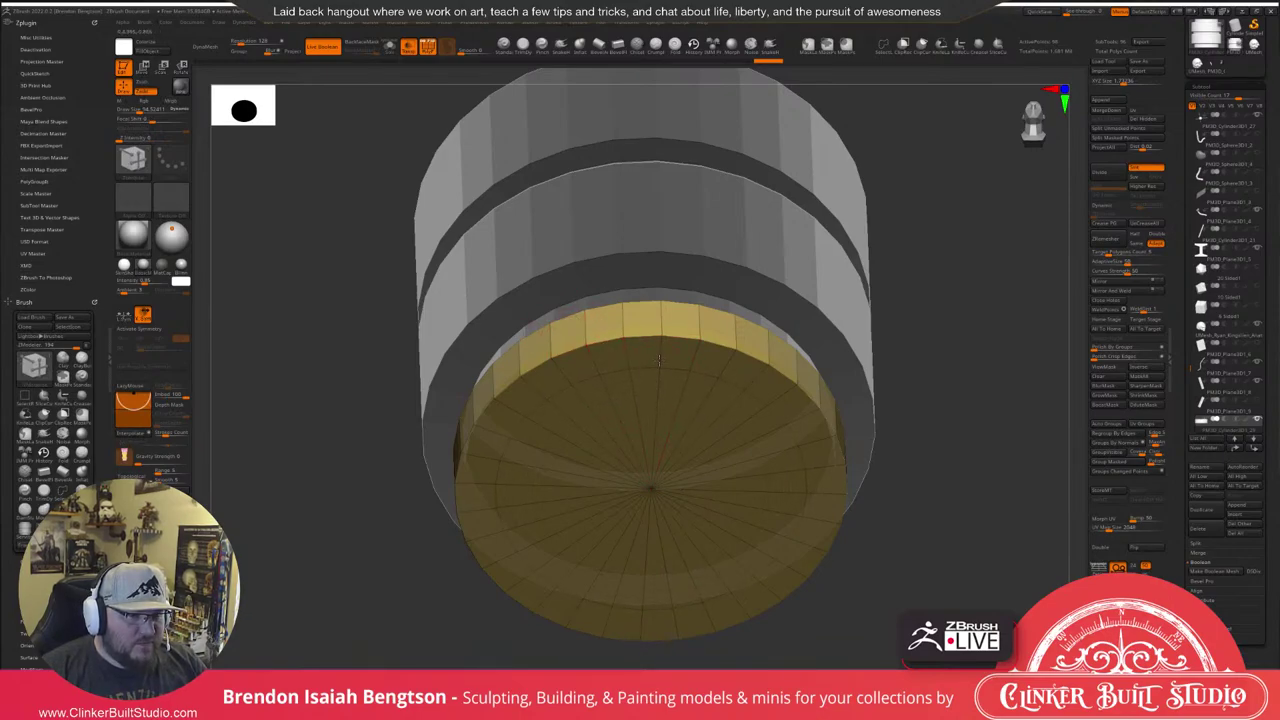
key("space")
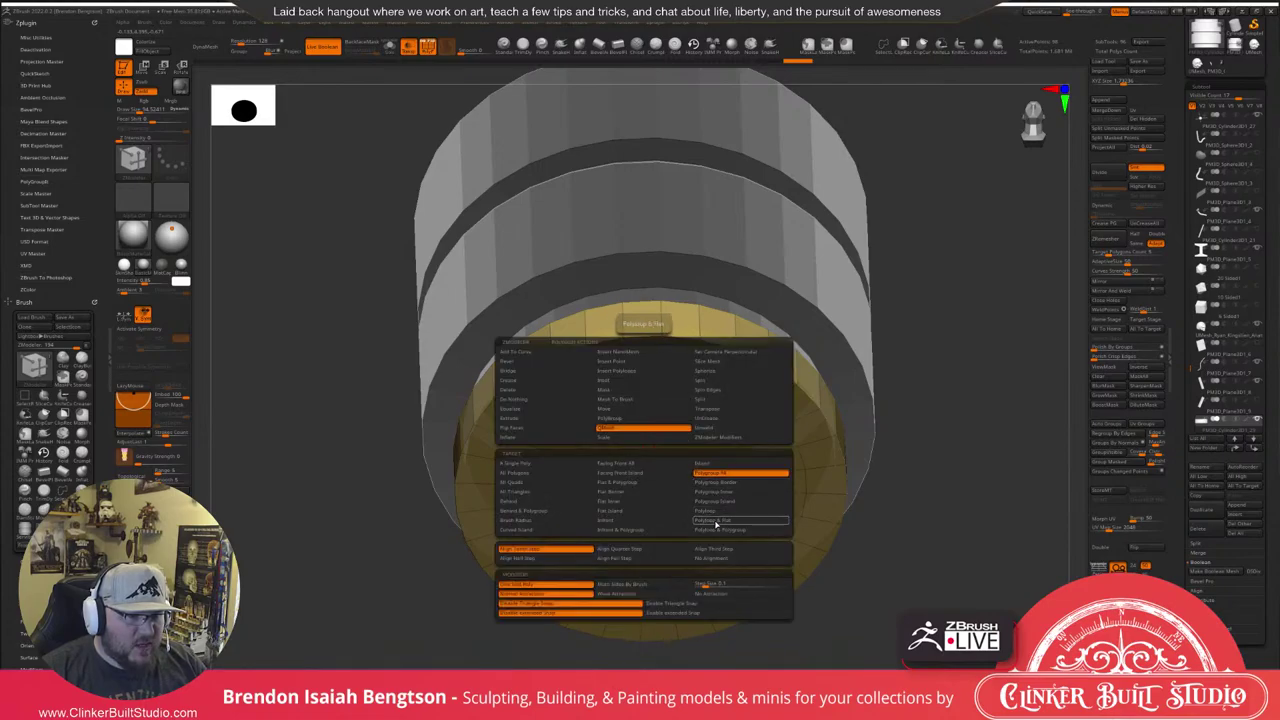
left_click(715, 512)
left_click_drag(960, 320, 893, 386, "alt")
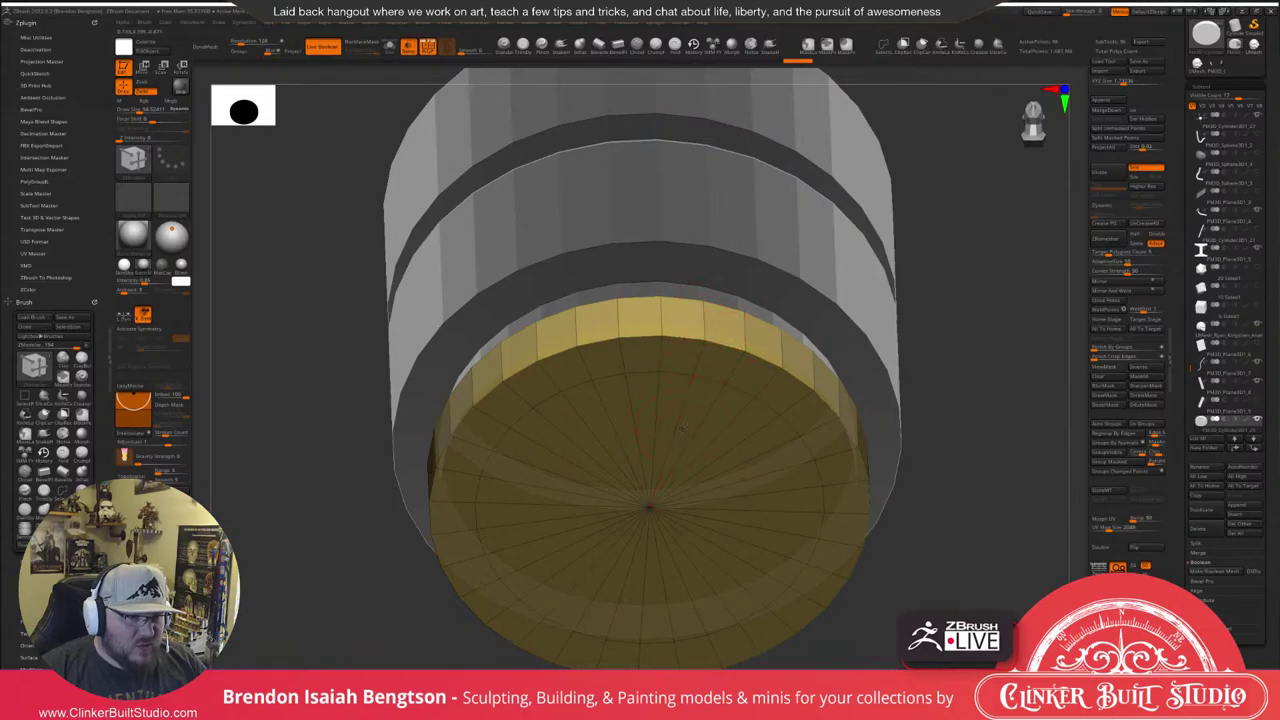
left_click(676, 428)
left_click_drag(676, 428, 654, 397)
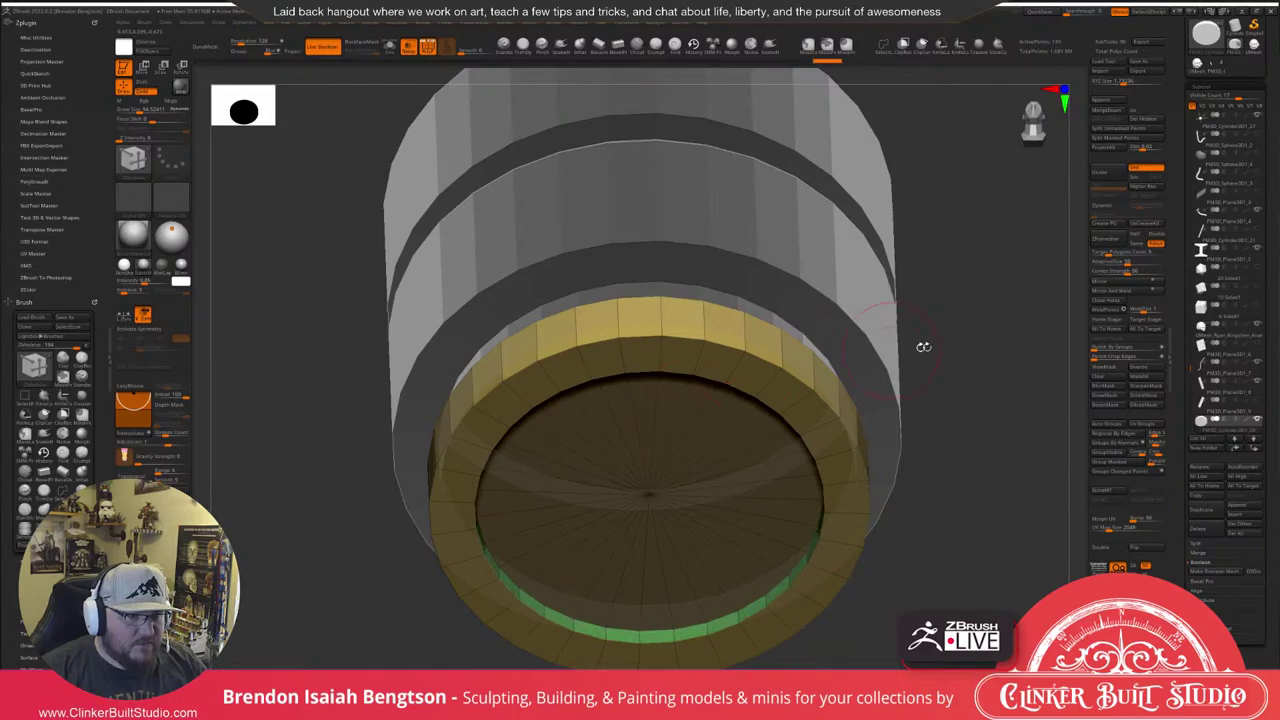
Slide the edge loop around the end cap's recess with the ZModeler Slide action on EdgeLoop Complete.
left_click_drag(843, 346, 897, 251)
key("space")
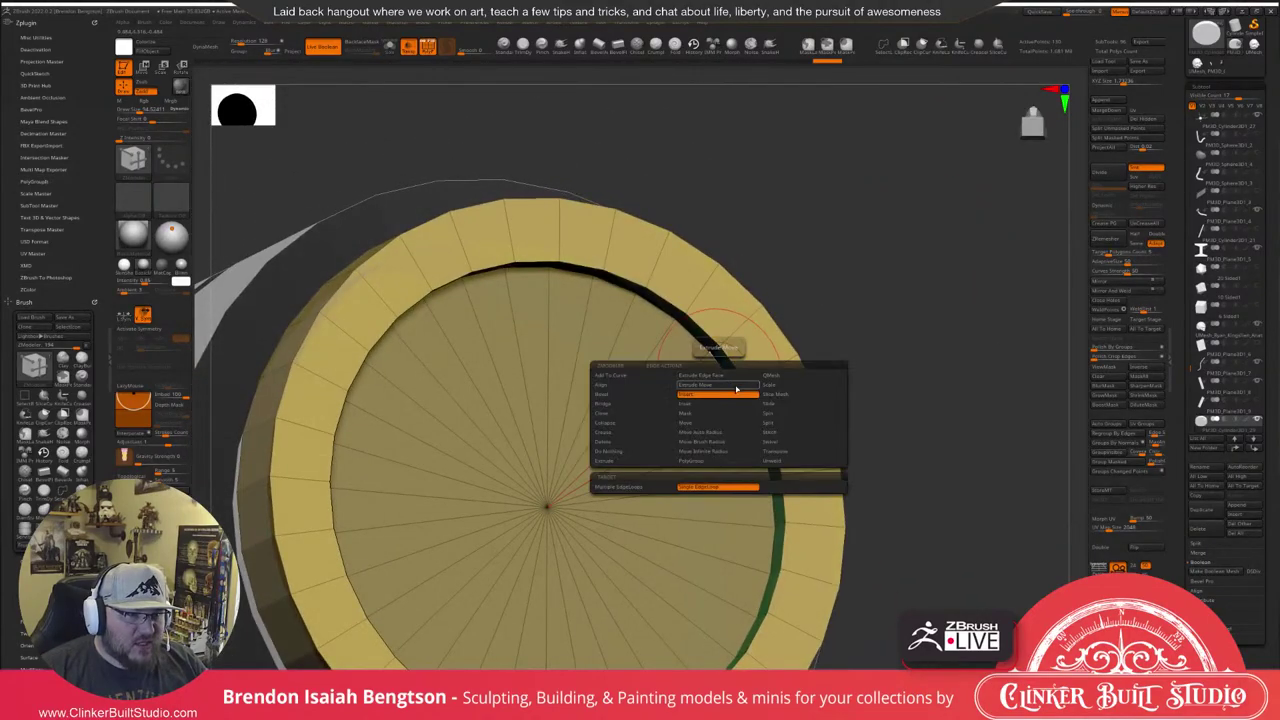
left_click(801, 404)
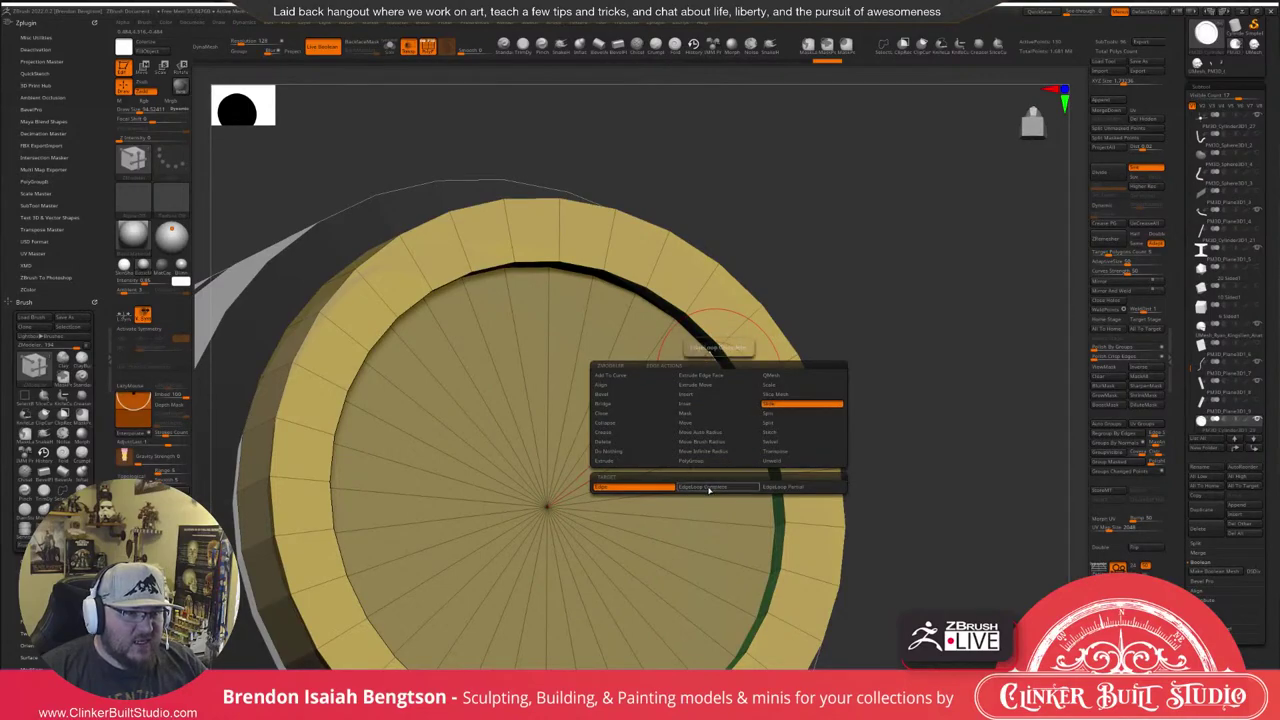
left_click(709, 487)
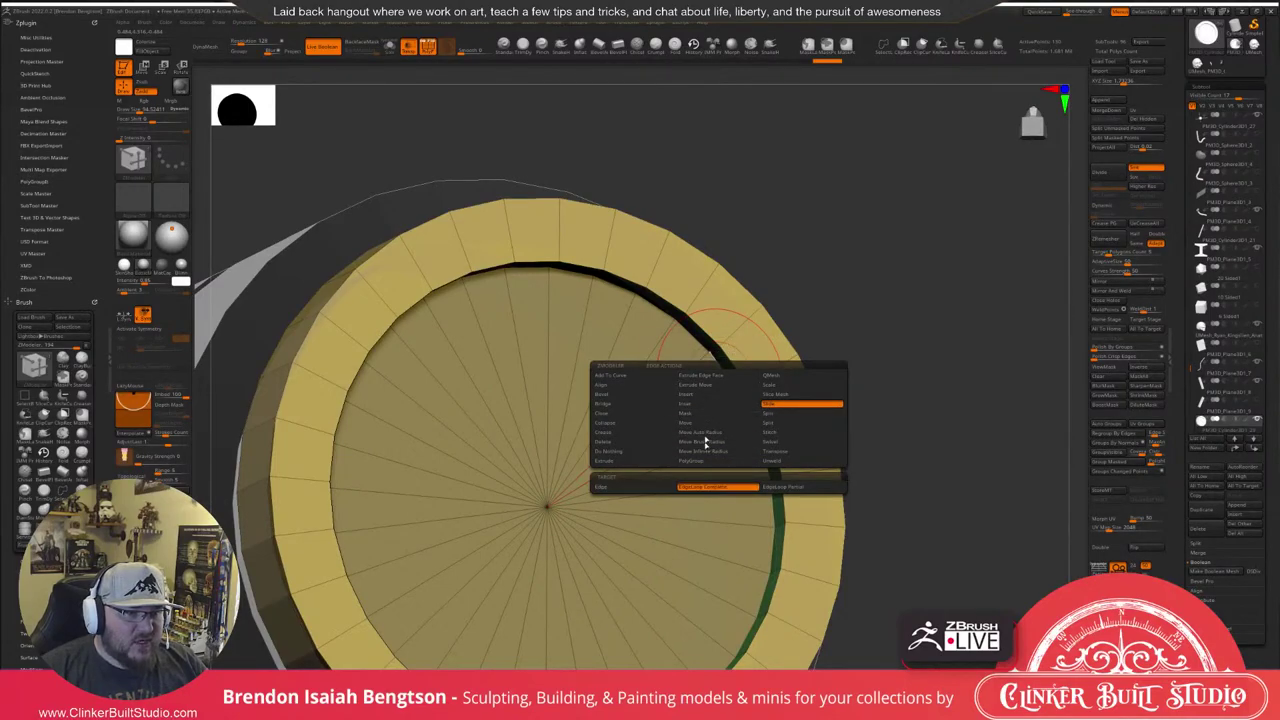
left_click_drag(858, 253, 815, 250)
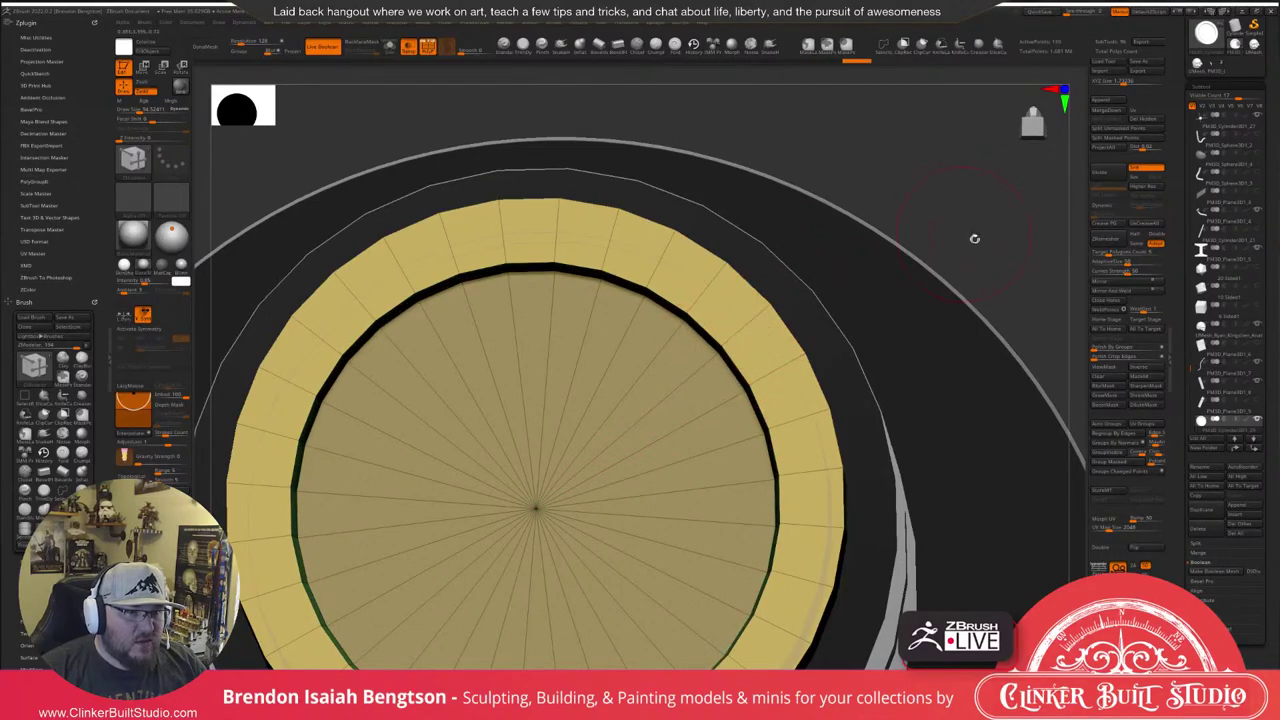
Bevel the outer edge of the end cap's rim slightly, using the ZModeler Bevel action on EdgeLoop Complete.
left_click_drag(975, 238, 925, 271, "alt")
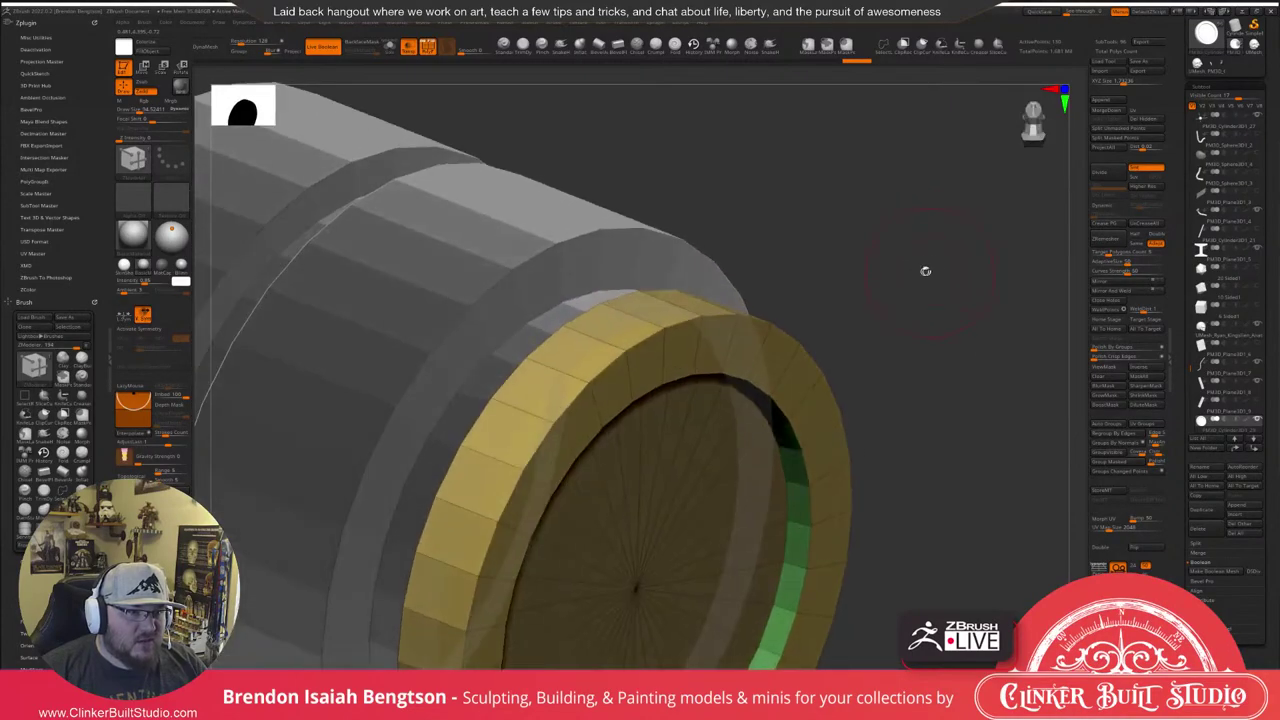
key("space")
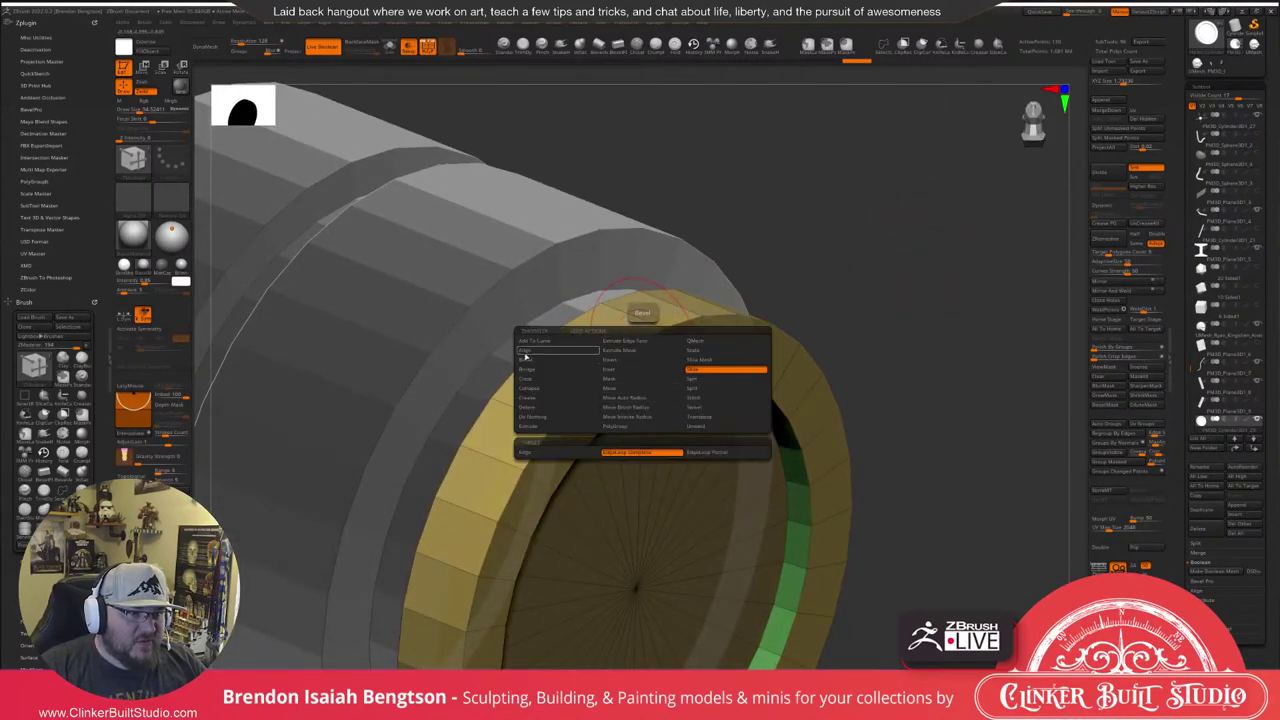
left_click(537, 361)
left_click(557, 452)
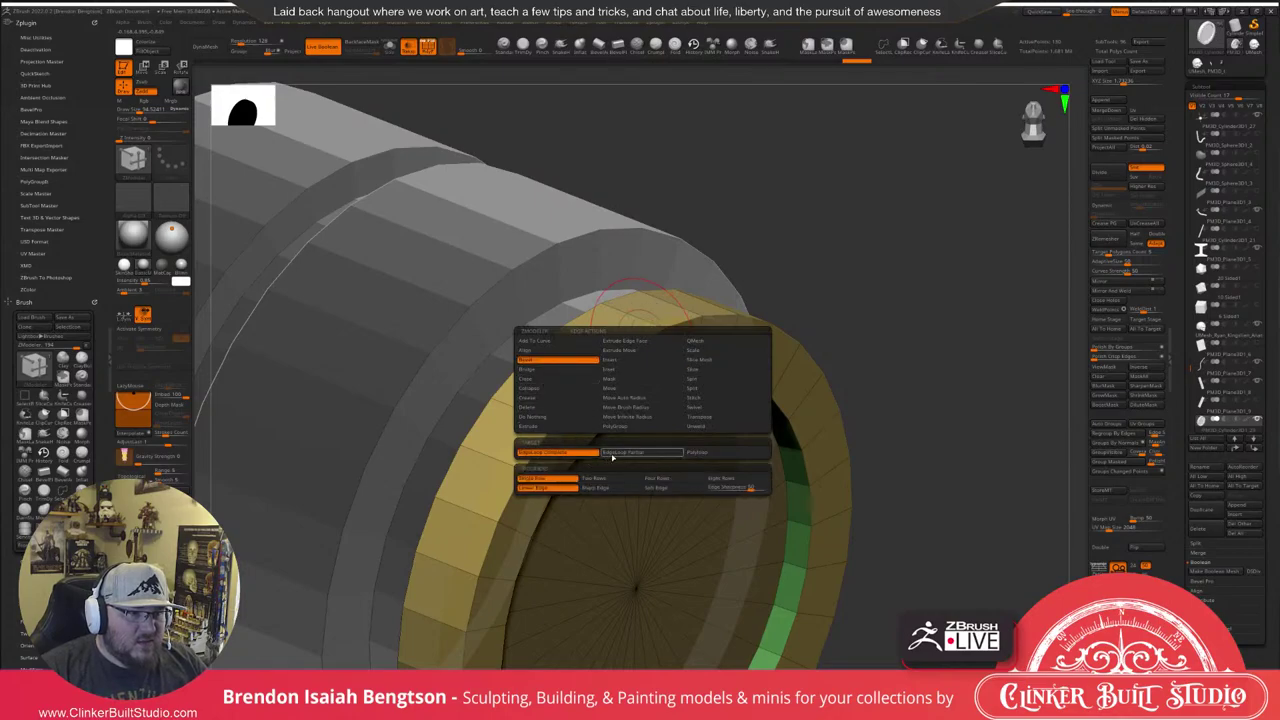
left_click_drag(613, 364, 616, 370)
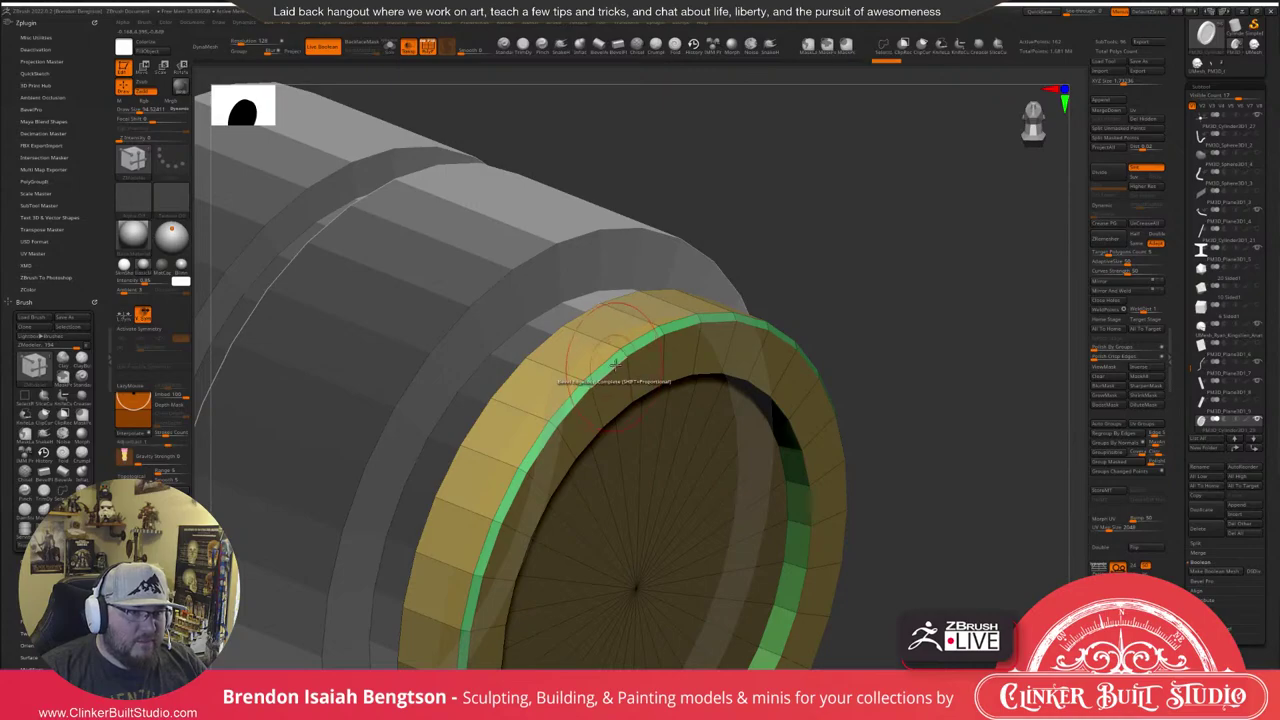
left_click_drag(836, 300, 917, 251, "alt")
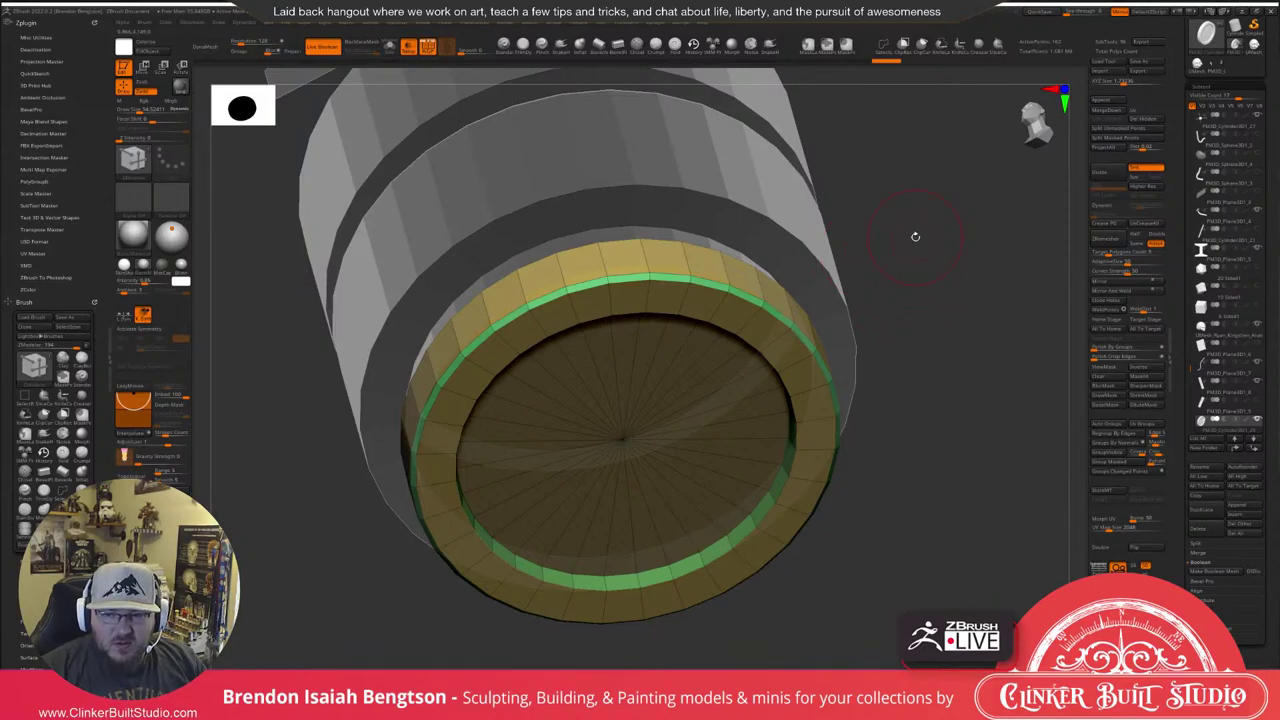
left_click_drag(907, 339, 896, 303)
left_click_drag(879, 251, 960, 171)
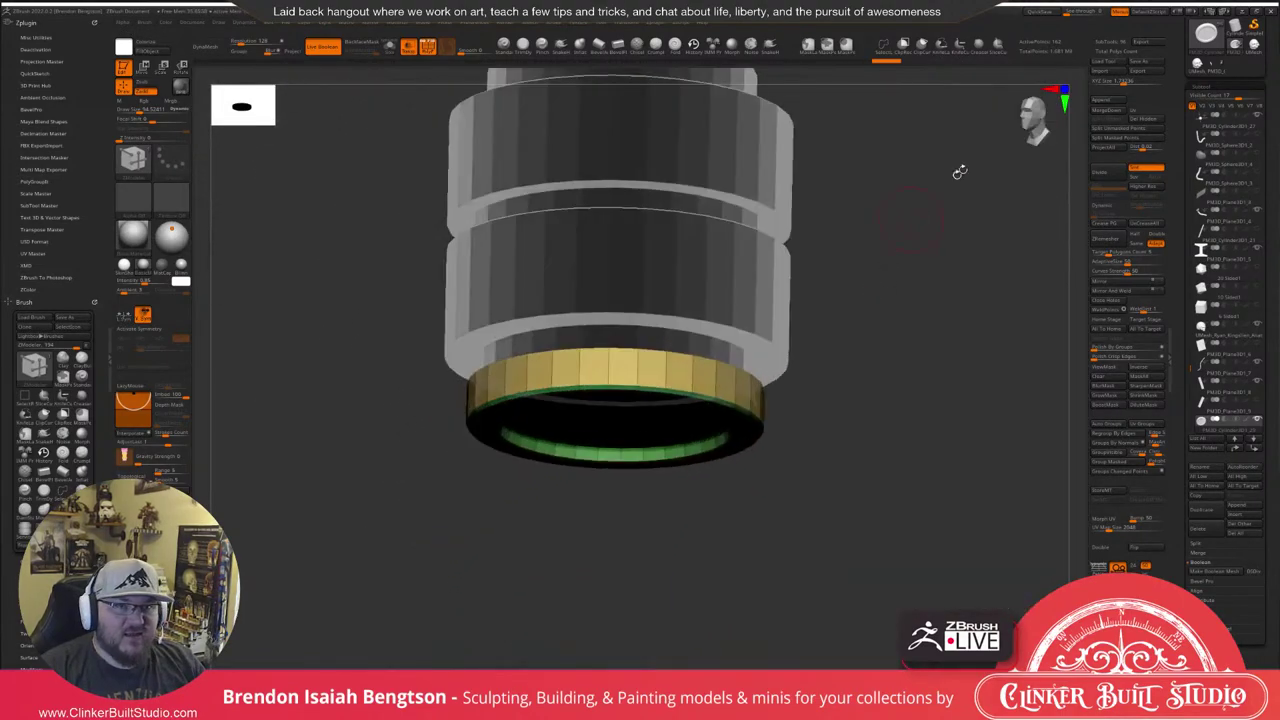
Load another saved ZTool, select the ZModeler brush, and bring its small sphere and surrounding large cylinder into view.
left_click(1107, 61)
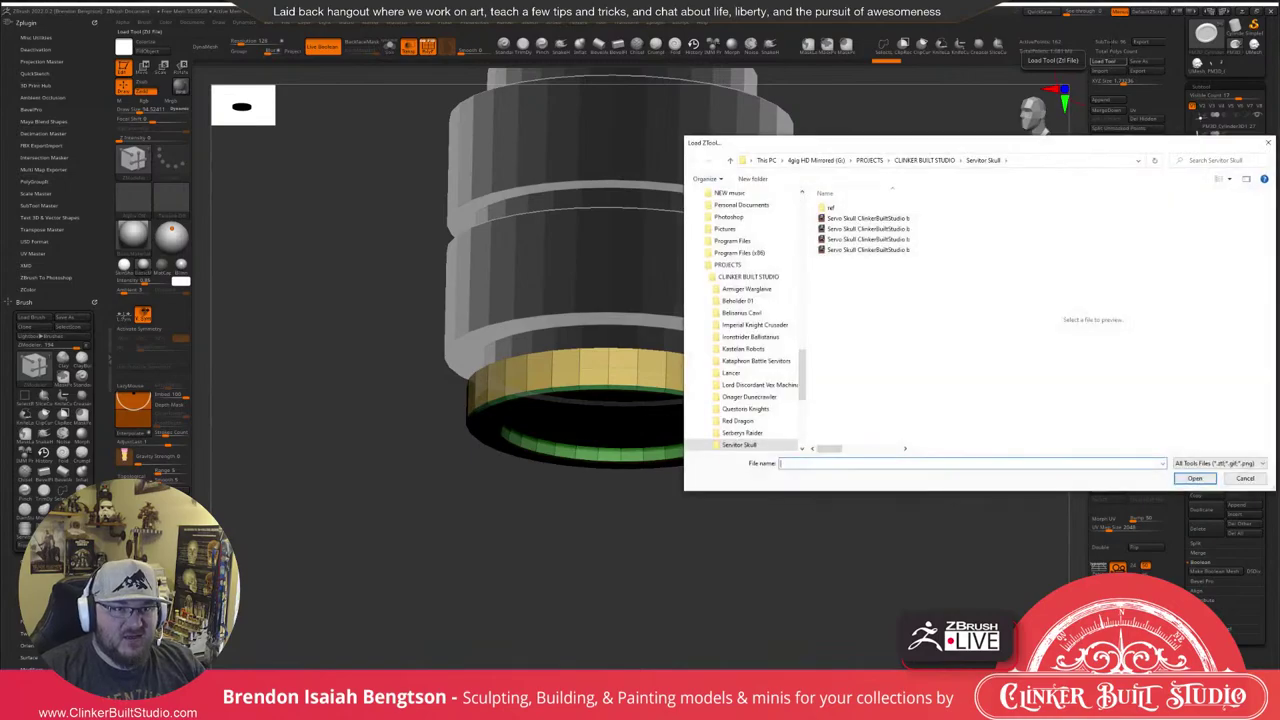
left_click_drag(1024, 148, 1232, 96)
key("Escape")
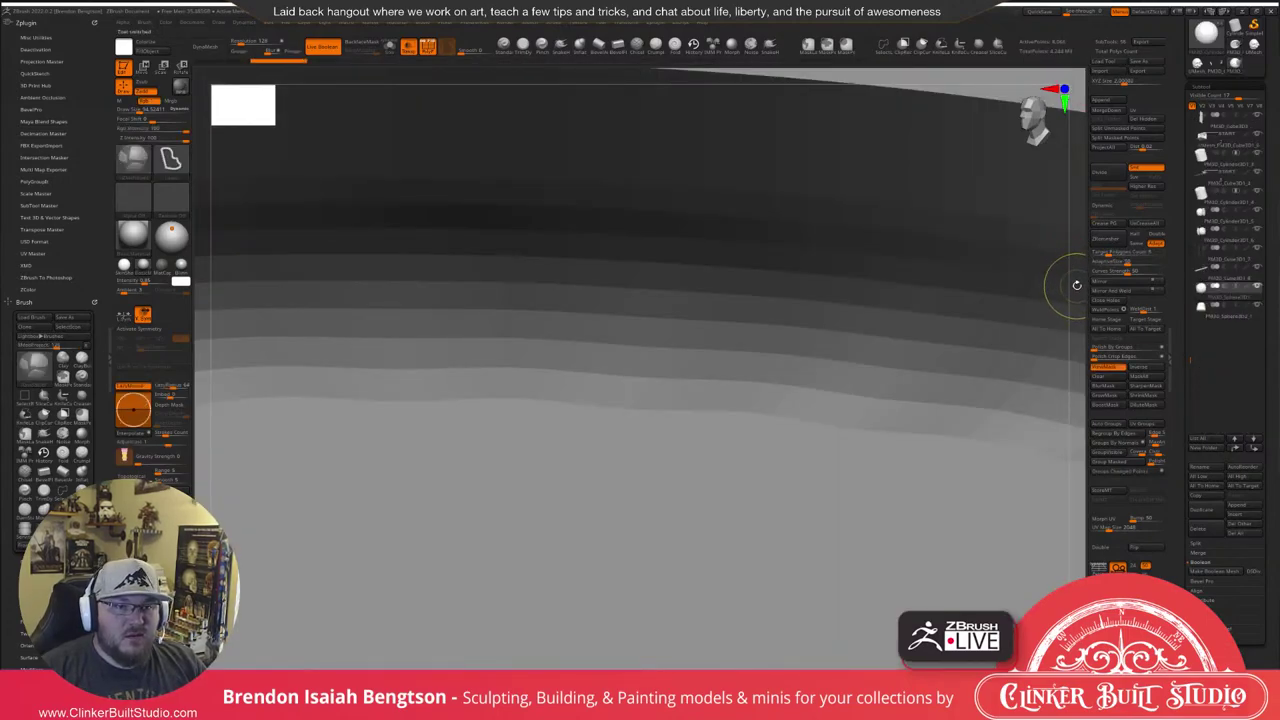
key("b")
key("z")
key("m")
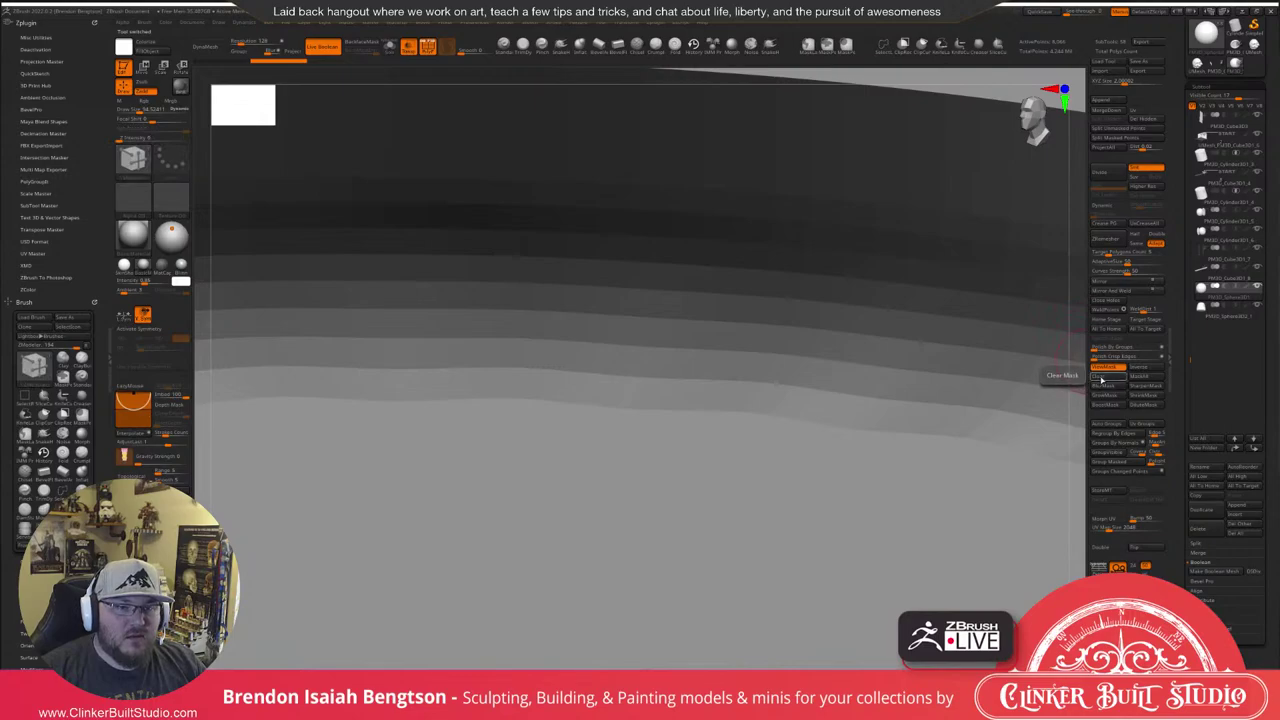
left_click_drag(1079, 346, 1074, 217)
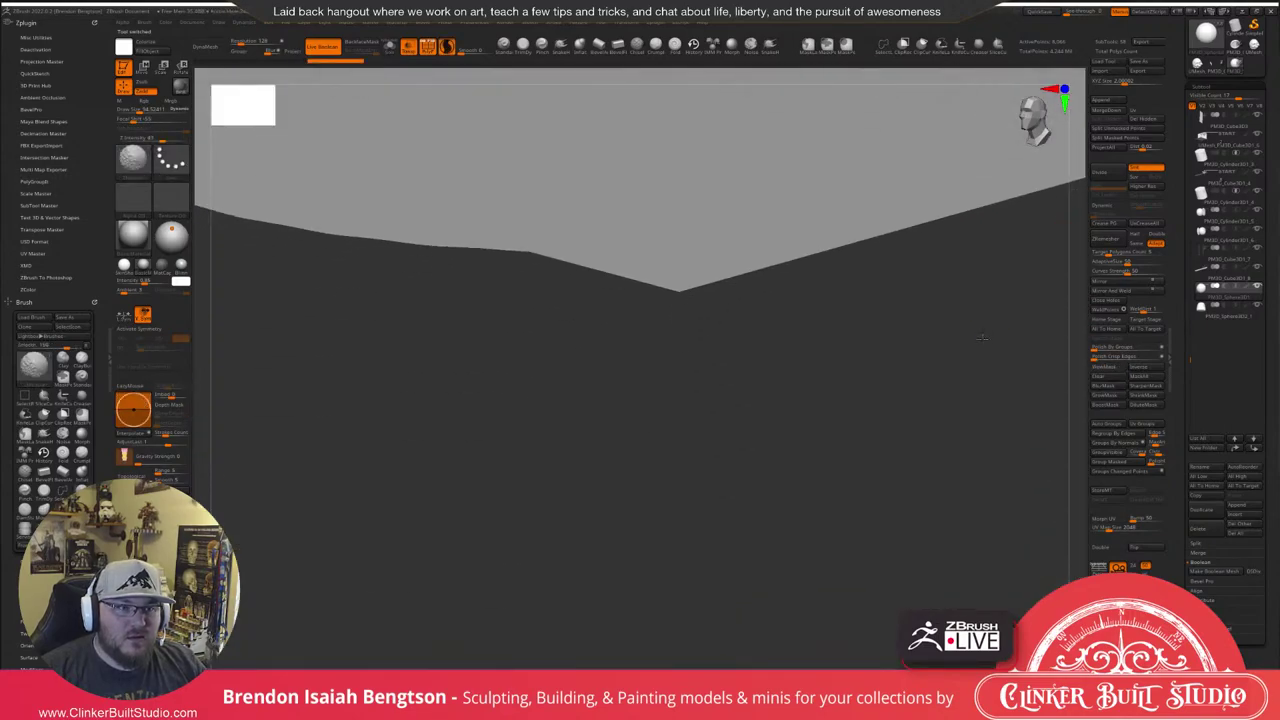
key("f")
left_click_drag(1032, 358, 804, 295, "shift")
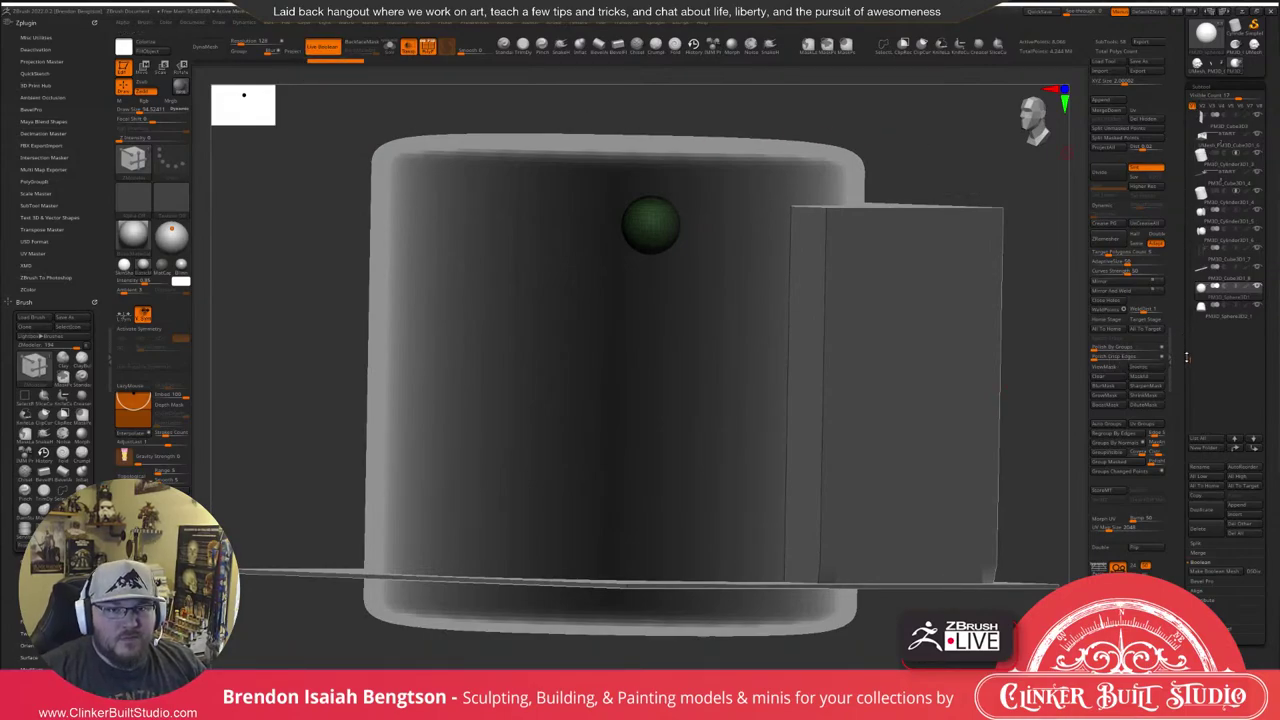
Display the loaded closet scene with Live Boolean, select the creature's head and hide the wall that blocks the closet's side.
left_click_drag(1189, 358, 1199, 260)
scroll(1205, 160, "up", 5)
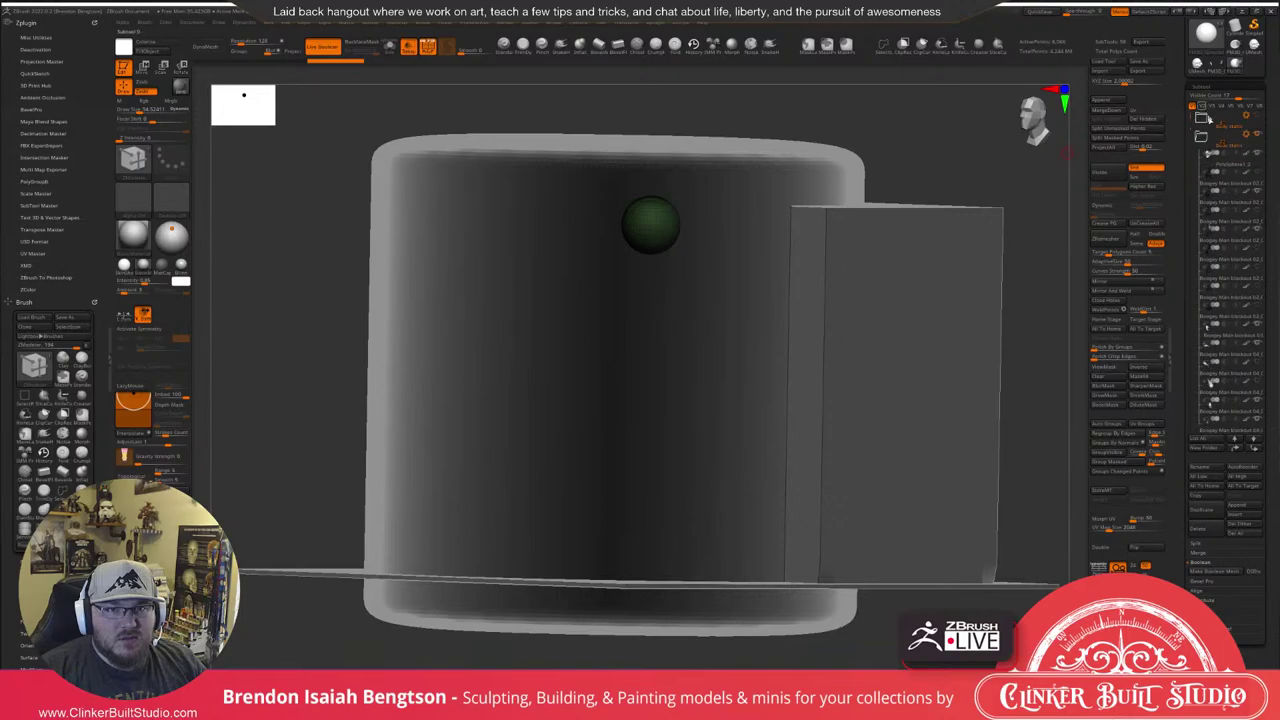
left_click(1210, 158)
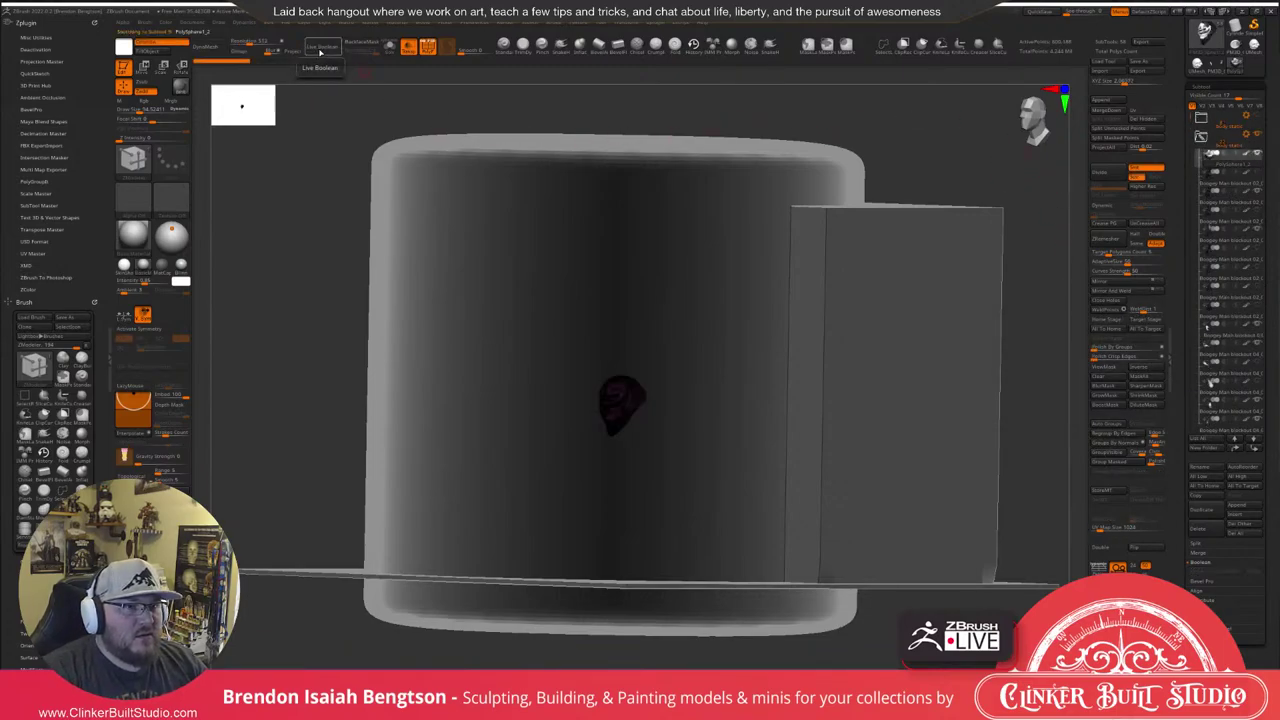
scroll(1175, 328, "down", 10)
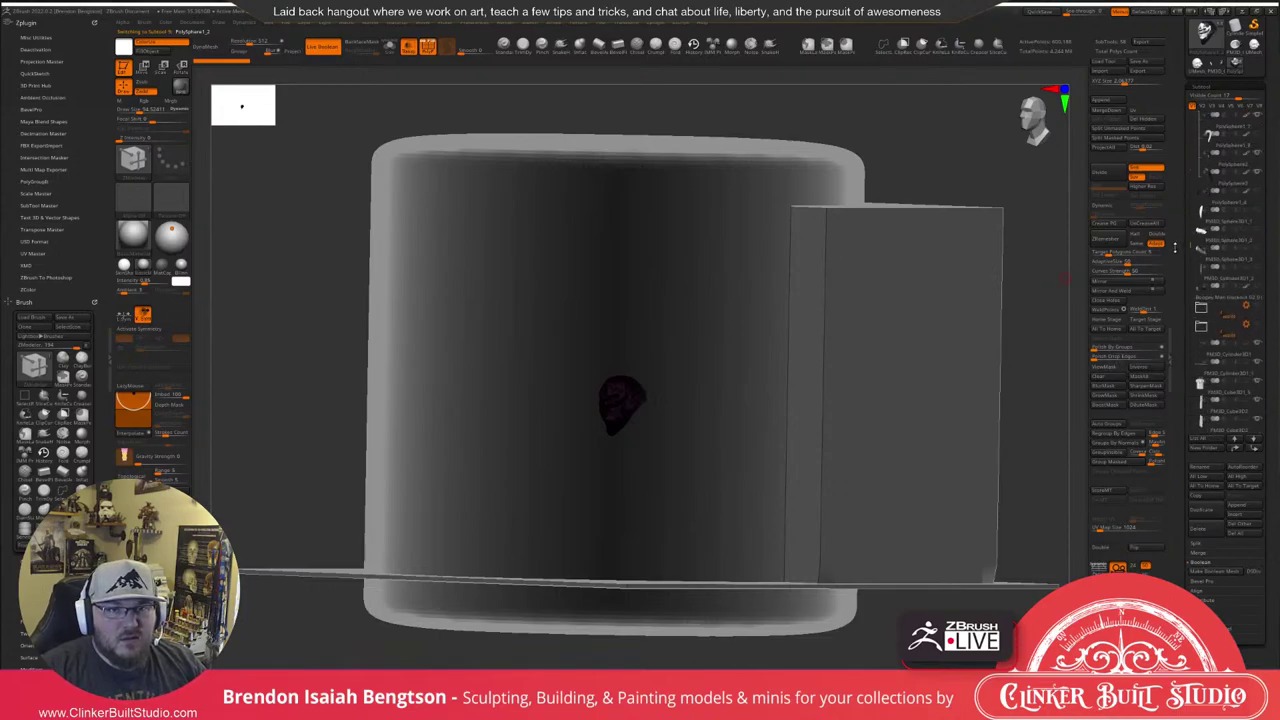
left_click_drag(1175, 329, 1179, 338)
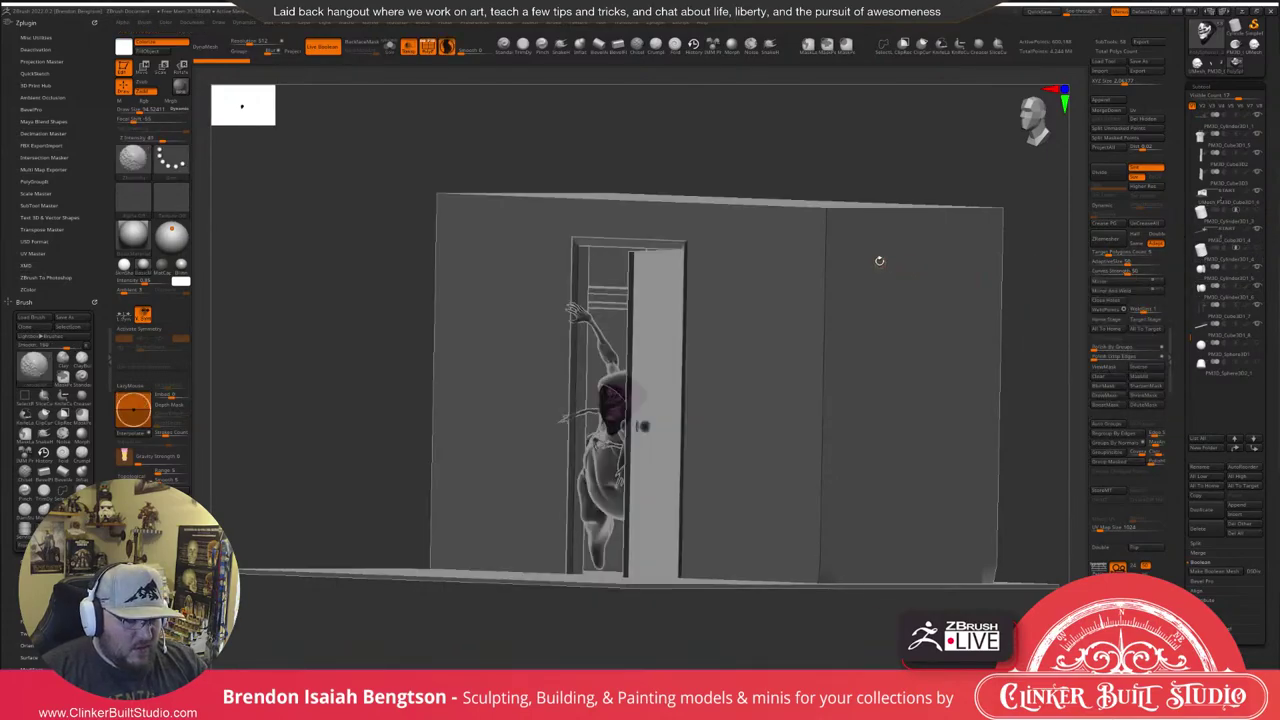
key("shift+t")
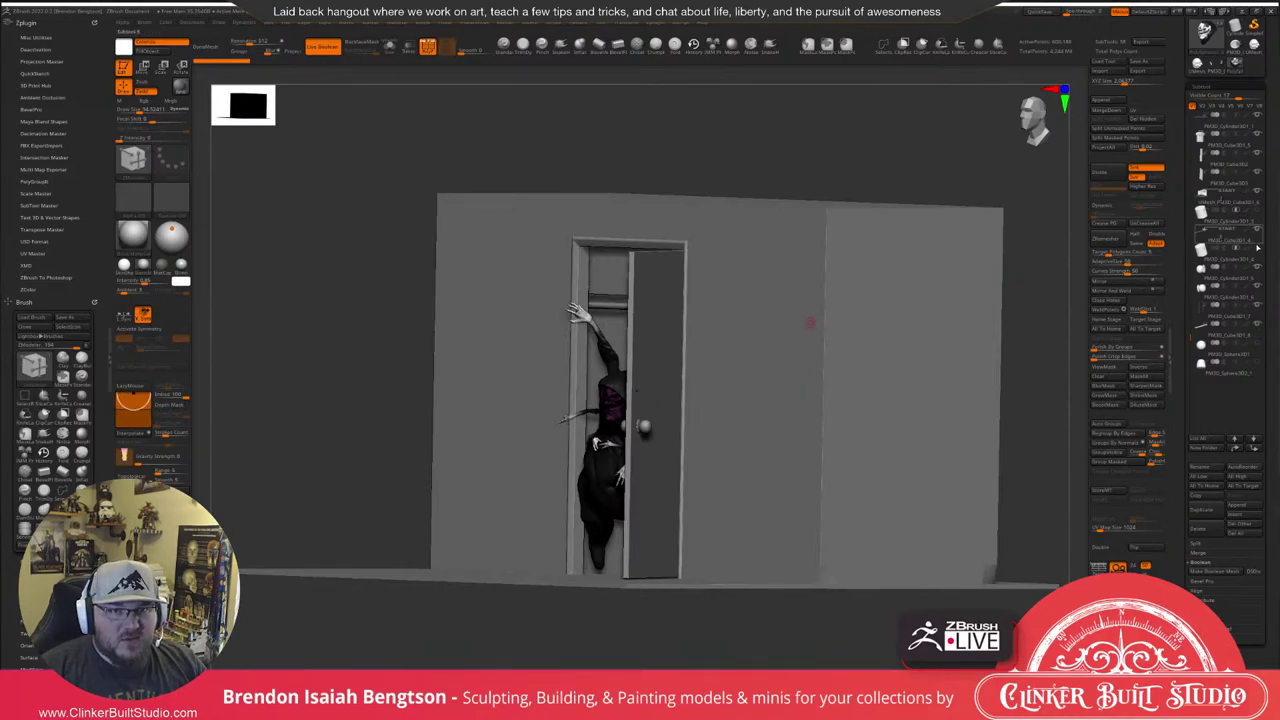
left_click(1258, 212)
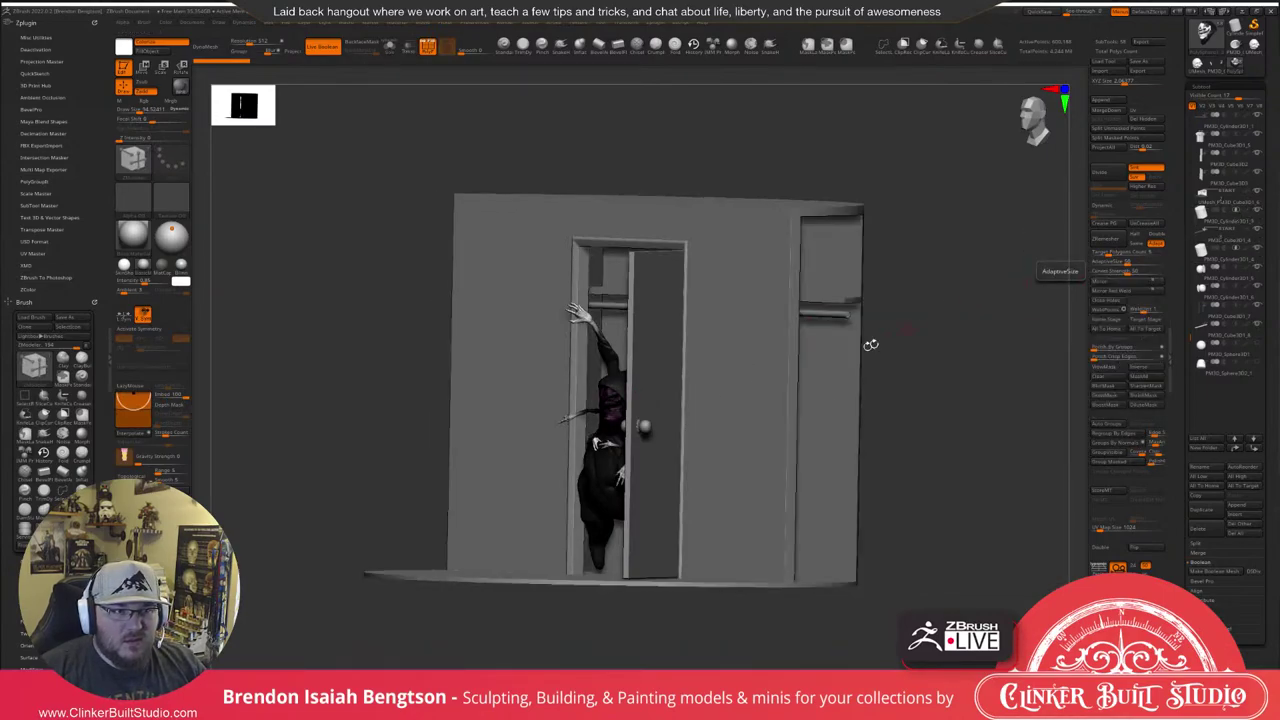
Examine the many-armed creature and the hanging shirts in the closet from the front and from an angle.
key("f")
key("f")
right_click_drag(708, 447, 789, 335)
key("shift+f")
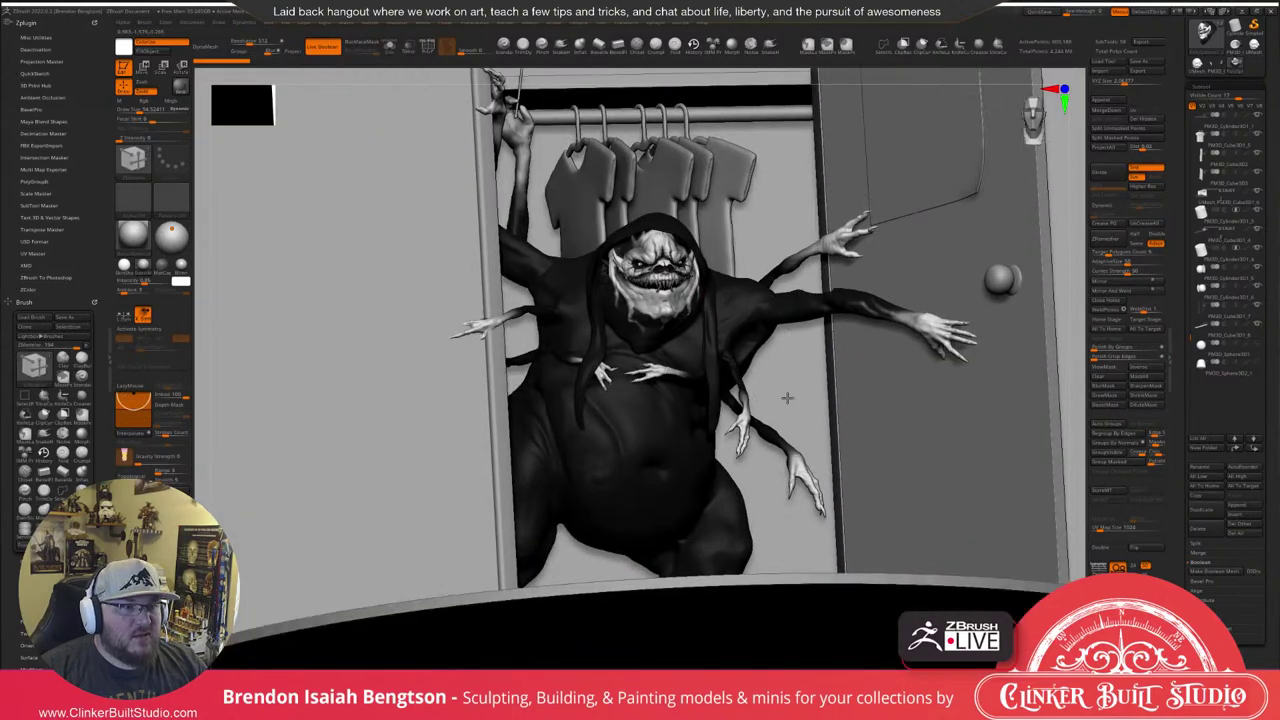
right_click_drag(845, 432, 930, 439)
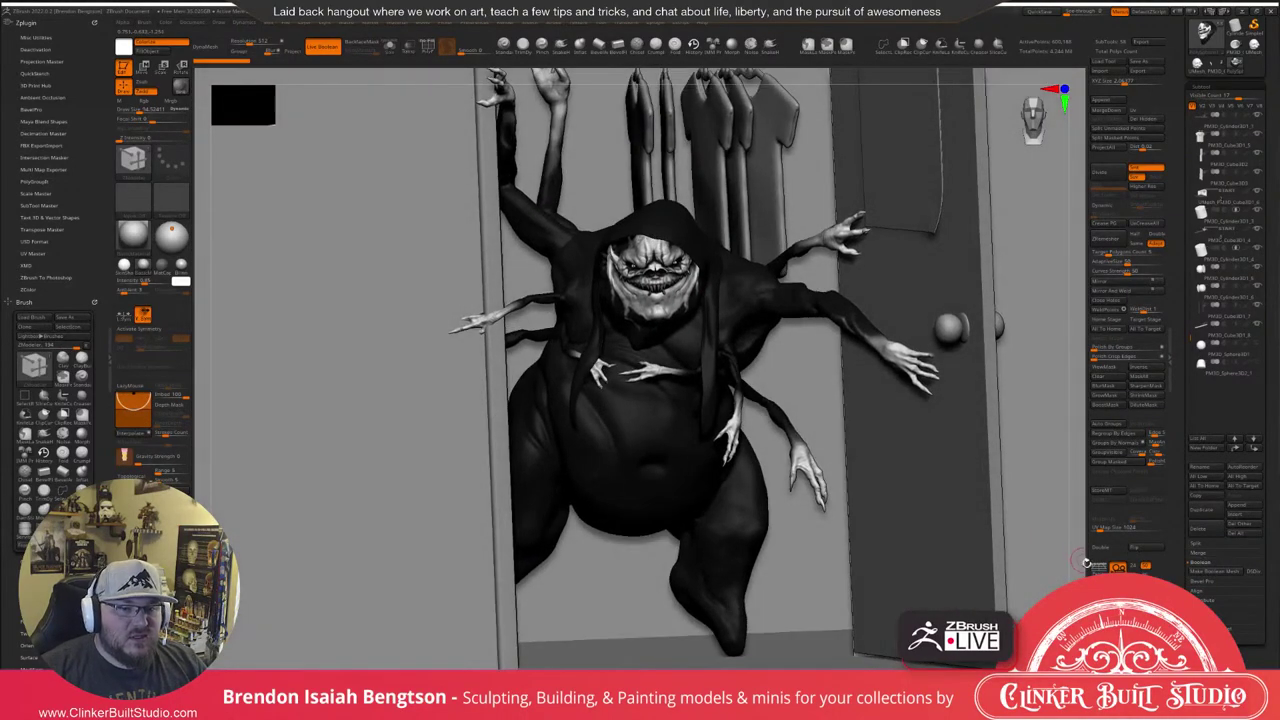
left_click_drag(1084, 564, 884, 436)
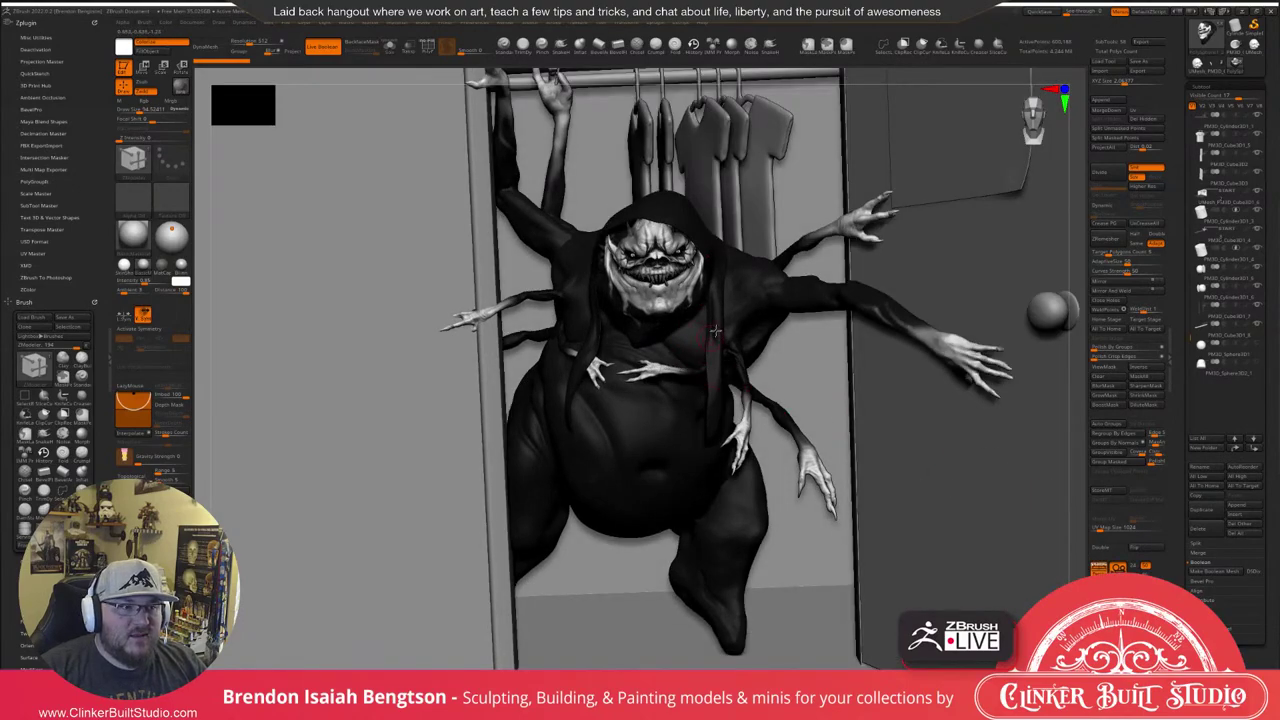
key("b")
key("c")
key("b")
mouse_move(700, 408)
right_mouse_down()
mouse_move(774, 340)
mouse_move(685, 369)
right_mouse_up()
left_click_drag(683, 368, 708, 349)
right_click_drag(708, 349, 705, 388, "alt")
left_click_drag(705, 386, 716, 397)
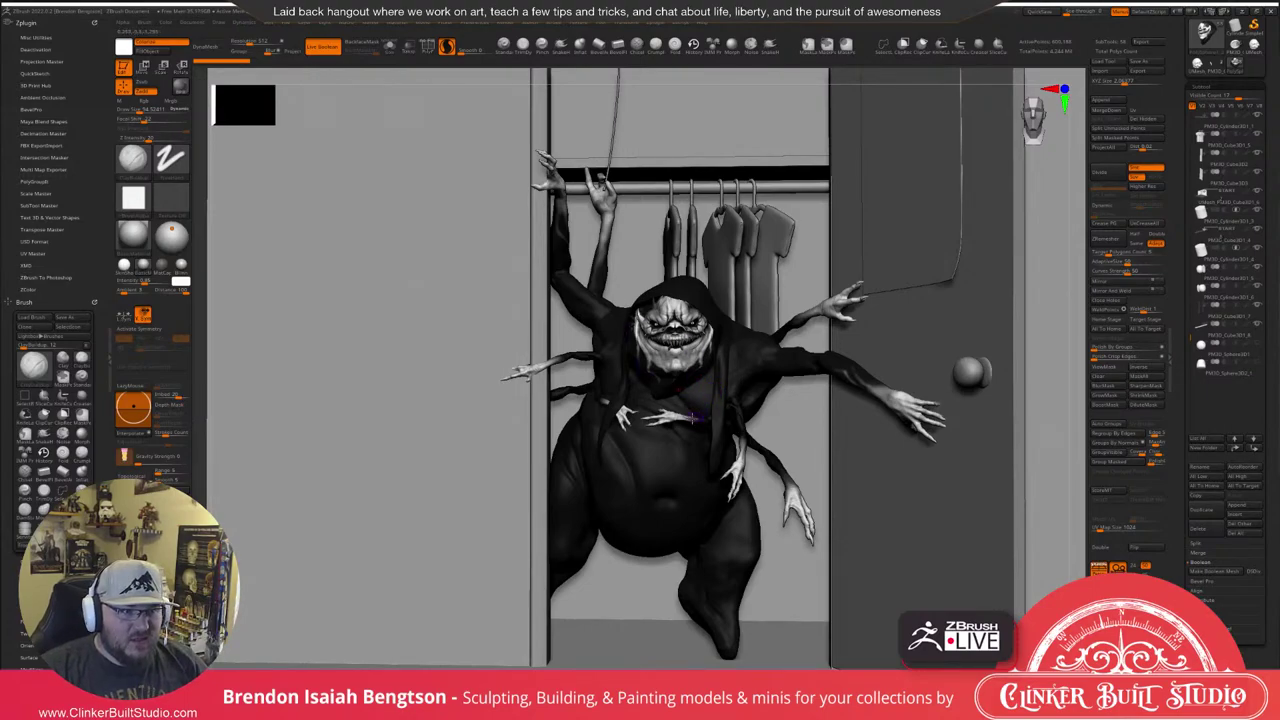
mouse_move(675, 427)
right_mouse_down()
mouse_move(622, 428)
mouse_move(664, 427)
mouse_move(610, 436)
mouse_move(618, 447)
right_mouse_up()
left_click(447, 47)
key("space")
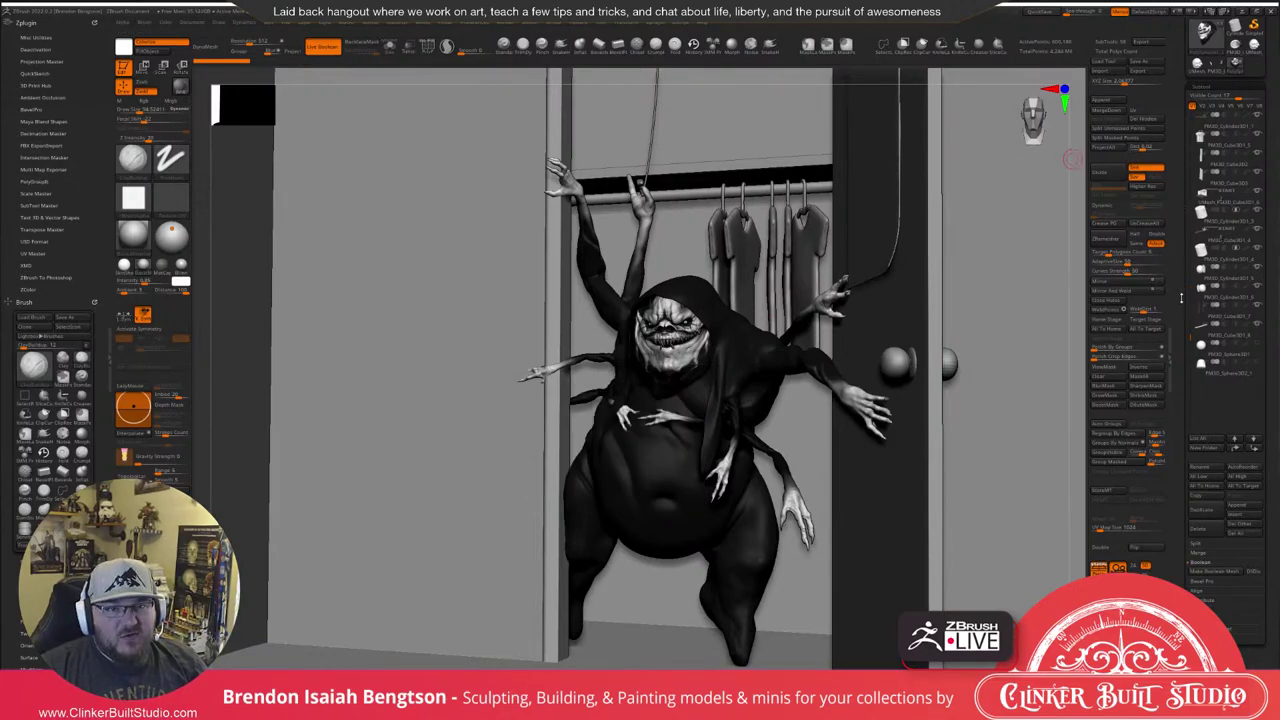
Switch back to the skull figure's tool and bring the end cap's recessed underside into view.
left_click_drag(1181, 300, 1180, 355)
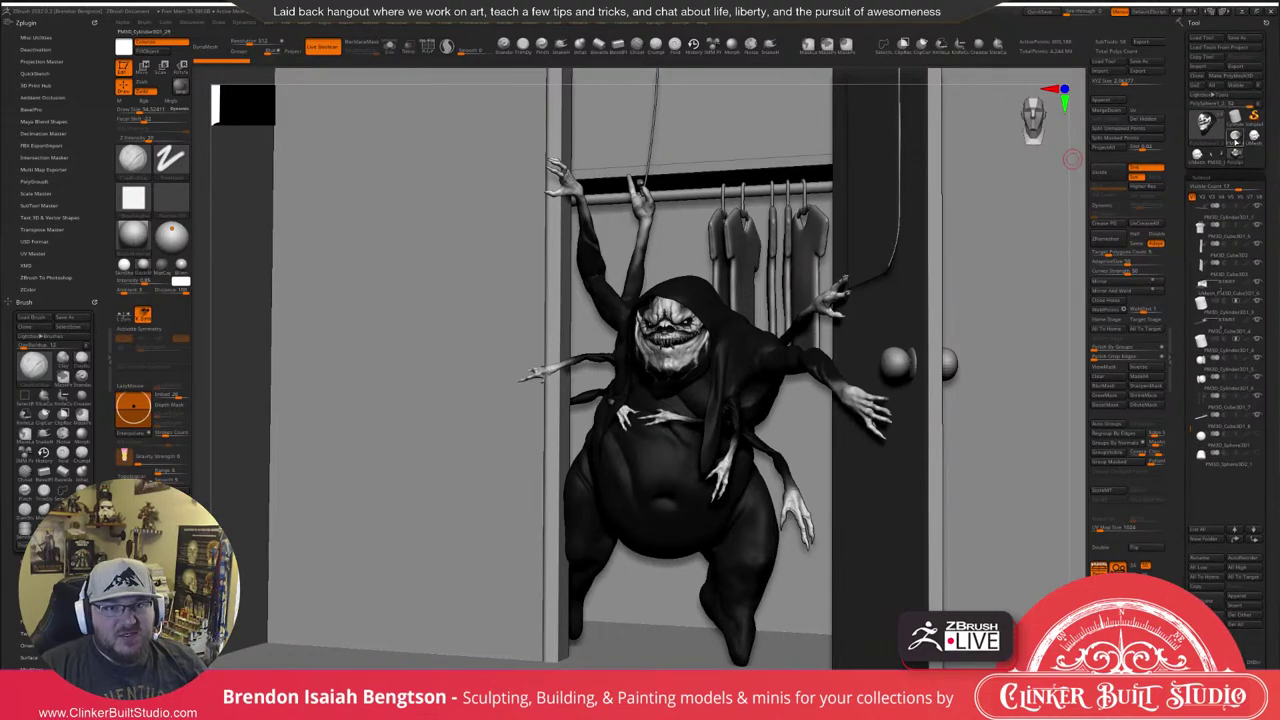
left_click(1238, 146)
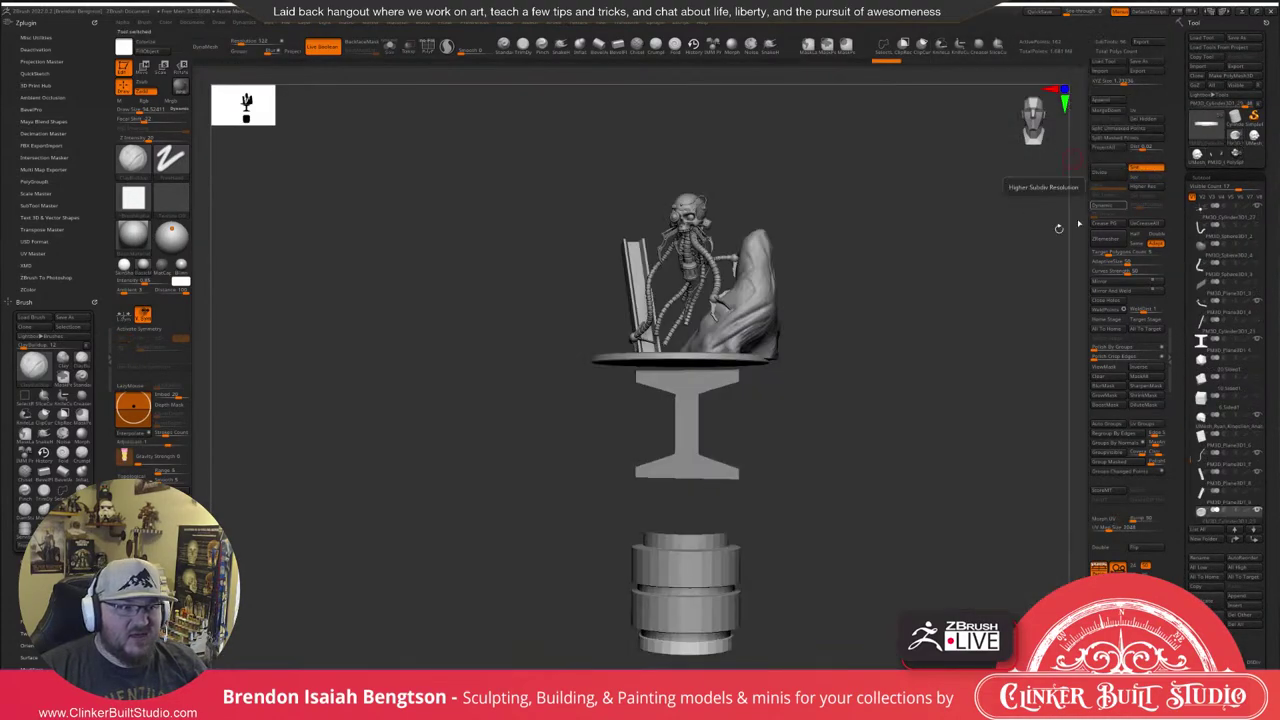
key("f")
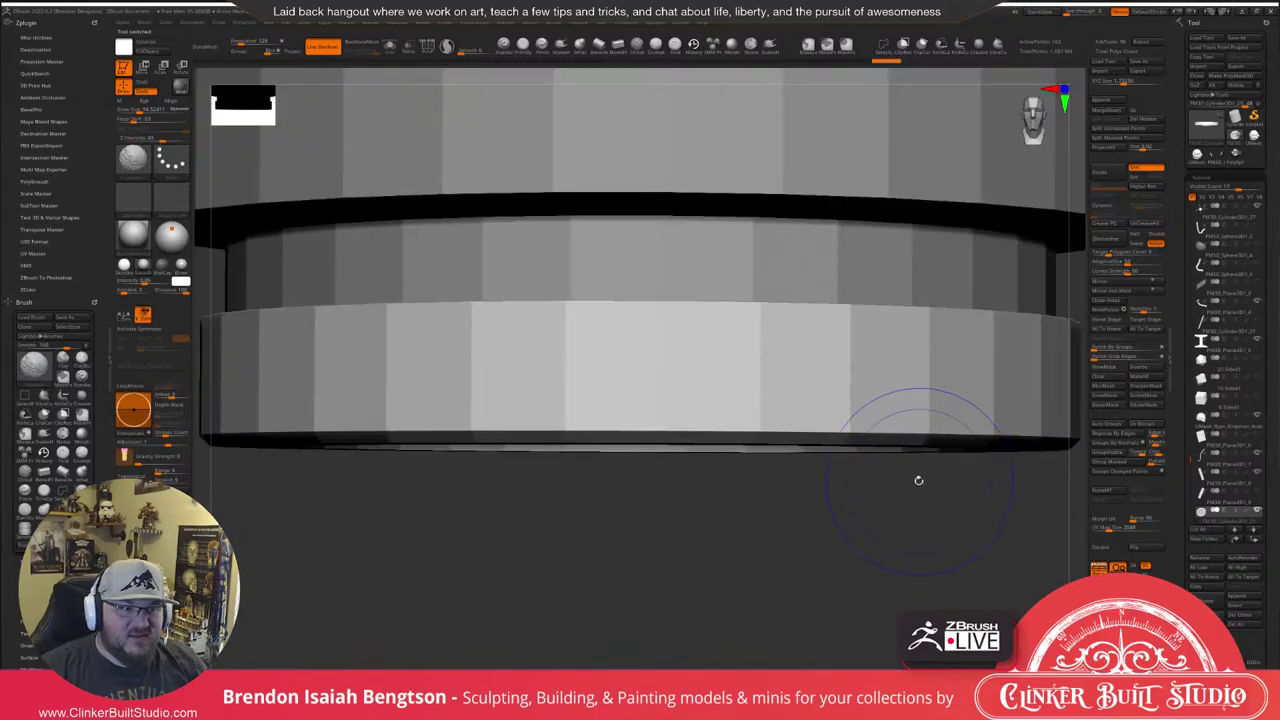
right_click_drag(840, 406, 760, 492, "ctrl")
right_click_drag(760, 492, 768, 413)
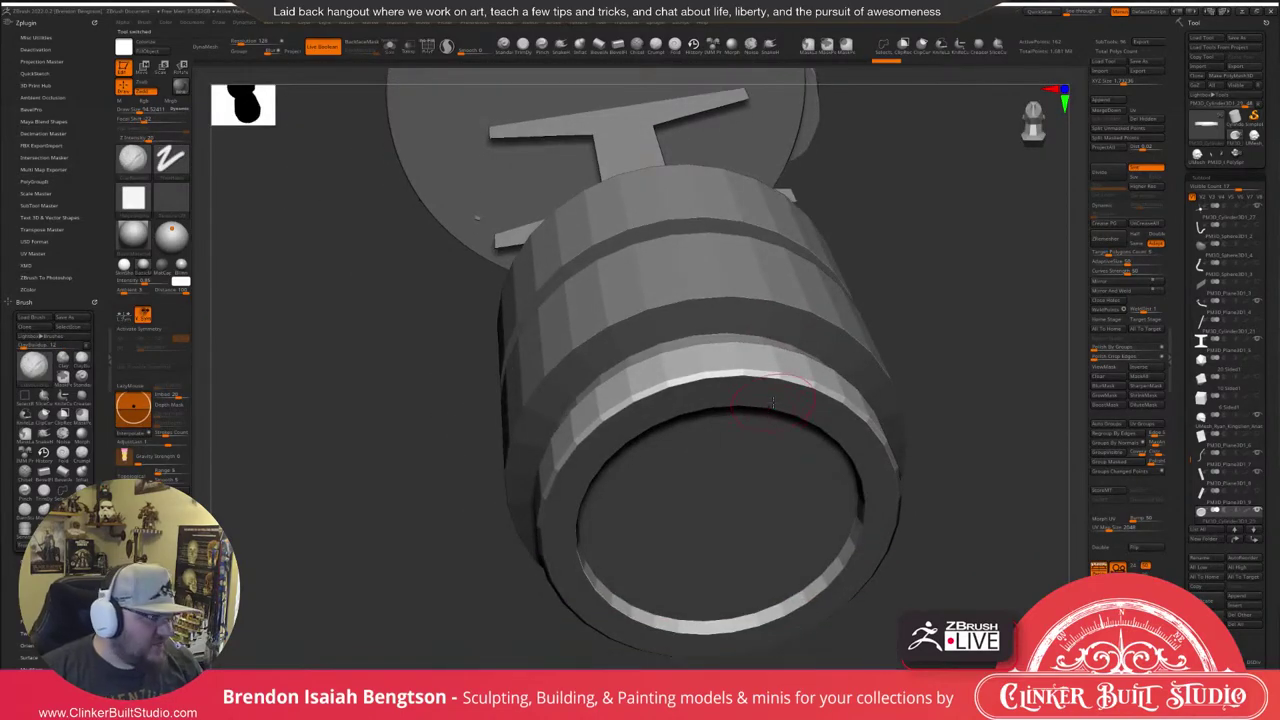
Display the polygroup wireframe and assign the whole end cap to a single polygroup.
right_click_drag(676, 379, 708, 308)
key("shift+f")
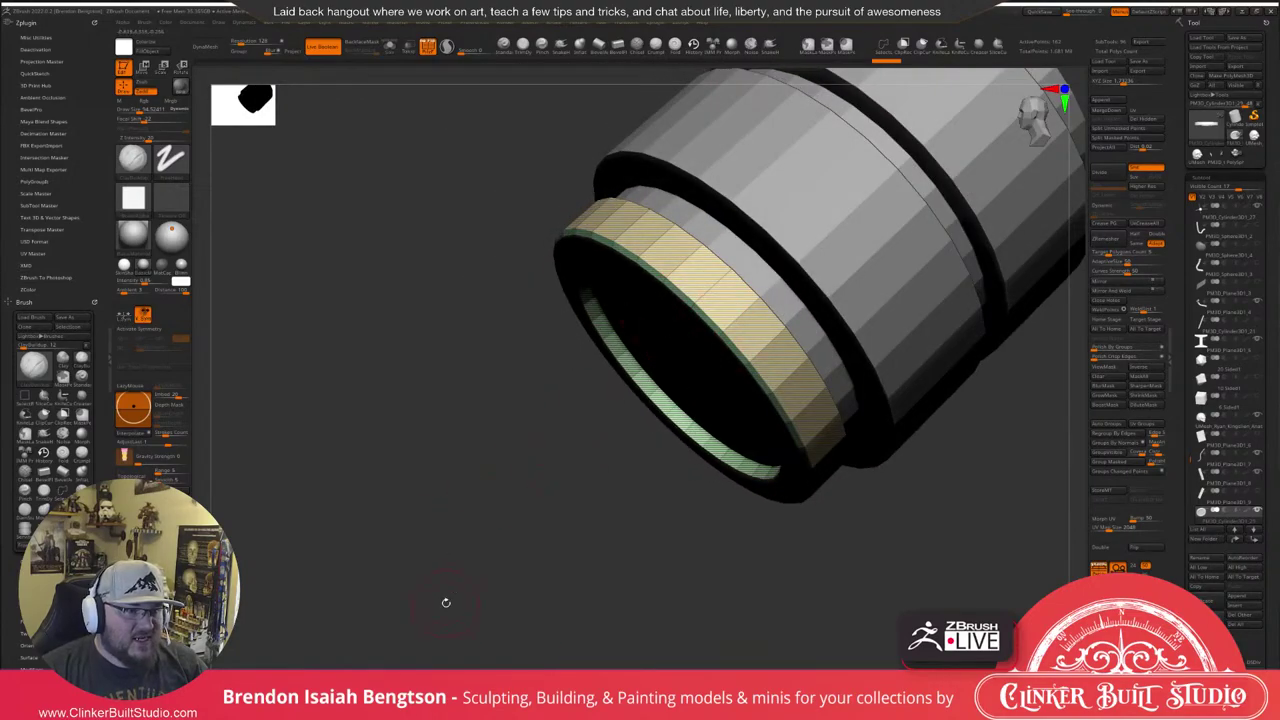
right_click_drag(706, 365, 837, 394)
right_click_drag(837, 394, 815, 368, "alt")
right_click_drag(645, 320, 745, 240, "ctrl")
right_click_drag(714, 374, 745, 371)
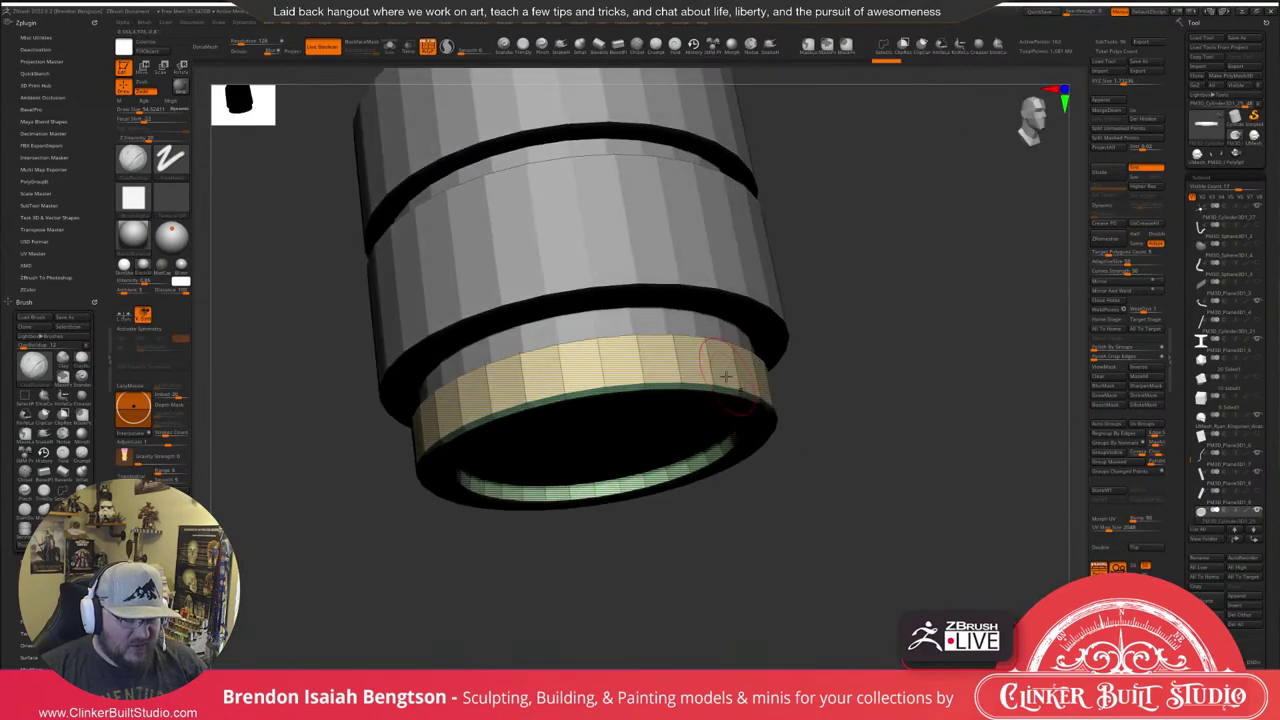
key("ctrl+w")
right_click_drag(896, 335, 847, 342)
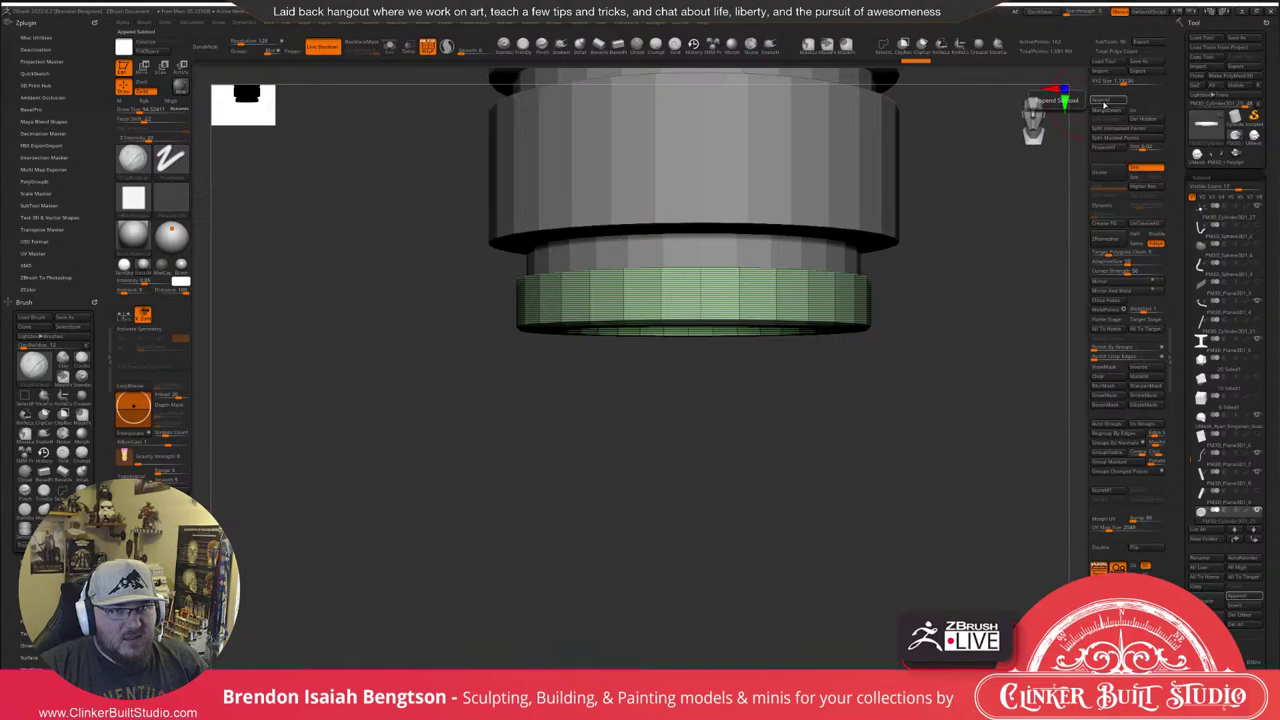
Show and select the hidden plane subtool, and return it to its flat square grid in the undo history.
left_click(1103, 103)
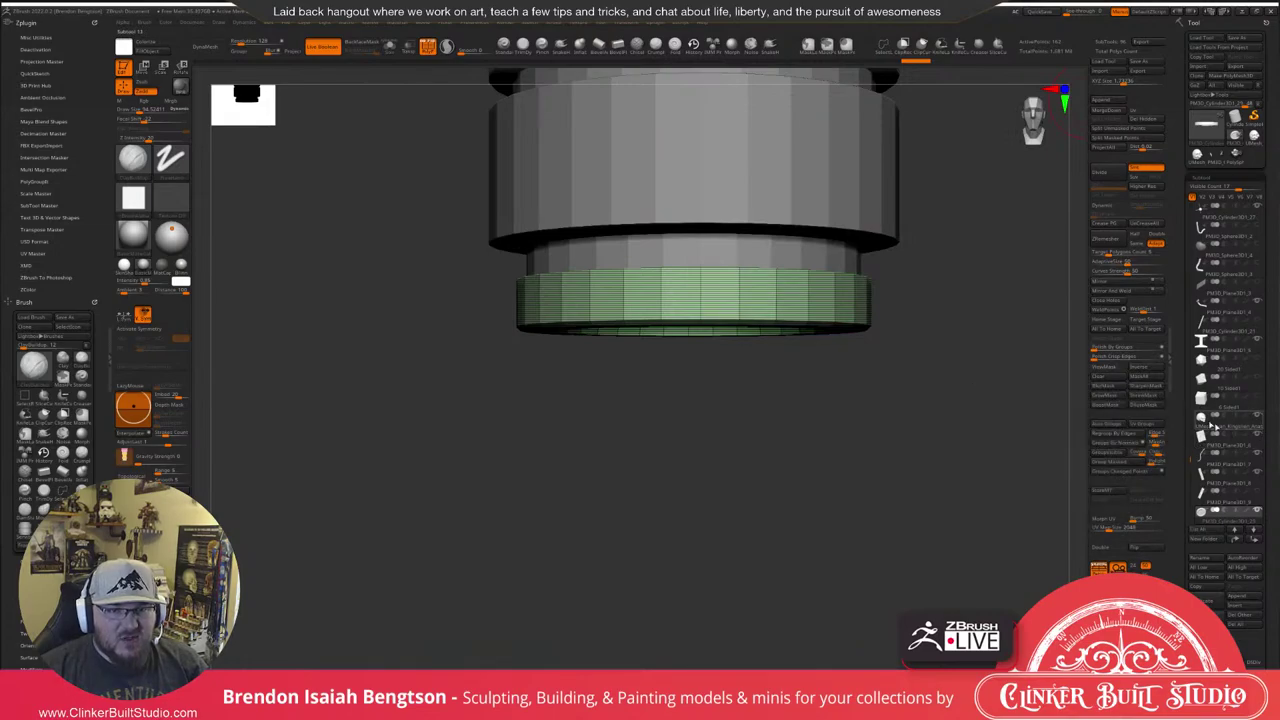
mouse_move(891, 405)
left_mouse_down()
mouse_move(891, 369)
mouse_move(935, 284)
mouse_move(846, 509)
left_mouse_up()
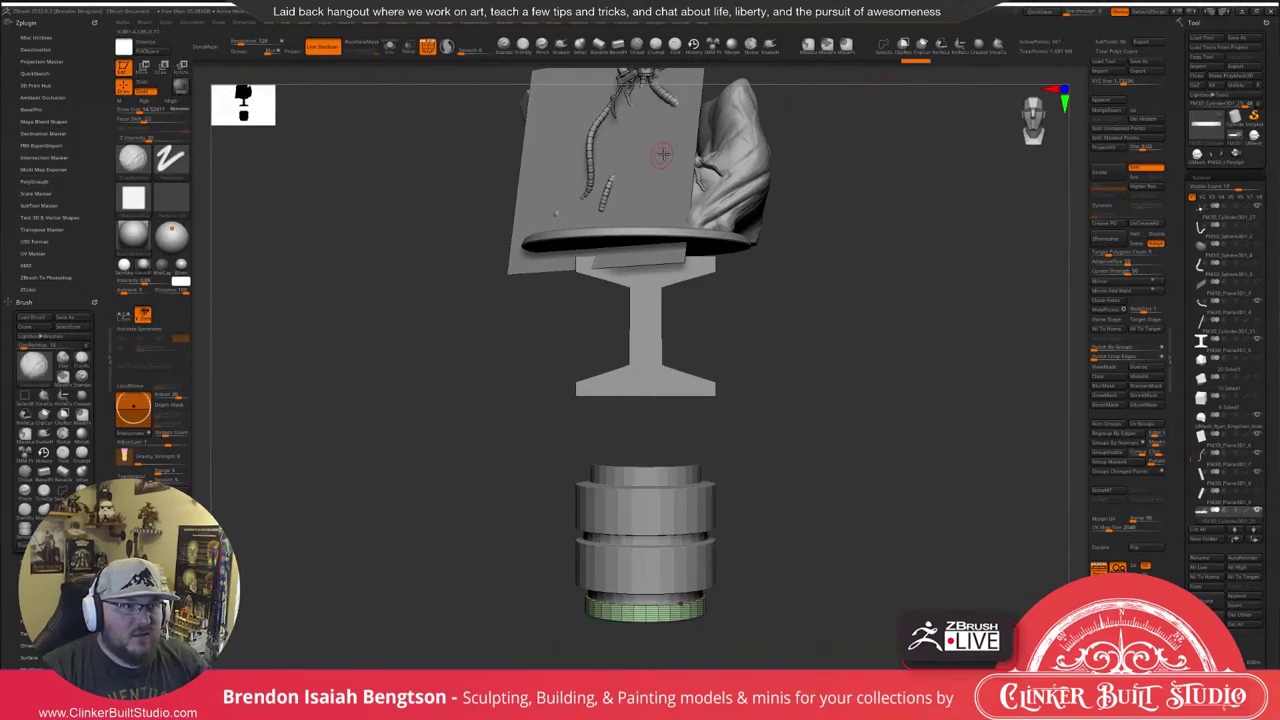
left_click(670, 165, "alt")
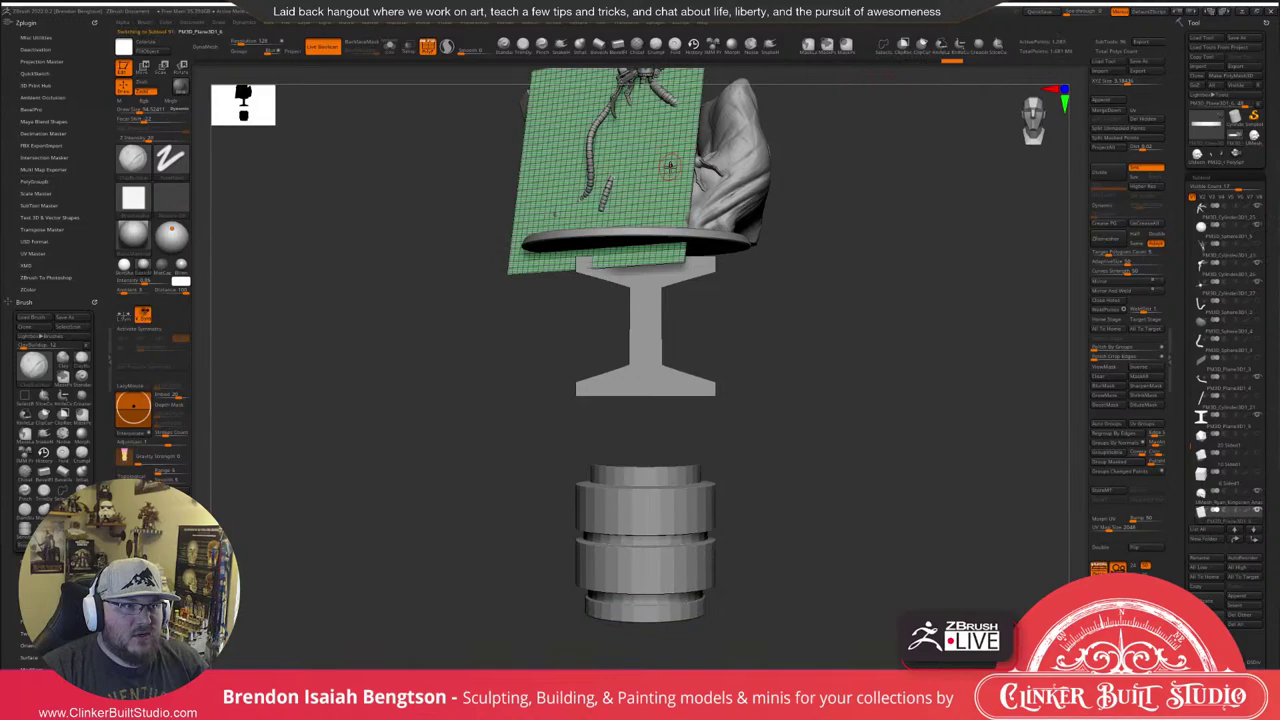
left_click(203, 61)
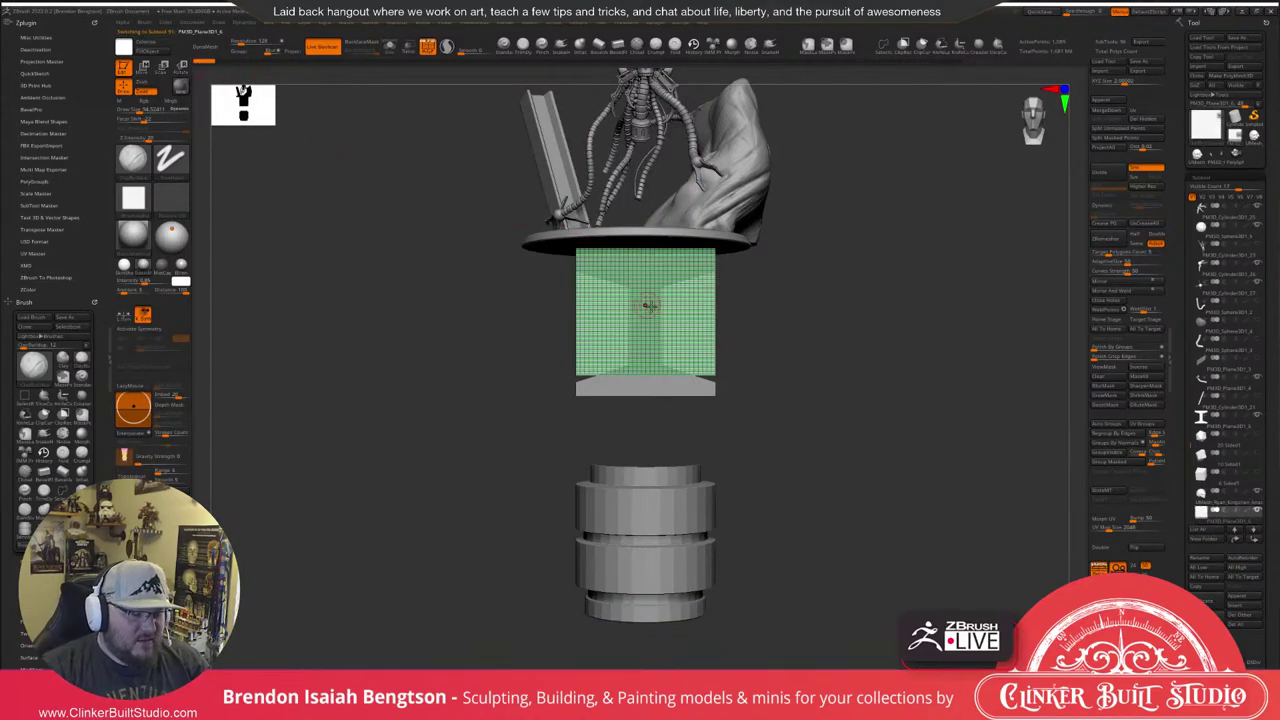
Move the square plane down behind the end cap so it extends below the prop, accepting removal of the newer undo history.
key("w")
left_click_drag(645, 245, 645, 578)
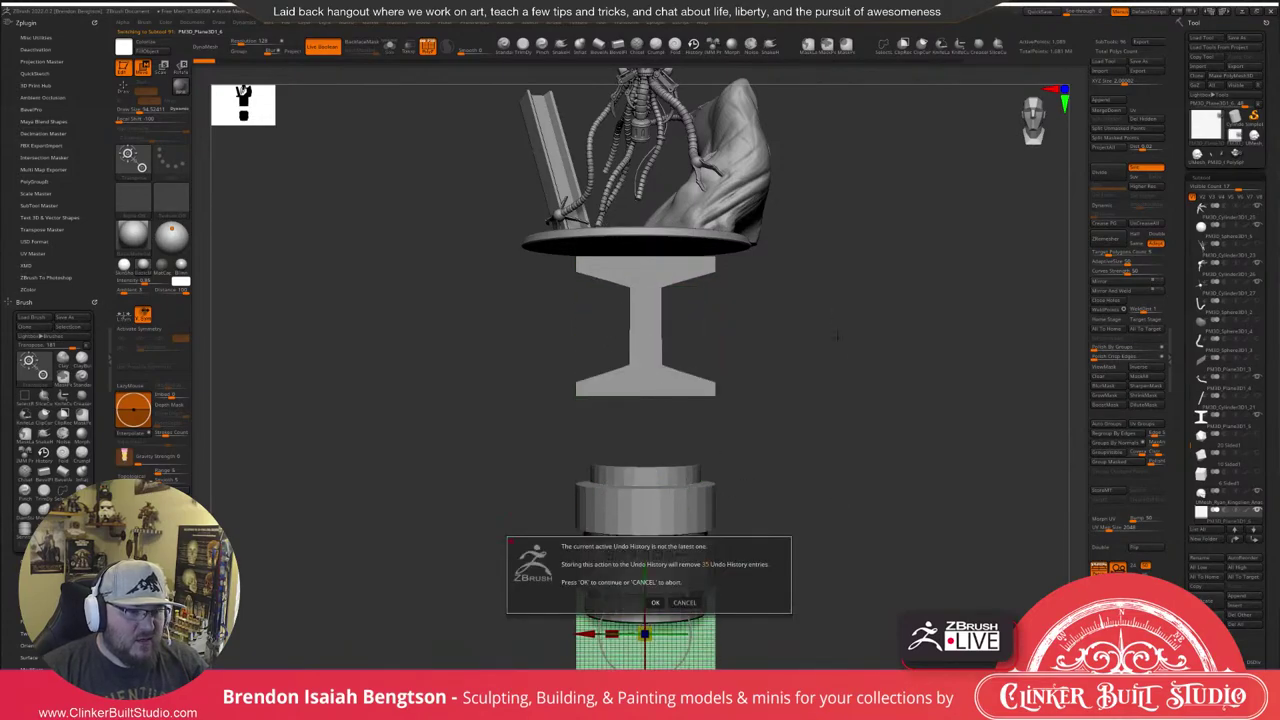
left_click(655, 602)
left_click_drag(870, 544, 934, 432, "alt")
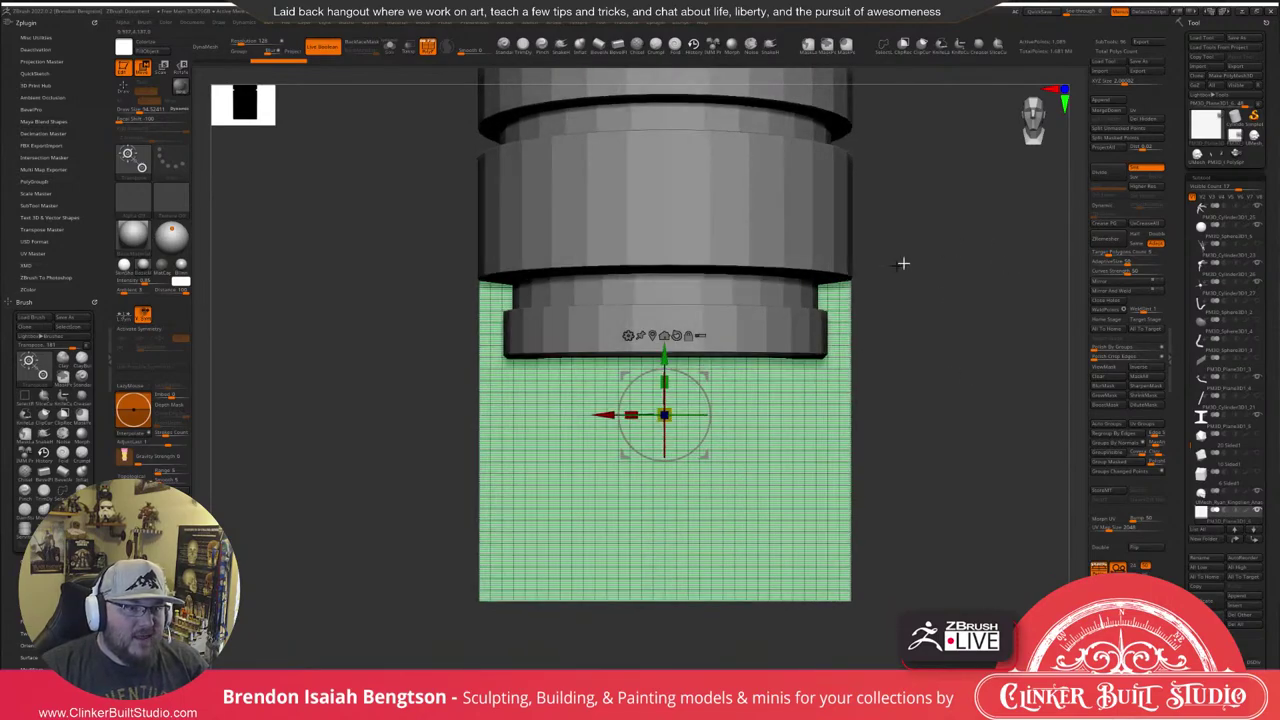
left_click_drag(664, 355, 664, 449)
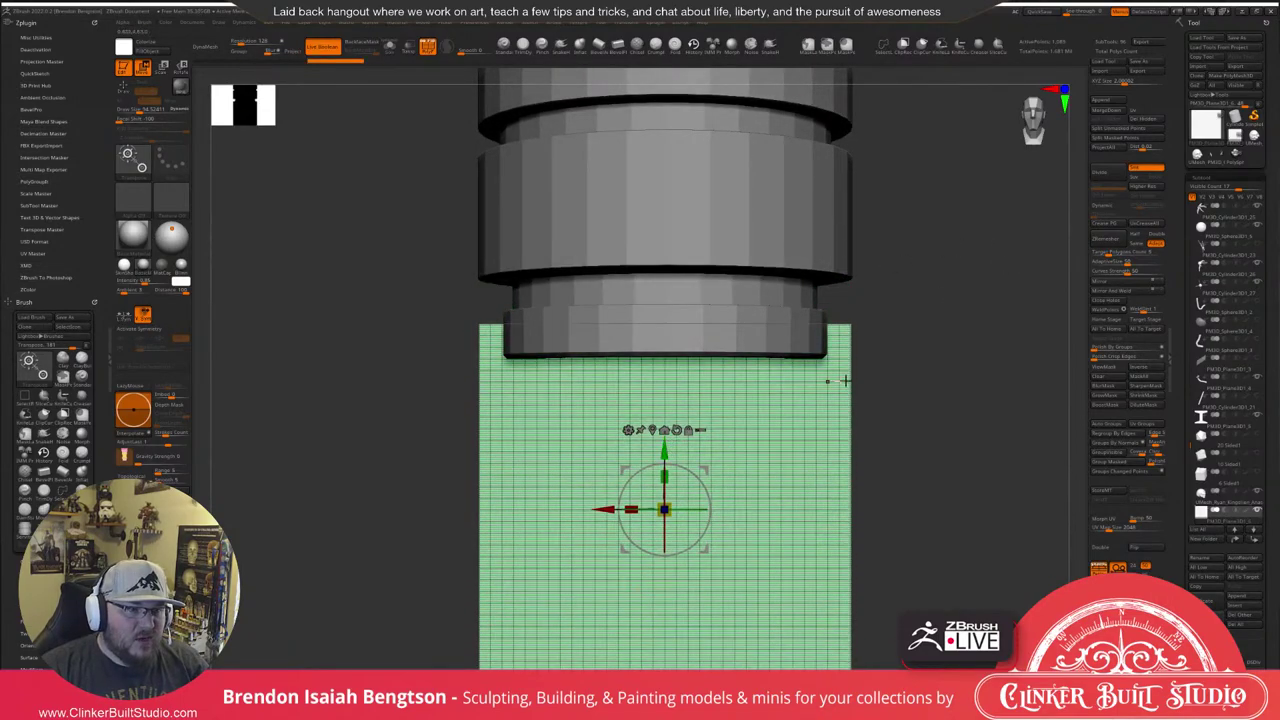
mouse_move(922, 420)
left_mouse_down("alt")
mouse_move(924, 384)
mouse_move(906, 358)
left_mouse_up("alt")
Select the CurveTube brush, test it with a thick tube on the plane, and reduce the draw size.
key("b")
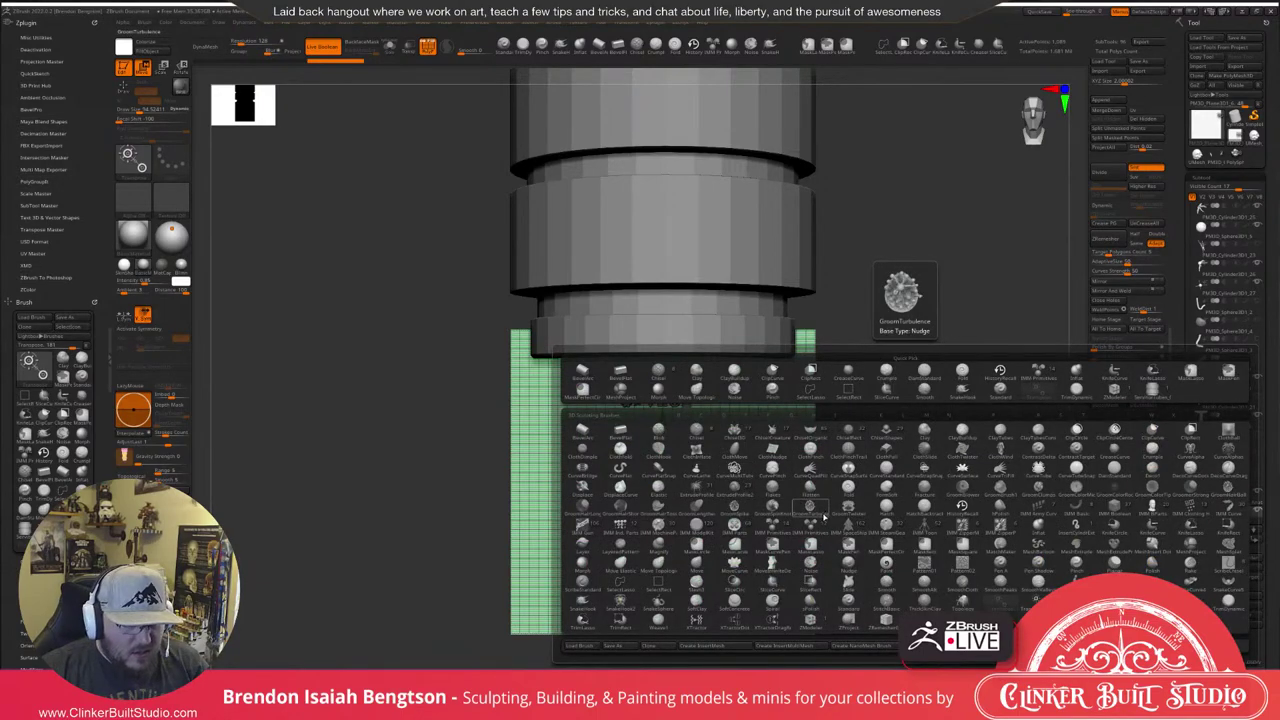
key("c")
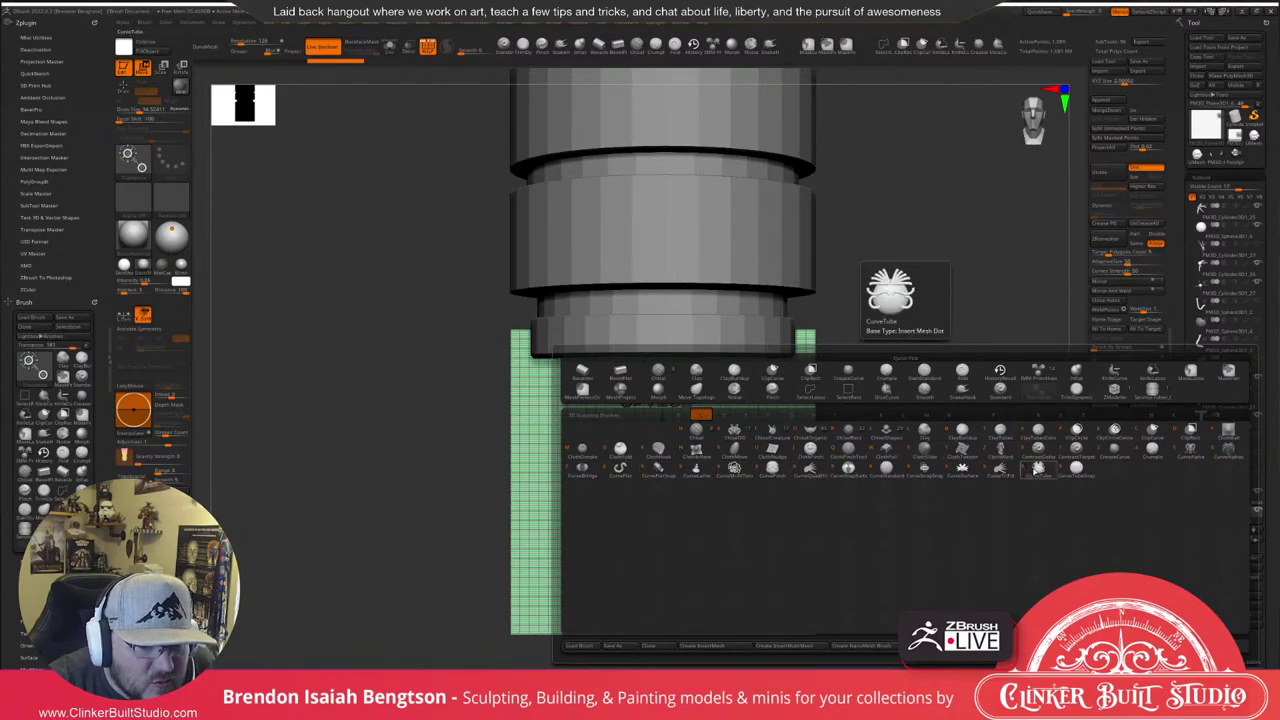
left_click(1037, 470)
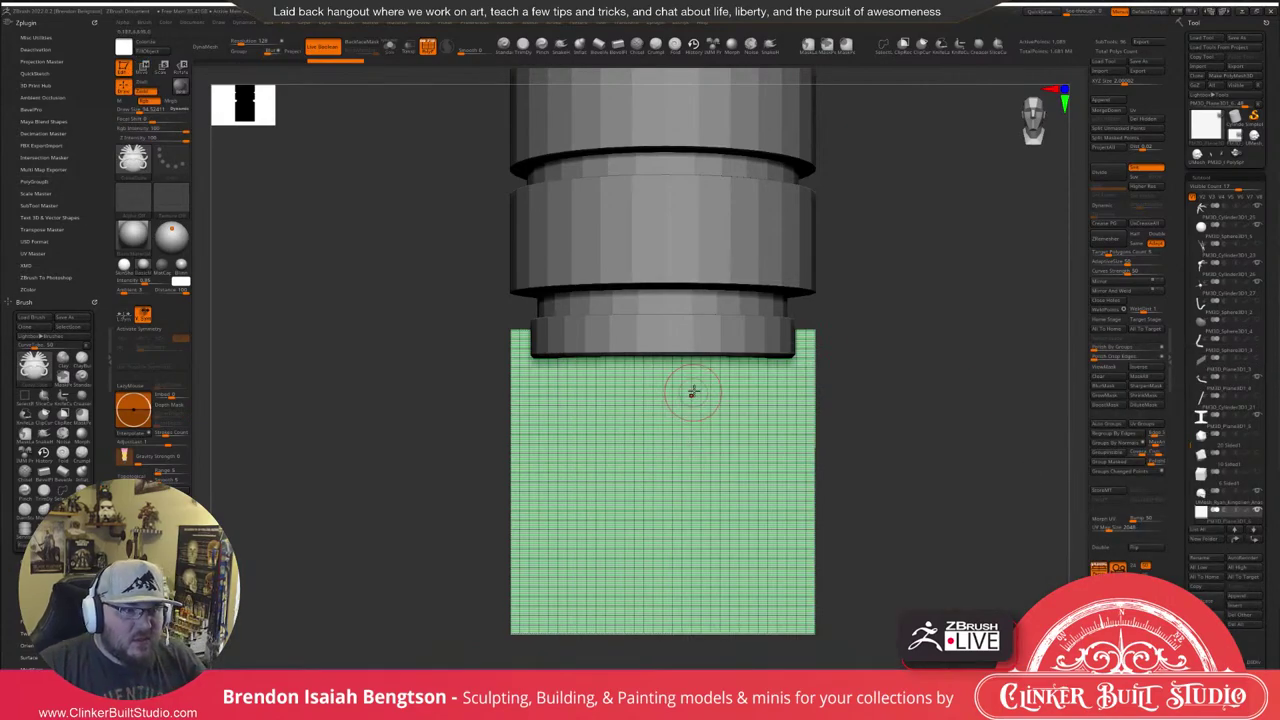
mouse_move(719, 376)
left_mouse_down()
mouse_move(667, 450)
mouse_move(655, 598)
left_mouse_up()
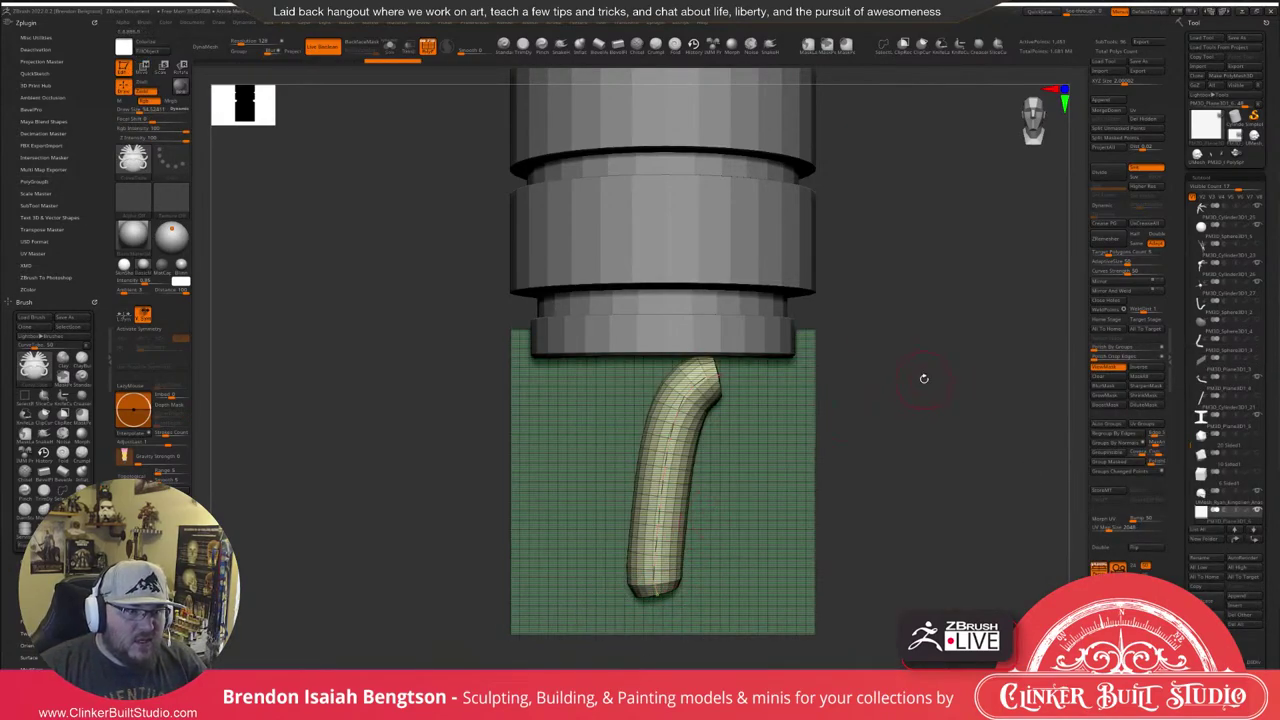
key("ctrl+z")
key("space")
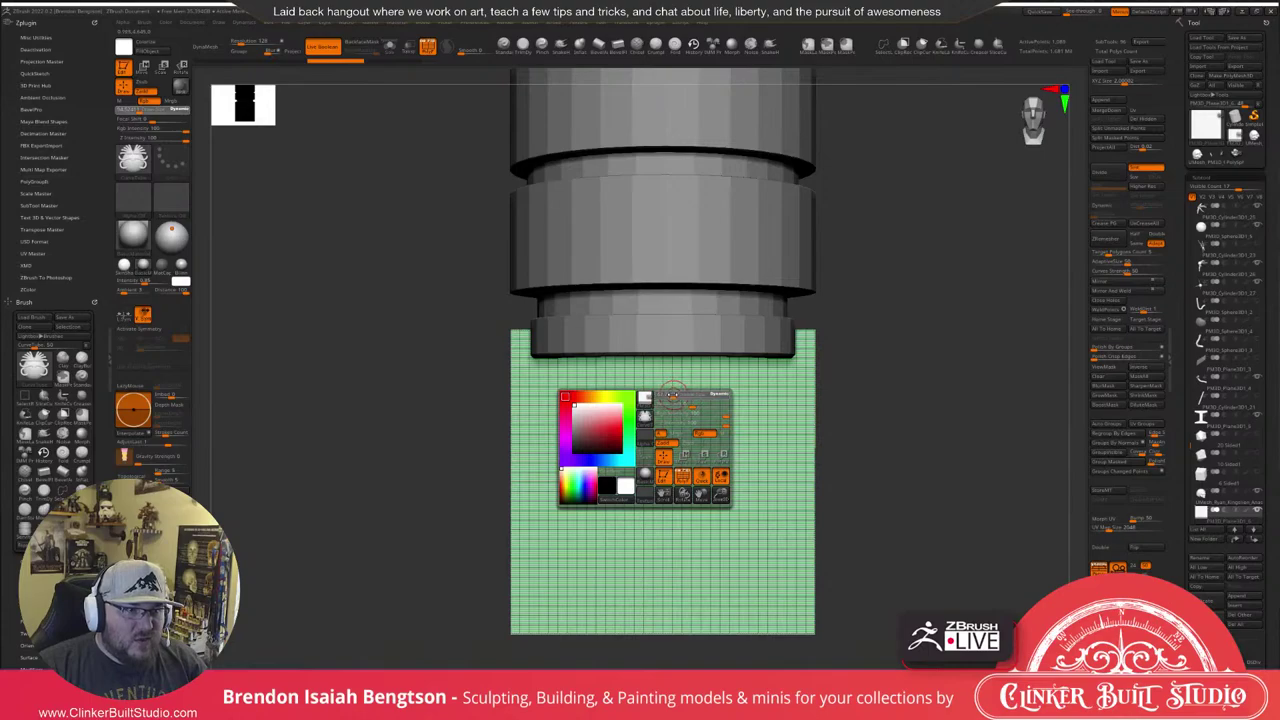
Try a thinner curved tube running down the plane from the end cap, and undo it.
mouse_move(611, 372)
left_mouse_down()
mouse_move(609, 422)
mouse_move(652, 597)
left_mouse_up()
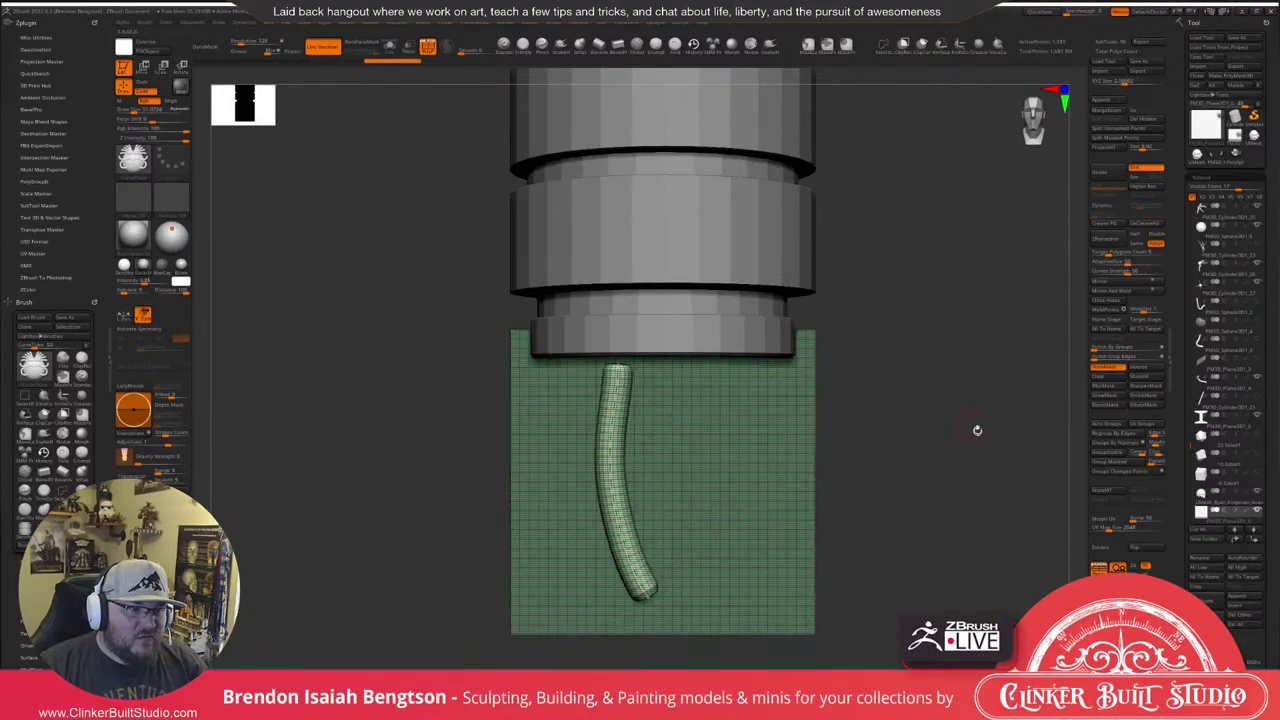
left_click_drag(977, 430, 943, 342, "alt")
mouse_move(924, 440)
left_mouse_down()
mouse_move(977, 443)
mouse_move(925, 440)
mouse_move(926, 405)
mouse_move(928, 454)
left_mouse_up()
key("ctrl+z")
Stretch the plane vertically into a tall strip and lower it behind the prop, returning to the CurveTube brush.
key("w")
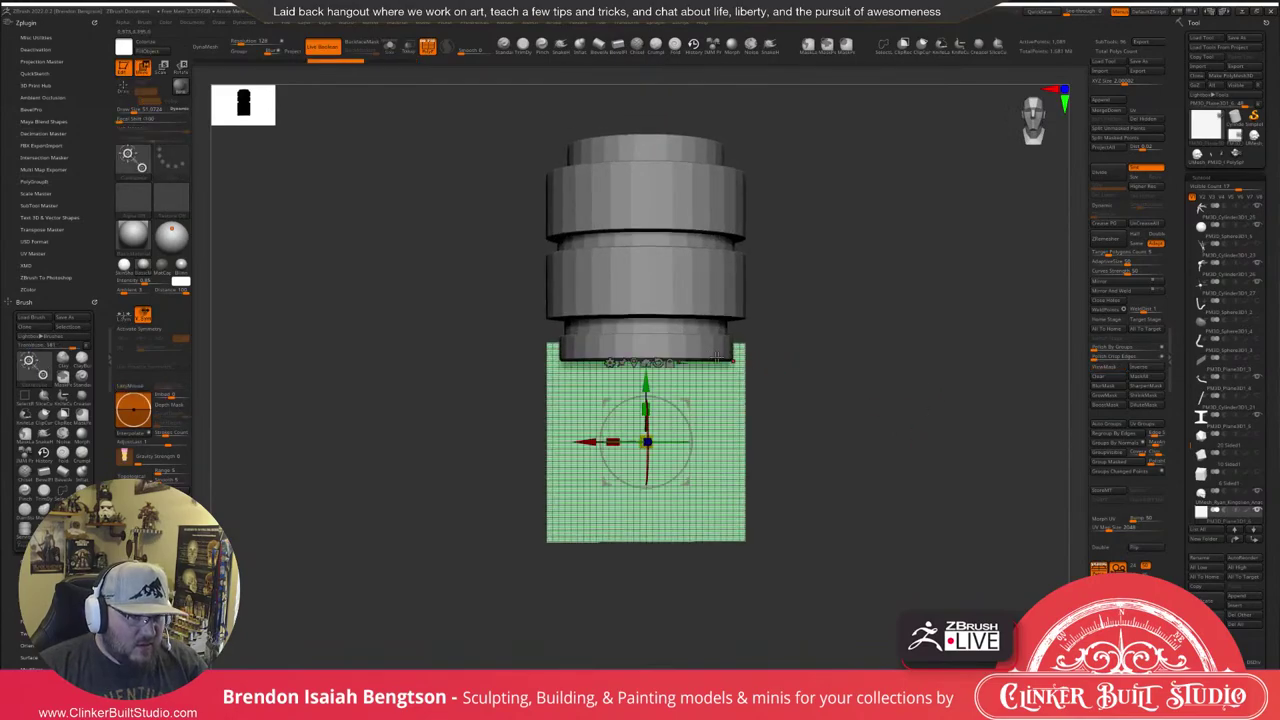
left_click_drag(640, 395, 653, 256)
key("q")
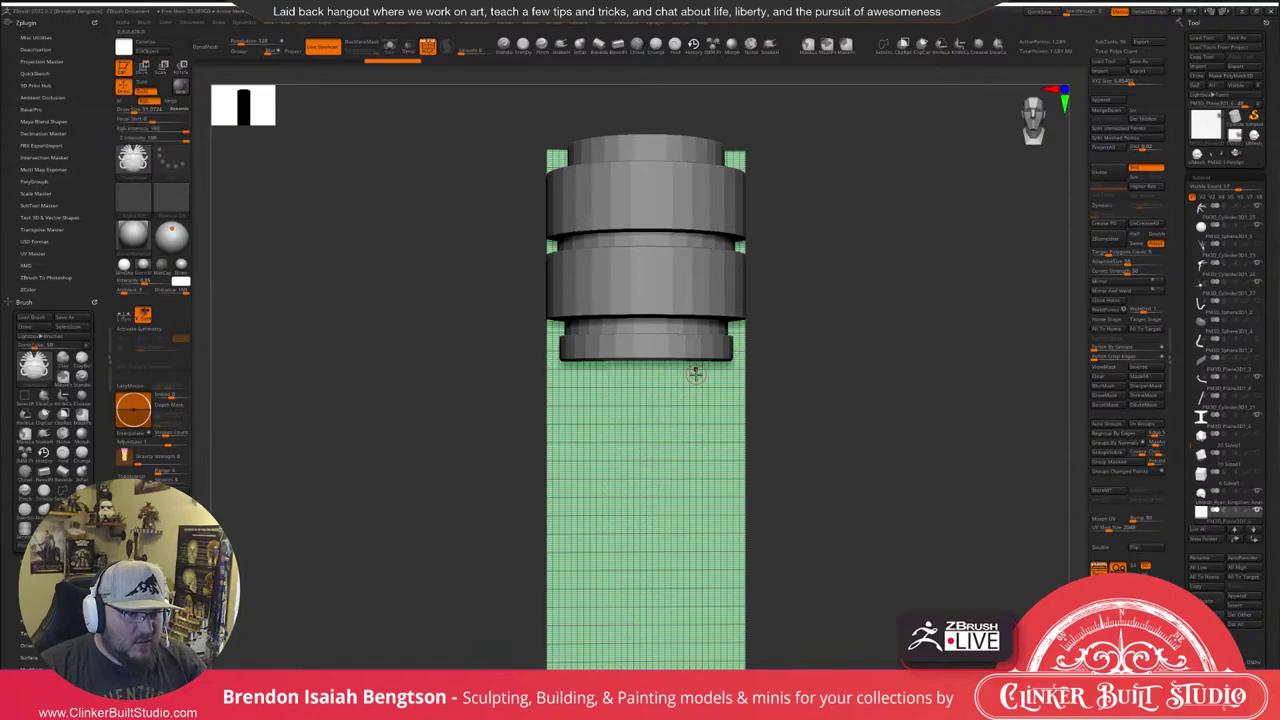
key("w")
left_click_drag(647, 380, 647, 460)
key("q")
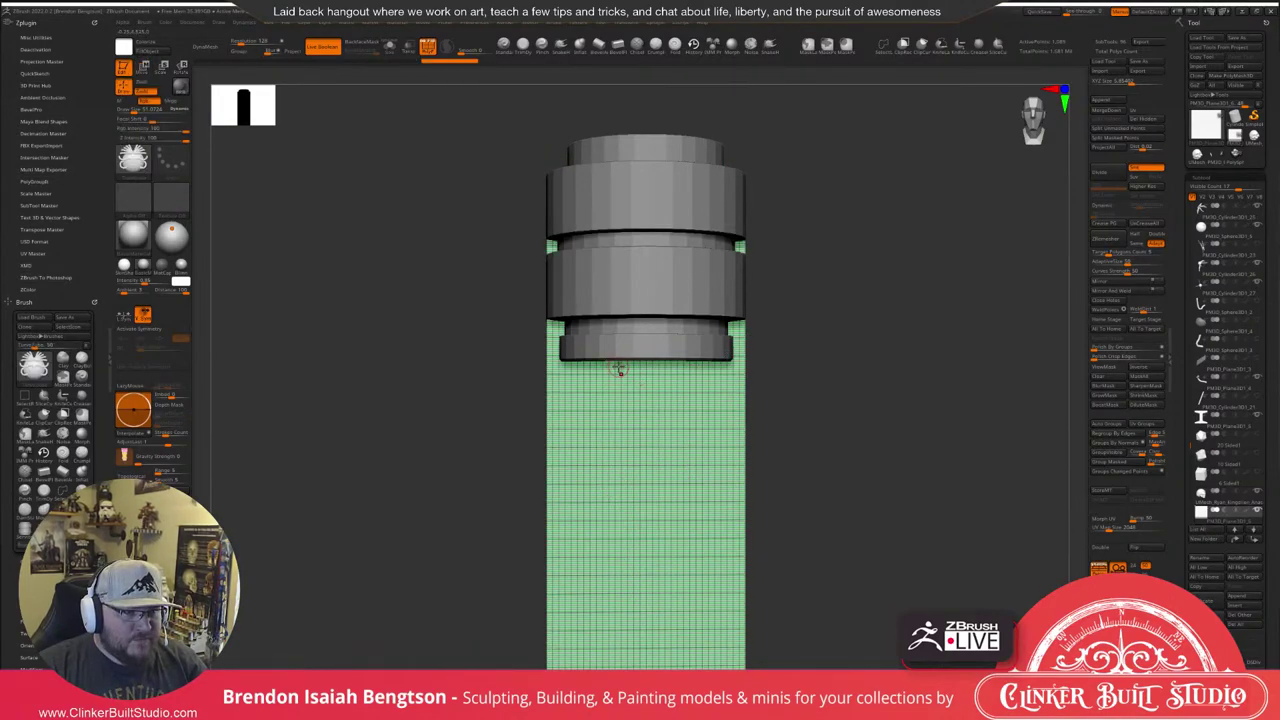
key("space")
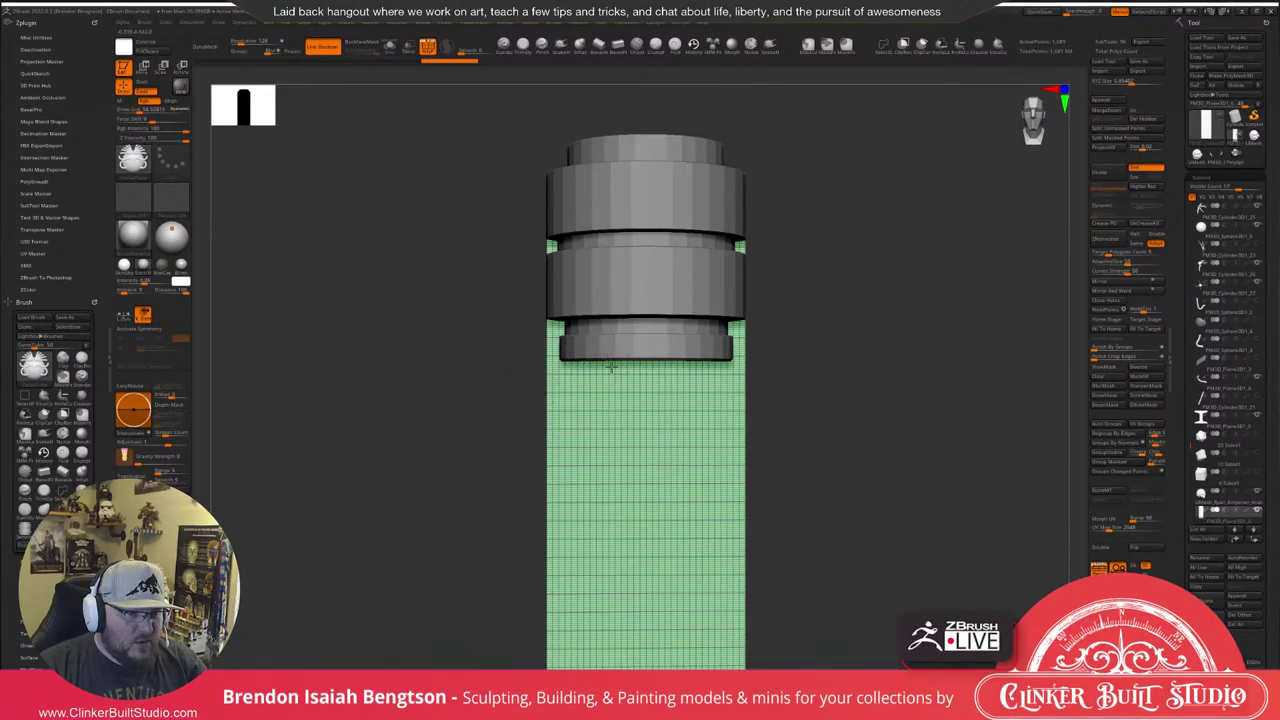
mouse_move(610, 374)
left_mouse_down()
mouse_move(612, 645)
mouse_move(632, 668)
left_mouse_up()
left_click_drag(878, 490, 869, 426, "alt")
key("ctrl+z")
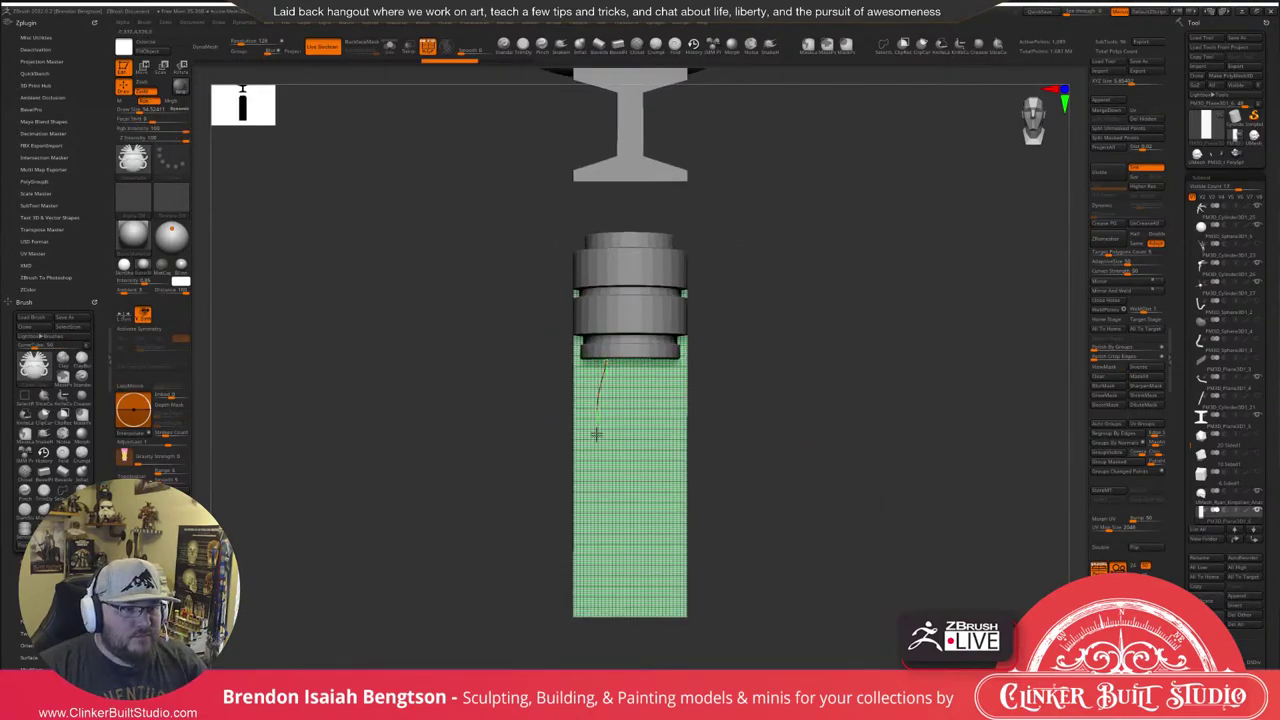
Draw a gently S-curved tube down the plane from beneath the end cap, adjust its thickness through the draw size, and finish the curve.
left_click_drag(596, 434, 607, 602)
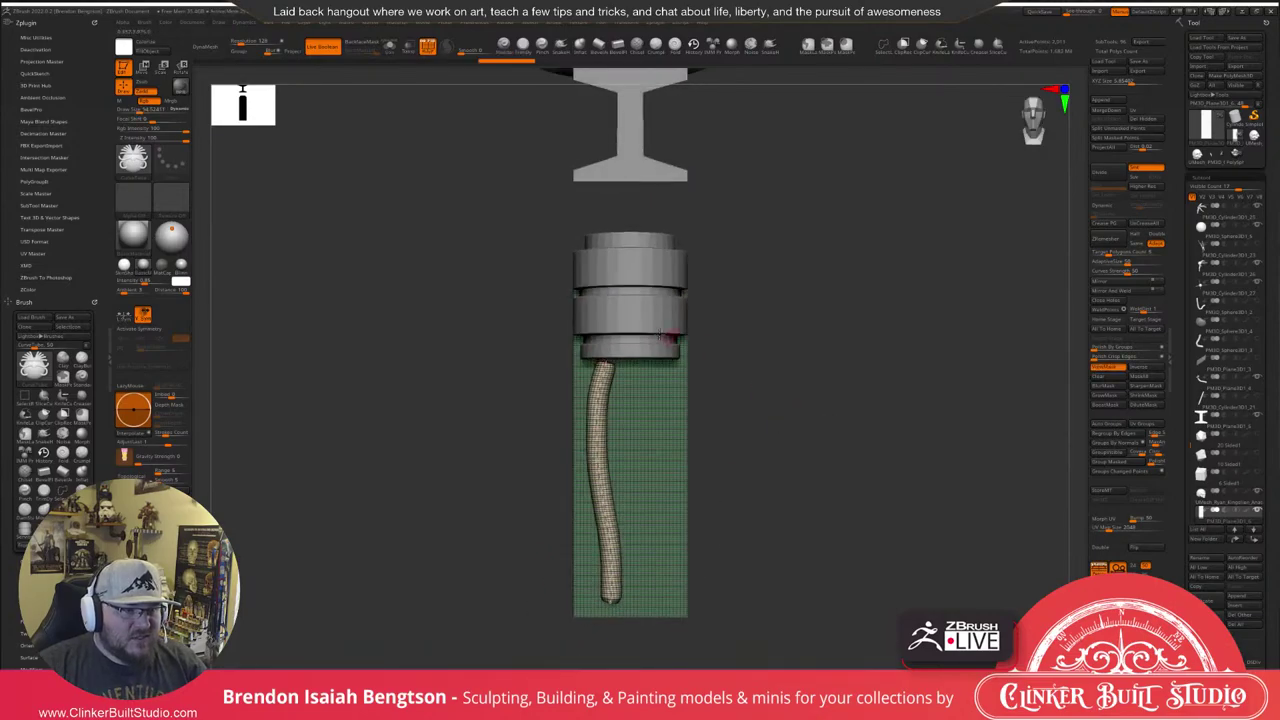
left_click(594, 437, "alt")
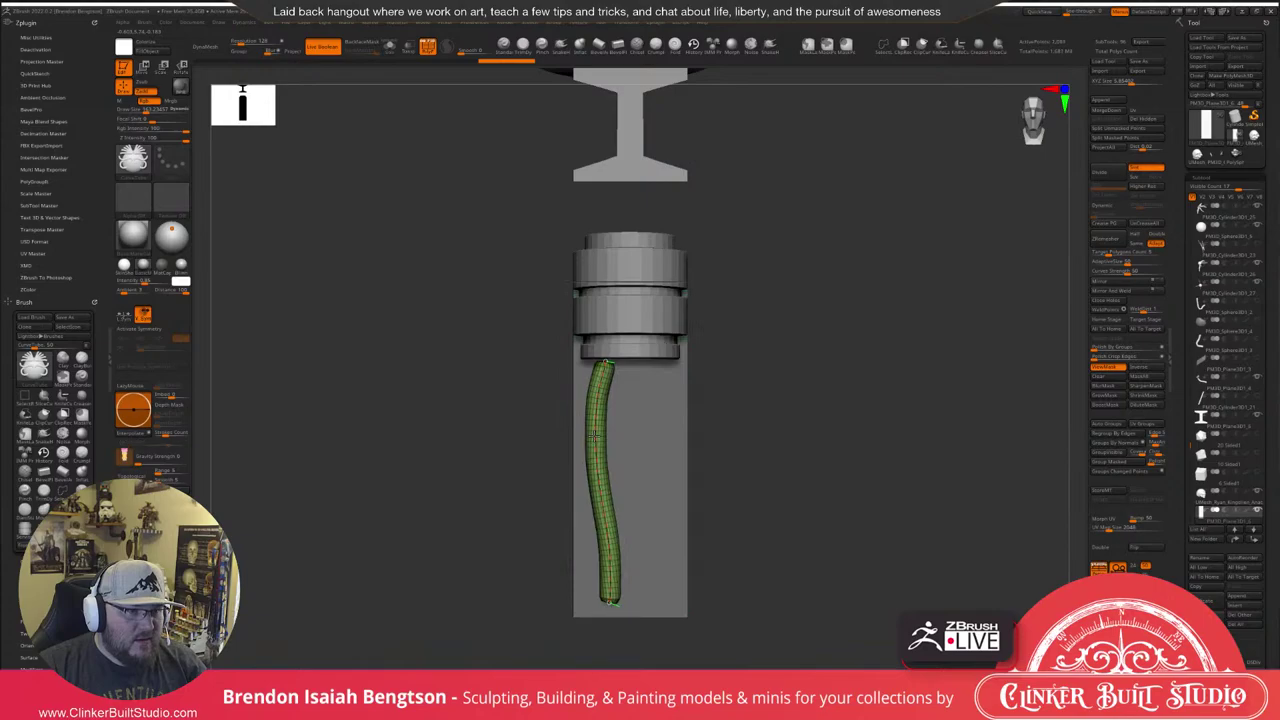
key("space")
left_click_drag(594, 435, 591, 433)
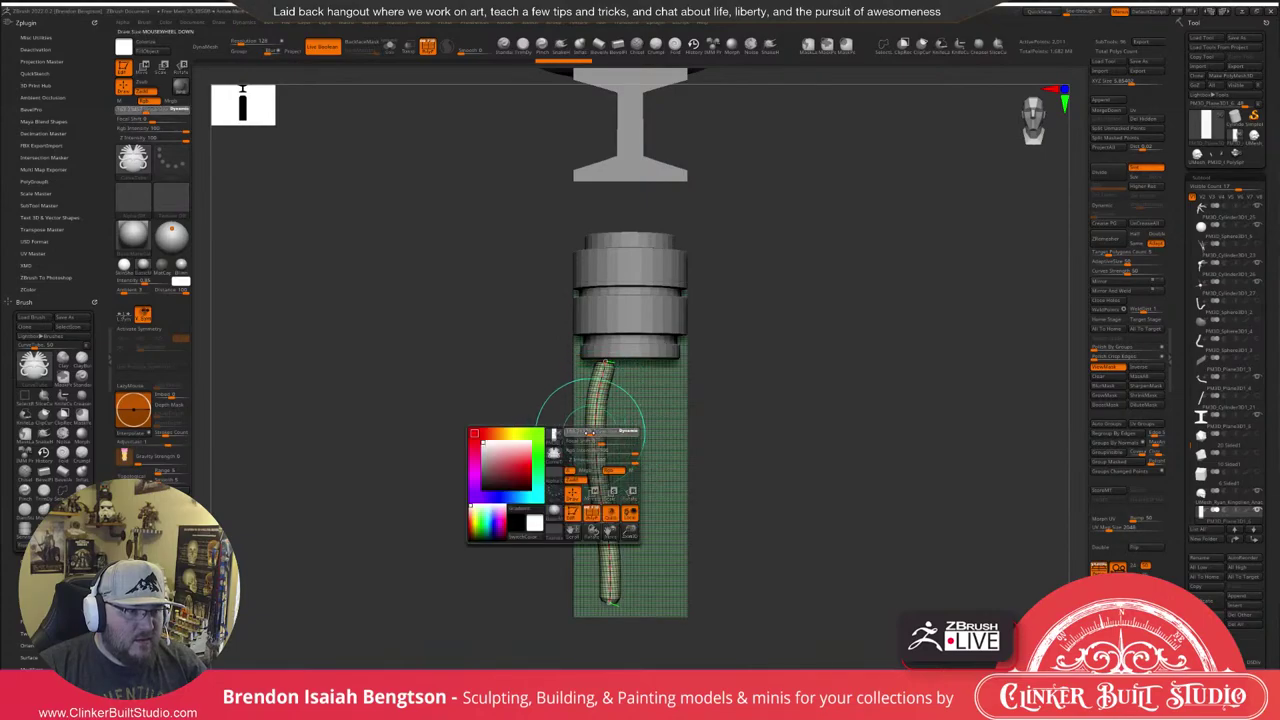
left_click(595, 437)
left_click(660, 430, "alt")
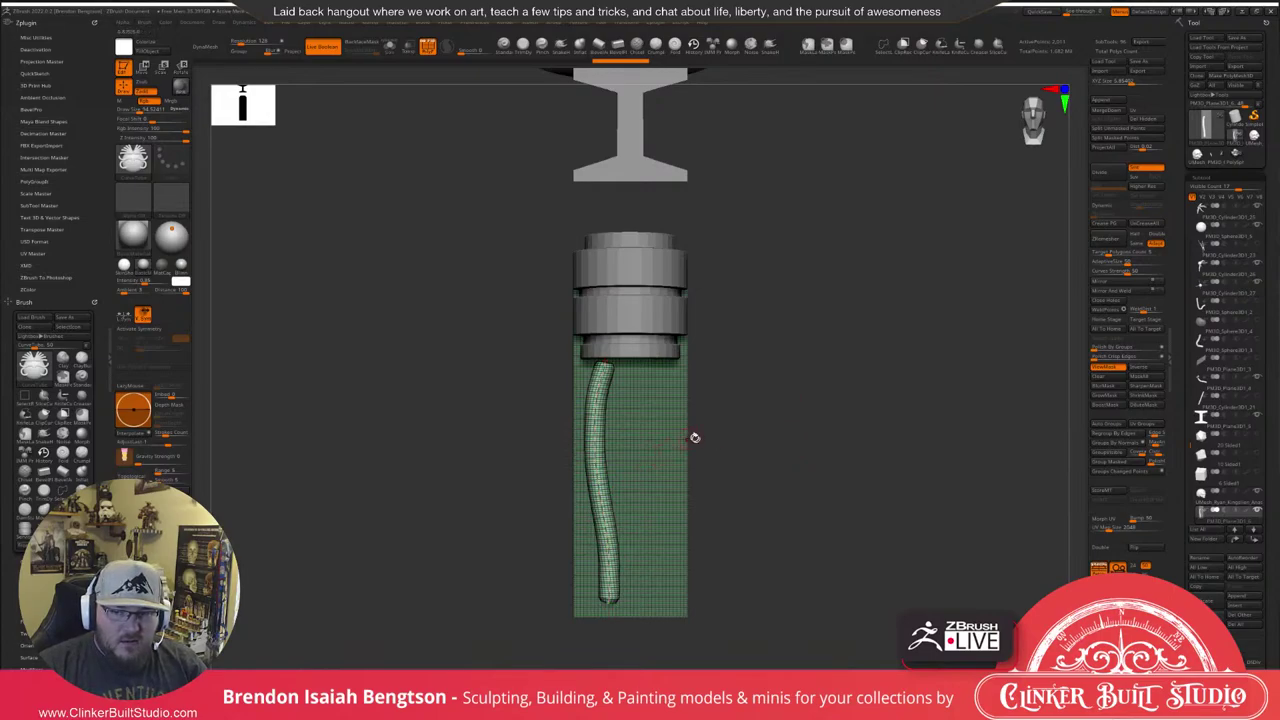
Split the curved tube from the guide plane into its own subtool, hide the plane, and select the tube.
left_click_drag(805, 399, 819, 404)
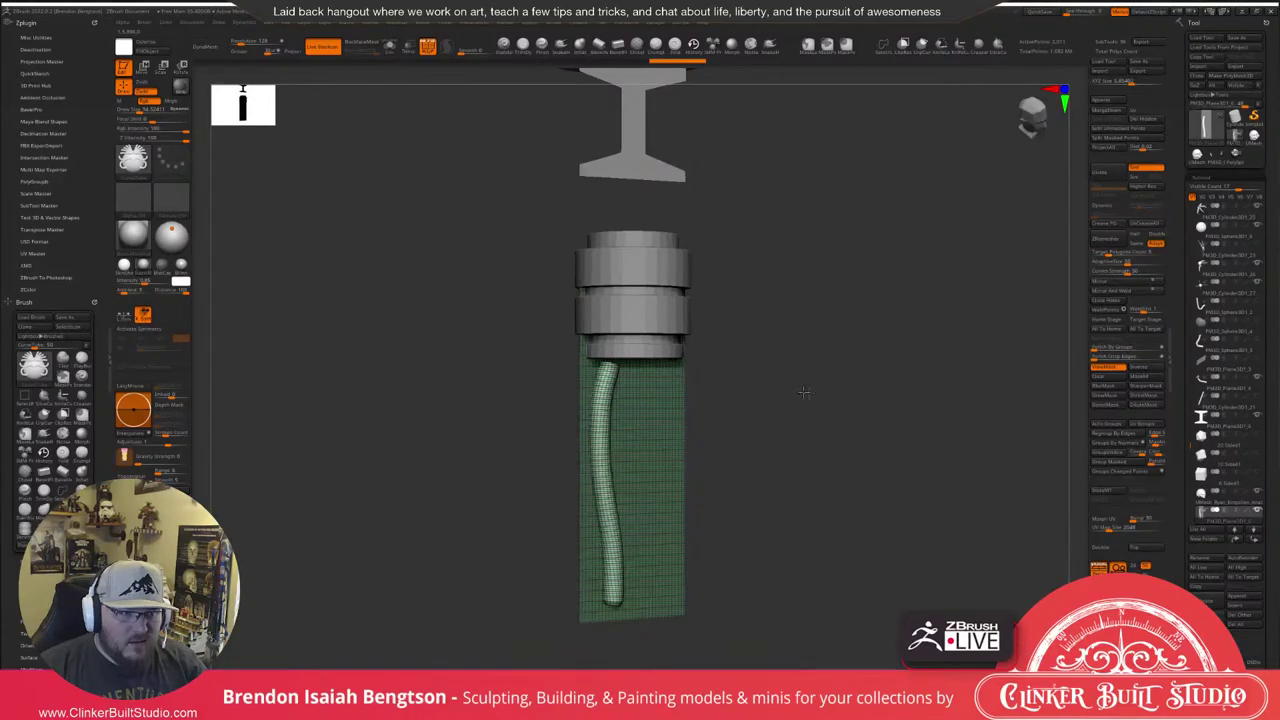
left_click_drag(804, 392, 830, 384, "alt")
left_click_drag(830, 384, 830, 350)
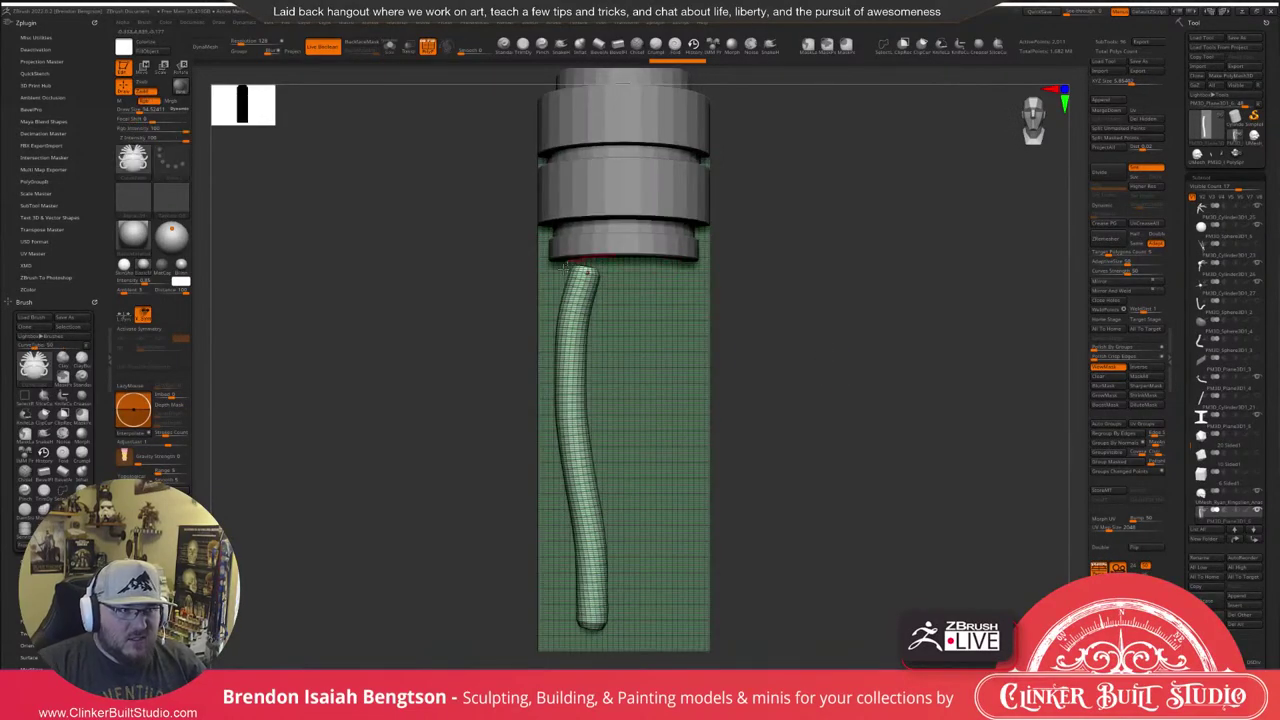
key("shift+f")
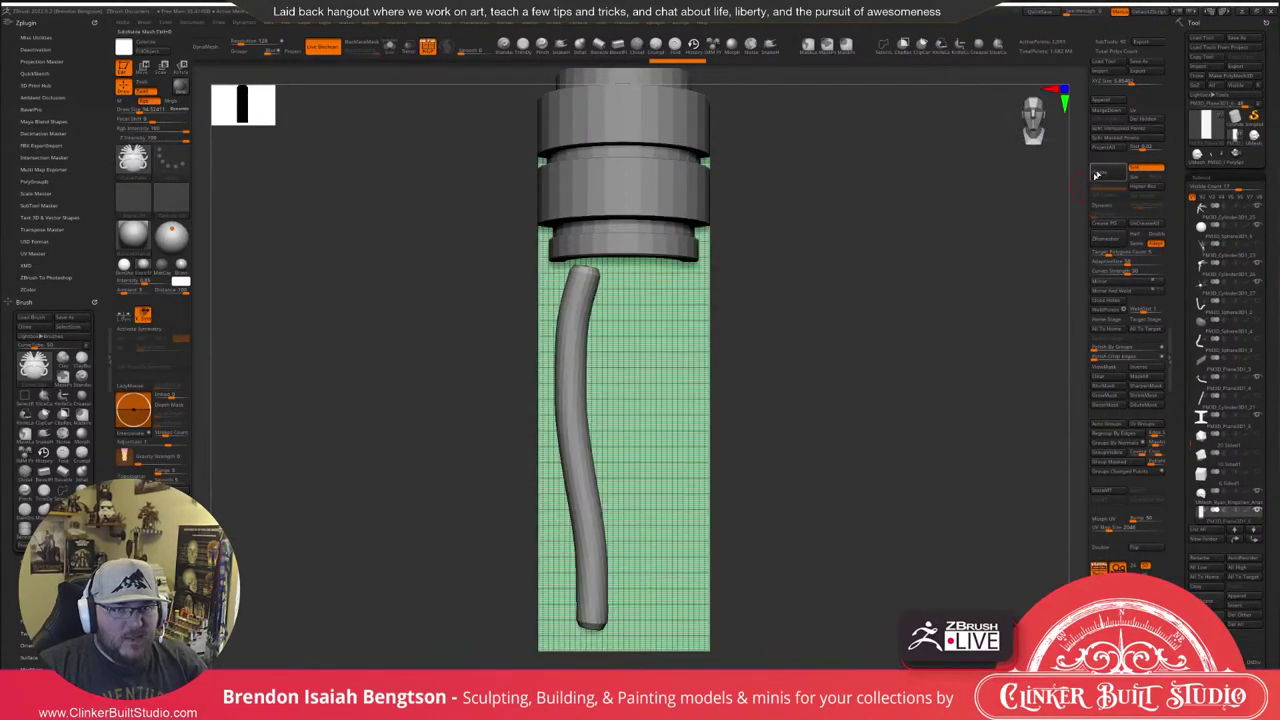
key("w")
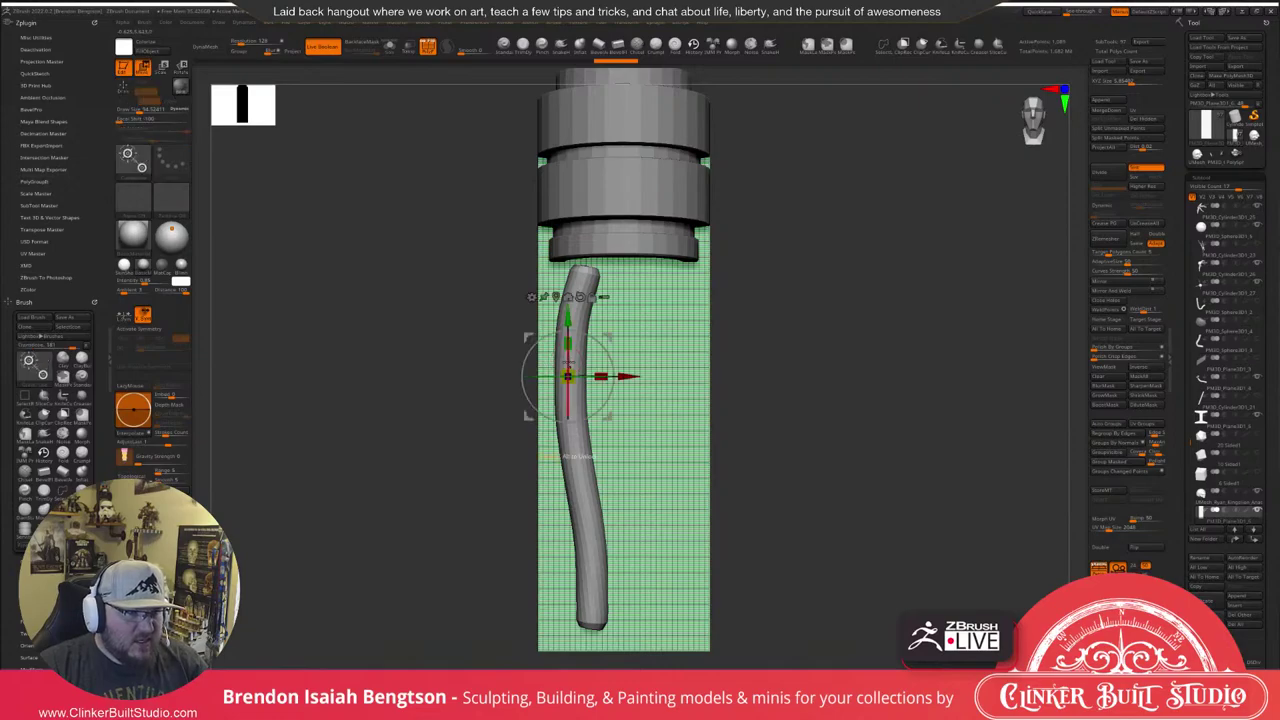
mouse_move(1258, 510)
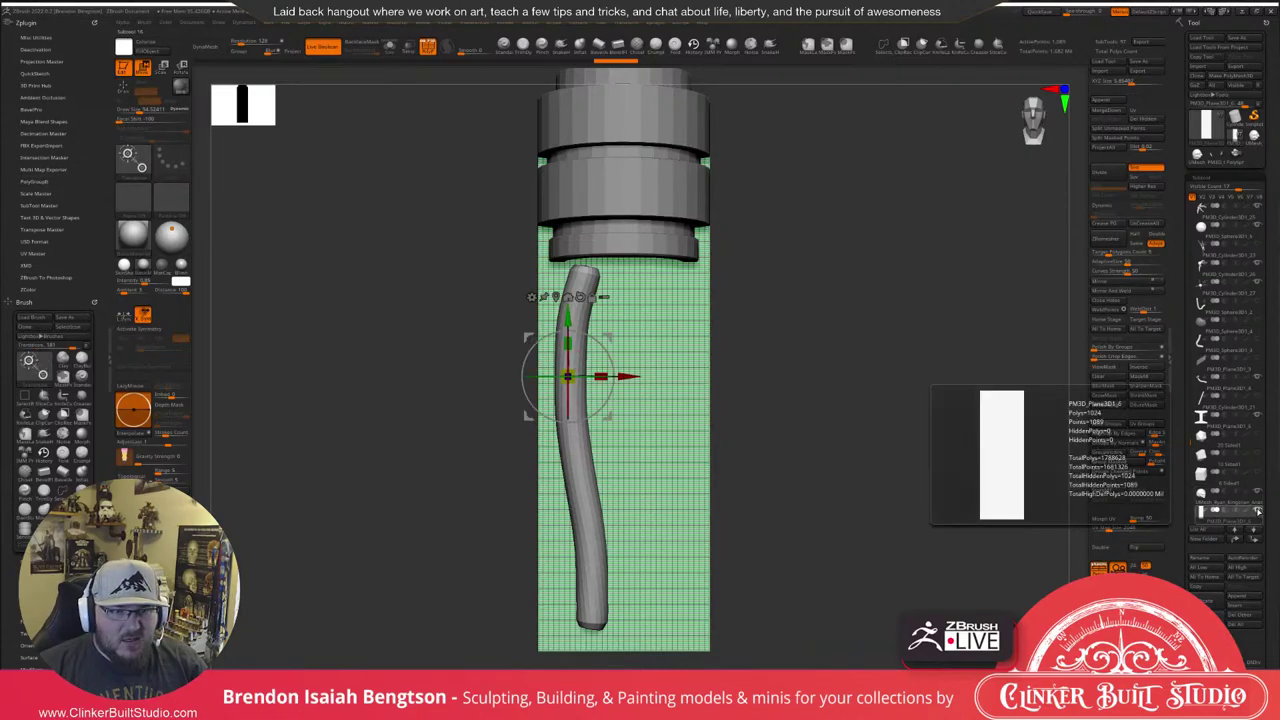
left_click(1258, 510)
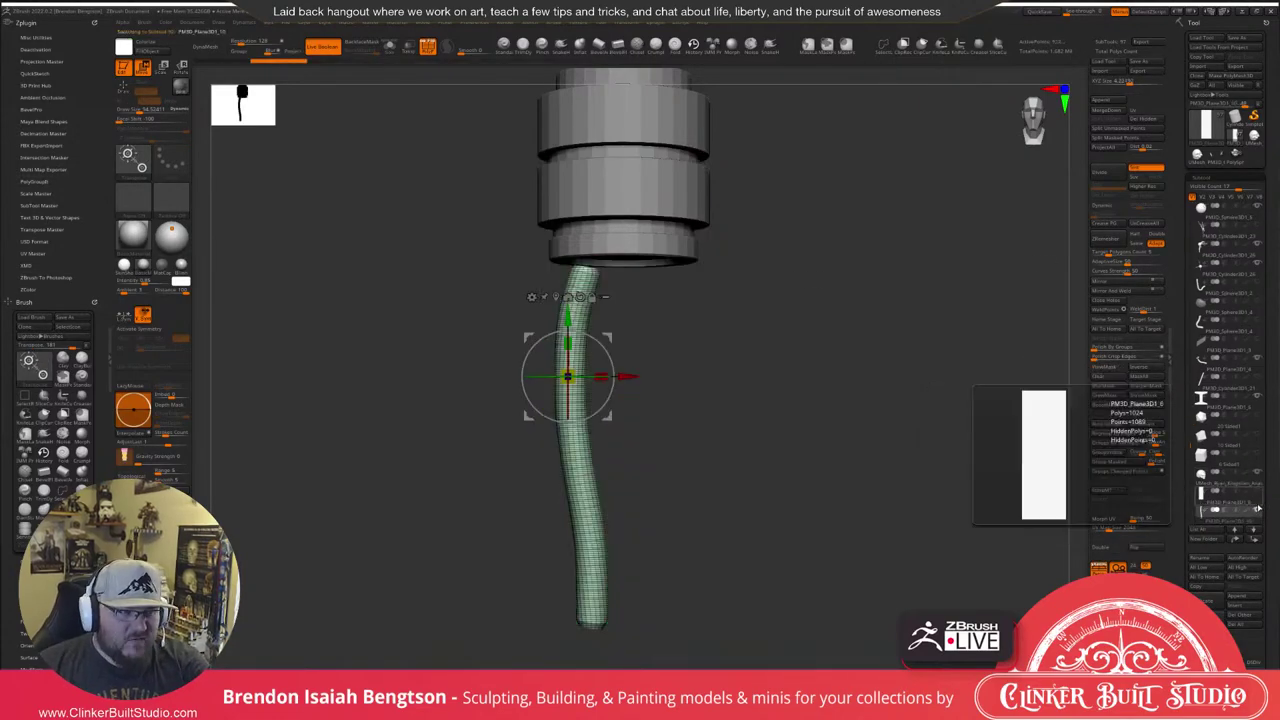
Duplicate the tube, rotate the copy so it bends differently, stretch it slightly, and place it beside the original beneath the end cap.
left_click_drag(607, 335, 613, 470)
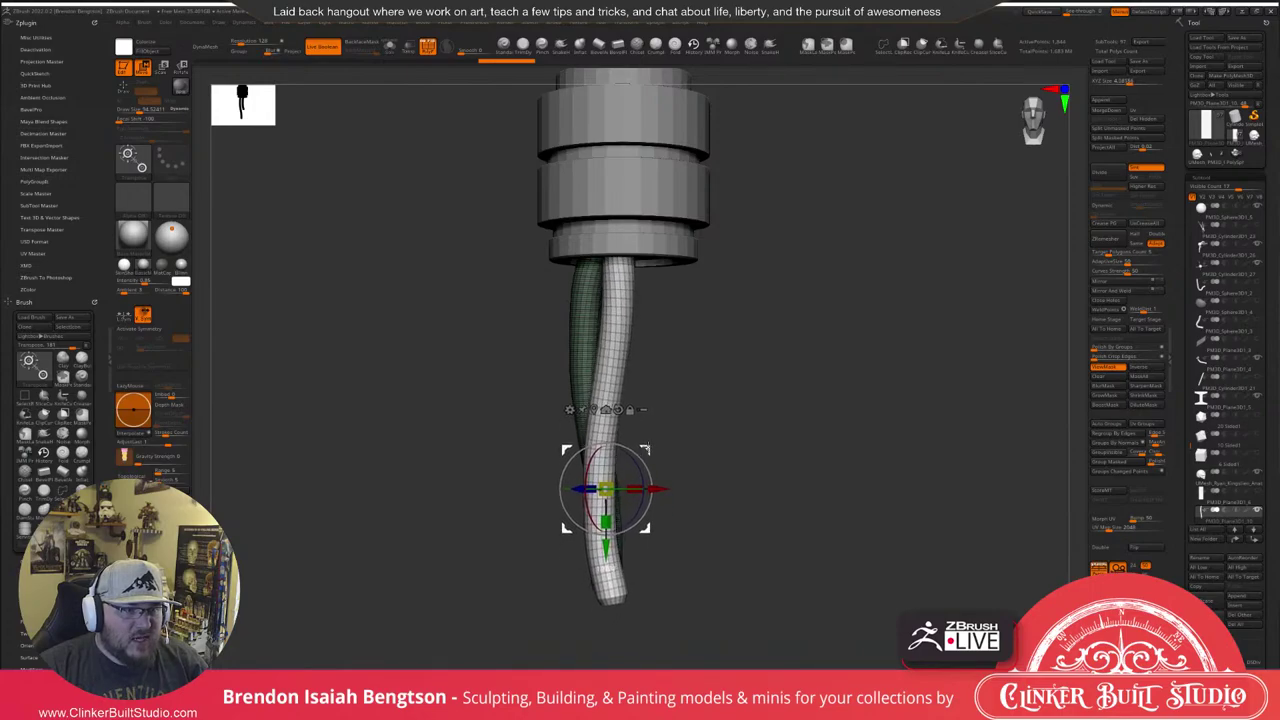
left_click_drag(605, 521, 601, 531)
left_click_drag(646, 448, 636, 506)
right_click_drag(785, 465, 787, 406, "ctrl")
left_click_drag(787, 405, 761, 410)
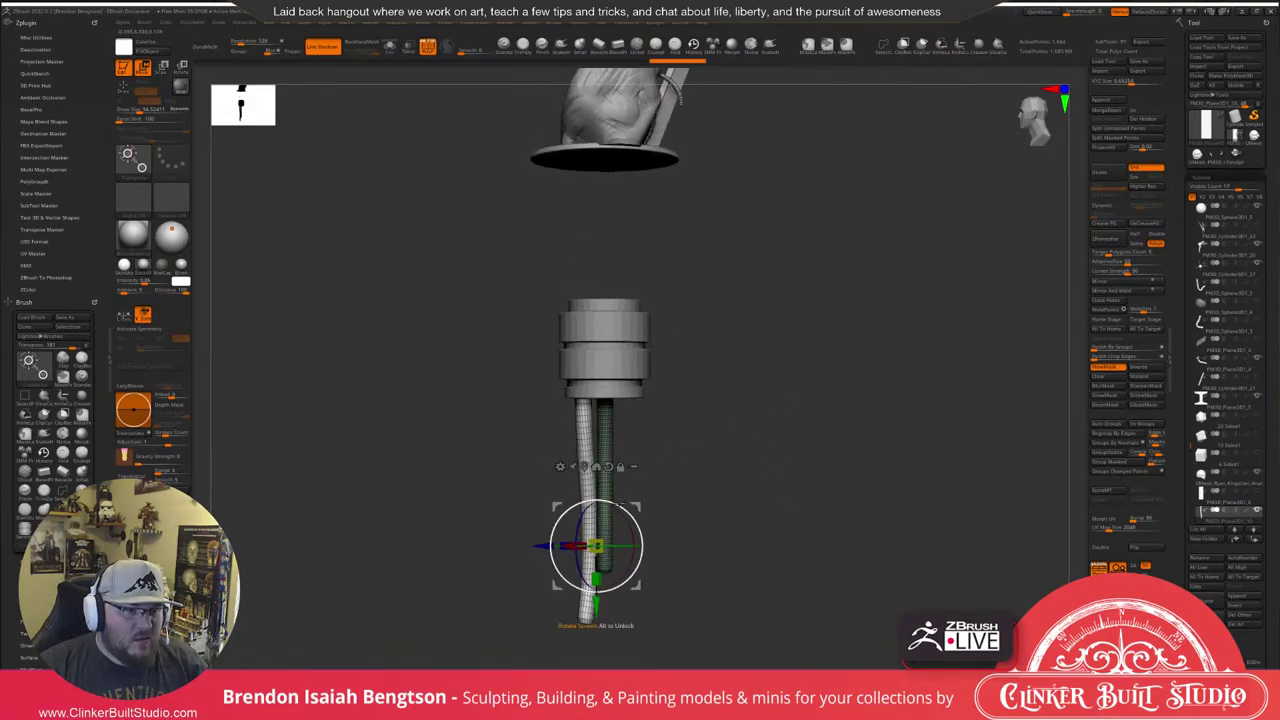
left_click_drag(637, 582, 629, 509)
mouse_move(792, 450)
left_mouse_down()
mouse_move(842, 445)
mouse_move(830, 444)
left_mouse_up()
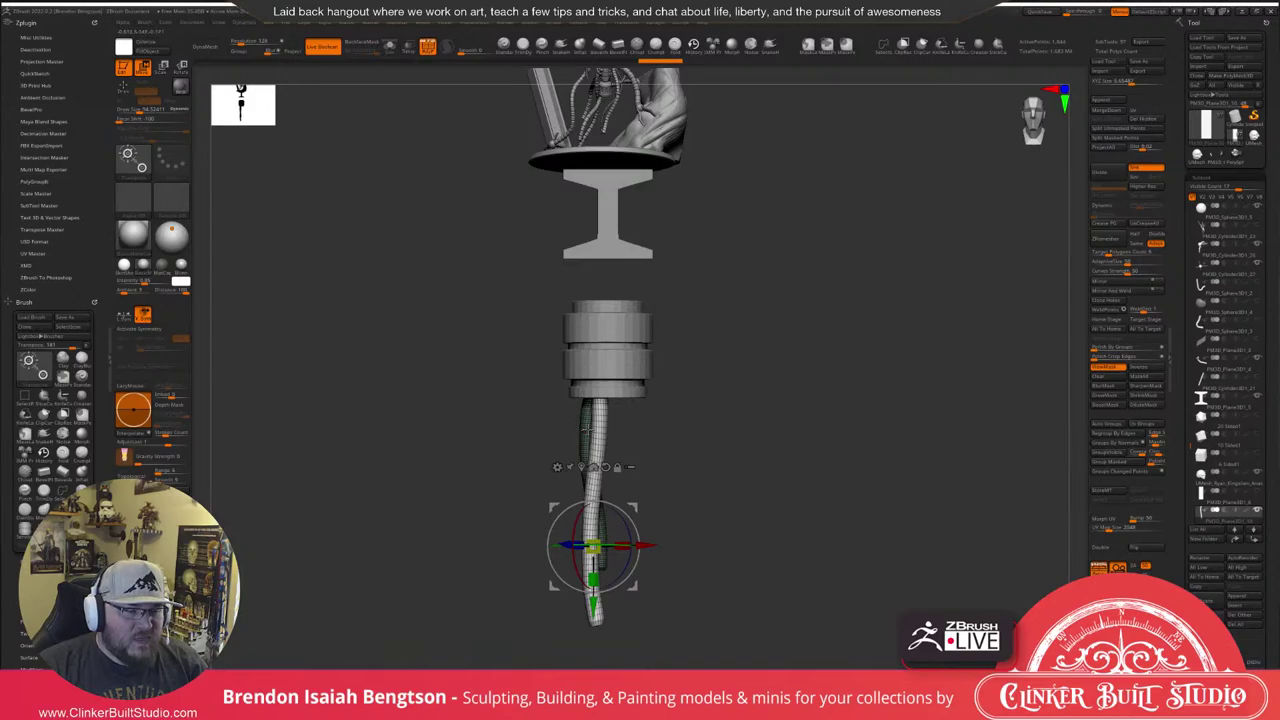
Duplicate a third tube, rotate it to angle outward, and fit the tube bundle beneath the end cap.
left_click(680, 417, "ctrl")
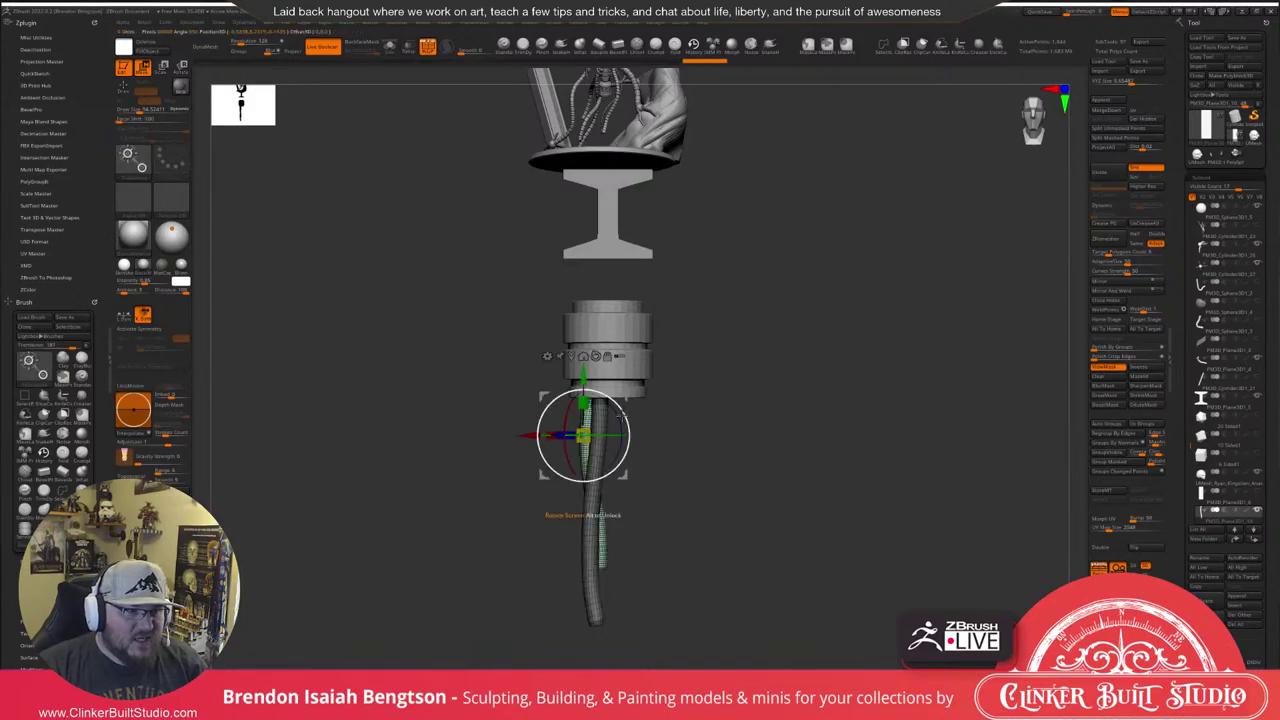
left_click_drag(629, 404, 693, 419, "ctrl")
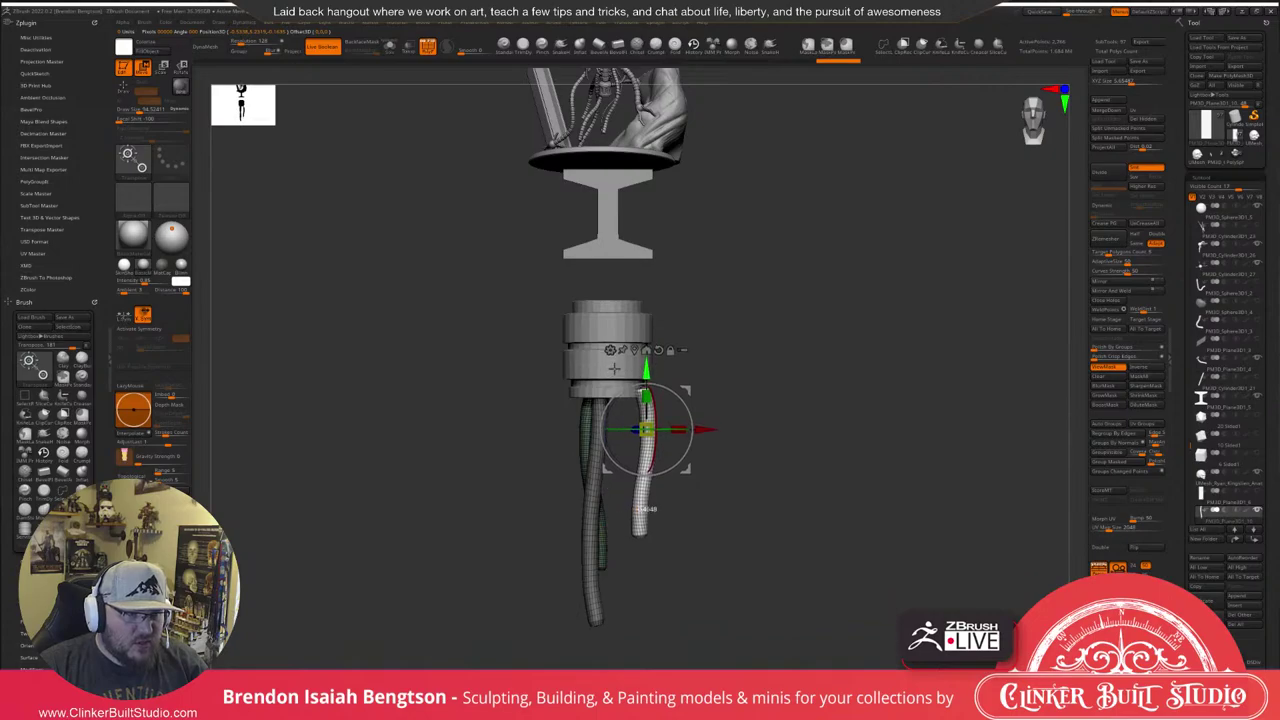
left_click_drag(686, 388, 667, 383)
left_click_drag(762, 417, 652, 418)
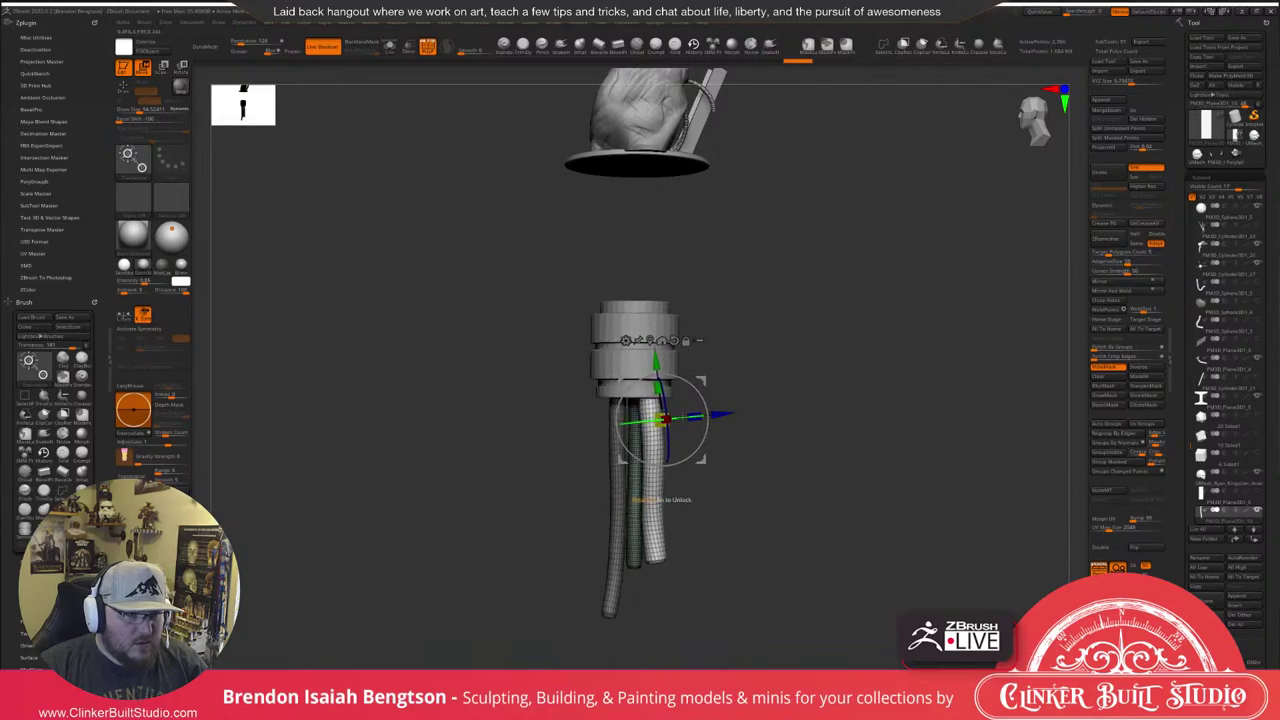
left_click_drag(630, 422, 617, 418)
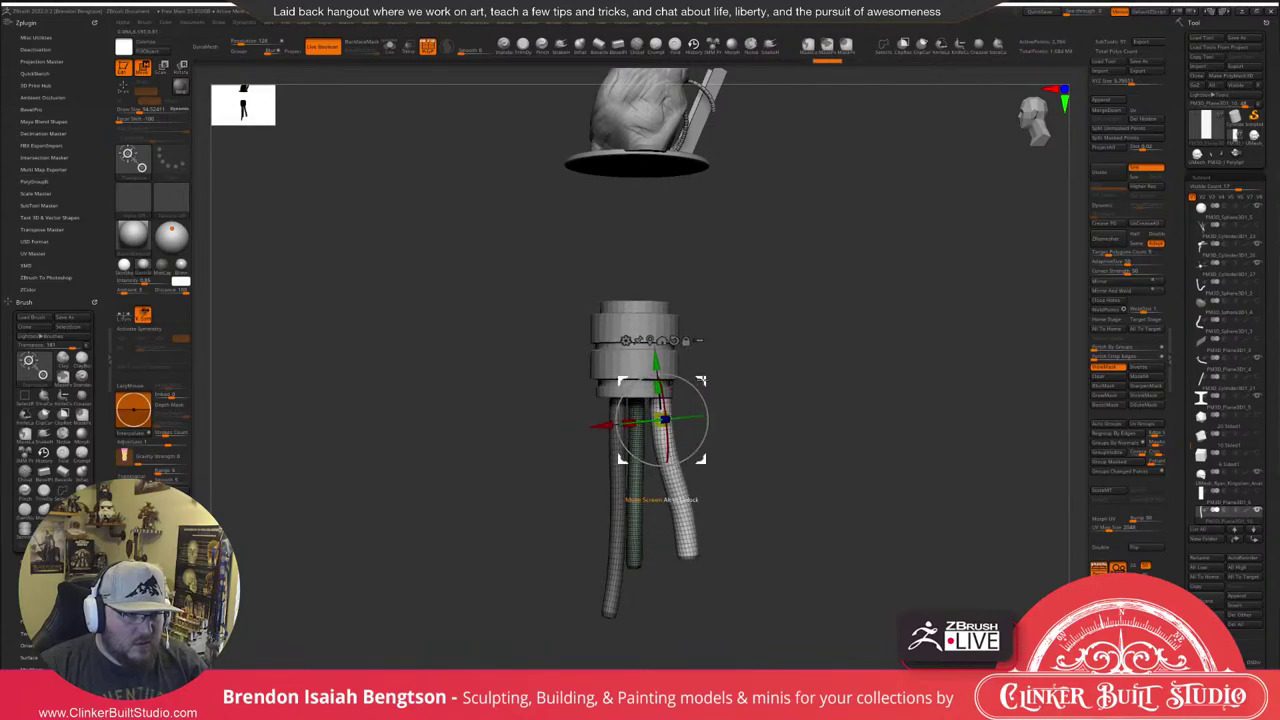
left_click_drag(701, 381, 678, 353)
mouse_move(780, 378)
left_mouse_down("alt")
mouse_move(862, 394)
mouse_move(826, 389)
mouse_move(842, 370)
mouse_move(780, 368)
left_mouse_up("alt")
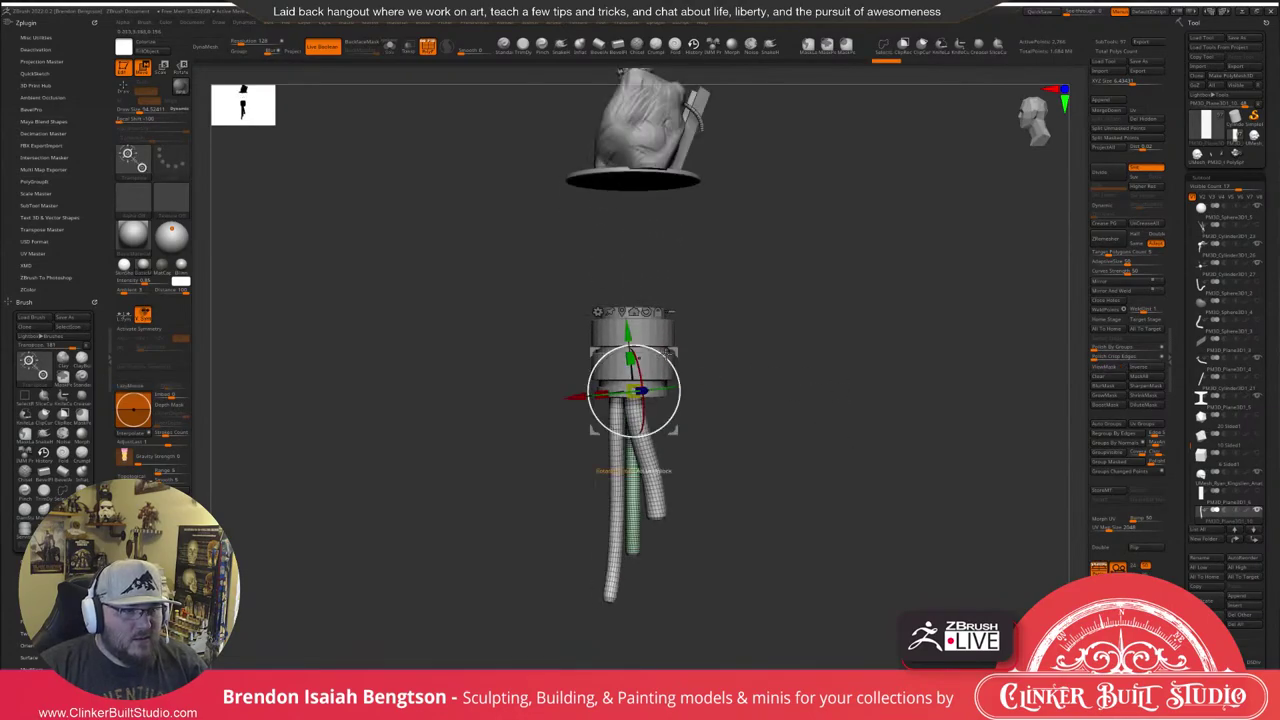
left_click_drag(675, 351, 683, 349)
left_click_drag(793, 382, 848, 378)
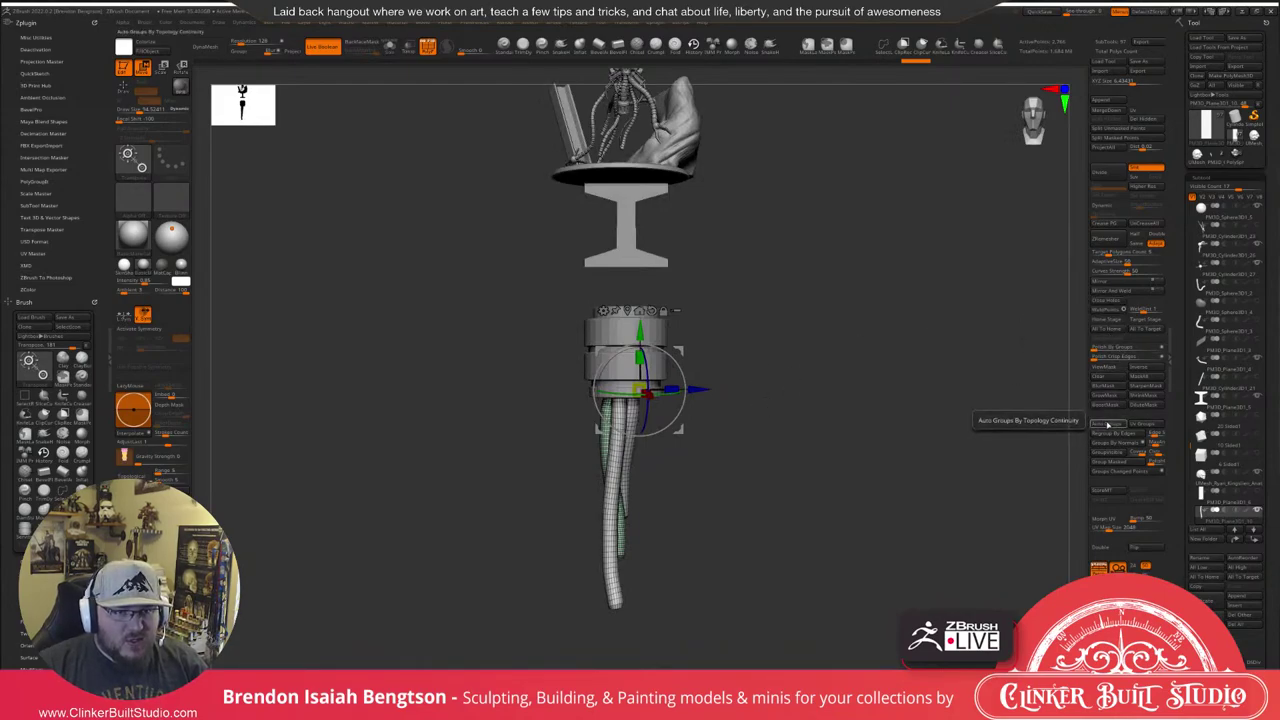
Assign each tube its own polygroup with Auto Groups, and reposition individual tubes under the end cap.
left_click(1107, 424)
left_click_drag(868, 463, 875, 510)
left_click(622, 461, "ctrl")
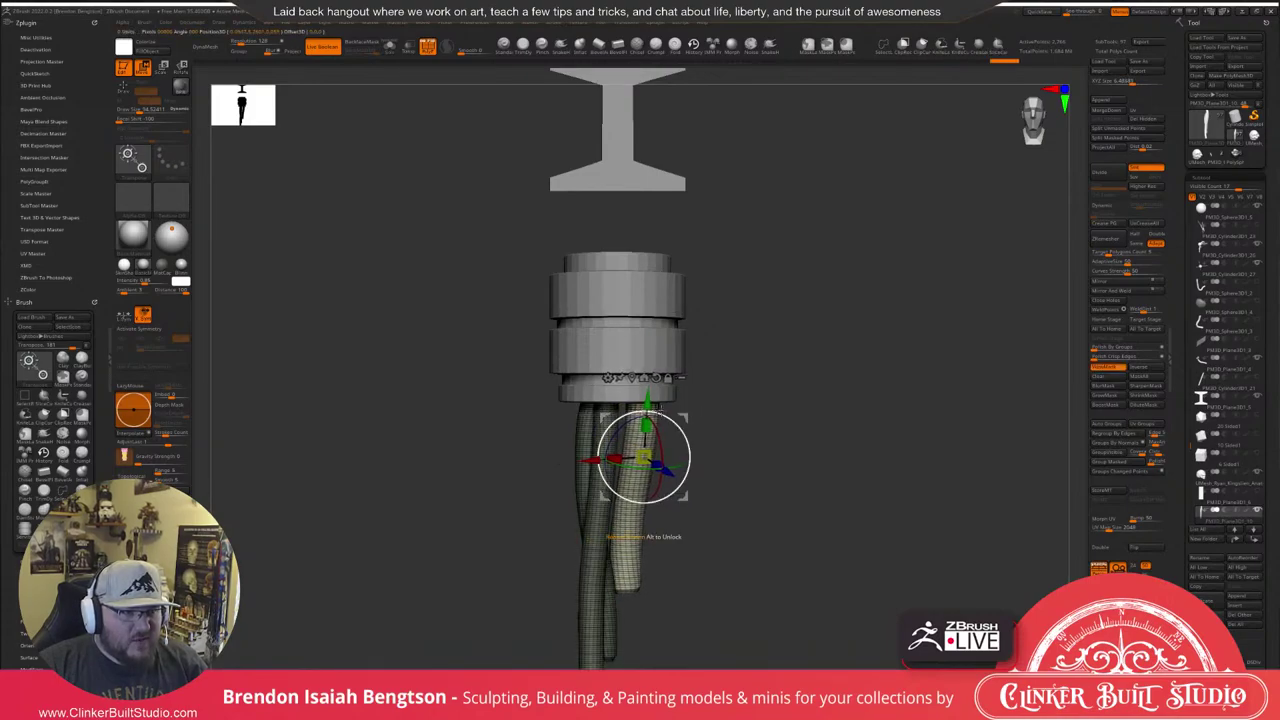
left_click(597, 513, "ctrl")
left_click_drag(596, 514, 610, 510)
left_click_drag(808, 438, 882, 377)
key("q")
mouse_move(890, 491)
left_mouse_down("alt")
mouse_move(876, 427)
mouse_move(861, 459)
mouse_move(797, 462)
mouse_move(878, 454)
mouse_move(898, 463)
mouse_move(849, 468)
mouse_move(940, 472)
mouse_move(746, 471)
mouse_move(829, 437)
mouse_move(798, 413)
left_mouse_up("alt")
left_click_drag(808, 457, 793, 427)
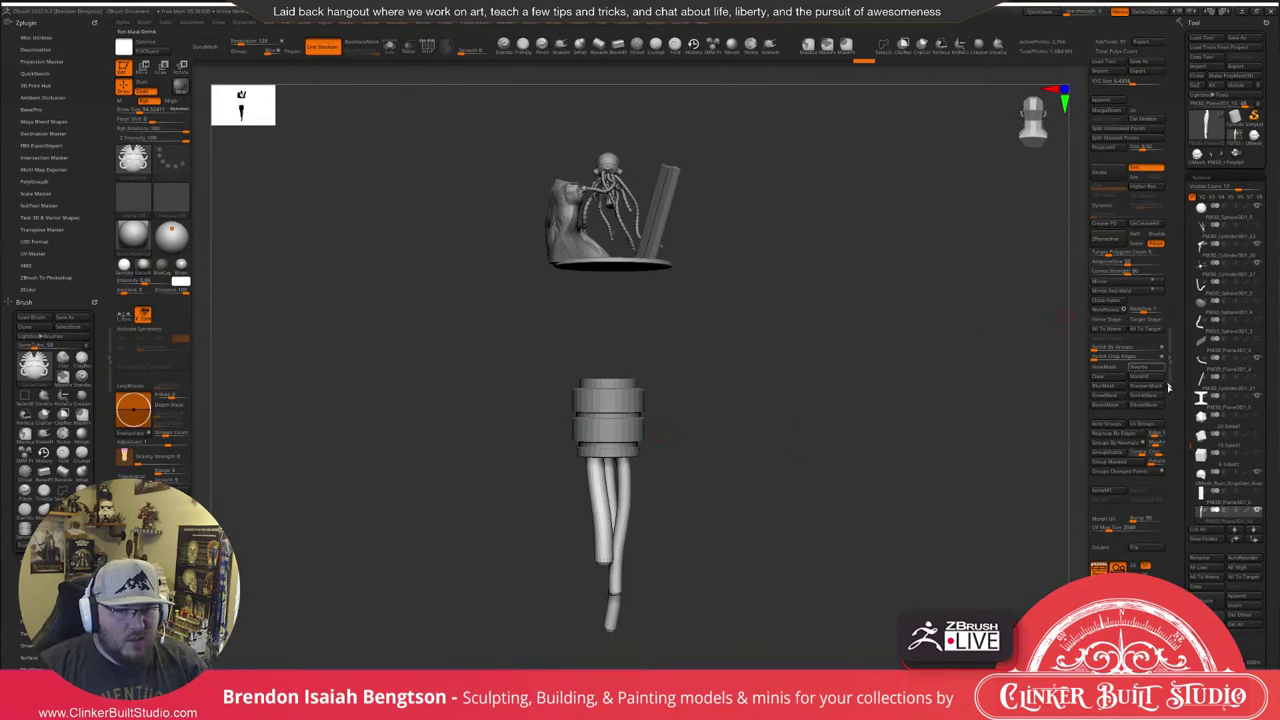
Reorder the subtools so the end cap sits directly above the tubes, and merge it down into them, choosing Always OK.
mouse_move(1202, 492)
scroll(1200, 490, "down", 3)
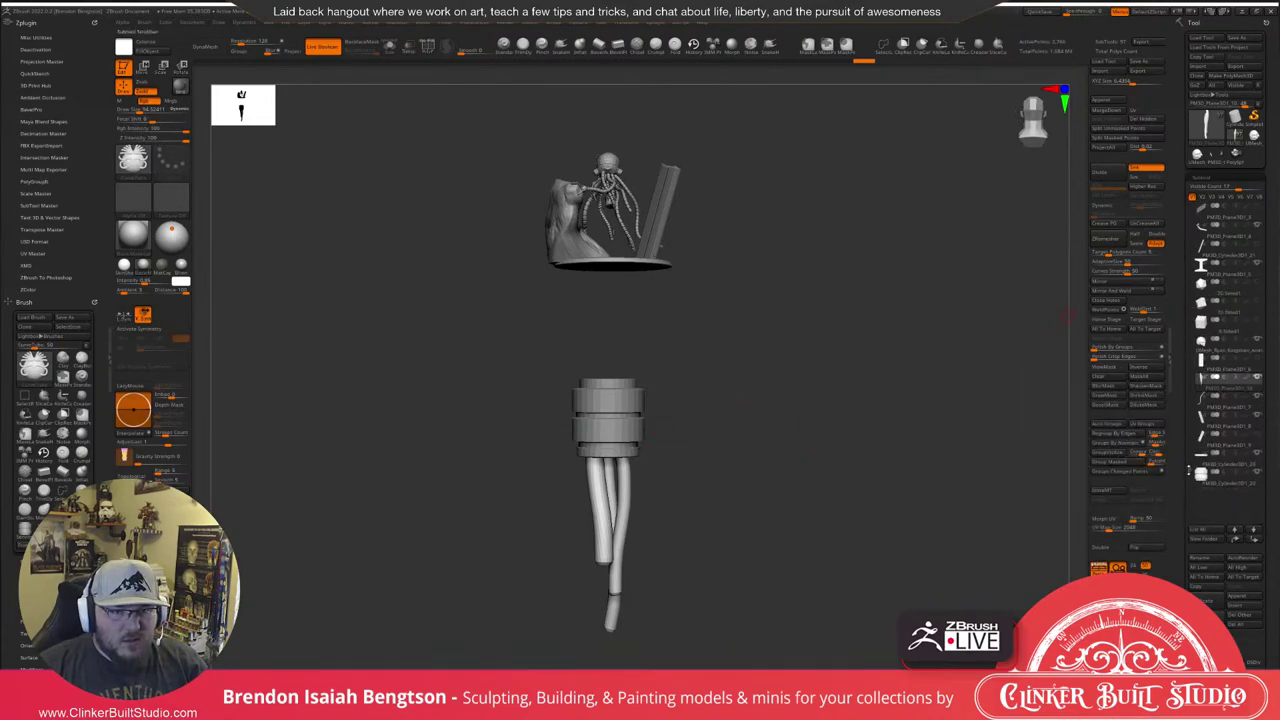
left_click(1255, 539)
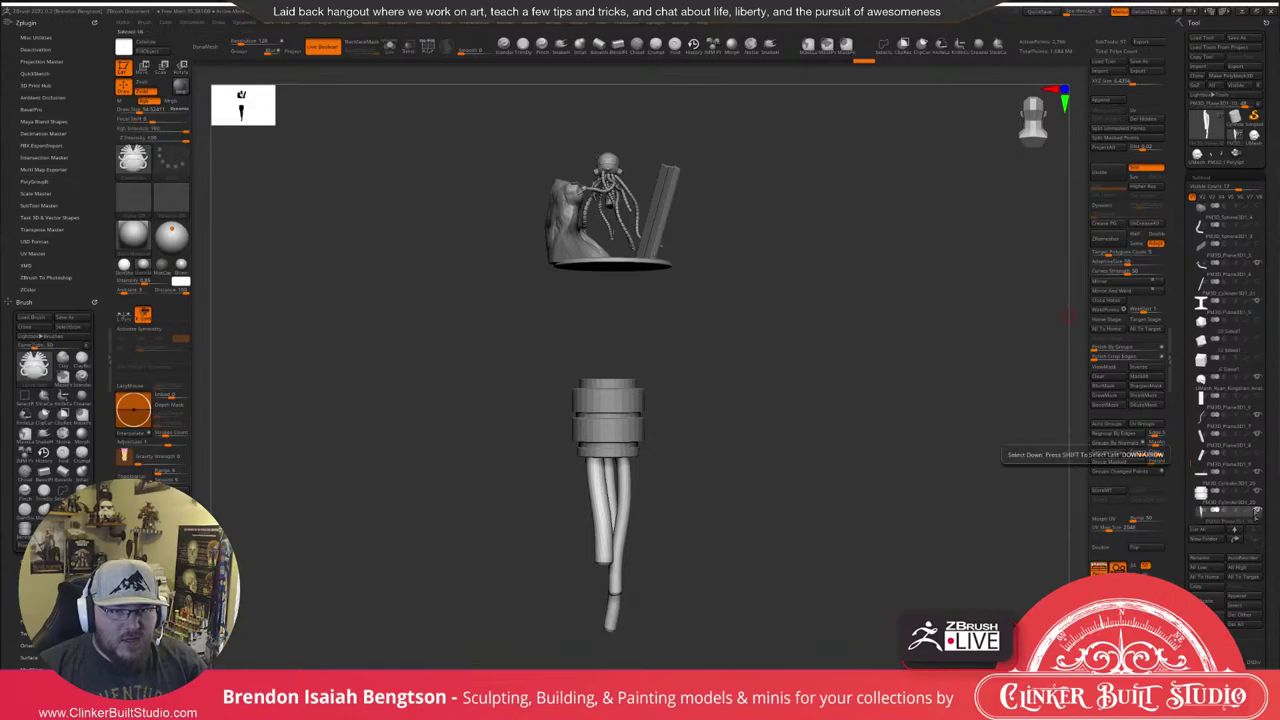
left_click_drag(1187, 460, 1187, 476)
mouse_move(1205, 441)
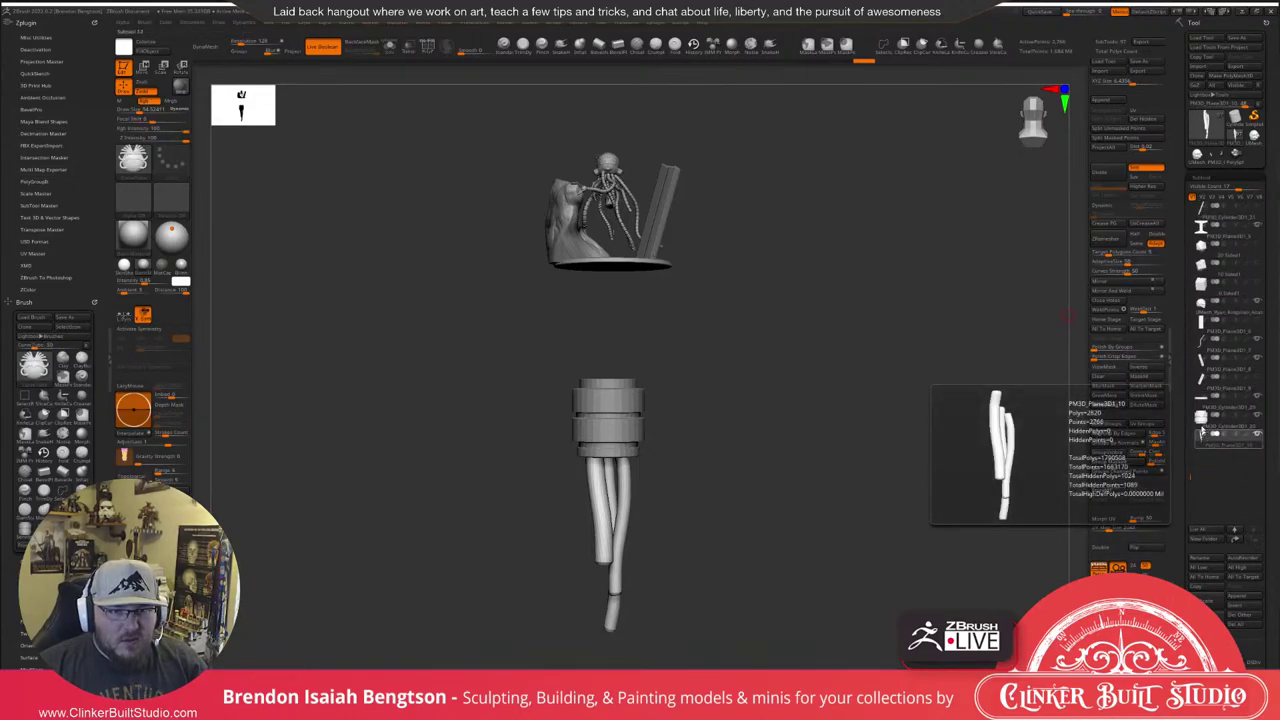
left_click(1204, 399)
left_click(1257, 541)
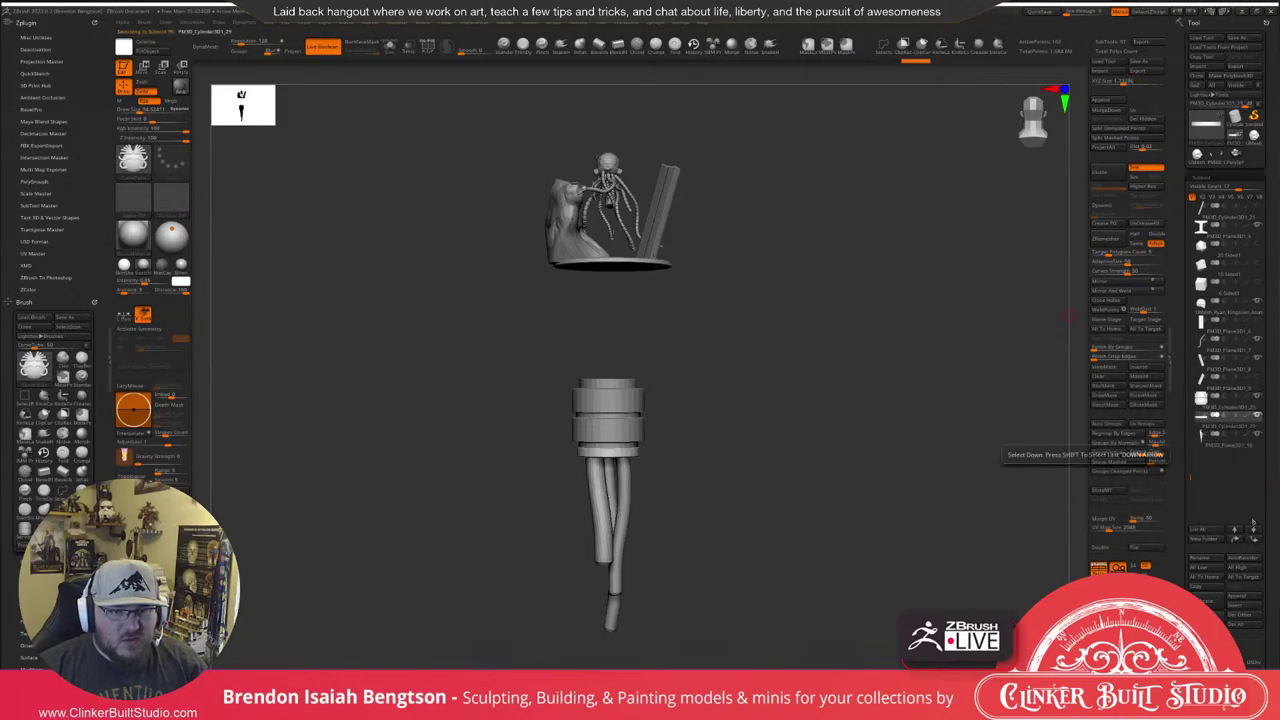
left_click(1116, 111)
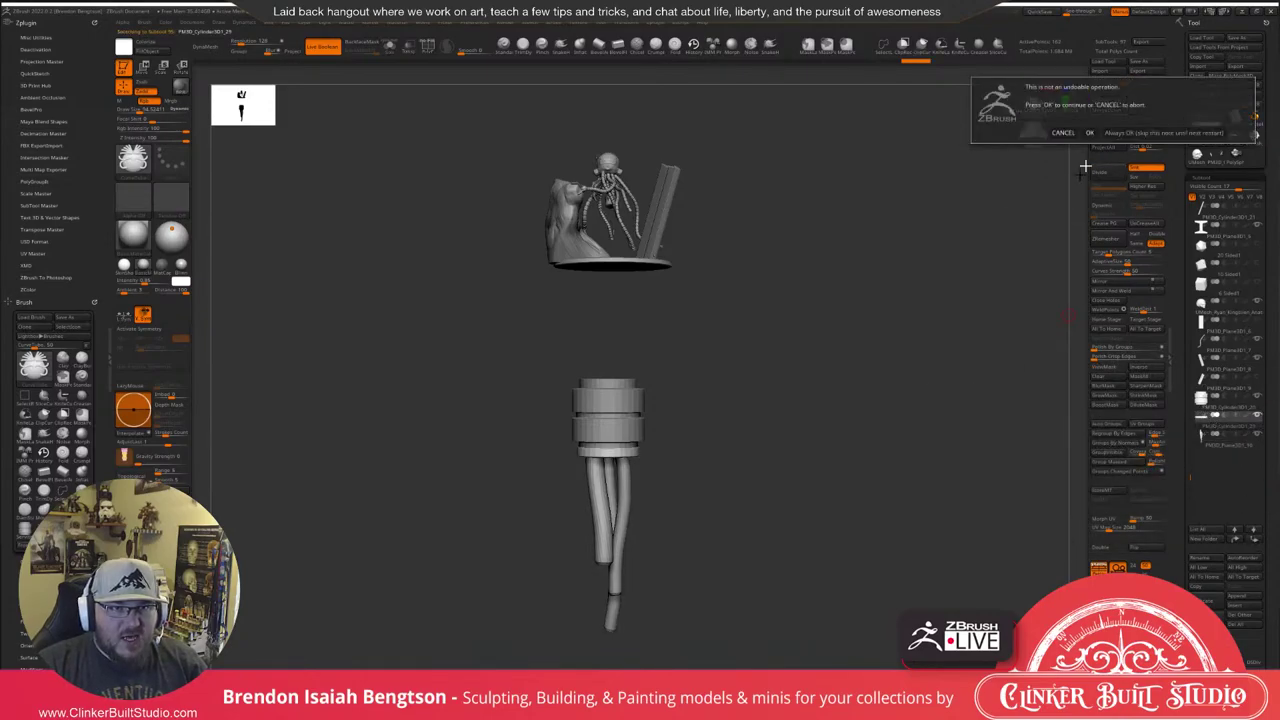
left_click(1164, 132)
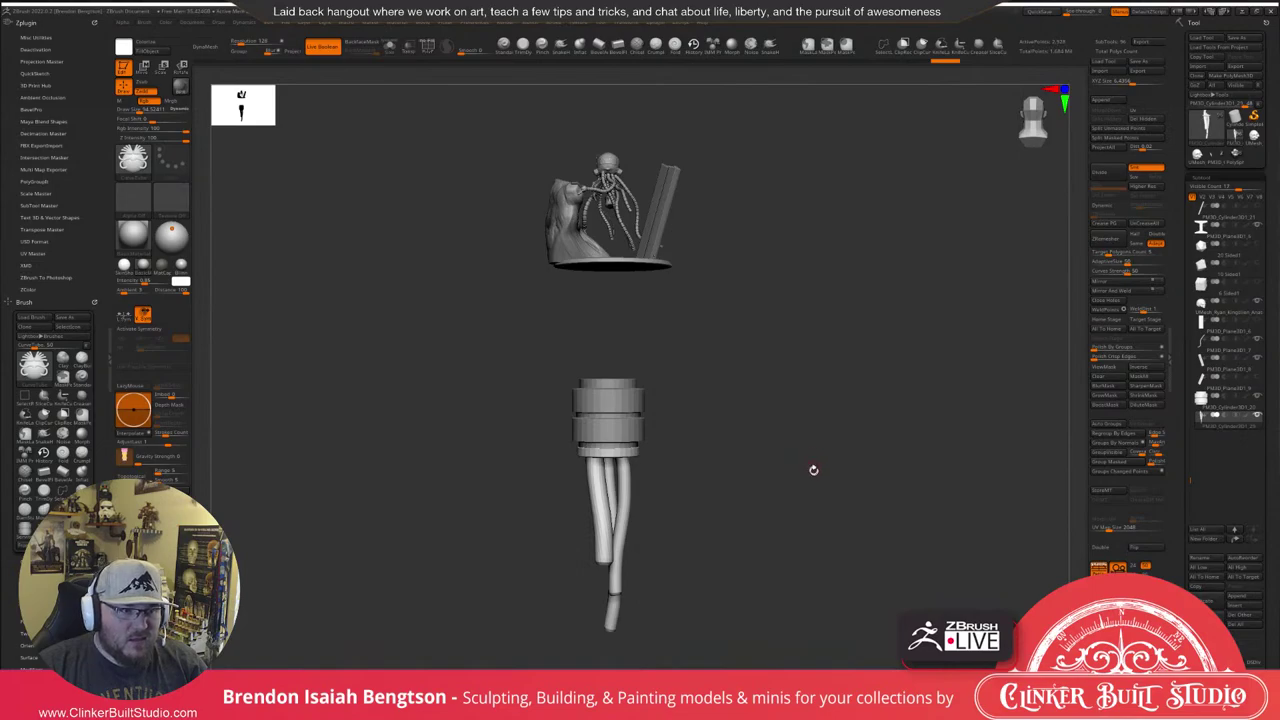
Duplicate the merged end-cap-and-tubes subtool, and hide the original.
mouse_move(813, 469)
left_mouse_down()
mouse_move(743, 477)
mouse_move(855, 478)
mouse_move(801, 450)
left_mouse_up()
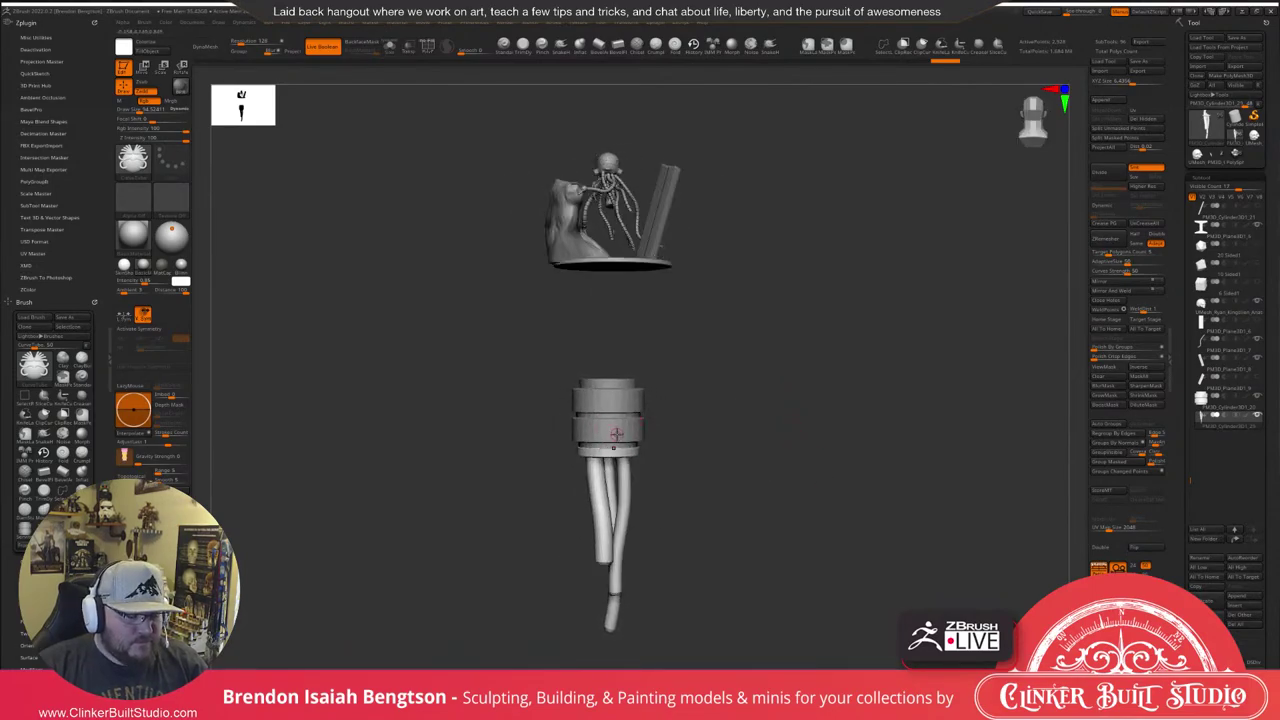
key("w")
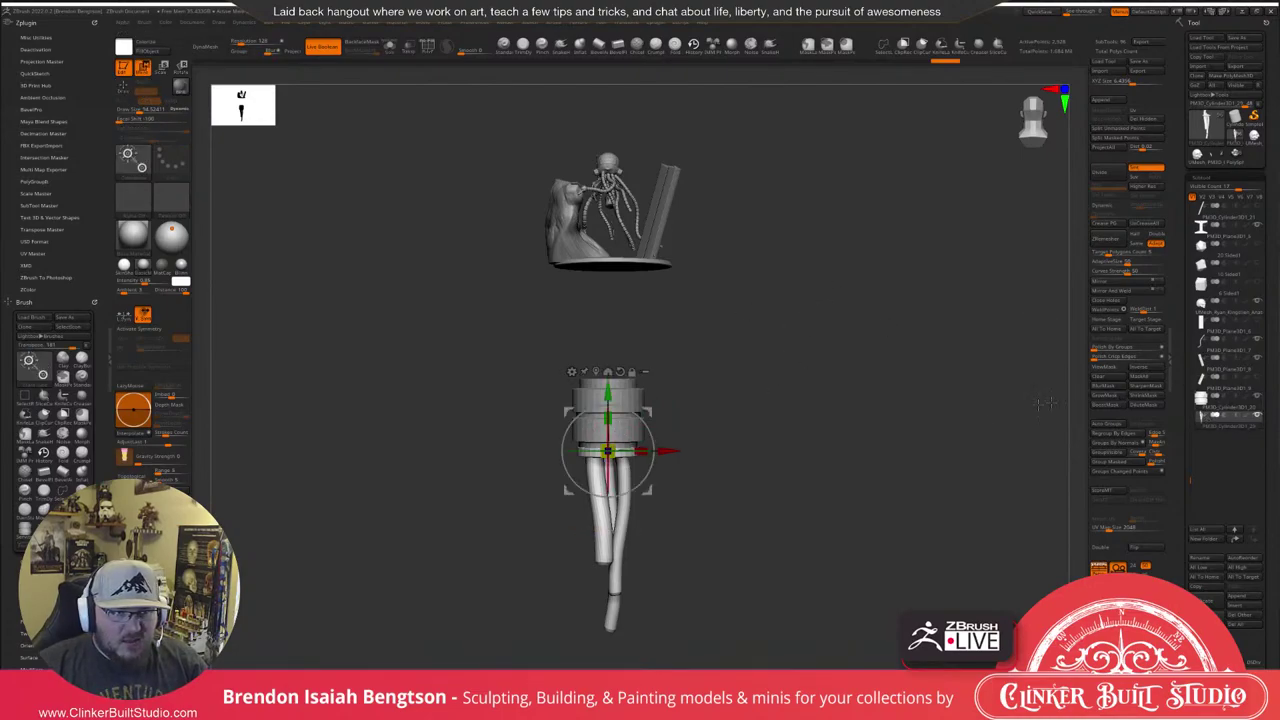
left_click_drag(922, 435, 943, 386, "alt")
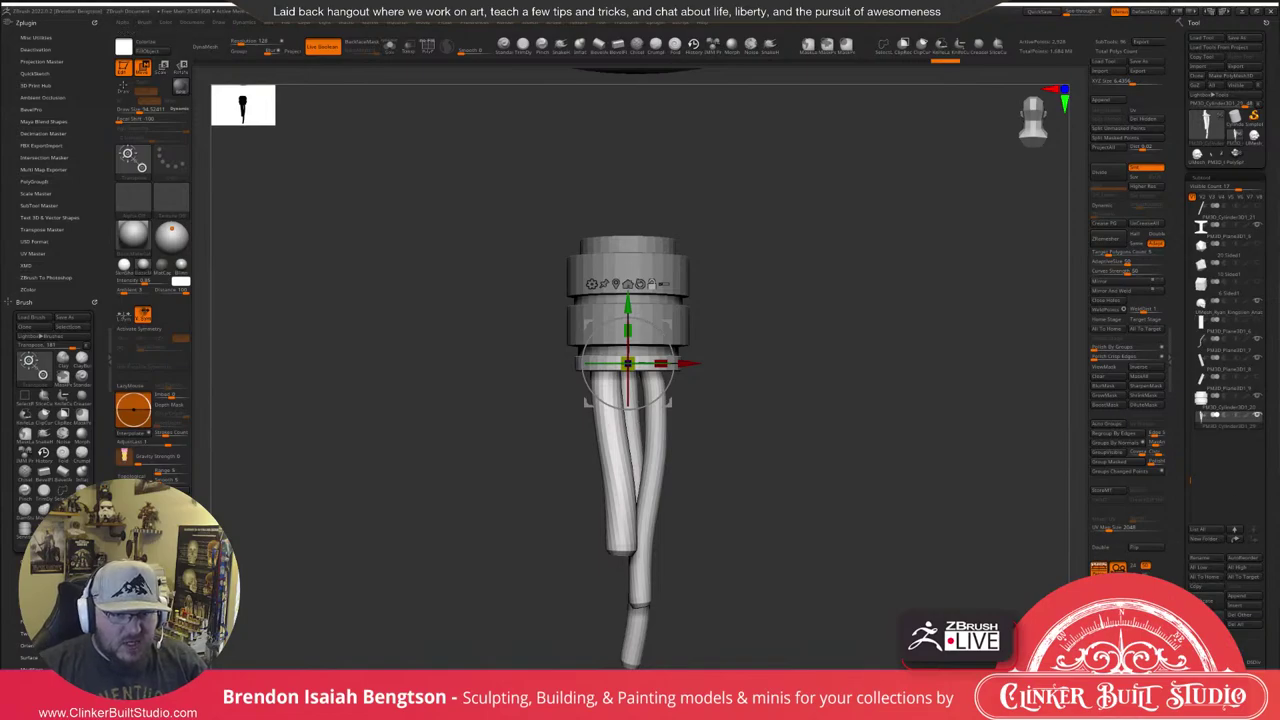
left_click(1207, 602)
left_click(1255, 415)
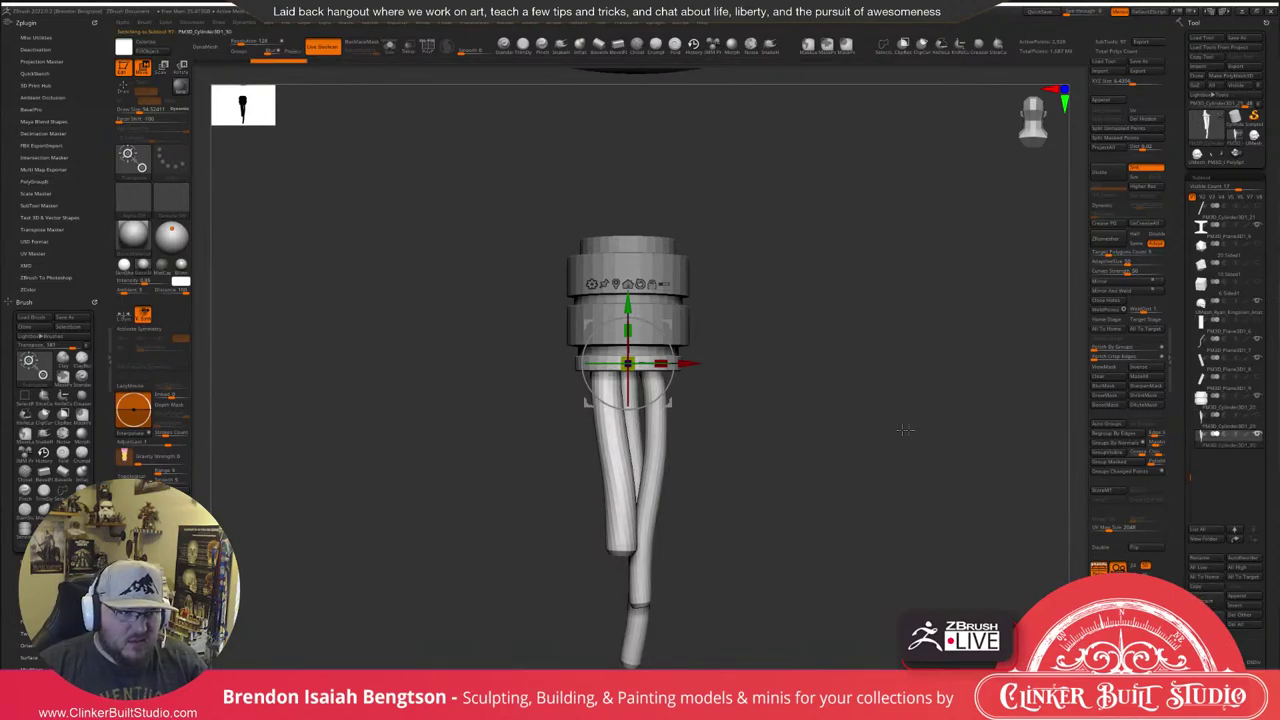
Hide the three tubes in the duplicated subtool and delete the hidden geometry, keeping only the end cap.
key("q")
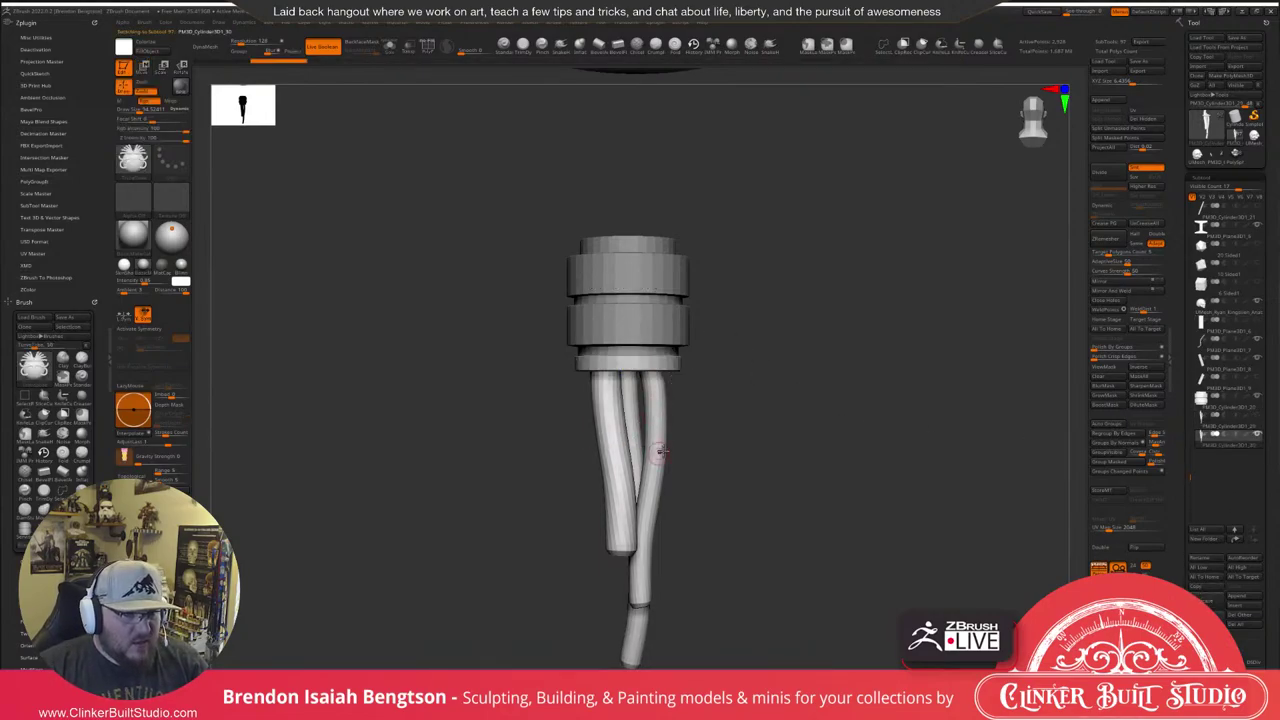
left_click(659, 450, "ctrl+shift")
left_click(649, 443, "ctrl+shift")
left_click(607, 445, "ctrl+shift")
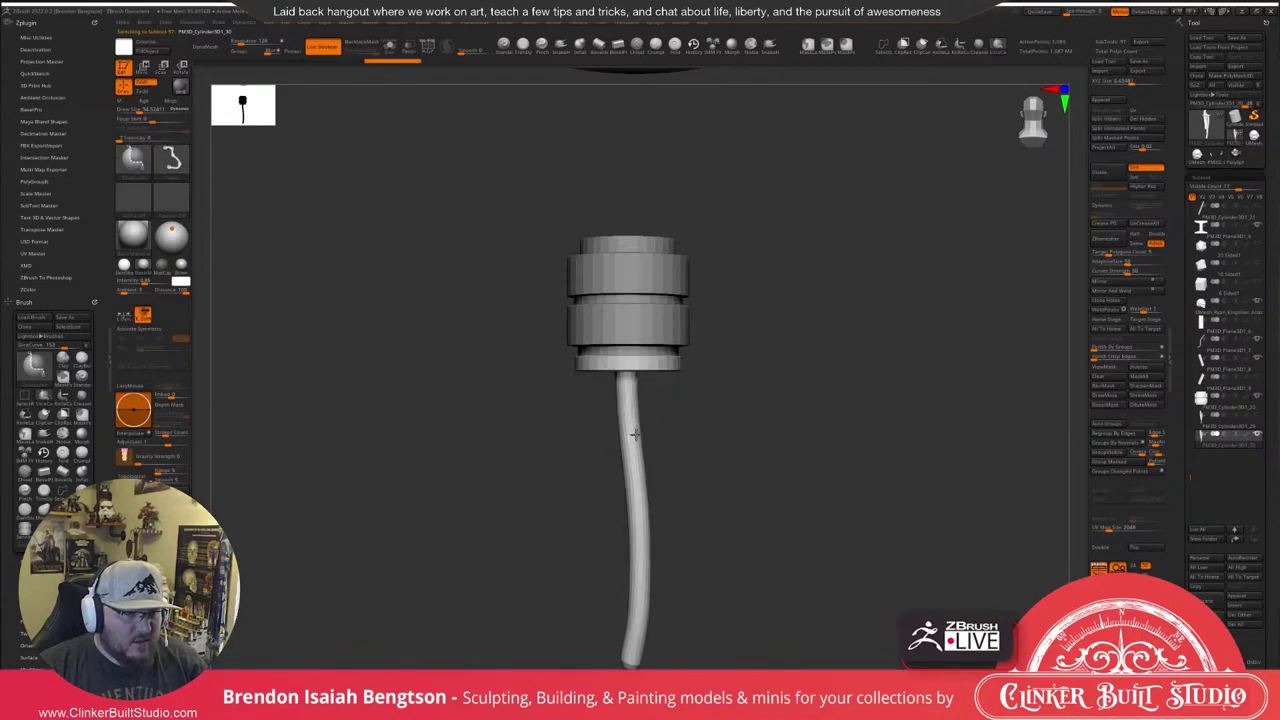
left_click(634, 433, "ctrl+shift")
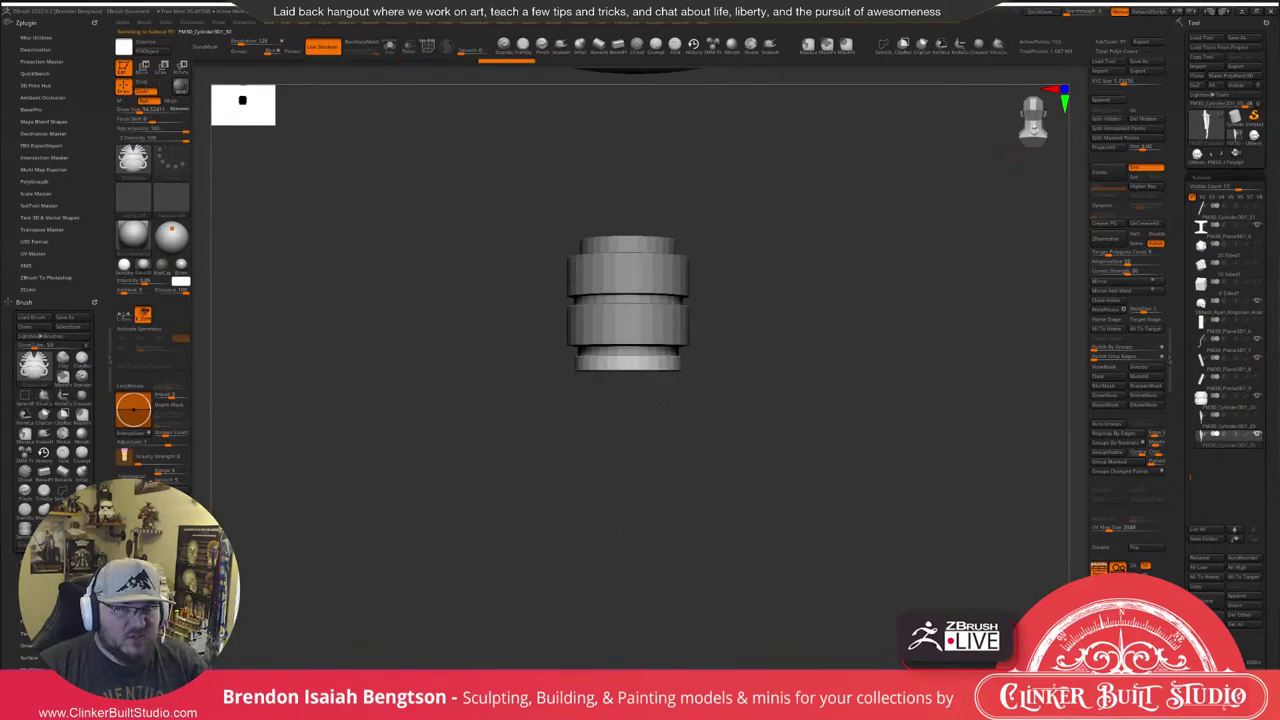
left_click(1152, 120)
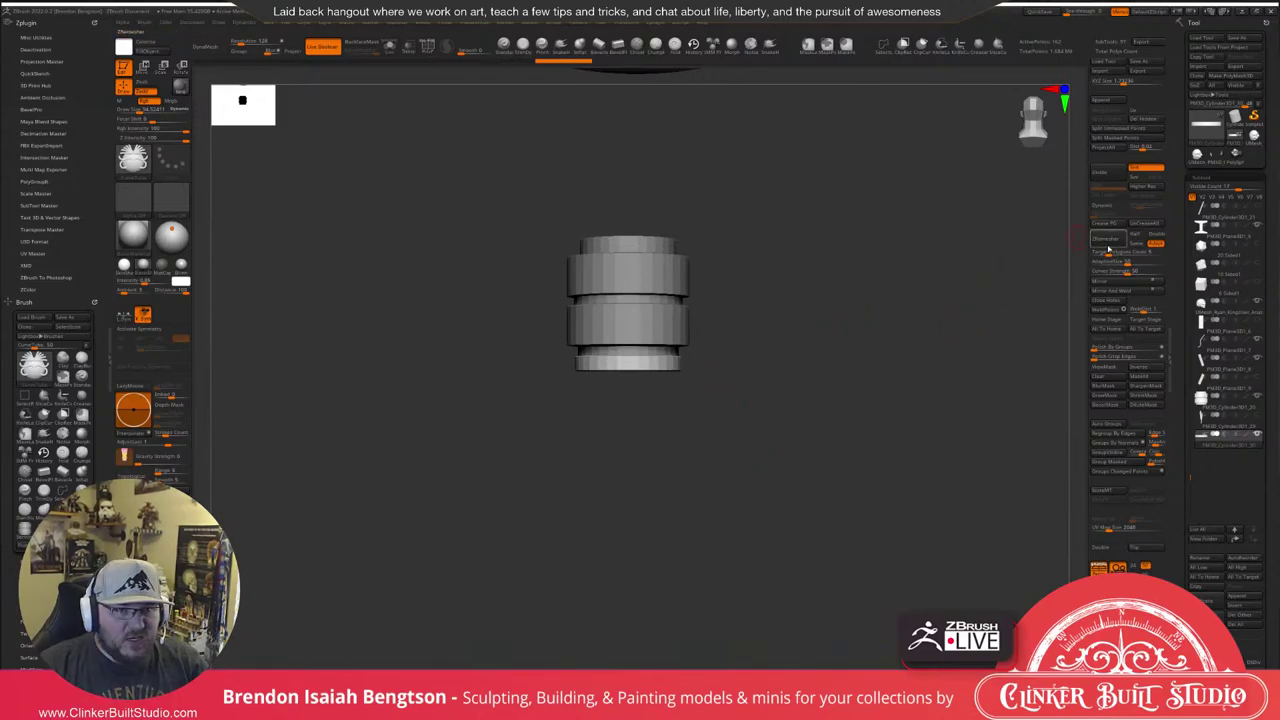
key("w")
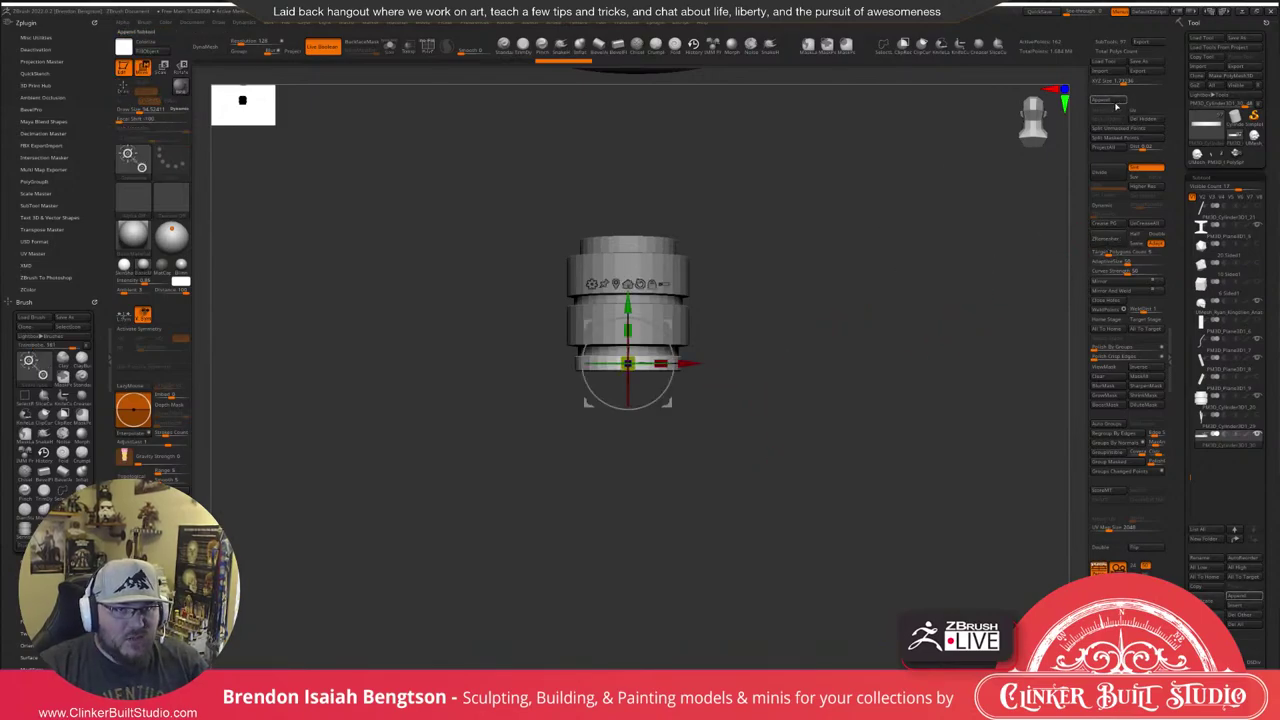
left_click(1102, 101)
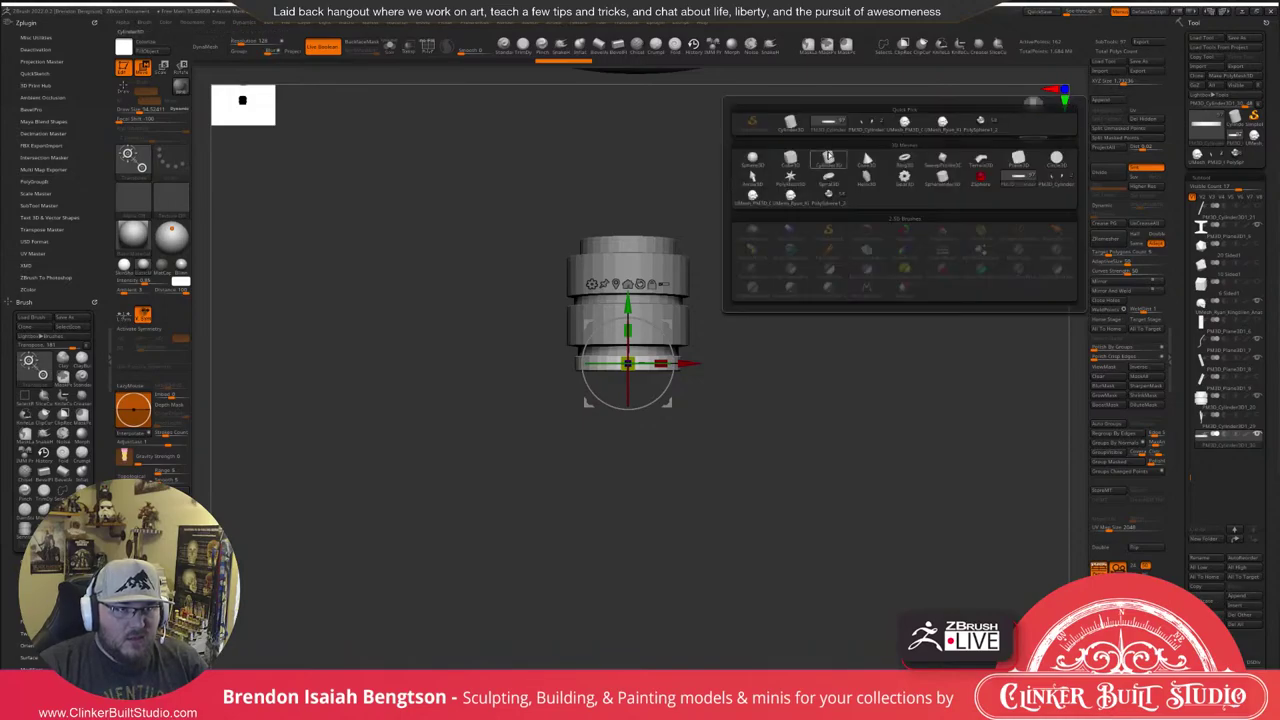
mouse_move(830, 163)
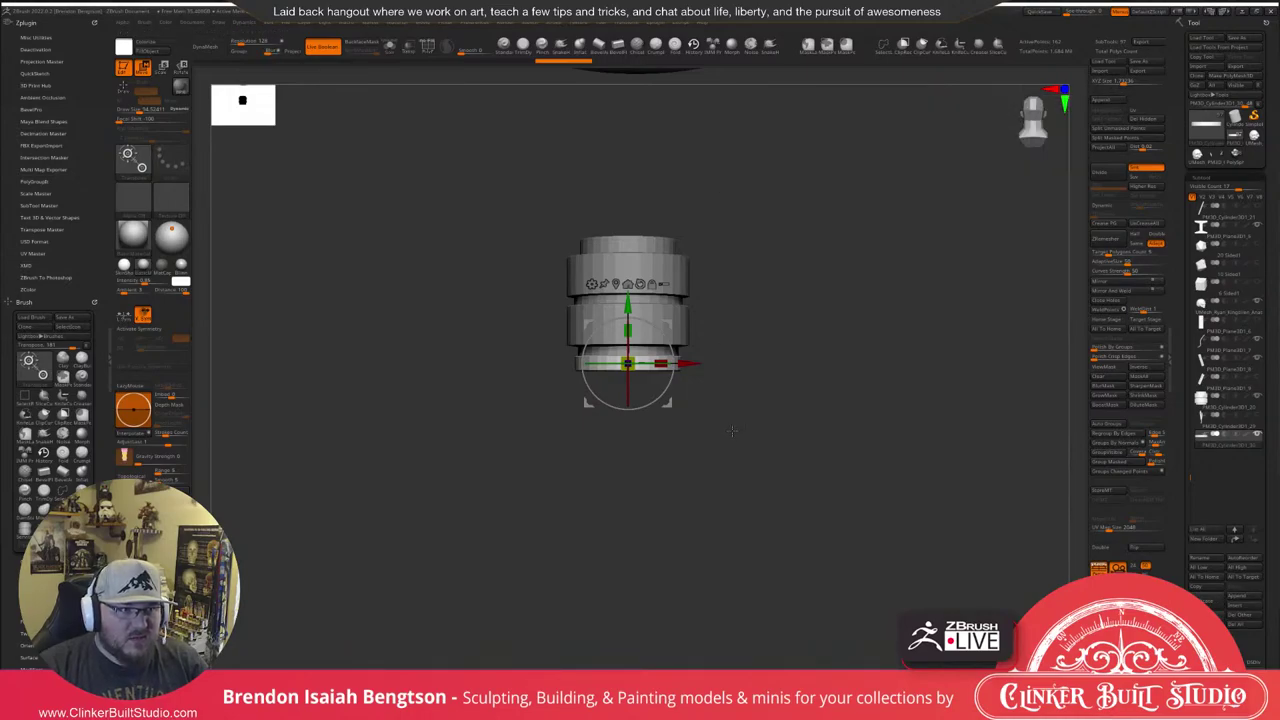
left_click_drag(975, 290, 835, 286)
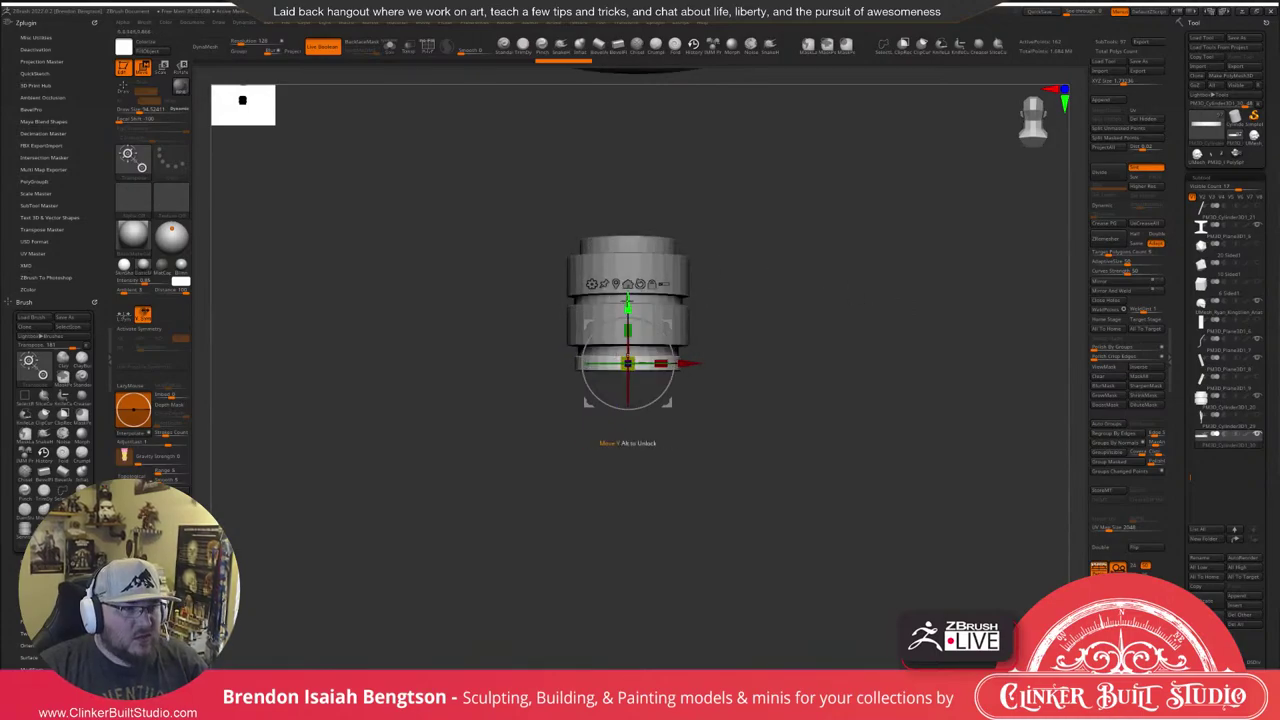
Duplicate the bottom ring downward and reshape the copy into a long, narrow shaft below the barrel.
left_click_drag(627, 308, 645, 341)
mouse_move(812, 328)
left_mouse_down()
mouse_move(823, 334)
mouse_move(804, 331)
left_mouse_up()
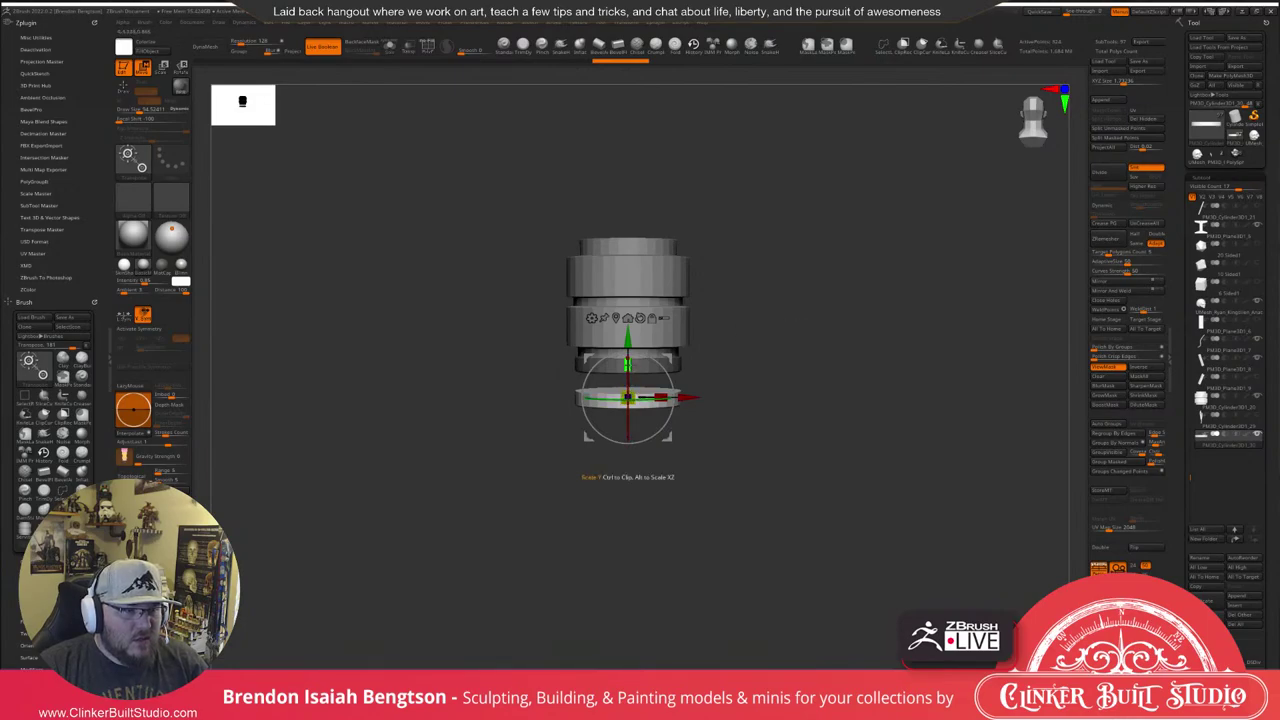
left_click_drag(628, 365, 642, 240)
mouse_move(628, 397)
left_mouse_down()
mouse_move(615, 399)
mouse_move(627, 383)
left_mouse_up()
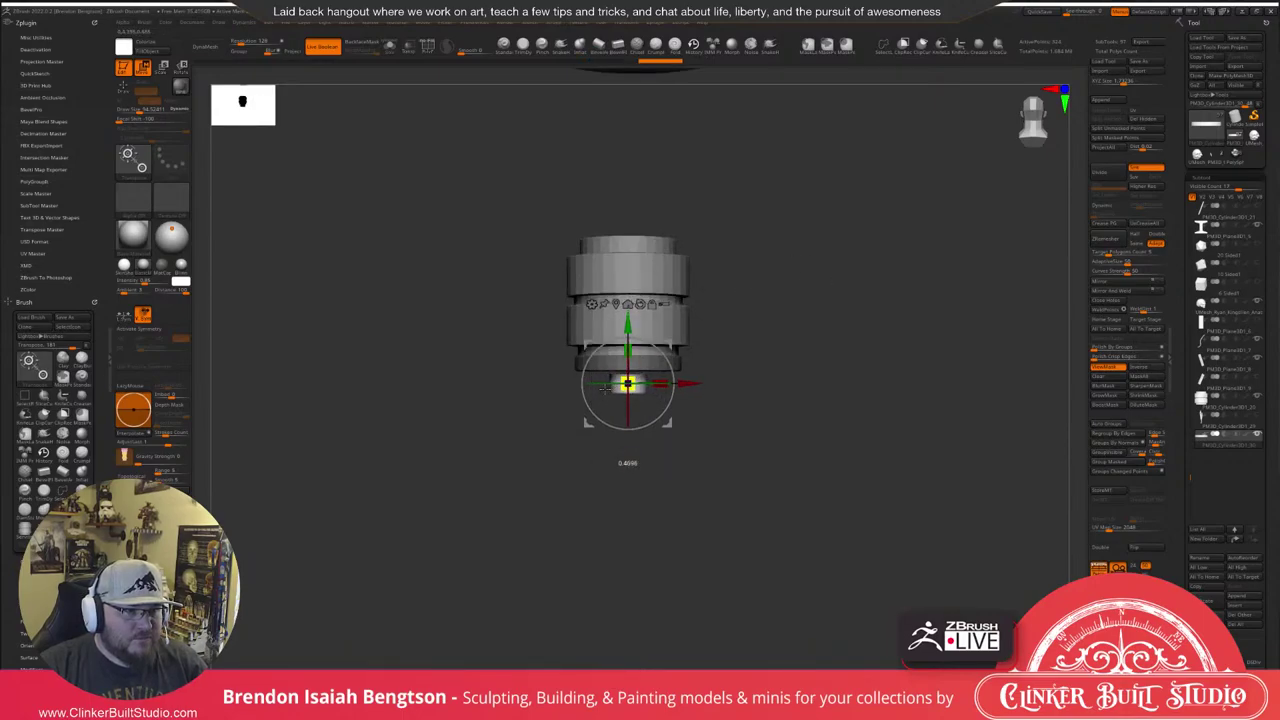
left_click_drag(622, 366, 623, 357)
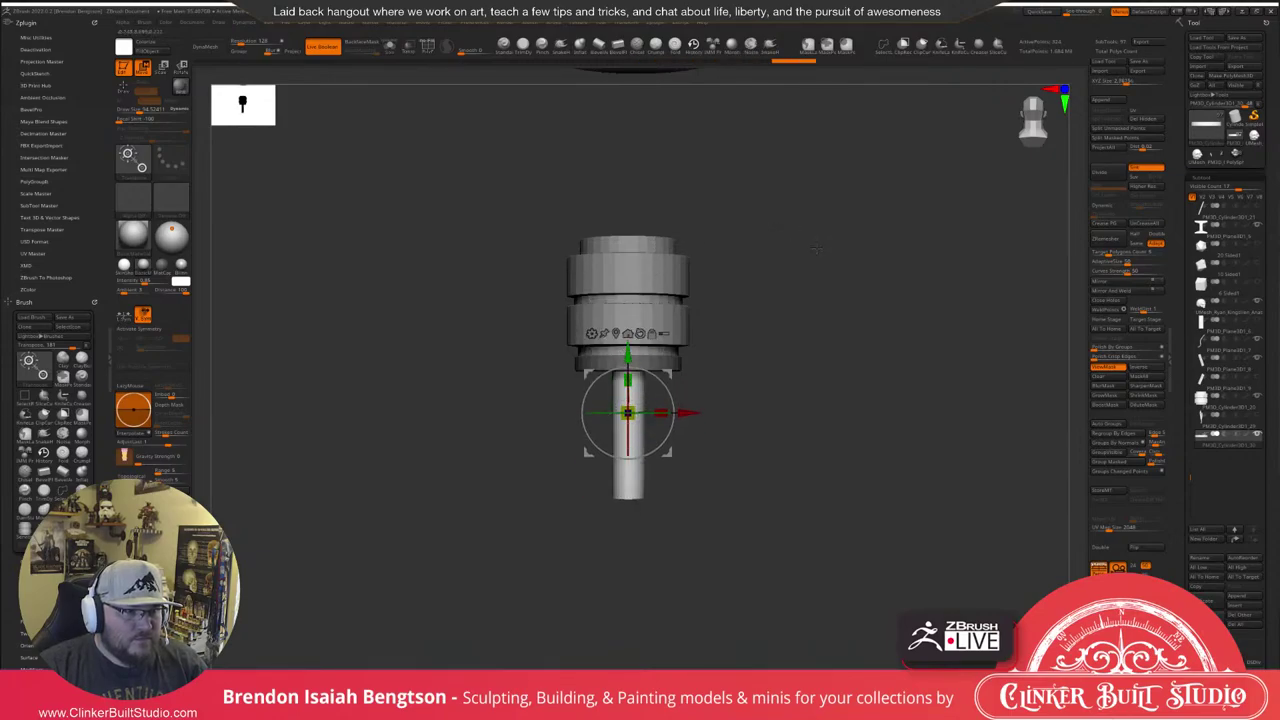
Isolate the ring and shaft with their wireframe displayed, and flip the shaft end for end so it runs through the ring.
left_click_drag(812, 242, 950, 279)
key("shift+f")
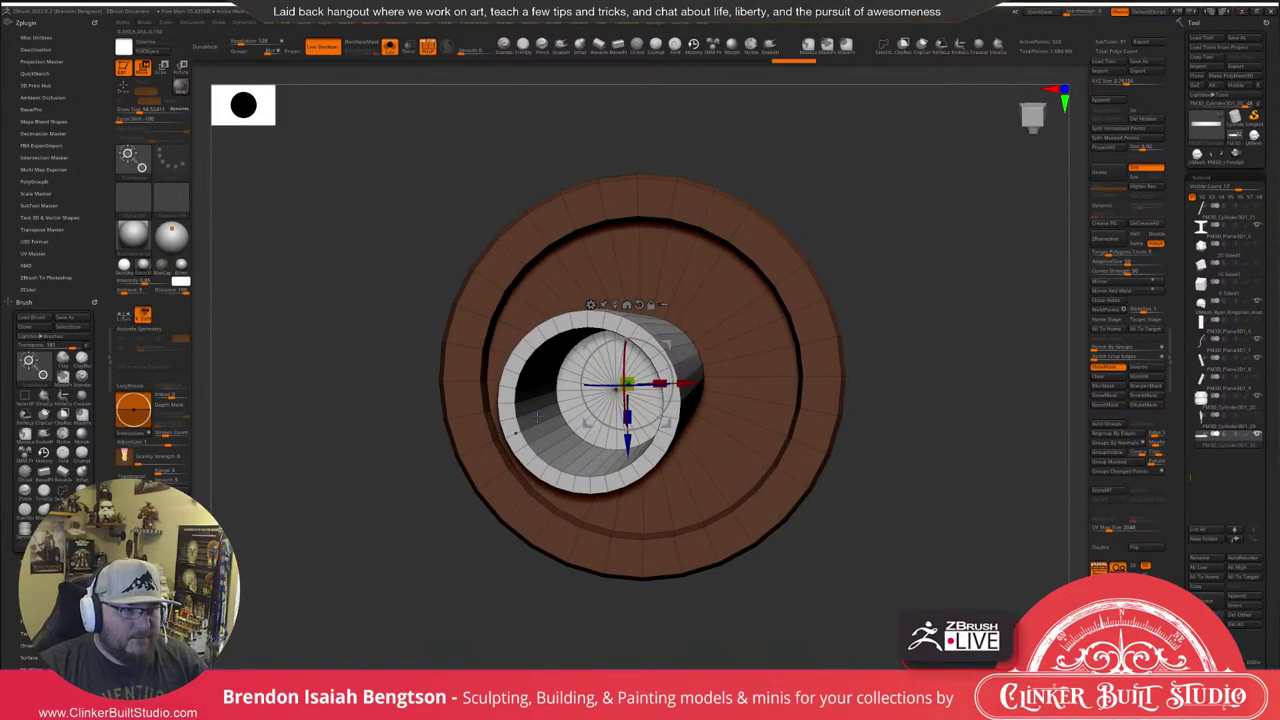
right_click_drag(575, 460, 529, 513)
right_click_drag(722, 502, 750, 390, "shift")
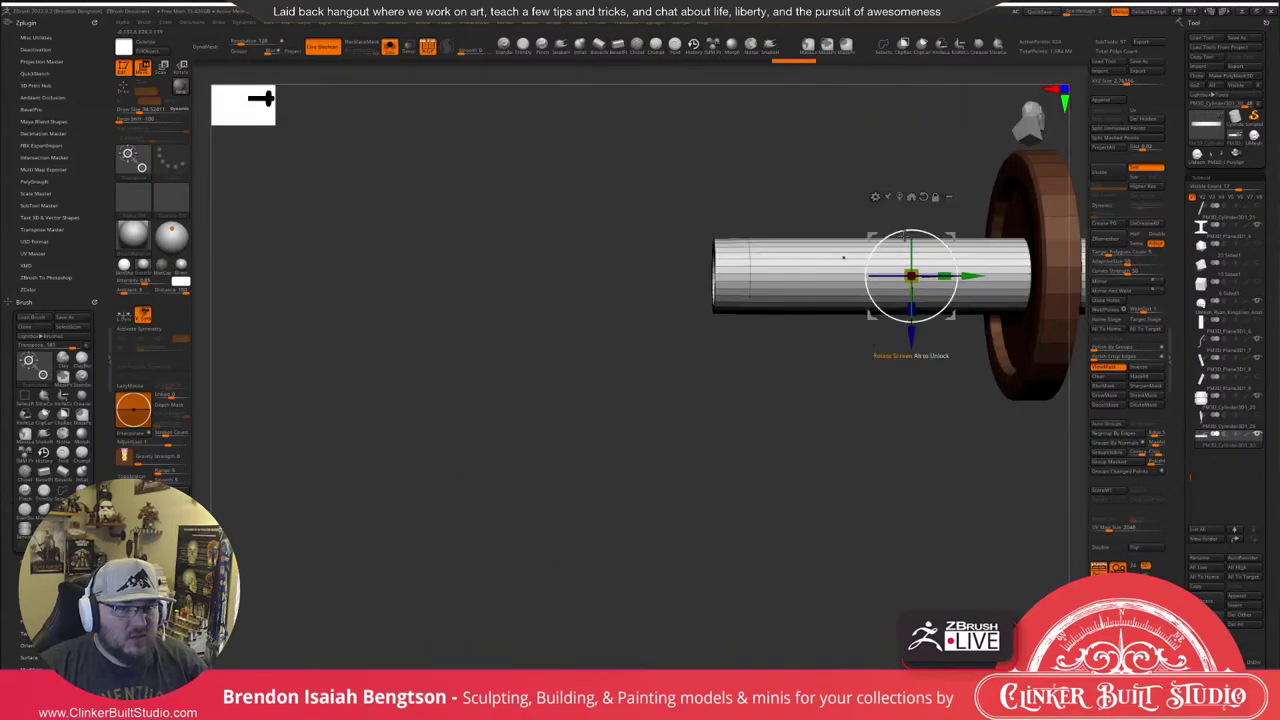
left_click_drag(904, 234, 755, 491)
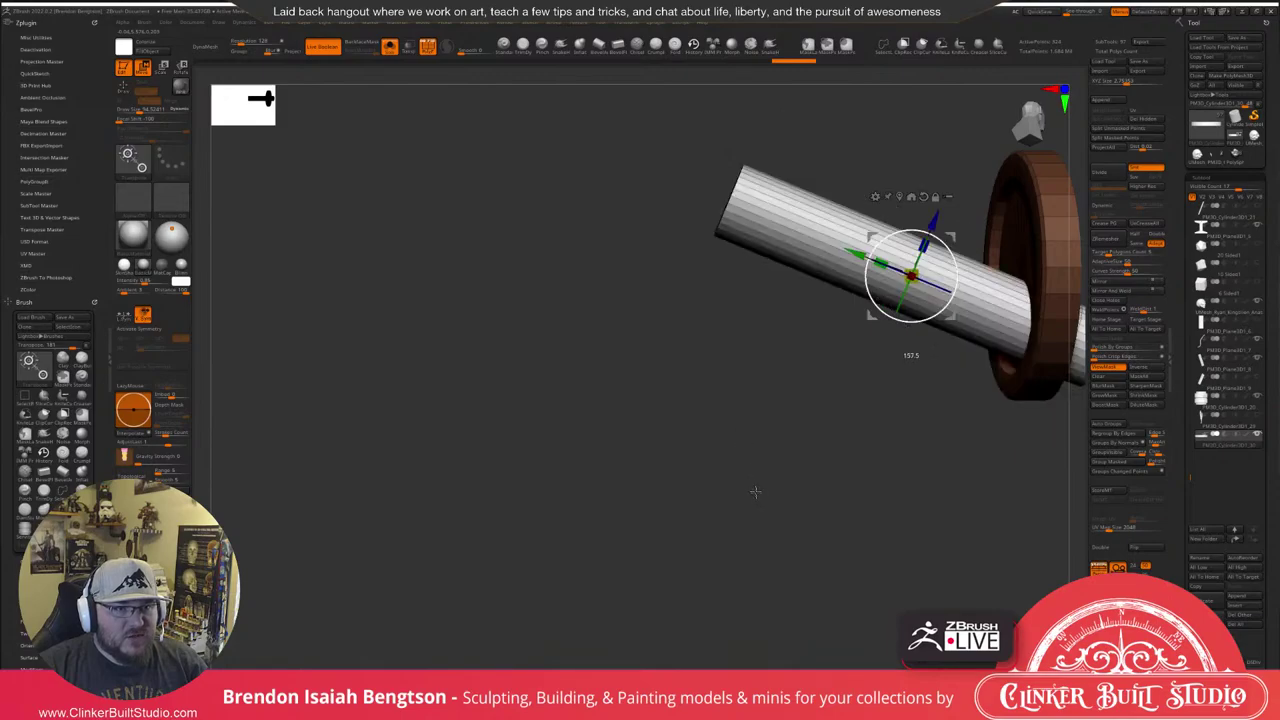
left_click_drag(802, 538, 872, 540, "shift")
right_click_drag(759, 414, 763, 380)
left_click_drag(762, 380, 589, 431)
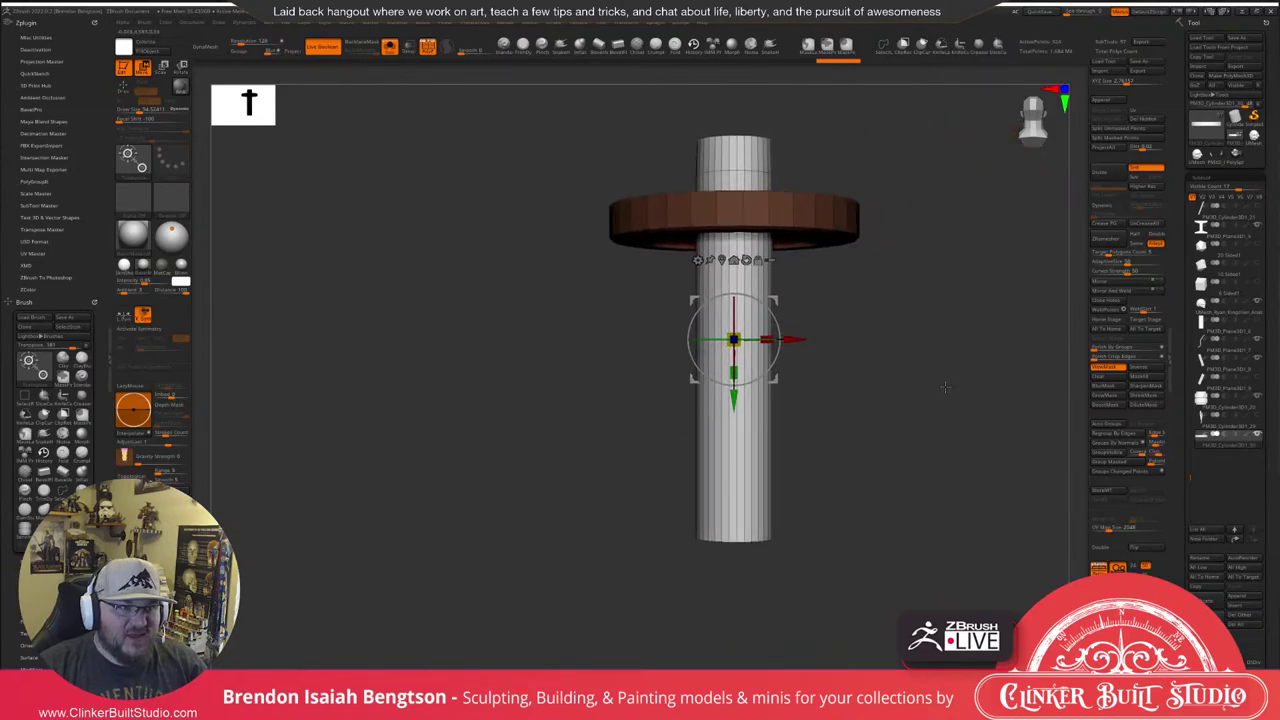
Turn off perspective display while viewing the ring and shaft from the side.
left_click_drag(960, 330, 896, 326, "alt")
left_click(1099, 568)
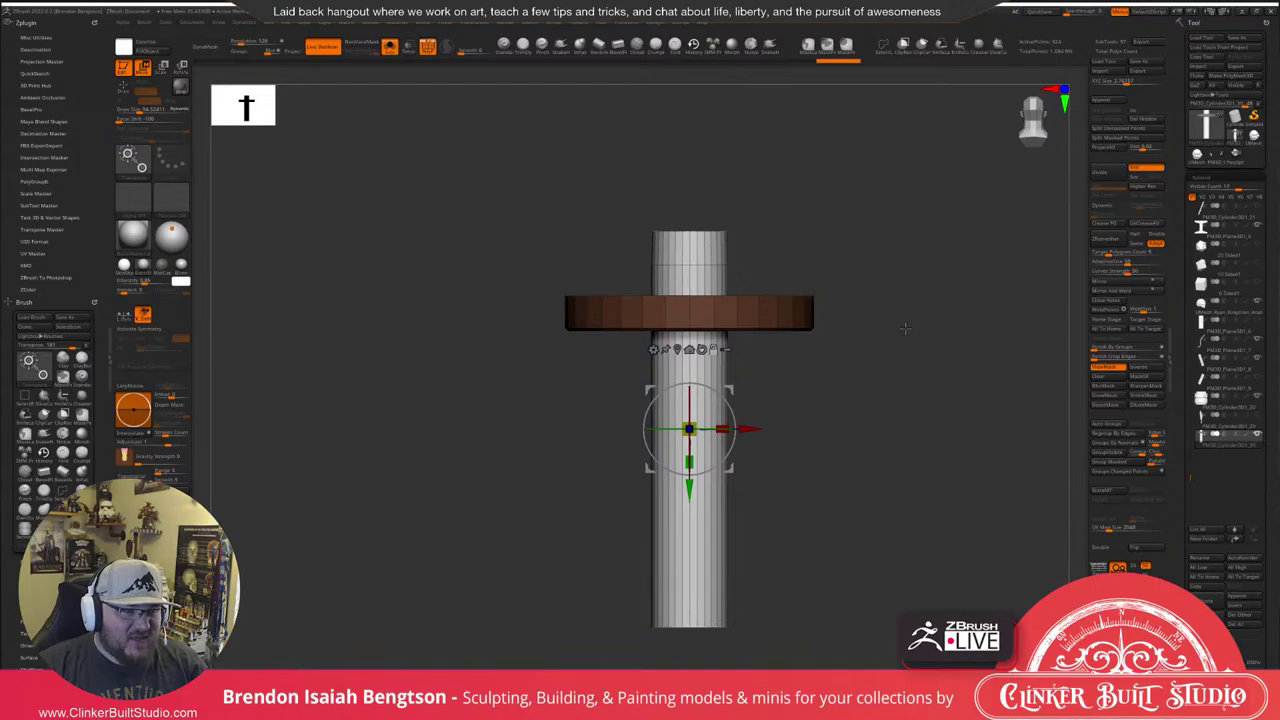
left_click_drag(900, 330, 906, 302)
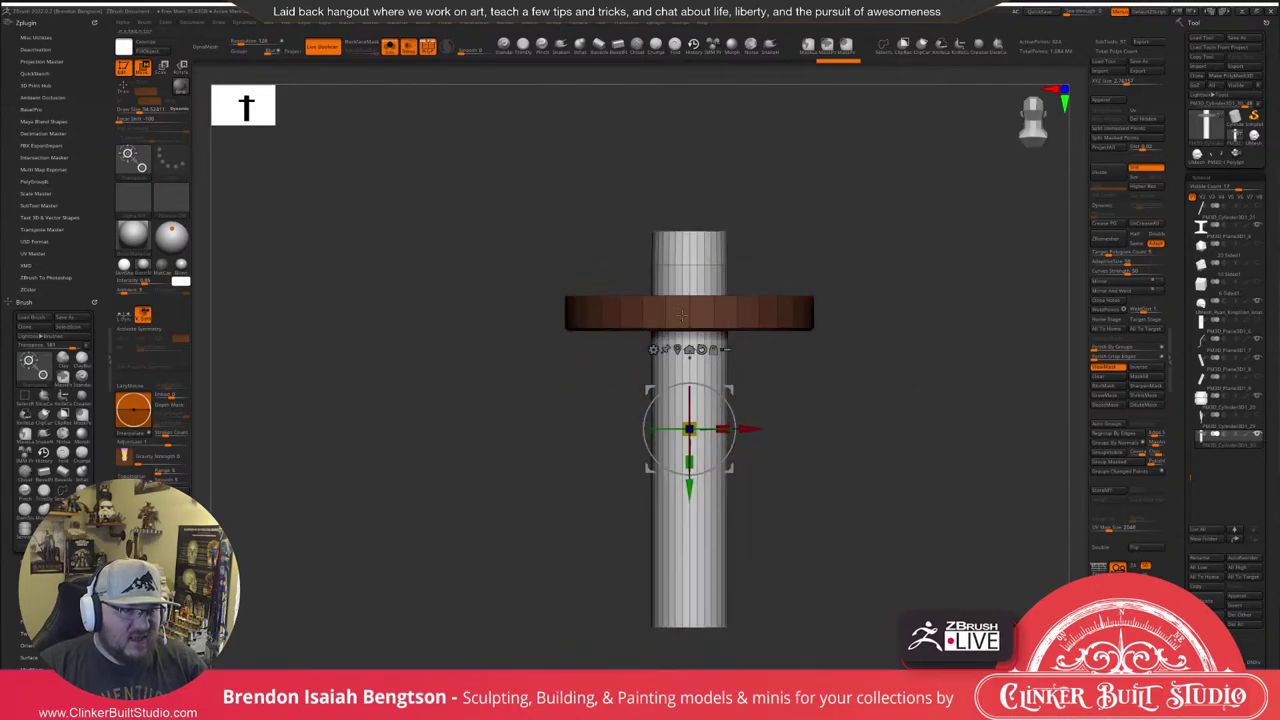
left_click_drag(875, 383, 853, 337, "alt")
Leave solo mode to show all subtools and view the whole model from the opposite side.
key("q")
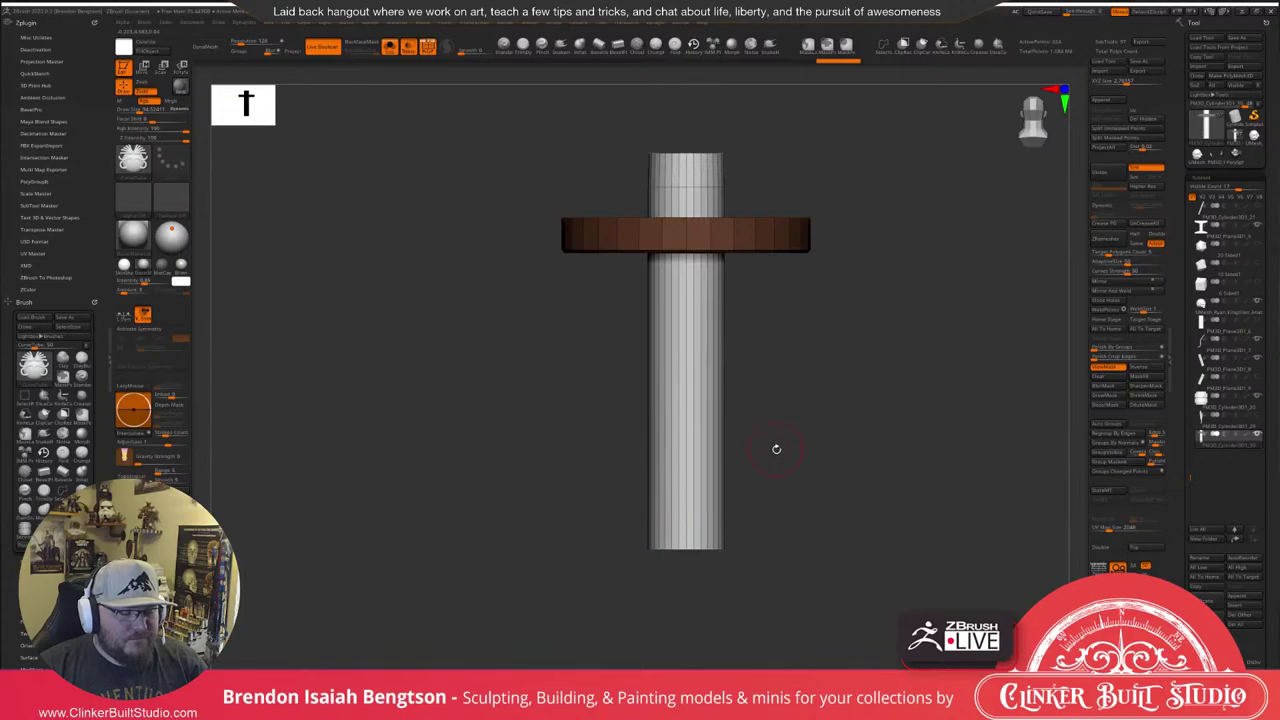
key("alt+s")
left_click_drag(837, 490, 811, 332, "alt")
key("shift+t")
mouse_move(811, 332)
left_mouse_down()
mouse_move(810, 367)
mouse_move(798, 336)
left_mouse_up()
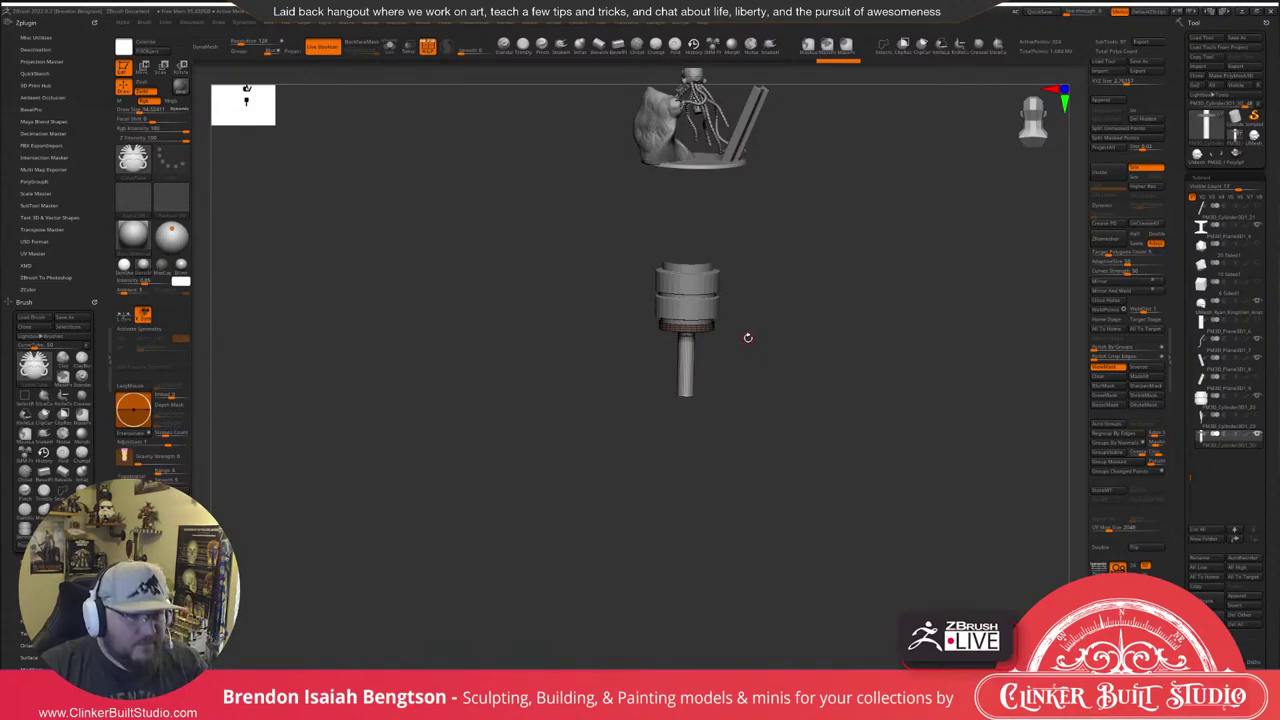
left_click_drag(755, 325, 791, 240)
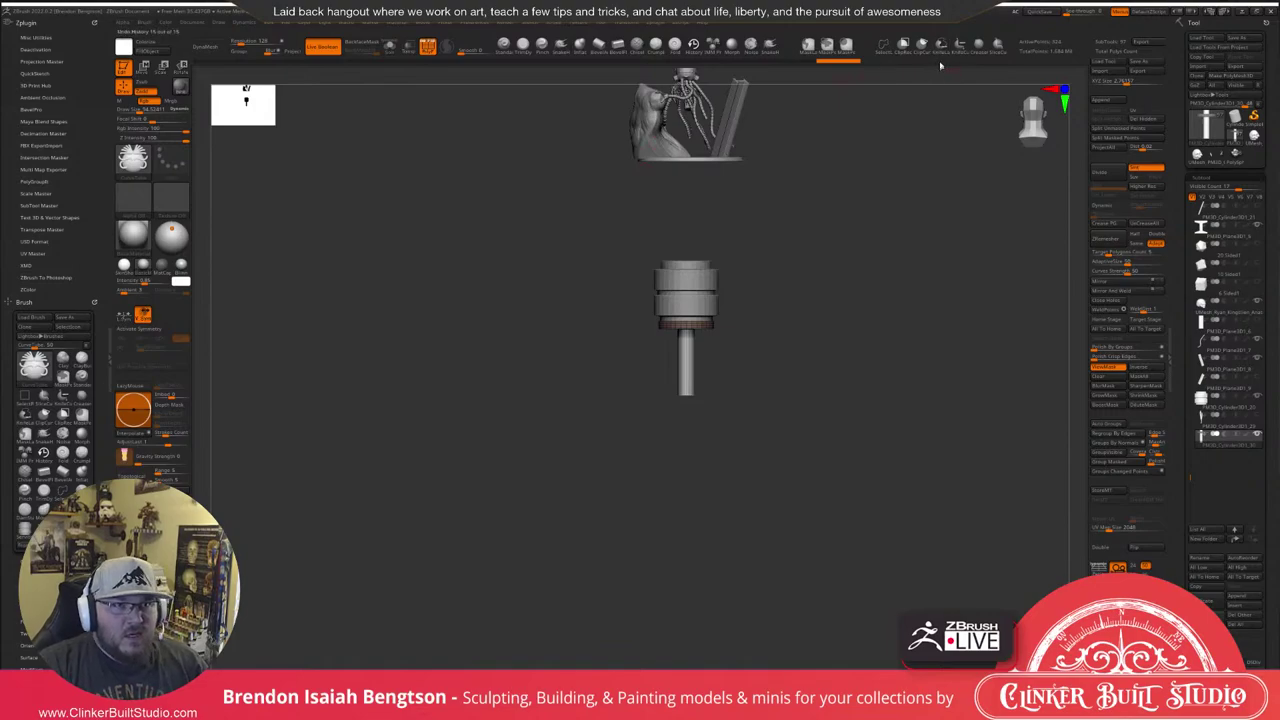
mouse_move(890, 108)
left_mouse_down()
mouse_move(831, 389)
mouse_move(723, 401)
left_mouse_up()
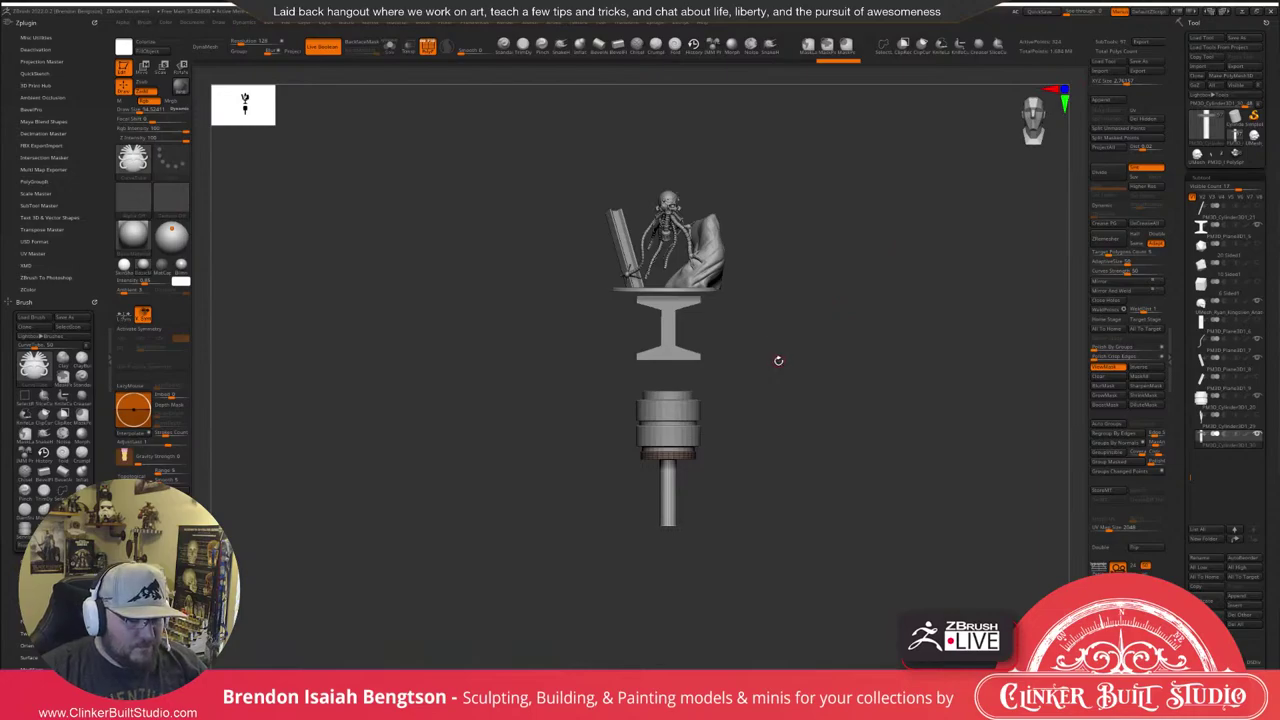
Mask everything except the shaft's lower end and pull that end downward to lengthen the shaft.
key("w")
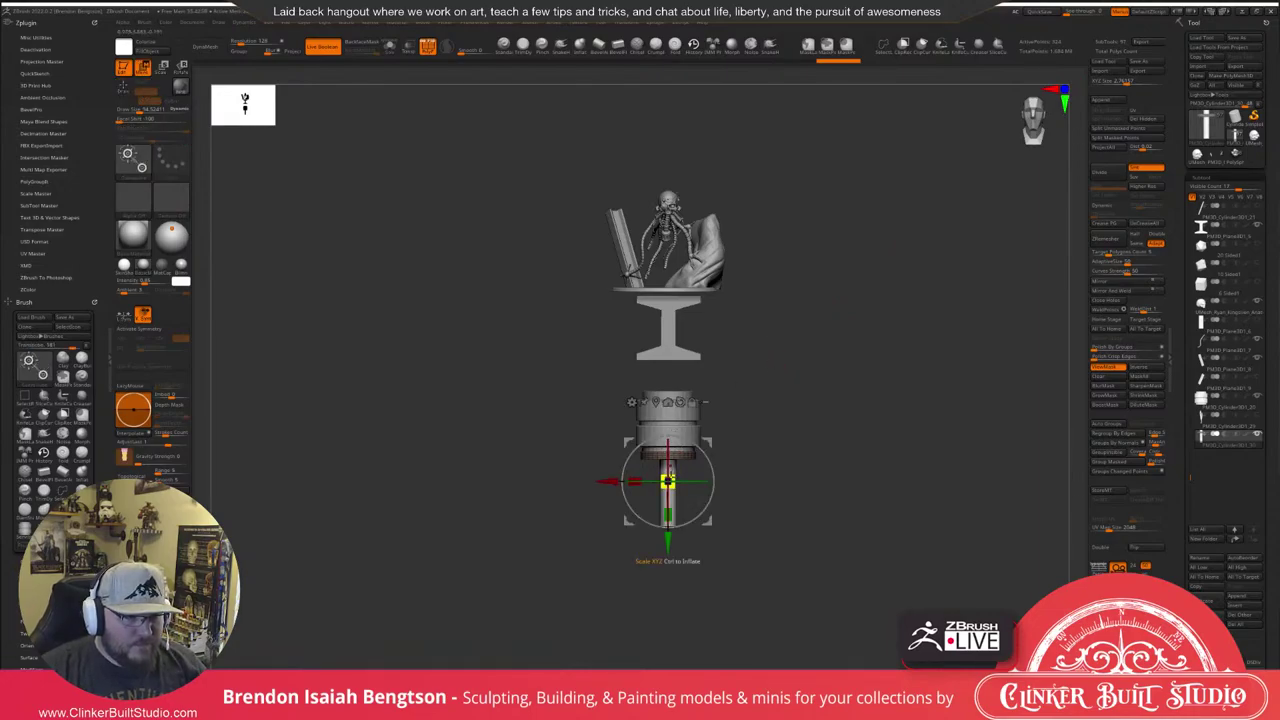
mouse_move(813, 412)
left_mouse_down("alt")
mouse_move(772, 517)
mouse_move(780, 431)
mouse_move(522, 444)
mouse_move(848, 546)
left_mouse_up("alt")
key("q")
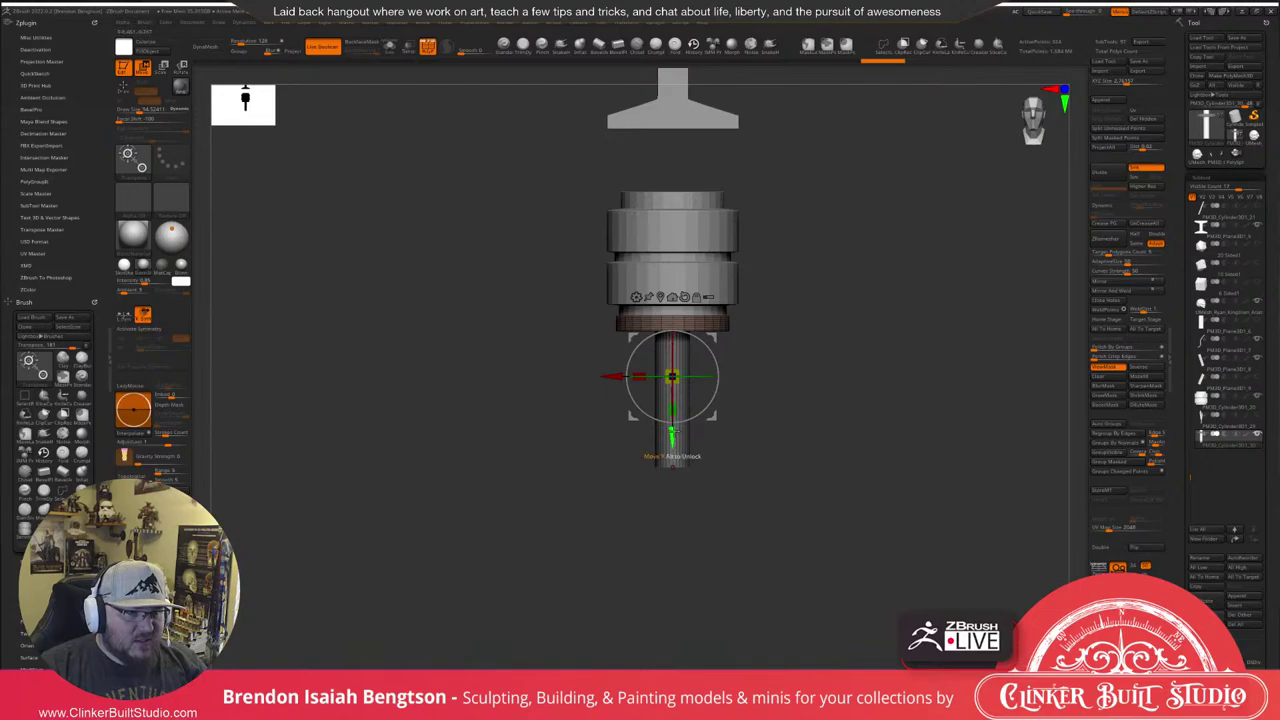
left_click_drag(672, 376, 672, 482, "alt")
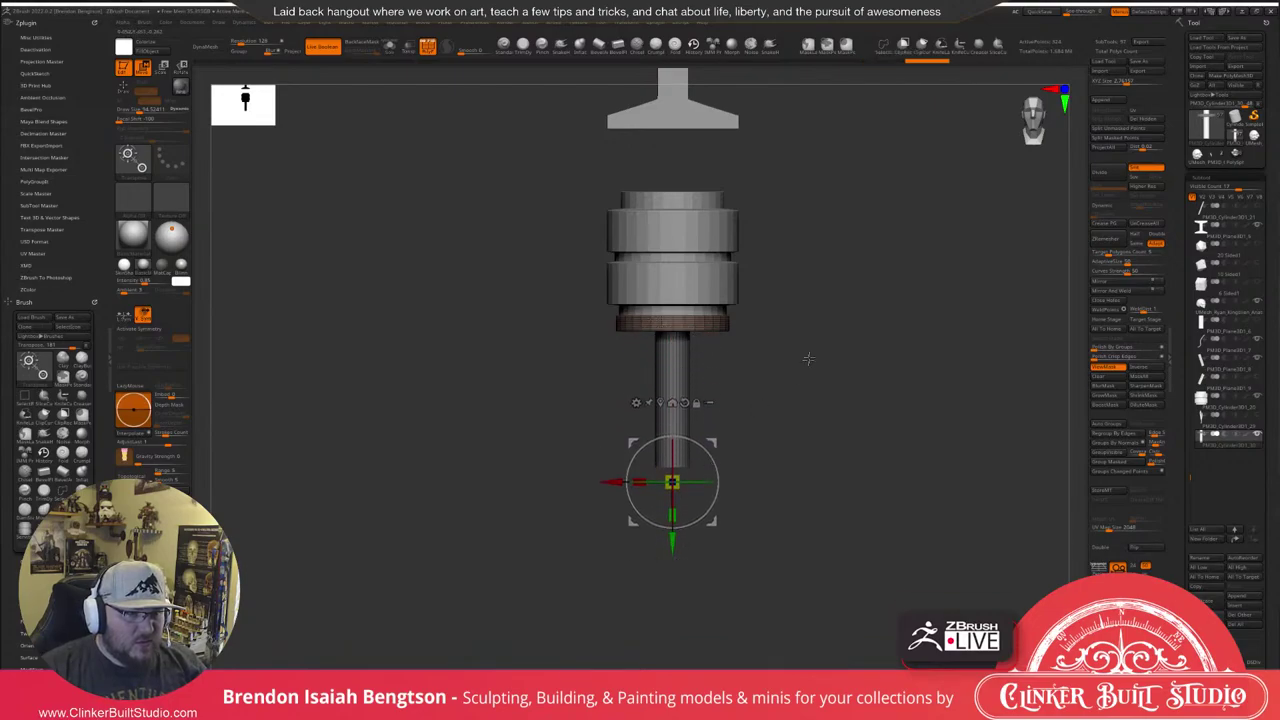
left_click_drag(808, 360, 796, 384, "ctrl")
mouse_move(763, 424)
left_mouse_down("ctrl")
mouse_move(563, 432)
mouse_move(834, 546)
mouse_move(874, 522)
left_mouse_up("ctrl")
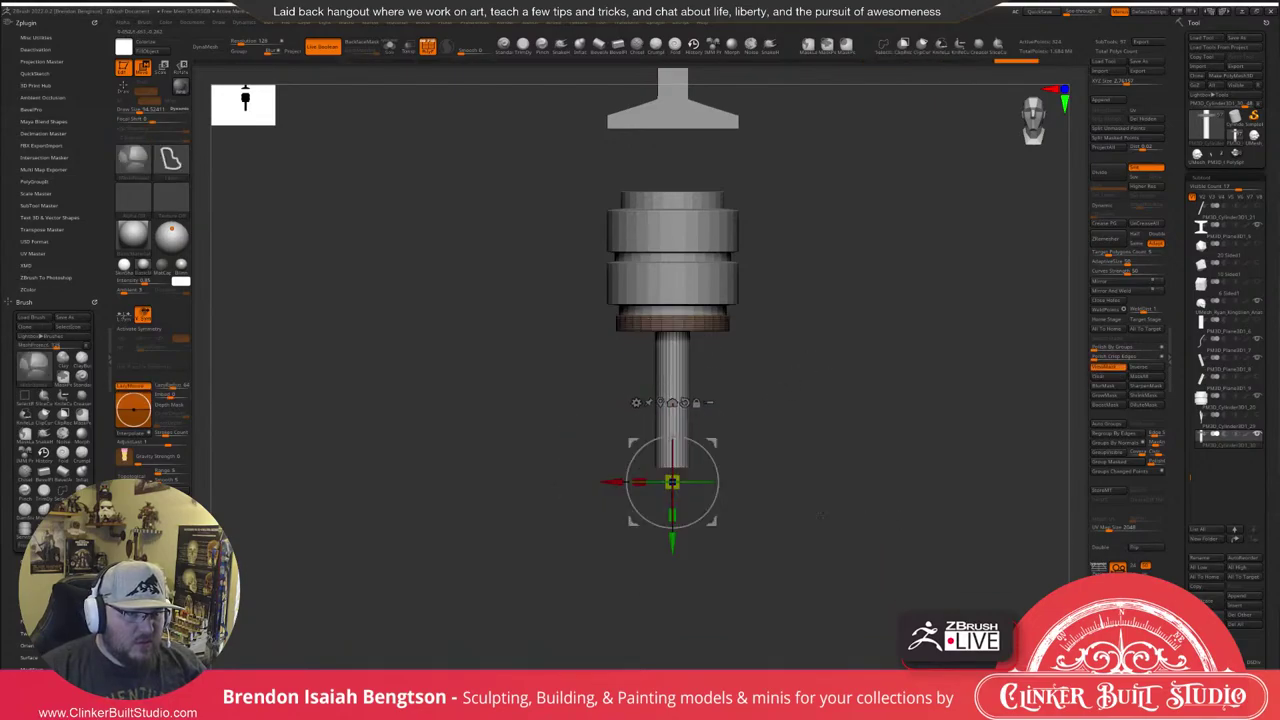
left_click_drag(672, 515, 672, 648)
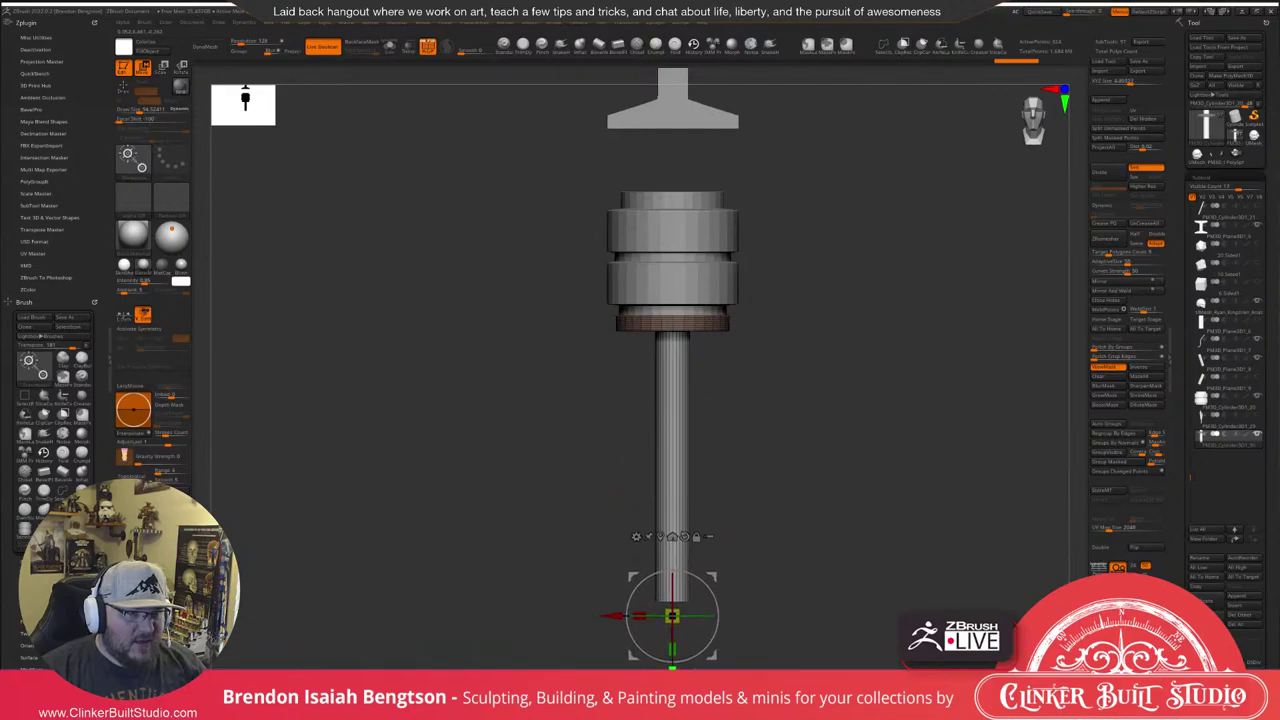
right_click_drag(863, 443, 856, 396, "ctrl")
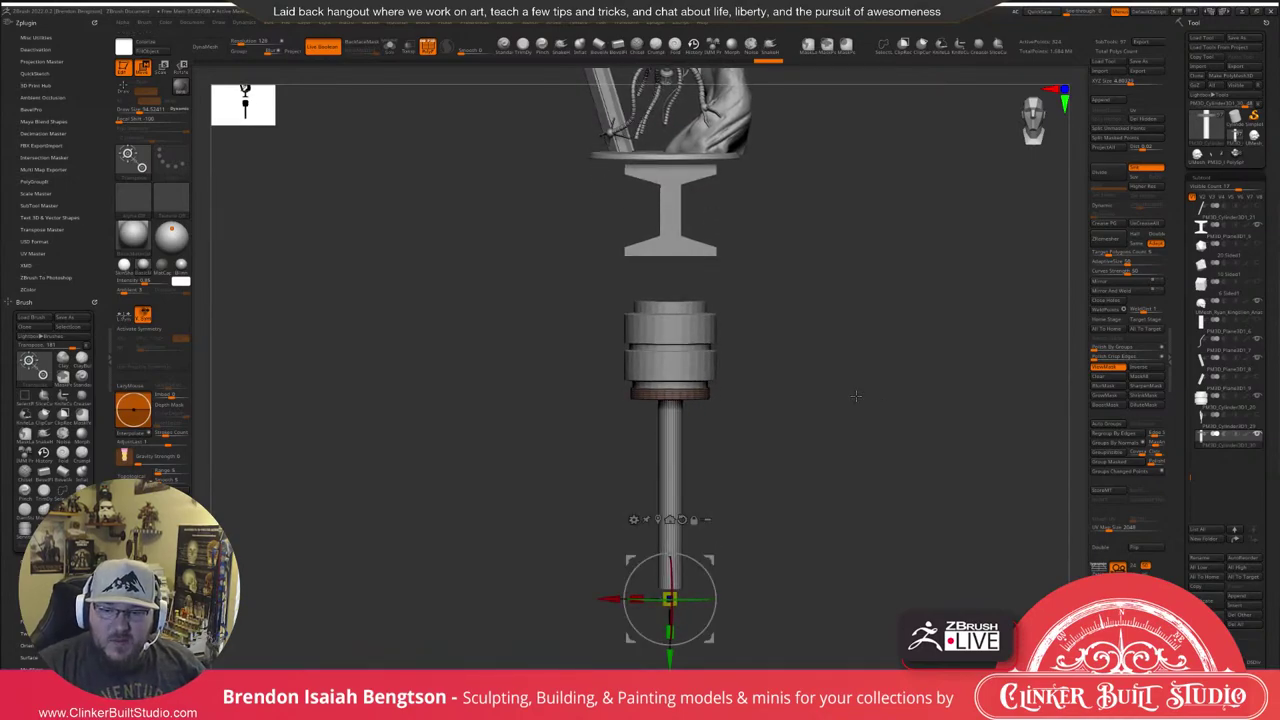
right_click_drag(835, 307, 836, 370)
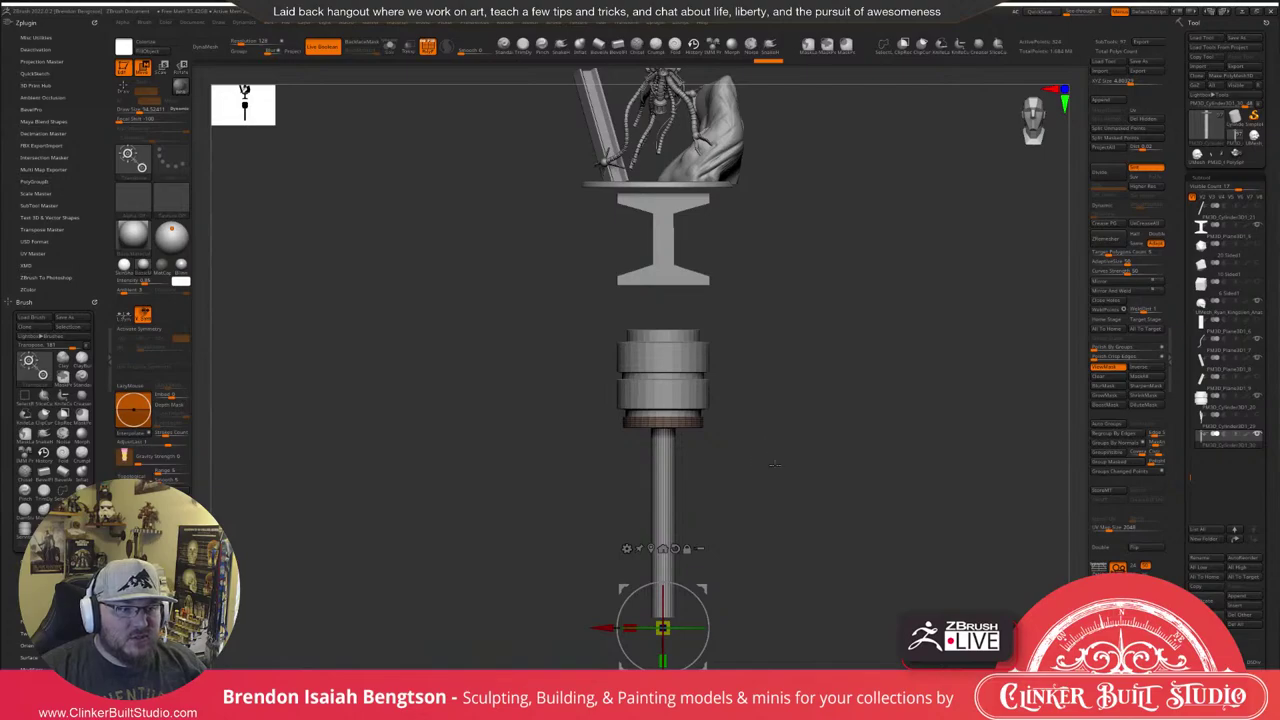
right_click_drag(775, 463, 743, 423)
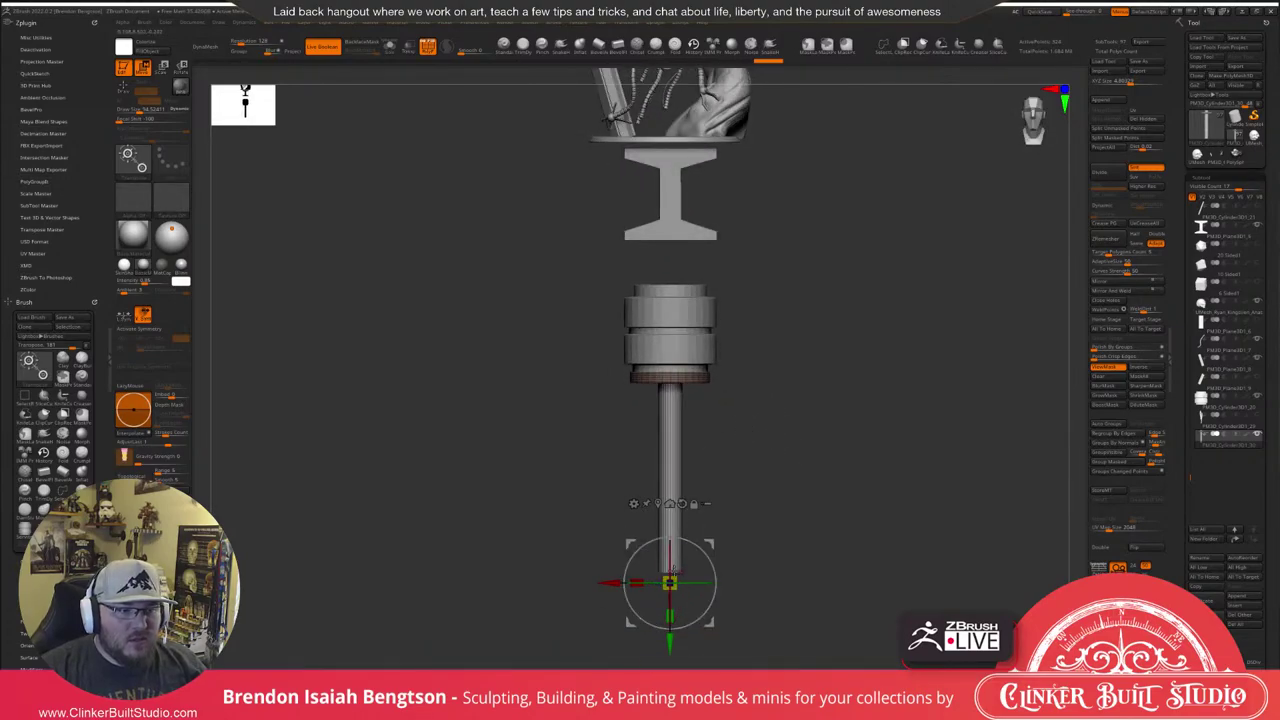
left_click_drag(670, 643, 670, 622)
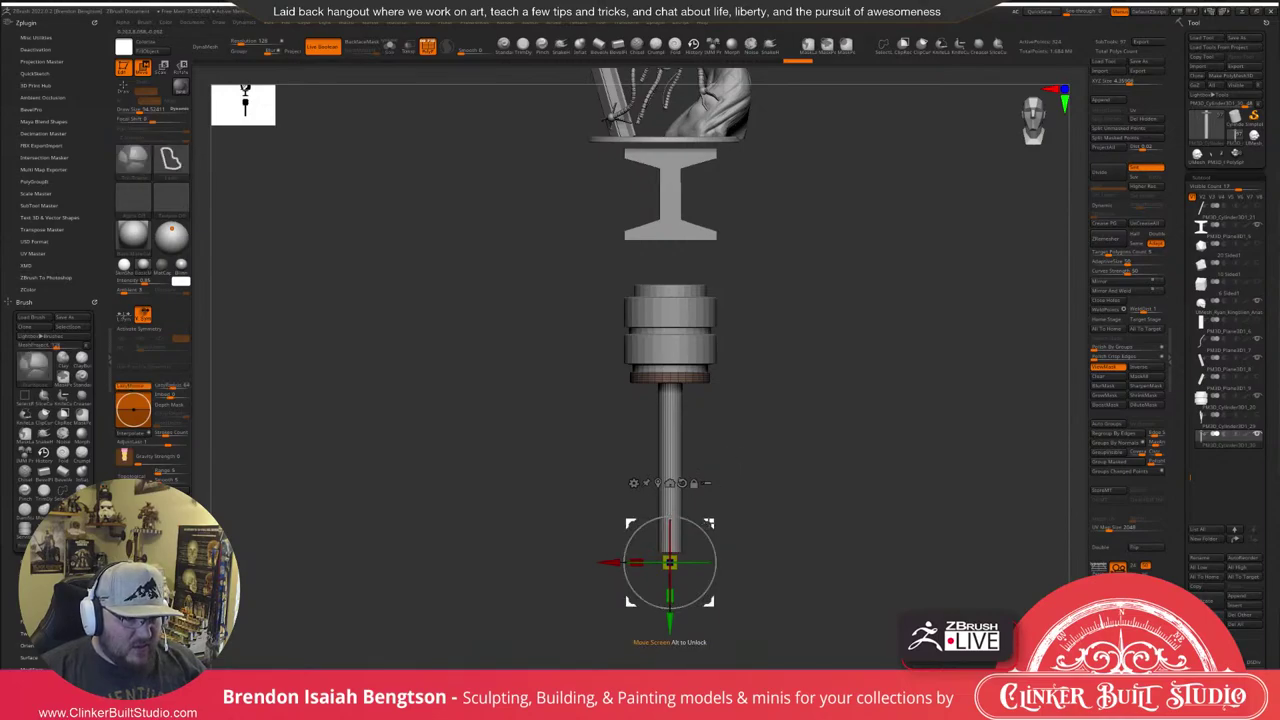
Clear the mask and give the ring and shaft separate polygroups with Auto Groups.
mouse_move(711, 520)
left_mouse_down()
mouse_move(714, 565)
mouse_move(714, 520)
left_mouse_up()
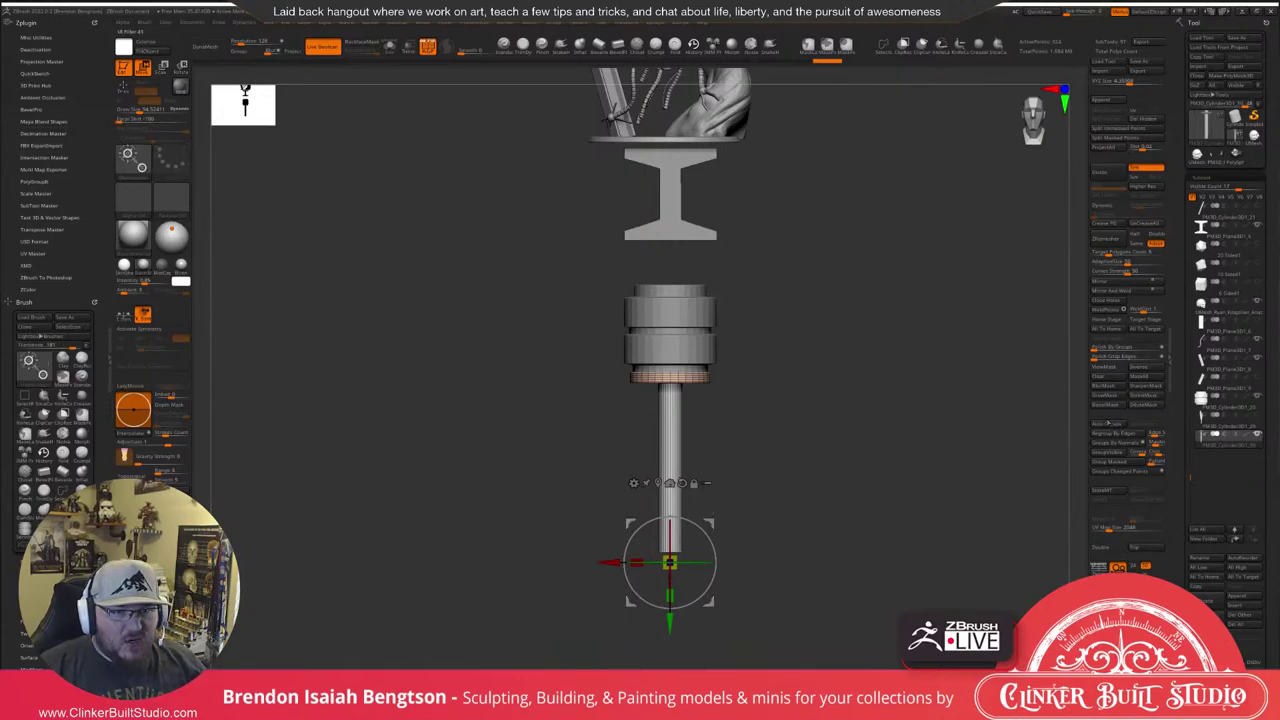
left_click(1107, 424)
key("q")
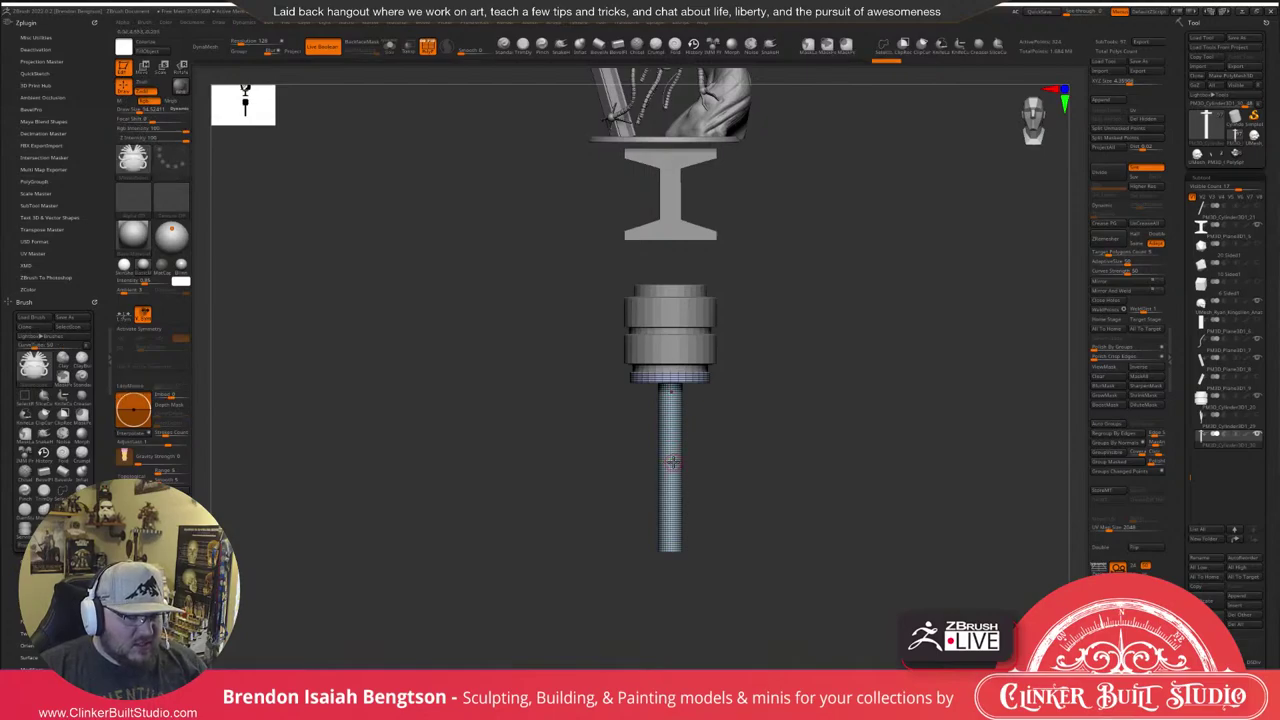
Duplicate the shaft downward along its axis to create a separate piece at its lower end.
key("w")
left_click(671, 467, "ctrl")
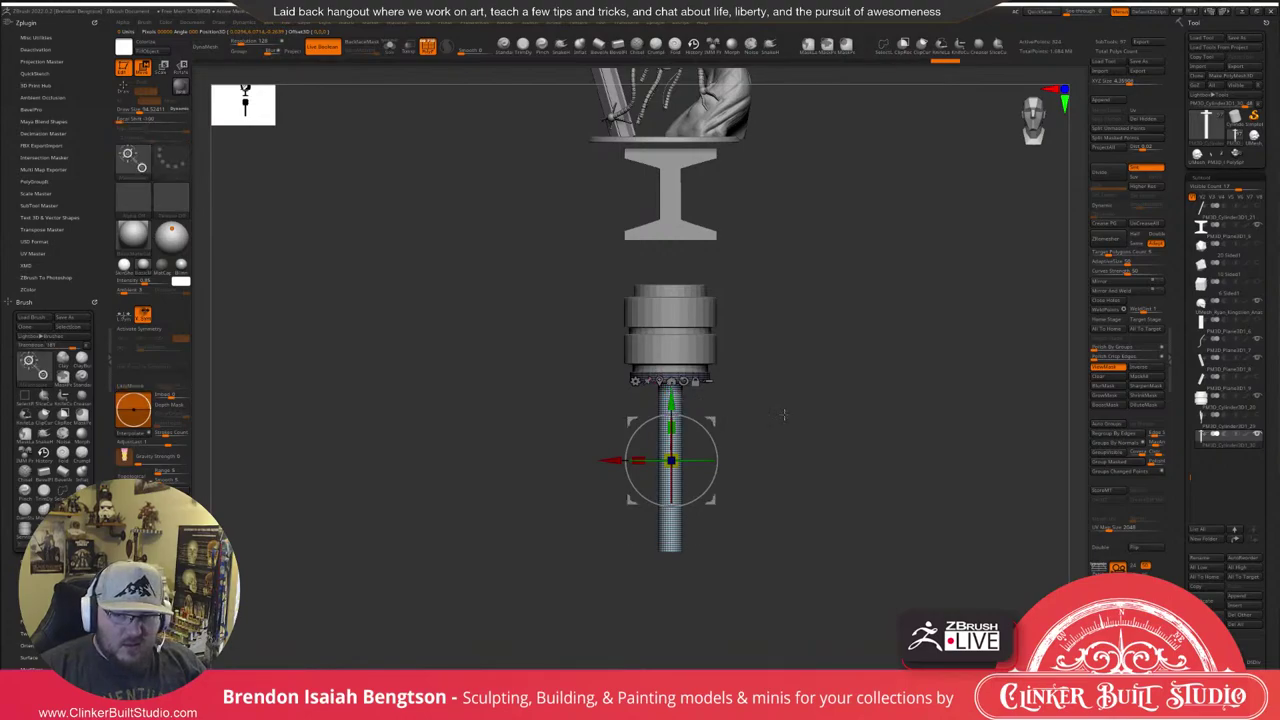
left_click_drag(791, 430, 792, 388, "alt")
left_click_drag(710, 378, 713, 476)
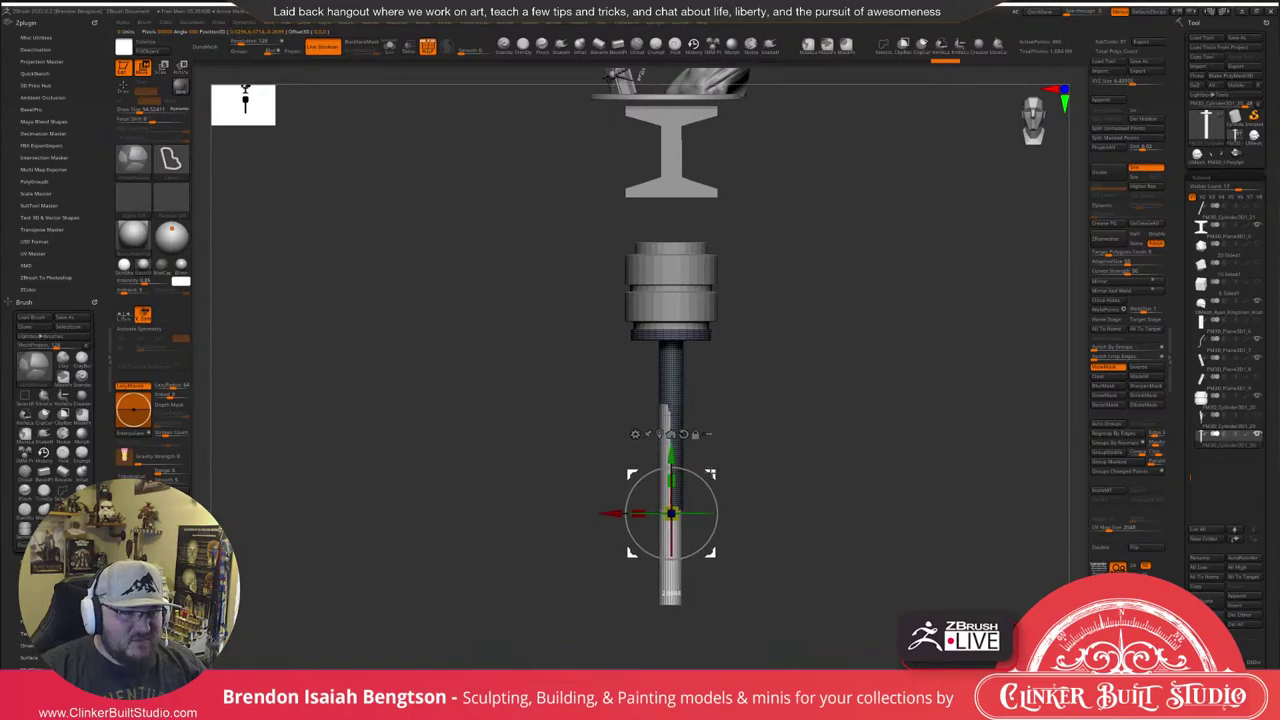
key("ctrl+z")
left_click_drag(672, 360, 672, 486, "ctrl")
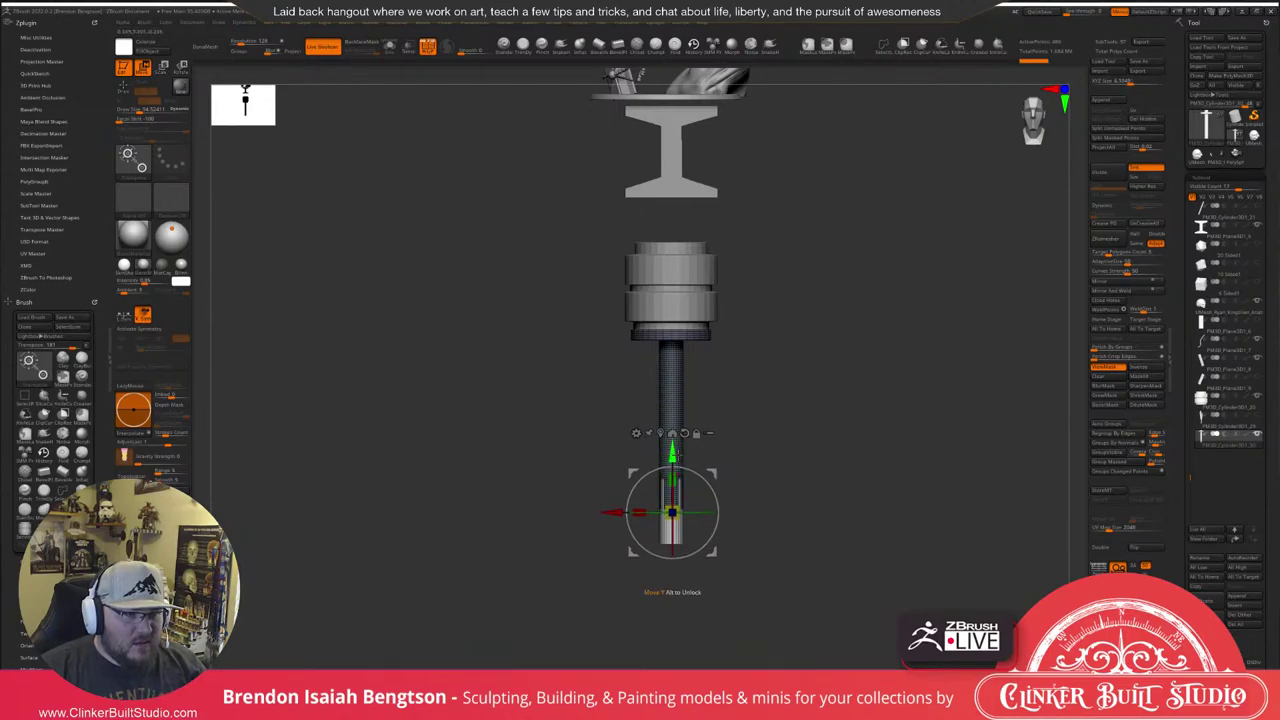
Center the gizmo on the new piece and reshape it into a short, wider collar around the shaft's lower end.
left_click_drag(745, 432, 834, 423)
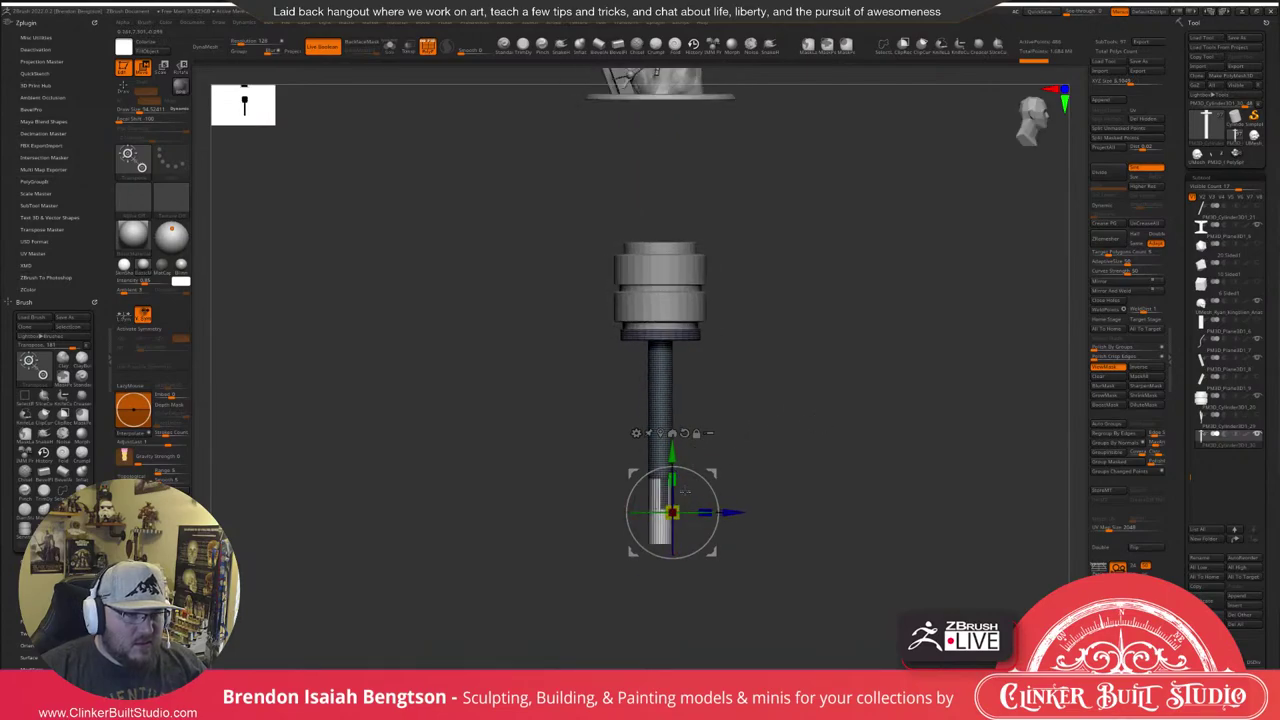
left_click_drag(679, 505, 662, 494)
key("ctrl+z")
left_click(660, 434)
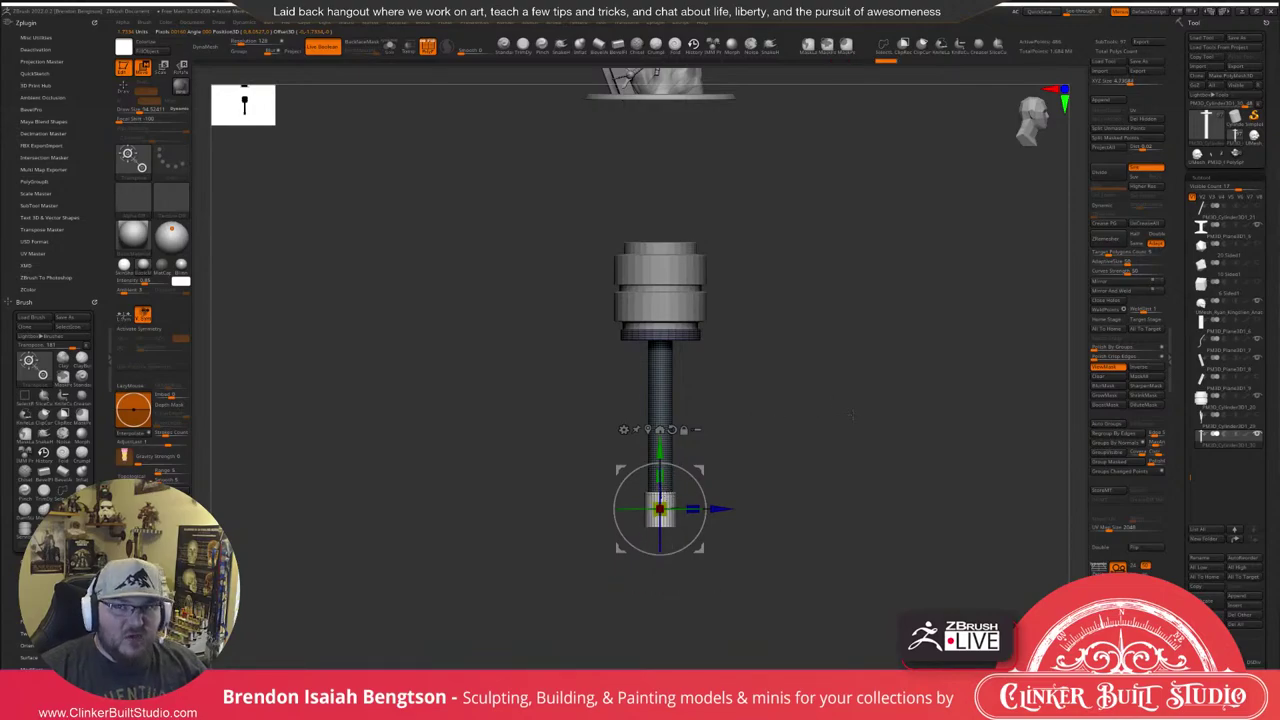
Bring the reference photo of the blue miniature with the ribbed hose into view beside the model.
left_click_drag(851, 416, 823, 378)
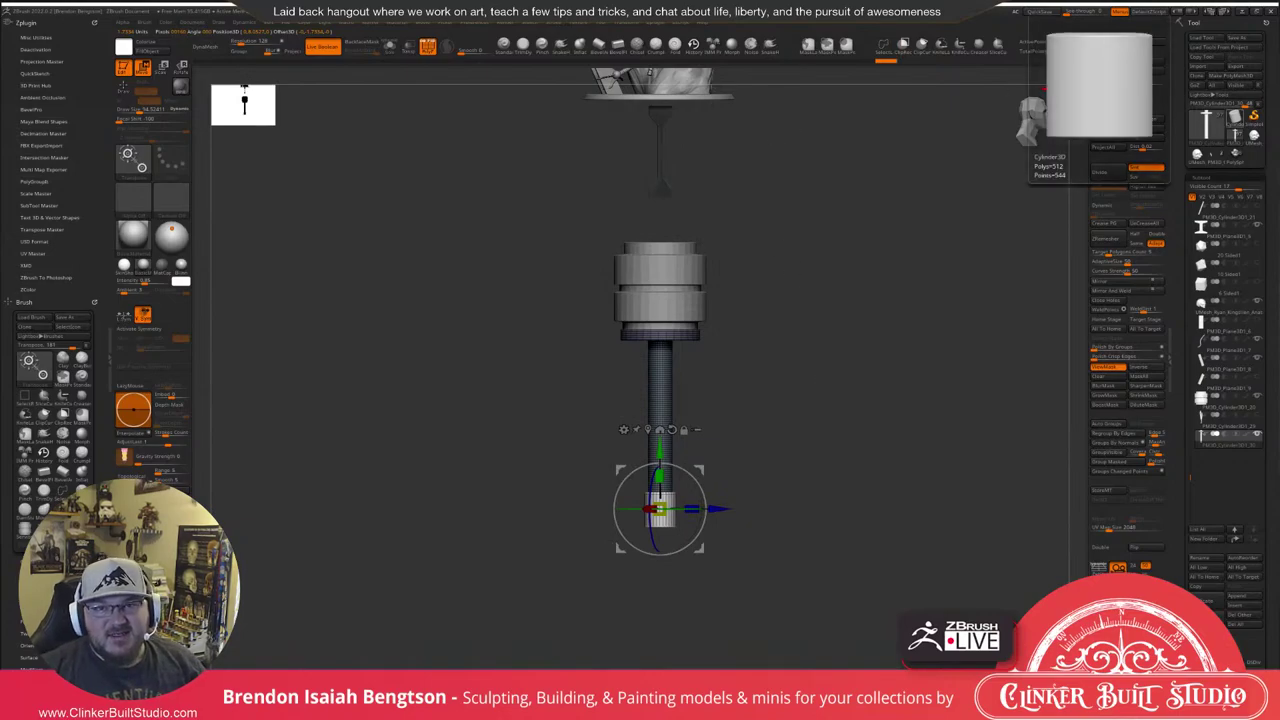
left_click_drag(1279, 270, 1064, 281)
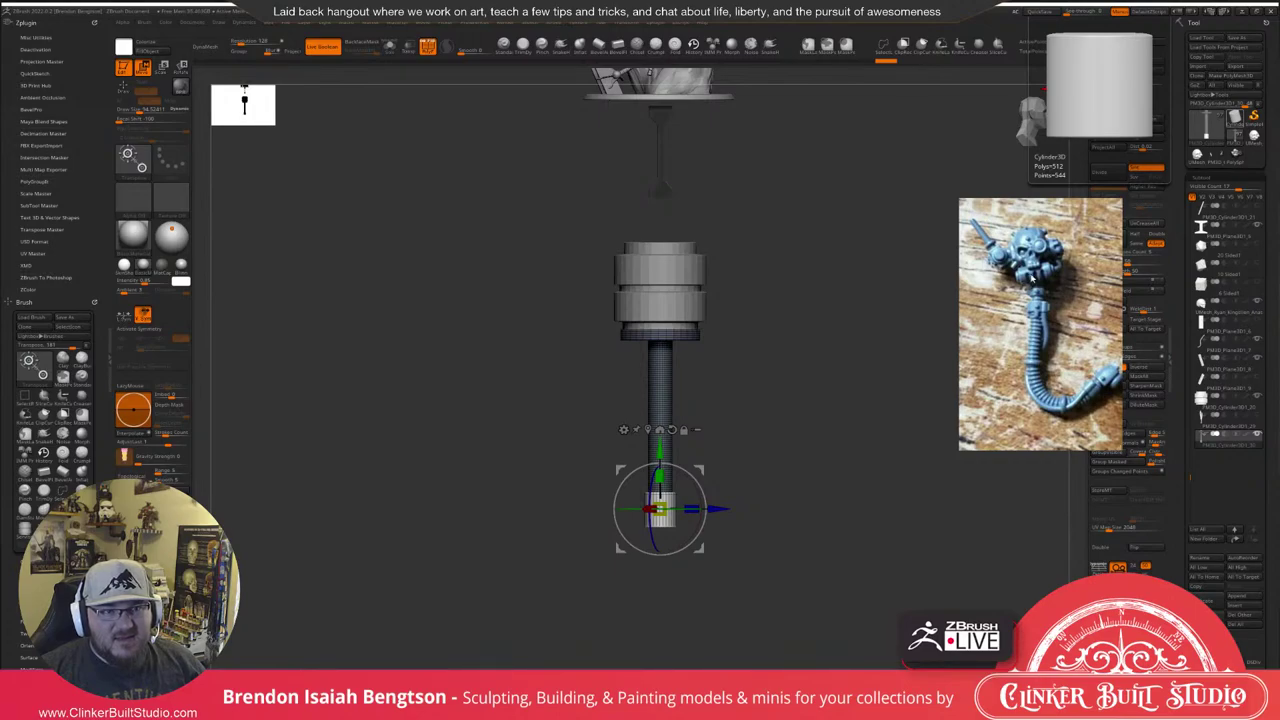
Move the reference photo of the blue miniature off the canvas to clear the area beside the model.
left_click_drag(1021, 286, 1279, 286)
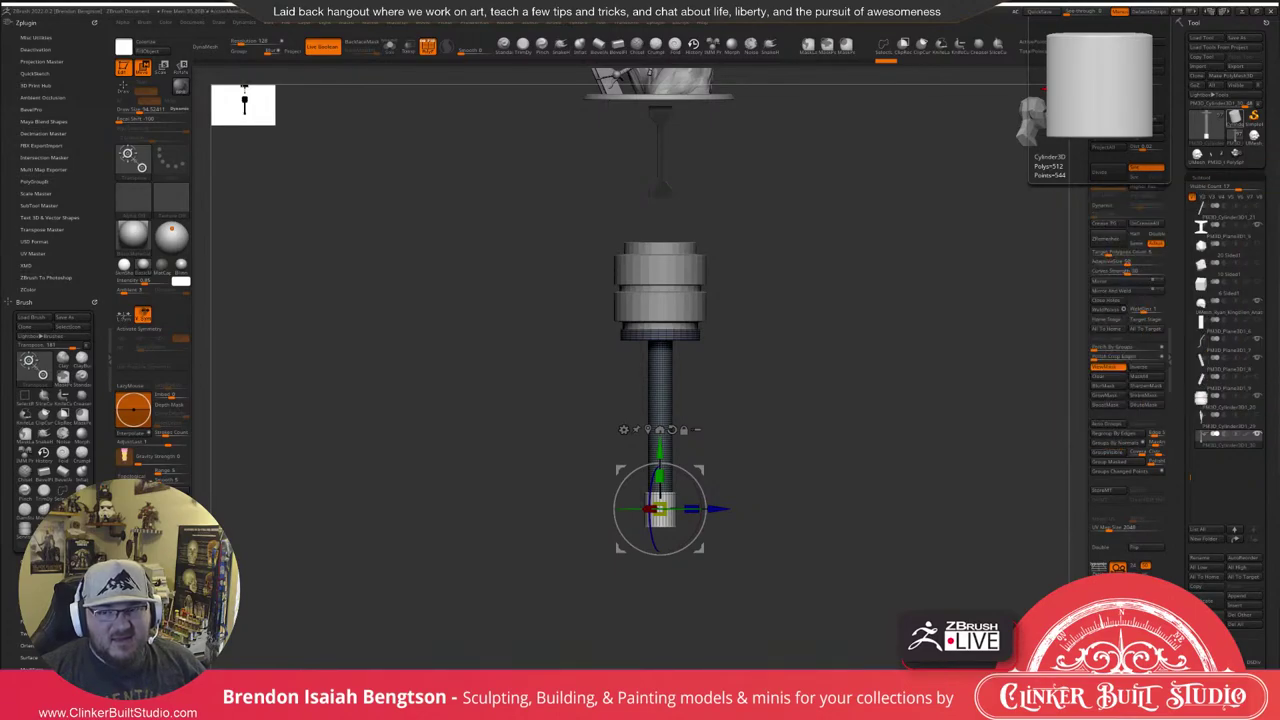
left_click_drag(817, 417, 781, 393)
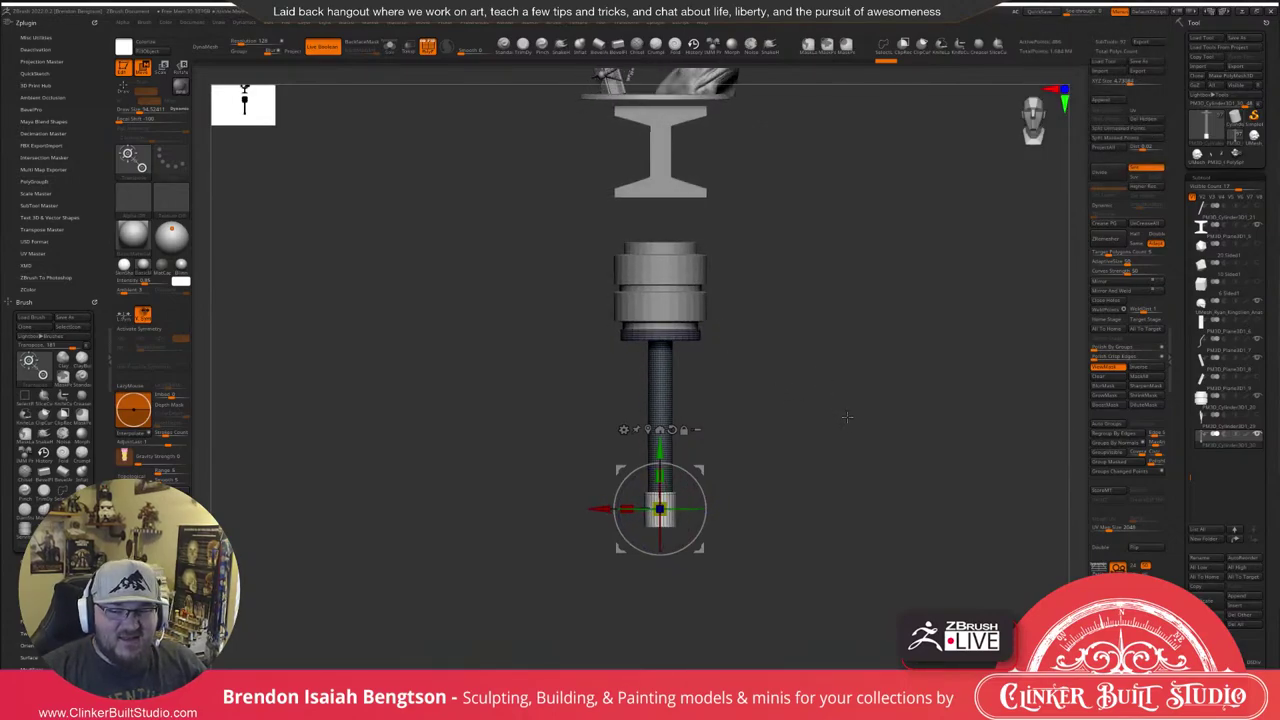
left_click_drag(846, 417, 848, 377)
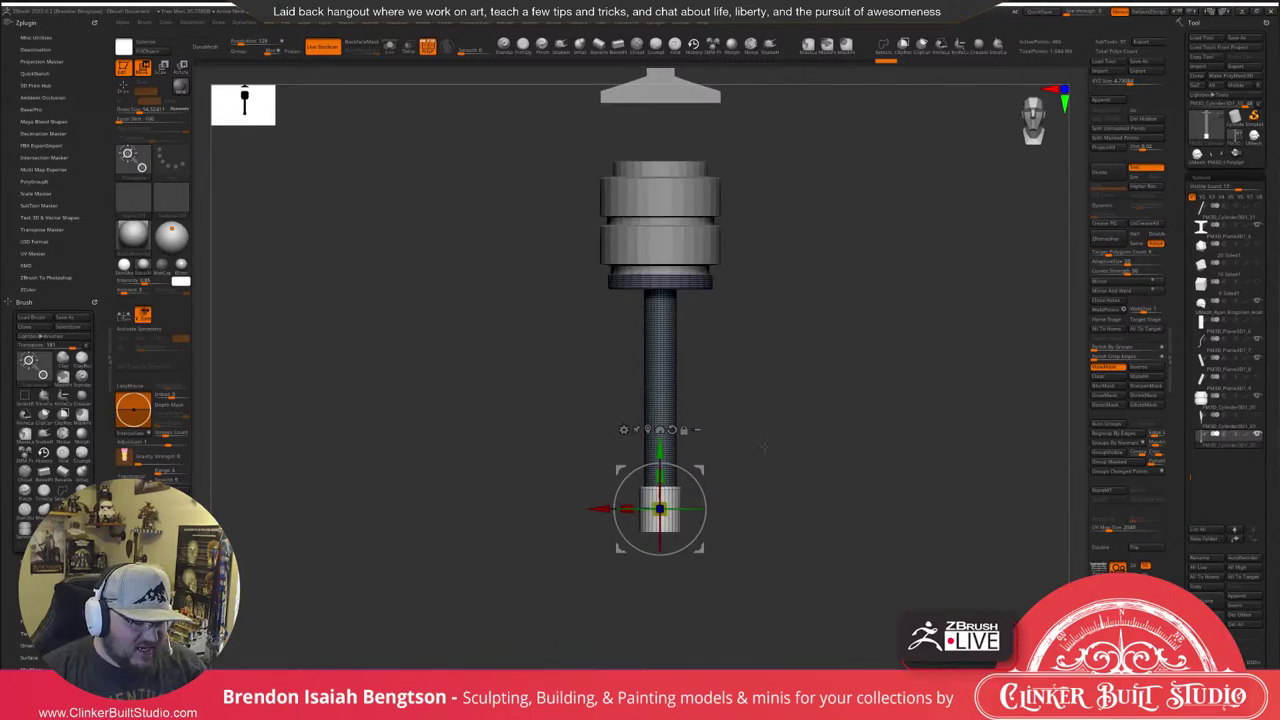
key("q")
left_click_drag(845, 426, 817, 380, "alt")
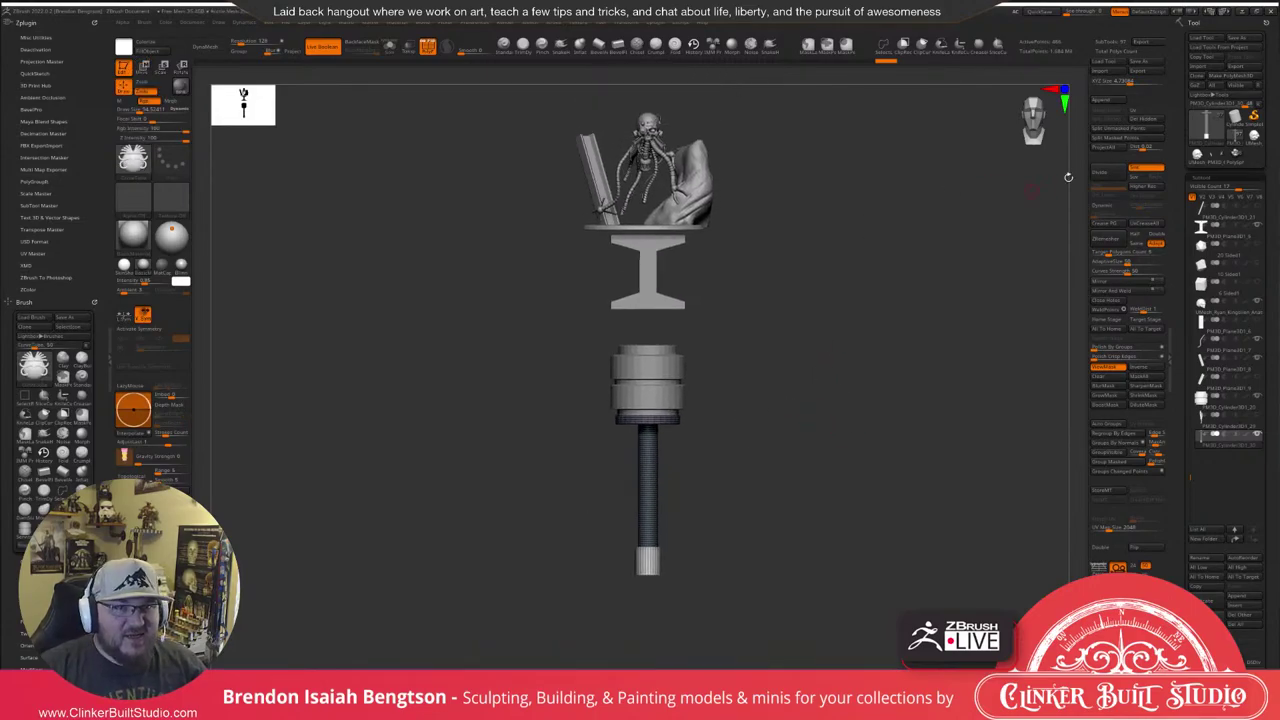
Make a Ring3D primitive the active tool and turn it to face the camera.
left_click(1113, 100)
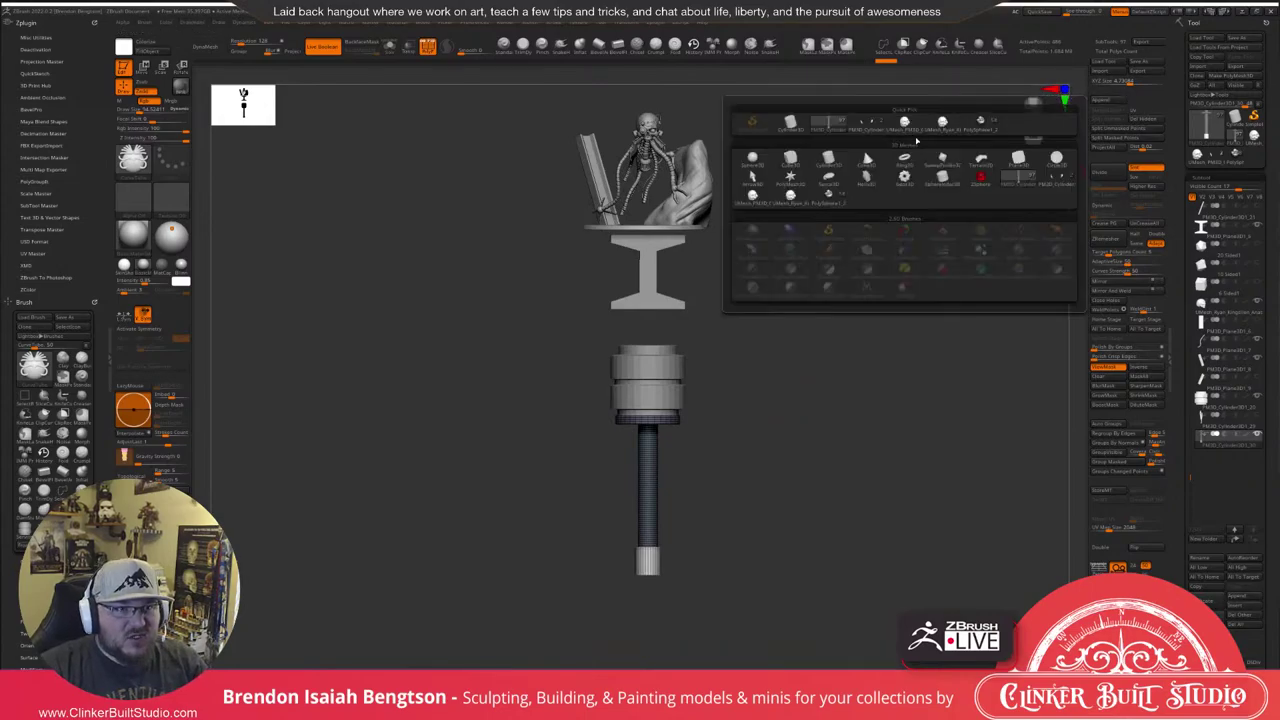
mouse_move(910, 160)
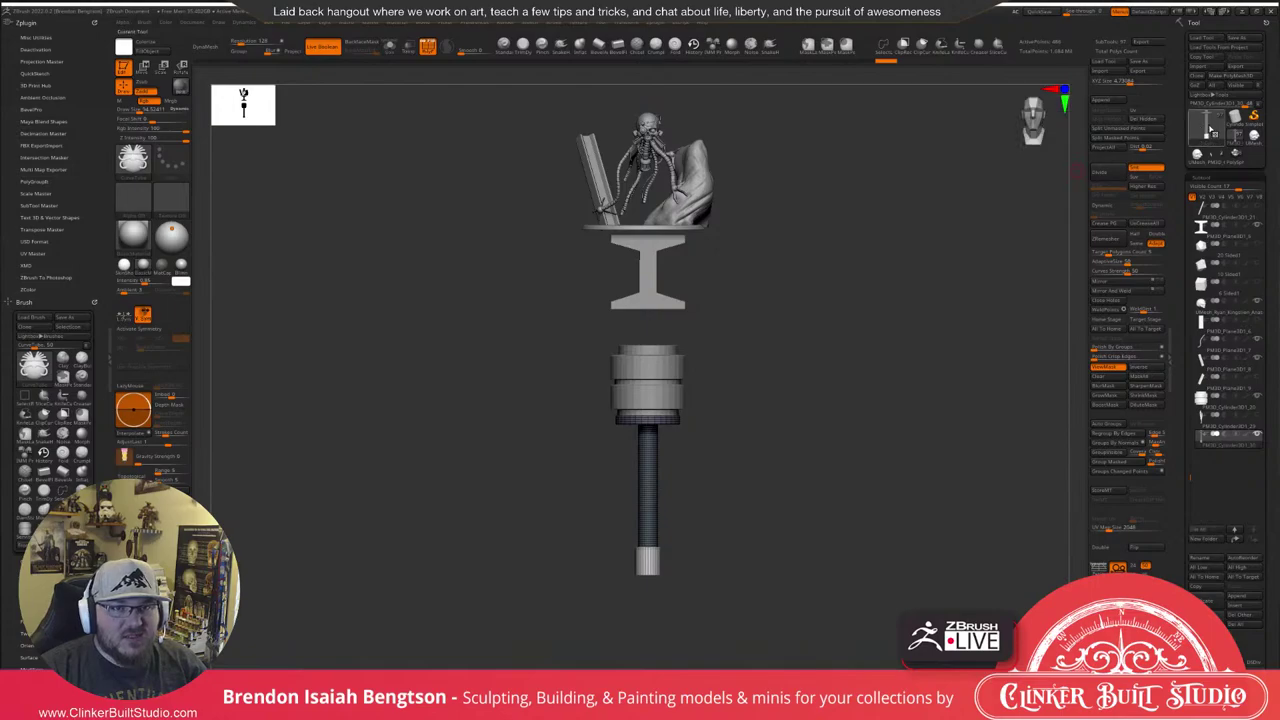
left_click(1207, 131)
left_click(1207, 133)
left_click(1207, 130)
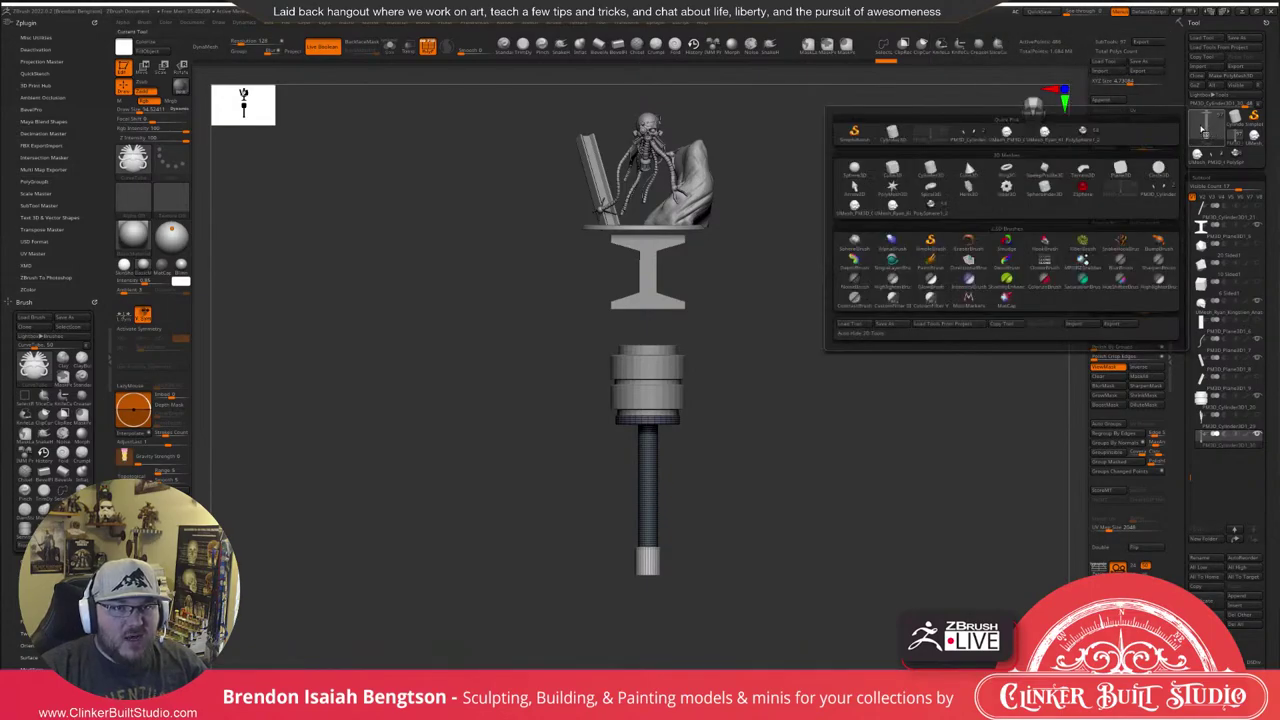
mouse_move(1006, 172)
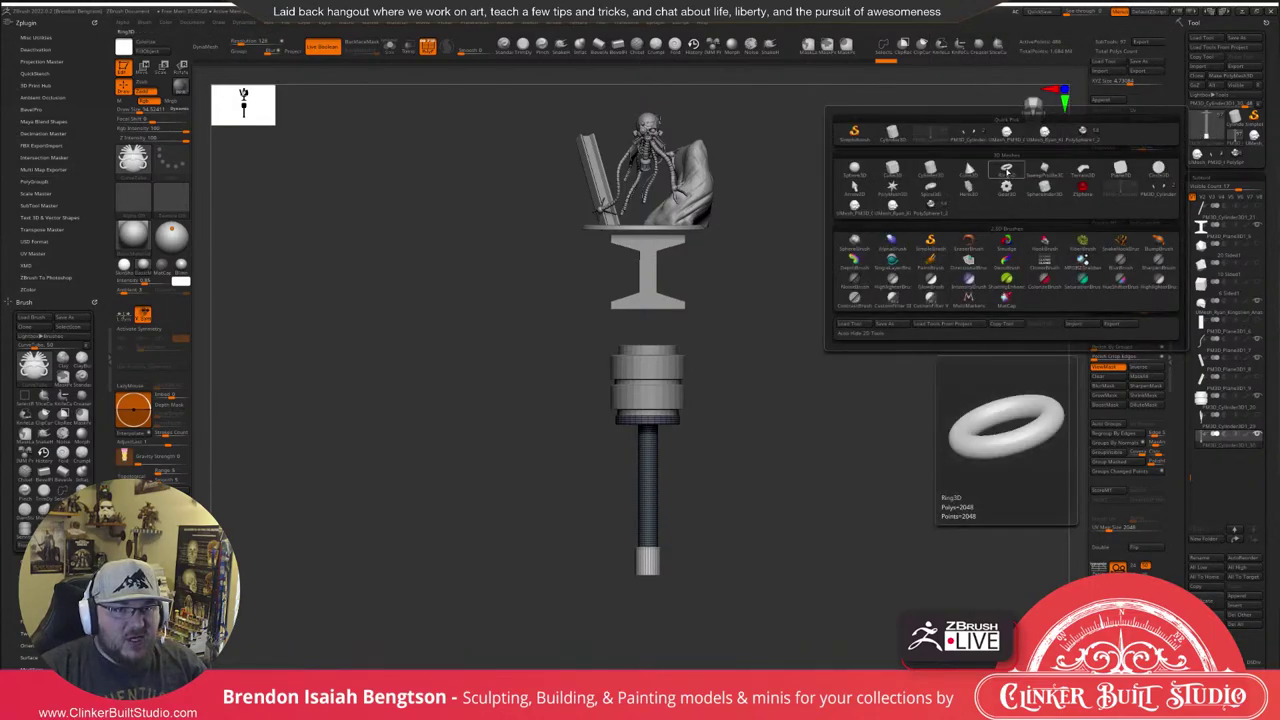
left_click(1006, 171)
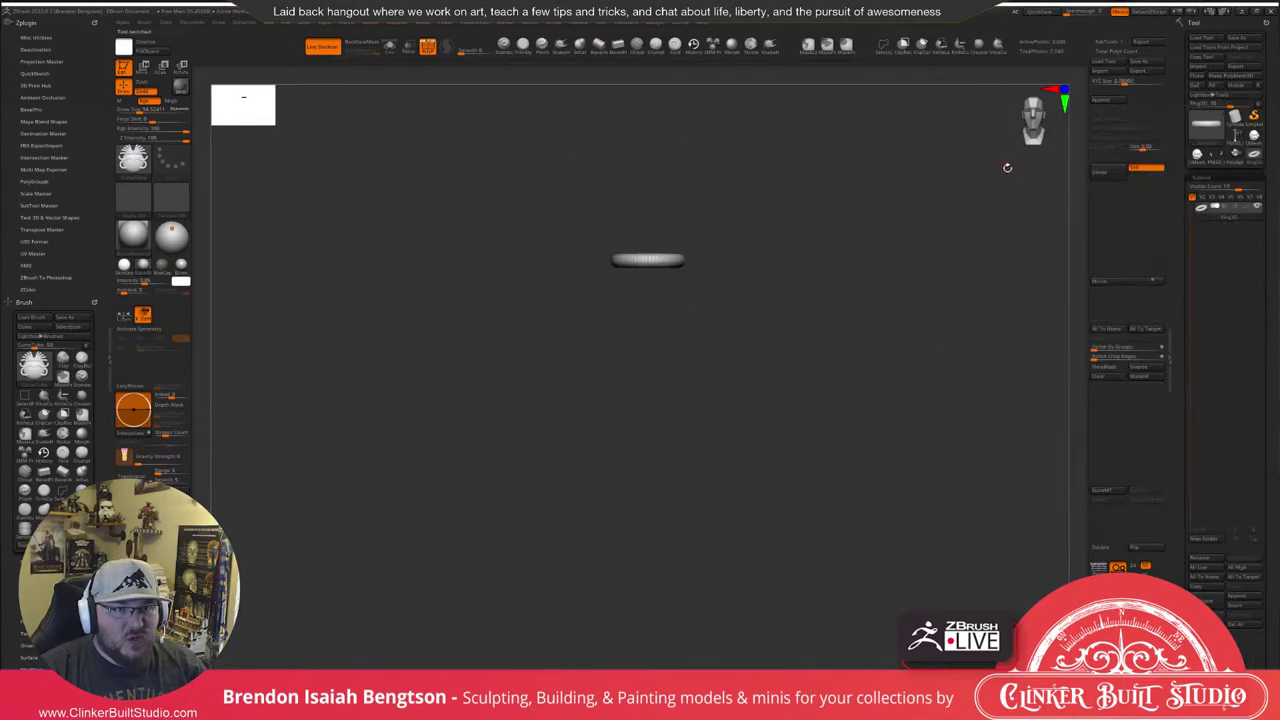
left_click_drag(853, 226, 851, 351)
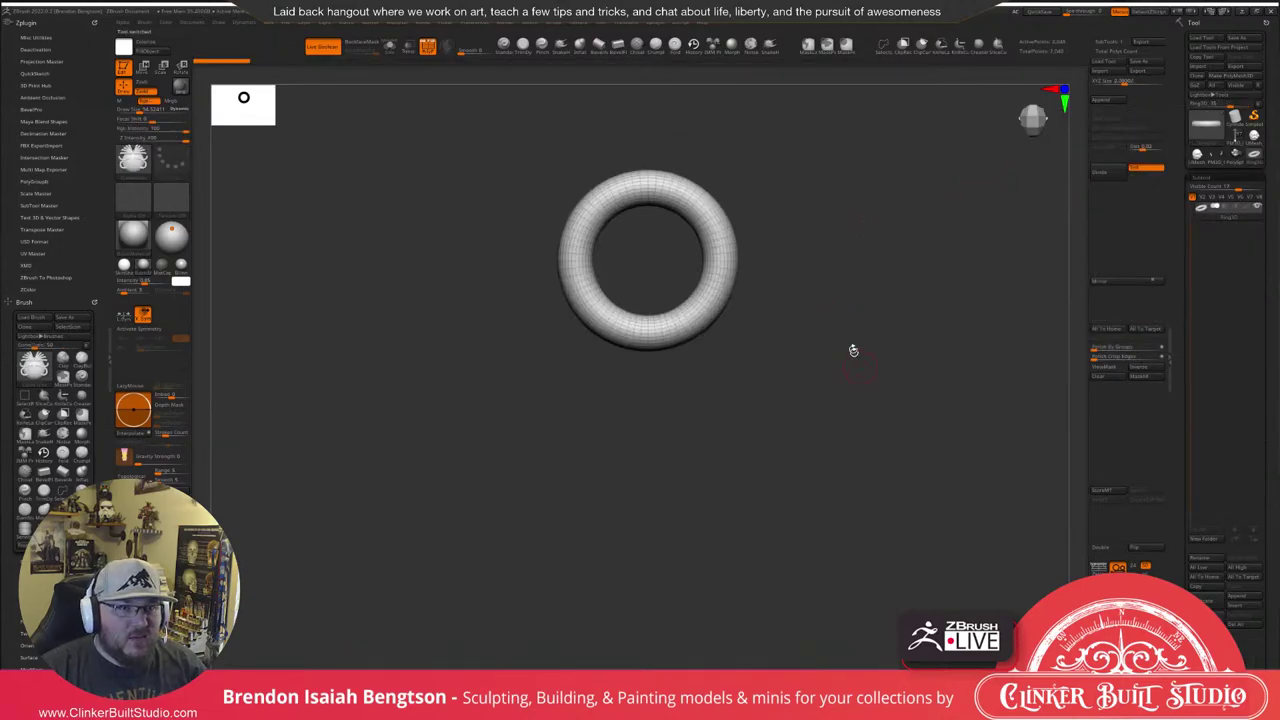
left_click_drag(893, 190, 890, 280, "alt")
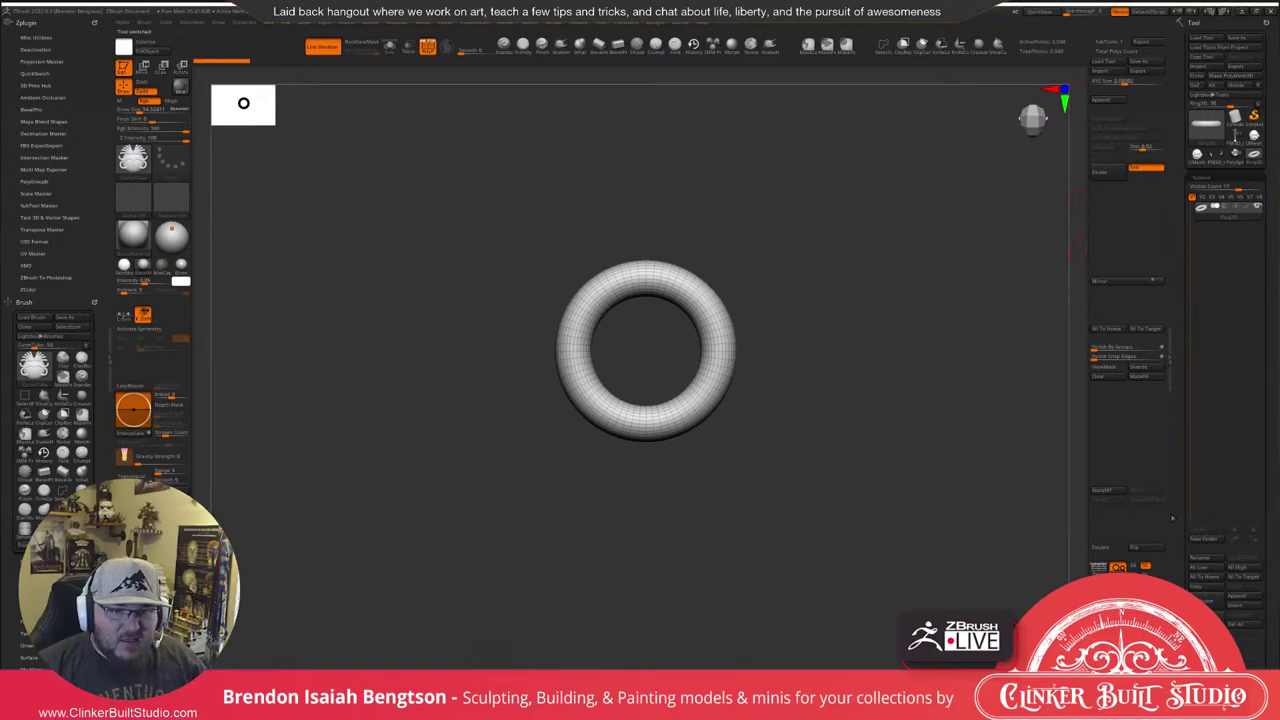
Thin the ring by lowering its SRadius initialize setting to 24.
left_click_drag(1185, 535, 1193, 411)
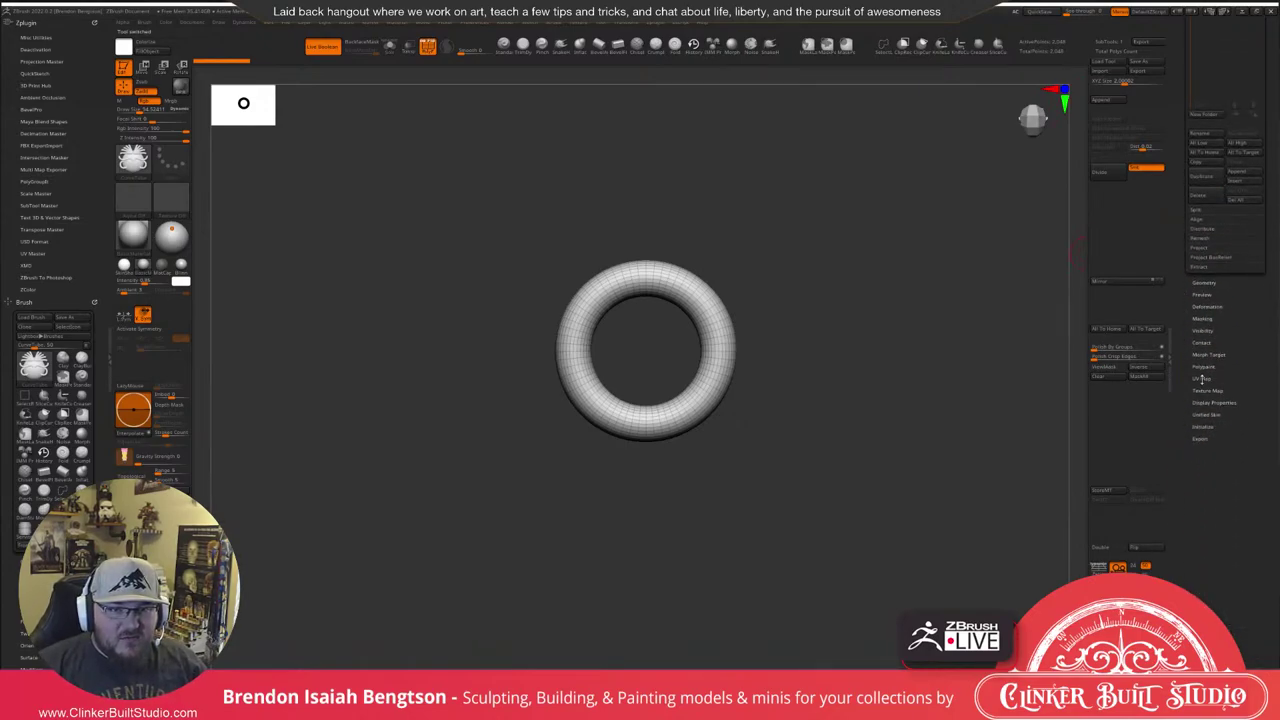
left_click(1202, 427)
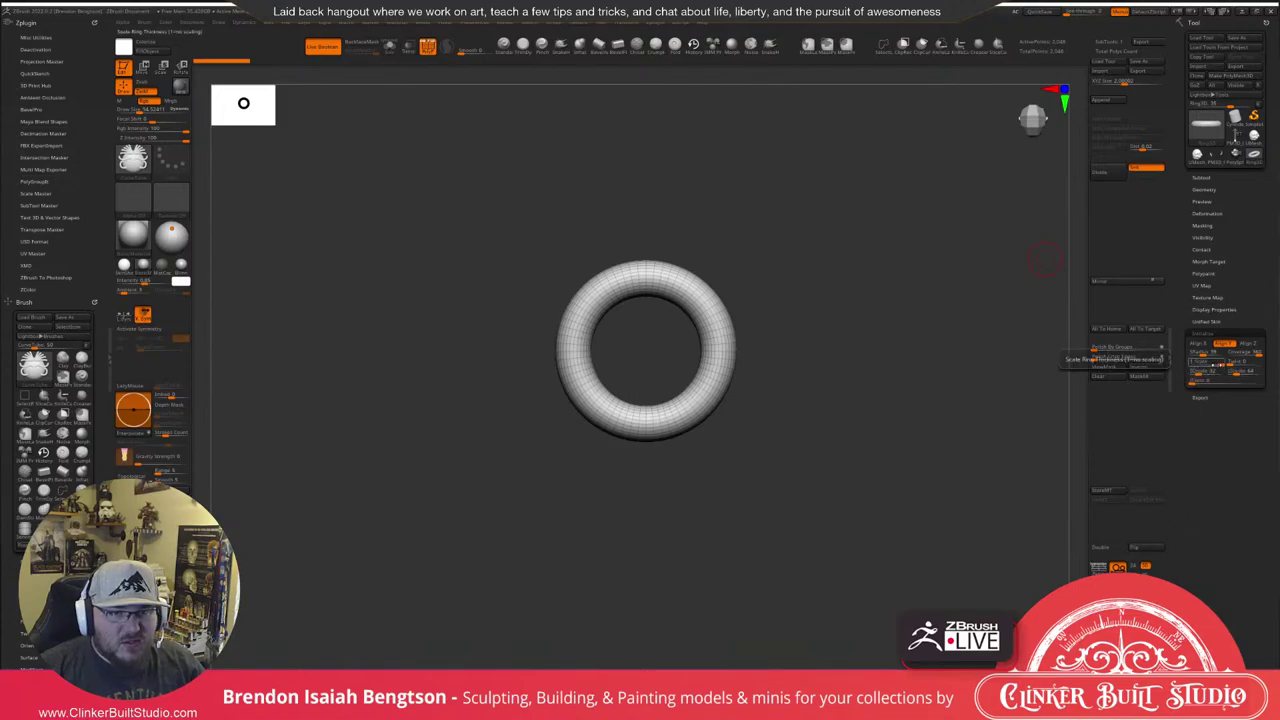
left_click_drag(1212, 354, 1196, 354)
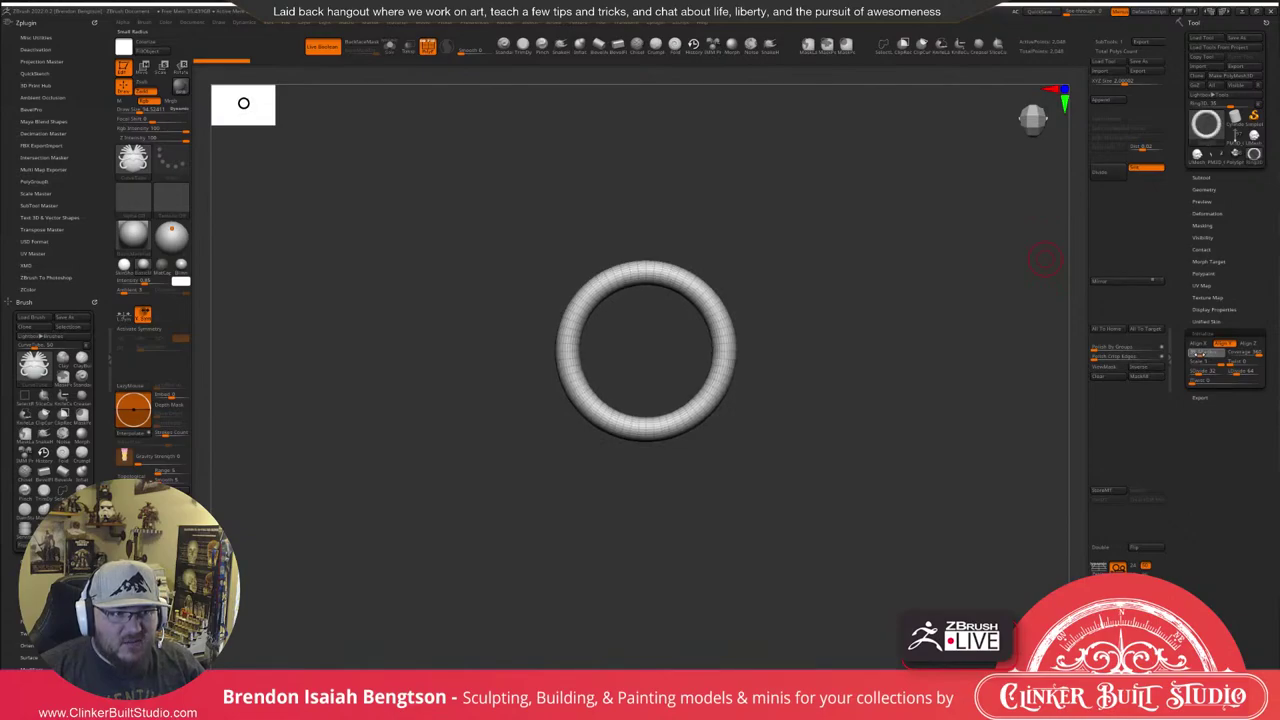
left_click_drag(1200, 353, 1199, 353)
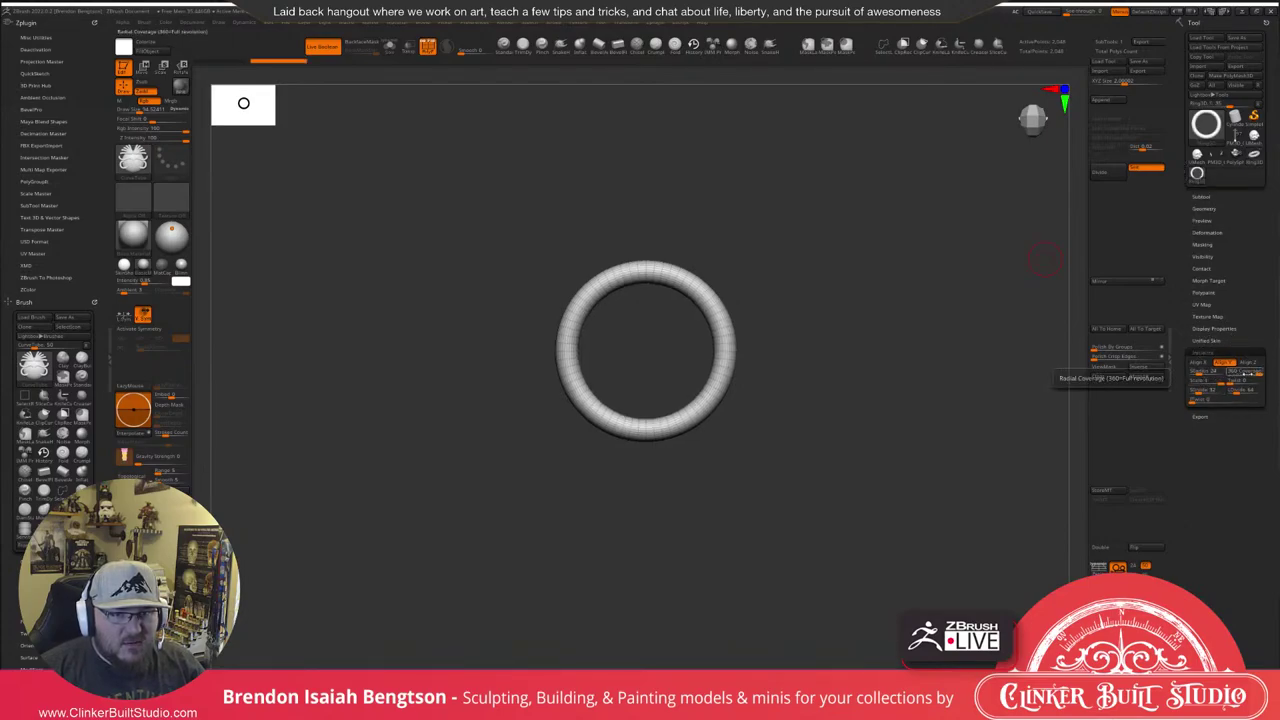
mouse_move(1228, 375)
left_mouse_down()
mouse_move(1264, 372)
mouse_move(1240, 382)
left_mouse_up()
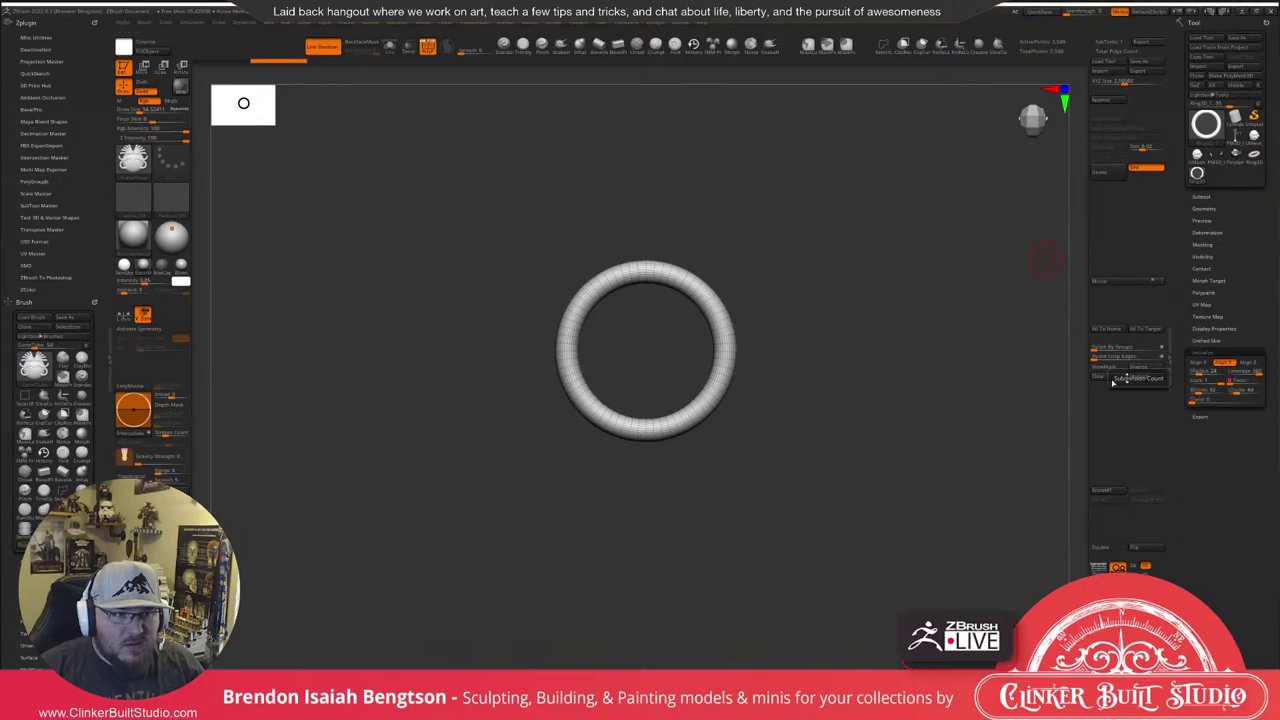
Convert the thinned ring to a PolyMesh3D and append it as a subtool to the model with the barrel and shaft.
key("f")
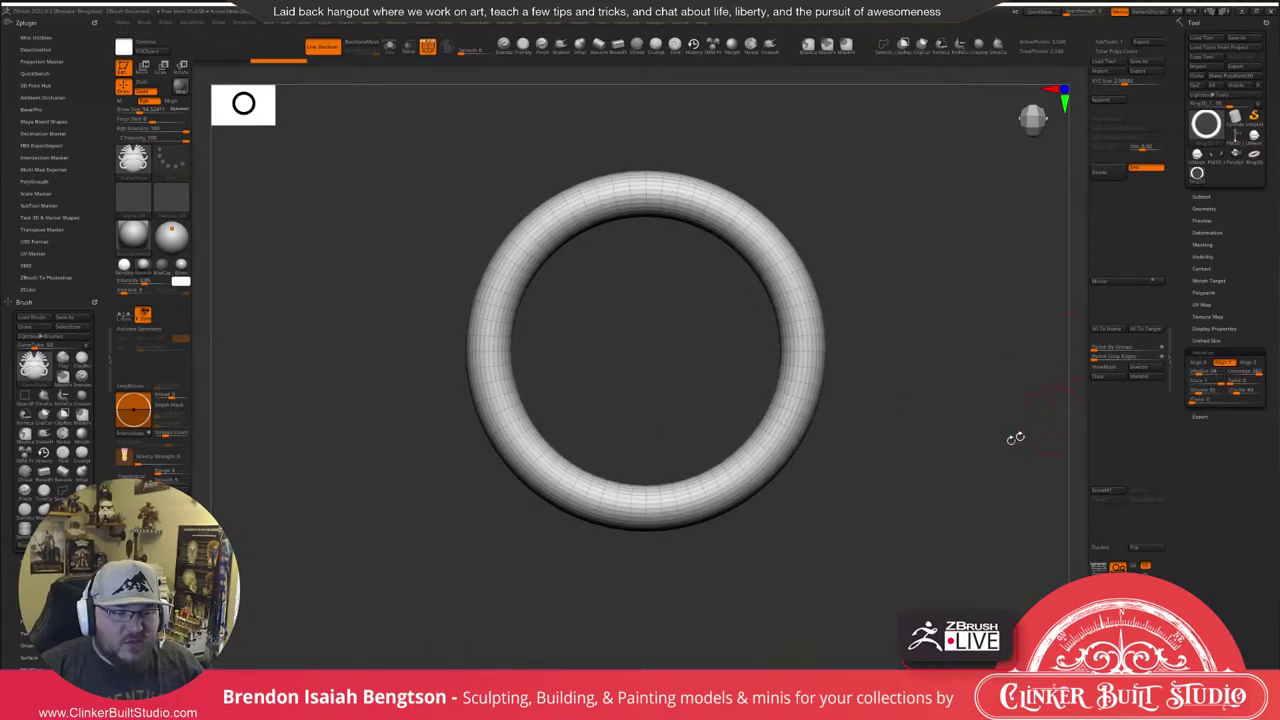
left_click_drag(1015, 438, 942, 443, "alt")
mouse_move(942, 443)
left_mouse_down()
mouse_move(1006, 508)
mouse_move(937, 423)
left_mouse_up()
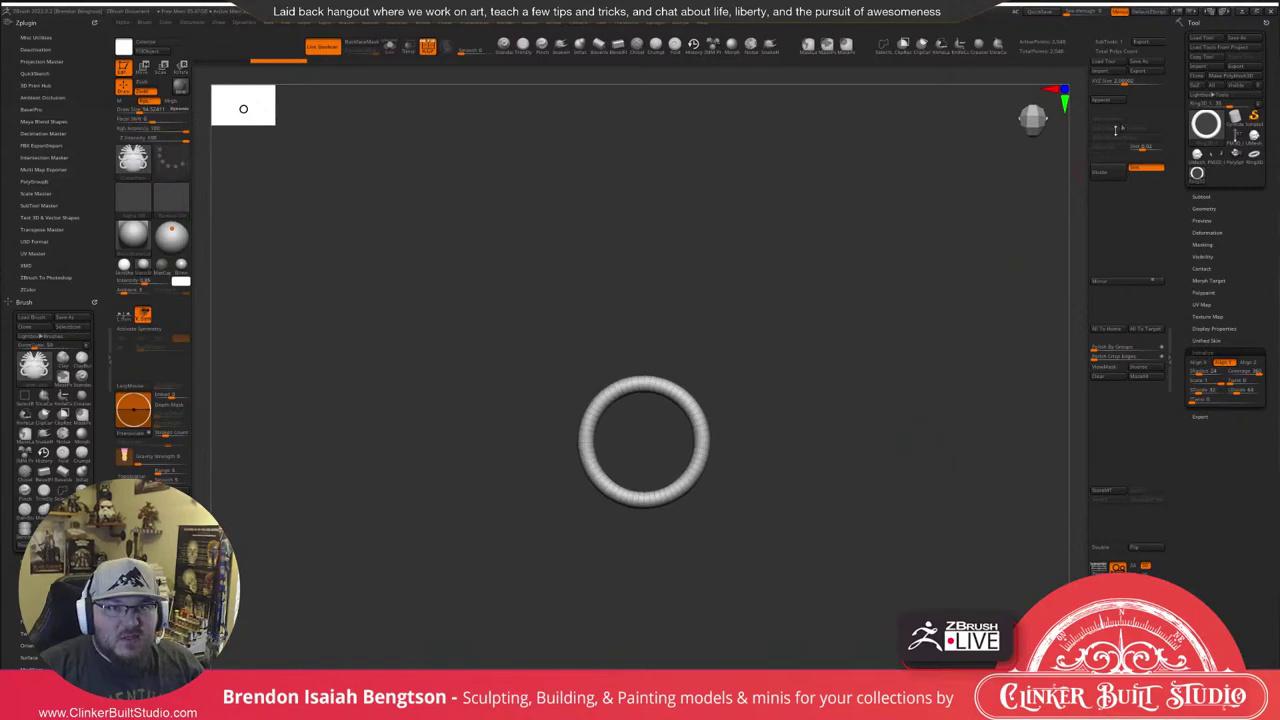
left_click(1234, 77)
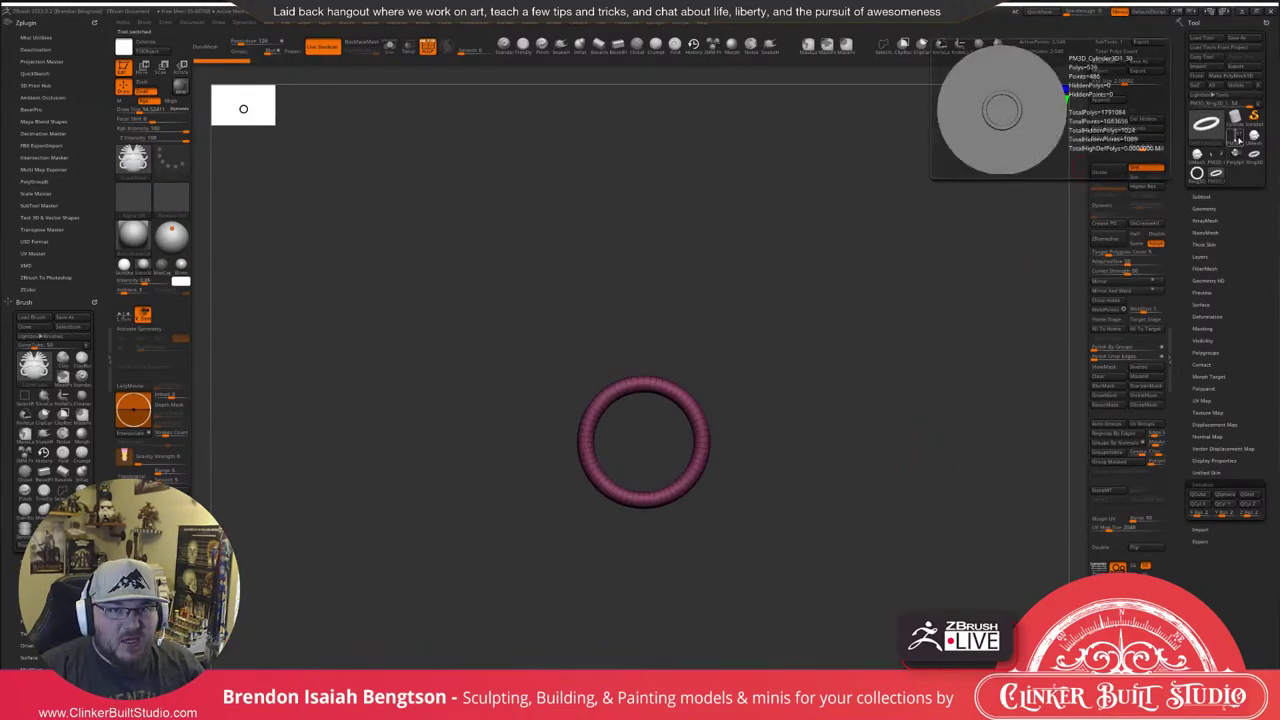
left_click(1236, 142)
left_click_drag(1017, 251, 910, 330)
left_click(1116, 103)
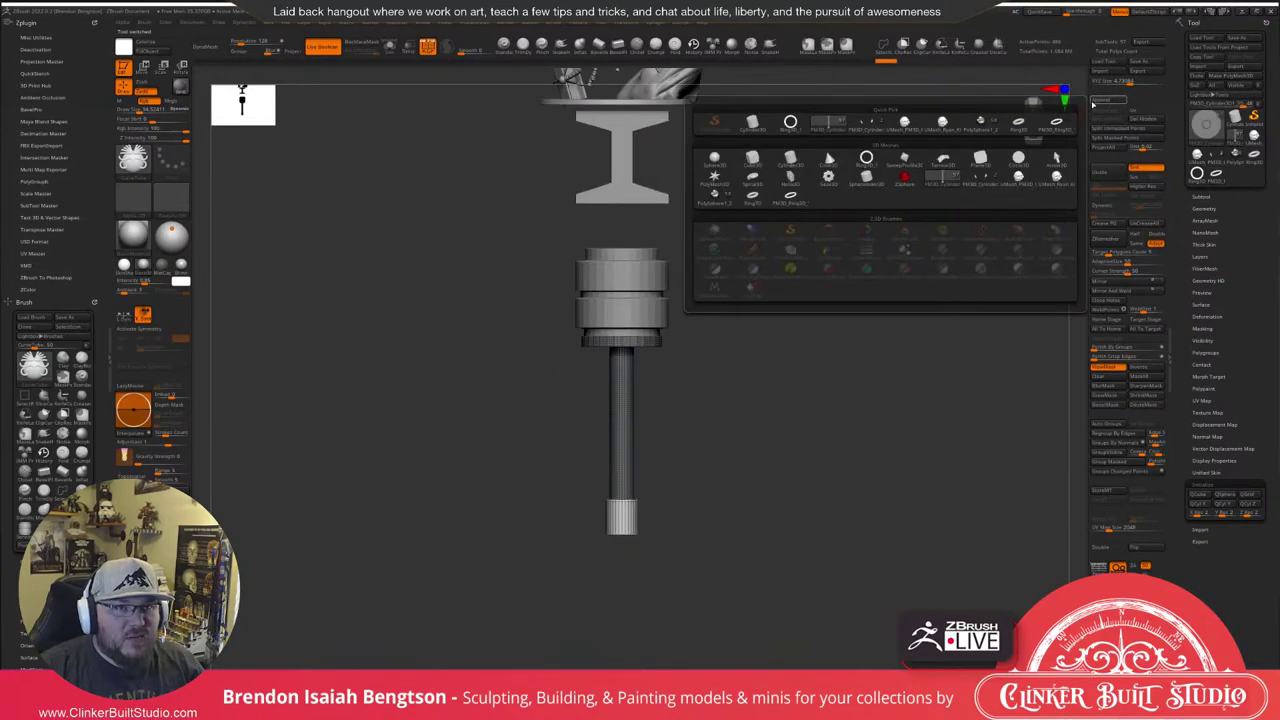
left_click(1062, 125)
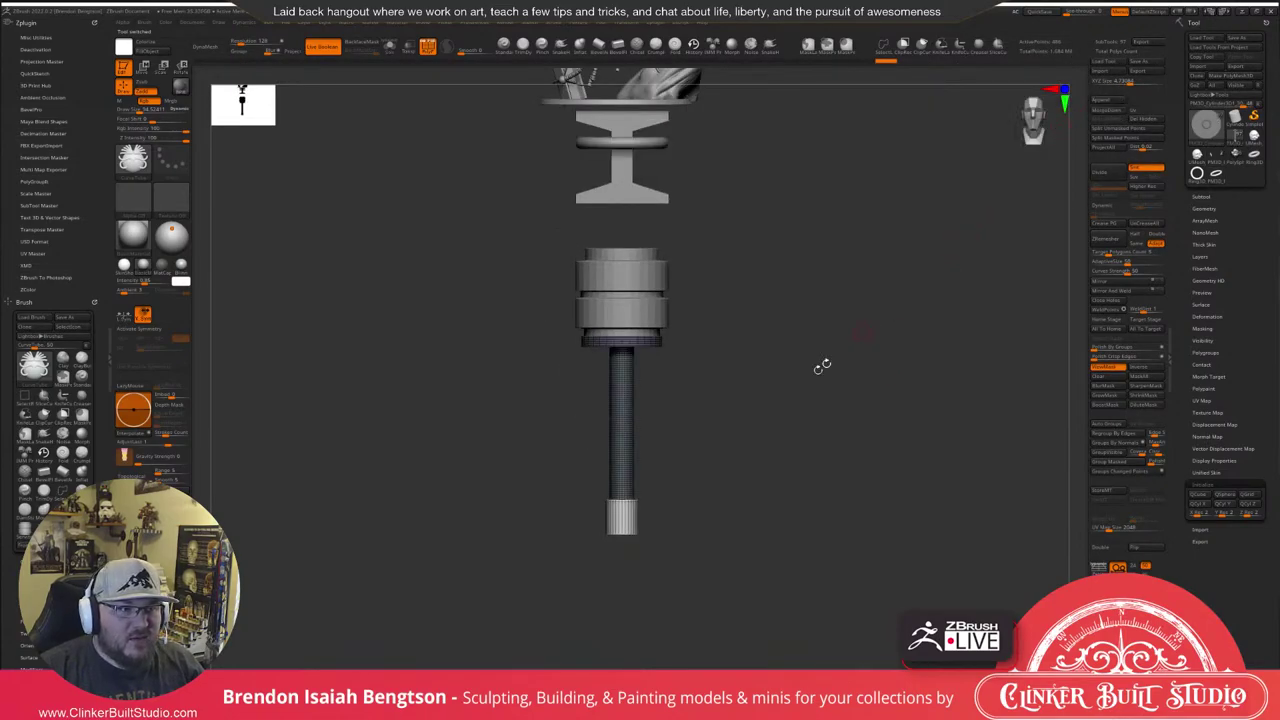
Stand the appended ring upright and move it down so it hangs from the collar at the shaft's lower end.
left_click(660, 146, "alt")
key("w")
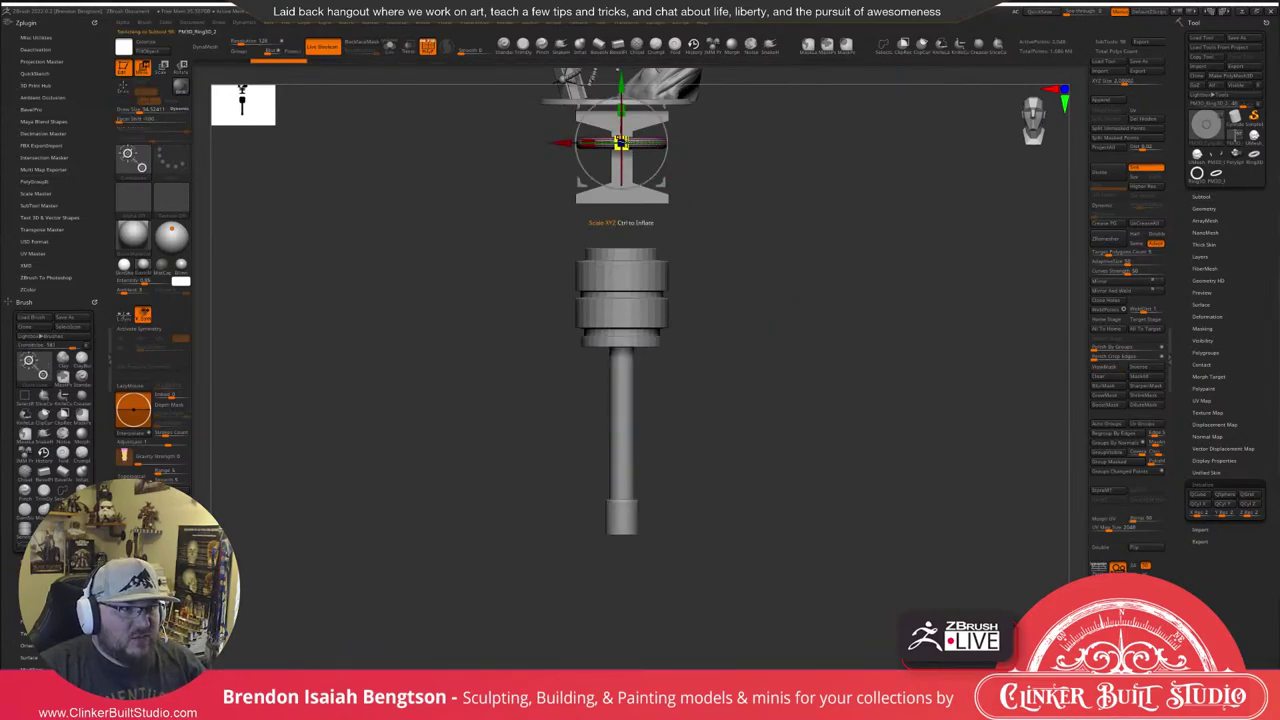
left_click_drag(745, 168, 855, 168, "shift")
left_click_drag(657, 115, 621, 616, "shift")
left_click_drag(950, 520, 840, 482)
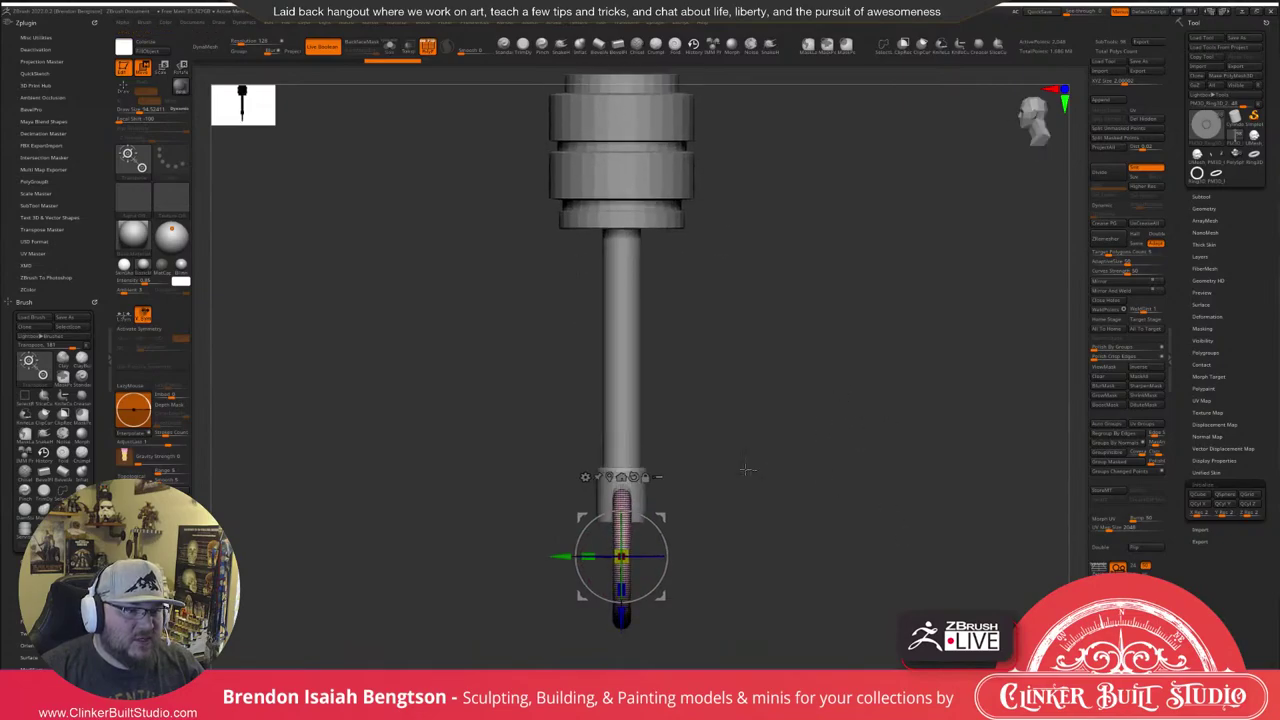
mouse_move(622, 616)
left_mouse_down()
mouse_move(622, 643)
mouse_move(622, 623)
left_mouse_up()
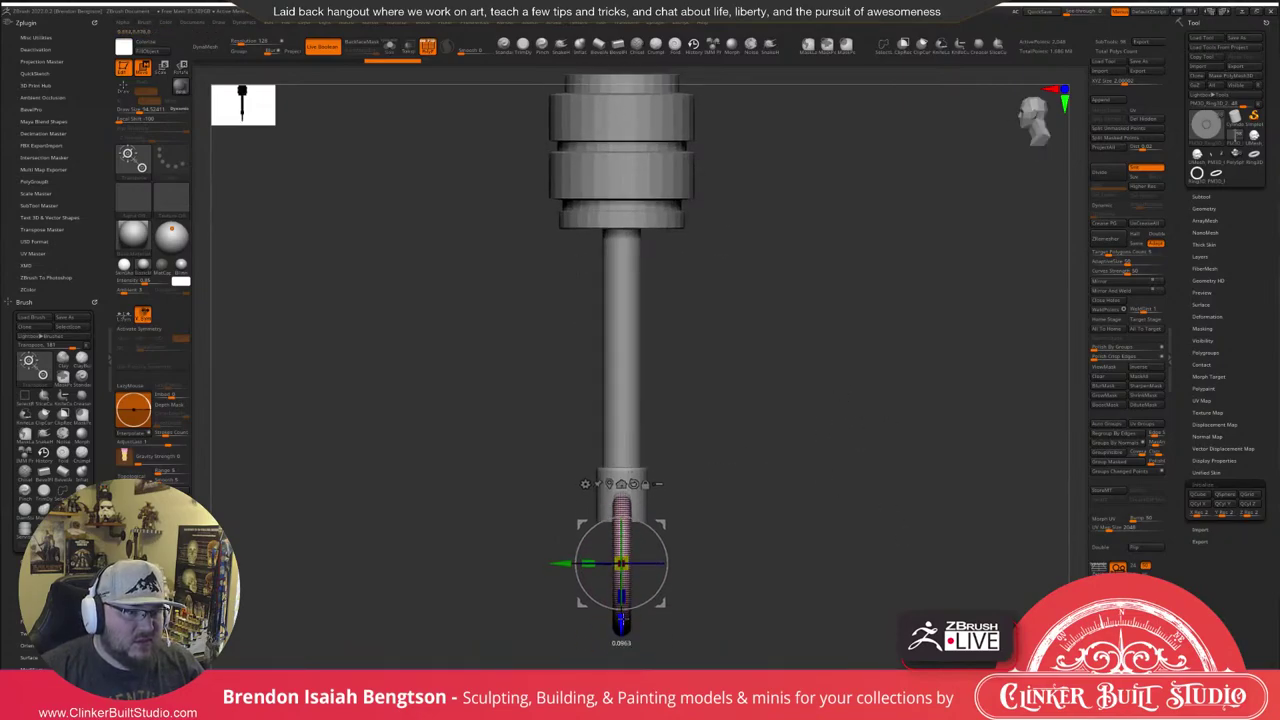
left_click_drag(772, 462, 909, 410)
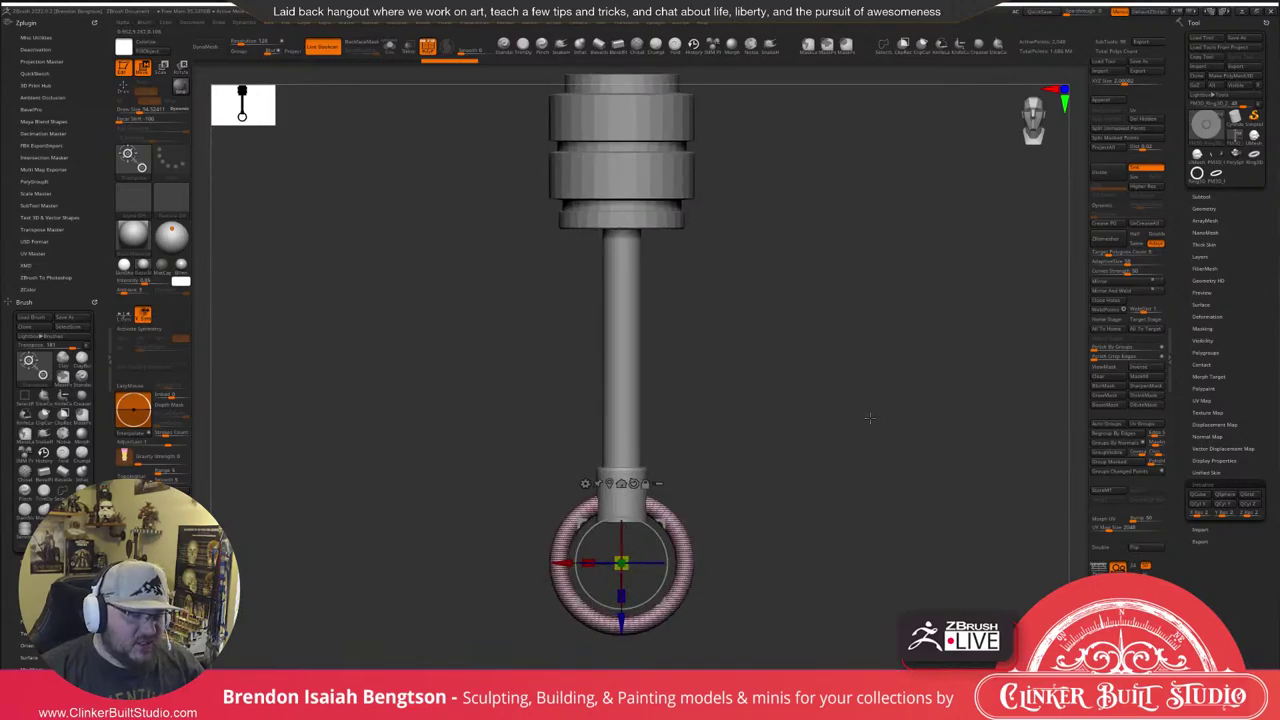
key("q")
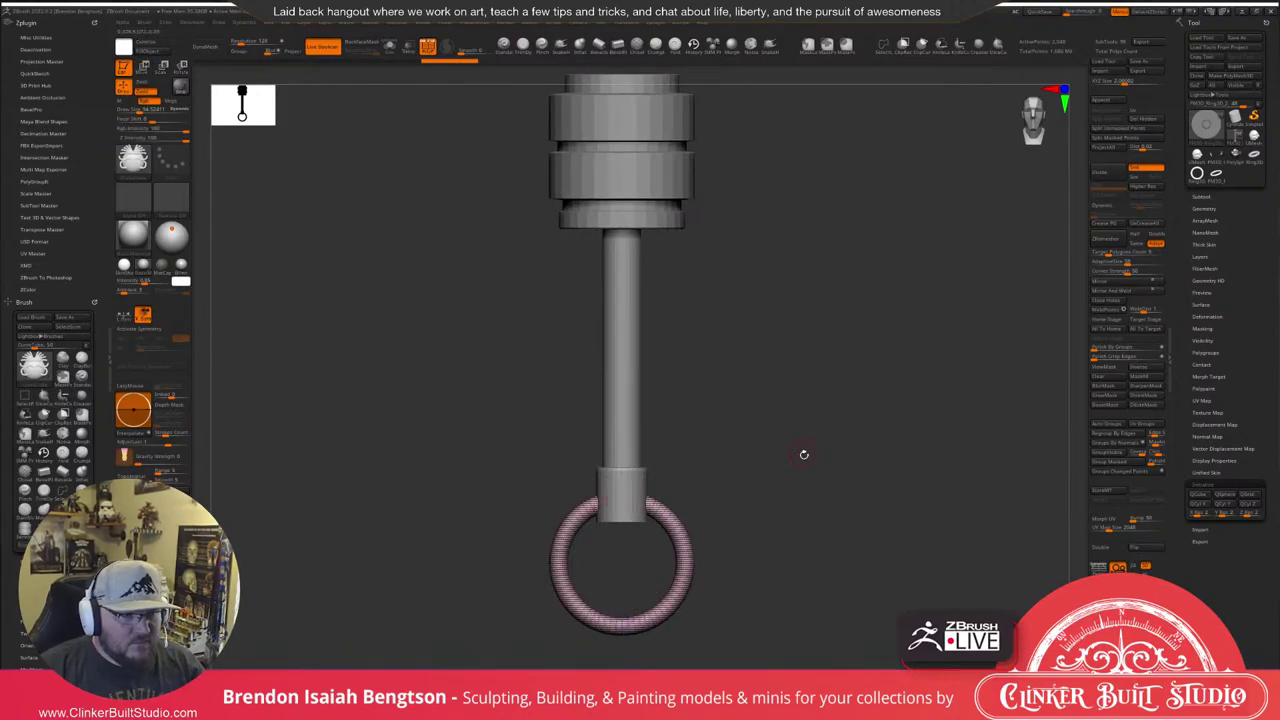
Select the shaft subtool and isolate its end collar, hiding the shaft and upper ring.
left_click(624, 497, "alt")
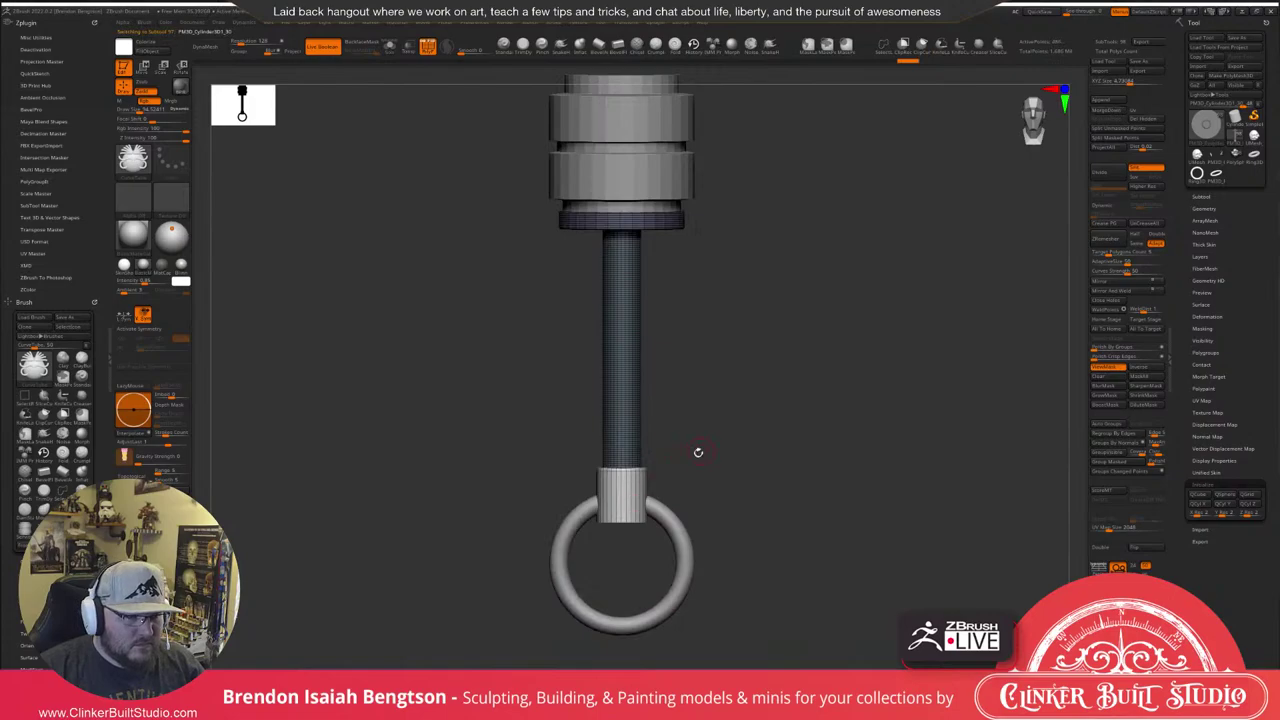
key("space")
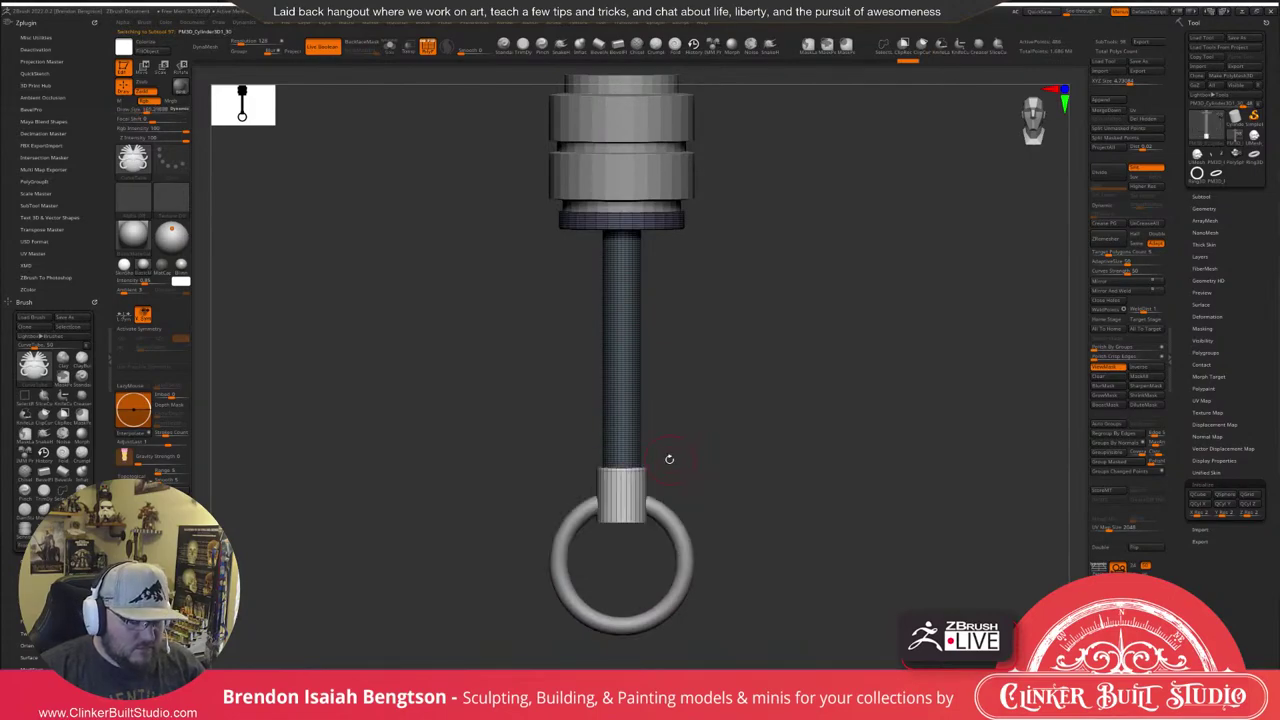
left_click(636, 479, "ctrl+shift")
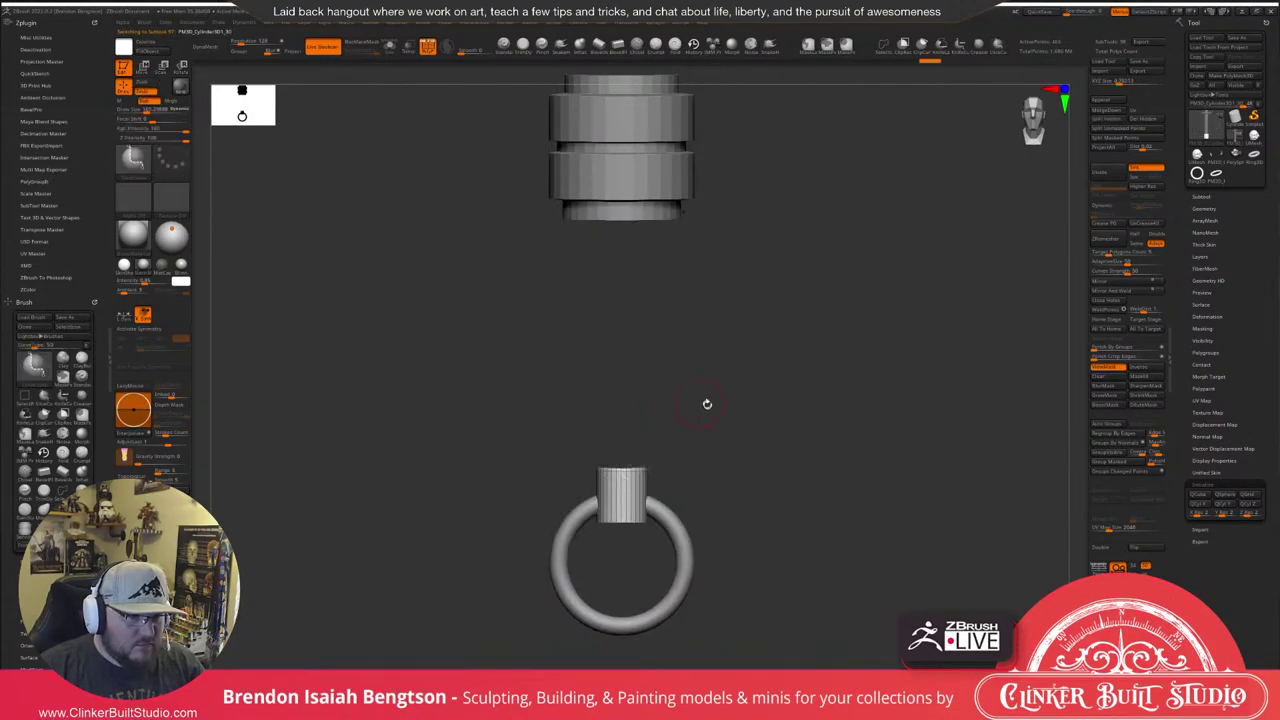
left_click_drag(708, 403, 769, 531)
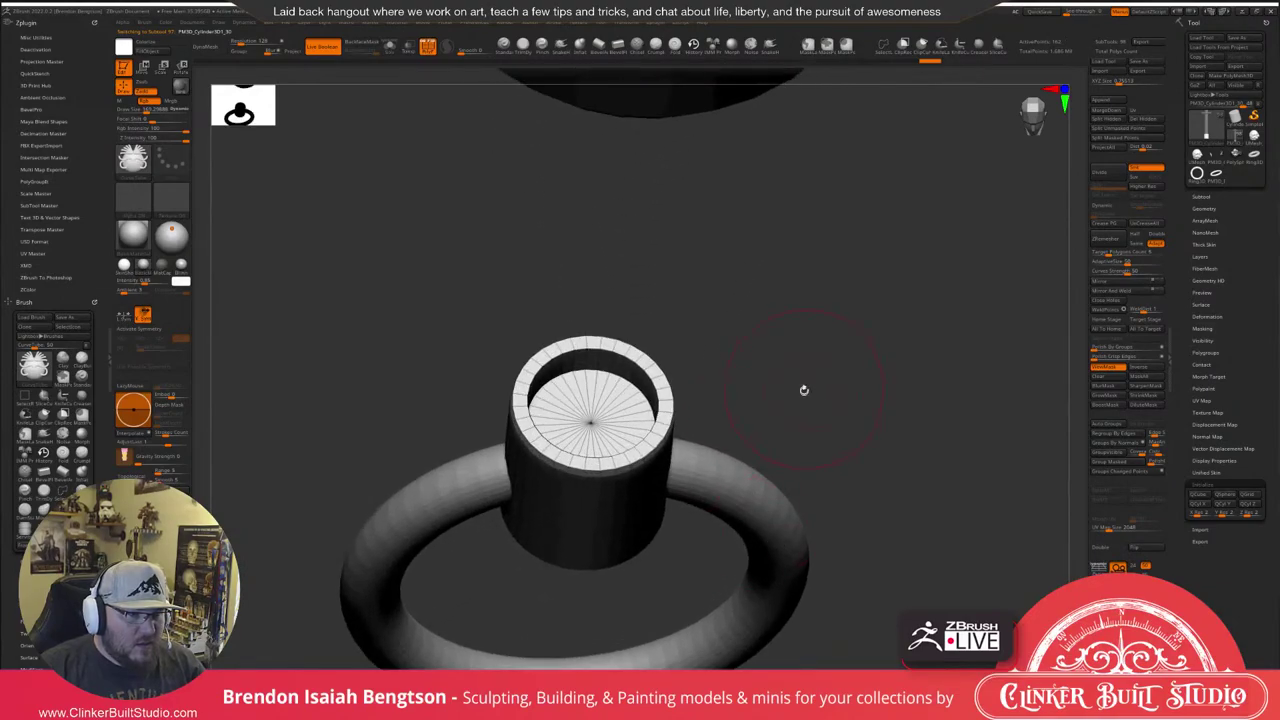
left_click_drag(804, 390, 785, 396)
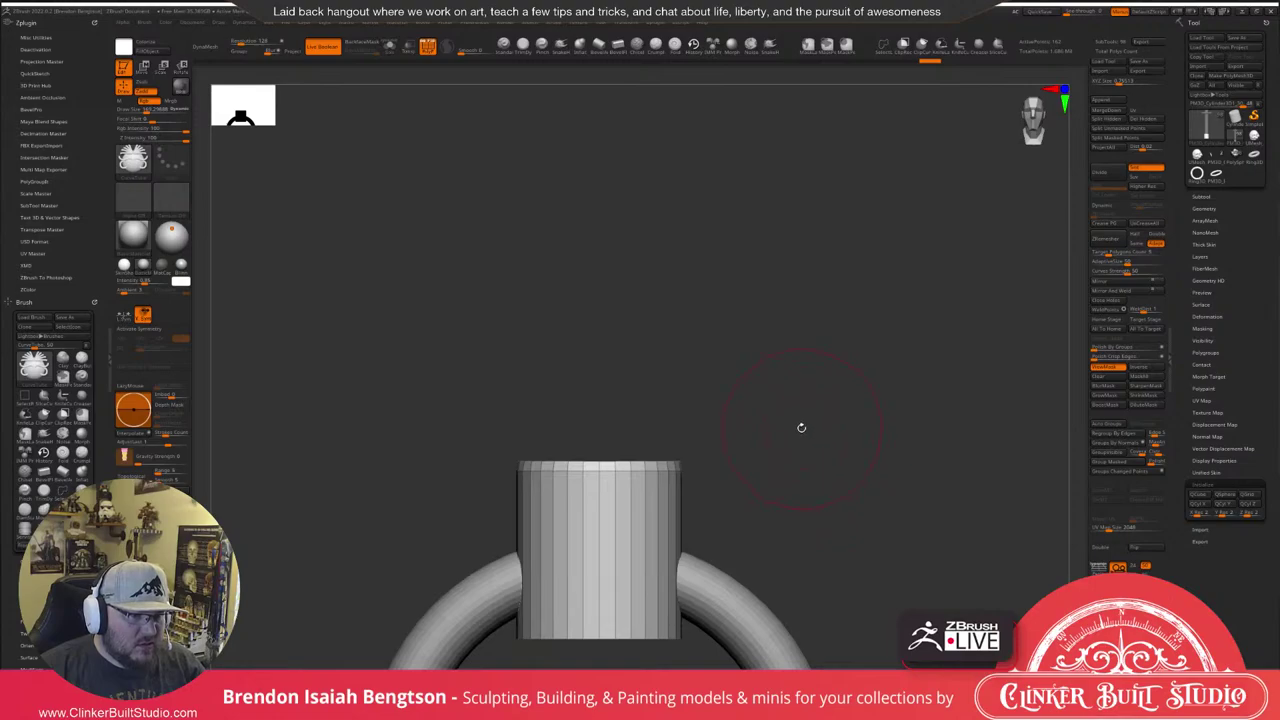
Flip the isolated end collar upside down in place and unhide the rest of the subtool.
key("w")
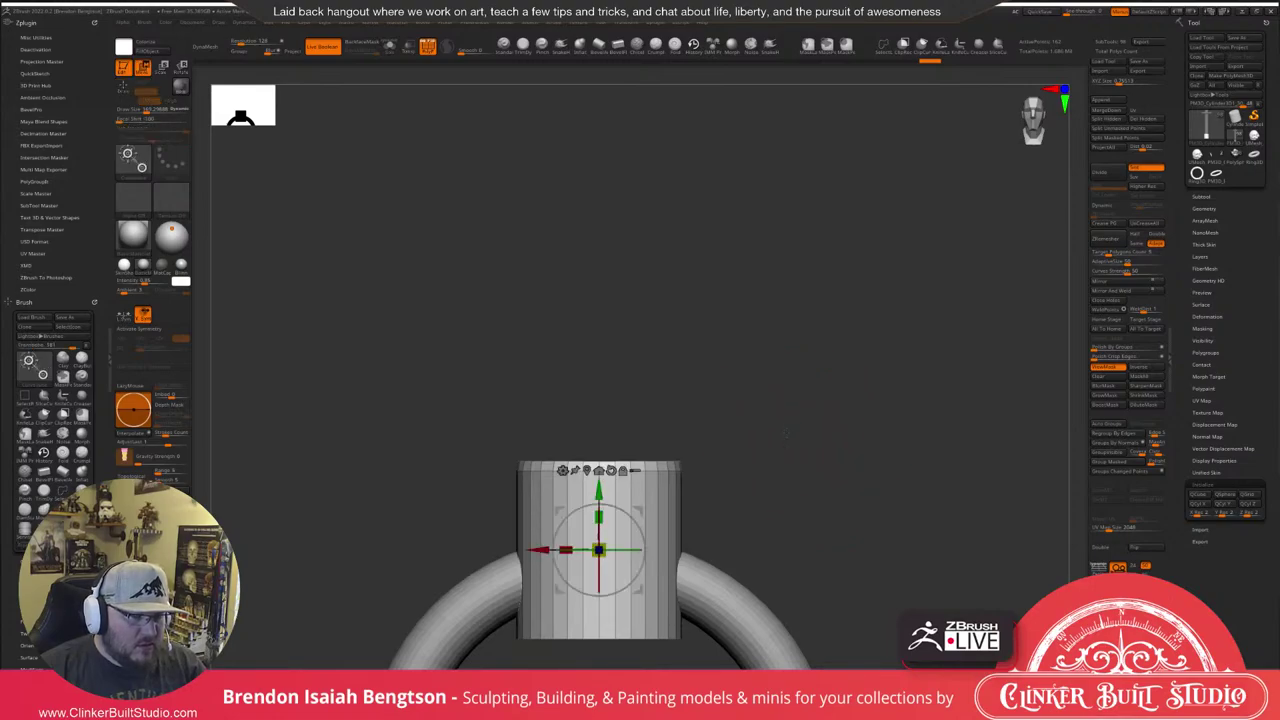
mouse_move(789, 435)
left_mouse_down()
mouse_move(641, 491)
mouse_move(502, 619)
mouse_move(540, 664)
left_mouse_up()
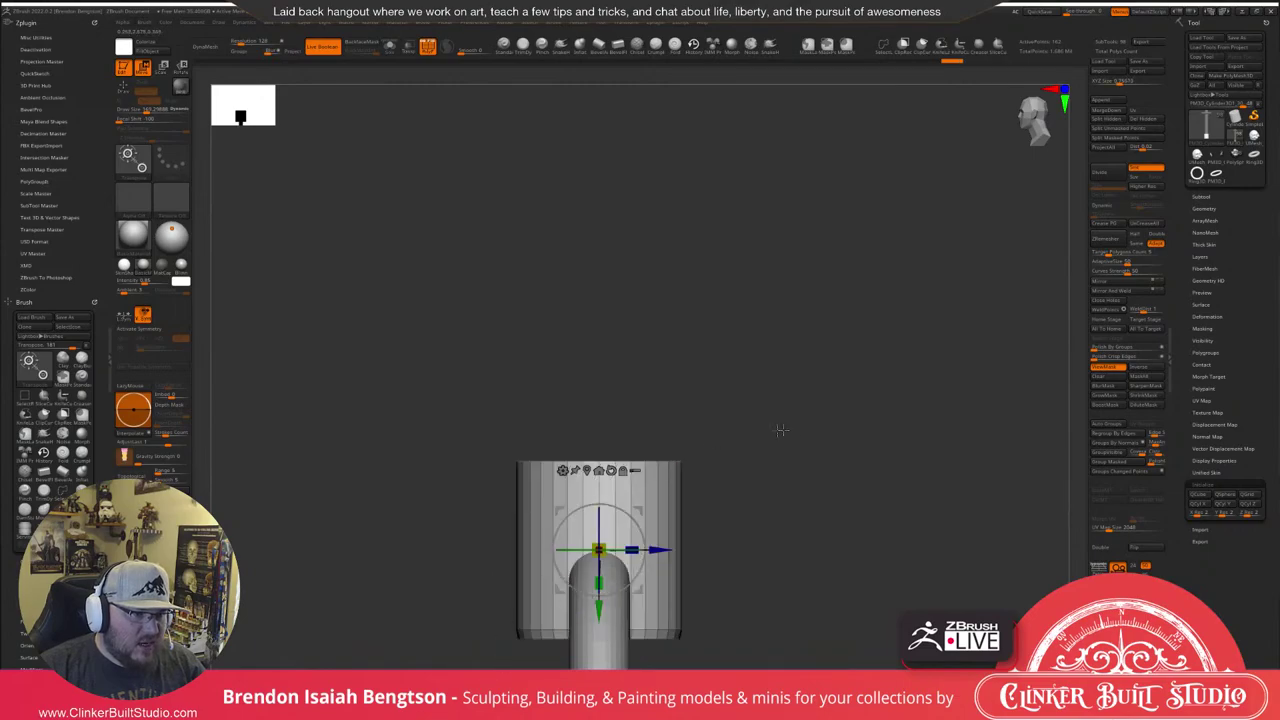
key("q")
mouse_move(845, 438)
left_mouse_down("shift")
mouse_move(888, 443)
mouse_move(887, 400)
mouse_move(857, 354)
left_mouse_up("shift")
left_click(890, 437, "ctrl+shift")
Smooth the upper rim of the end collar where it meets the shaft.
left_click_drag(850, 467, 848, 369, "alt")
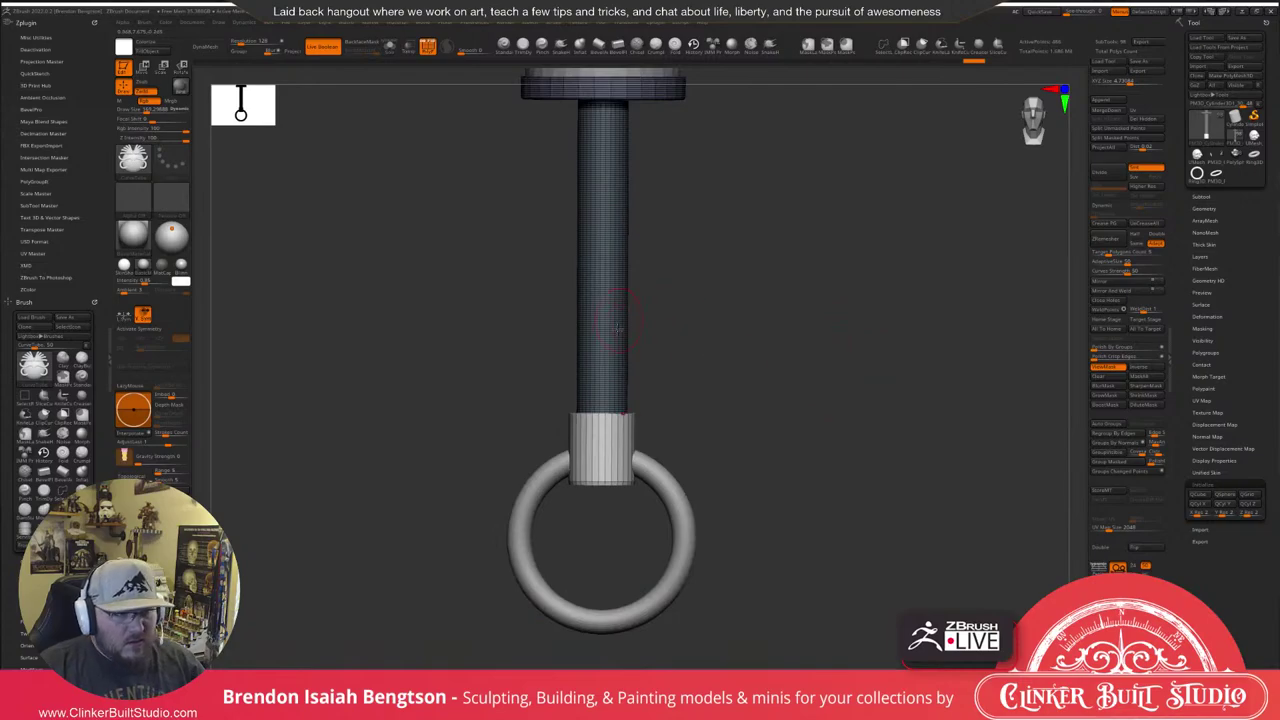
key("shift")
left_click_drag(593, 416, 631, 425, "shift")
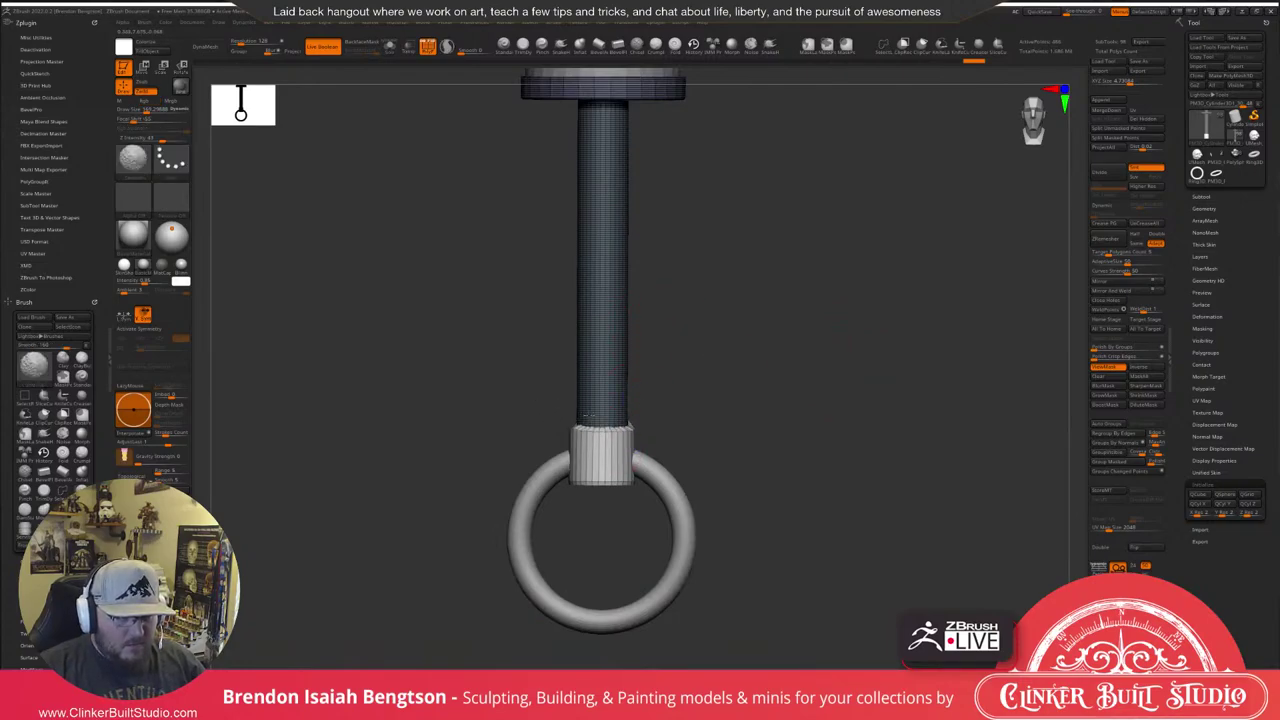
Subdivide the end collar's mesh and adjust the Smooth brush strength.
mouse_move(781, 376)
left_mouse_down()
mouse_move(797, 409)
mouse_move(628, 428)
mouse_move(720, 397)
mouse_move(704, 428)
mouse_move(720, 431)
mouse_move(678, 440)
left_mouse_up()
mouse_move(862, 394)
left_mouse_down()
mouse_move(850, 405)
mouse_move(837, 371)
mouse_move(866, 391)
left_mouse_up()
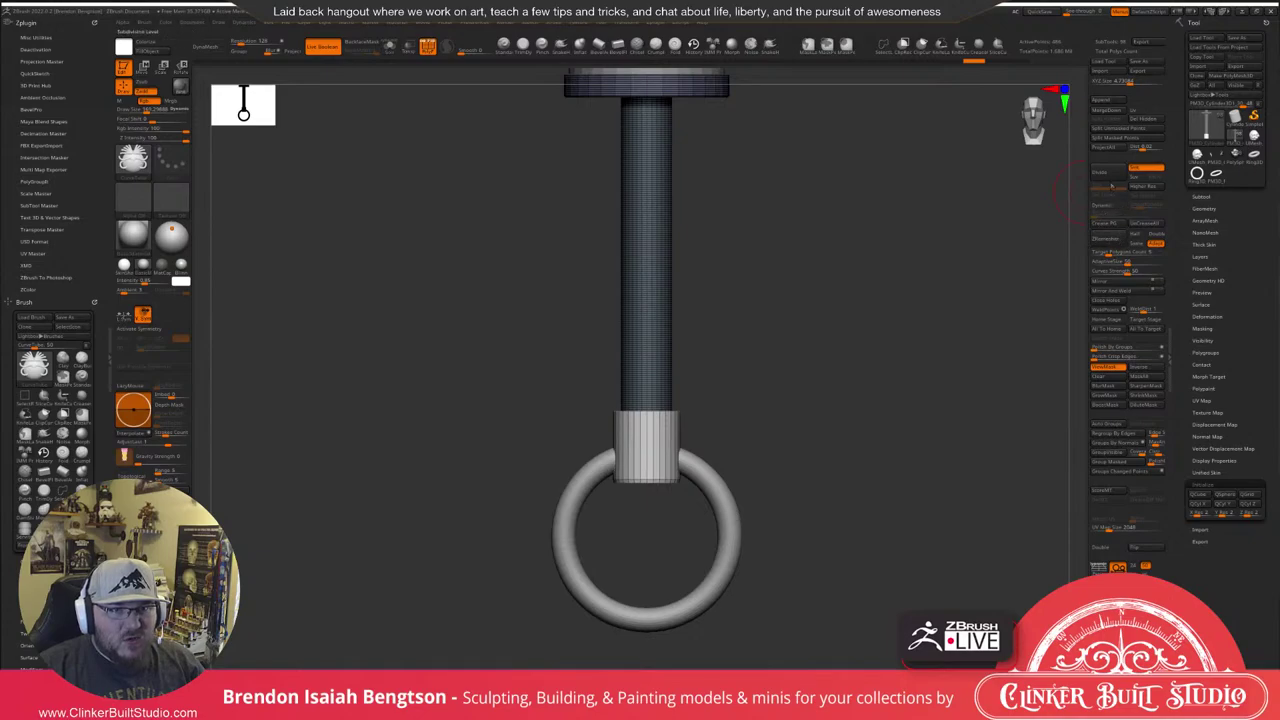
left_click(1102, 172)
left_click(1110, 174)
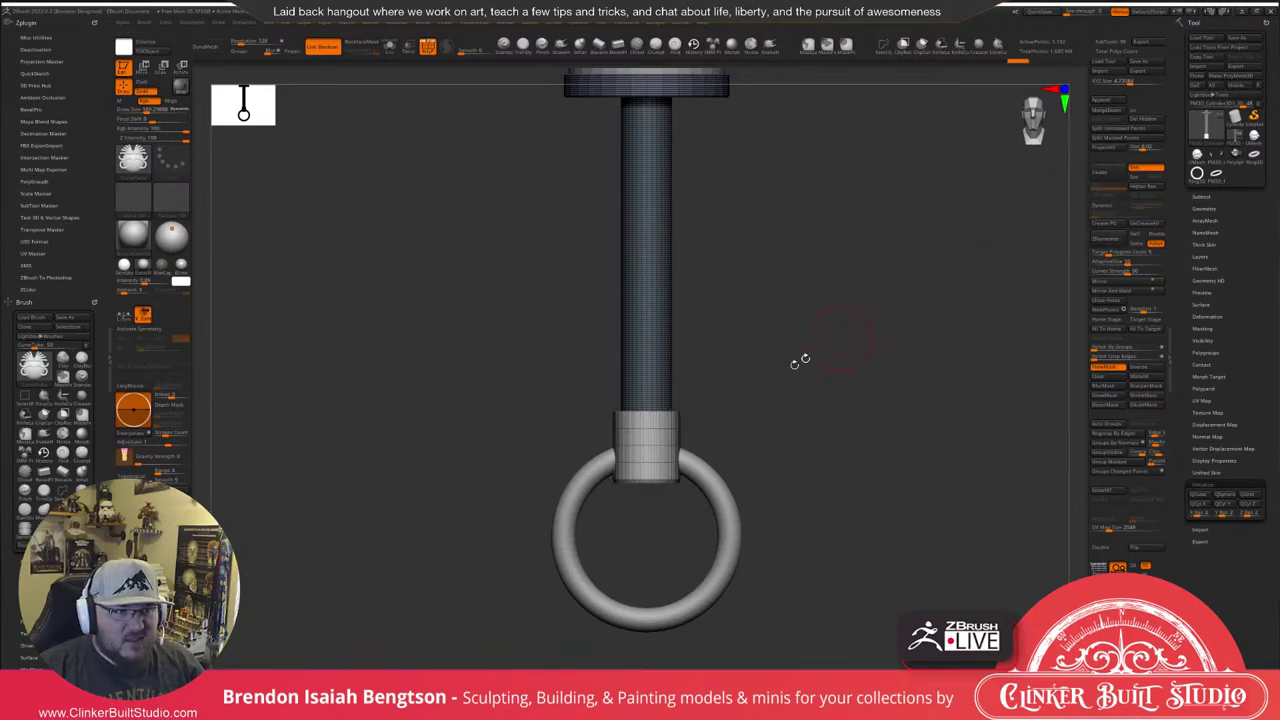
key("shift+space")
left_click(701, 430, "shift")
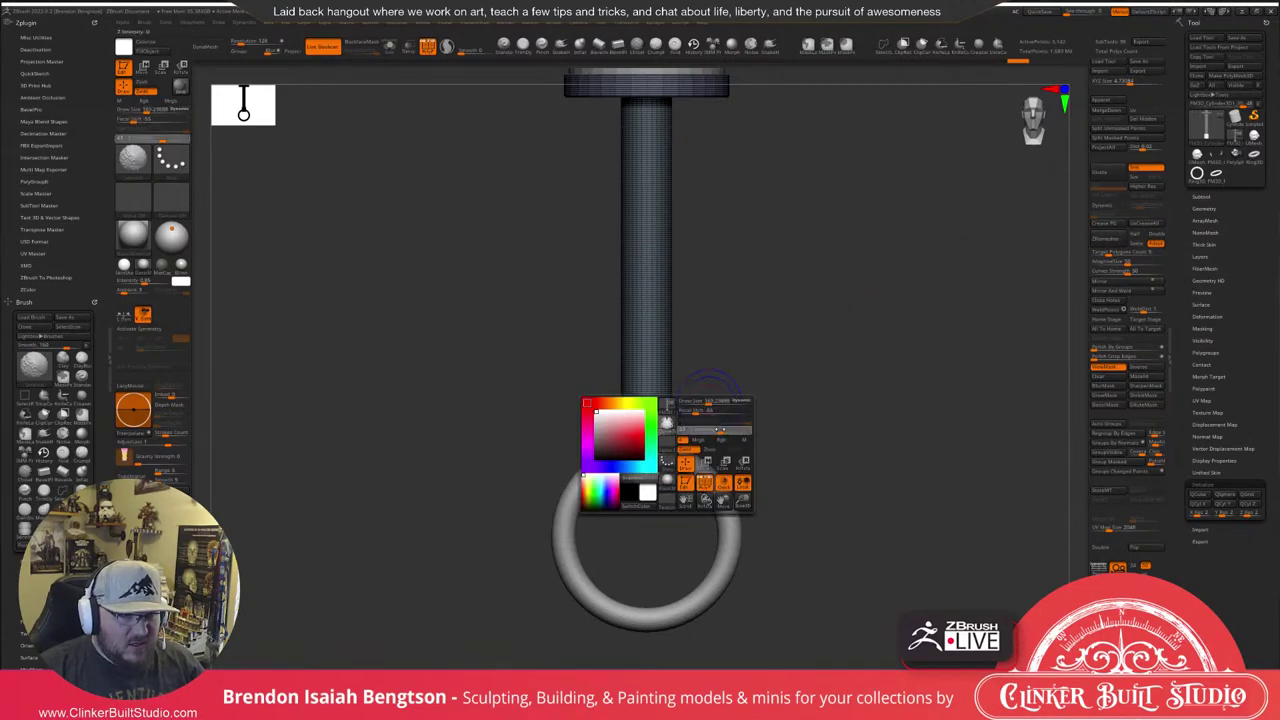
Turn on local radial symmetry around the end collar's long axis.
mouse_move(749, 357)
left_mouse_down()
mouse_move(751, 432)
mouse_move(766, 428)
left_mouse_up()
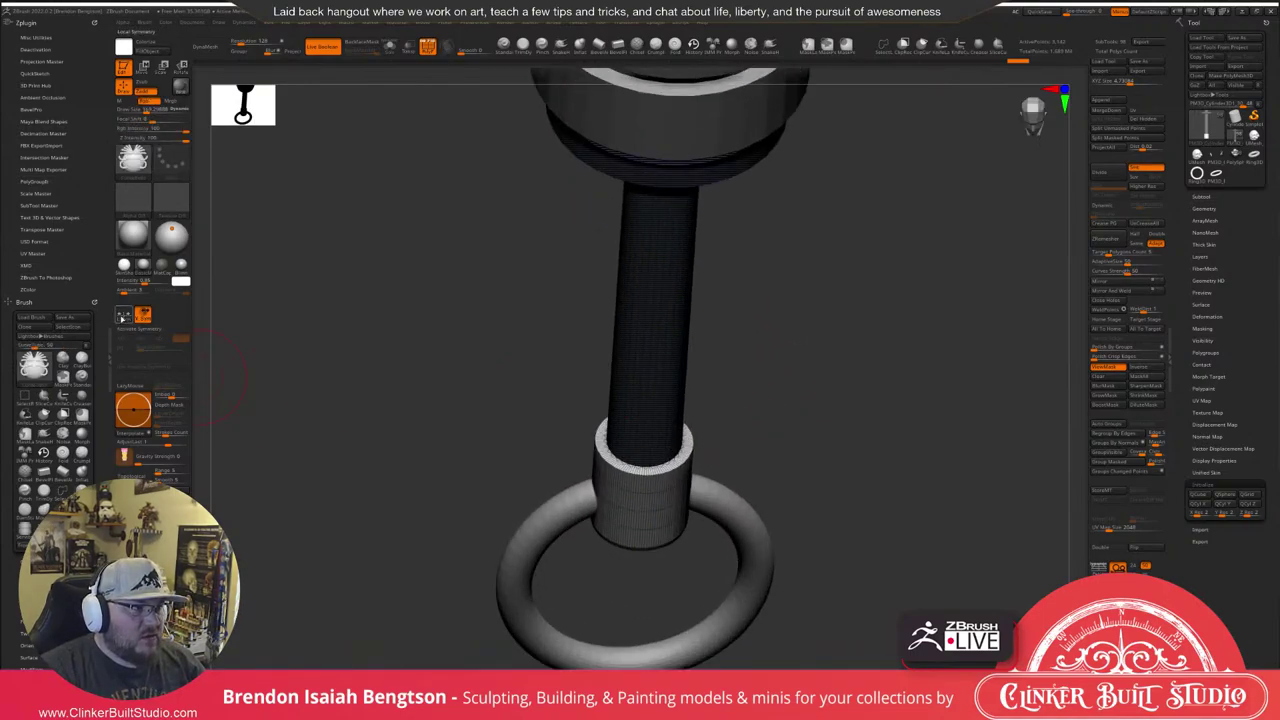
left_click(125, 328)
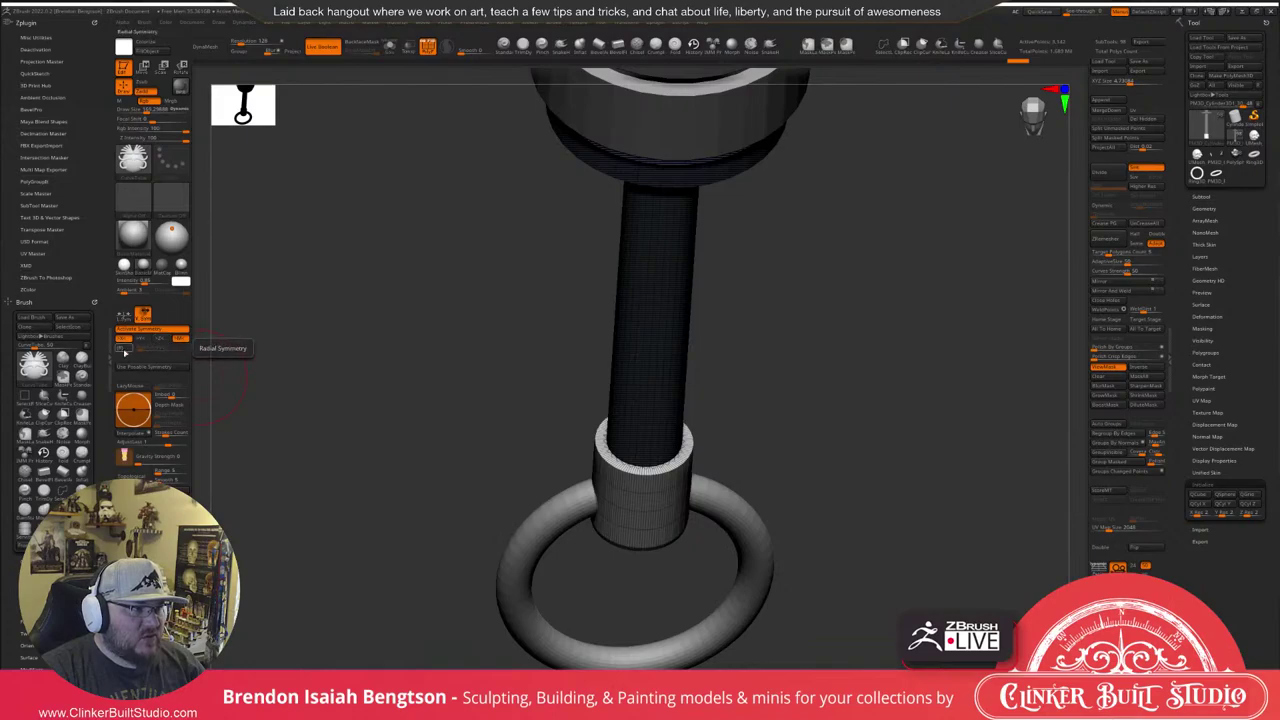
left_click(124, 349)
left_click(124, 339)
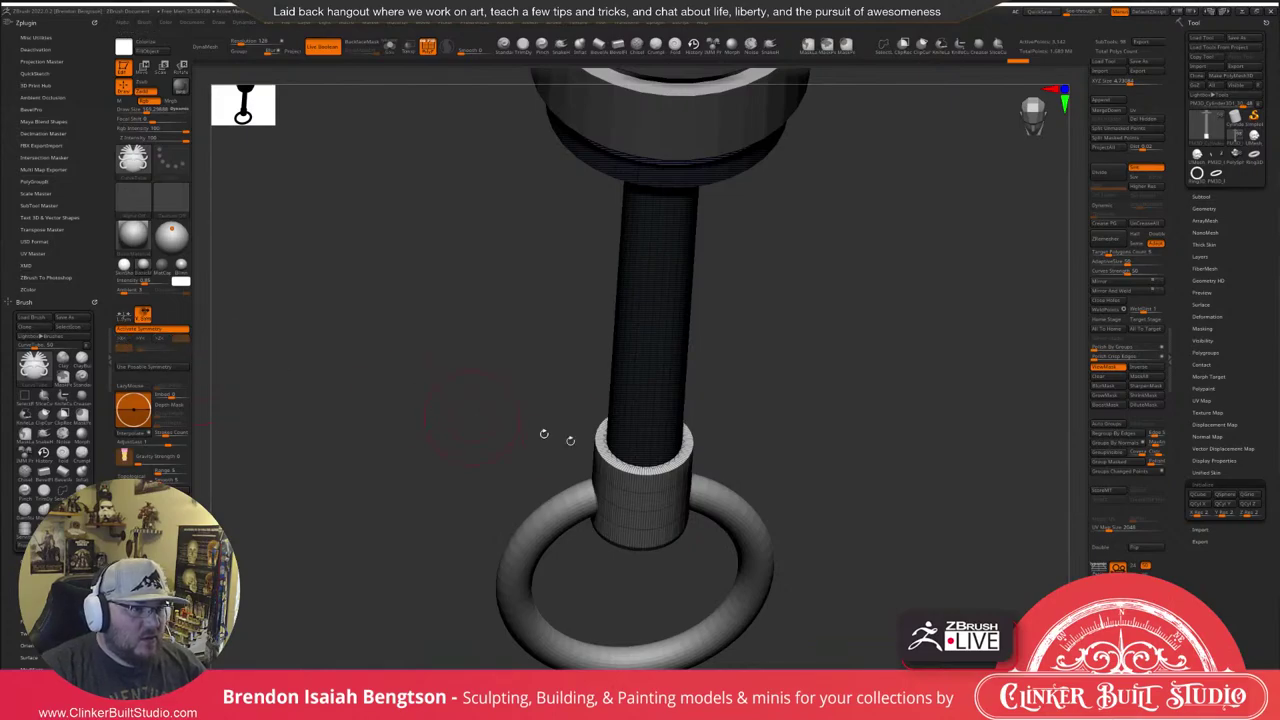
left_click(160, 340)
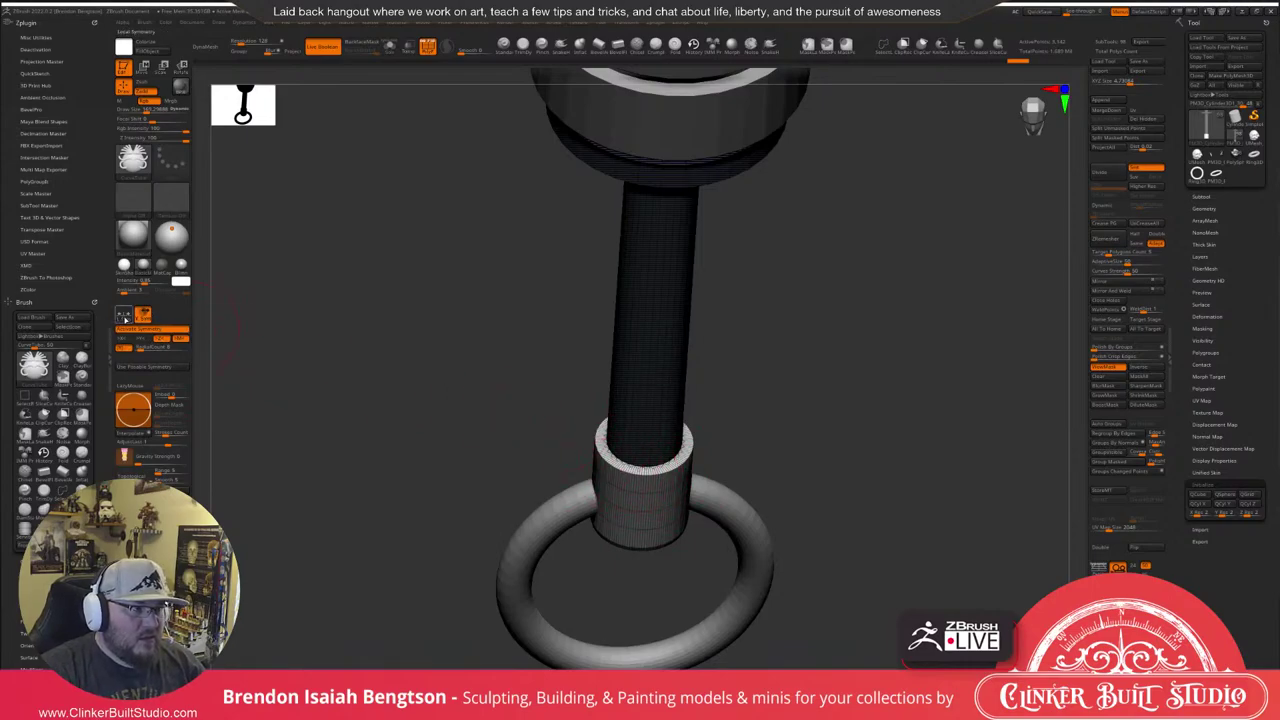
left_click(123, 316)
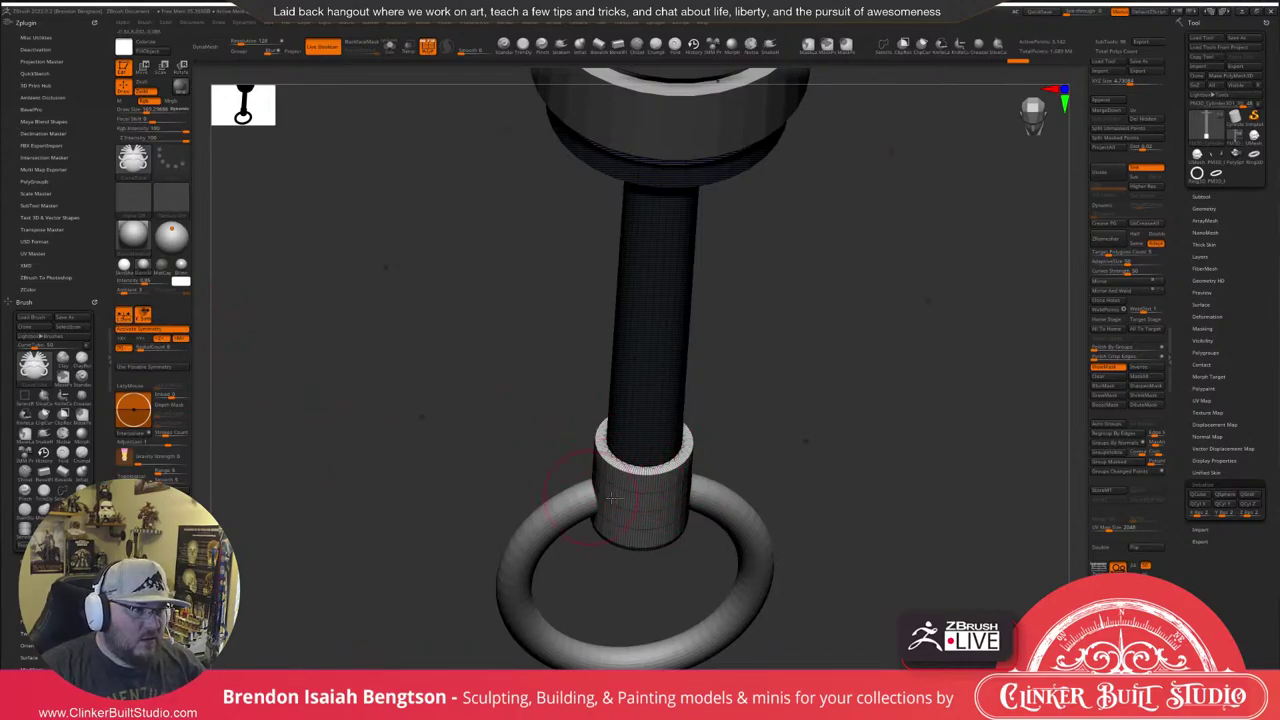
left_click_drag(838, 376, 662, 415)
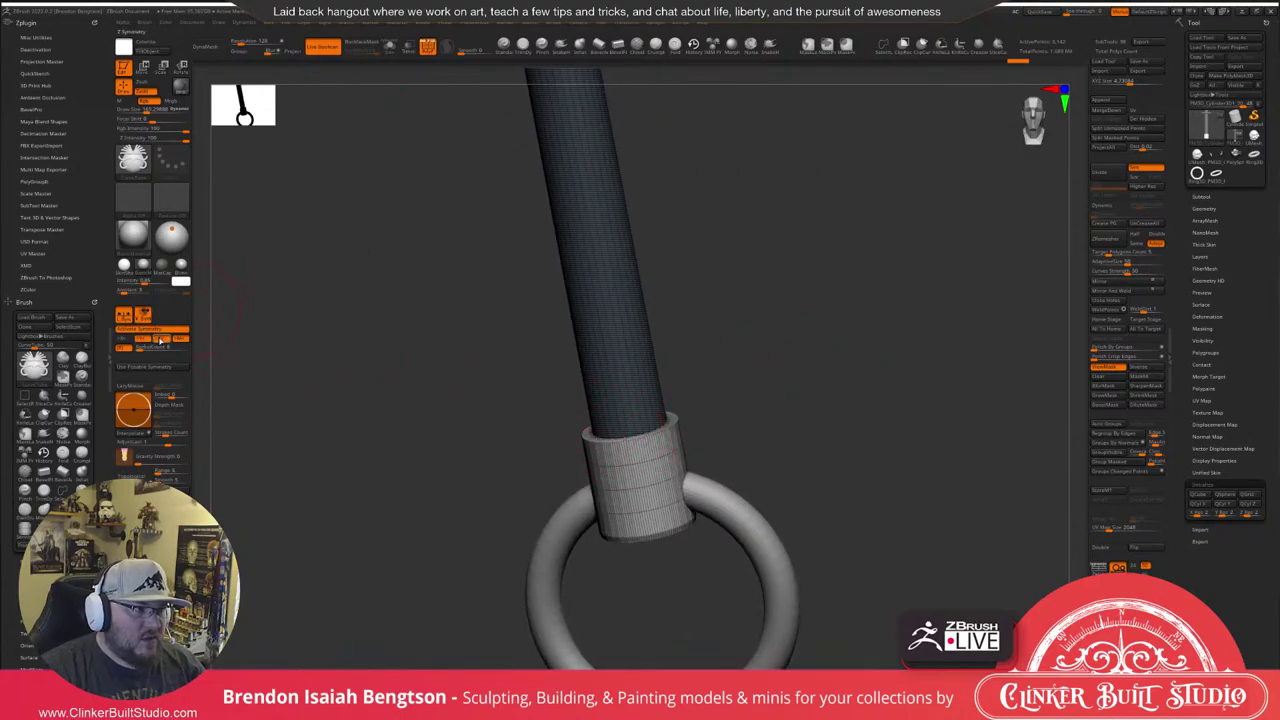
Resize the Smooth brush and round off the end collar's upper and lower edges with smoothing strokes.
key("shift")
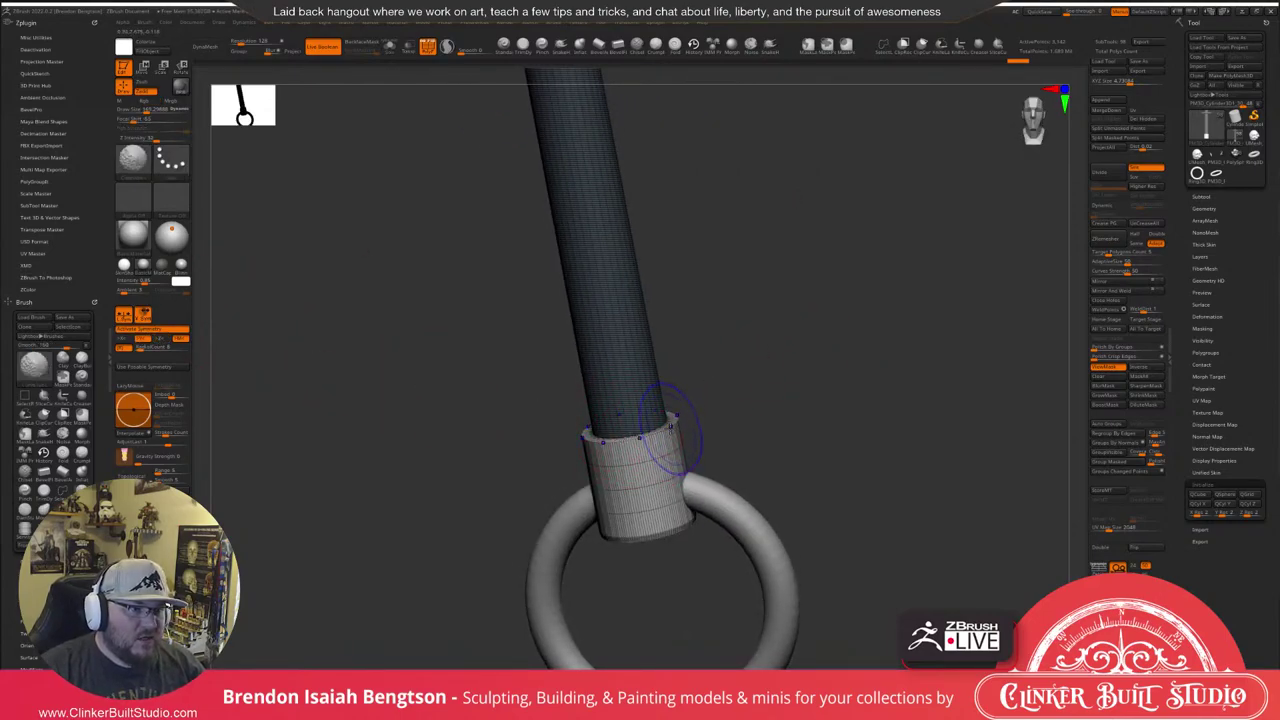
left_click_drag(676, 423, 640, 440, "shift")
left_click_drag(566, 458, 760, 366)
left_click(662, 418, "ctrl")
key("space")
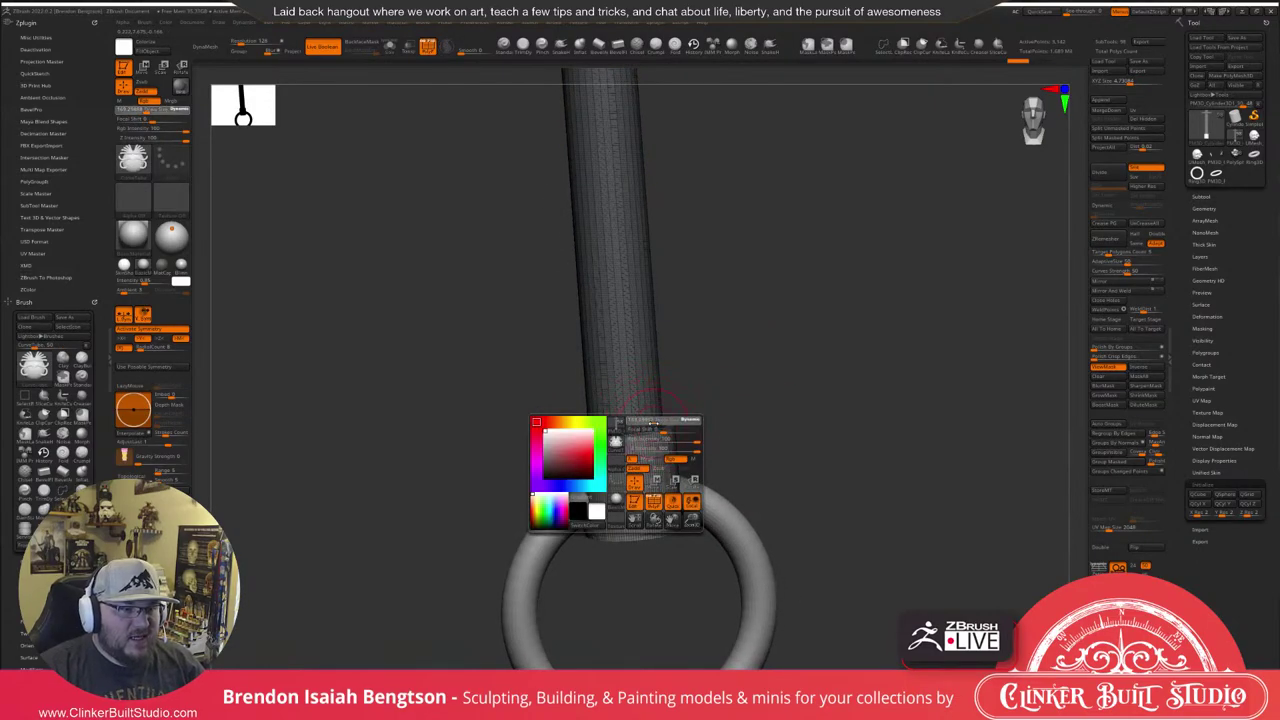
key("shift+space")
left_click_drag(673, 469, 606, 440)
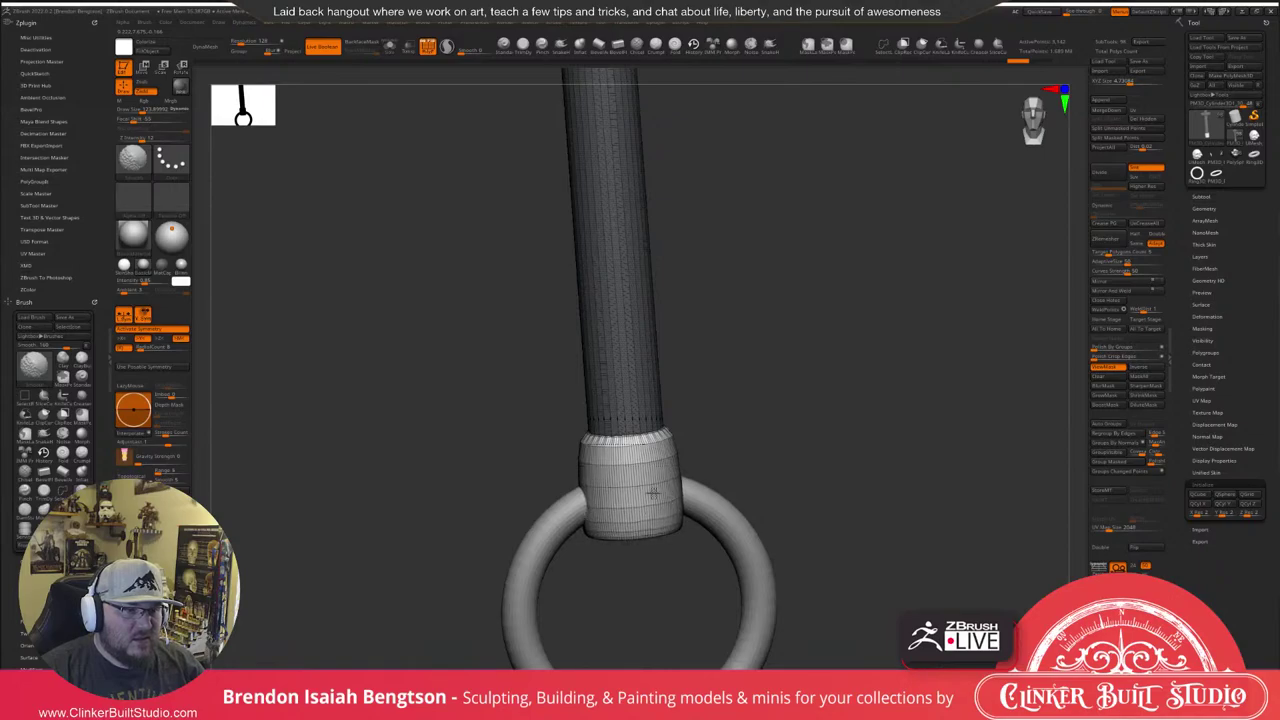
left_click_drag(658, 455, 600, 457, "shift")
left_click_drag(881, 404, 880, 300)
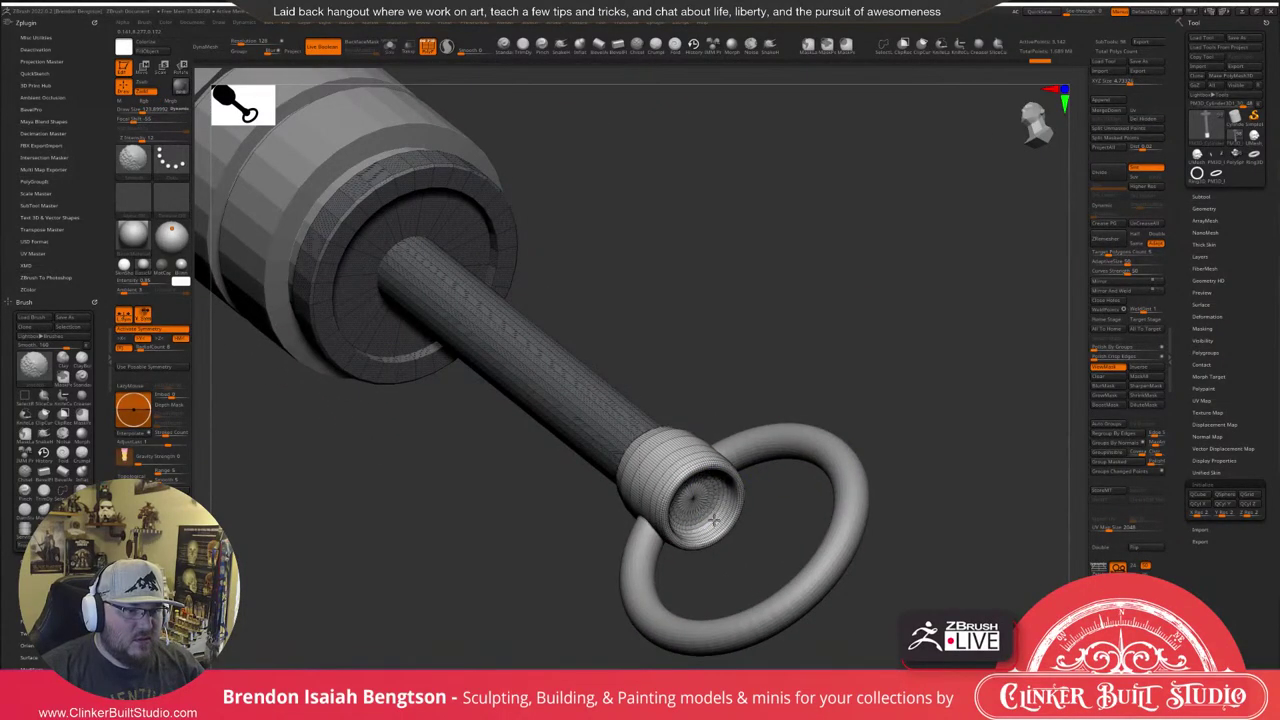
Turn off the polyframe display and clear the mask from the shaft subtool.
left_click_drag(893, 330, 897, 357)
key("shift+f")
left_click_drag(888, 434, 911, 234, "alt")
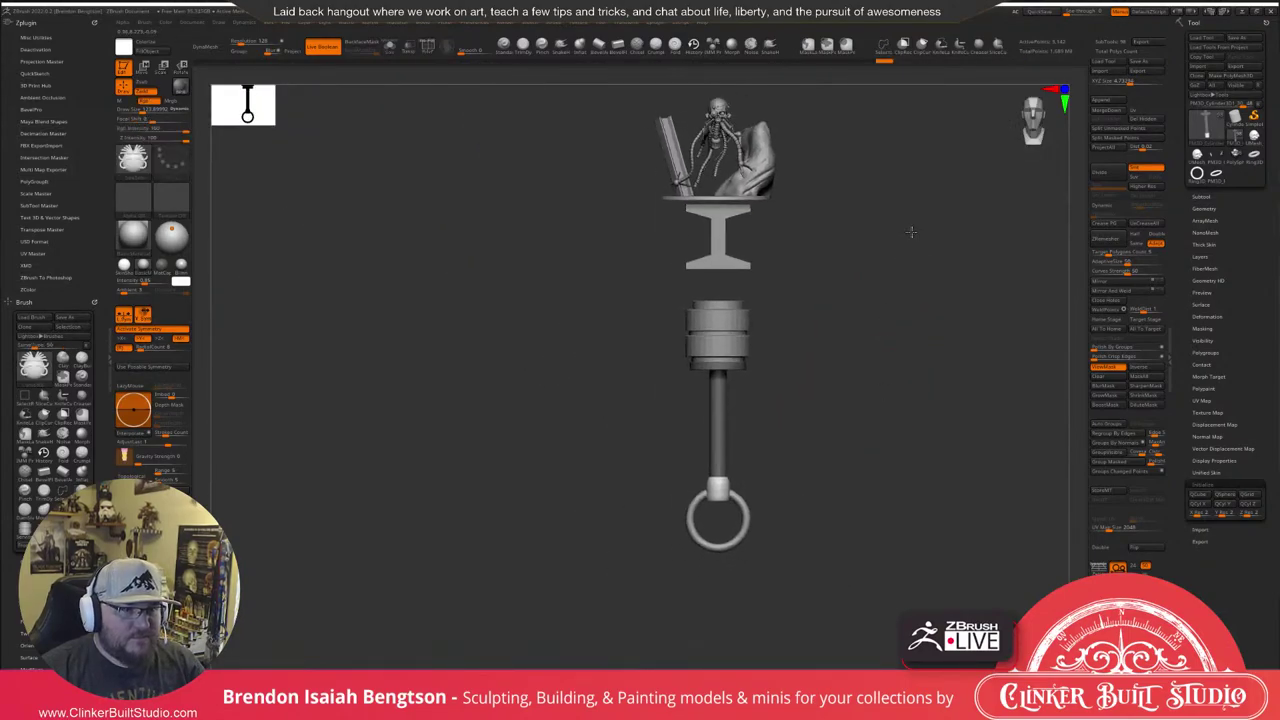
mouse_move(904, 340)
left_mouse_down()
mouse_move(829, 400)
mouse_move(893, 375)
mouse_move(908, 440)
mouse_move(877, 456)
left_mouse_up()
left_click_drag(854, 274, 815, 491, "alt")
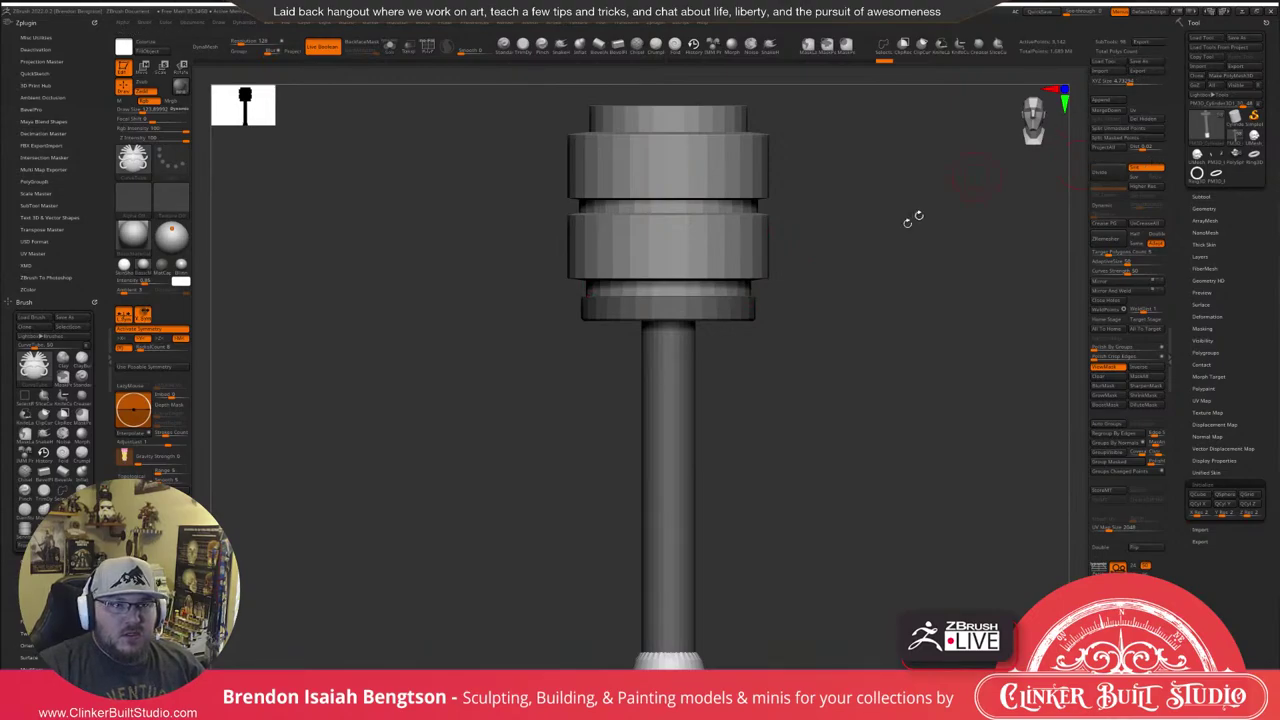
mouse_move(803, 387)
left_mouse_down("ctrl")
mouse_move(812, 400)
mouse_move(795, 430)
mouse_move(798, 398)
left_mouse_up("ctrl")
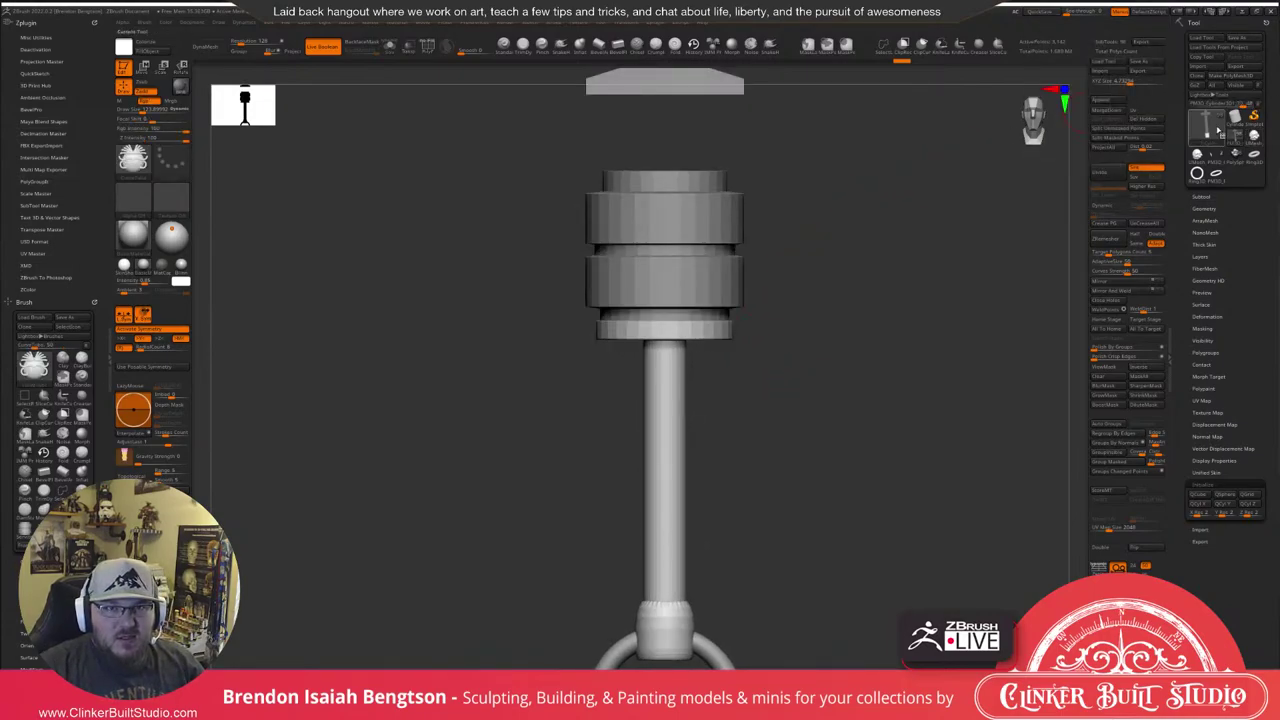
Try appending the existing thin ring mesh, moving it just below the barrel and scaling it down around the shaft.
left_click(1100, 101)
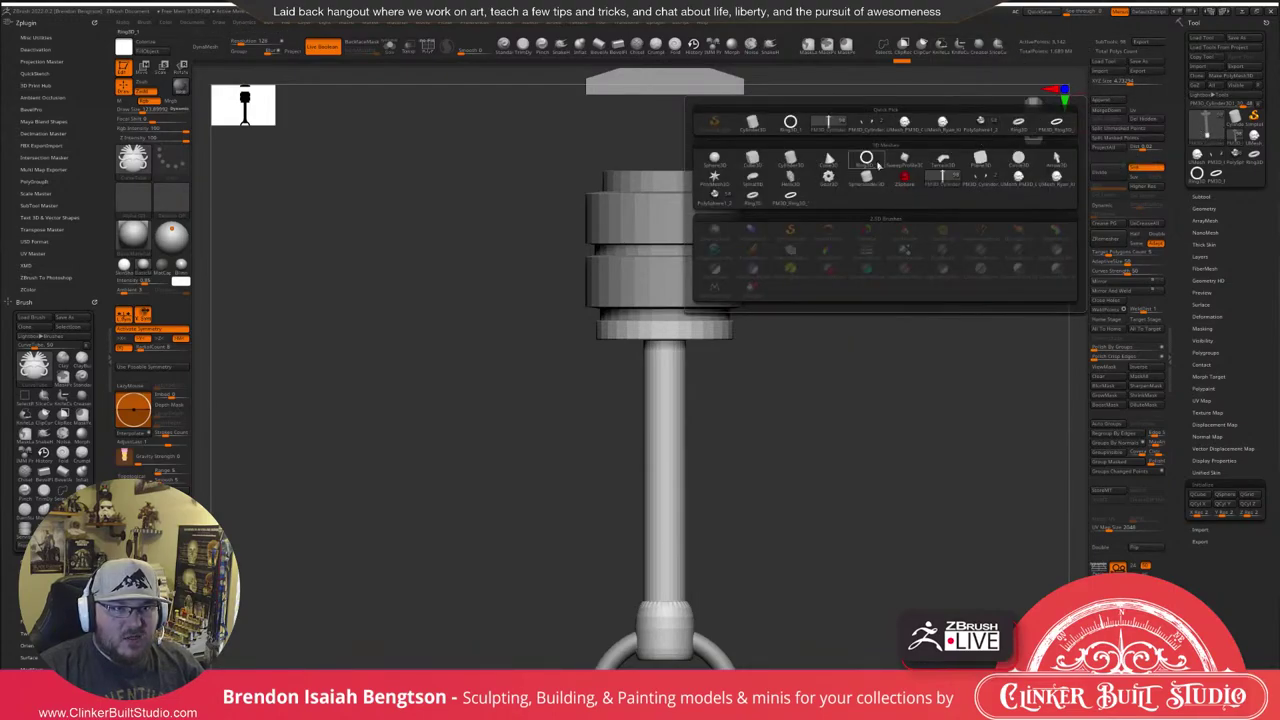
left_click(957, 140)
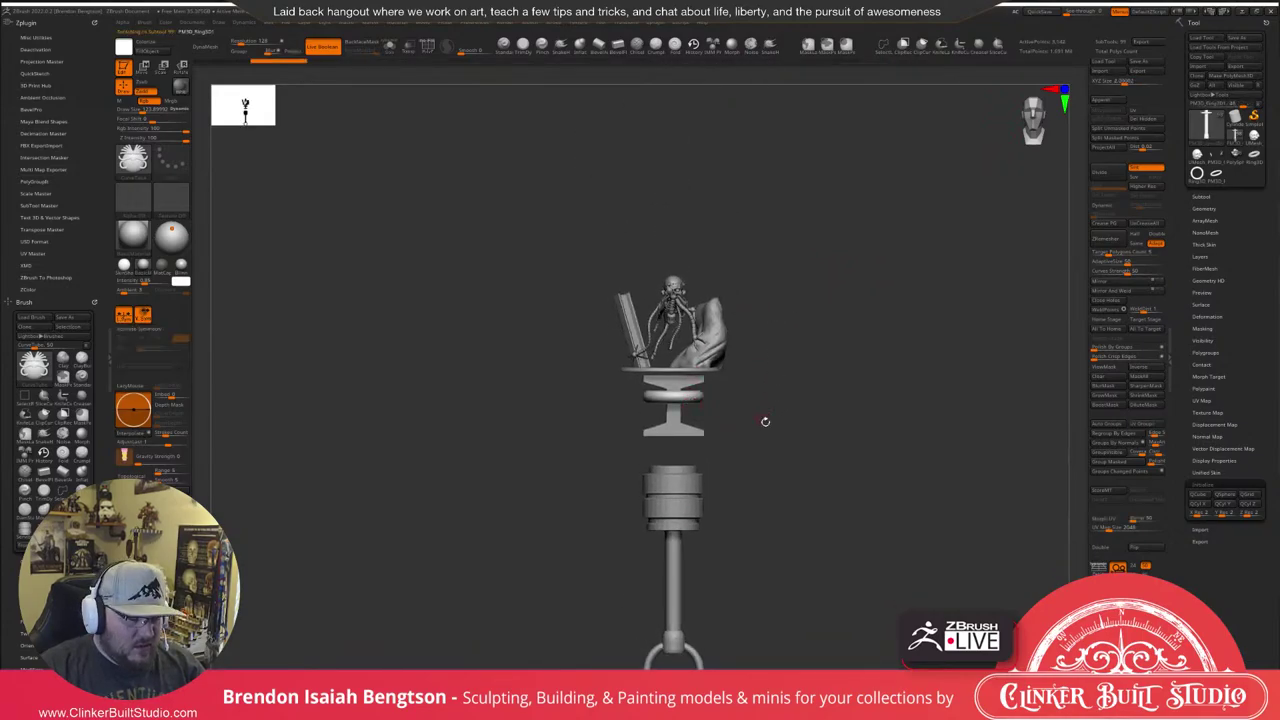
key("w")
left_click_drag(673, 338, 673, 486)
right_click_drag(866, 455, 874, 531, "ctrl")
scroll(875, 533, "up", 2)
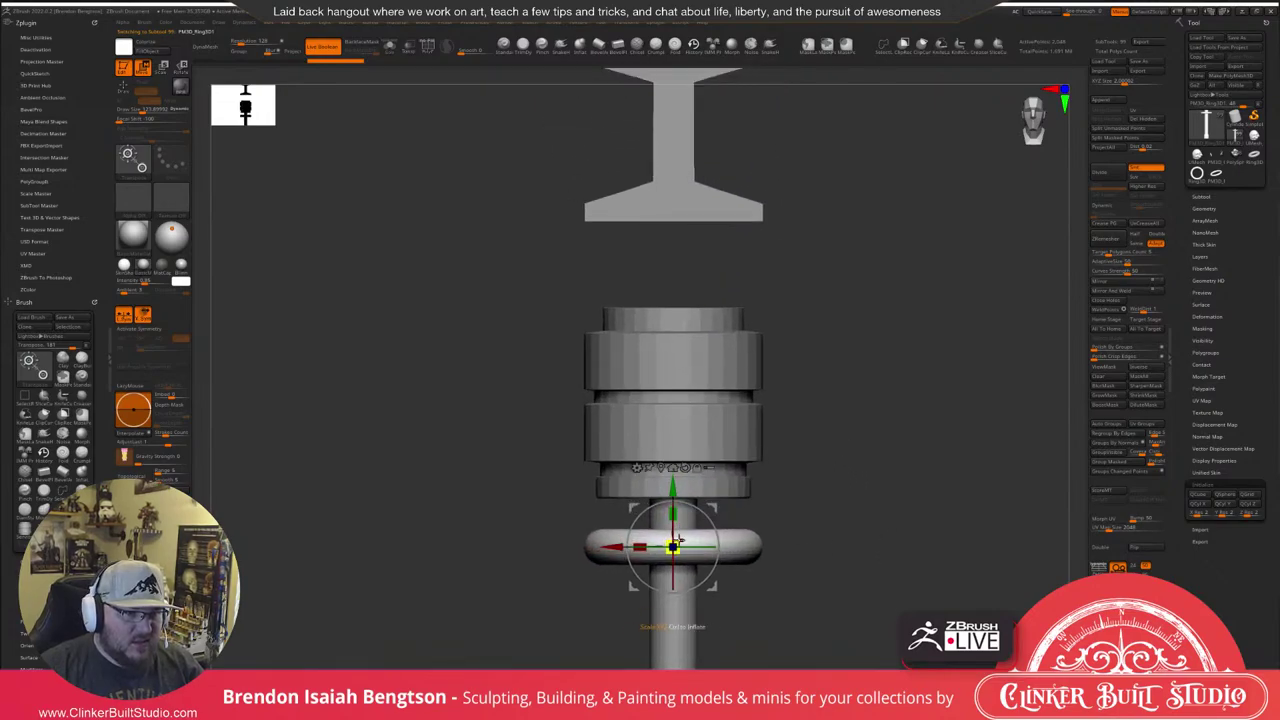
left_click_drag(678, 541, 650, 562)
right_click_drag(835, 412, 906, 427)
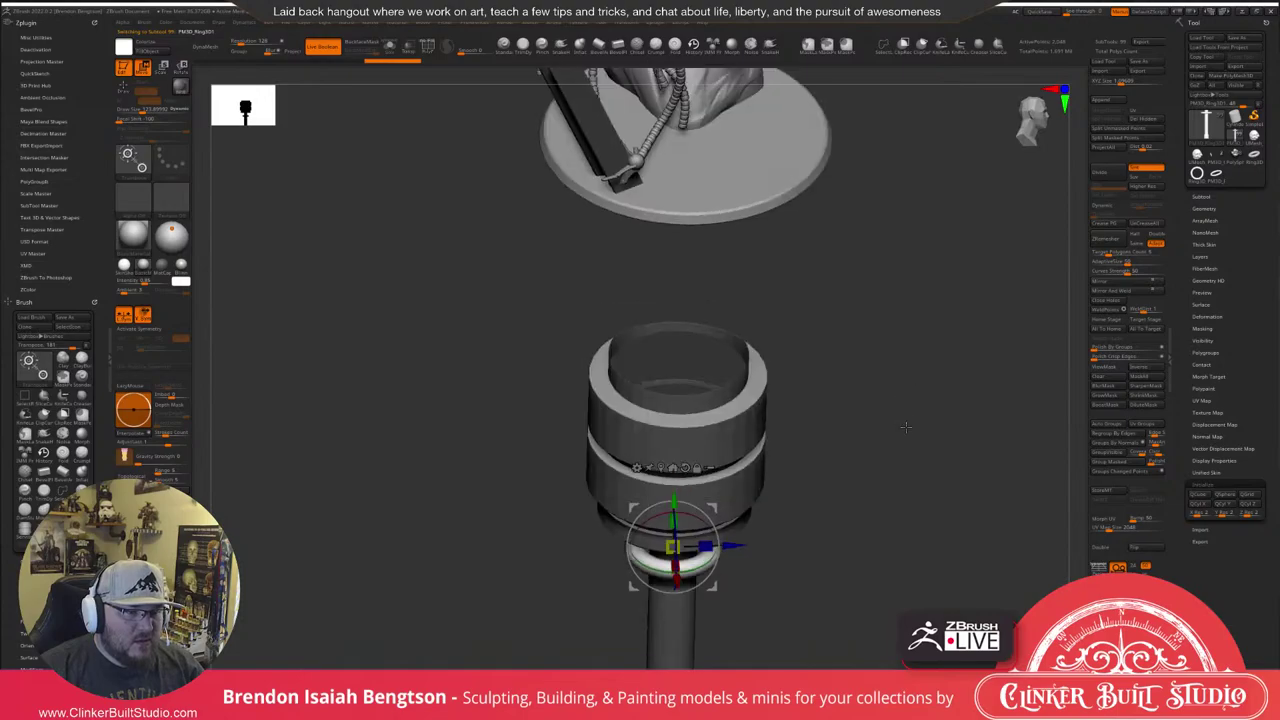
left_click_drag(905, 427, 955, 345)
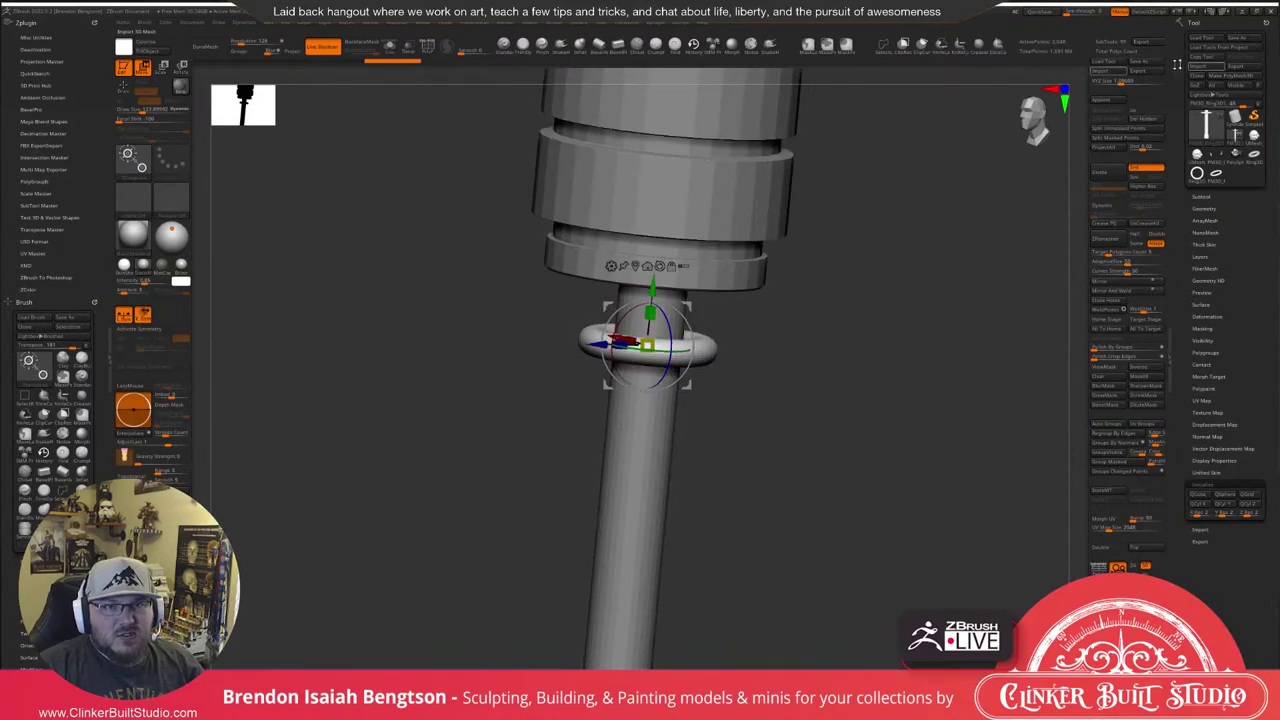
Create a Ring3D primitive and raise its small radius to form a thick ring with a small central hole.
left_click(1213, 128)
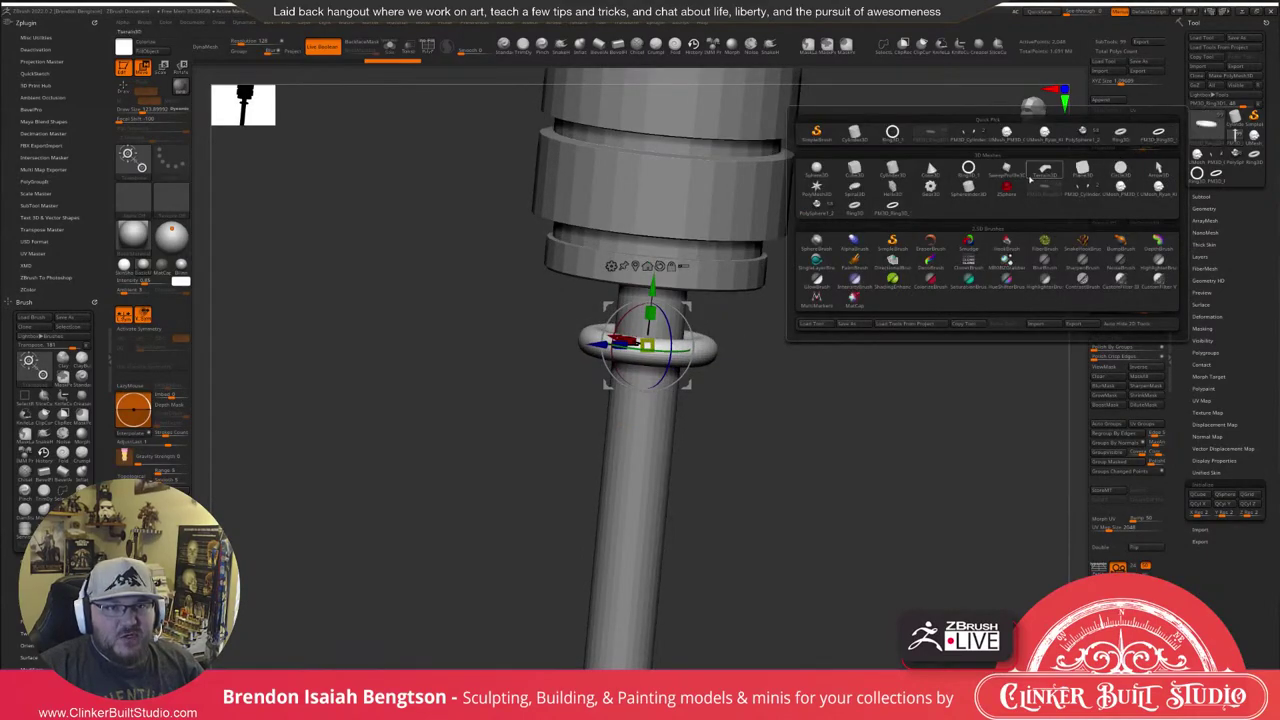
left_click(968, 174)
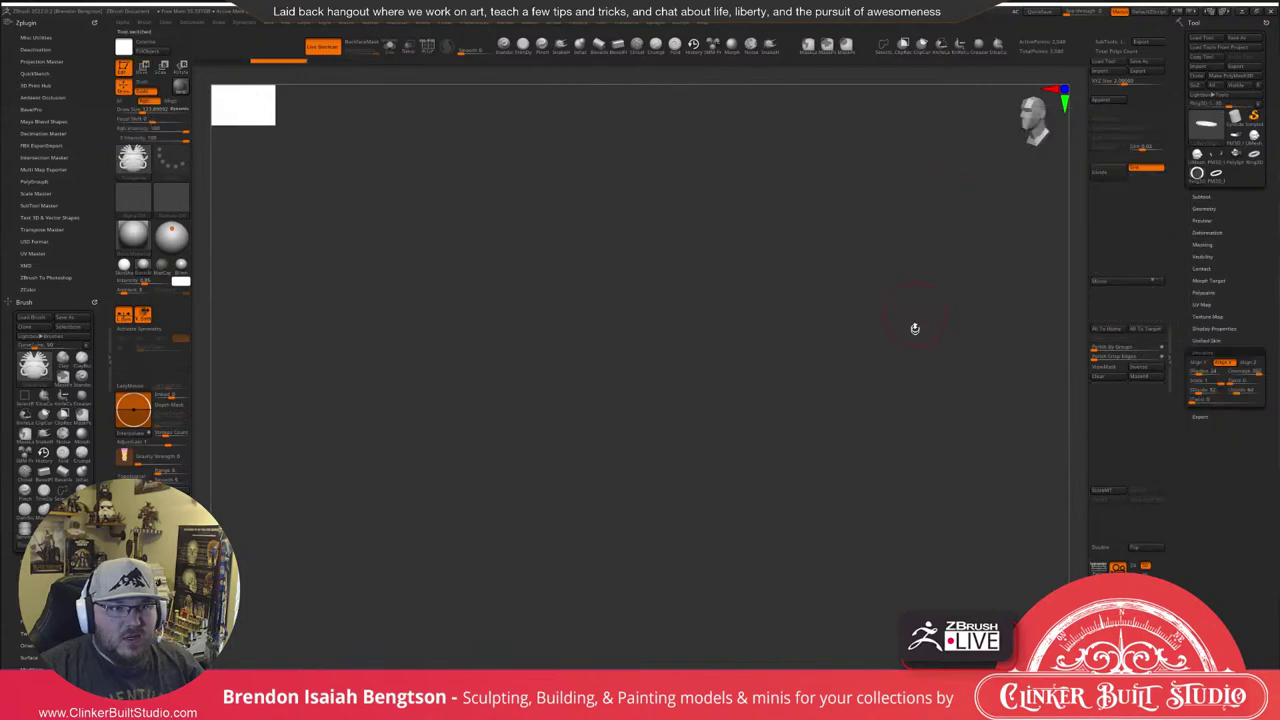
key("f")
left_click_drag(917, 322, 831, 264)
mouse_move(1198, 372)
left_mouse_down()
mouse_move(1219, 372)
mouse_move(1201, 372)
left_mouse_up()
left_click_drag(940, 468, 933, 440)
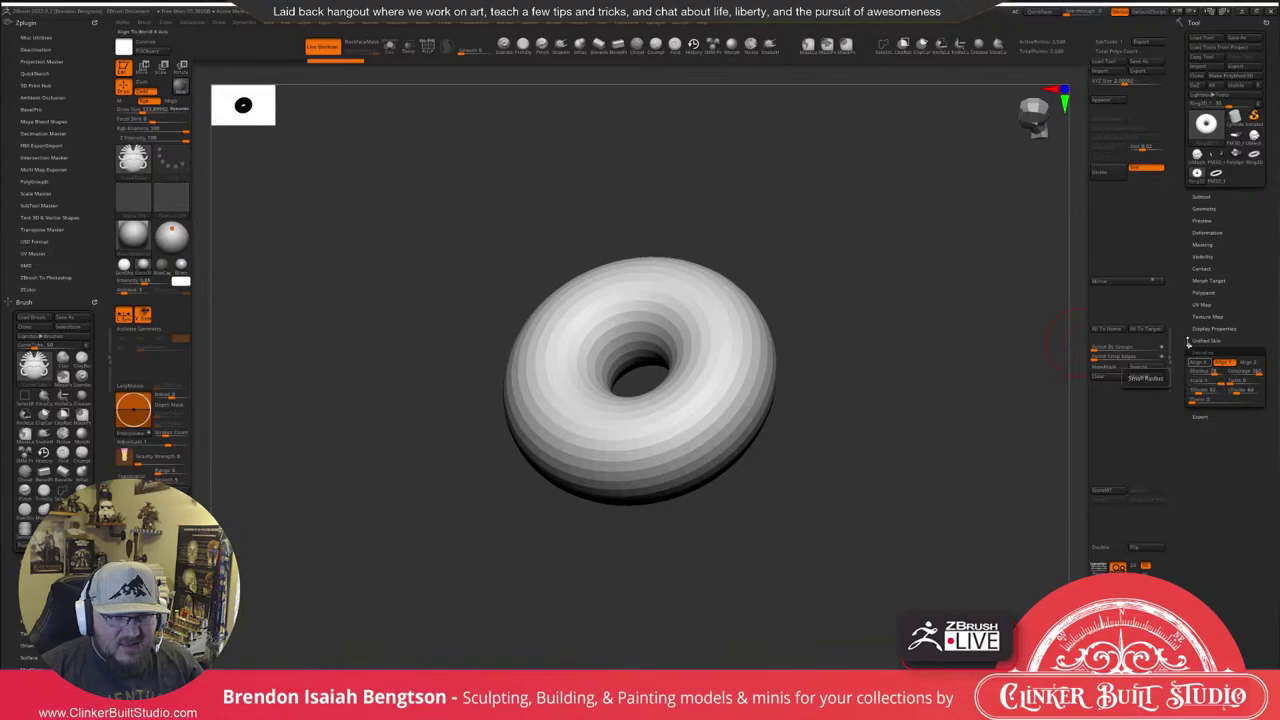
left_click_drag(1212, 372, 1219, 372)
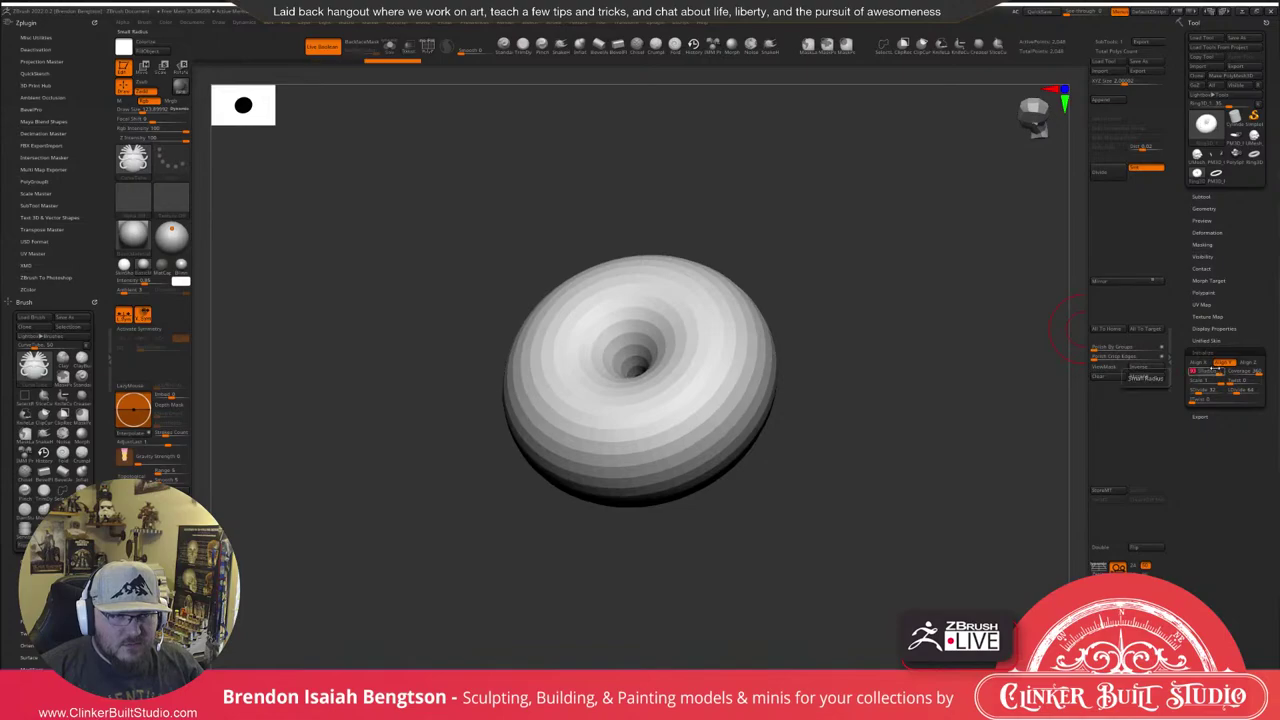
left_click_drag(896, 341, 990, 258)
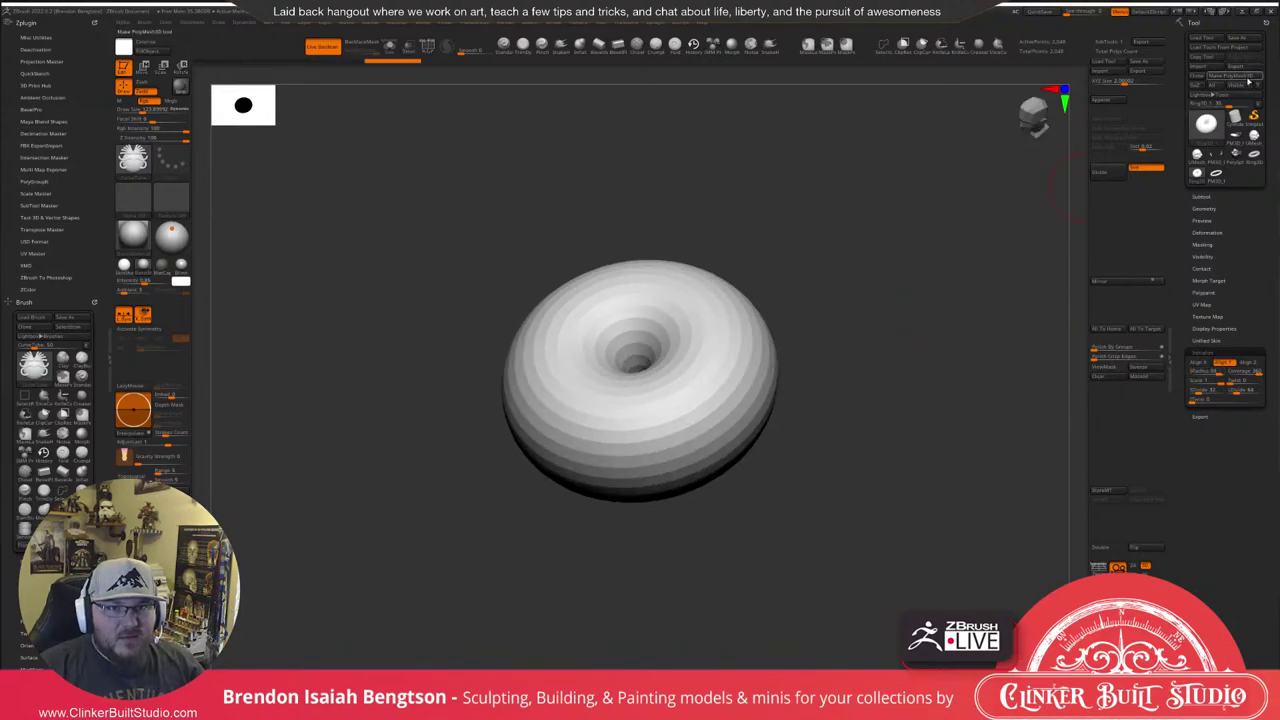
Convert the thick ring to a PolyMesh3D and append it as a subtool to the hose model.
left_click(1248, 78)
left_click(1234, 137)
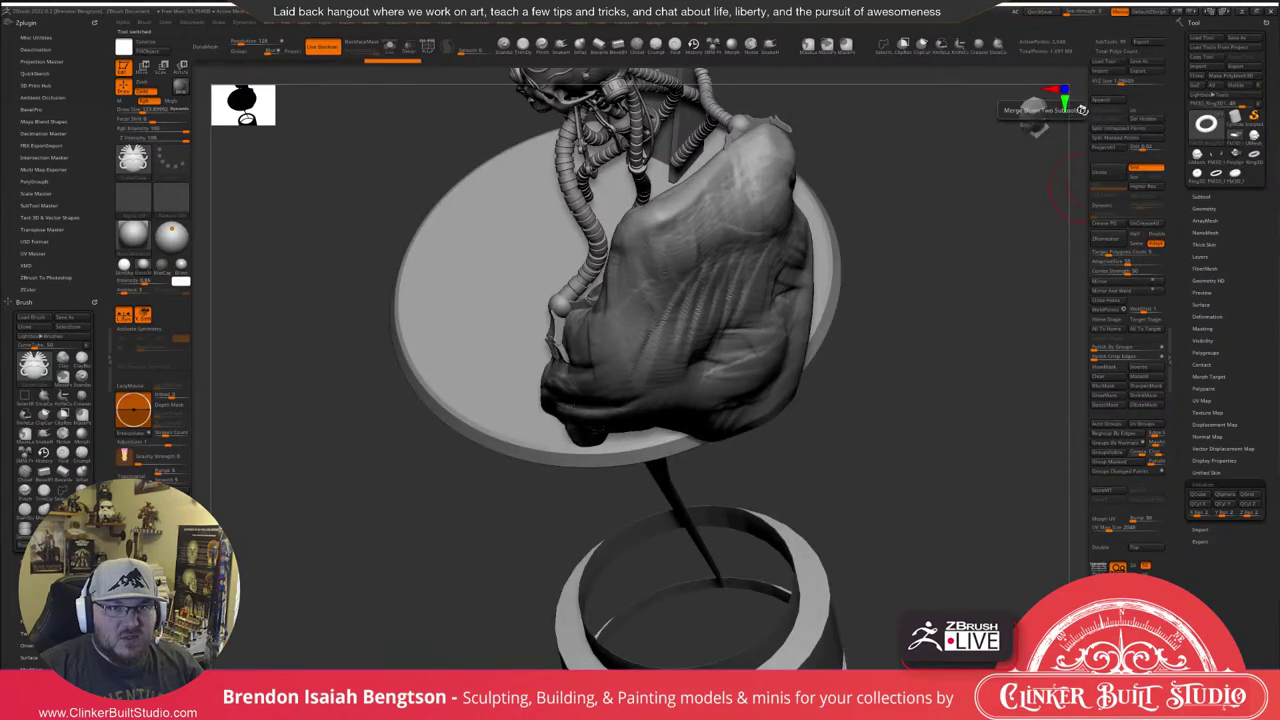
left_click_drag(1030, 156, 925, 244)
left_click(755, 491, "alt")
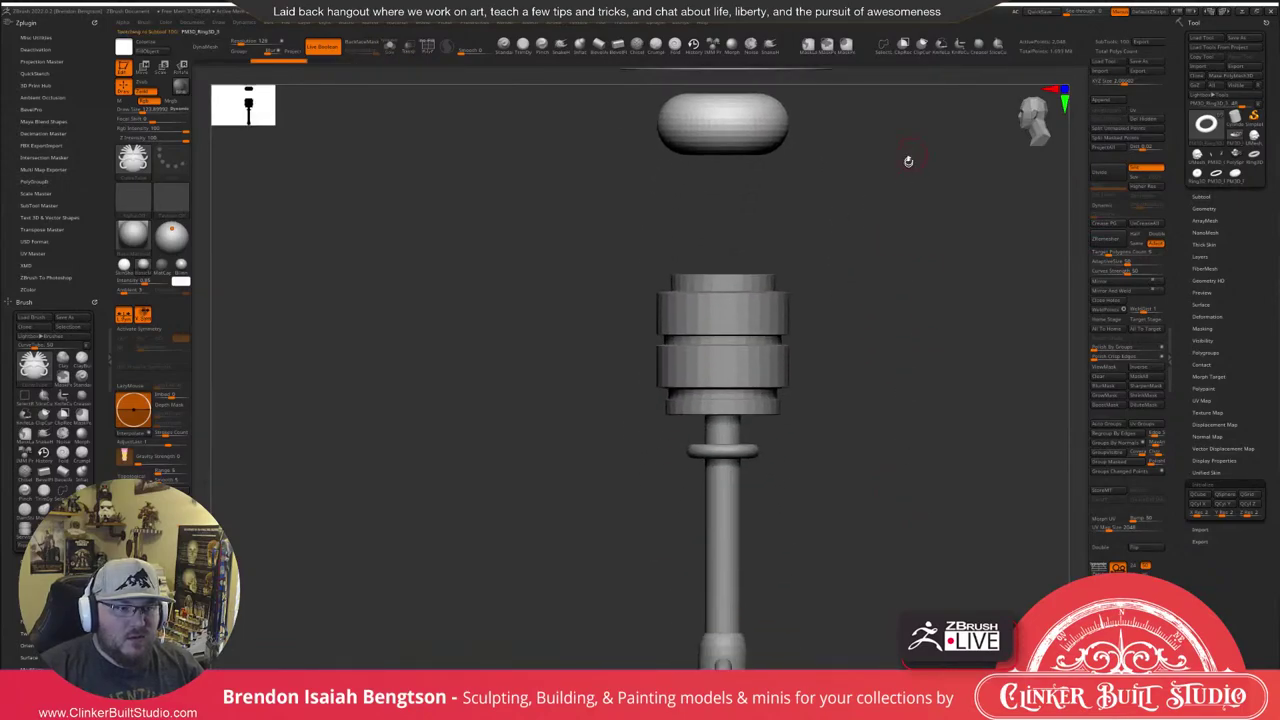
Delete the thin ring subtool around the shaft below the barrel.
left_click(751, 453, "alt")
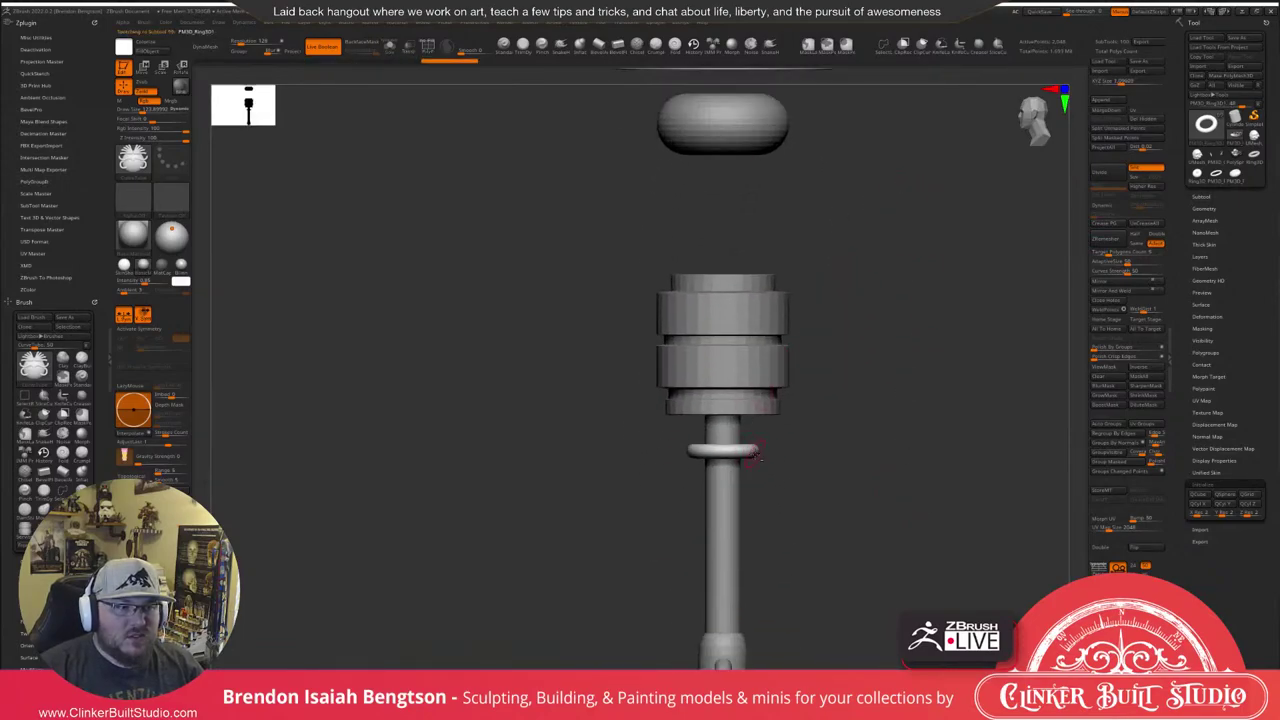
left_click(1196, 195)
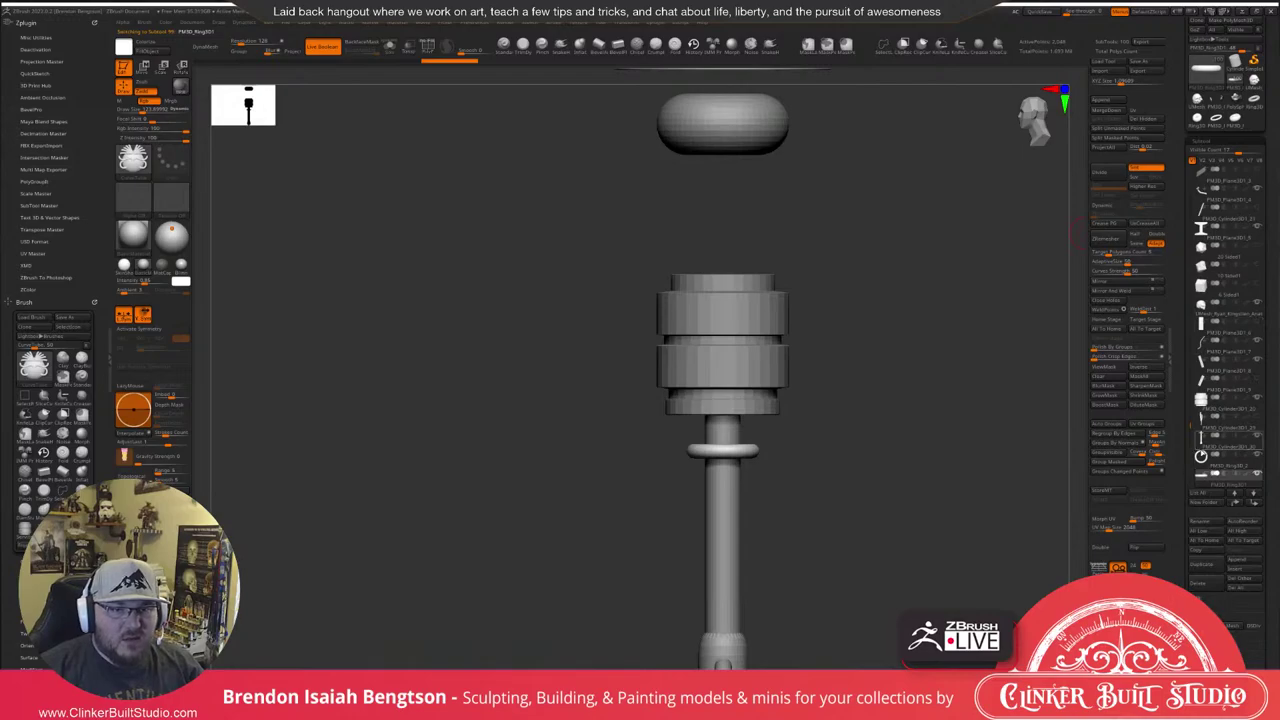
left_click(1199, 583)
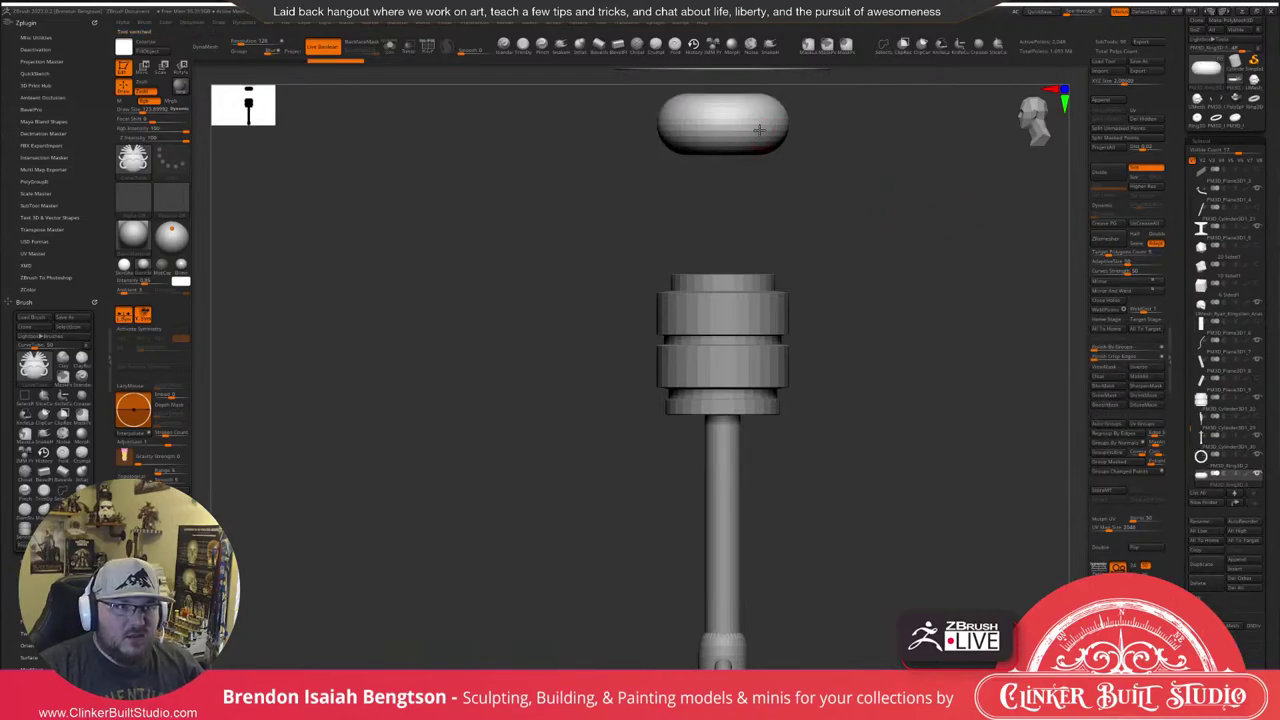
Move the thick ring down onto the shaft just below the barrel and scale it down.
key("w")
left_click_drag(925, 197, 911, 282, "alt")
left_click_drag(709, 152, 709, 482)
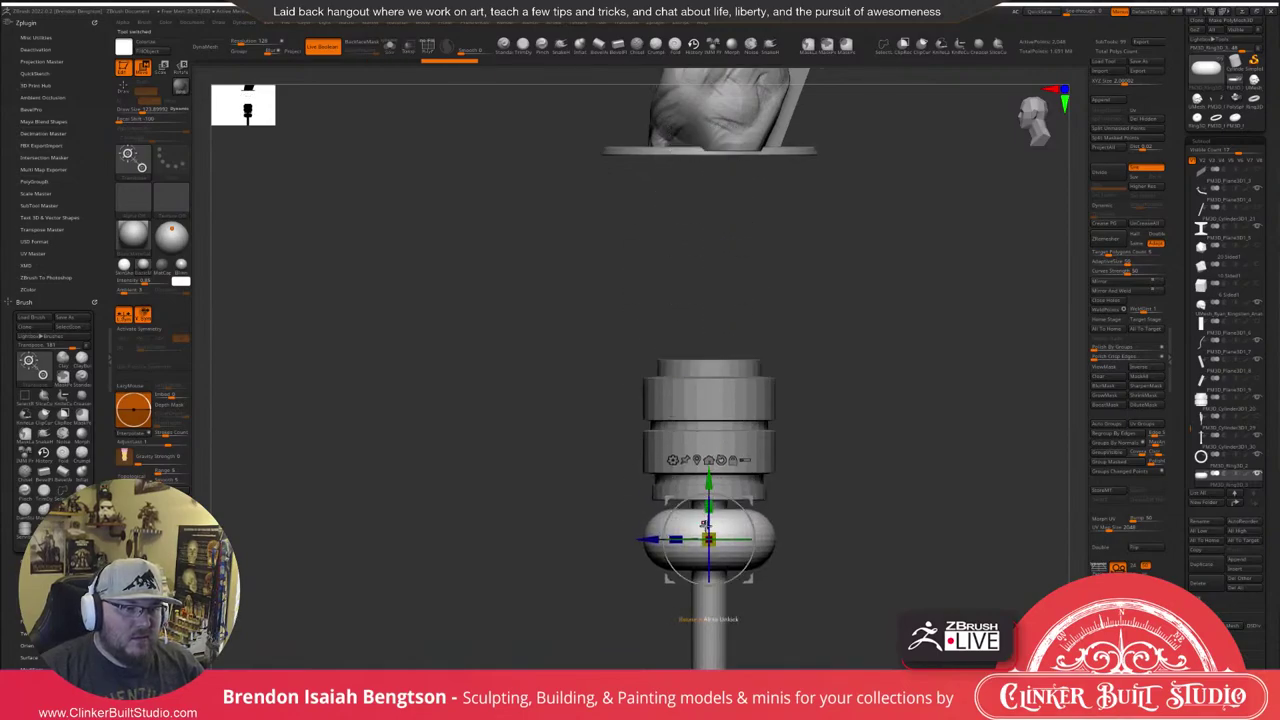
left_click_drag(708, 540, 709, 471)
Try stacking duplicates of the thick ring down the shaft, and undo the copies.
right_click_drag(930, 470, 962, 526, "ctrl")
right_click_drag(962, 526, 976, 398, "alt")
left_click_drag(721, 345, 721, 513, "ctrl")
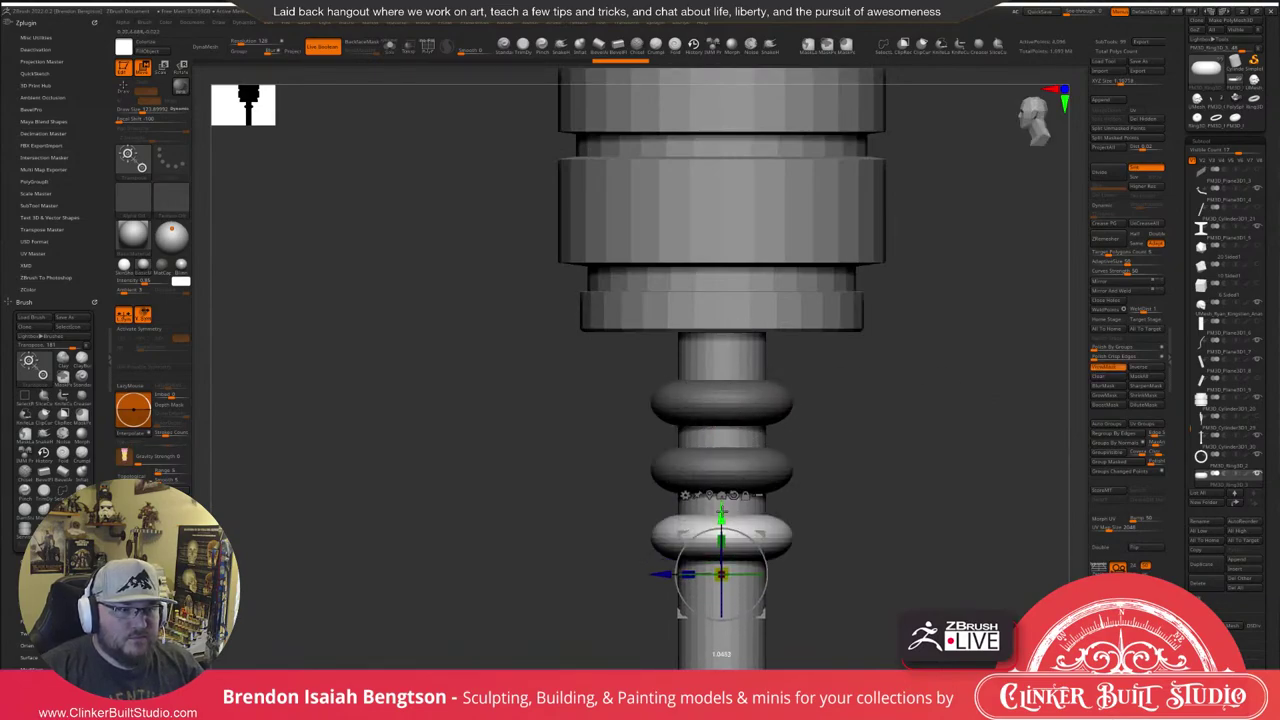
left_click_drag(969, 478, 823, 363)
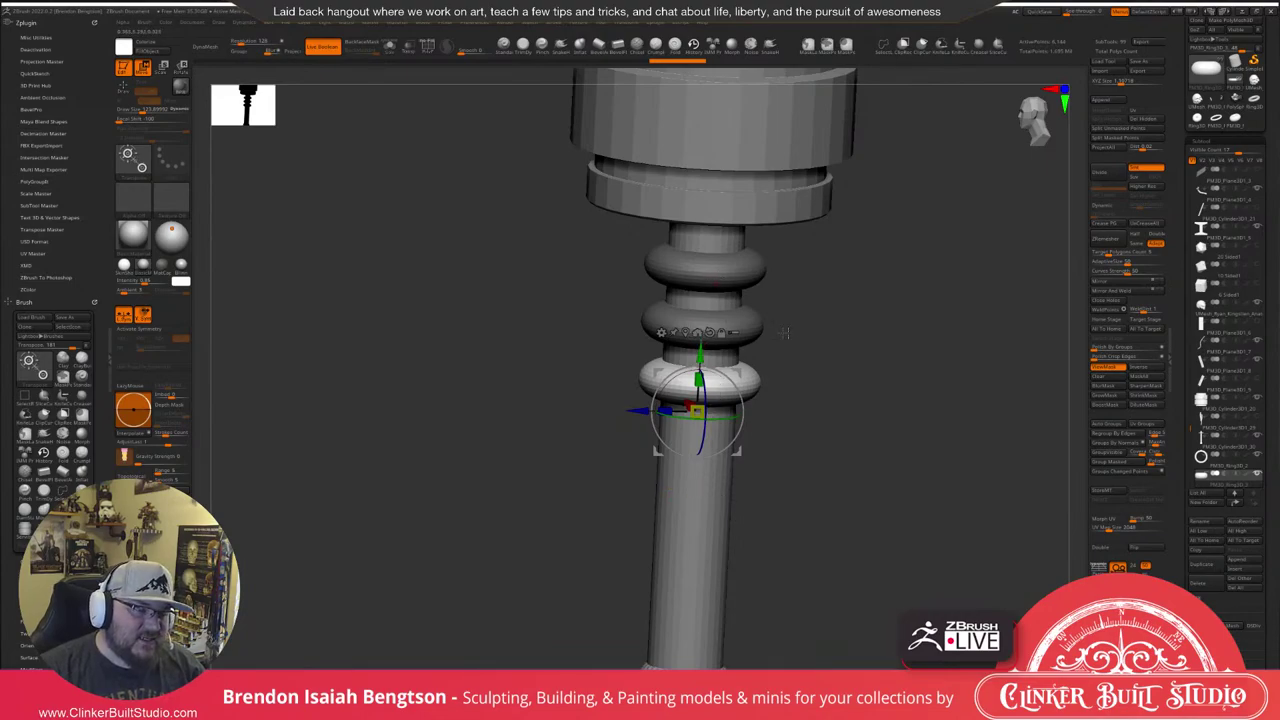
left_click_drag(784, 333, 886, 300)
key("ctrl+z")
key("ctrl+z")
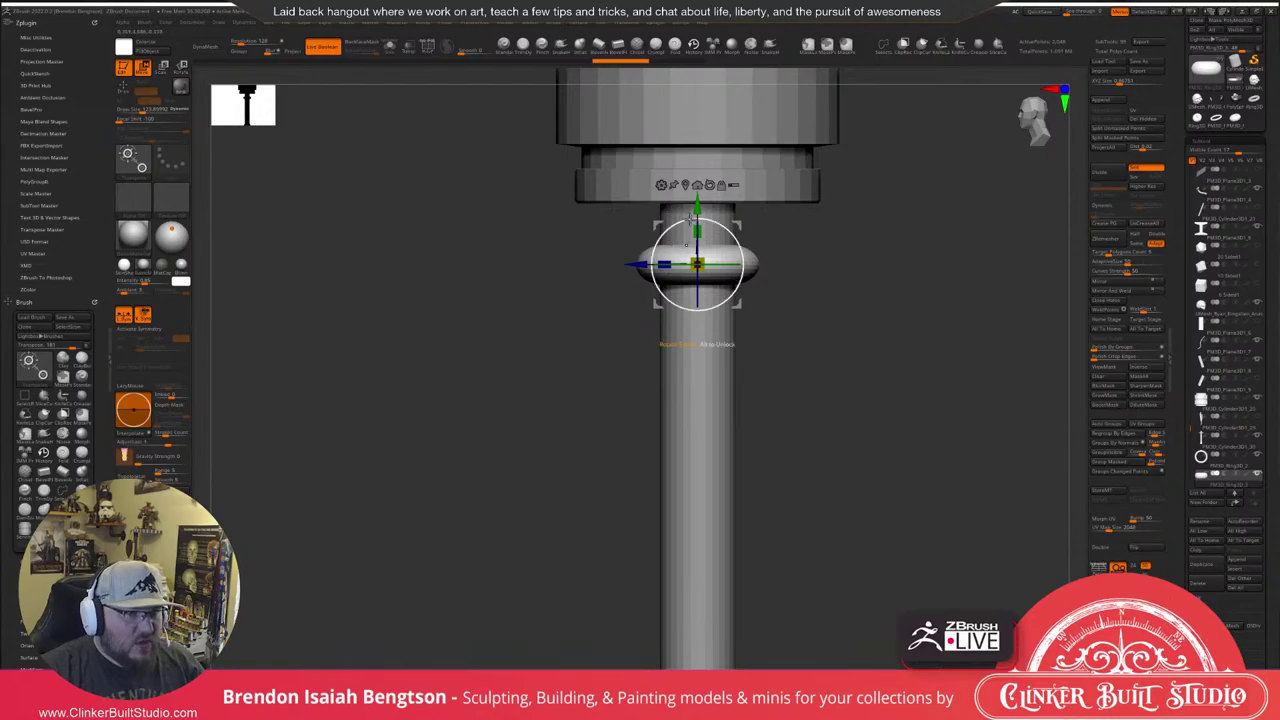
left_click_drag(697, 207, 697, 266, "ctrl")
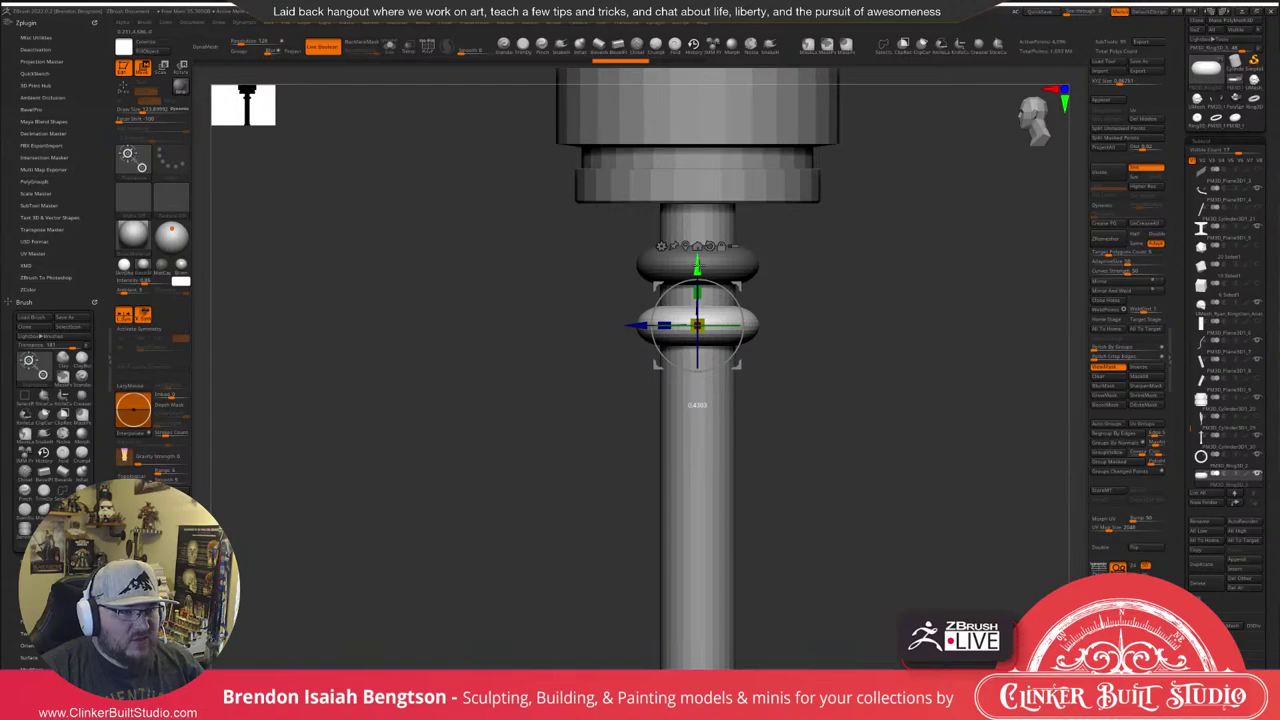
left_click_drag(698, 265, 698, 366, "ctrl")
key("ctrl+z")
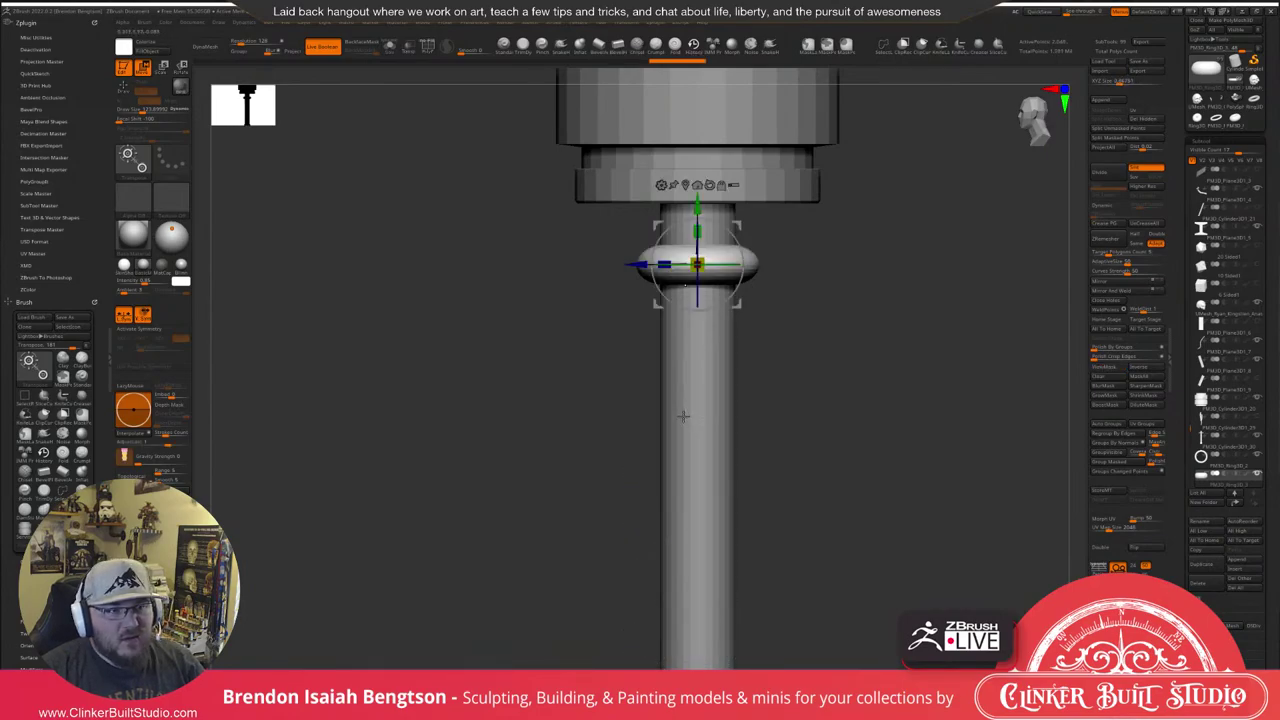
Stack two evenly spaced copies of the thick ring down the shaft below the first one, and clear the mask.
left_click_drag(697, 204, 701, 263, "ctrl")
key("1")
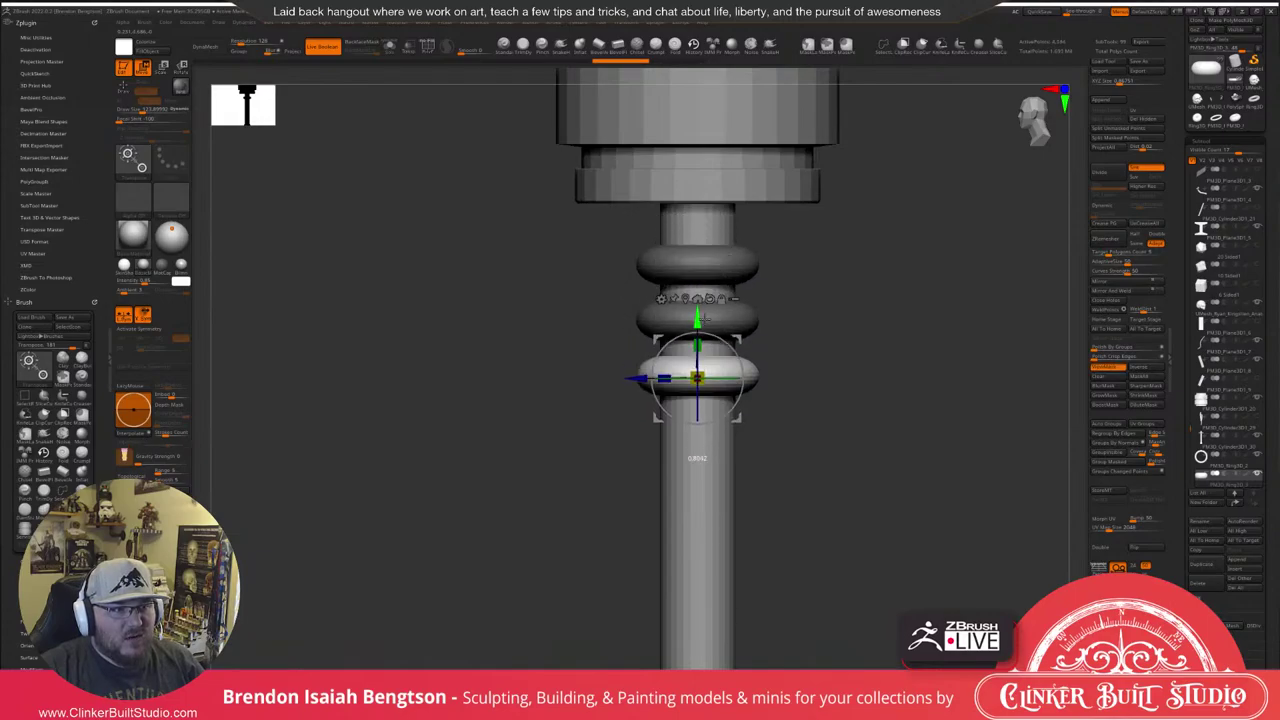
key("q")
mouse_move(935, 377)
left_mouse_down("ctrl")
mouse_move(931, 269)
mouse_move(897, 365)
mouse_move(842, 370)
mouse_move(906, 397)
mouse_move(891, 336)
mouse_move(912, 362)
mouse_move(869, 318)
left_mouse_up("ctrl")
Merge the pull ring and the three-ring stack down into the shaft subtool.
mouse_move(1201, 442)
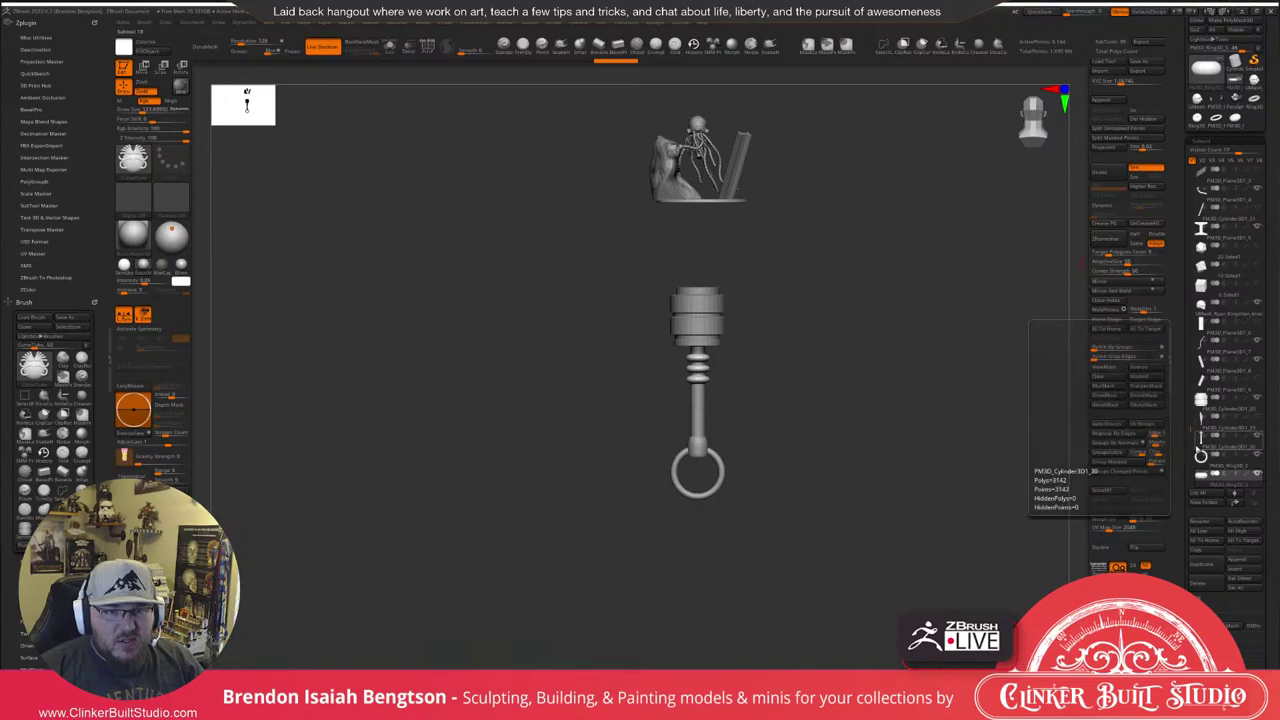
left_click(1197, 430)
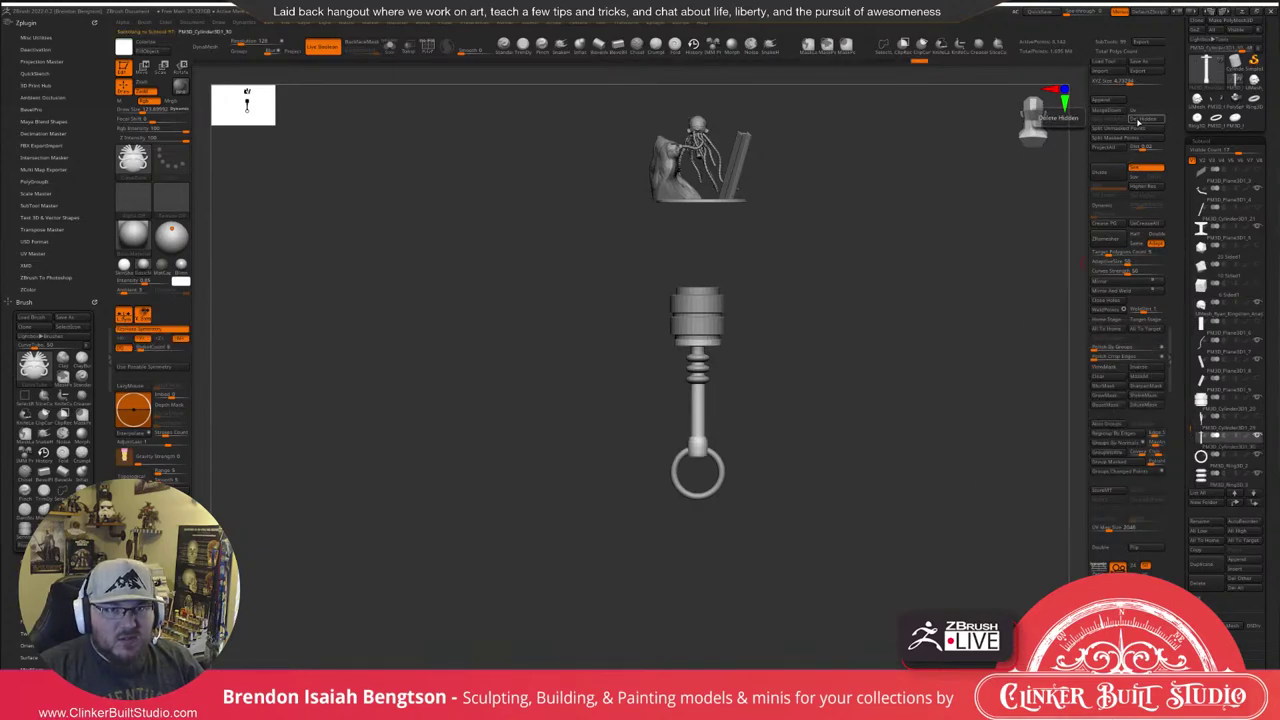
left_click(1108, 111)
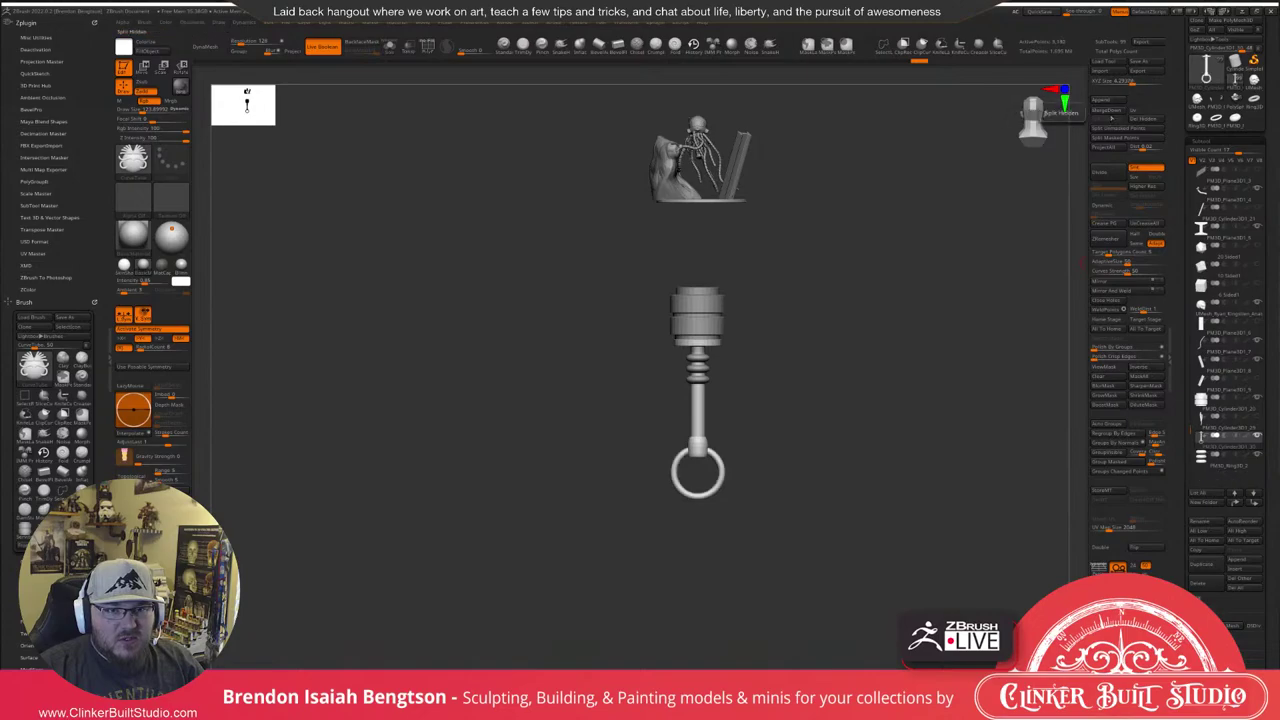
left_click(1109, 112)
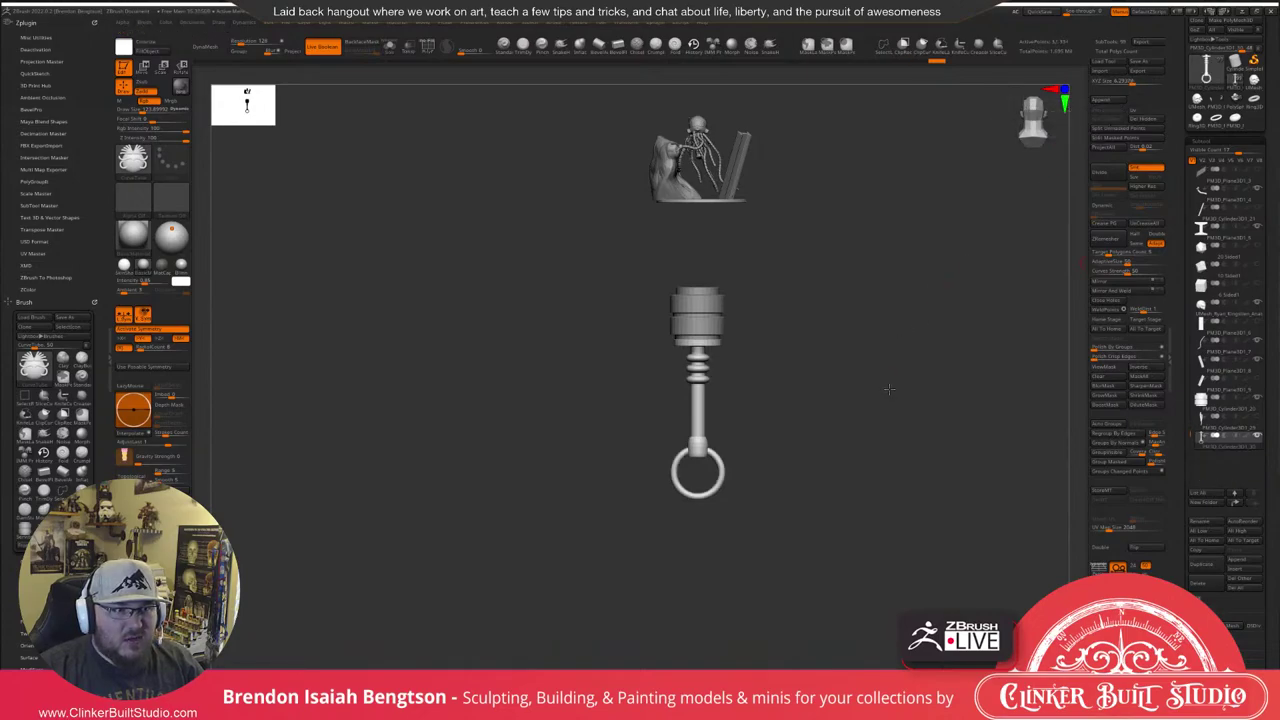
mouse_move(886, 390)
left_mouse_down()
mouse_move(821, 416)
mouse_move(920, 402)
mouse_move(917, 440)
mouse_move(870, 386)
left_mouse_up()
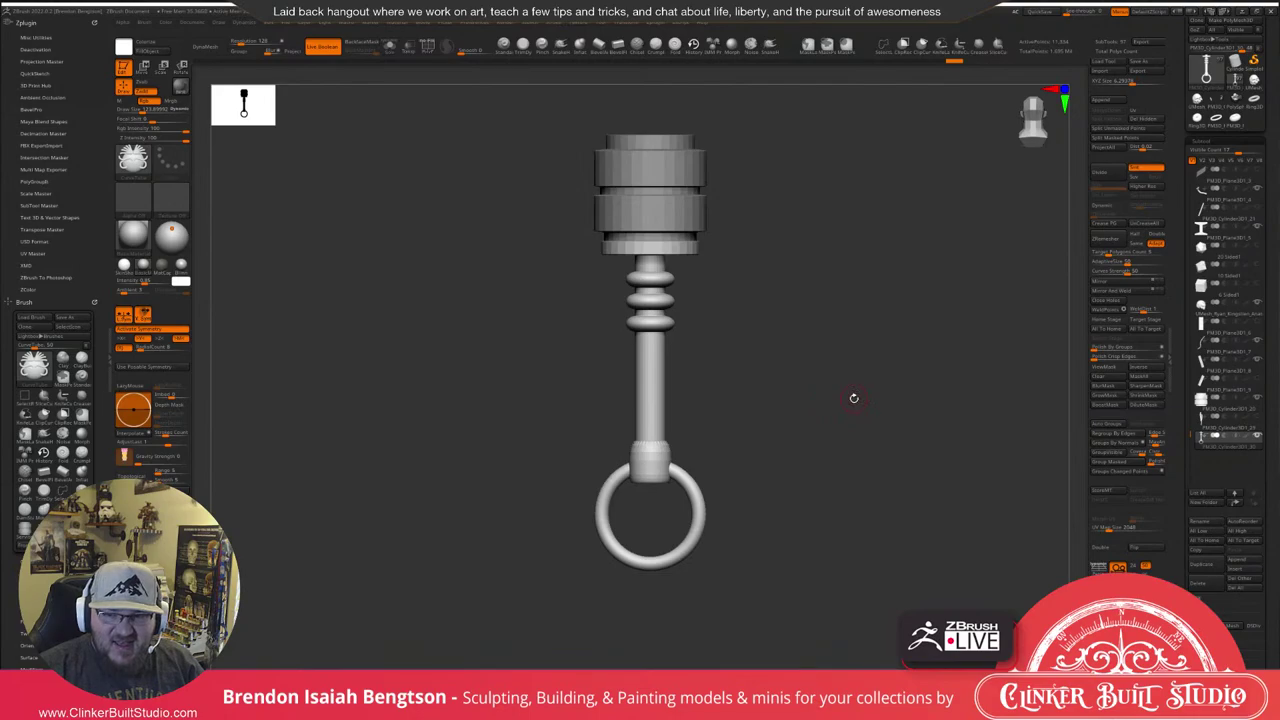
right_click_drag(854, 398, 829, 388, "ctrl")
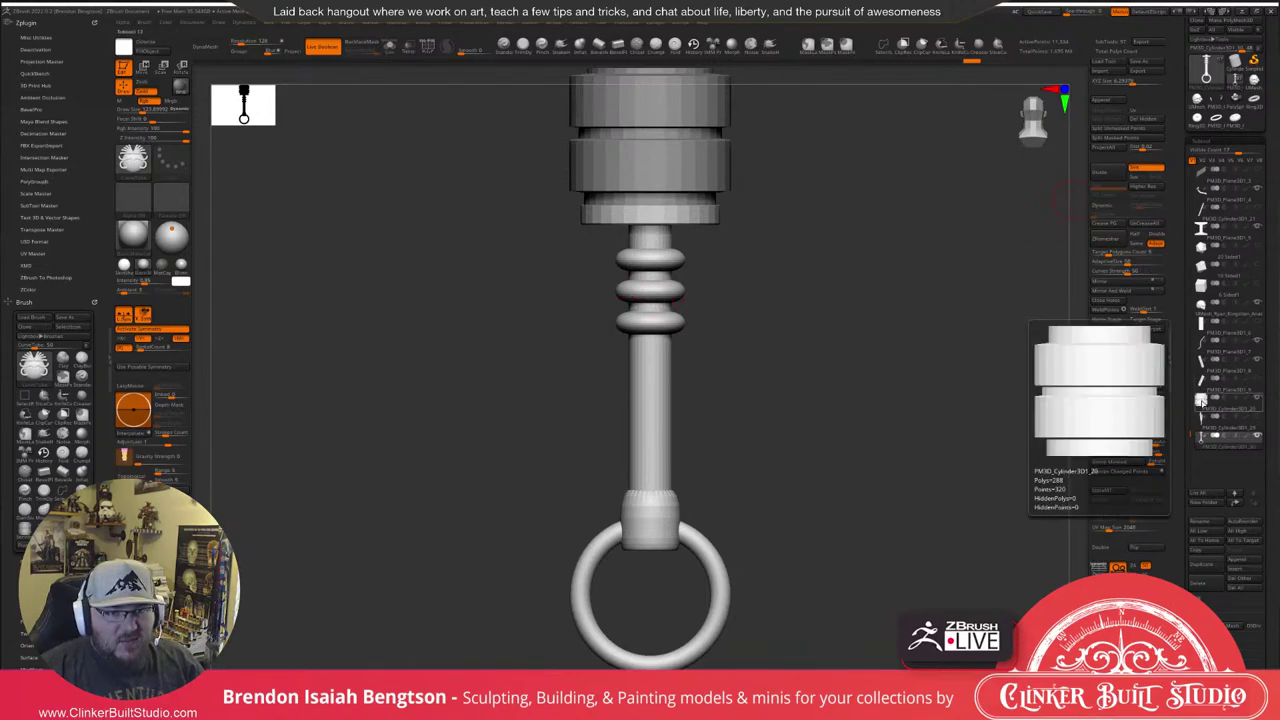
left_click(1202, 410)
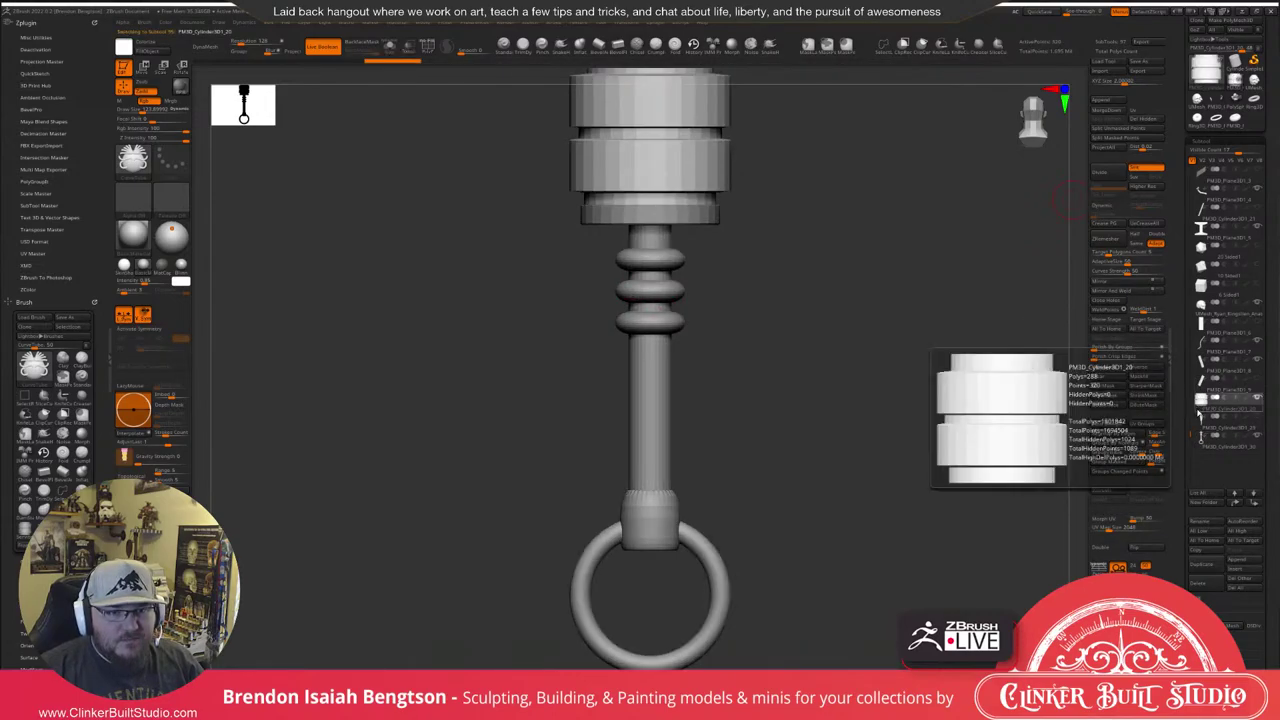
left_click(1203, 447)
left_click_drag(919, 494, 838, 394, "alt")
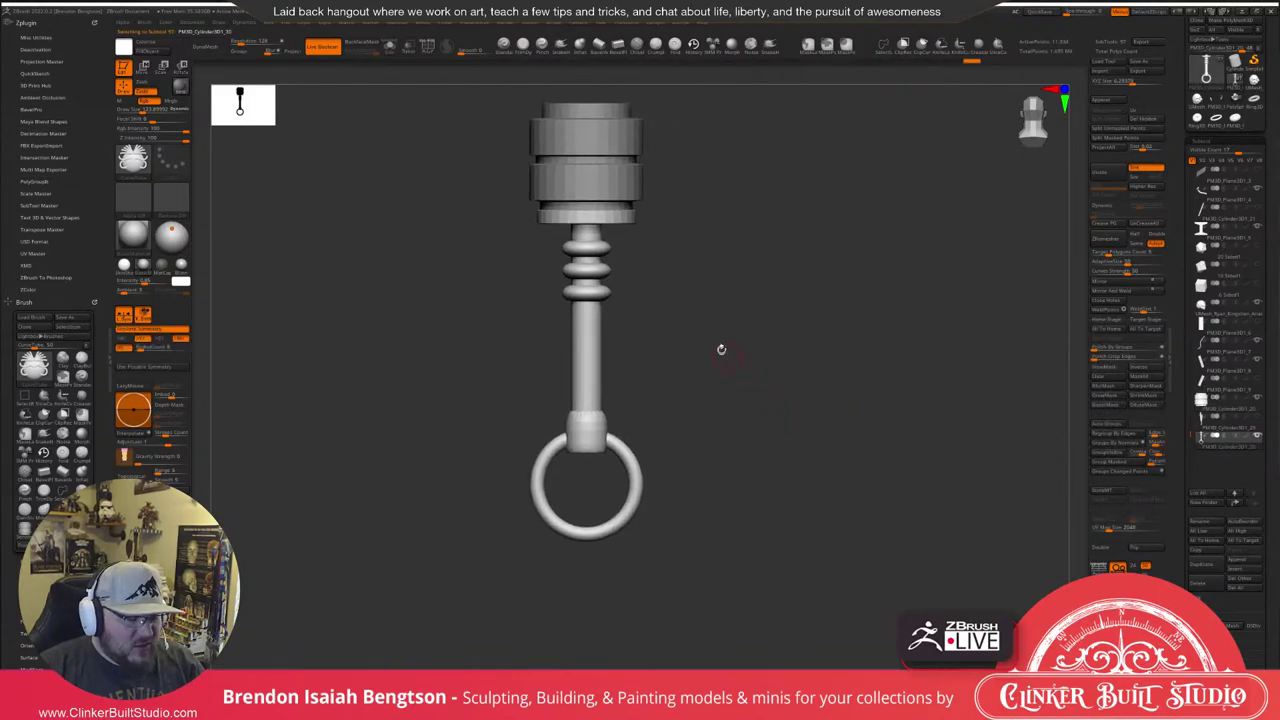
Try laying out side-by-side copies of the merged shaft and pull ring within the subtool, and undo them.
key("w")
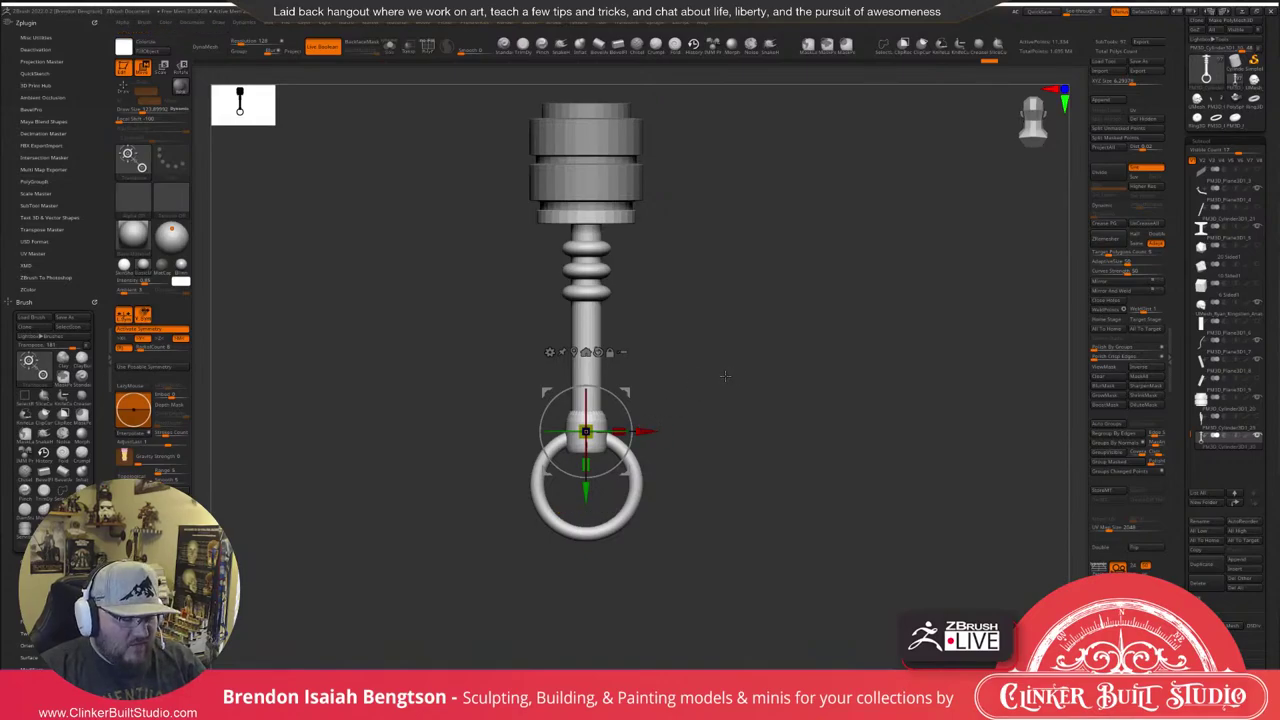
key("shift+f")
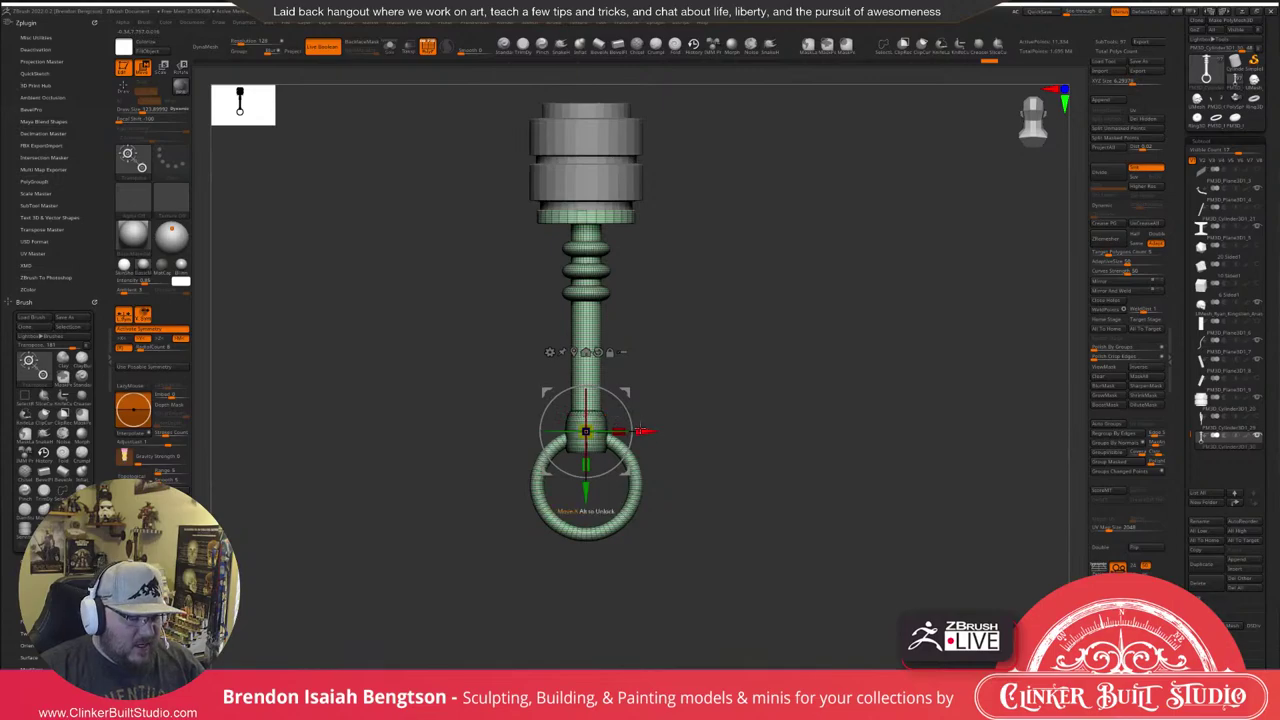
left_click_drag(645, 431, 810, 432)
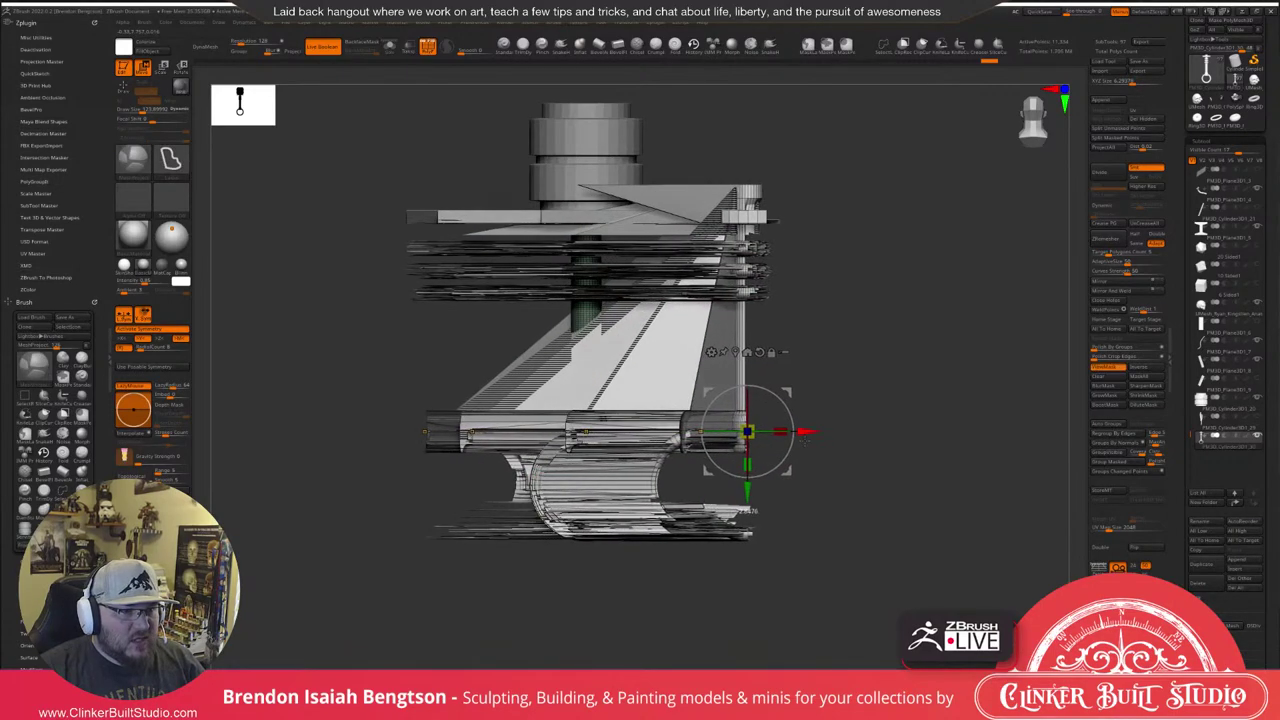
key("ctrl+z")
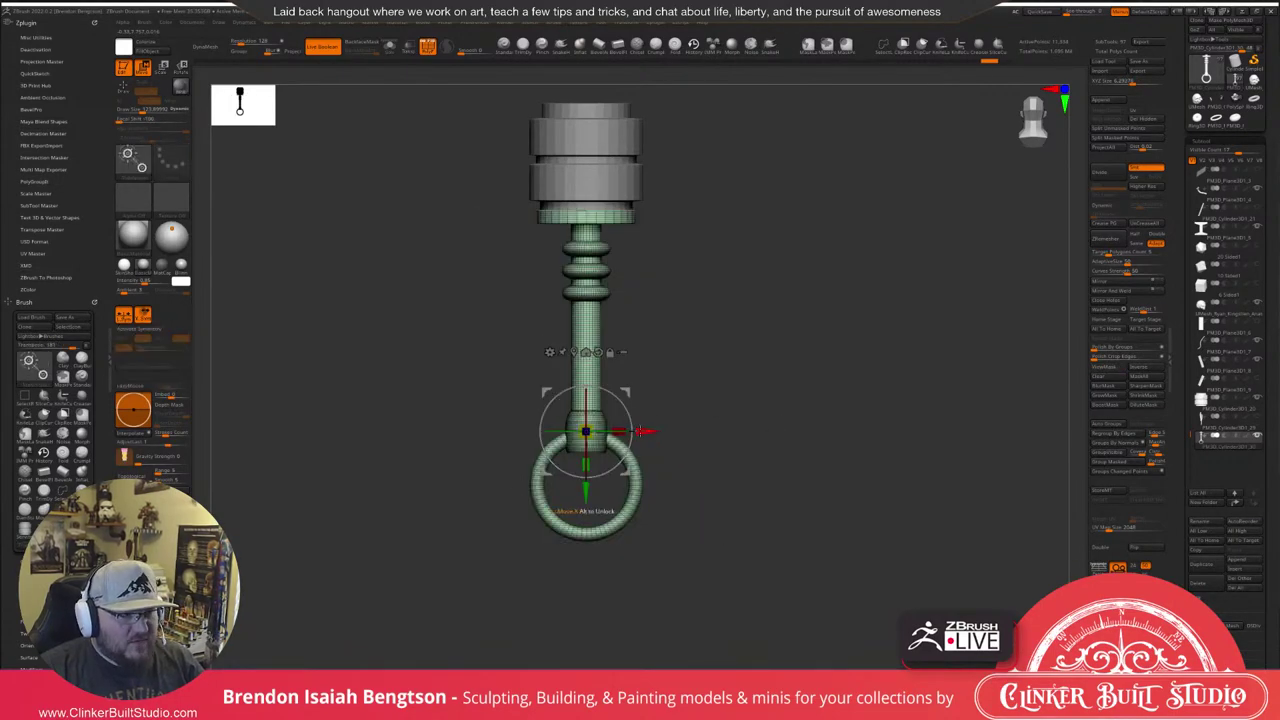
left_click_drag(645, 431, 769, 432, "ctrl")
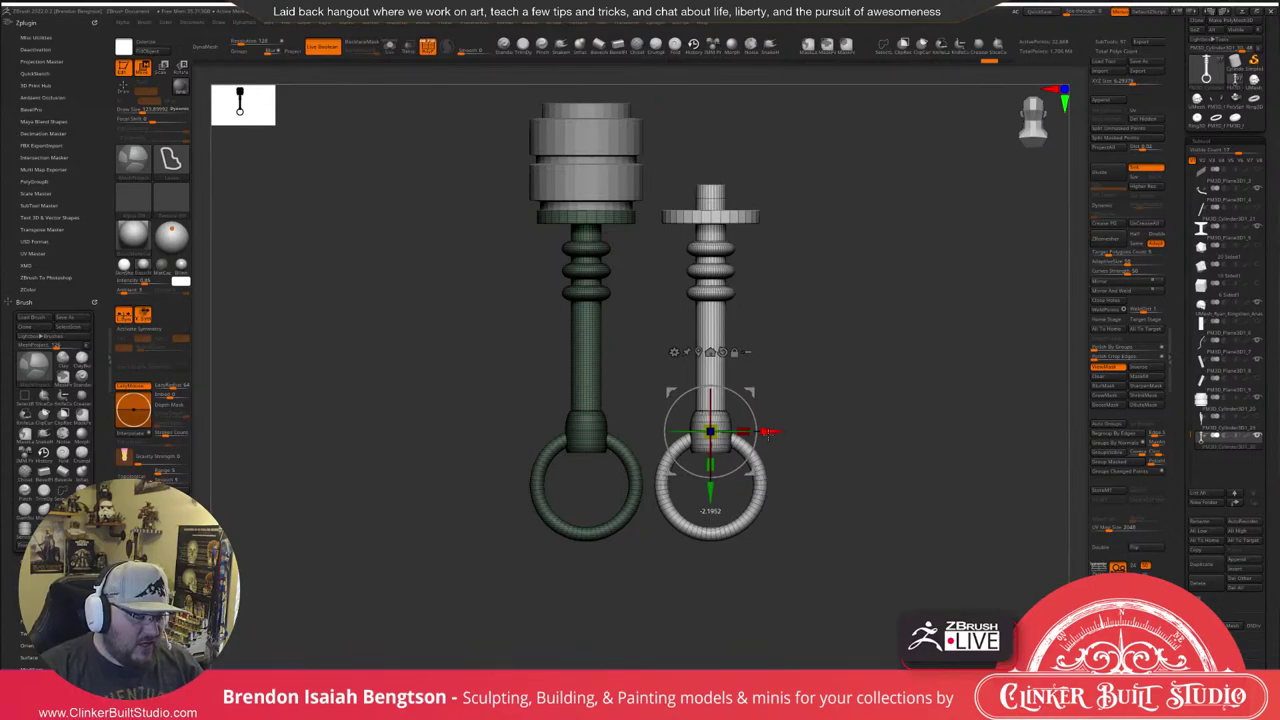
left_click_drag(768, 432, 1048, 431, "ctrl")
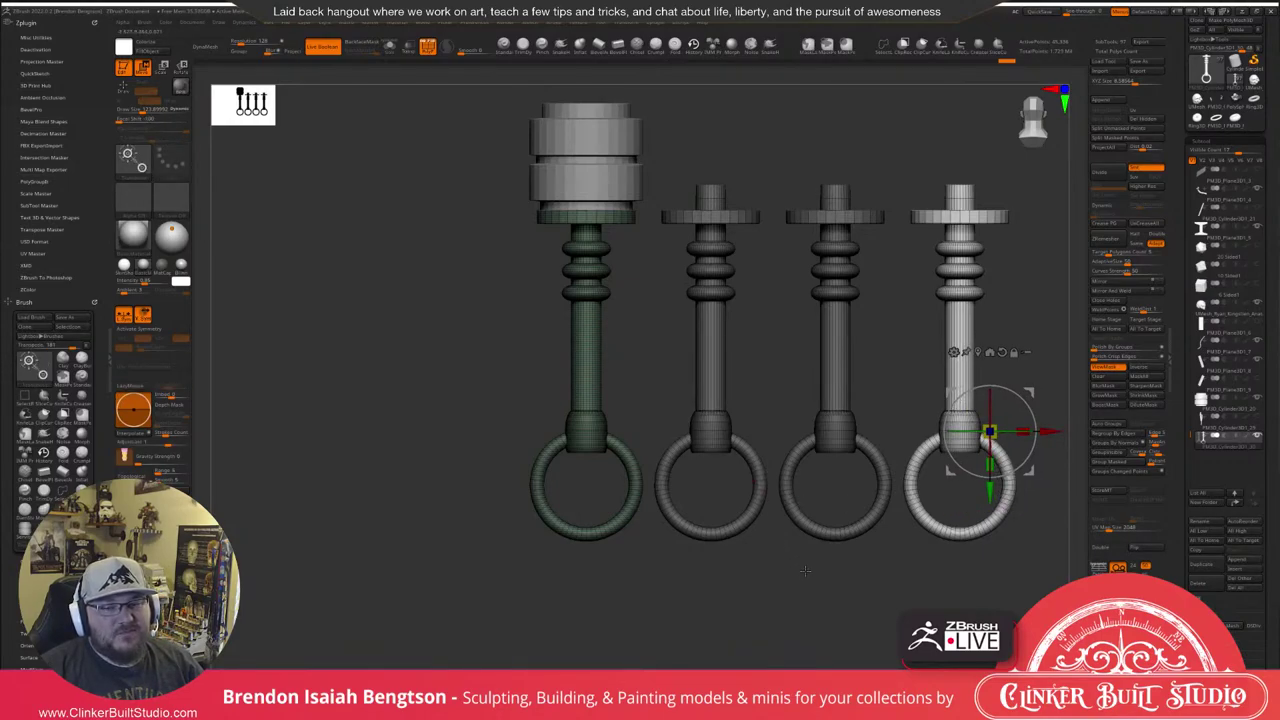
left_click_drag(805, 570, 762, 563)
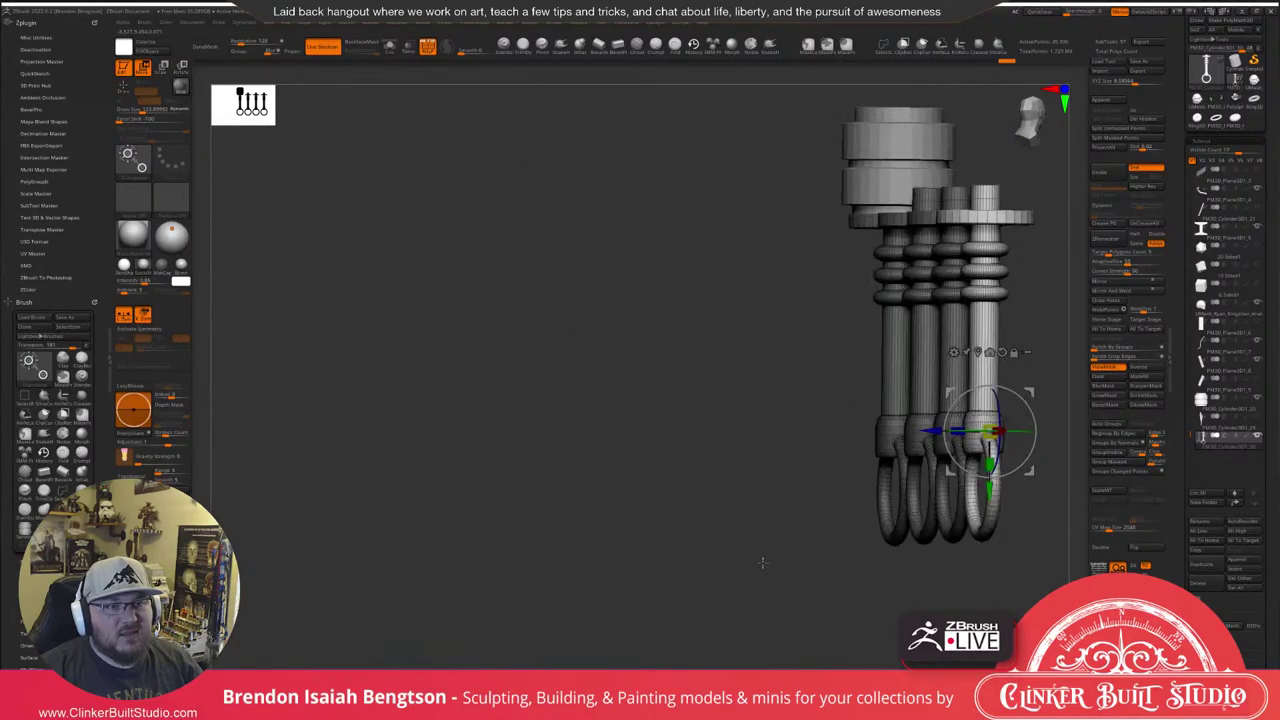
left_click_drag(762, 563, 732, 365)
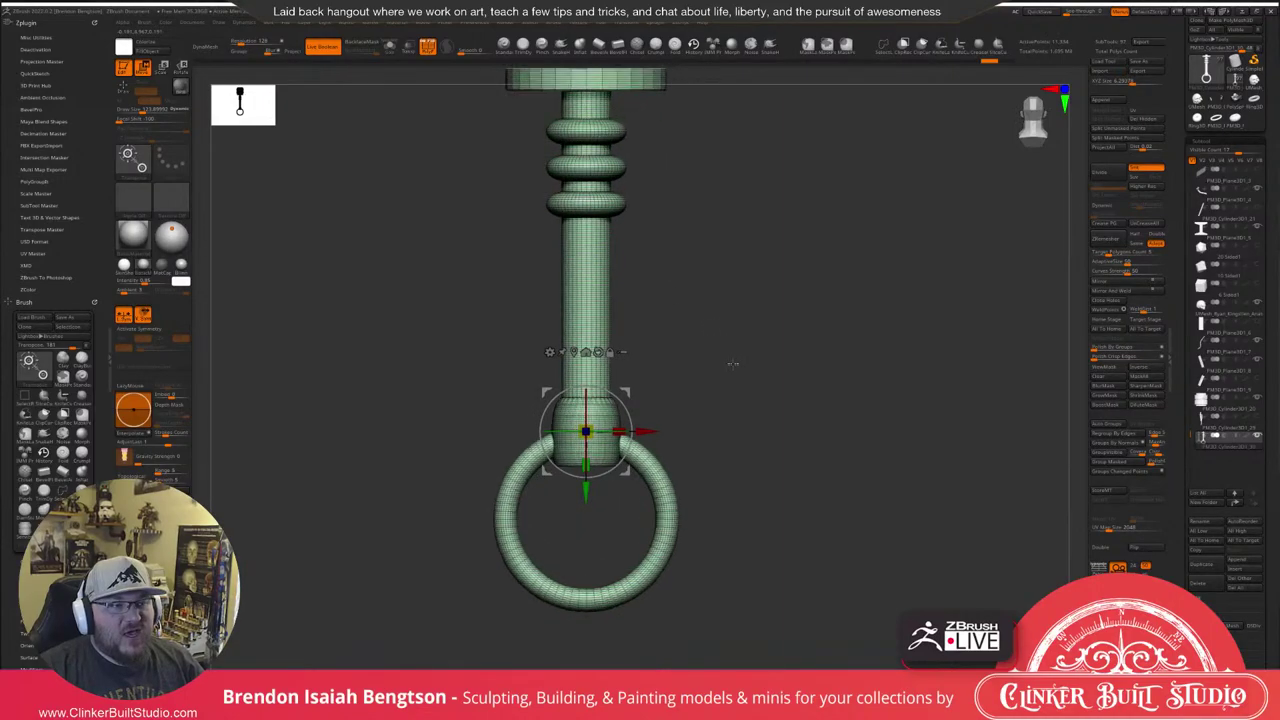
left_click_drag(733, 364, 741, 449, "alt")
key("q")
left_click_drag(800, 337, 795, 255, "alt")
mouse_move(797, 320)
left_mouse_down()
mouse_move(769, 341)
mouse_move(785, 330)
left_mouse_up()
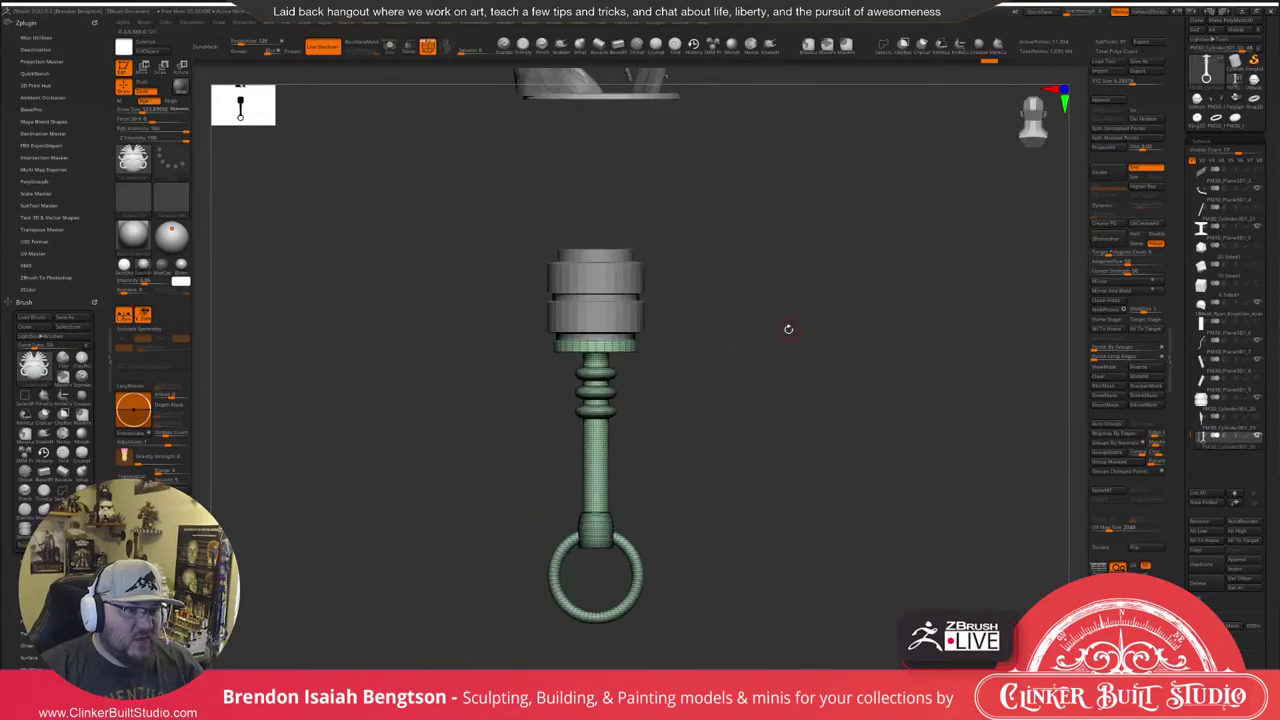
key("shift+f")
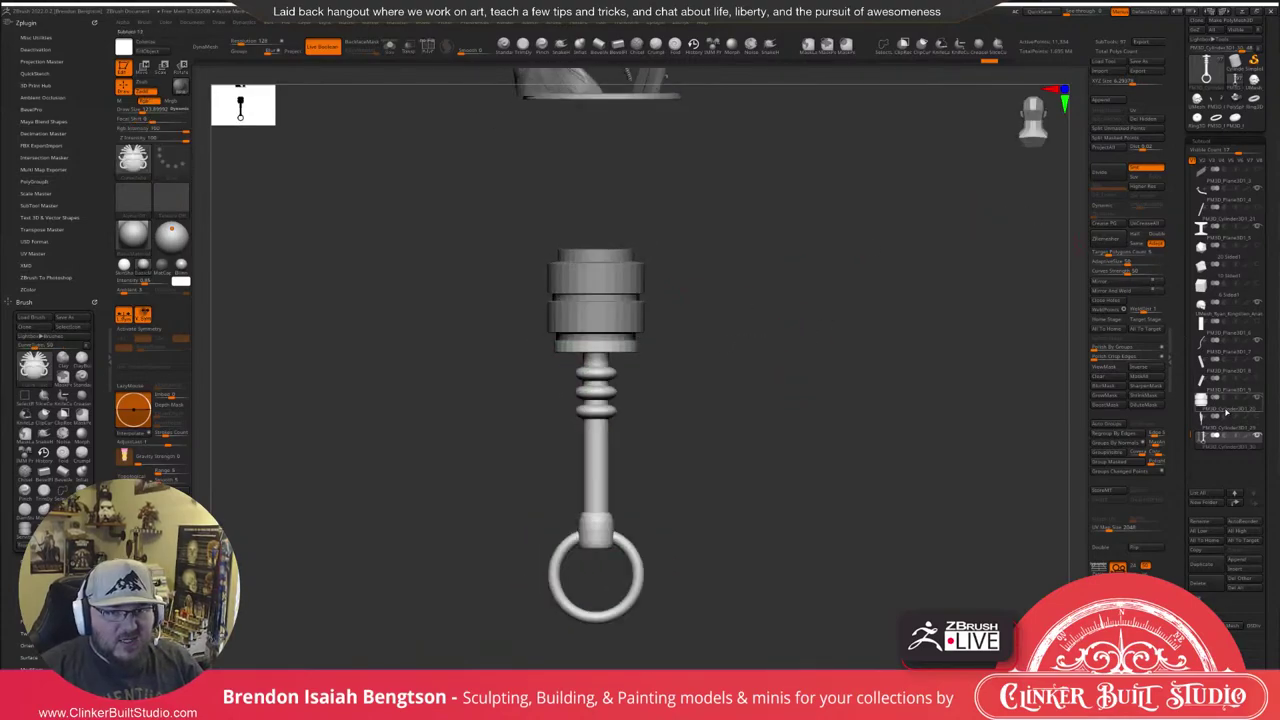
Compare the curved hose subtool with the ribbed shaft by showing it briefly and hiding it again.
mouse_move(1254, 419)
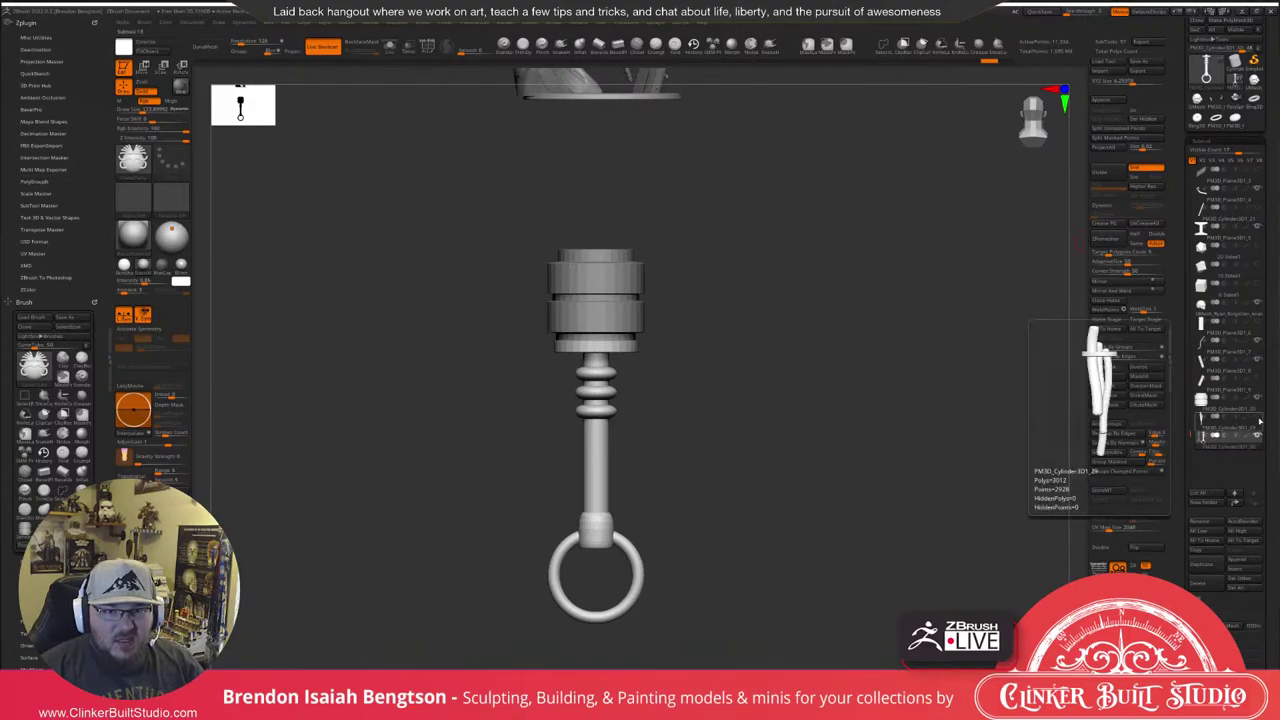
left_click(1256, 420)
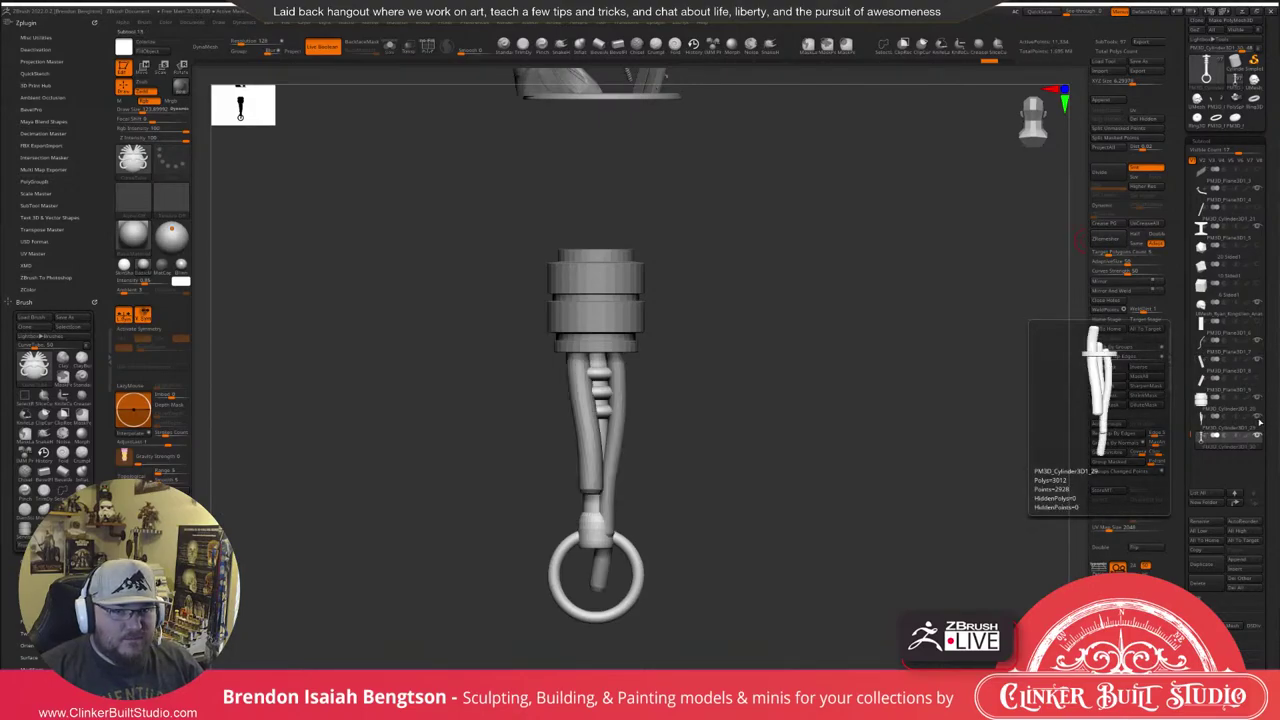
left_click(1257, 421)
mouse_move(1222, 407)
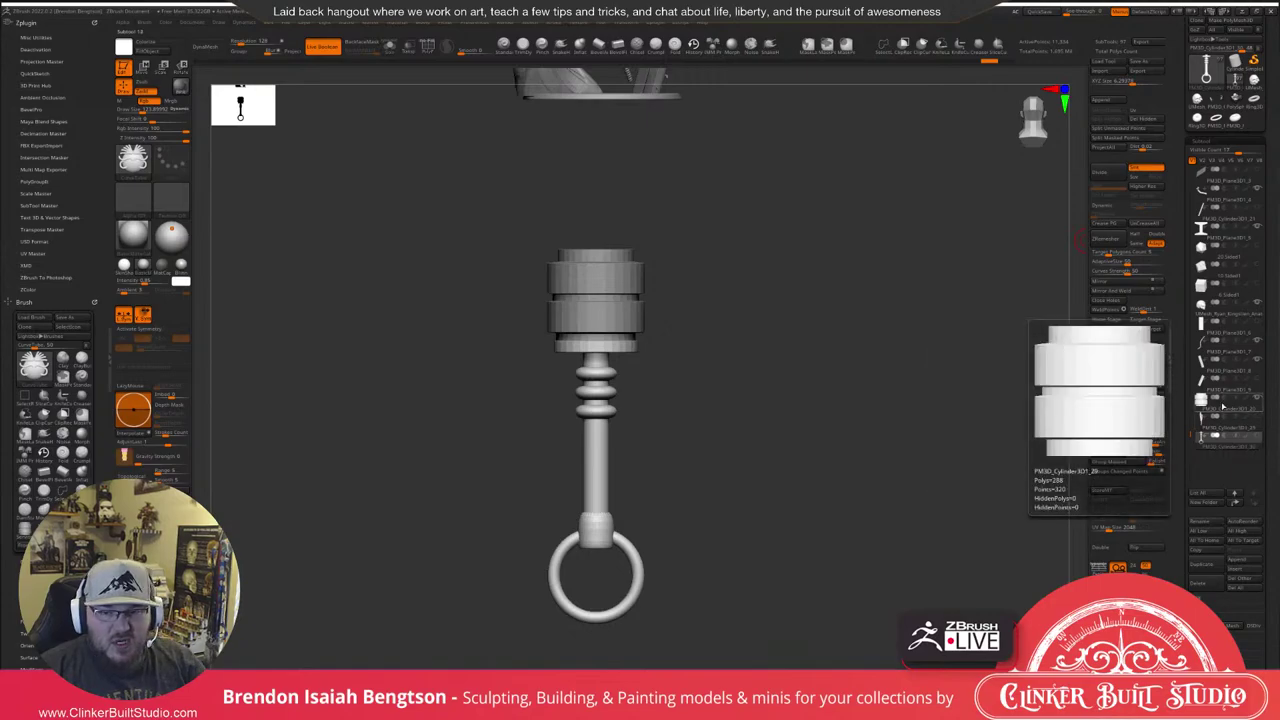
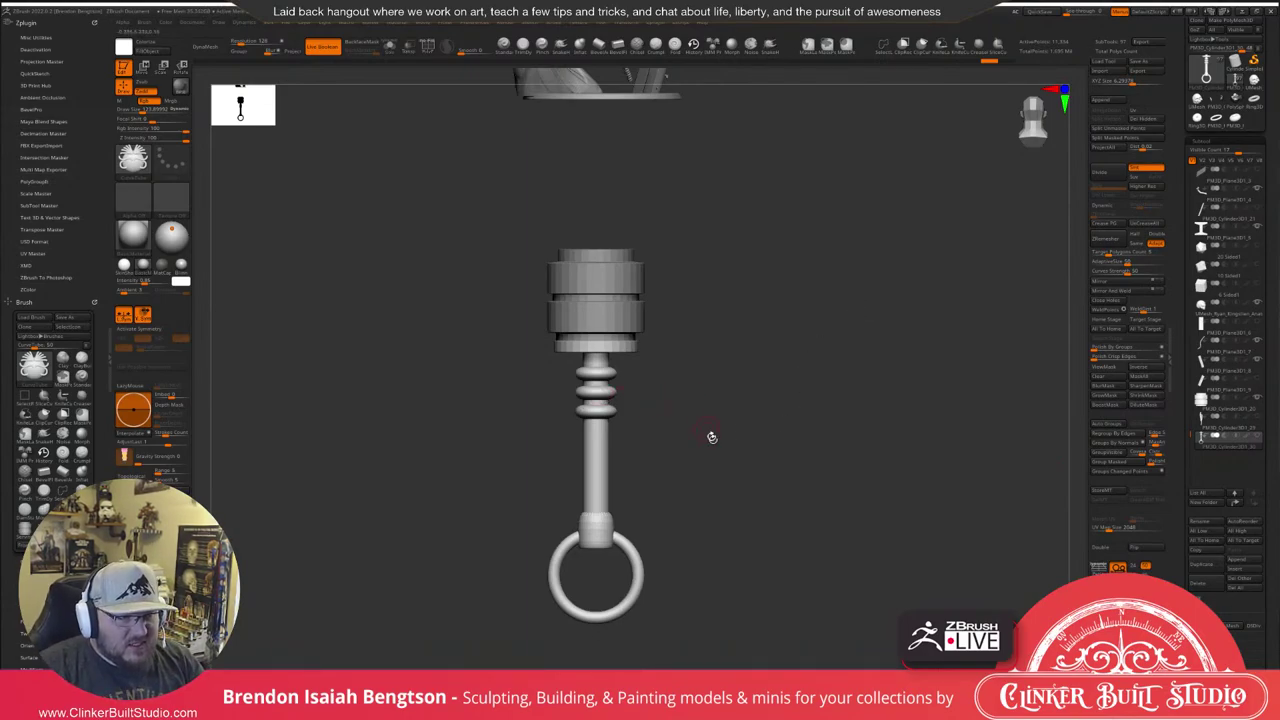
Duplicate the merged shaft subtool, select the copy, and isolate it in Solo mode with its polyframe shown.
left_click_drag(711, 437, 726, 450, "alt")
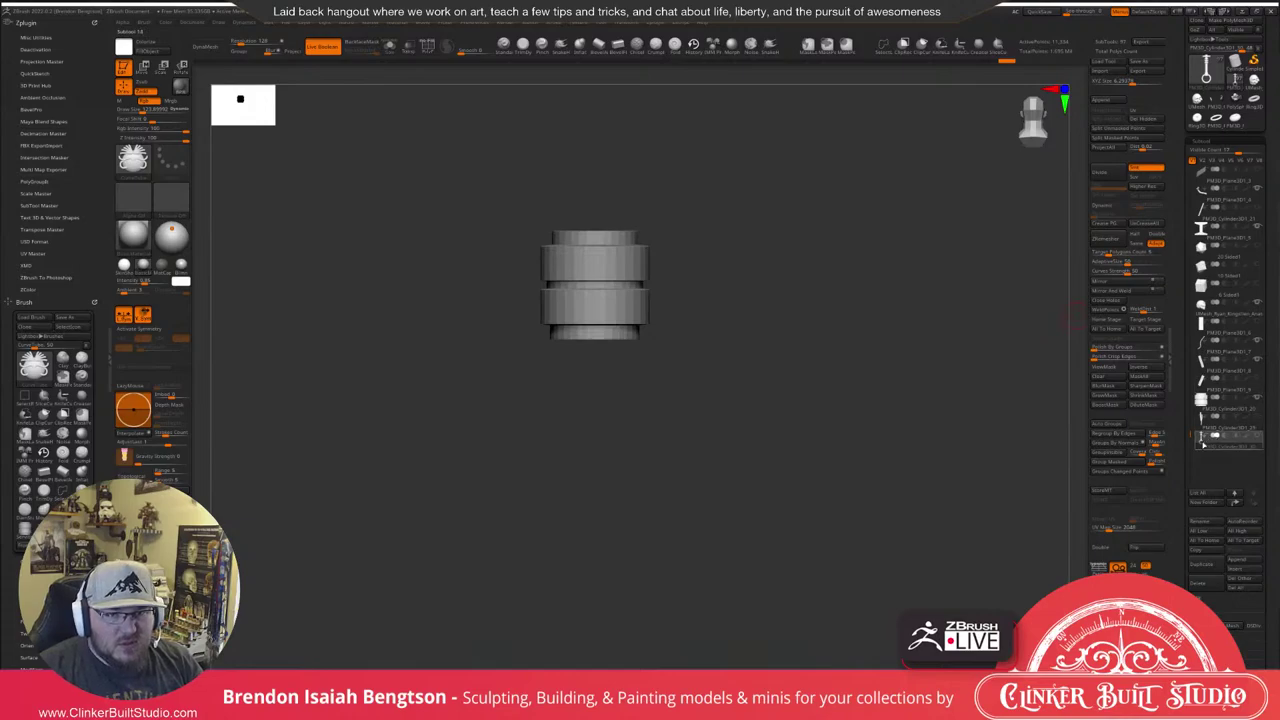
mouse_move(1215, 440)
left_click(971, 494, "ctrl+shift")
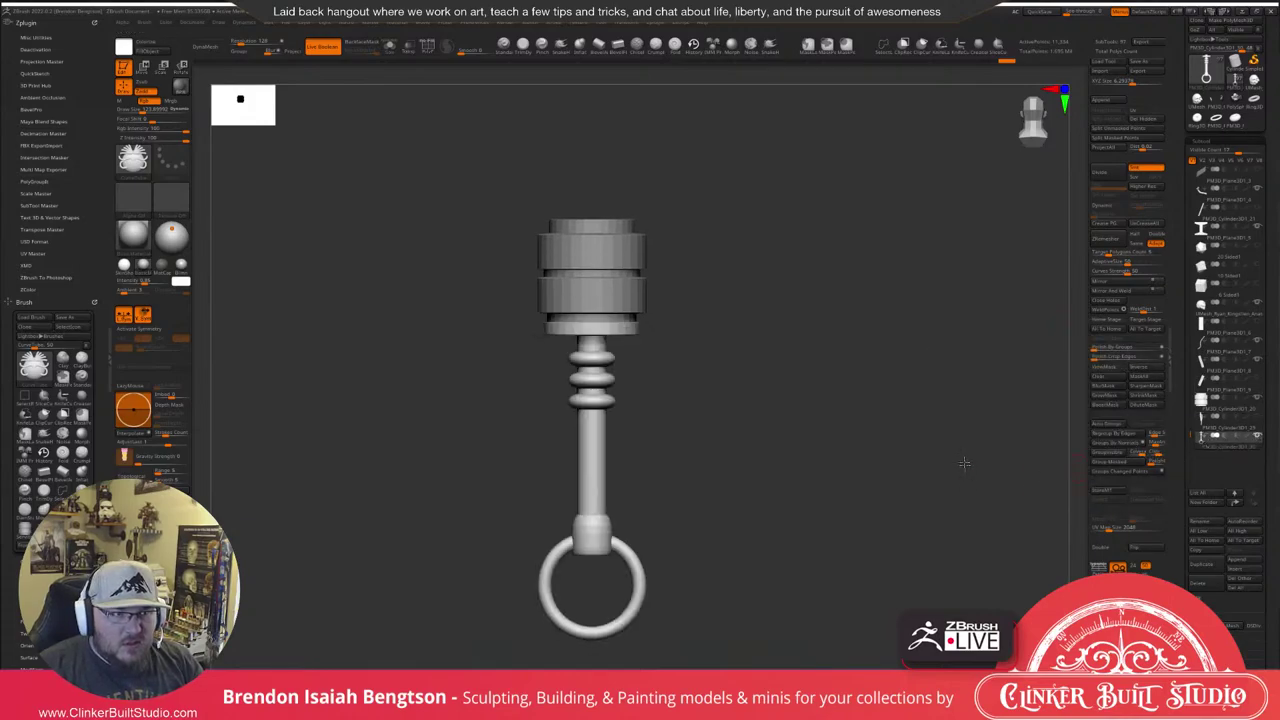
key("f")
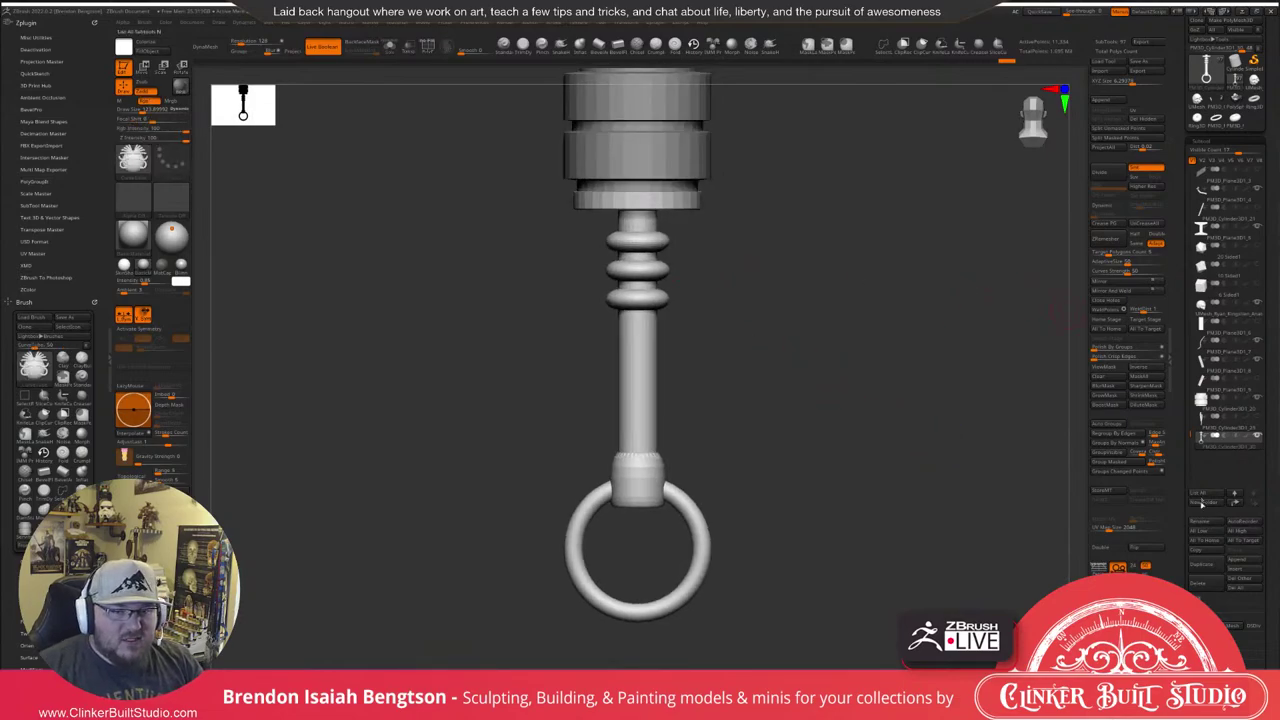
left_click(697, 520, "alt")
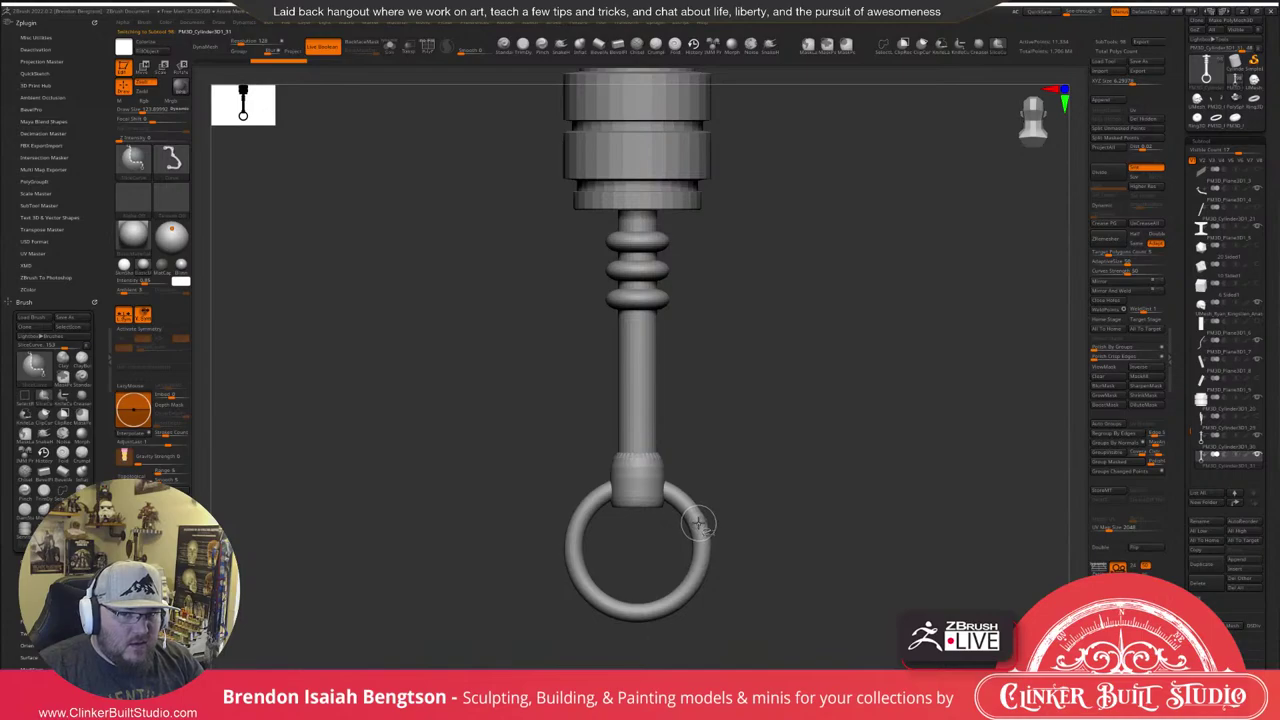
key("shift+s")
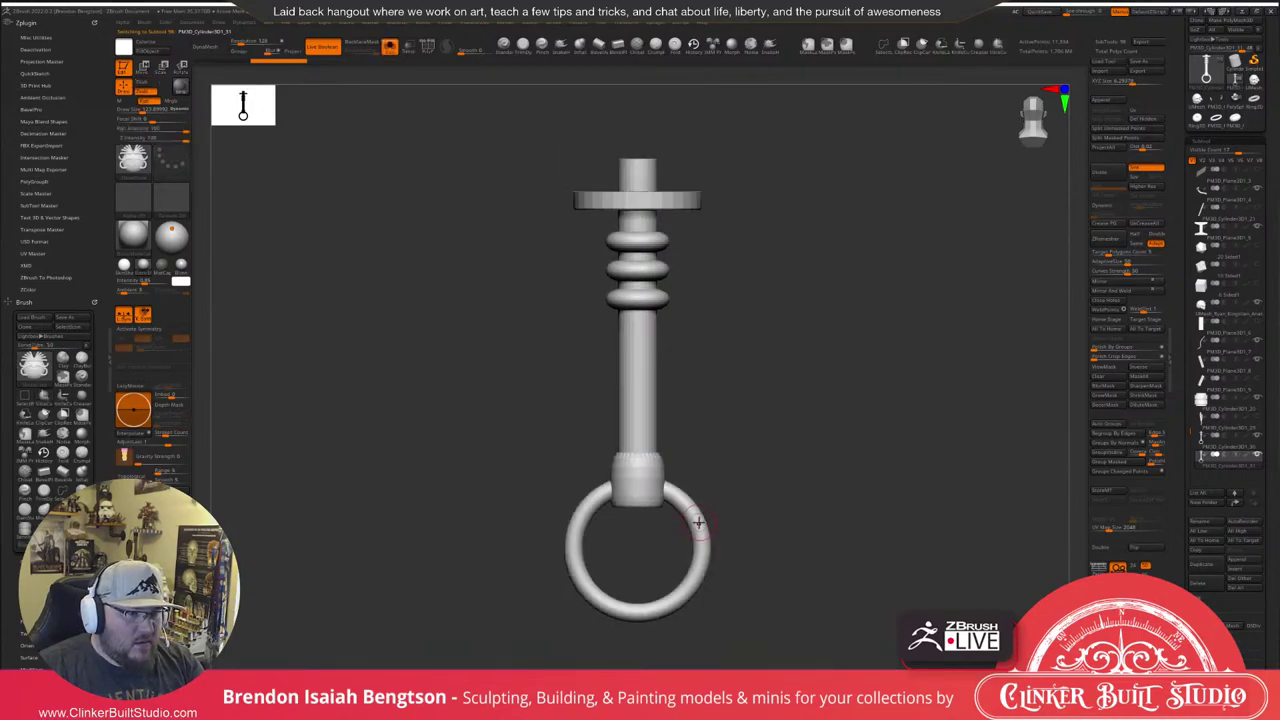
key("shift+f")
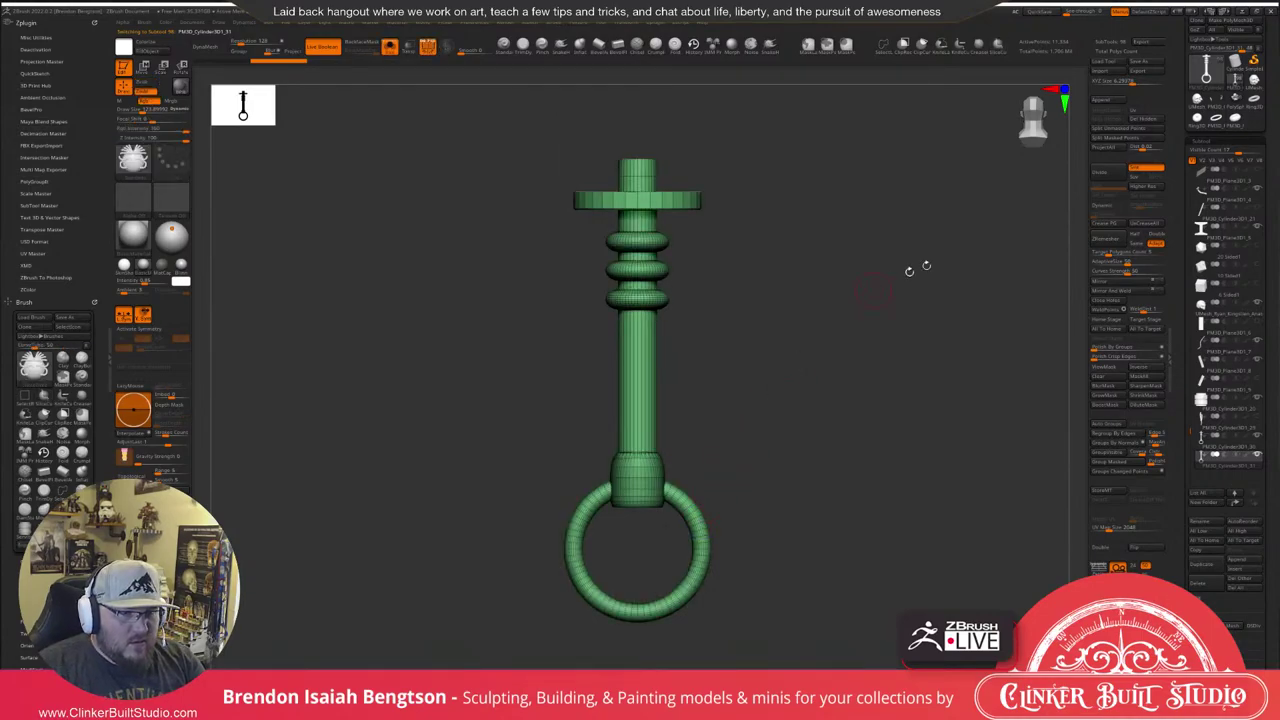
Auto-group the separate pieces of the duplicated shaft and hide its pull ring.
left_click(1104, 424)
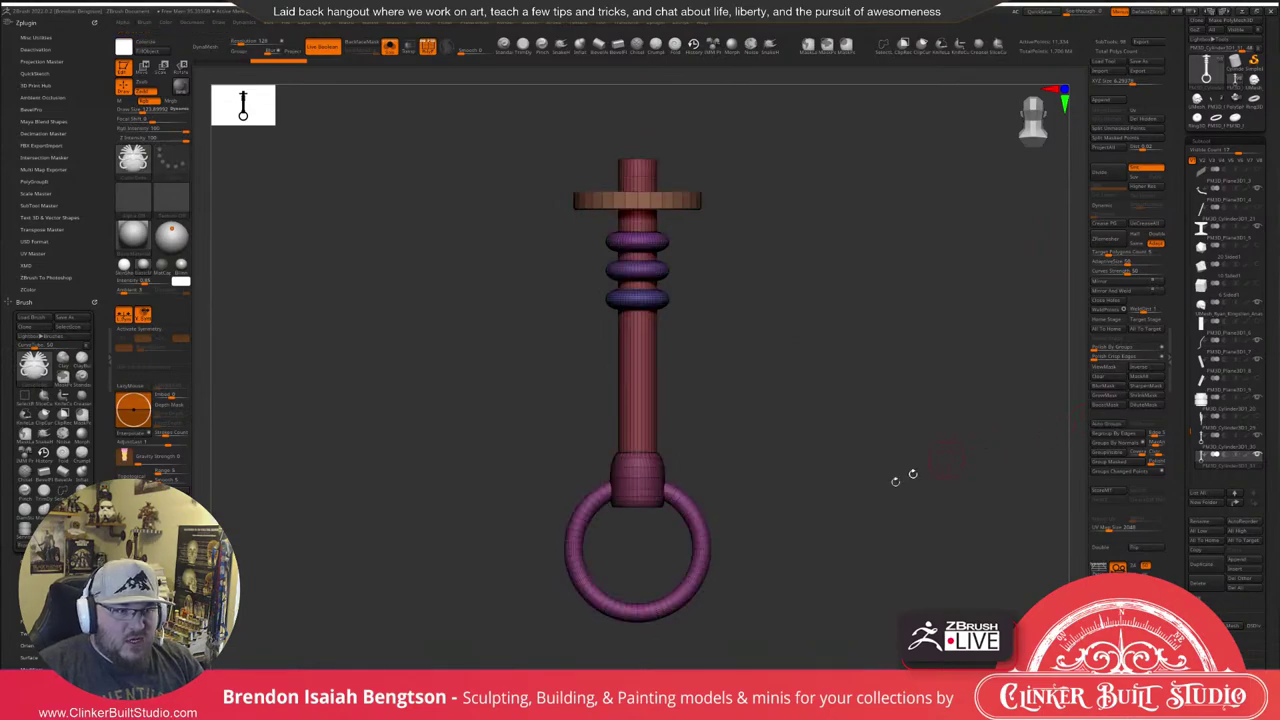
left_click(698, 537, "ctrl+shift")
left_click(700, 535, "ctrl+shift")
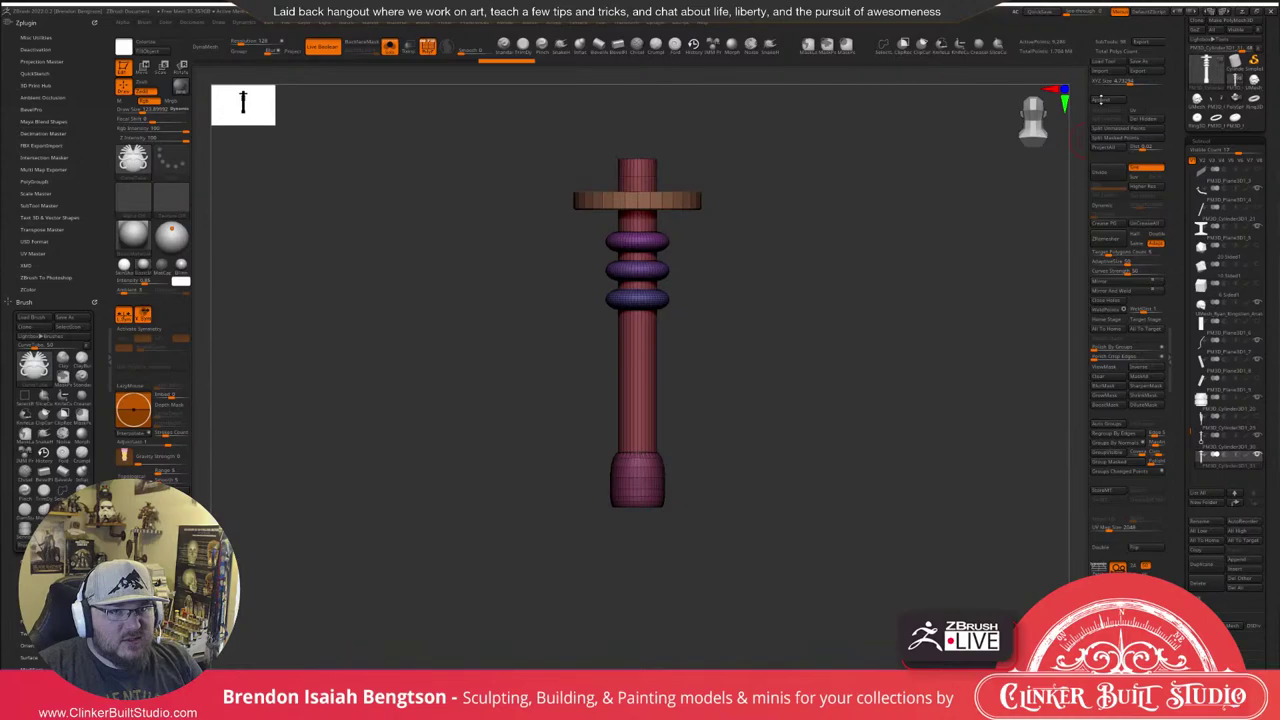
Switch to a separate Cylinder3D primitive and increase its inner radius to make a thick-walled hollow tube.
left_click(1101, 100)
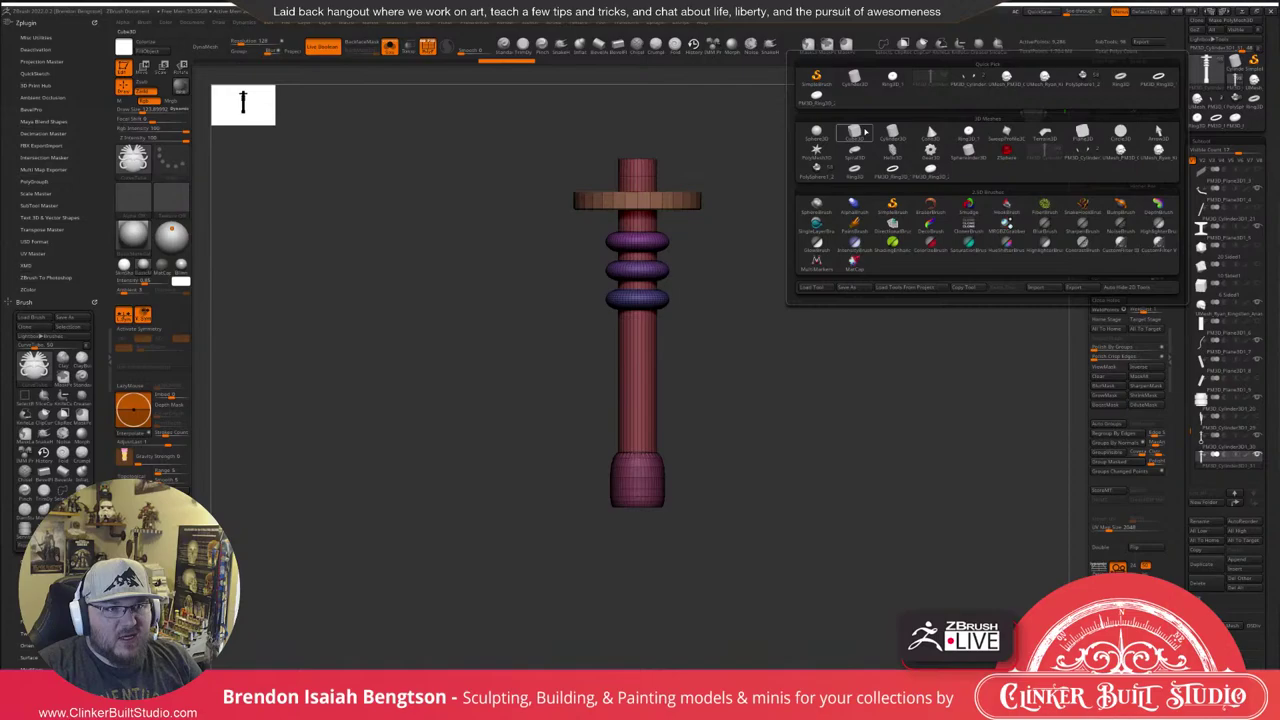
left_click(889, 134)
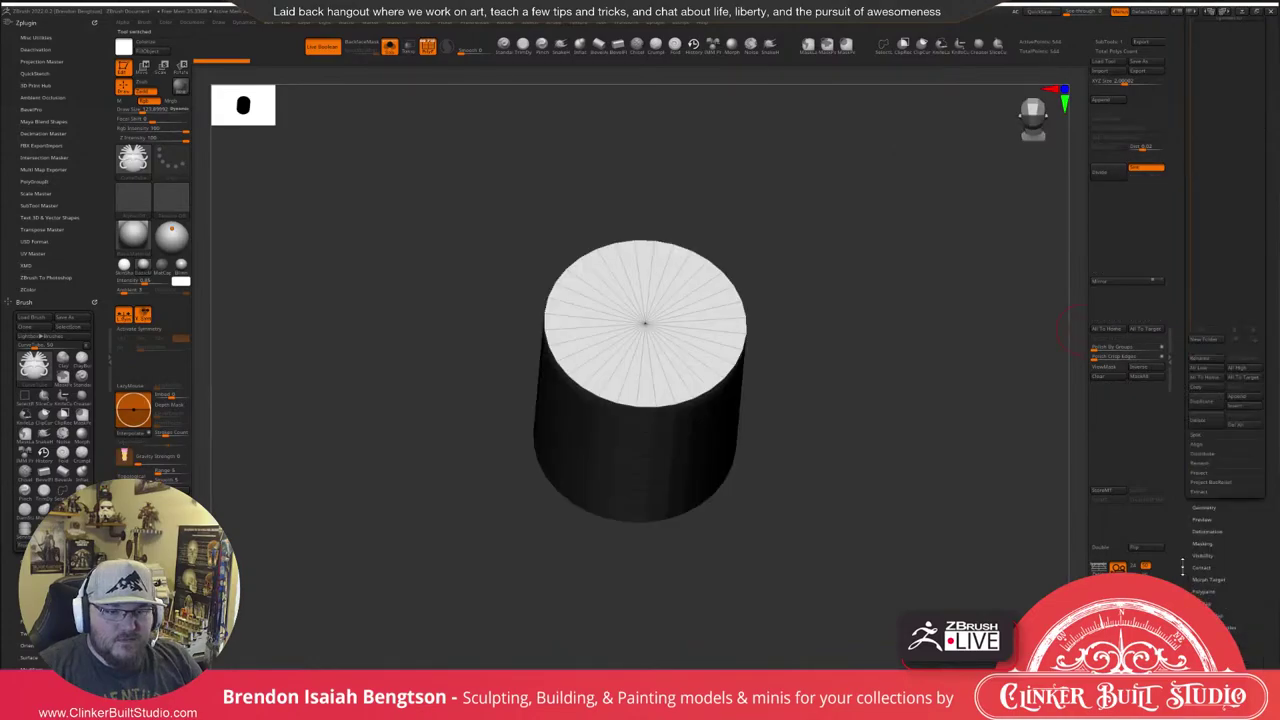
left_click(1203, 651)
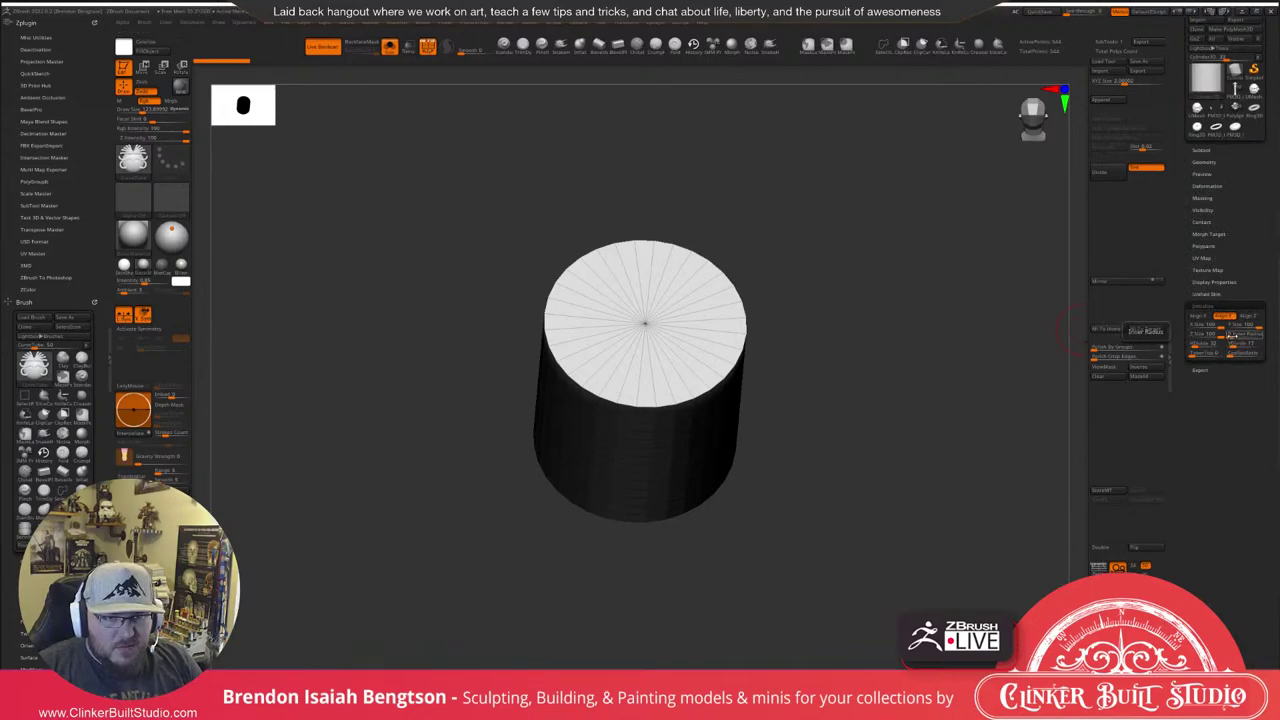
left_click_drag(1232, 336, 1249, 341)
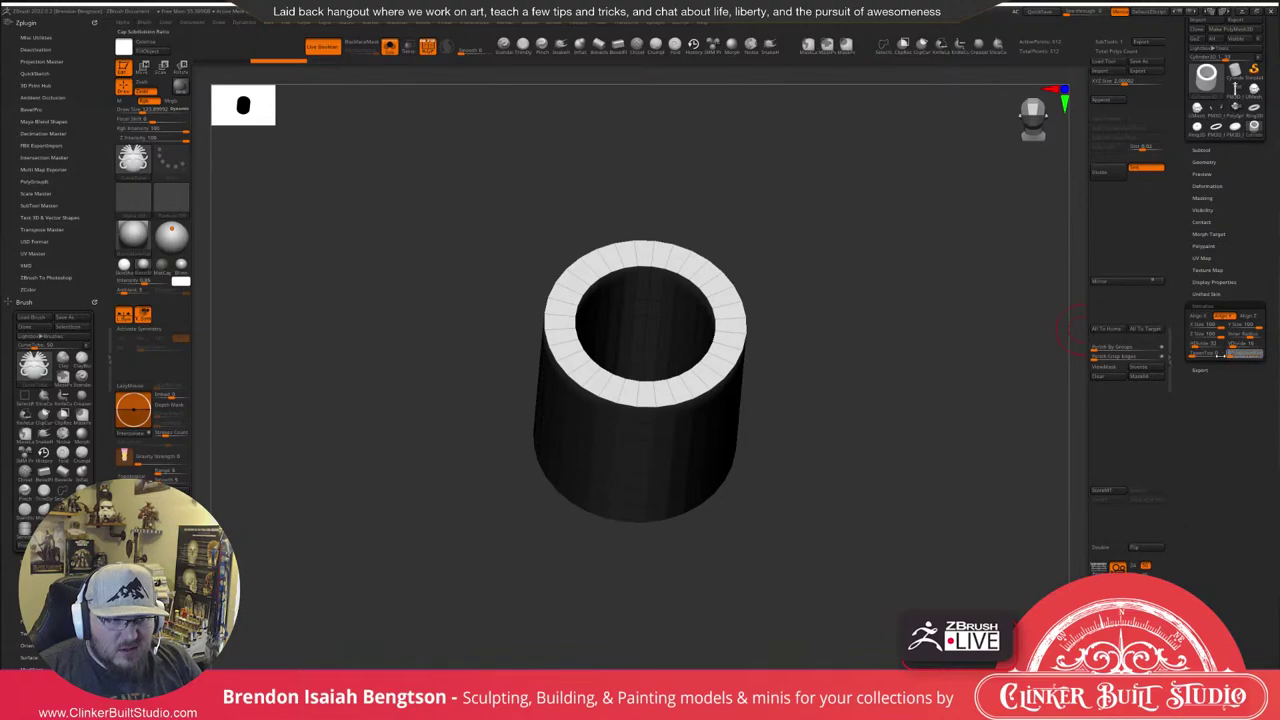
left_click_drag(920, 460, 900, 424)
left_click_drag(1000, 409, 940, 470, "alt")
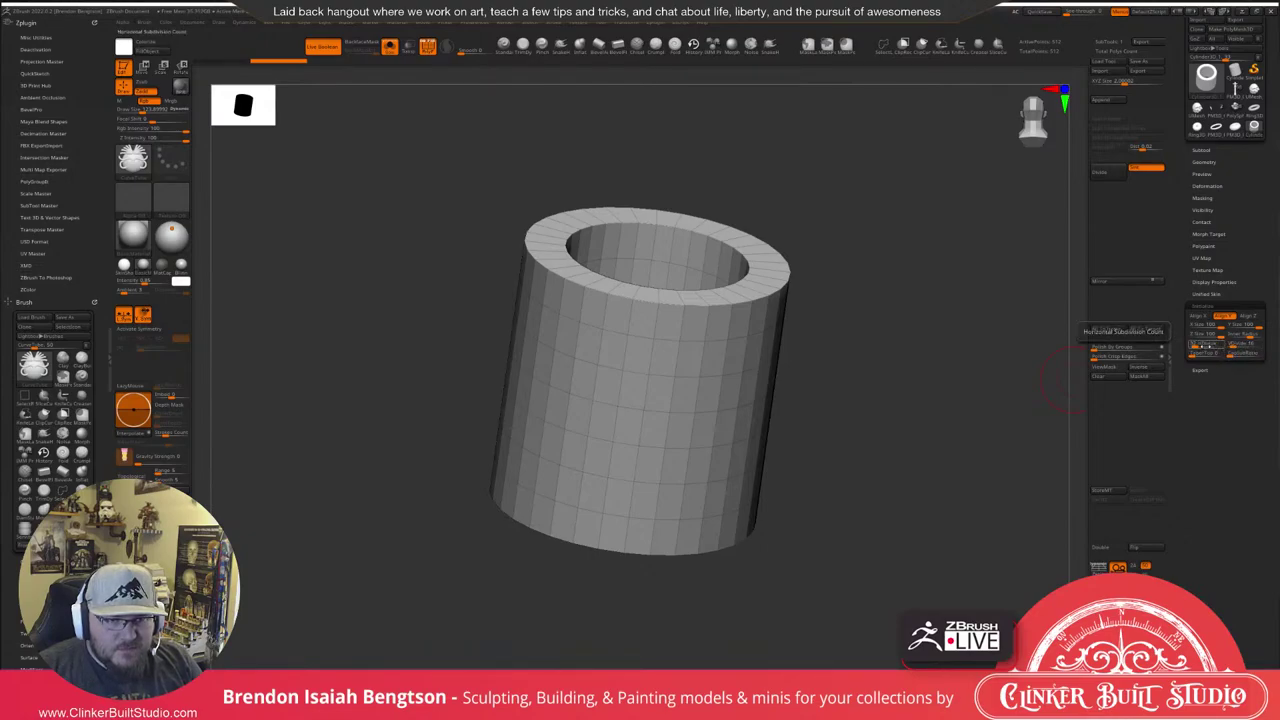
Raise the tube's horizontal subdivision count for a smoother outline and convert it to a PolyMesh3D.
left_click_drag(1194, 345, 1200, 345)
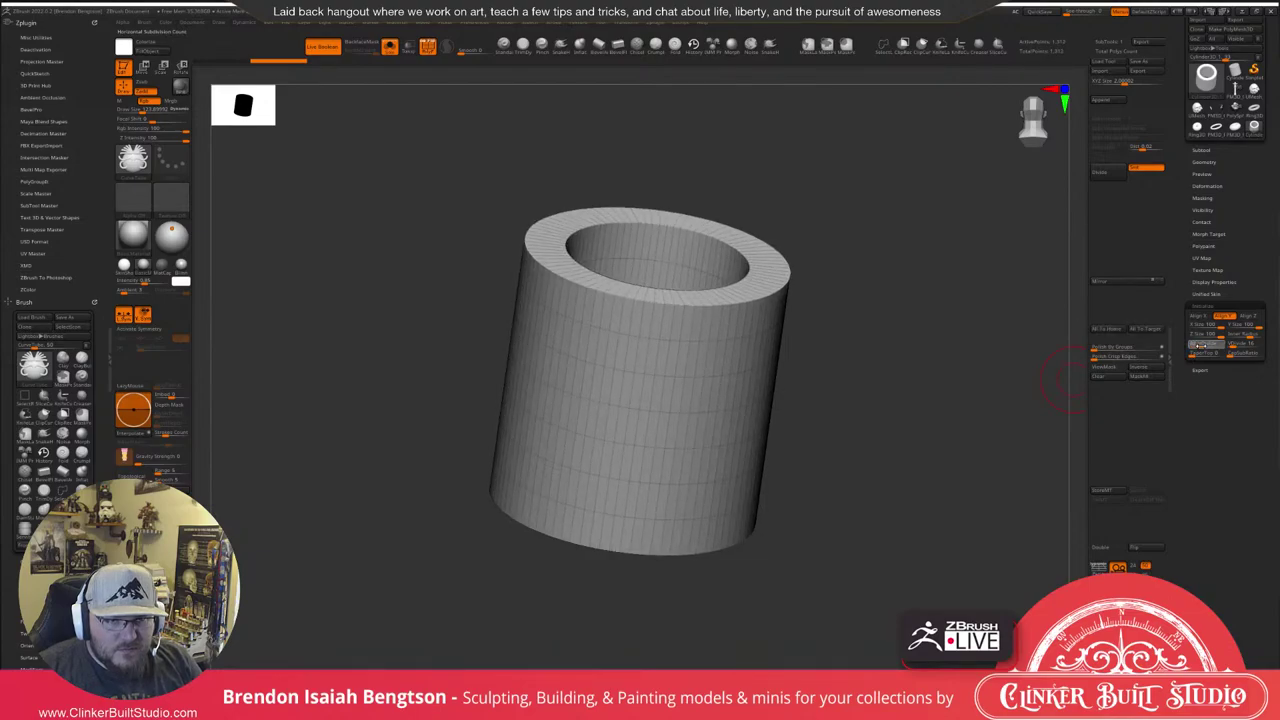
left_click_drag(911, 415, 901, 469)
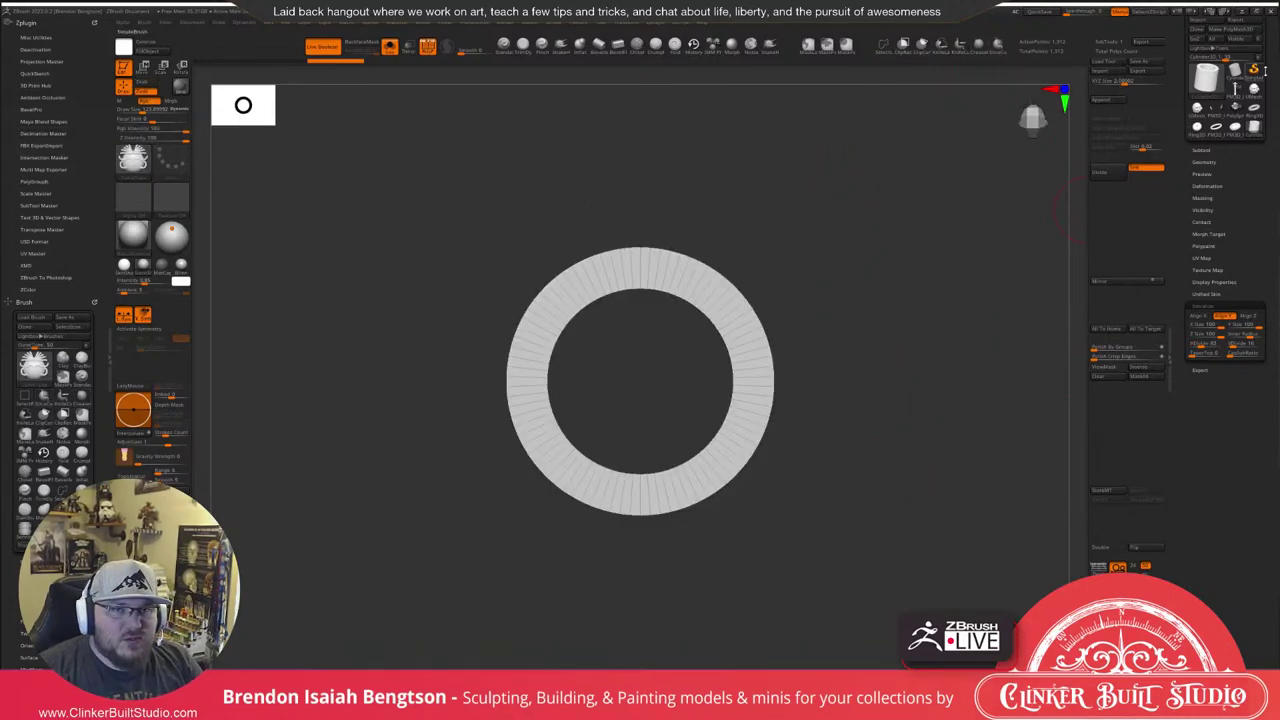
left_click(1232, 30)
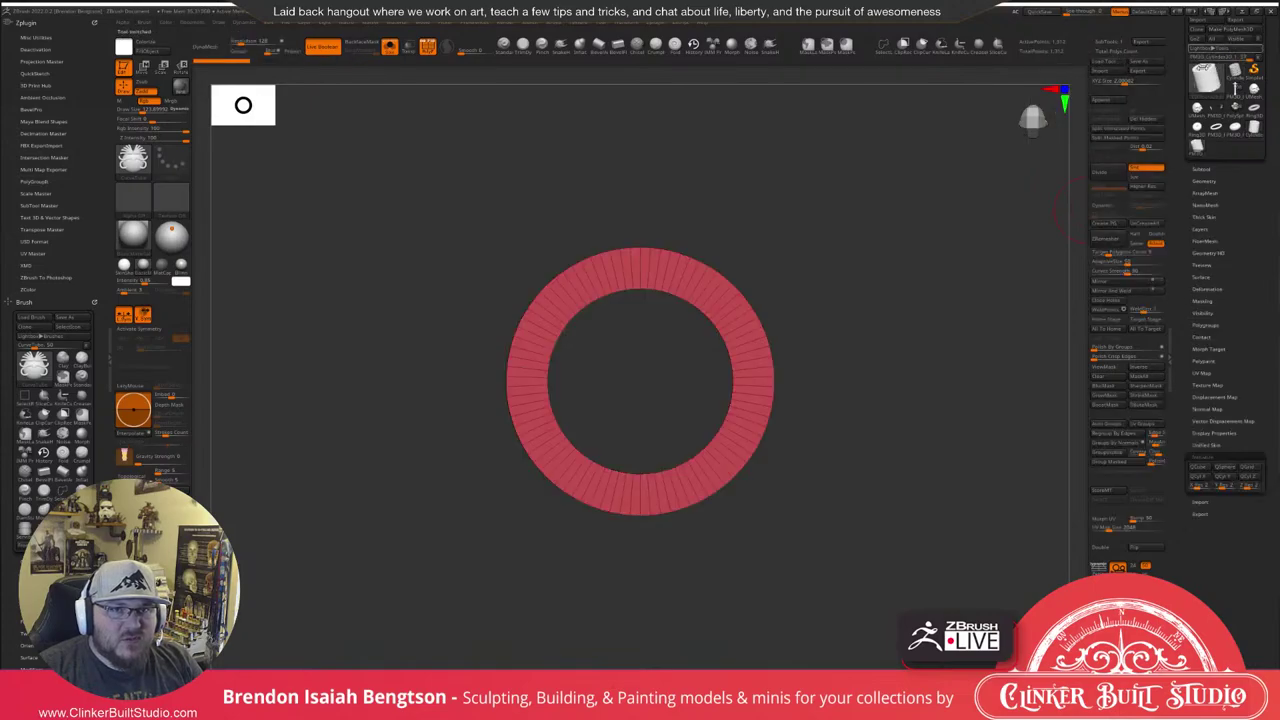
Try cutting the tube in half with KnifeCurve and scaling it down along its length into a short arch.
left_click(958, 47)
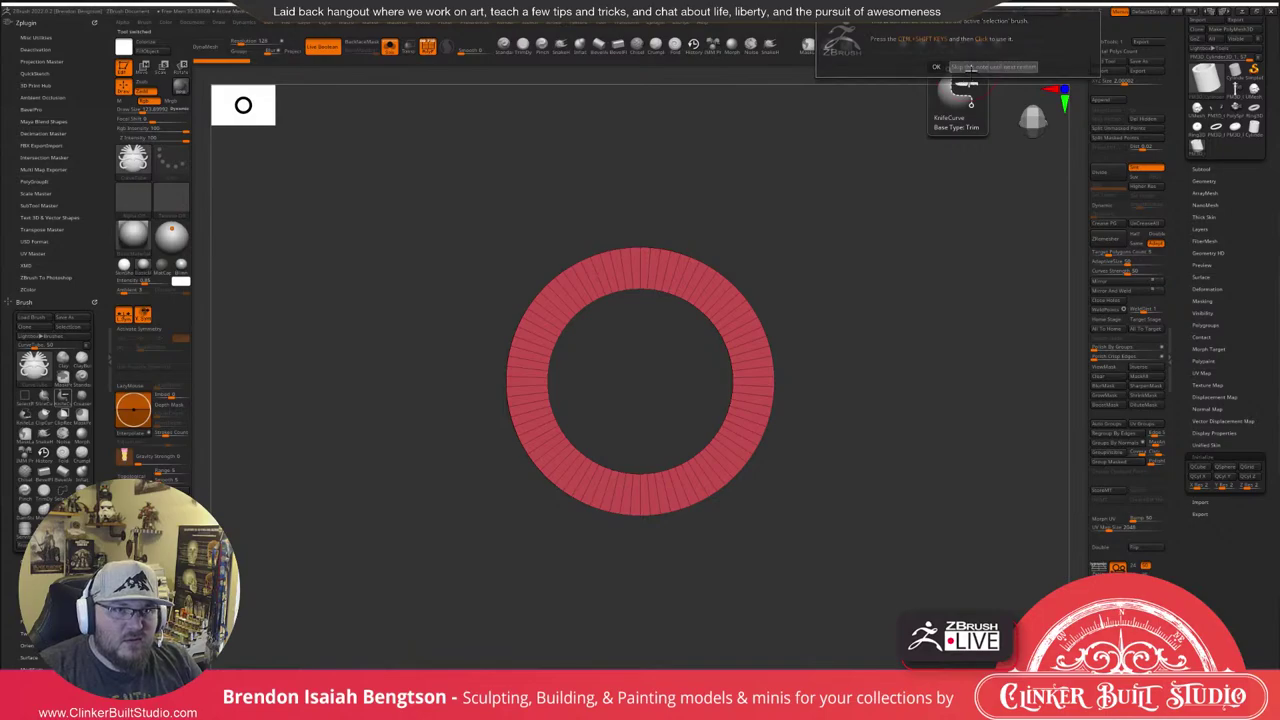
mouse_move(975, 388)
left_mouse_down("ctrl+shift")
mouse_move(414, 380)
mouse_move(320, 366)
mouse_move(323, 380)
left_mouse_up("ctrl+shift")
mouse_move(766, 251)
left_mouse_down()
mouse_move(903, 155)
mouse_move(918, 330)
left_mouse_up()
key("w")
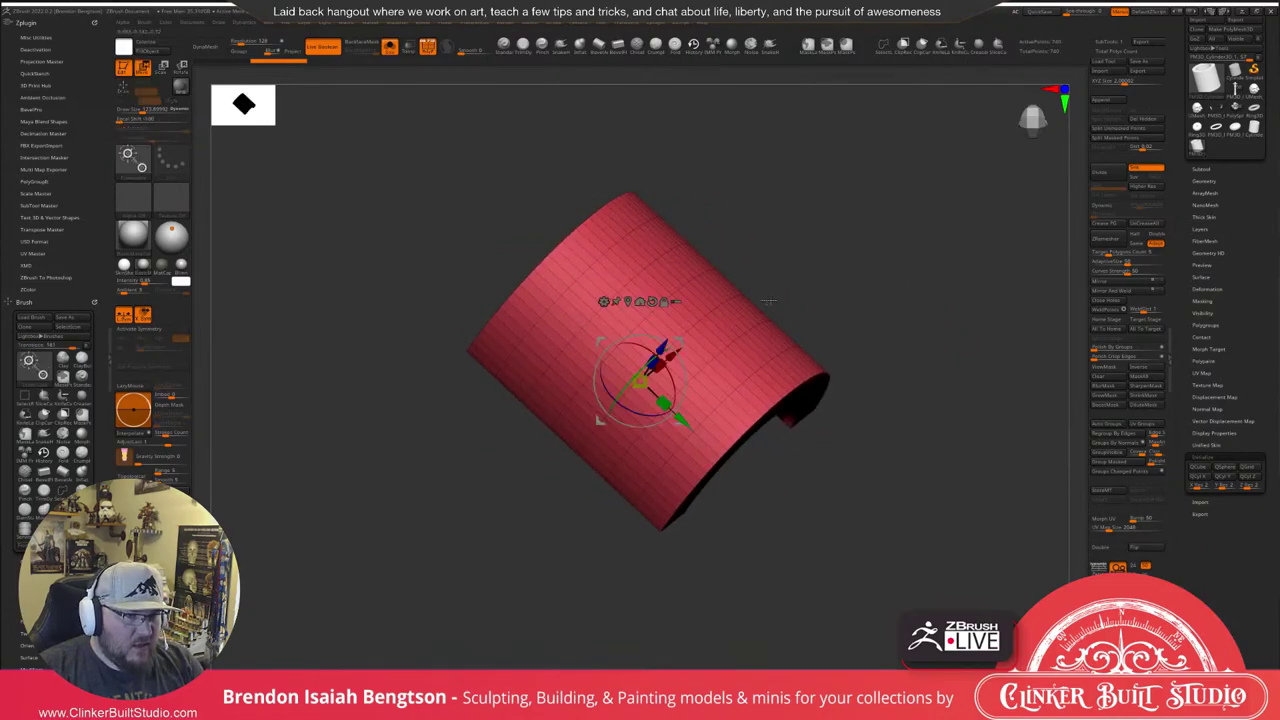
left_click_drag(663, 403, 587, 328)
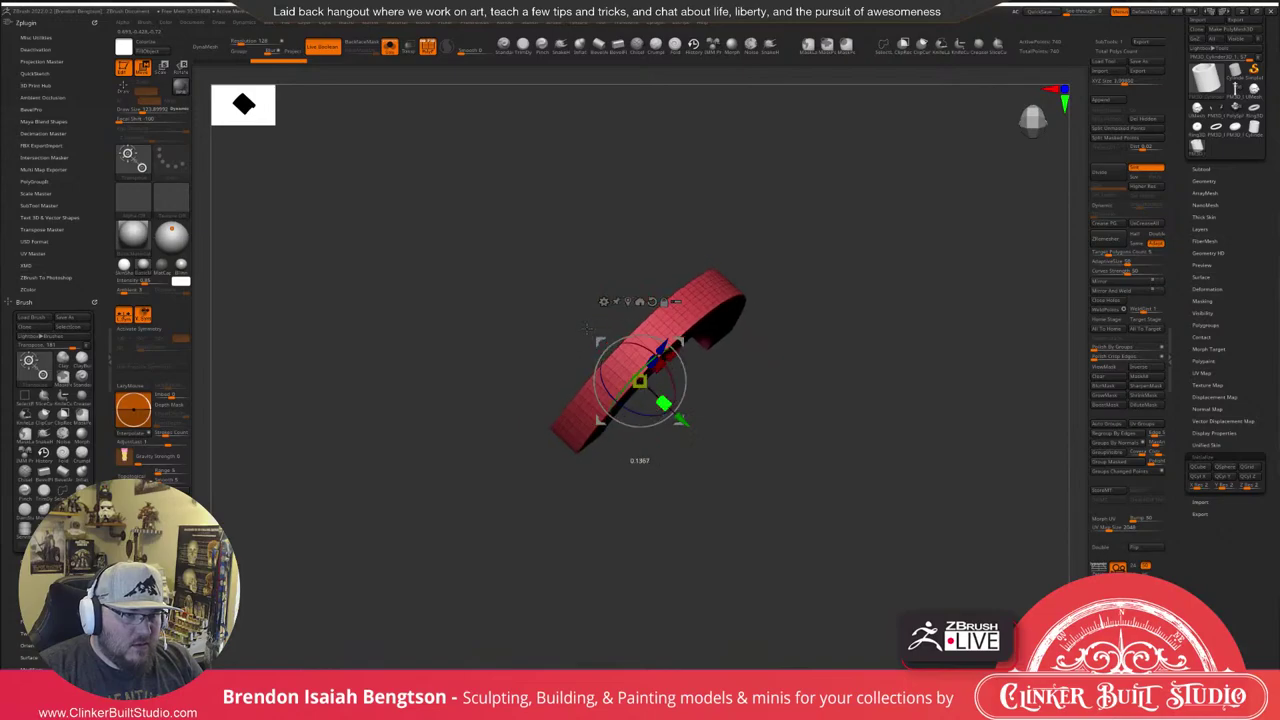
left_click_drag(903, 280, 906, 286, "shift")
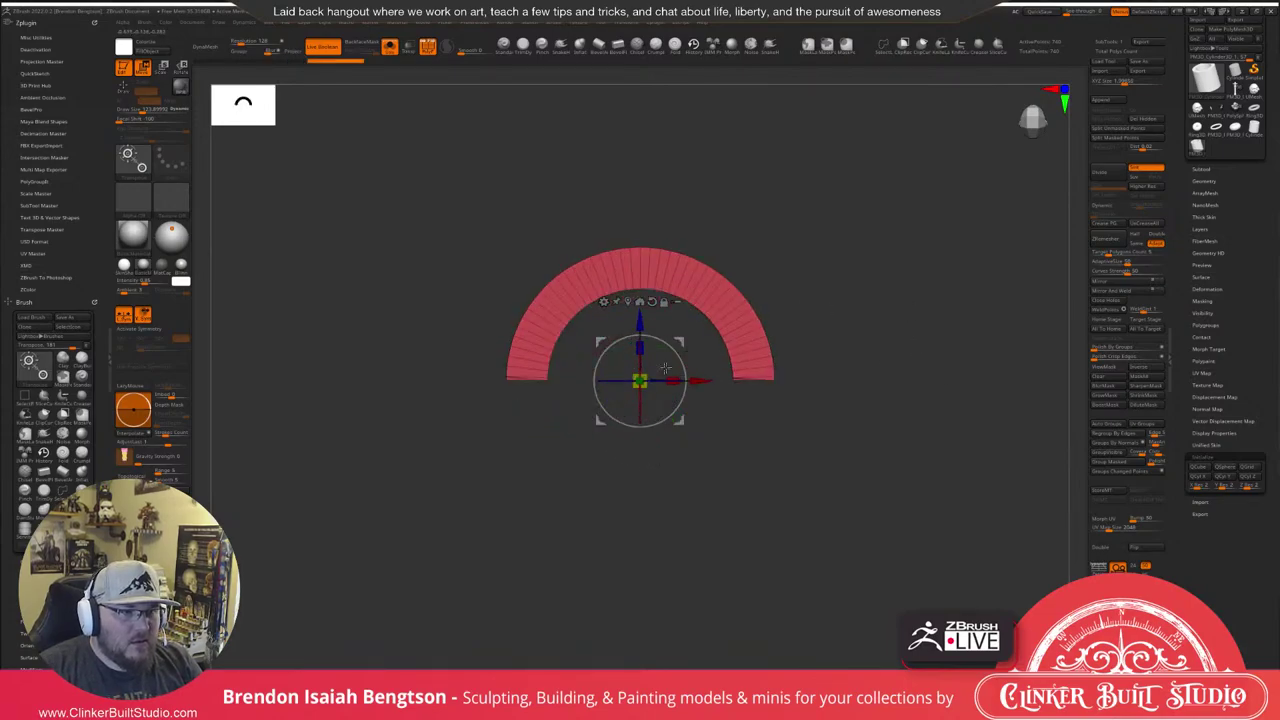
mouse_move(641, 352)
left_mouse_down()
mouse_move(641, 325)
mouse_move(640, 343)
left_mouse_up()
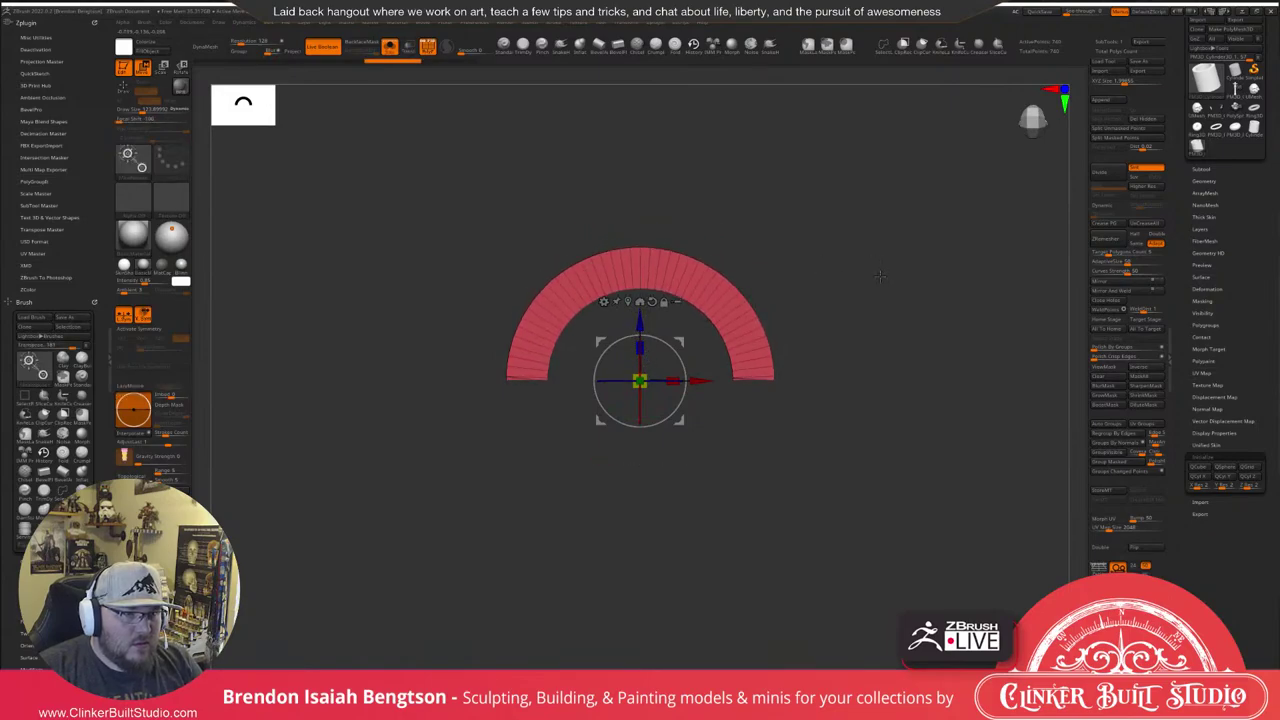
Undo the shortening and the knife cut to restore the full tube, and return to Draw mode.
key("ctrl+z")
key("ctrl+z")
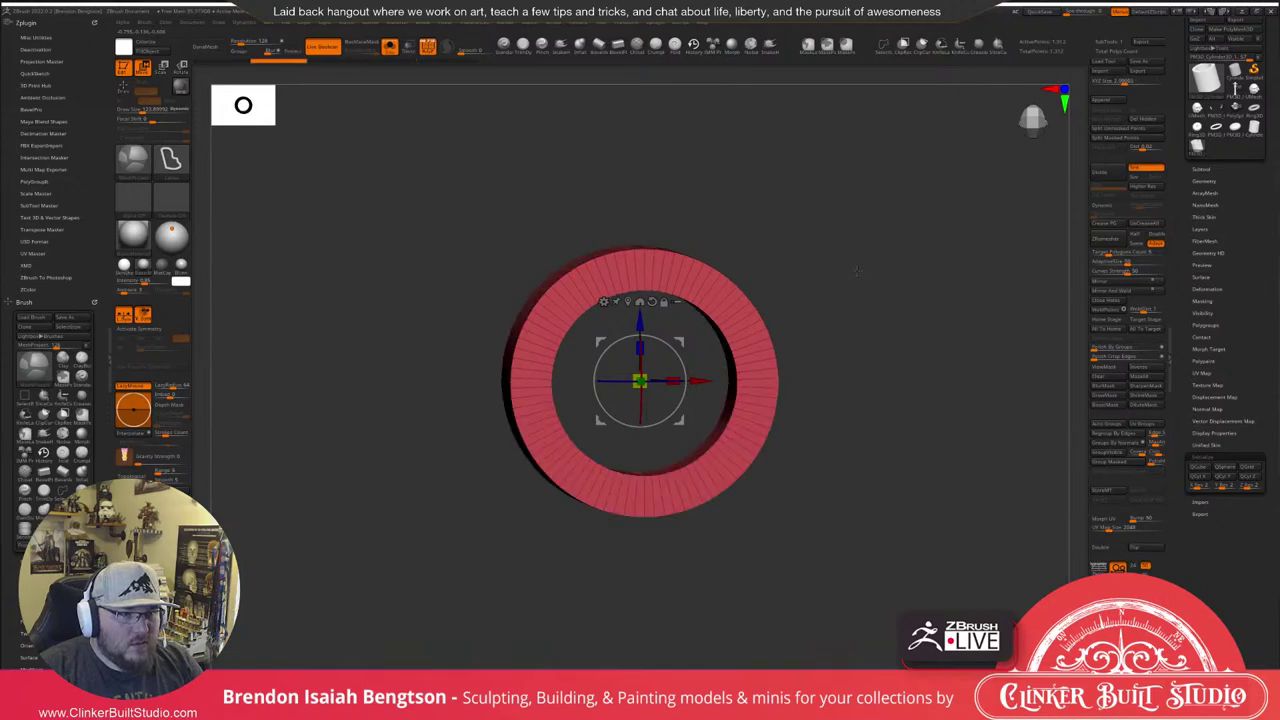
key("ctrl+z")
left_click_drag(858, 272, 856, 260, "shift")
key("q")
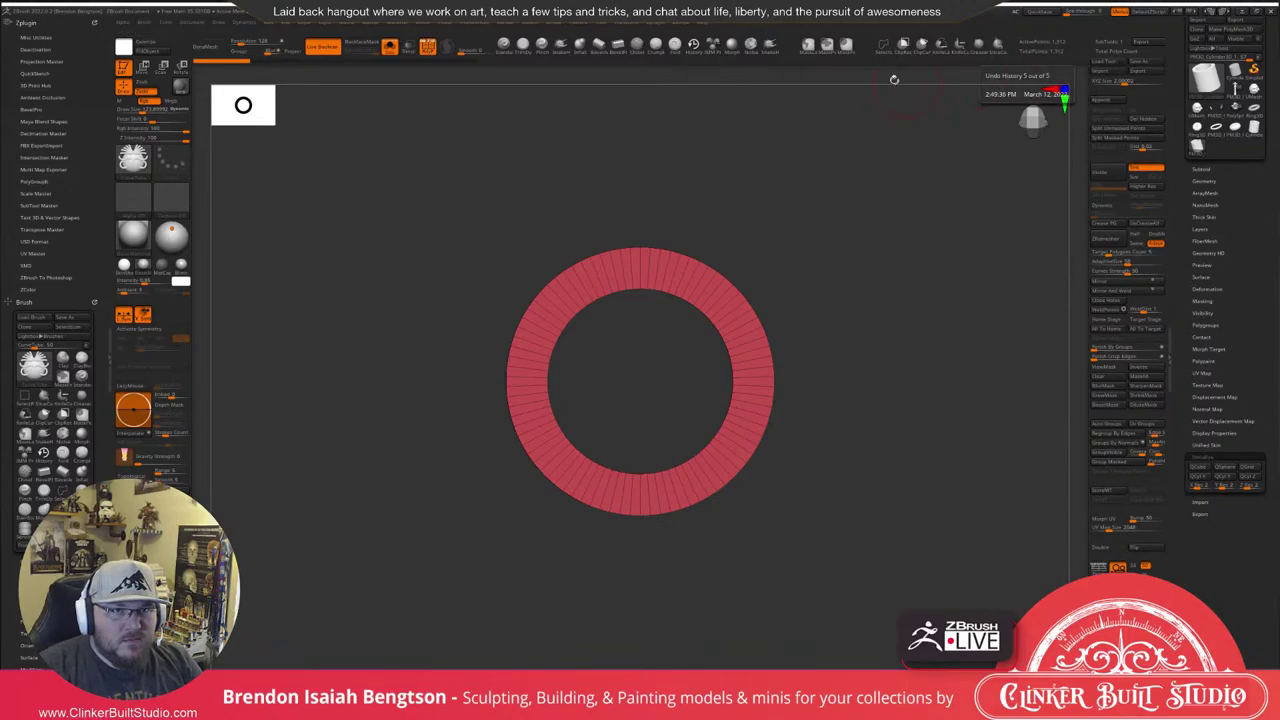
Slice the ring straight across its middle with KnifeCurve, keeping the upper half.
left_click(963, 46)
mouse_move(962, 392)
left_mouse_down("ctrl+shift")
mouse_move(391, 423)
mouse_move(346, 376)
left_mouse_up("ctrl+shift")
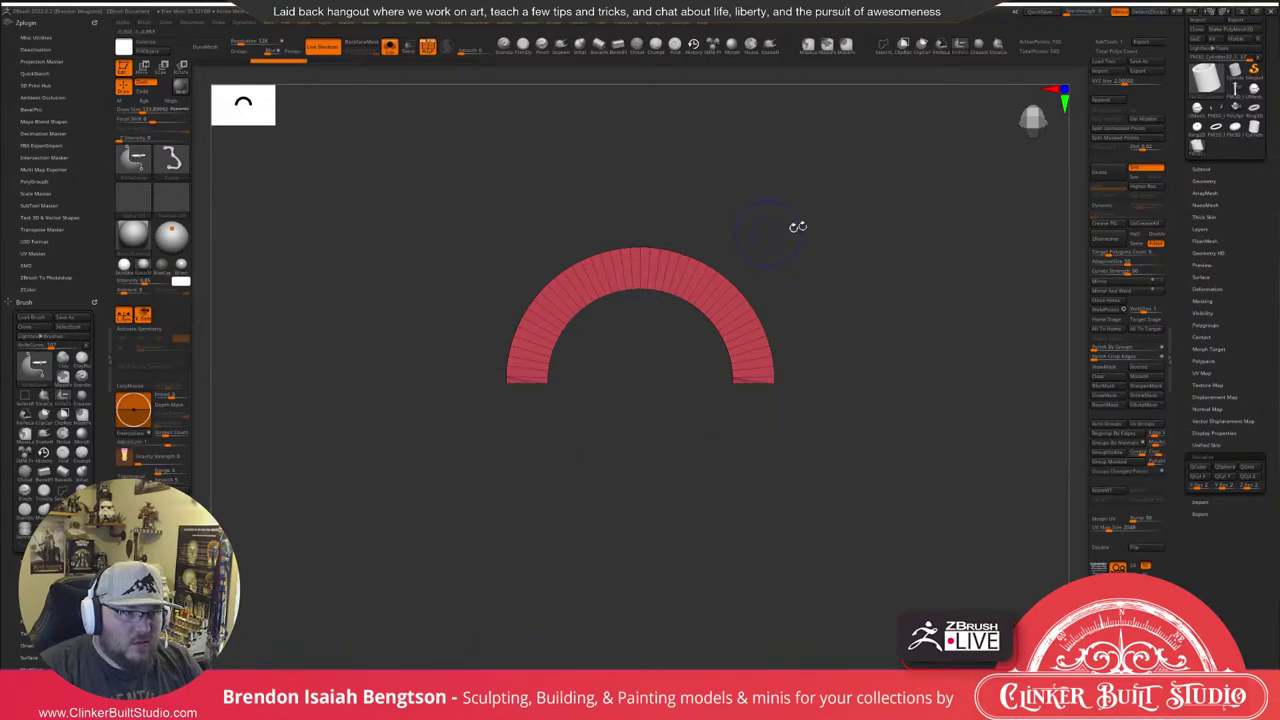
left_click_drag(863, 224, 914, 183)
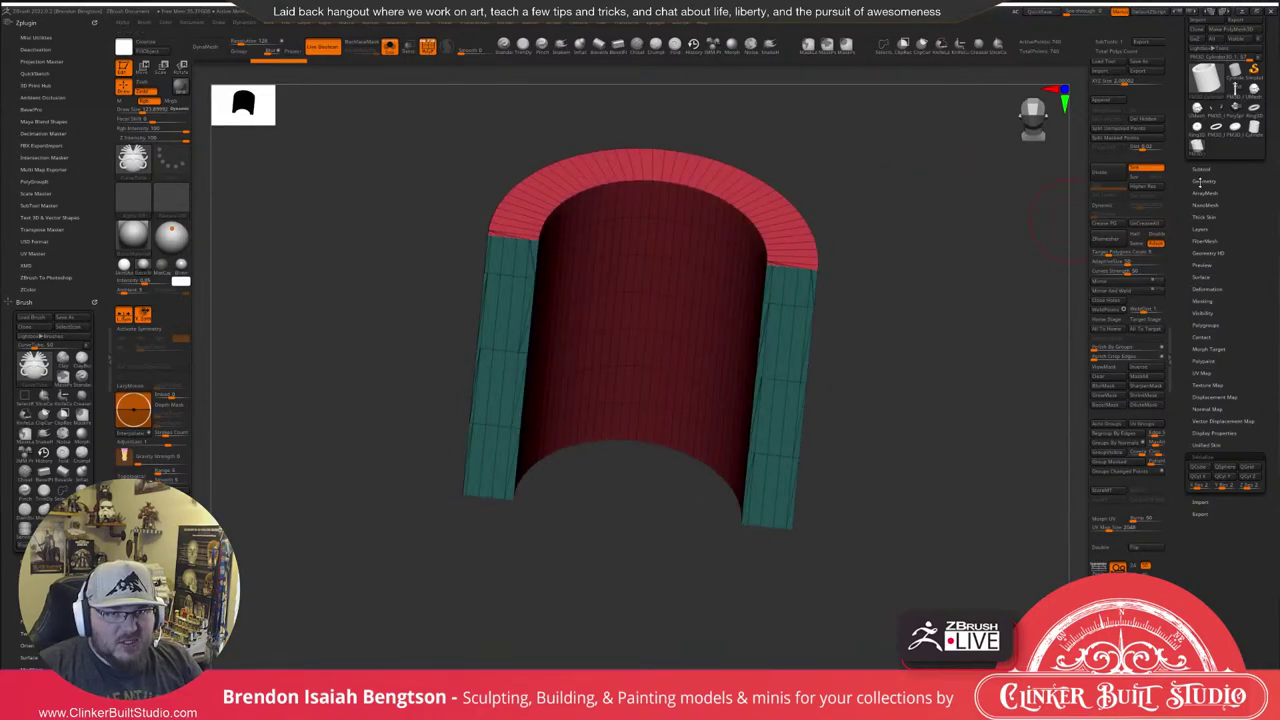
Configure ZRemesher for the half tube with Detect Edges on and a target polygon count of 1.
left_click(1201, 169)
left_click_drag(1181, 534, 1182, 445)
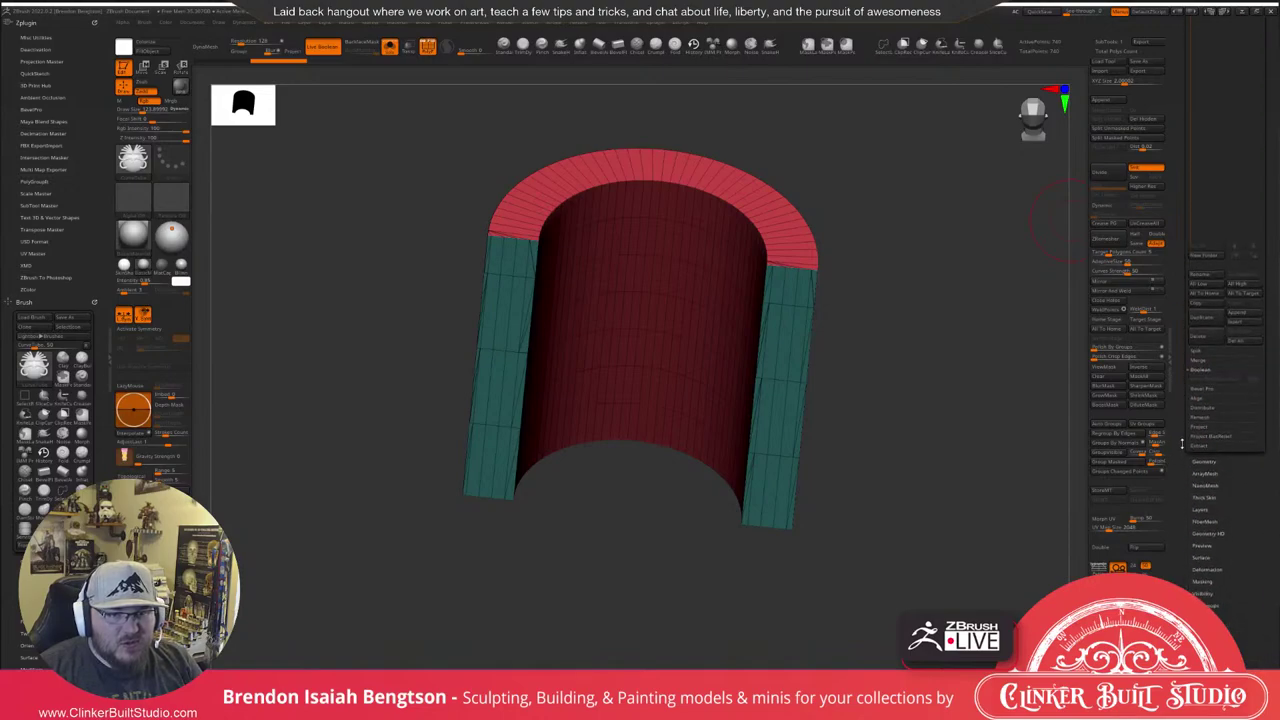
left_click(1204, 461)
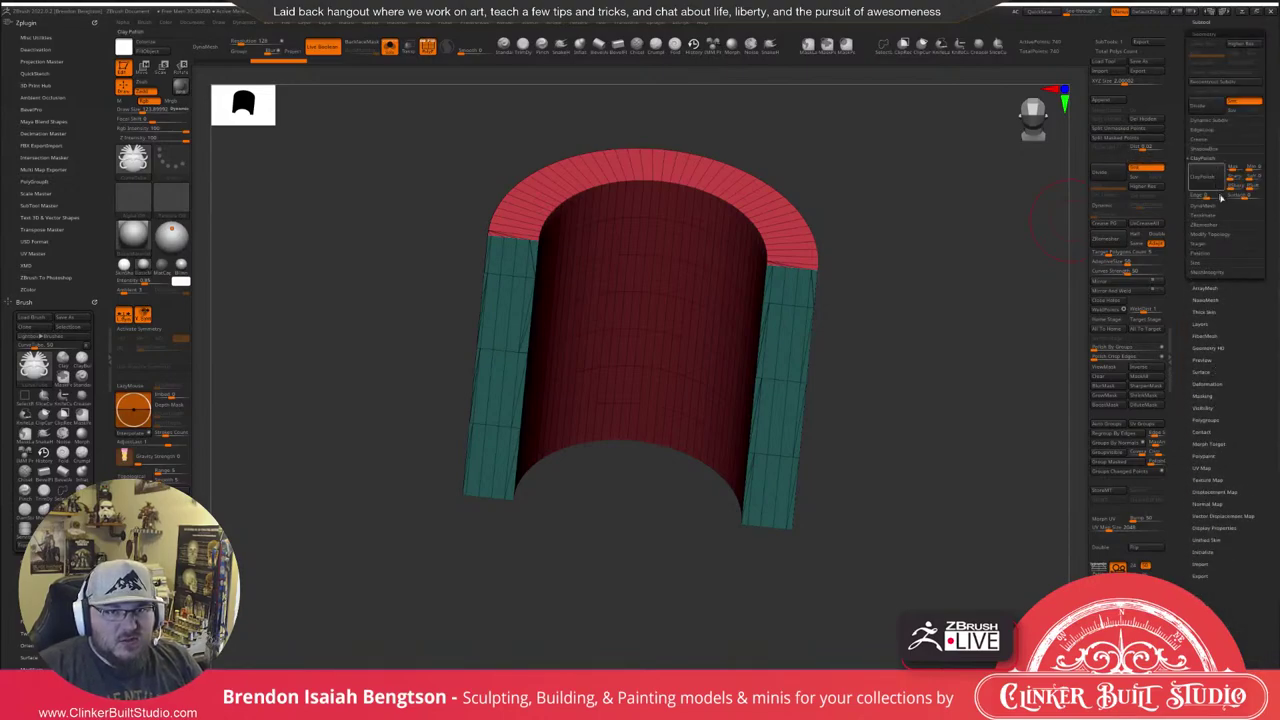
left_click(1208, 224)
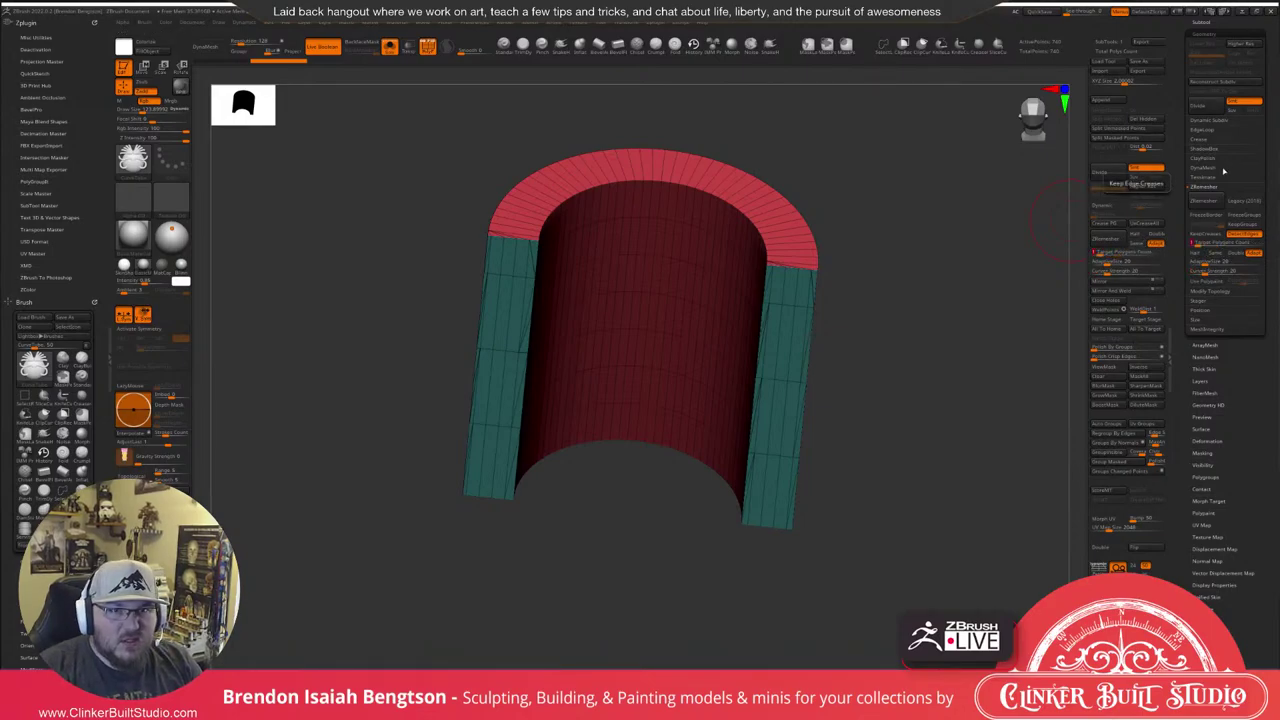
Try remeshing the half tube at full length and shortening it, and undo both operations.
left_click(1205, 200)
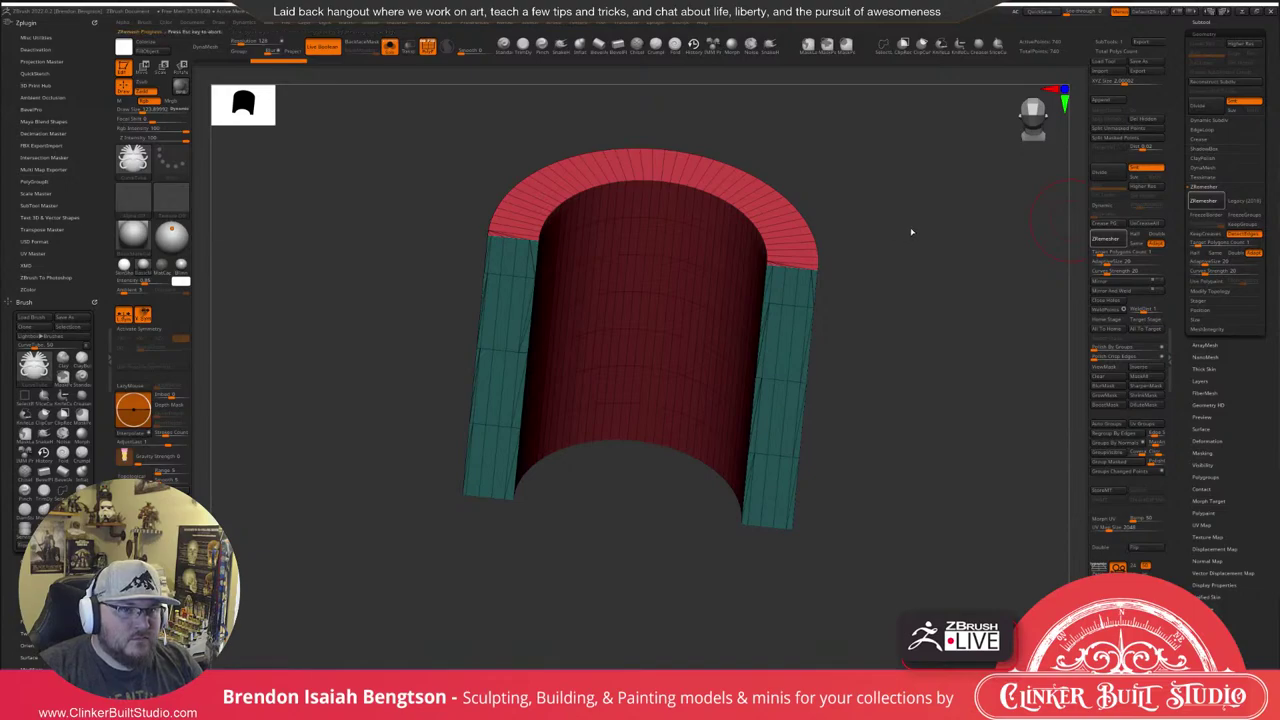
left_click_drag(922, 229, 811, 168)
key("w")
left_click_drag(640, 346, 652, 466)
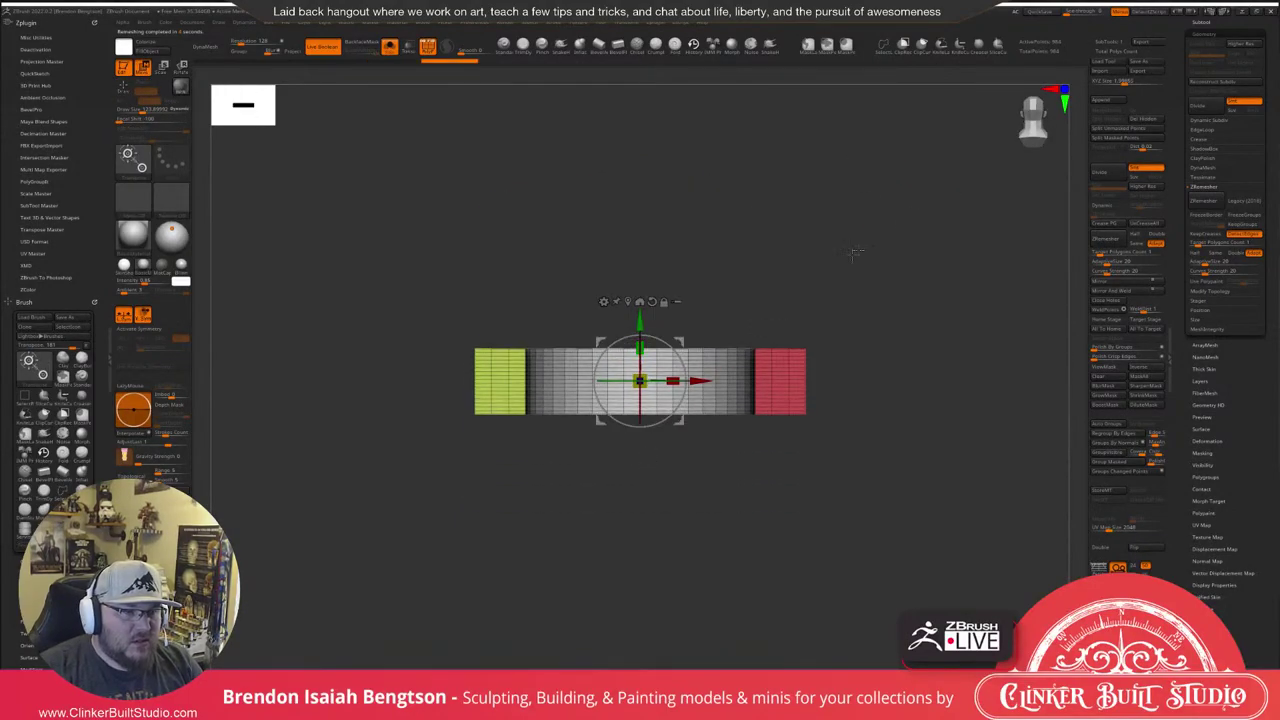
left_click_drag(908, 220, 909, 187)
key("ctrl+z")
key("ctrl+z")
Scale the half tube down along its length into a short arch and remesh it with ZRemesher.
left_click_drag(629, 352, 645, 475)
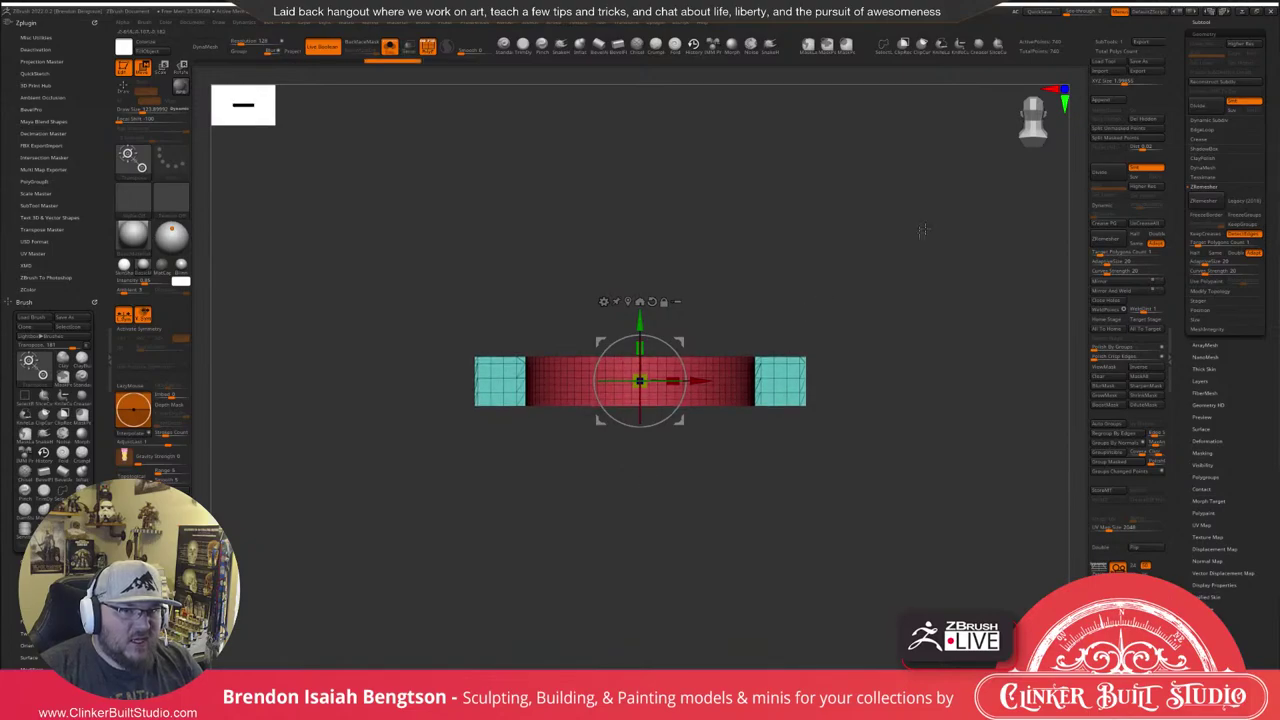
left_click_drag(921, 233, 932, 403)
left_click(1203, 200)
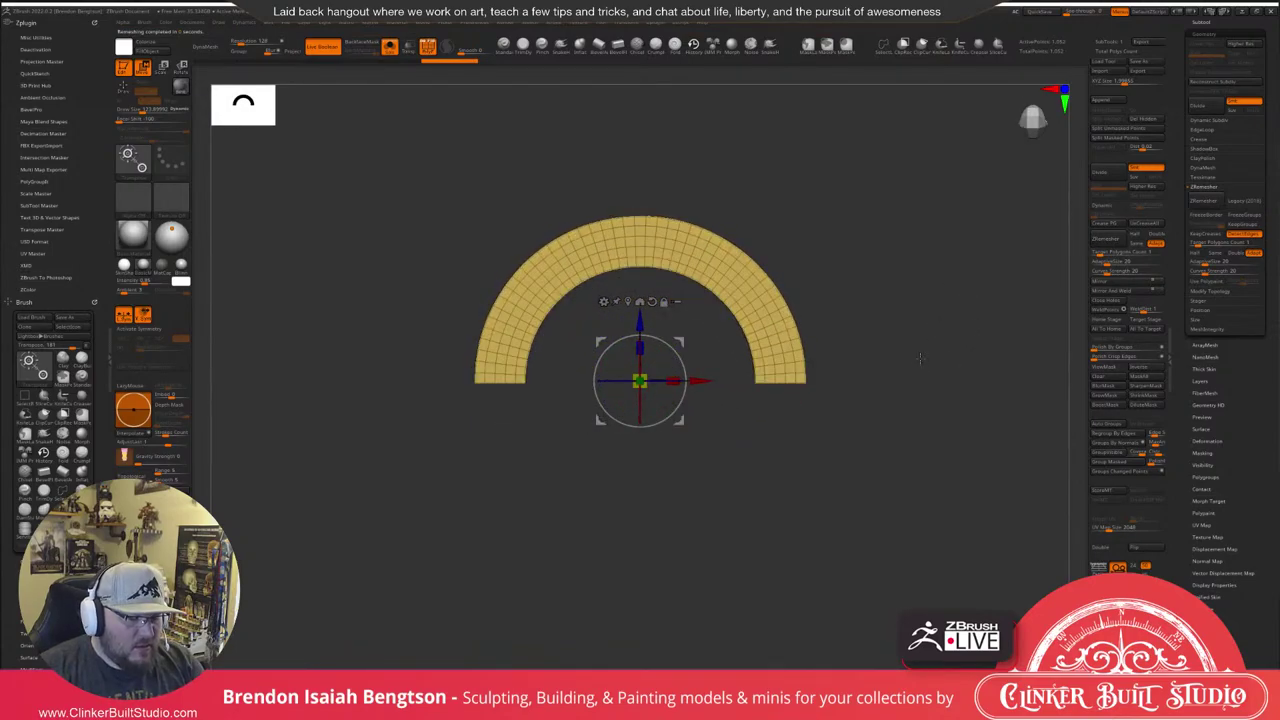
left_click_drag(912, 345, 944, 265)
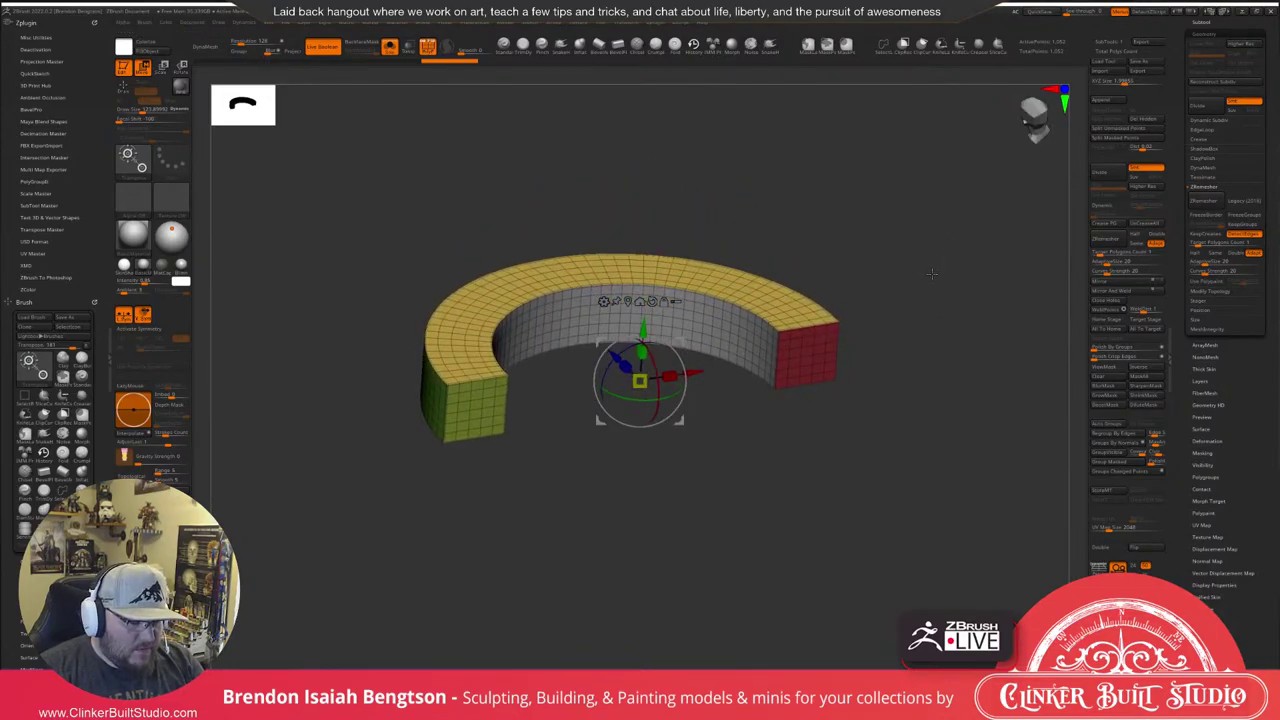
Set ZModeler's polygon action to QMesh with the Flat Island target and extrude one end face of the arch straight outward.
key("q")
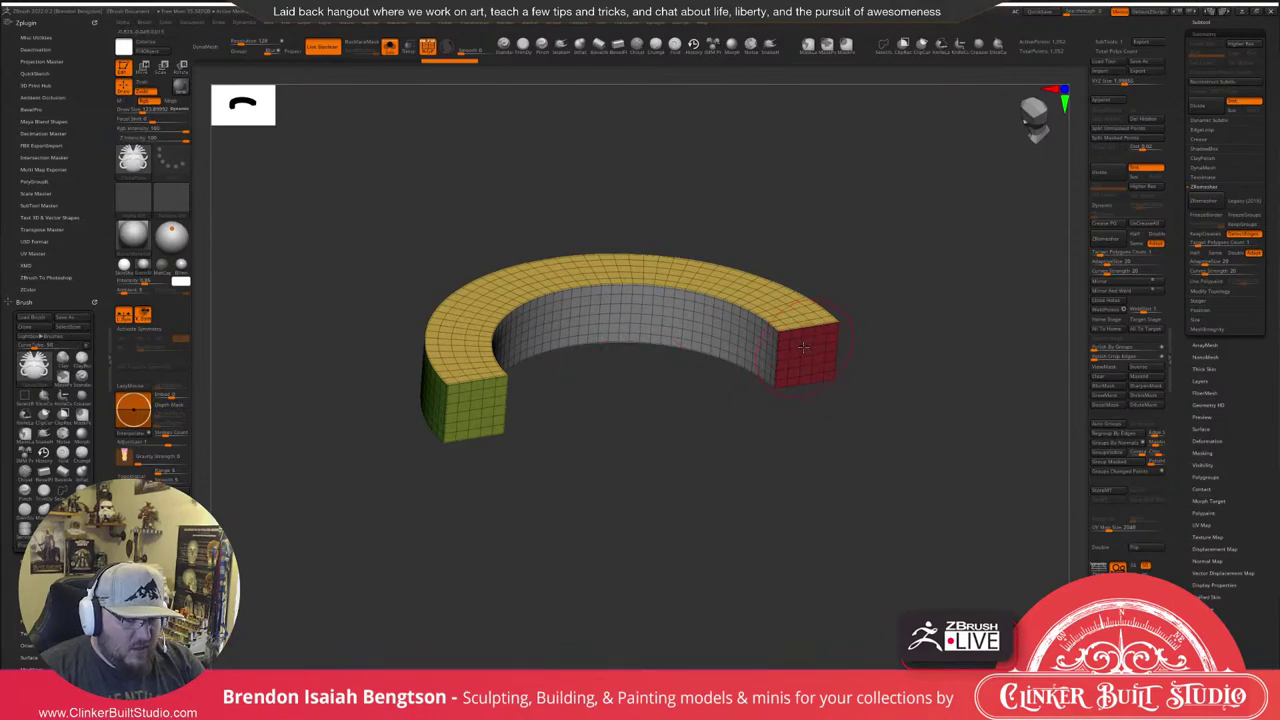
key("b")
key("z")
key("m")
left_click_drag(920, 246, 934, 316, "alt")
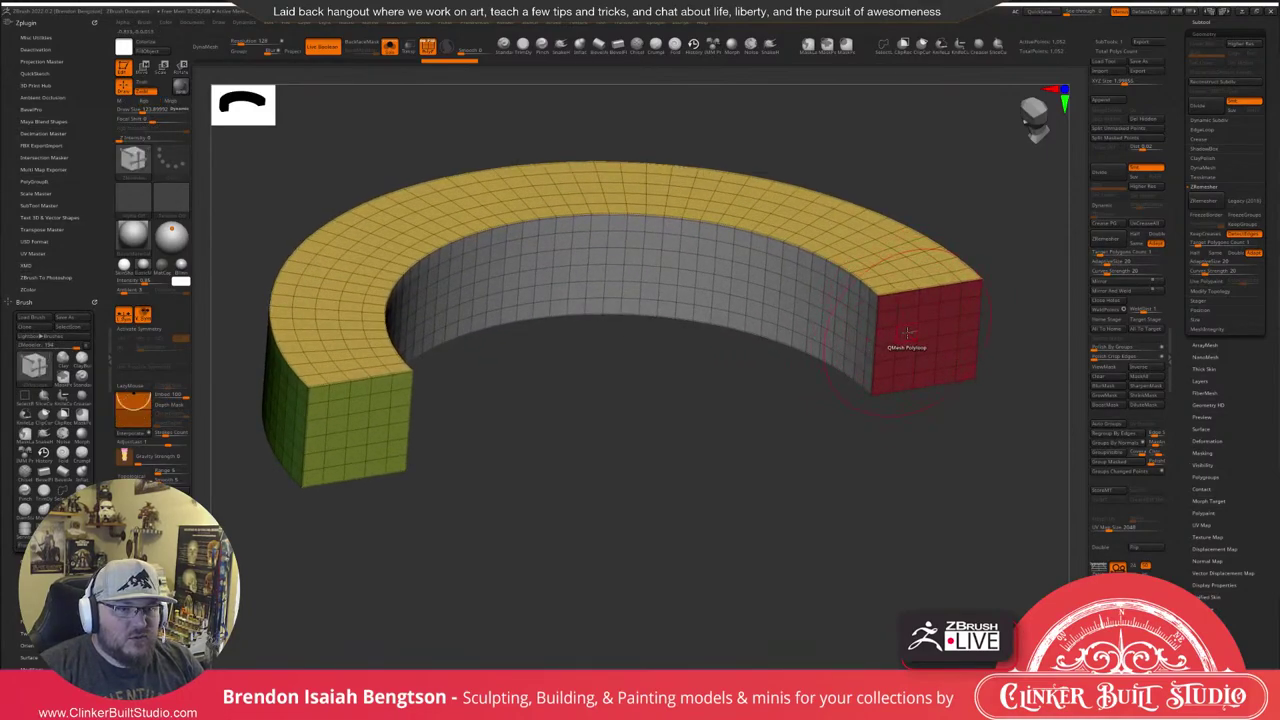
key("space")
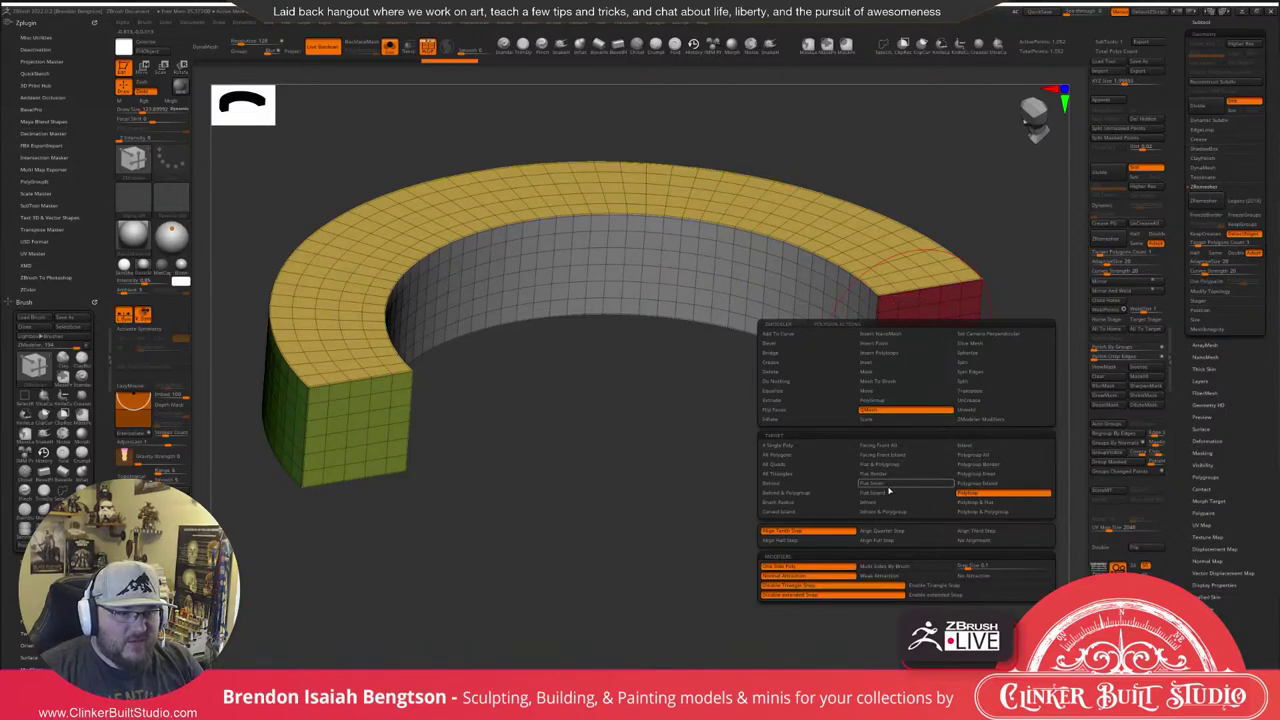
left_click(890, 493)
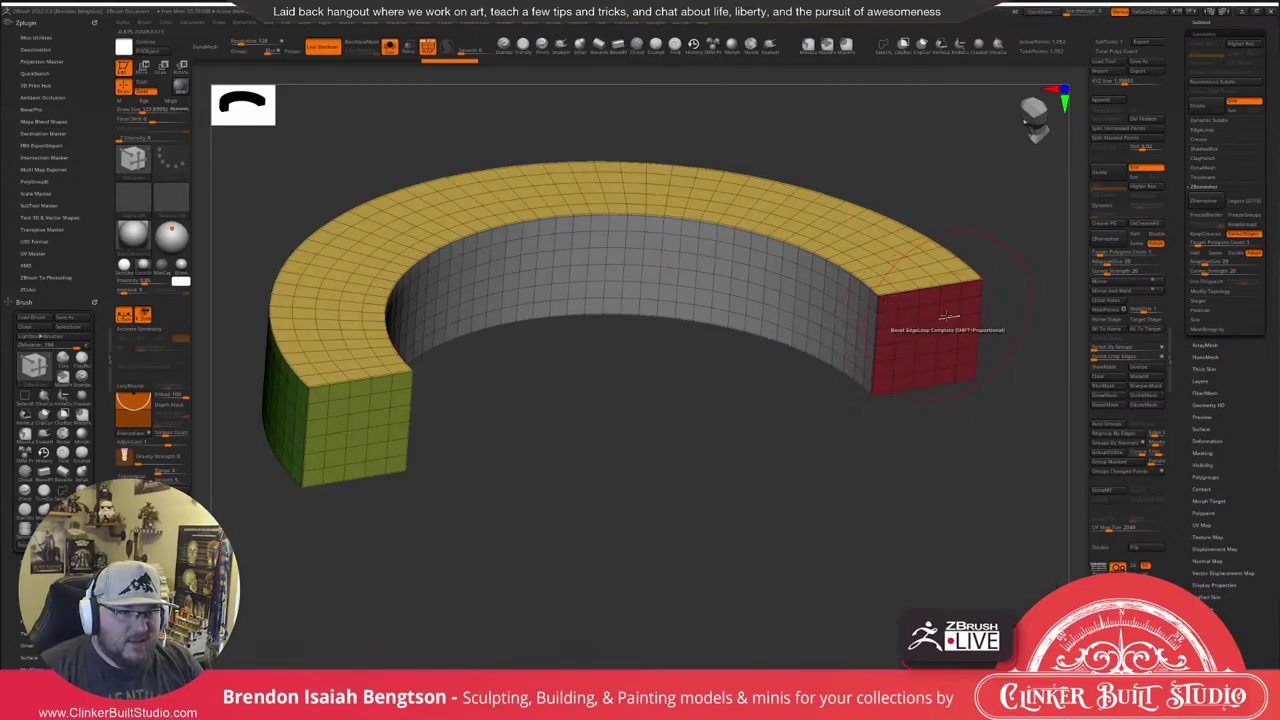
left_click_drag(971, 346, 1112, 525)
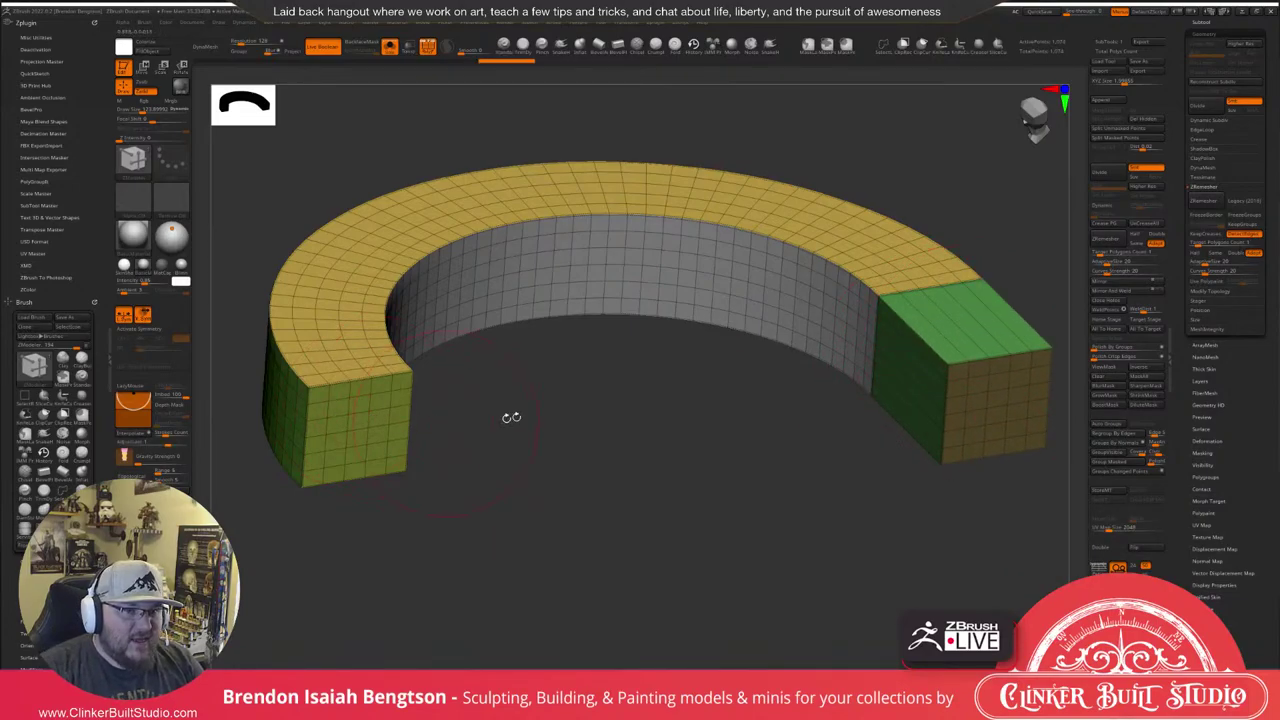
Extrude the arch's other end face to match, forming an even U shape, and turn off the polyframe display.
left_click_drag(766, 503, 825, 570)
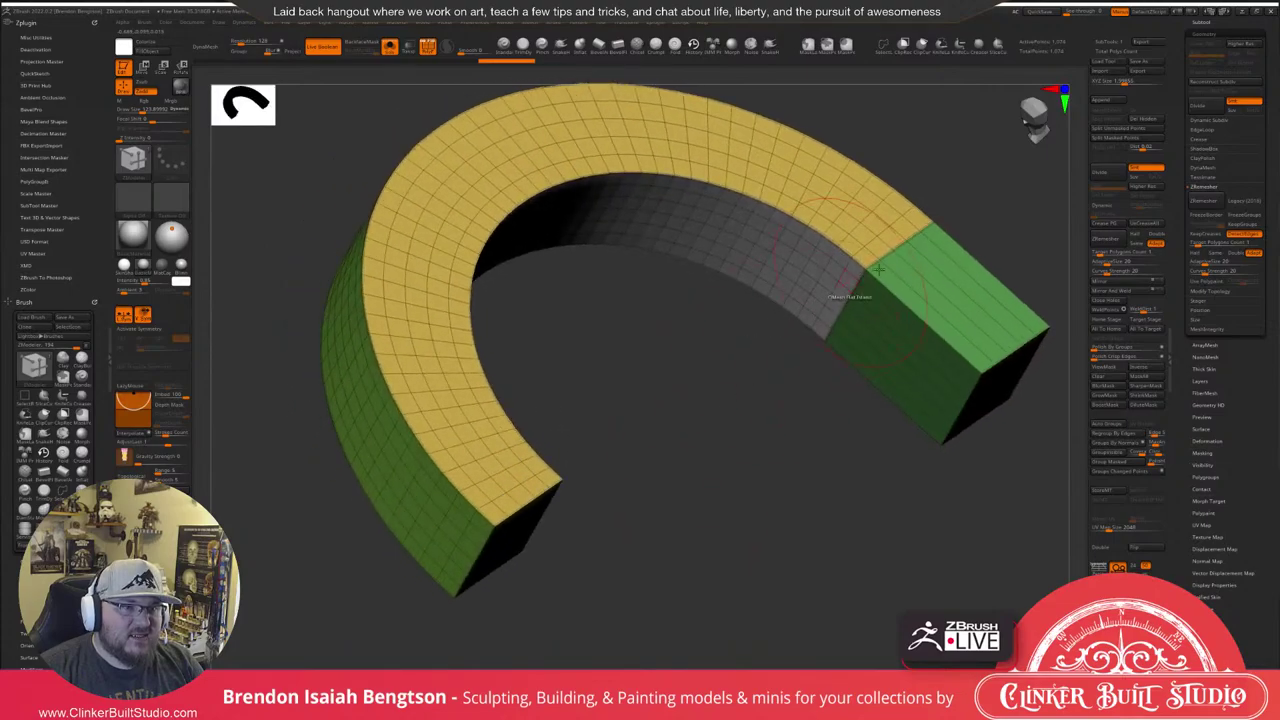
left_click_drag(772, 474, 480, 294, "alt")
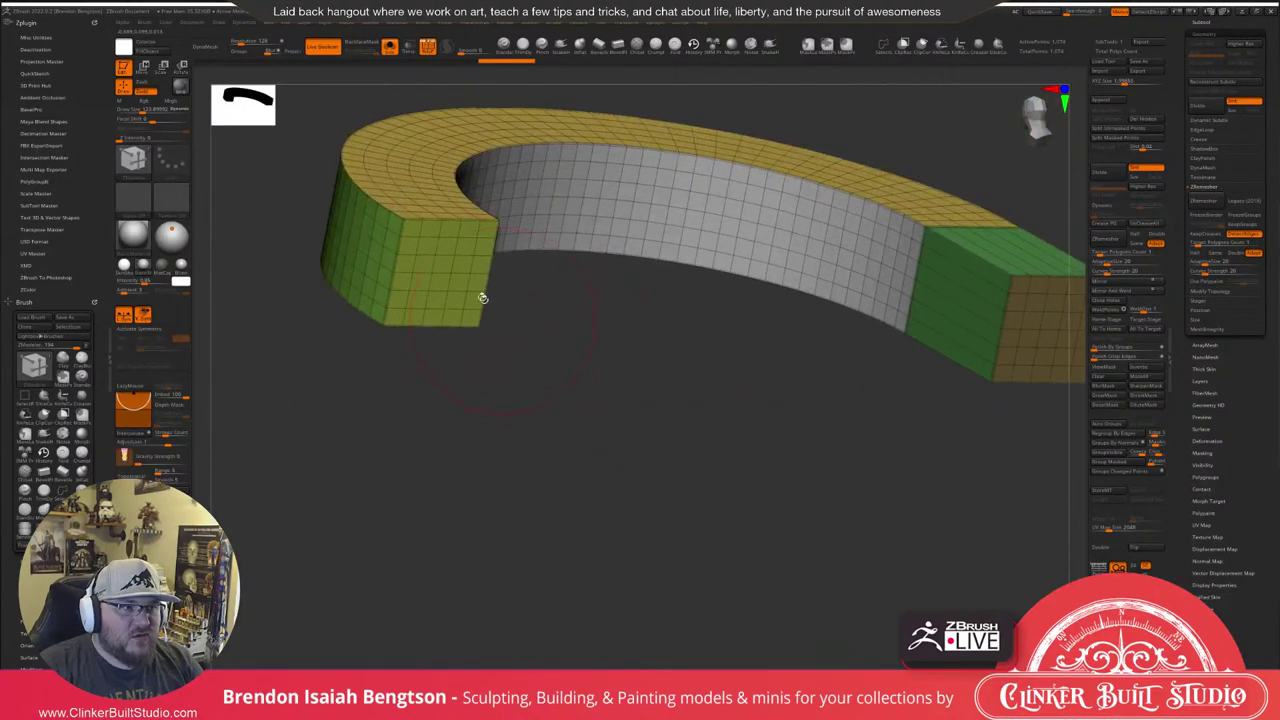
left_click_drag(443, 243, 446, 250)
left_click_drag(746, 505, 660, 417, "shift")
mouse_move(647, 511)
left_mouse_down()
mouse_move(750, 512)
mouse_move(648, 511)
mouse_move(657, 517)
left_mouse_up()
key("shift+f")
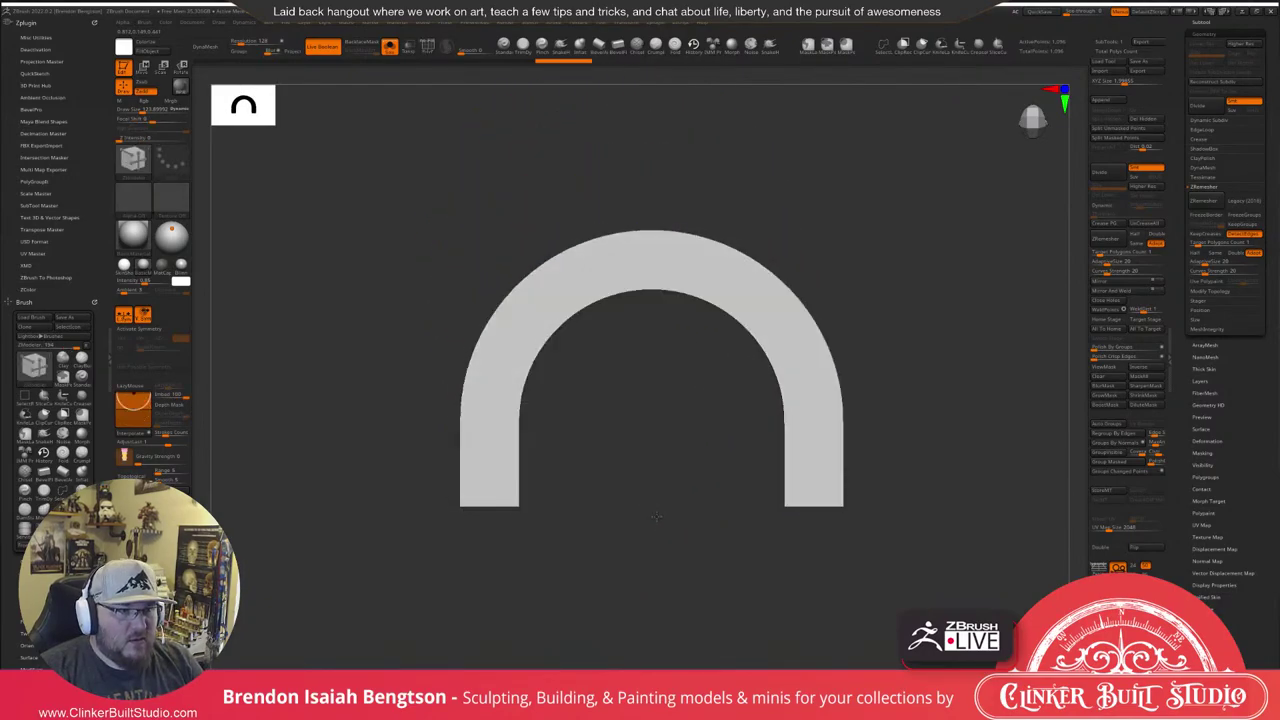
Switch from the finished U-shaped piece back to the main multi-subtool model.
left_click_drag(912, 275, 946, 255)
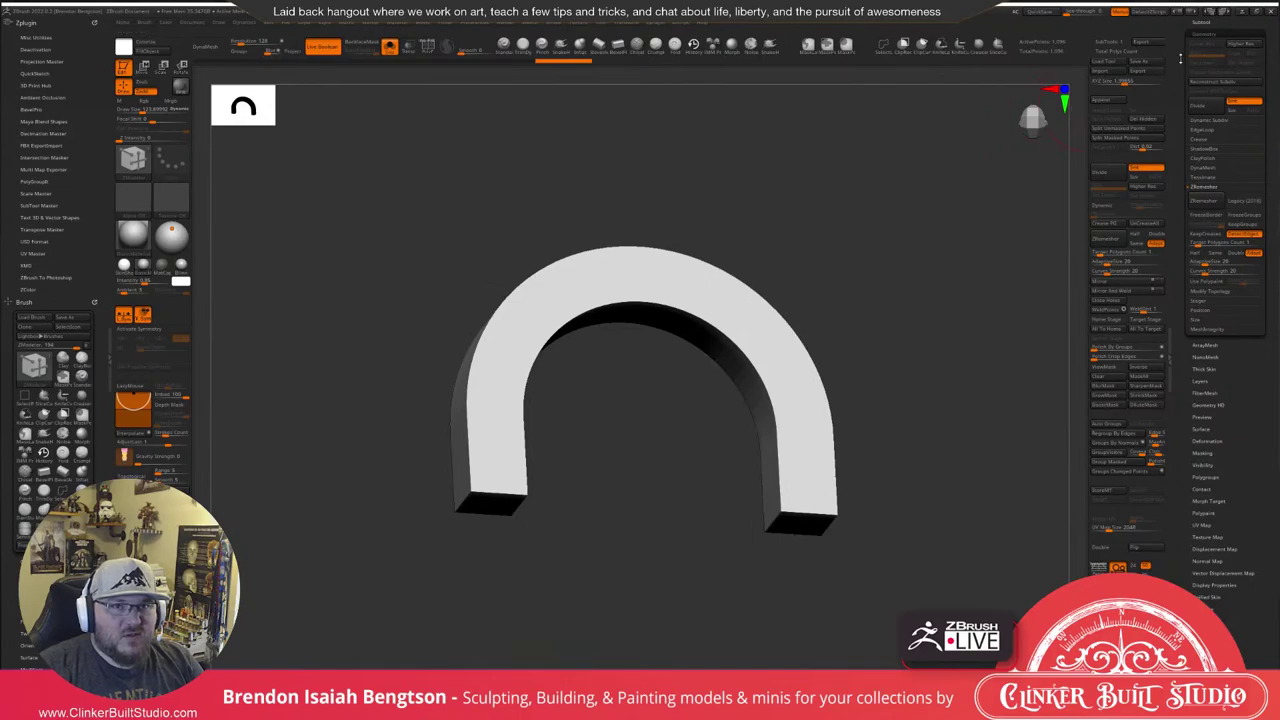
left_click_drag(1181, 72, 1181, 266)
left_click(1237, 138)
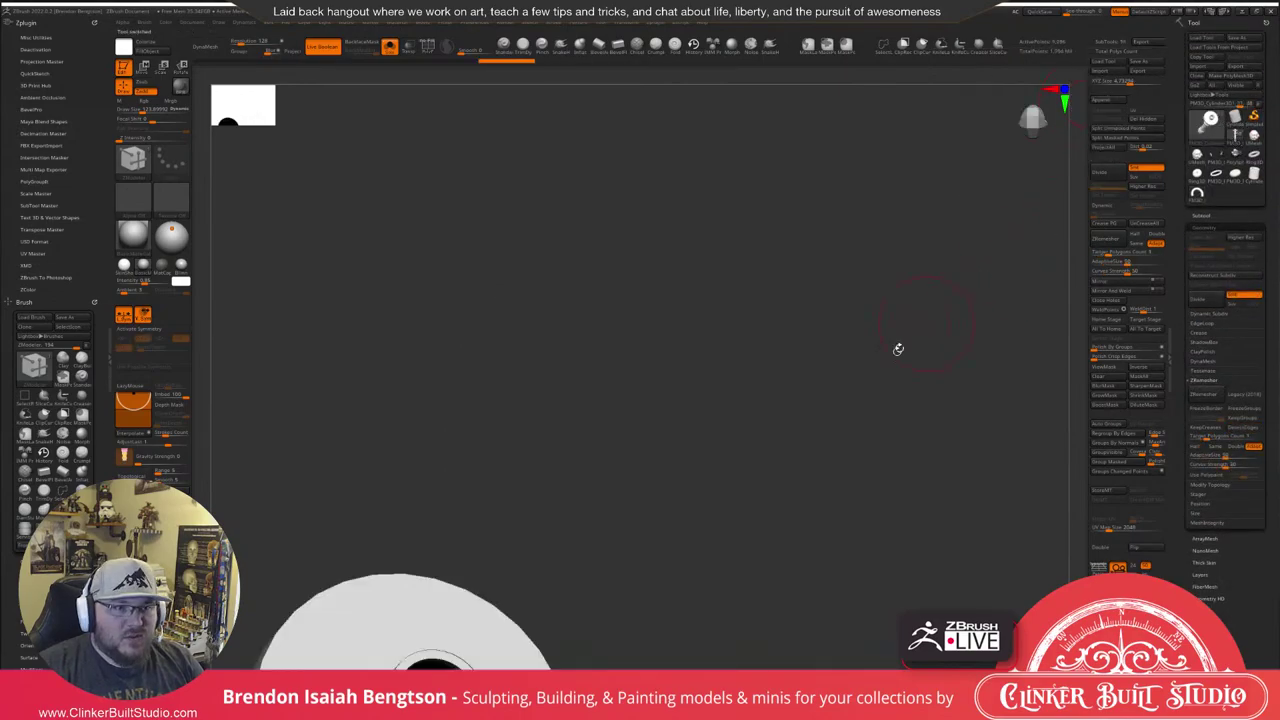
Turn off solo mode and append the U-shaped piece to the model as a new subtool.
left_click_drag(897, 349, 840, 426, "shift")
left_click_drag(839, 367, 797, 271, "shift")
left_click_drag(835, 322, 836, 318, "alt")
left_click_drag(836, 260, 823, 468)
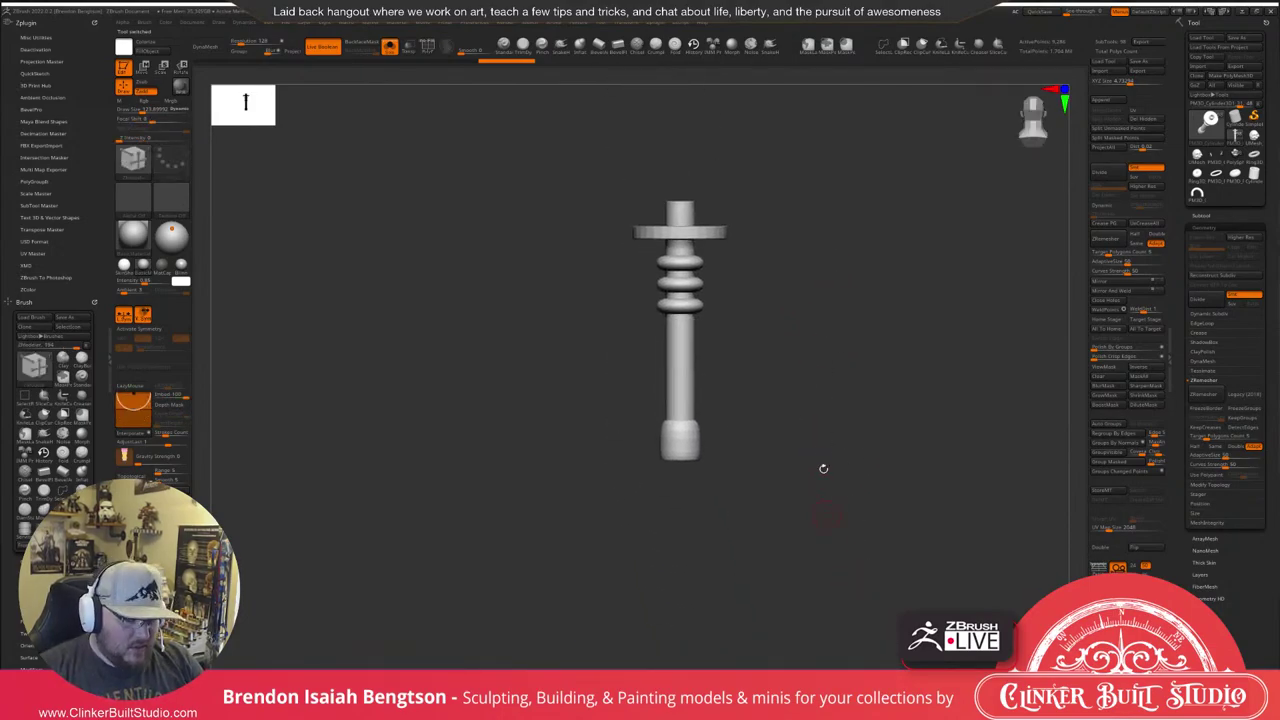
key("alt+shift+s")
left_click_drag(854, 238, 869, 342, "alt")
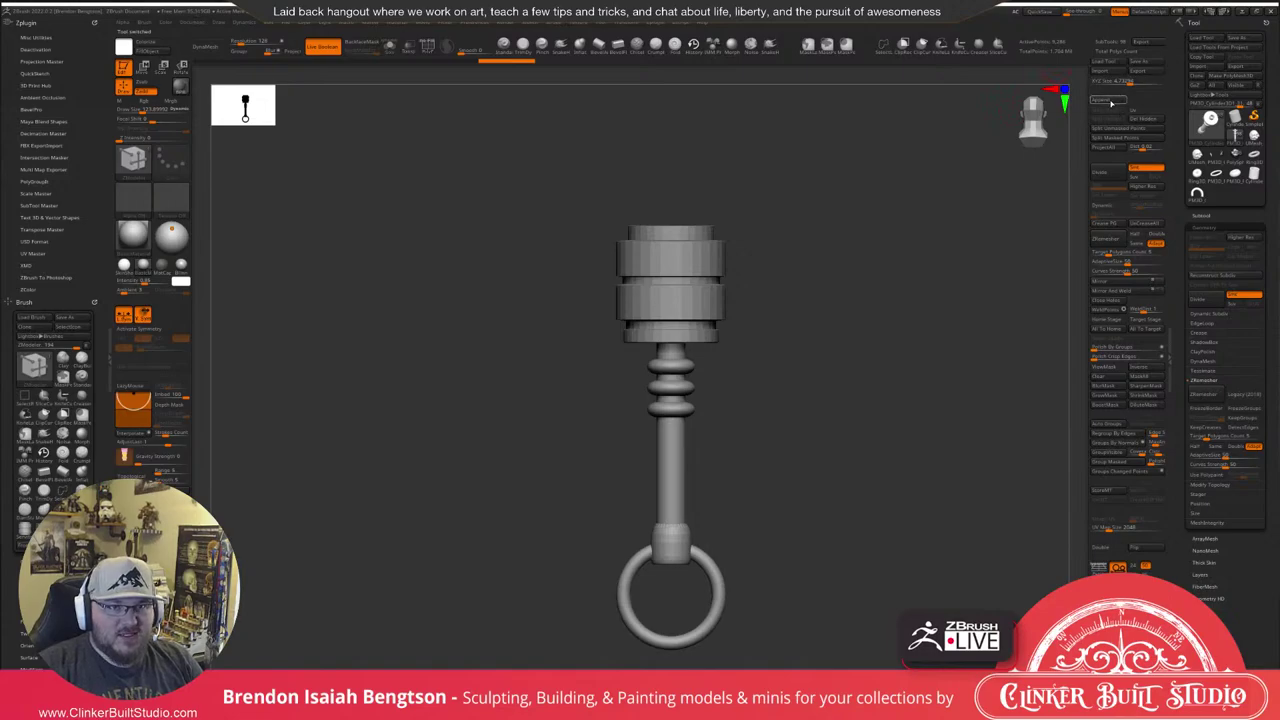
left_click(1104, 100)
left_click(788, 146)
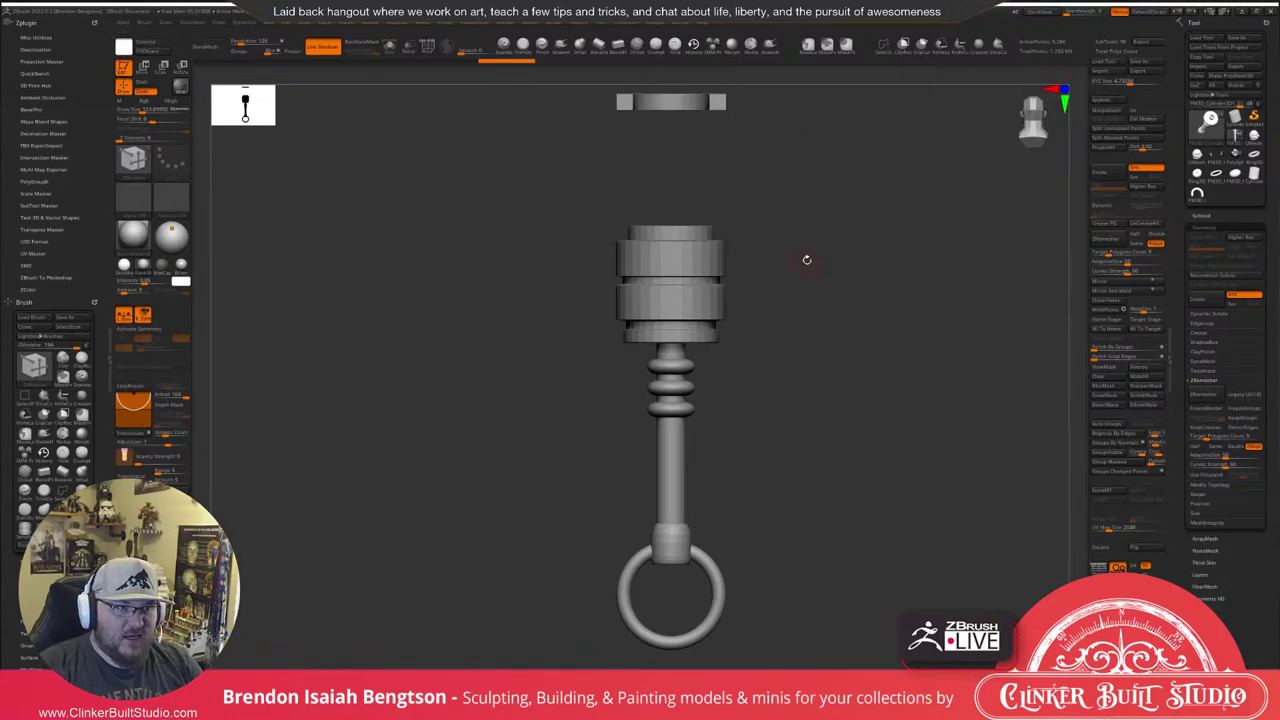
Select the appended U-shaped piece, rotate it upright and move it down onto the end of the shaft.
left_click_drag(814, 278, 800, 217, "alt")
left_click(716, 327, "alt")
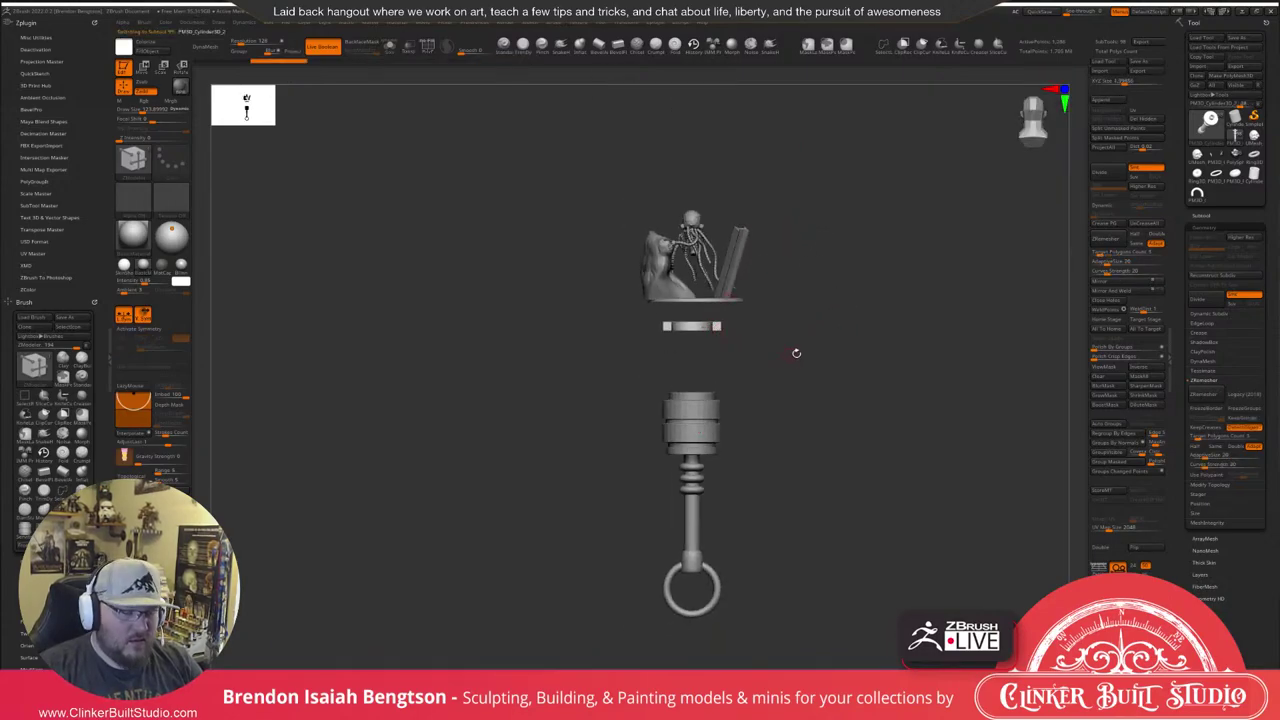
key("w")
left_click_drag(812, 275, 945, 246)
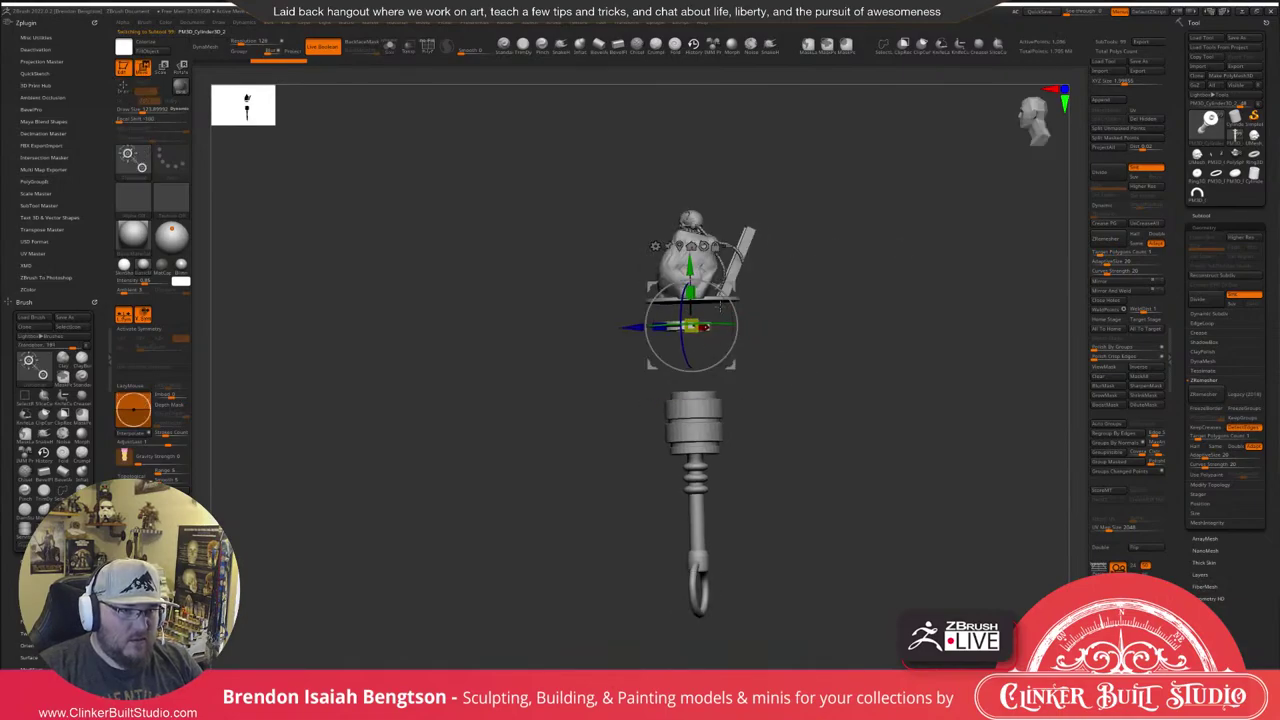
left_click_drag(729, 307, 718, 376, "shift")
left_click_drag(790, 330, 863, 329, "shift")
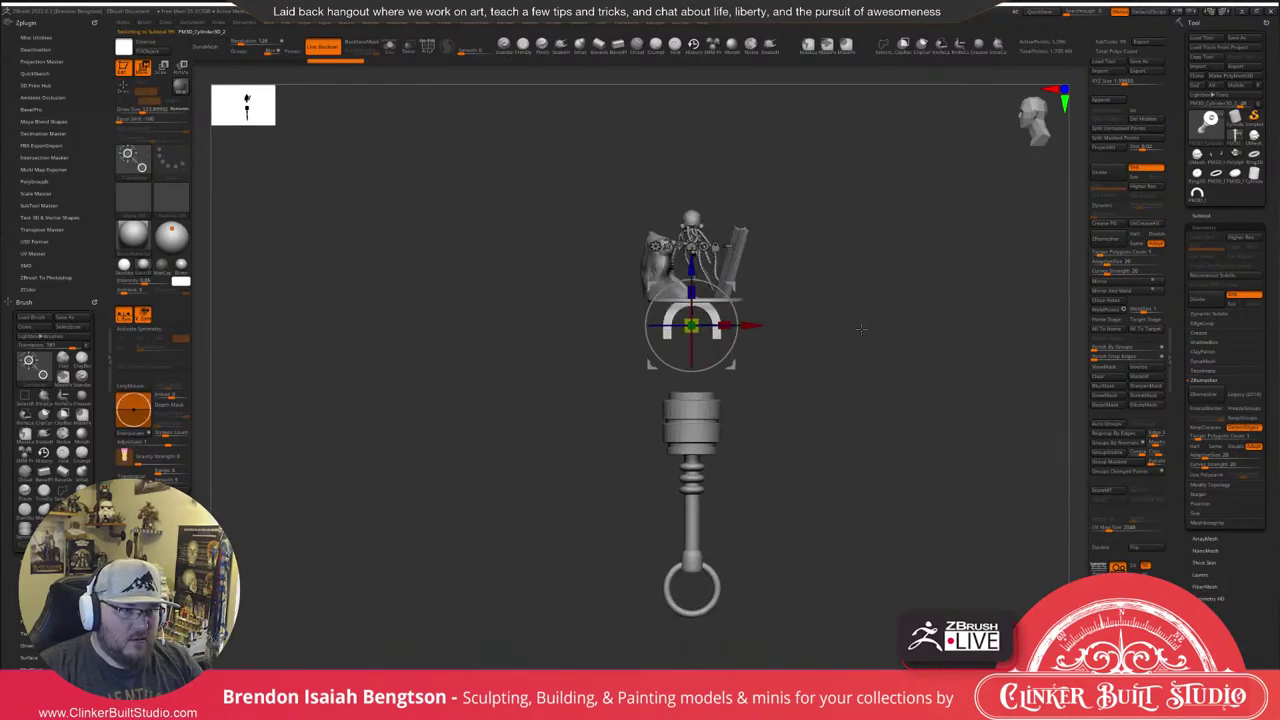
left_click_drag(691, 268, 712, 526)
Hide the ring-ended shaft subtool so only the plain duplicate shaft shows with the U-shaped piece.
left_click_drag(862, 502, 898, 366, "alt")
left_click(1217, 215)
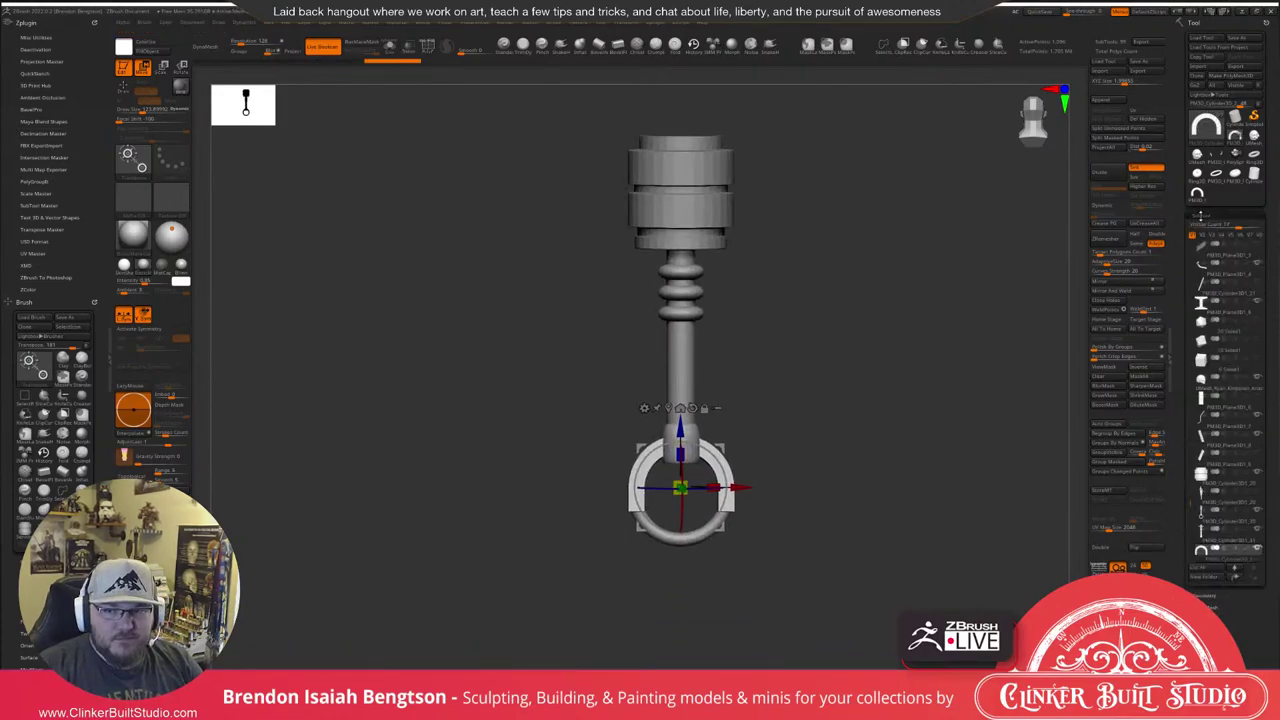
mouse_move(1226, 366)
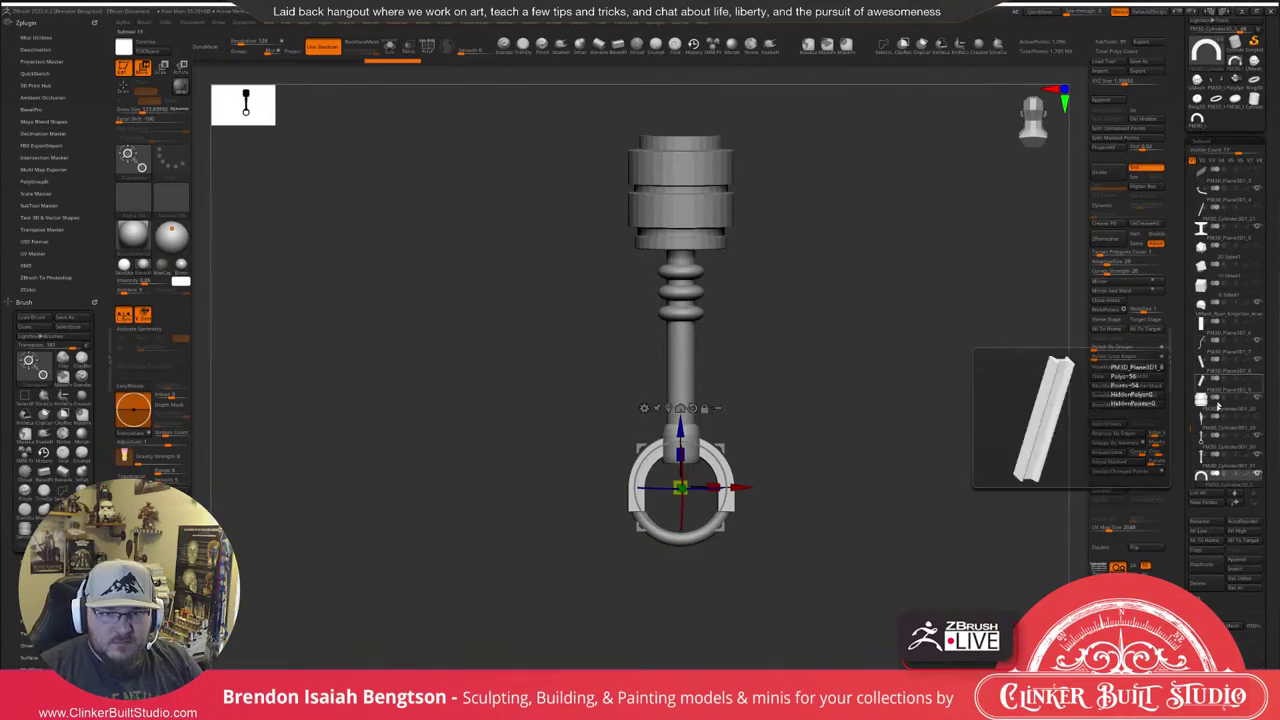
left_click_drag(1188, 424, 1188, 435)
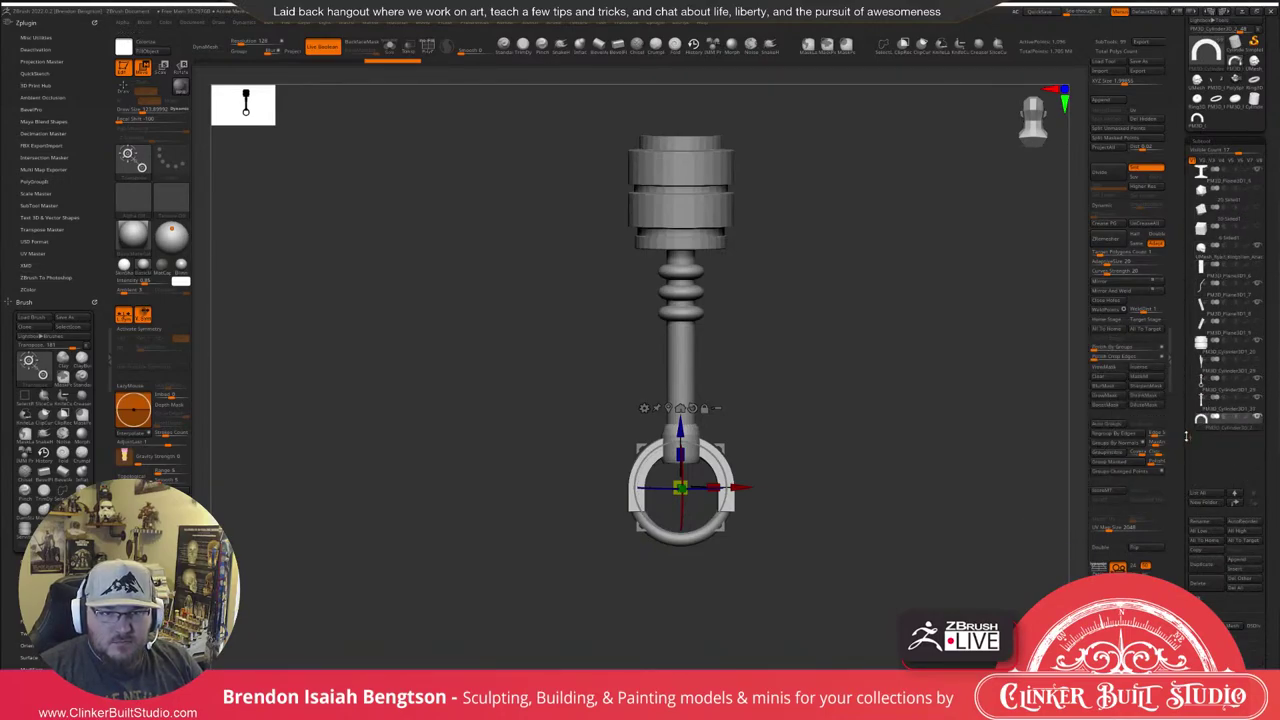
mouse_move(1203, 405)
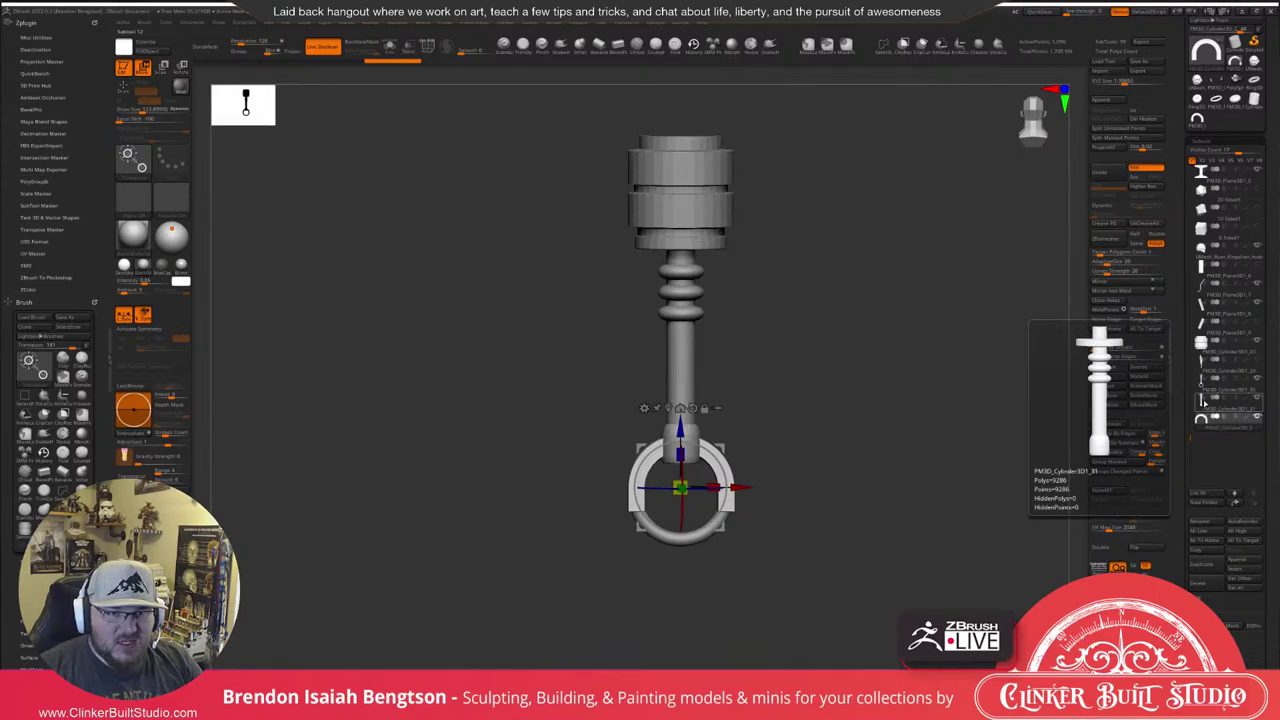
left_click(1258, 379)
Turn on the polyframe display and combine the U-shaped piece into a single polygroup.
left_click_drag(860, 400, 957, 434, "alt")
key("shift+f")
left_click_drag(994, 390, 985, 393)
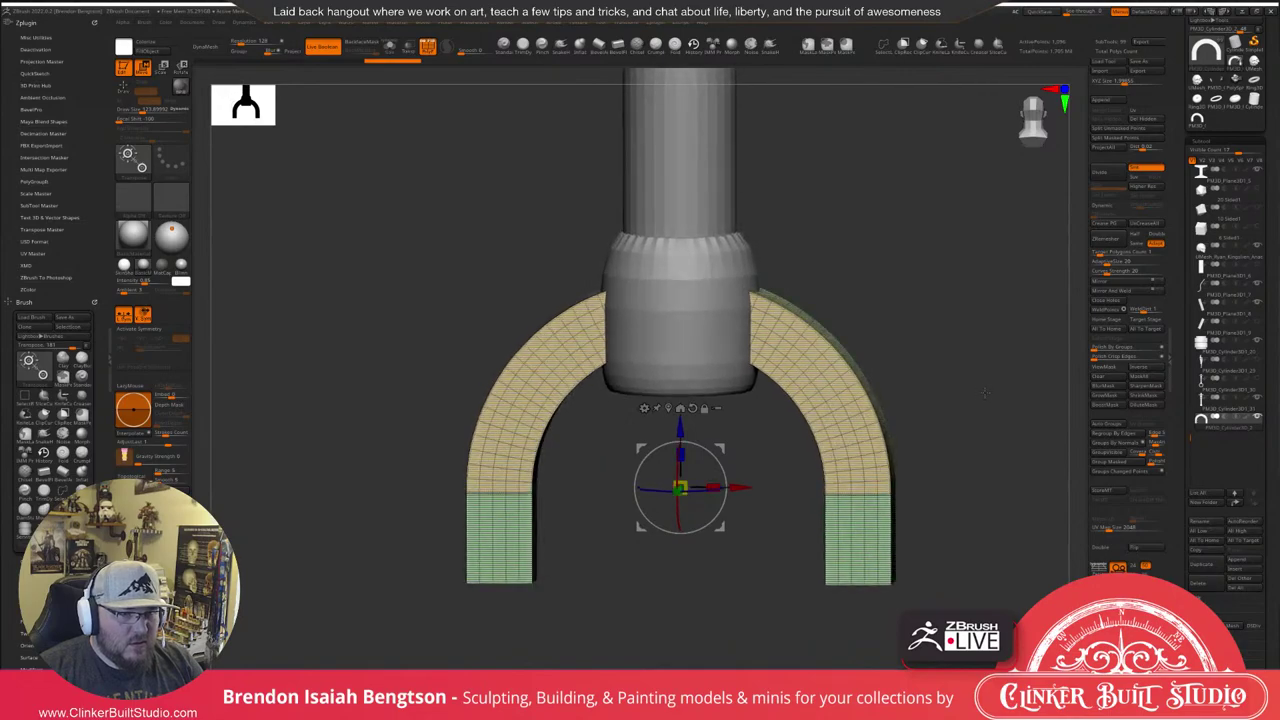
left_click(980, 388, "ctrl+shift")
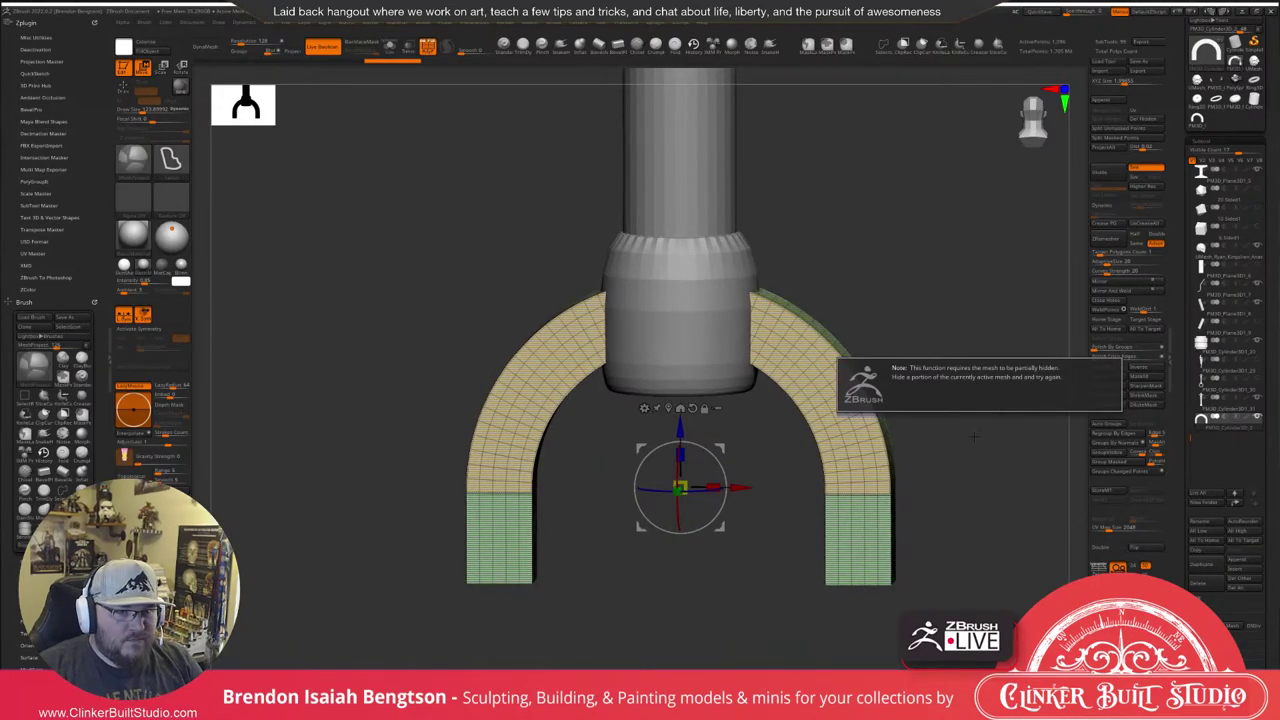
key("ctrl+w")
left_click_drag(978, 442, 967, 365)
key("ctrl+z")
key("ctrl+w")
Try remeshing the isolated U-shaped piece with ZRemesher, undo it and inspect the original topology.
left_click_drag(1182, 576, 1175, 452)
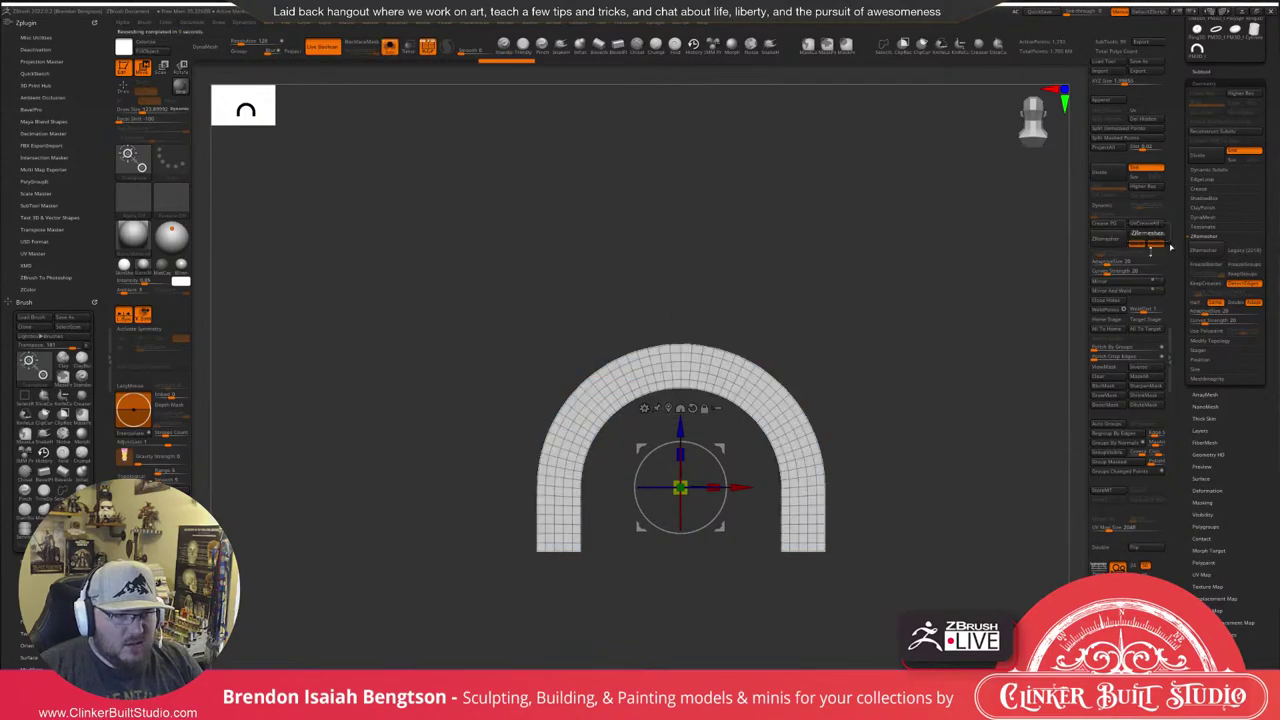
left_click_drag(950, 422, 870, 440)
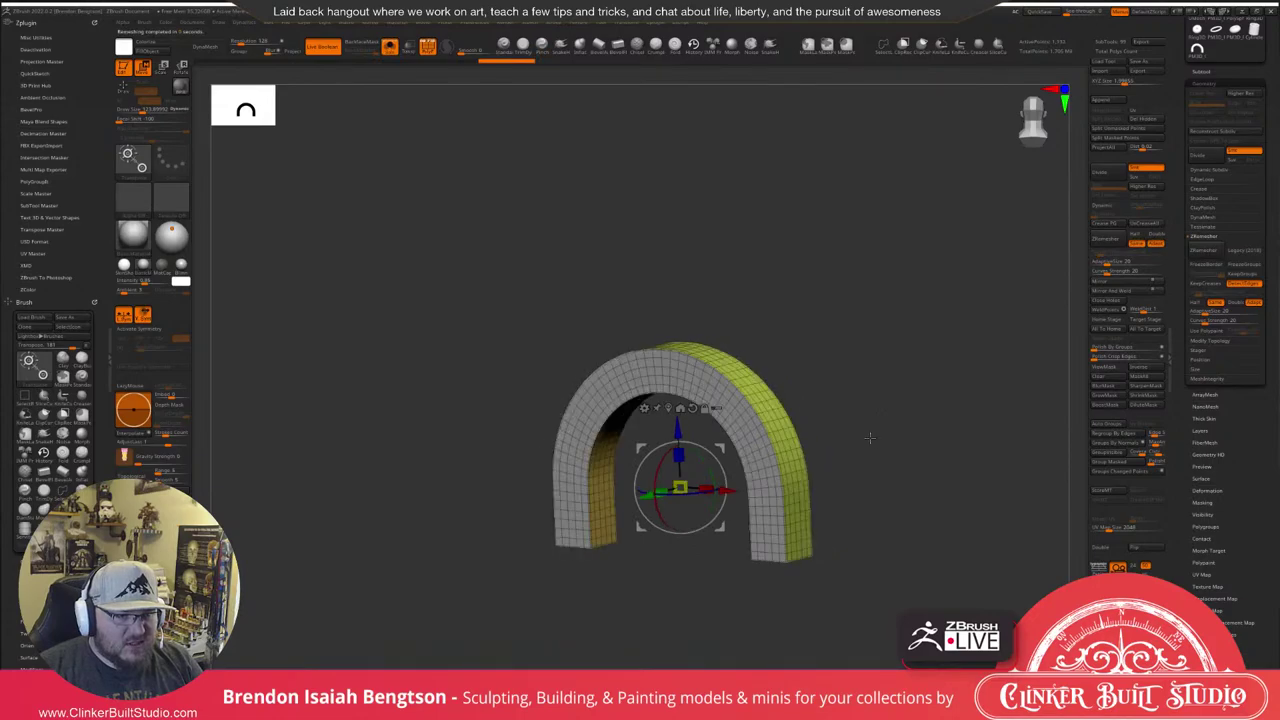
left_click_drag(869, 437, 902, 360, "shift")
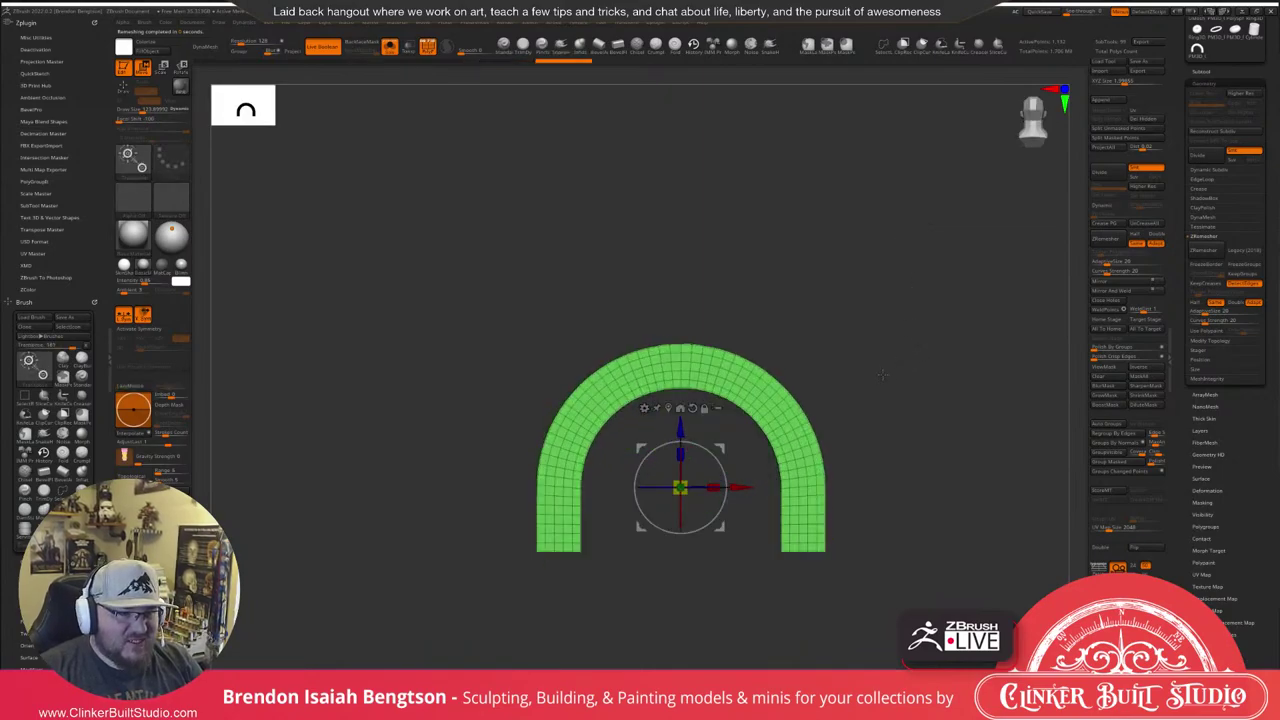
key("ctrl+z")
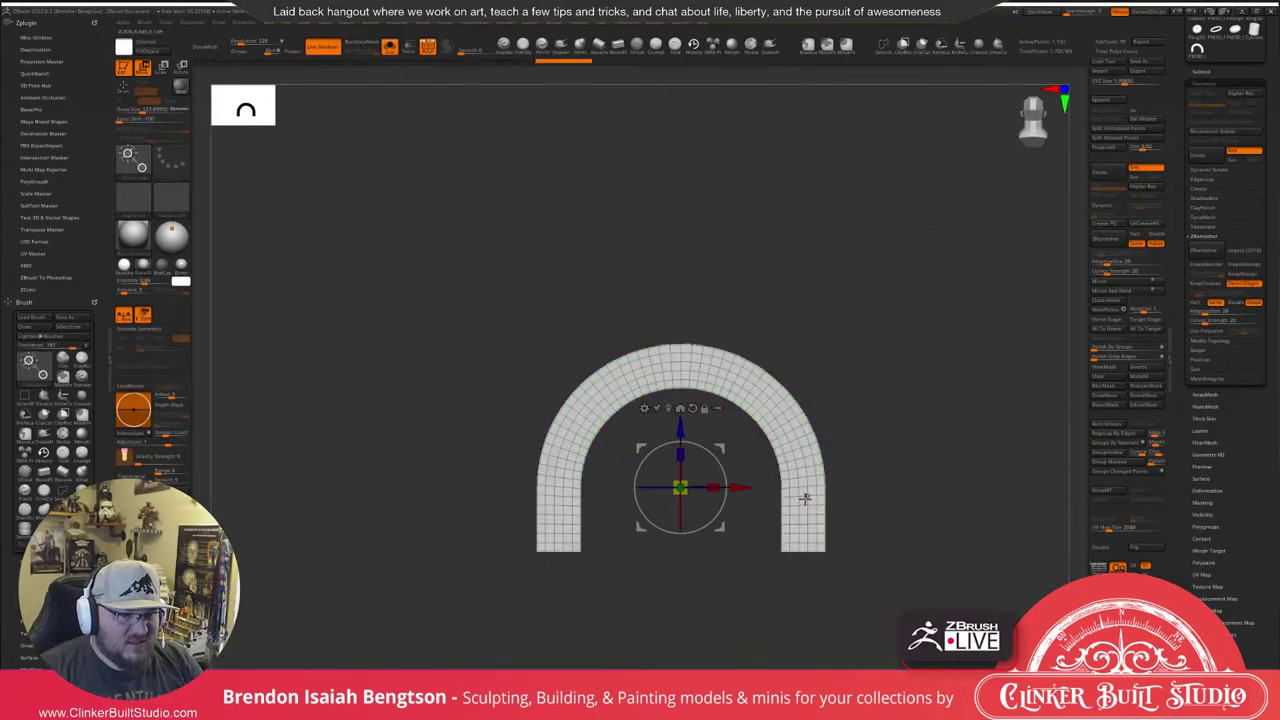
key("ctrl+z")
left_click_drag(885, 373, 941, 403)
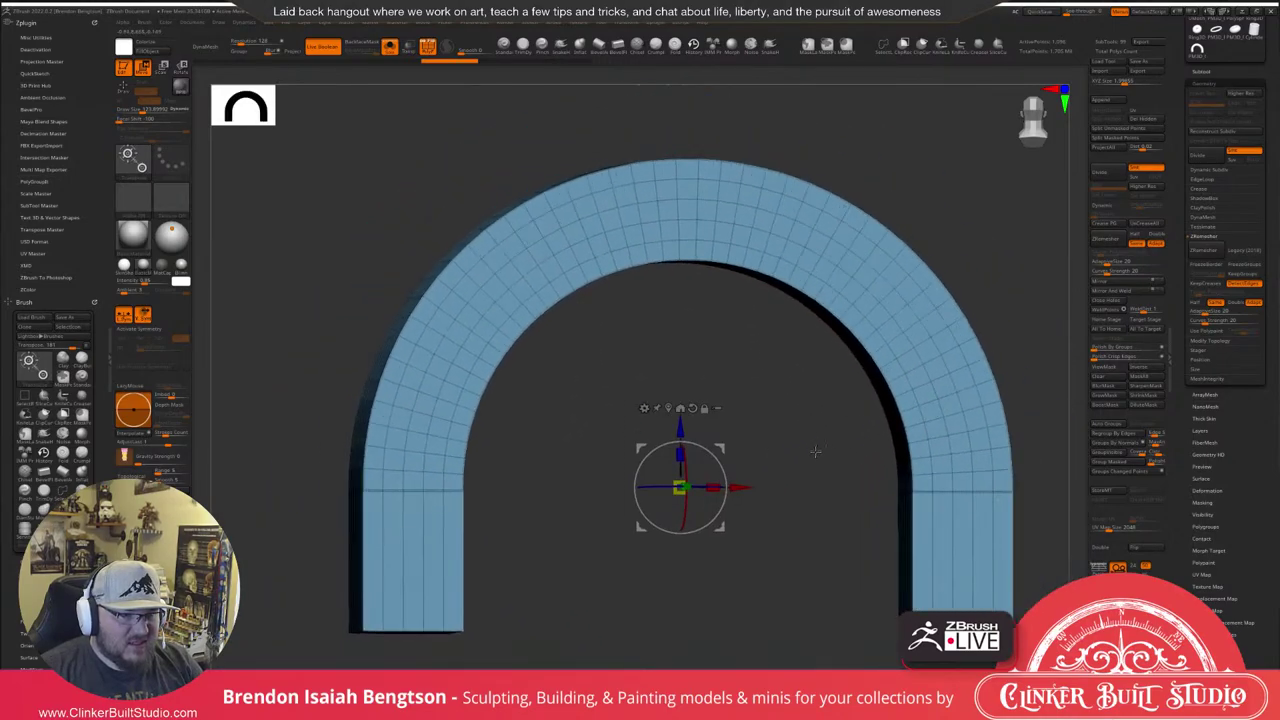
mouse_move(814, 451)
left_mouse_down()
mouse_move(868, 486)
mouse_move(812, 462)
left_mouse_up()
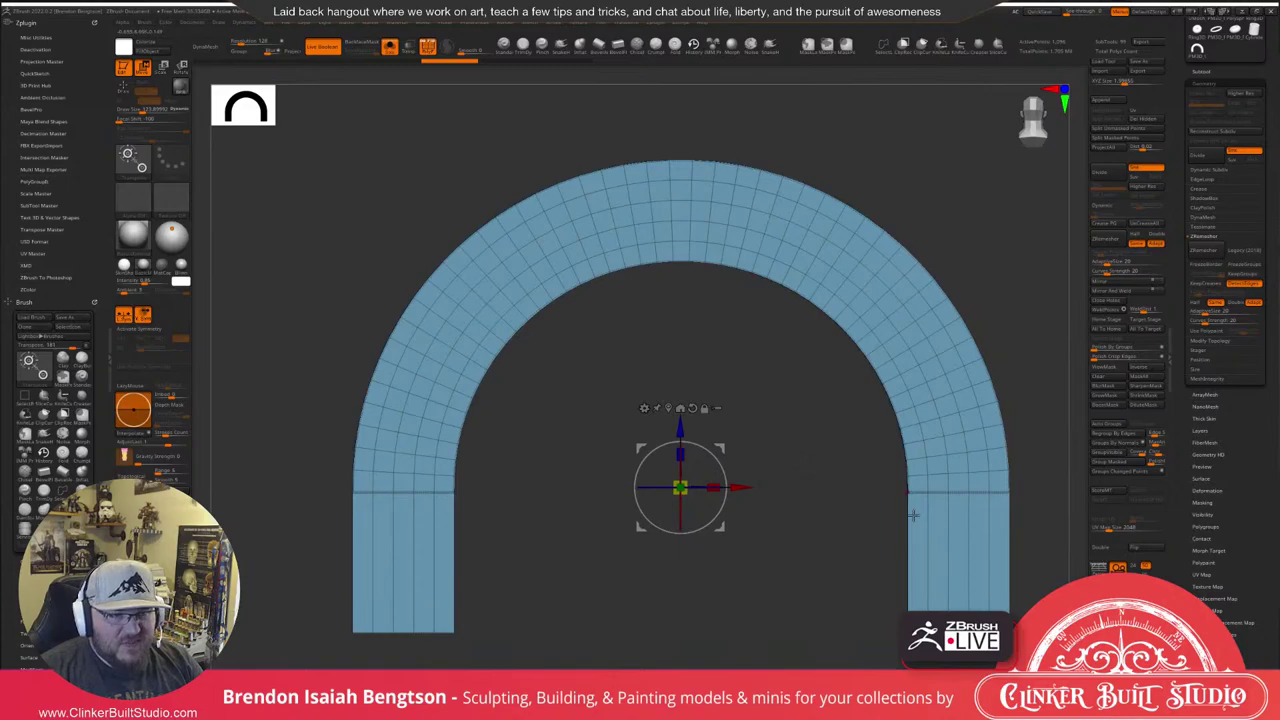
left_click_drag(853, 509, 843, 498, "alt")
left_click_drag(949, 377, 967, 387)
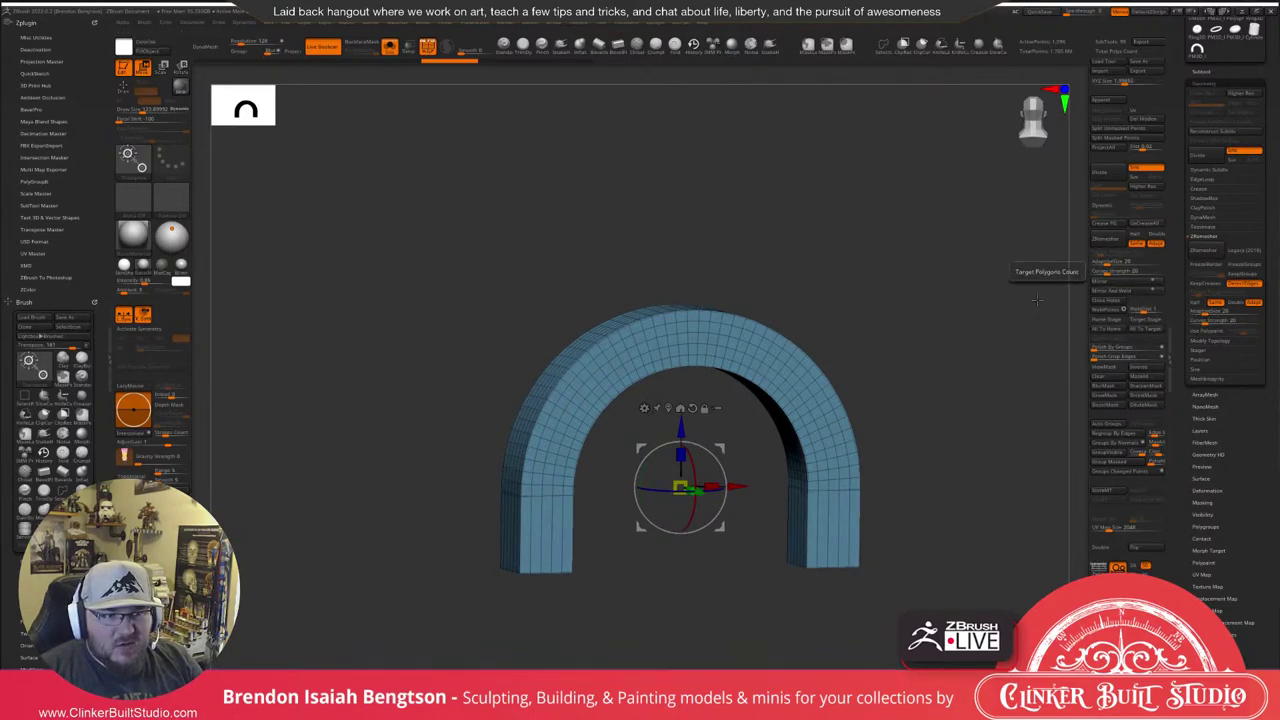
left_click_drag(950, 300, 961, 360)
Turn off solo mode, merge the U-shaped piece into the plain shaft subtool and combine the result into one polygroup.
key("alt+s")
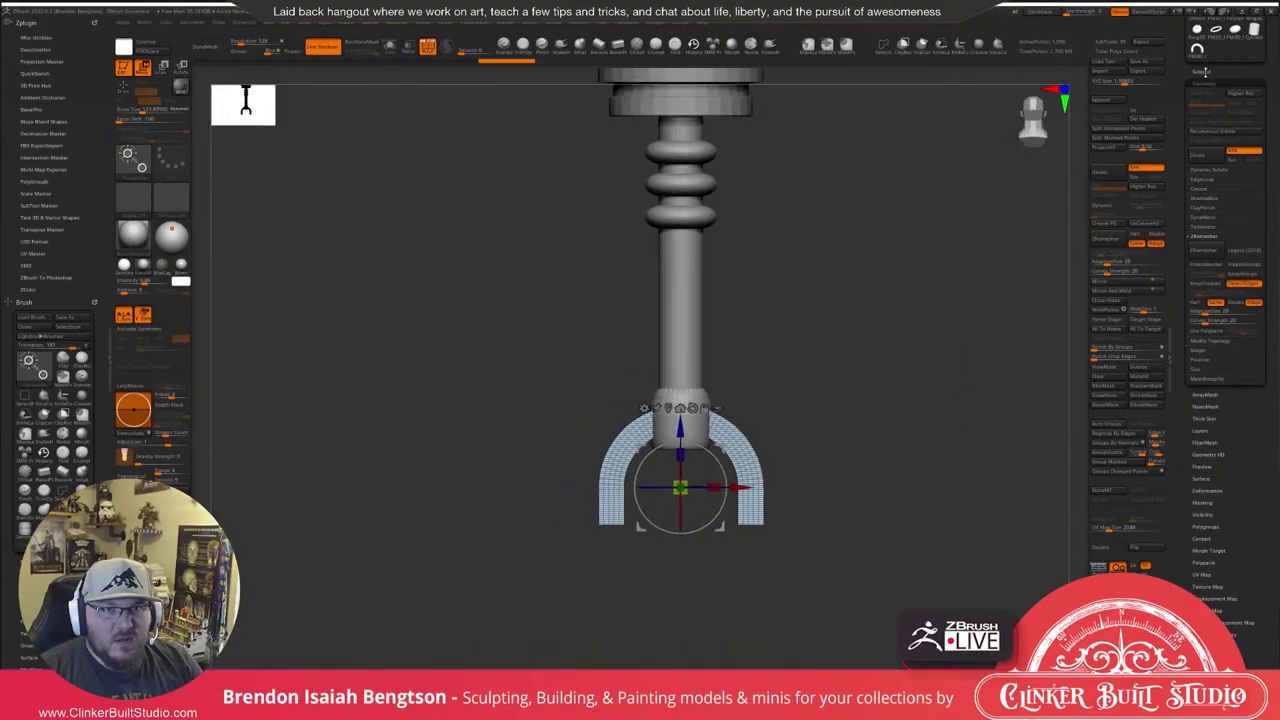
left_click(1205, 72)
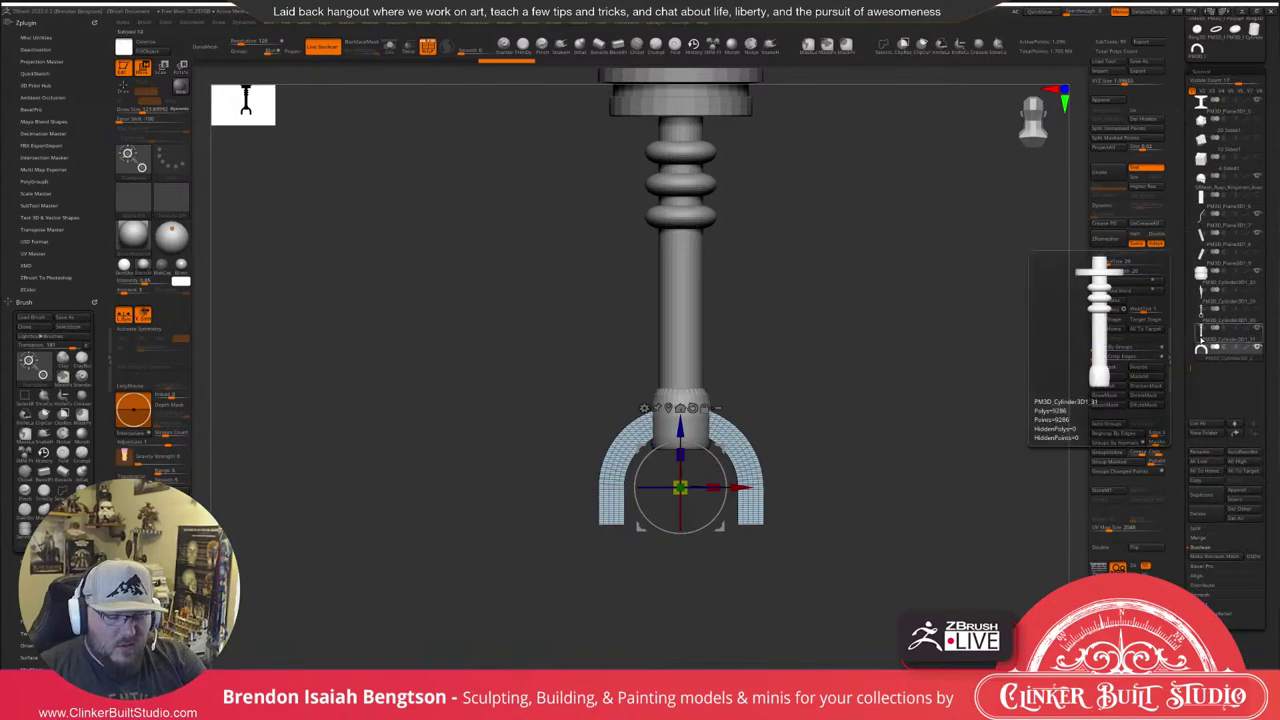
left_click(1203, 338)
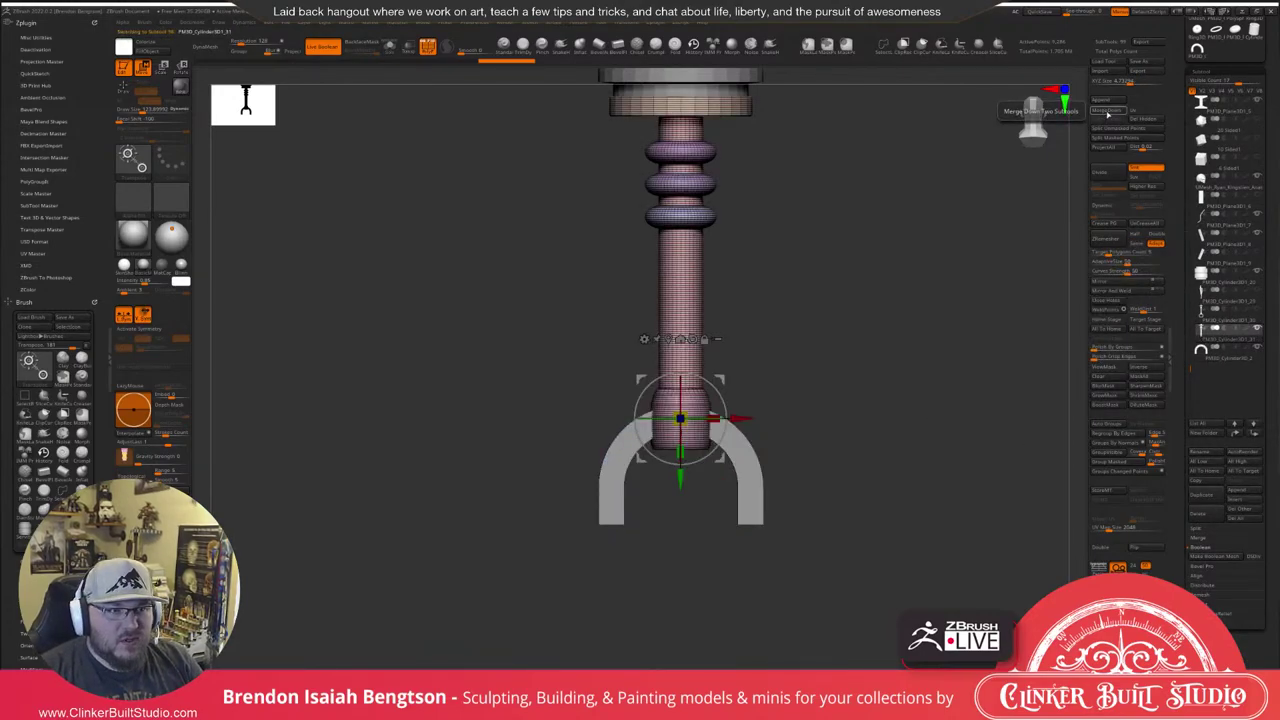
left_click(1107, 115)
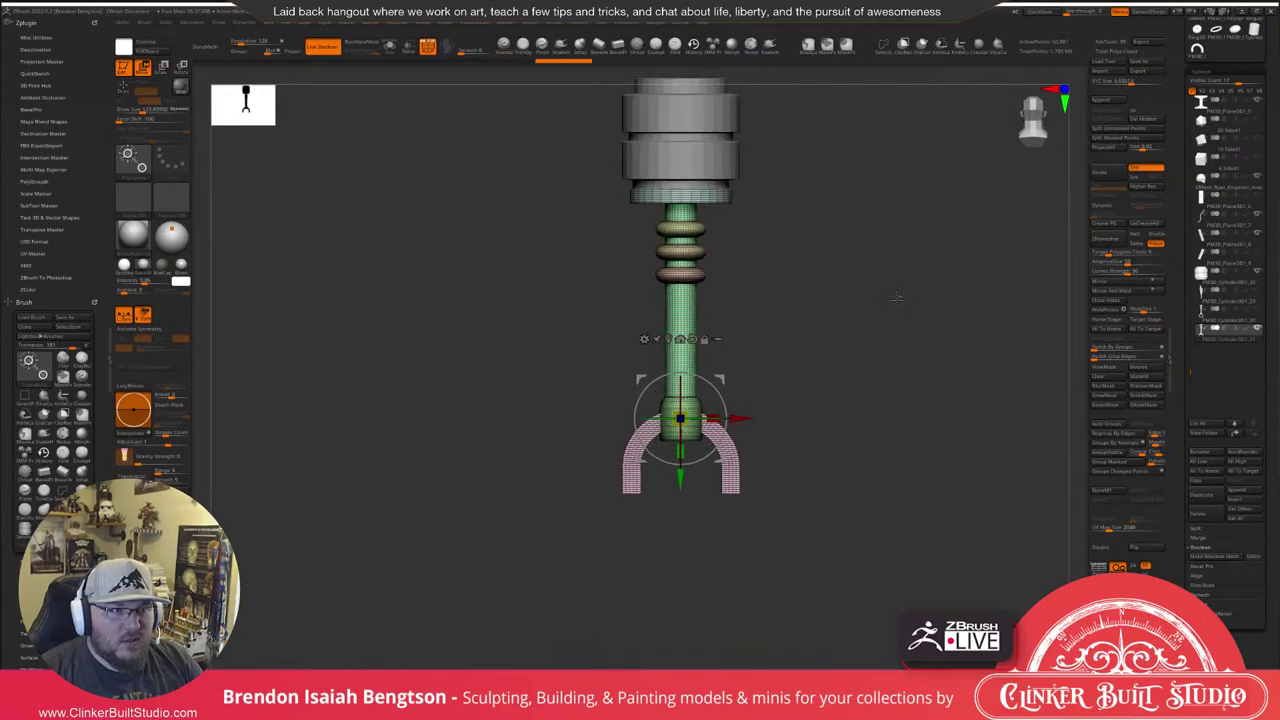
left_click_drag(897, 297, 926, 379, "alt")
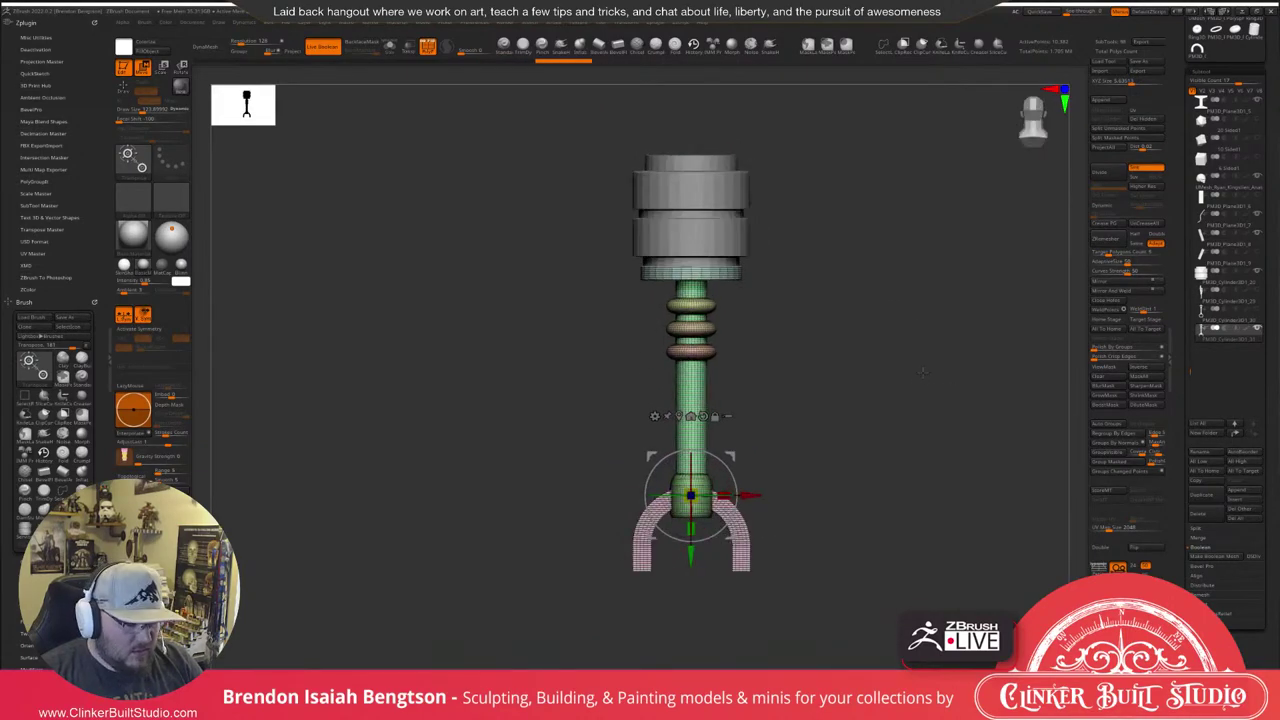
key("q")
key("ctrl+w")
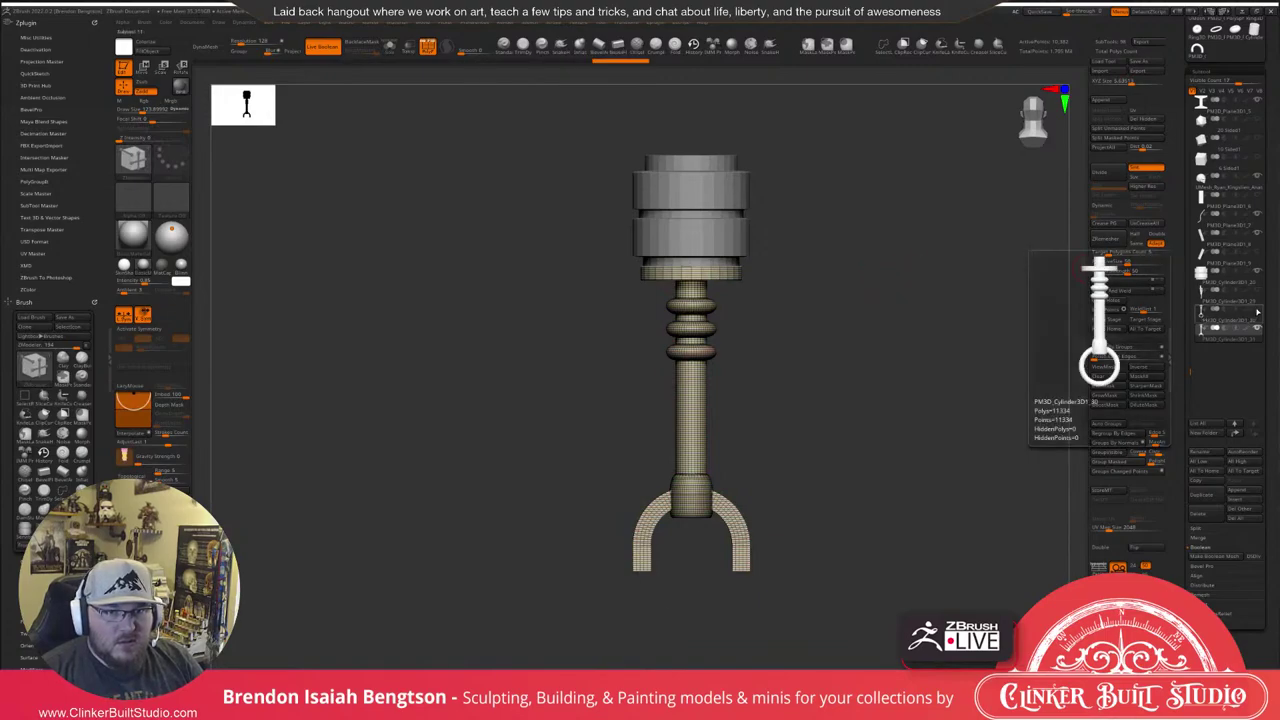
Show the hose bundle and ring-ended shaft again, and move the hose bundle to one side of the assembly.
left_click(1257, 297)
left_click(1256, 304)
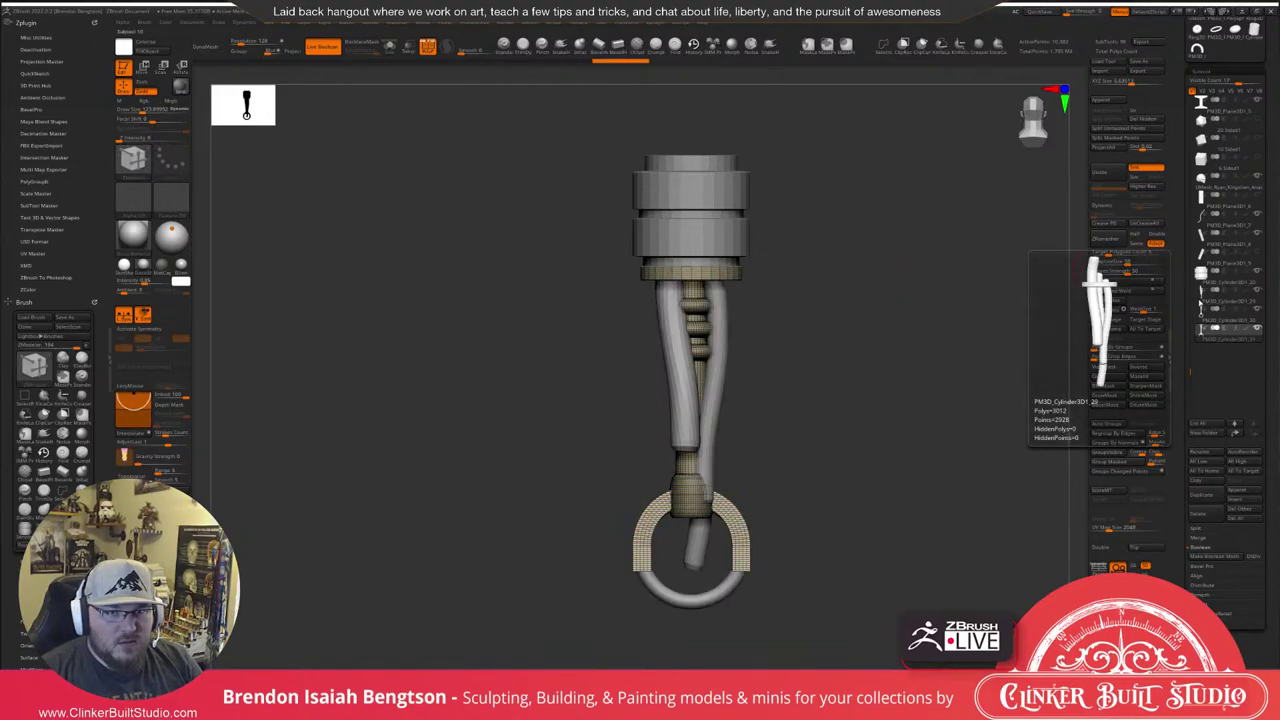
left_click(1203, 300)
key("ctrl+w")
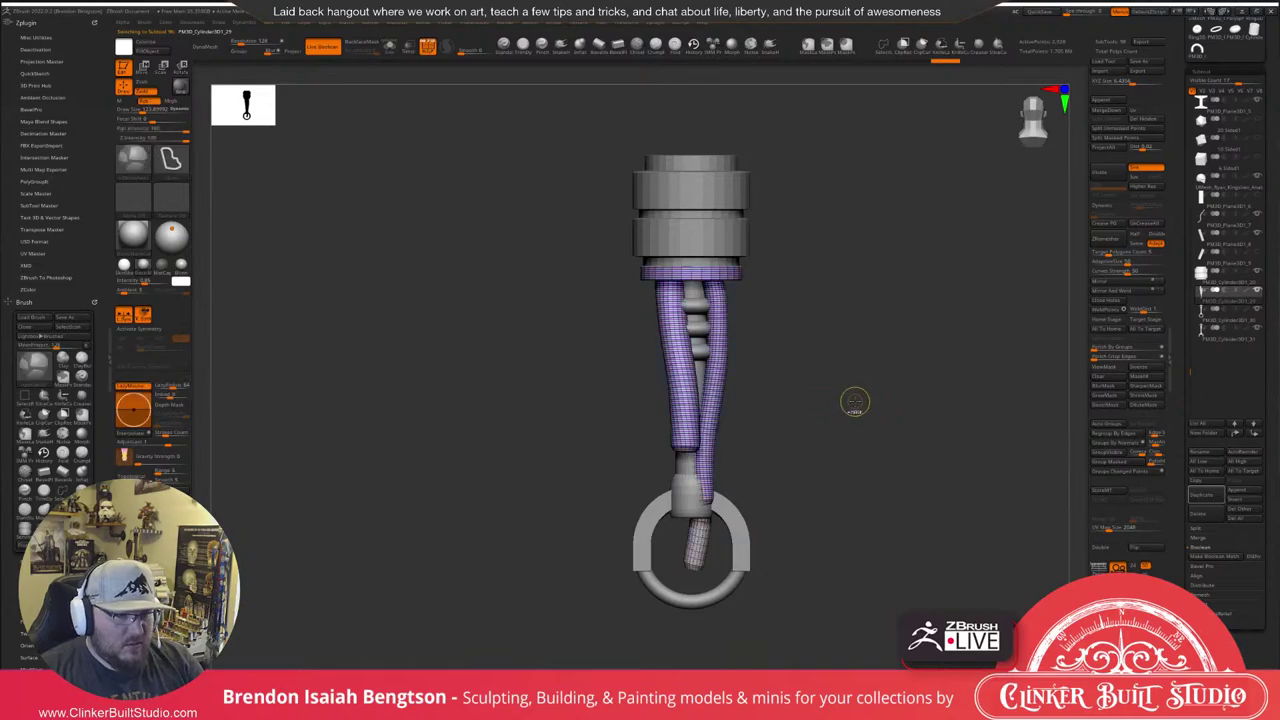
key("w")
left_click_drag(750, 272, 627, 283)
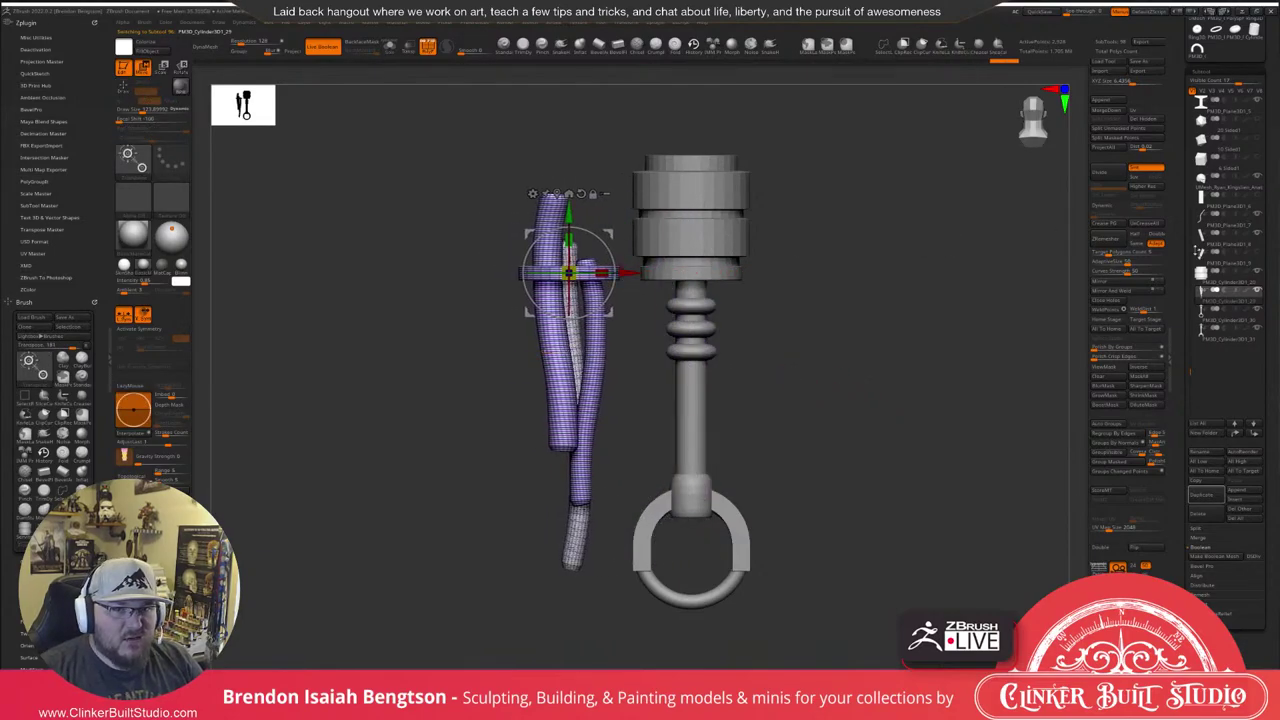
Move the ring-ended shaft to the opposite side of the assembly to compare all three variants side by side.
left_click(1200, 312)
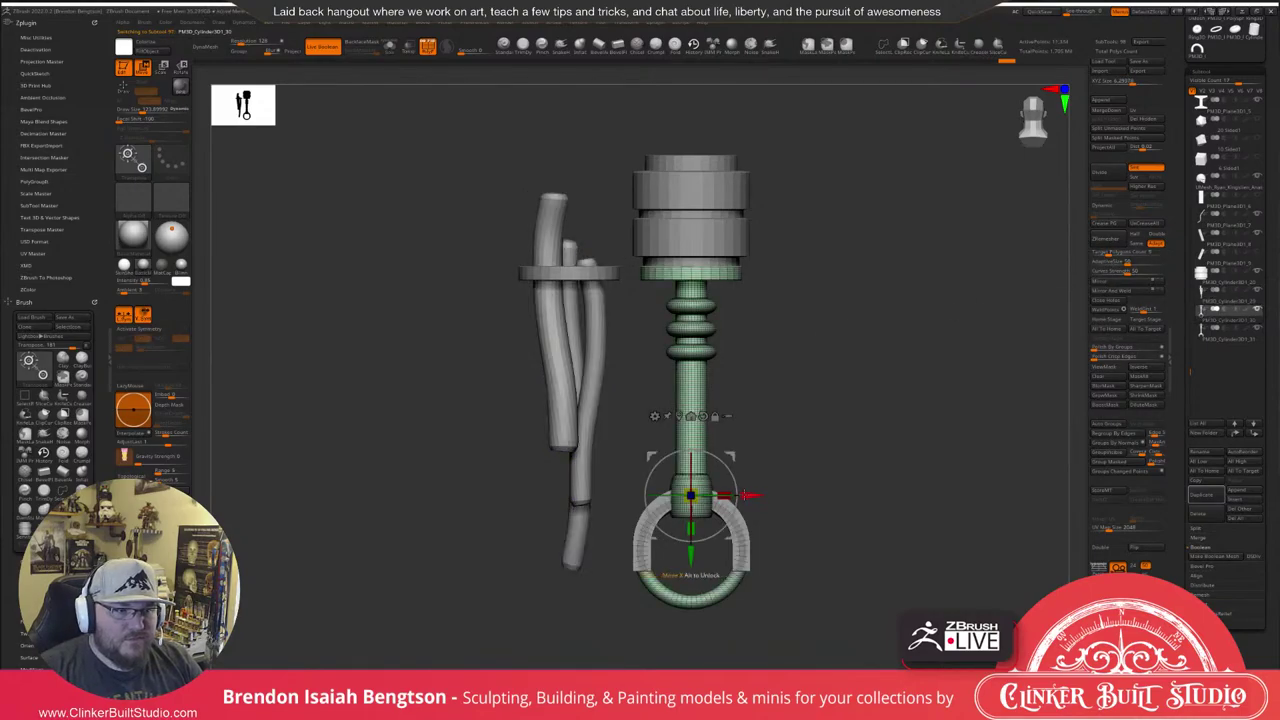
left_click_drag(748, 494, 897, 495)
left_click_drag(1020, 409, 974, 344, "alt")
mouse_move(997, 300)
left_mouse_down("shift")
mouse_move(990, 283)
mouse_move(997, 300)
left_mouse_up("shift")
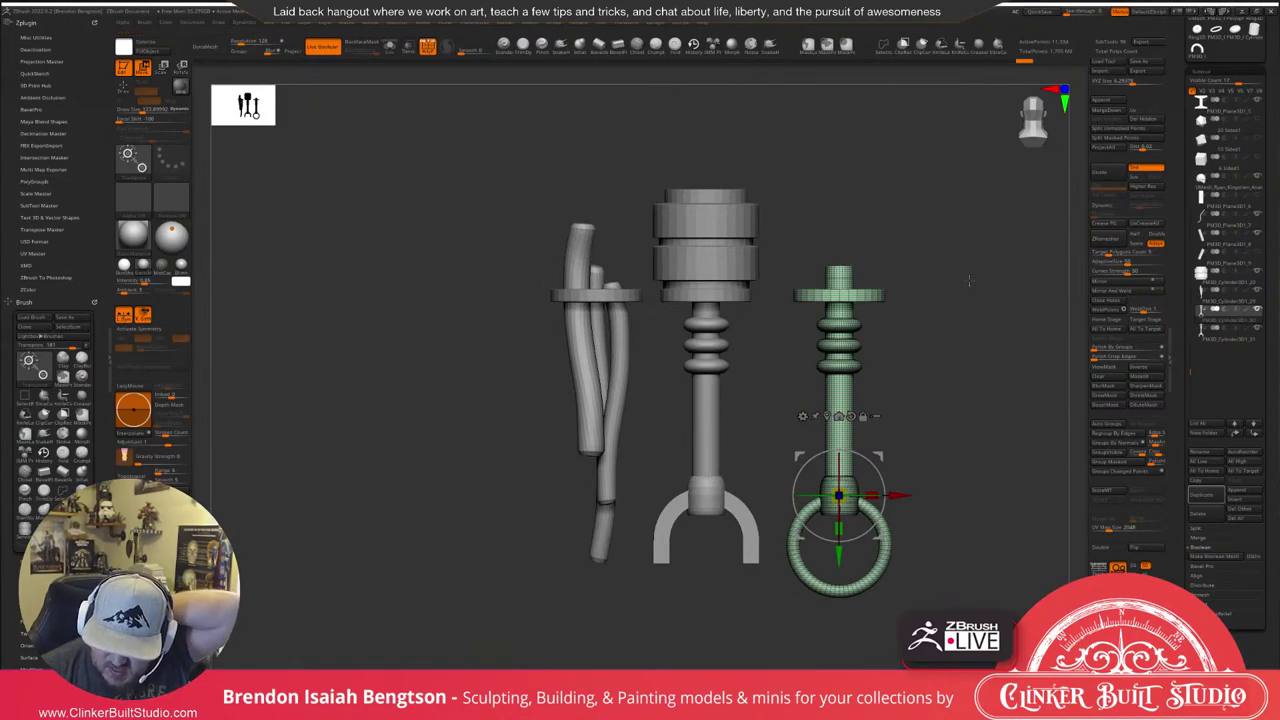
left_click_drag(947, 296, 975, 317)
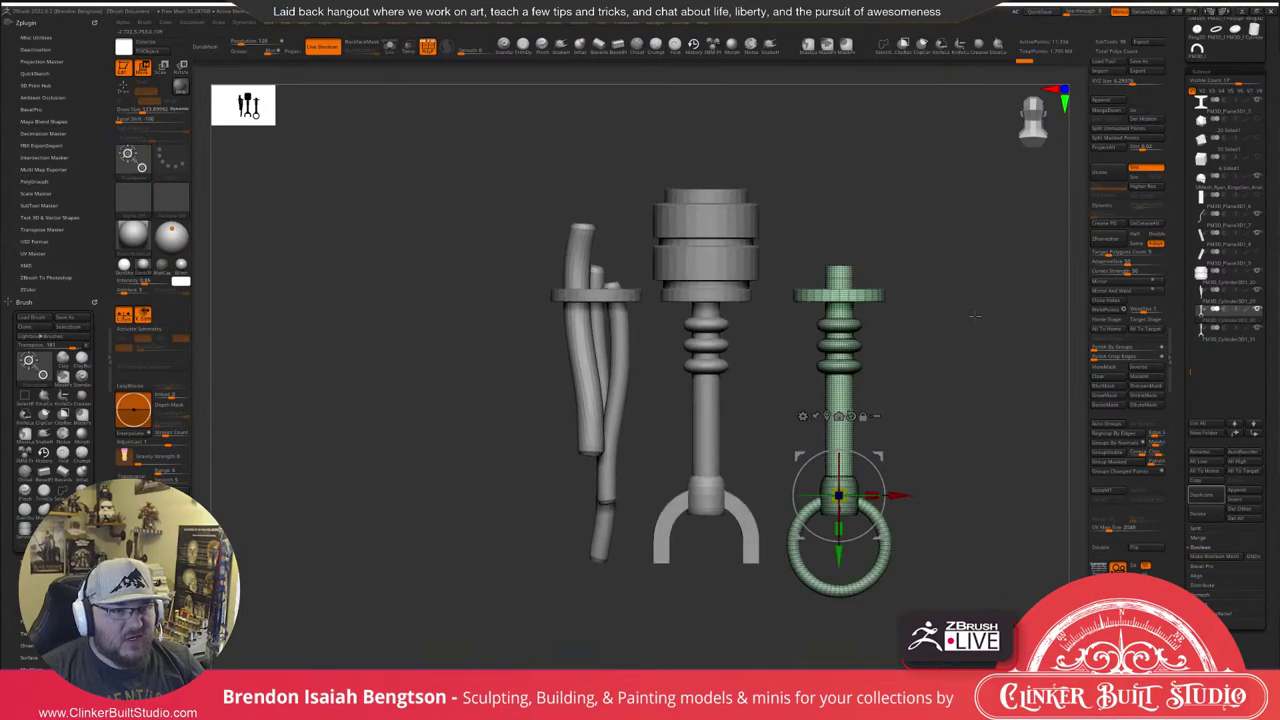
Undo both sideways moves, hide the hose bundle and ring-ended shaft, and select the U-ended shaft.
key("ctrl+z")
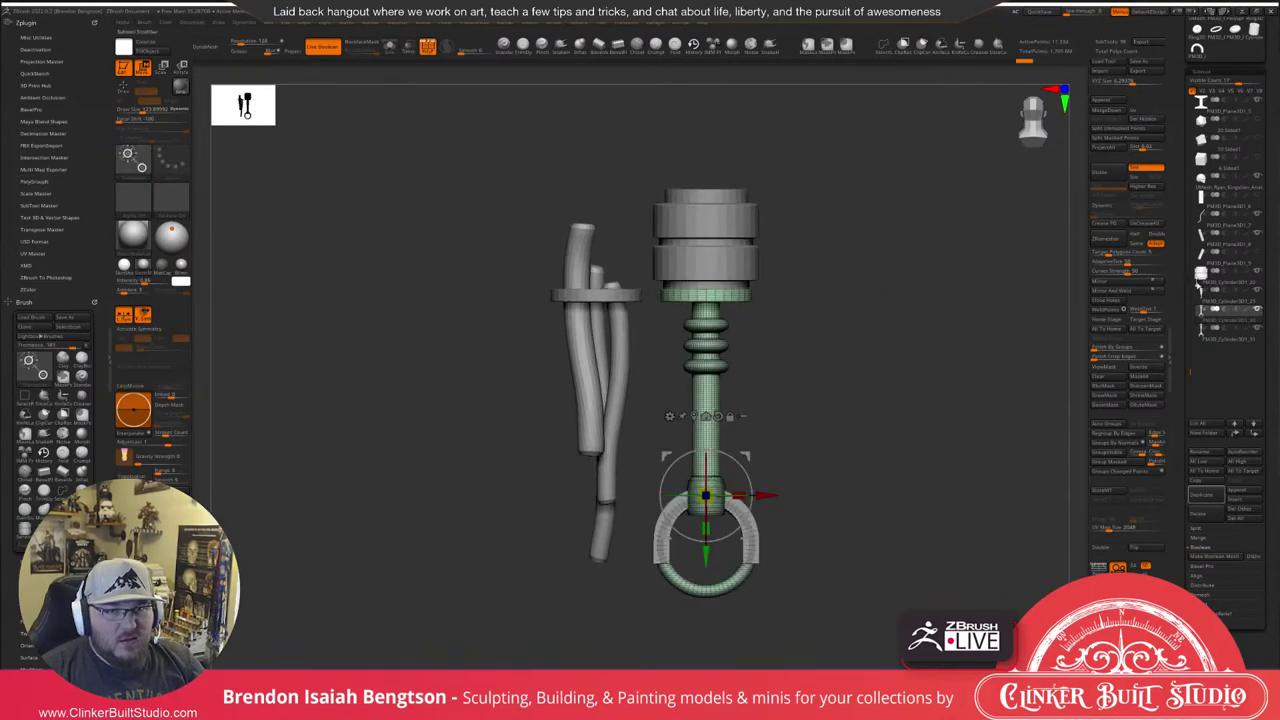
left_click(1200, 290)
left_click_drag(917, 376, 927, 386)
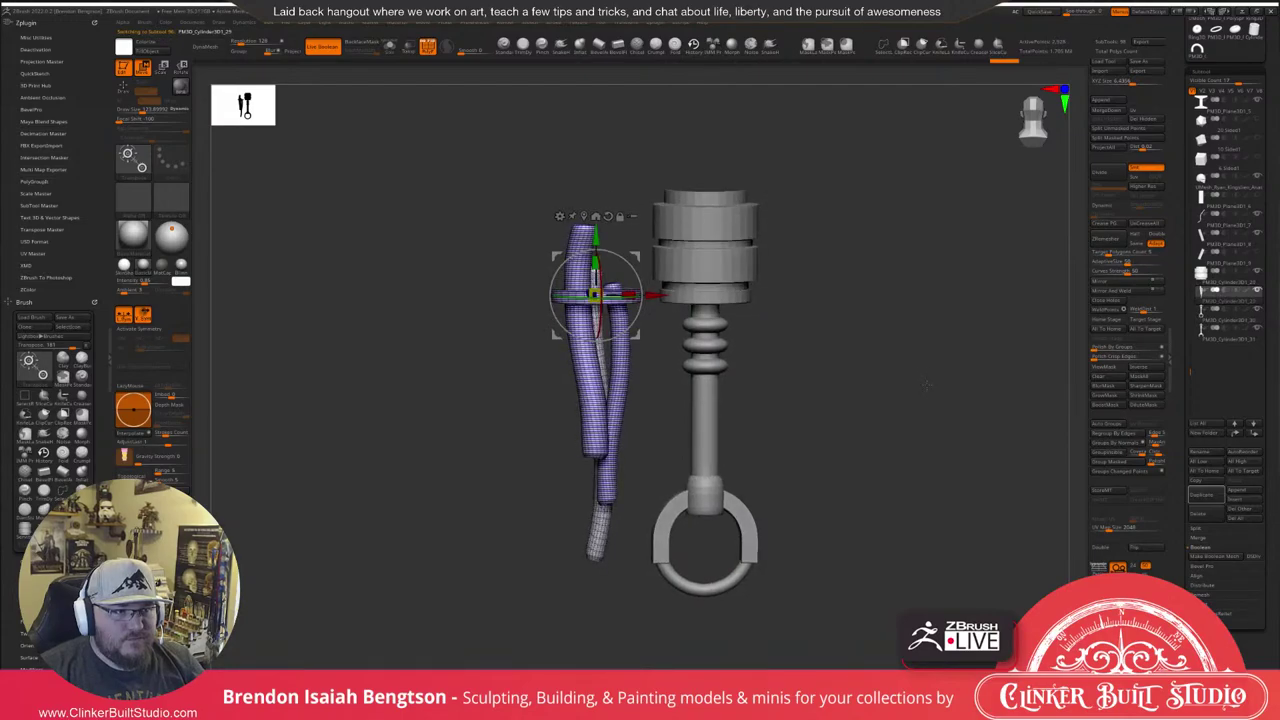
key("ctrl+z")
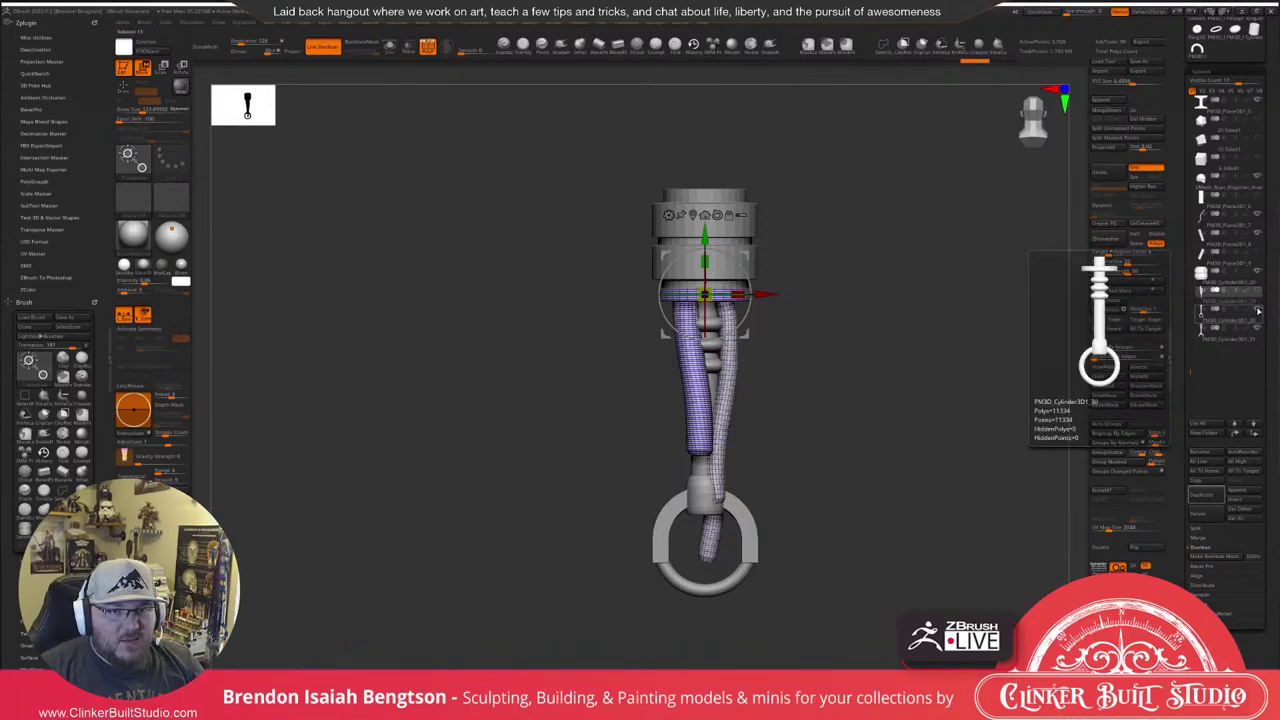
left_click(1258, 310)
left_click(1199, 331)
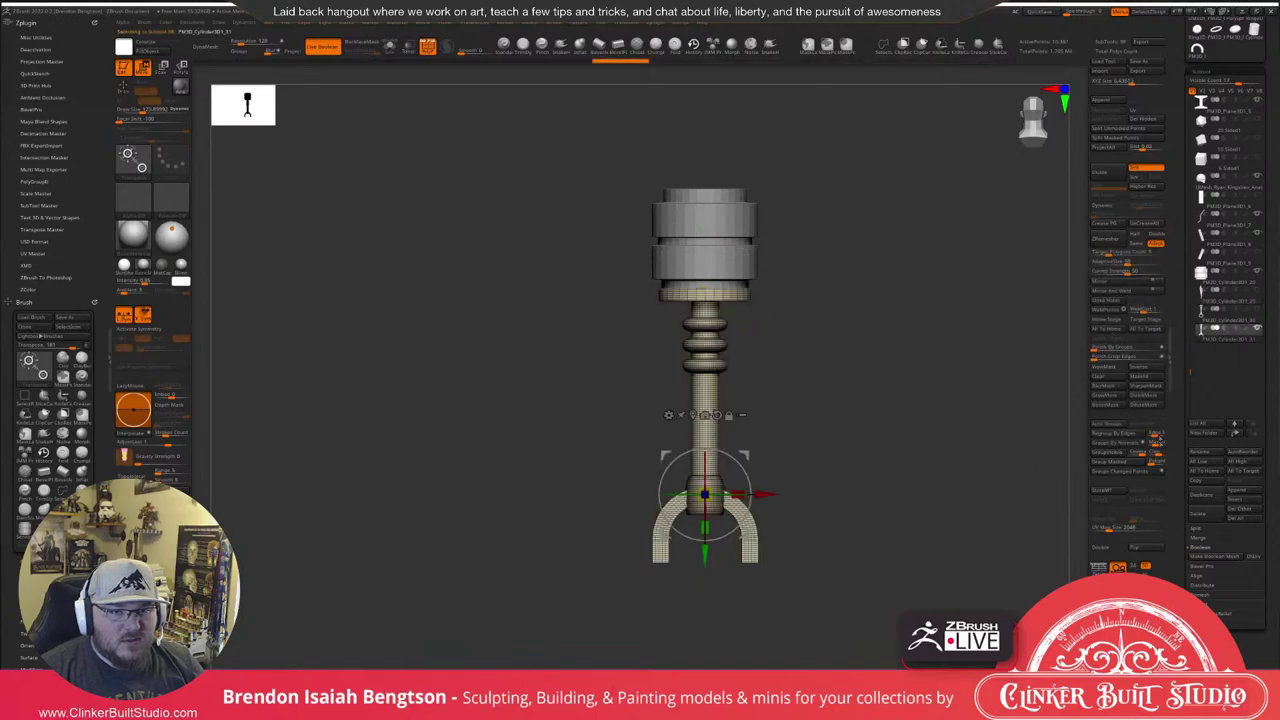
Duplicate the U-ended shaft, auto-group the copy by its separate parts and keep only its round base disc.
left_click(1196, 498)
right_click_drag(917, 284, 923, 311, "ctrl")
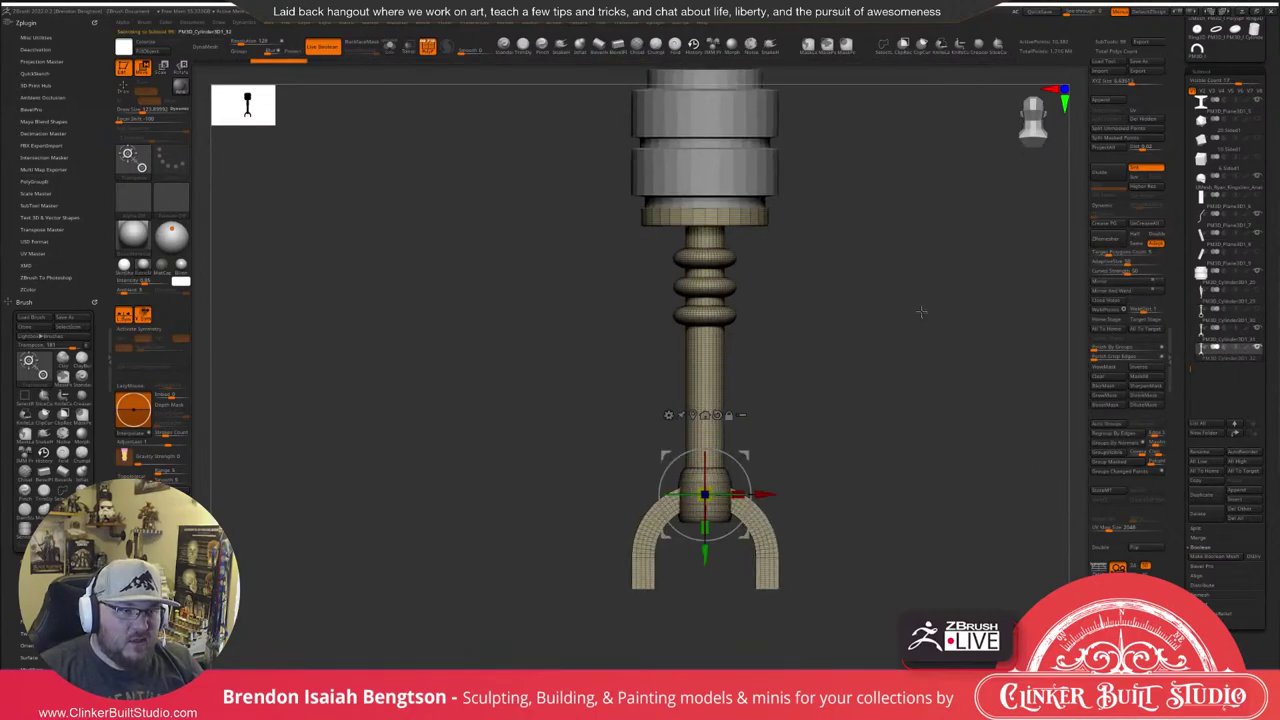
key("q")
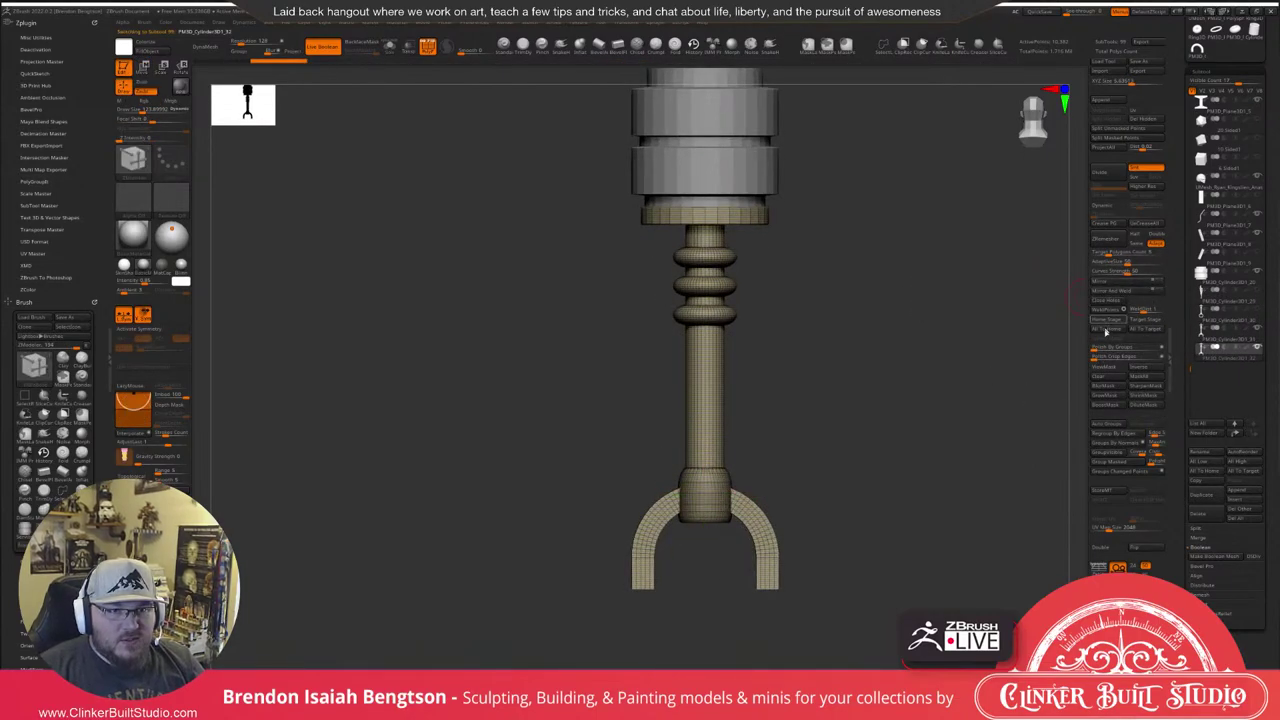
left_click(1110, 425)
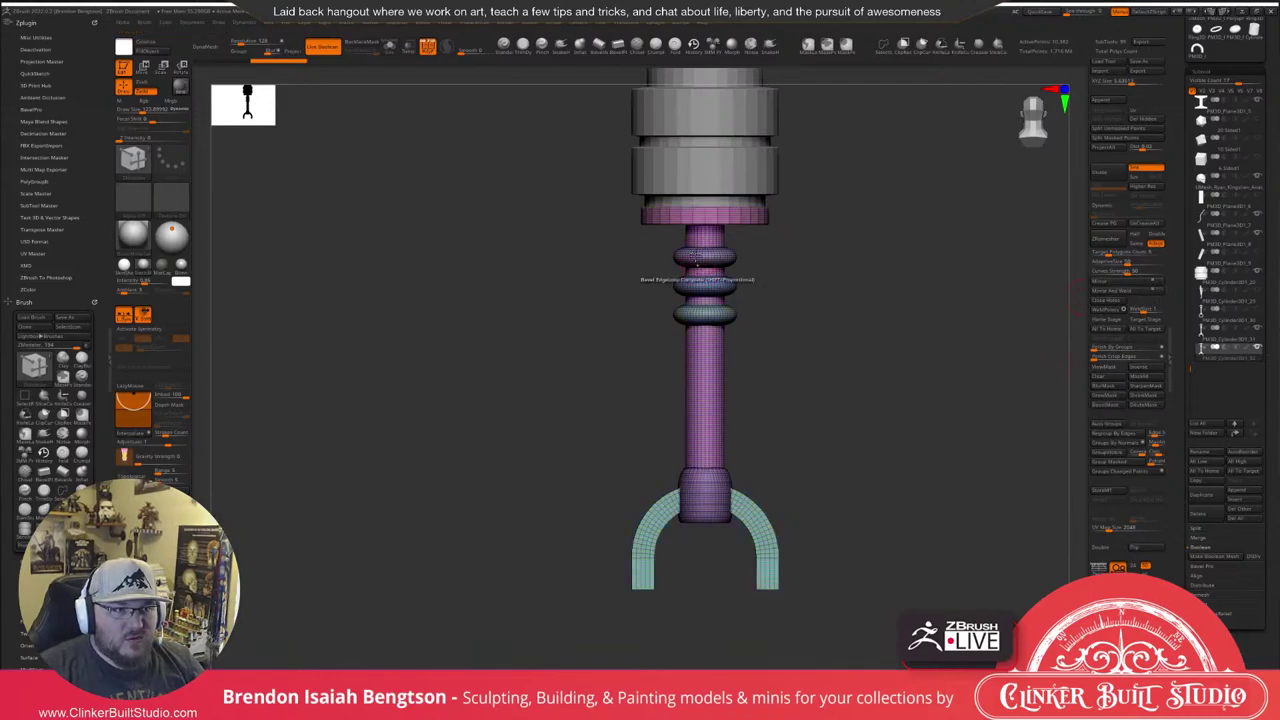
key("shift+f")
left_click_drag(891, 286, 944, 186)
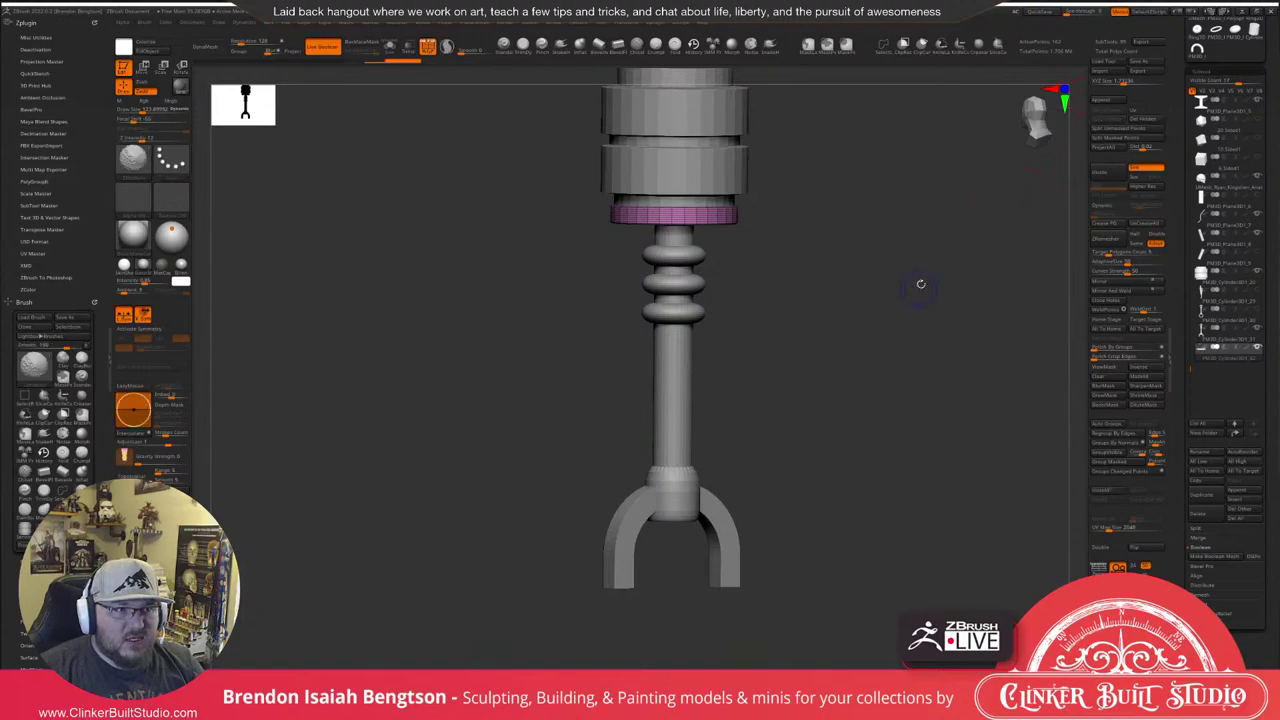
Set the ZModeler edge Insert target to Multiple EdgeLoops and solo the base disc with its recessed underside in view.
left_click_drag(920, 283, 731, 207)
mouse_move(868, 418)
left_mouse_down()
mouse_move(857, 397)
mouse_move(885, 370)
mouse_move(846, 345)
mouse_move(877, 348)
mouse_move(790, 302)
mouse_move(755, 318)
left_mouse_up()
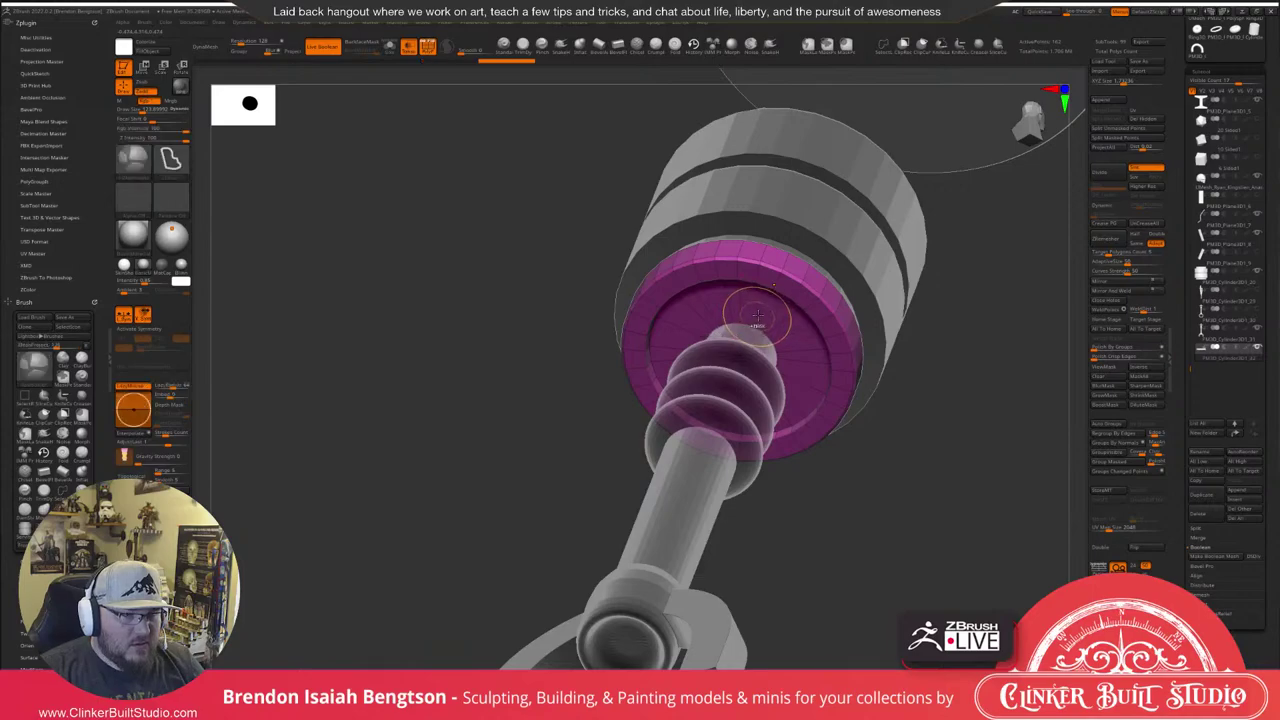
key("ctrl")
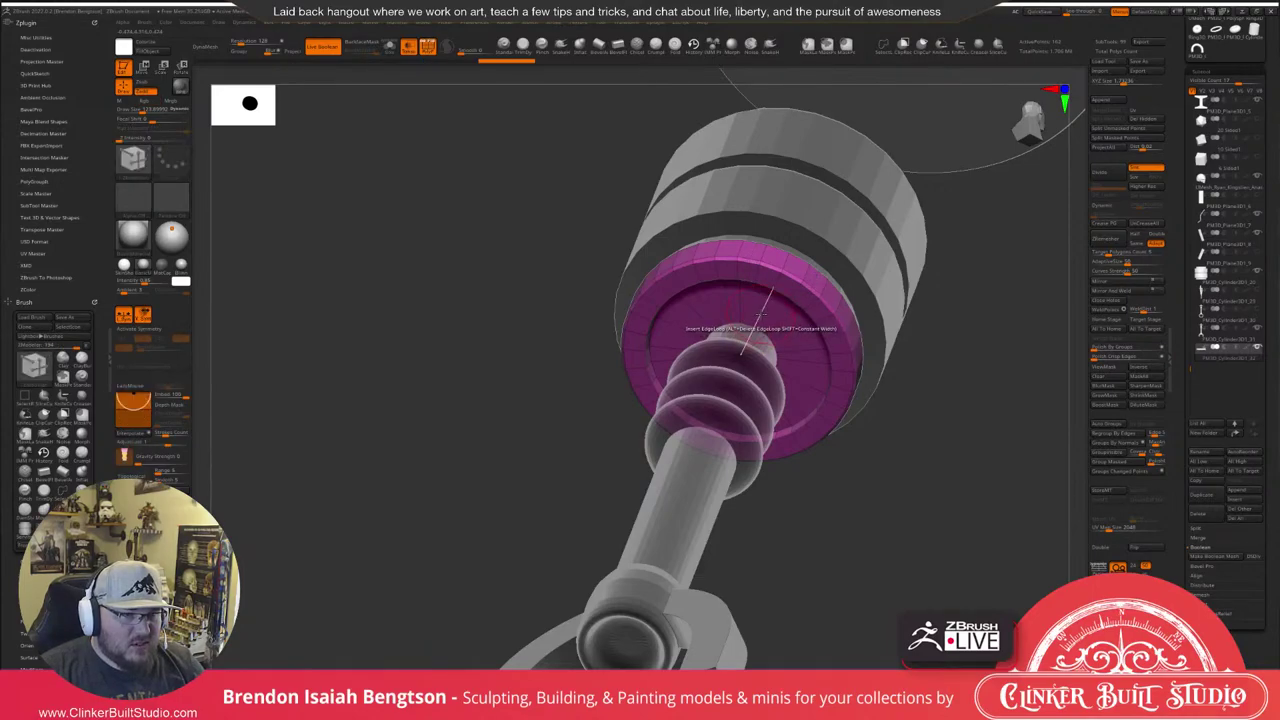
key("space")
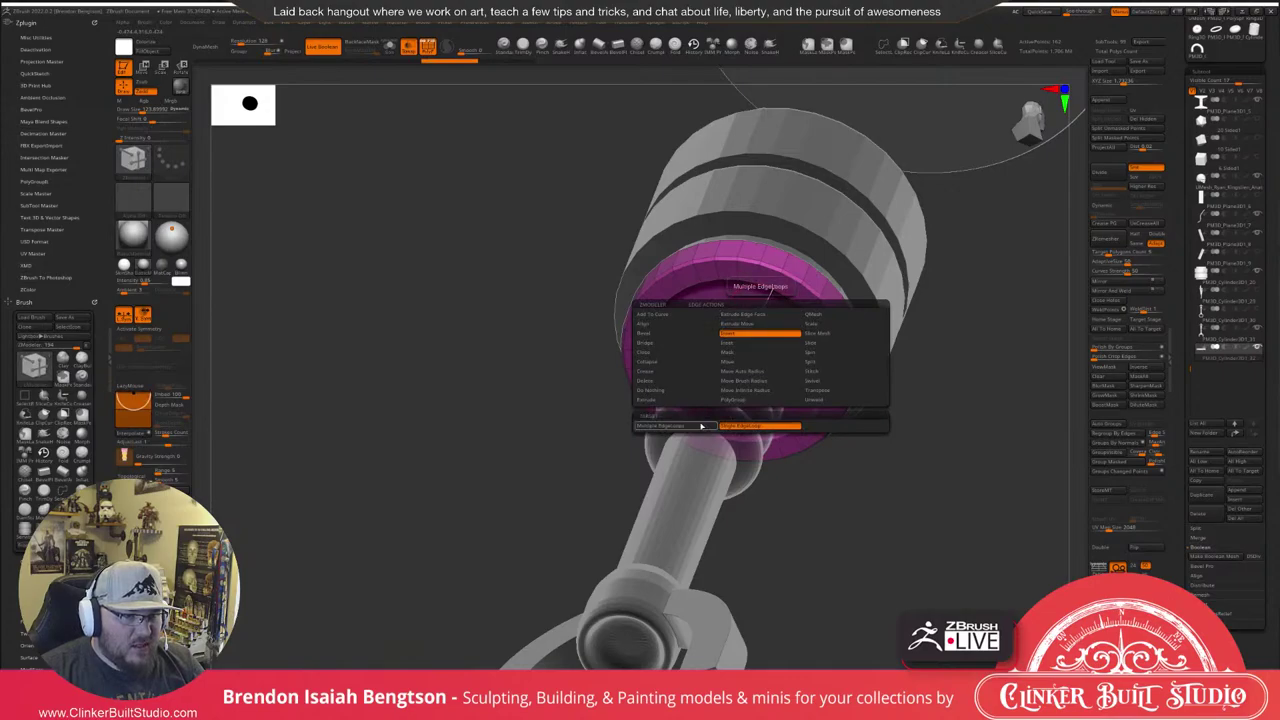
left_click(701, 426)
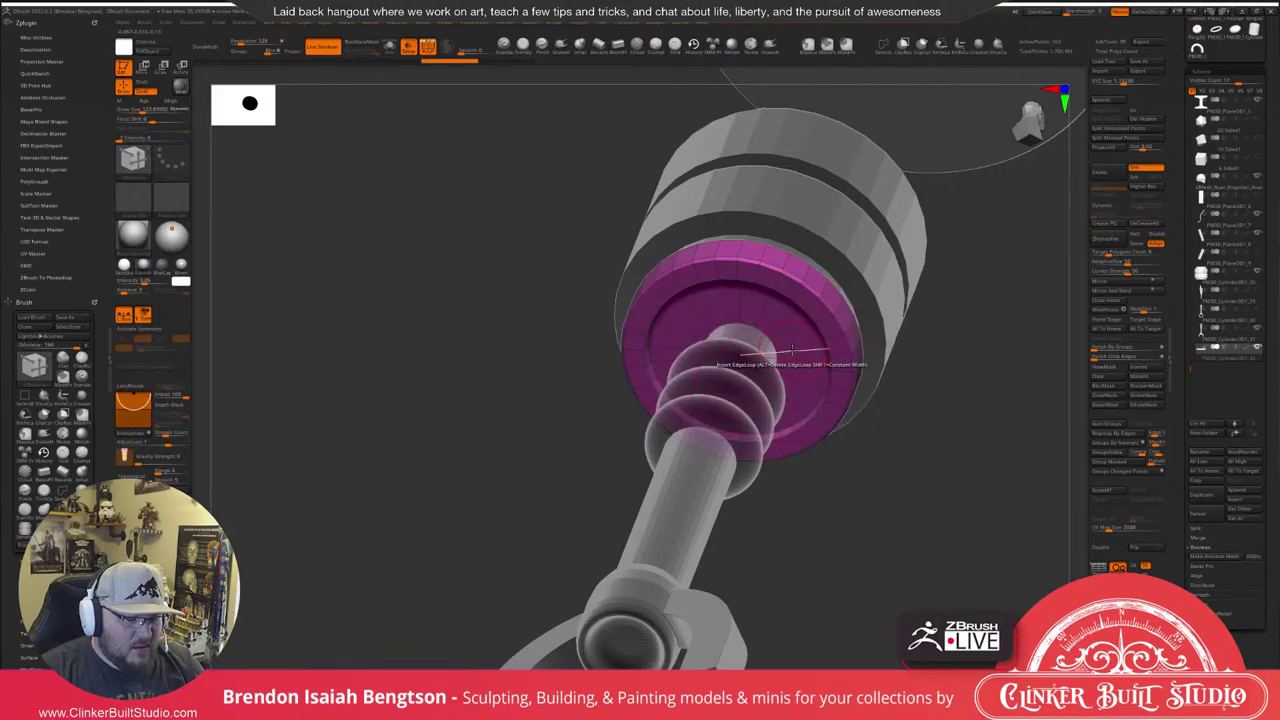
key("alt+s")
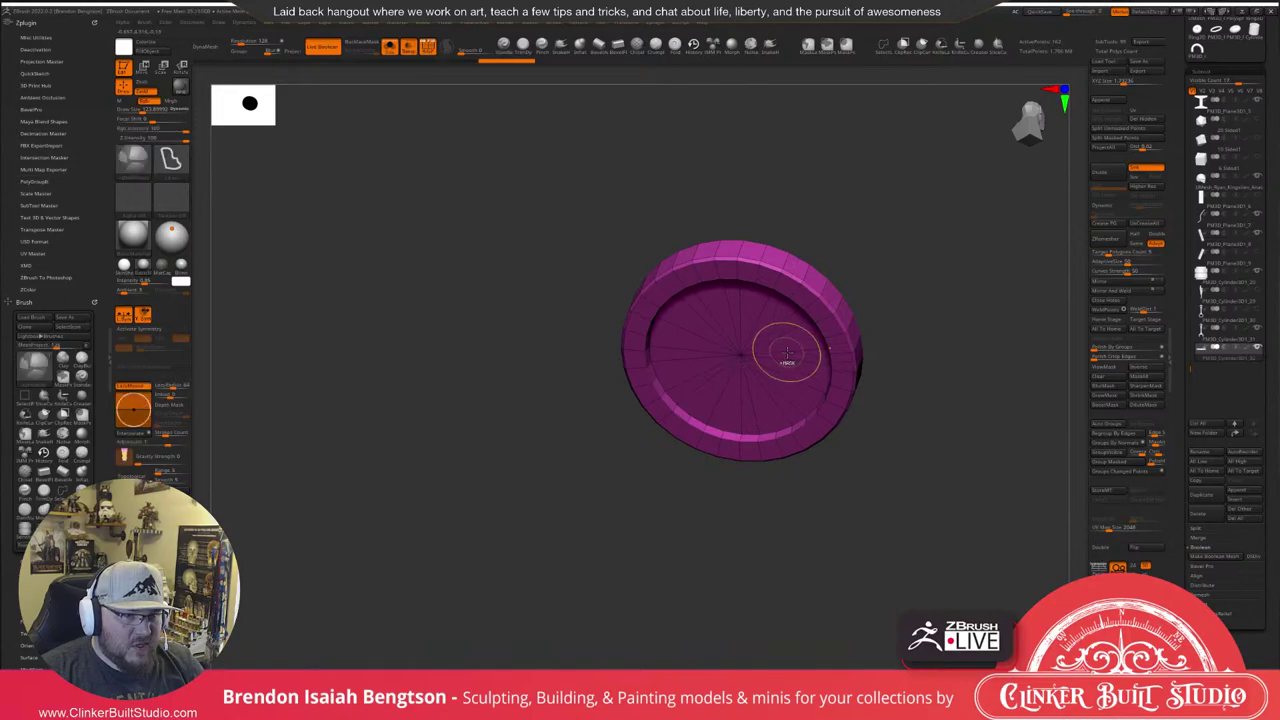
Undo the last trial edit on the disc and turn off local symmetry.
key("ctrl+z")
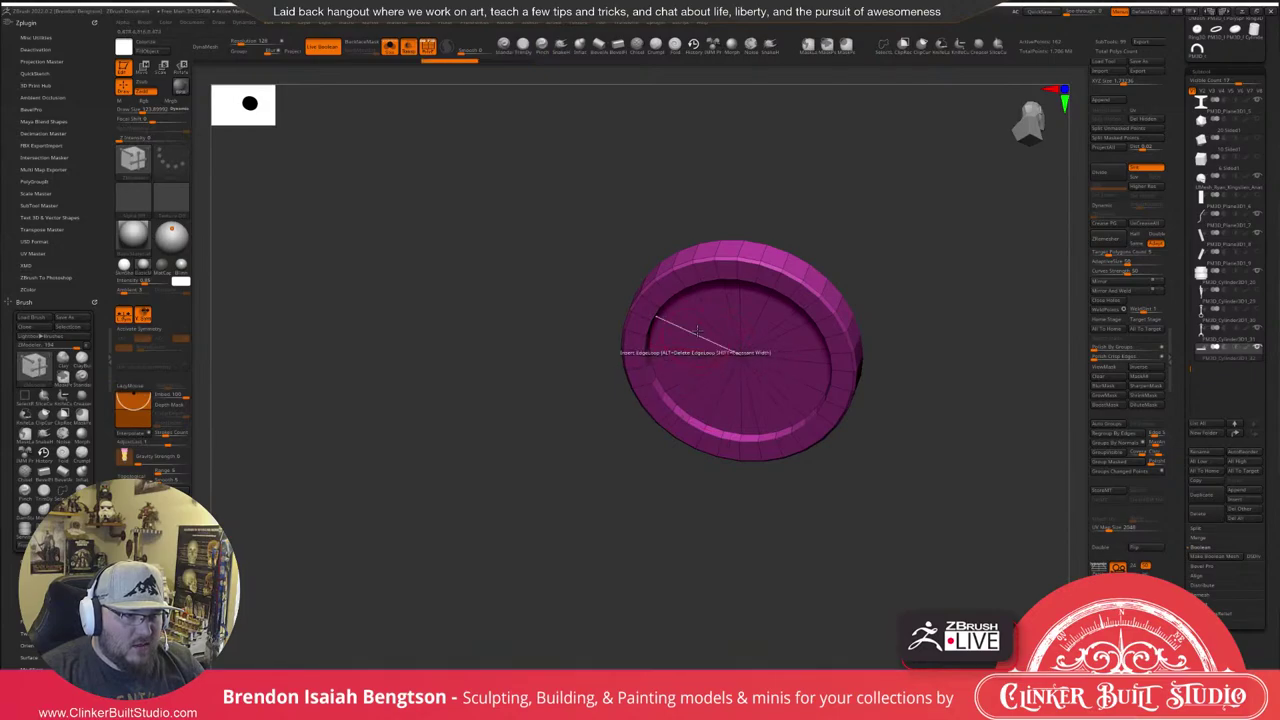
left_click_drag(884, 172, 637, 178)
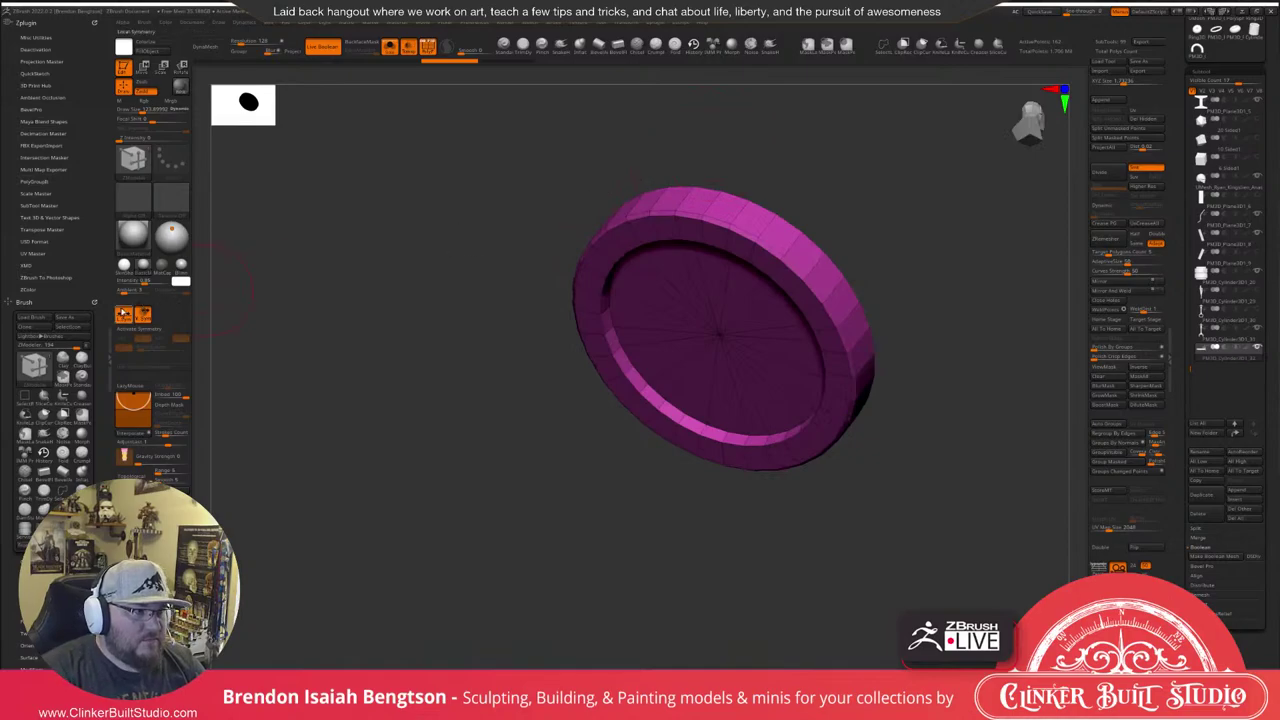
left_click_drag(408, 393, 480, 366)
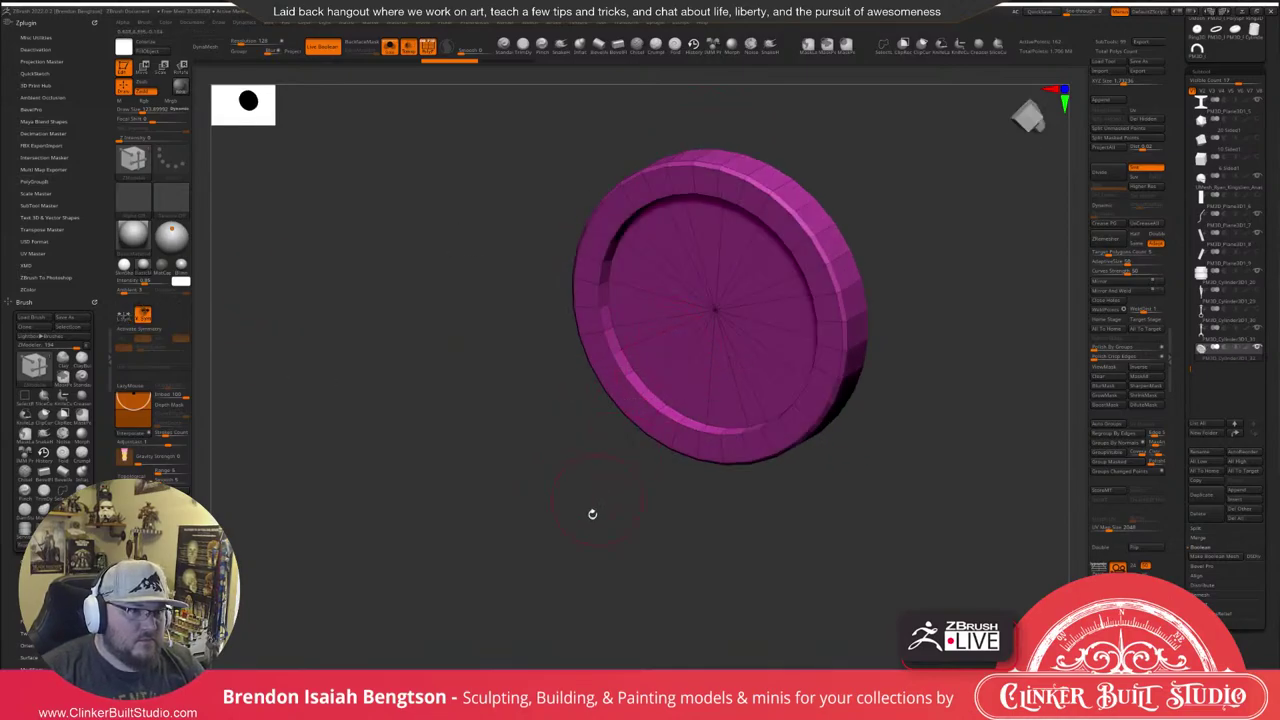
left_click_drag(591, 514, 628, 462)
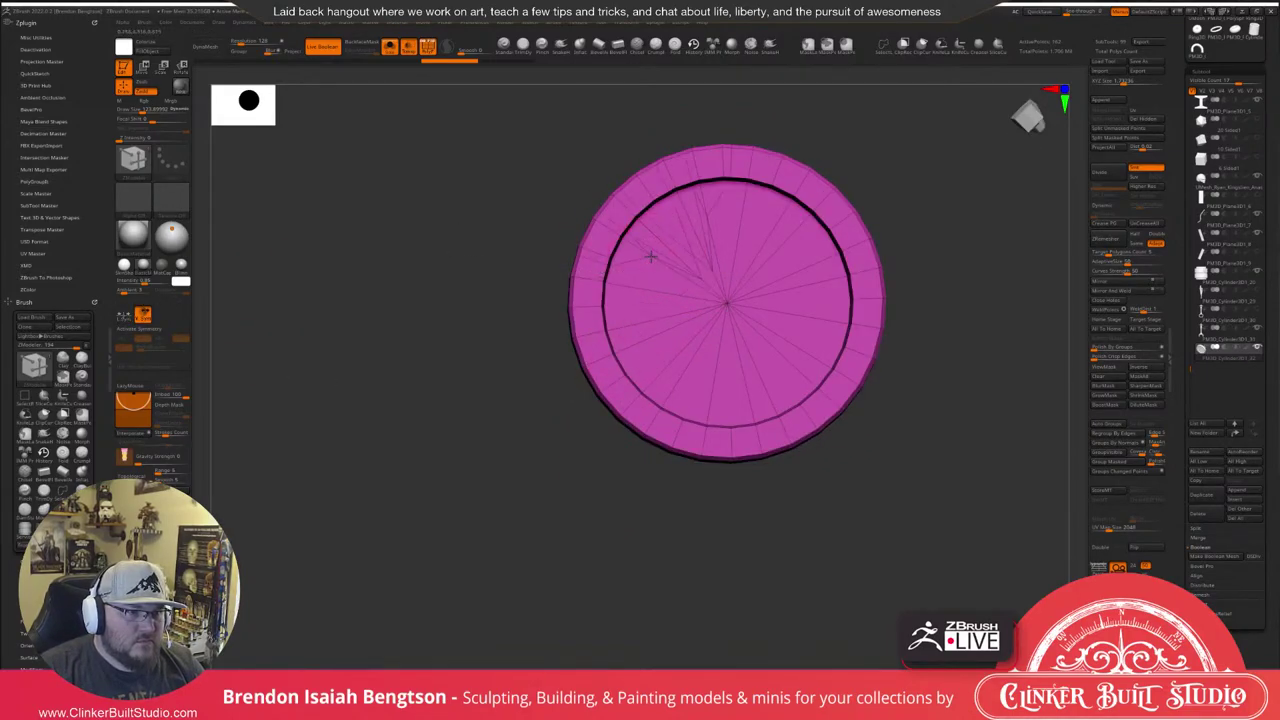
Try inserting edge loops across the disc's recessed face with ZModeler, then undo the attempts.
key("ctrl+shift+z")
mouse_move(943, 163)
left_mouse_down()
mouse_move(971, 322)
mouse_move(921, 225)
mouse_move(923, 154)
left_mouse_up()
key("ctrl+z")
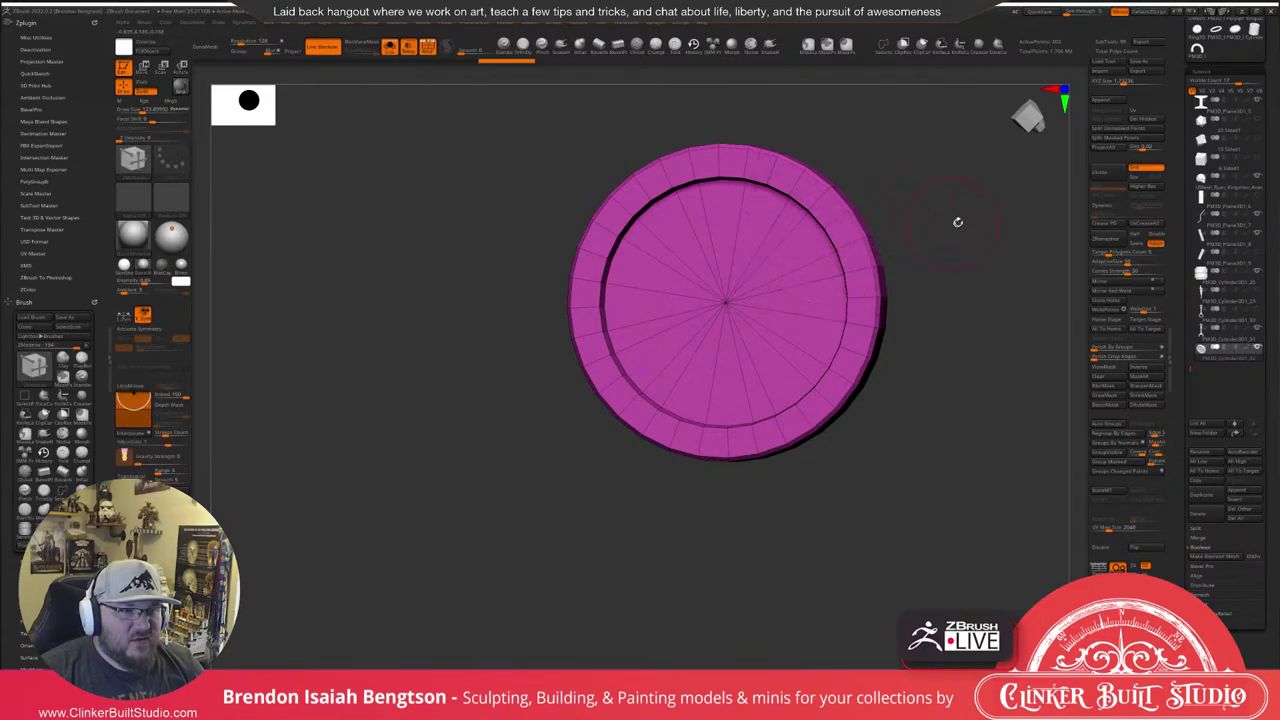
left_click_drag(957, 220, 793, 281)
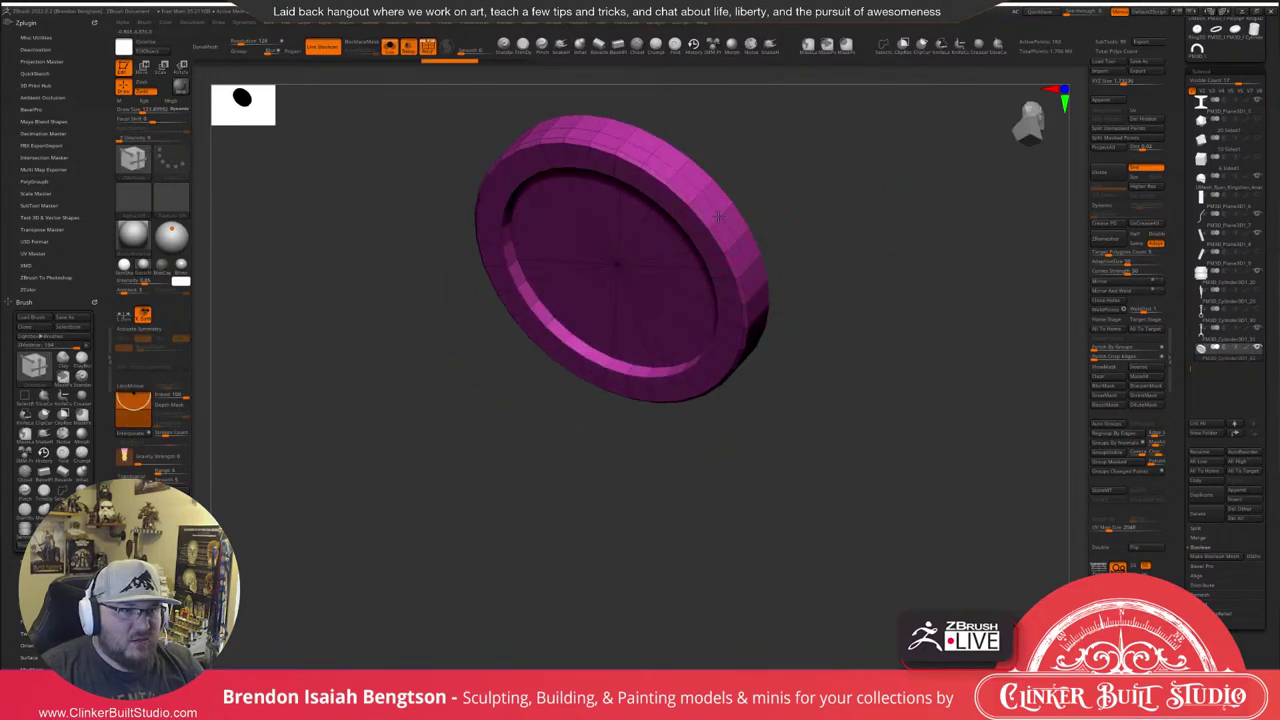
mouse_move(834, 177)
left_mouse_down()
mouse_move(660, 194)
mouse_move(747, 190)
mouse_move(814, 135)
mouse_move(847, 156)
mouse_move(829, 189)
left_mouse_up()
key("ctrl+z")
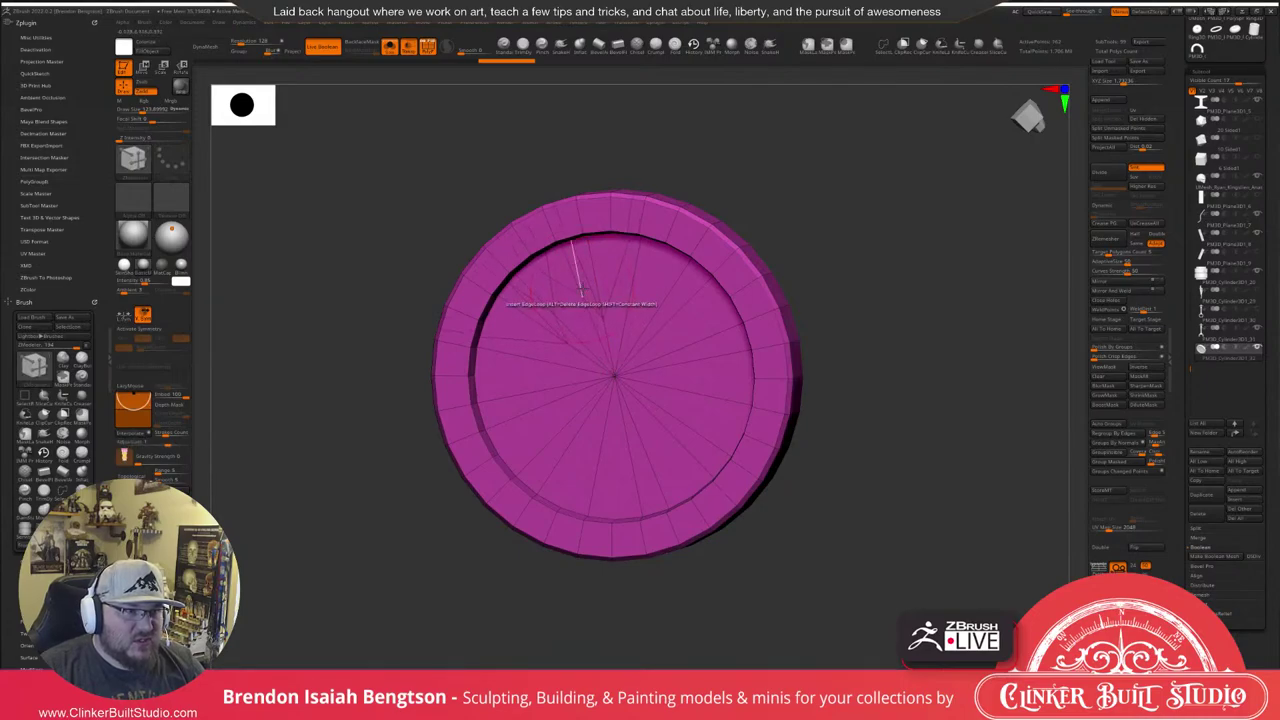
left_click_drag(866, 208, 877, 210, "shift")
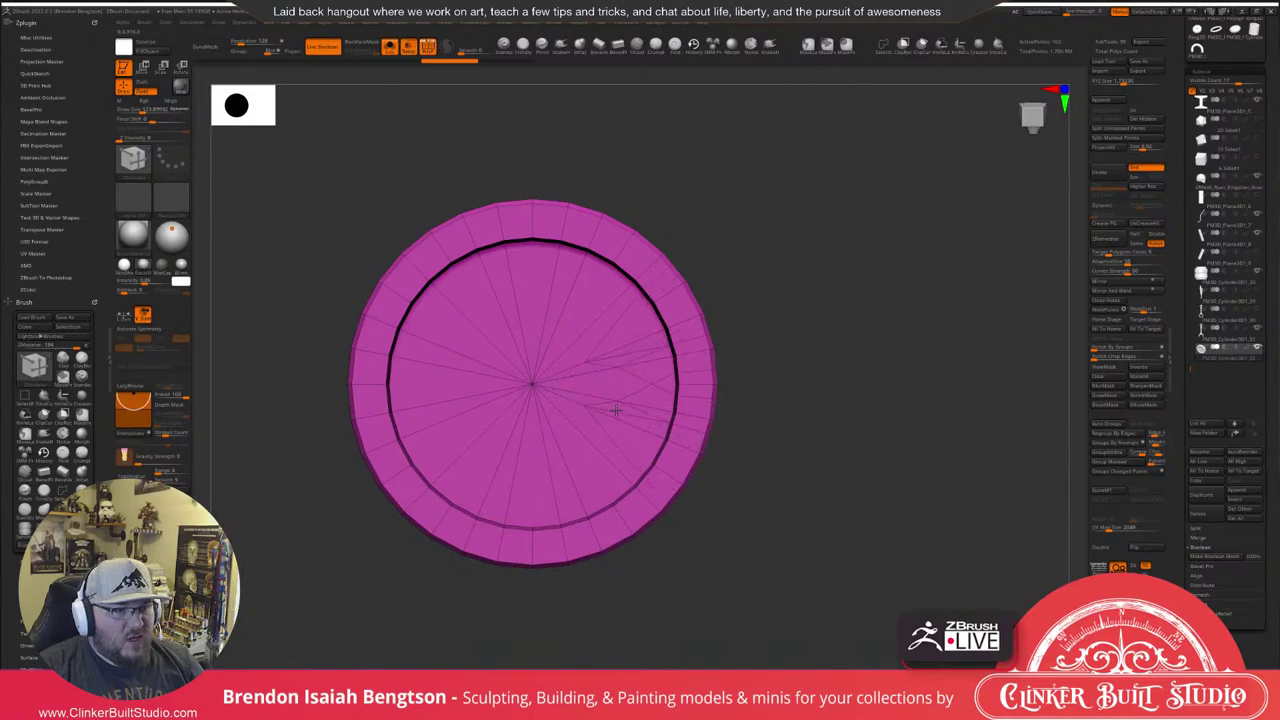
left_click_drag(791, 194, 891, 189, "alt")
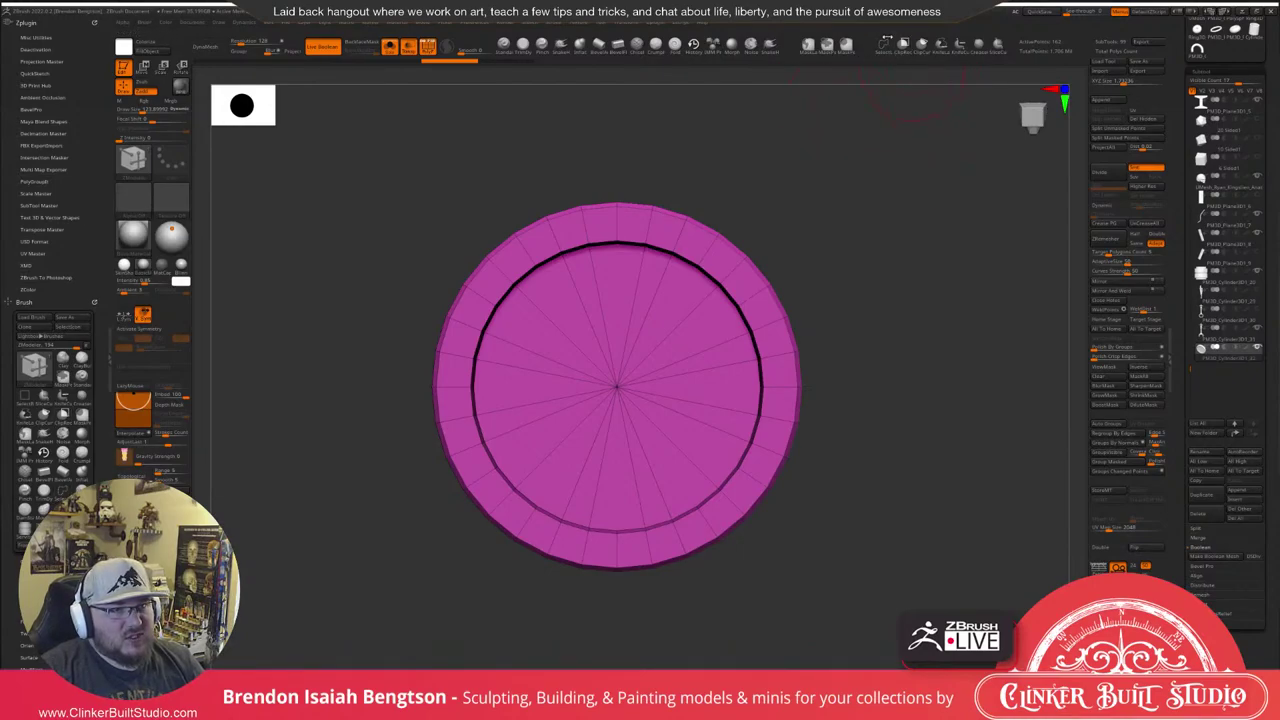
Try slicing a centred circle into the disc's recessed face with the circle slice brush, then undo the cut.
left_click(903, 47)
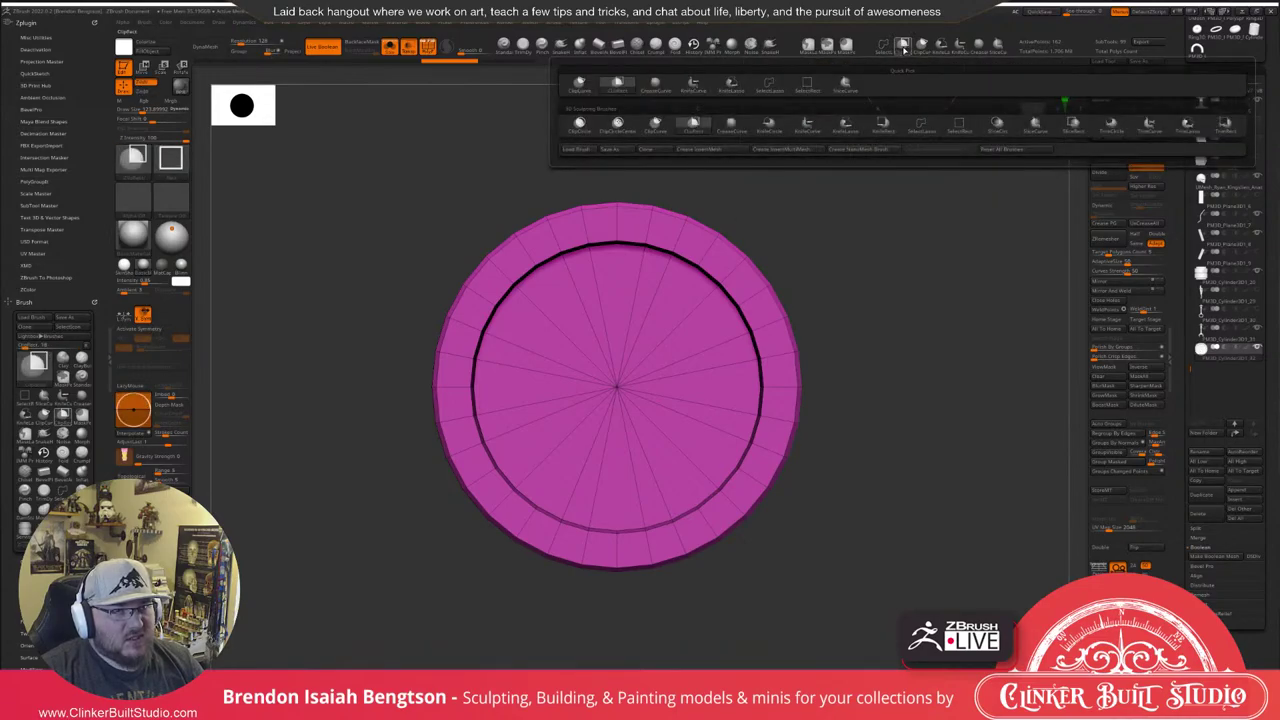
left_click(997, 123)
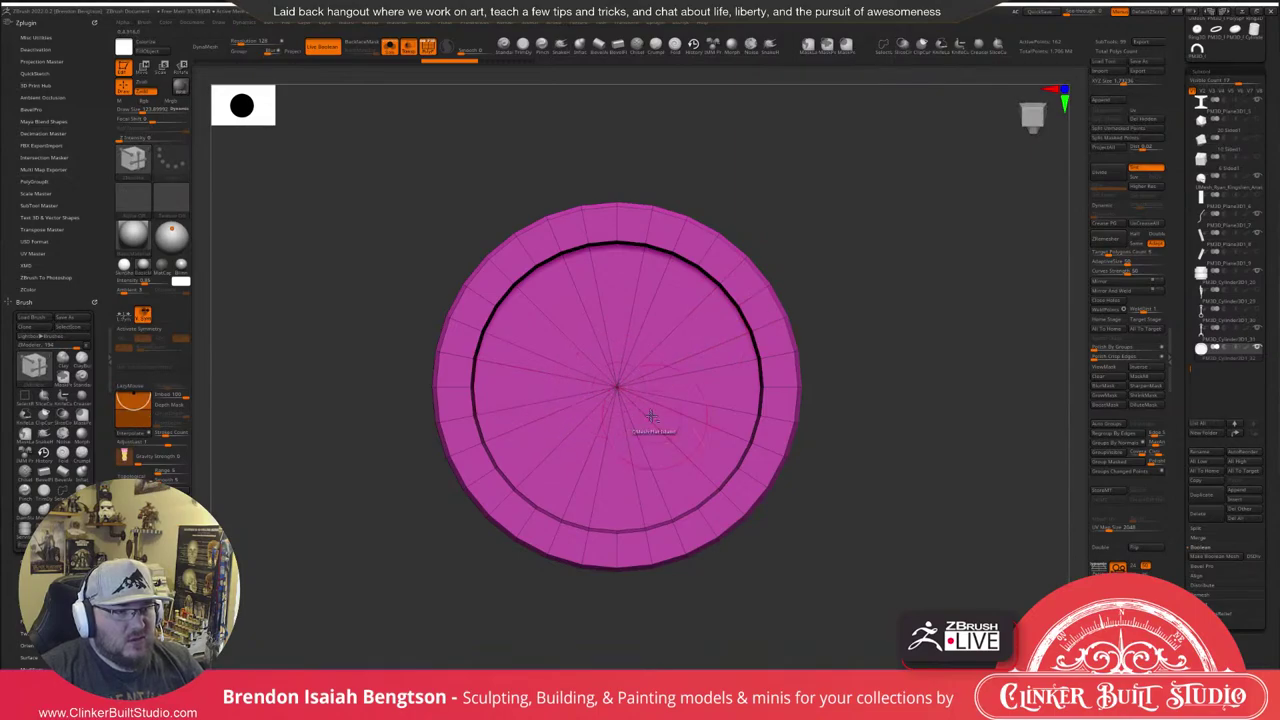
left_click_drag(614, 384, 716, 487, "ctrl")
left_click_drag(721, 487, 726, 497, "ctrl+shift")
mouse_move(882, 249)
left_mouse_down()
mouse_move(855, 243)
mouse_move(879, 247)
left_mouse_up()
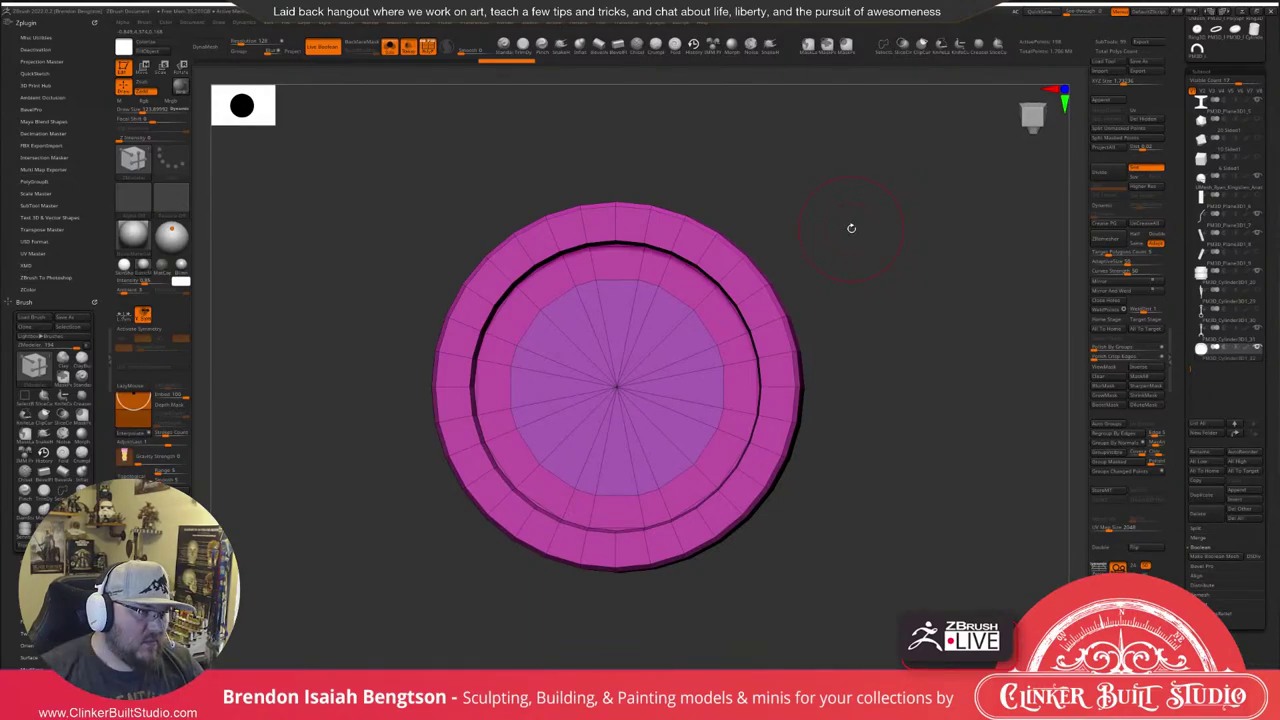
left_click_drag(951, 277, 850, 256)
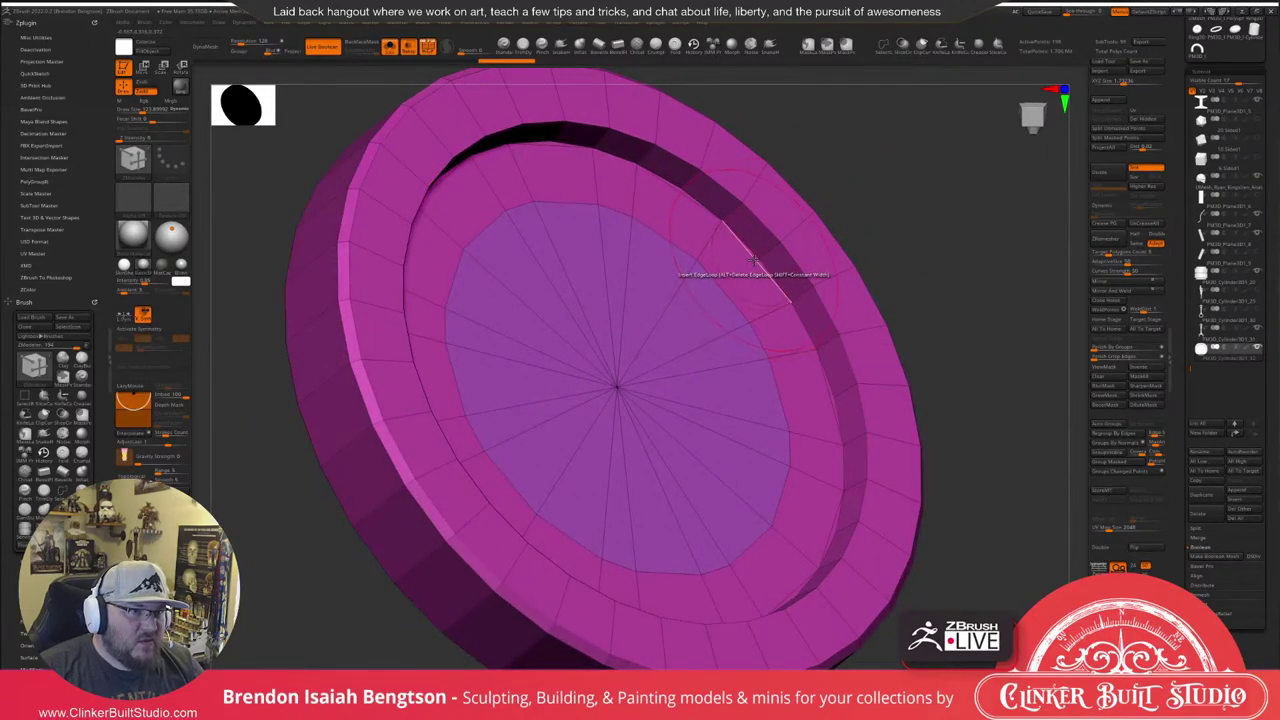
left_click_drag(859, 168, 894, 158)
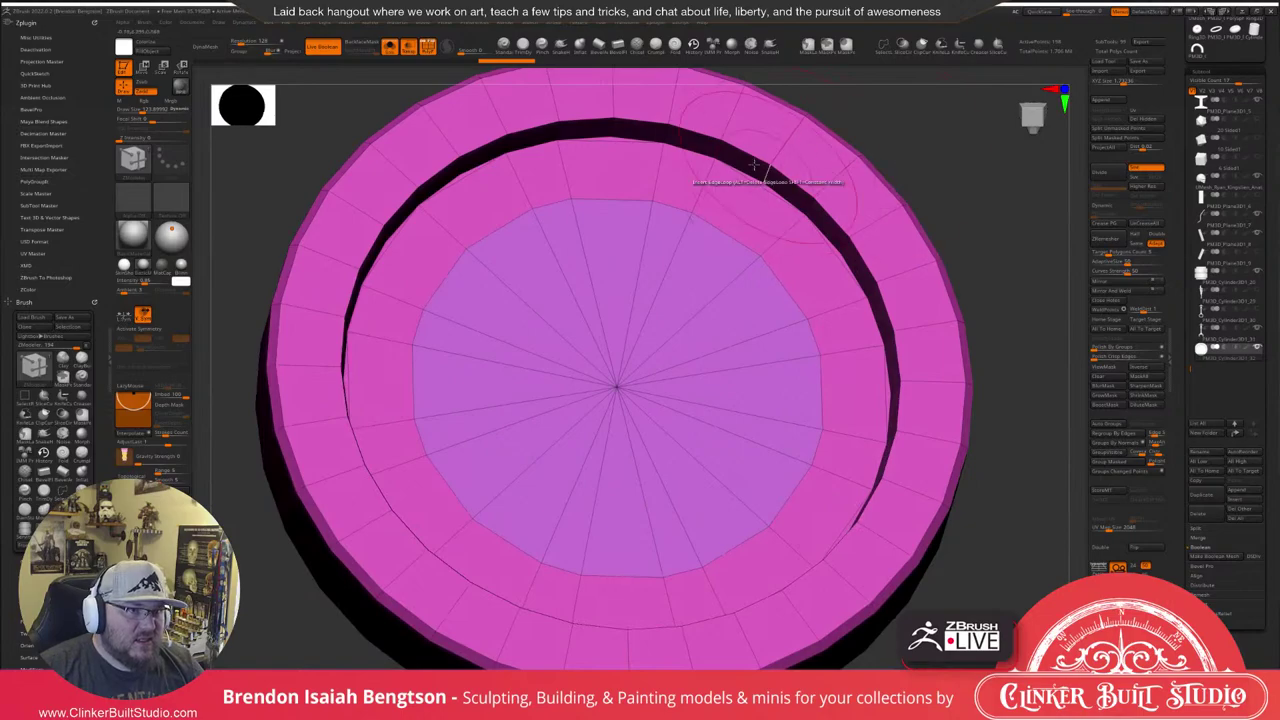
left_click_drag(951, 171, 872, 458, "alt")
key("ctrl+z")
Examine the disc's flat back, rim and recessed face to judge how to build a centred feature on it.
left_click_drag(879, 414, 837, 363)
key("f")
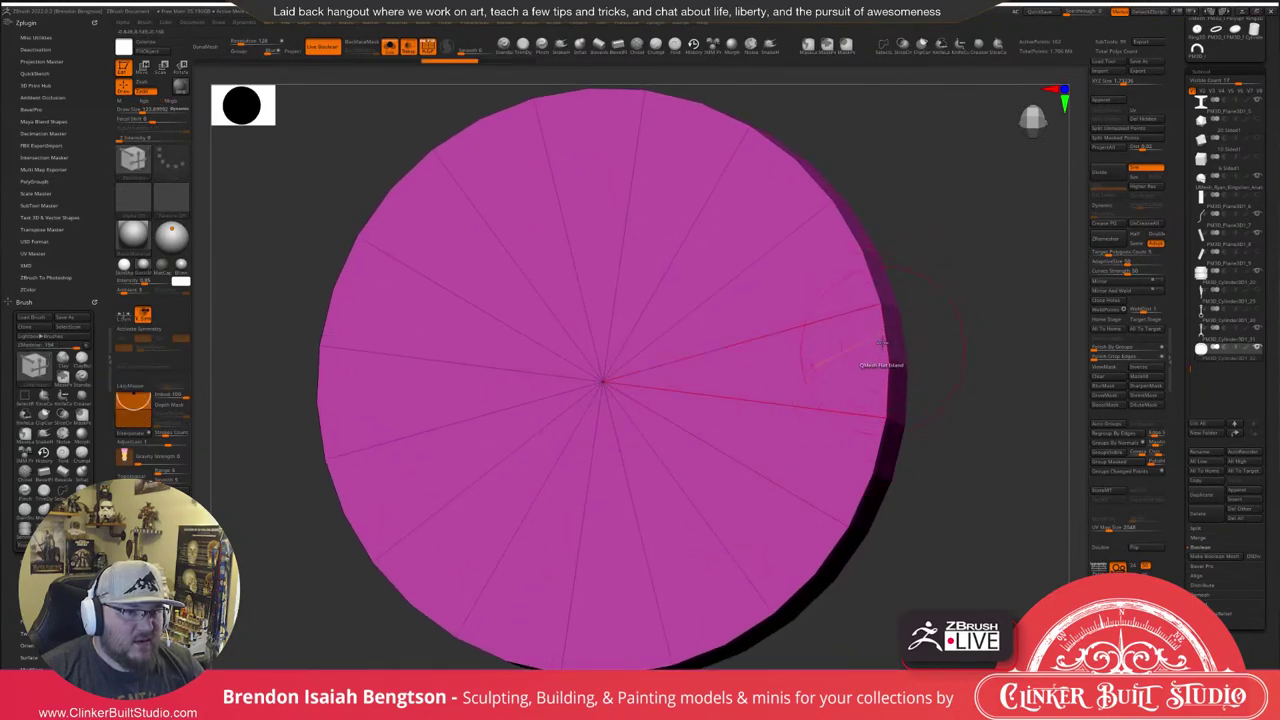
left_click_drag(977, 328, 857, 229)
key("f")
key("f")
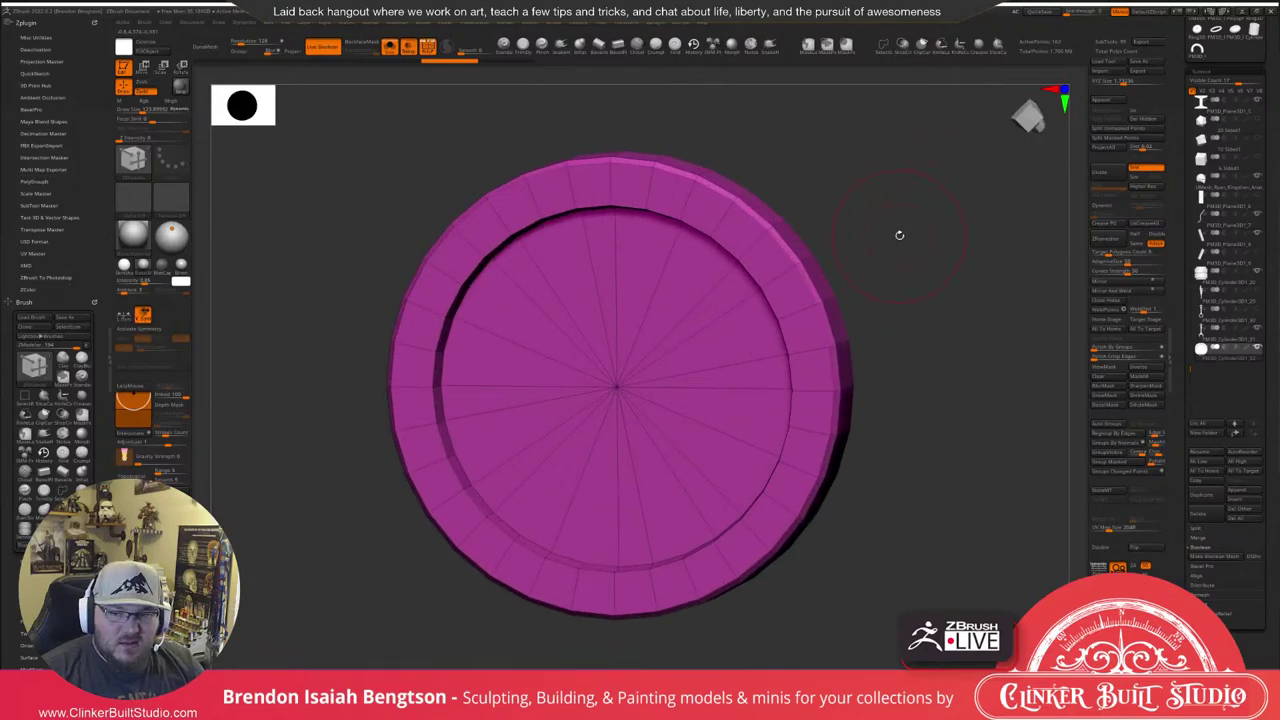
left_click_drag(898, 234, 886, 276)
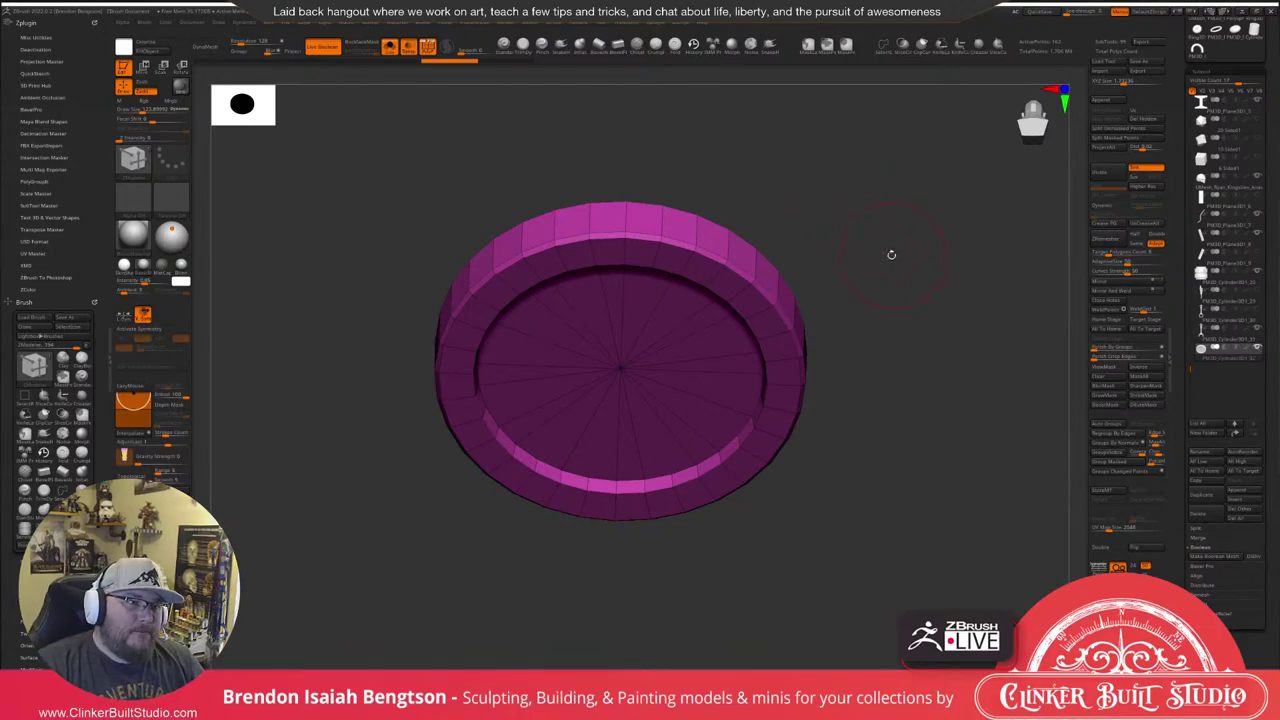
left_click_drag(889, 252, 887, 197, "shift")
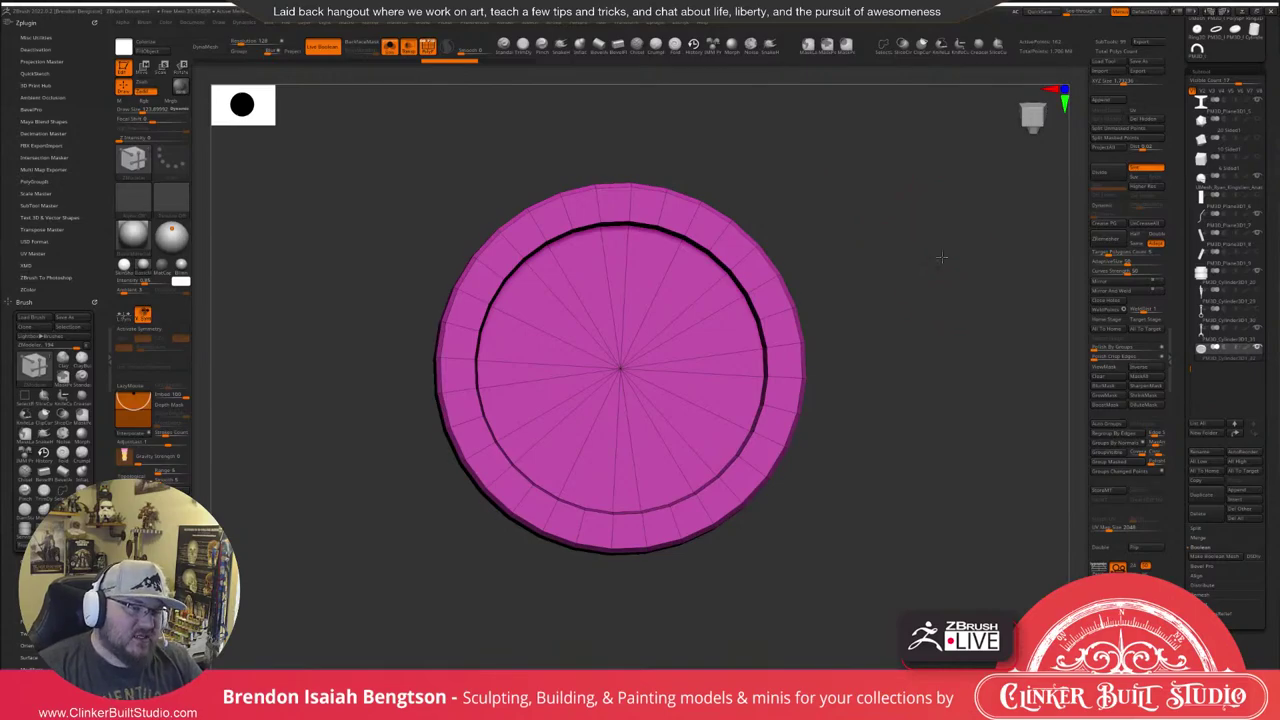
left_click_drag(942, 258, 885, 244)
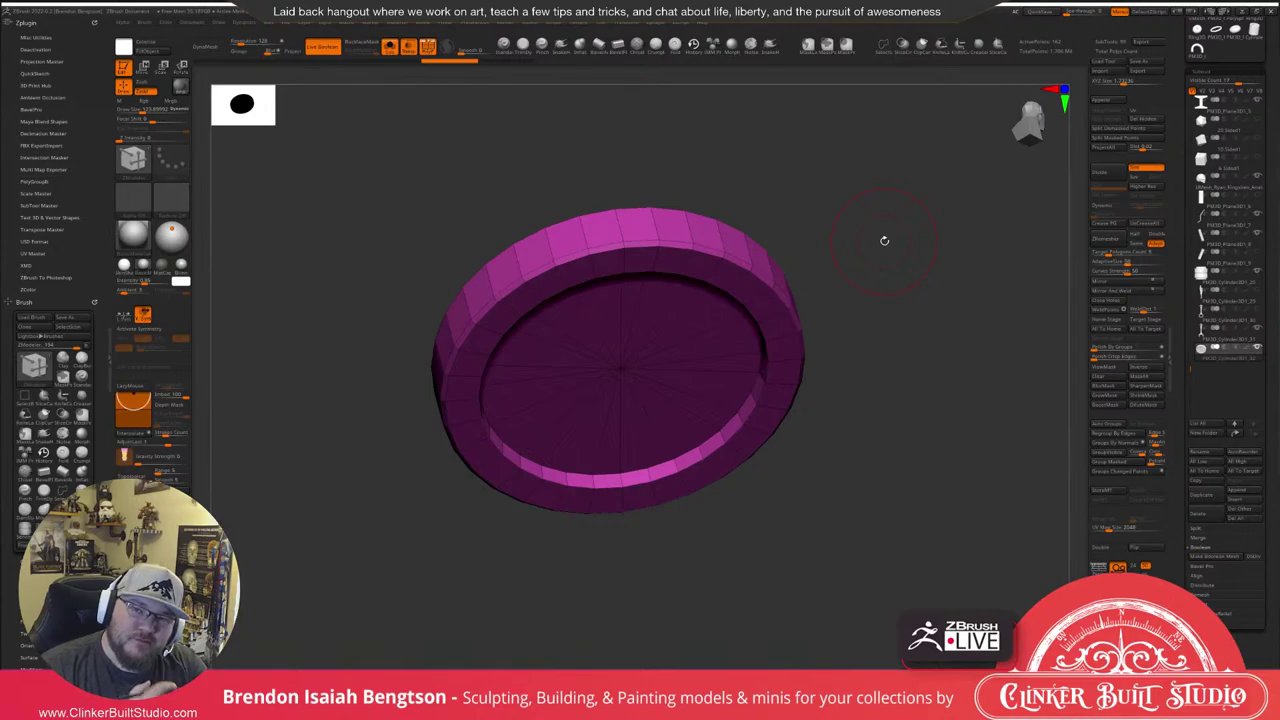
left_click_drag(900, 303, 896, 226, "shift")
left_click_drag(900, 271, 806, 429)
left_click_drag(889, 373, 934, 359)
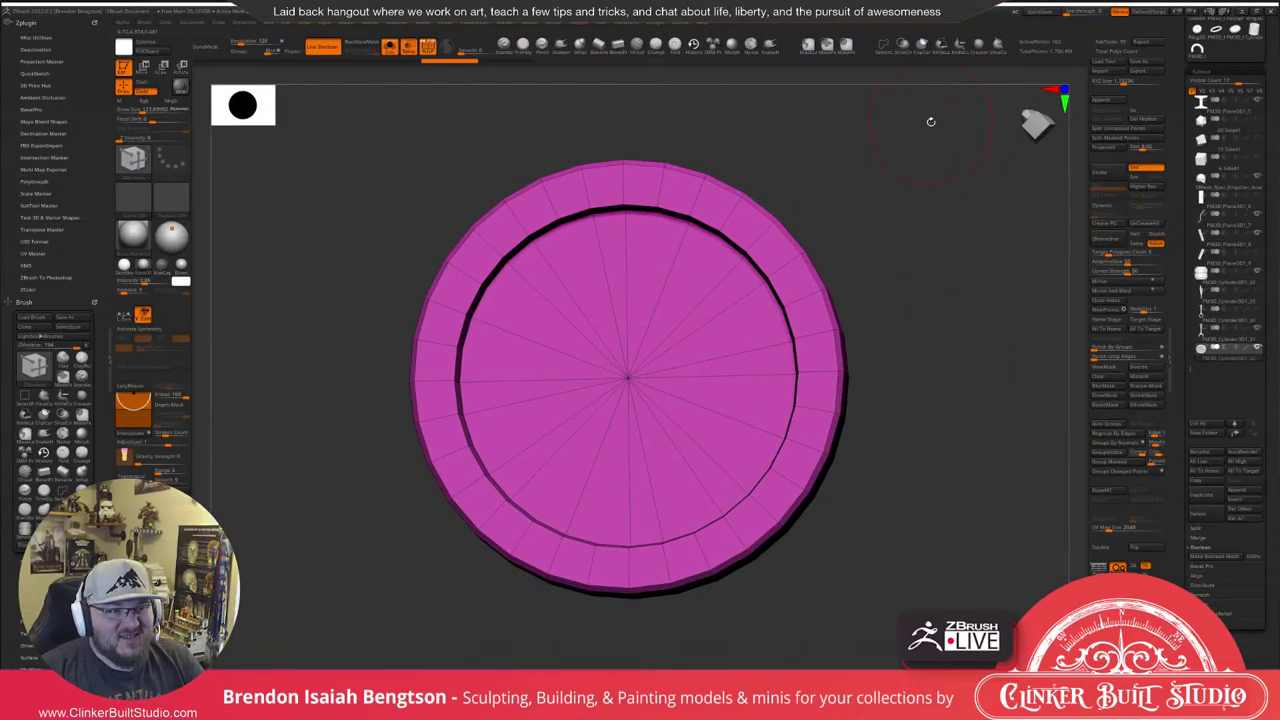
mouse_move(935, 264)
left_mouse_down()
mouse_move(960, 366)
mouse_move(932, 216)
mouse_move(941, 282)
mouse_move(929, 265)
left_mouse_up()
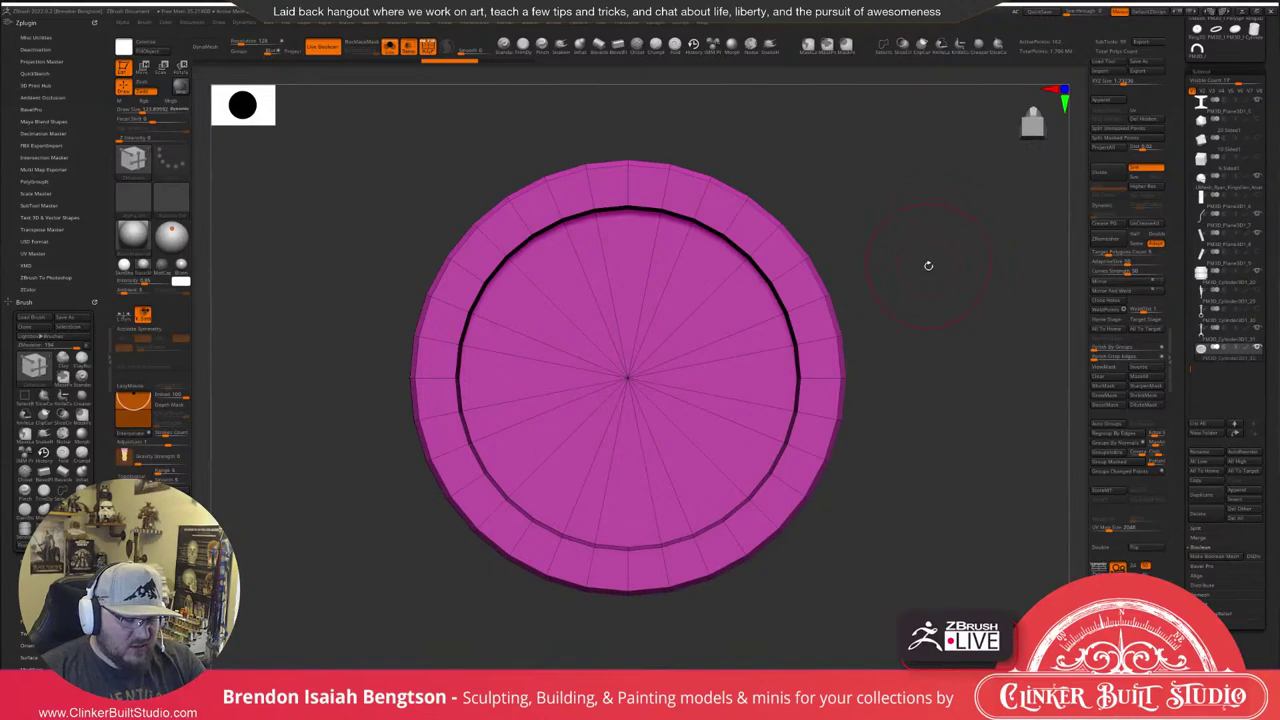
Insert a cylinder from the IMM Primitives brush at the centre of the disc's recessed face.
key("b")
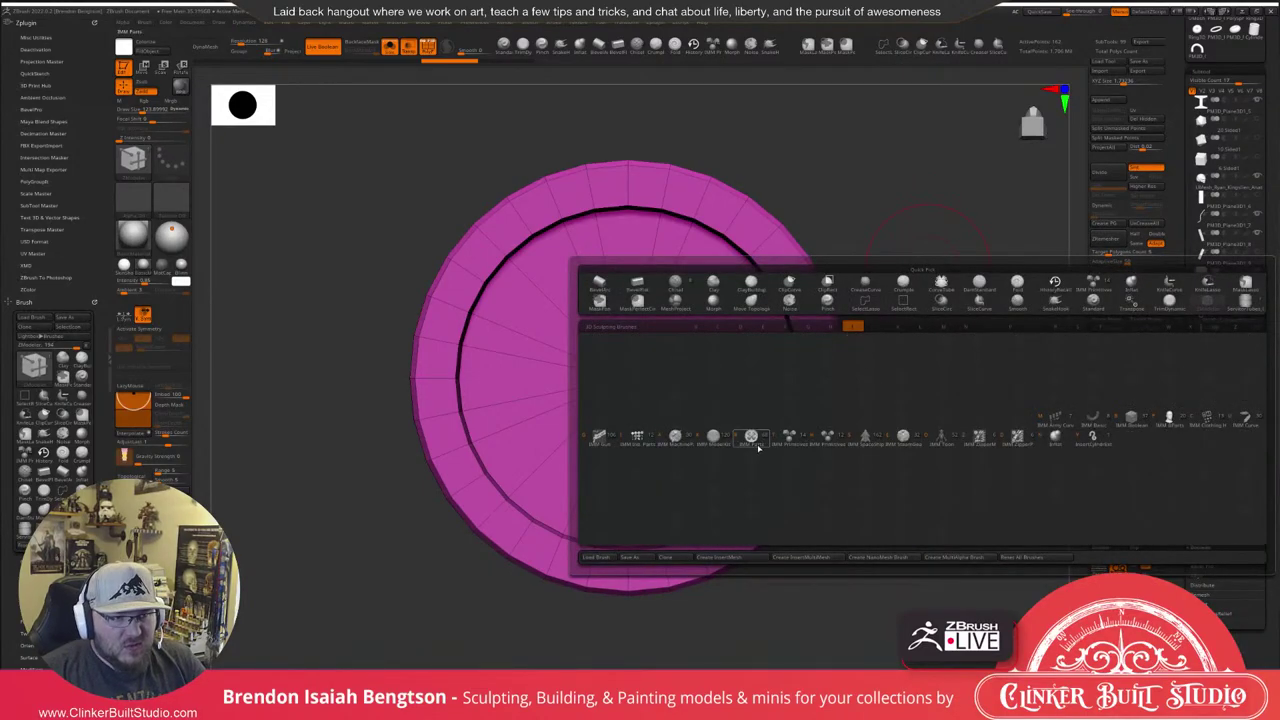
left_click(789, 437)
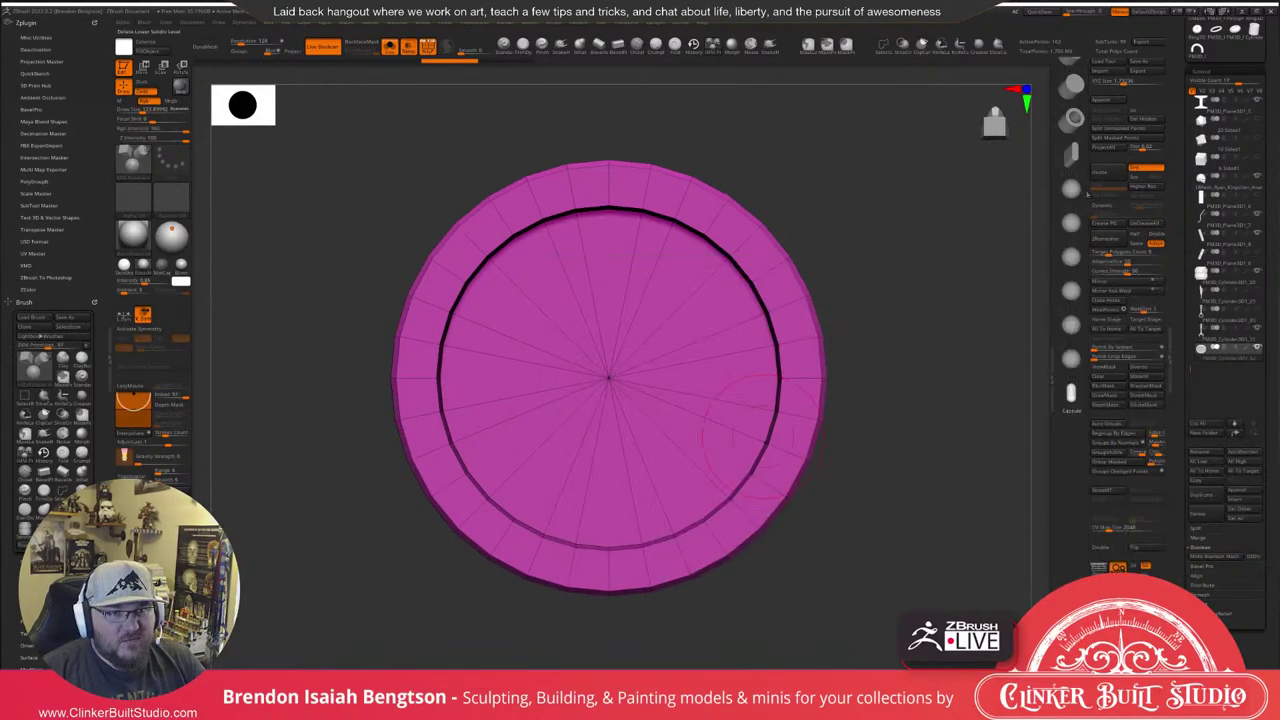
left_click(1072, 87)
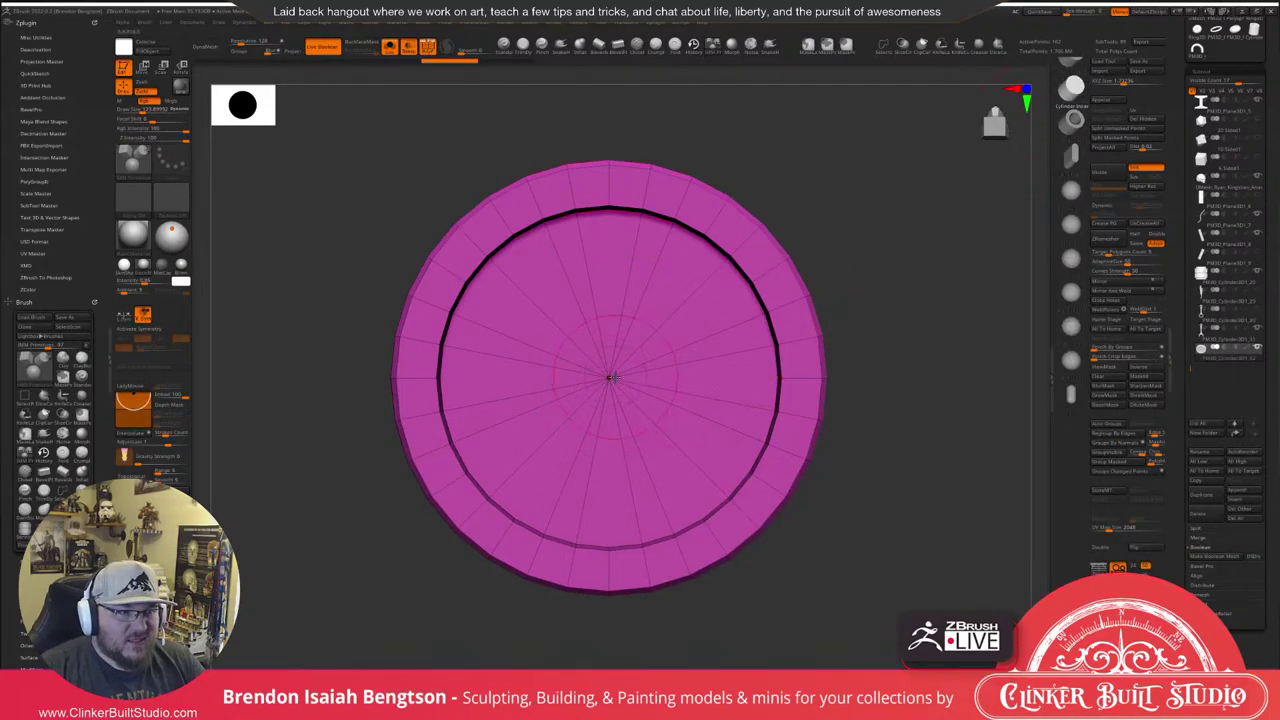
left_click_drag(900, 226, 908, 228)
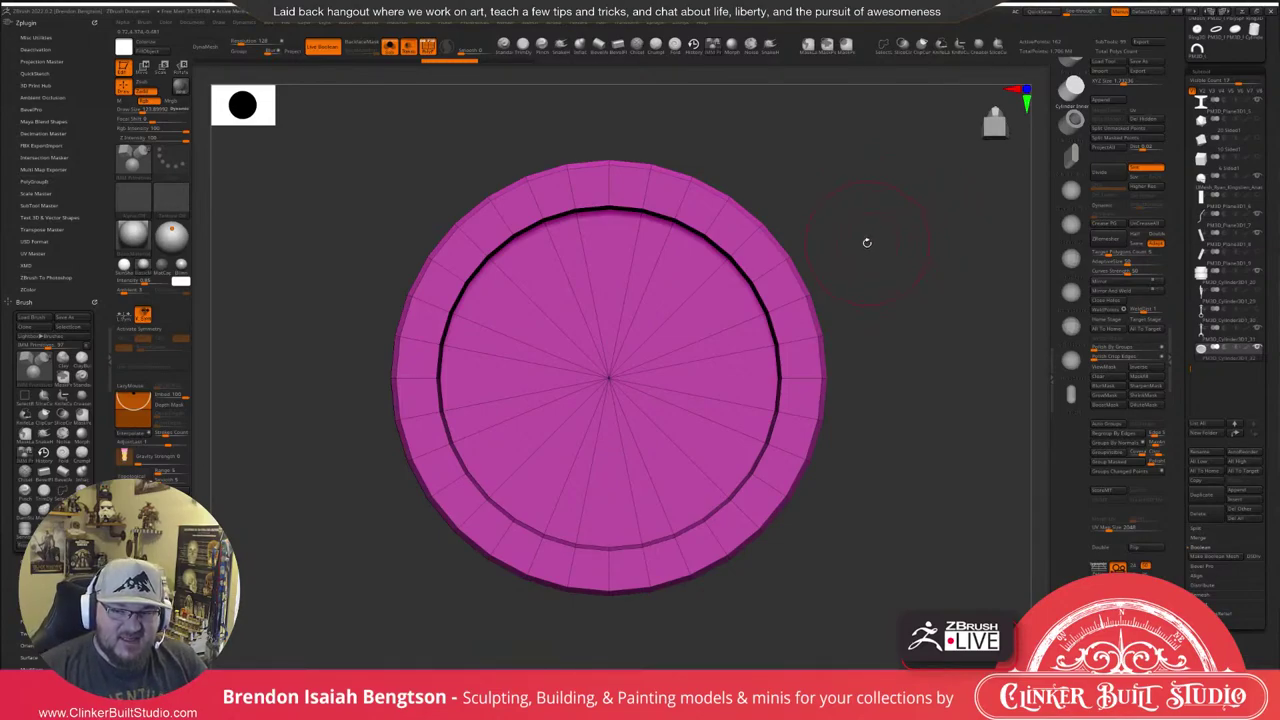
left_click_drag(608, 378, 658, 404)
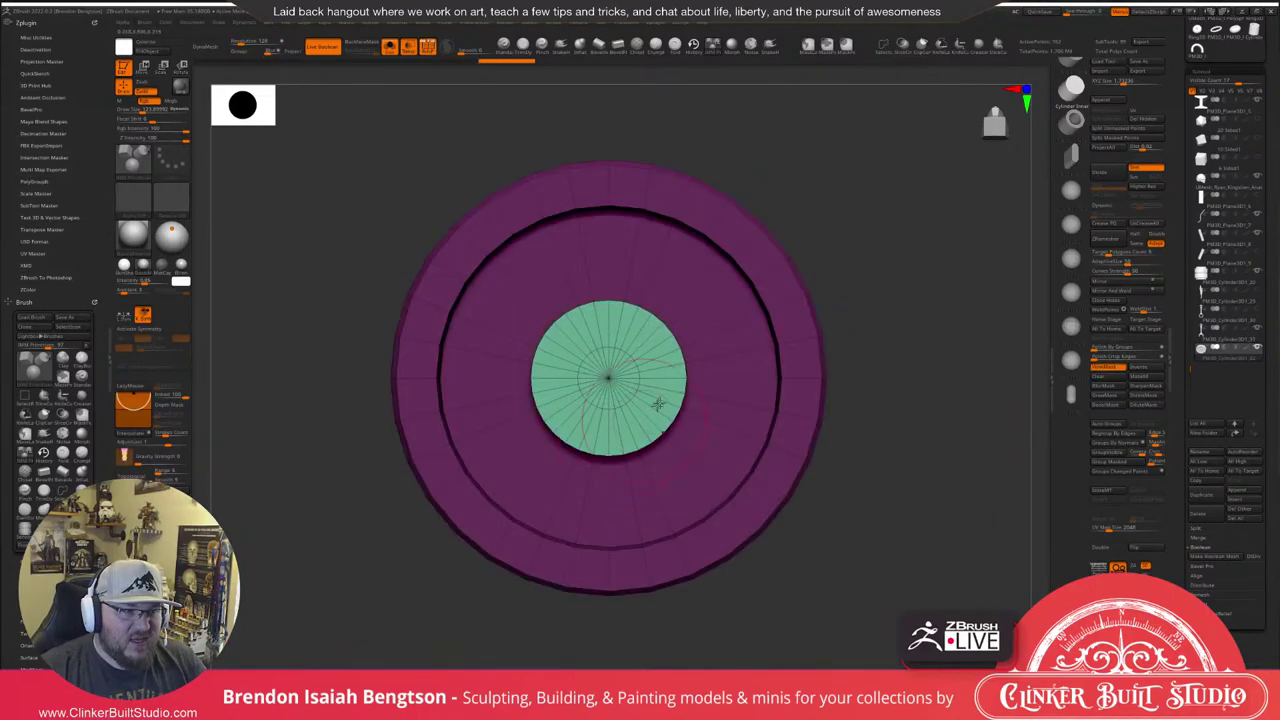
Inspect the inserted cylinder's length and position beneath the disc from the side.
left_click_drag(930, 233, 909, 300)
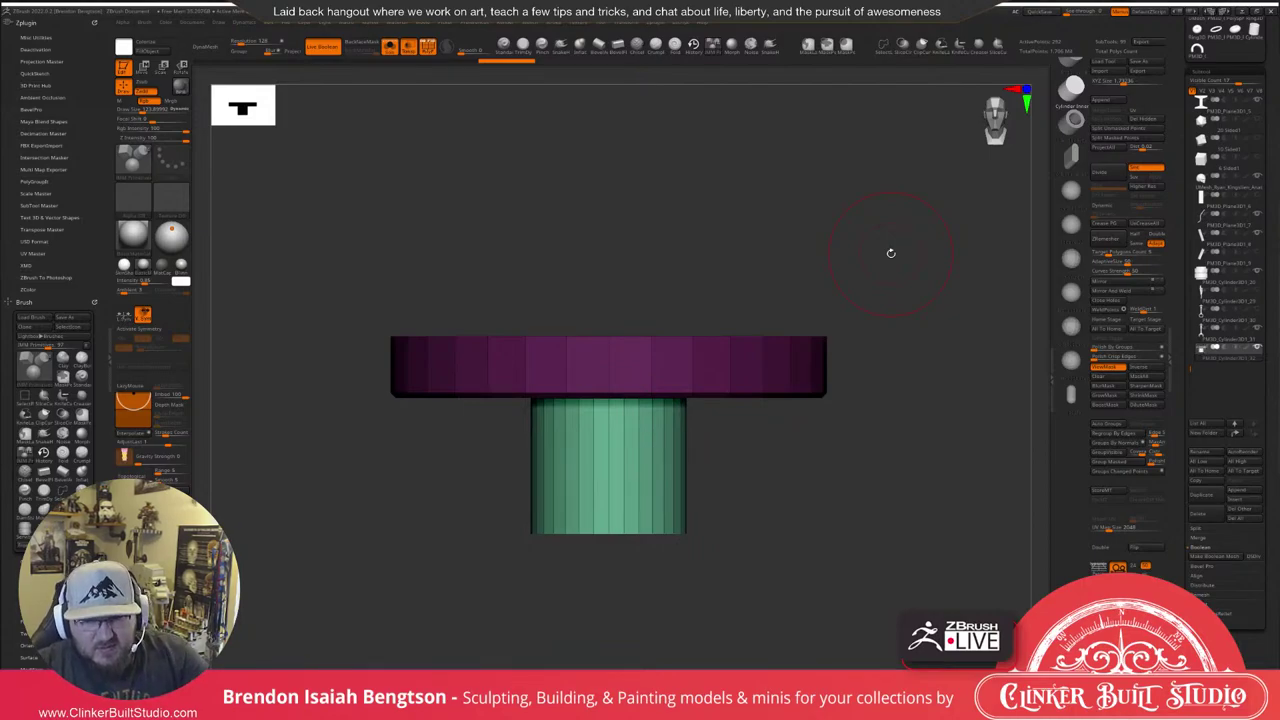
mouse_move(954, 243)
left_mouse_down("alt")
mouse_move(955, 259)
mouse_move(953, 229)
mouse_move(943, 257)
left_mouse_up("alt")
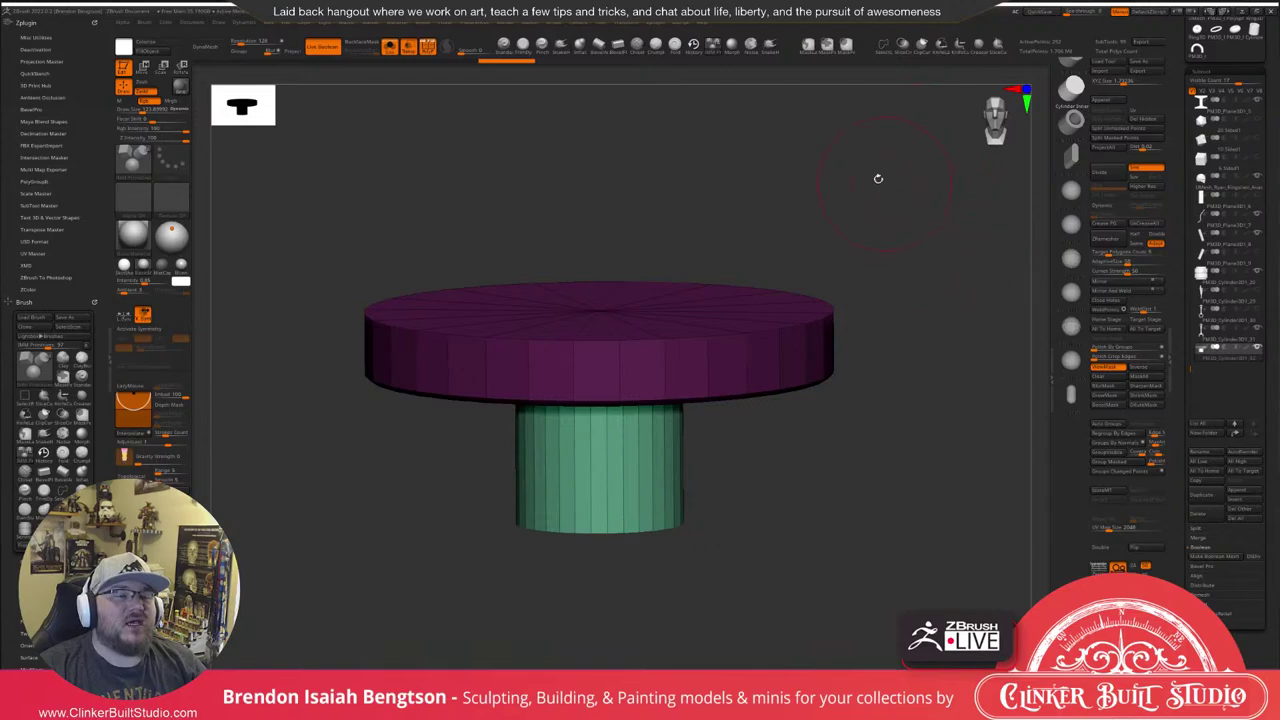
left_click_drag(924, 287, 885, 236, "shift")
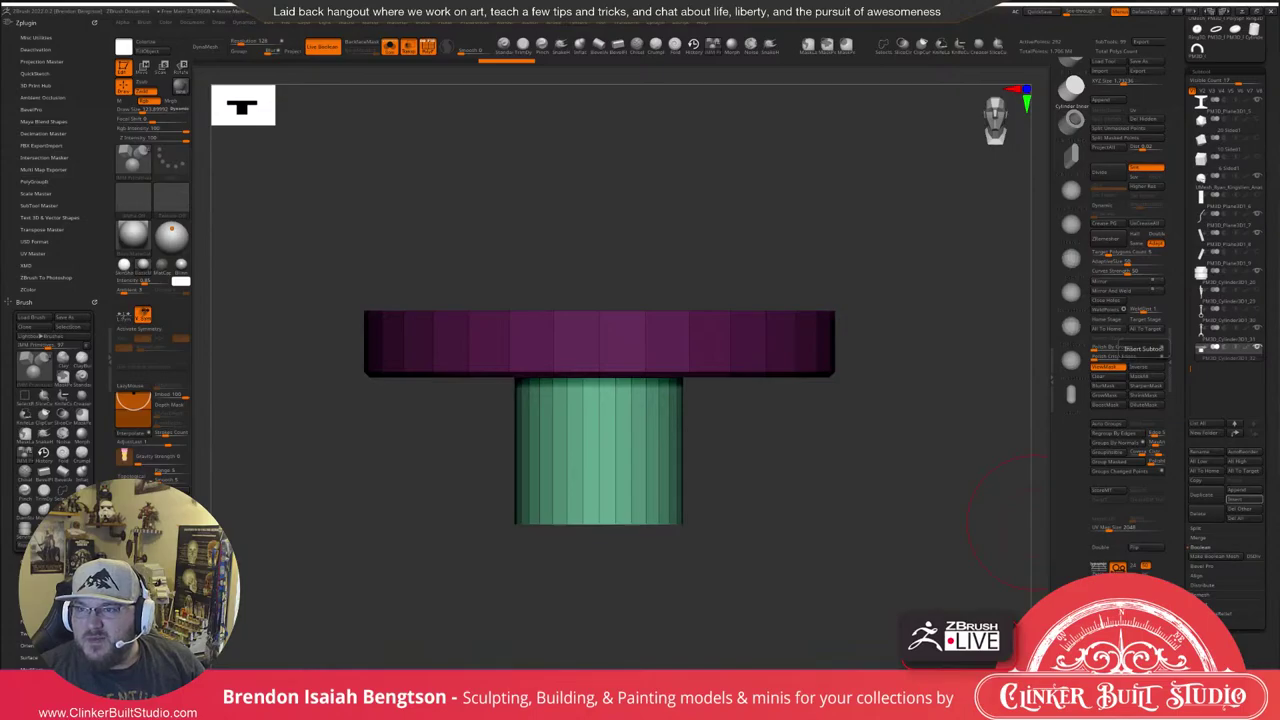
Switch to the browser, enlarge its window and review the Ravaged Star: Armies Of The Veil-Touched campaign page down to its rewards.
left_click_drag(1279, 122, 817, 57)
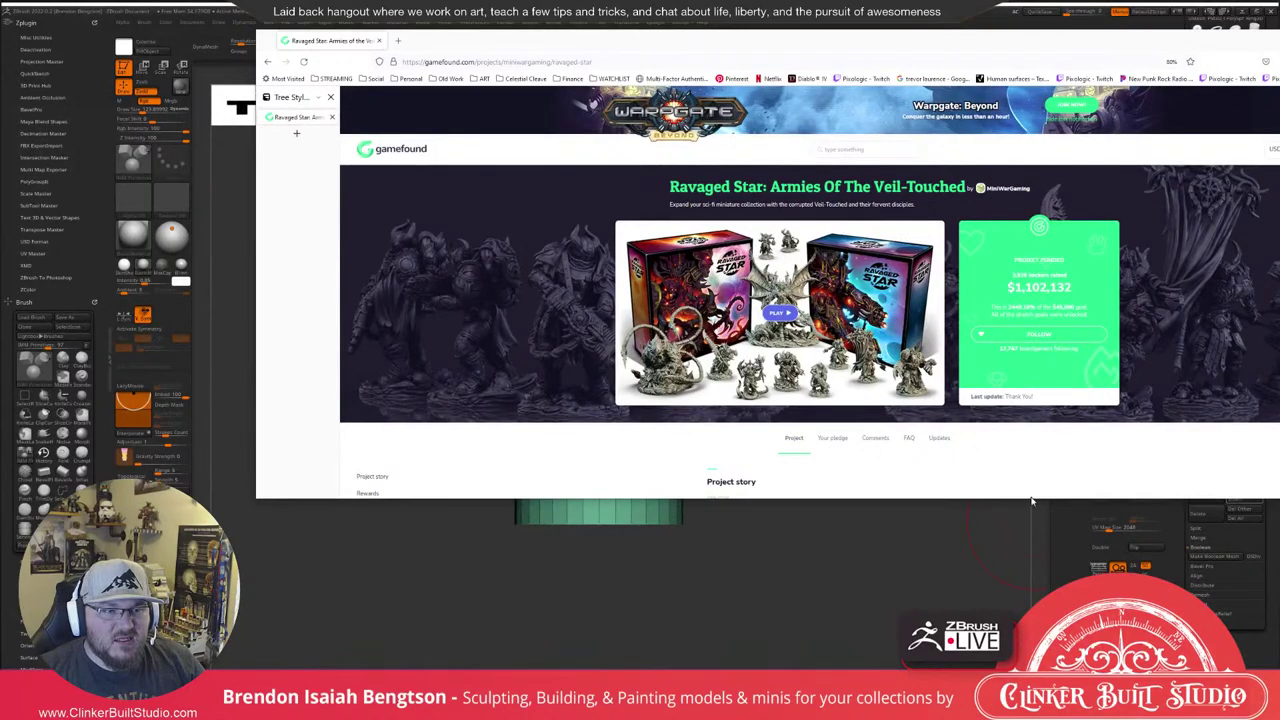
left_click_drag(1027, 499, 1030, 690)
scroll(1072, 518, "down", 1)
scroll(1072, 517, "down", 3)
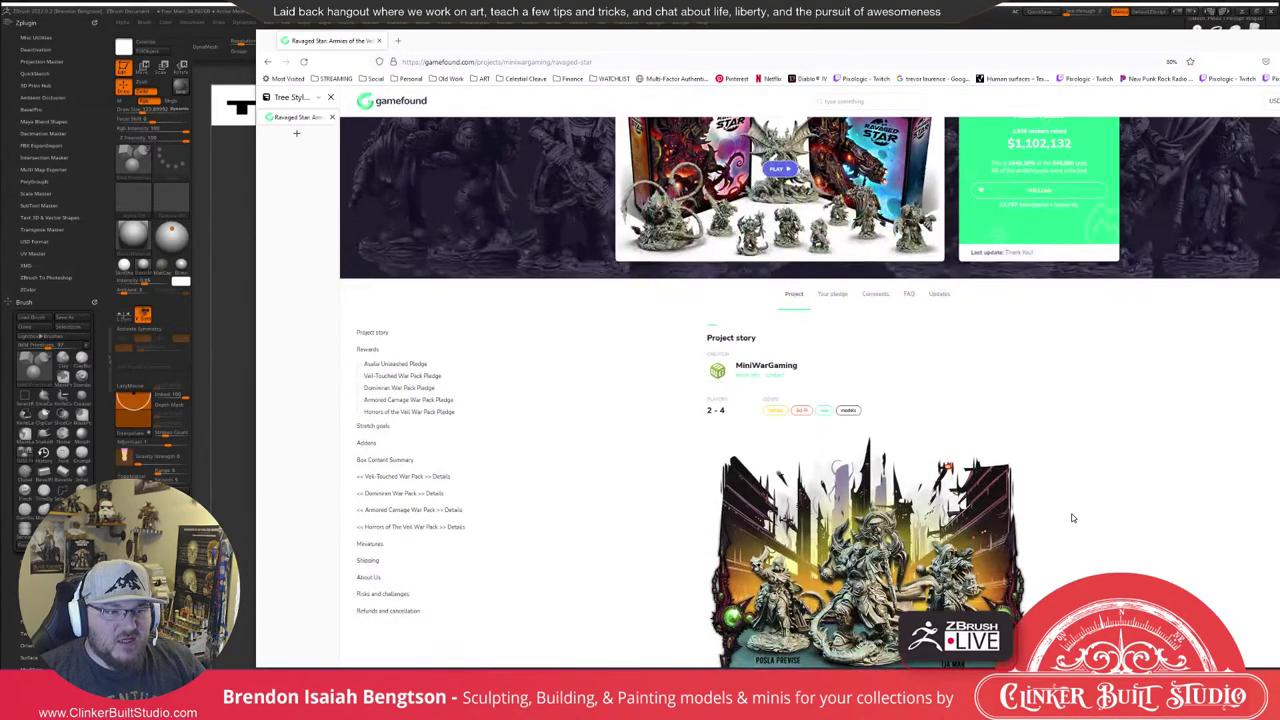
scroll(1072, 517, "down", 3)
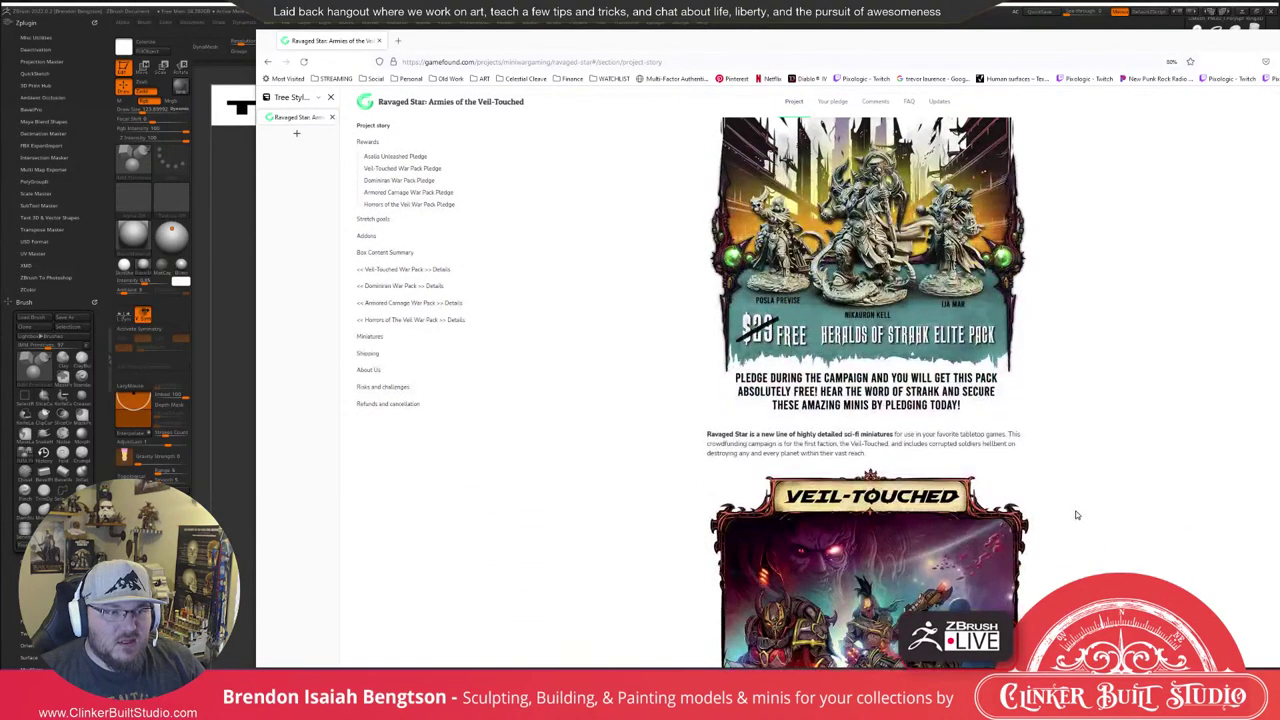
scroll(1076, 515, "down", 8)
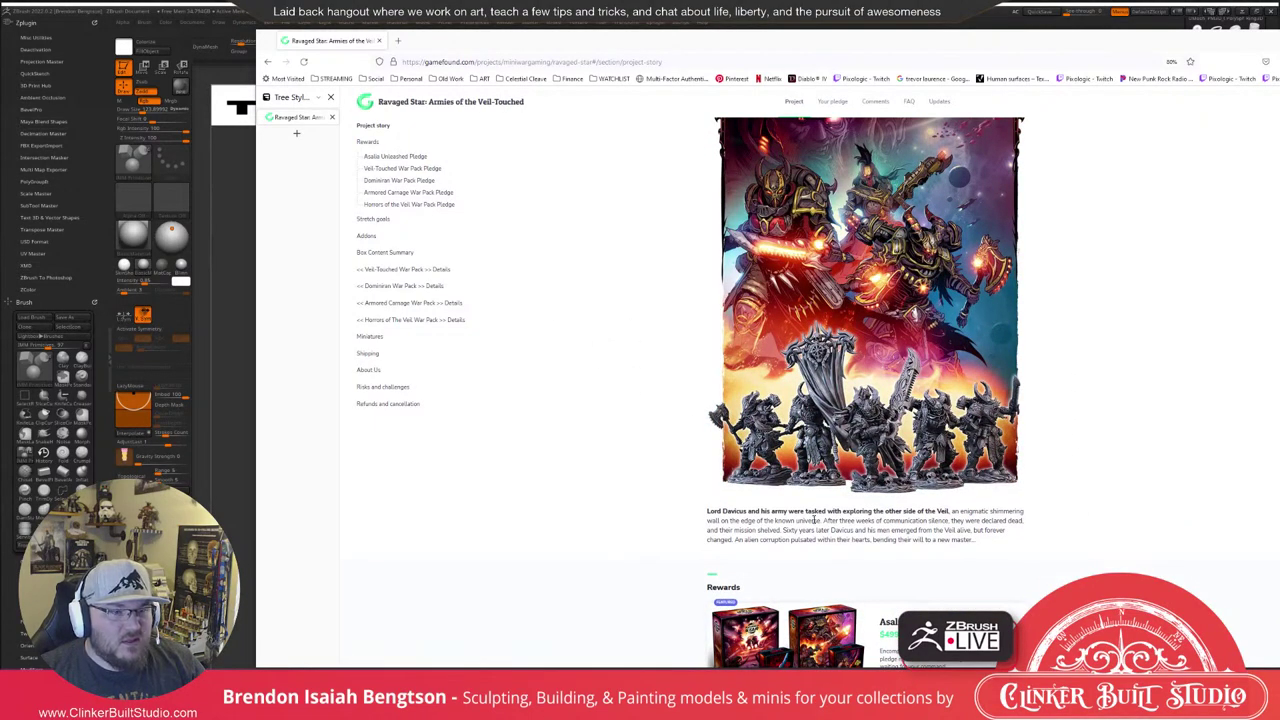
scroll(815, 520, "down", 3)
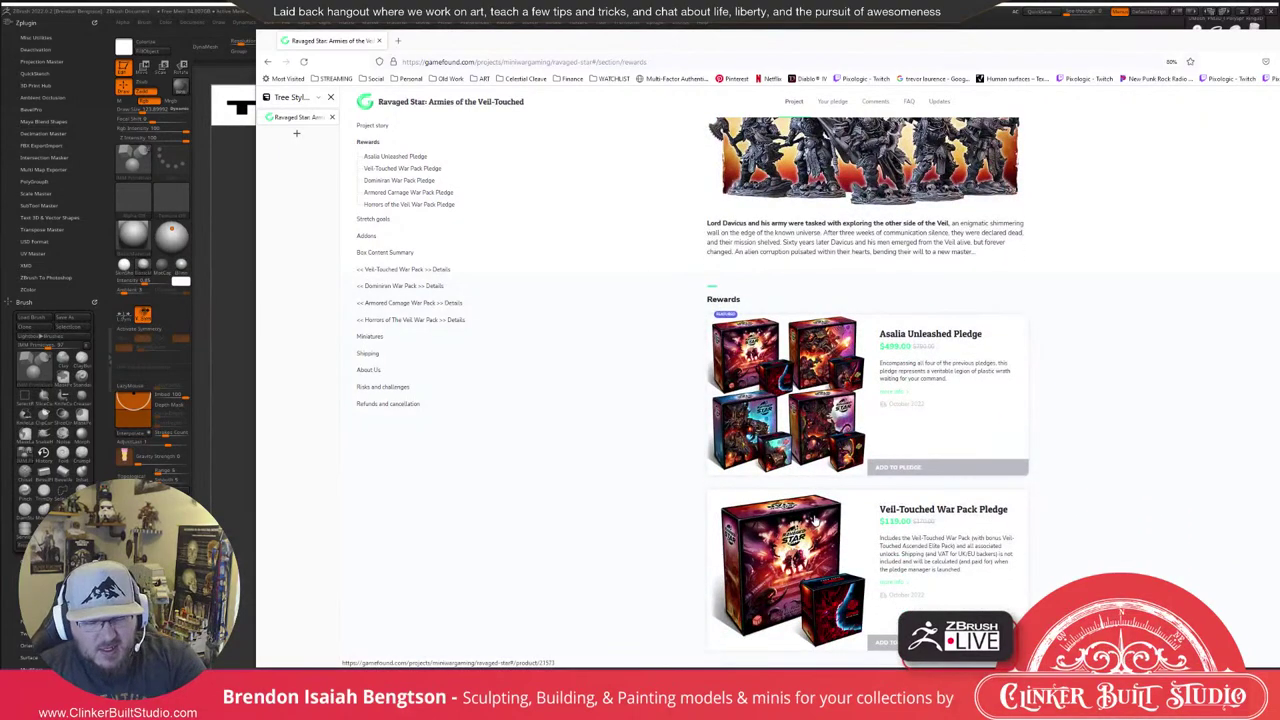
Select the Ravaged Star campaign page's web address.
left_click(900, 62)
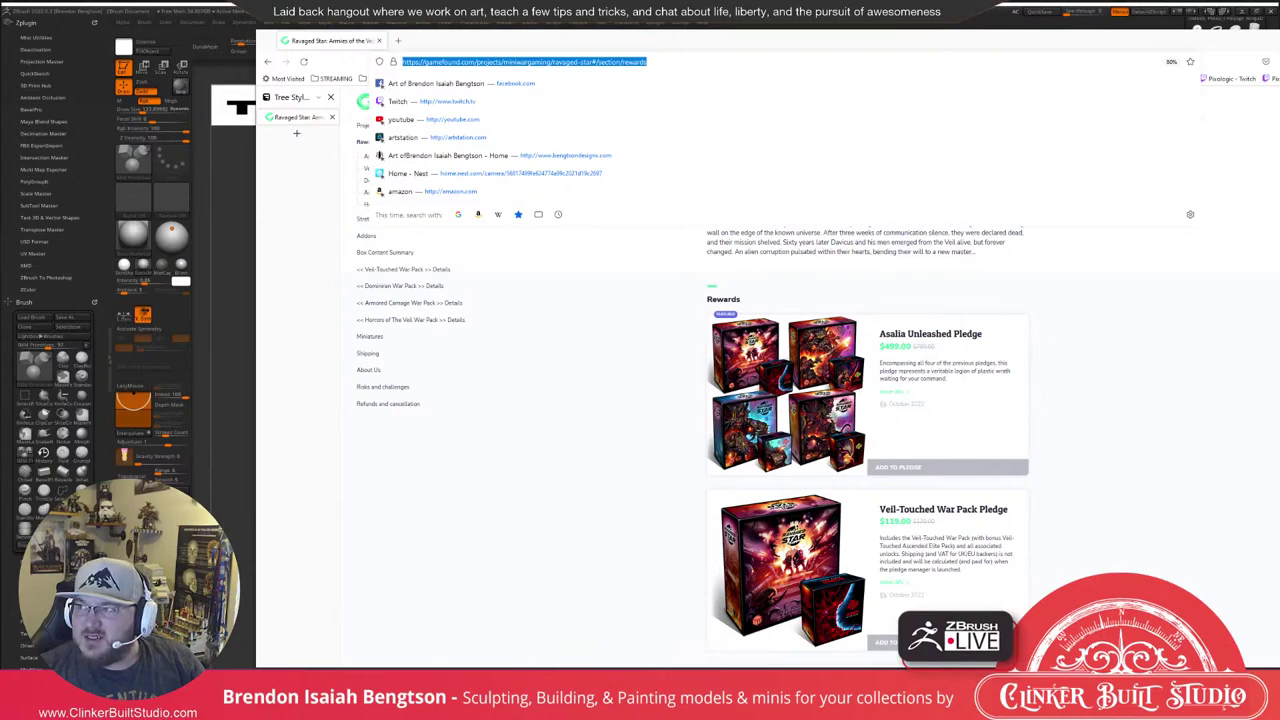
key("Escape")
key("alt+Tab")
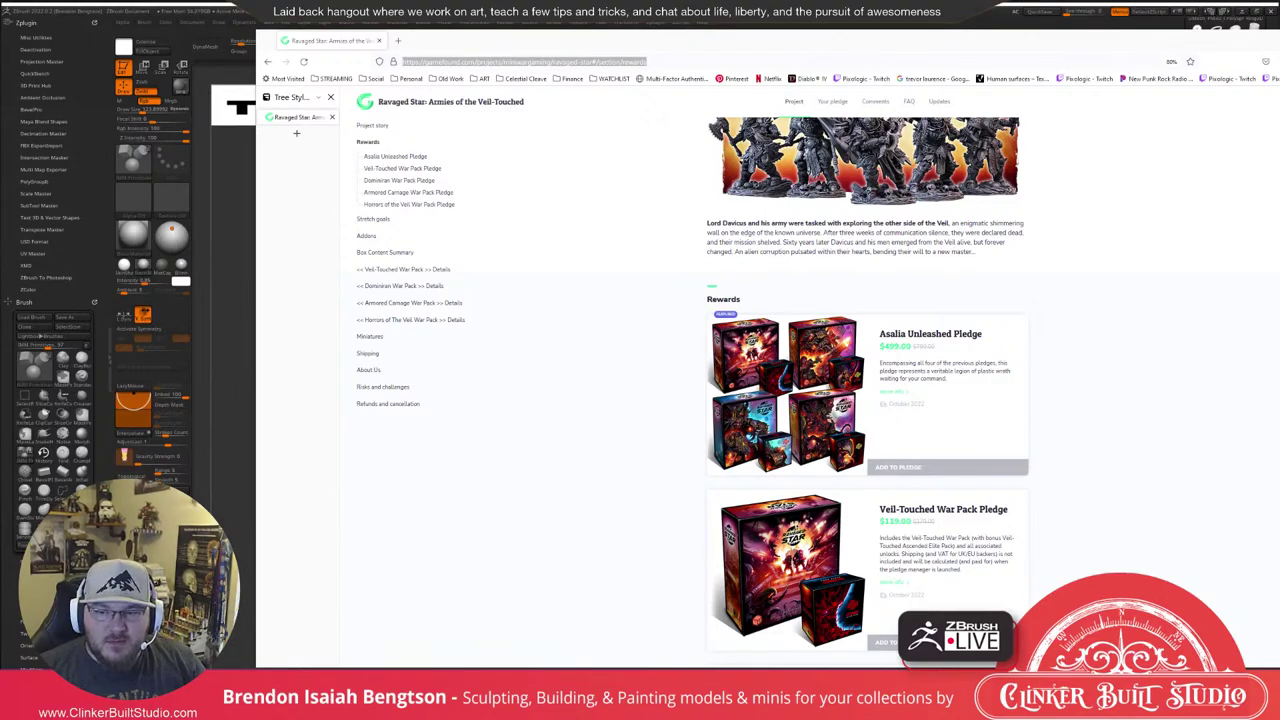
Review the campaign's project story artwork, reward pledges and unlocked stretch goals.
scroll(855, 430, "up", 2)
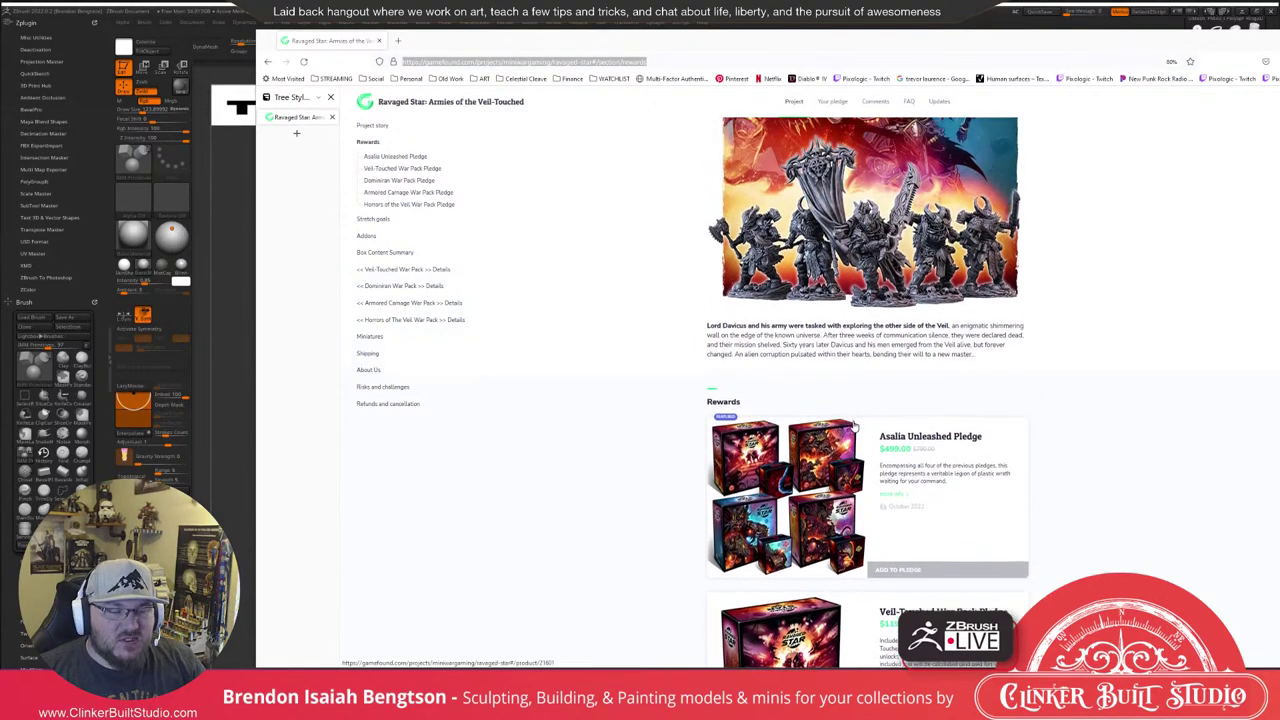
scroll(855, 428, "up", 10)
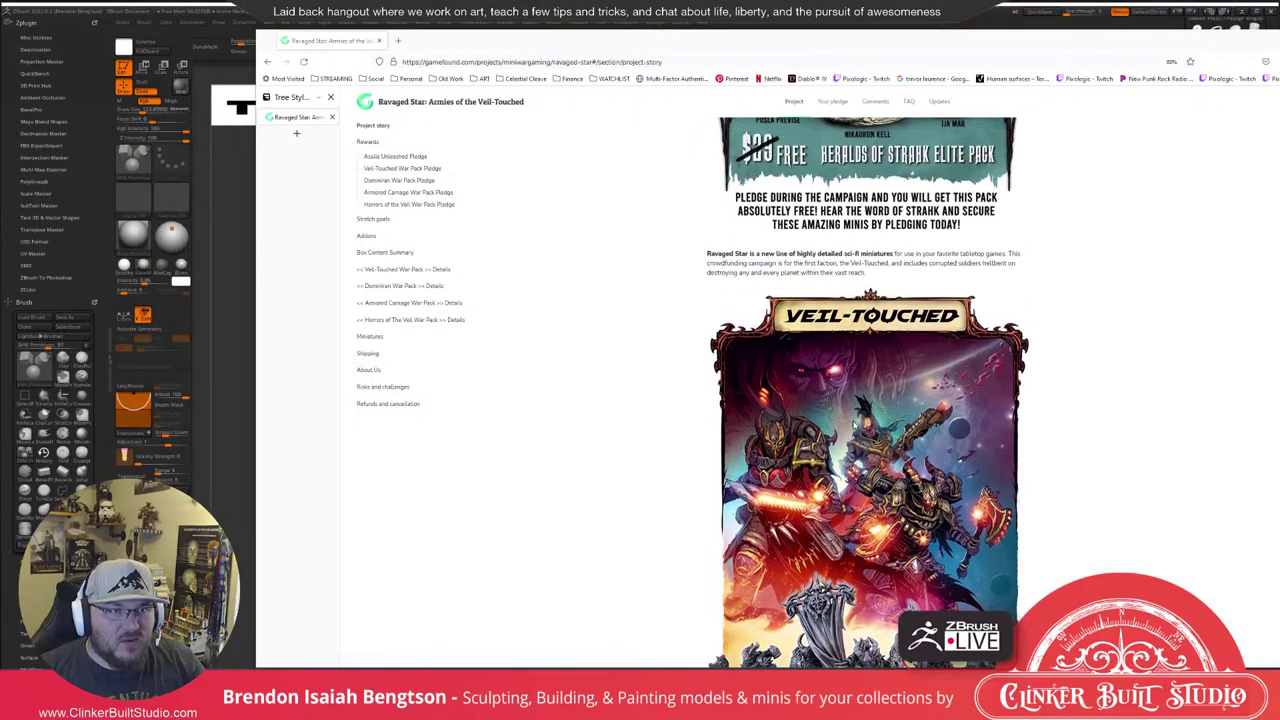
scroll(800, 278, "up", 6)
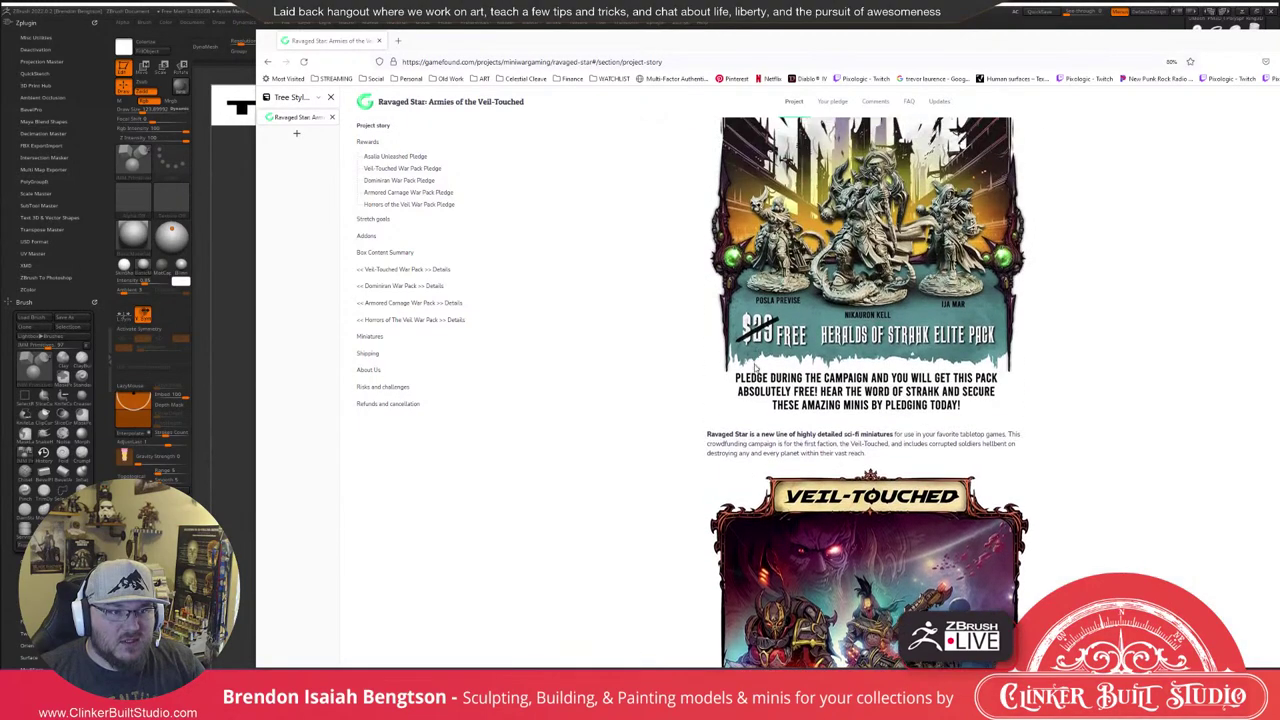
scroll(677, 413, "up", 2)
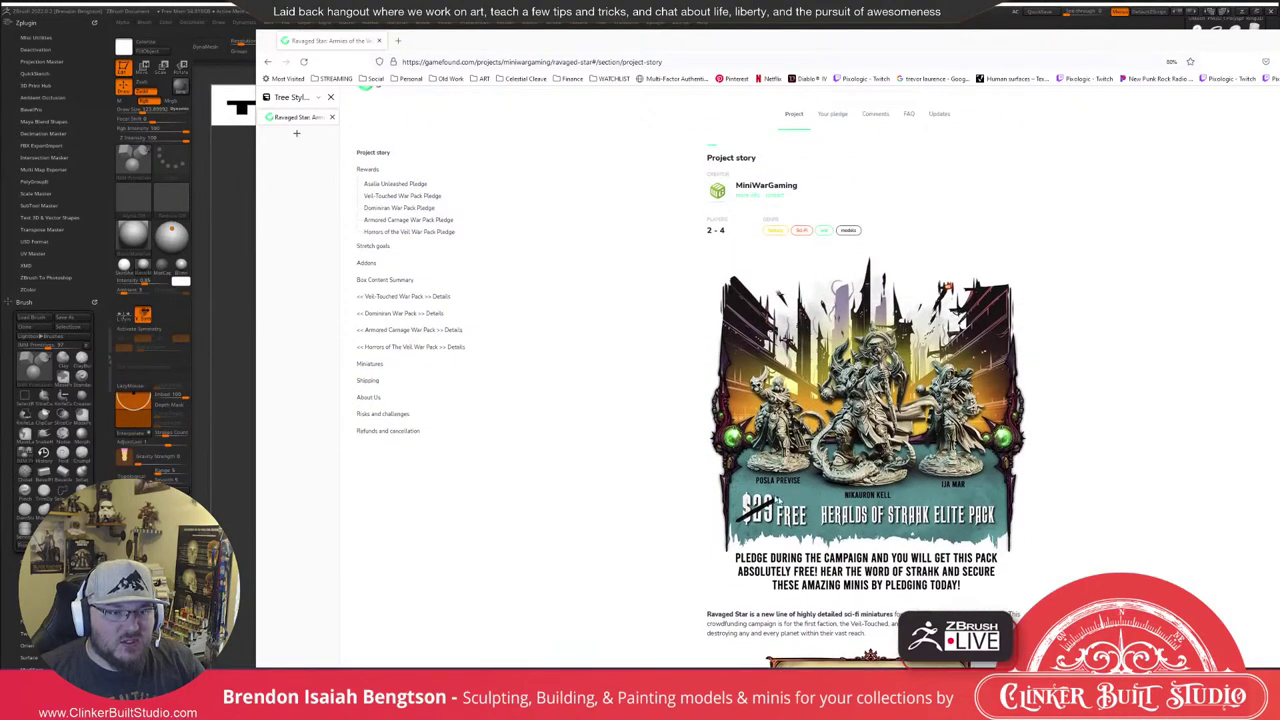
scroll(871, 477, "down", 1)
scroll(872, 478, "down", 14)
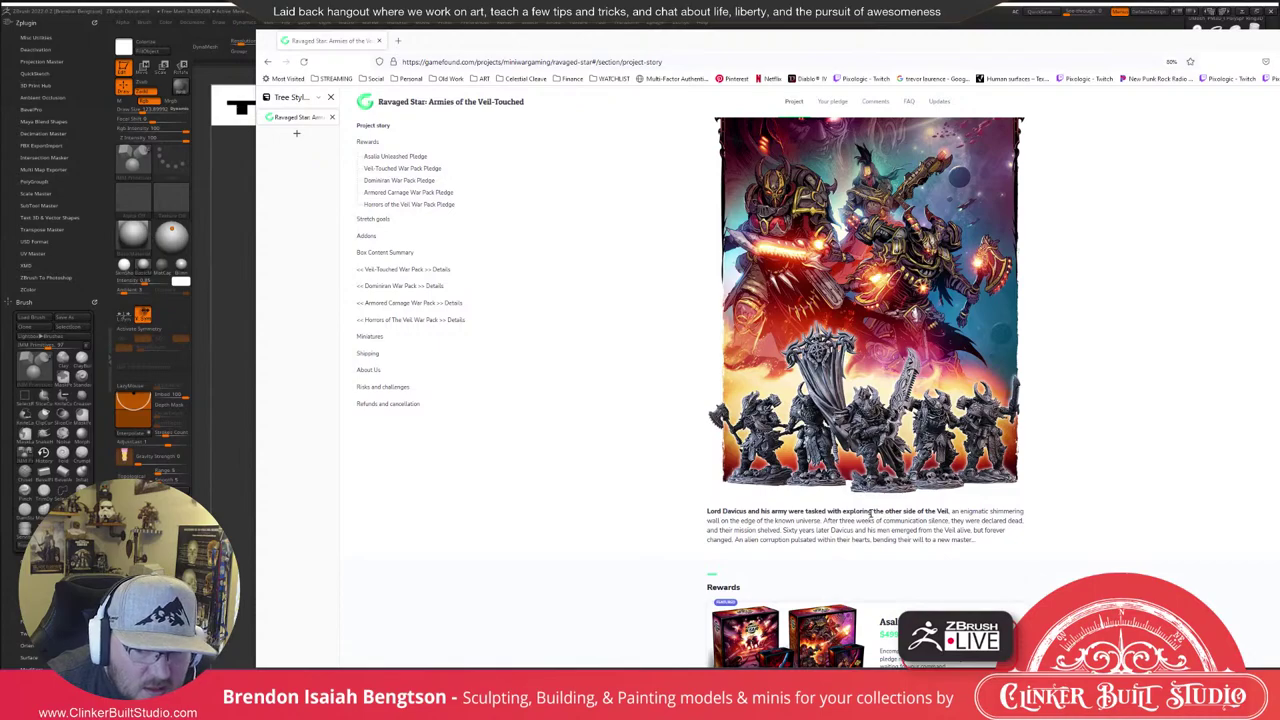
scroll(870, 513, "down", 4)
scroll(870, 519, "down", 8)
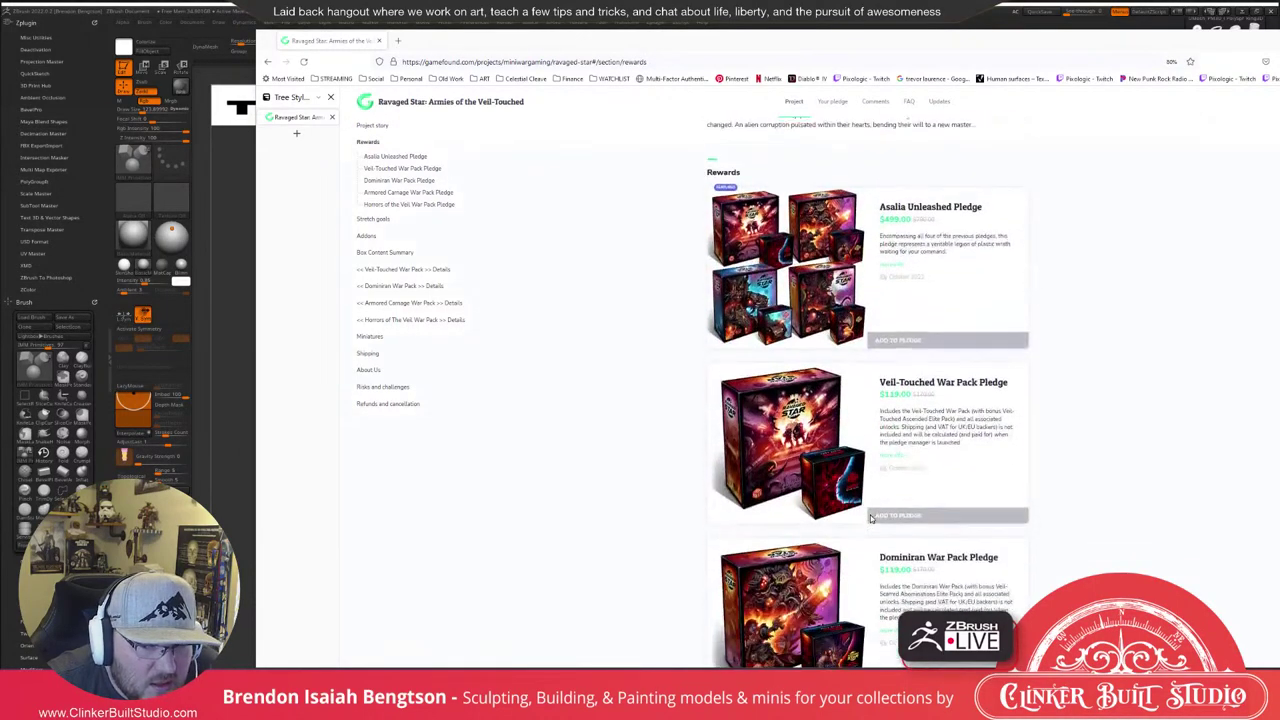
scroll(870, 519, "down", 1)
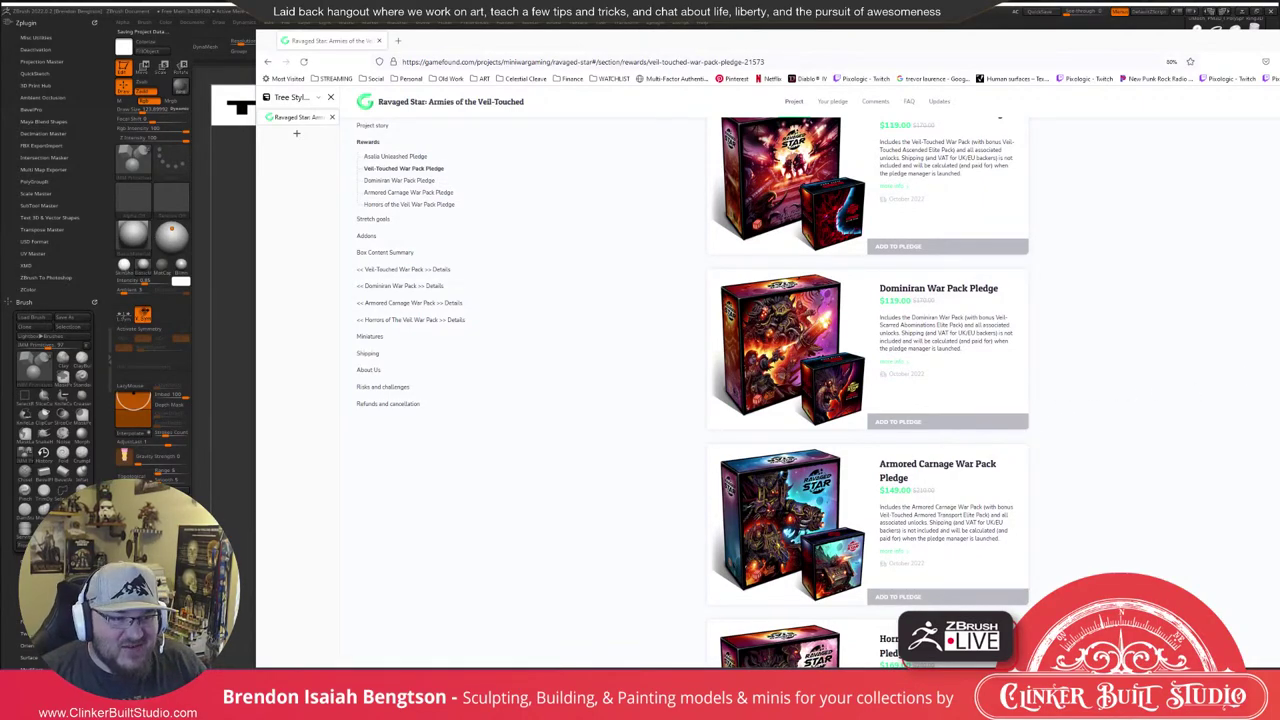
scroll(1117, 469, "down", 10)
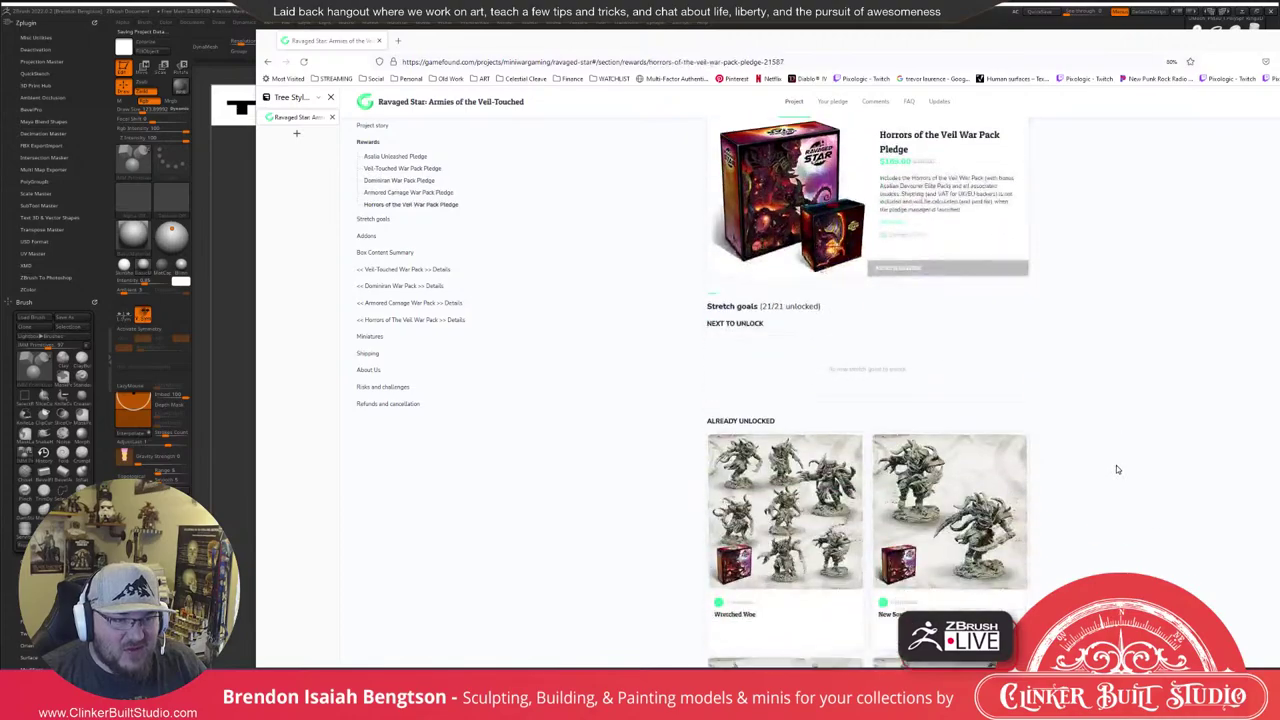
scroll(1116, 465, "down", 5)
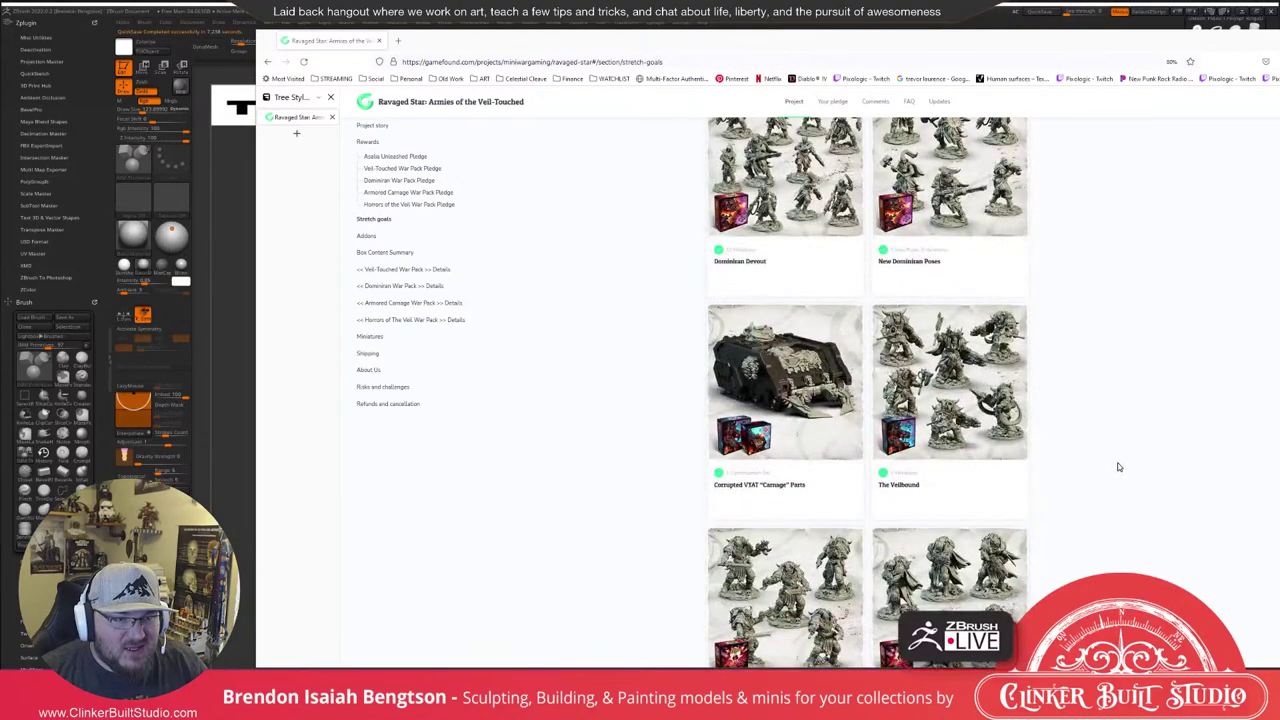
View the stretch goal details for Maxima's Retainers, Phoenix Squad and The Veilbound, then close them.
left_click(985, 352)
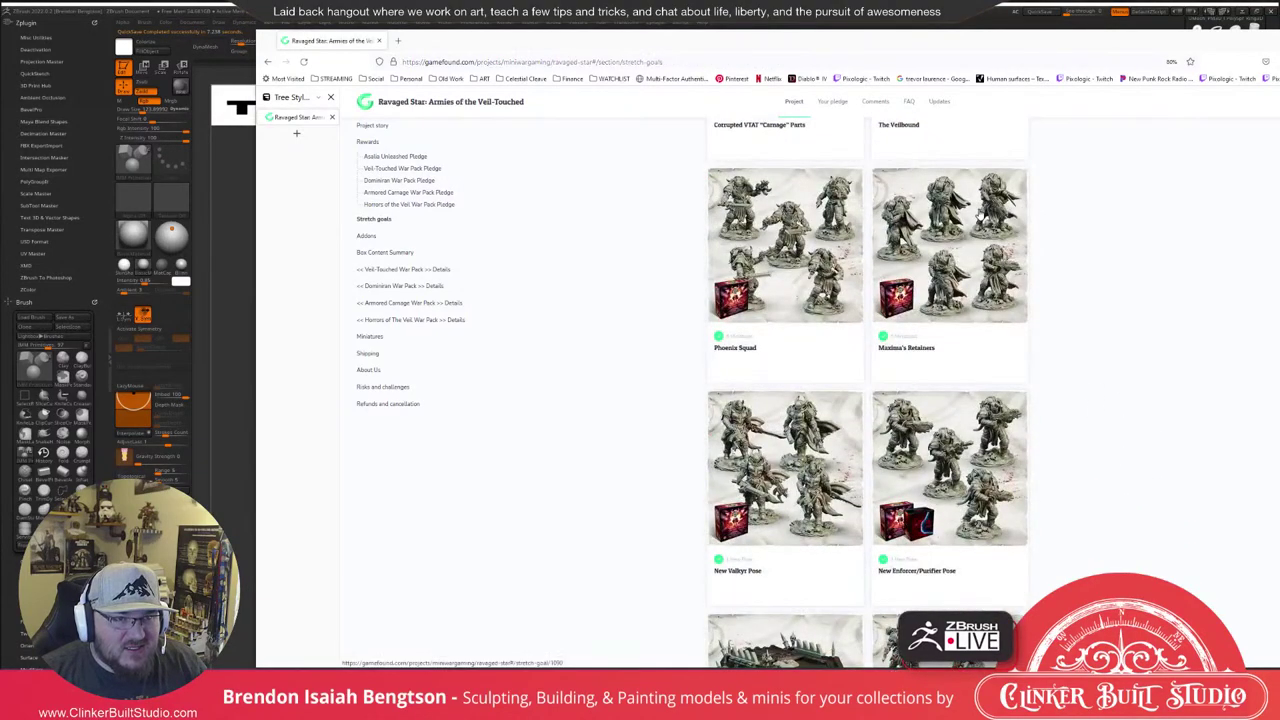
scroll(868, 430, "down", 2)
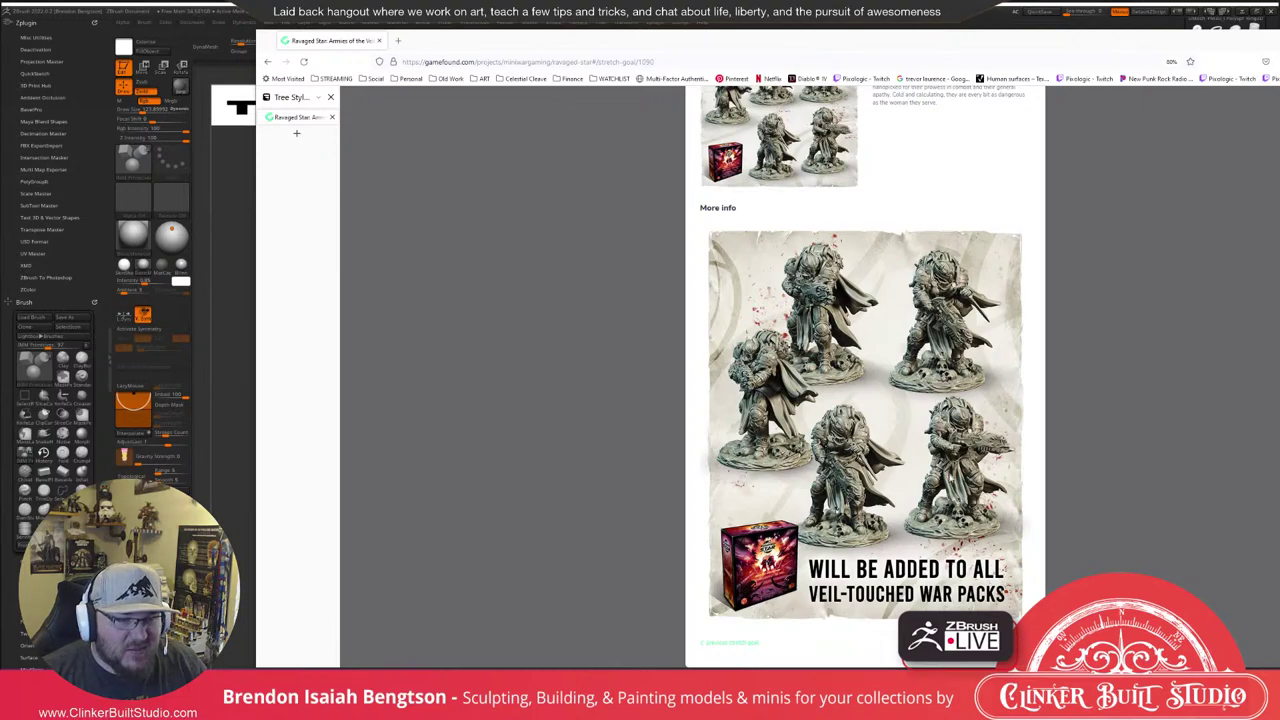
left_click(731, 643)
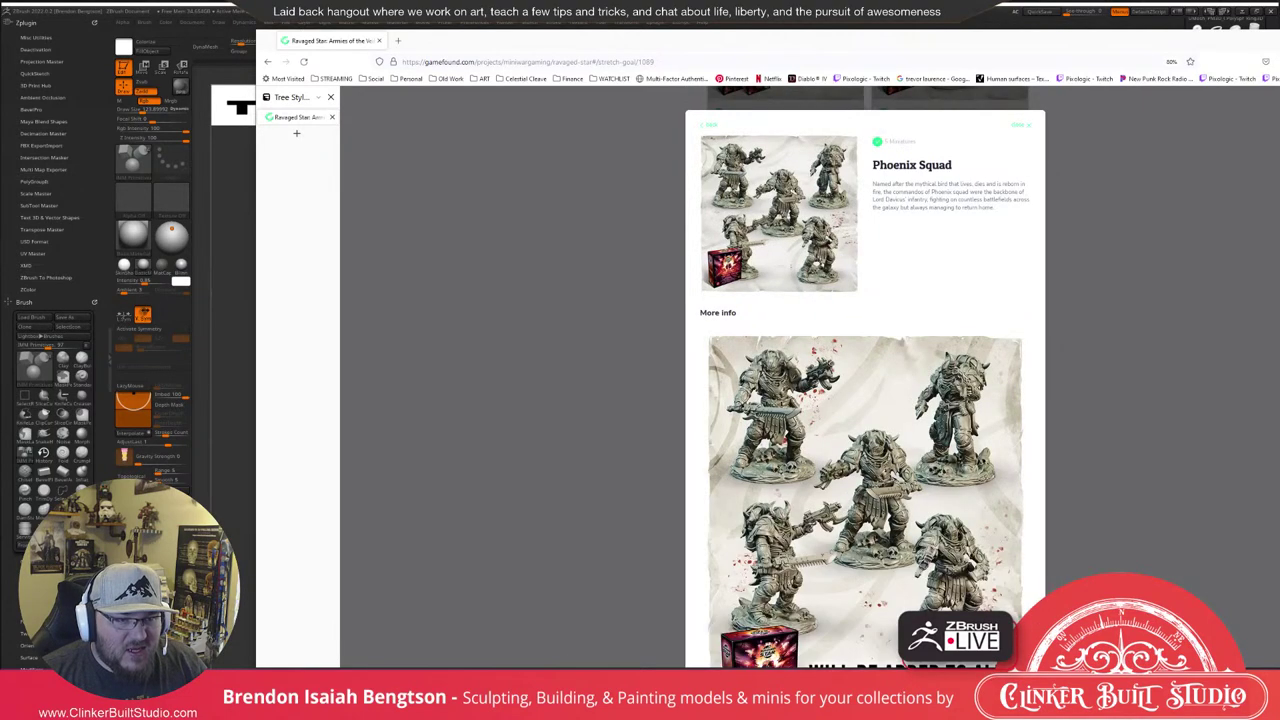
scroll(936, 543, "down", 3)
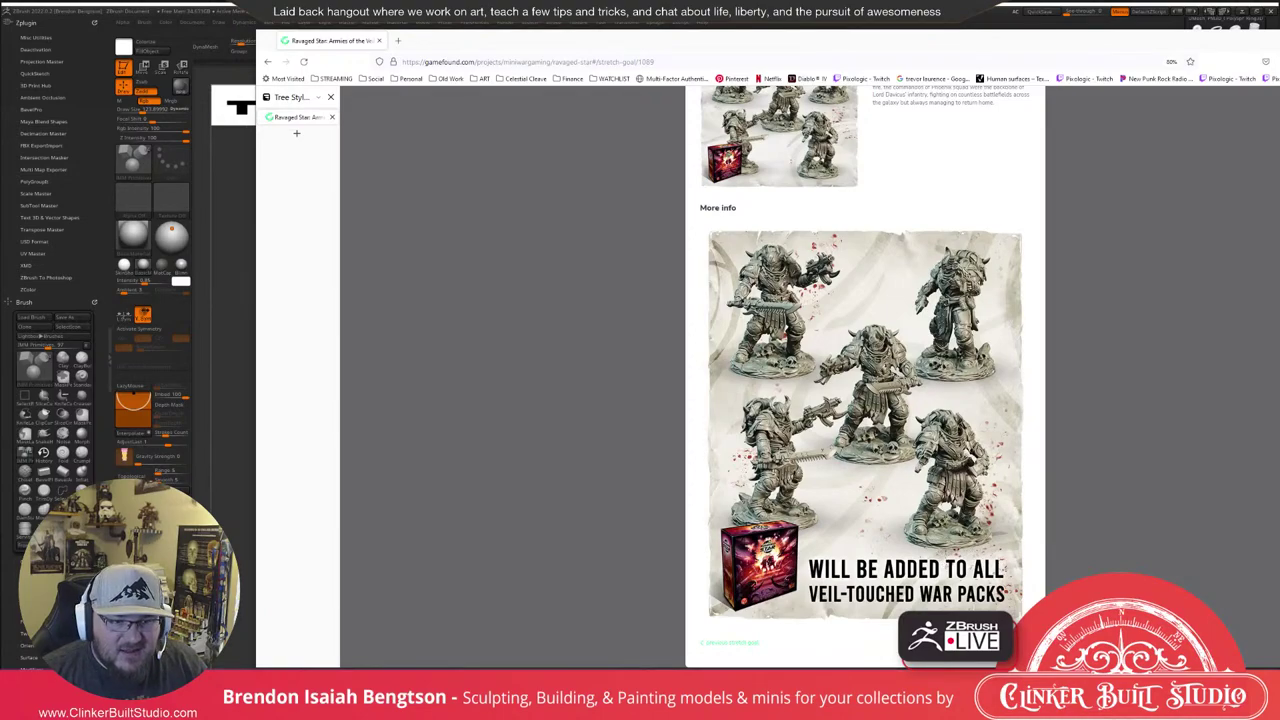
left_click(731, 643)
scroll(911, 509, "down", 3)
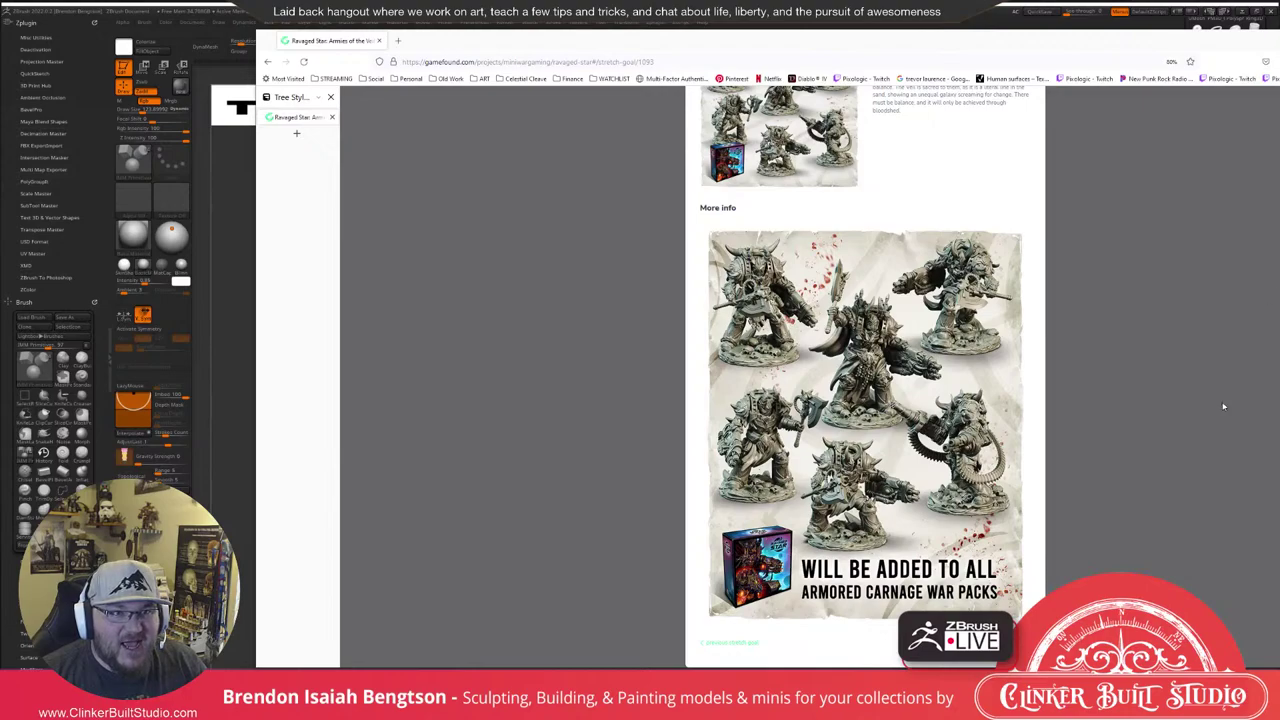
left_click(466, 304)
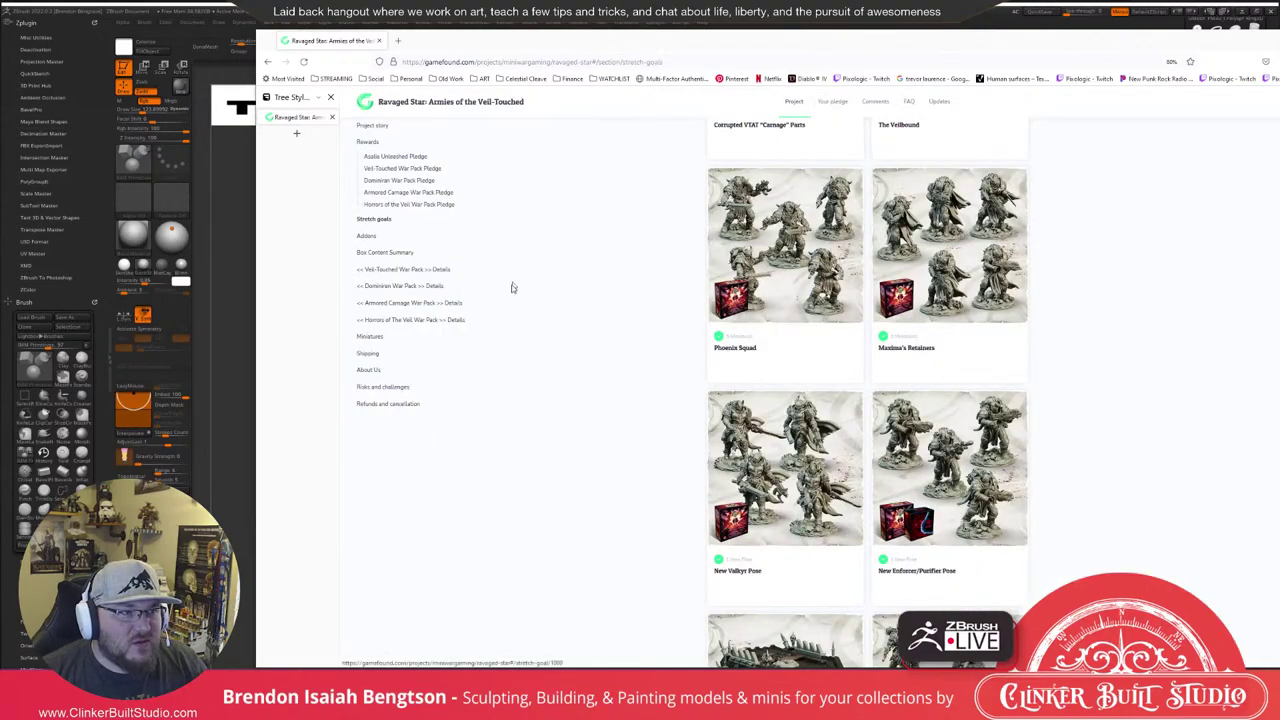
Return to the rewards and open the details of the Horrors of the Veil War Pack Pledge.
scroll(491, 437, "up", 3)
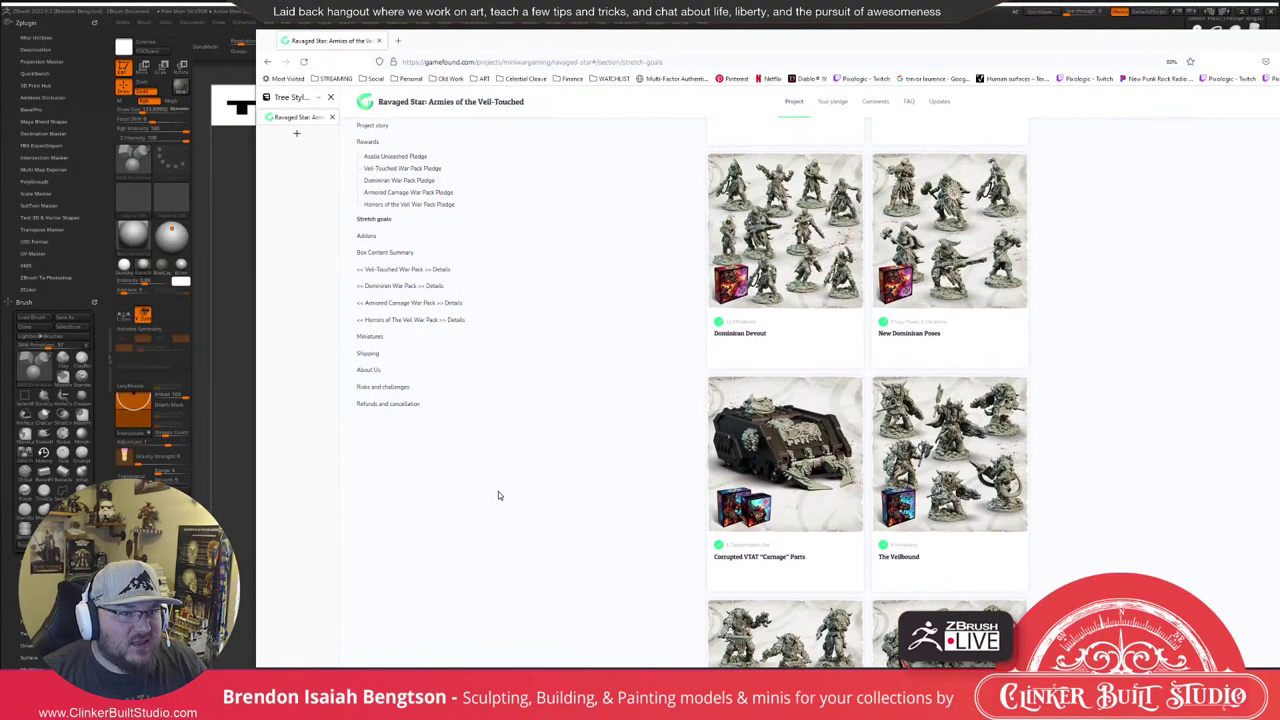
scroll(498, 493, "up", 2)
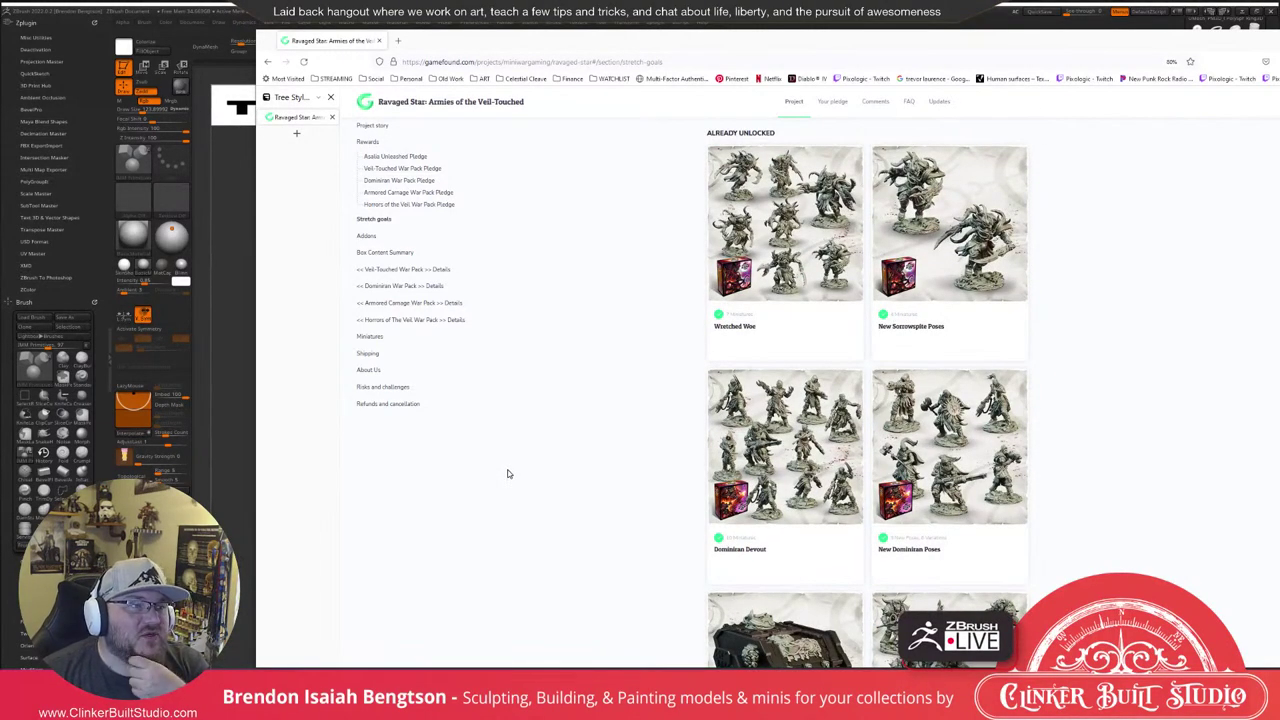
scroll(474, 330, "up", 1)
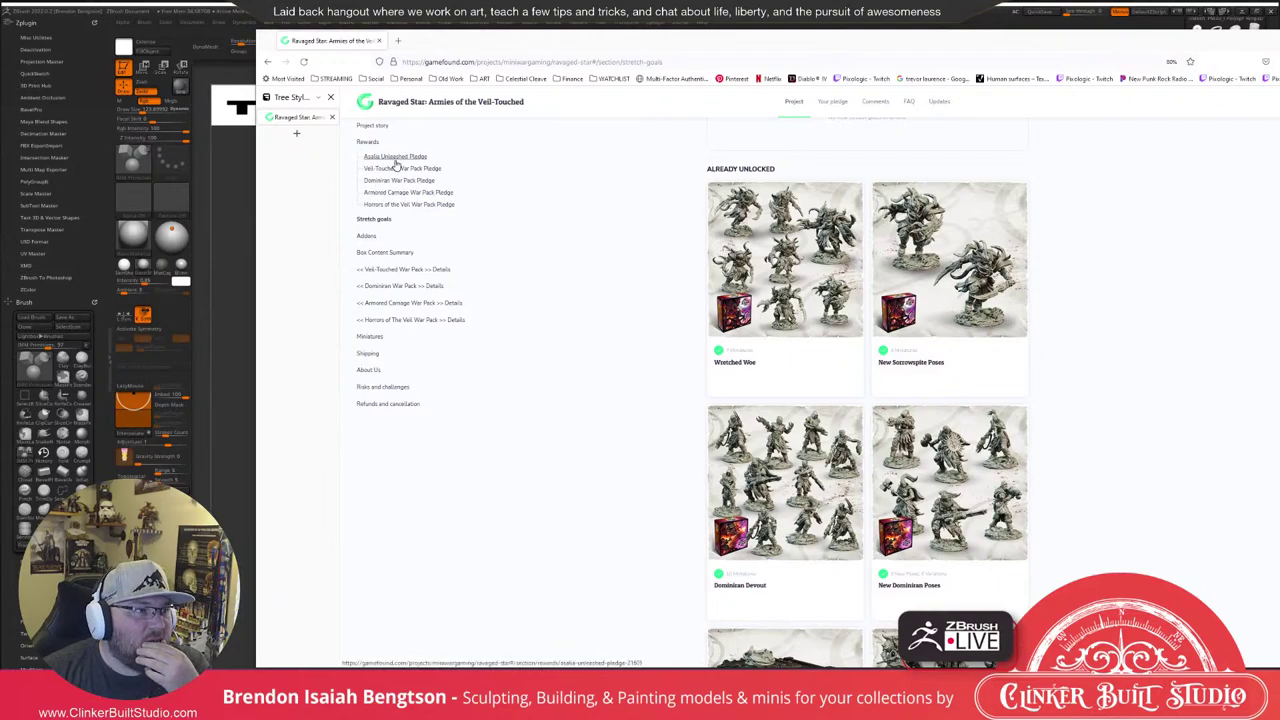
left_click(431, 206)
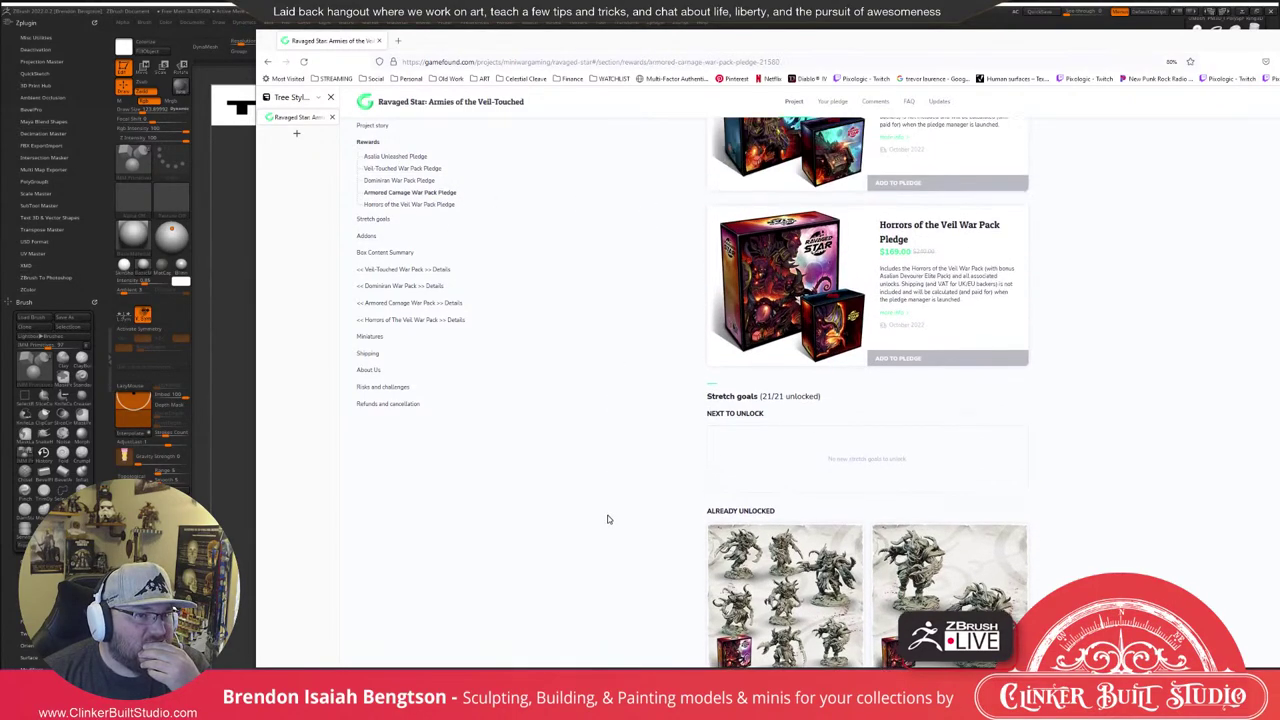
scroll(890, 313, "up", 1)
left_click(890, 313)
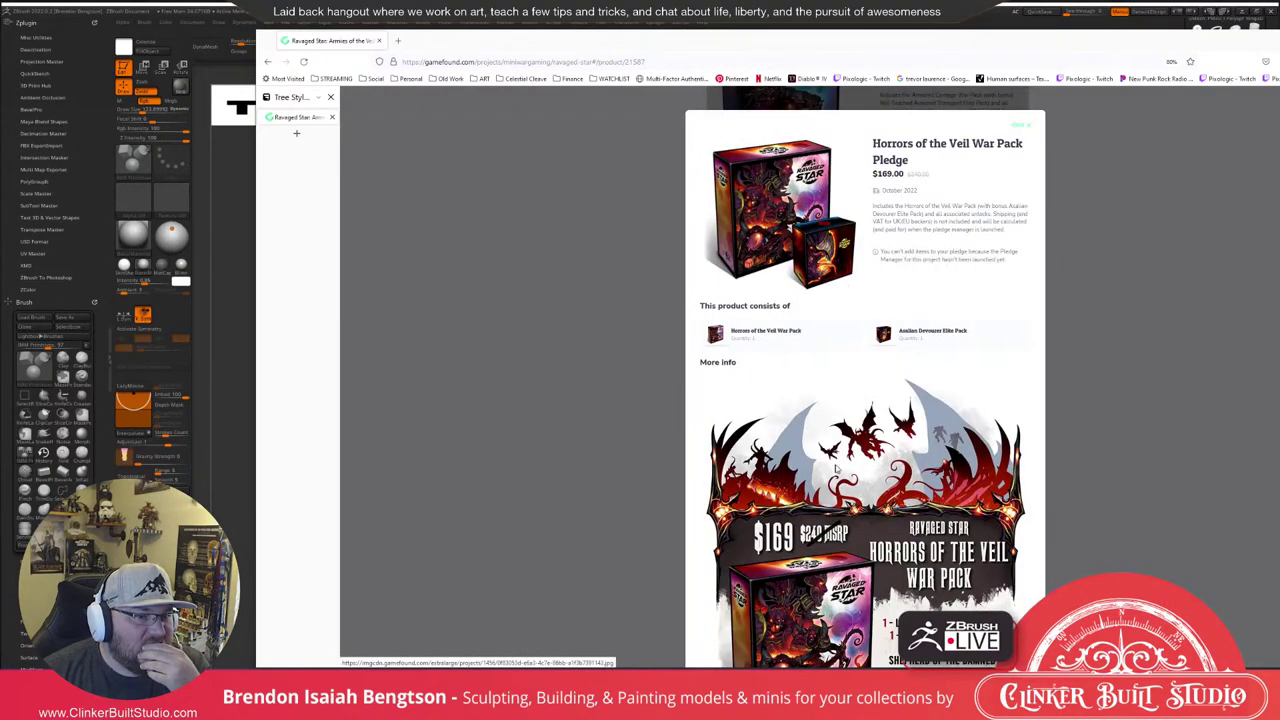
Review the miniatures in the Horrors of the Veil War Pack and Asalian Devourer Elite Pack, then close the pledge details.
scroll(840, 468, "down", 5)
scroll(850, 465, "down", 3)
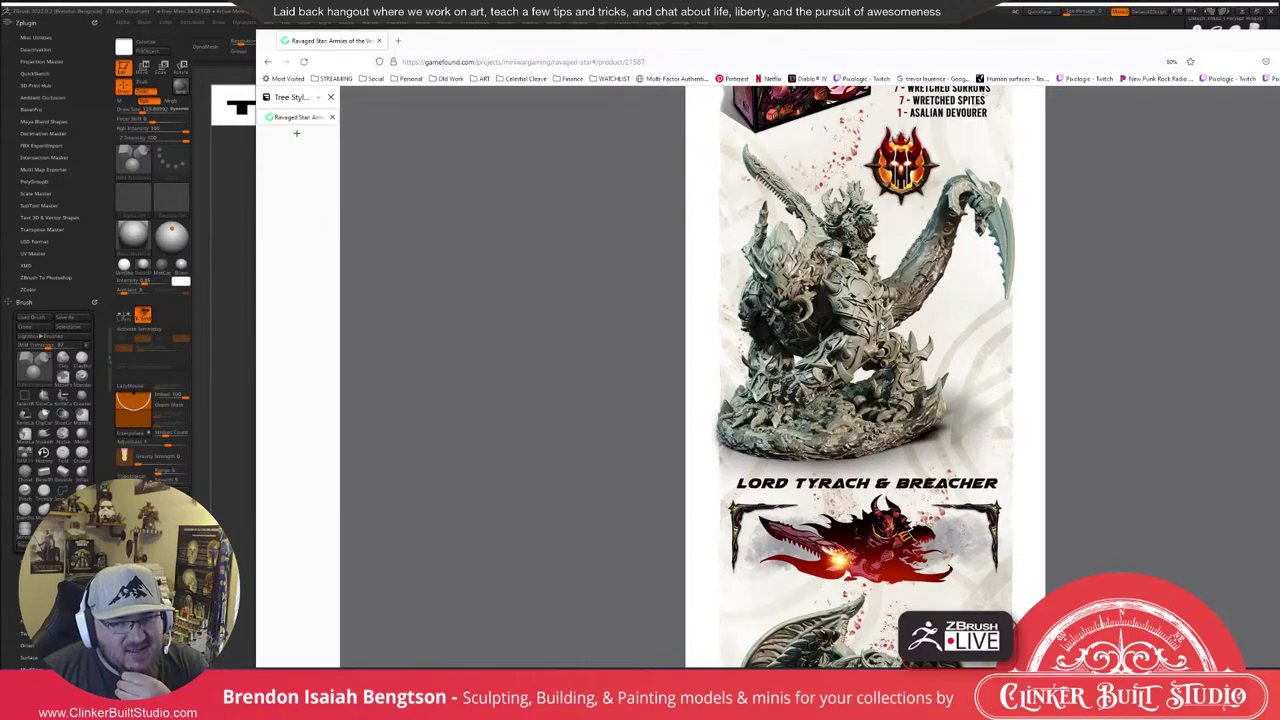
scroll(879, 357, "down", 4)
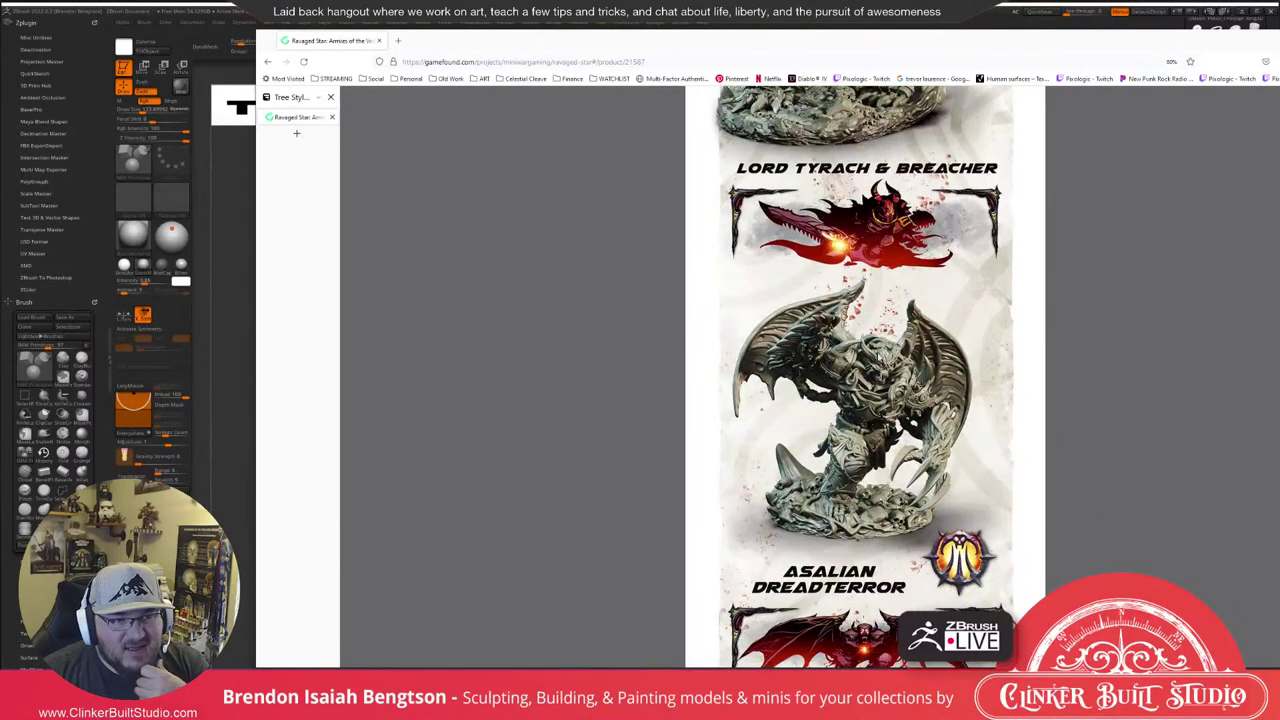
scroll(885, 480, "down", 4)
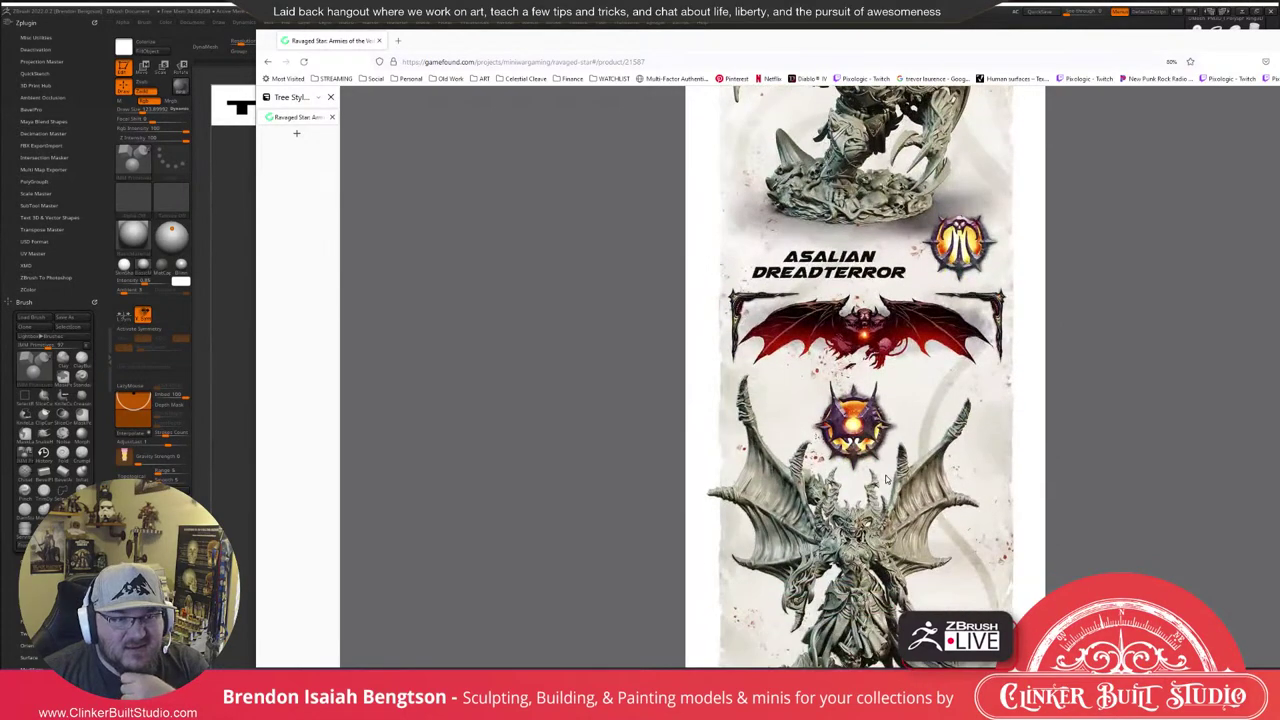
scroll(885, 480, "down", 3)
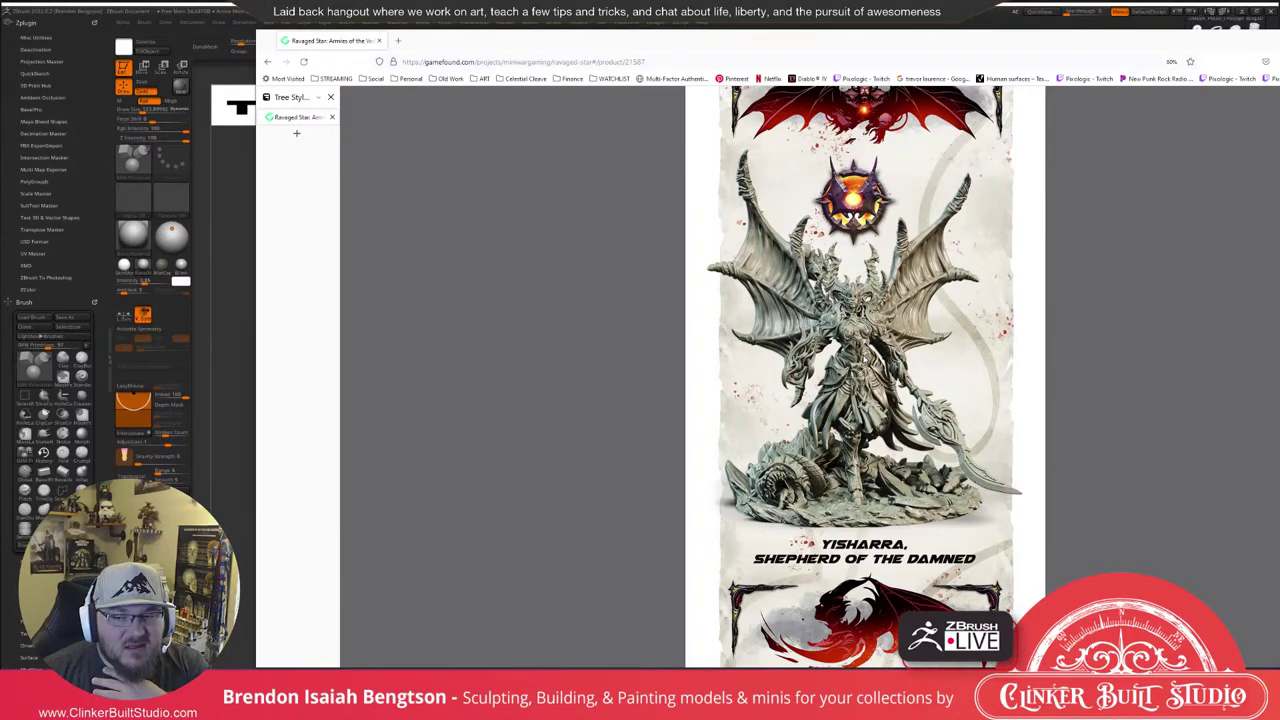
scroll(865, 400, "down", 5)
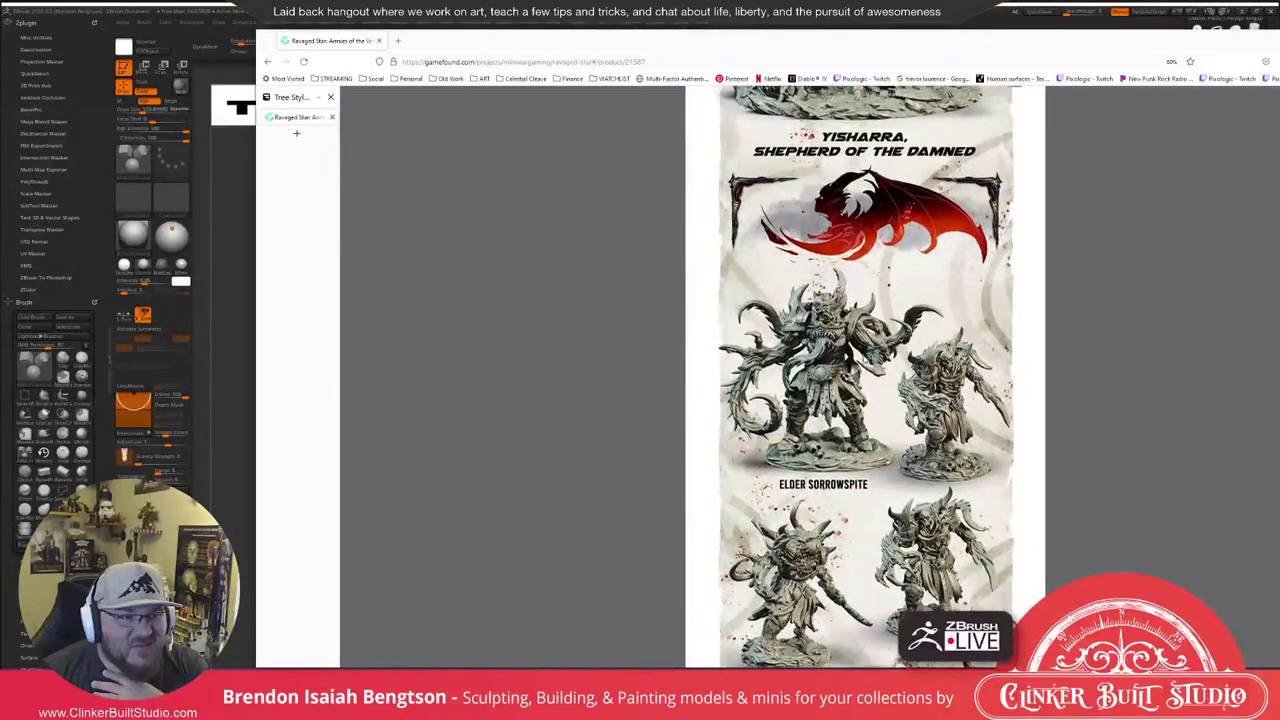
scroll(863, 358, "down", 2)
scroll(863, 358, "down", 3)
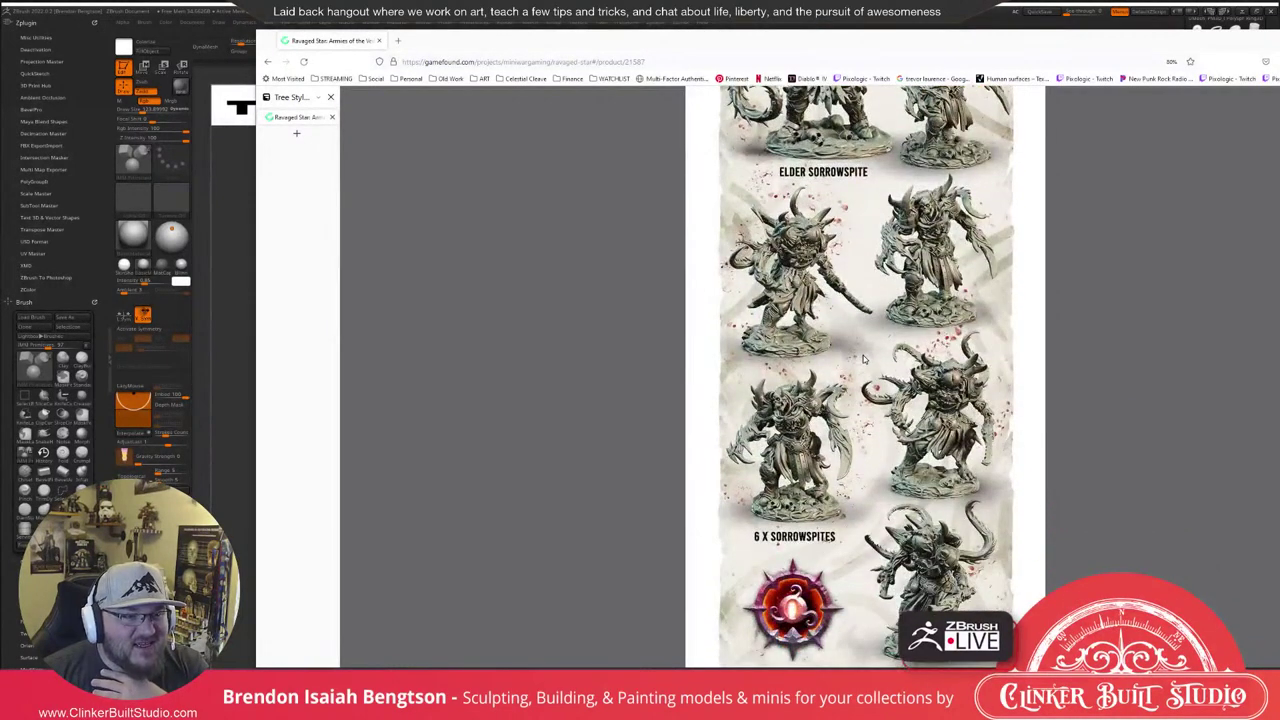
scroll(864, 358, "down", 3)
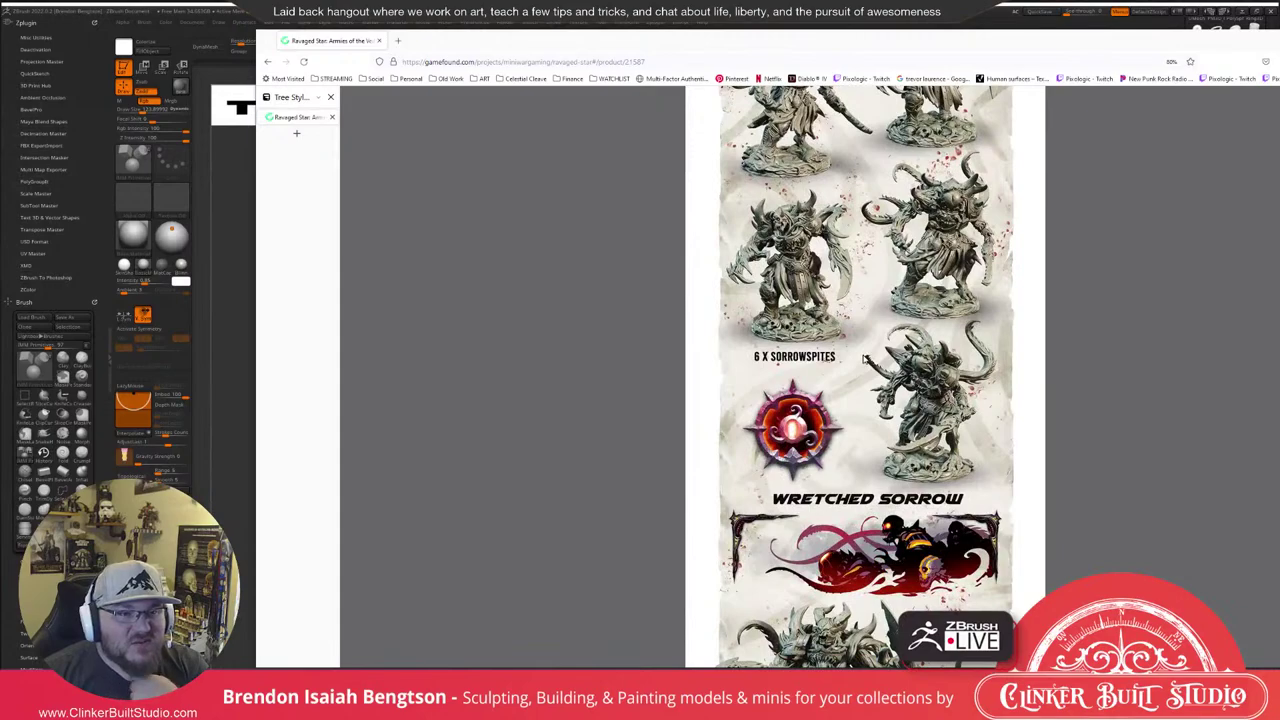
scroll(863, 358, "down", 3)
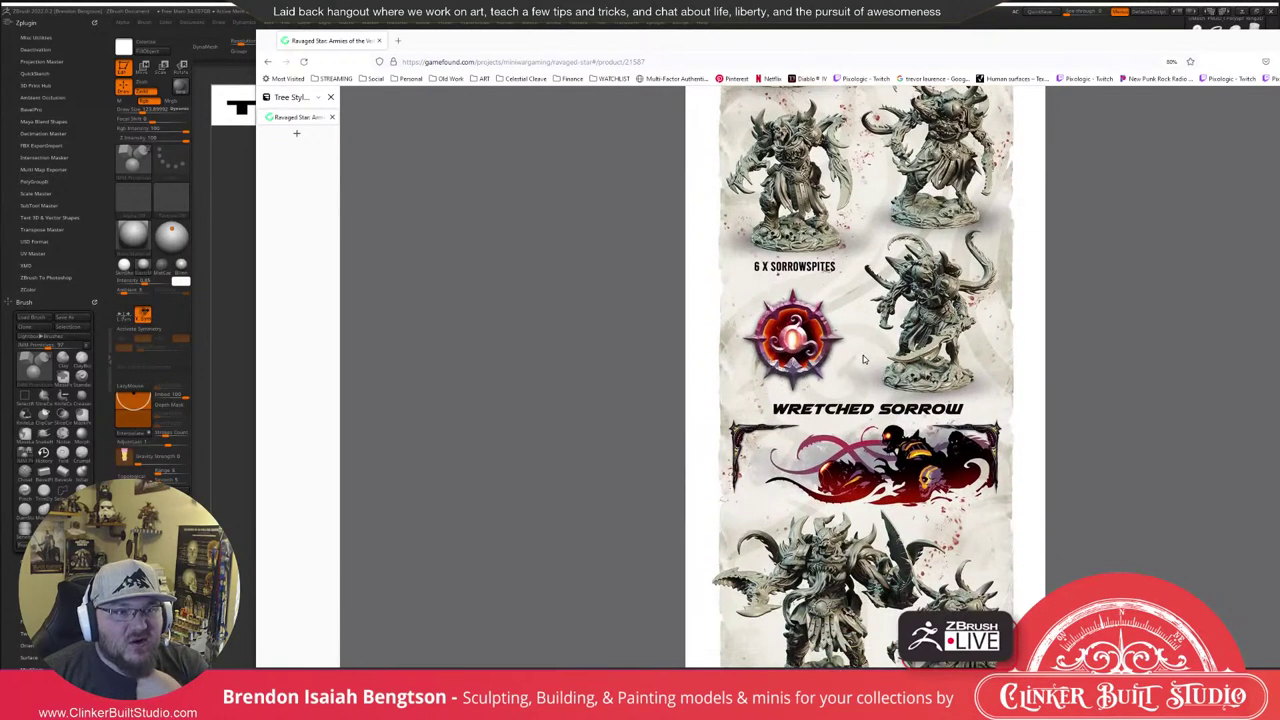
scroll(863, 358, "down", 5)
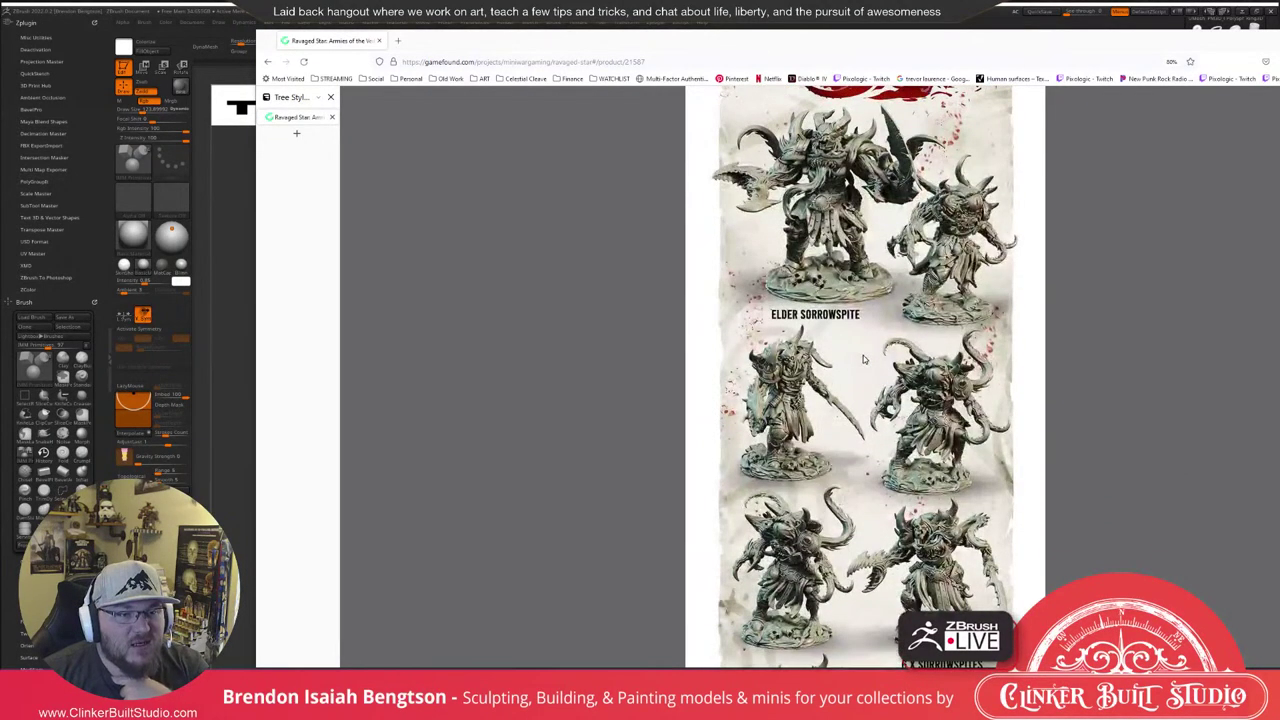
scroll(864, 358, "down", 7)
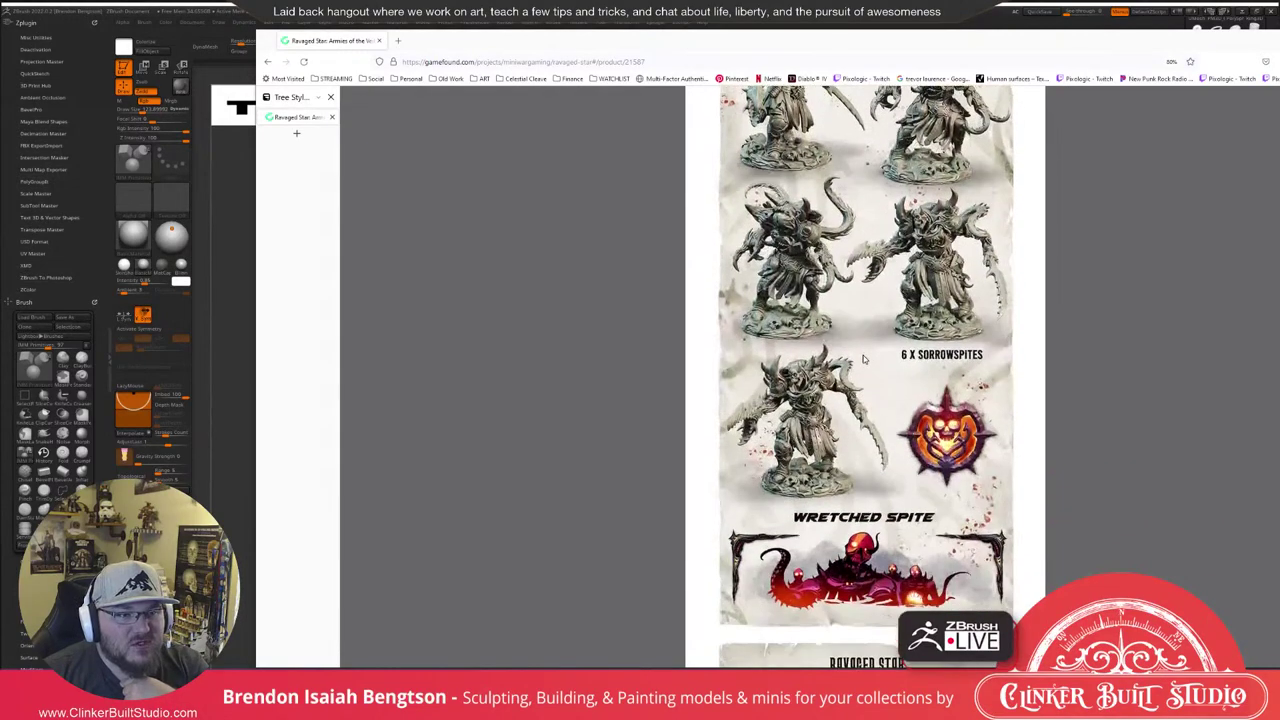
scroll(864, 358, "down", 8)
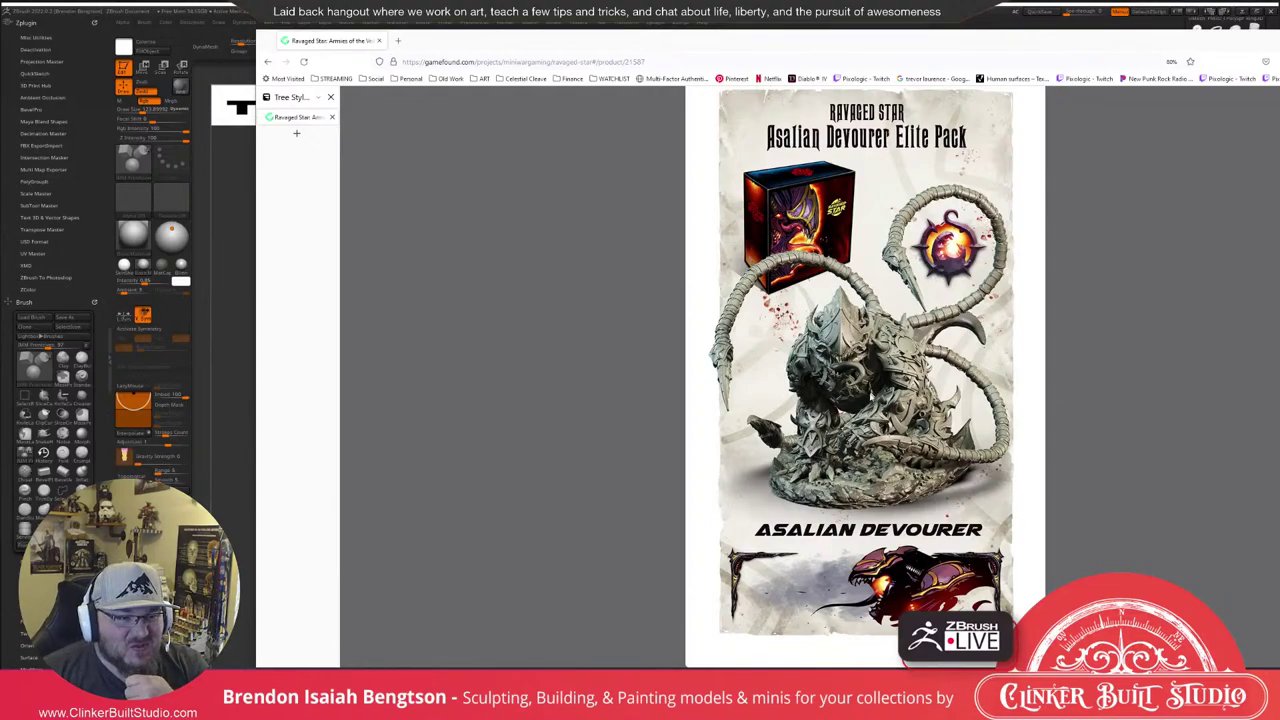
scroll(869, 406, "up", 9)
left_click(605, 296)
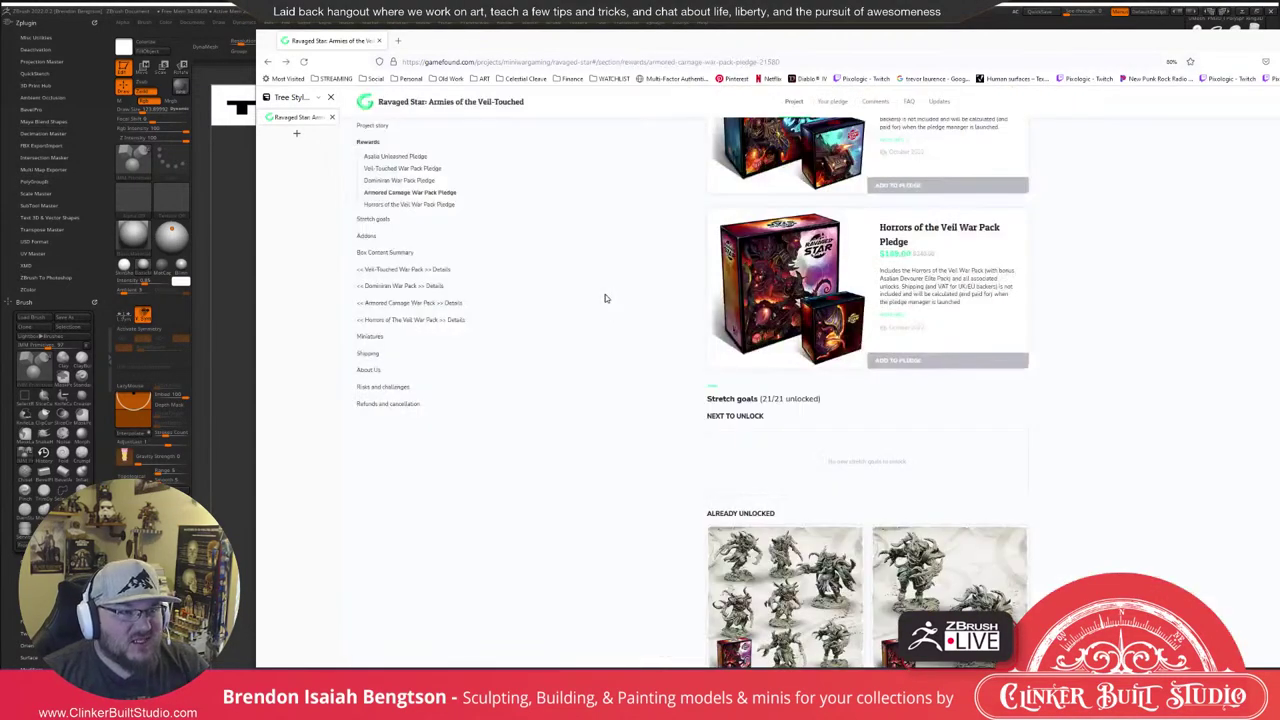
Open the Veil-Touched War Pack Pledge details, review its Asalian Cleavers miniatures, then close them.
scroll(666, 445, "up", 4)
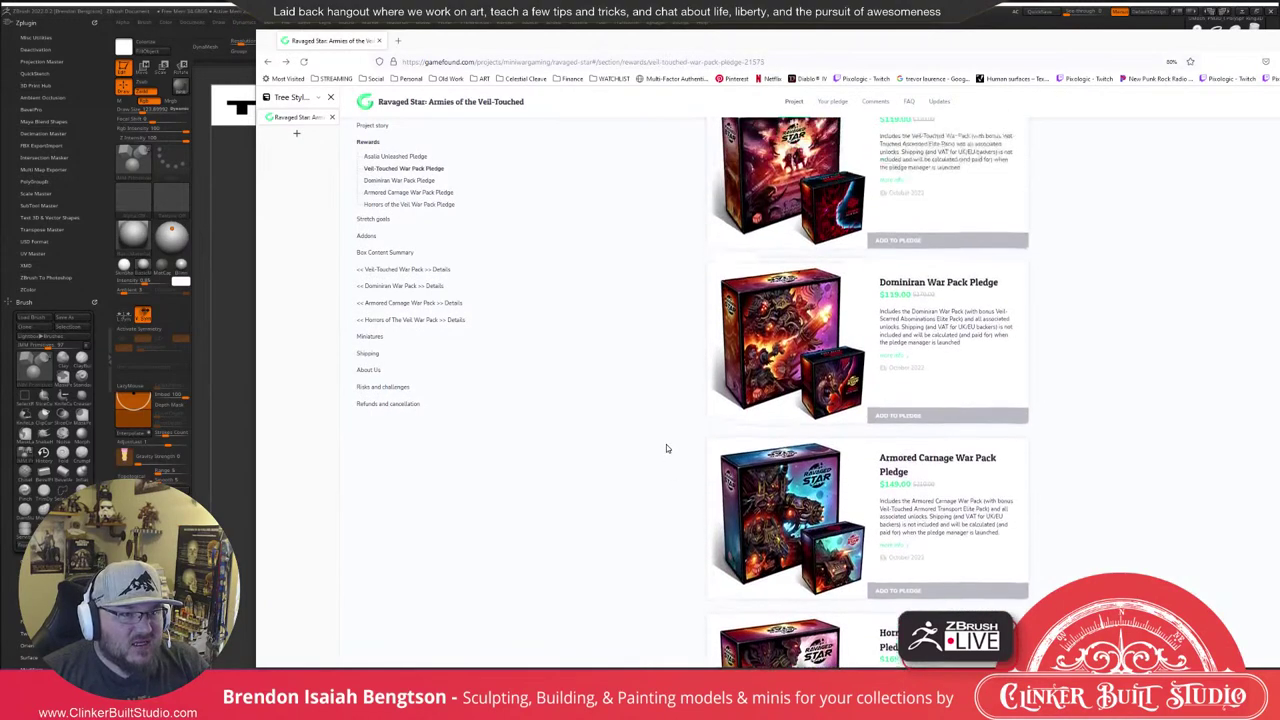
scroll(666, 448, "up", 3)
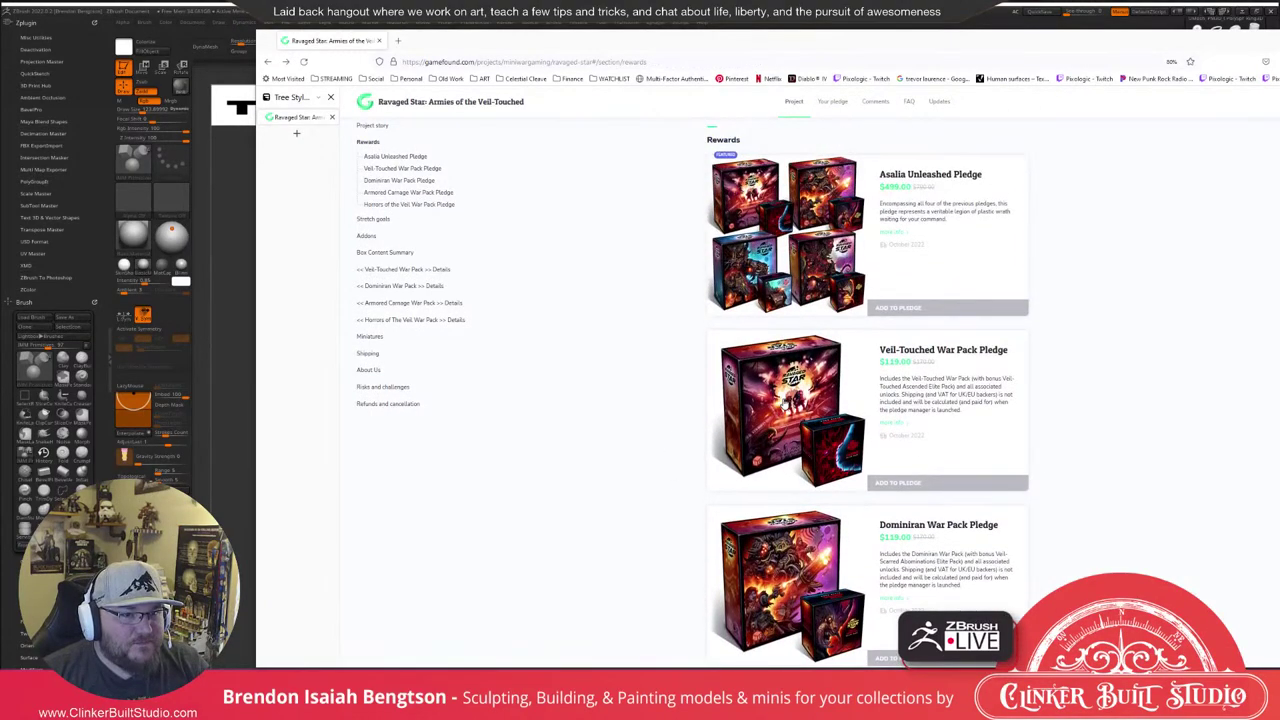
left_click(826, 441)
scroll(826, 441, "down", 5)
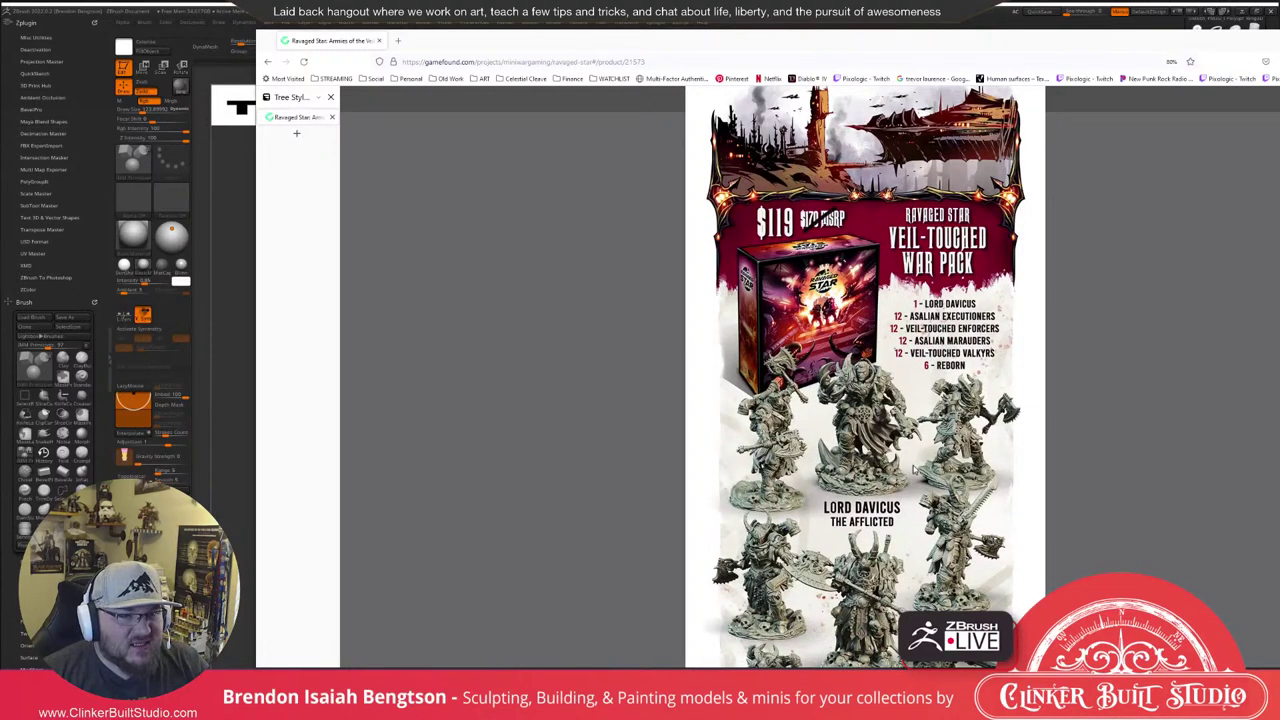
scroll(906, 312, "down", 2)
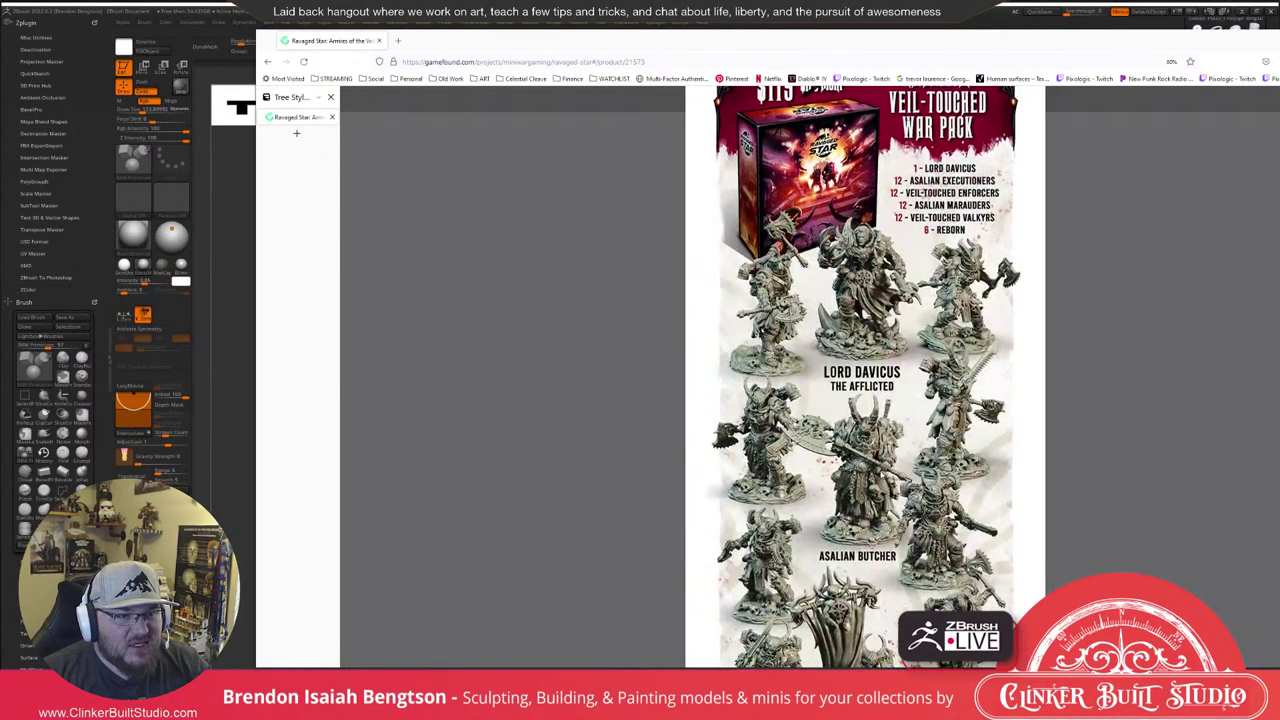
scroll(880, 473, "down", 3)
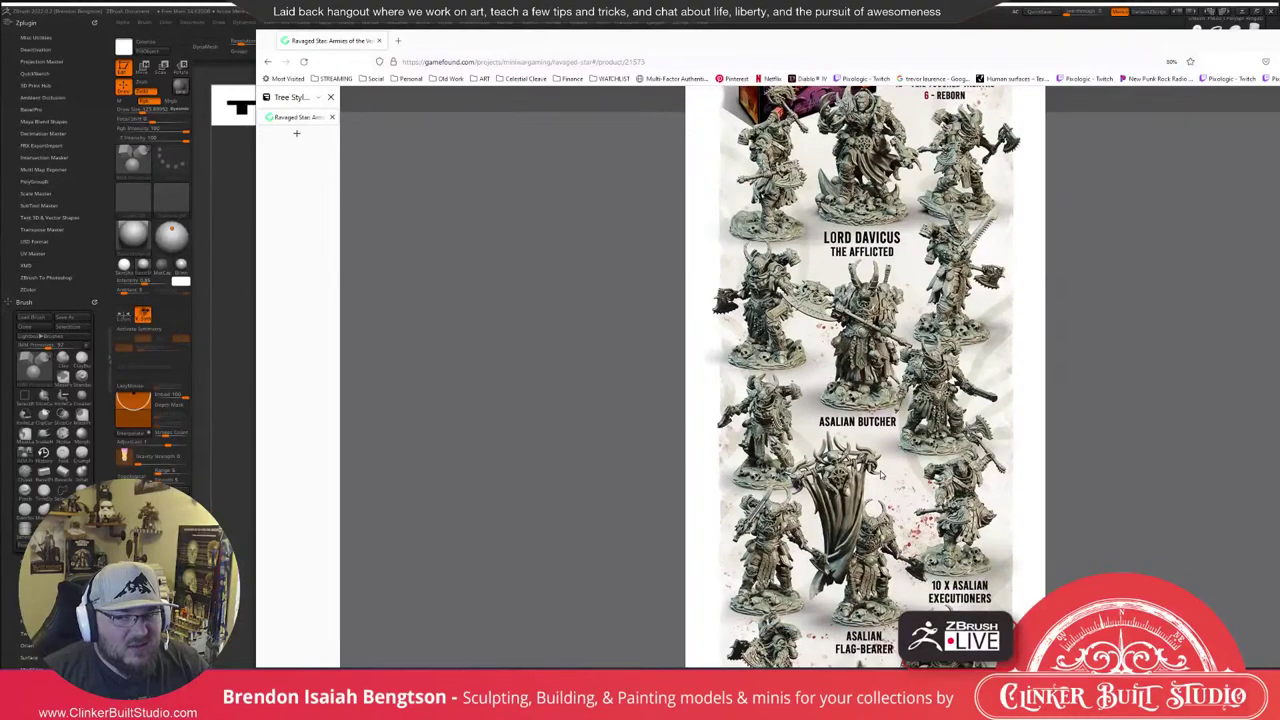
scroll(880, 474, "down", 4)
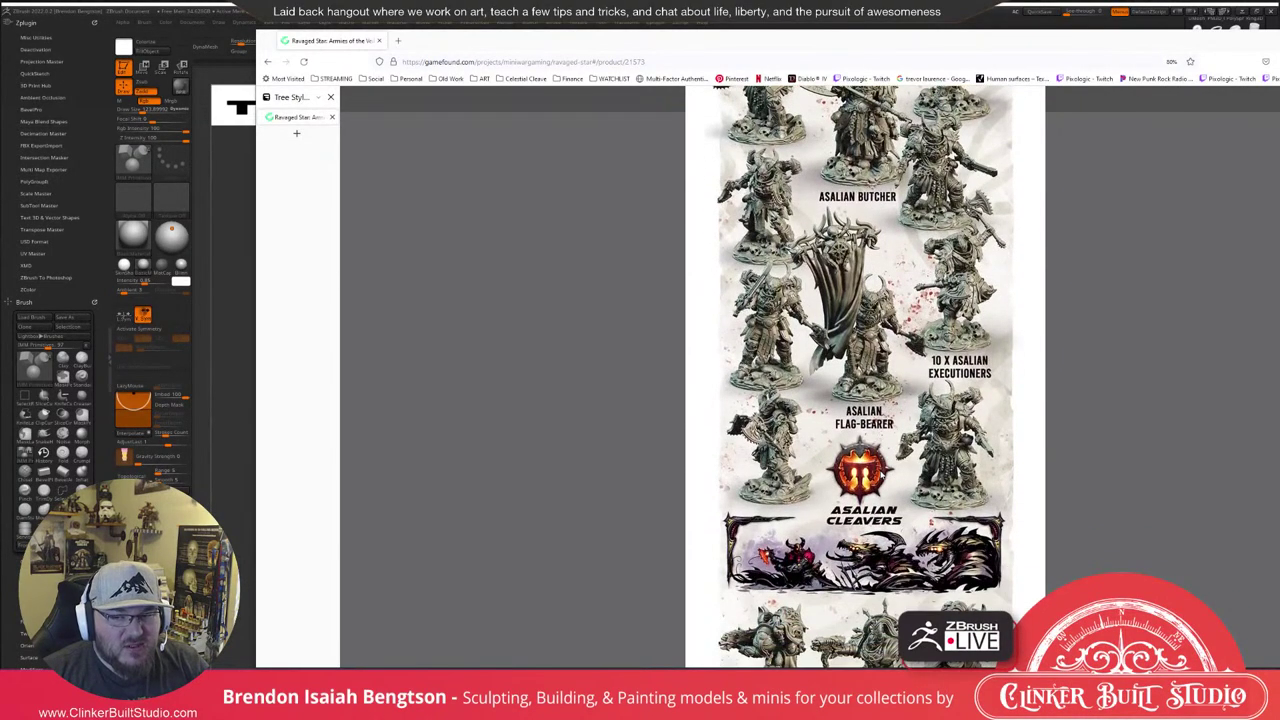
scroll(880, 474, "down", 5)
left_click(1107, 326)
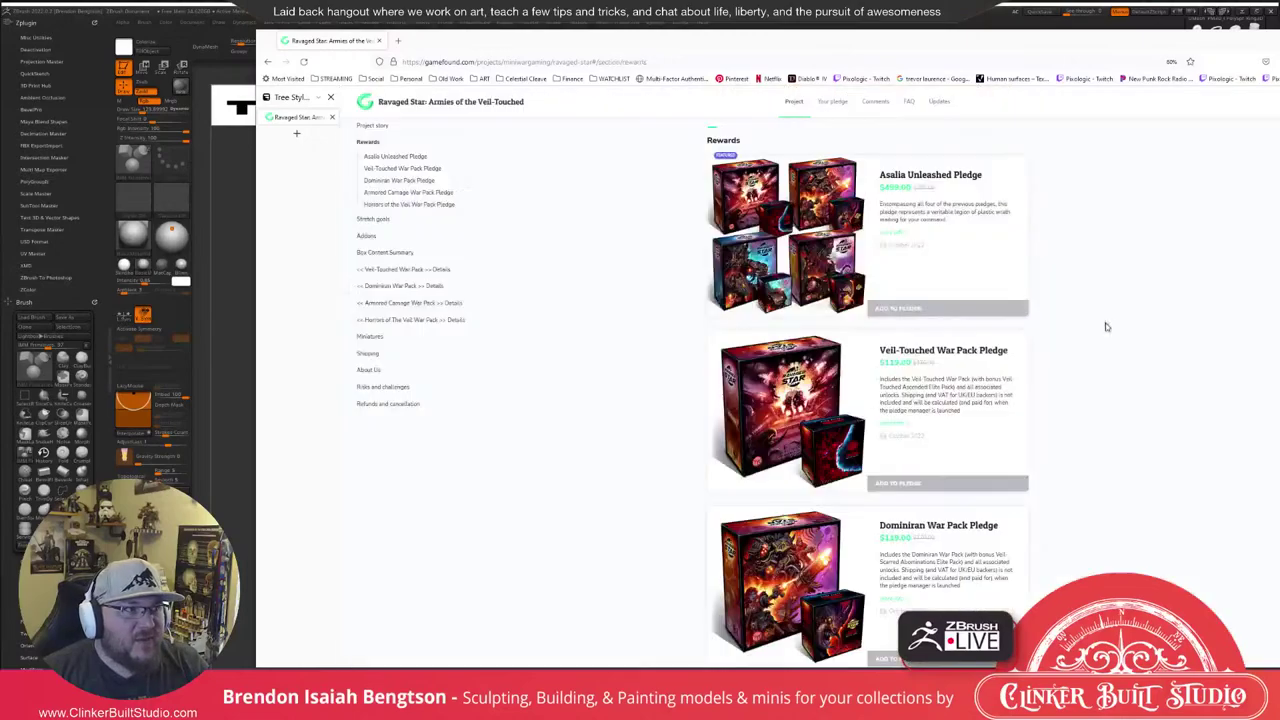
Return to the start of the campaign's project story and switch back to ZBrush.
scroll(1152, 476, "up", 10)
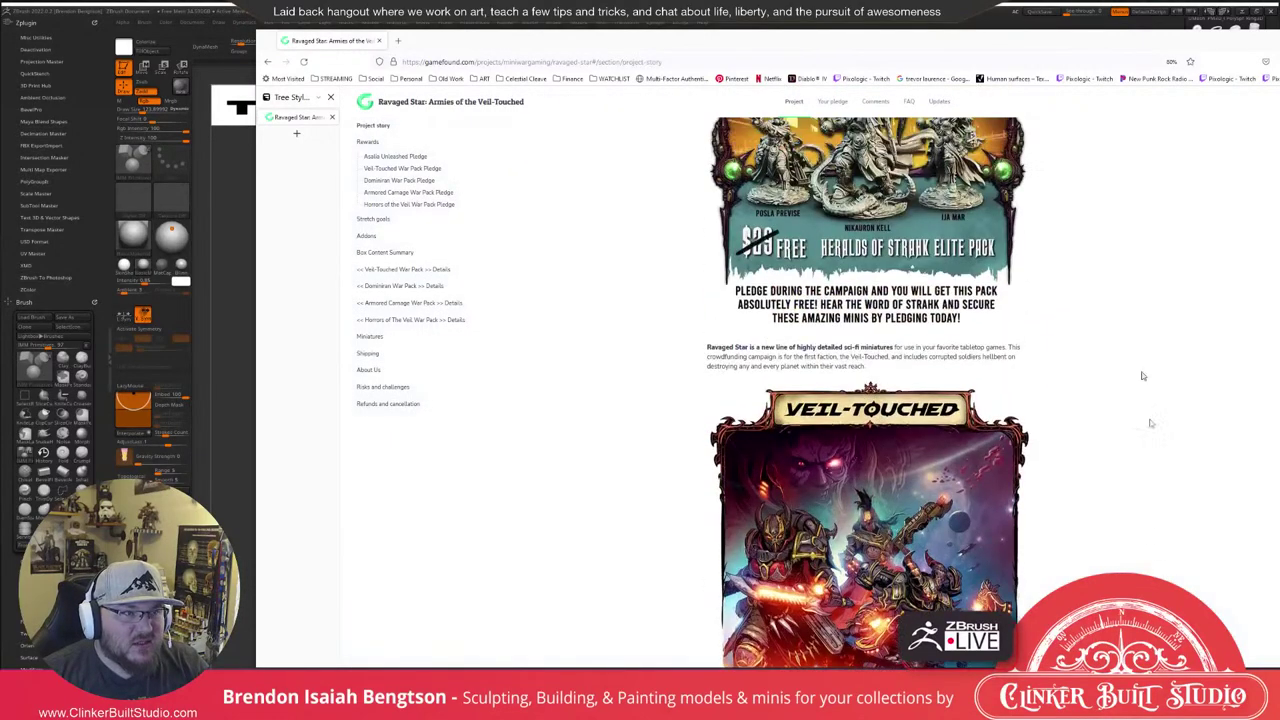
scroll(1143, 376, "up", 5)
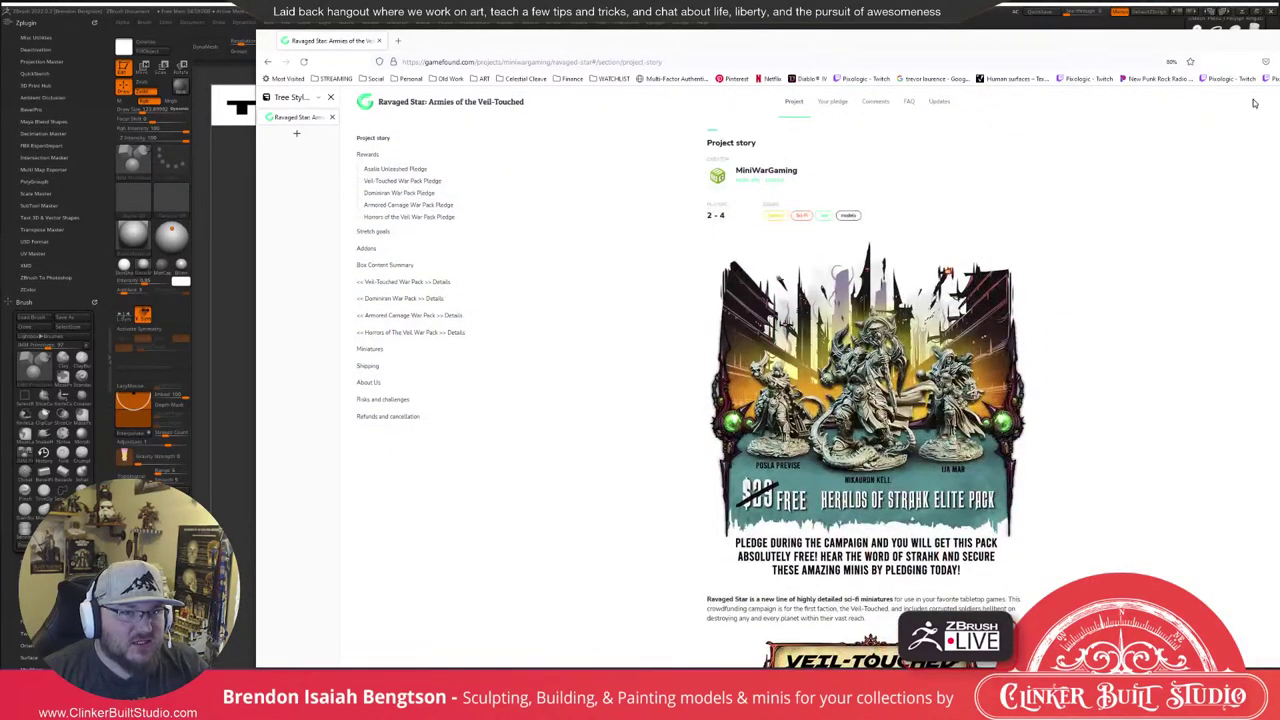
left_click_drag(998, 46, 1279, 70)
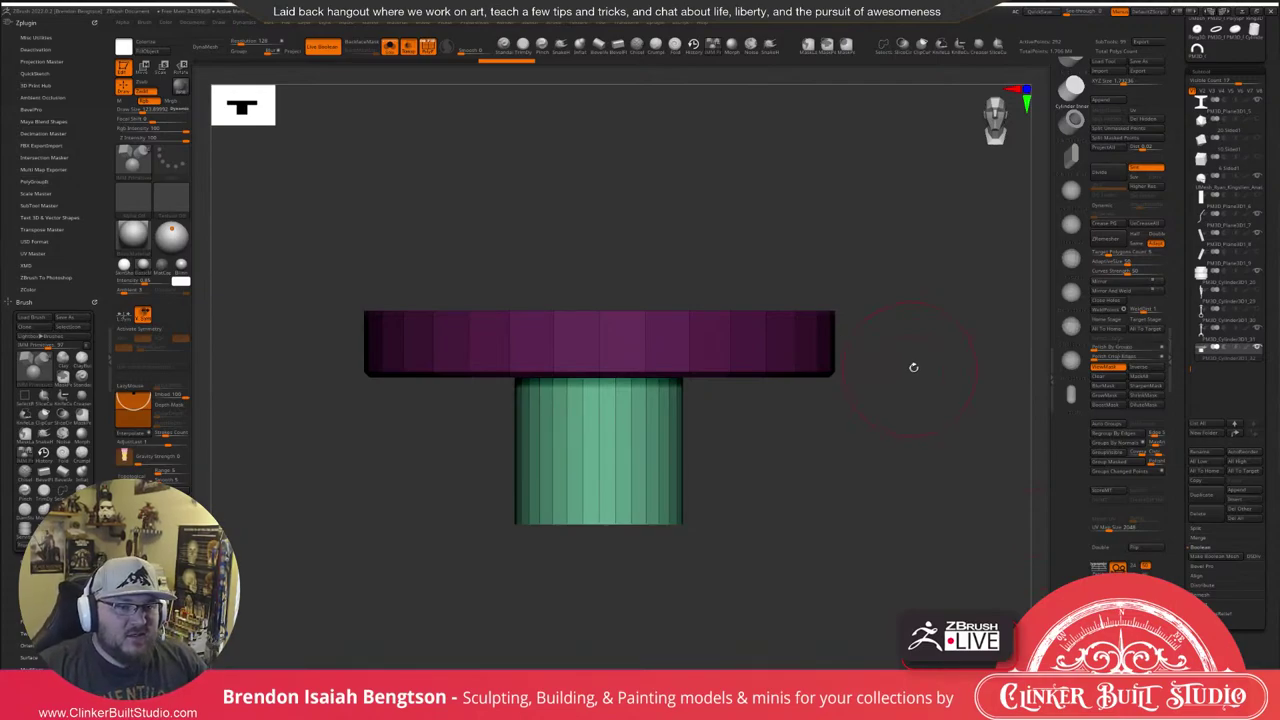
Inspect the disc-and-cylinder part's underside, then show the whole model with perspective on and wireframe and ghost transparency off.
left_click_drag(912, 367, 918, 293)
left_click_drag(906, 310, 876, 342)
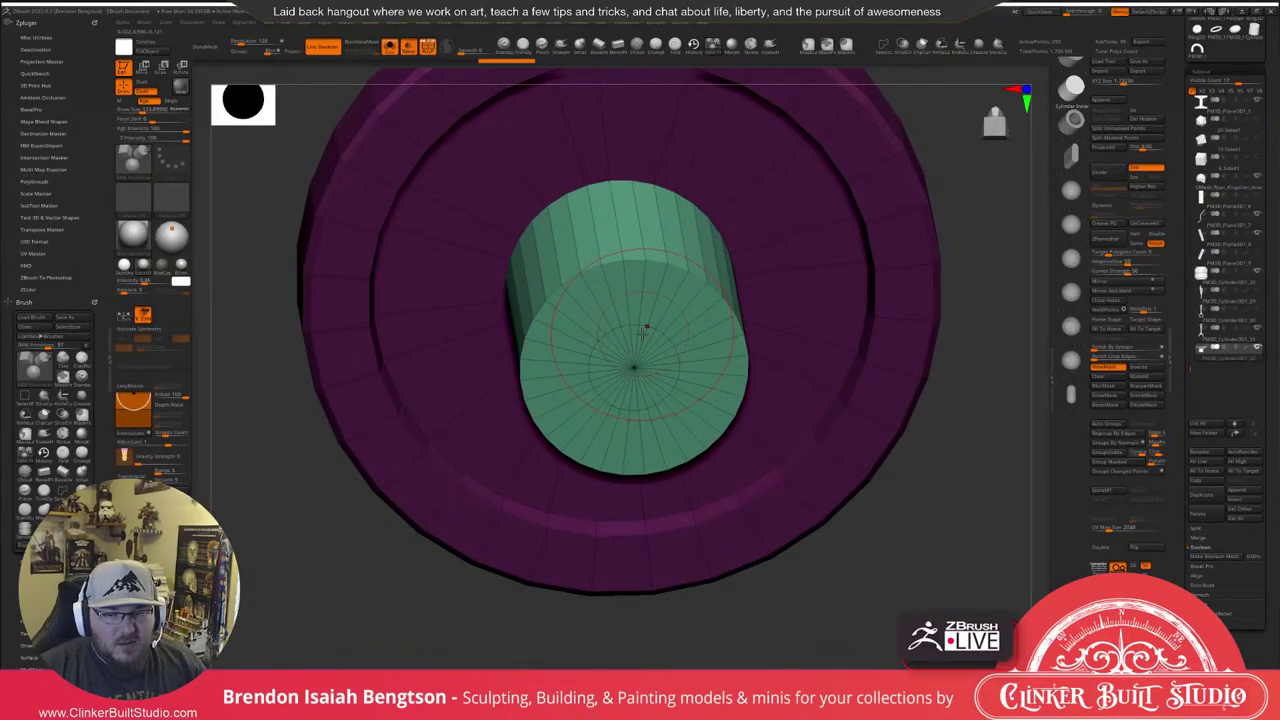
left_click_drag(936, 410, 880, 440, "alt")
key("shift+s")
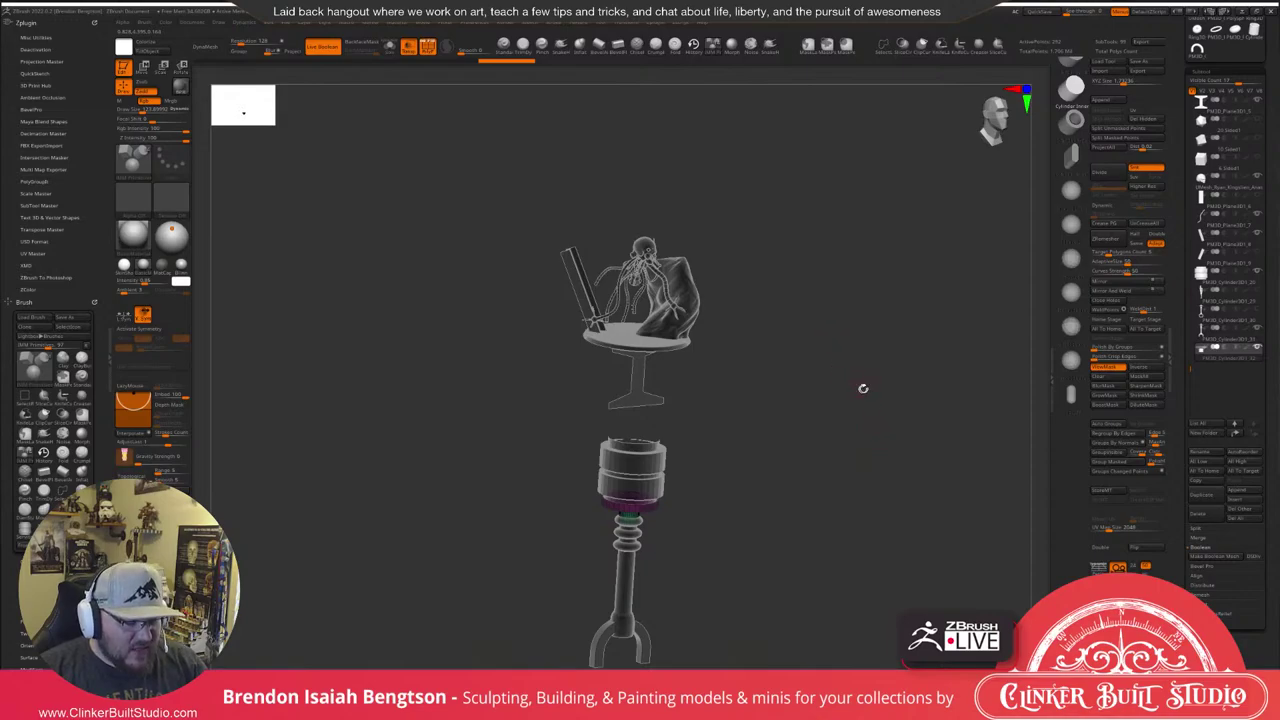
mouse_move(863, 391)
left_mouse_down("alt")
mouse_move(889, 491)
mouse_move(883, 420)
mouse_move(851, 406)
left_mouse_up("alt")
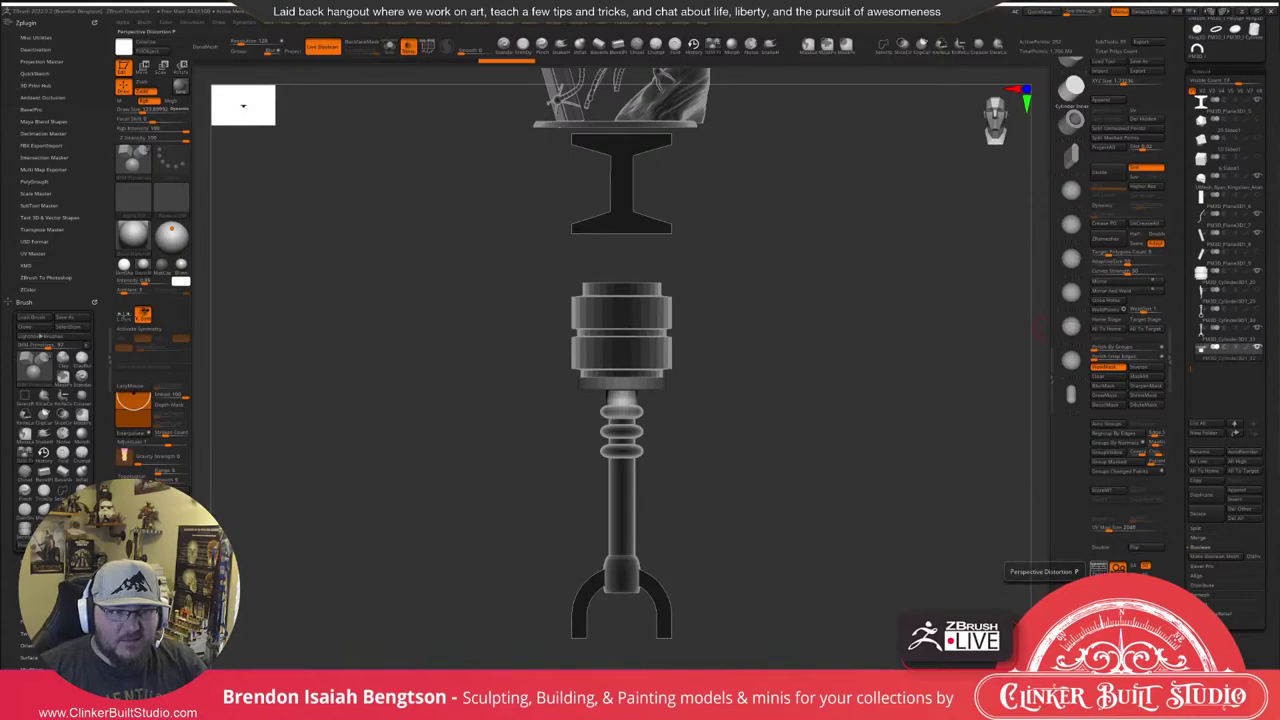
key("shift")
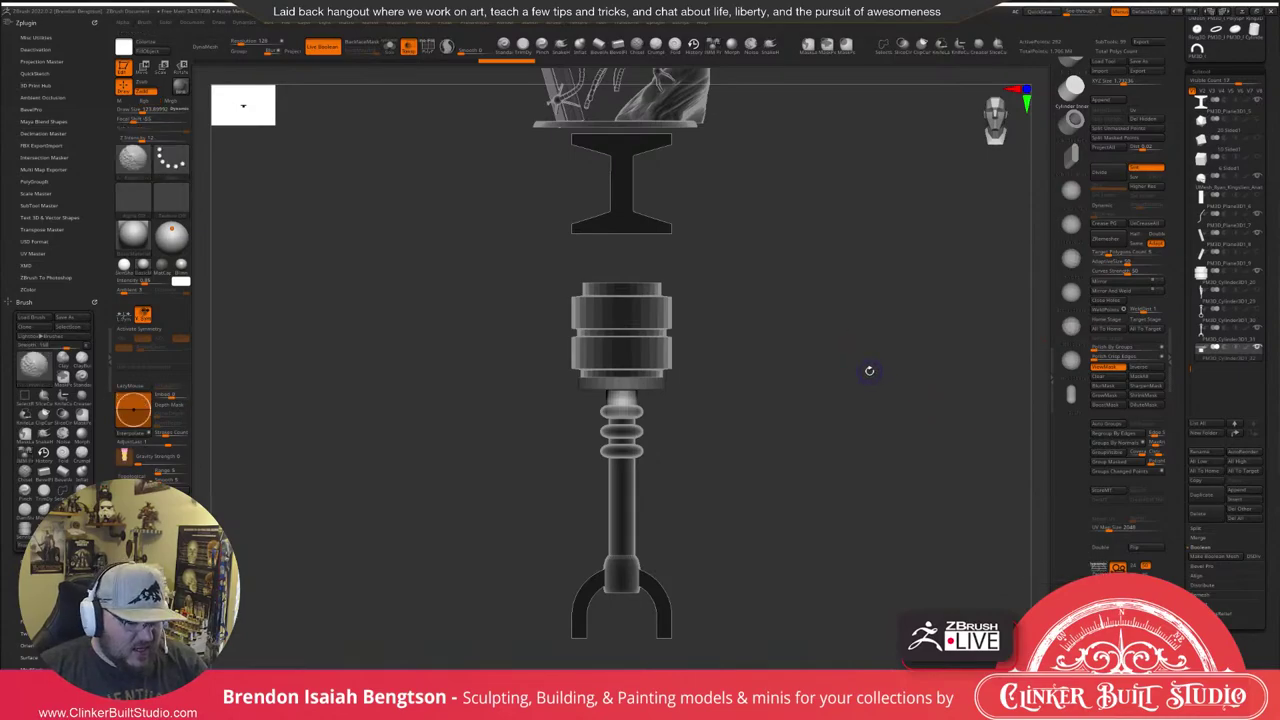
left_click_drag(869, 370, 884, 452)
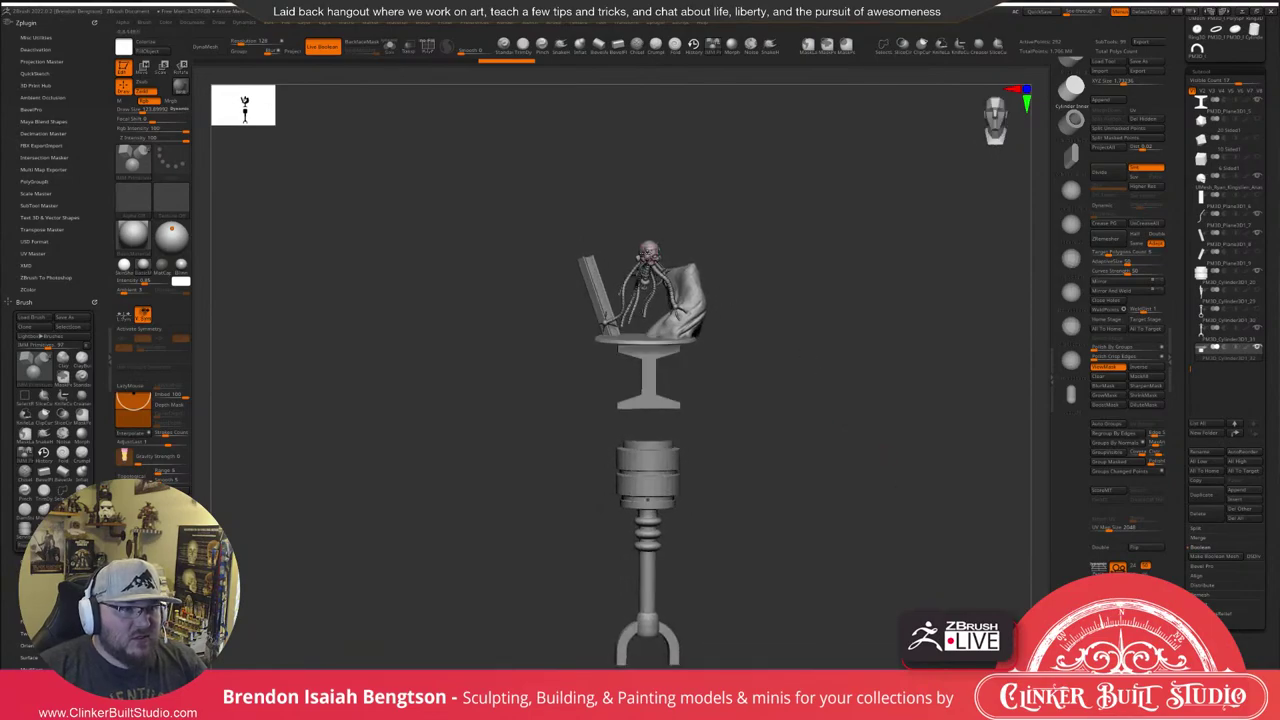
Select the skull of the tentacled figure and examine the figure's pose between the leaning girder and the rock.
right_click_drag(657, 250, 657, 410, "ctrl")
right_click_drag(657, 150, 660, 540, "alt")
right_click_drag(658, 287, 671, 354)
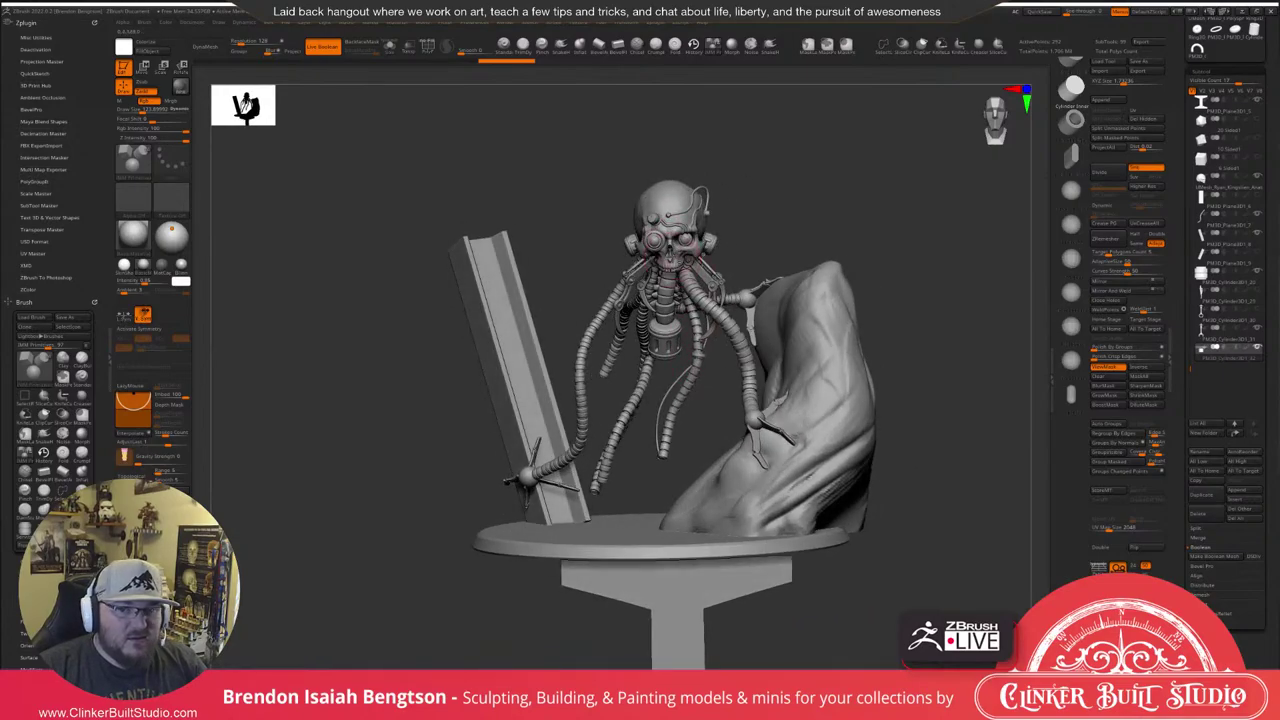
left_click(672, 258, "alt")
right_click_drag(695, 308, 775, 379)
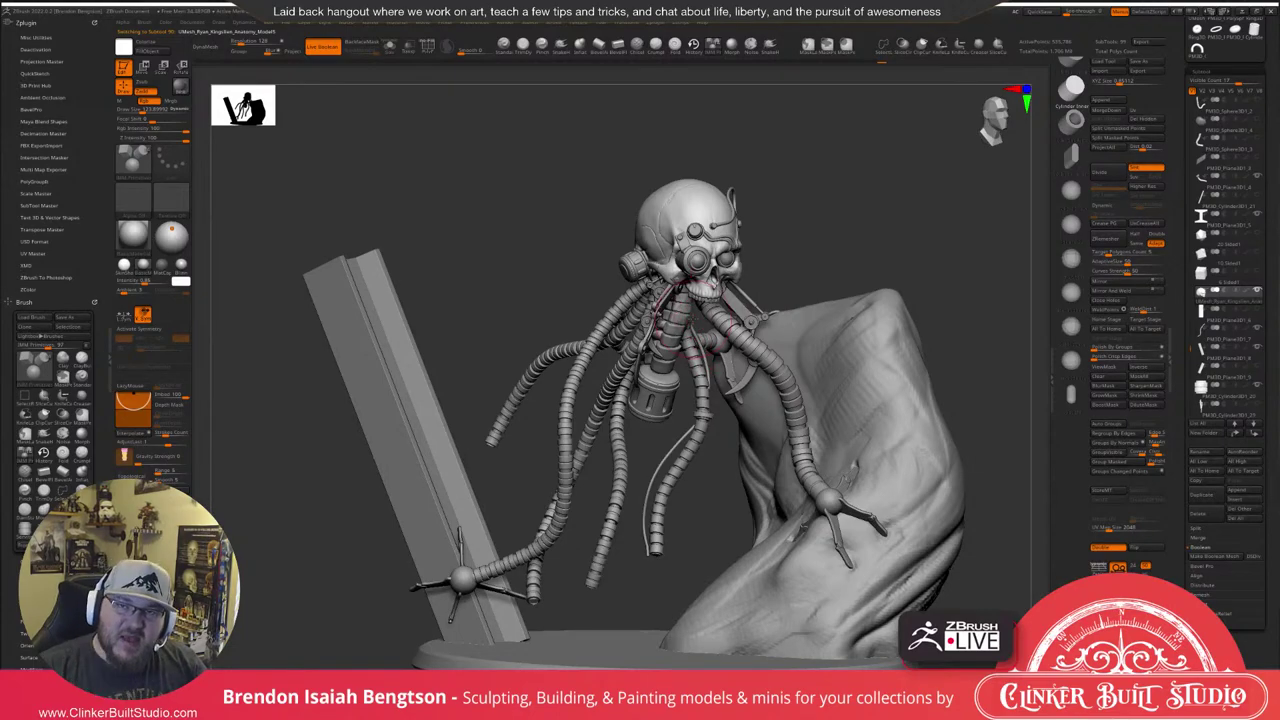
mouse_move(922, 245)
right_mouse_down()
mouse_move(863, 240)
mouse_move(955, 234)
mouse_move(895, 228)
mouse_move(909, 217)
mouse_move(894, 231)
mouse_move(888, 198)
mouse_move(911, 199)
right_mouse_up()
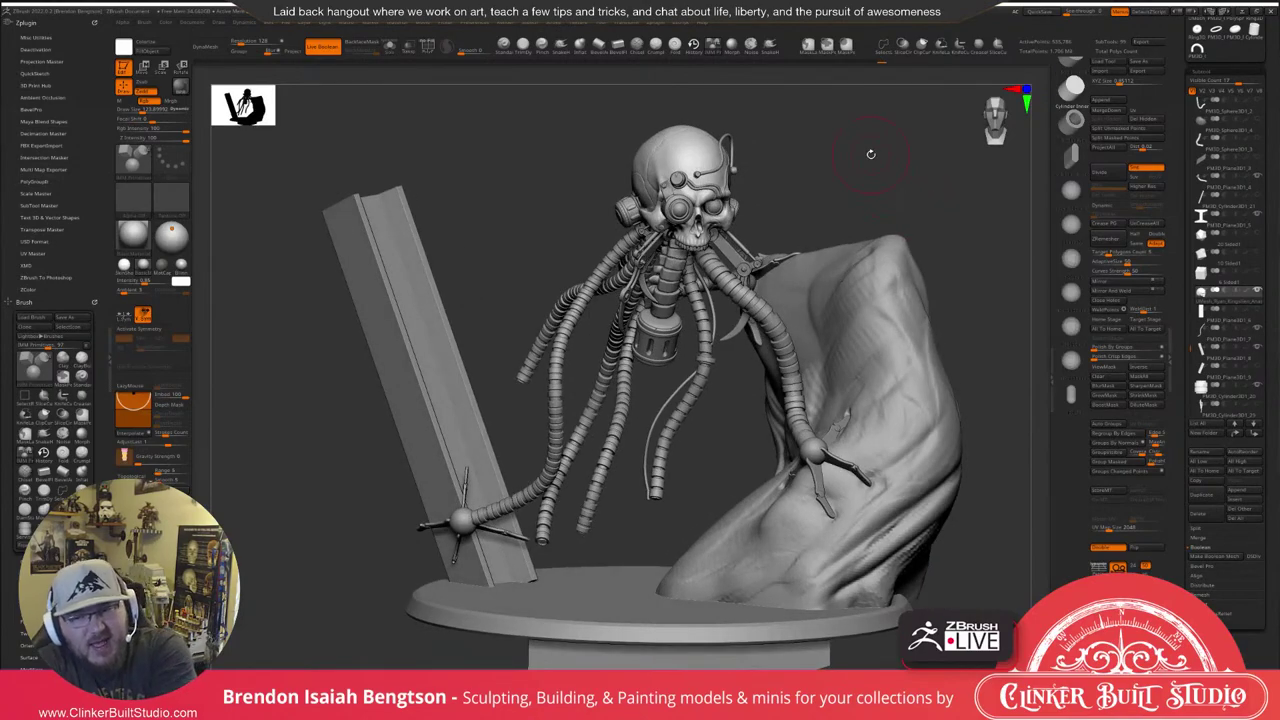